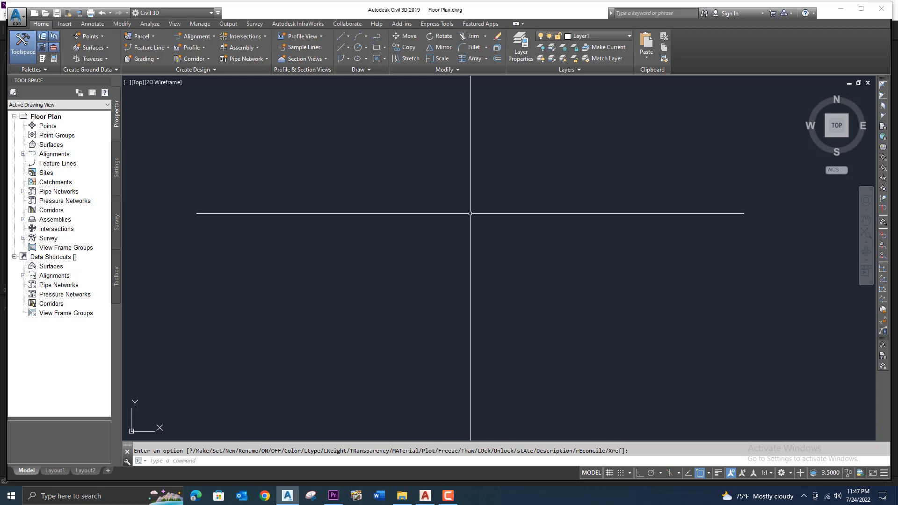
# - Thaw the layers 0, Windows, Doors, Hatches, Text, DIM and Blocks in the floor plan drawing
pyautogui.click(588, 37)
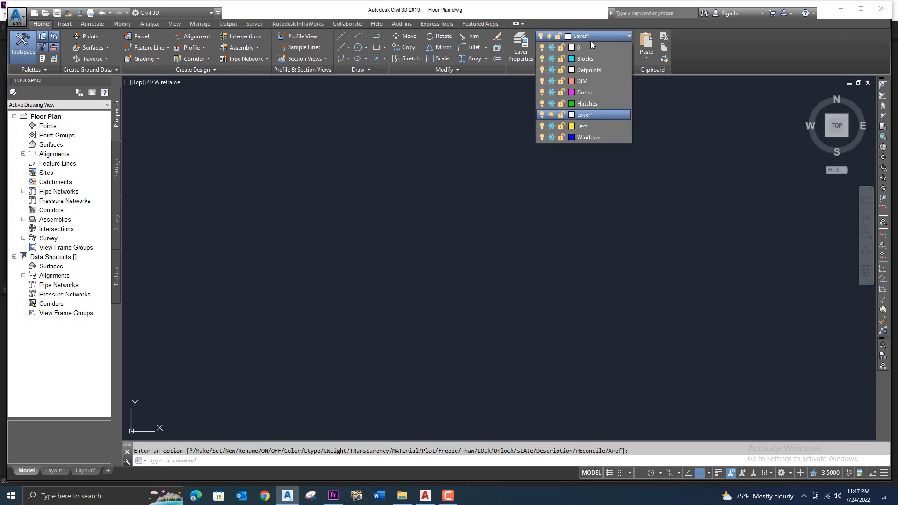
pyautogui.click(551, 47)
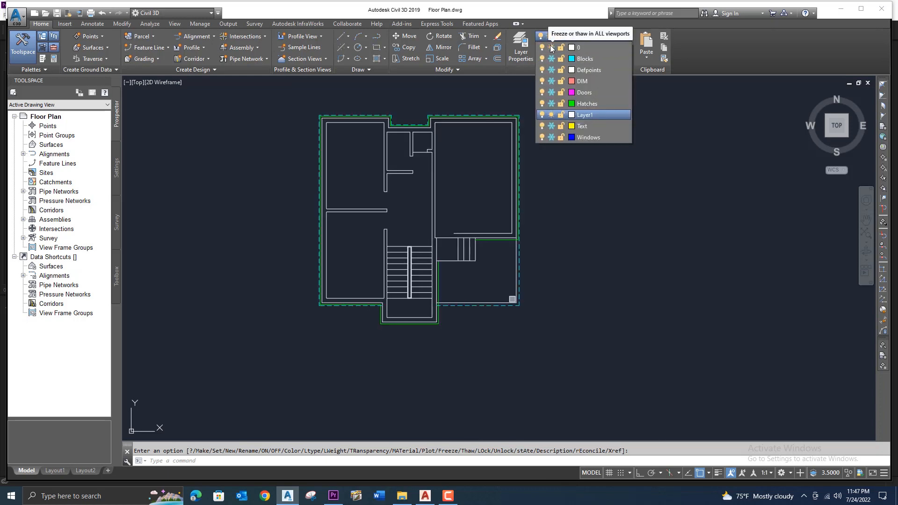
pyautogui.click(551, 137)
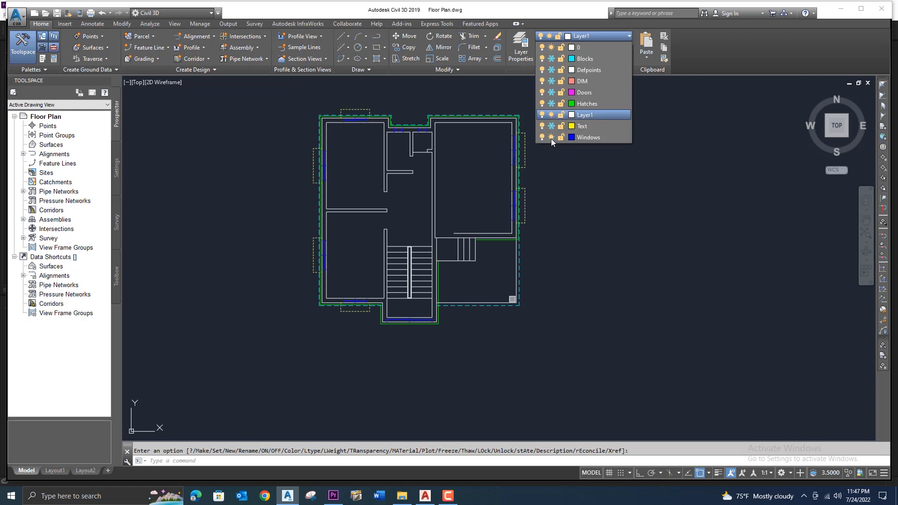
pyautogui.click(551, 92)
pyautogui.click(552, 103)
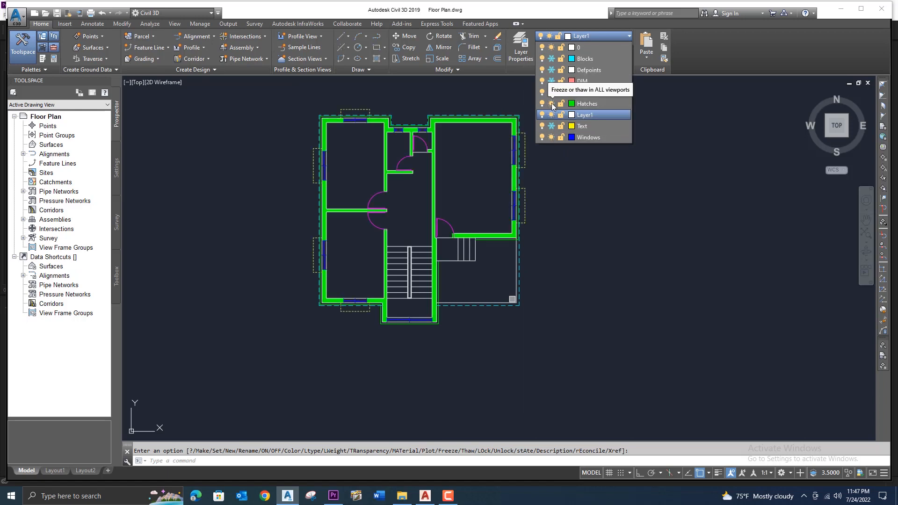
pyautogui.click(552, 127)
pyautogui.click(552, 82)
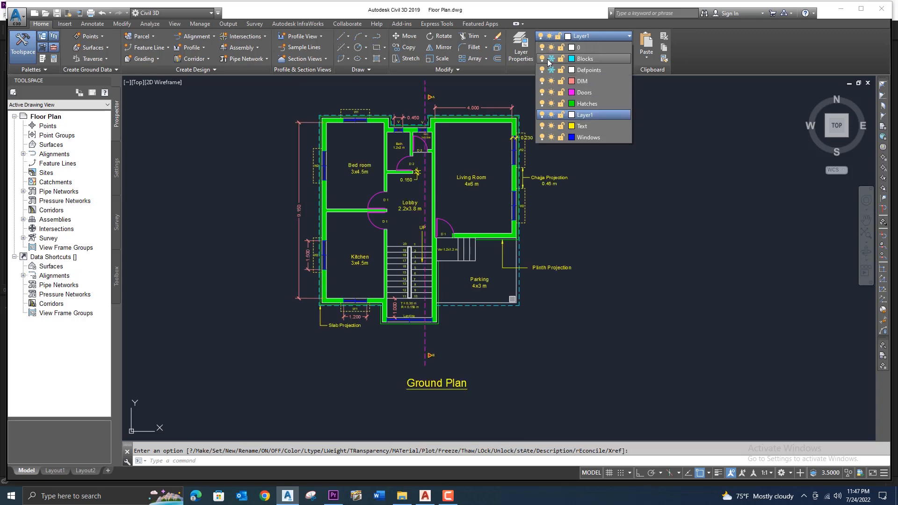
pyautogui.click(548, 60)
pyautogui.click(594, 35)
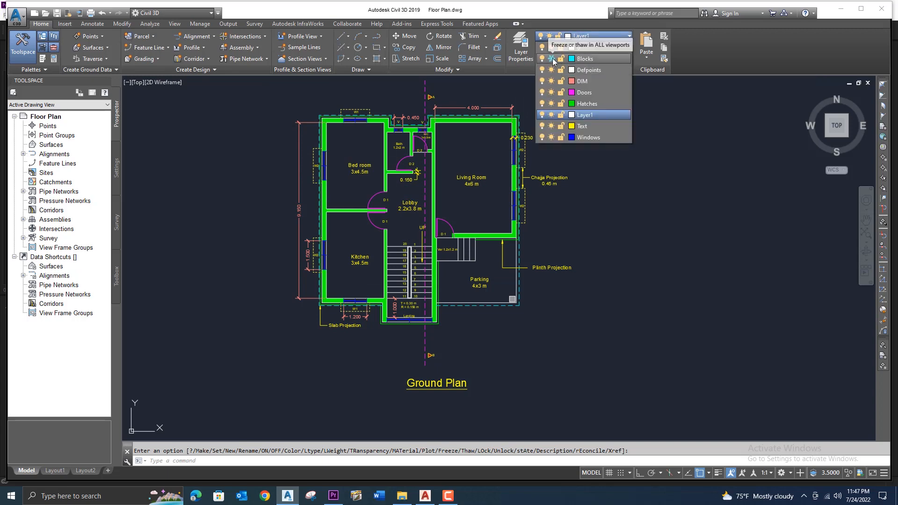
pyautogui.click(551, 59)
pyautogui.click(262, 202)
pyautogui.scroll(3, 307, 163)
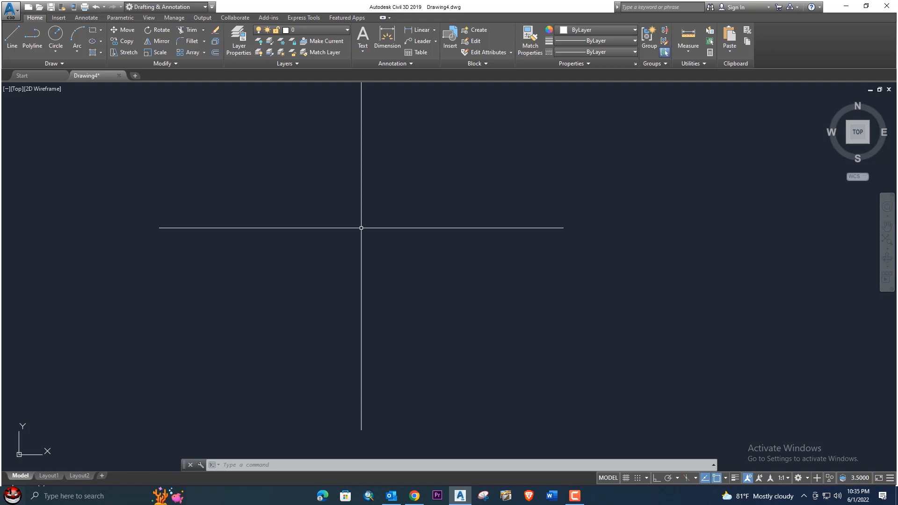
# - Set the drawing units' insertion scale to Meters
pyautogui.write('UN')
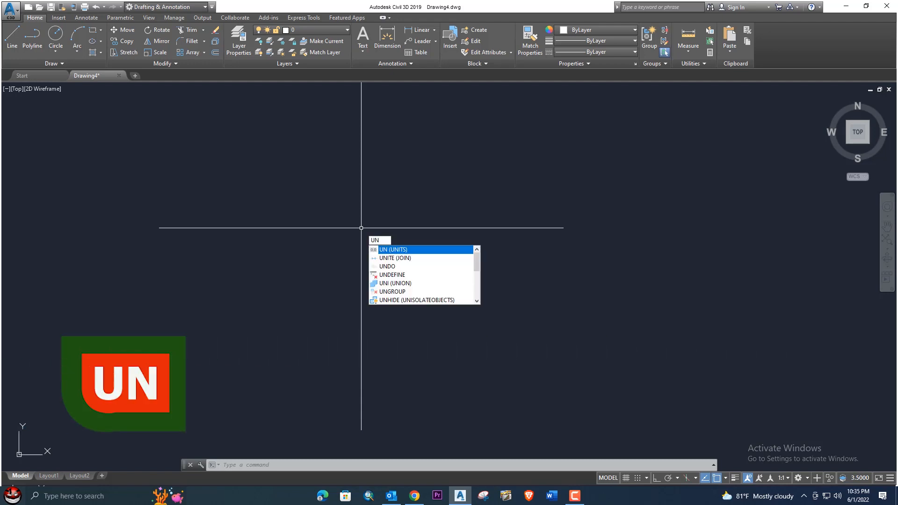
pyautogui.press('Return')
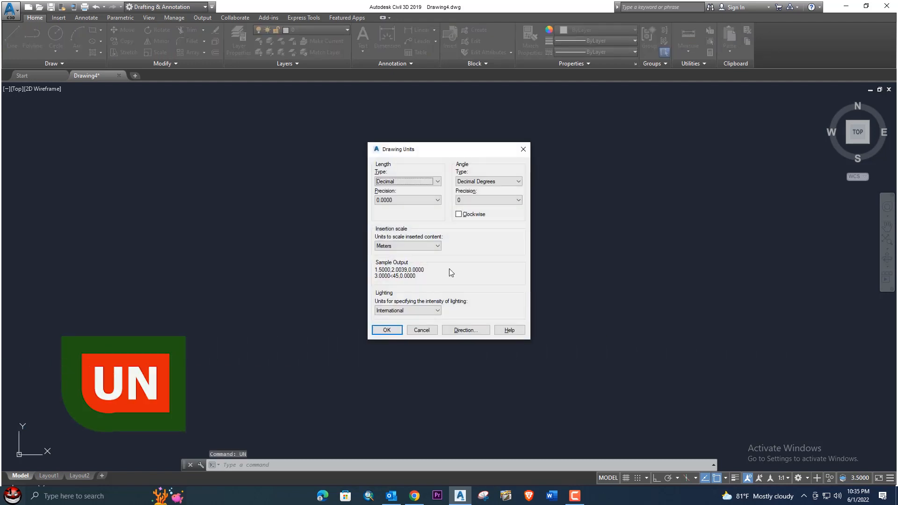
pyautogui.click(416, 246)
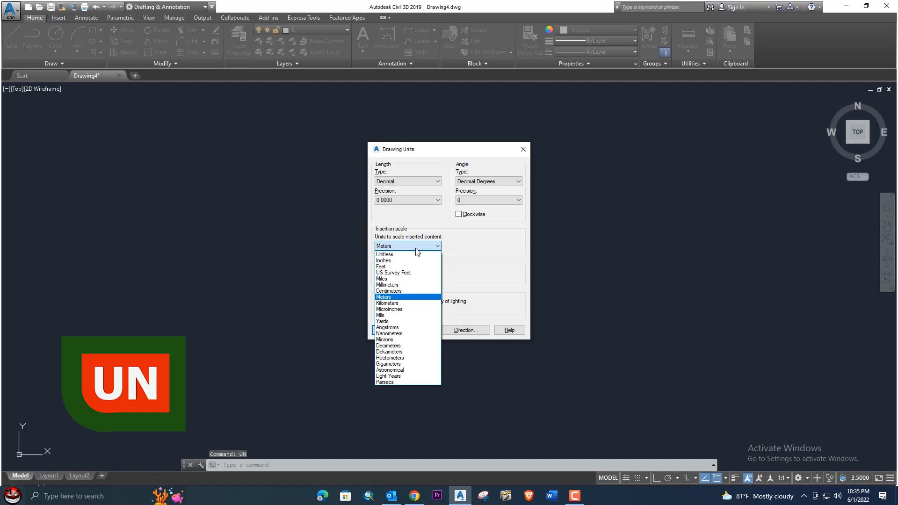
pyautogui.click(403, 292)
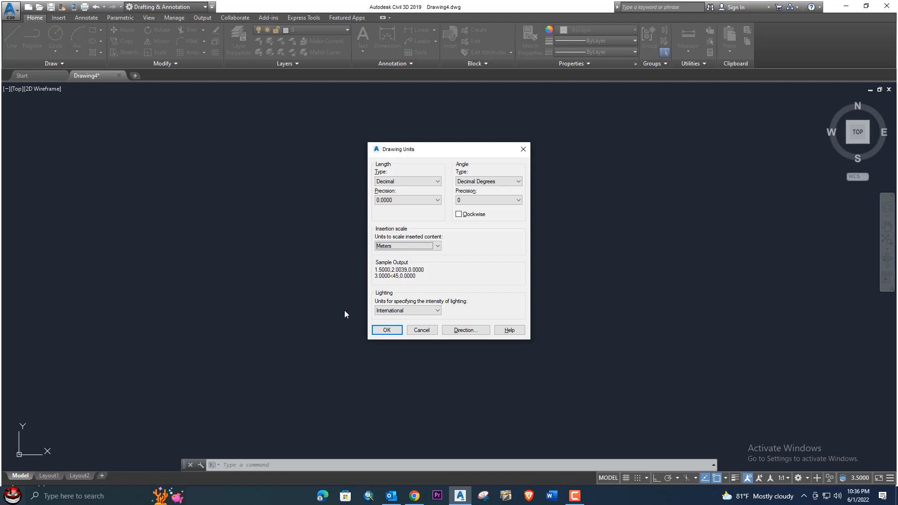
pyautogui.click(380, 333)
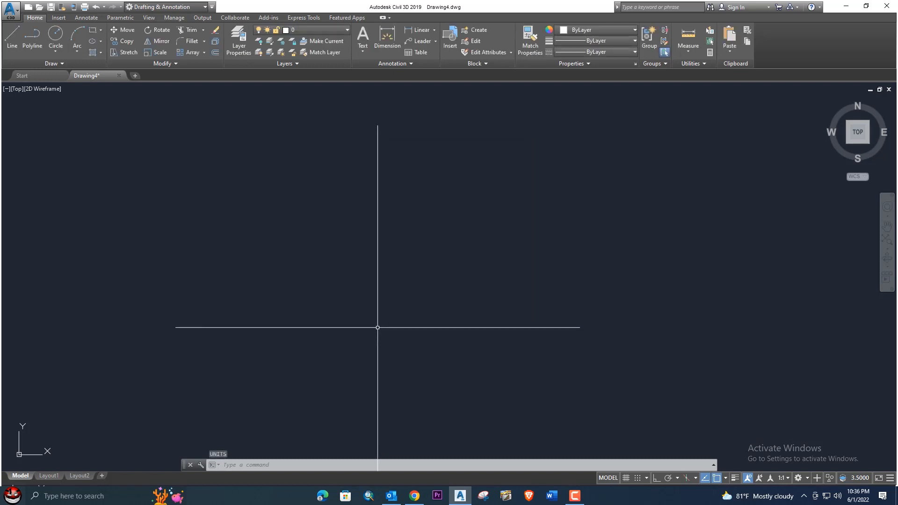
# - Open the layer properties manager and create a layer named Doors, frozen in all layout viewports
pyautogui.click(307, 30)
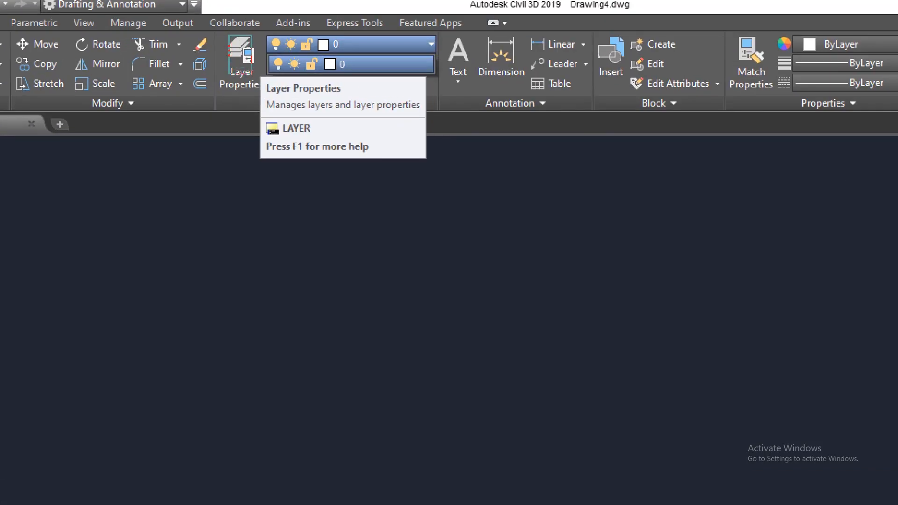
pyautogui.click(241, 57)
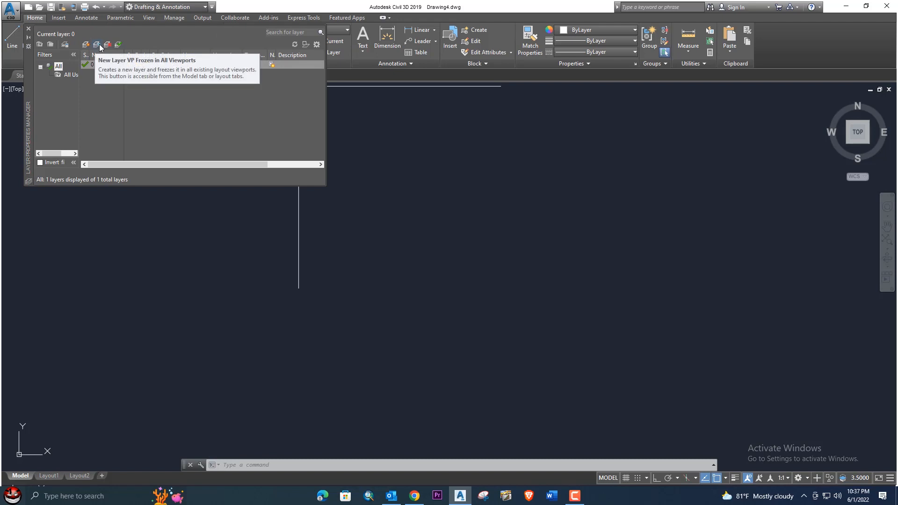
pyautogui.click(99, 45)
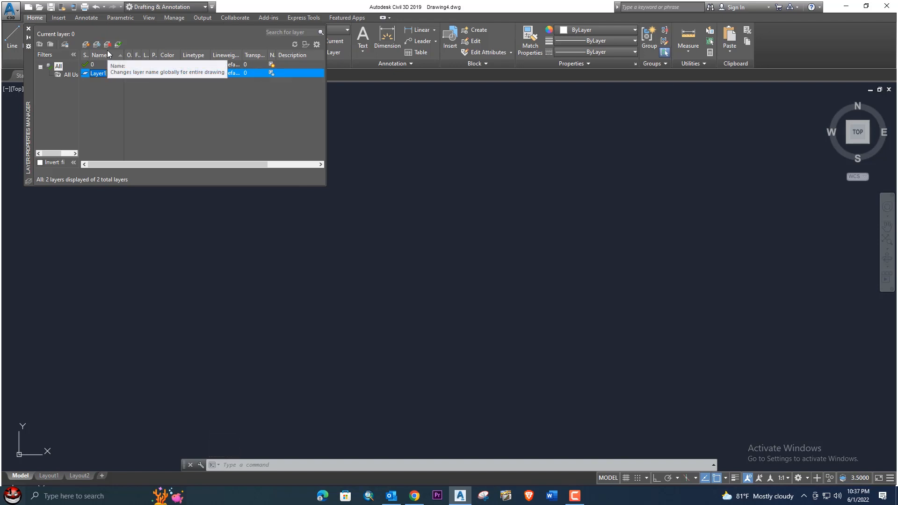
pyautogui.write('Doors')
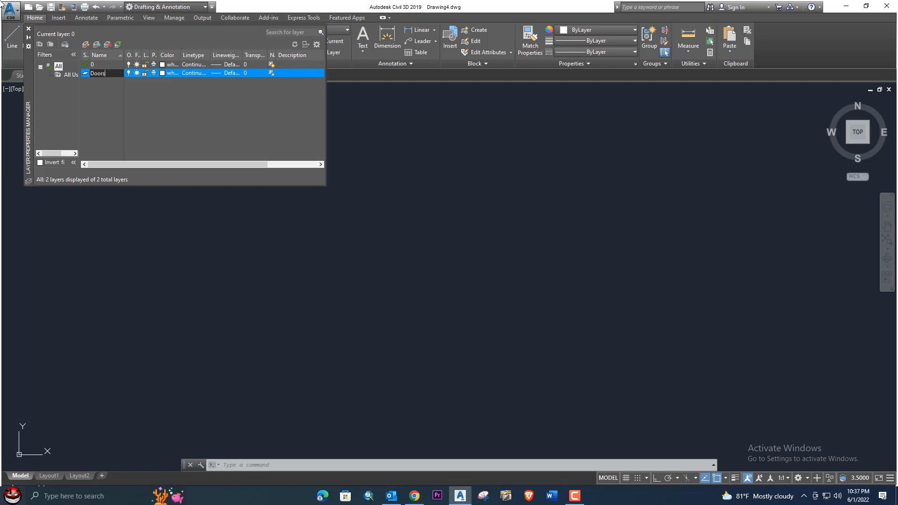
pyautogui.press('Return')
# - Add two more viewport-frozen layers named Windows and Blocks
pyautogui.click(96, 45)
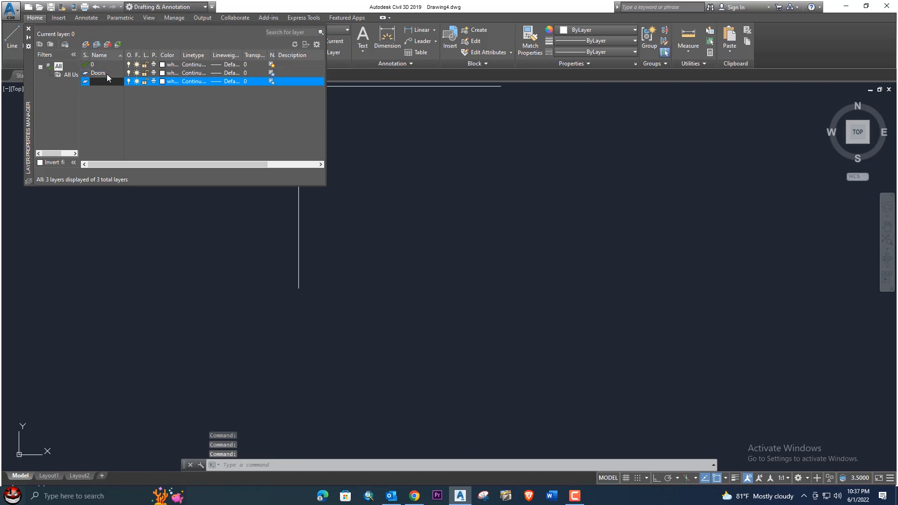
pyautogui.write('W')
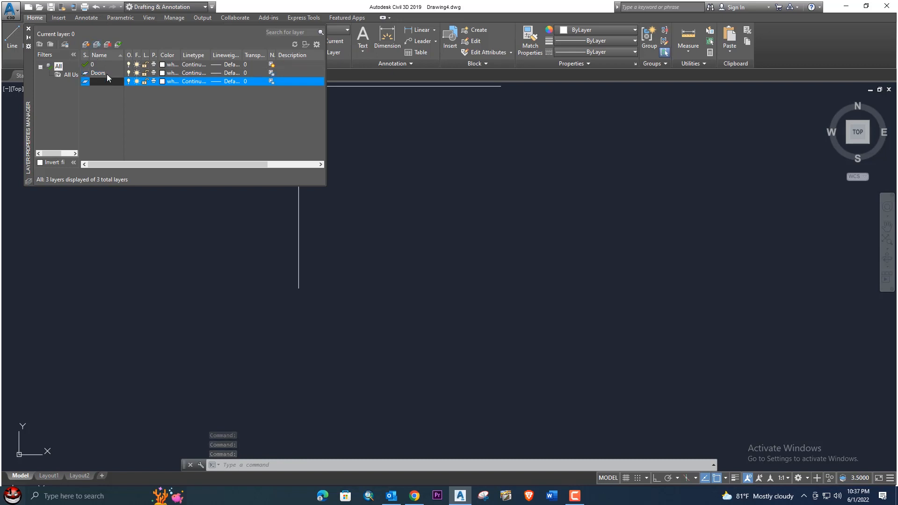
pyautogui.write('indows')
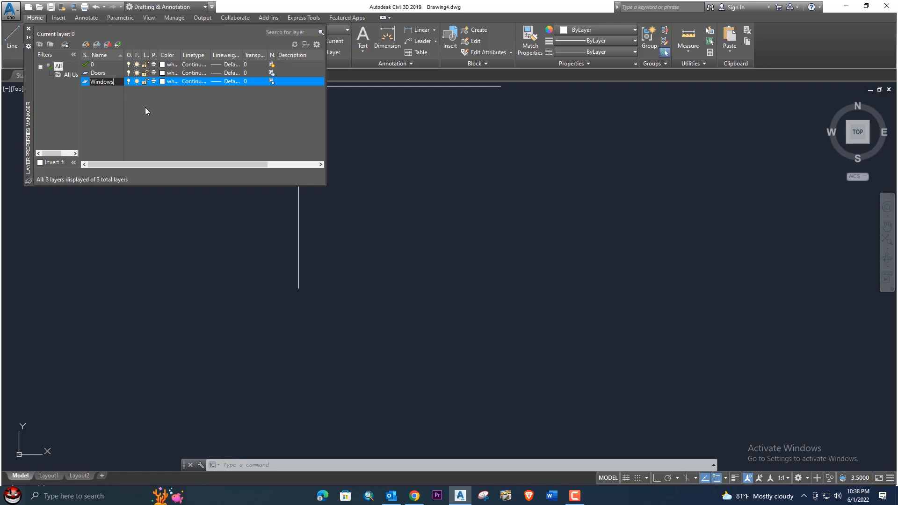
pyautogui.press('Return')
pyautogui.click(97, 45)
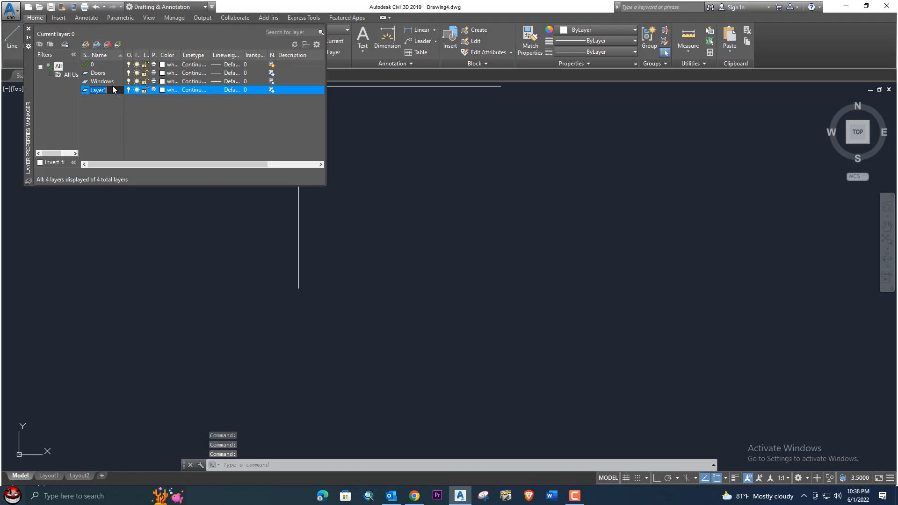
pyautogui.write('Blocks')
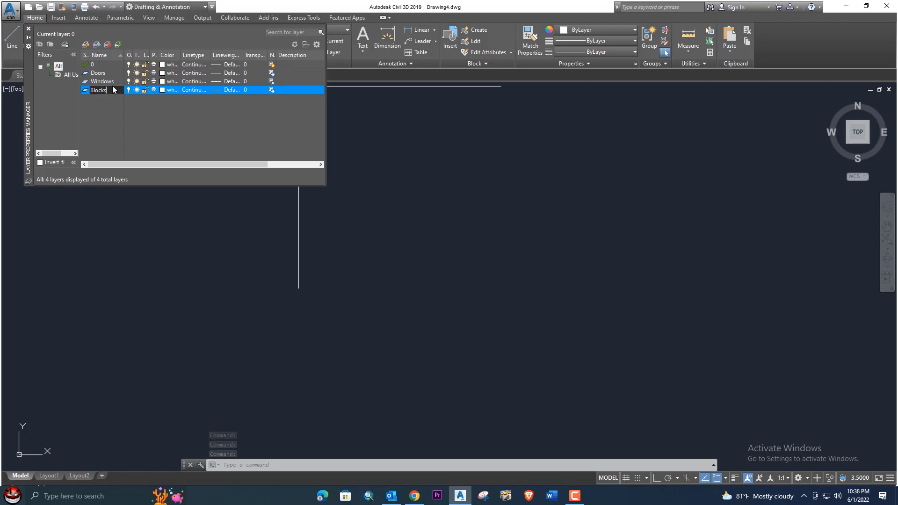
pyautogui.press('Return')
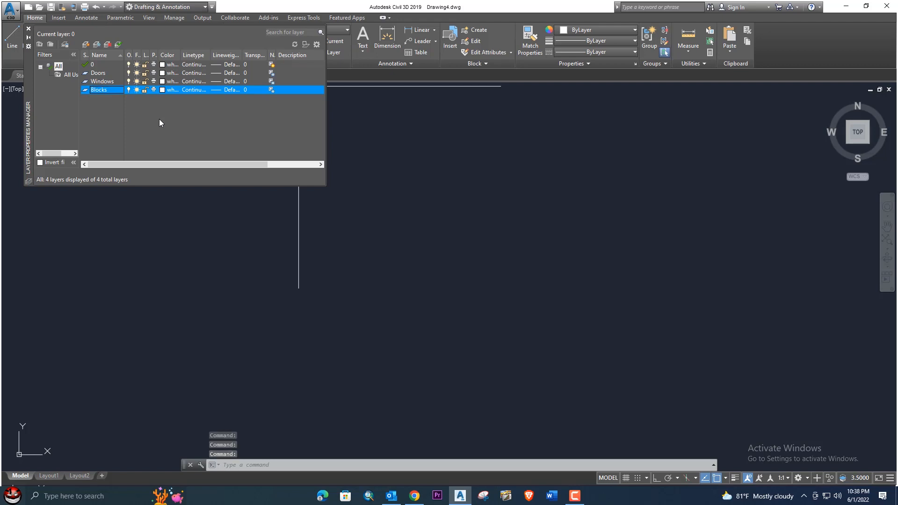
# - Add viewport-frozen layers named Hatches and Text to the layer list
pyautogui.click(96, 45)
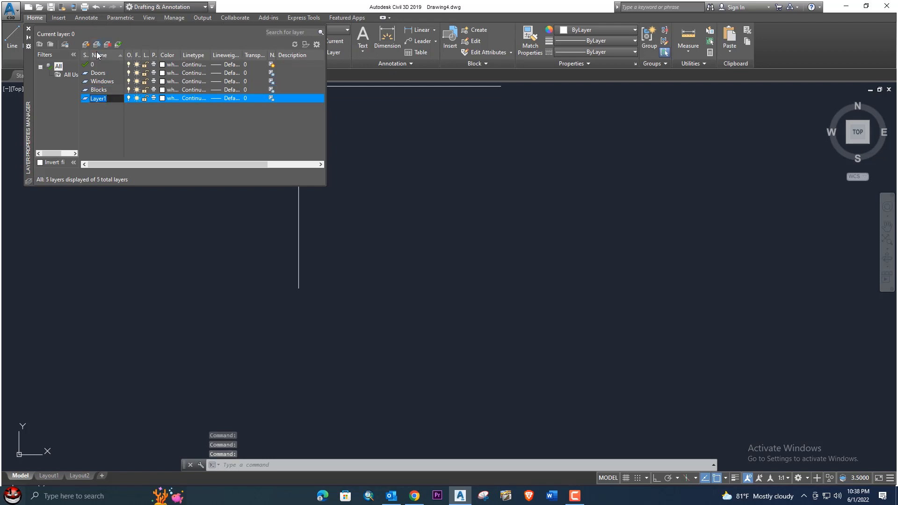
pyautogui.write('Ha')
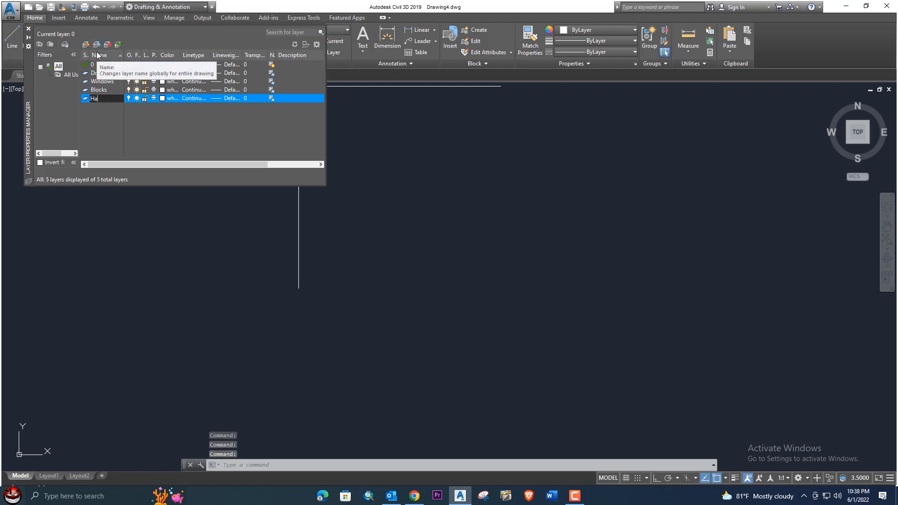
pyautogui.write('tches')
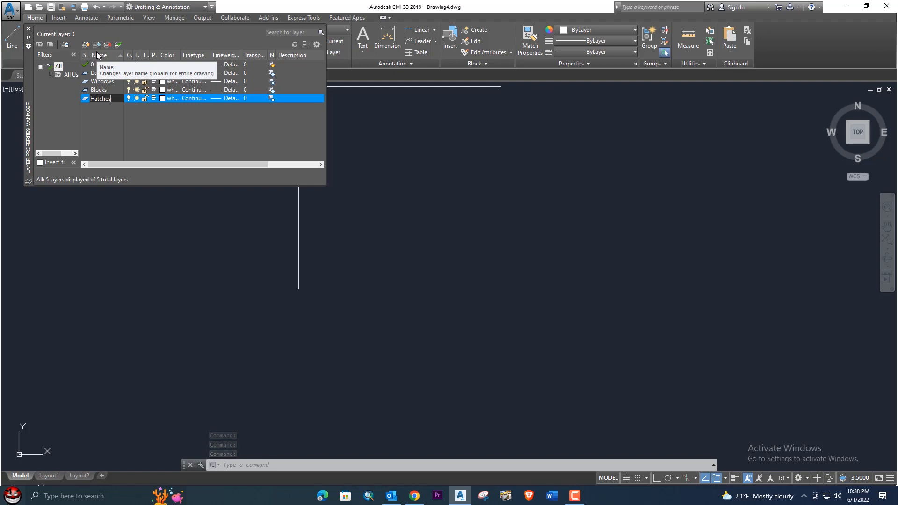
pyautogui.click(96, 44)
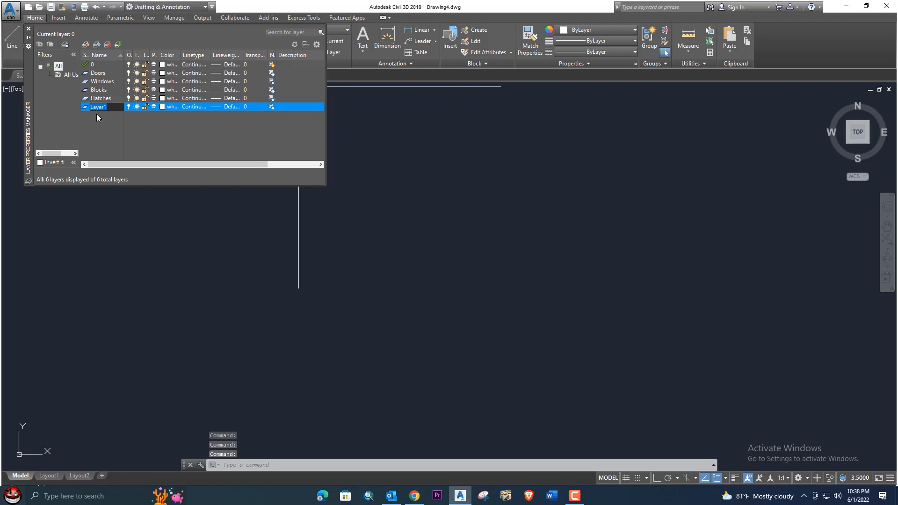
pyautogui.write('Text')
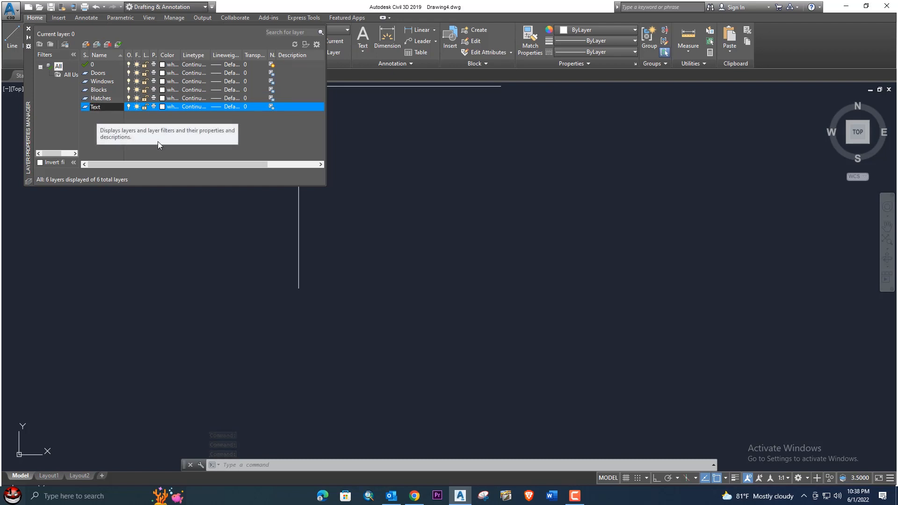
pyautogui.press('Return')
# - Add a viewport-frozen layer named DIM for the dimensions
pyautogui.click(95, 45)
pyautogui.write('D')
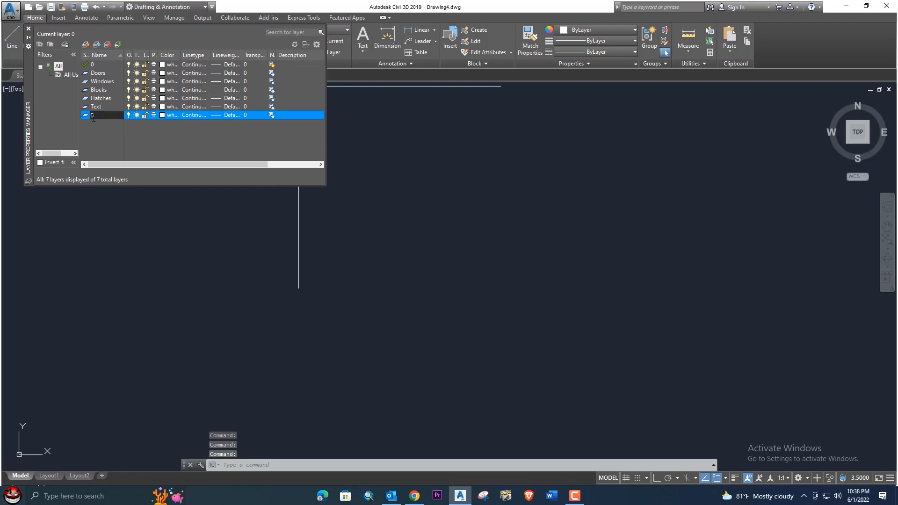
pyautogui.write('I')
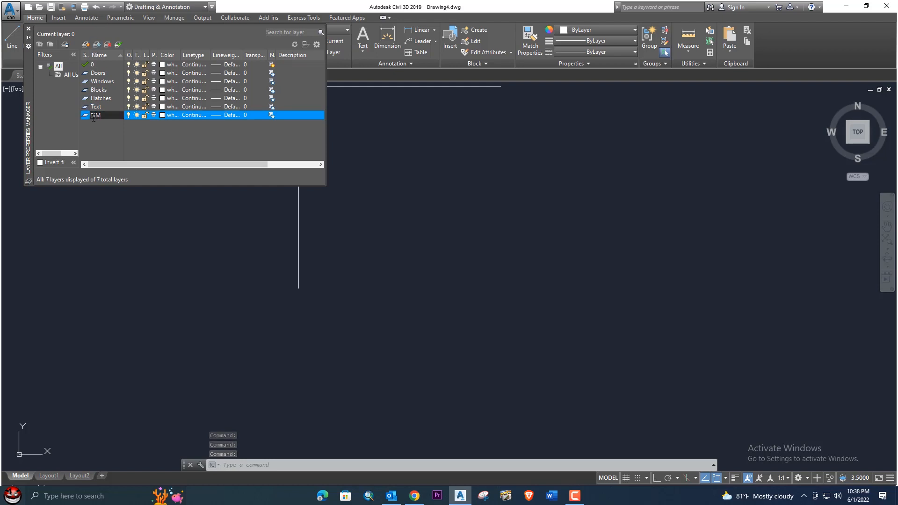
pyautogui.write('M')
pyautogui.press('Return')
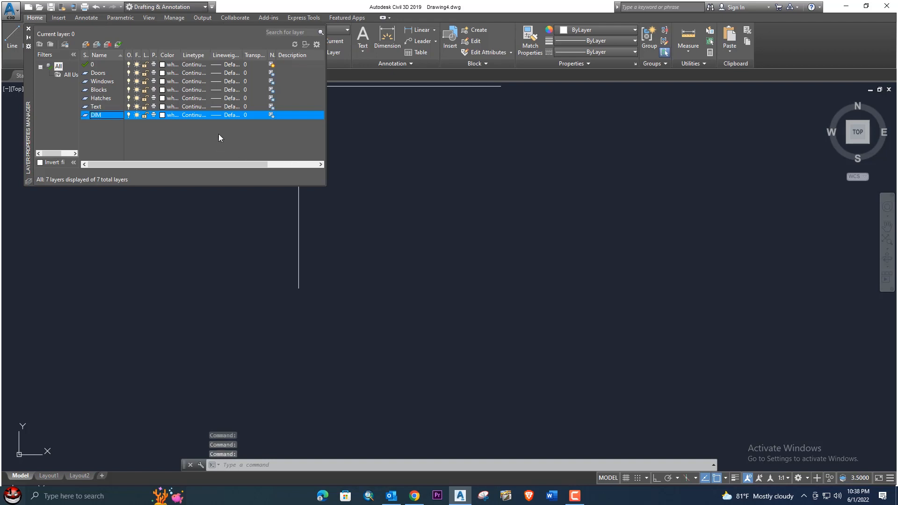
# - Set the Doors layer's colour to magenta and the Windows layer's colour to blue
pyautogui.click(163, 73)
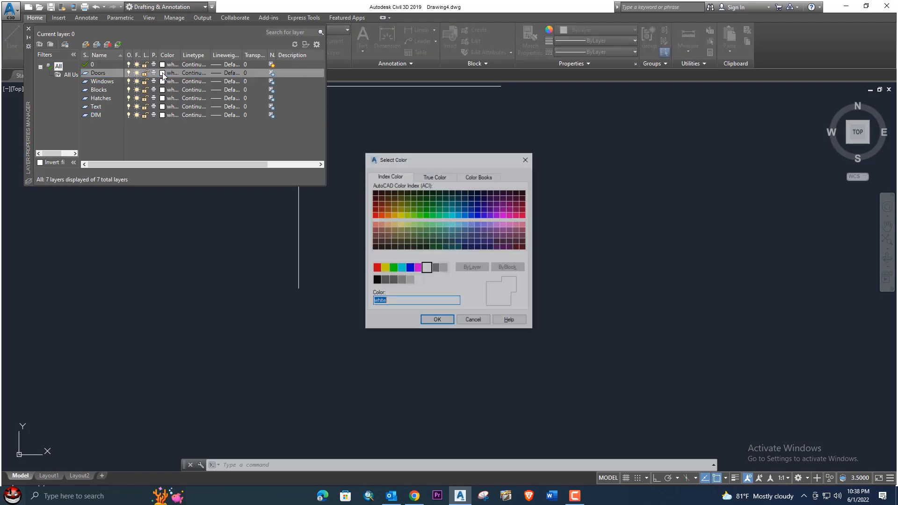
pyautogui.click(418, 268)
pyautogui.click(437, 321)
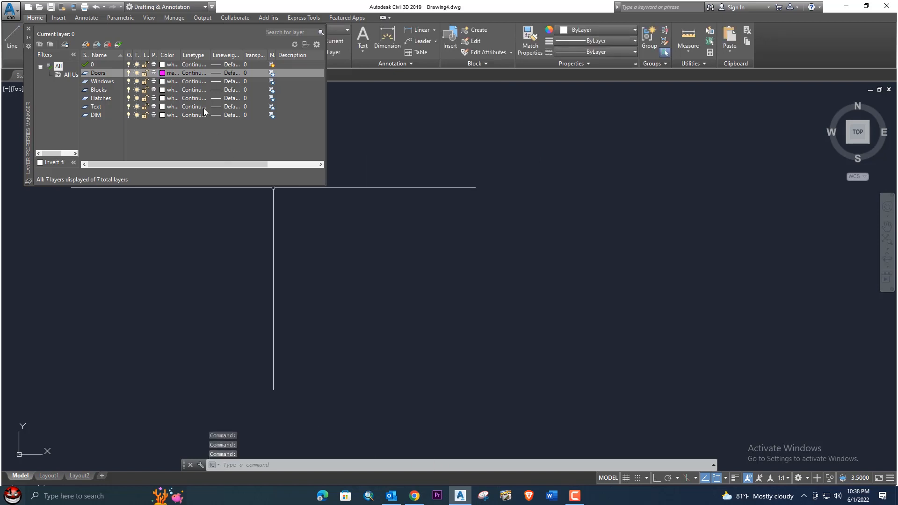
pyautogui.click(162, 81)
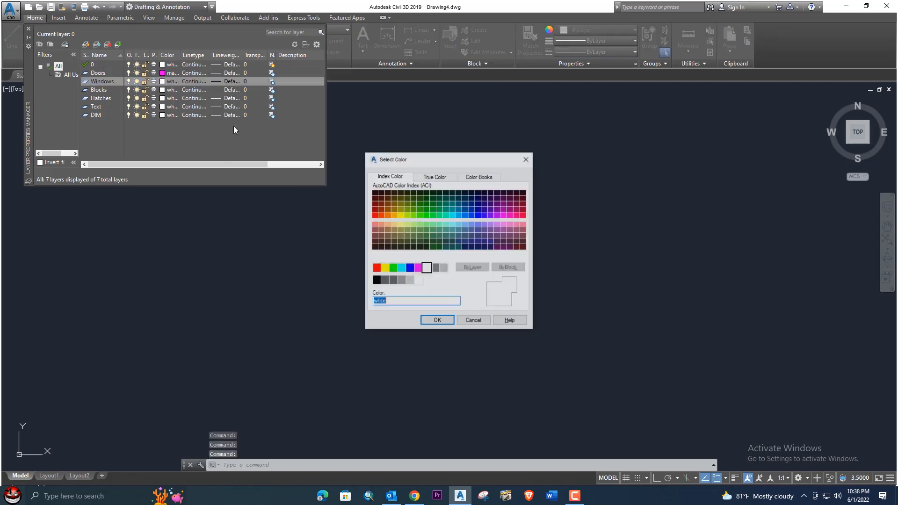
pyautogui.click(410, 268)
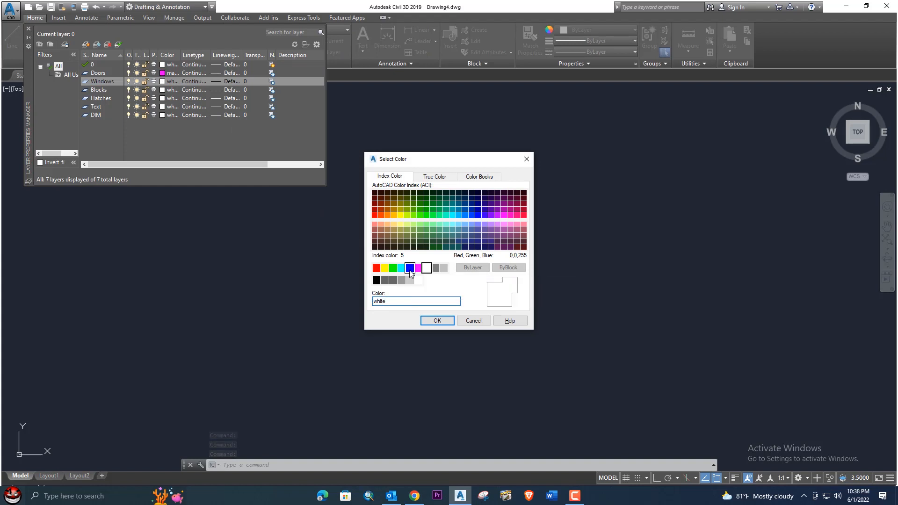
pyautogui.click(437, 321)
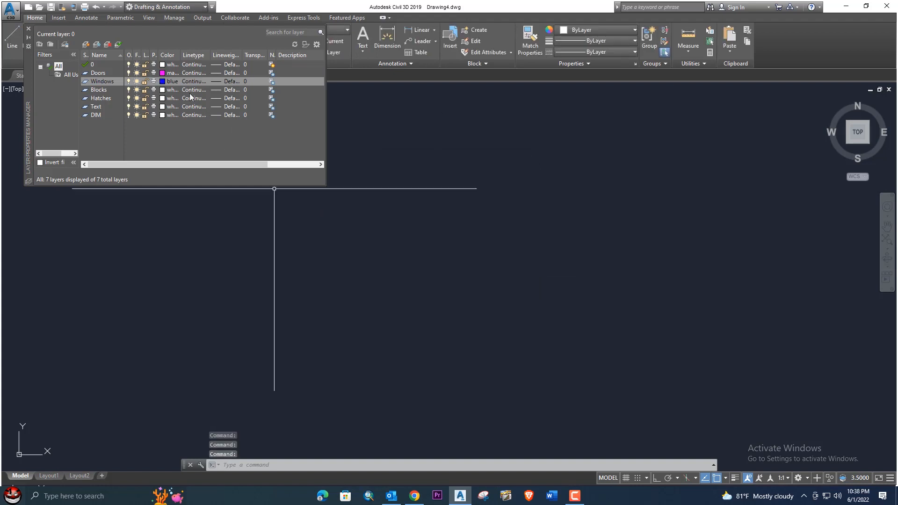
# - Set the Blocks layer's colour to cyan and the Hatches layer's colour to green
pyautogui.click(163, 90)
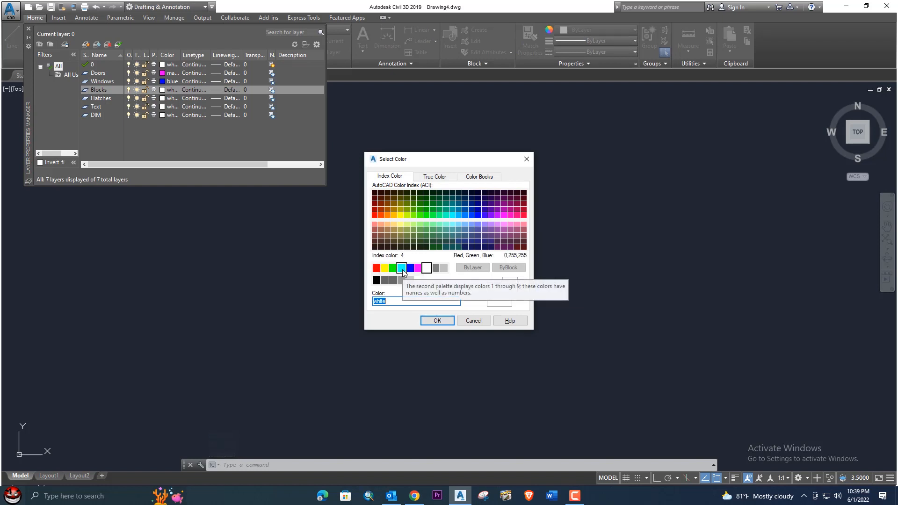
pyautogui.click(402, 268)
pyautogui.click(437, 321)
pyautogui.click(164, 98)
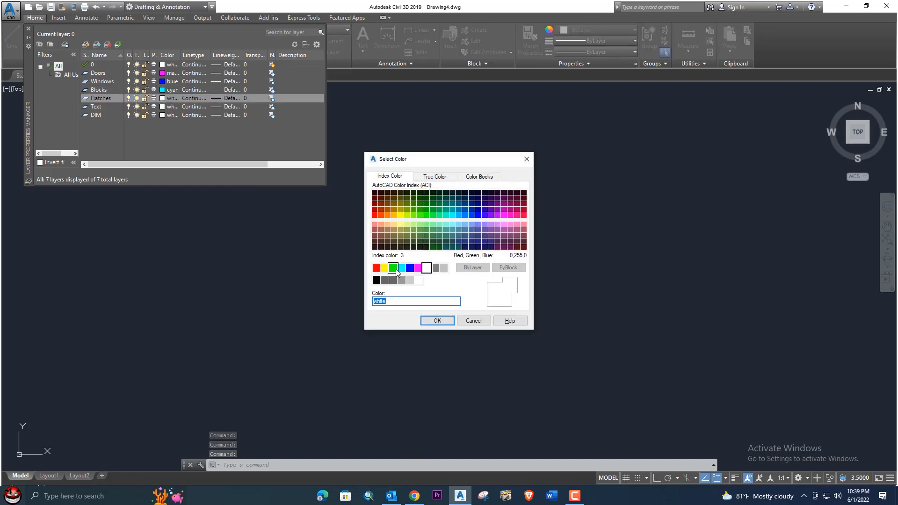
pyautogui.click(394, 268)
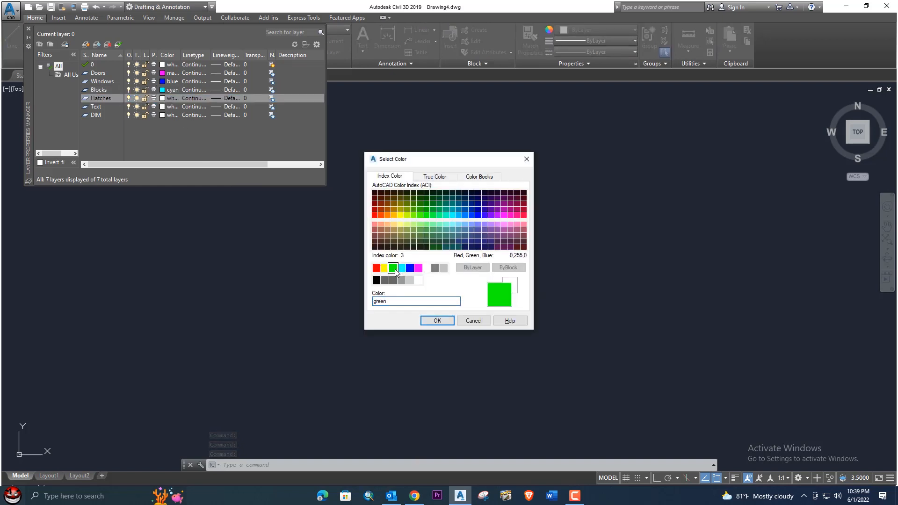
pyautogui.click(436, 322)
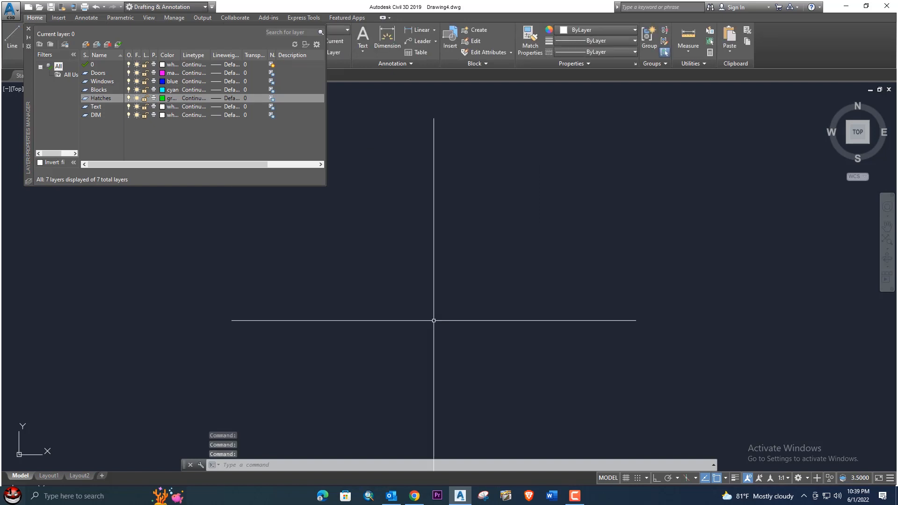
# - Set the Text layer's colour to yellow and the DIM layer's colour to index 11, and close the layer manager
pyautogui.click(162, 107)
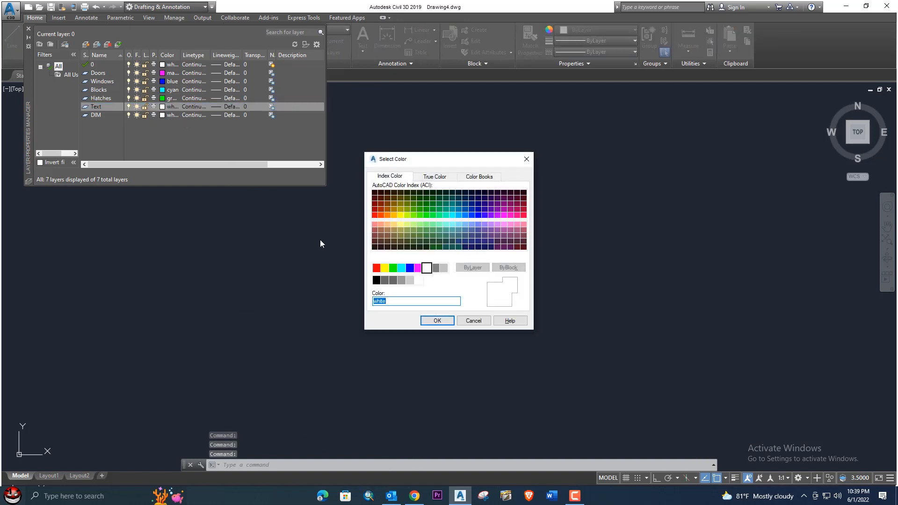
pyautogui.click(385, 268)
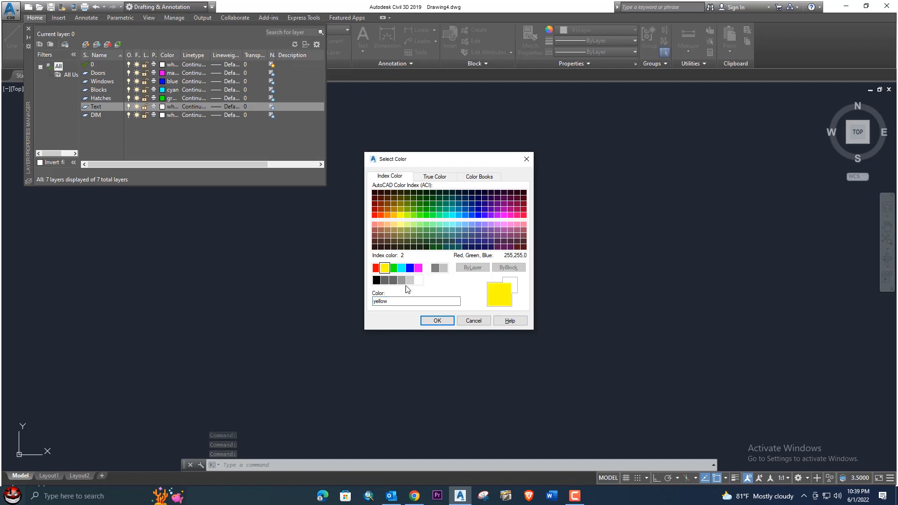
pyautogui.click(438, 321)
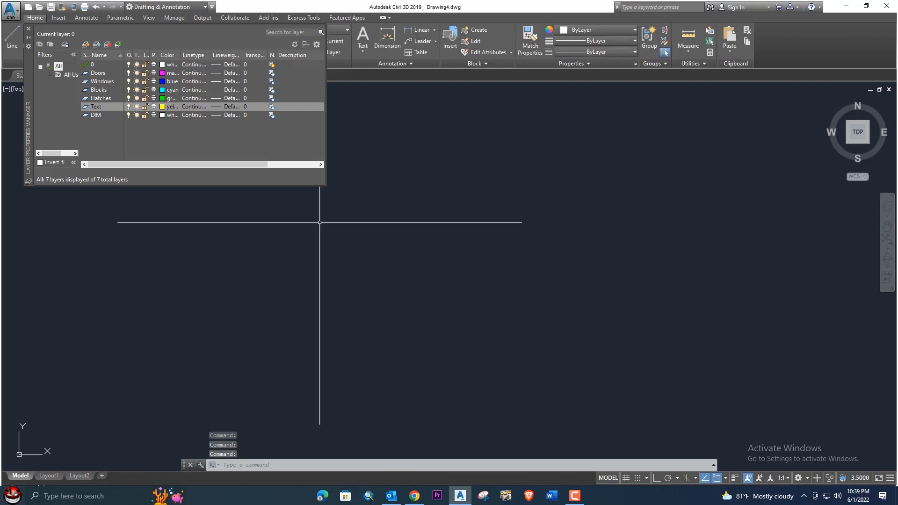
pyautogui.click(164, 115)
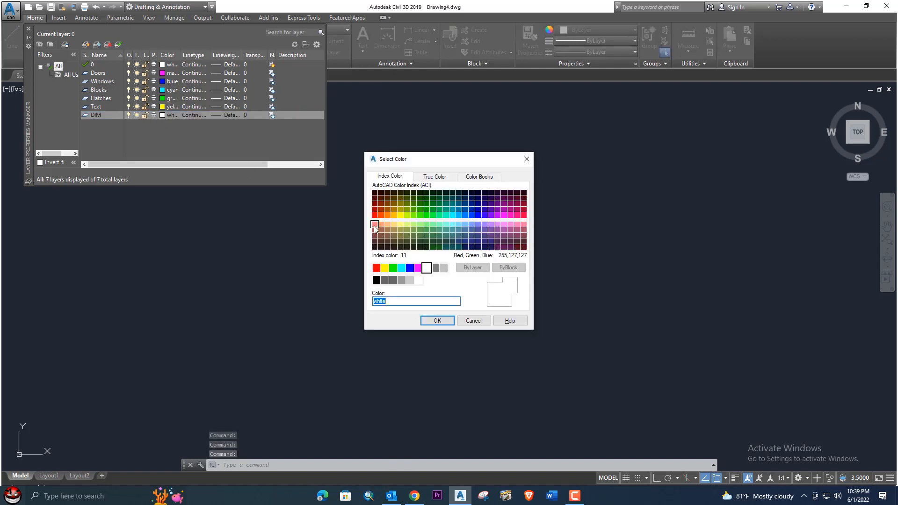
pyautogui.click(375, 224)
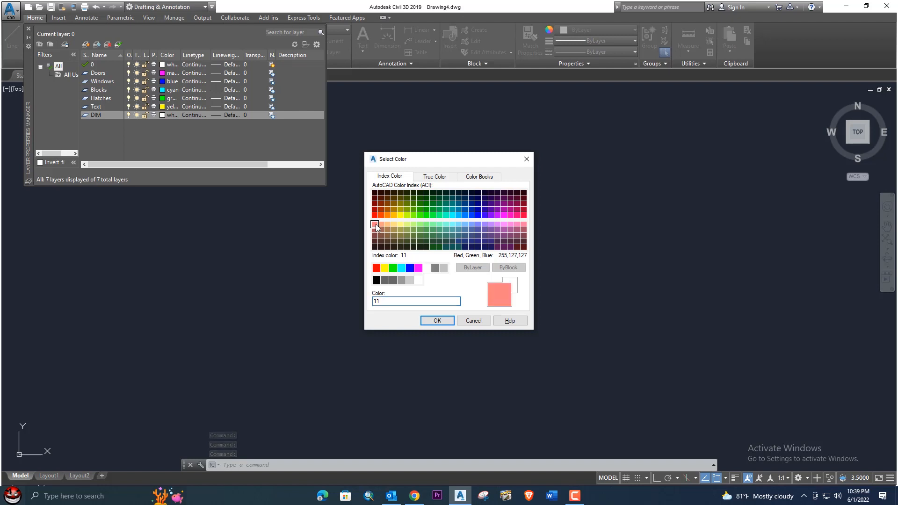
pyautogui.click(445, 324)
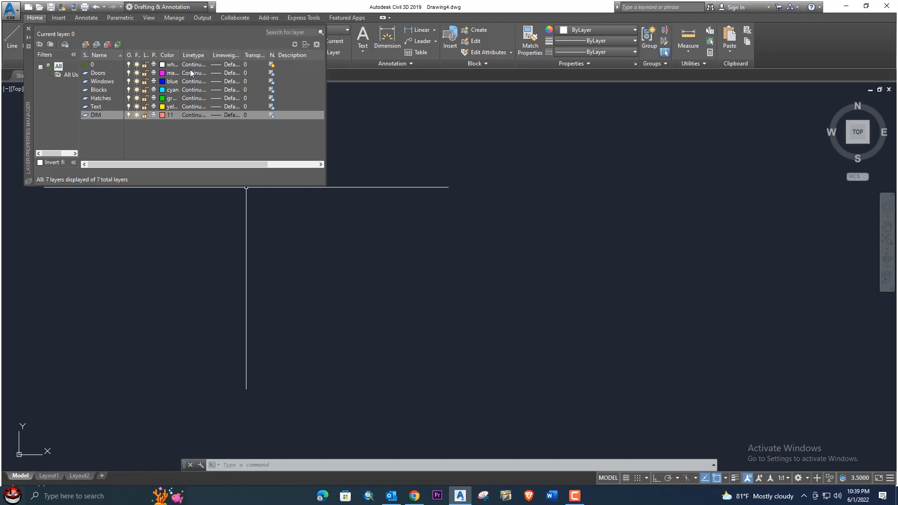
pyautogui.click(29, 29)
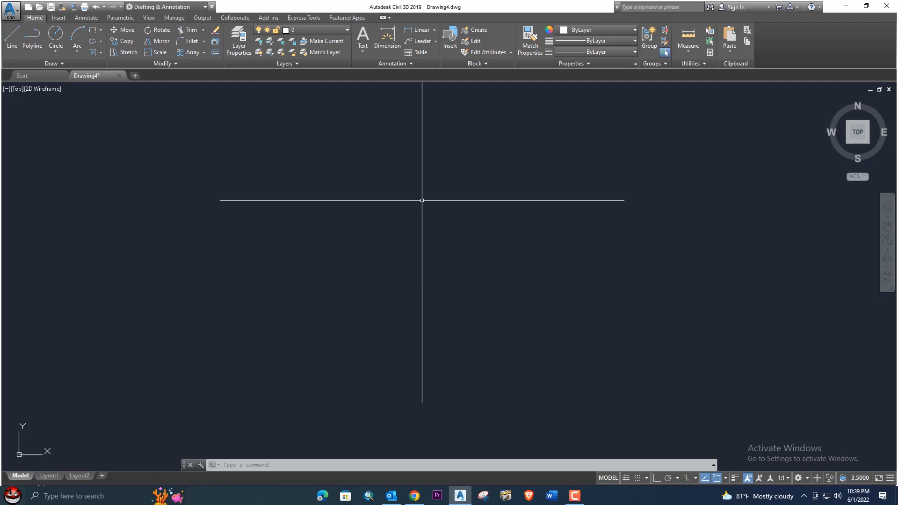
pyautogui.click(614, 32)
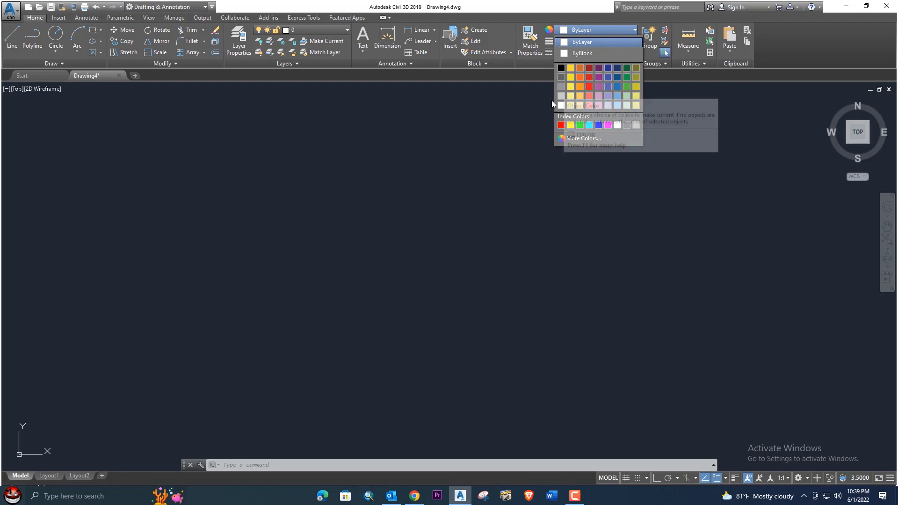
pyautogui.click(497, 104)
pyautogui.click(497, 104)
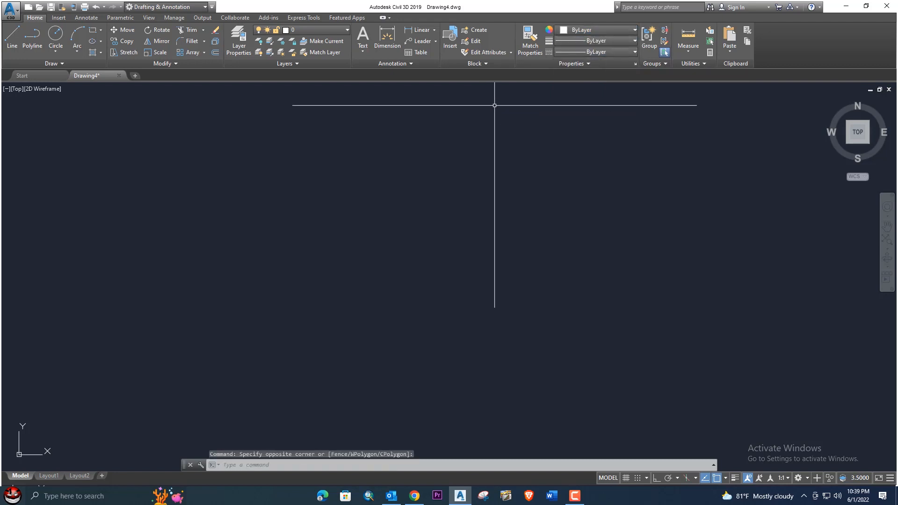
pyautogui.click(328, 30)
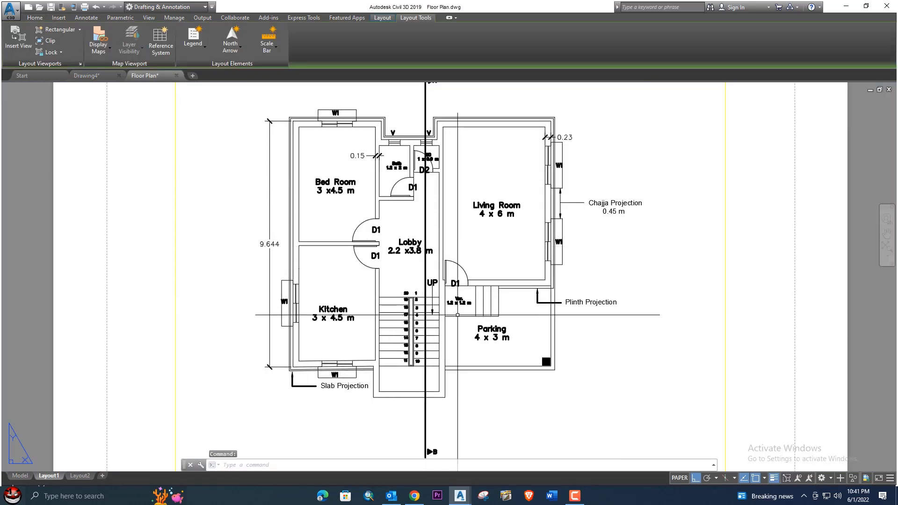
# - Examine the reference ground floor plan's room sizes, doors, windows, stairs, wall thicknesses and projections
pyautogui.moveTo(453, 303); pyautogui.dragTo(456, 220, button='middle')
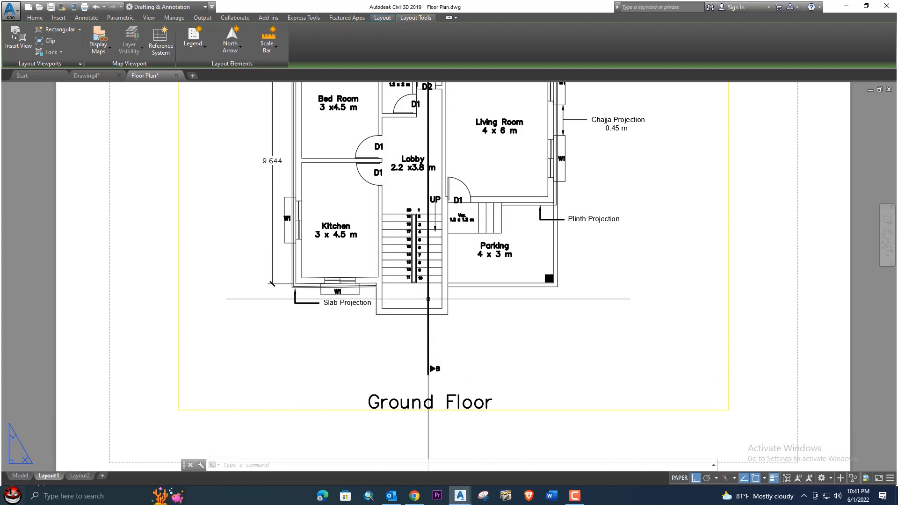
pyautogui.moveTo(440, 281); pyautogui.dragTo(443, 330, button='middle')
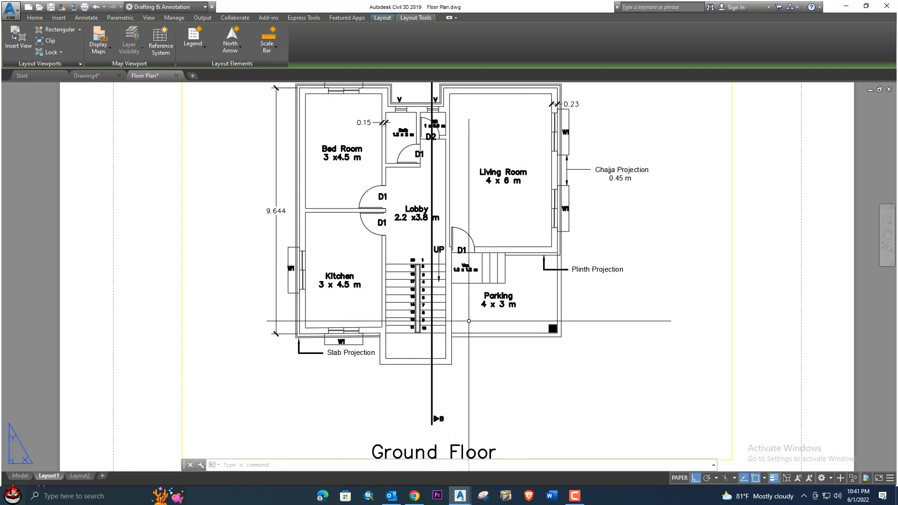
pyautogui.moveTo(375, 299); pyautogui.dragTo(415, 315, button='middle')
pyautogui.scroll(2, 416, 315)
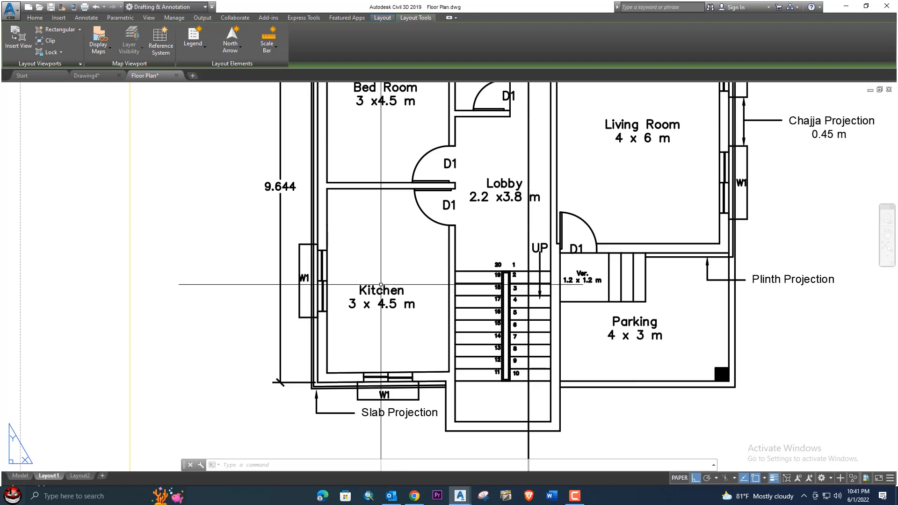
pyautogui.moveTo(379, 286); pyautogui.dragTo(389, 358, button='middle')
pyautogui.moveTo(411, 220); pyautogui.dragTo(353, 323, button='middle')
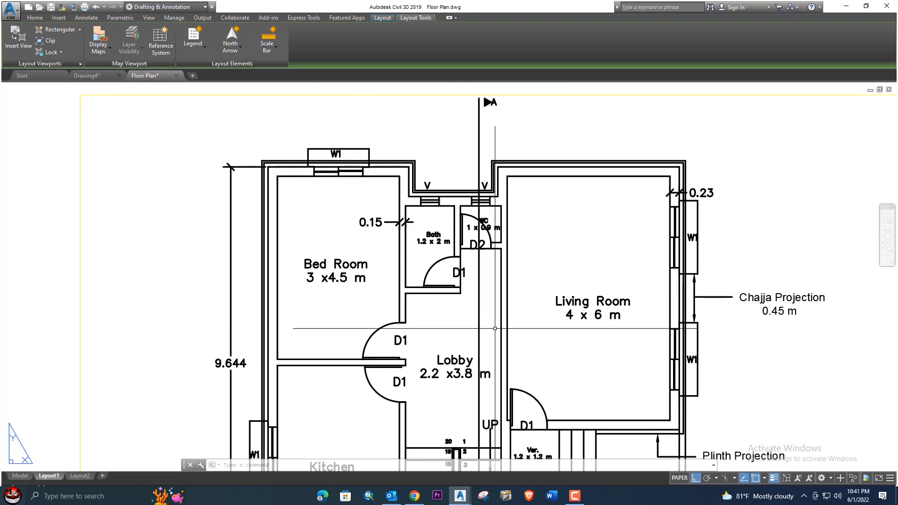
pyautogui.moveTo(584, 341); pyautogui.dragTo(533, 228, button='middle')
pyautogui.moveTo(547, 308); pyautogui.dragTo(537, 260, button='middle')
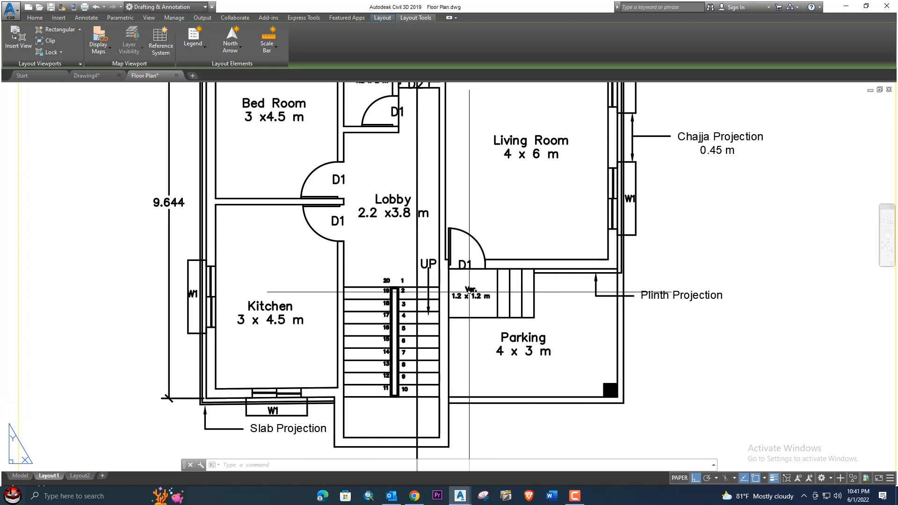
pyautogui.moveTo(389, 202); pyautogui.dragTo(428, 365, button='middle')
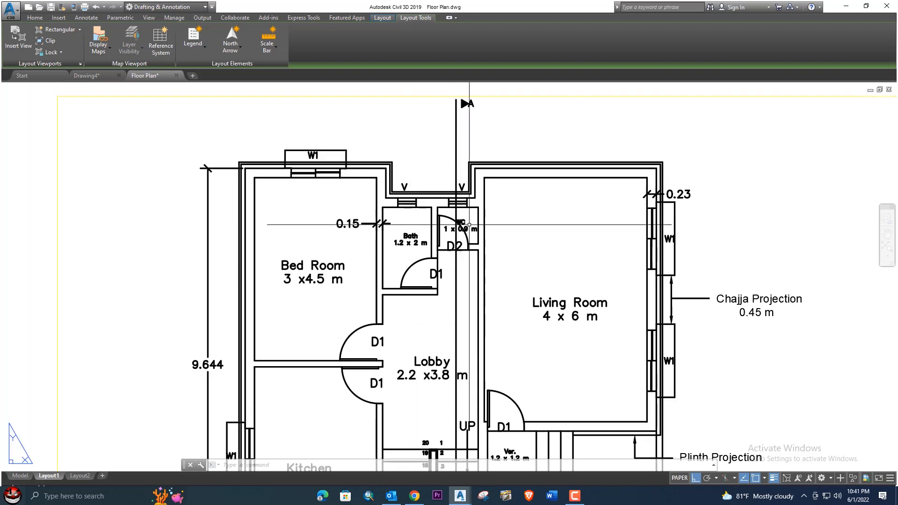
pyautogui.moveTo(564, 336); pyautogui.dragTo(557, 218, button='middle')
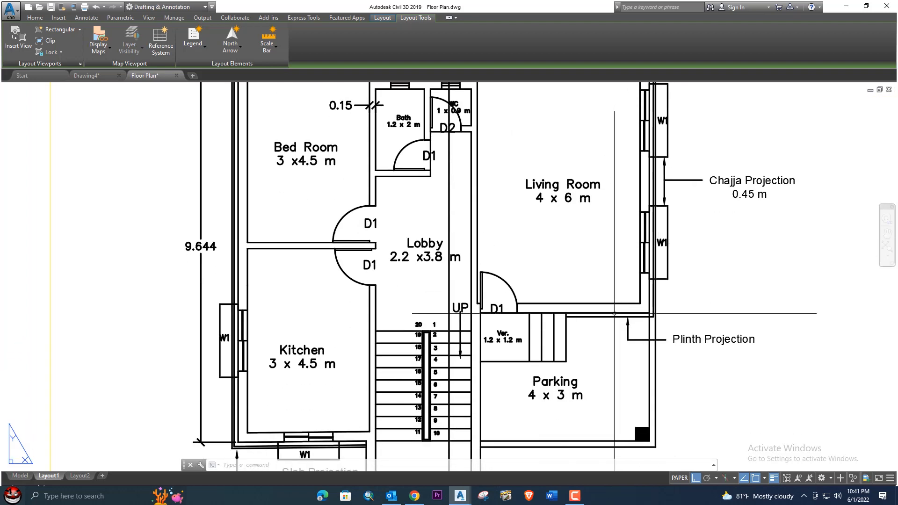
pyautogui.moveTo(615, 313); pyautogui.dragTo(625, 208, button='middle')
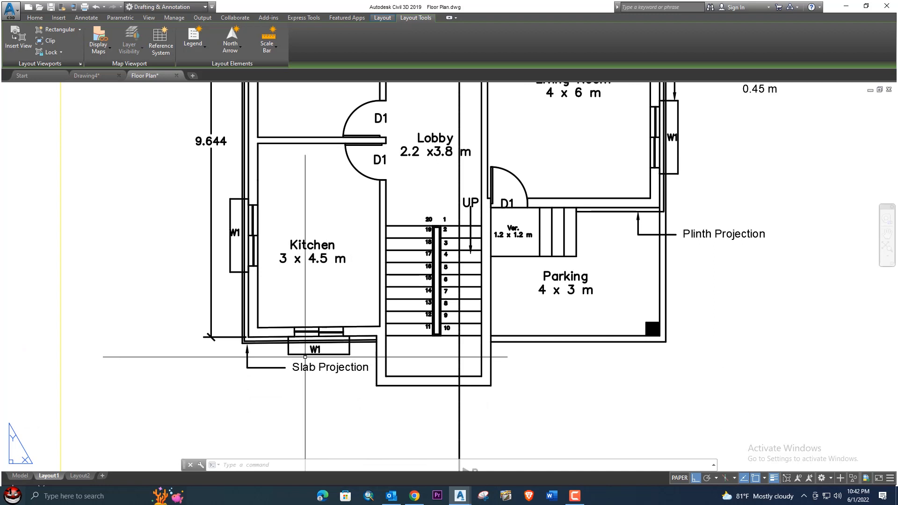
pyautogui.moveTo(284, 299)
pyautogui.mouseDown(button='middle')
pyautogui.moveTo(297, 333)
pyautogui.moveTo(290, 309)
pyautogui.moveTo(272, 369)
pyautogui.mouseUp(button='middle')
pyautogui.moveTo(322, 300); pyautogui.dragTo(309, 367, button='middle')
pyautogui.moveTo(349, 302); pyautogui.dragTo(331, 308, button='middle')
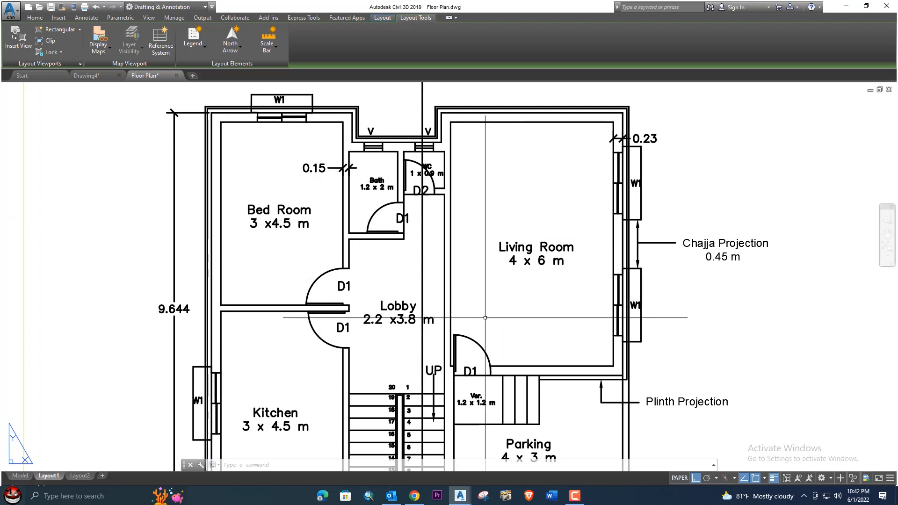
# - Examine the reference plan's overall layout and take a closer look at the kitchen and bedroom dimensions
pyautogui.scroll(-3, 485, 318)
pyautogui.moveTo(431, 269); pyautogui.dragTo(438, 258, button='middle')
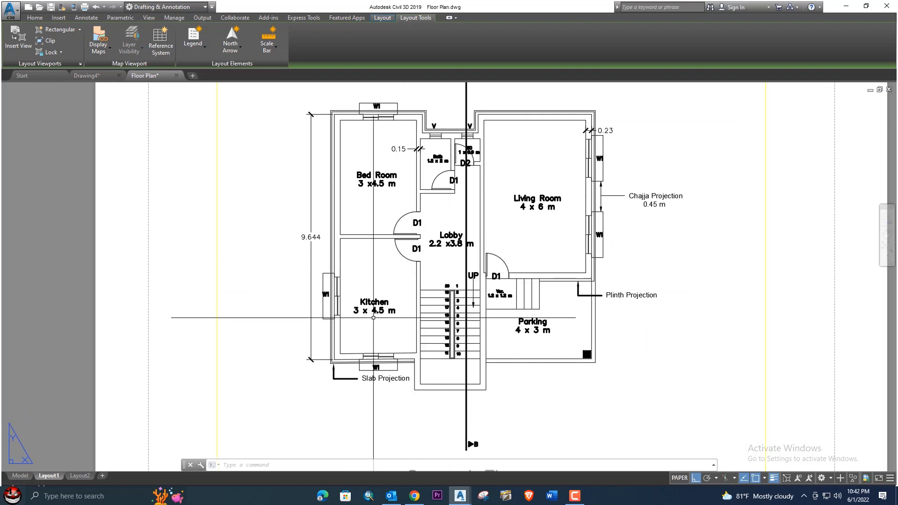
pyautogui.scroll(2, 364, 317)
pyautogui.scroll(-3, 361, 317)
pyautogui.moveTo(362, 318); pyautogui.dragTo(365, 326, button='middle')
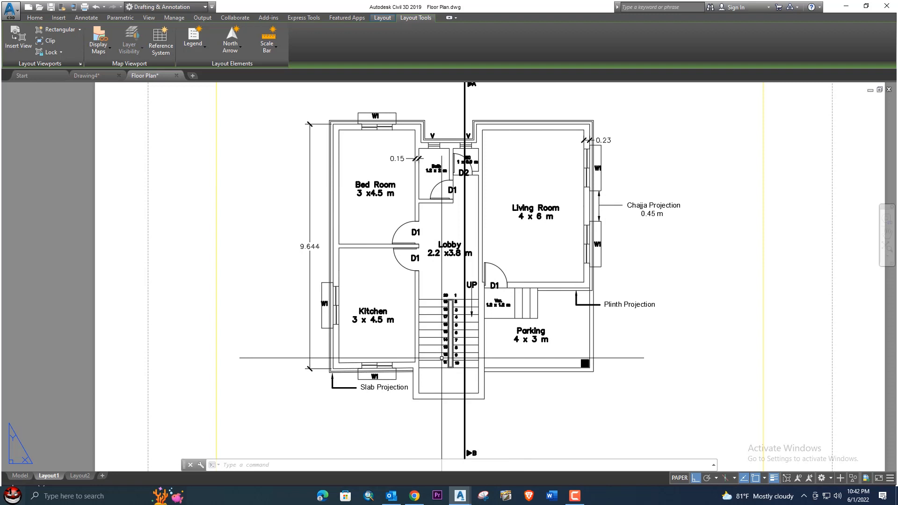
pyautogui.moveTo(403, 322); pyautogui.dragTo(414, 317, button='middle')
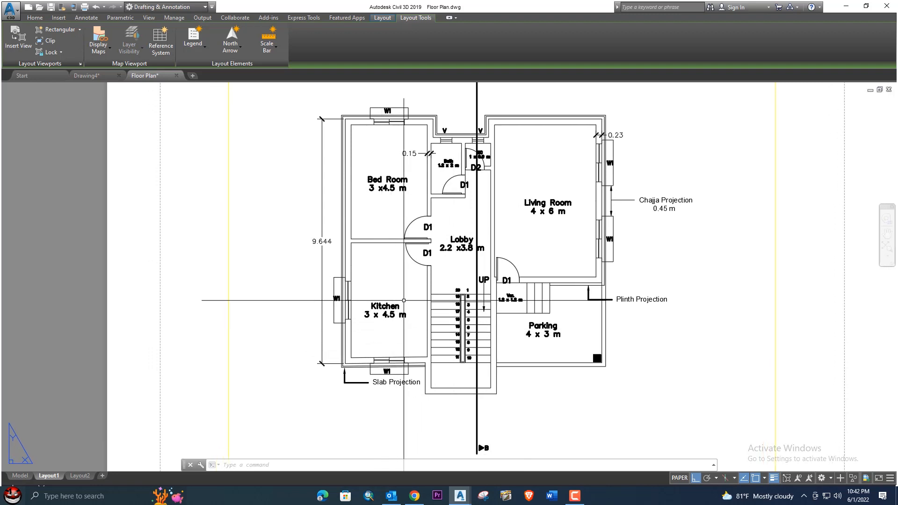
pyautogui.scroll(5, 403, 300)
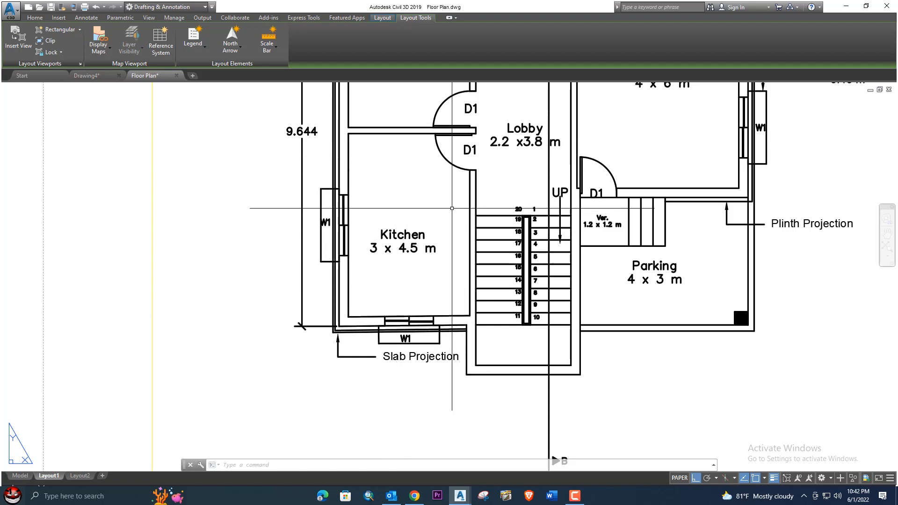
pyautogui.moveTo(452, 208); pyautogui.dragTo(423, 303, button='middle')
pyautogui.moveTo(354, 143); pyautogui.dragTo(357, 201, button='middle')
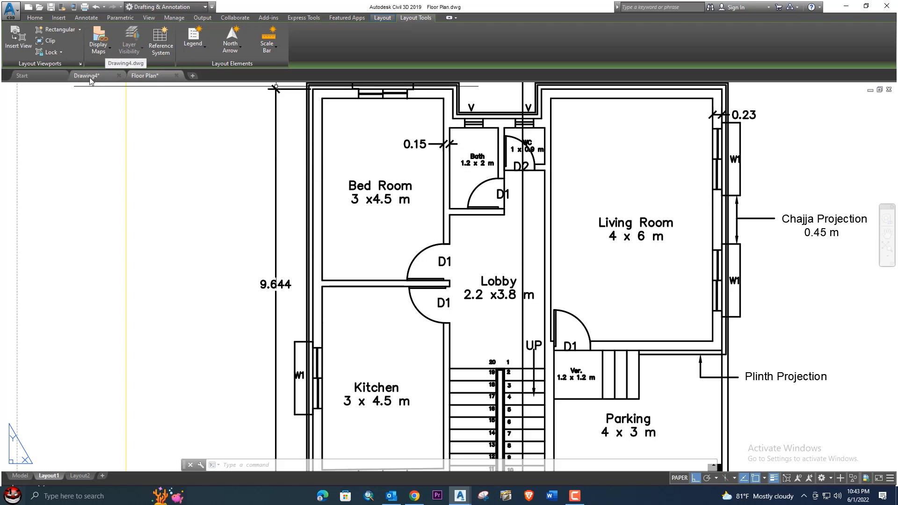
pyautogui.moveTo(358, 215); pyautogui.dragTo(356, 136, button='middle')
pyautogui.moveTo(378, 318); pyautogui.dragTo(375, 217, button='middle')
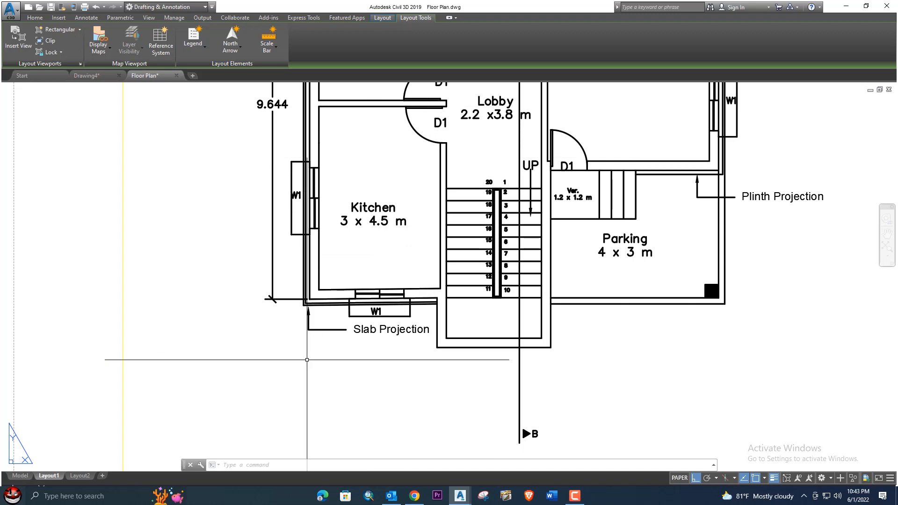
# - Return to Drawing4 and start the kitchen outline with a horizontal line 3 m long, drawn to the right
pyautogui.click(28, 76)
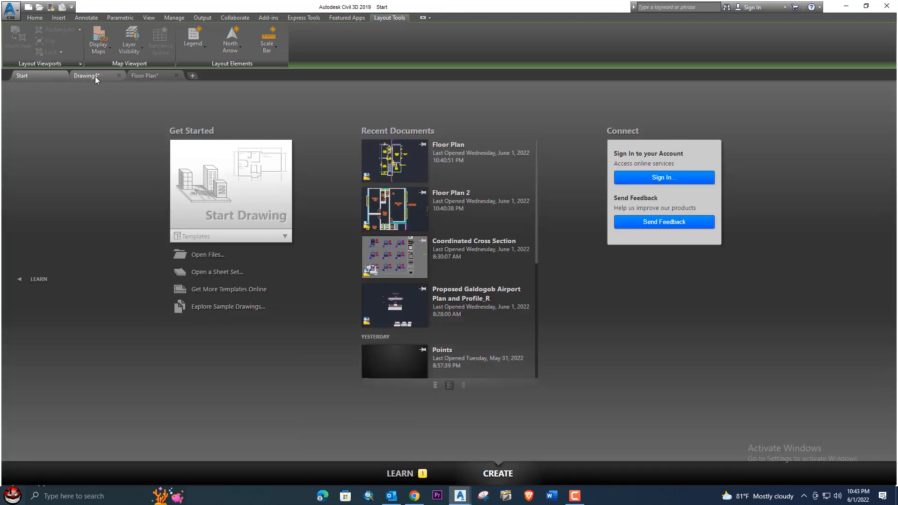
pyautogui.click(96, 76)
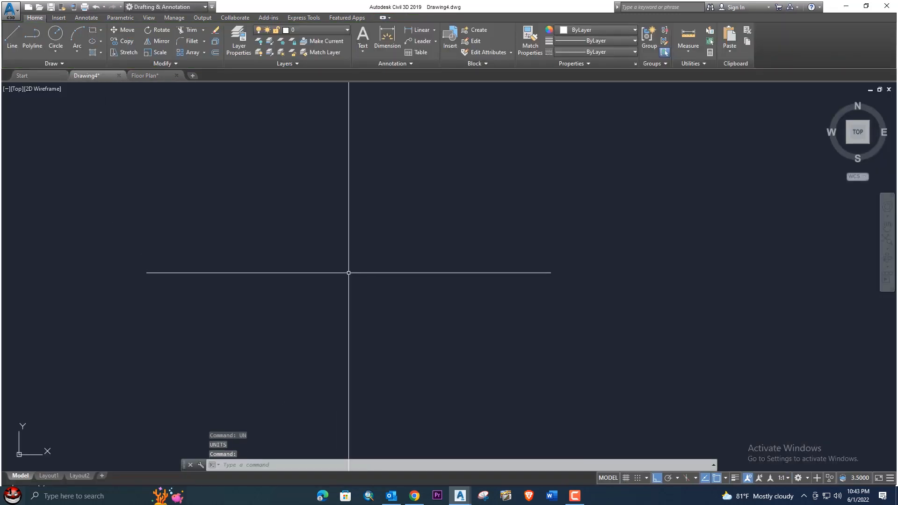
pyautogui.write('l')
pyautogui.press('Return')
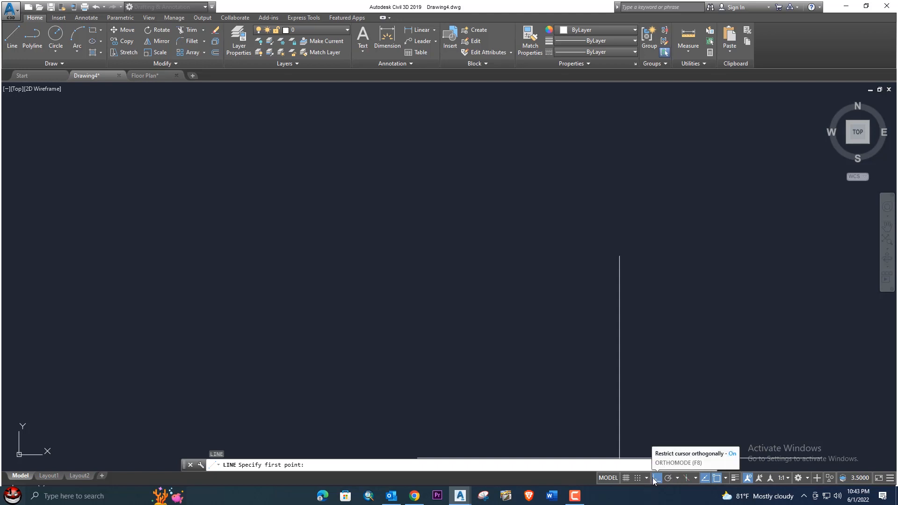
pyautogui.click(332, 302)
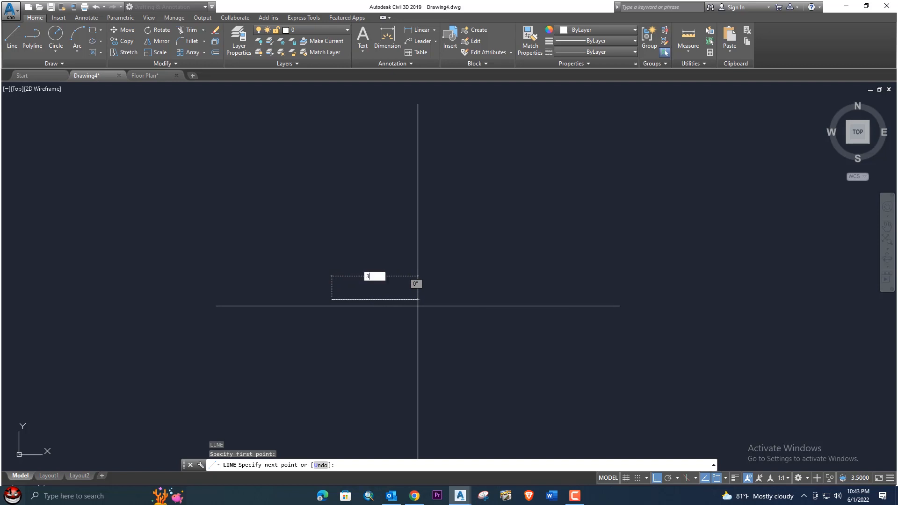
pyautogui.write('3')
pyautogui.press('Return')
pyautogui.scroll(2, 398, 215)
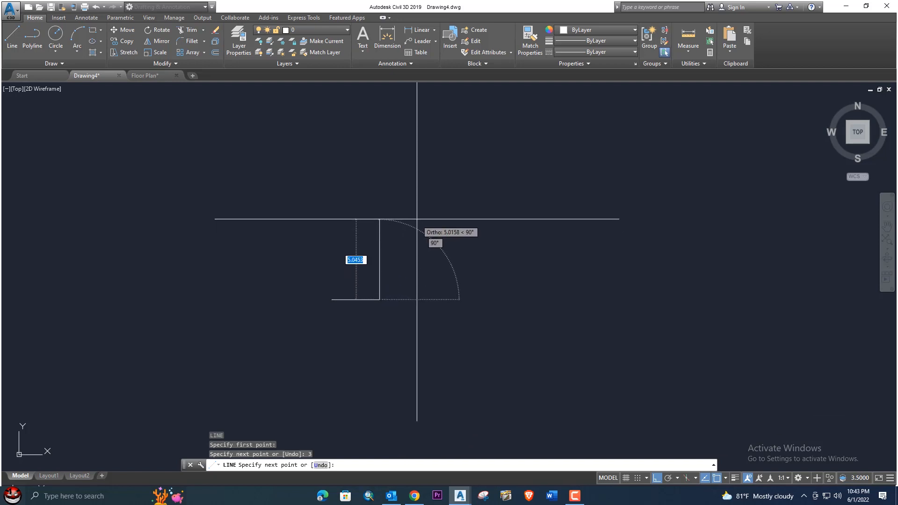
# - Complete the kitchen rectangle with a 4.5 m line upward, a 3 m line back to the left, and a line to the start point
pyautogui.moveTo(399, 225); pyautogui.dragTo(450, 190, button='middle')
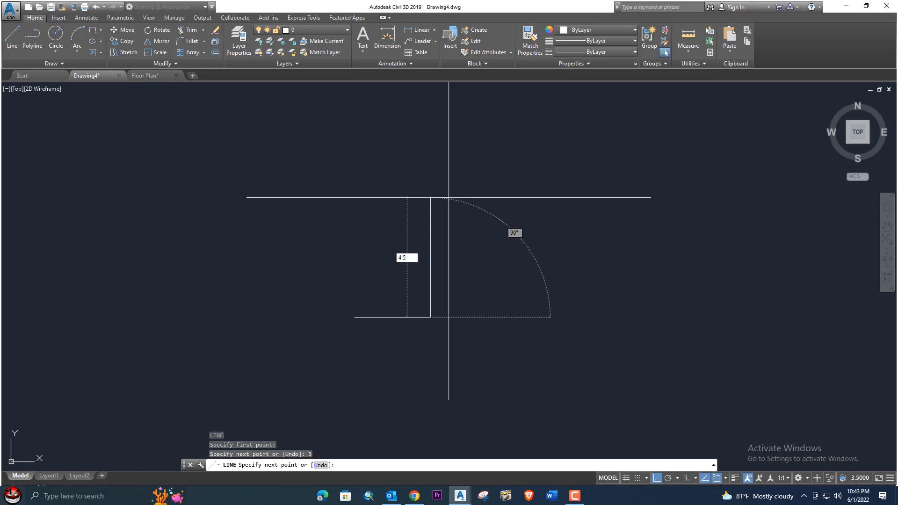
pyautogui.write('4.5')
pyautogui.press('Return')
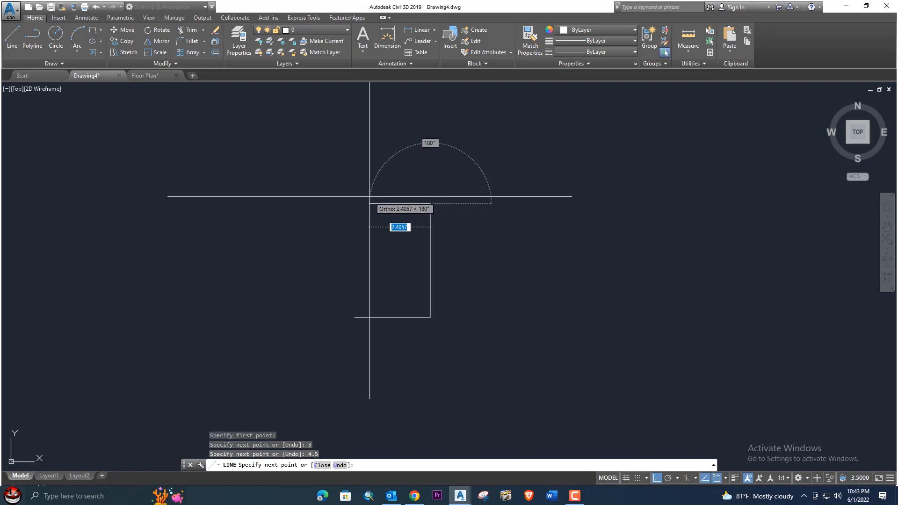
pyautogui.press('Return')
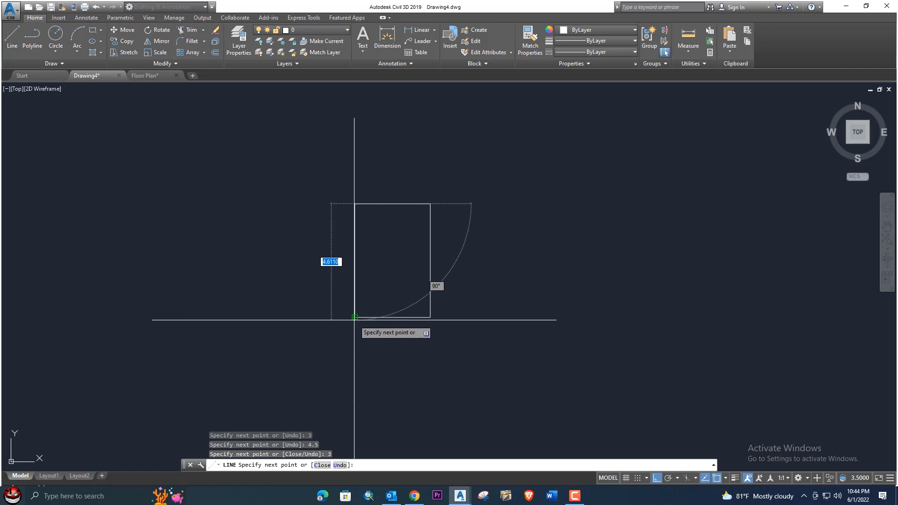
pyautogui.click(355, 317)
pyautogui.press('Return')
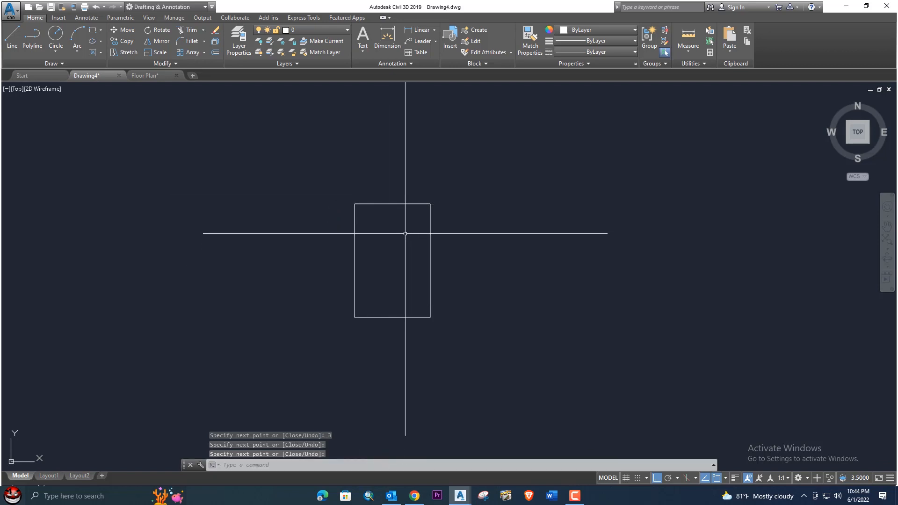
# - Select all four lines of the kitchen outline and set their lineweight to 0.30 mm
pyautogui.moveTo(399, 240); pyautogui.dragTo(456, 245, button='middle')
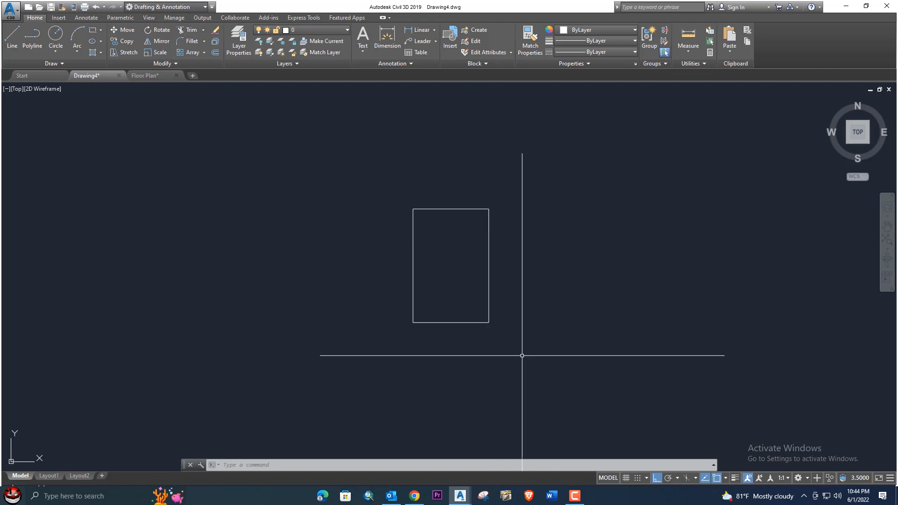
pyautogui.click(555, 321)
pyautogui.click(463, 247)
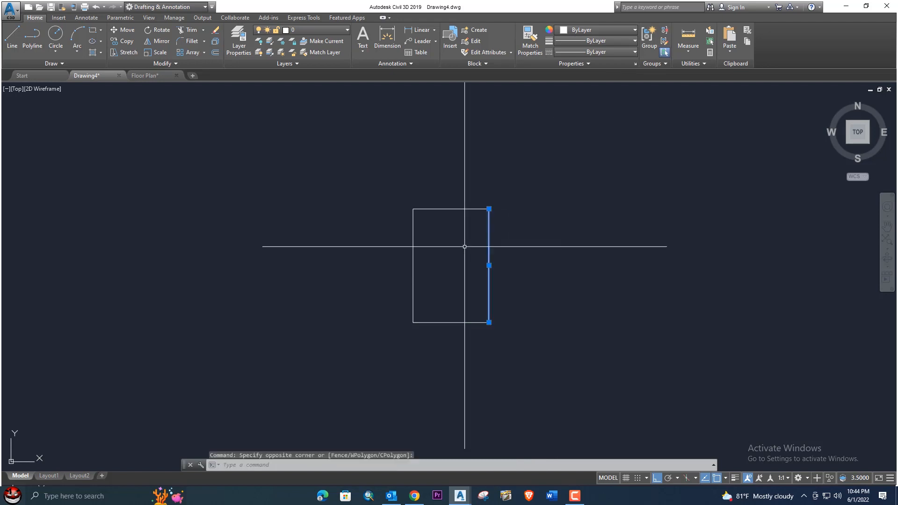
pyautogui.click(567, 357)
pyautogui.click(368, 171)
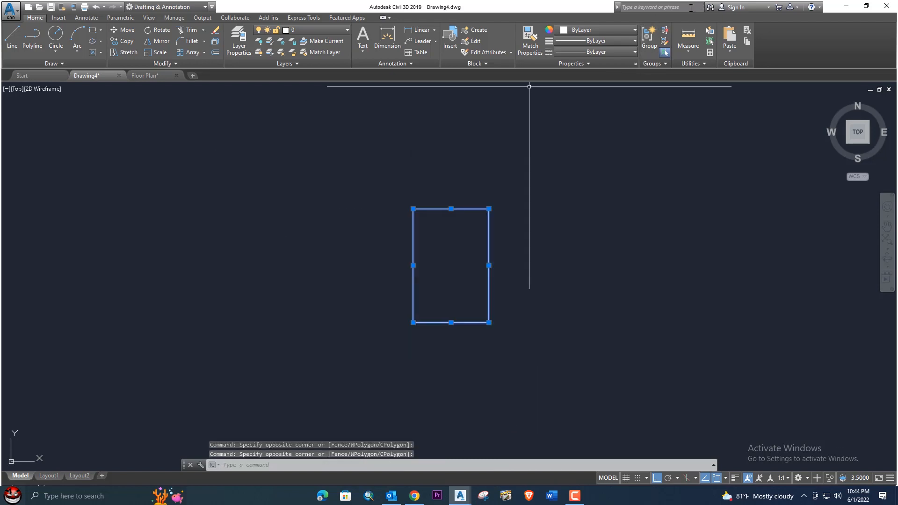
pyautogui.click(624, 41)
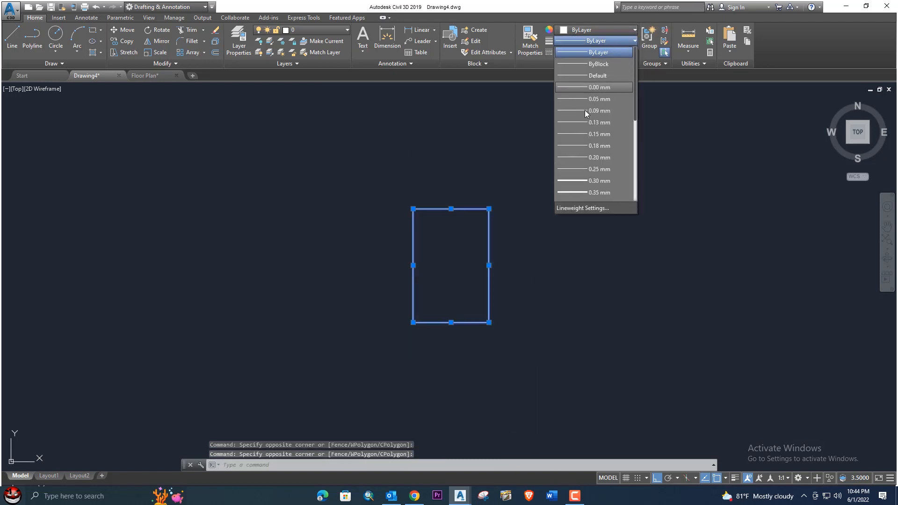
pyautogui.click(587, 181)
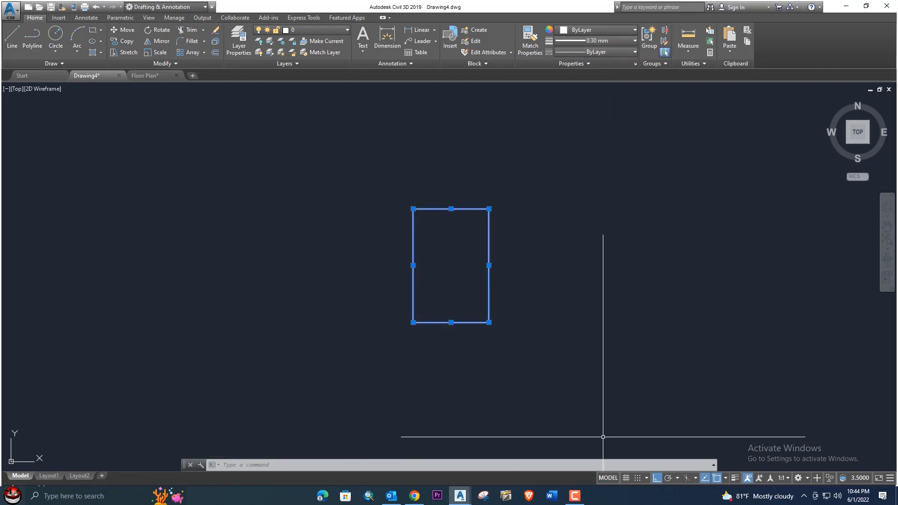
# - Deselect the kitchen outline and turn on the lineweight display
pyautogui.scroll(2, 463, 270)
pyautogui.scroll(2, 513, 164)
pyautogui.scroll(-2, 504, 170)
pyautogui.press('Escape')
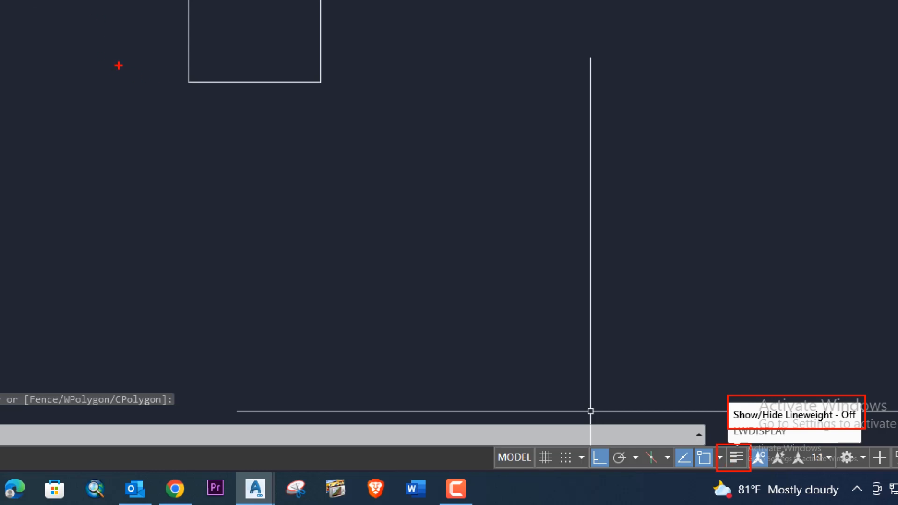
pyautogui.click(737, 457)
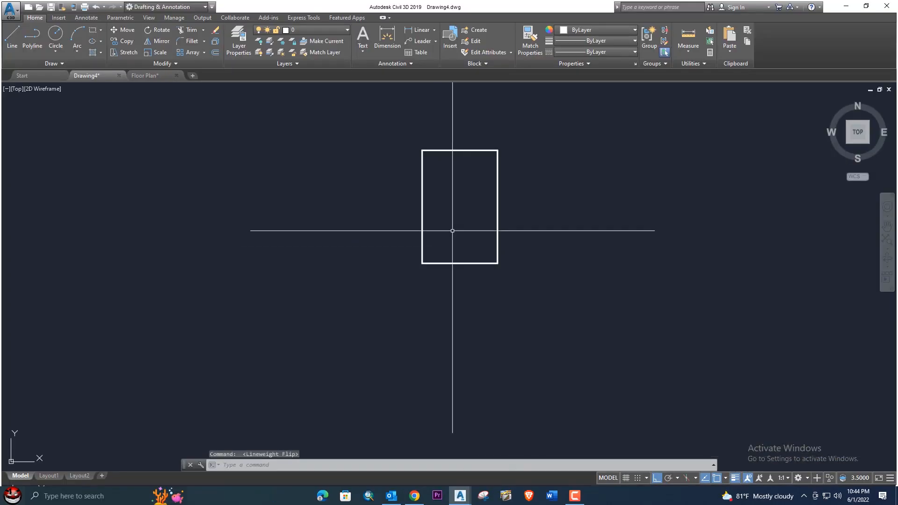
pyautogui.scroll(2, 498, 201)
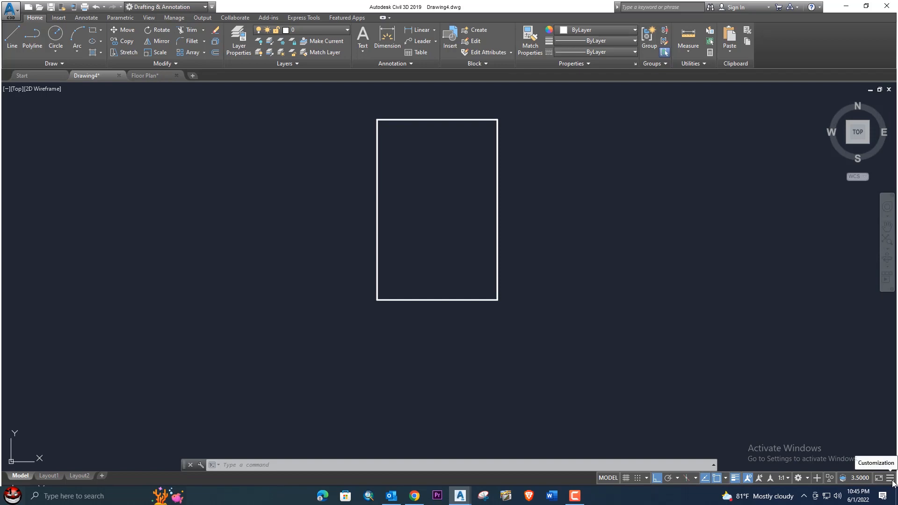
pyautogui.click(891, 478)
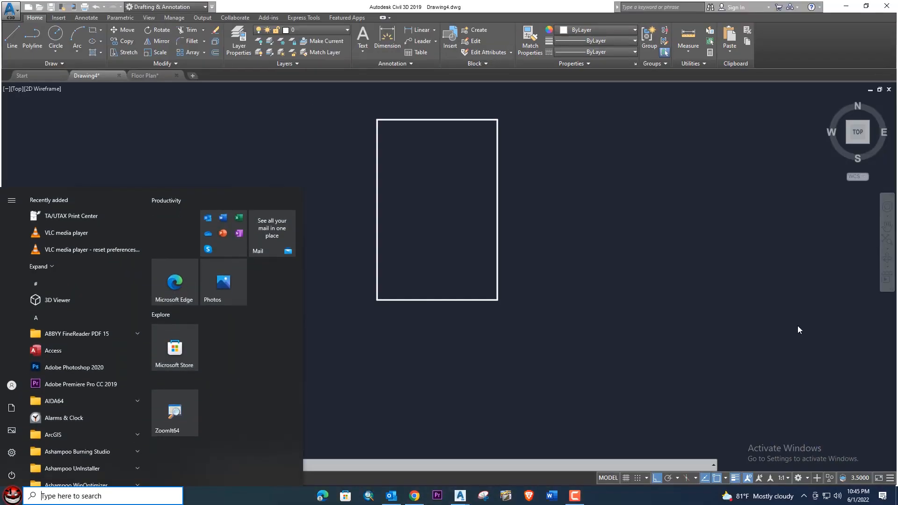
pyautogui.click(490, 239)
pyautogui.moveTo(500, 164)
pyautogui.mouseDown(button='middle')
pyautogui.moveTo(526, 233)
pyautogui.moveTo(530, 210)
pyautogui.mouseUp(button='middle')
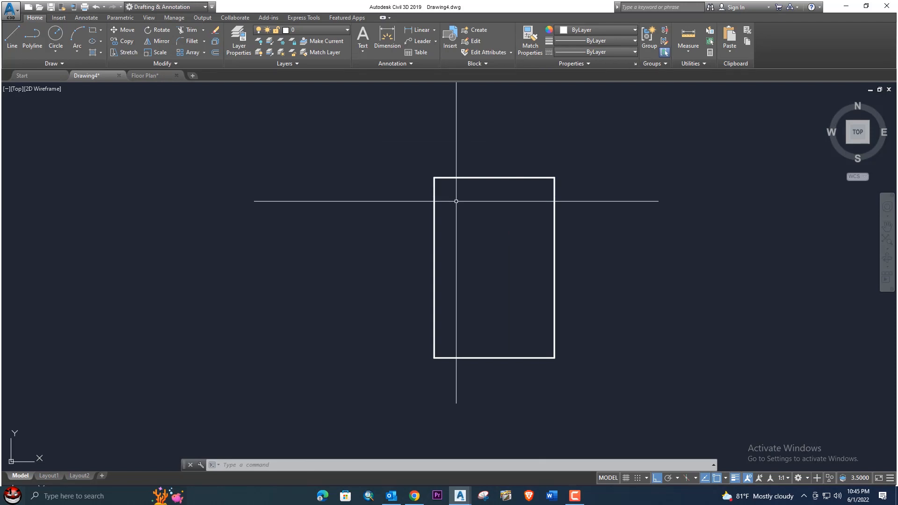
pyautogui.moveTo(457, 200)
pyautogui.mouseDown(button='middle')
pyautogui.moveTo(445, 254)
pyautogui.moveTo(471, 210)
pyautogui.mouseUp(button='middle')
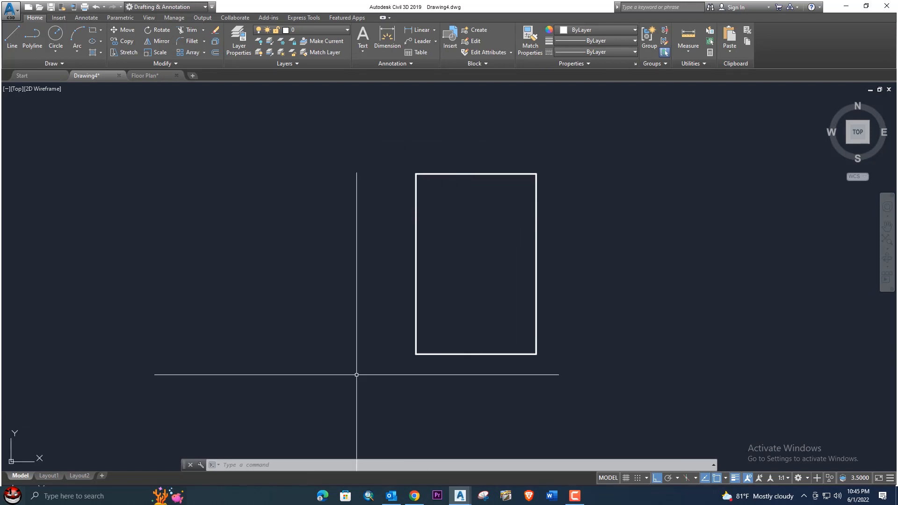
# - Examine the outer and inner wall thicknesses and the kitchen and bedroom layout in the reference floor plan
pyautogui.click(149, 98)
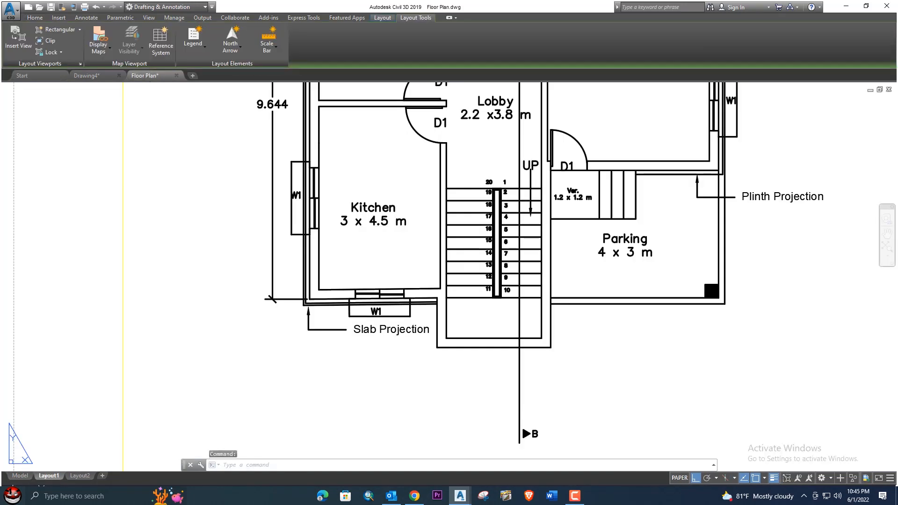
pyautogui.moveTo(327, 176); pyautogui.dragTo(314, 266, button='middle')
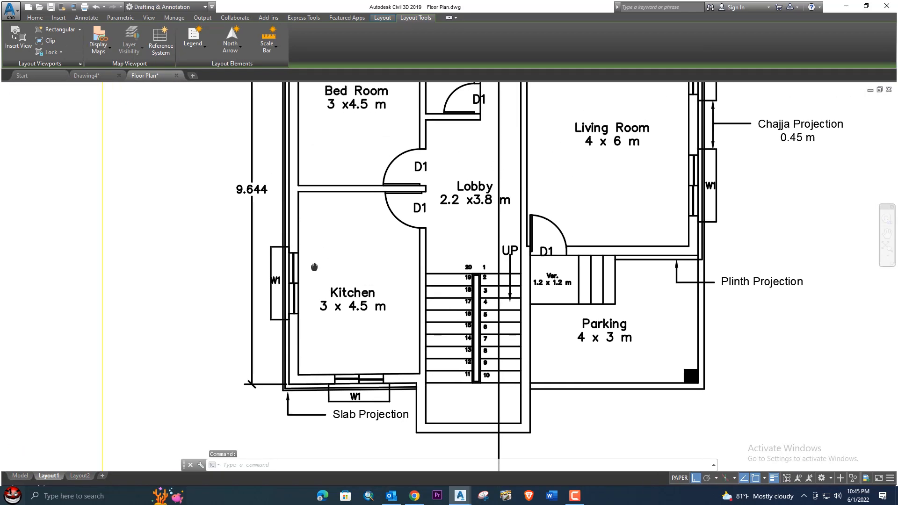
pyautogui.moveTo(325, 222); pyautogui.dragTo(323, 296, button='middle')
pyautogui.scroll(-4, 322, 297)
pyautogui.scroll(10, 542, 161)
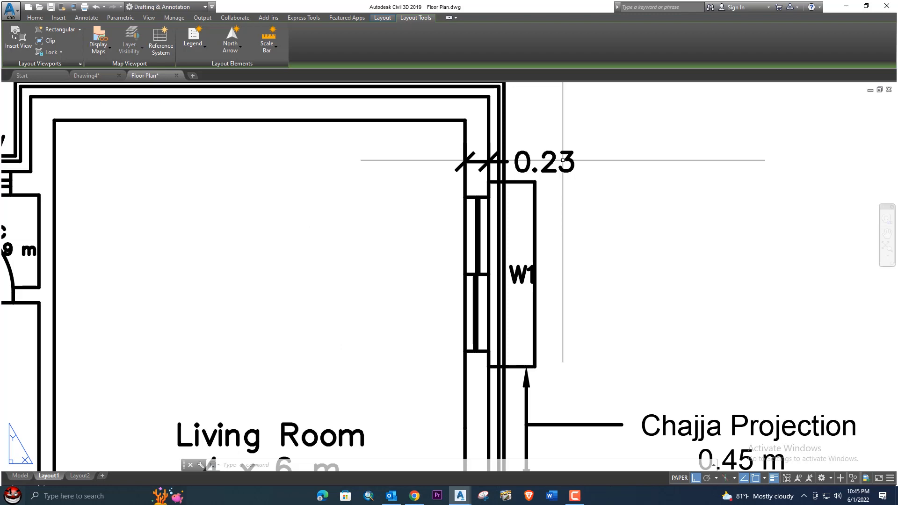
pyautogui.scroll(-6, 608, 184)
pyautogui.scroll(4, 365, 245)
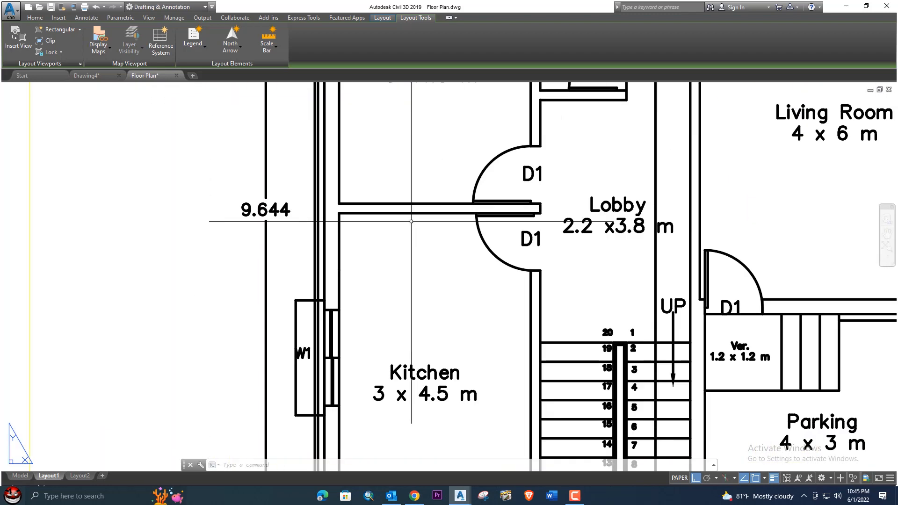
pyautogui.scroll(-4, 429, 207)
pyautogui.scroll(2, 477, 190)
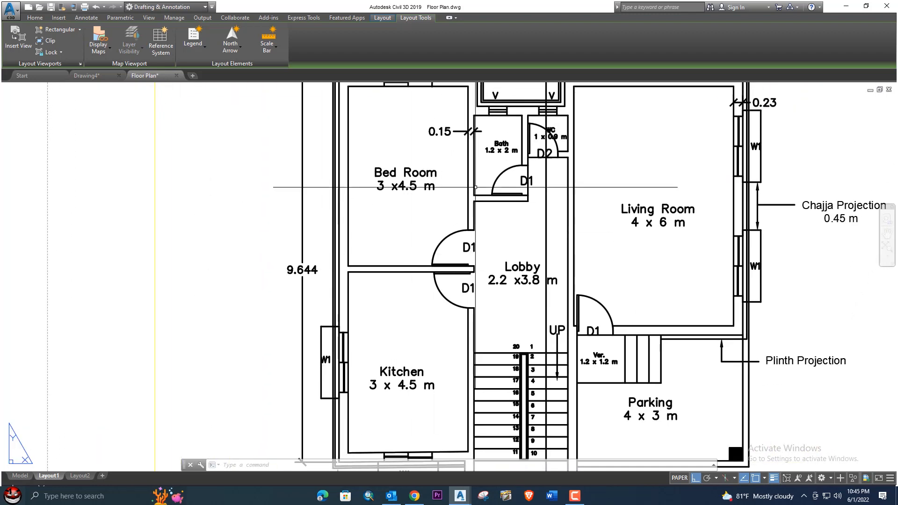
pyautogui.moveTo(436, 308); pyautogui.dragTo(421, 279, button='middle')
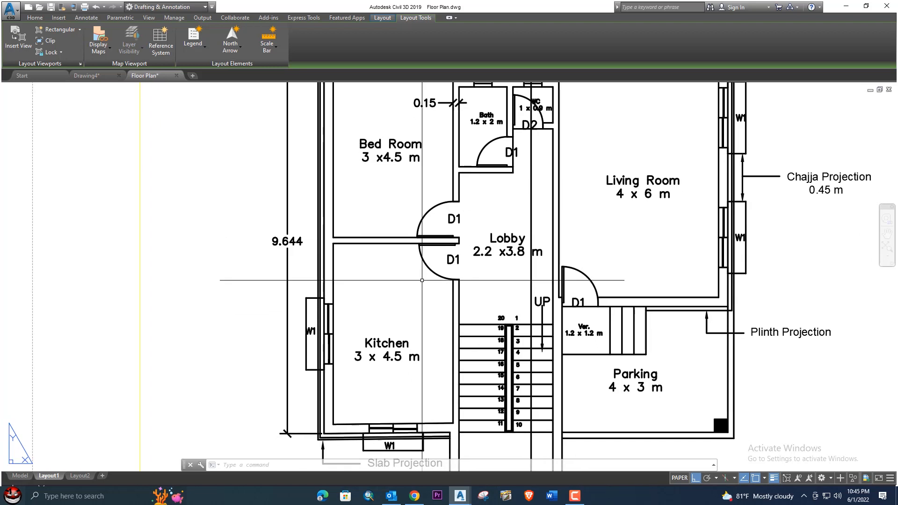
# - Return to Drawing4 and offset the kitchen's left and bottom wall lines outward by 0.23 m
pyautogui.click(89, 76)
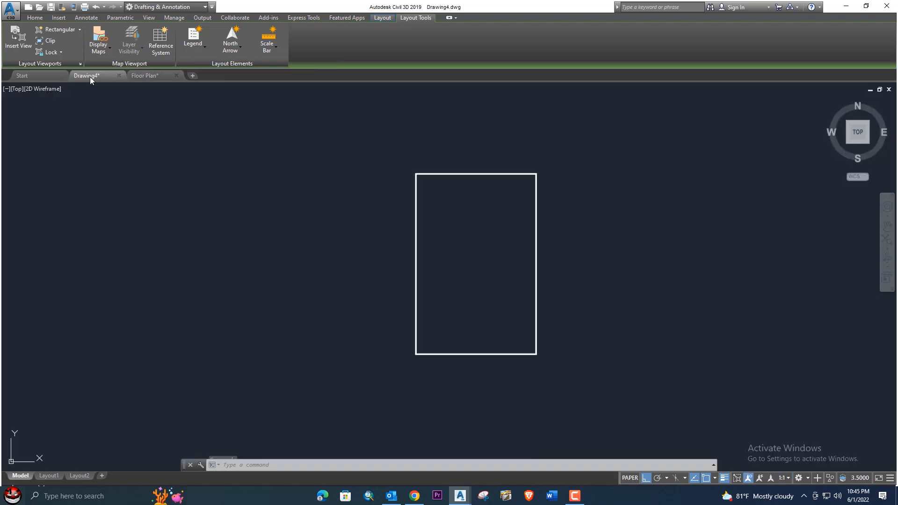
pyautogui.moveTo(444, 340); pyautogui.dragTo(409, 297, button='middle')
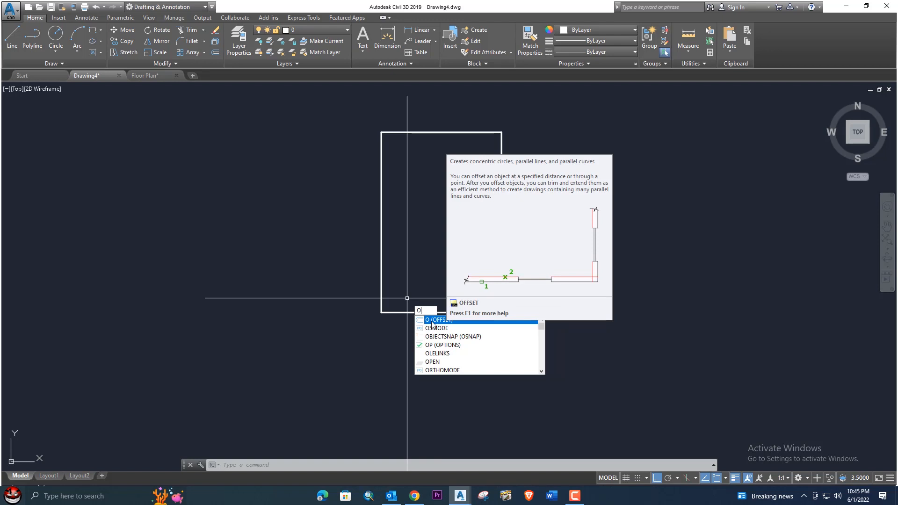
pyautogui.click(433, 321)
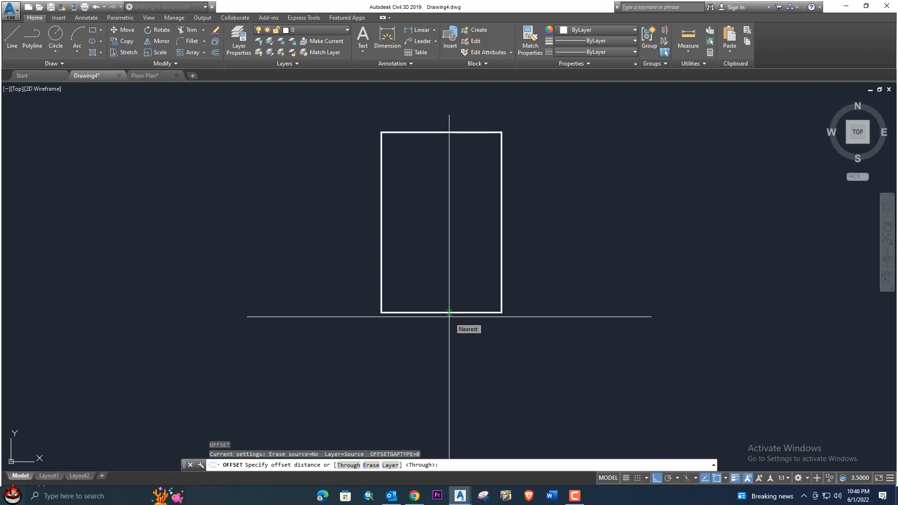
pyautogui.write('.23')
pyautogui.press('Return')
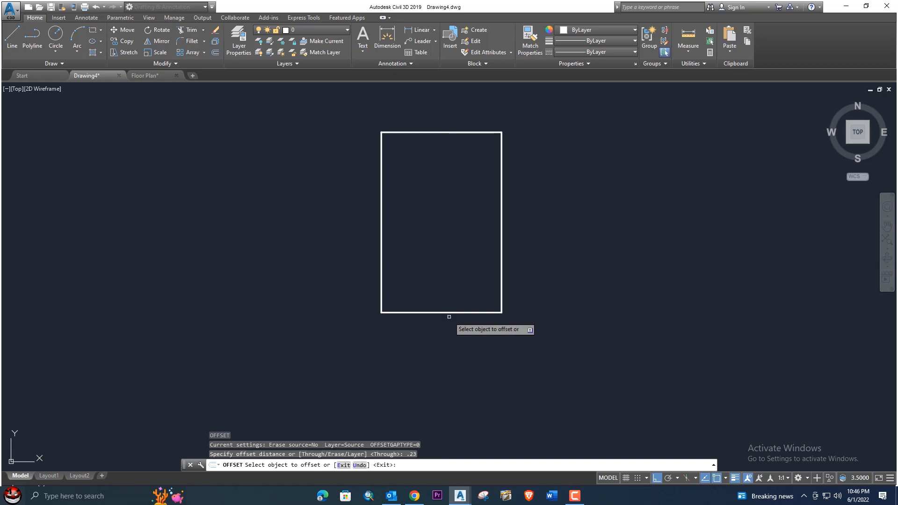
pyautogui.click(380, 249)
pyautogui.click(355, 248)
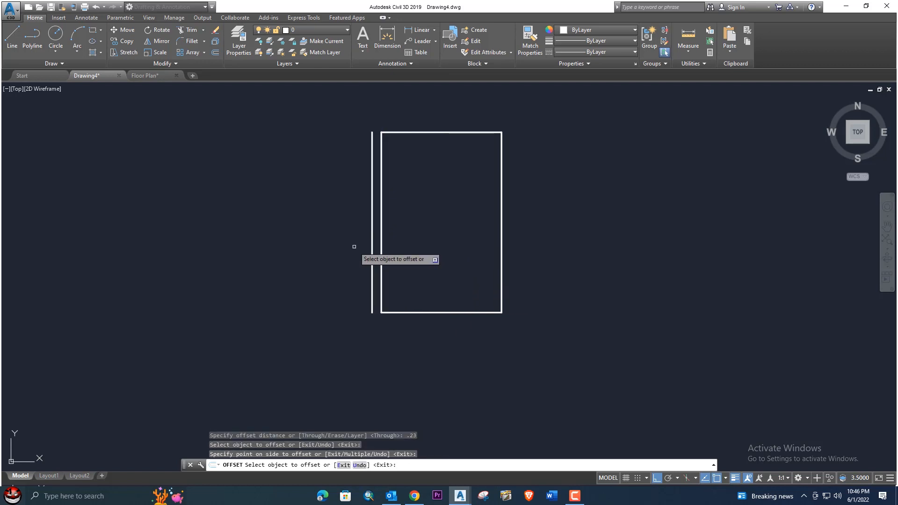
pyautogui.click(423, 312)
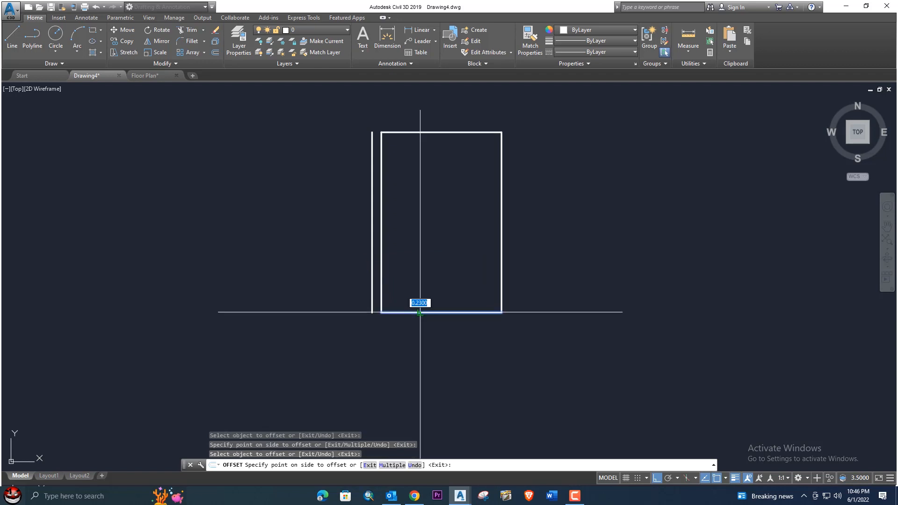
pyautogui.click(425, 336)
# - Offset the kitchen's top wall line upward by 0.15 m for the partition wall
pyautogui.moveTo(449, 132); pyautogui.dragTo(444, 205, button='middle')
pyautogui.click(445, 209)
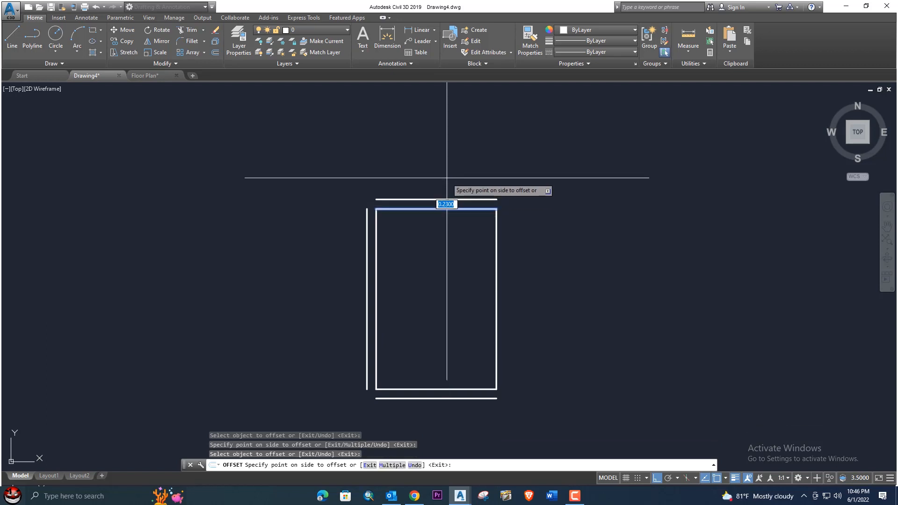
pyautogui.write('.15')
pyautogui.press('Return')
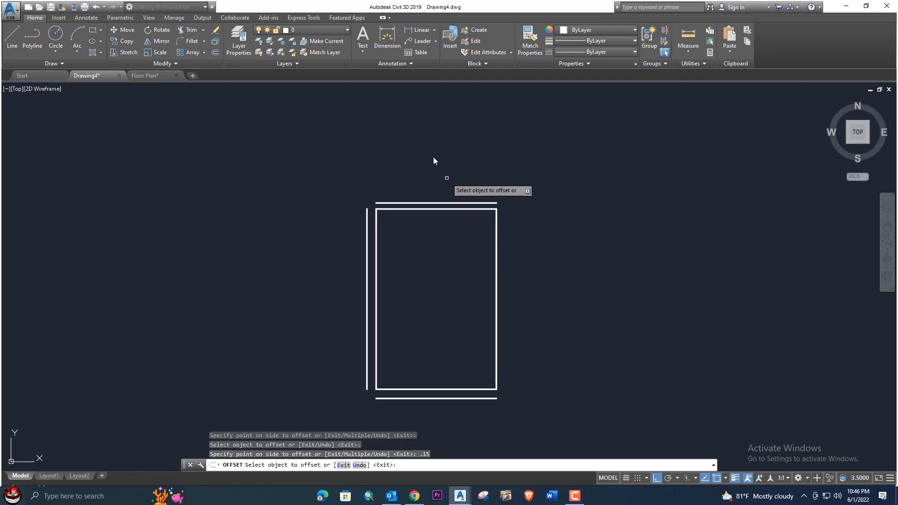
# - Offset the upper line of the partition wall above the kitchen upward by 4.5 m for the bedroom length
pyautogui.scroll(2, 438, 199)
pyautogui.click(438, 205)
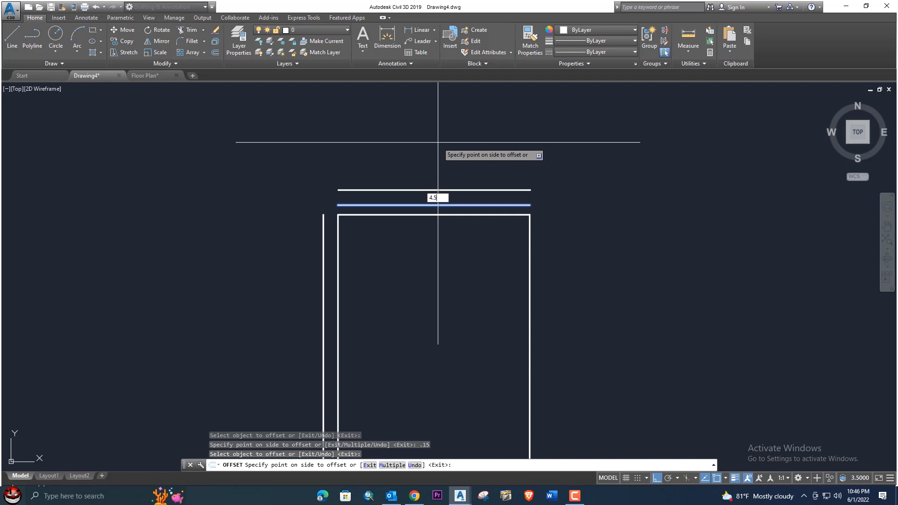
pyautogui.write('4.5')
pyautogui.press('Return')
pyautogui.scroll(-4, 436, 154)
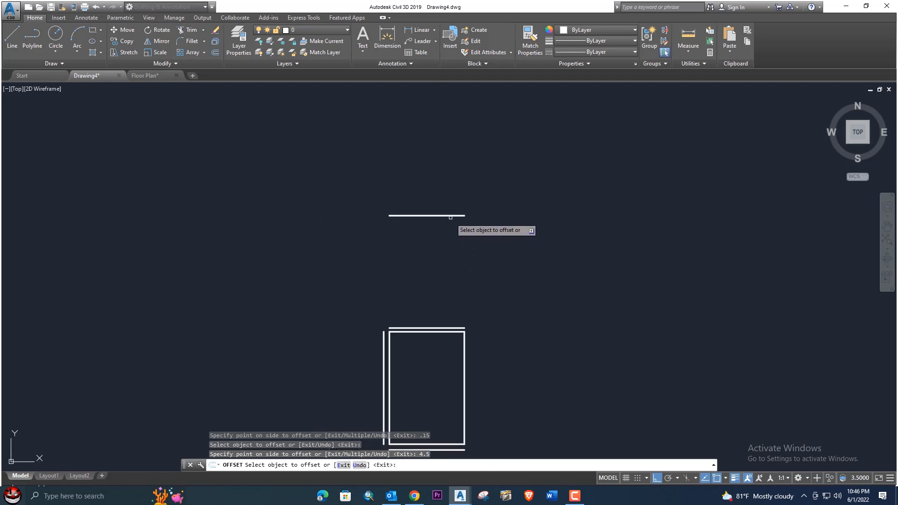
# - Offset the bedroom's top wall line upward by 0.23 m for the outer wall thickness
pyautogui.click(423, 216)
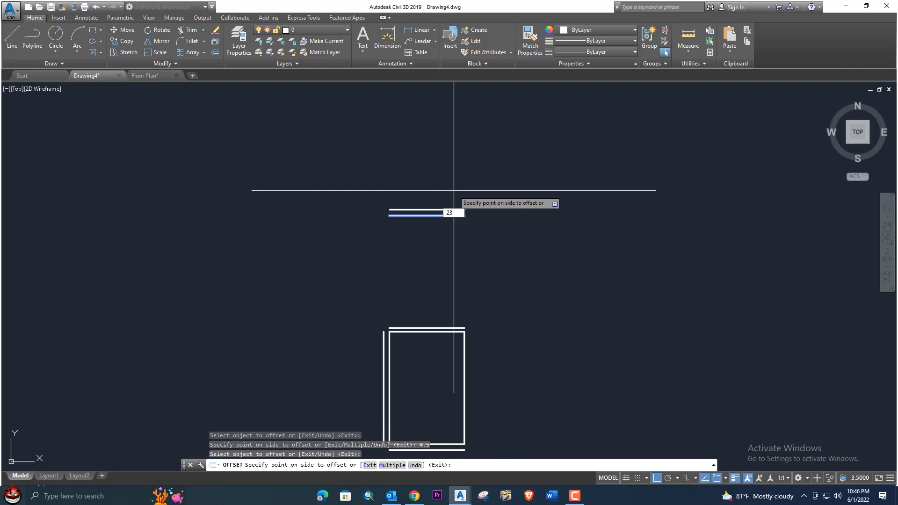
pyautogui.write('.23')
pyautogui.press('Return')
pyautogui.moveTo(393, 227)
pyautogui.mouseDown(button='middle')
pyautogui.moveTo(421, 155)
pyautogui.moveTo(395, 176)
pyautogui.mouseUp(button='middle')
pyautogui.press('Return')
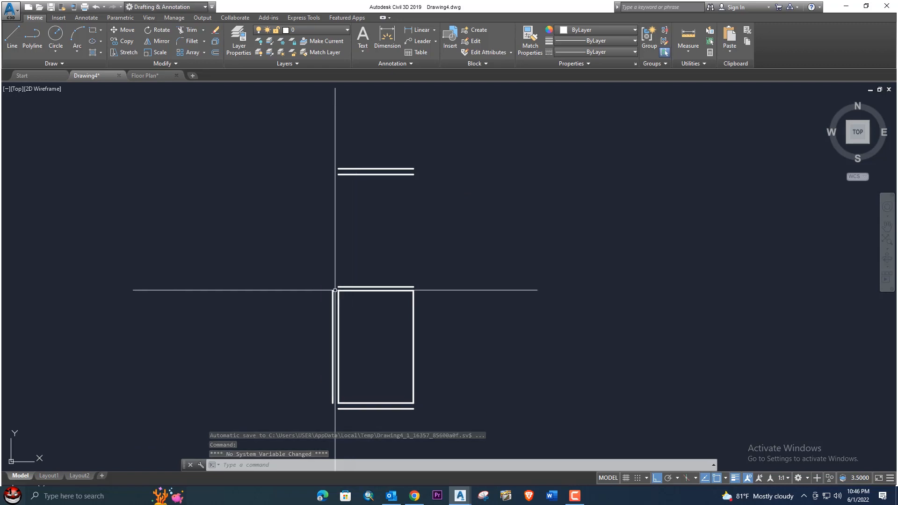
# - Fillet the outer and inner left wall lines with the matching top wall lines to join the bedroom's upper-left corners
pyautogui.write('F')
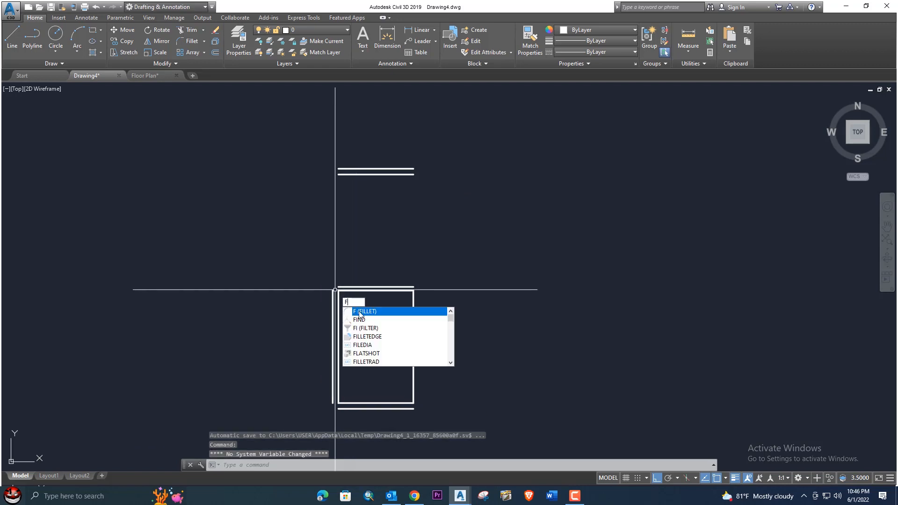
pyautogui.click(375, 316)
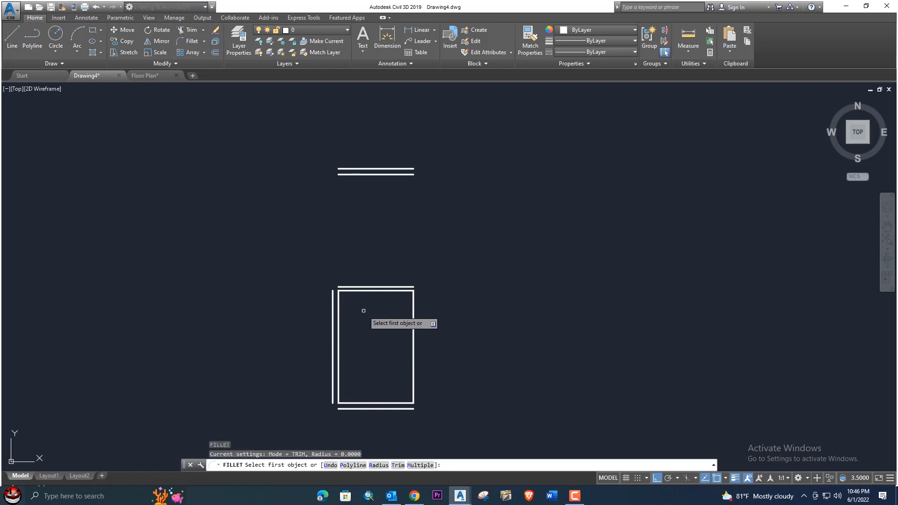
pyautogui.click(333, 302)
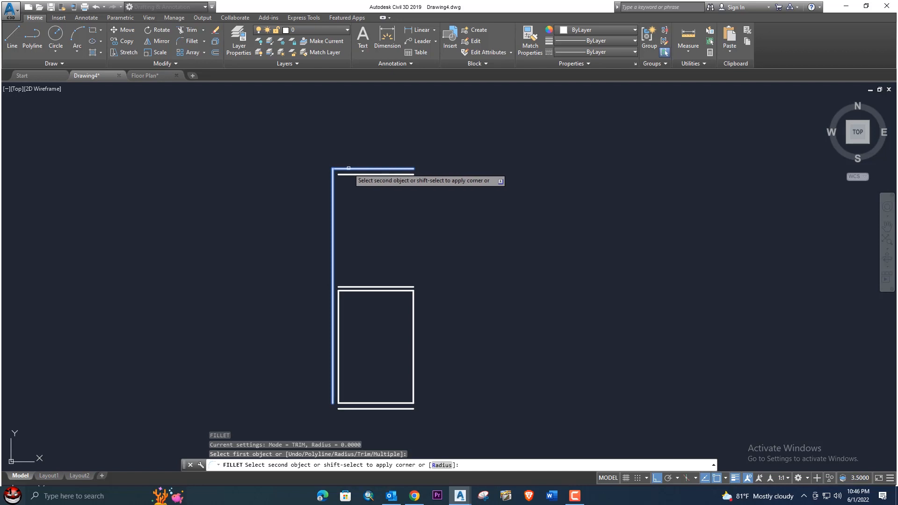
pyautogui.click(345, 169)
pyautogui.press('Return')
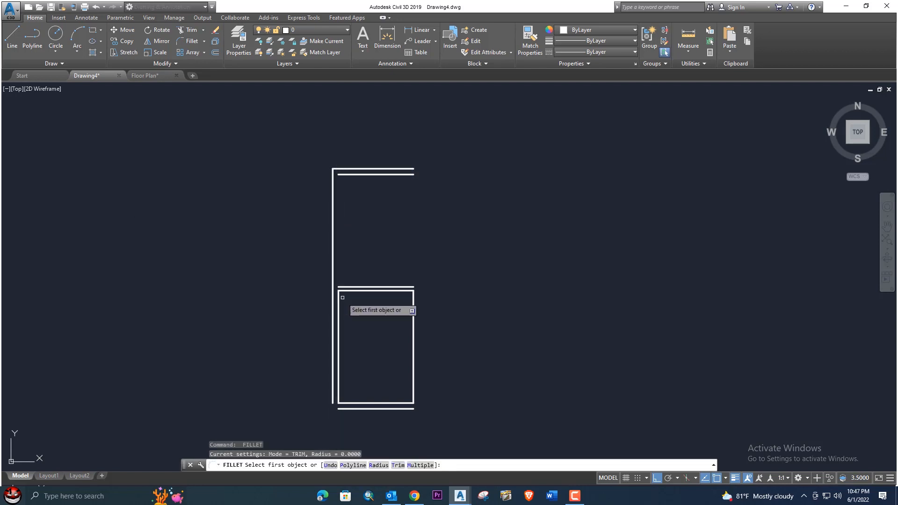
pyautogui.click(338, 298)
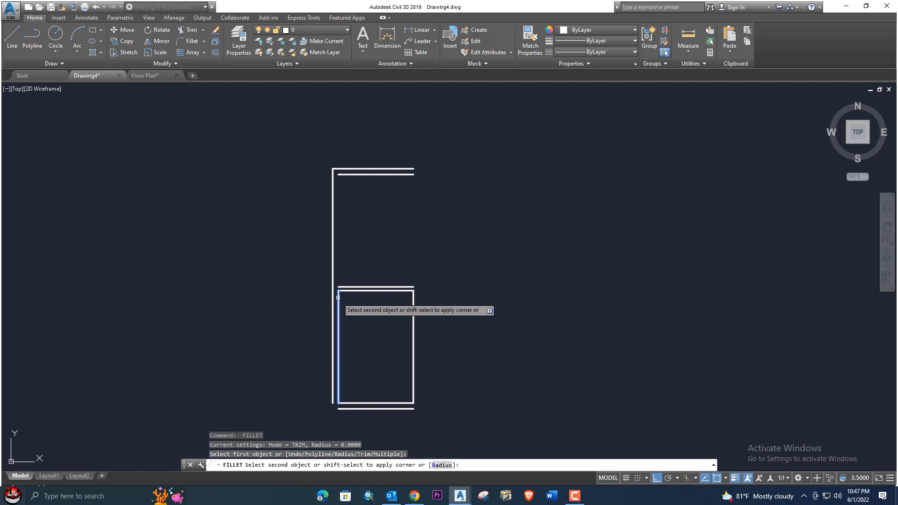
pyautogui.click(348, 174)
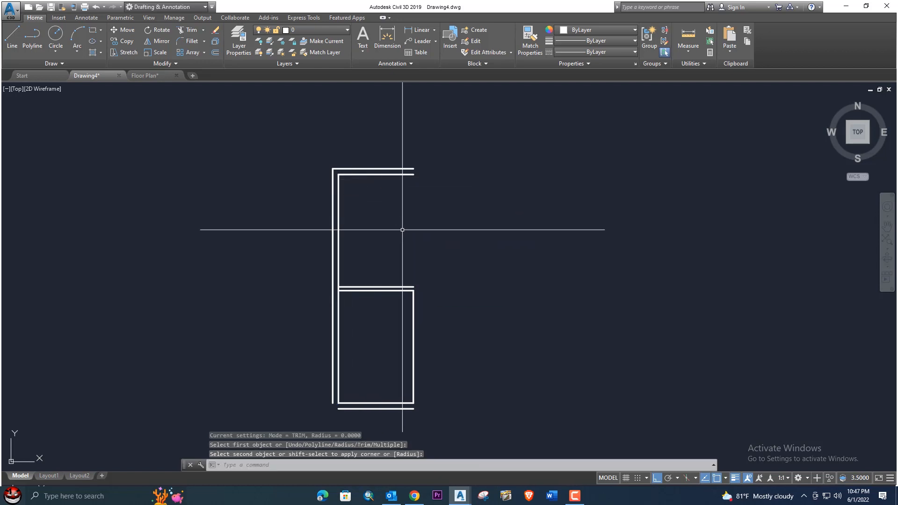
# - Fillet the kitchen's right wall line with the bedroom's inner top line to close the bedroom's right side
pyautogui.press('space')
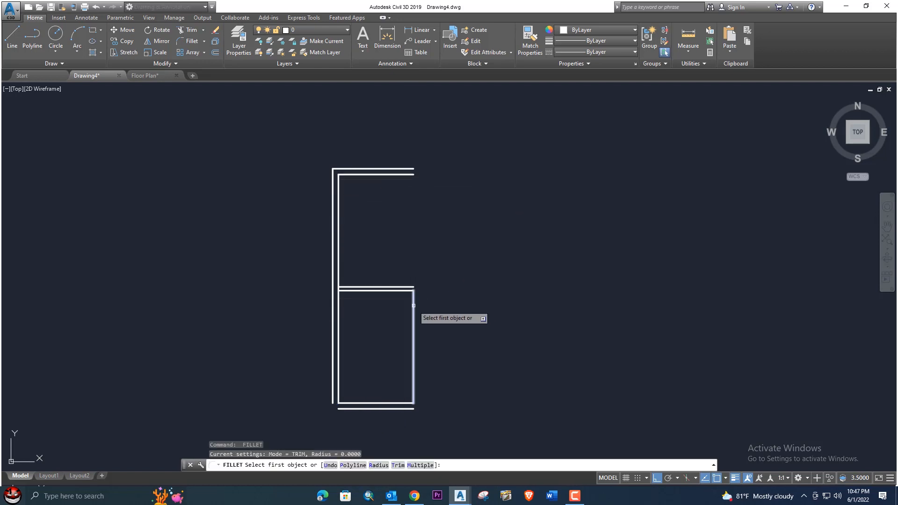
pyautogui.click(413, 306)
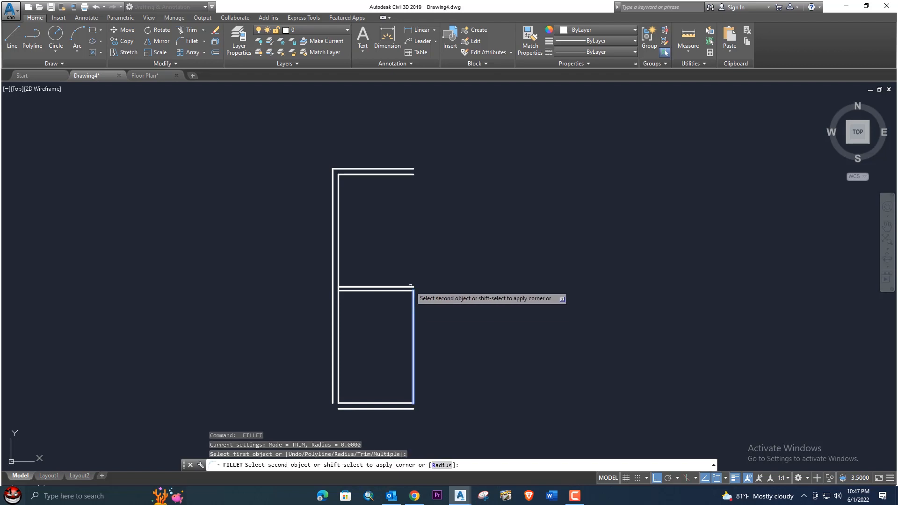
pyautogui.click(409, 175)
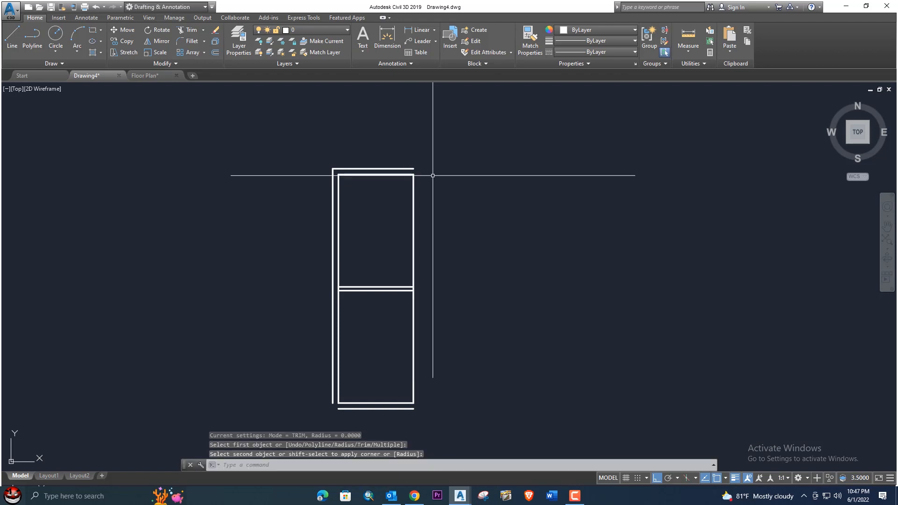
# - Check the partition thickness in the Floor Plan drawing, and in Drawing4 offset the rooms' right wall line outward by 0.15 m
pyautogui.moveTo(382, 279); pyautogui.dragTo(382, 240, button='middle')
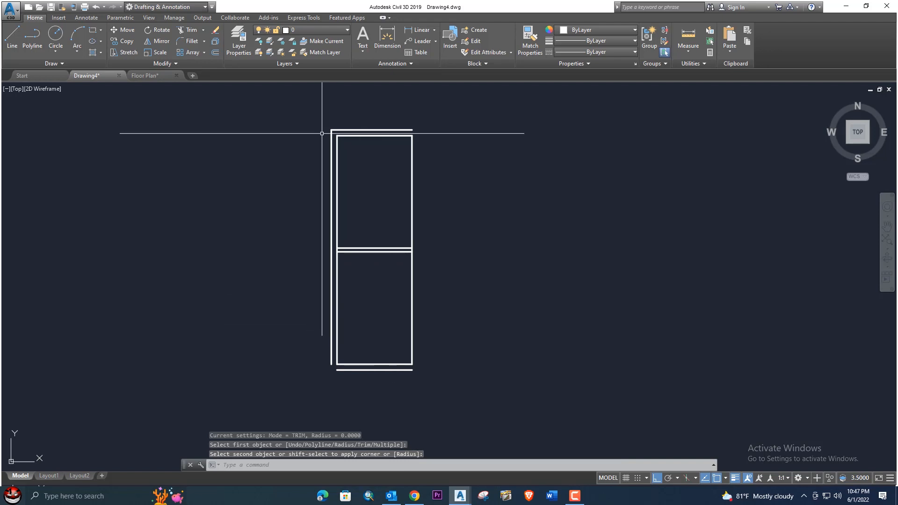
pyautogui.click(143, 76)
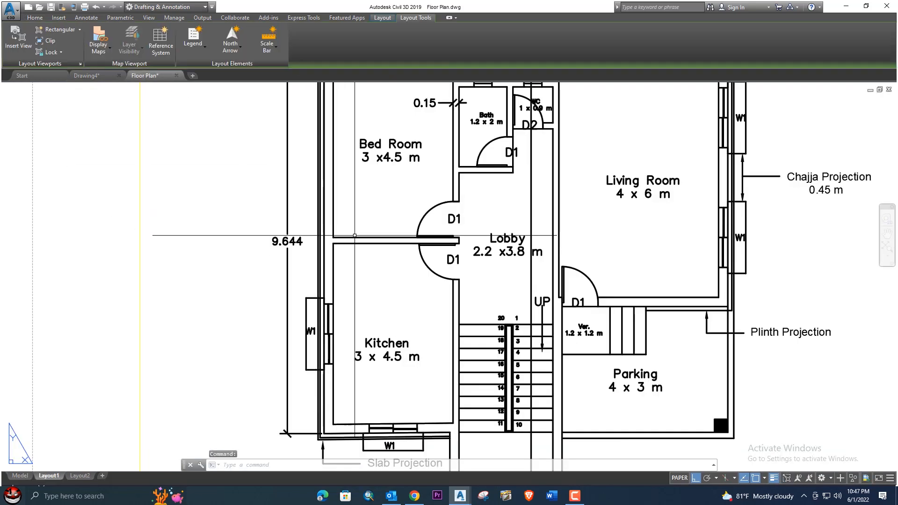
pyautogui.scroll(-2, 357, 238)
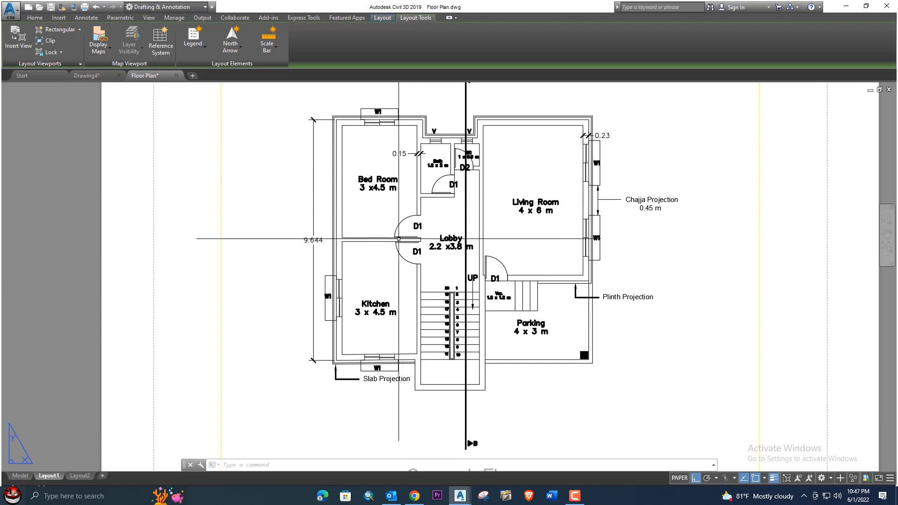
pyautogui.click(80, 77)
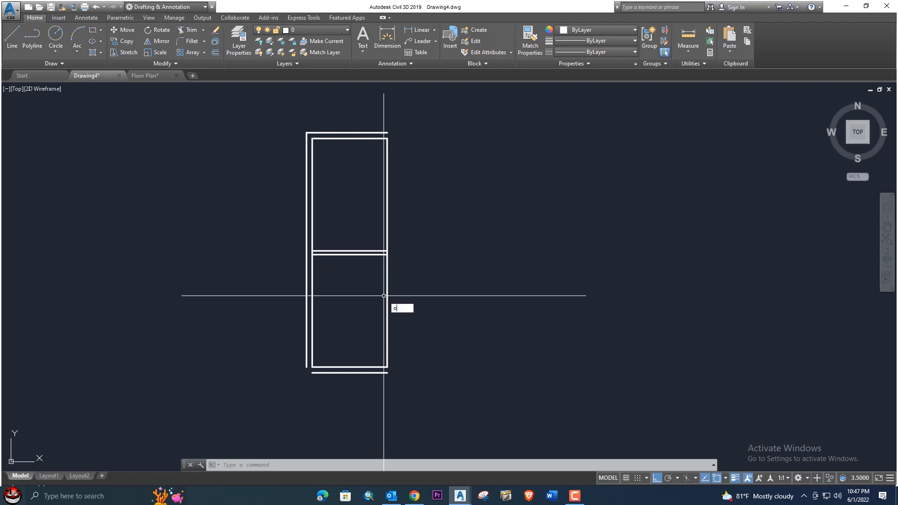
pyautogui.press('Return')
pyautogui.write('.15')
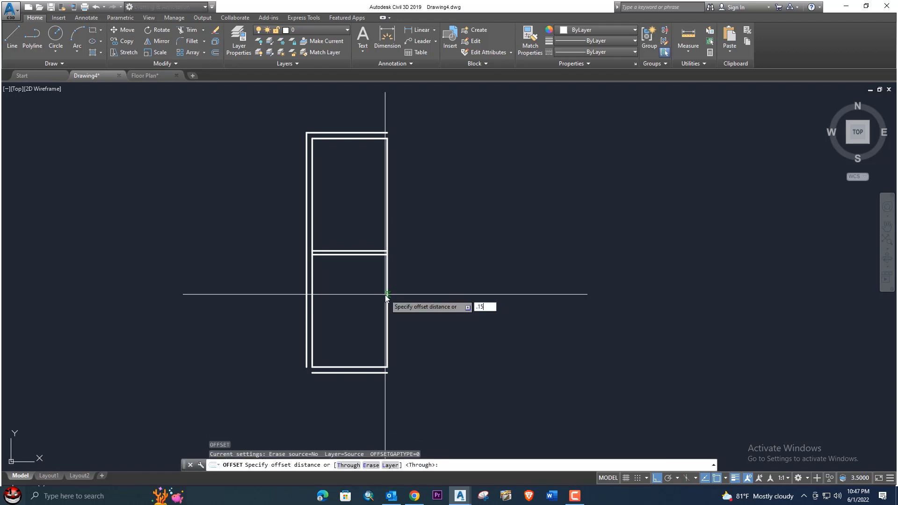
pyautogui.press('Return')
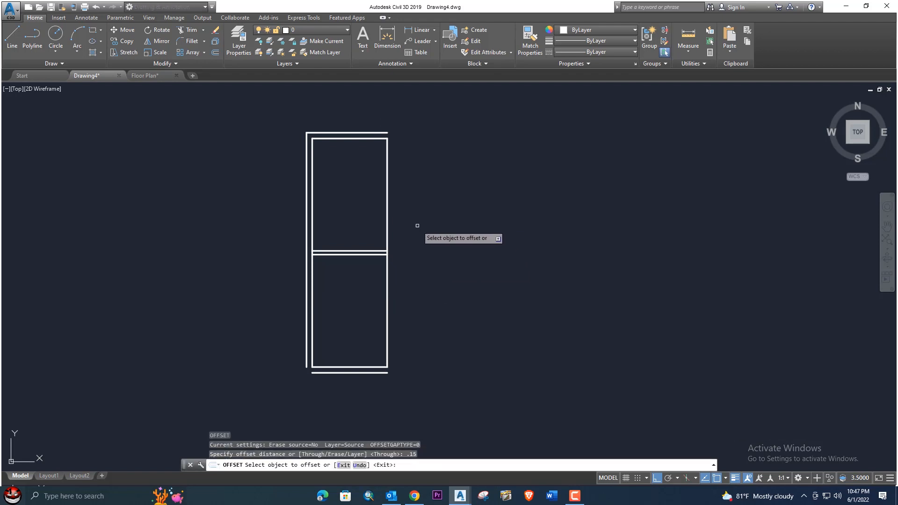
pyautogui.click(388, 233)
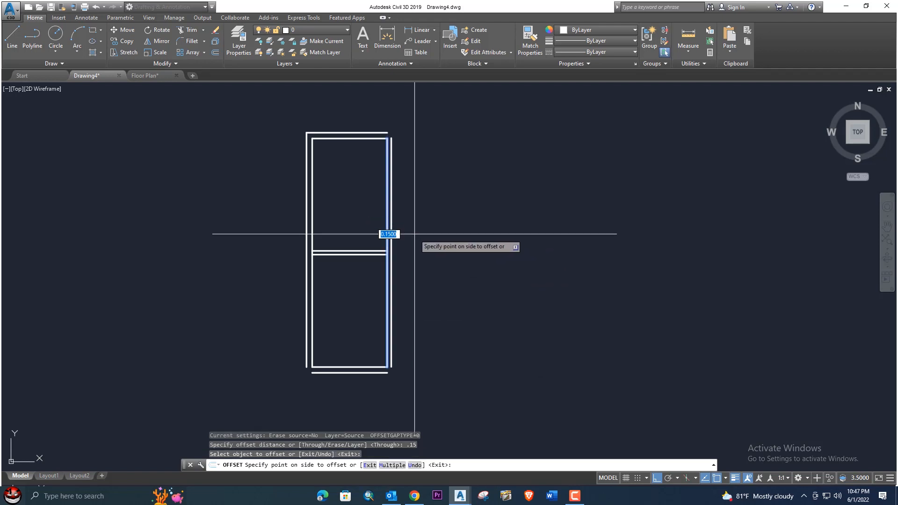
pyautogui.click(415, 234)
pyautogui.press('Escape')
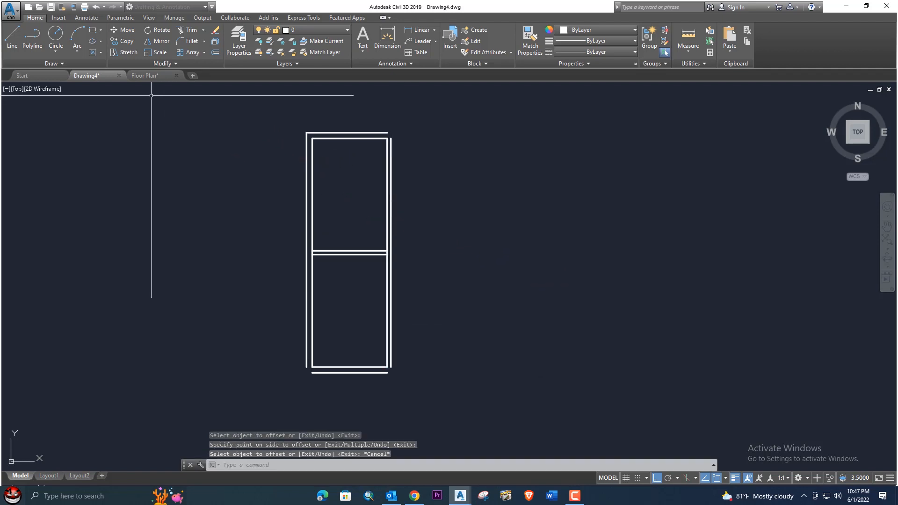
# - Check the bath size in the Floor Plan drawing, and in Drawing4 offset the outer right partition line 1.2 m to the right
pyautogui.click(149, 76)
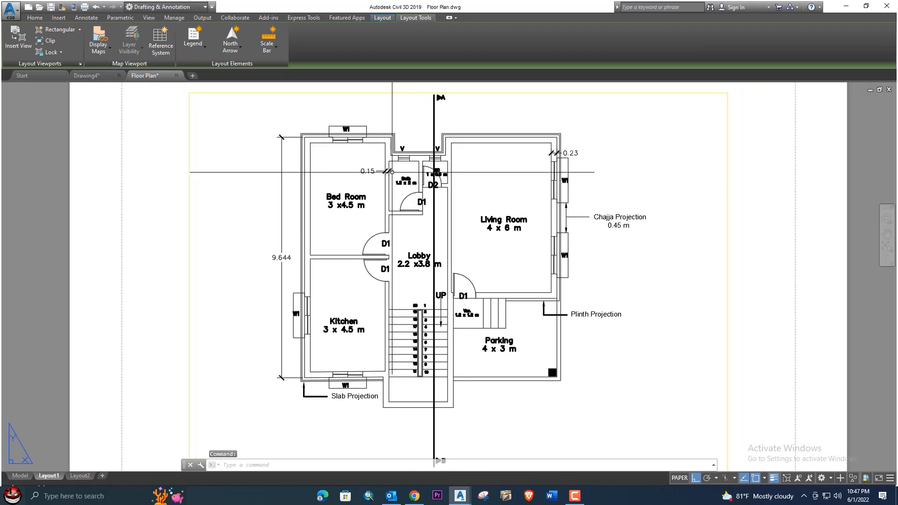
pyautogui.scroll(2, 407, 175)
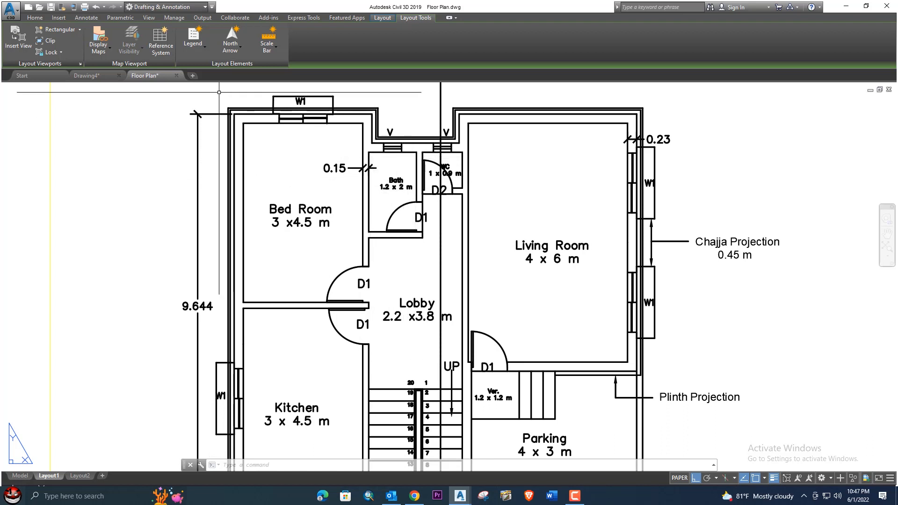
pyautogui.click(87, 77)
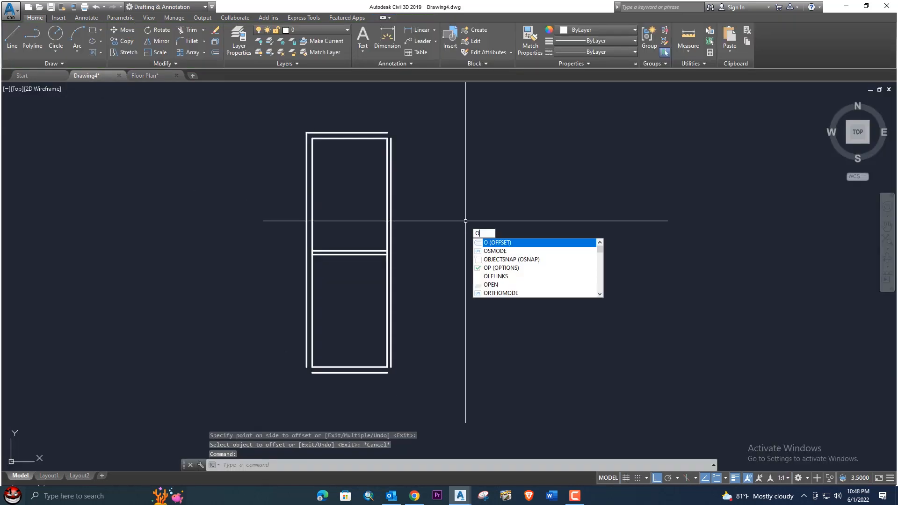
pyautogui.press('Return')
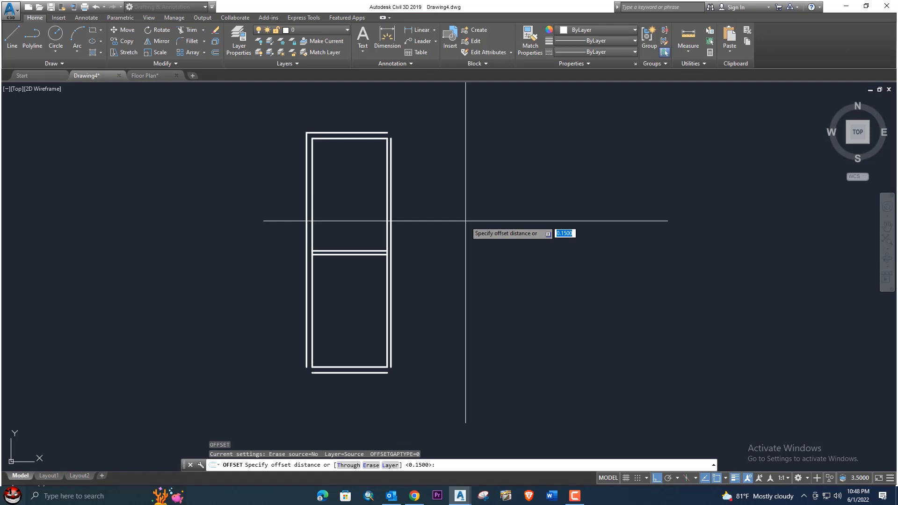
pyautogui.press('Return')
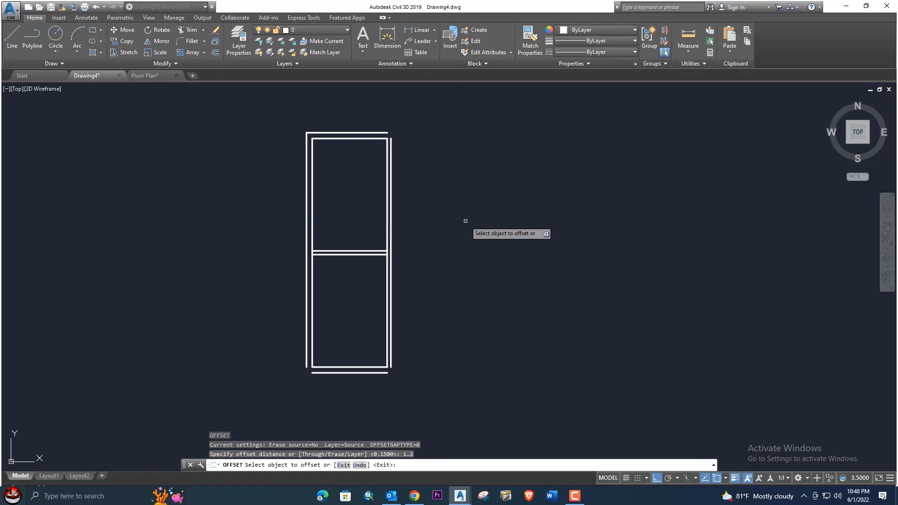
pyautogui.click(391, 212)
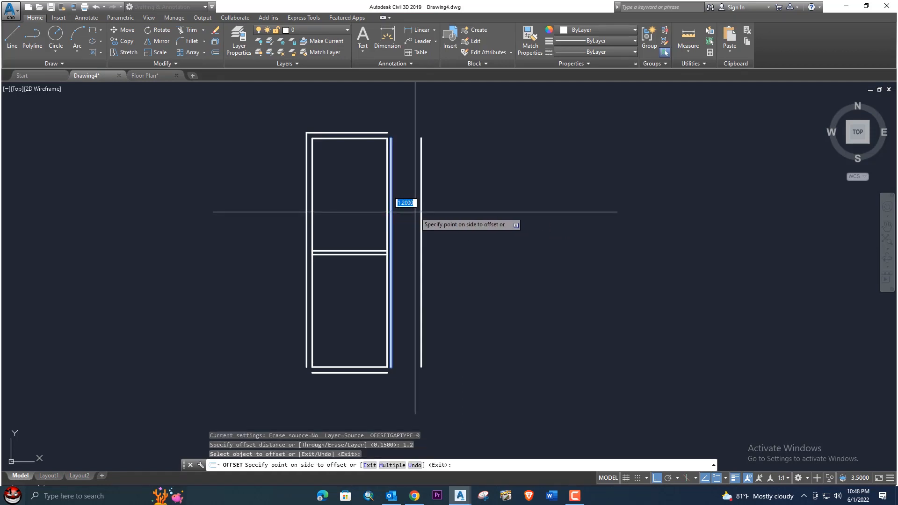
pyautogui.click(415, 212)
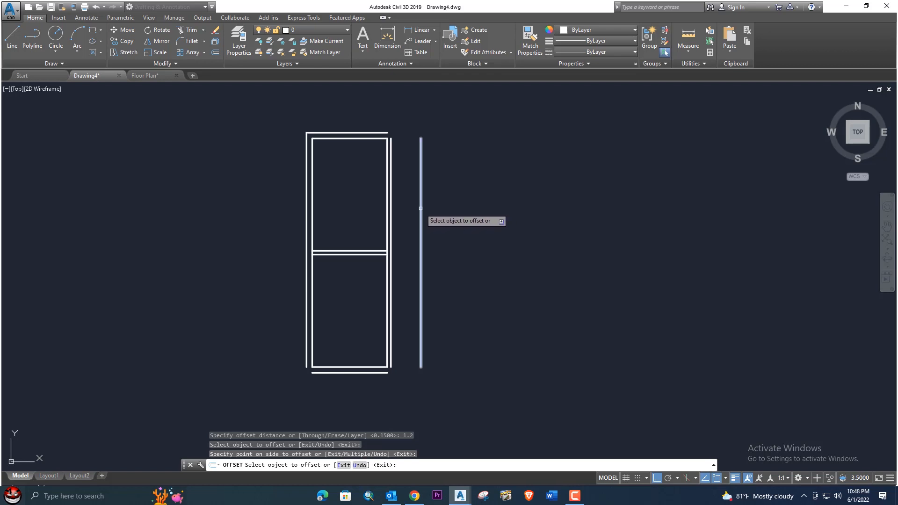
# - Offset the bath's right wall line 0.15 m further right for the partition between bath and WC
pyautogui.click(421, 209)
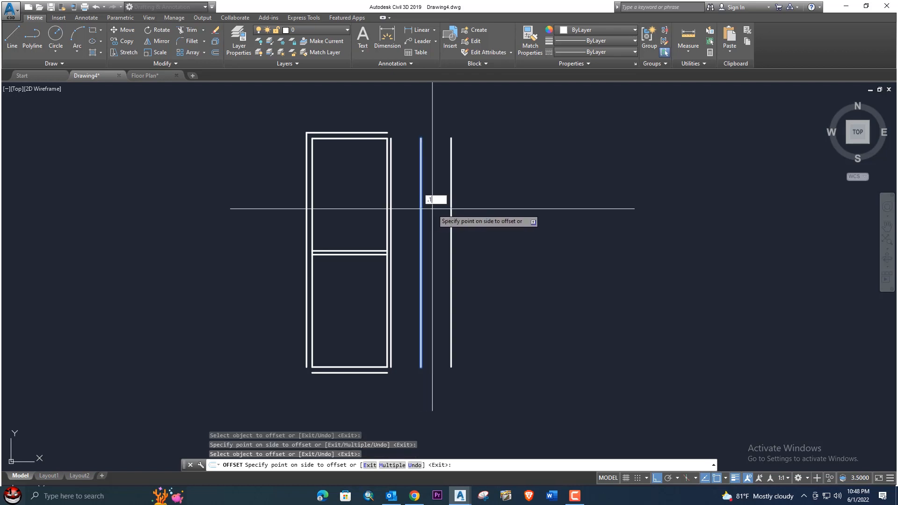
pyautogui.press('Return')
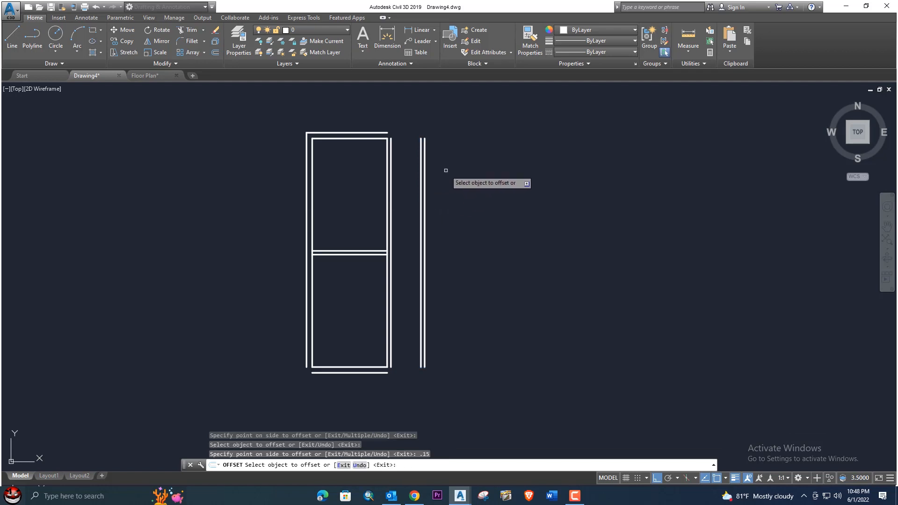
pyautogui.moveTo(441, 170); pyautogui.dragTo(396, 171, button='middle')
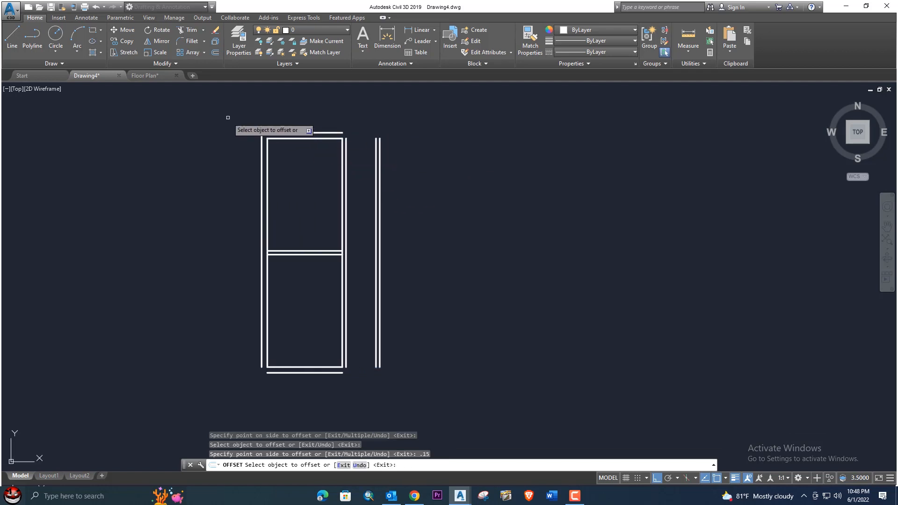
# - Examine the bath and WC dimensions and wall layout in the Floor Plan drawing, and return to Drawing4
pyautogui.click(146, 76)
pyautogui.moveTo(420, 202); pyautogui.dragTo(381, 188, button='middle')
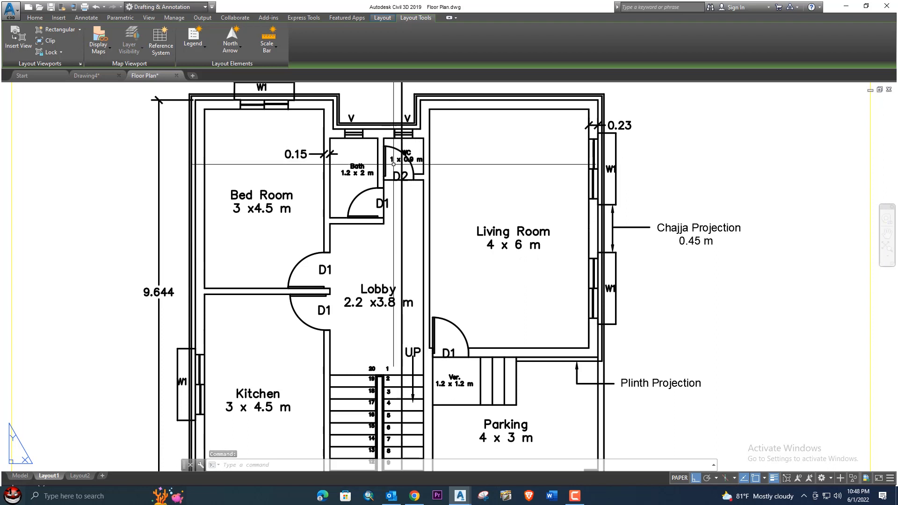
pyautogui.scroll(2, 409, 158)
pyautogui.scroll(2, 398, 162)
pyautogui.moveTo(397, 162); pyautogui.dragTo(314, 200, button='middle')
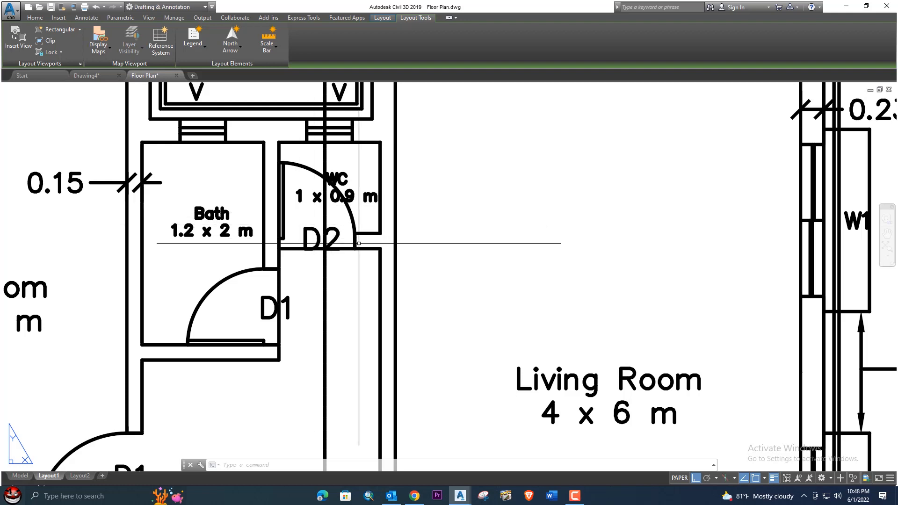
pyautogui.scroll(-5, 360, 246)
pyautogui.moveTo(505, 235); pyautogui.dragTo(427, 189, button='middle')
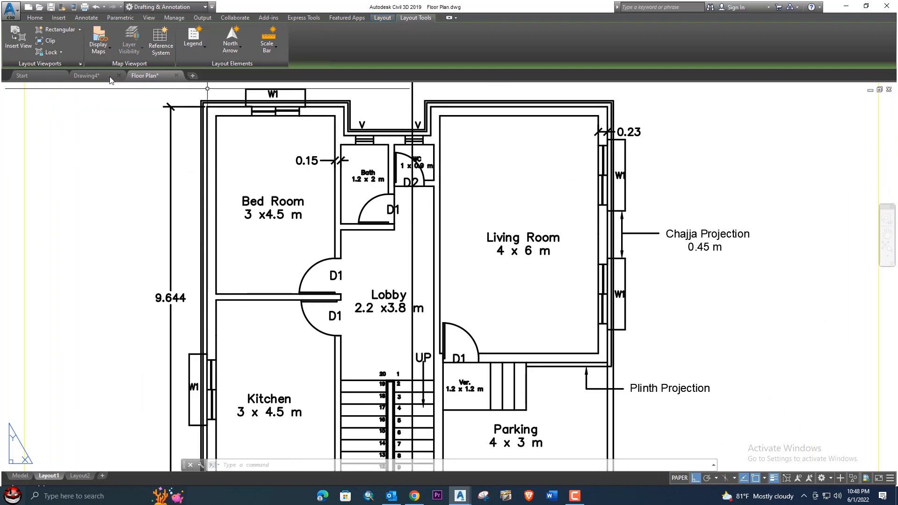
pyautogui.click(85, 76)
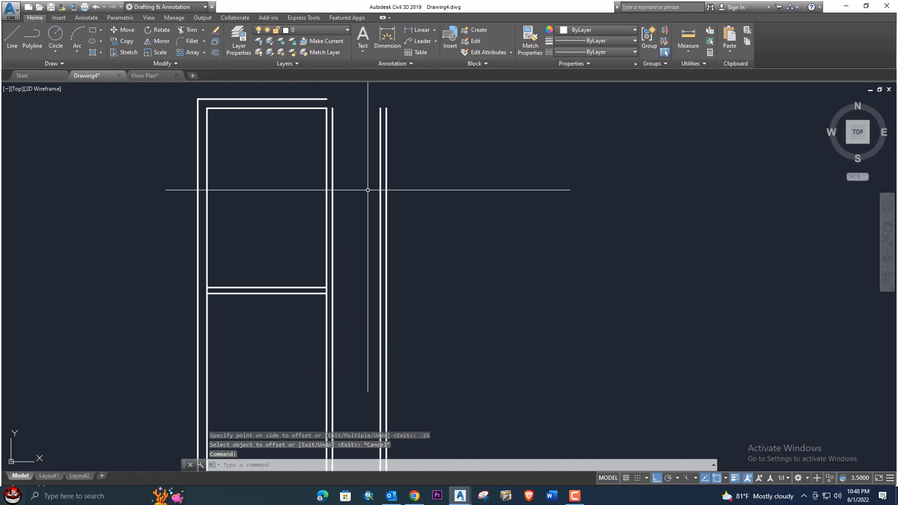
# - Offset the outer bath–WC partition line 1 m to the right, and offset the resulting line 0.15 m further right
pyautogui.write('o')
pyautogui.press('Return')
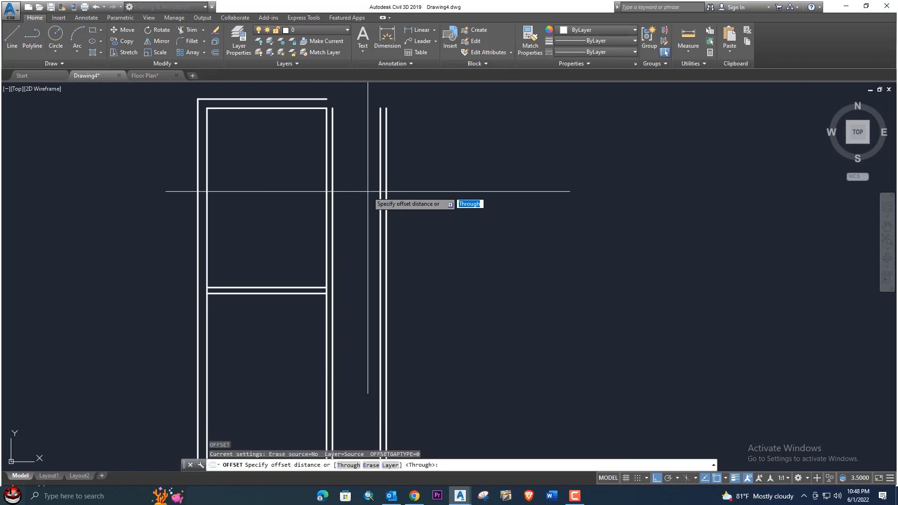
pyautogui.press('Return')
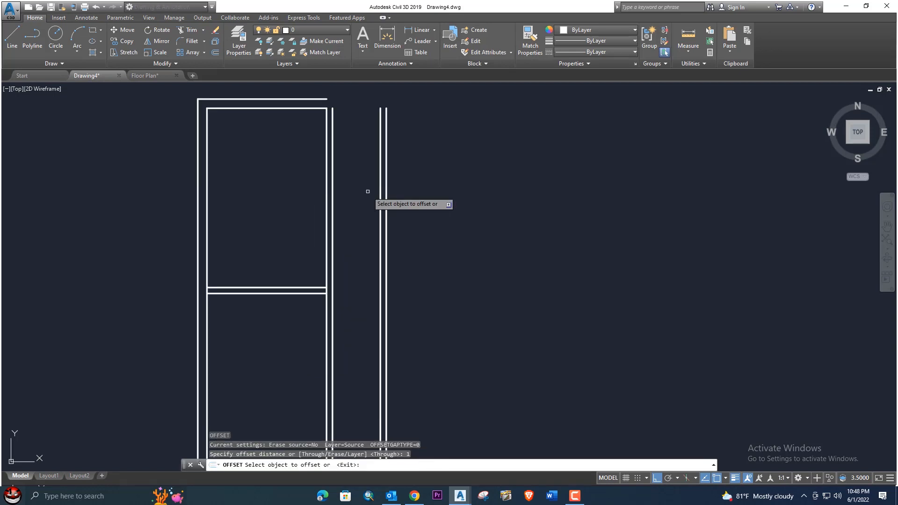
pyautogui.click(381, 189)
pyautogui.click(445, 193)
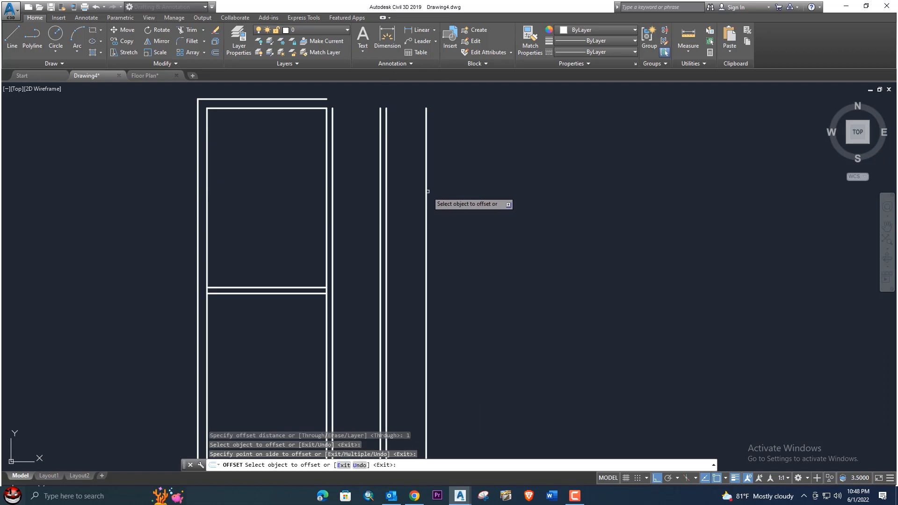
pyautogui.click(428, 191)
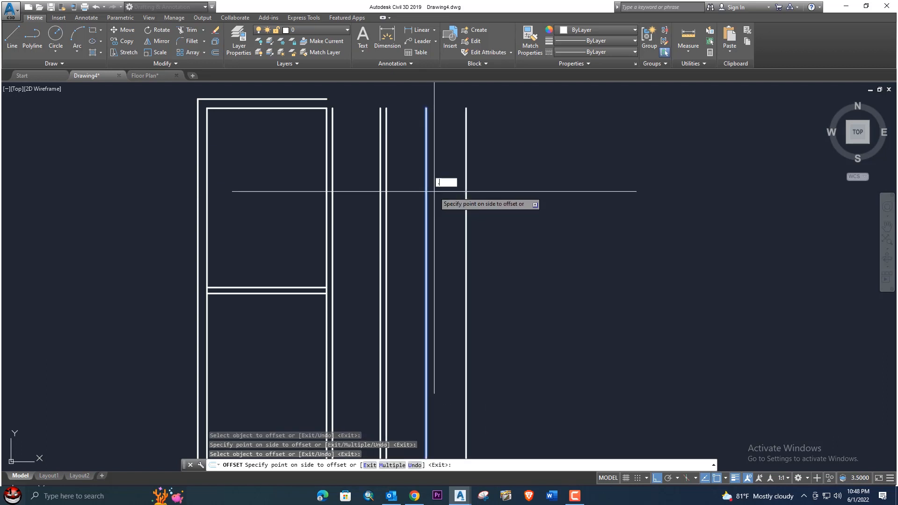
pyautogui.press('Return')
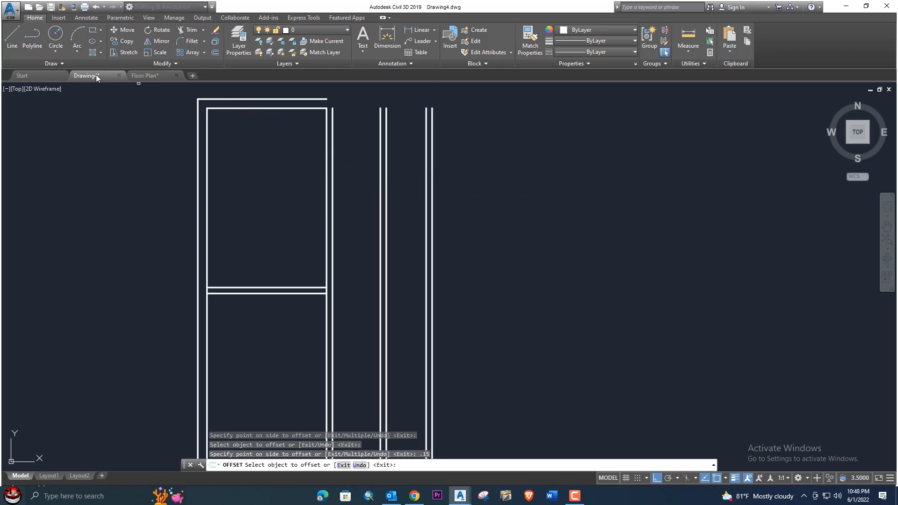
# - Check the living room's size in the Floor Plan drawing, and in Drawing4 offset the rightmost partition line 4 m to the right
pyautogui.click(145, 75)
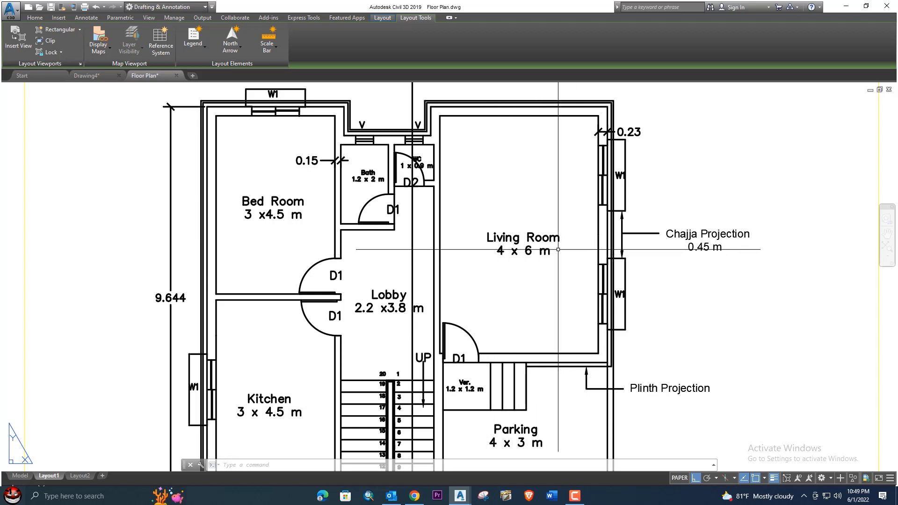
pyautogui.click(104, 77)
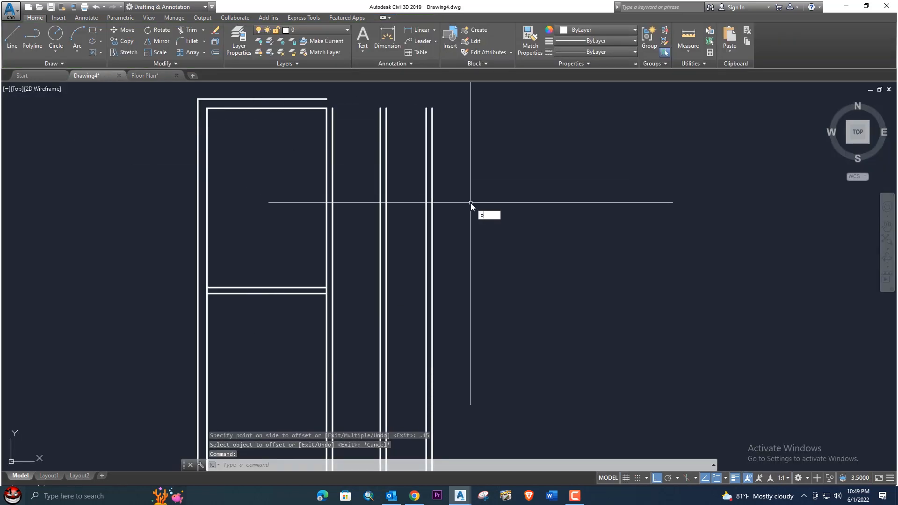
pyautogui.press('Return')
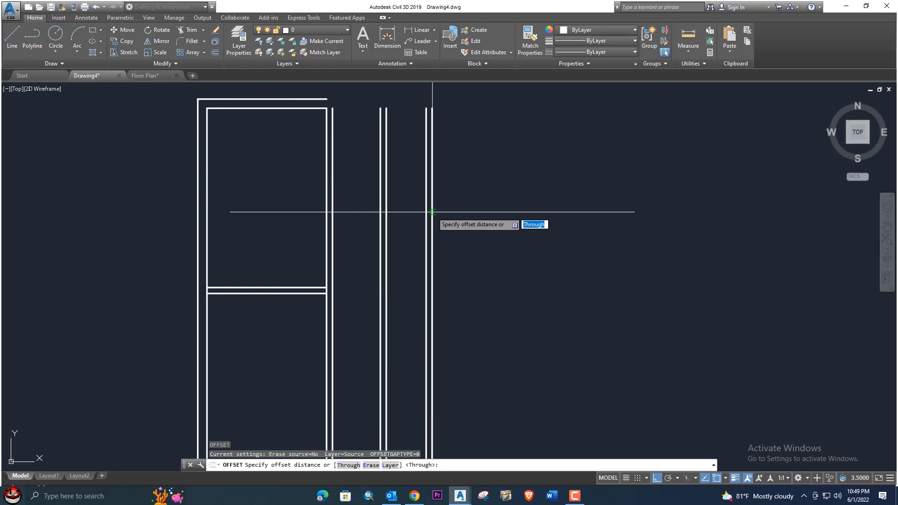
pyautogui.press('Return')
pyautogui.click(432, 212)
pyautogui.click(589, 219)
pyautogui.moveTo(602, 214); pyautogui.dragTo(550, 210, button='middle')
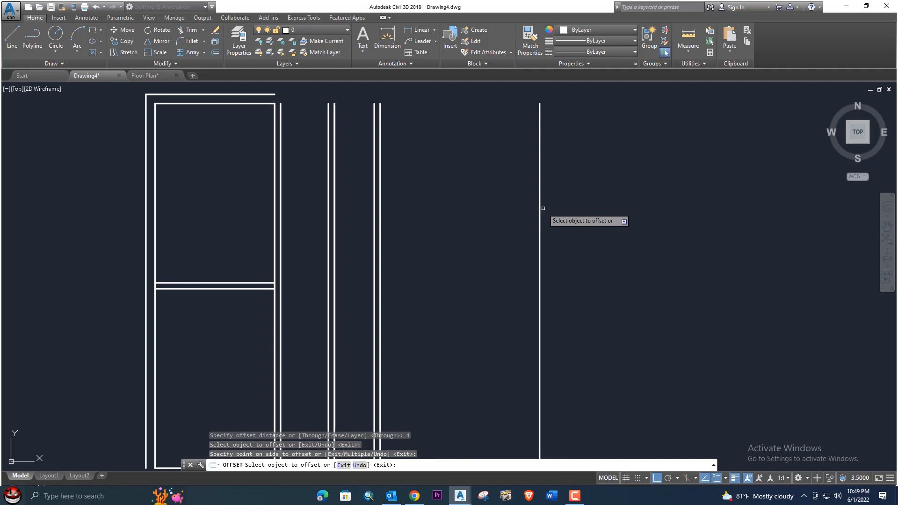
# - Offset the living room's right wall line 0.23 m outward to form the outer wall
pyautogui.click(540, 208)
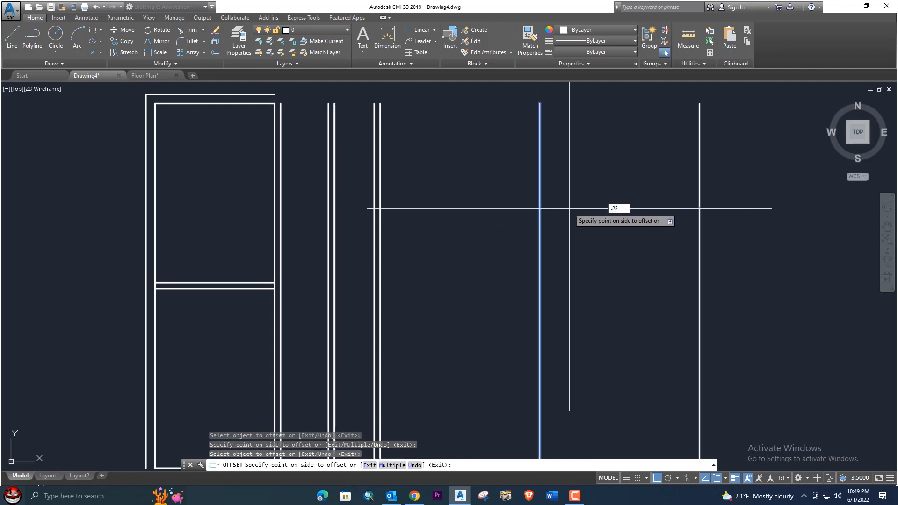
pyautogui.press('Return')
pyautogui.scroll(-3, 570, 208)
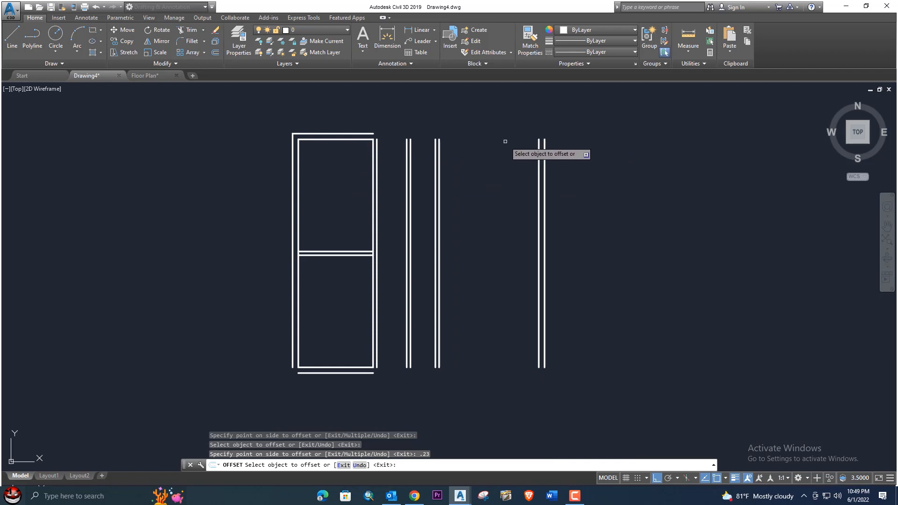
pyautogui.press('Escape')
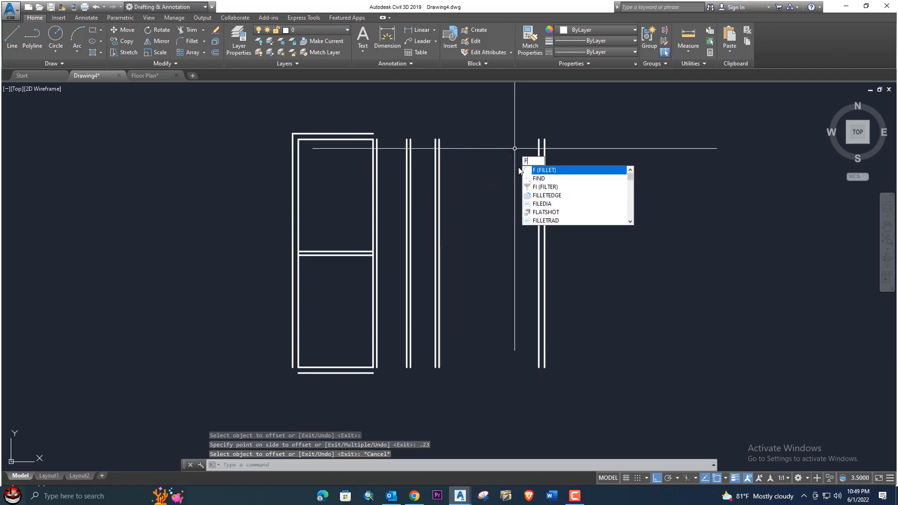
# - Fillet the outer top wall line with the outer right line, and the inner top line with the inner right line
pyautogui.press('Return')
pyautogui.click(369, 134)
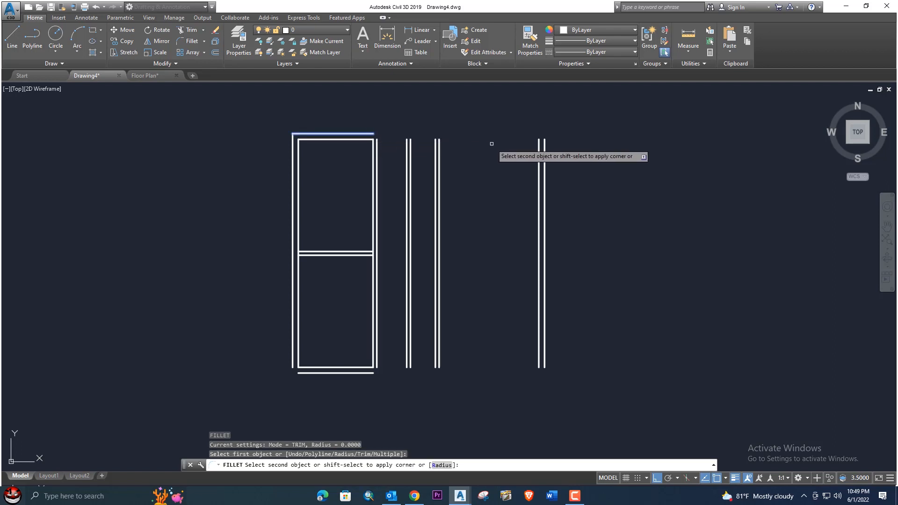
pyautogui.click(545, 147)
pyautogui.press('Return')
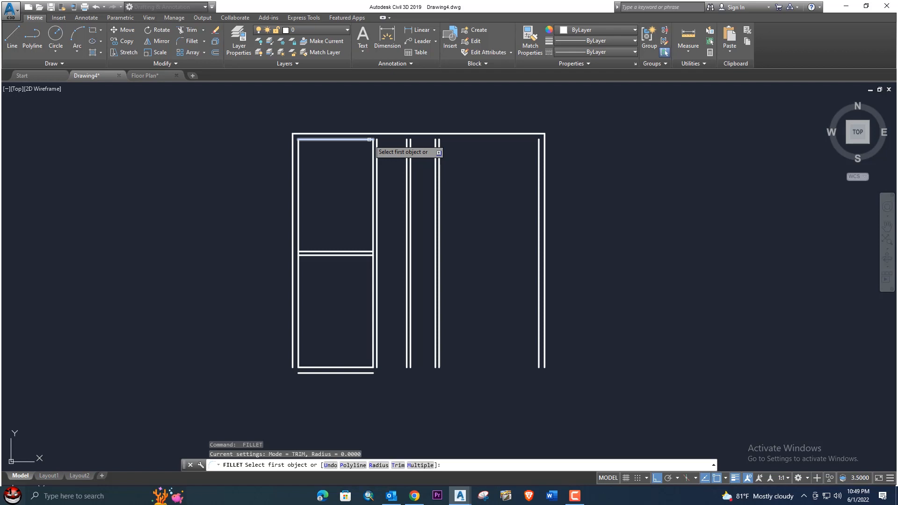
pyautogui.click(369, 139)
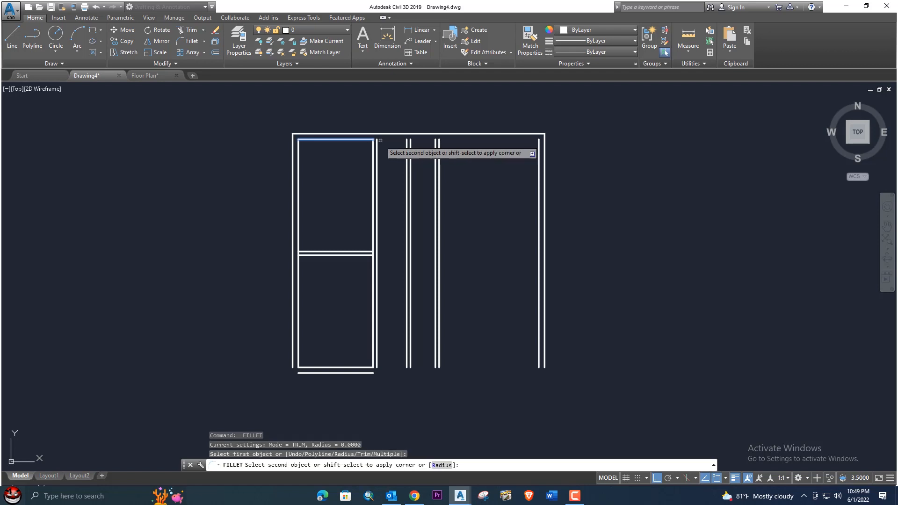
pyautogui.click(539, 155)
pyautogui.moveTo(465, 155)
pyautogui.mouseDown(button='middle')
pyautogui.moveTo(457, 135)
pyautogui.moveTo(481, 137)
pyautogui.moveTo(447, 141)
pyautogui.mouseUp(button='middle')
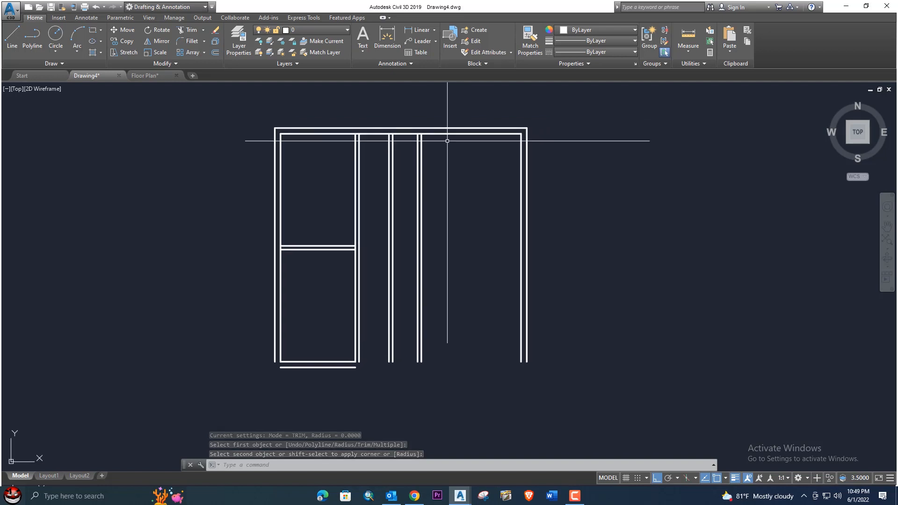
# - Check the living room's length and lower wall in the Floor Plan drawing, and in Drawing4 offset the inner top wall line 6 m downward
pyautogui.click(144, 76)
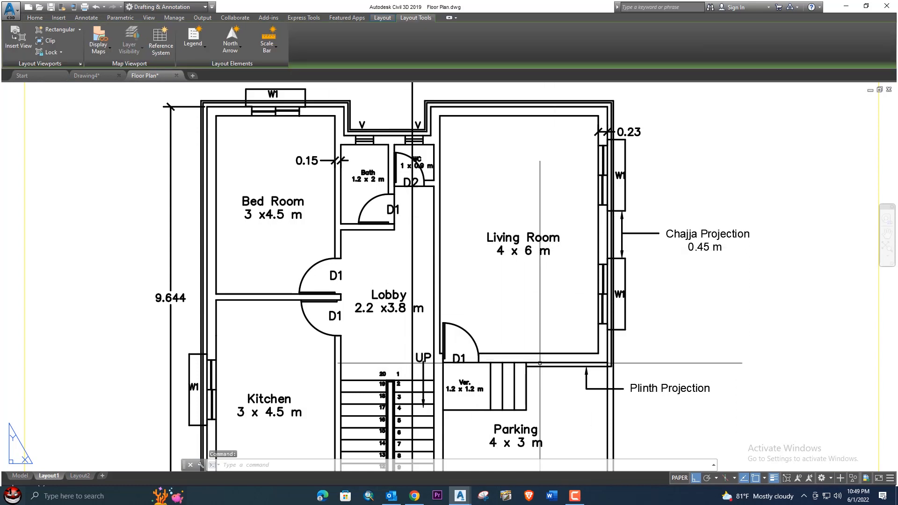
pyautogui.moveTo(555, 337); pyautogui.dragTo(544, 290, button='middle')
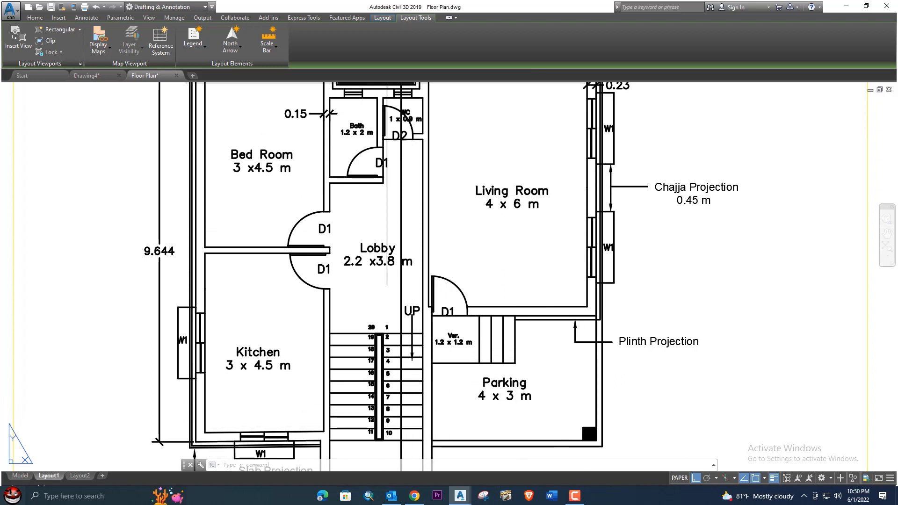
pyautogui.scroll(-3, 388, 108)
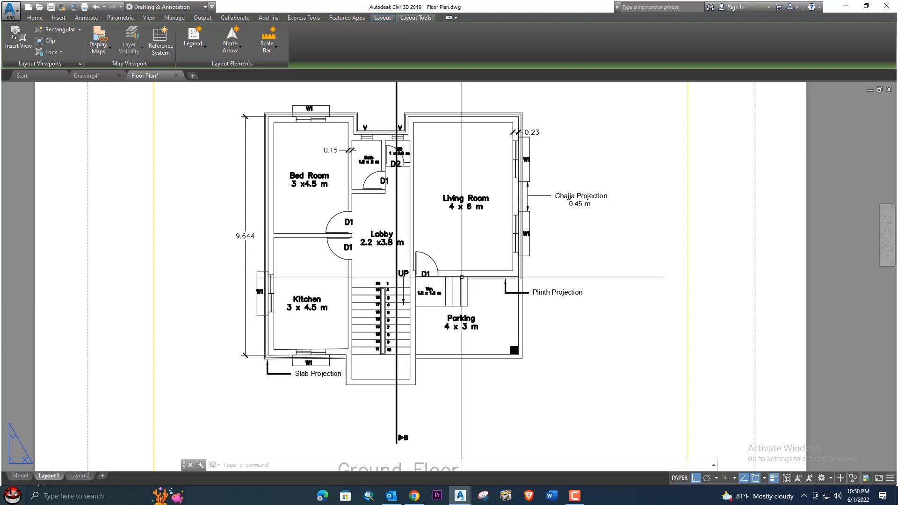
pyautogui.moveTo(468, 260); pyautogui.dragTo(455, 246, button='middle')
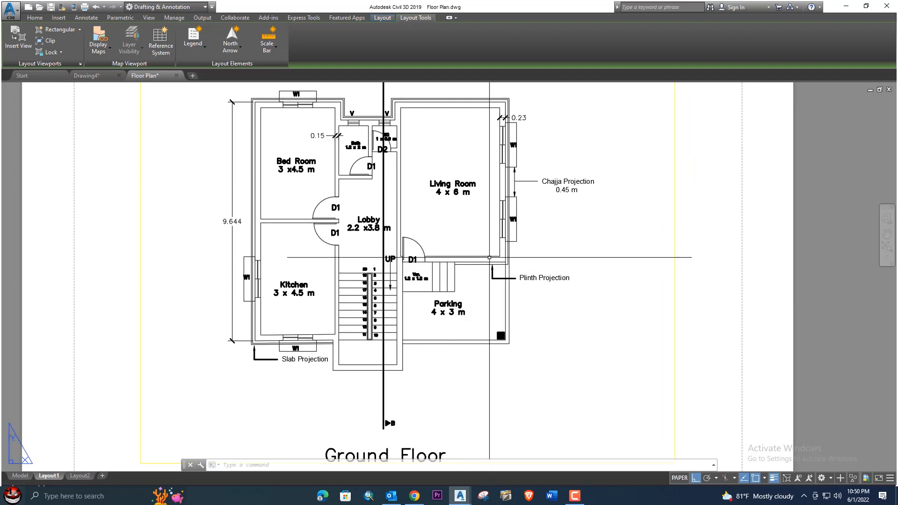
pyautogui.click(89, 76)
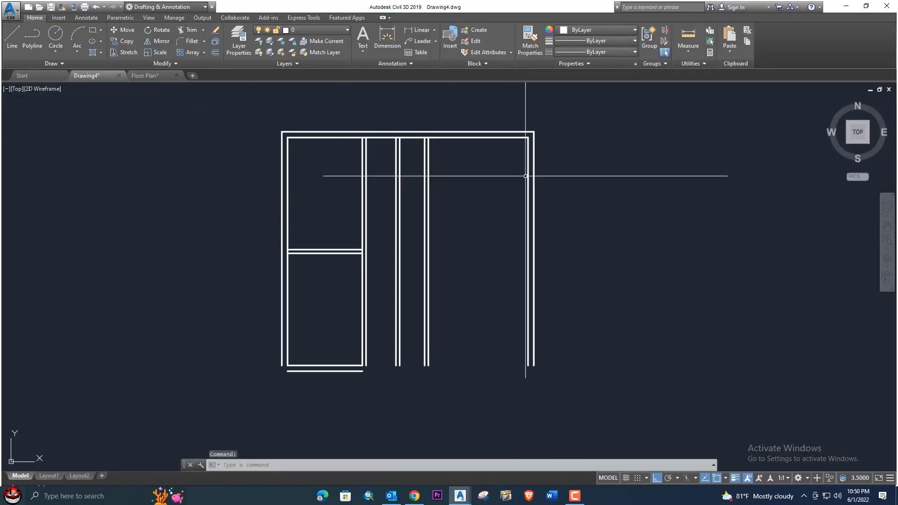
pyautogui.press('Return')
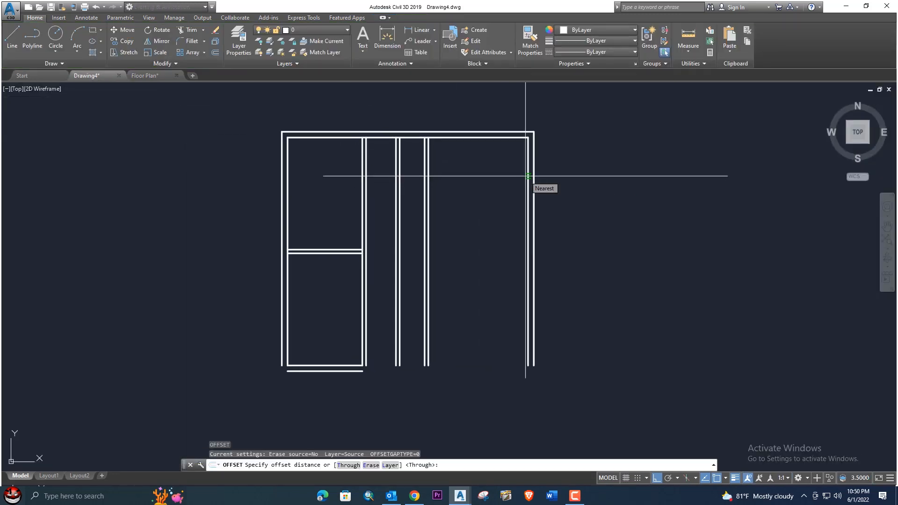
pyautogui.write('6')
pyautogui.press('Return')
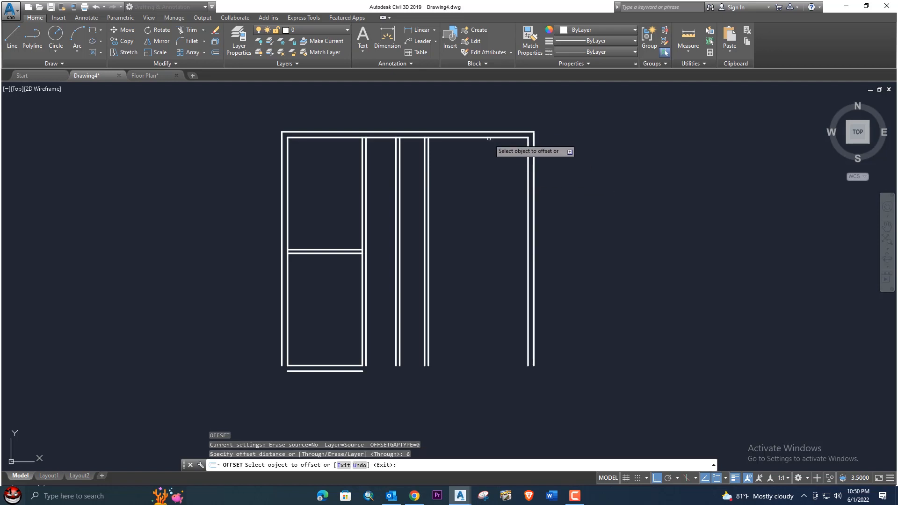
pyautogui.click(489, 137)
pyautogui.click(488, 234)
# - Offset the living room's new lower wall line 0.23 m upward
pyautogui.click(489, 287)
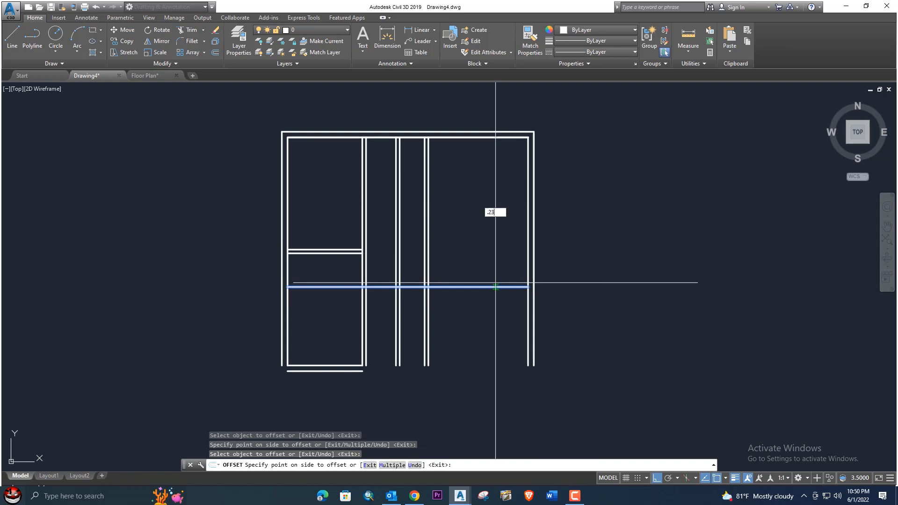
pyautogui.press('Return')
pyautogui.press('Return')
pyautogui.moveTo(390, 265); pyautogui.dragTo(430, 241, button='middle')
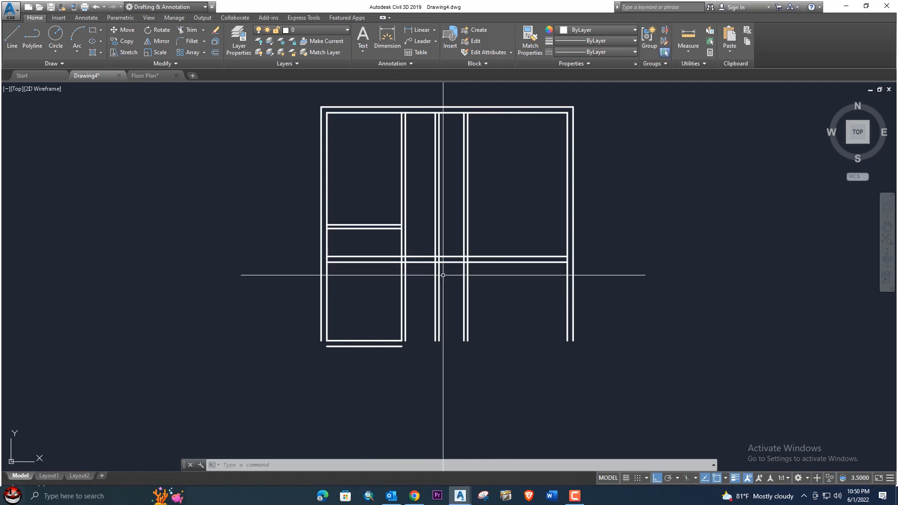
# - Trim the two horizontal lines of the living room's lower wall where they cross the strip below the WC
pyautogui.write('r')
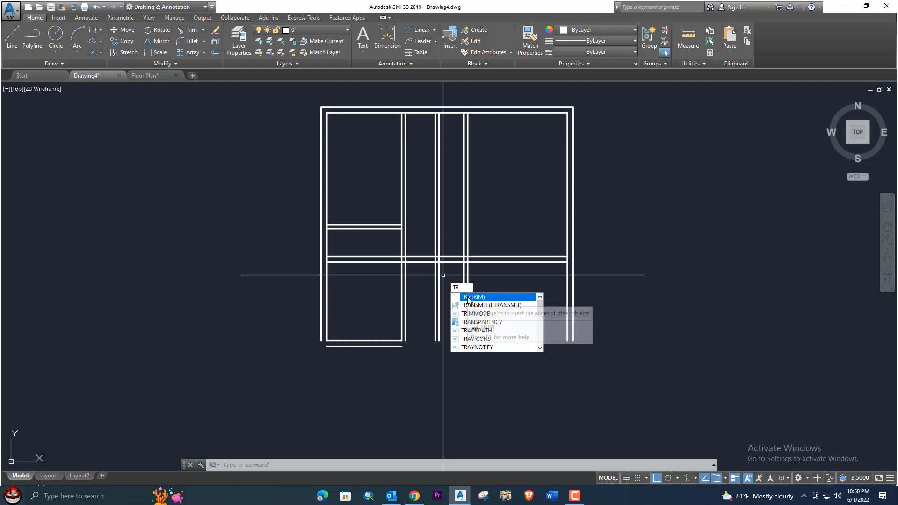
pyautogui.click(468, 298)
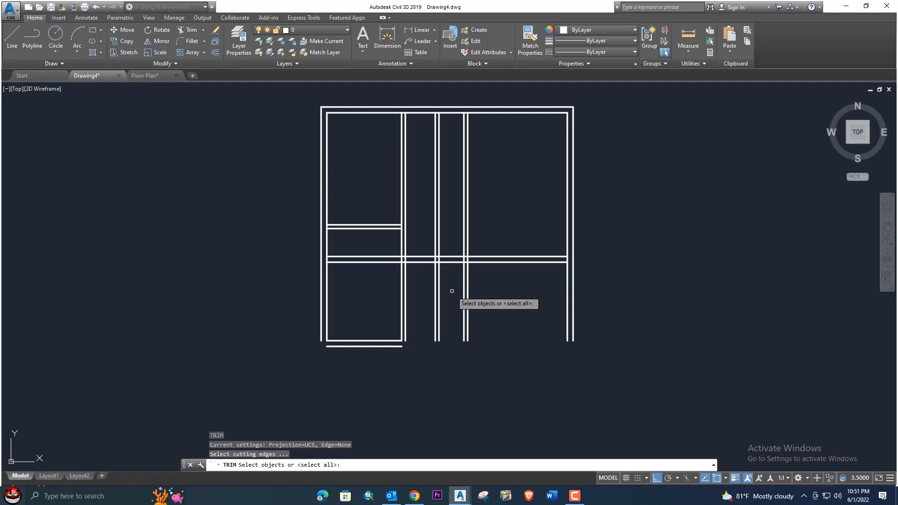
pyautogui.press('Return')
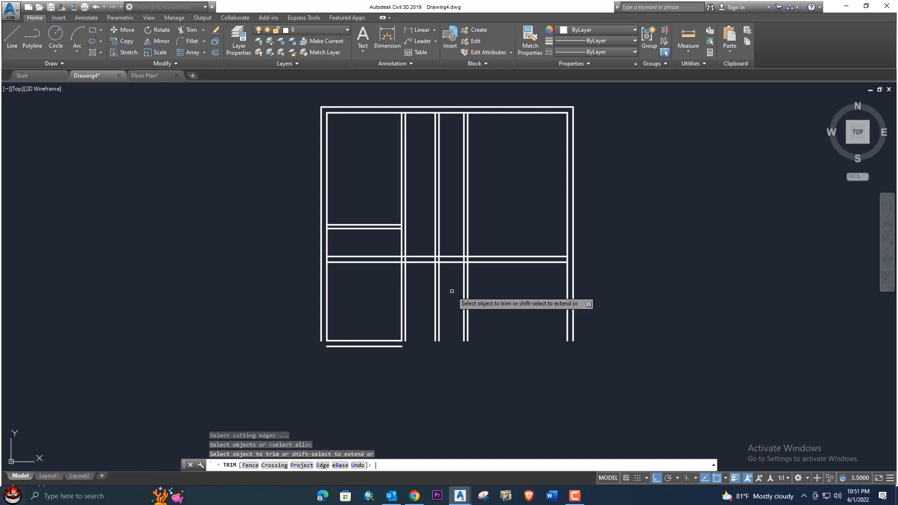
pyautogui.click(460, 277)
pyautogui.click(454, 254)
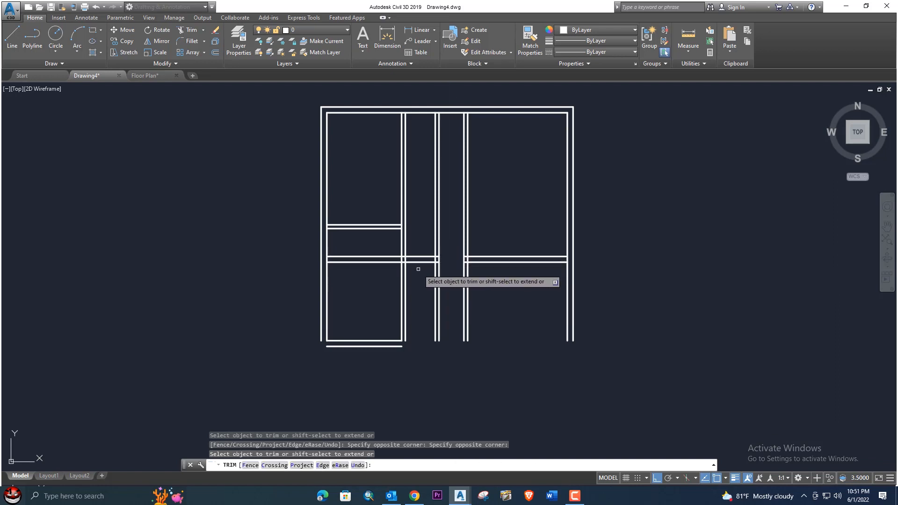
pyautogui.press('Escape')
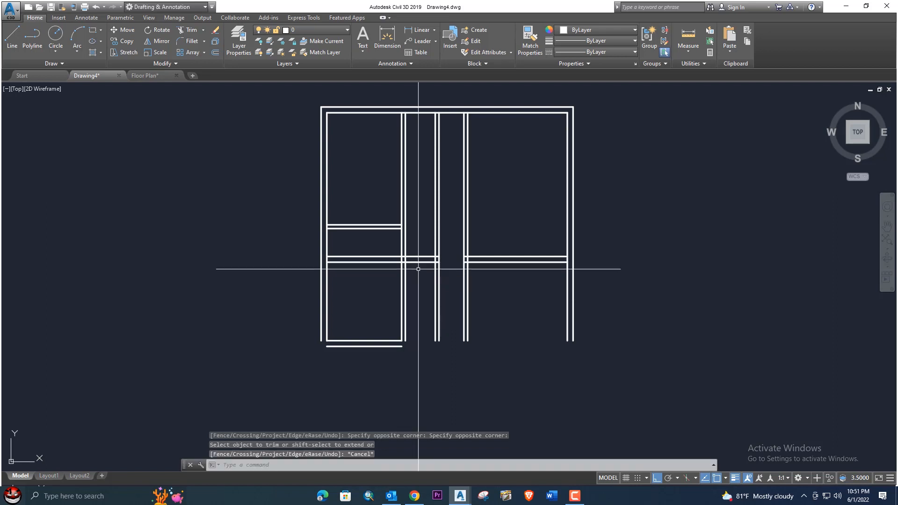
# - Trim the same two horizontal lines out of the strip below the bath and out of the left room
pyautogui.write('tr')
pyautogui.press('Return')
pyautogui.press('Return')
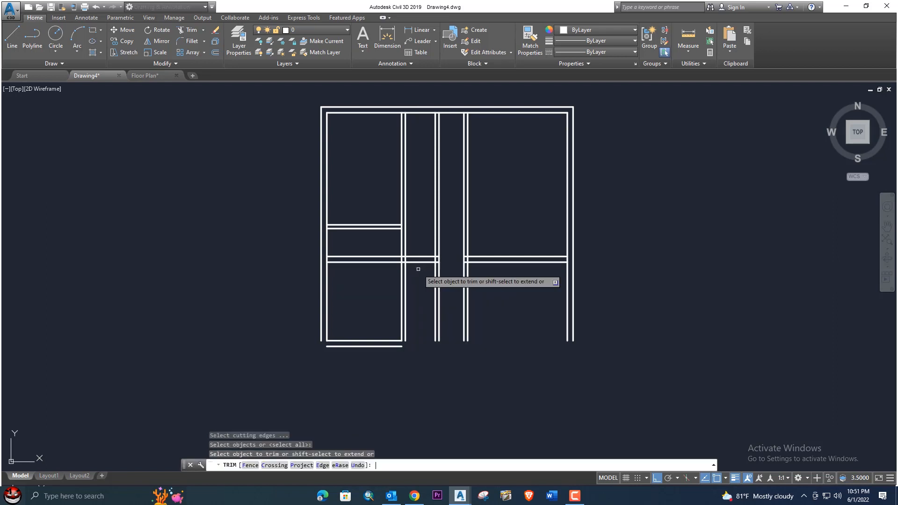
pyautogui.click(424, 278)
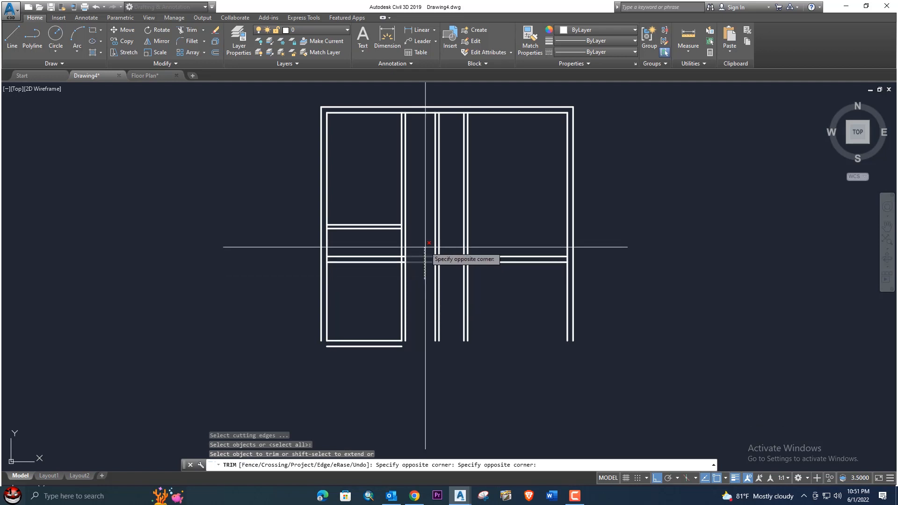
pyautogui.click(425, 247)
pyautogui.scroll(6, 403, 260)
pyautogui.click(406, 280)
pyautogui.click(408, 242)
pyautogui.press('Escape')
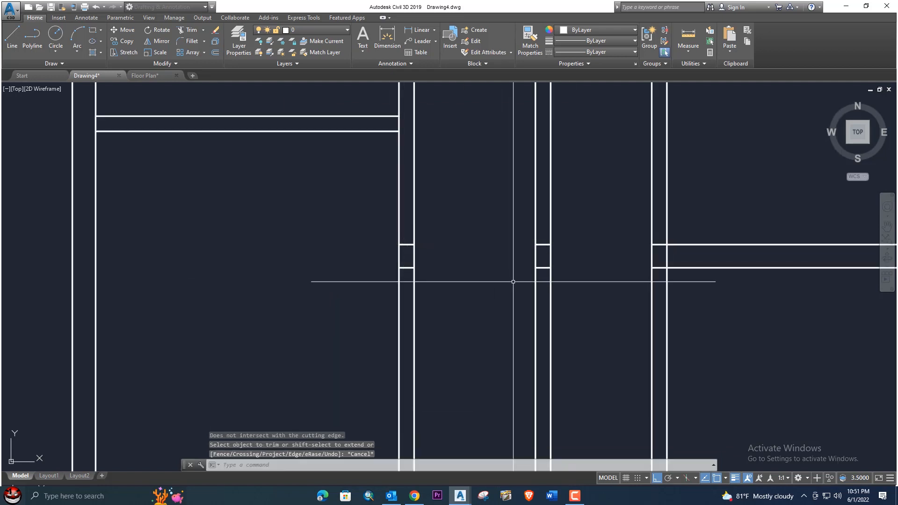
# - Delete the leftover short horizontal segments inside the two partition walls on either side of the bath strip
pyautogui.click(544, 280)
pyautogui.click(543, 240)
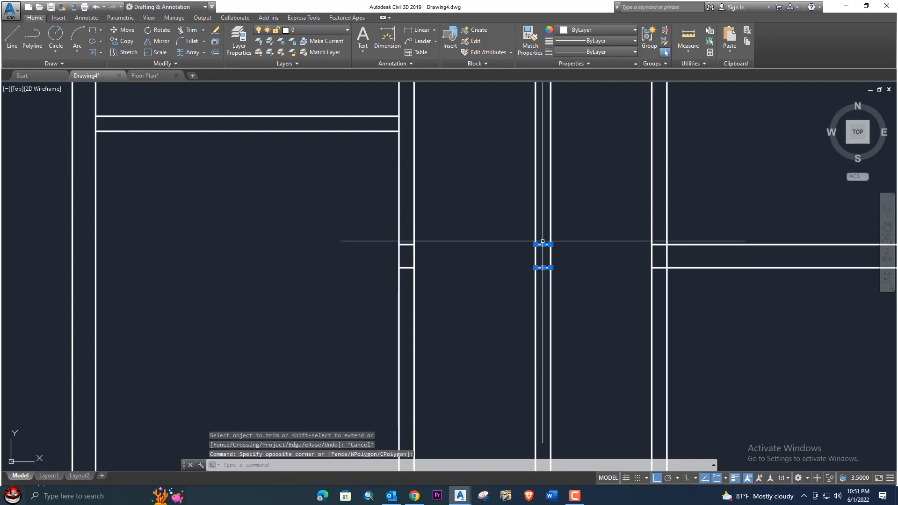
pyautogui.click(404, 276)
pyautogui.click(407, 237)
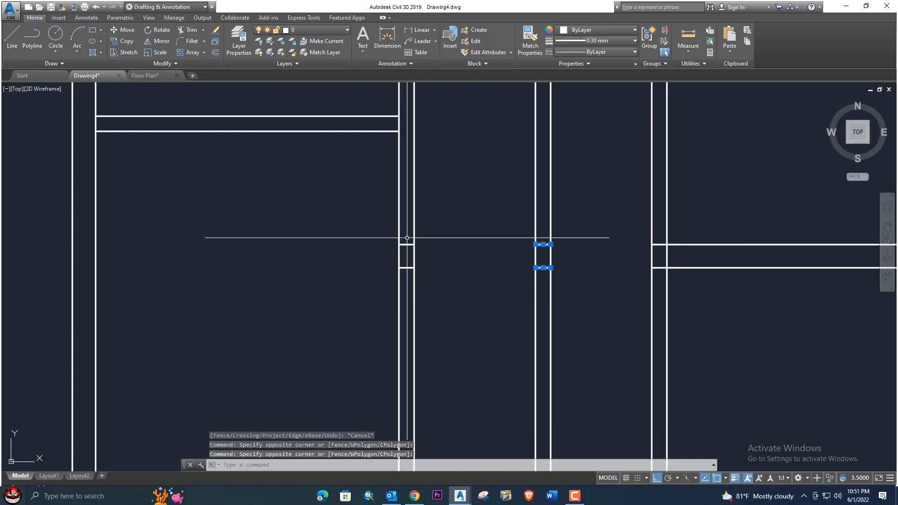
pyautogui.click(411, 282)
pyautogui.click(408, 240)
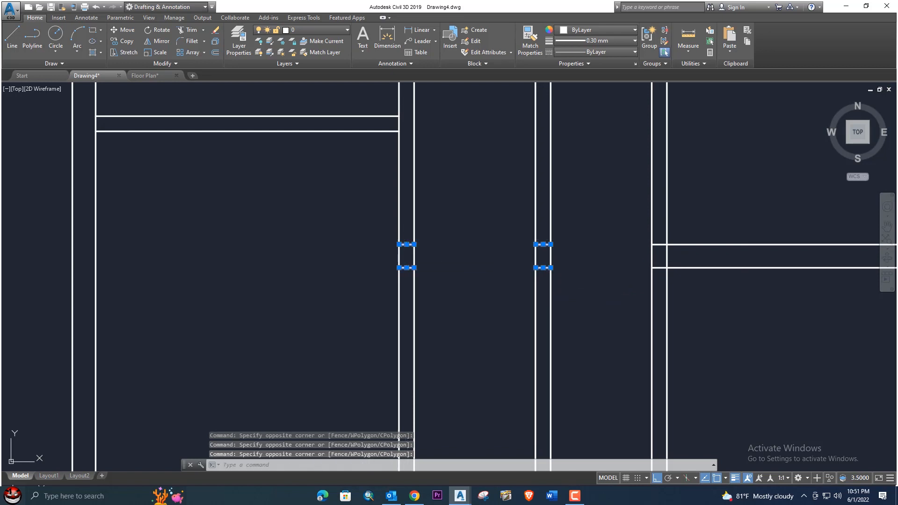
pyautogui.press('Delete')
# - Fillet the living room's lower wall lines with the right exterior wall lines, outer to outer and inner to inner, at radius 0
pyautogui.scroll(-3, 497, 265)
pyautogui.moveTo(498, 265)
pyautogui.mouseDown(button='middle')
pyautogui.moveTo(497, 245)
pyautogui.moveTo(601, 255)
pyautogui.moveTo(550, 259)
pyautogui.mouseUp(button='middle')
pyautogui.scroll(-2, 550, 259)
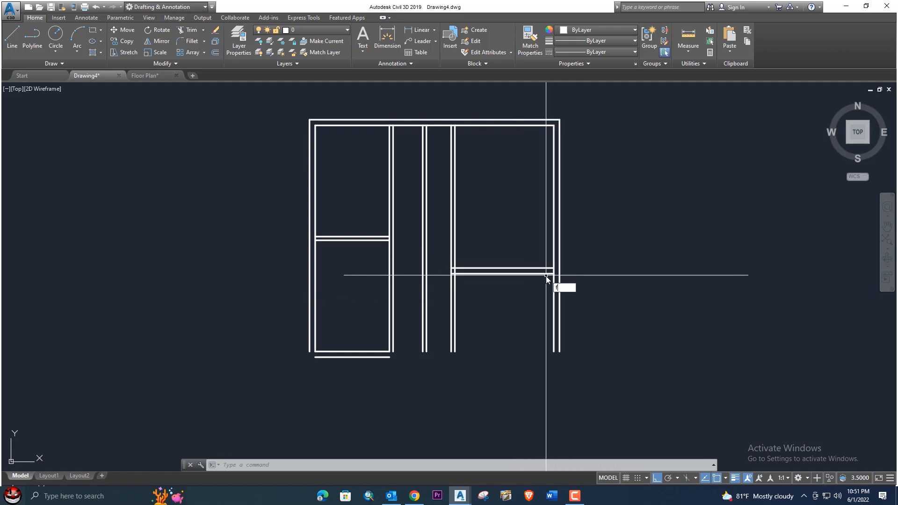
pyautogui.press('Return')
pyautogui.scroll(6, 567, 264)
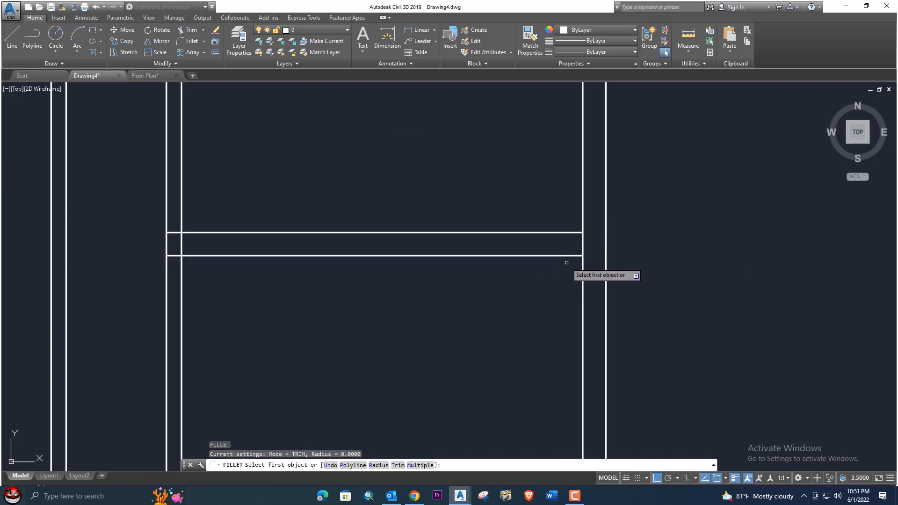
pyautogui.click(572, 256)
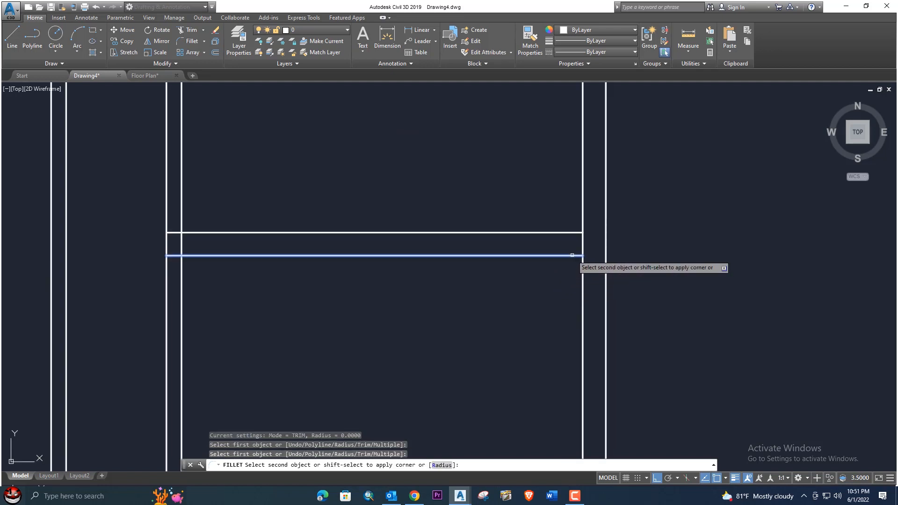
pyautogui.click(607, 243)
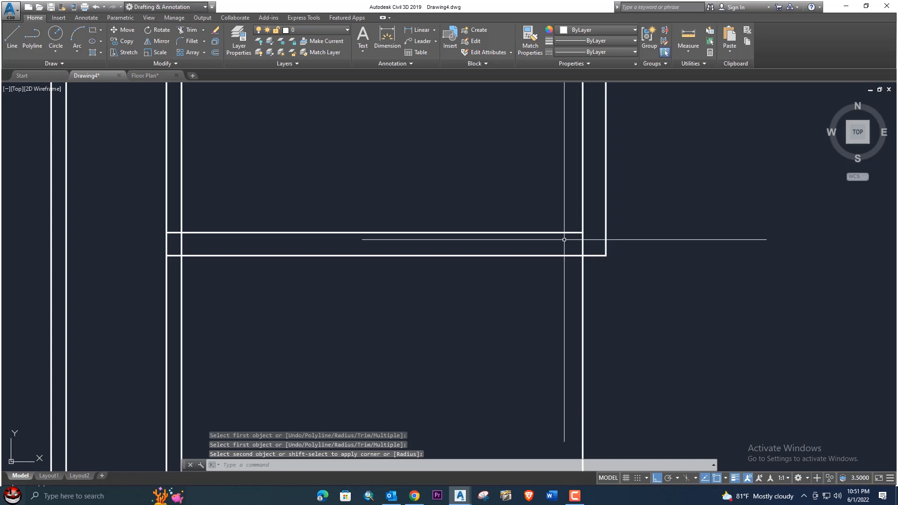
pyautogui.press('Return')
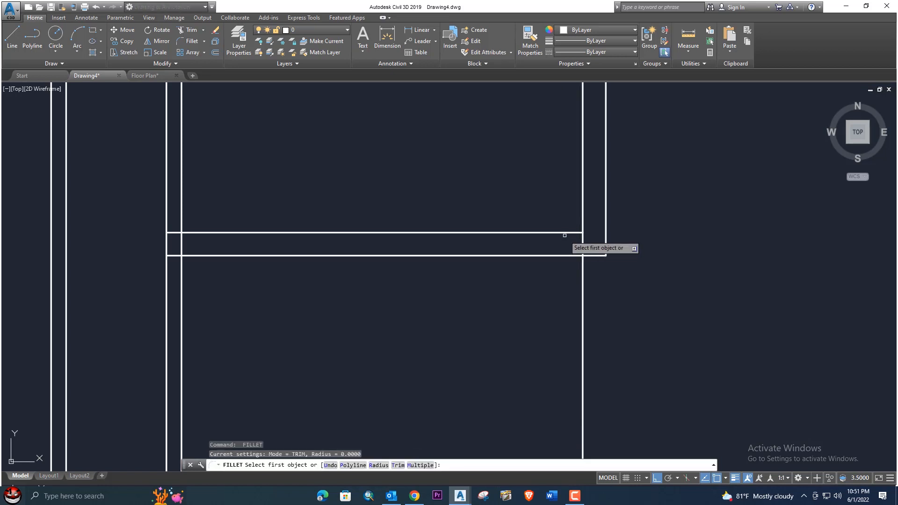
pyautogui.click(566, 233)
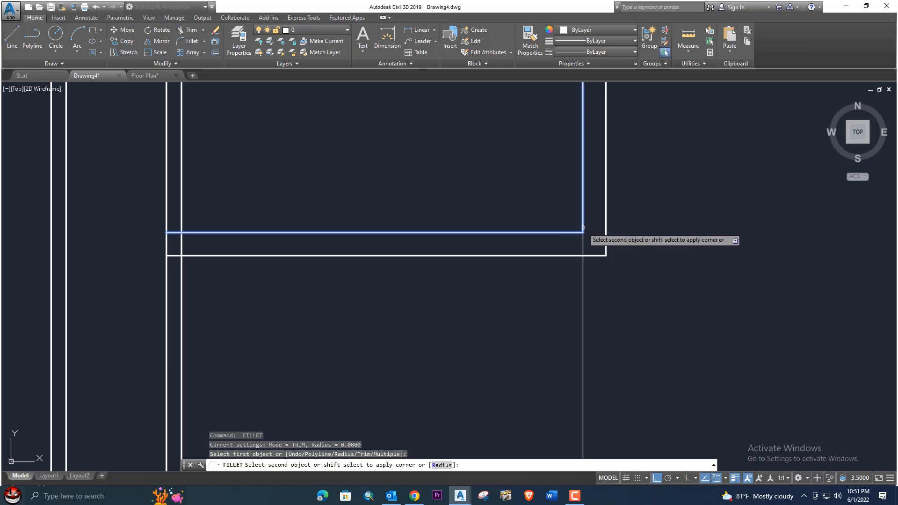
pyautogui.click(583, 225)
pyautogui.scroll(-5, 580, 220)
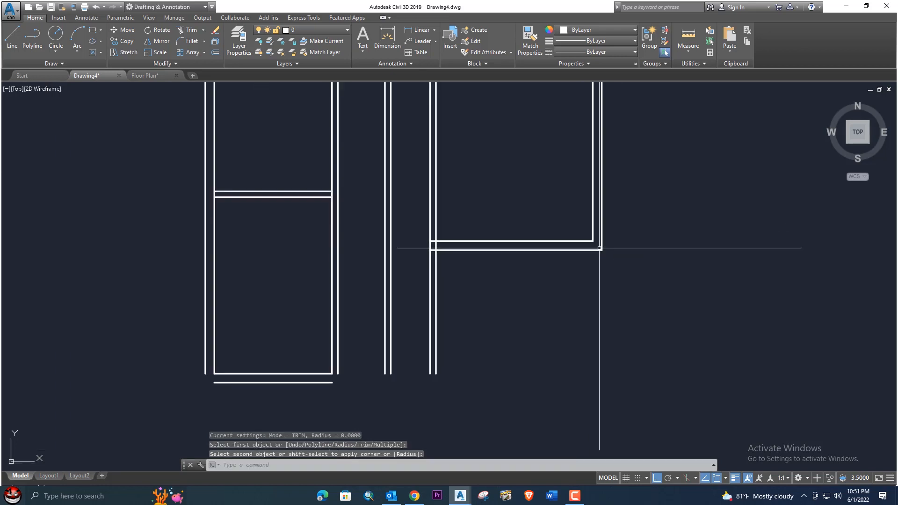
# - Examine the lower end of the staircase beside the kitchen in the Floor Plan drawing and return to Drawing4
pyautogui.scroll(-4, 577, 218)
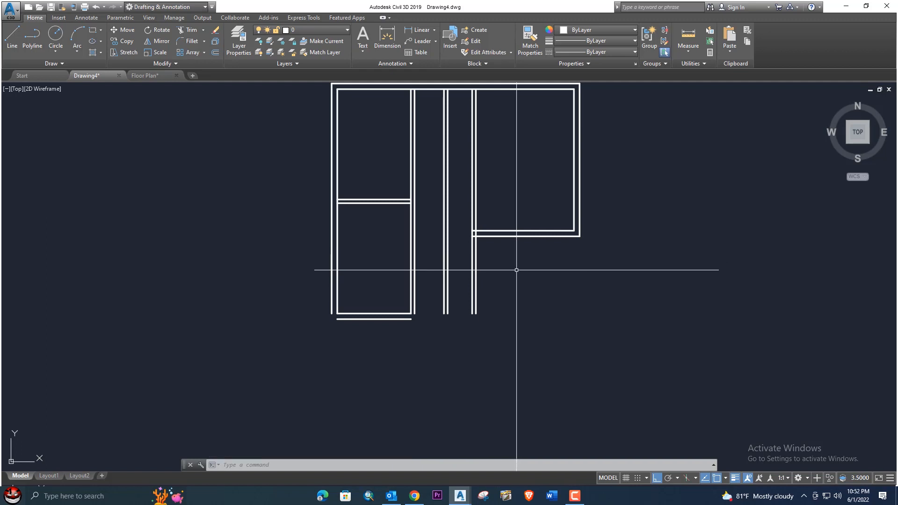
pyautogui.scroll(3, 515, 288)
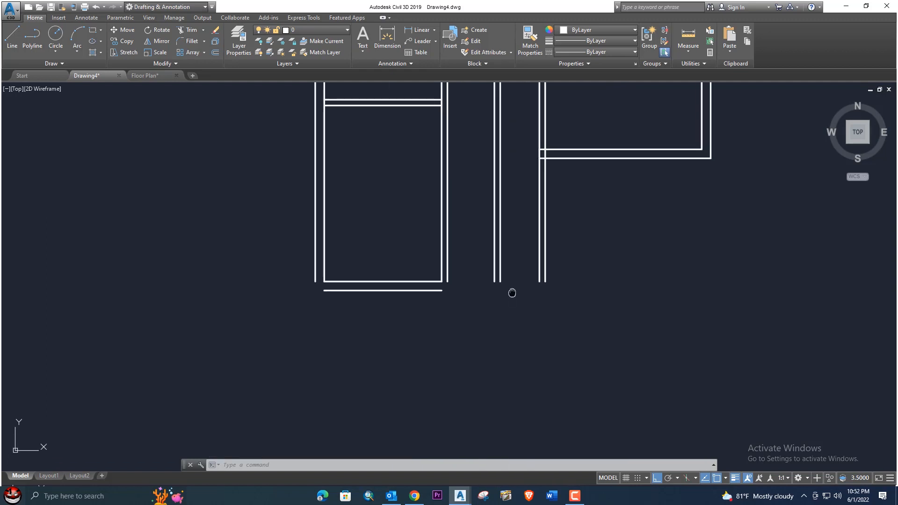
pyautogui.scroll(-2, 440, 271)
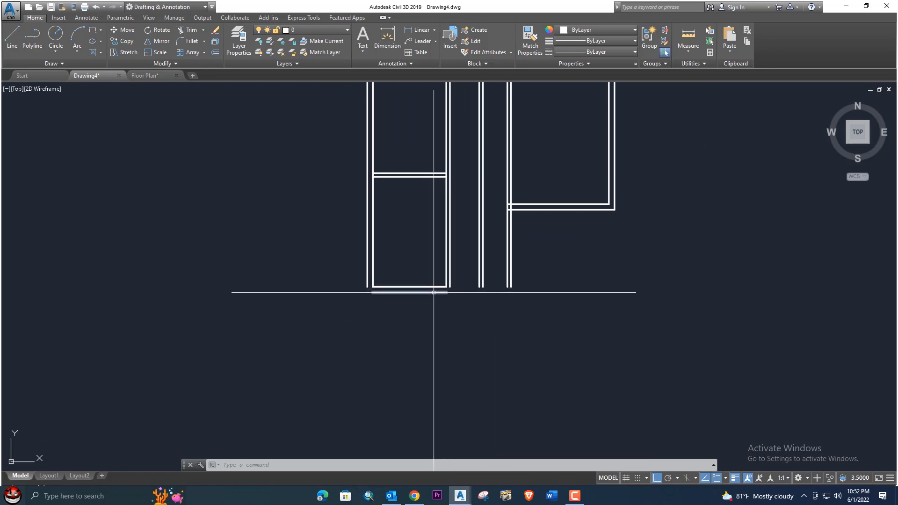
pyautogui.click(141, 76)
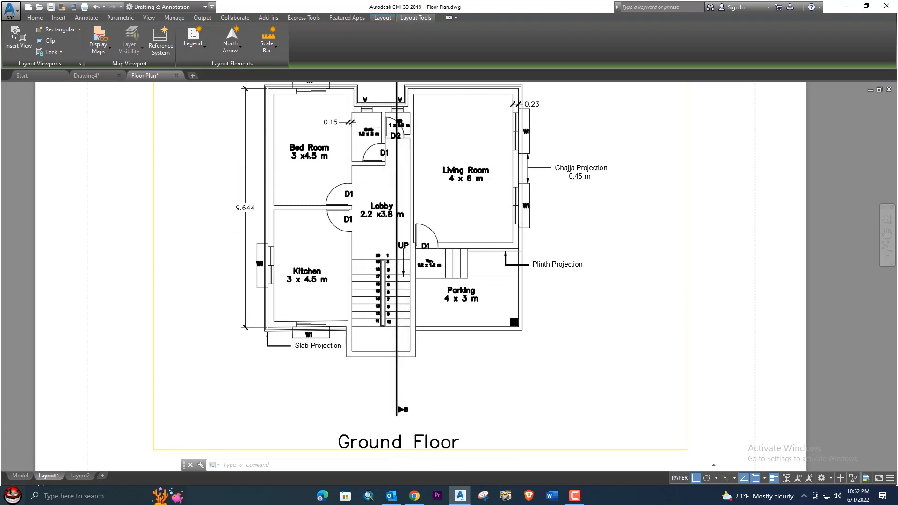
pyautogui.scroll(5, 372, 128)
pyautogui.scroll(-5, 397, 295)
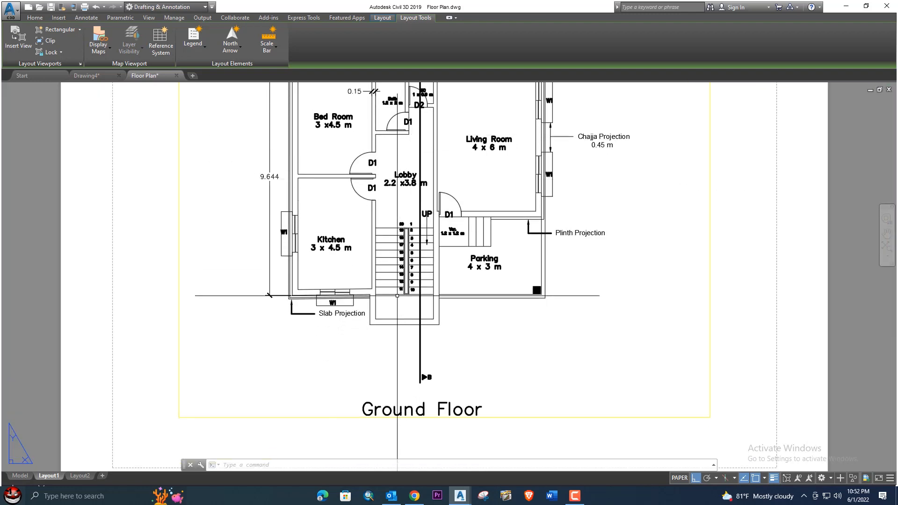
pyautogui.scroll(2, 397, 295)
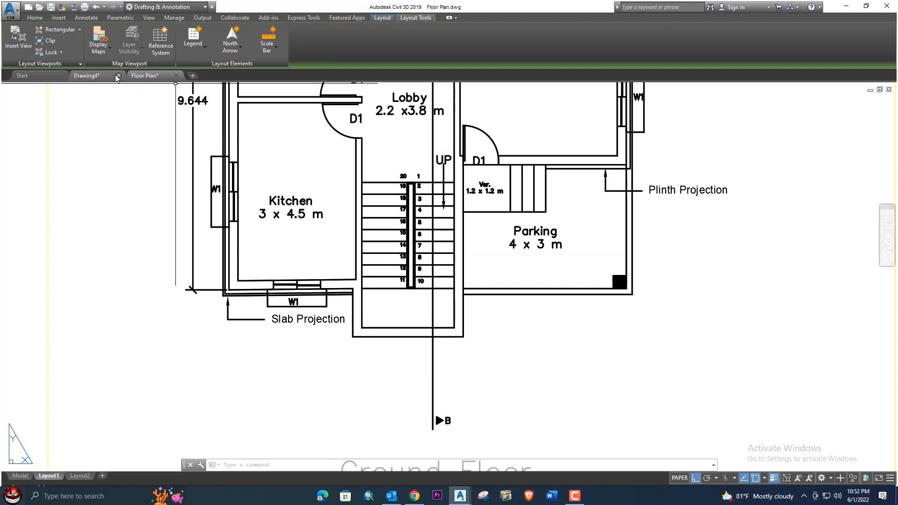
pyautogui.click(87, 75)
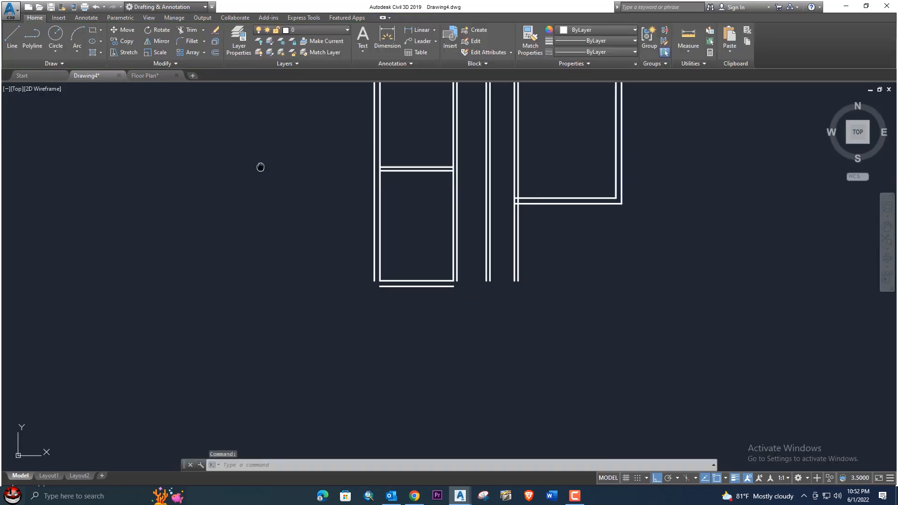
pyautogui.moveTo(412, 212); pyautogui.dragTo(317, 204, button='middle')
pyautogui.scroll(2, 368, 226)
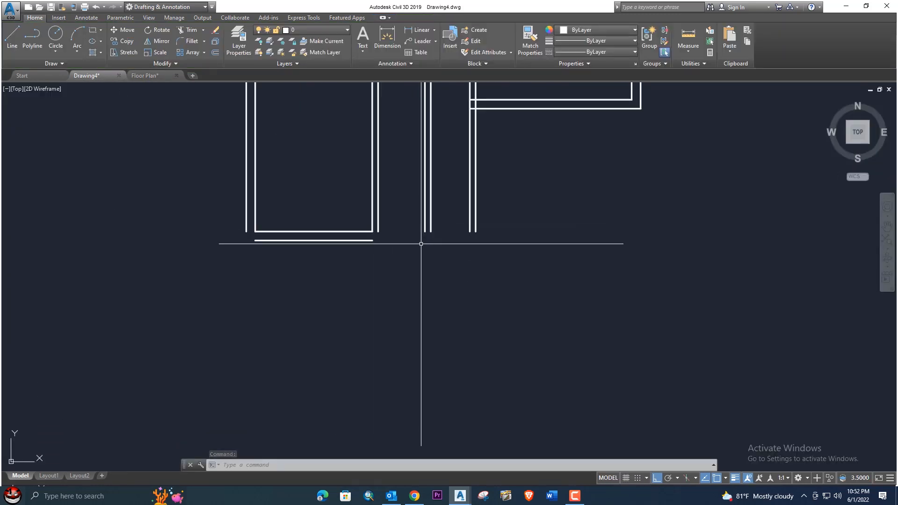
pyautogui.write('l')
pyautogui.press('Return')
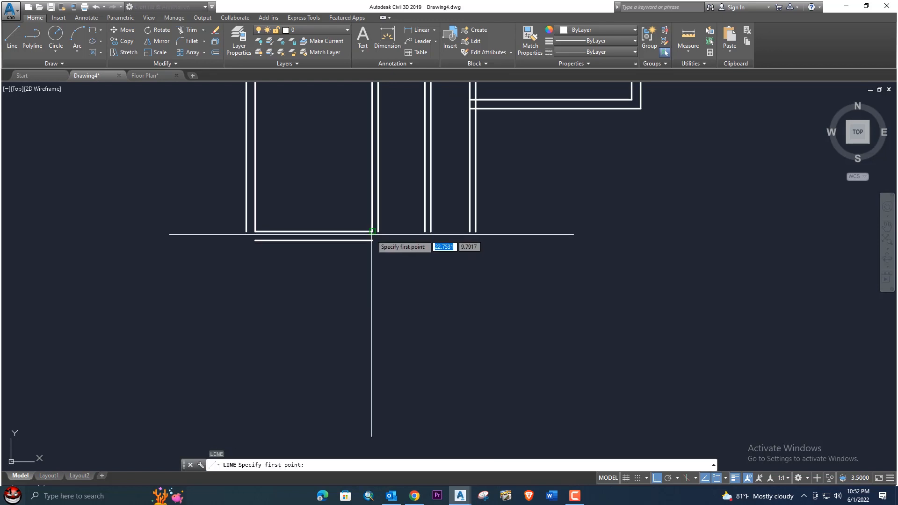
pyautogui.click(373, 232)
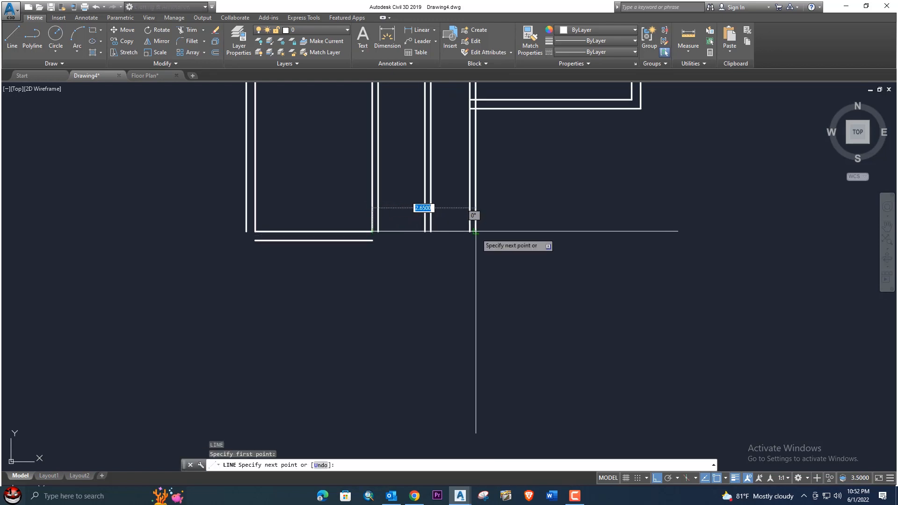
pyautogui.click(475, 231)
pyautogui.press('Escape')
pyautogui.click(450, 241)
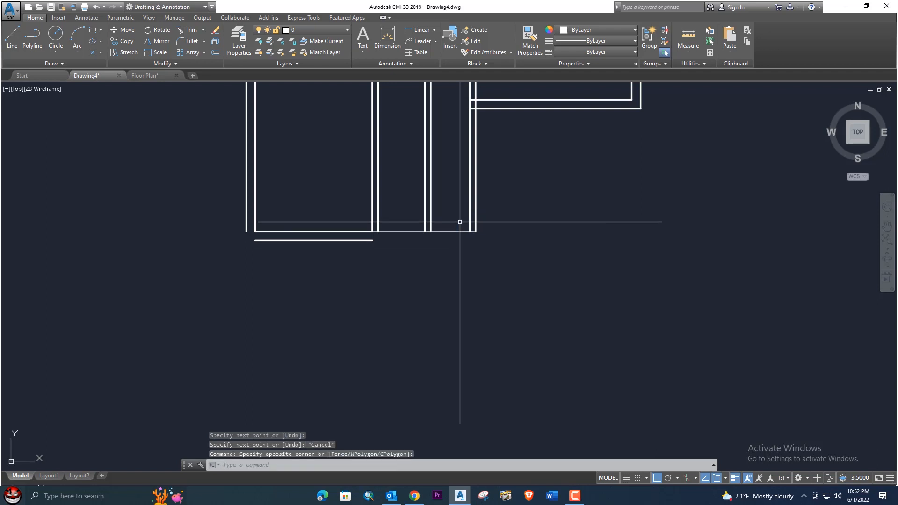
pyautogui.click(453, 231)
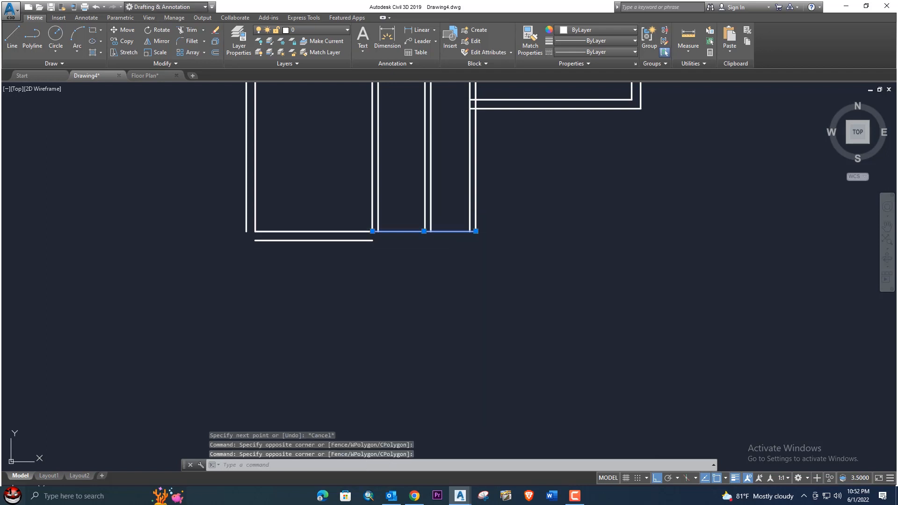
pyautogui.press('Delete')
# - With a 0.30 mm lineweight, draw a horizontal line from the kitchen's lower right inner corner to the lower end of the living room's left wall
pyautogui.click(617, 41)
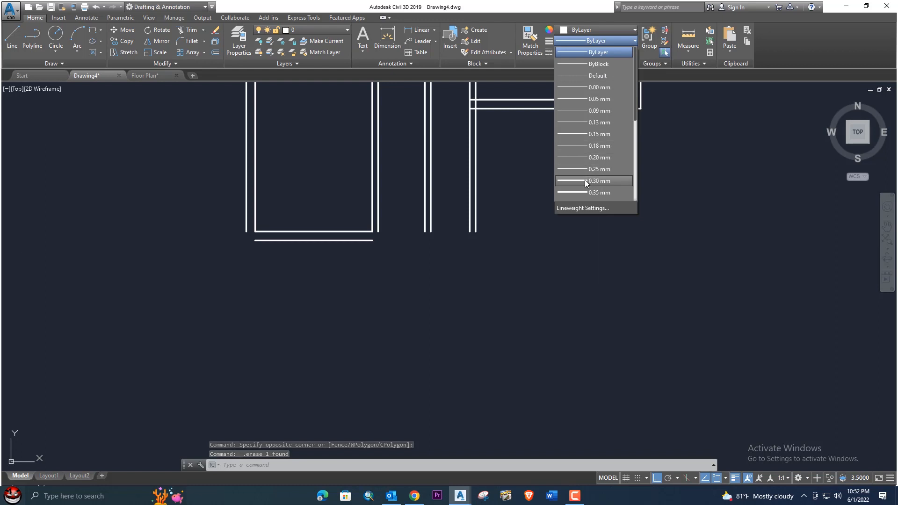
pyautogui.click(587, 182)
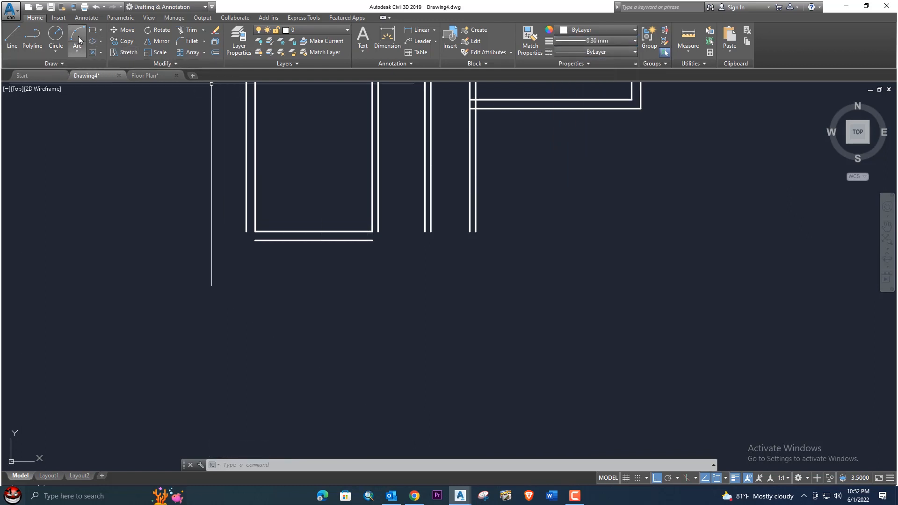
pyautogui.write('l')
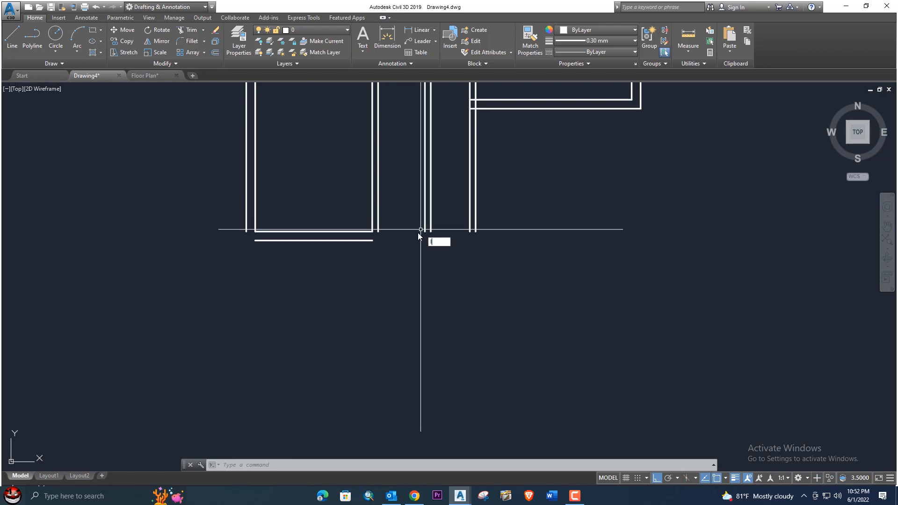
pyautogui.press('Return')
pyautogui.click(372, 231)
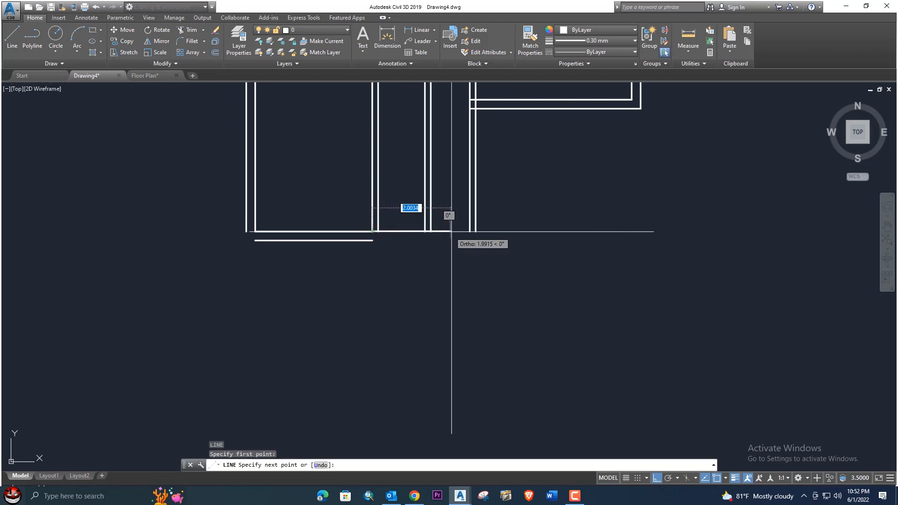
pyautogui.click(475, 231)
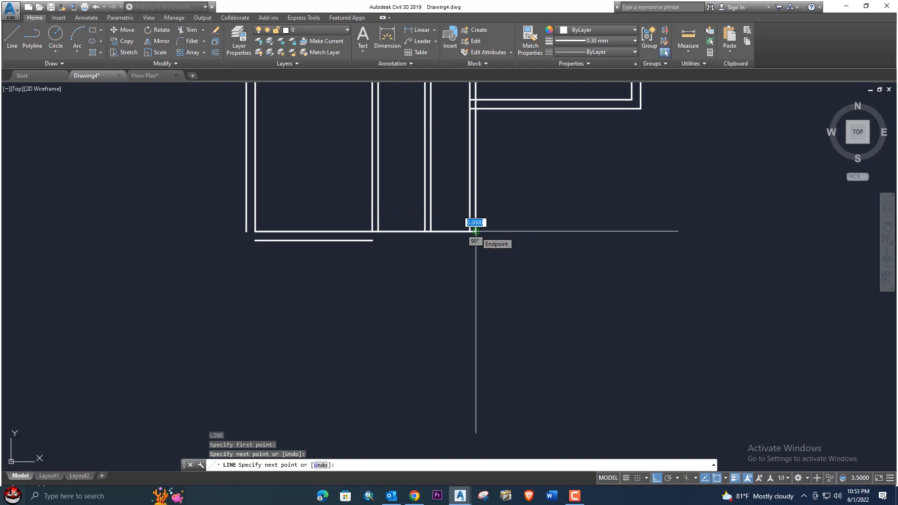
pyautogui.press('Return')
# - Offset the new line across the staircase strip 1 m downward, and offset that copy another 0.23 m downward
pyautogui.click(143, 75)
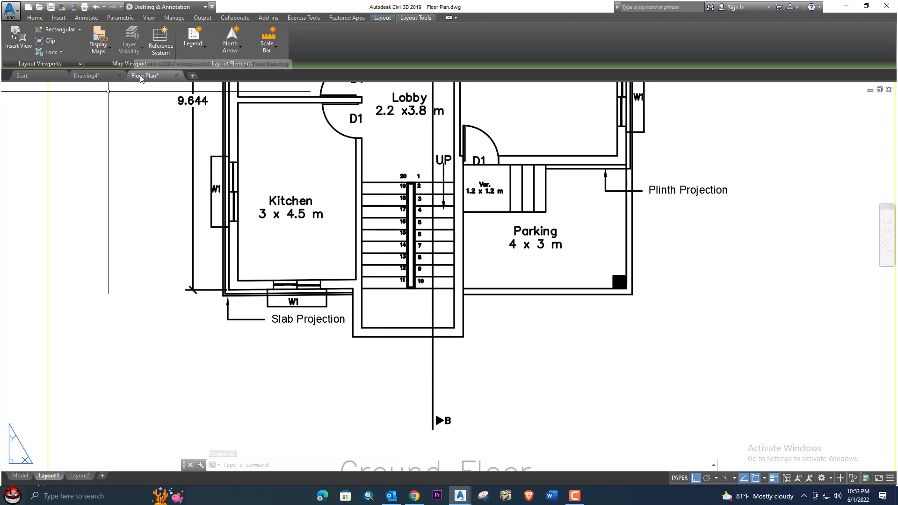
pyautogui.click(104, 78)
pyautogui.moveTo(296, 213); pyautogui.dragTo(333, 229, button='middle')
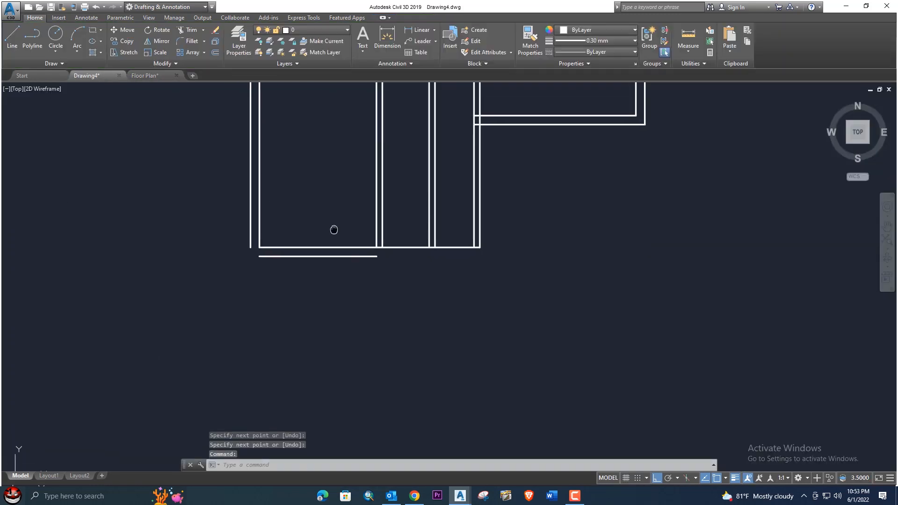
pyautogui.press('Return')
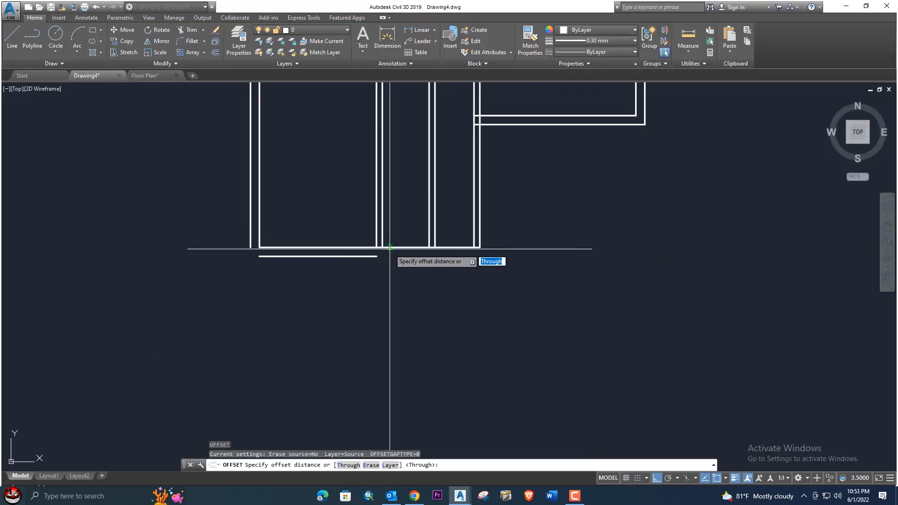
pyautogui.write('1')
pyautogui.press('Return')
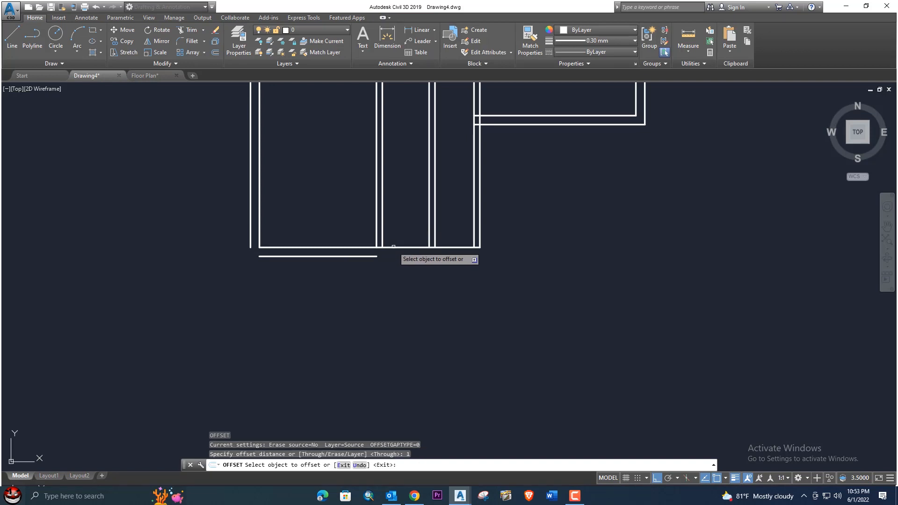
pyautogui.click(407, 246)
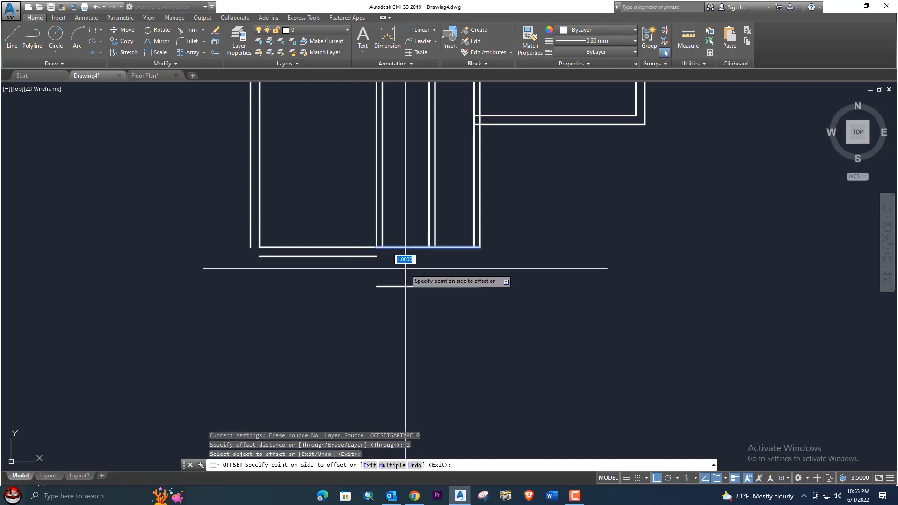
pyautogui.click(413, 287)
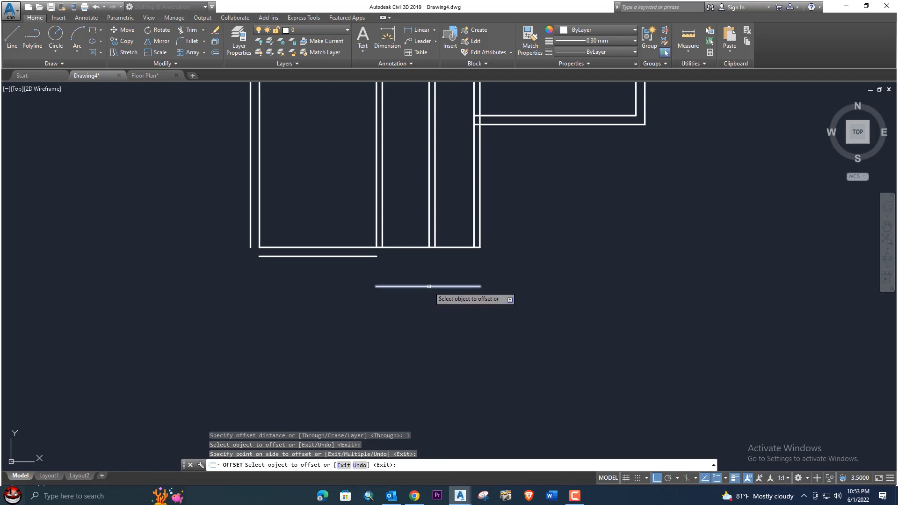
pyautogui.click(429, 286)
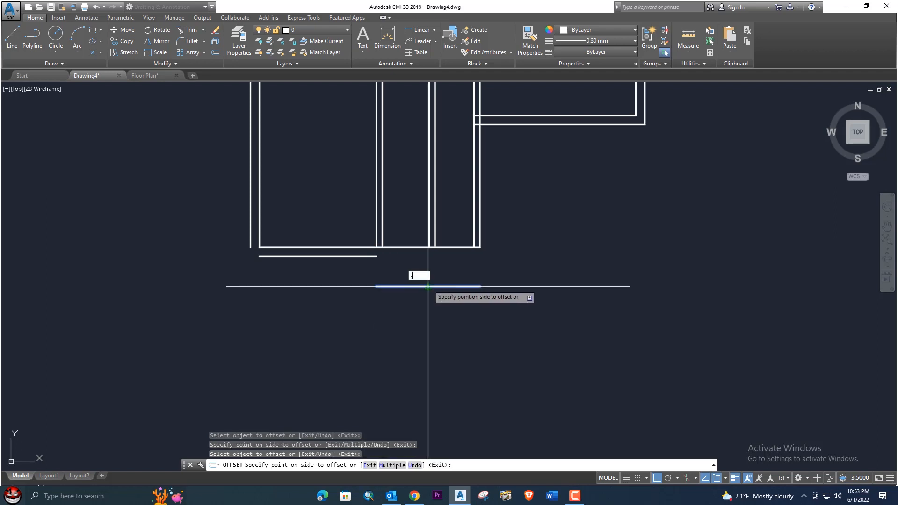
pyautogui.press('Return')
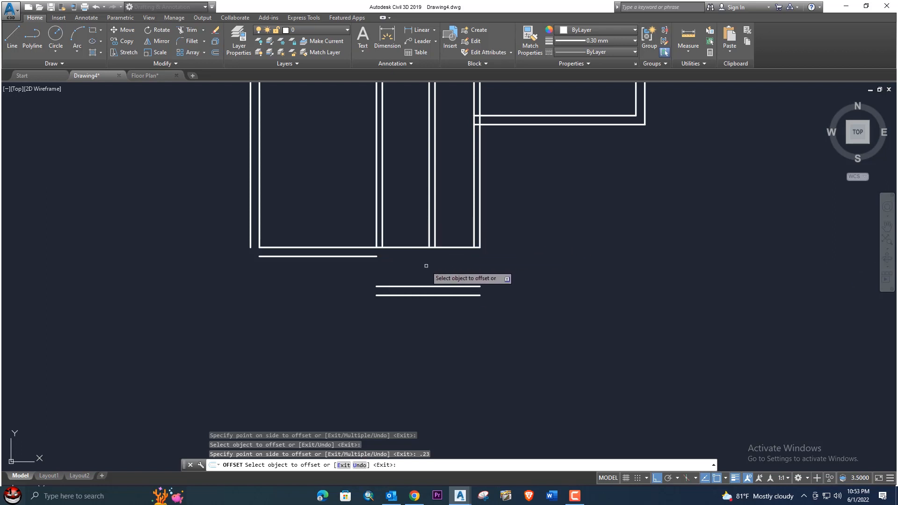
# - Fillet the staircase's left wall lines with the two lower landing lines at radius 0, outer to outer and inner to inner
pyautogui.press('Escape')
pyautogui.write('f')
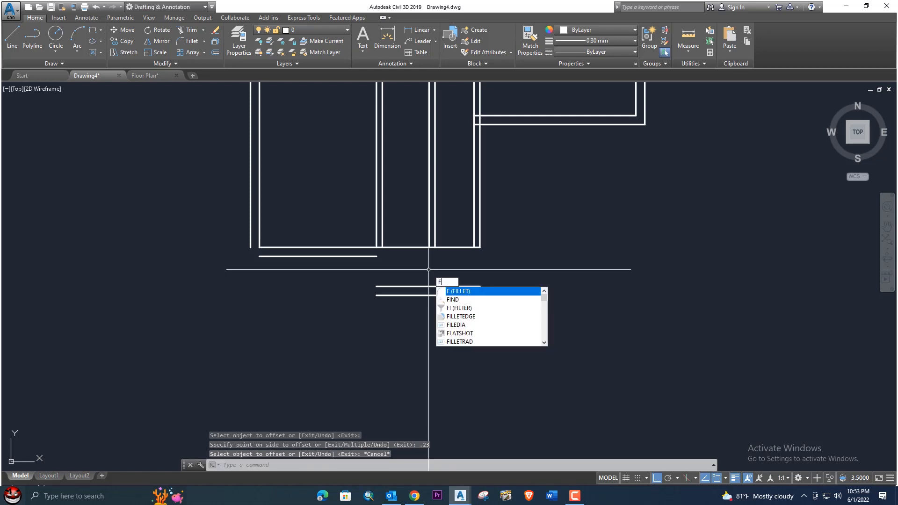
pyautogui.press('Return')
pyautogui.click(378, 240)
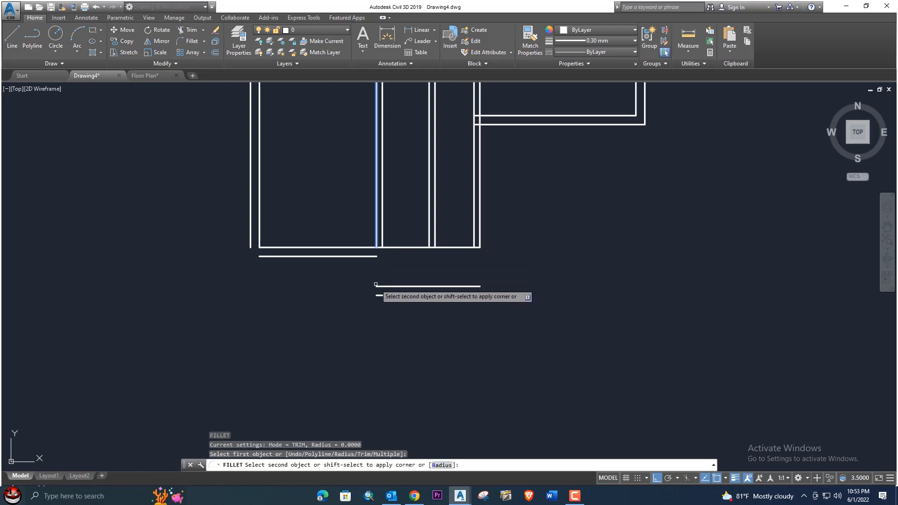
pyautogui.click(381, 295)
pyautogui.press('Return')
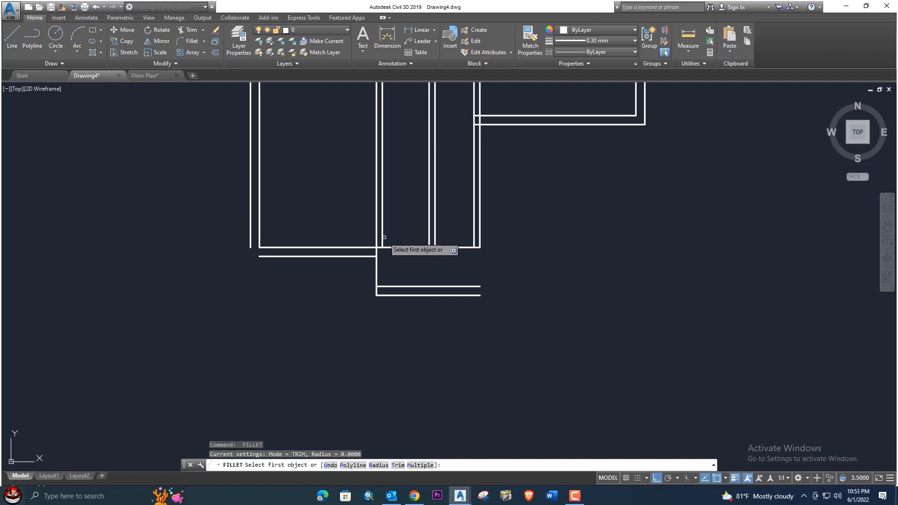
pyautogui.click(383, 237)
pyautogui.click(384, 286)
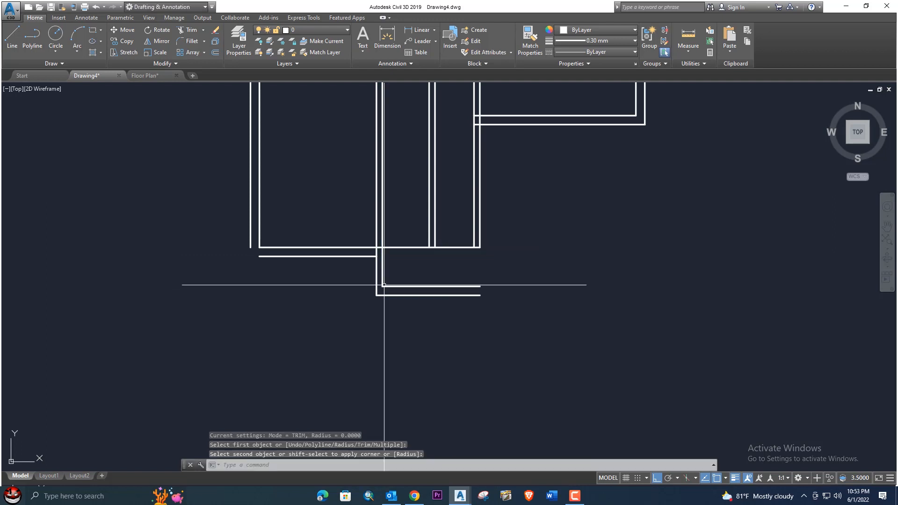
# - Fillet the staircase's right wall lines with the two lower landing lines at radius 0, outer to outer and inner to inner
pyautogui.press('Return')
pyautogui.click(481, 242)
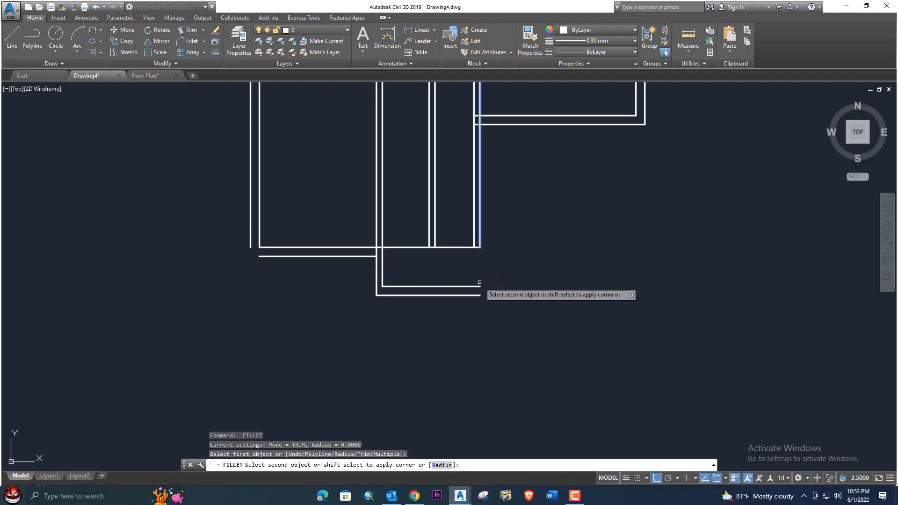
pyautogui.click(479, 296)
pyautogui.press('Return')
pyautogui.click(474, 243)
pyautogui.click(474, 285)
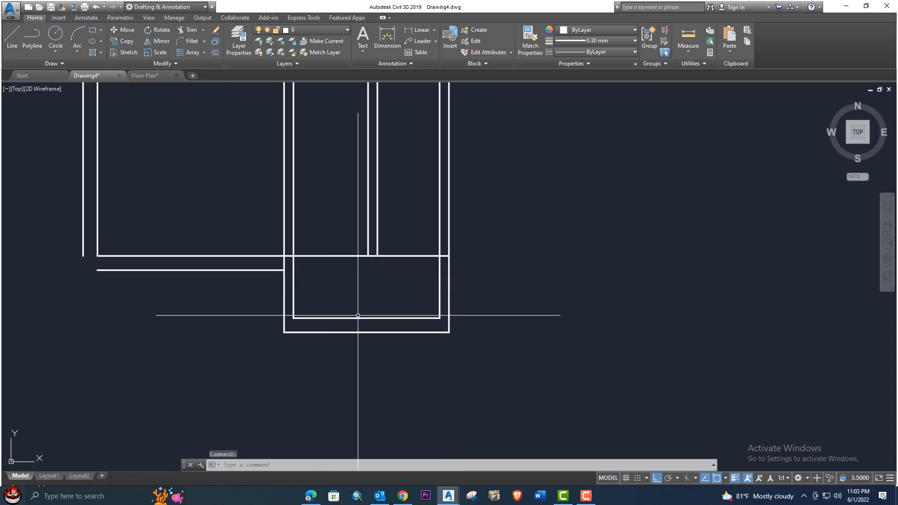
# - Examine the staircase's treads, landing and tread dimension in the Floor Plan drawing and return to Drawing4
pyautogui.click(145, 75)
pyautogui.moveTo(415, 347); pyautogui.dragTo(416, 314, button='middle')
pyautogui.scroll(3, 415, 315)
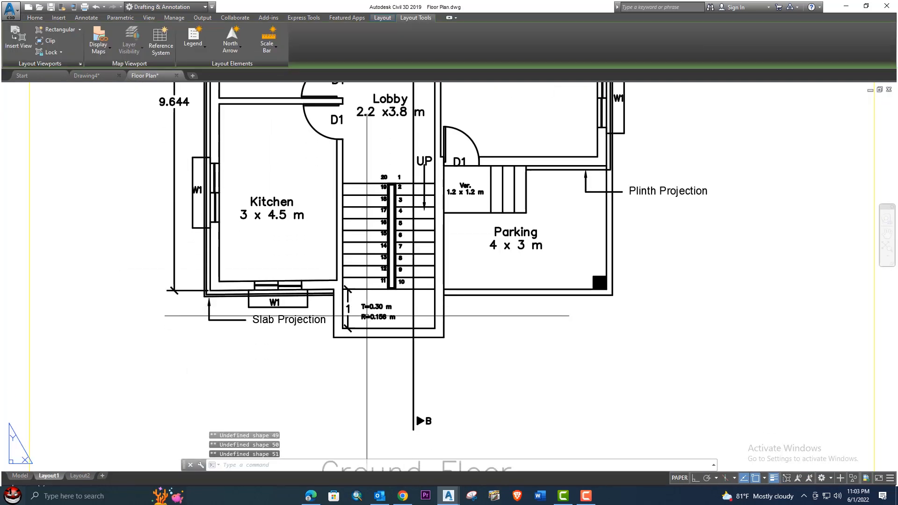
pyautogui.scroll(3, 361, 306)
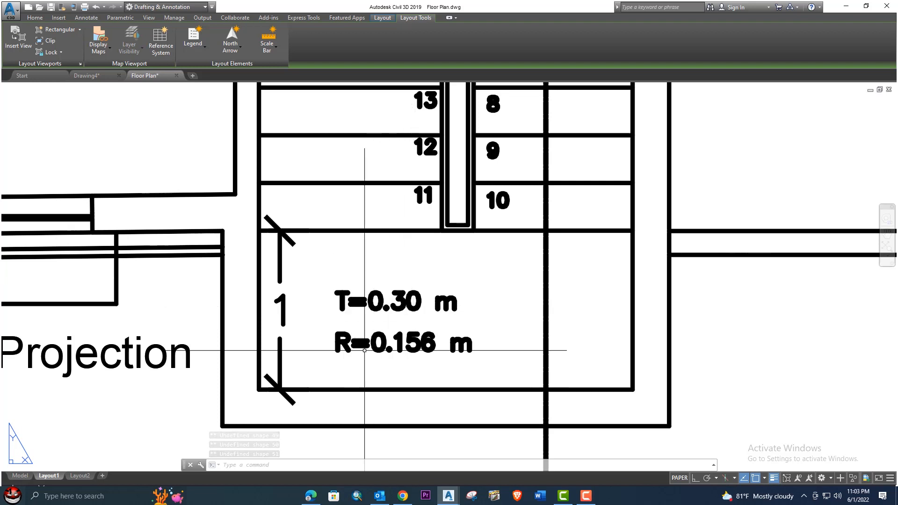
pyautogui.scroll(-2, 414, 347)
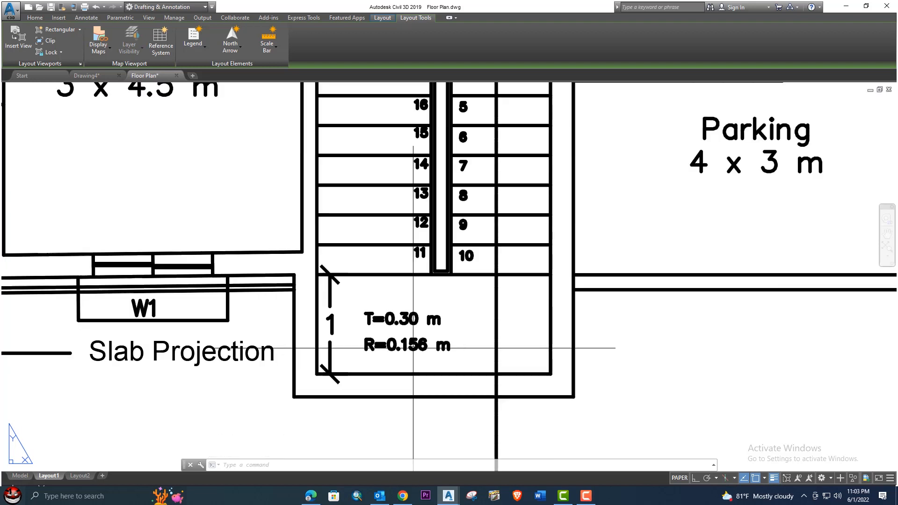
pyautogui.moveTo(422, 333); pyautogui.dragTo(423, 342, button='middle')
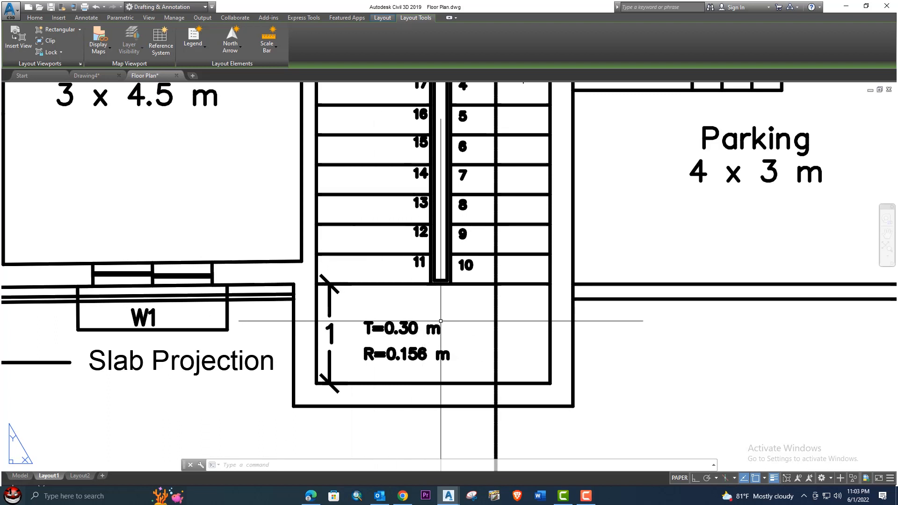
pyautogui.scroll(-2, 360, 184)
pyautogui.moveTo(360, 184); pyautogui.dragTo(351, 239, button='middle')
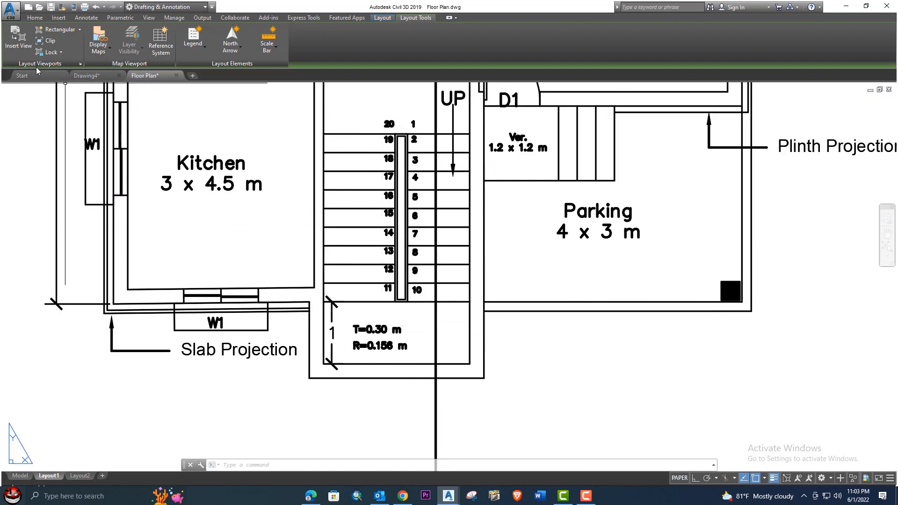
pyautogui.click(82, 76)
# - Offset the horizontal line above the staircase landing upward nine times in succession at 0.3 m to form the treads
pyautogui.moveTo(295, 287); pyautogui.dragTo(329, 329, button='middle')
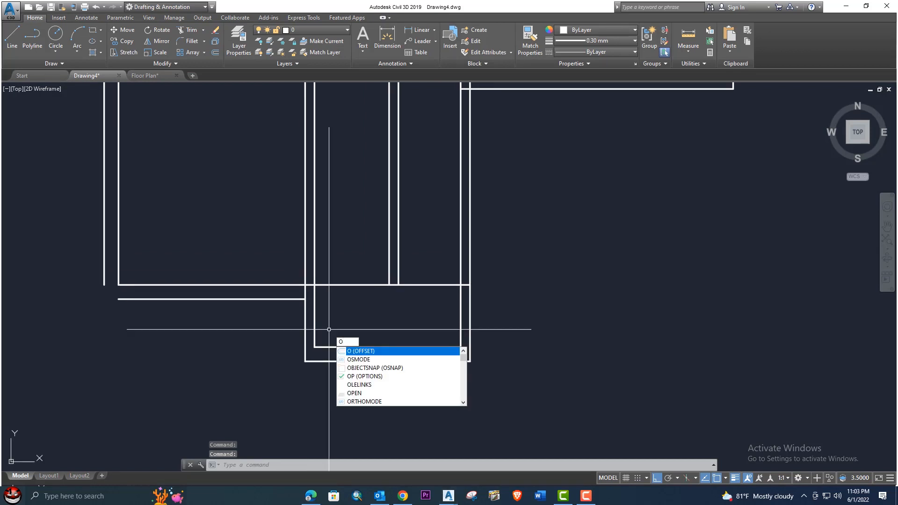
pyautogui.press('Return')
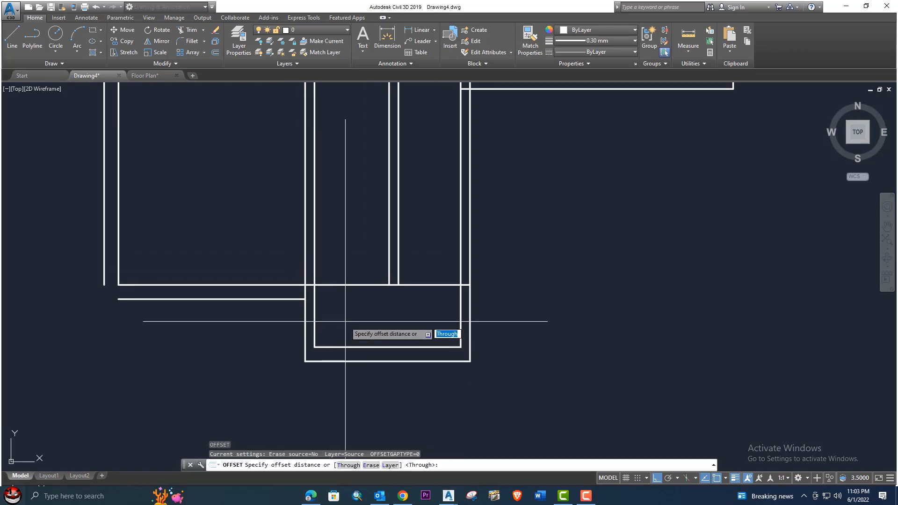
pyautogui.press('Return')
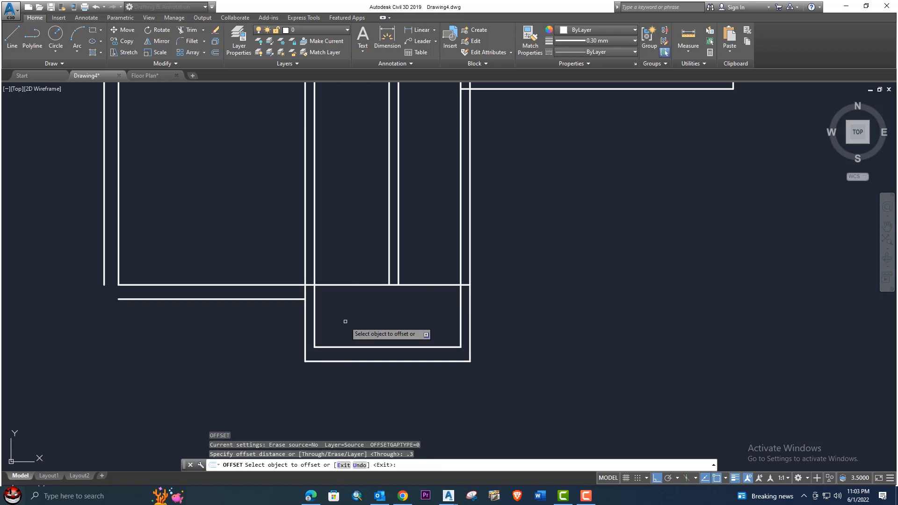
pyautogui.click(416, 283)
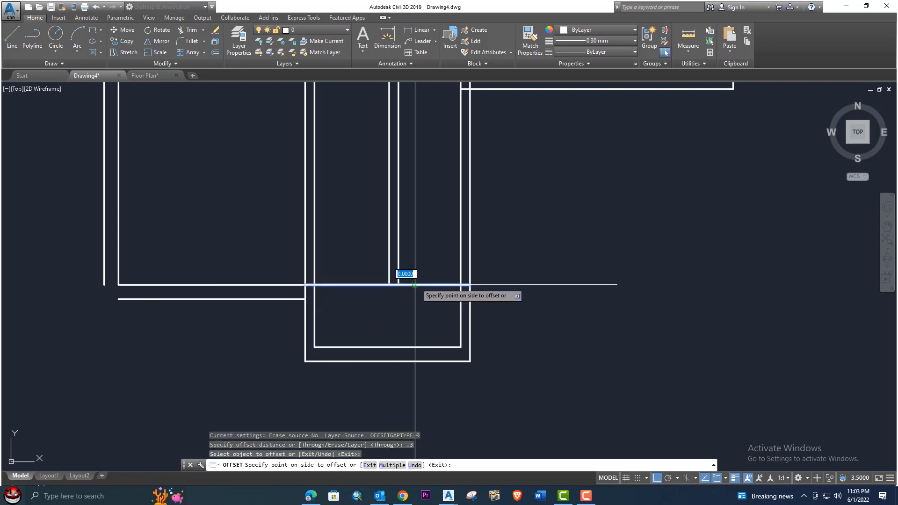
pyautogui.click(417, 259)
pyautogui.click(421, 266)
pyautogui.click(422, 246)
pyautogui.click(424, 247)
pyautogui.click(421, 237)
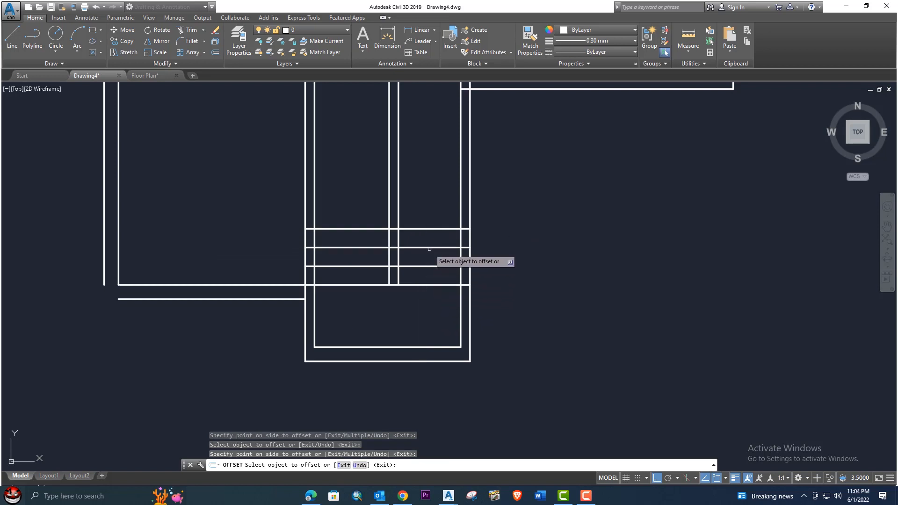
pyautogui.click(430, 229)
pyautogui.click(431, 219)
pyautogui.click(431, 210)
pyautogui.click(432, 201)
pyautogui.click(434, 171)
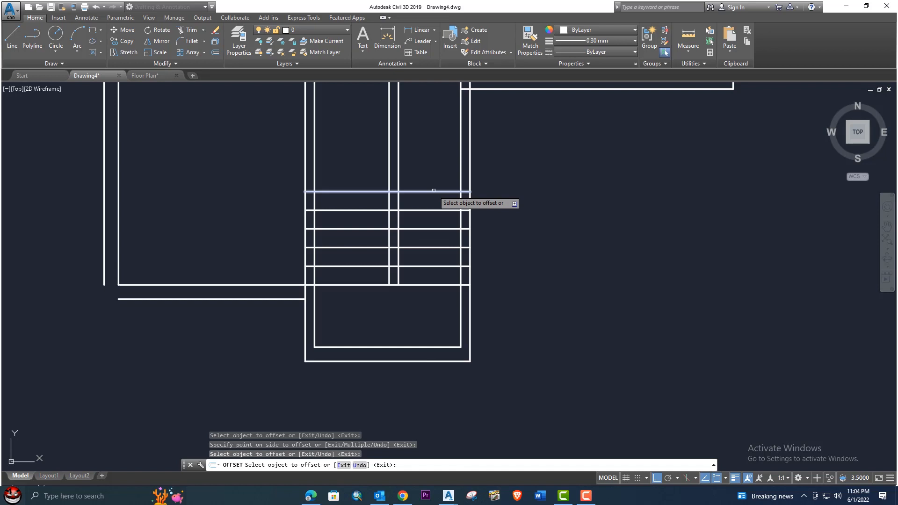
pyautogui.click(434, 191)
pyautogui.click(431, 175)
pyautogui.click(435, 173)
pyautogui.click(435, 160)
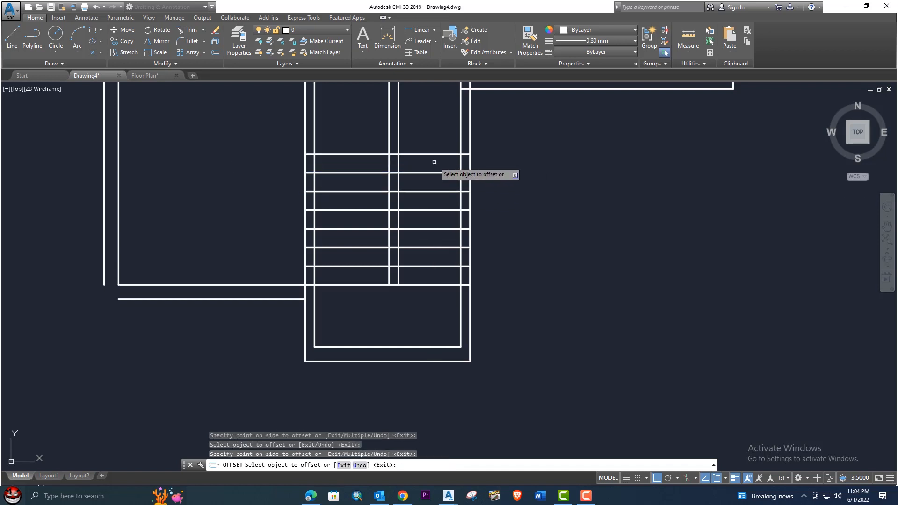
pyautogui.moveTo(435, 163); pyautogui.dragTo(435, 234, button='middle')
pyautogui.click(437, 228)
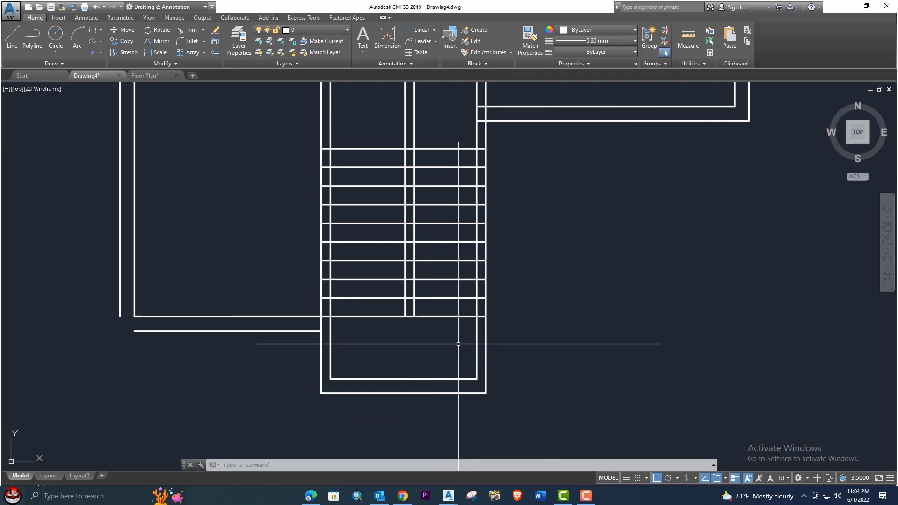
# - Examine the lobby's size and the bath wall above it in the Floor Plan drawing and return to Drawing4
pyautogui.moveTo(453, 263)
pyautogui.mouseDown(button='middle')
pyautogui.moveTo(481, 288)
pyautogui.moveTo(481, 332)
pyautogui.mouseUp(button='middle')
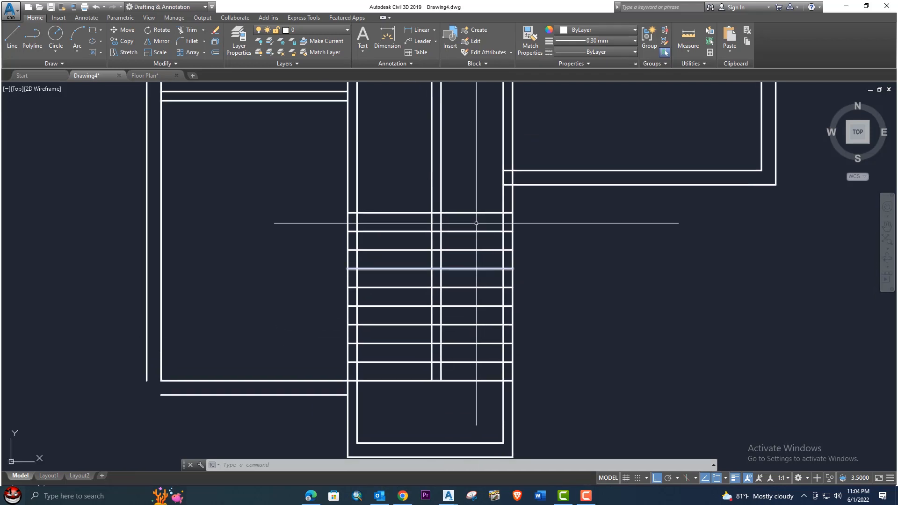
pyautogui.moveTo(475, 225); pyautogui.dragTo(465, 315, button='middle')
pyautogui.moveTo(473, 237); pyautogui.dragTo(467, 284, button='middle')
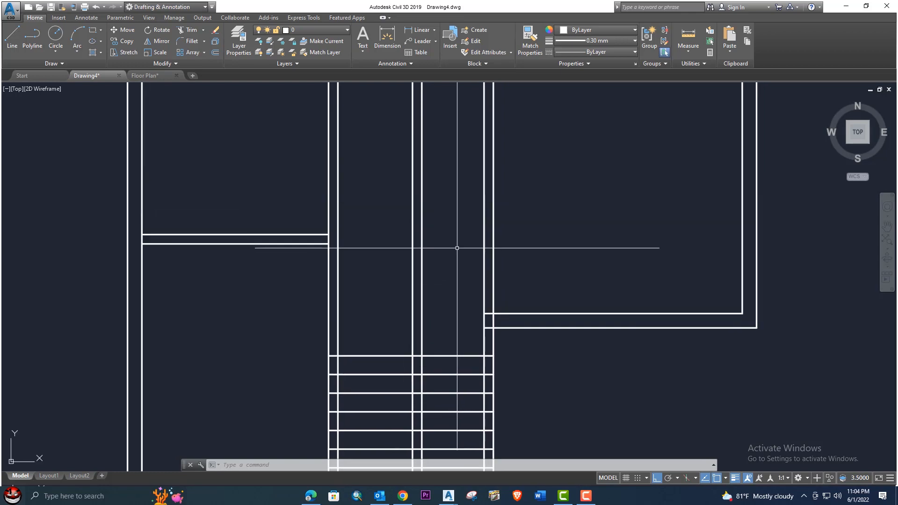
pyautogui.scroll(-2, 461, 241)
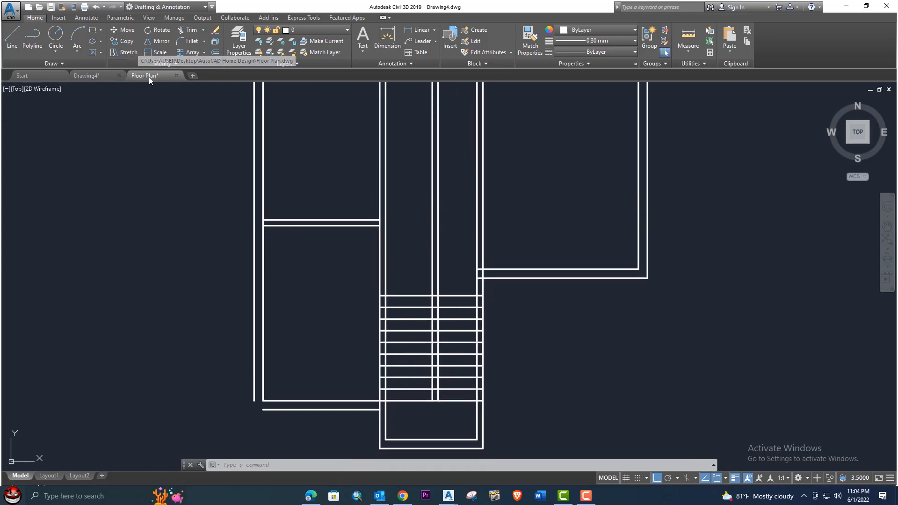
pyautogui.click(149, 77)
pyautogui.moveTo(368, 139); pyautogui.dragTo(337, 285, button='middle')
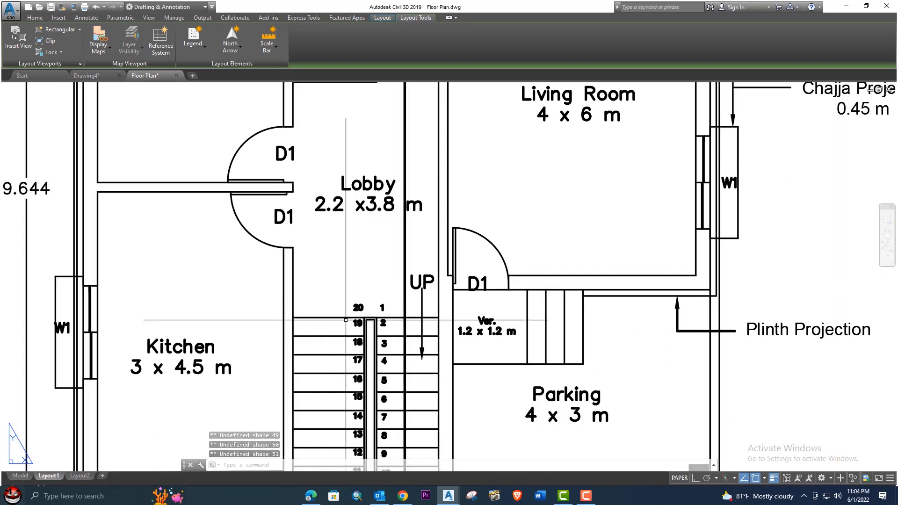
pyautogui.moveTo(361, 219); pyautogui.dragTo(342, 271, button='middle')
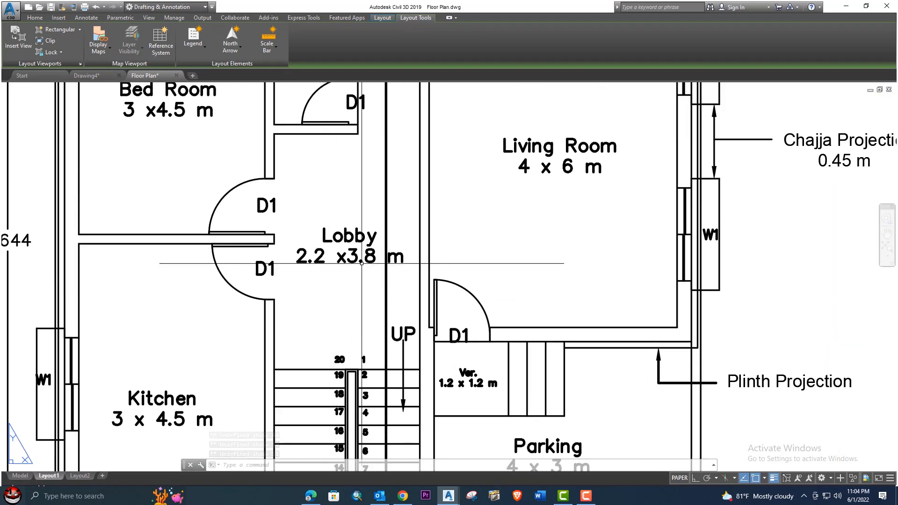
pyautogui.moveTo(360, 166)
pyautogui.mouseDown(button='middle')
pyautogui.moveTo(353, 278)
pyautogui.moveTo(348, 145)
pyautogui.moveTo(348, 246)
pyautogui.mouseUp(button='middle')
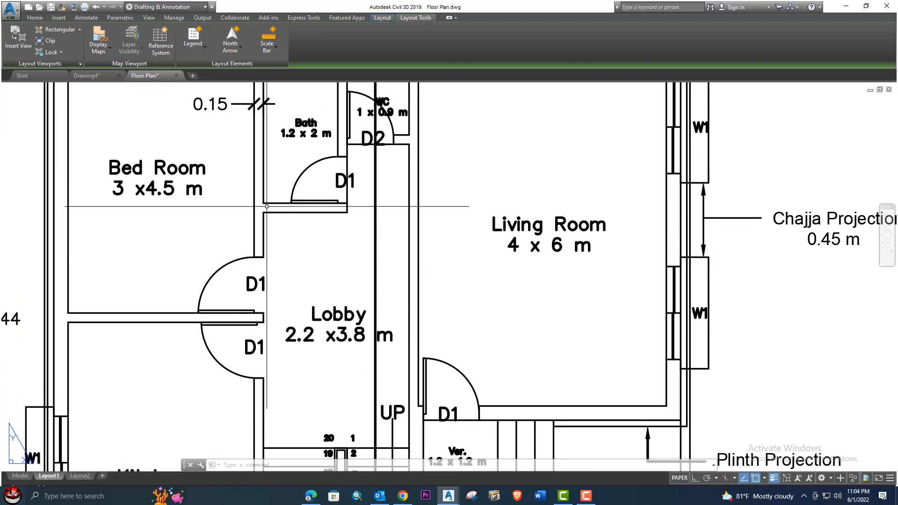
pyautogui.moveTo(365, 312); pyautogui.dragTo(360, 239, button='middle')
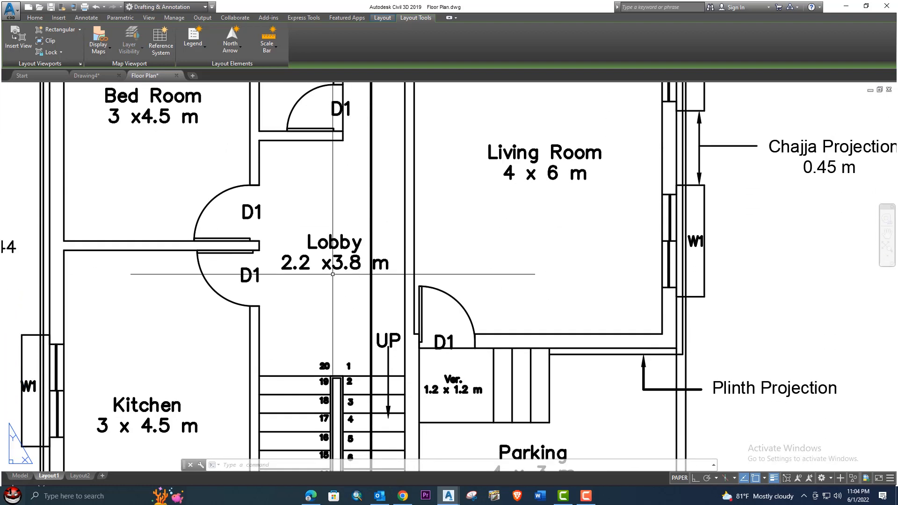
pyautogui.click(104, 79)
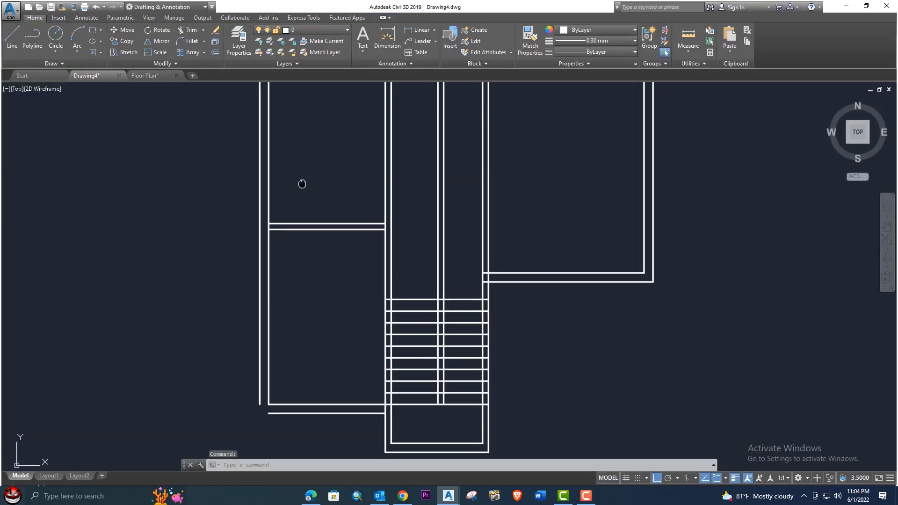
# - Offset the staircase's uppermost tread line 3.8 m upward to mark the far end of the lobby
pyautogui.press('Return')
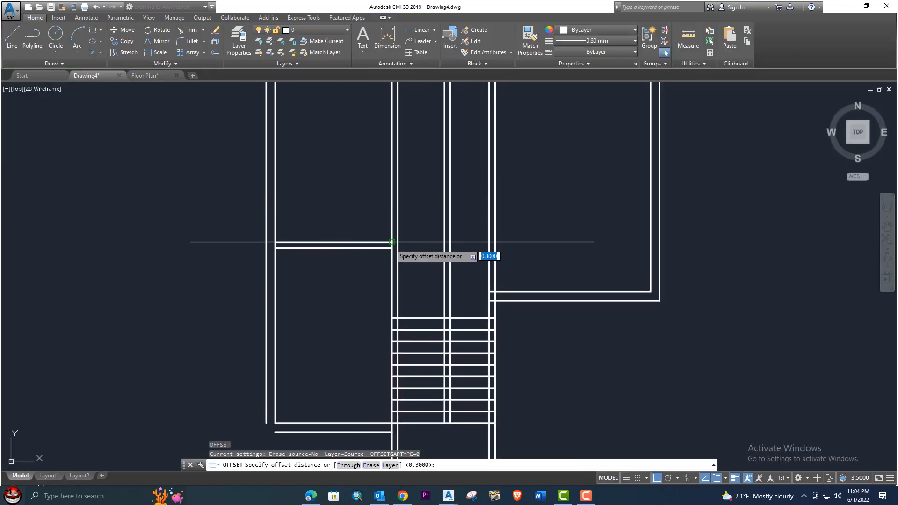
pyautogui.write('3.')
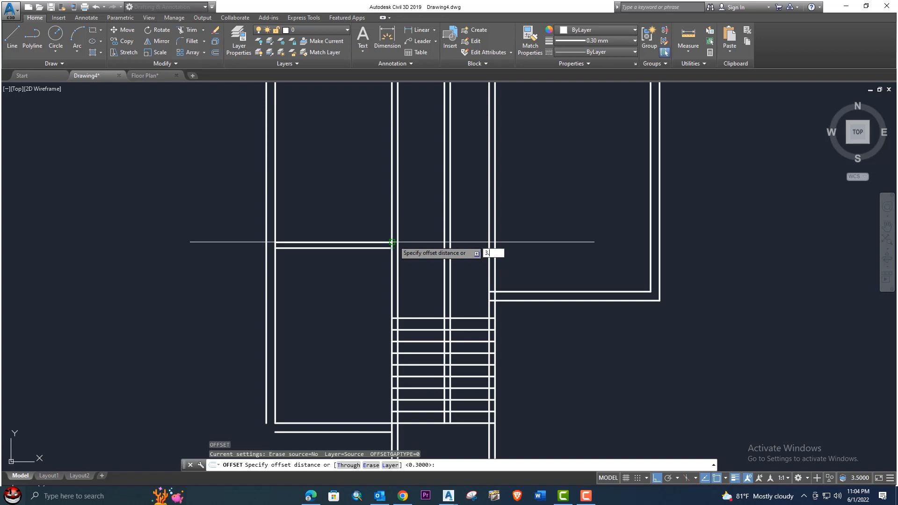
pyautogui.write('8')
pyautogui.press('Return')
pyautogui.click(421, 317)
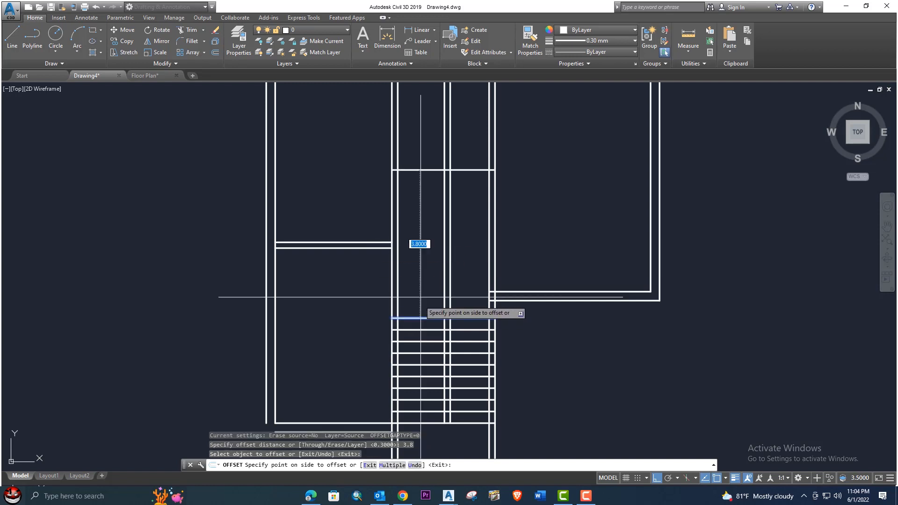
pyautogui.click(424, 234)
# - Offset the lobby's upper end line 0.15 m upward to give the wall its thickness
pyautogui.scroll(-3, 405, 277)
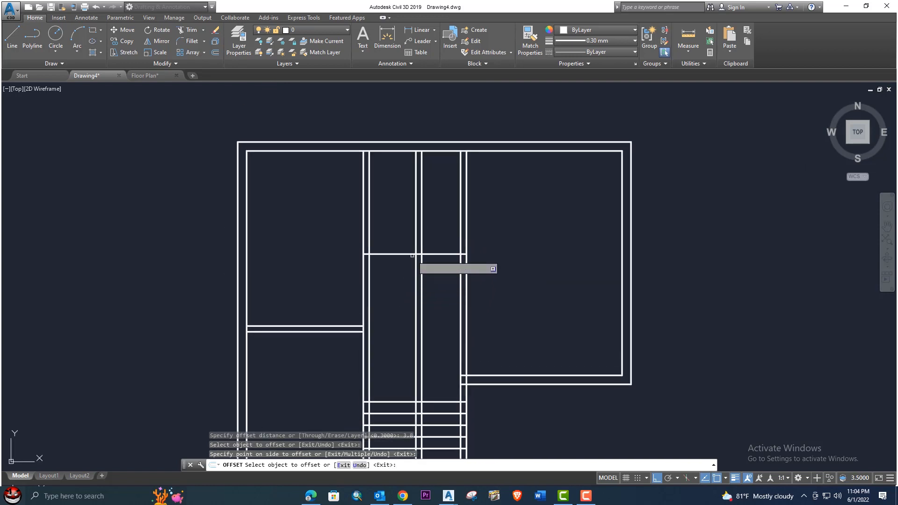
pyautogui.click(413, 255)
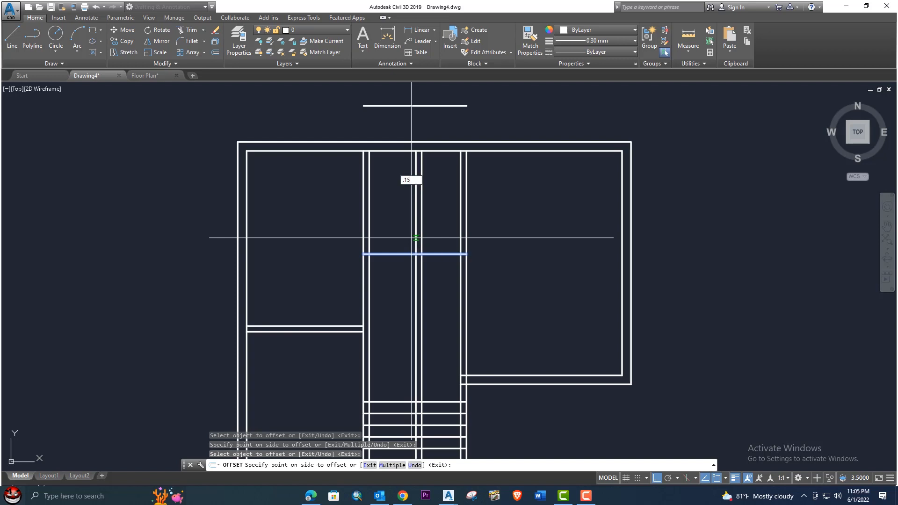
pyautogui.press('Return')
pyautogui.press('Escape')
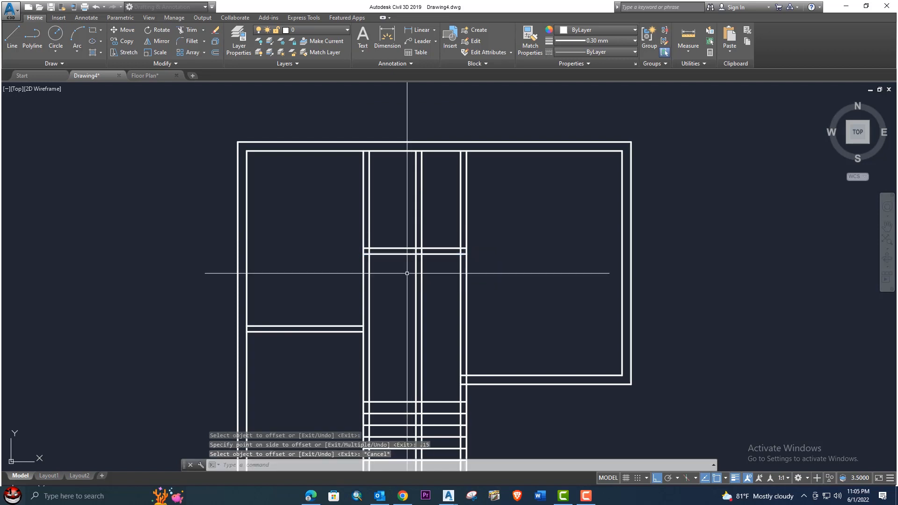
# - Trim away the two central vertical wall lines across the lobby, between its upper wall and the staircase's uppermost tread
pyautogui.moveTo(423, 321); pyautogui.dragTo(439, 284, button='middle')
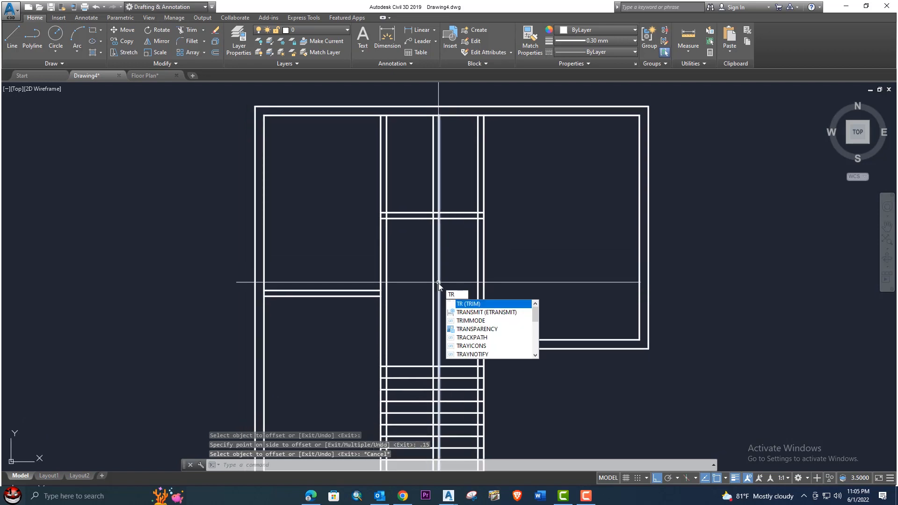
pyautogui.press('Return')
pyautogui.click(455, 309)
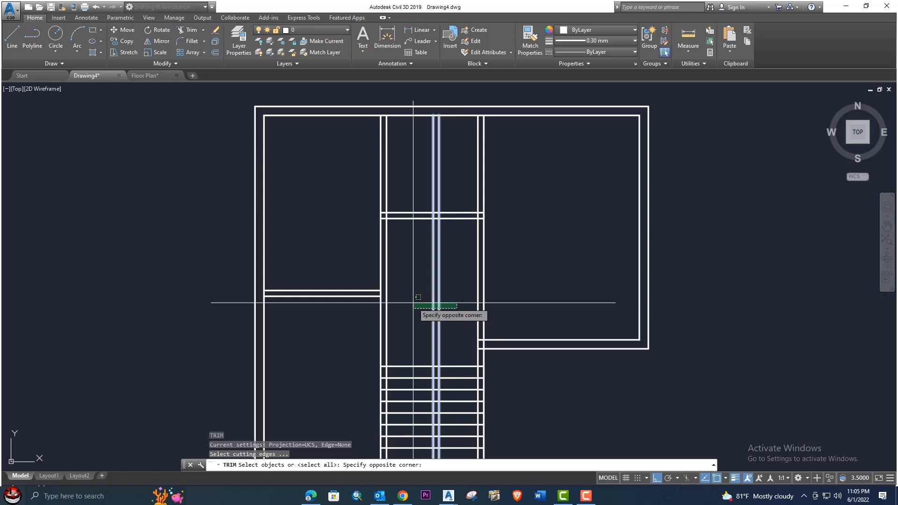
pyautogui.click(442, 307)
pyautogui.press('Return')
pyautogui.click(447, 309)
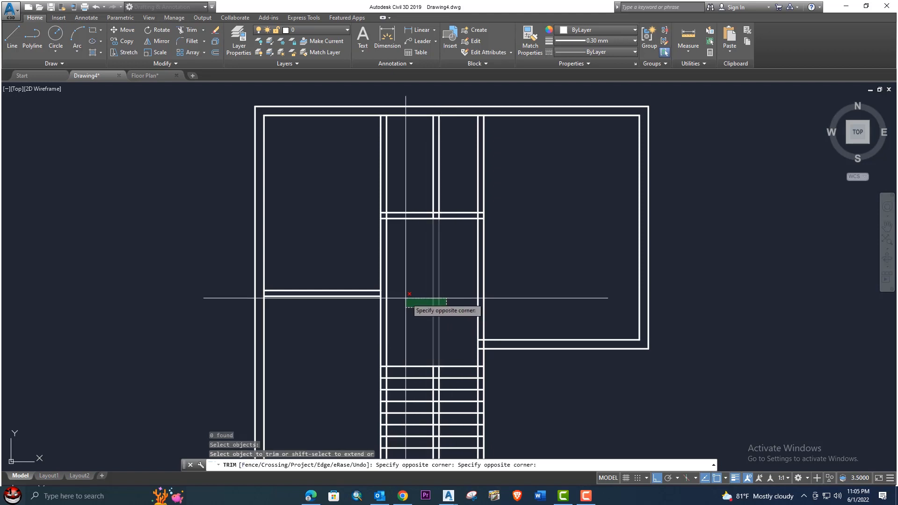
pyautogui.click(408, 299)
pyautogui.moveTo(446, 246)
pyautogui.mouseDown(button='middle')
pyautogui.moveTo(446, 283)
pyautogui.moveTo(431, 259)
pyautogui.moveTo(423, 313)
pyautogui.mouseUp(button='middle')
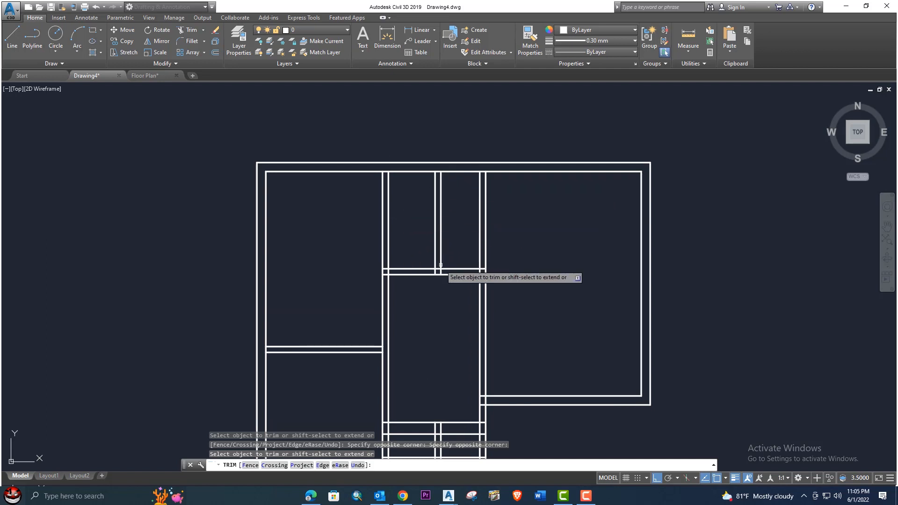
pyautogui.moveTo(432, 294)
pyautogui.mouseDown(button='middle')
pyautogui.moveTo(446, 256)
pyautogui.moveTo(444, 205)
pyautogui.mouseUp(button='middle')
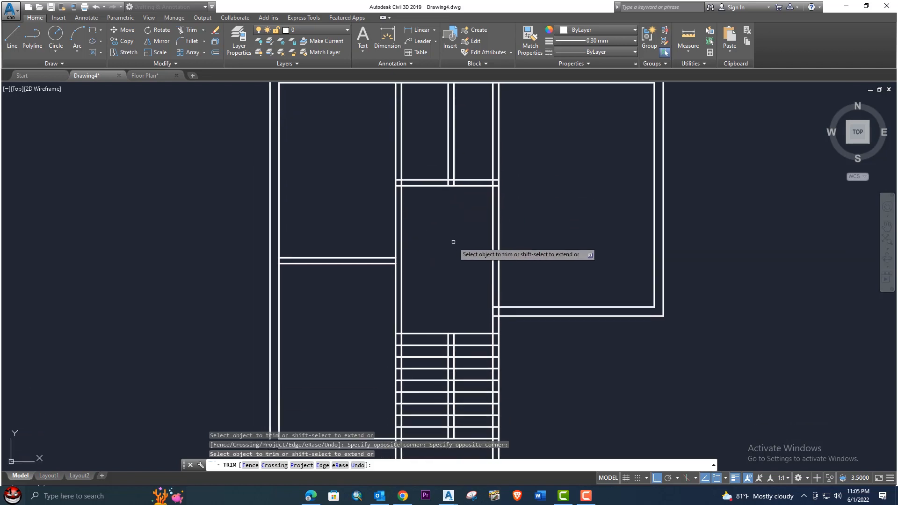
pyautogui.moveTo(470, 309); pyautogui.dragTo(467, 232, button='middle')
pyautogui.moveTo(461, 276)
pyautogui.mouseDown(button='middle')
pyautogui.moveTo(458, 150)
pyautogui.moveTo(379, 209)
pyautogui.moveTo(421, 180)
pyautogui.mouseUp(button='middle')
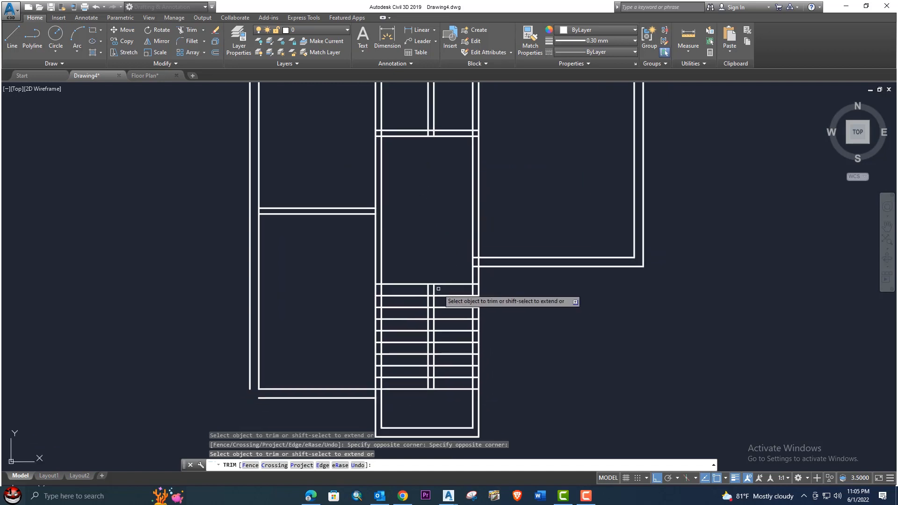
pyautogui.press('Escape')
# - Trim the ends of the staircase tread lines that cross the thickness of the left staircase wall
pyautogui.moveTo(430, 287); pyautogui.dragTo(411, 239, button='middle')
pyautogui.scroll(4, 411, 250)
pyautogui.press('space')
pyautogui.moveTo(369, 351); pyautogui.dragTo(379, 309, button='middle')
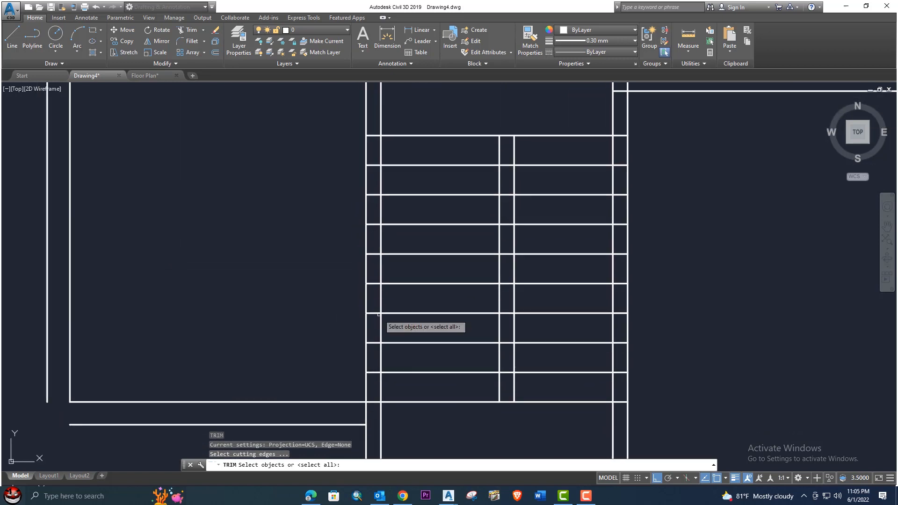
pyautogui.press('space')
pyautogui.click(374, 385)
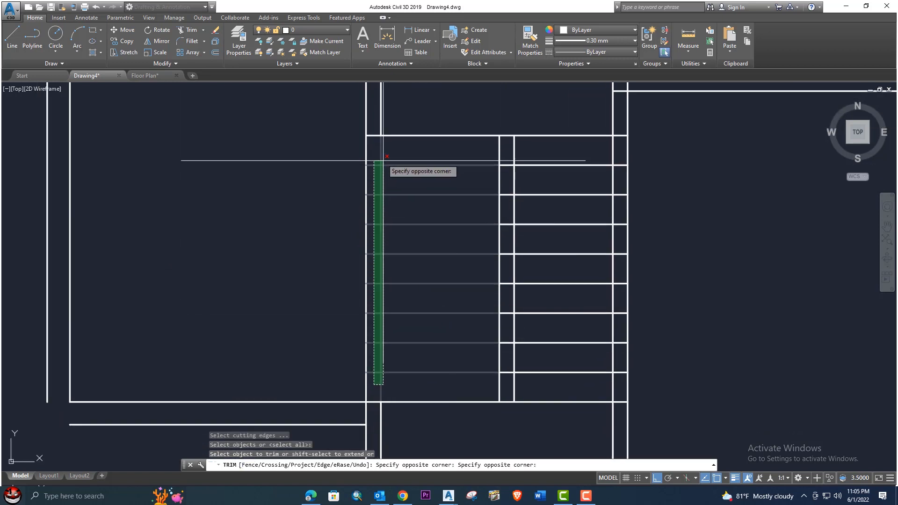
pyautogui.click(378, 131)
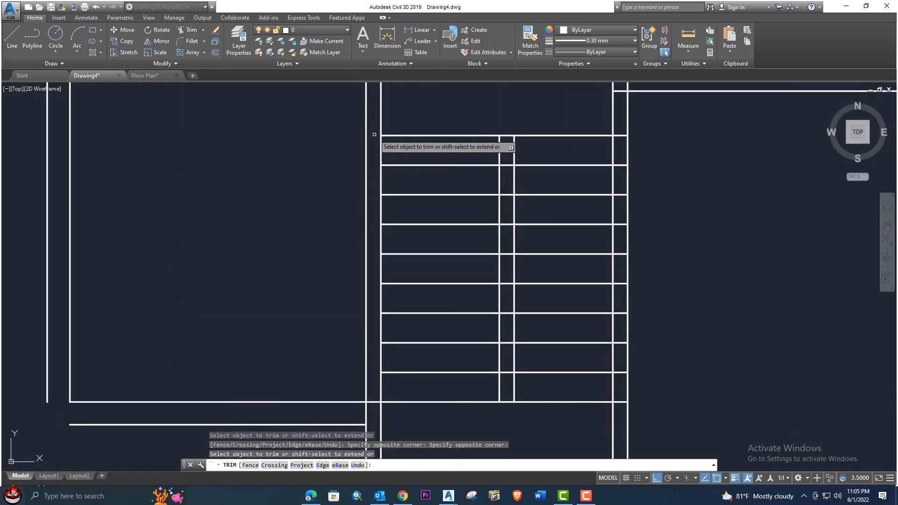
pyautogui.scroll(-2, 377, 211)
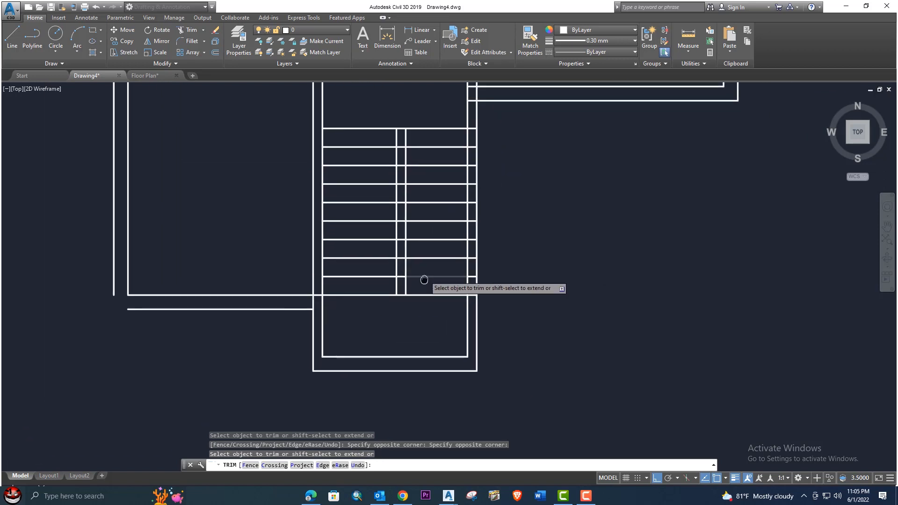
# - Trim the ends of the staircase tread lines that cross the thickness of the right staircase wall
pyautogui.scroll(2, 472, 294)
pyautogui.click(470, 288)
pyautogui.moveTo(467, 197); pyautogui.dragTo(445, 309, button='middle')
pyautogui.click(448, 150)
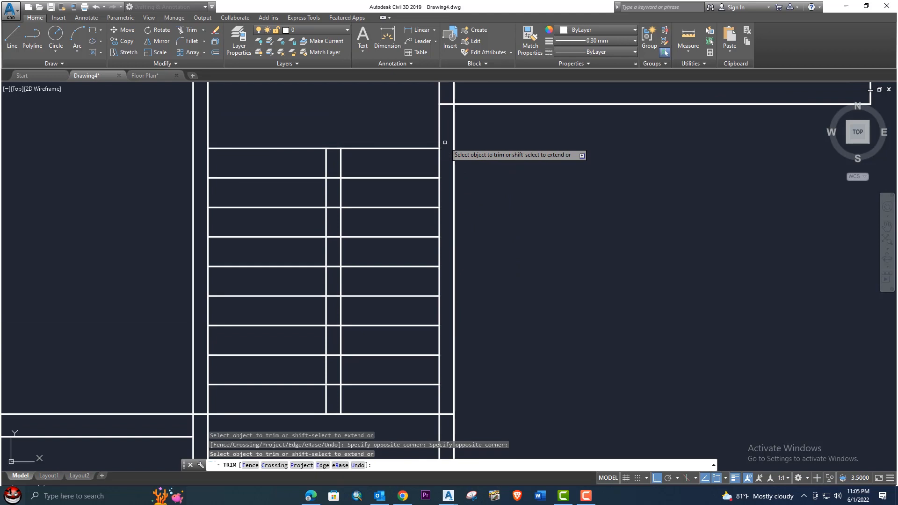
pyautogui.moveTo(509, 193)
pyautogui.mouseDown(button='middle')
pyautogui.moveTo(549, 165)
pyautogui.moveTo(560, 216)
pyautogui.moveTo(583, 192)
pyautogui.moveTo(529, 247)
pyautogui.mouseUp(button='middle')
pyautogui.scroll(-2, 550, 164)
pyautogui.press('Escape')
# - Delete the two vertical lines running through the middle of the staircase treads
pyautogui.moveTo(476, 214)
pyautogui.mouseDown(button='middle')
pyautogui.moveTo(495, 223)
pyautogui.moveTo(447, 216)
pyautogui.mouseUp(button='middle')
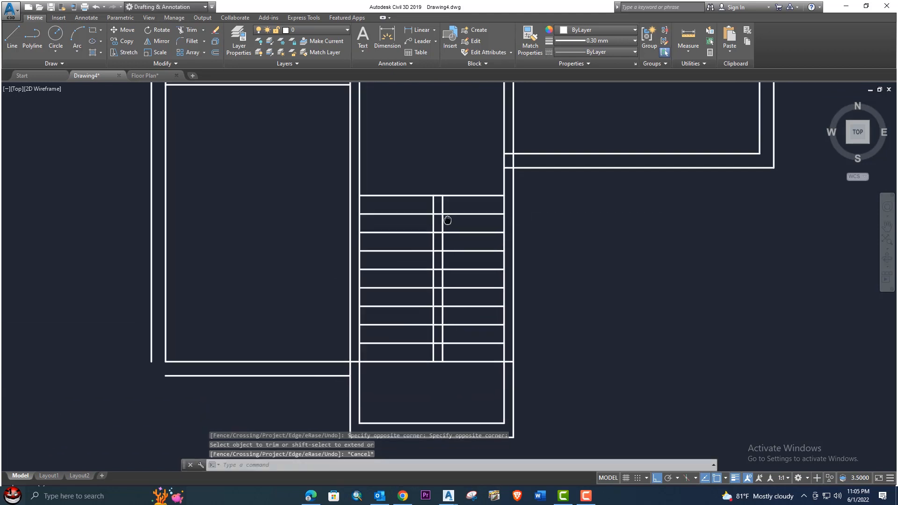
pyautogui.scroll(2, 443, 209)
pyautogui.click(456, 205)
pyautogui.click(412, 200)
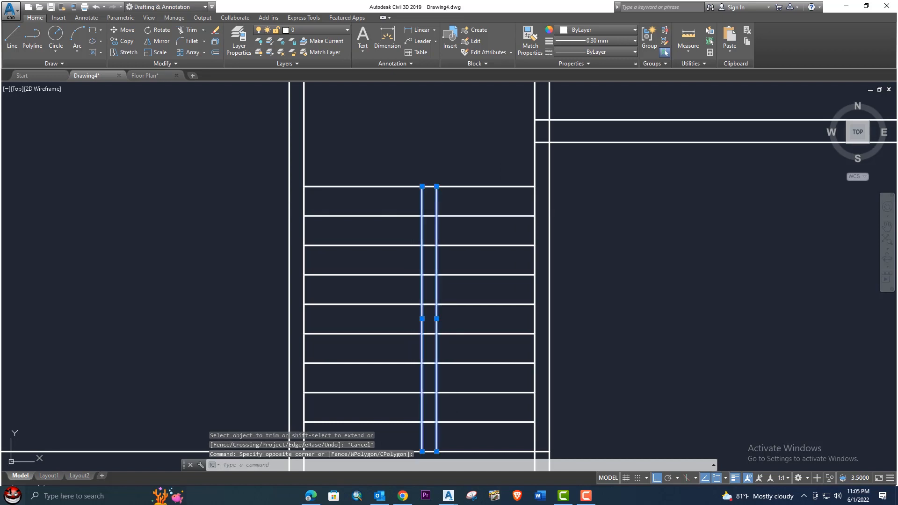
pyautogui.press('Delete')
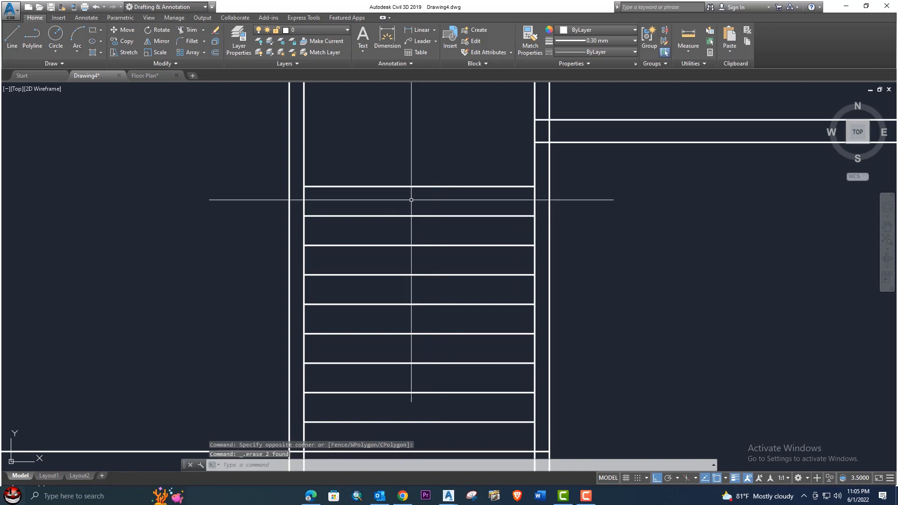
pyautogui.press('Escape')
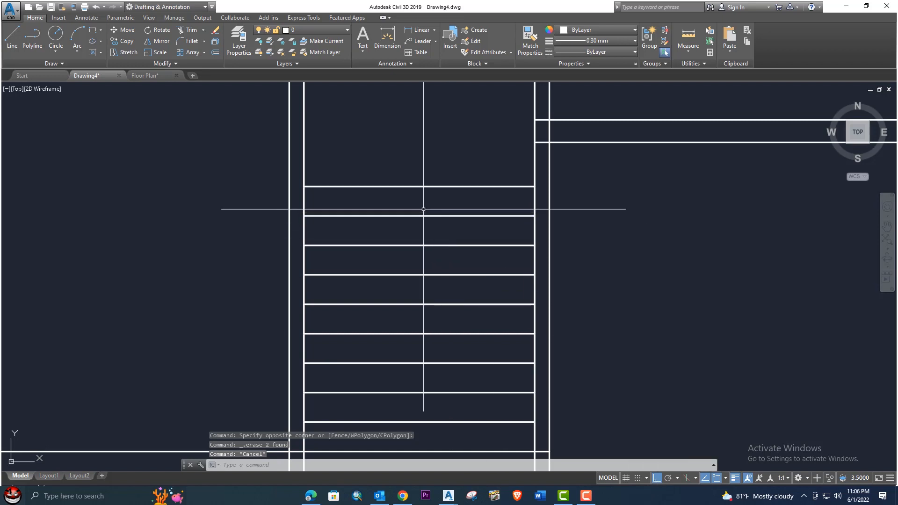
pyautogui.write('l')
pyautogui.press('Return')
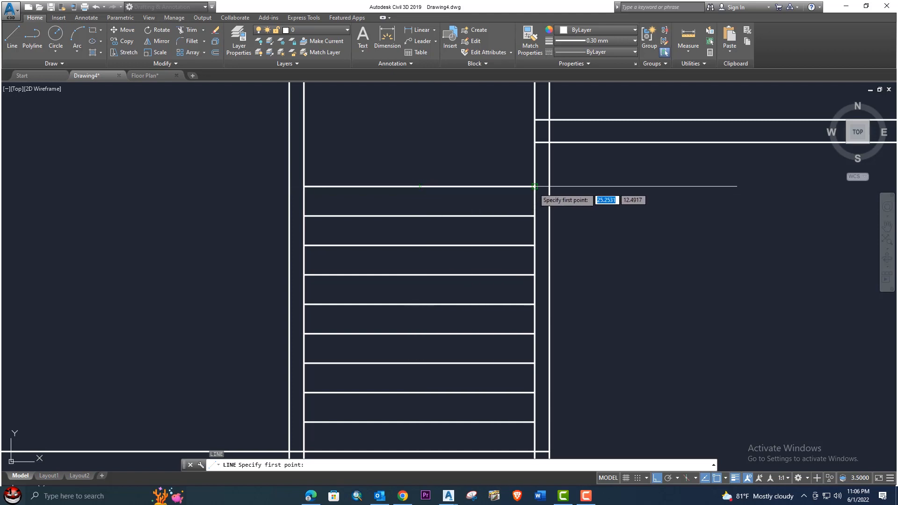
pyautogui.press('Escape')
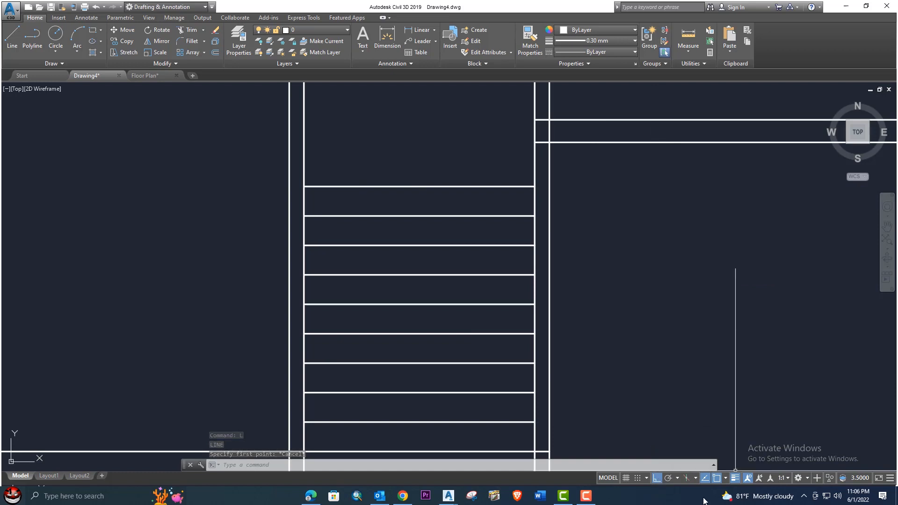
# - Check the enabled object snap modes in the Drafting Settings and accept them
pyautogui.click(726, 479)
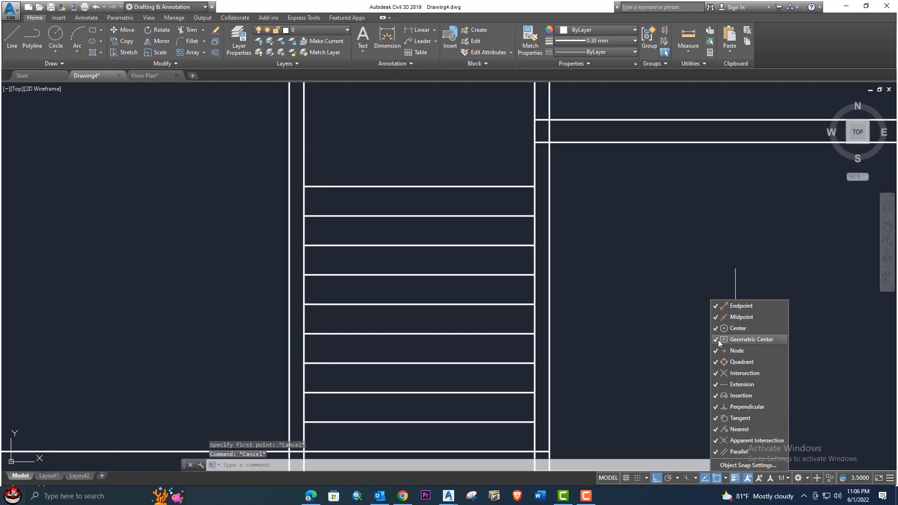
pyautogui.write('os')
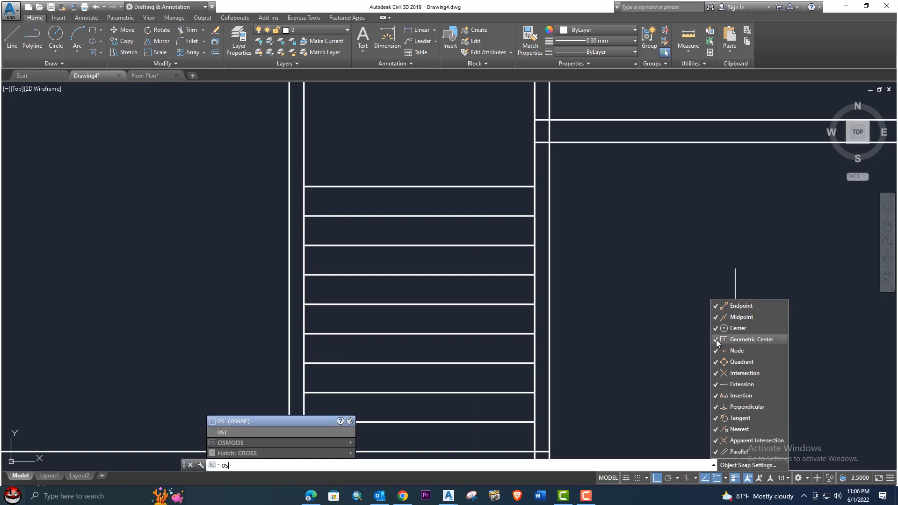
pyautogui.click(233, 423)
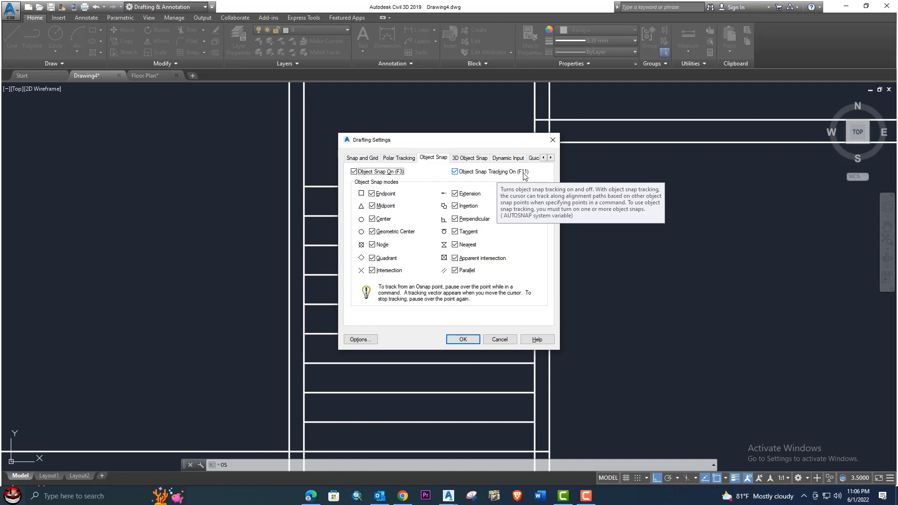
pyautogui.click(462, 339)
# - Draw a vertical line from the midpoint of the uppermost tread down to the staircase landing line
pyautogui.moveTo(488, 297); pyautogui.dragTo(496, 273, button='middle')
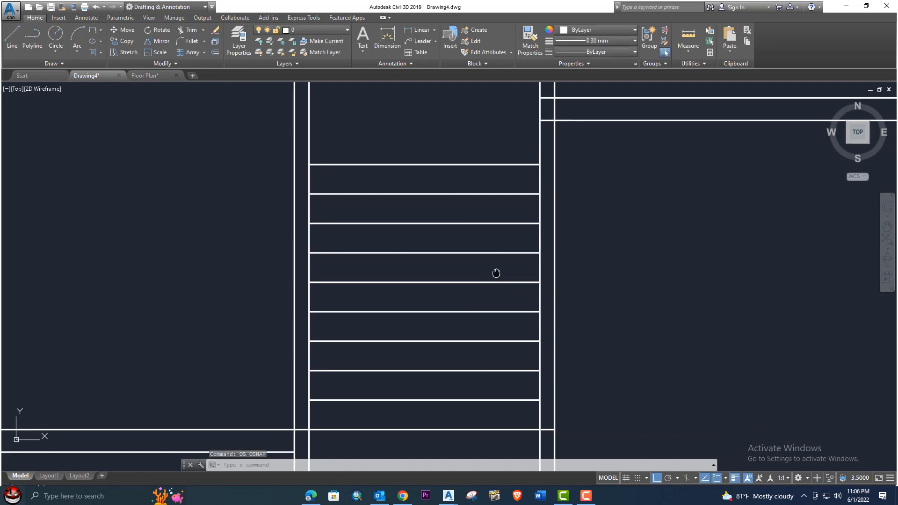
pyautogui.press('Return')
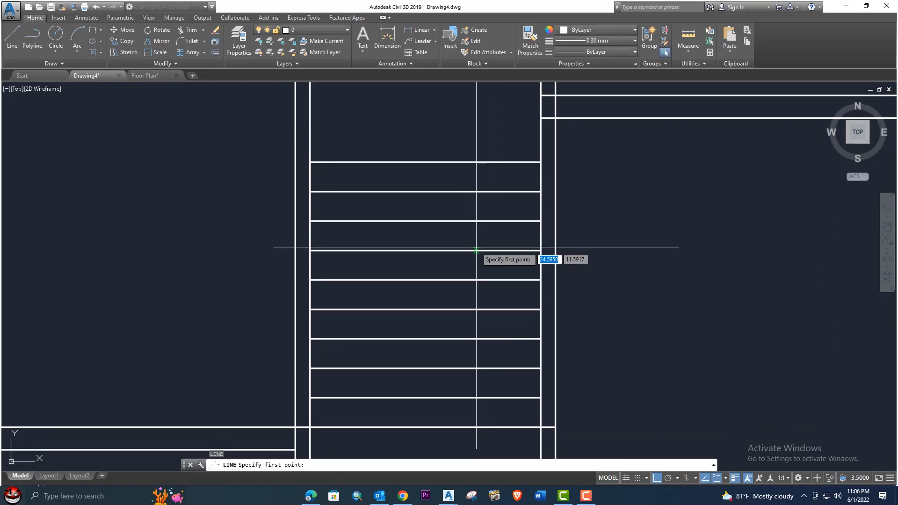
pyautogui.click(425, 162)
pyautogui.moveTo(425, 341); pyautogui.dragTo(420, 277, button='middle')
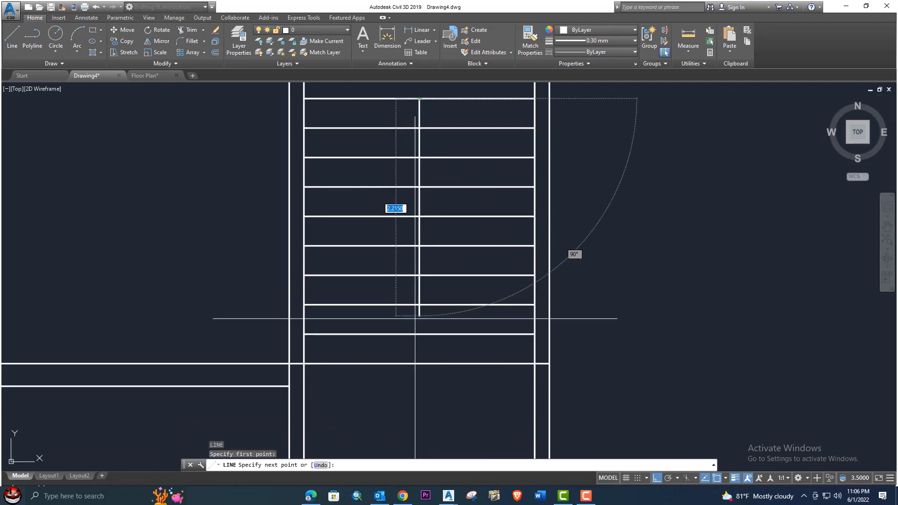
pyautogui.click(419, 363)
pyautogui.press('Return')
# - Examine the gap between the two stair flights in the Floor Plan drawing and return to Drawing4
pyautogui.moveTo(446, 245); pyautogui.dragTo(431, 334, button='middle')
pyautogui.write('O')
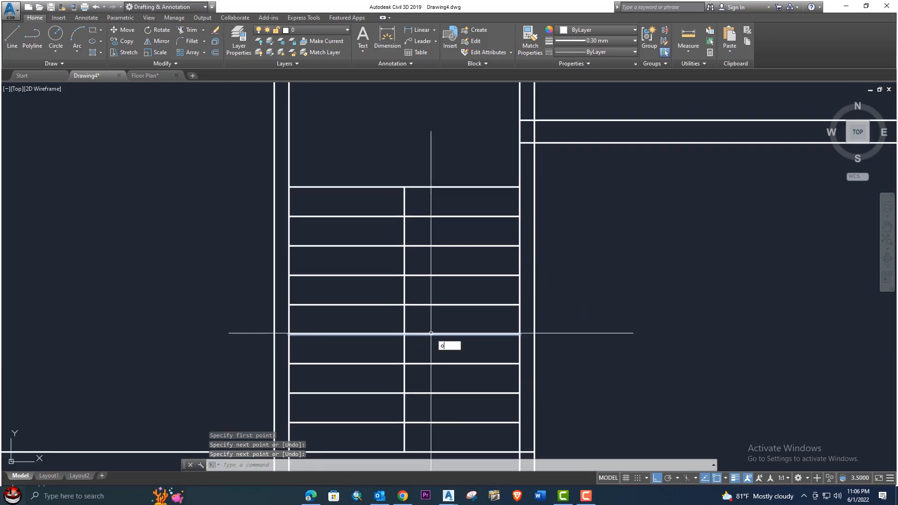
pyautogui.press('Escape')
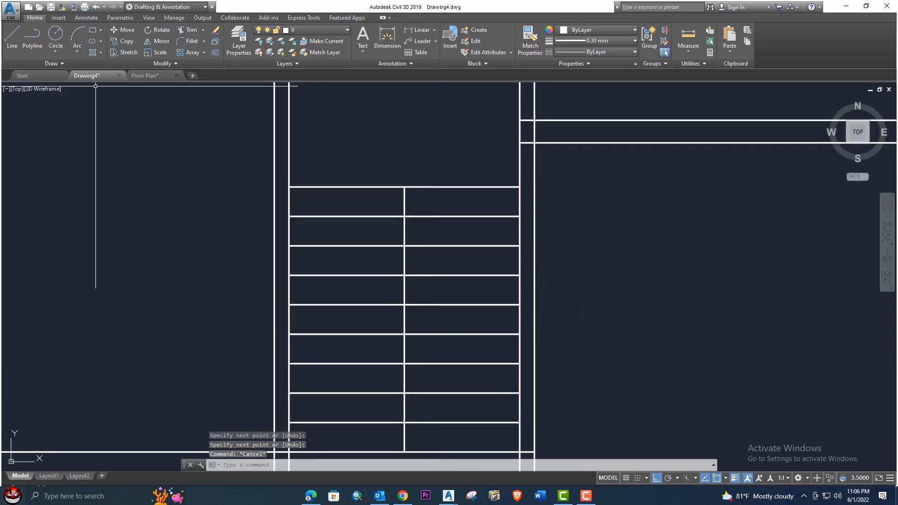
pyautogui.click(144, 74)
pyautogui.moveTo(353, 334); pyautogui.dragTo(353, 245, button='middle')
pyautogui.scroll(8, 357, 244)
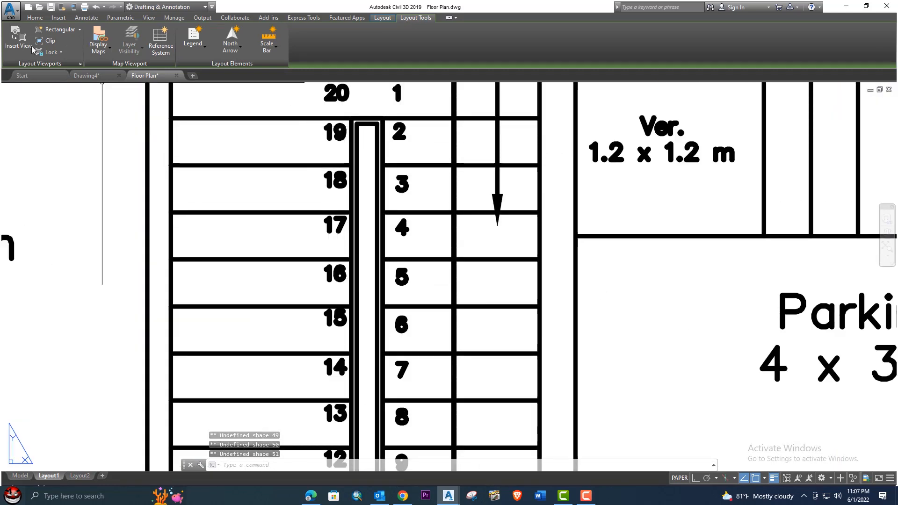
pyautogui.click(84, 76)
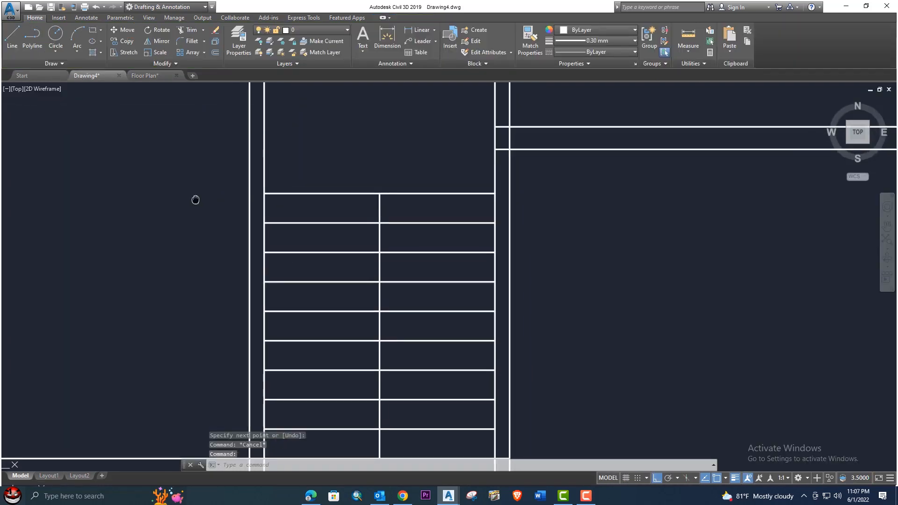
# - Offset the staircase's vertical centre line 0.10 m to both sides
pyautogui.write('o')
pyautogui.press('Return')
pyautogui.write('.1')
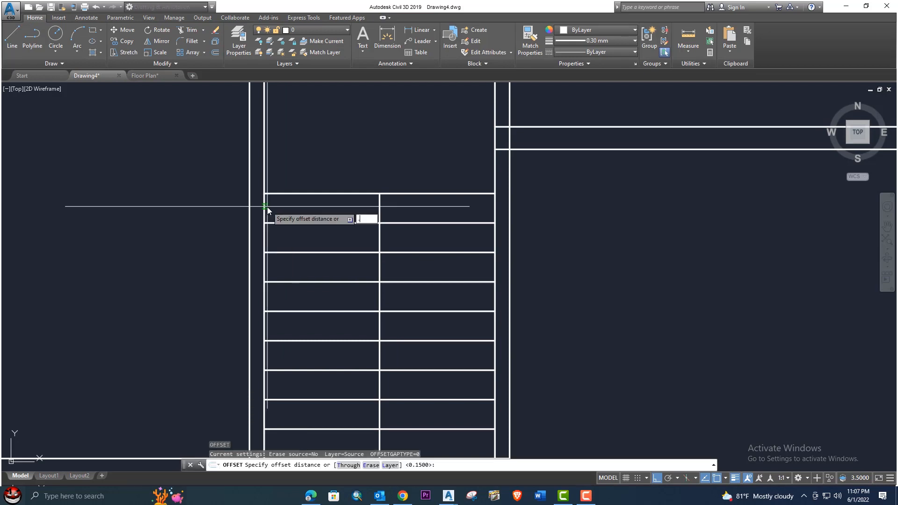
pyautogui.write('0')
pyautogui.press('Return')
pyautogui.click(380, 217)
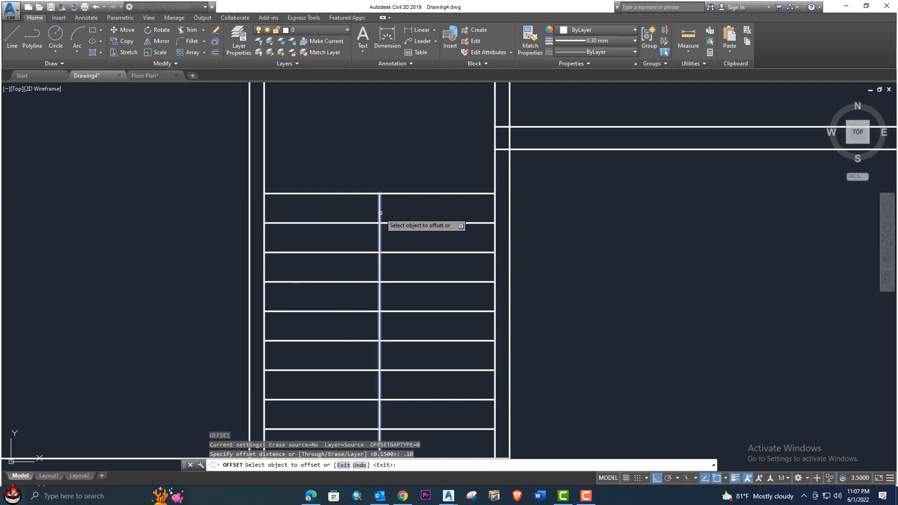
pyautogui.click(410, 213)
pyautogui.click(379, 207)
pyautogui.click(367, 207)
pyautogui.moveTo(366, 230); pyautogui.dragTo(361, 172, button='middle')
pyautogui.press('Escape')
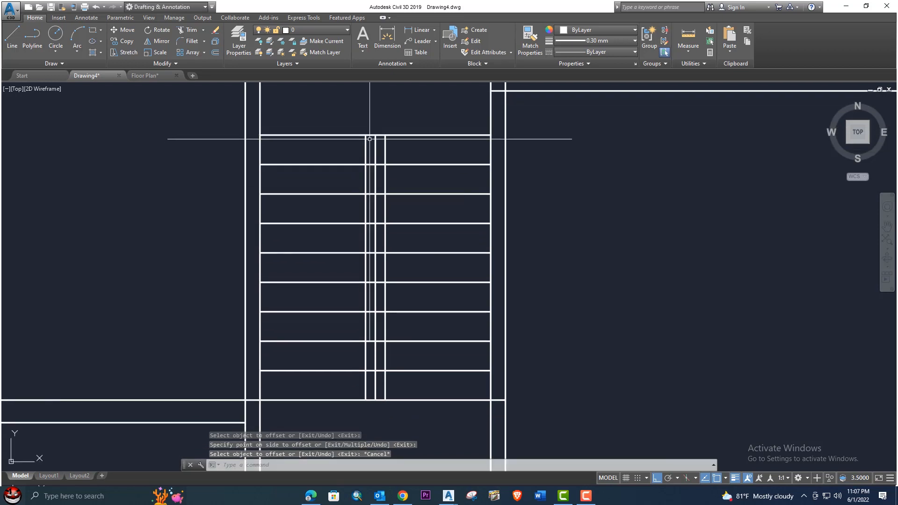
# - Draw a rectangle from the upper end of the left offset line to the lower end of the right offset line
pyautogui.click(92, 33)
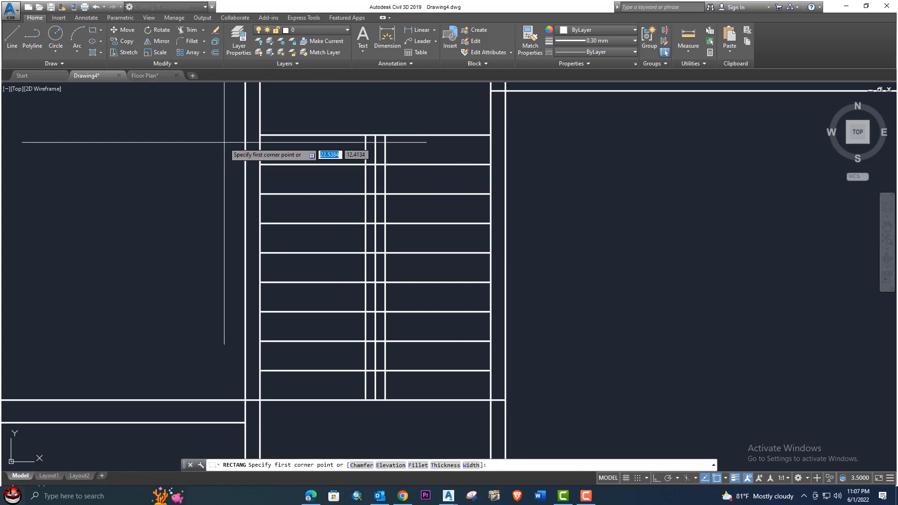
pyautogui.click(366, 135)
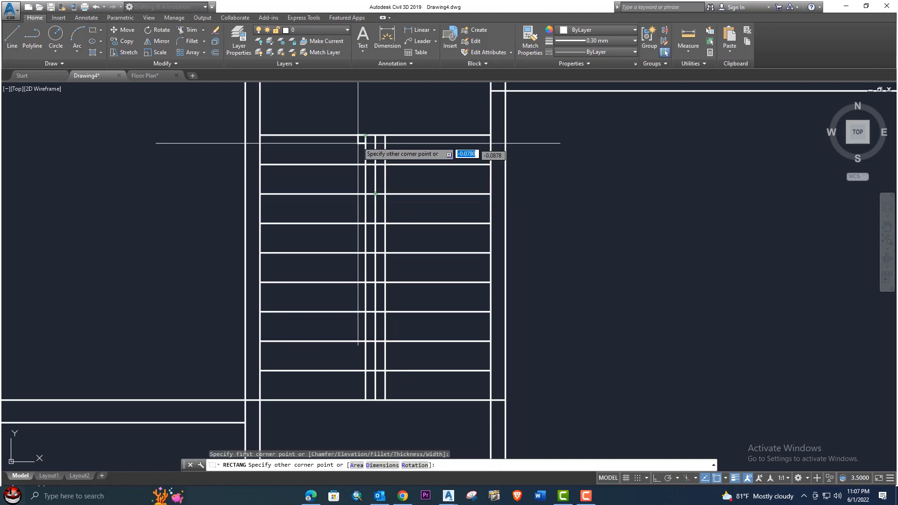
pyautogui.click(385, 400)
pyautogui.press('Return')
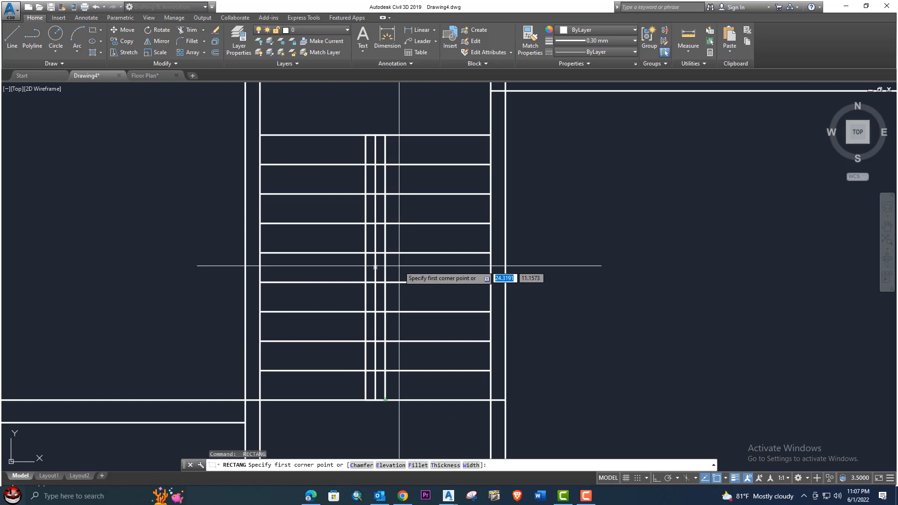
pyautogui.press('Escape')
# - Delete the staircase's vertical centre line between the two offset lines
pyautogui.moveTo(379, 226)
pyautogui.mouseDown(button='middle')
pyautogui.moveTo(487, 210)
pyautogui.moveTo(427, 229)
pyautogui.mouseUp(button='middle')
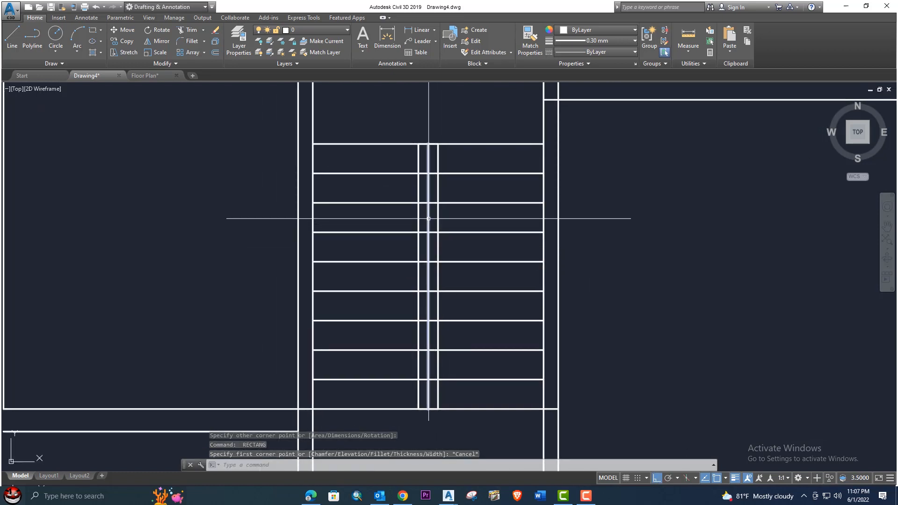
pyautogui.click(428, 218)
pyautogui.press('Delete')
pyautogui.moveTo(428, 261); pyautogui.dragTo(437, 200, button='middle')
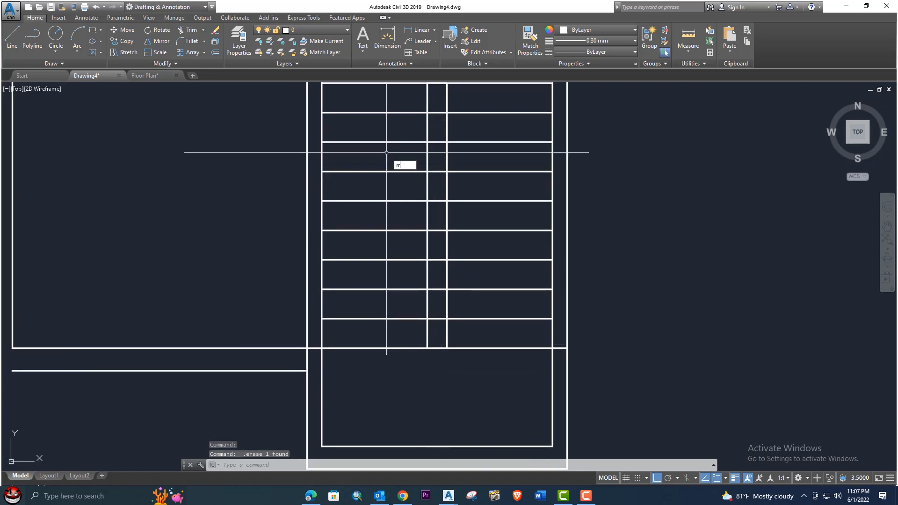
# - Trim the tread lines between the two long sides of the narrow rectangle separating the stair flights
pyautogui.press('Escape')
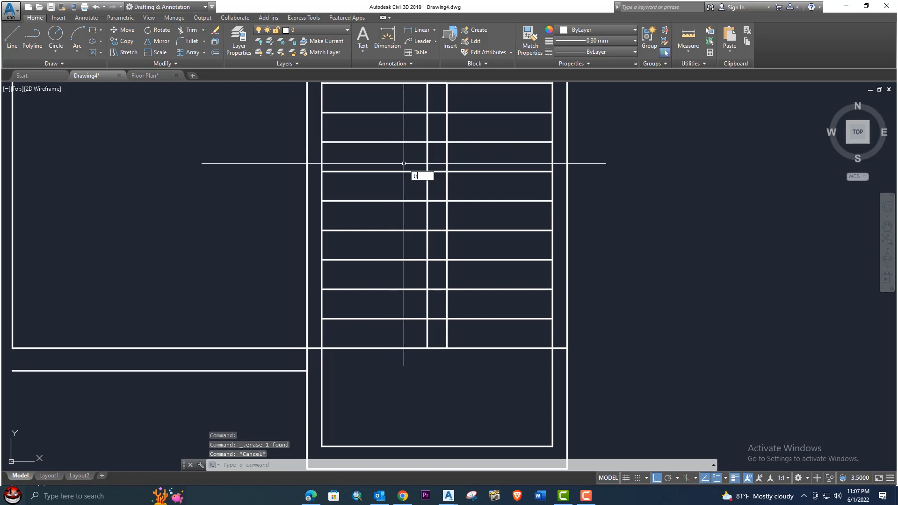
pyautogui.press('Return')
pyautogui.press('Return')
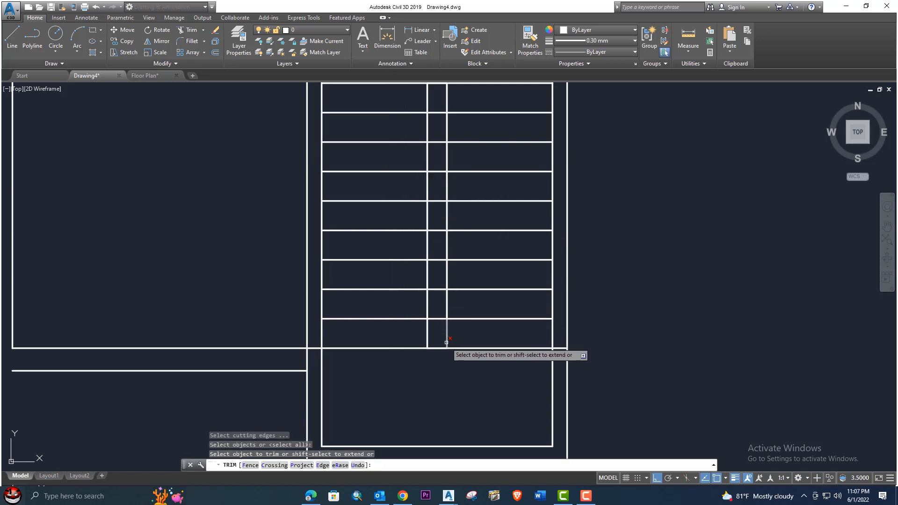
pyautogui.moveTo(429, 333); pyautogui.dragTo(419, 369, button='middle')
pyautogui.click(420, 368)
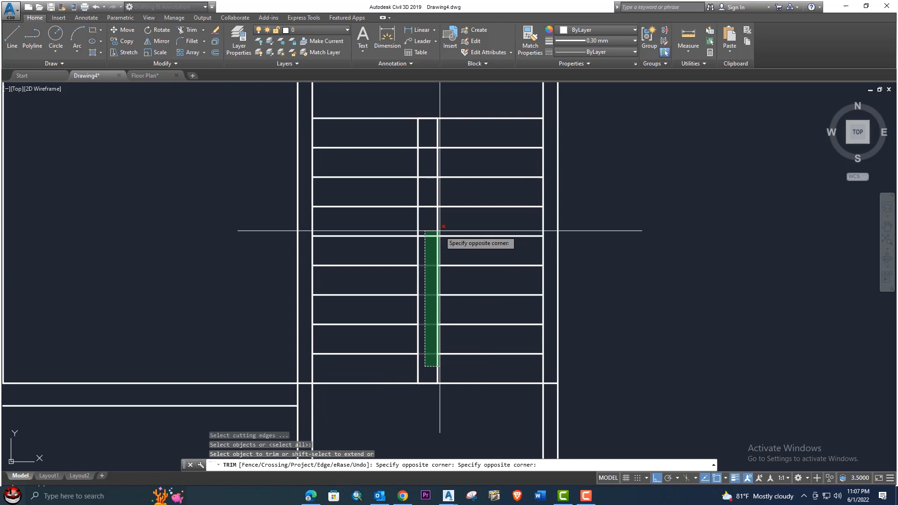
pyautogui.click(429, 142)
pyautogui.press('Escape')
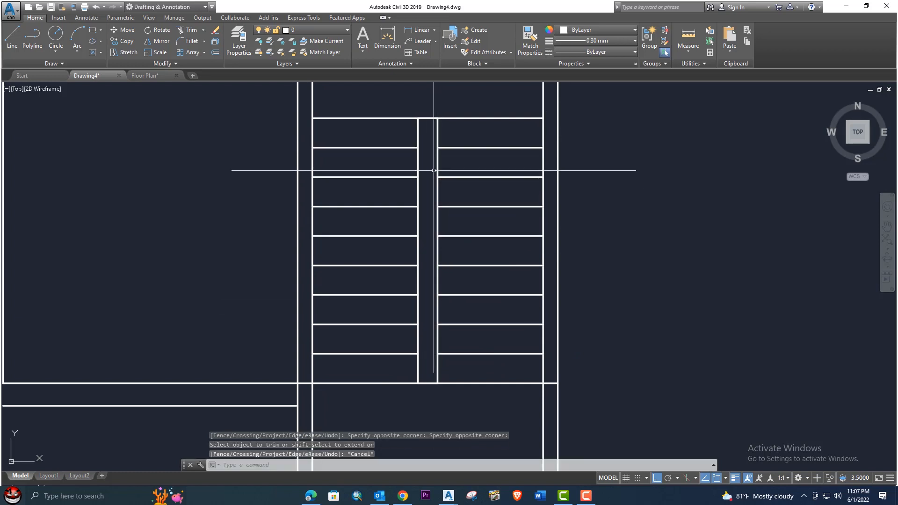
pyautogui.moveTo(416, 171); pyautogui.dragTo(378, 198, button='middle')
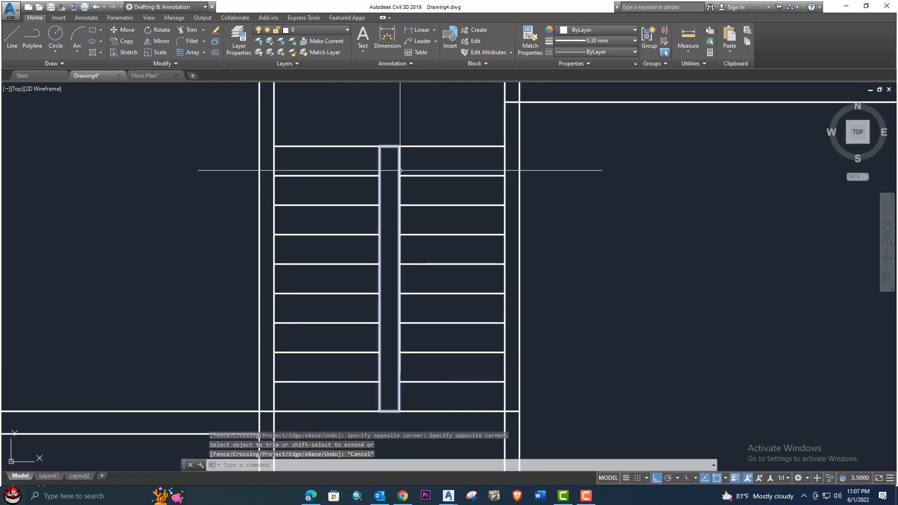
# - After checking the stair gap in the Floor Plan drawing, offset the narrow rectangle between the flights 0.03 m inward in Drawing4
pyautogui.click(141, 75)
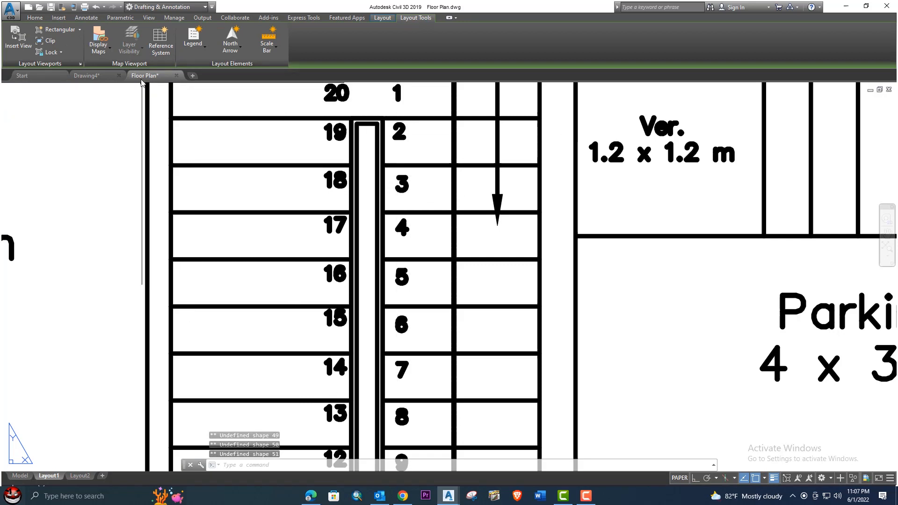
pyautogui.moveTo(147, 79)
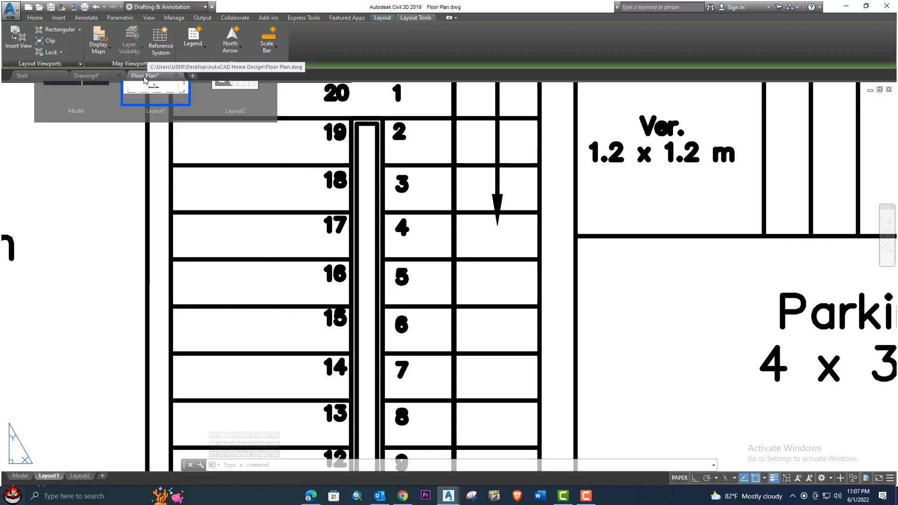
pyautogui.click(92, 77)
pyautogui.scroll(-2, 301, 224)
pyautogui.moveTo(301, 223); pyautogui.dragTo(305, 182, button='middle')
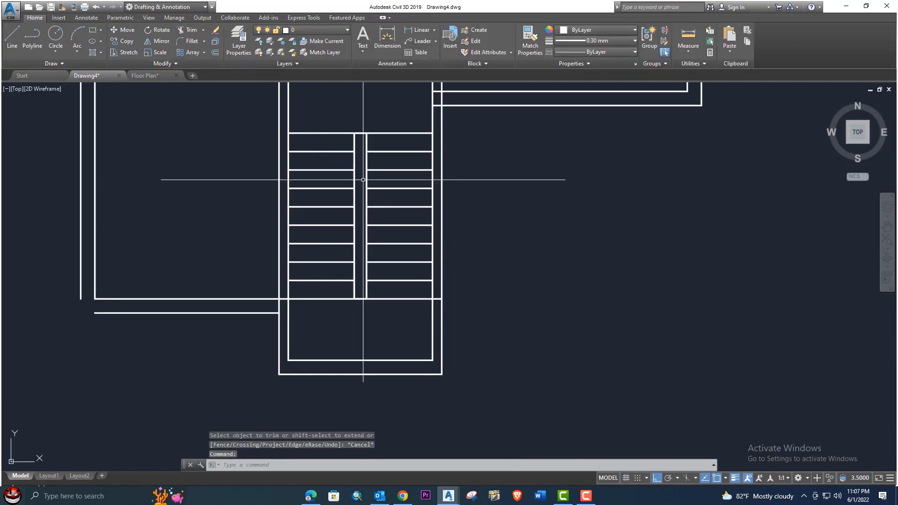
pyautogui.press('Return')
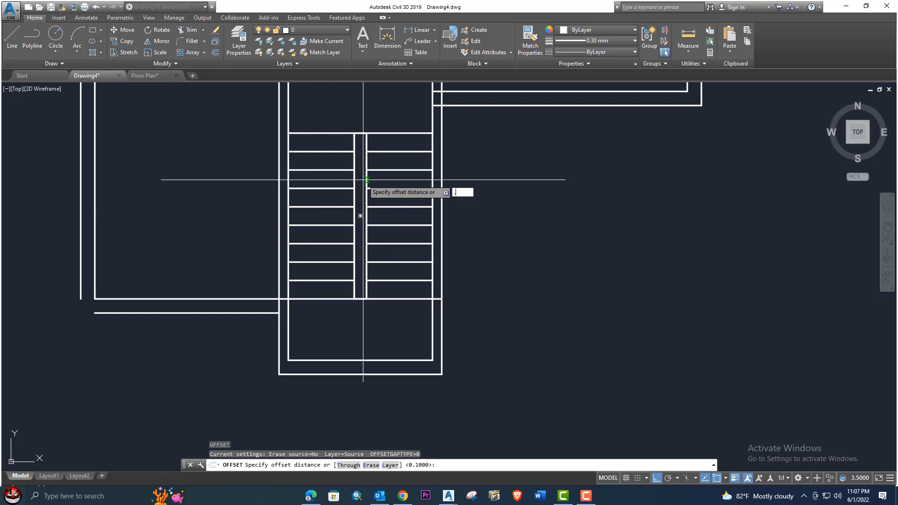
pyautogui.press('Return')
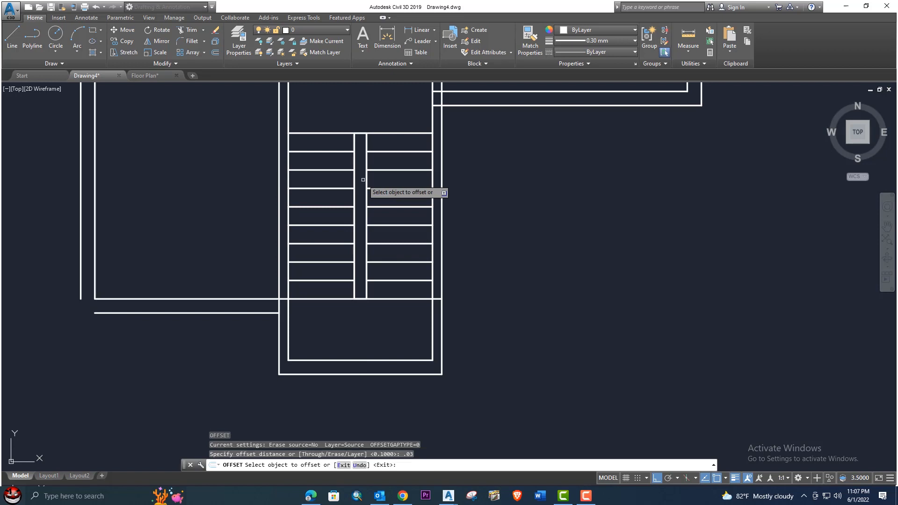
pyautogui.click(367, 185)
pyautogui.click(360, 183)
pyautogui.moveTo(361, 175)
pyautogui.mouseDown(button='middle')
pyautogui.moveTo(365, 200)
pyautogui.moveTo(370, 178)
pyautogui.mouseUp(button='middle')
pyautogui.scroll(4, 365, 200)
pyautogui.press('Escape')
pyautogui.scroll(-4, 365, 200)
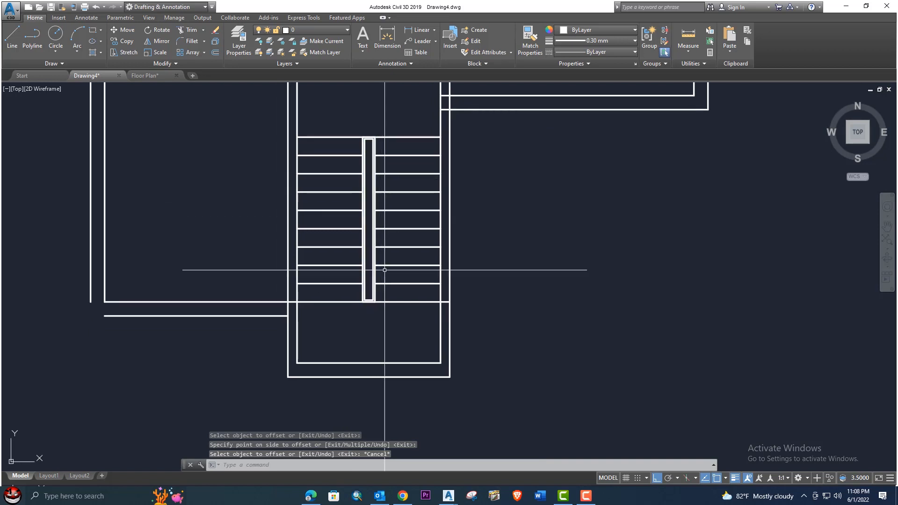
# - Examine the staircase, verandah and parking layout in the Floor Plan drawing and return to Drawing4
pyautogui.moveTo(389, 147); pyautogui.dragTo(374, 156, button='middle')
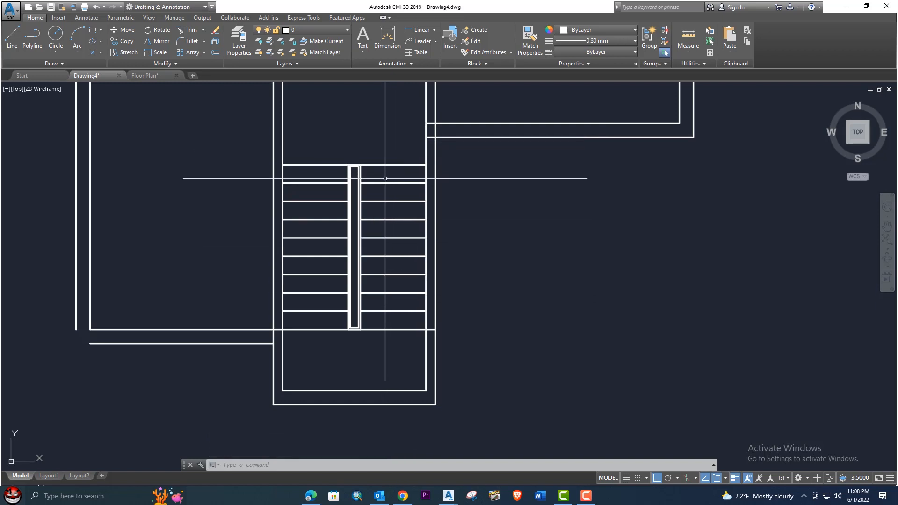
pyautogui.click(142, 76)
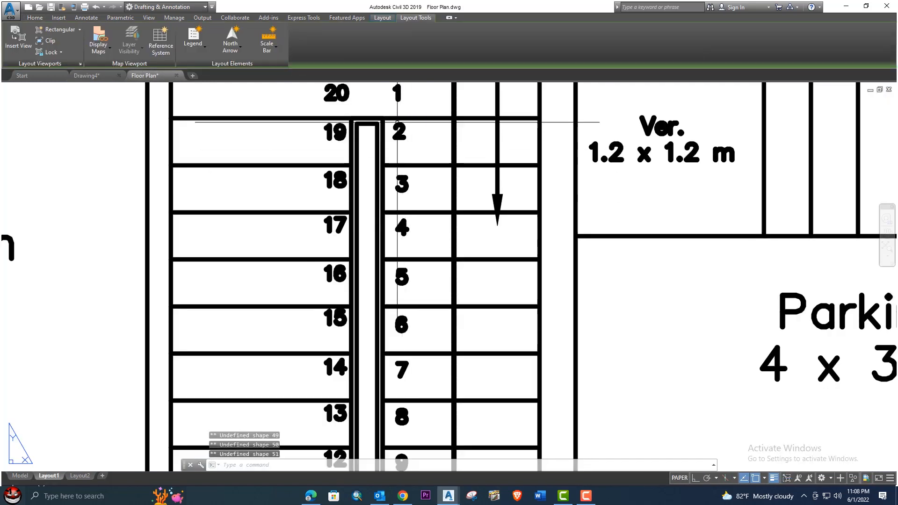
pyautogui.scroll(-2, 406, 296)
pyautogui.moveTo(406, 297); pyautogui.dragTo(404, 236, button='middle')
pyautogui.scroll(-2, 403, 235)
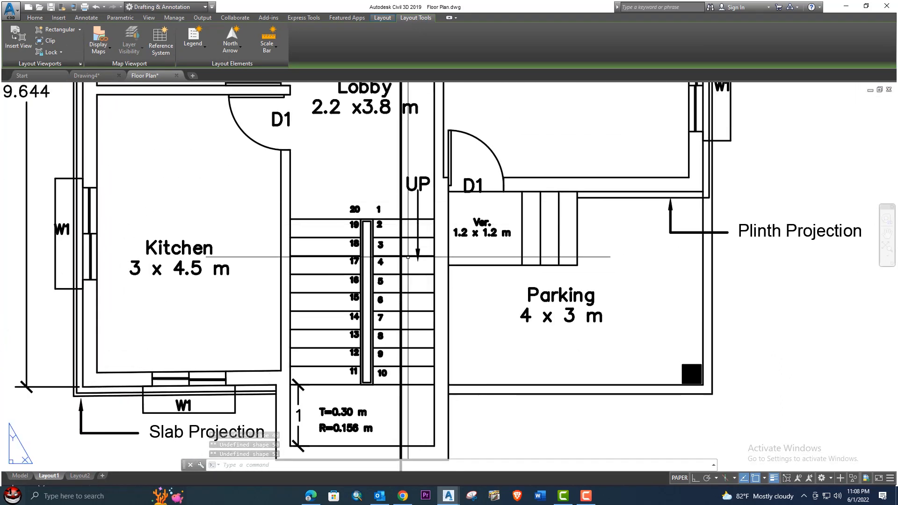
pyautogui.click(86, 76)
pyautogui.moveTo(389, 171); pyautogui.dragTo(374, 197, button='middle')
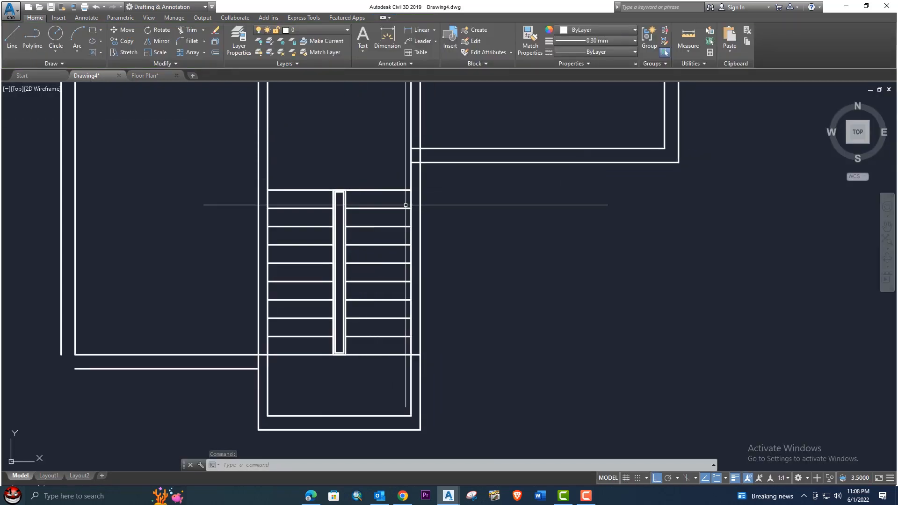
pyautogui.scroll(-3, 406, 205)
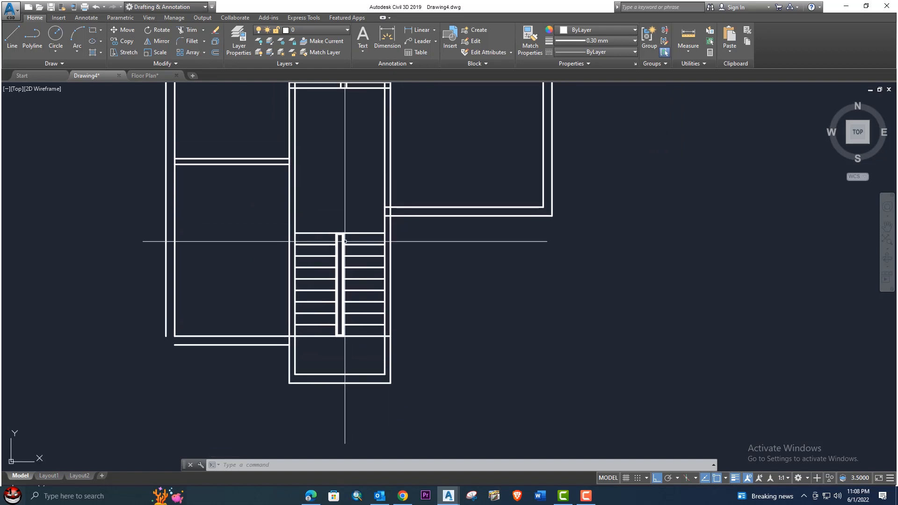
pyautogui.moveTo(398, 253); pyautogui.dragTo(353, 245, button='middle')
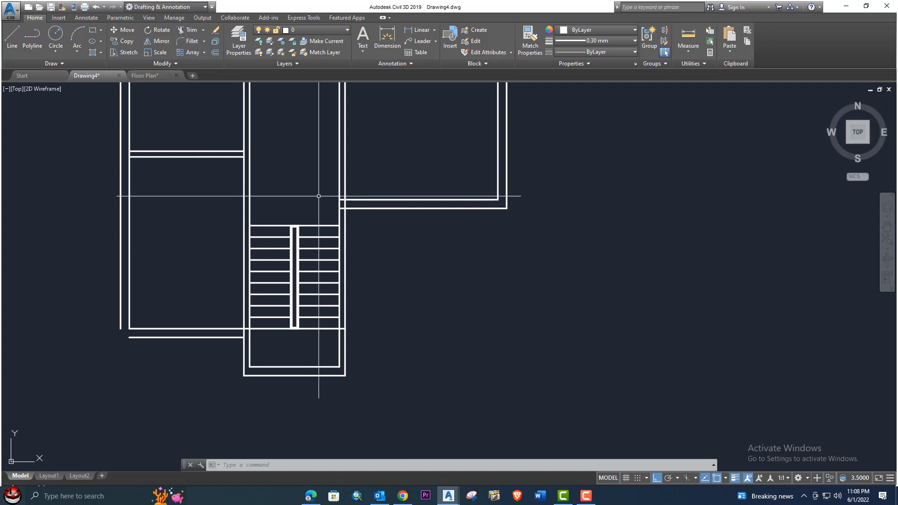
# - Draw the parking outline from the living room's outer lower-right corner down level with the kitchen's outer wall line, then 4.23 m across to the stair wall
pyautogui.write('l')
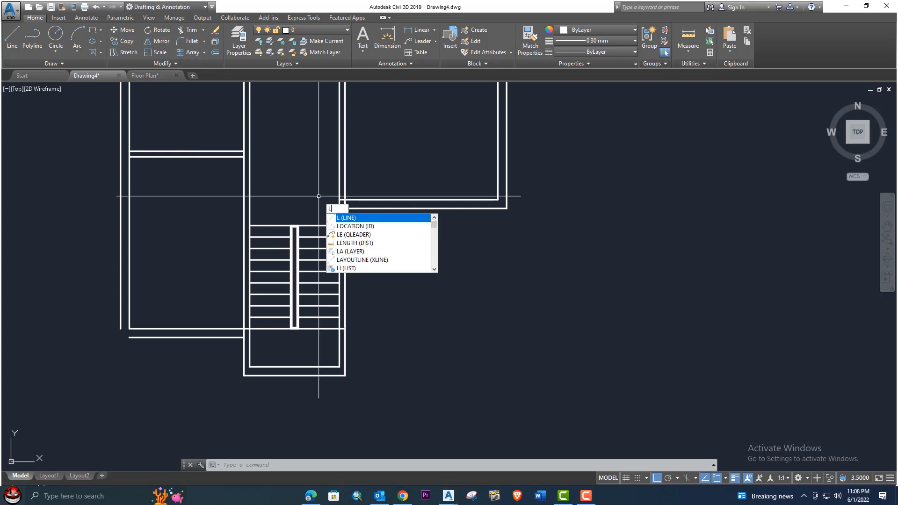
pyautogui.press('Return')
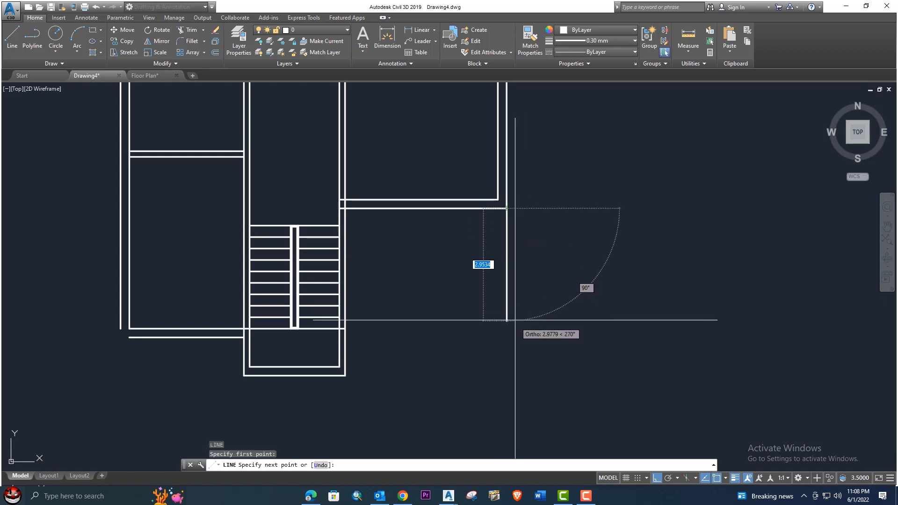
pyautogui.moveTo(512, 305); pyautogui.dragTo(516, 230, button='middle')
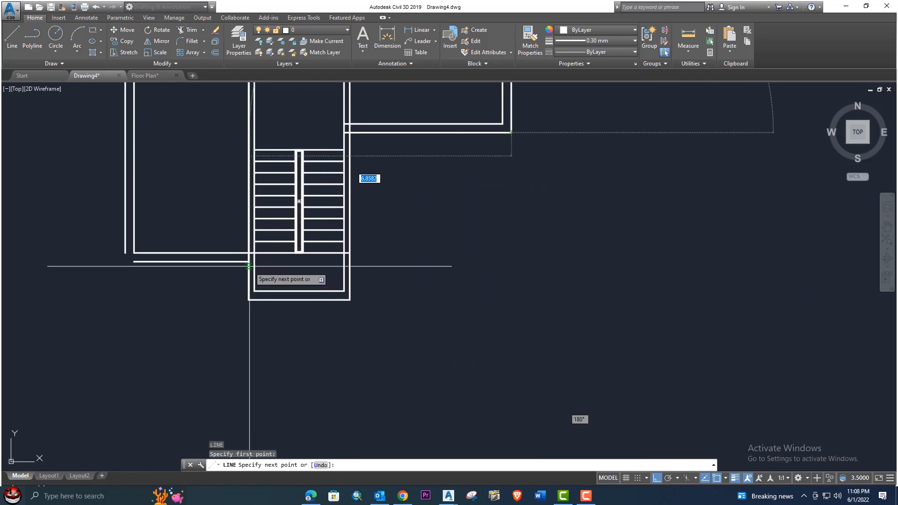
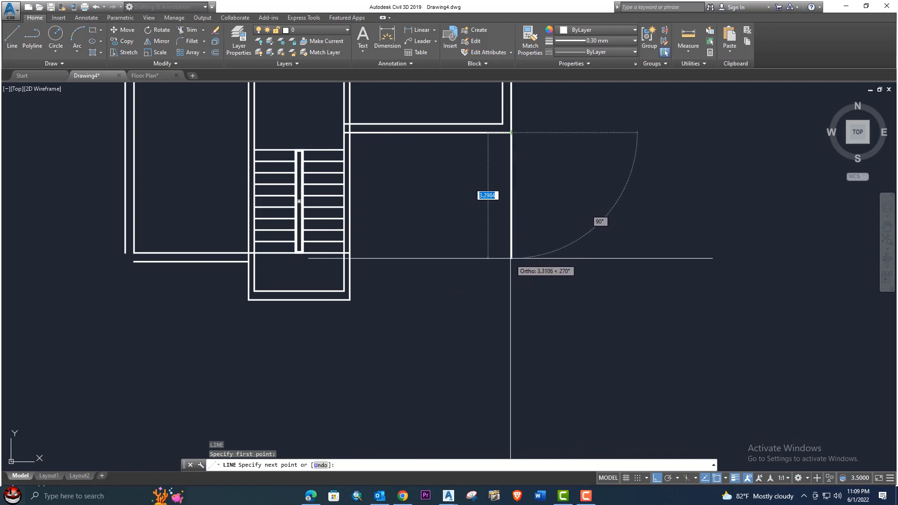
pyautogui.click(511, 260)
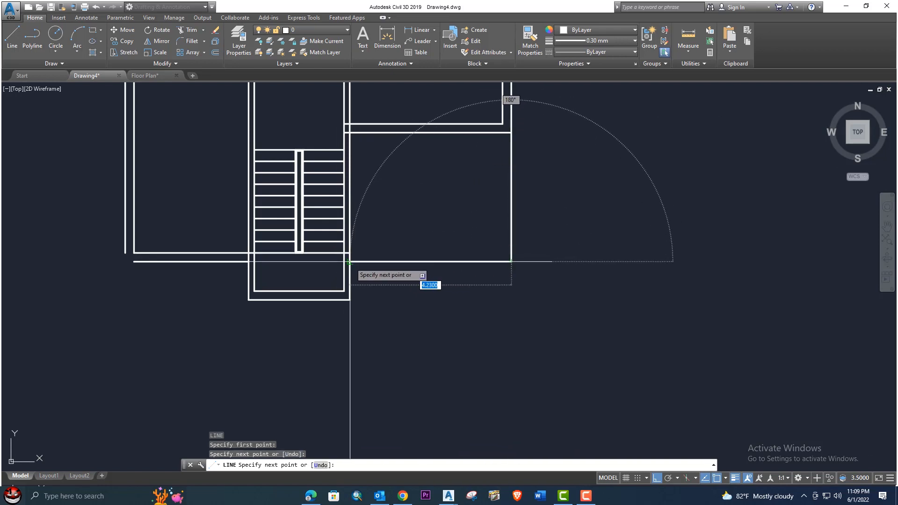
pyautogui.click(350, 262)
pyautogui.press('Return')
pyautogui.moveTo(442, 180)
pyautogui.mouseDown(button='middle')
pyautogui.moveTo(455, 218)
pyautogui.moveTo(433, 253)
pyautogui.mouseUp(button='middle')
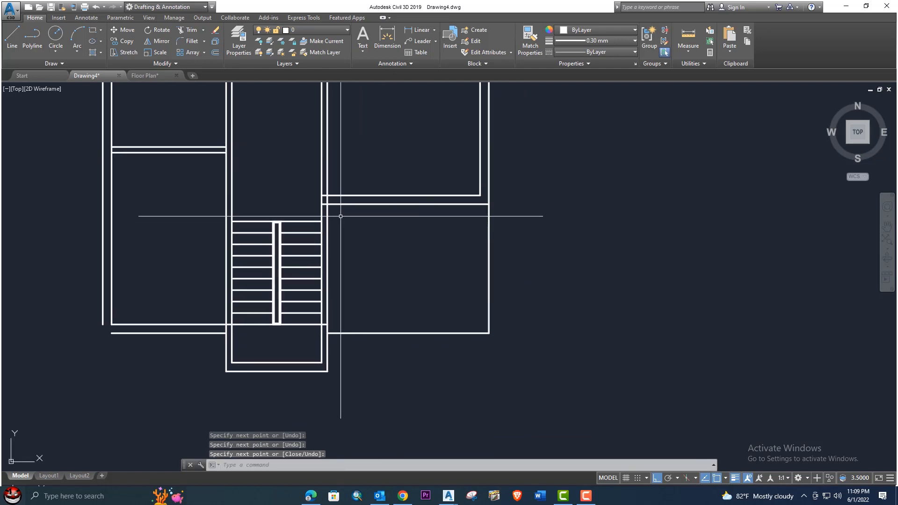
# - After checking the verandah in the Floor Plan drawing, offset the living room's lower outer wall line downward and the stair's outer wall line rightward by 1.2 m
pyautogui.click(145, 75)
pyautogui.moveTo(513, 262); pyautogui.dragTo(417, 262, button='middle')
pyautogui.scroll(-2, 418, 262)
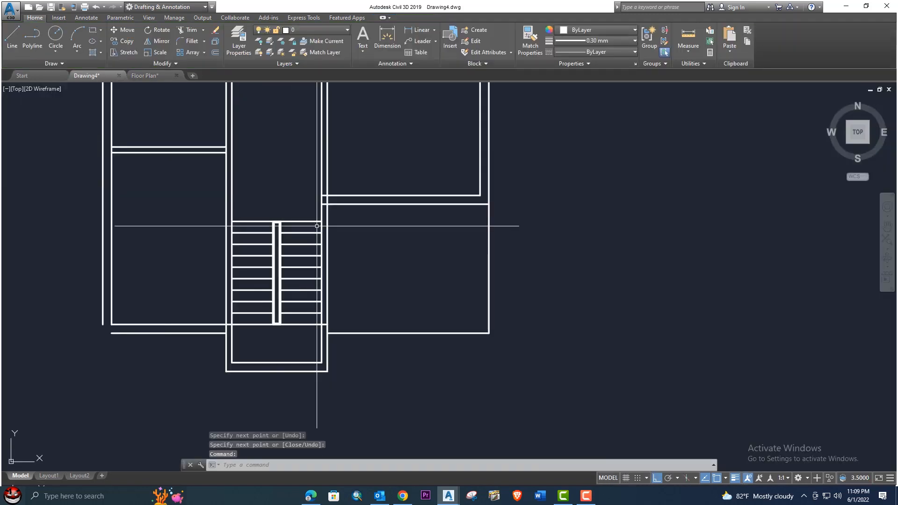
pyautogui.write('o')
pyautogui.press('Return')
pyautogui.write('1.2')
pyautogui.press('Return')
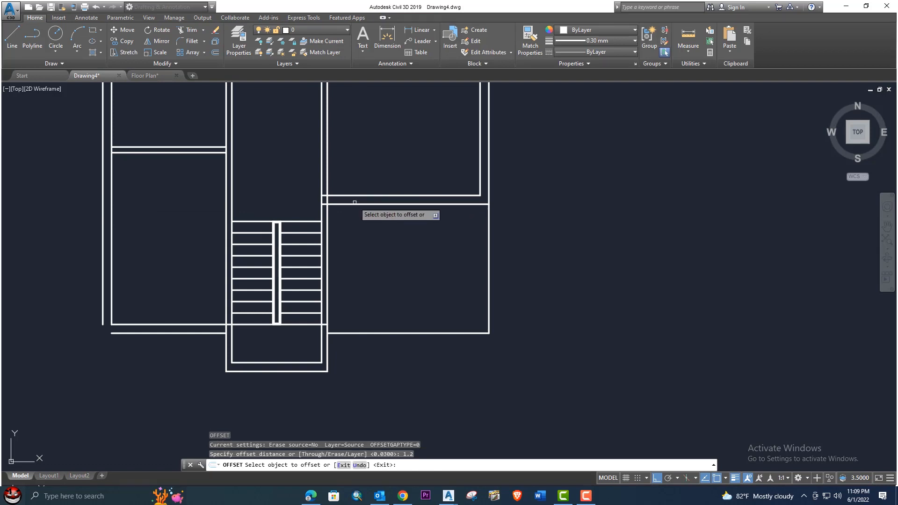
pyautogui.click(353, 204)
pyautogui.click(363, 230)
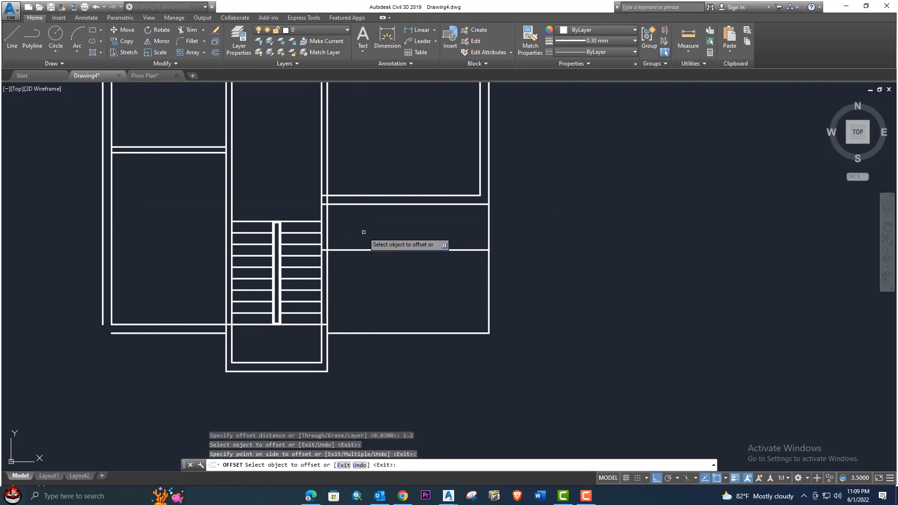
pyautogui.click(327, 230)
pyautogui.click(431, 235)
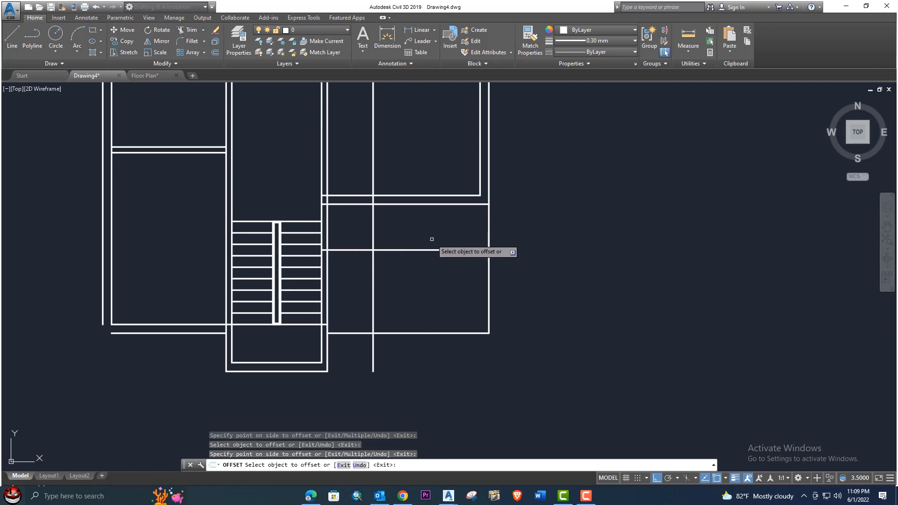
pyautogui.press('Escape')
# - Check the verandah steps in the Floor Plan drawing and try to offset the verandah's vertical line 0.03 m to the right
pyautogui.click(149, 76)
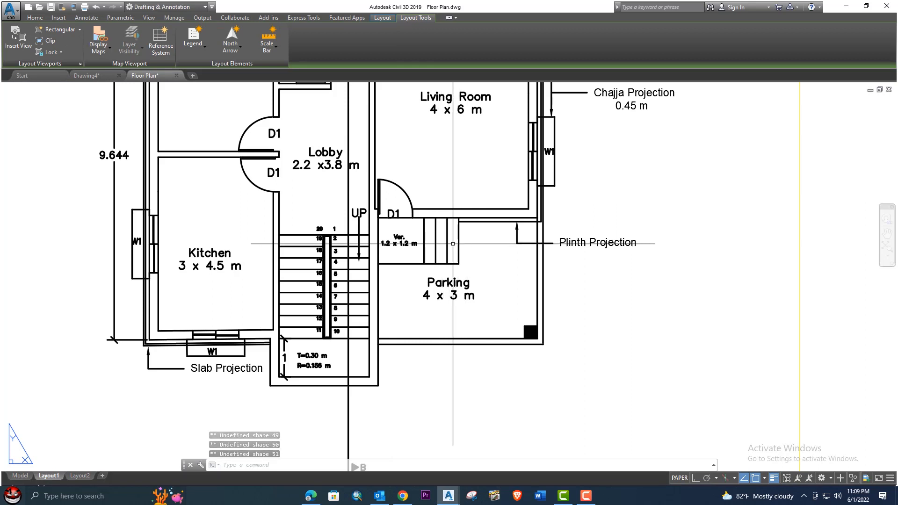
pyautogui.click(93, 77)
pyautogui.write('o')
pyautogui.press('Return')
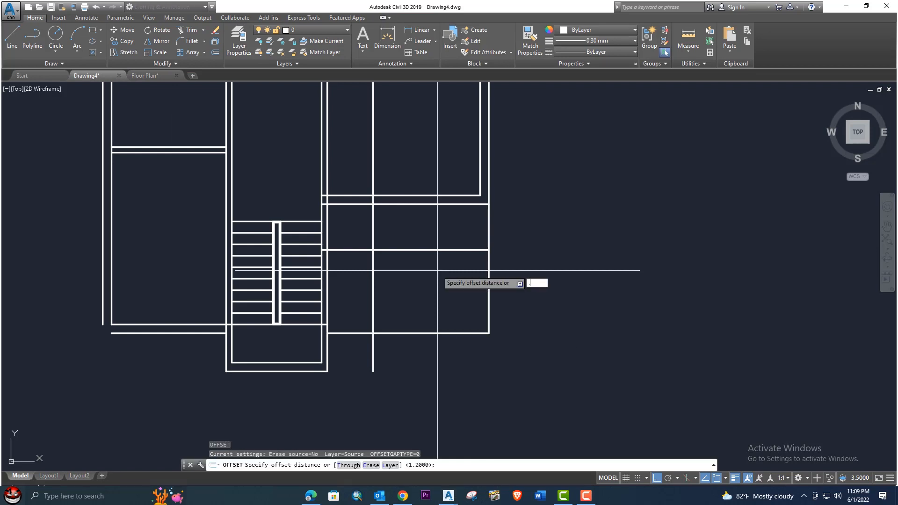
pyautogui.press('Return')
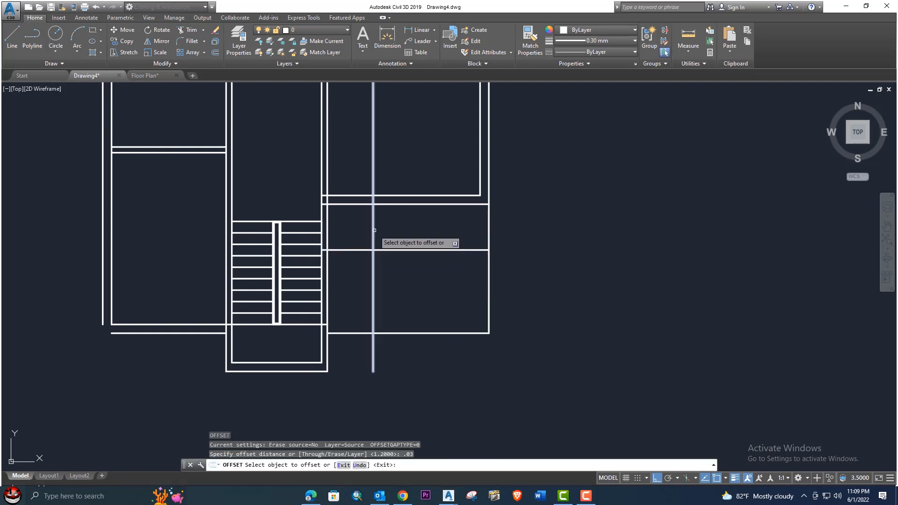
pyautogui.click(375, 230)
pyautogui.click(384, 230)
pyautogui.scroll(2, 375, 230)
pyautogui.press('Return')
# - Offset the verandah's vertical line to the right three times in succession at 0.3 m spacing for the entrance steps
pyautogui.press('Return')
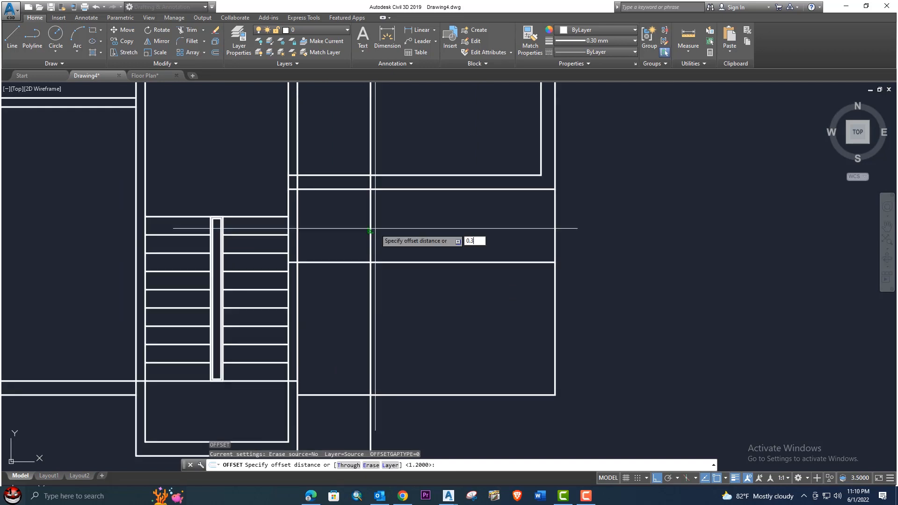
pyautogui.write('0.3')
pyautogui.press('Return')
pyautogui.click(375, 229)
pyautogui.click(385, 231)
pyautogui.click(388, 232)
pyautogui.click(404, 231)
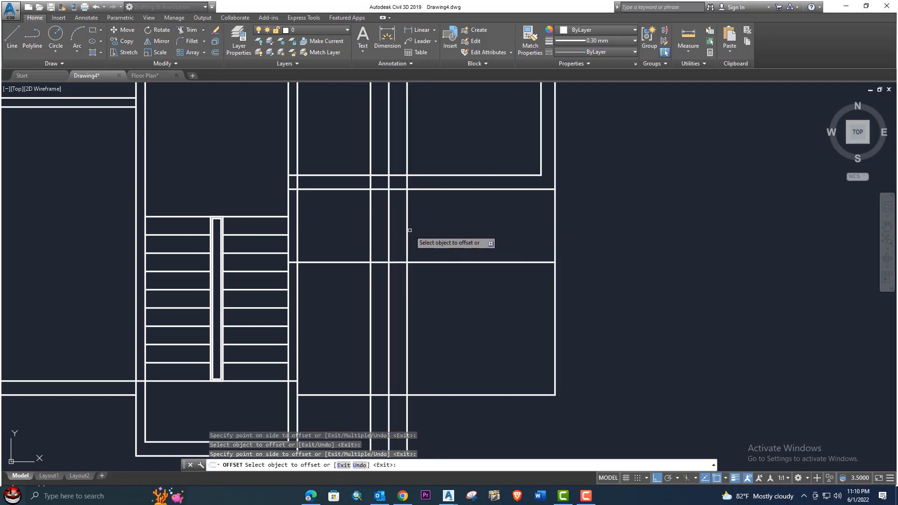
pyautogui.click(408, 233)
pyautogui.click(421, 235)
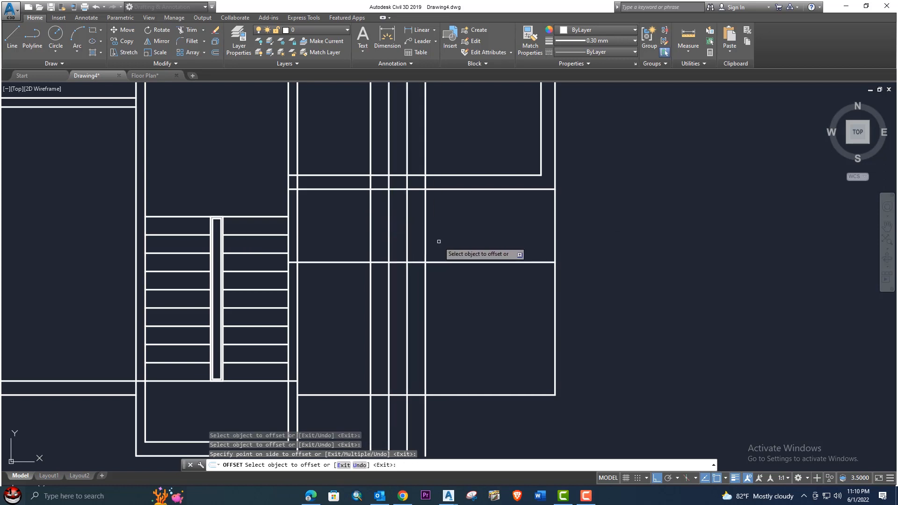
pyautogui.press('Escape')
pyautogui.scroll(-3, 411, 280)
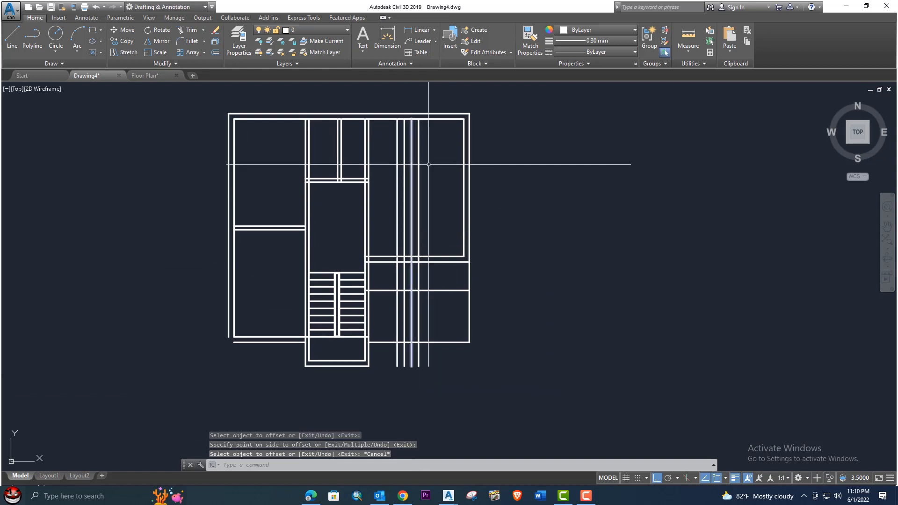
pyautogui.scroll(1, 422, 352)
pyautogui.scroll(2, 448, 300)
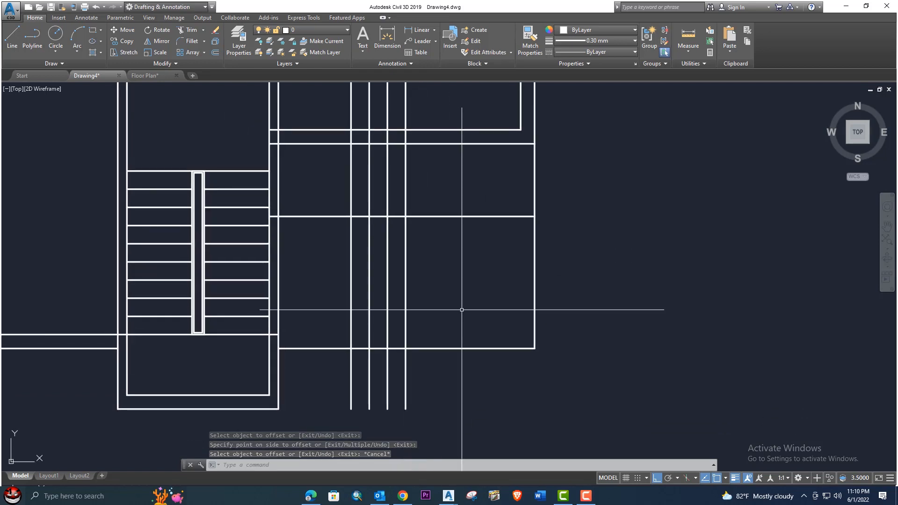
# - Trim the four vertical verandah and step lines between the verandah's lower line and the parking's lower line
pyautogui.write('t')
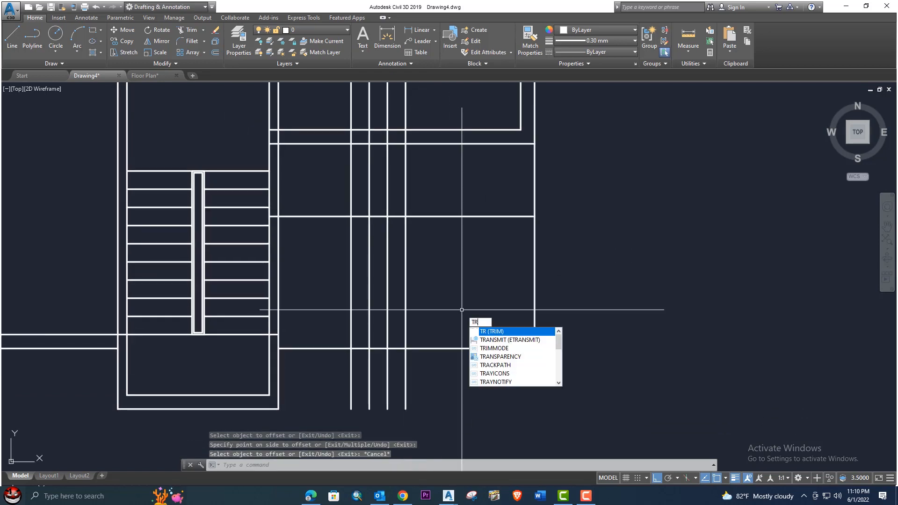
pyautogui.press('Return')
pyautogui.press('Return')
pyautogui.click(427, 300)
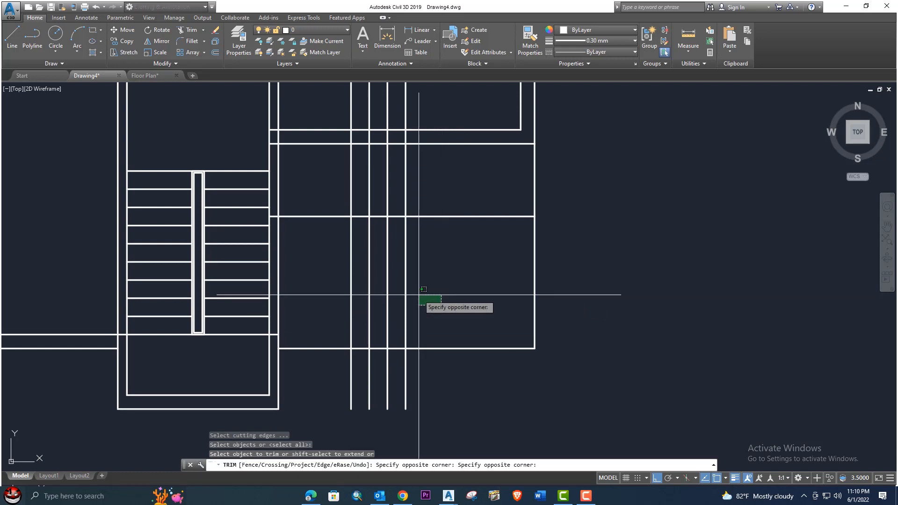
pyautogui.click(333, 269)
pyautogui.click(440, 392)
pyautogui.click(348, 377)
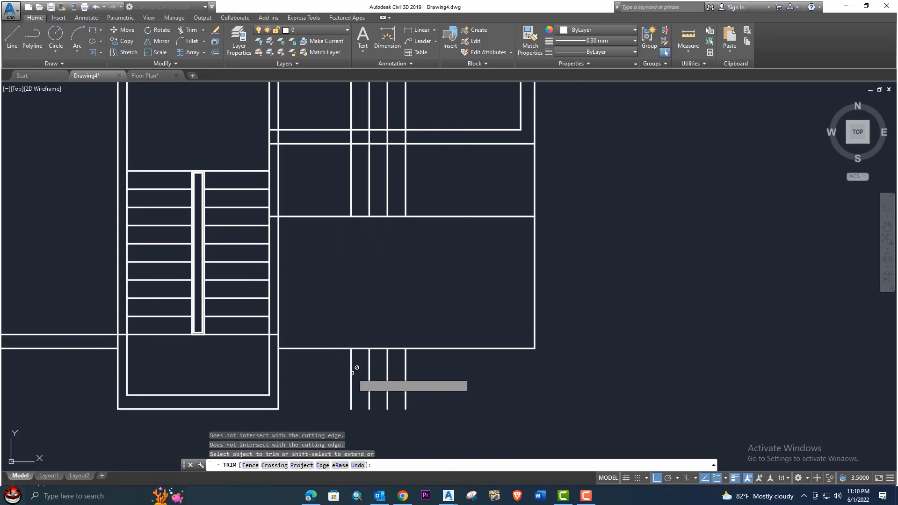
# - Trim the four vertical verandah and step lines inside the living room and across its lower wall thickness
pyautogui.moveTo(446, 160); pyautogui.dragTo(452, 285, button='middle')
pyautogui.click(442, 216)
pyautogui.click(315, 181)
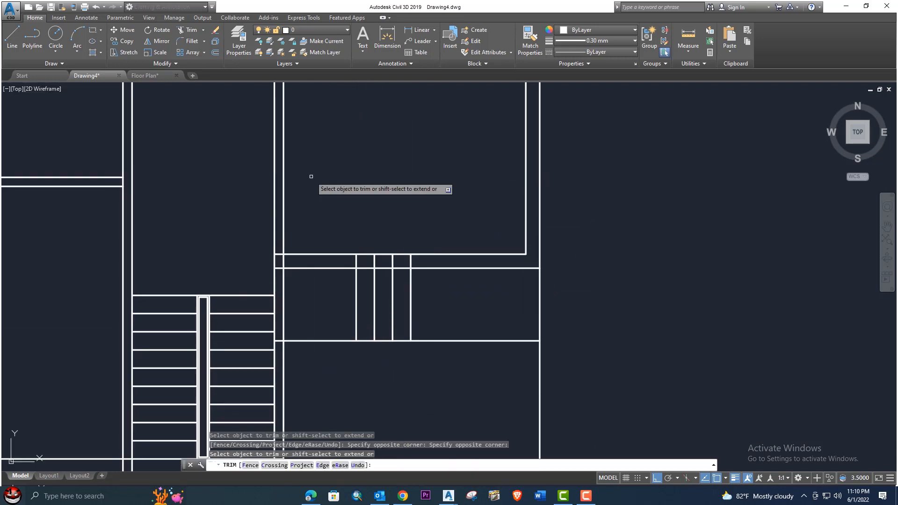
pyautogui.moveTo(392, 199); pyautogui.dragTo(422, 206, button='middle')
pyautogui.scroll(2, 450, 268)
pyautogui.click(453, 268)
pyautogui.click(338, 268)
# - Trim the verandah's lower line beyond the outermost entrance step
pyautogui.moveTo(385, 273); pyautogui.dragTo(435, 220, button='middle')
pyautogui.scroll(-2, 461, 262)
pyautogui.moveTo(462, 262); pyautogui.dragTo(483, 201, button='middle')
pyautogui.click(489, 238)
pyautogui.click(490, 182)
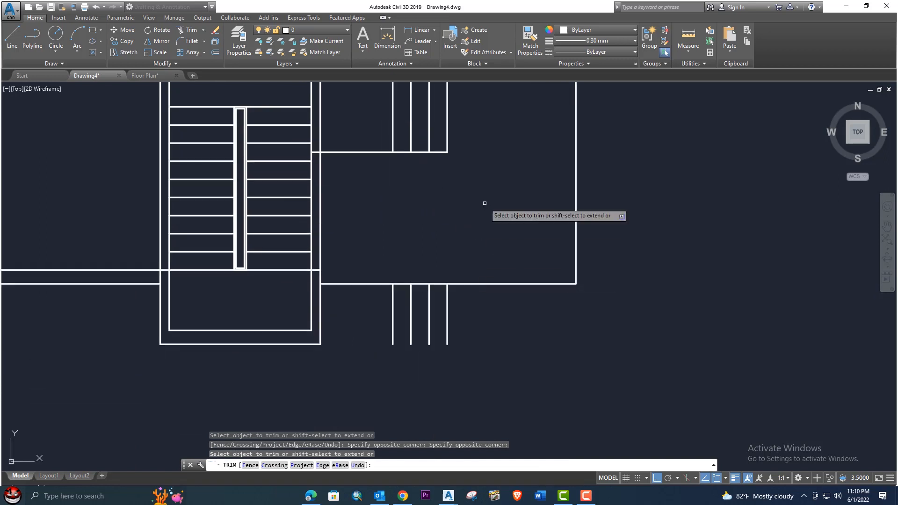
# - End trimming and erase the four leftover vertical line pieces below the parking outline
pyautogui.press('Escape')
pyautogui.click(469, 329)
pyautogui.click(373, 320)
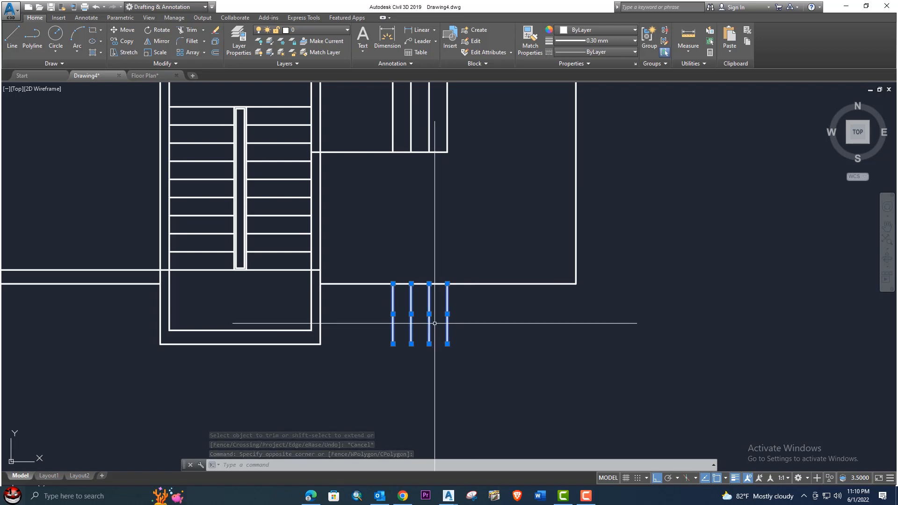
pyautogui.press('Delete')
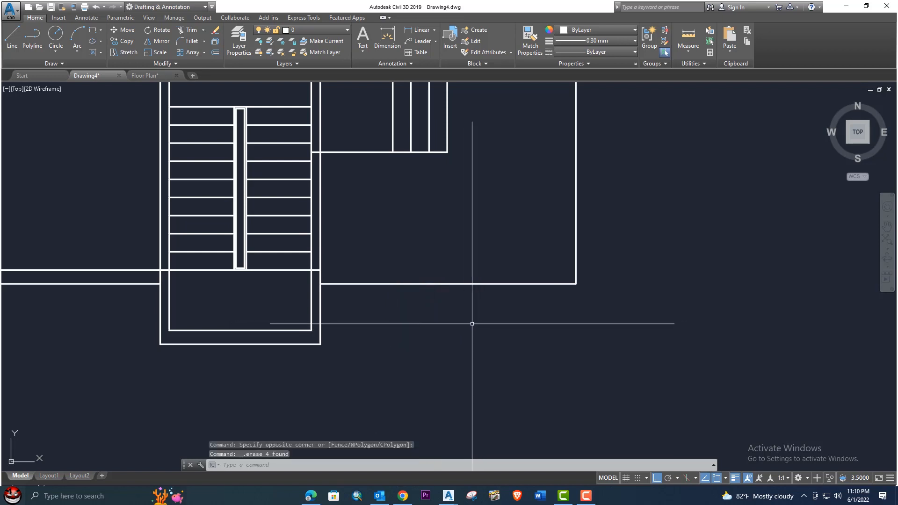
# - Compare the verandah and entrance steps with the Floor Plan drawing, and inspect the lobby, stair and kitchen wall junctions in Drawing4
pyautogui.scroll(-4, 473, 325)
pyautogui.scroll(4, 433, 212)
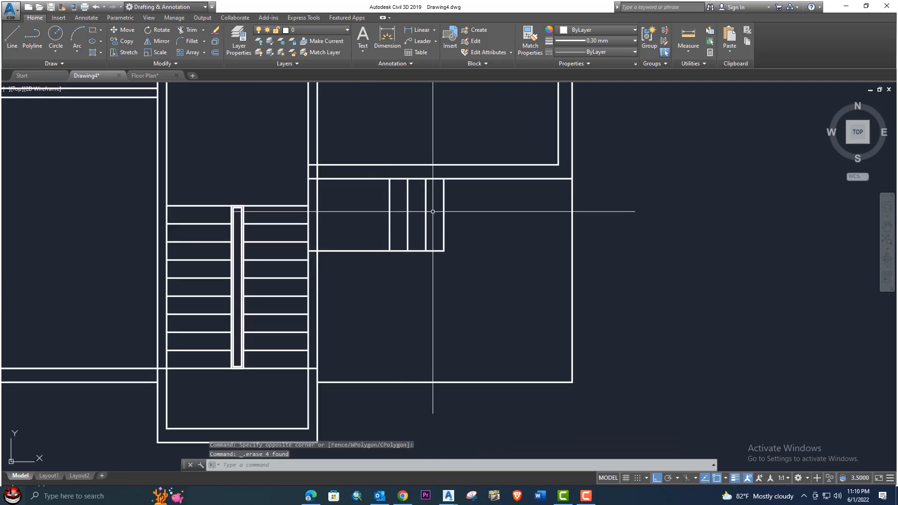
pyautogui.click(146, 75)
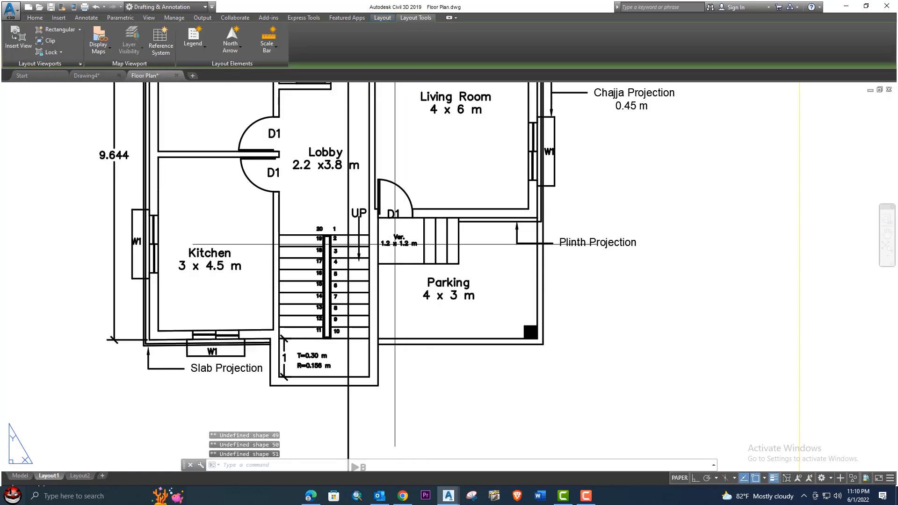
pyautogui.scroll(-2, 441, 263)
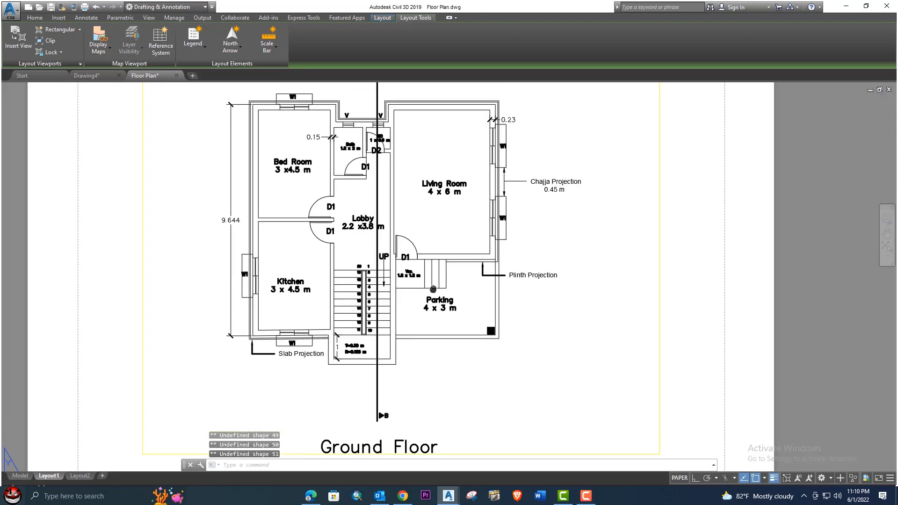
pyautogui.click(97, 77)
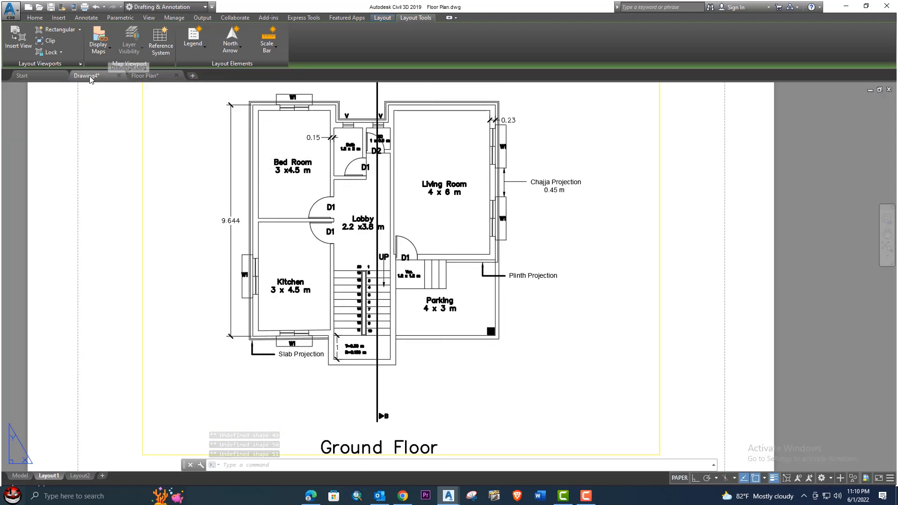
pyautogui.scroll(-2, 345, 131)
pyautogui.moveTo(345, 132); pyautogui.dragTo(386, 188, button='middle')
pyautogui.scroll(-2, 412, 179)
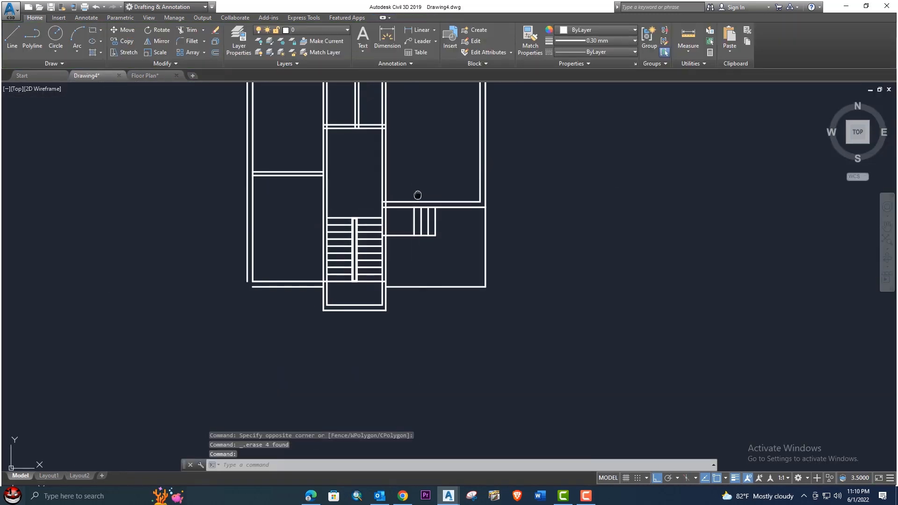
pyautogui.moveTo(352, 102); pyautogui.dragTo(370, 162, button='middle')
pyautogui.scroll(4, 382, 166)
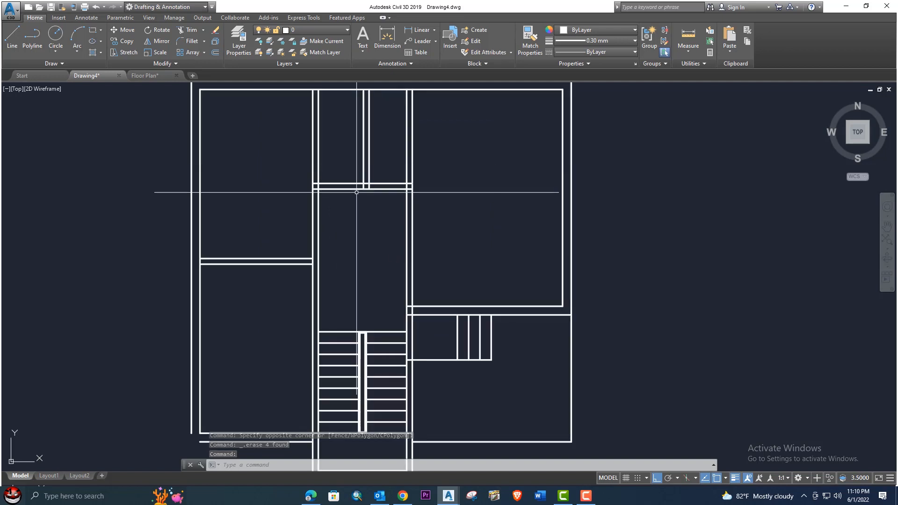
pyautogui.scroll(2, 385, 184)
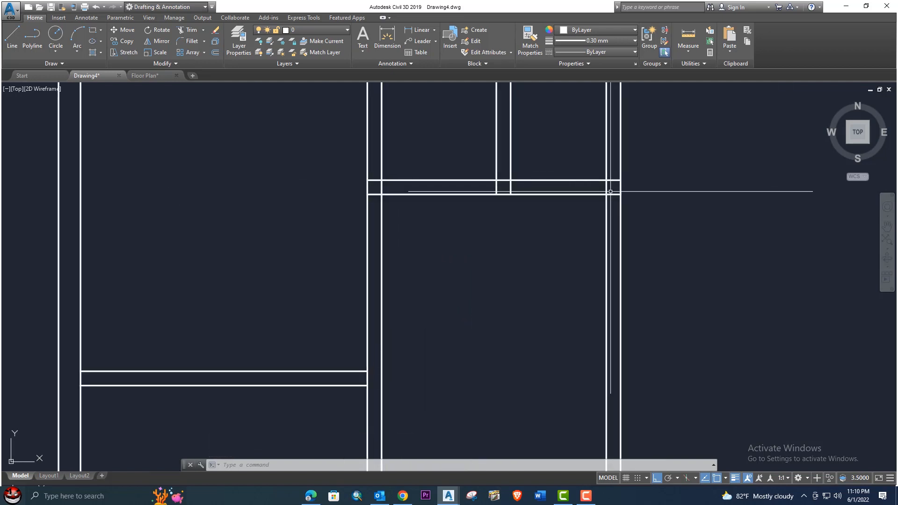
pyautogui.scroll(-2, 599, 194)
pyautogui.moveTo(599, 194); pyautogui.dragTo(475, 117, button='middle')
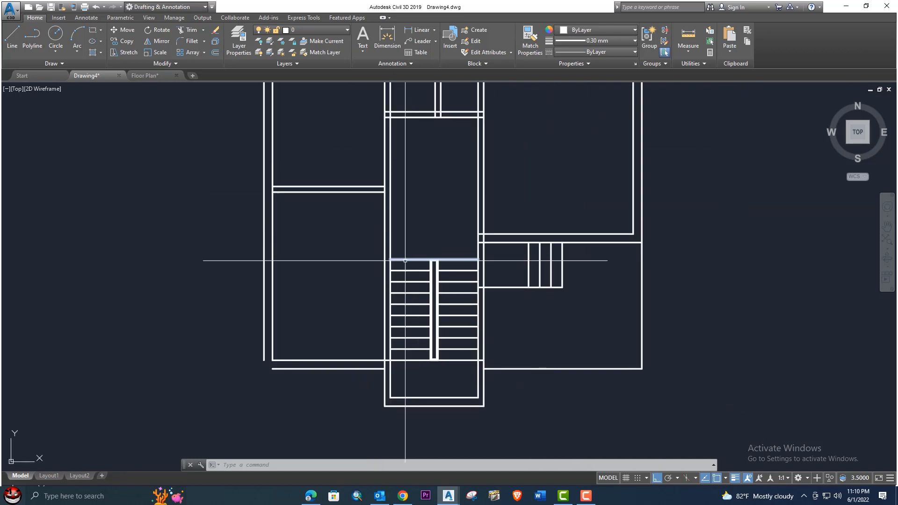
pyautogui.moveTo(400, 232); pyautogui.dragTo(407, 210, button='middle')
pyautogui.moveTo(286, 328); pyautogui.dragTo(311, 274, button='middle')
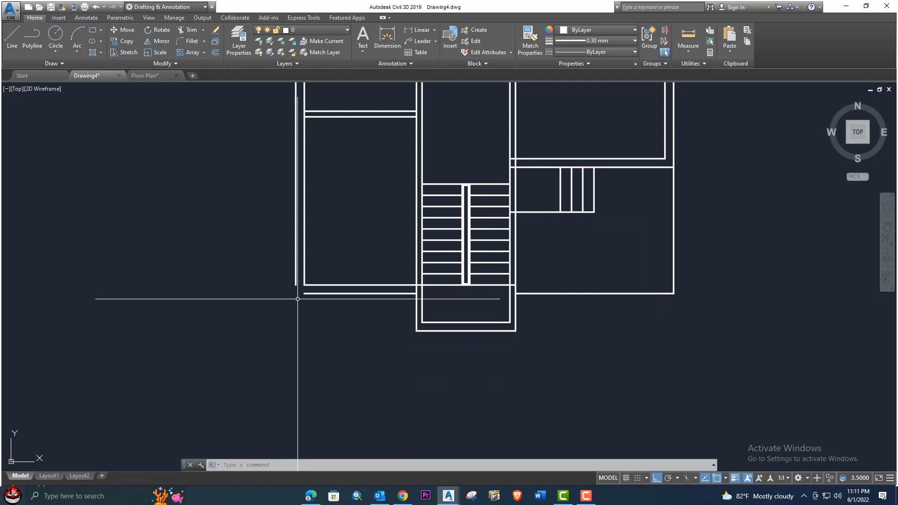
pyautogui.write('l')
pyautogui.press('Return')
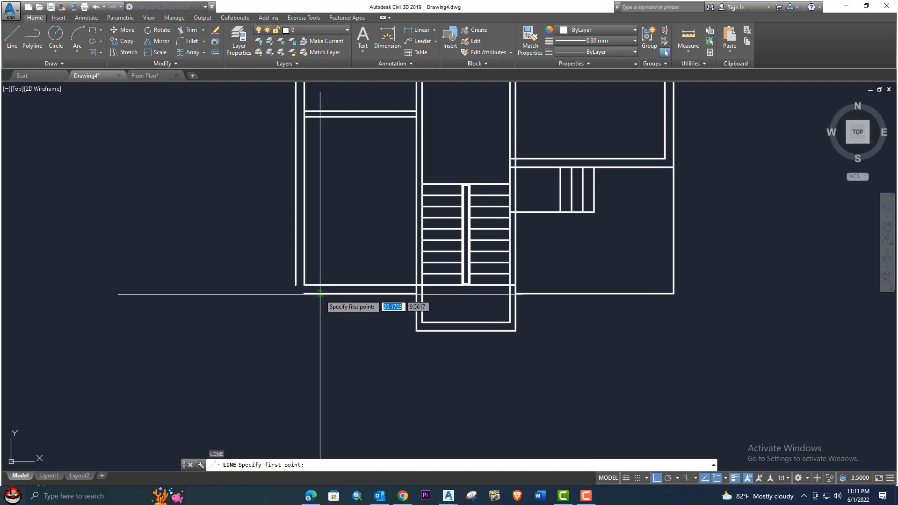
pyautogui.press('Escape')
# - Close the kitchen's lower-left outer wall corner by filleting its two outer wall lines with zero radius
pyautogui.press('Return')
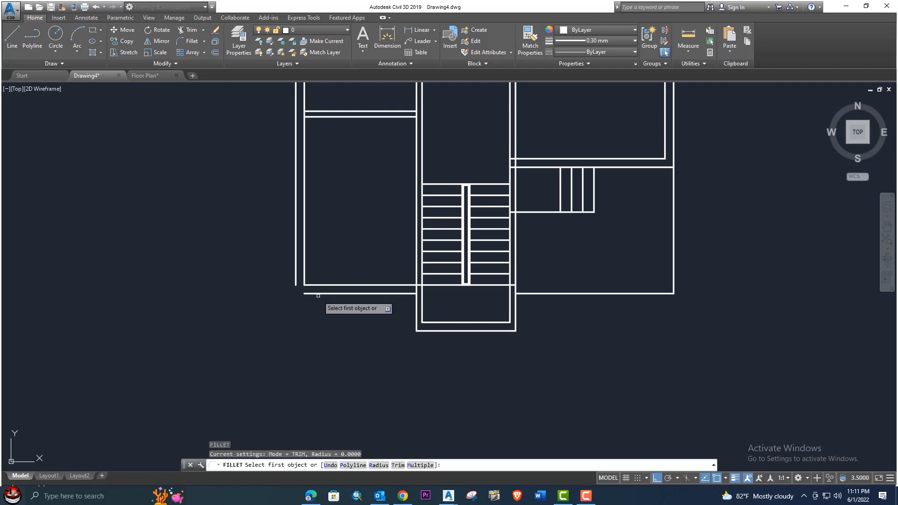
pyautogui.click(319, 294)
pyautogui.click(295, 280)
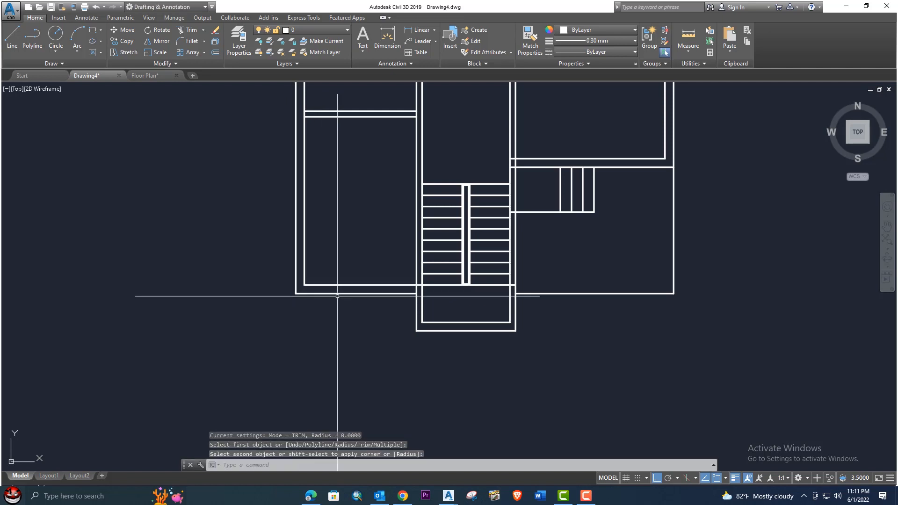
pyautogui.moveTo(321, 297); pyautogui.dragTo(302, 300, button='middle')
pyautogui.press('Escape')
# - Examine the walls around the stair, lobby and living room in the Floor Plan drawing, and return to Drawing4
pyautogui.moveTo(409, 291)
pyautogui.mouseDown(button='middle')
pyautogui.moveTo(380, 294)
pyautogui.moveTo(379, 264)
pyautogui.mouseUp(button='middle')
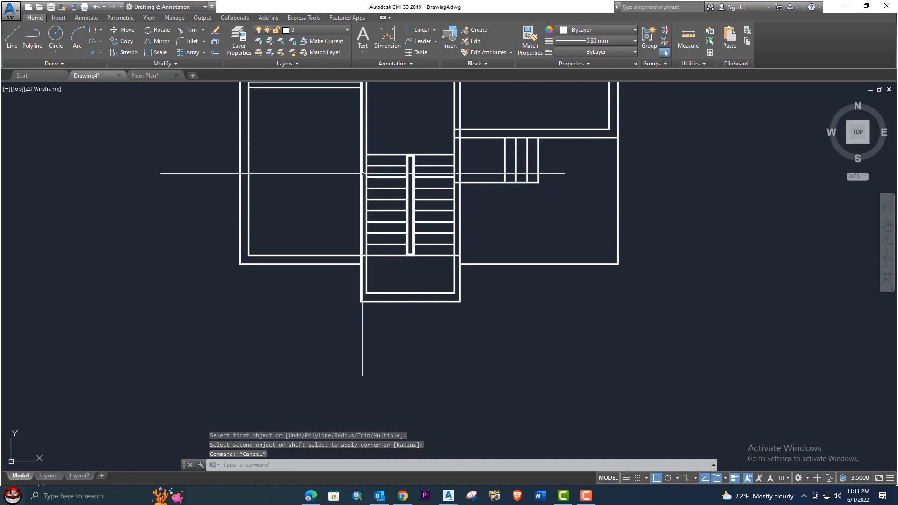
pyautogui.click(150, 74)
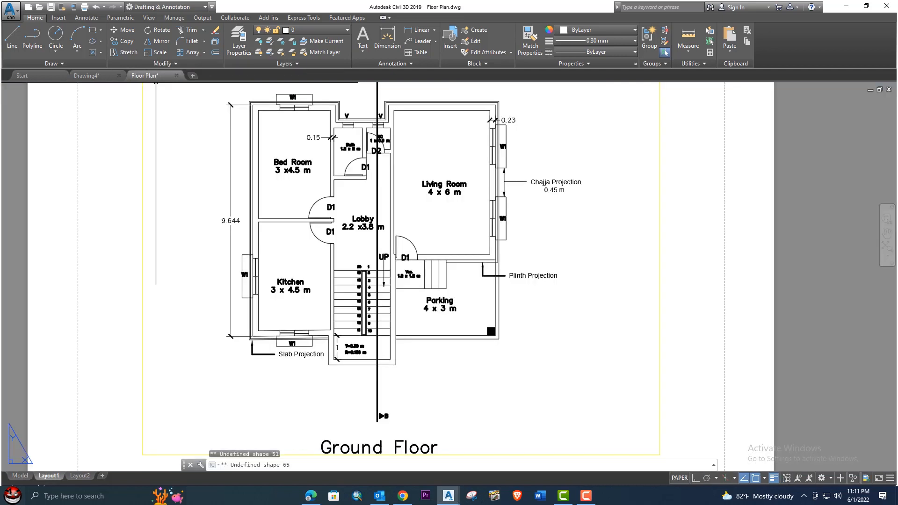
pyautogui.scroll(2, 392, 347)
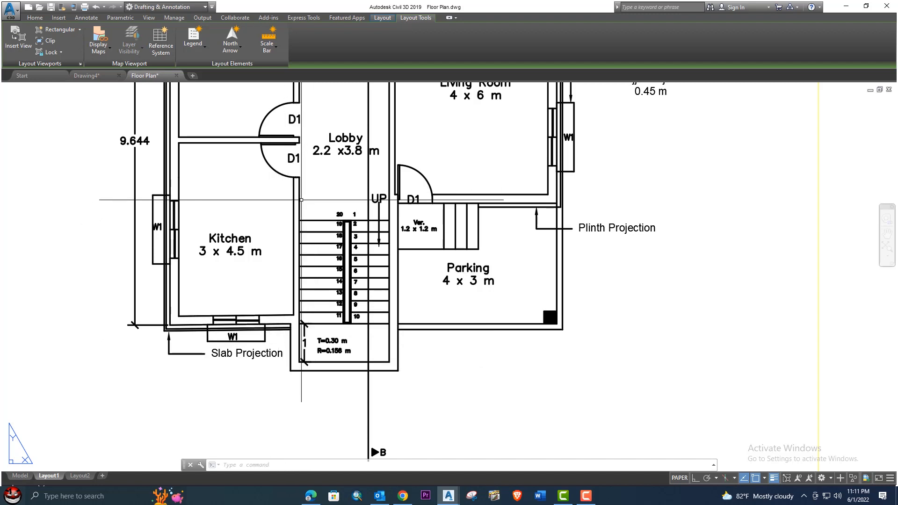
pyautogui.moveTo(302, 200); pyautogui.dragTo(264, 343, button='middle')
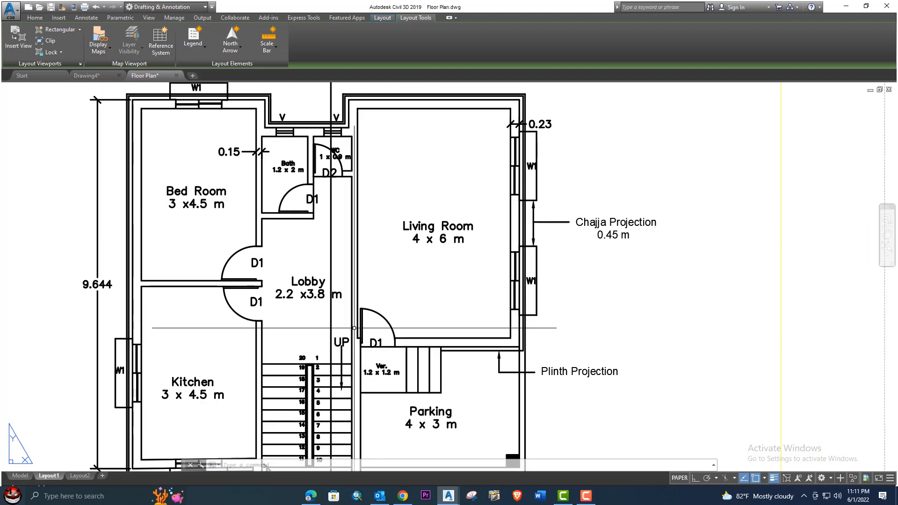
pyautogui.click(86, 75)
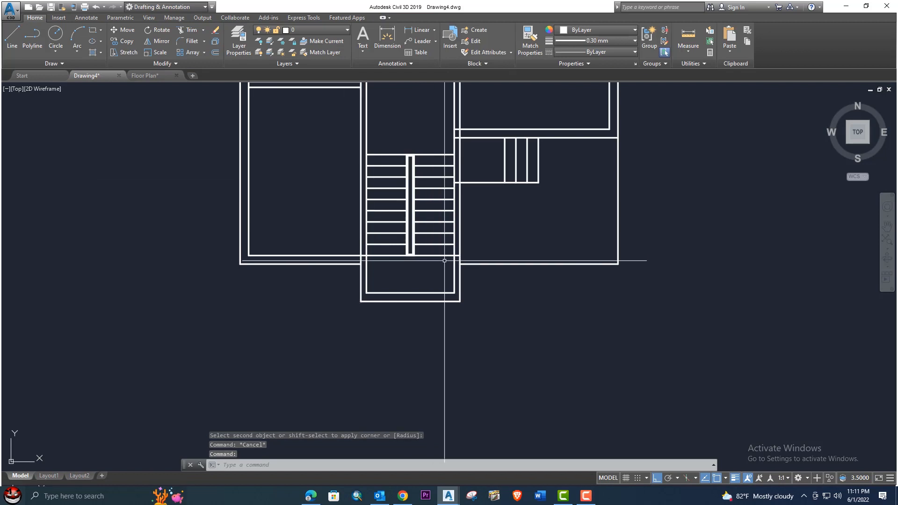
# - Check the thickness of the stair's right wall with a trial dimension across its inner and outer lines
pyautogui.scroll(4, 462, 266)
pyautogui.scroll(-3, 461, 270)
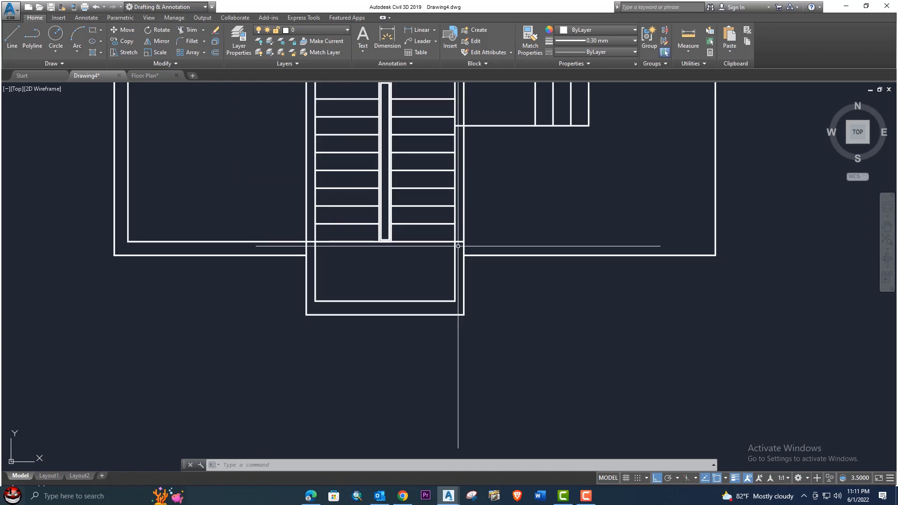
pyautogui.click(384, 37)
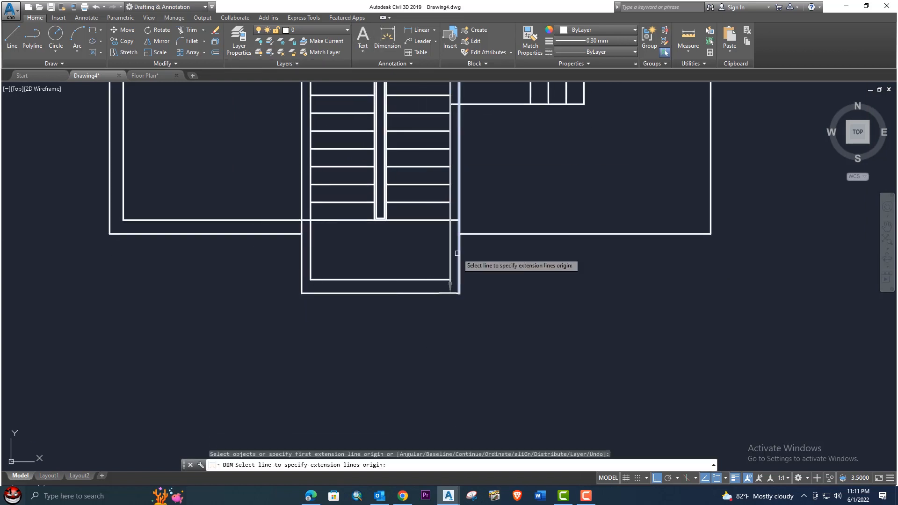
pyautogui.scroll(2, 440, 267)
pyautogui.click(447, 289)
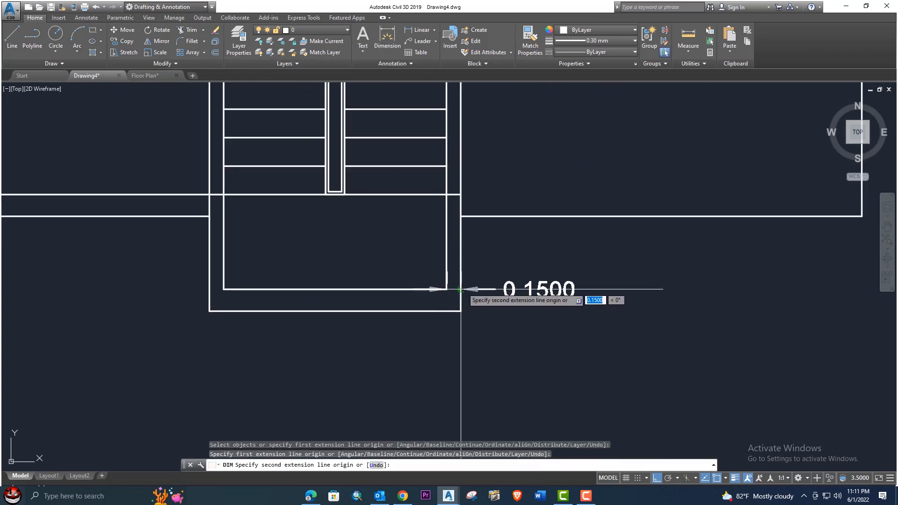
pyautogui.press('Return')
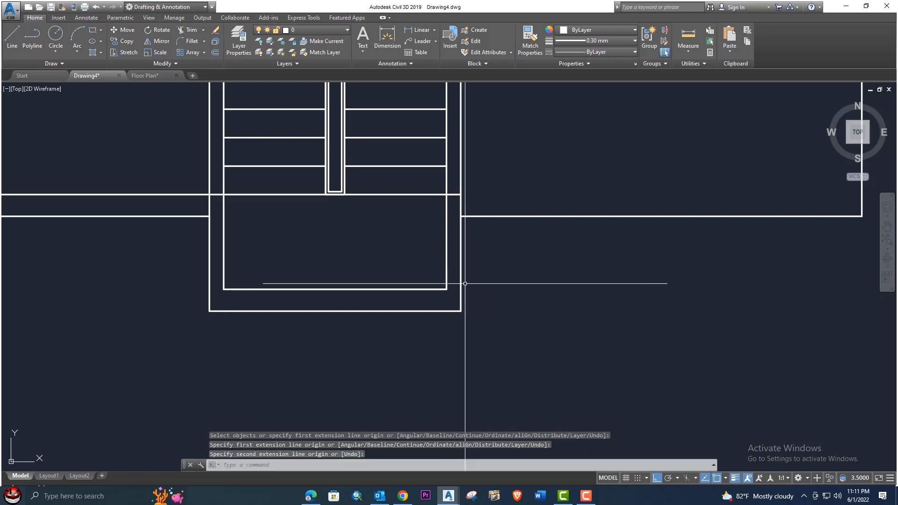
# - Start an Offset with a distance of 0.23 m at the stair's right wall
pyautogui.write('o')
pyautogui.press('Return')
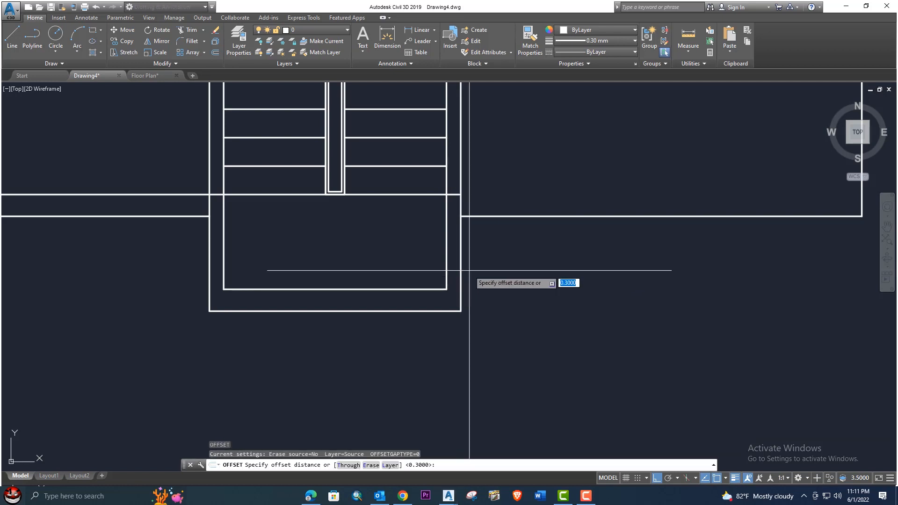
pyautogui.write('.23')
pyautogui.press('Return')
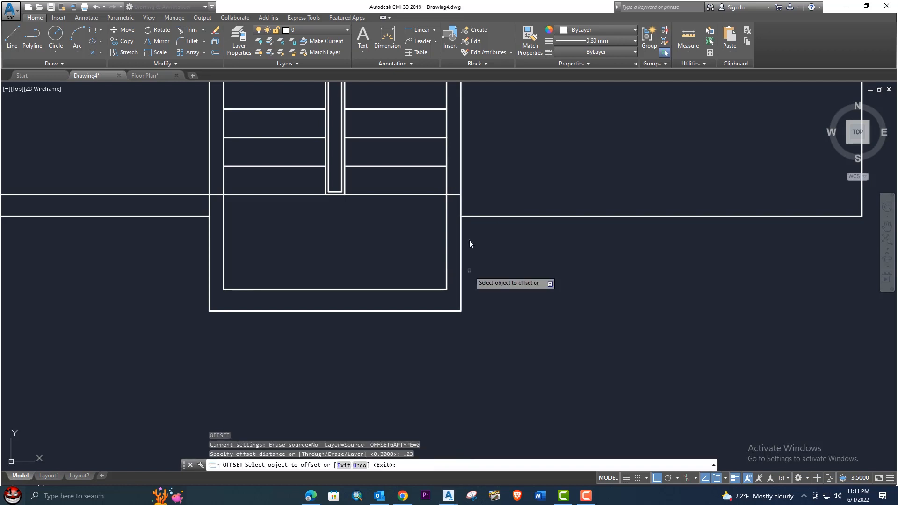
# - Offset the stairwell's right inner wall line outward by 0.23
pyautogui.click(447, 264)
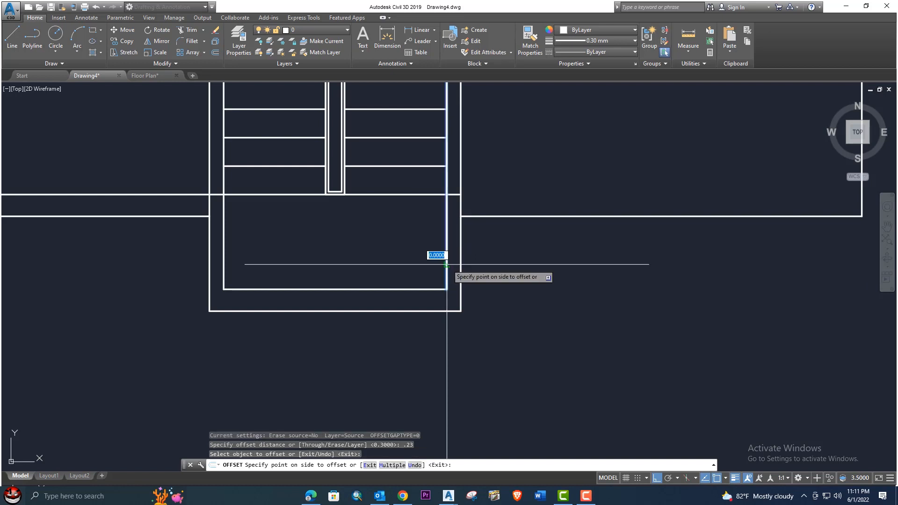
pyautogui.click(496, 266)
pyautogui.press('Escape')
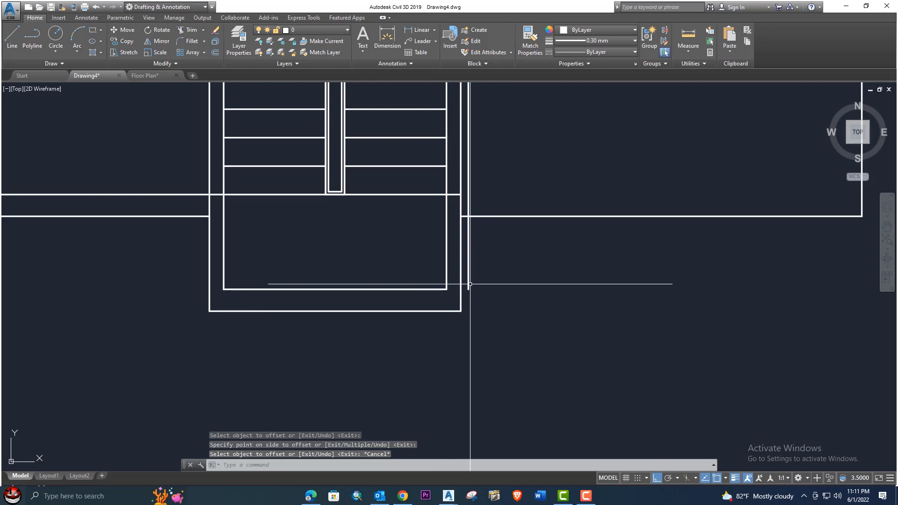
# - Fillet the stairwell's bottom outer wall line with the new right offset line to form a square corner
pyautogui.write('f')
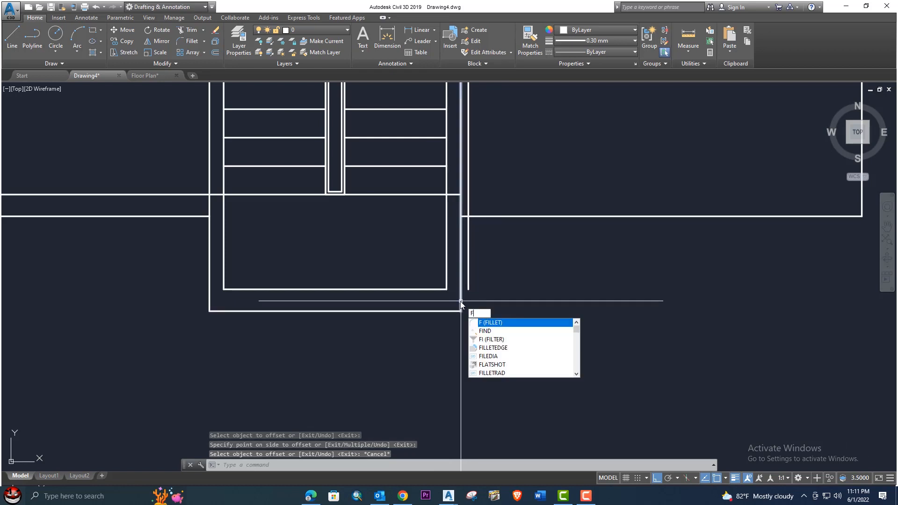
pyautogui.press('Return')
pyautogui.click(453, 311)
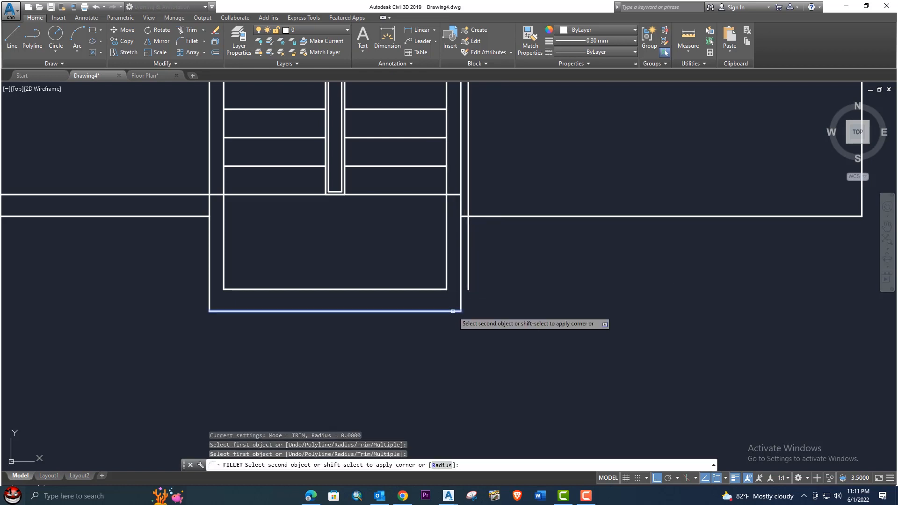
pyautogui.click(469, 279)
# - Trim the old right outer wall line and the line ends crossing the stairwell's right wall, up to the small staircase
pyautogui.scroll(-2, 497, 287)
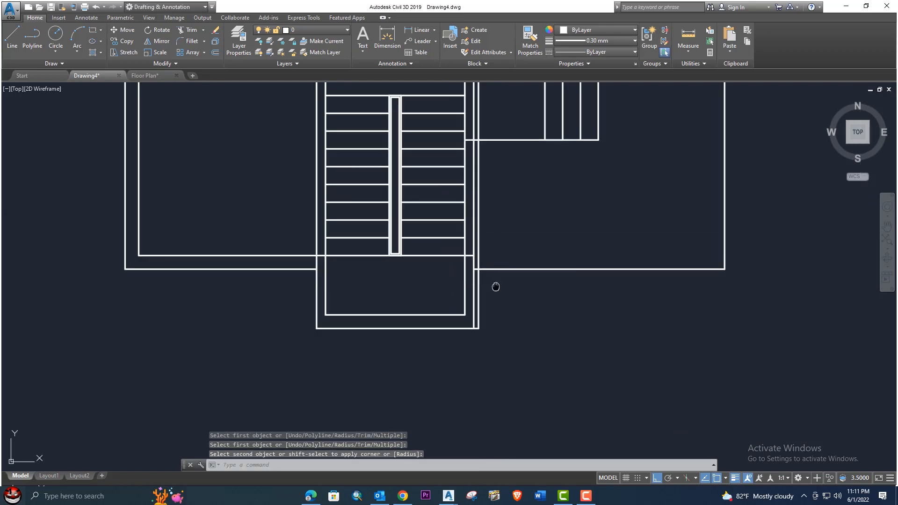
pyautogui.moveTo(497, 287); pyautogui.dragTo(468, 312, button='middle')
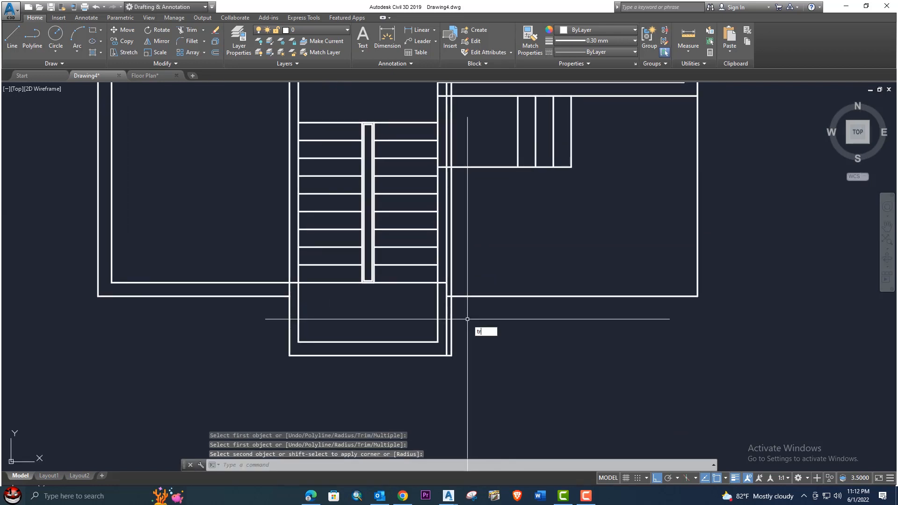
pyautogui.press('Return')
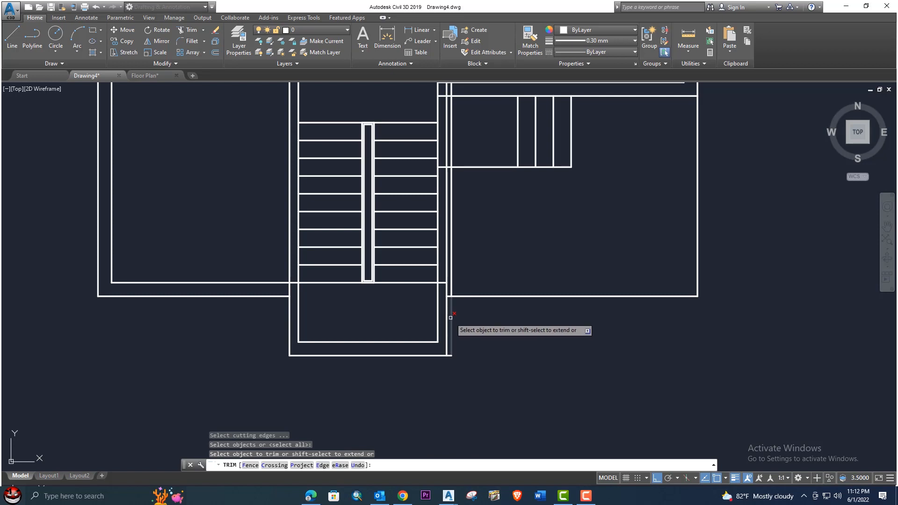
pyautogui.click(447, 311)
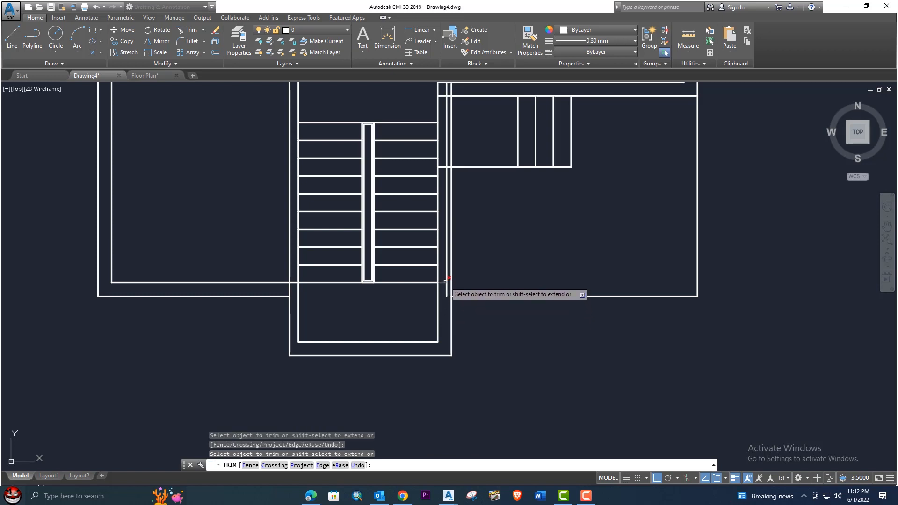
pyautogui.click(446, 281)
pyautogui.moveTo(462, 222); pyautogui.dragTo(467, 325, button='middle')
pyautogui.scroll(2, 457, 301)
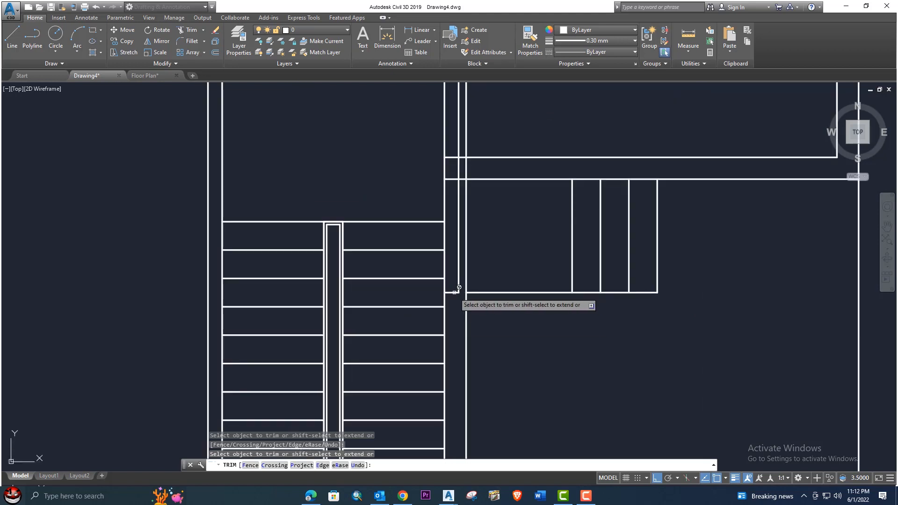
# - Erase the short leftover line inside the stairwell's right wall, level with the small staircase's lower edge
pyautogui.click(452, 292)
pyautogui.click(452, 292)
pyautogui.click(452, 292)
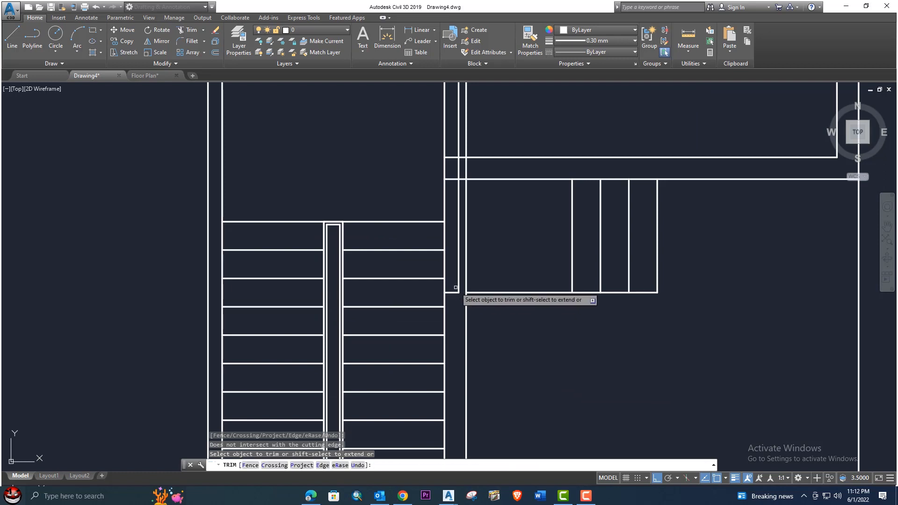
pyautogui.moveTo(457, 282)
pyautogui.mouseDown(button='middle')
pyautogui.moveTo(456, 357)
pyautogui.moveTo(455, 291)
pyautogui.mouseUp(button='middle')
pyautogui.press('Escape')
pyautogui.click(458, 372)
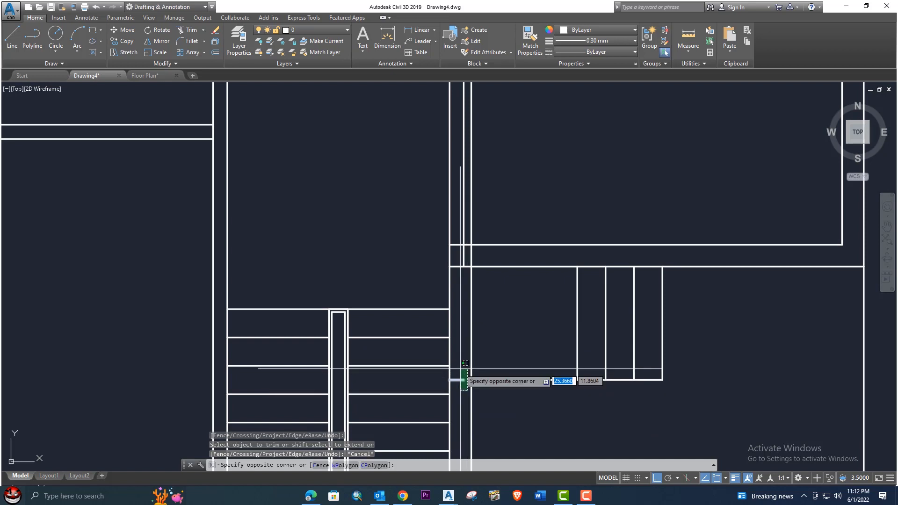
pyautogui.click(449, 385)
pyautogui.press('Delete')
pyautogui.moveTo(466, 323)
pyautogui.mouseDown(button='middle')
pyautogui.moveTo(503, 307)
pyautogui.moveTo(465, 323)
pyautogui.moveTo(459, 342)
pyautogui.mouseUp(button='middle')
pyautogui.moveTo(473, 273); pyautogui.dragTo(464, 303, button='middle')
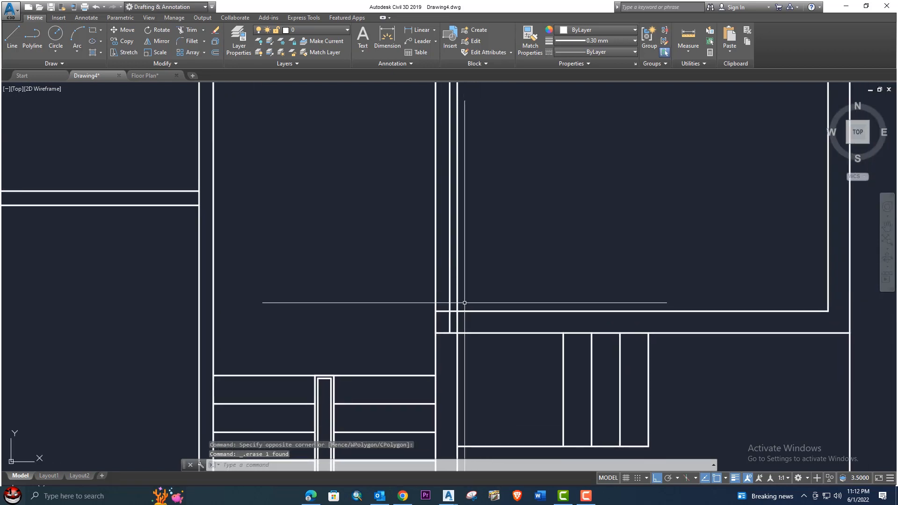
pyautogui.press('Return')
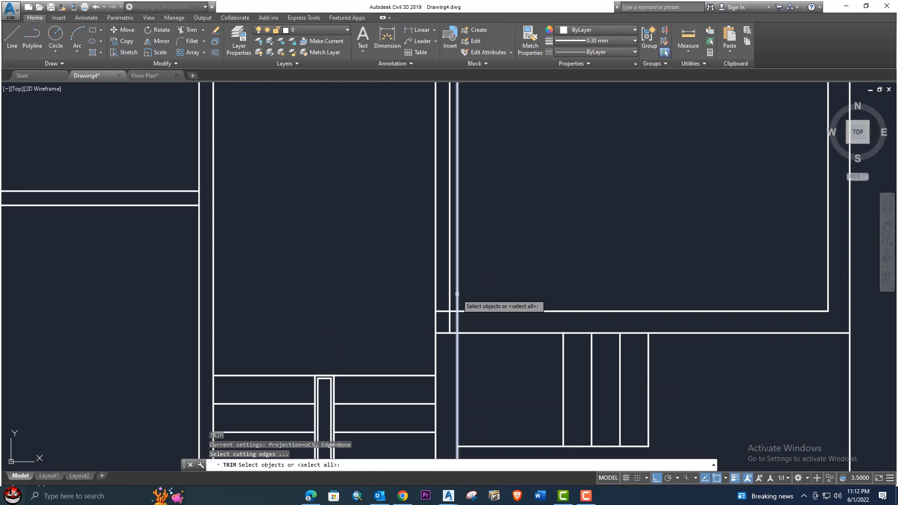
pyautogui.click(458, 294)
pyautogui.press('Escape')
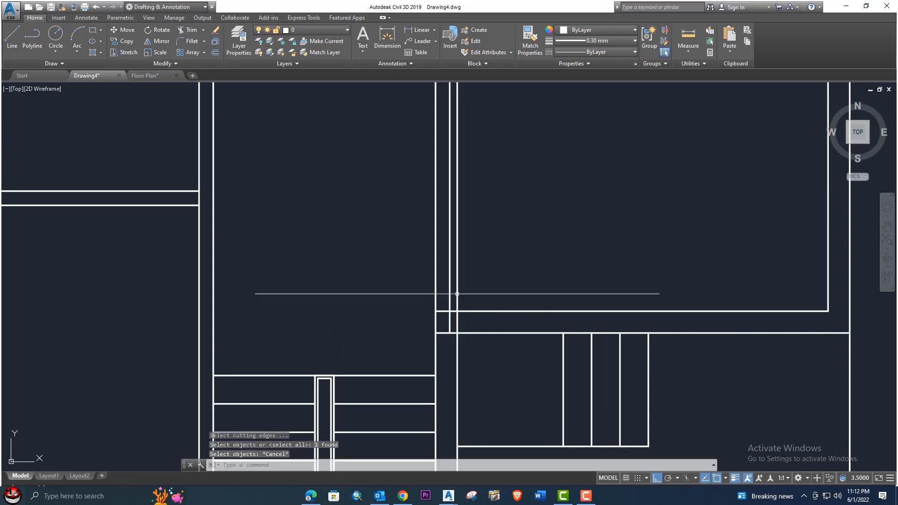
# - Trim the overlapping lines where the stairwell's right wall meets the lower wall of the large right-hand room
pyautogui.press('Return')
pyautogui.press('Return')
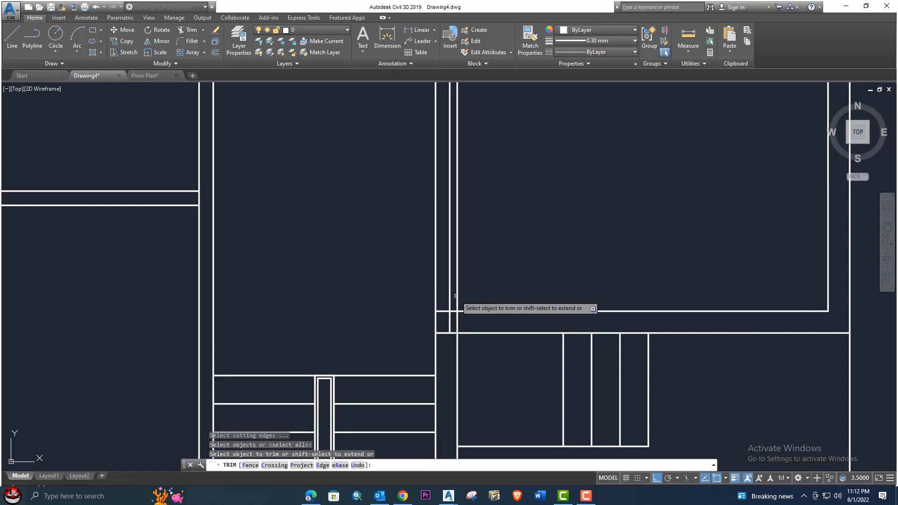
pyautogui.click(460, 296)
pyautogui.click(461, 296)
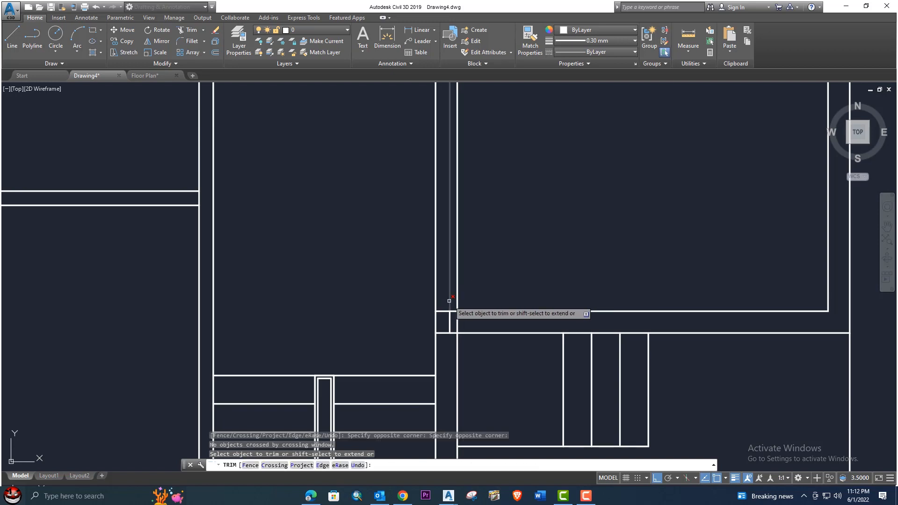
pyautogui.scroll(-2, 479, 290)
pyautogui.scroll(2, 465, 303)
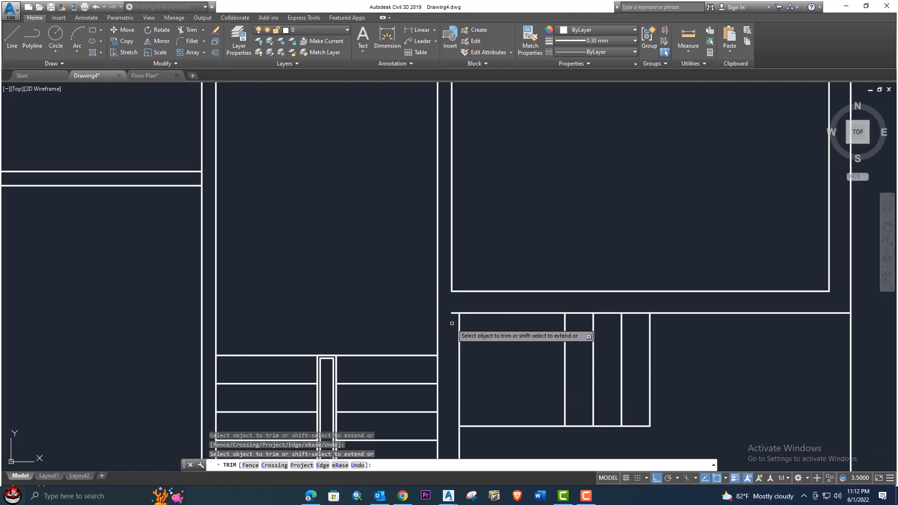
pyautogui.scroll(-3, 453, 313)
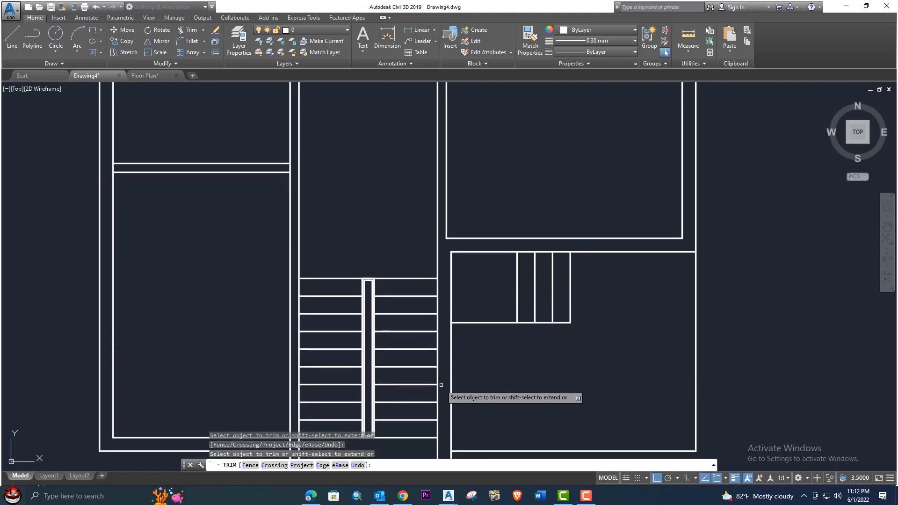
pyautogui.moveTo(440, 385); pyautogui.dragTo(435, 308, button='middle')
pyautogui.press('Escape')
# - Offset the stairwell's left inner wall line outward by 0.23
pyautogui.moveTo(412, 149)
pyautogui.mouseDown(button='middle')
pyautogui.moveTo(407, 217)
pyautogui.moveTo(439, 213)
pyautogui.mouseUp(button='middle')
pyautogui.moveTo(357, 296); pyautogui.dragTo(412, 208, button='middle')
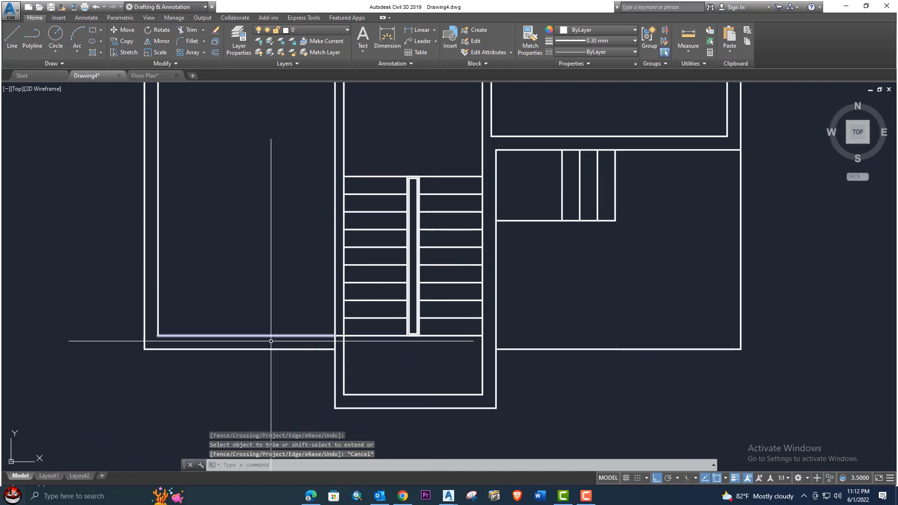
pyautogui.moveTo(309, 315); pyautogui.dragTo(336, 249, button='middle')
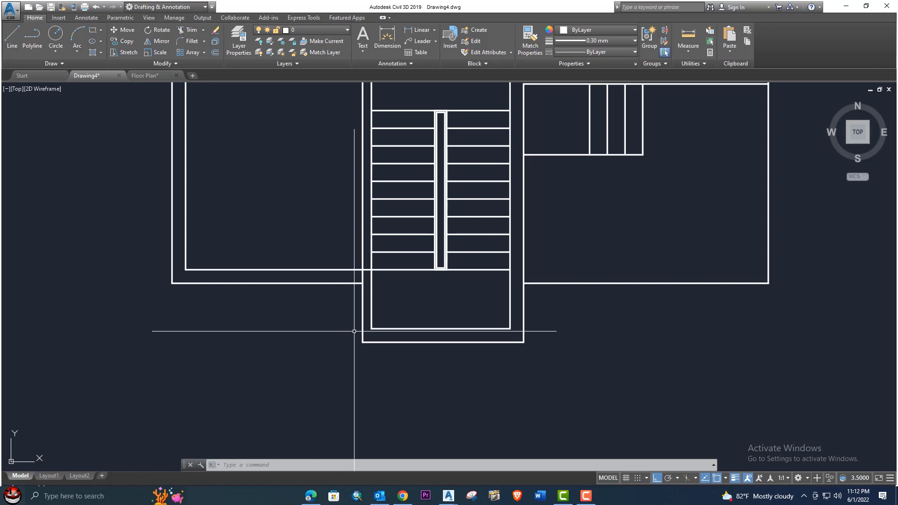
pyautogui.write('o')
pyautogui.press('Return')
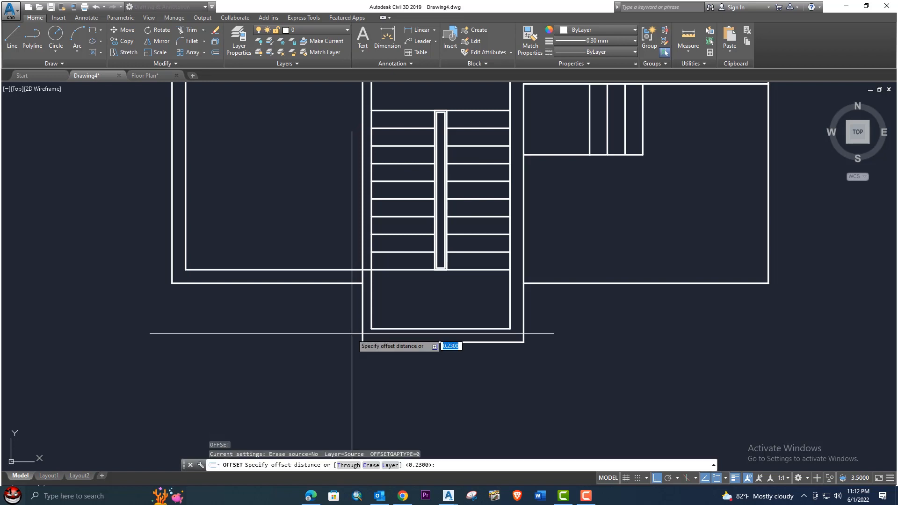
pyautogui.press('Return')
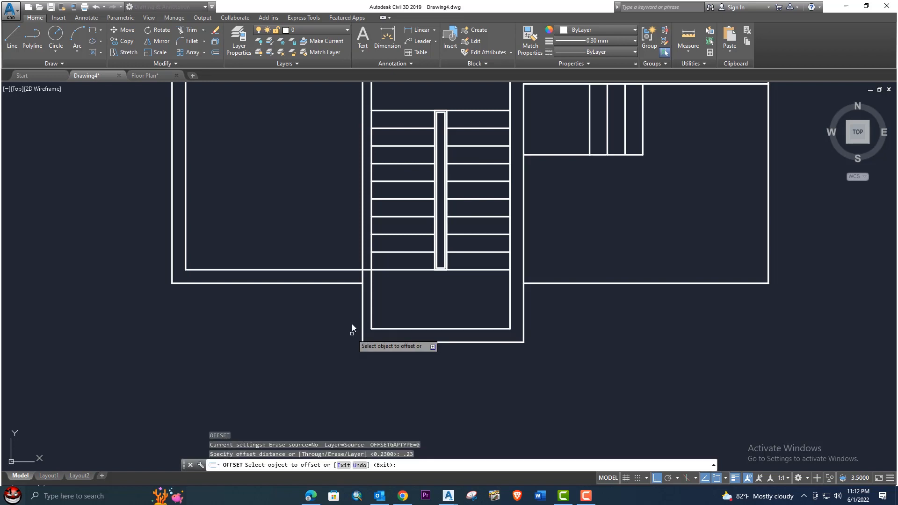
pyautogui.click(371, 306)
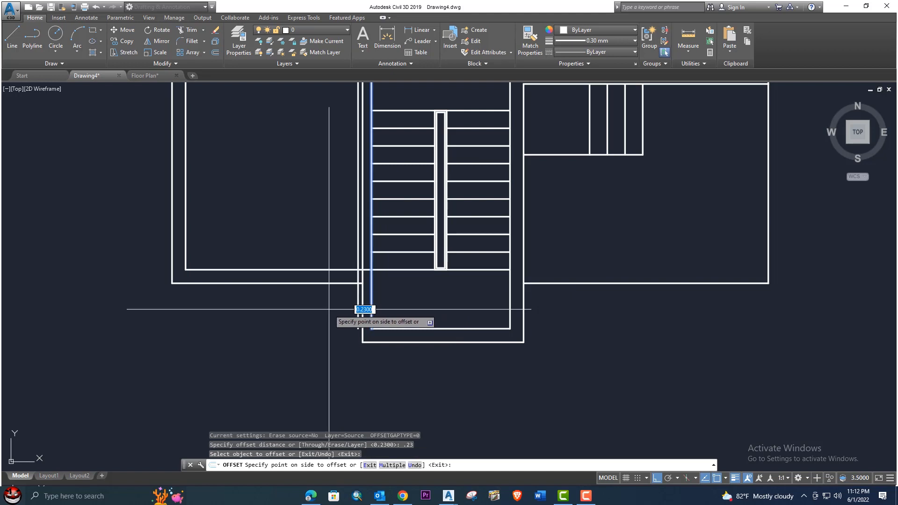
pyautogui.click(330, 309)
pyautogui.press('Return')
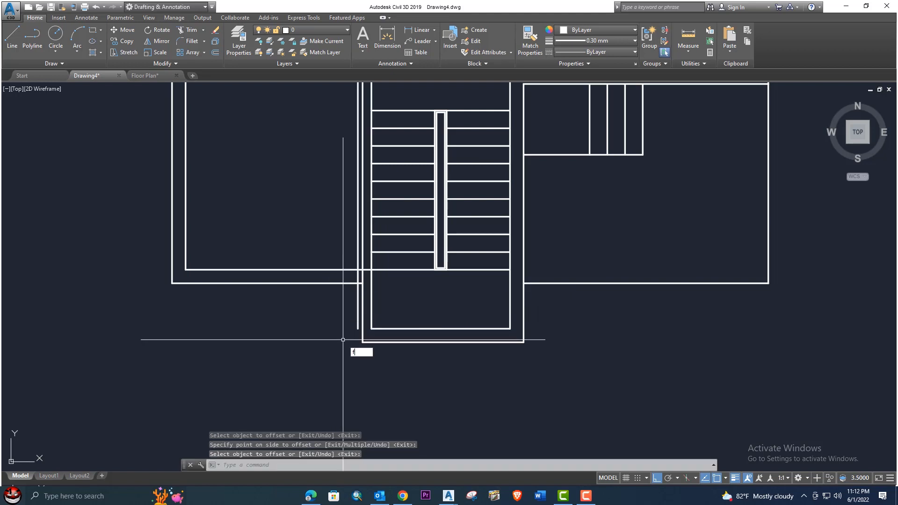
# - Fillet the new left offset line with the stairwell's bottom outer wall line to form a square corner
pyautogui.write('f')
pyautogui.press('Return')
pyautogui.click(357, 326)
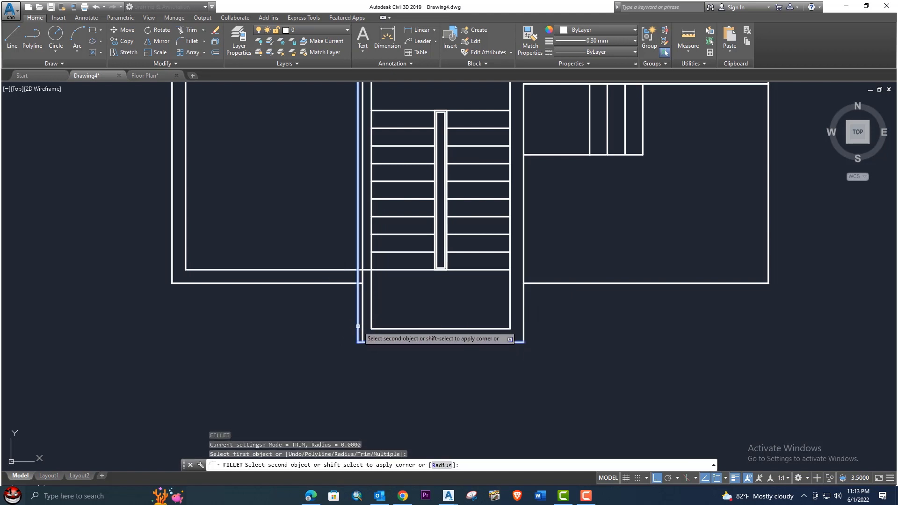
pyautogui.press('Escape')
# - Trim the old left outer wall line and the crossing line pieces where the lower-left room's bottom wall meets the stairwell
pyautogui.moveTo(301, 328); pyautogui.dragTo(290, 348, button='middle')
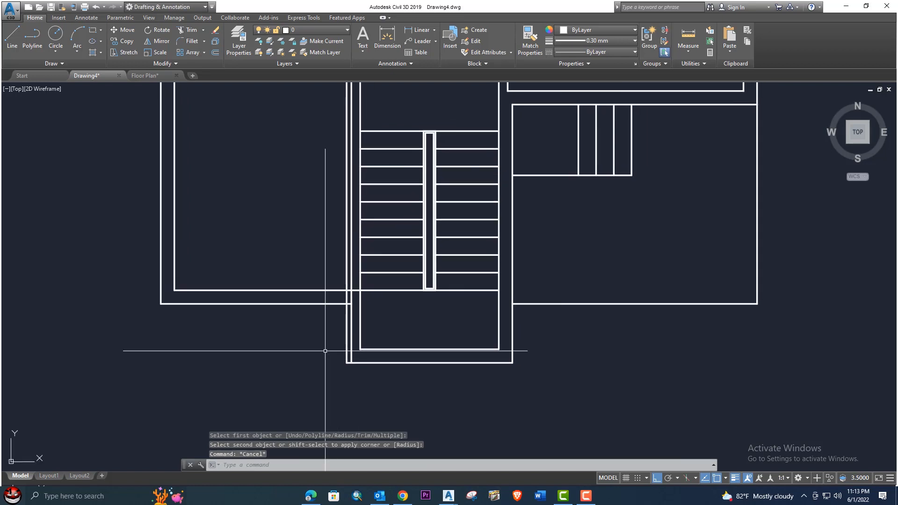
pyautogui.write('tr')
pyautogui.press('Return')
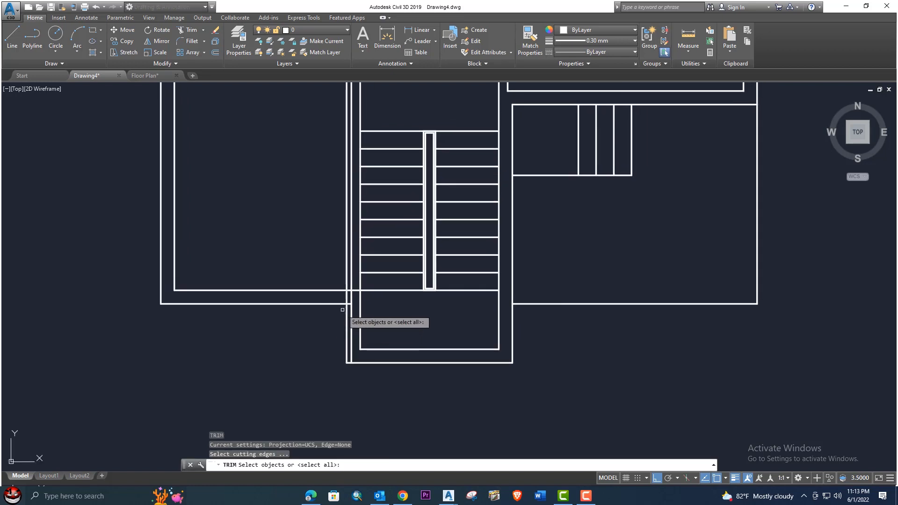
pyautogui.scroll(4, 349, 294)
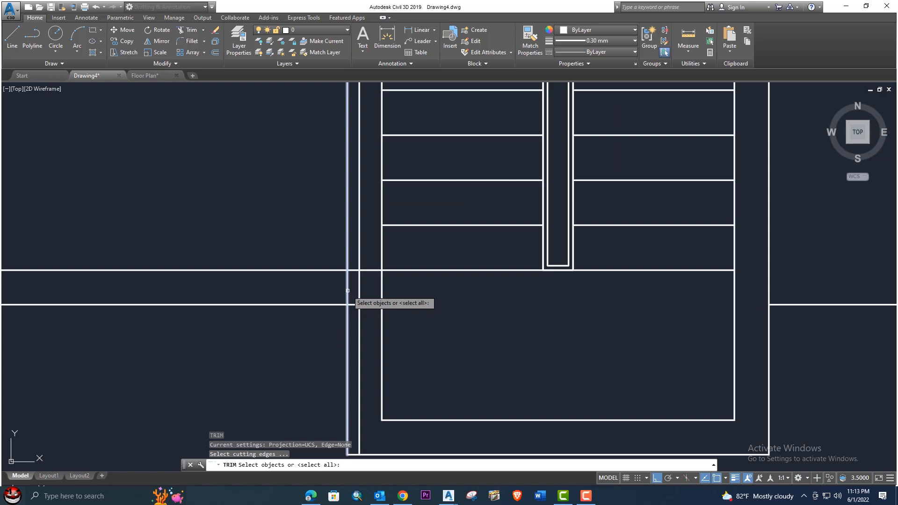
pyautogui.press('Return')
pyautogui.click(355, 304)
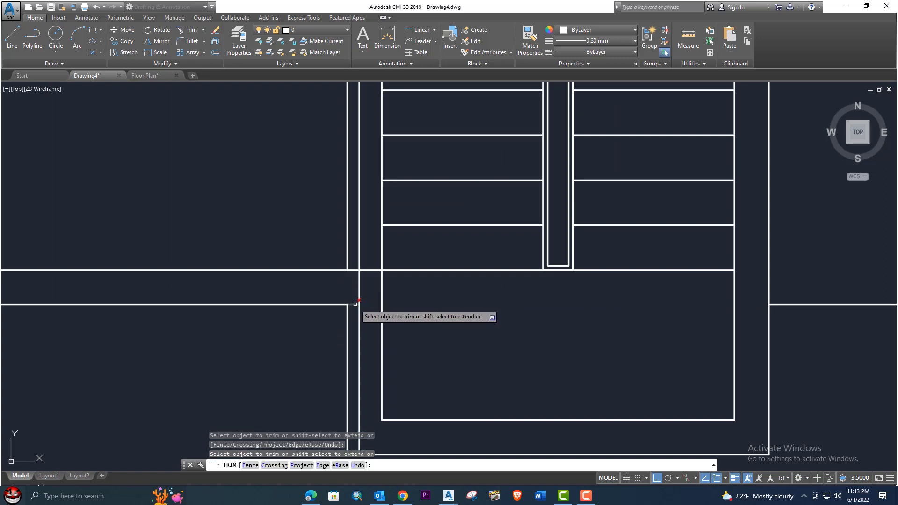
pyautogui.click(360, 304)
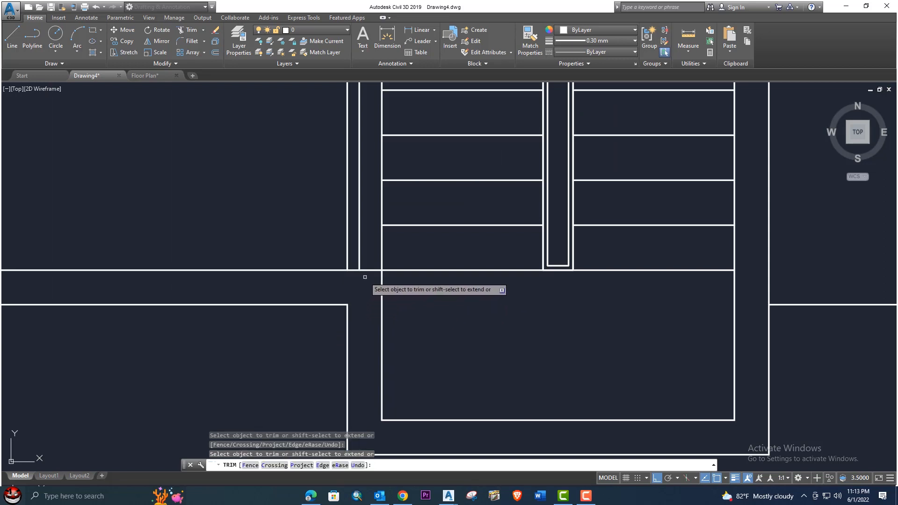
pyautogui.scroll(-2, 362, 272)
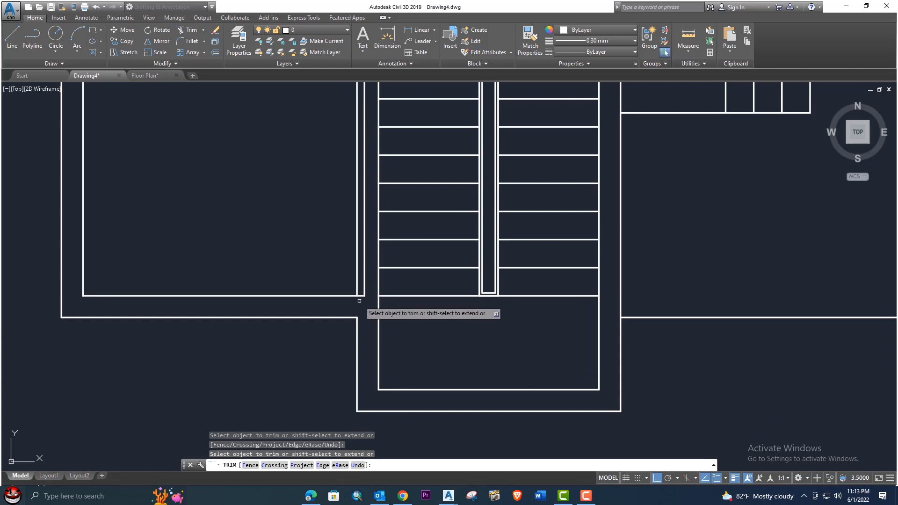
pyautogui.moveTo(329, 311); pyautogui.dragTo(328, 312, button='middle')
pyautogui.press('Escape')
# - Erase the remaining upper piece of the left offset line inside the lower-left room
pyautogui.scroll(-3, 358, 318)
pyautogui.click(361, 312)
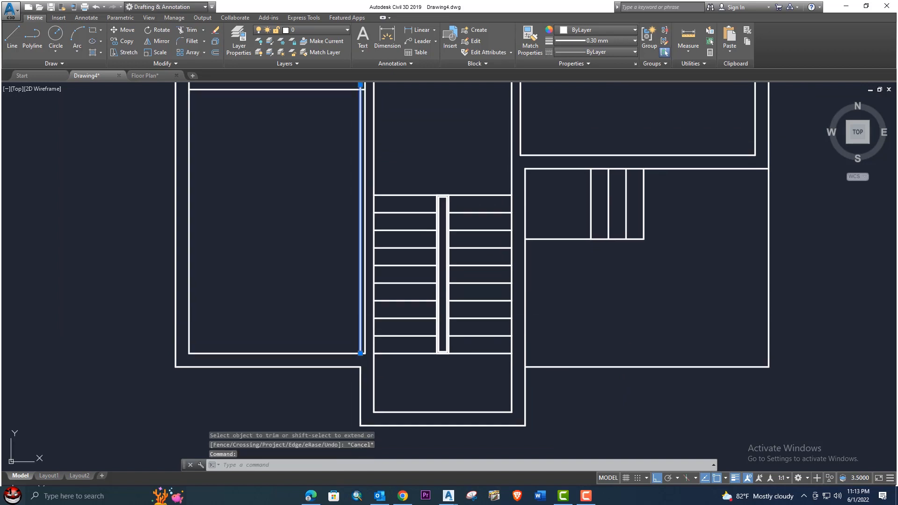
pyautogui.press('Delete')
pyautogui.scroll(-4, 364, 312)
pyautogui.scroll(3, 385, 322)
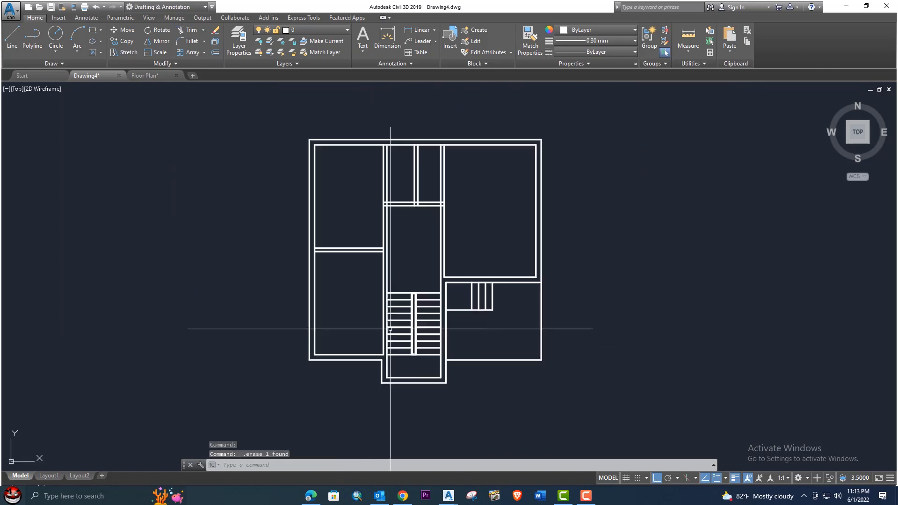
pyautogui.scroll(2, 397, 243)
pyautogui.scroll(-2, 413, 252)
pyautogui.moveTo(413, 251); pyautogui.dragTo(401, 206, button='middle')
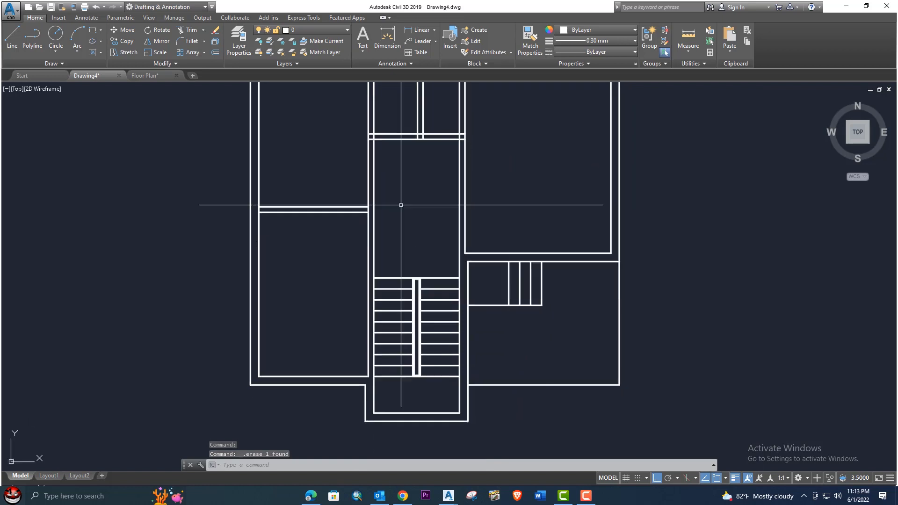
pyautogui.moveTo(402, 351); pyautogui.dragTo(377, 287, button='middle')
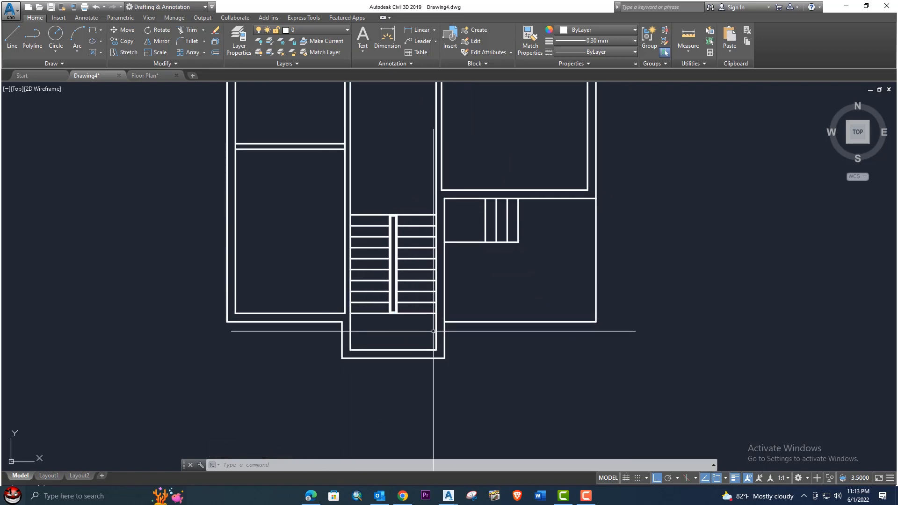
pyautogui.moveTo(446, 356); pyautogui.dragTo(419, 360, button='middle')
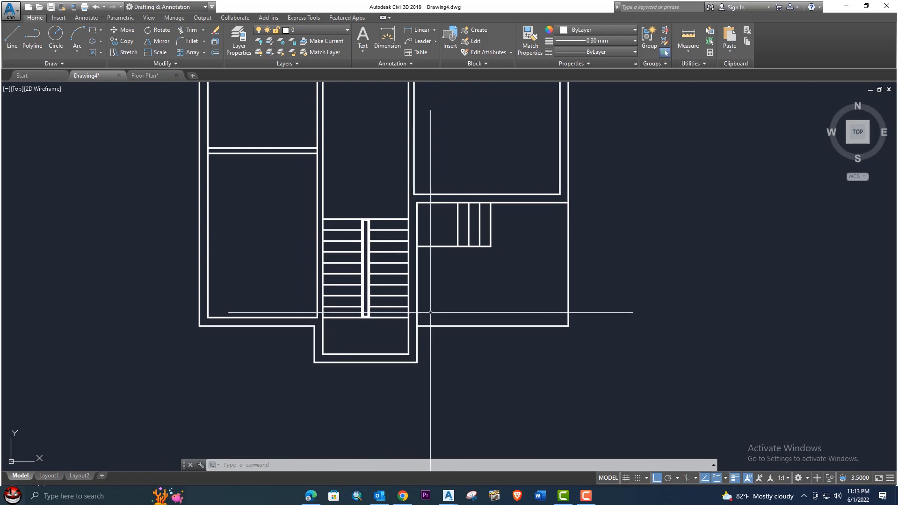
pyautogui.moveTo(423, 313); pyautogui.dragTo(427, 335, button='middle')
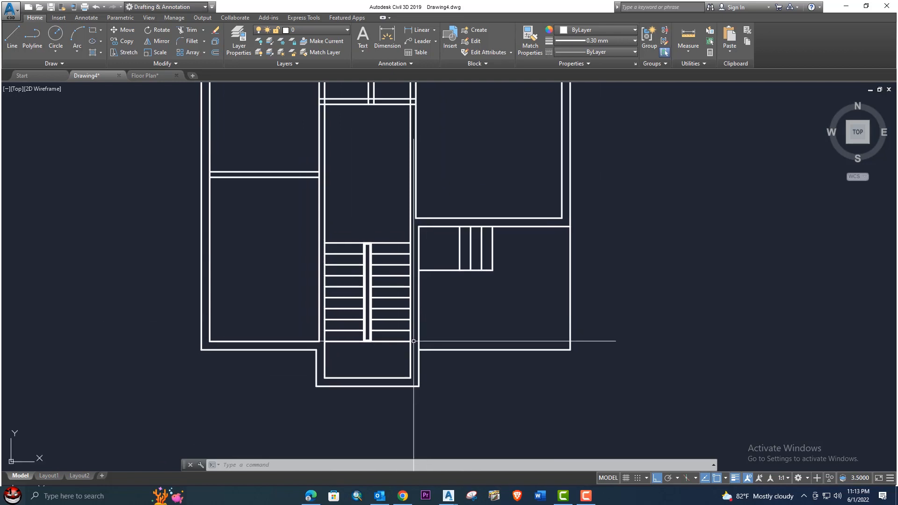
pyautogui.scroll(-4, 411, 225)
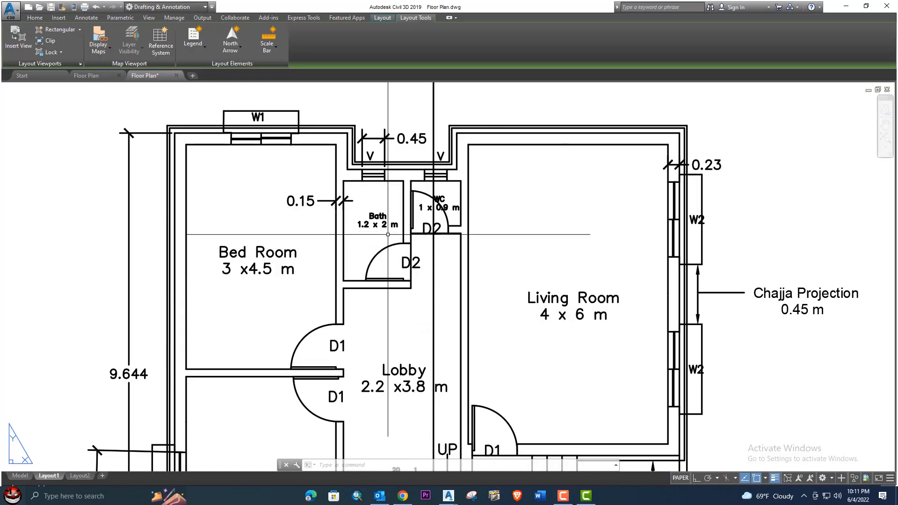
# - Compare the reference floor plan's recessed top wall above the bath and WC with the same area of the drawing
pyautogui.moveTo(389, 242); pyautogui.dragTo(413, 245, button='middle')
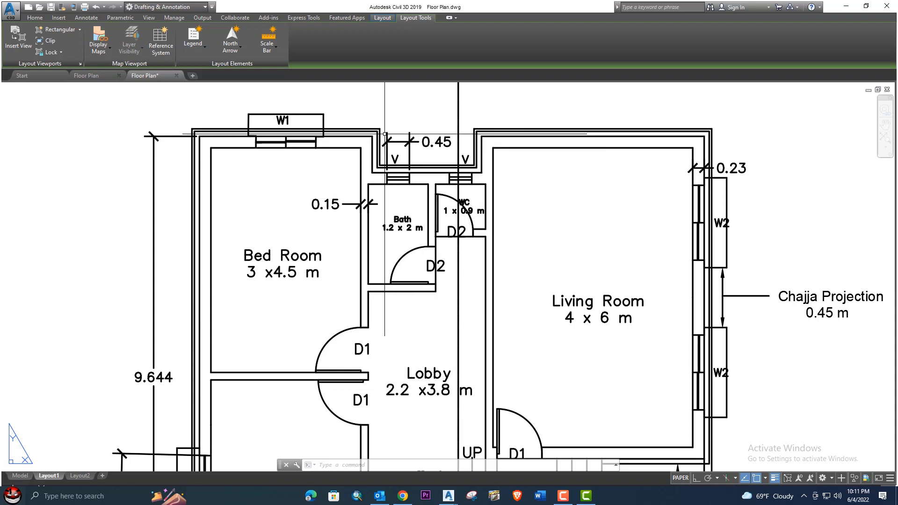
pyautogui.moveTo(385, 135); pyautogui.dragTo(382, 157, button='middle')
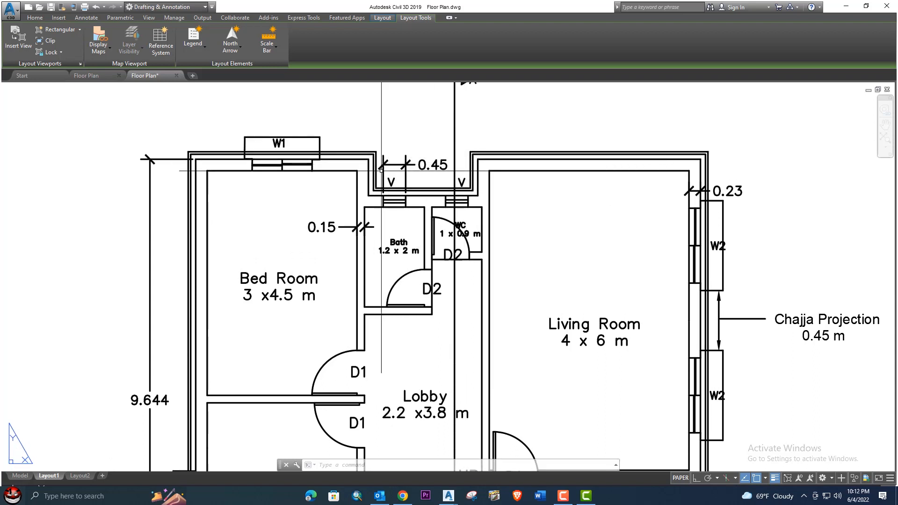
pyautogui.moveTo(376, 245); pyautogui.dragTo(371, 212, button='middle')
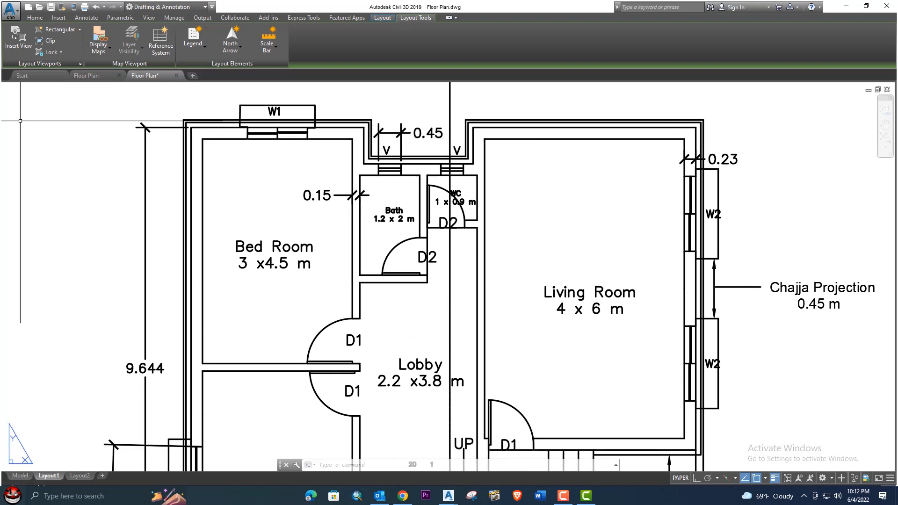
pyautogui.click(86, 75)
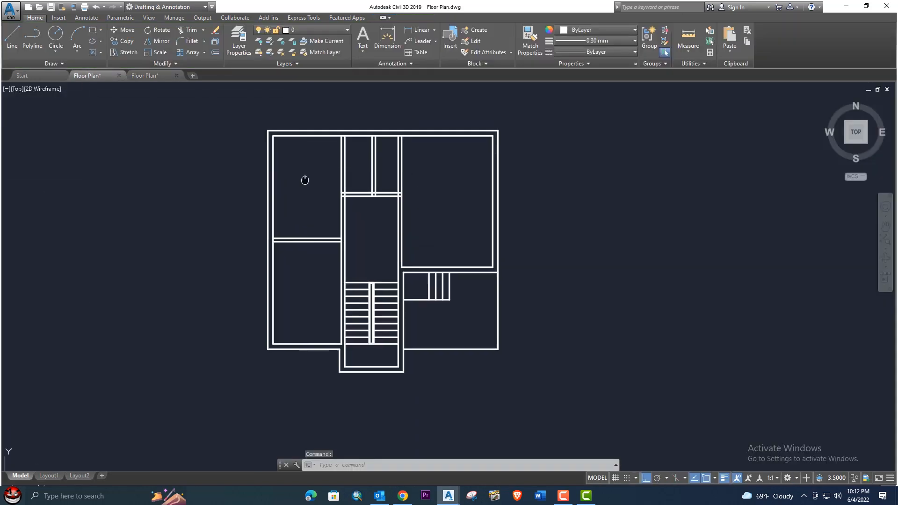
pyautogui.scroll(2, 356, 176)
pyautogui.moveTo(355, 188)
pyautogui.mouseDown(button='middle')
pyautogui.moveTo(353, 154)
pyautogui.moveTo(351, 178)
pyautogui.mouseUp(button='middle')
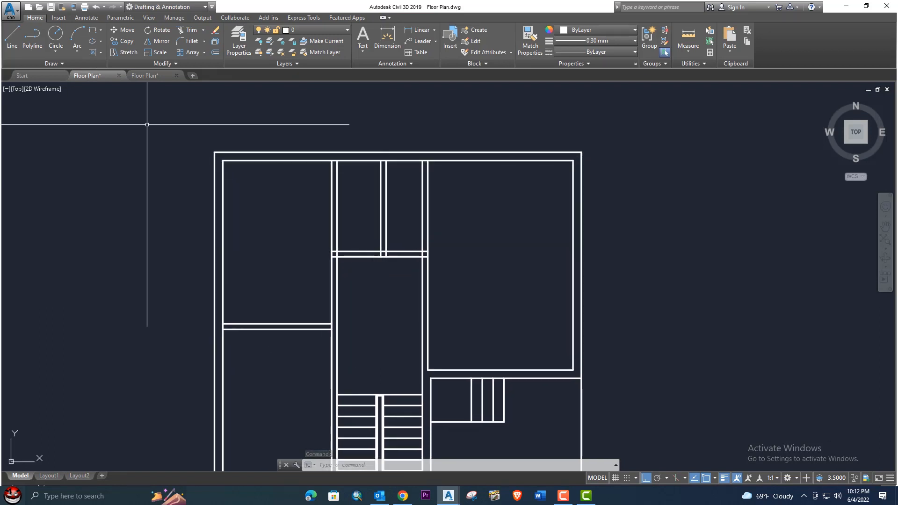
pyautogui.click(146, 75)
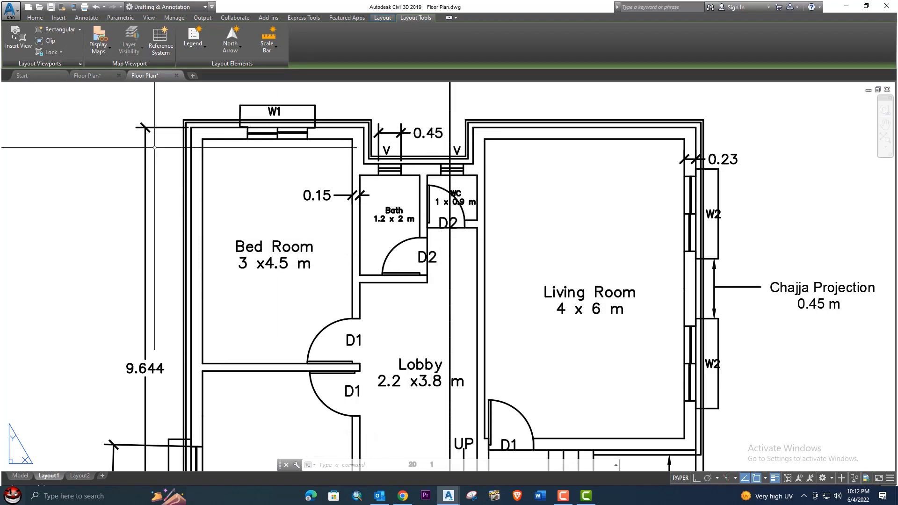
pyautogui.click(82, 77)
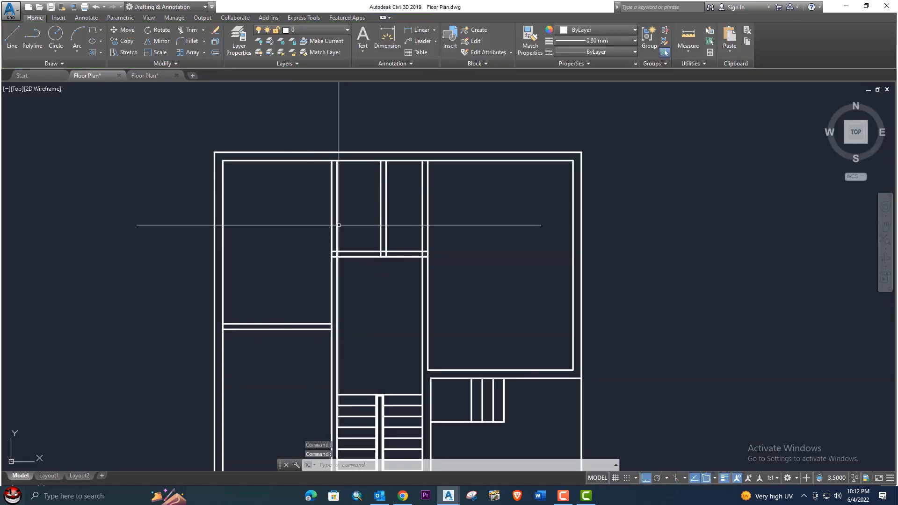
# - Offset the upper line of the wall below the two small top-centre rooms upward by 2
pyautogui.write('O')
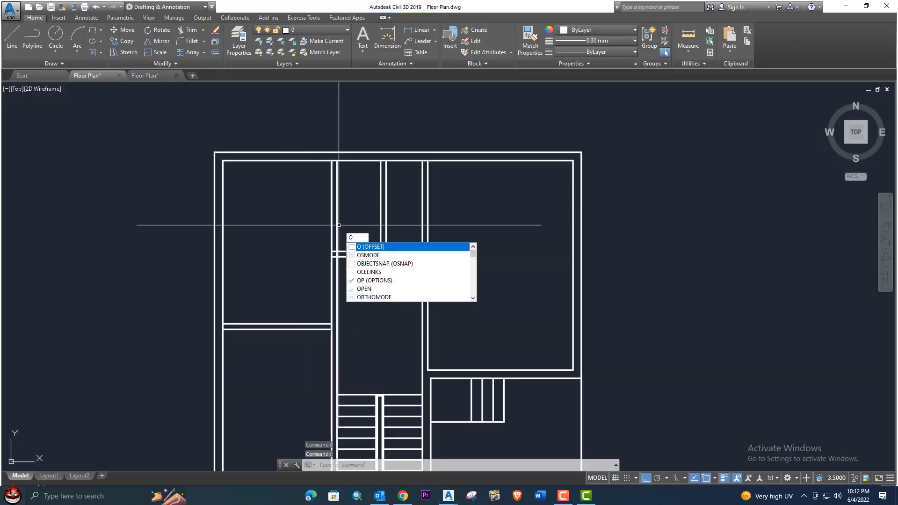
pyautogui.press('Return')
pyautogui.write('2')
pyautogui.press('Return')
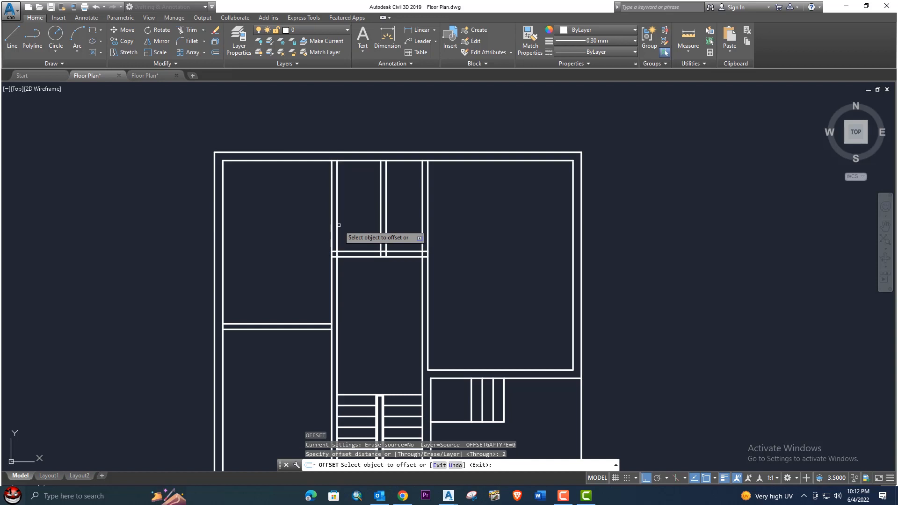
pyautogui.click(332, 239)
pyautogui.click(356, 208)
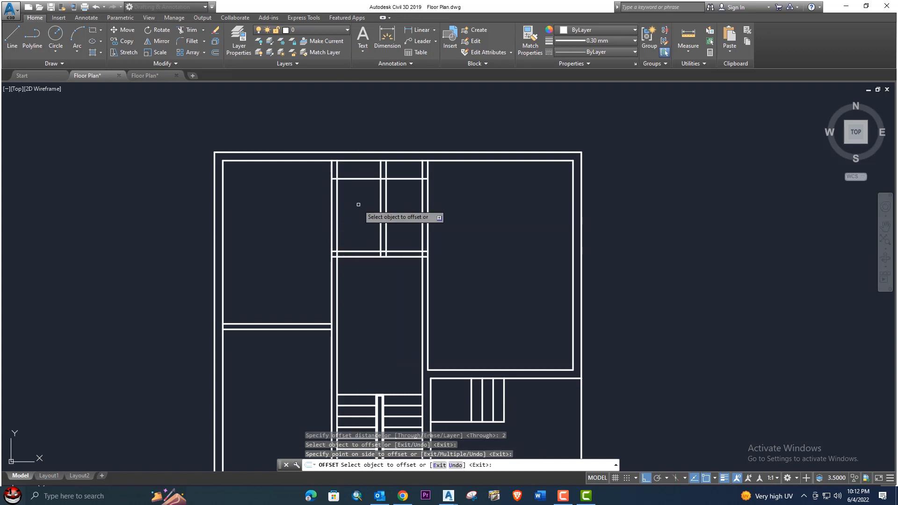
# - Offset the new horizontal line across the two small rooms upward by 0.23 to form the recessed wall
pyautogui.click(363, 176)
pyautogui.click(362, 178)
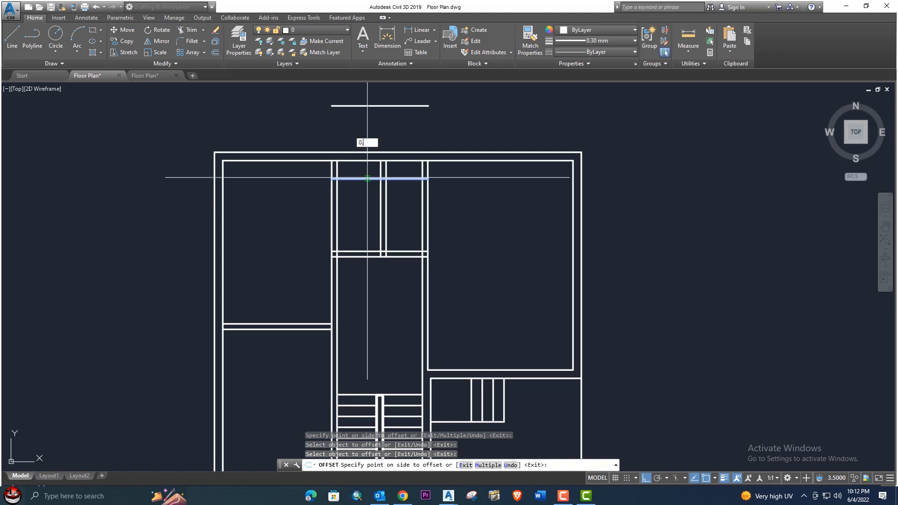
pyautogui.press('Return')
pyautogui.moveTo(356, 170)
pyautogui.mouseDown(button='middle')
pyautogui.moveTo(361, 214)
pyautogui.moveTo(380, 238)
pyautogui.mouseUp(button='middle')
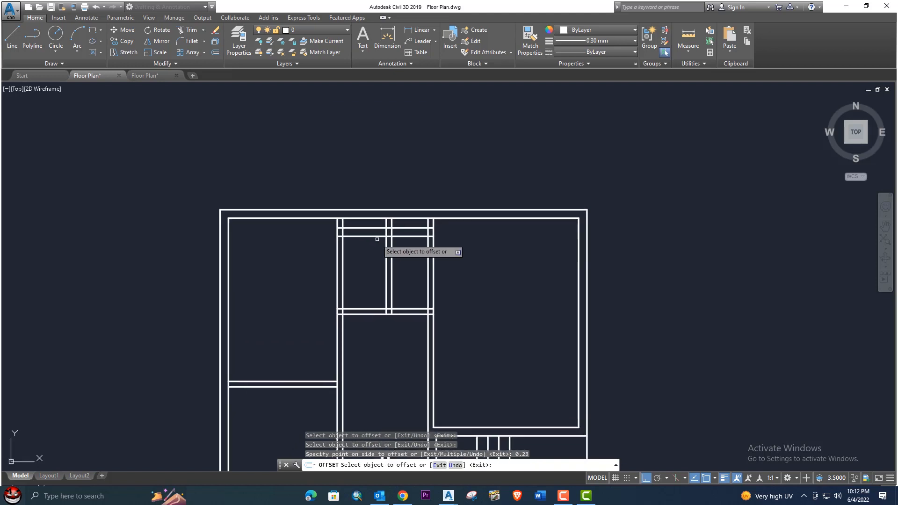
pyautogui.press('Escape')
# - Extend the lines of both side walls of the small rooms up to the building's outer top wall line
pyautogui.write('ex')
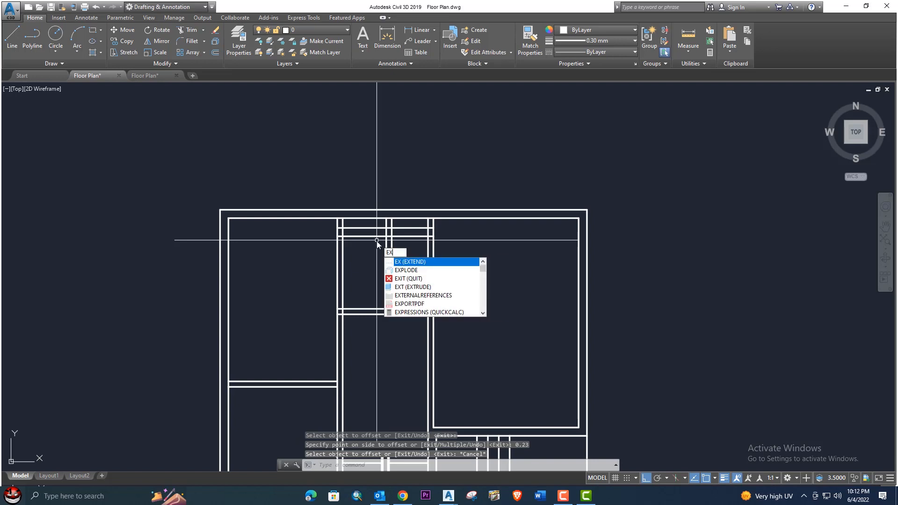
pyautogui.press('Return')
pyautogui.press('Return')
pyautogui.scroll(4, 334, 219)
pyautogui.click(357, 229)
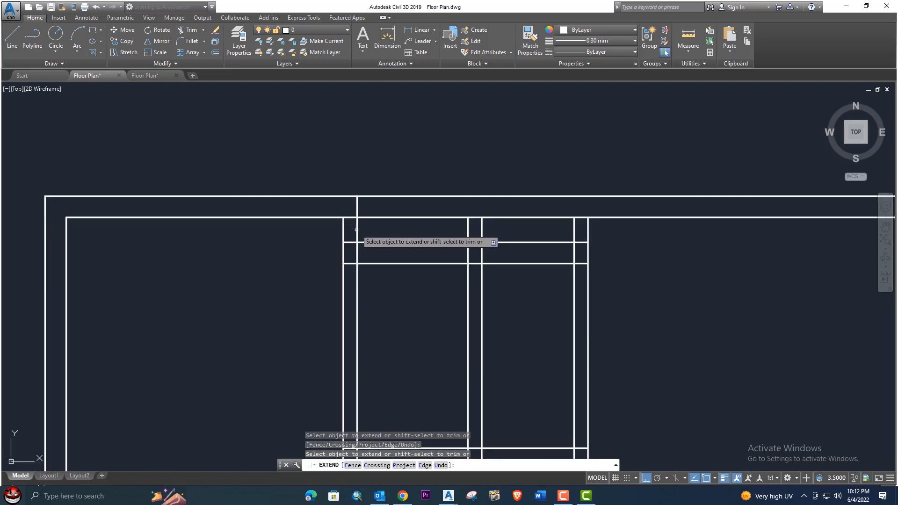
pyautogui.click(574, 229)
pyautogui.click(588, 232)
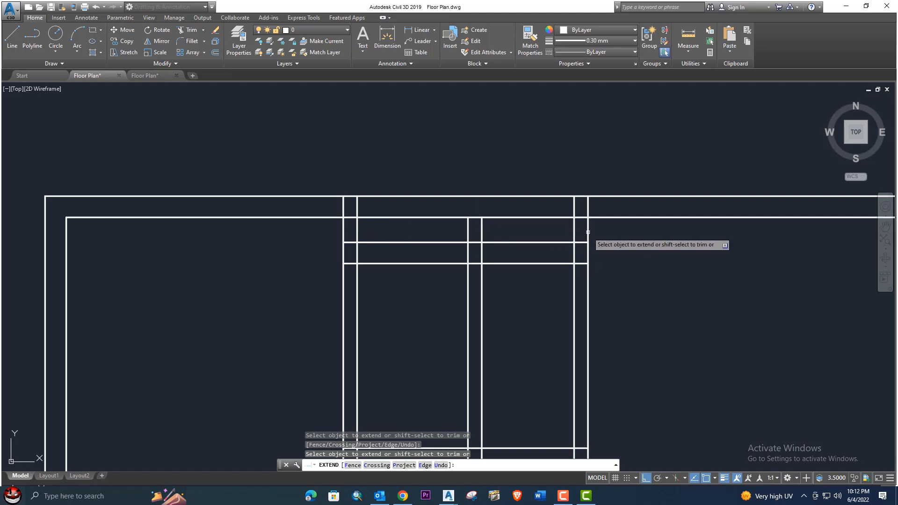
pyautogui.press('Escape')
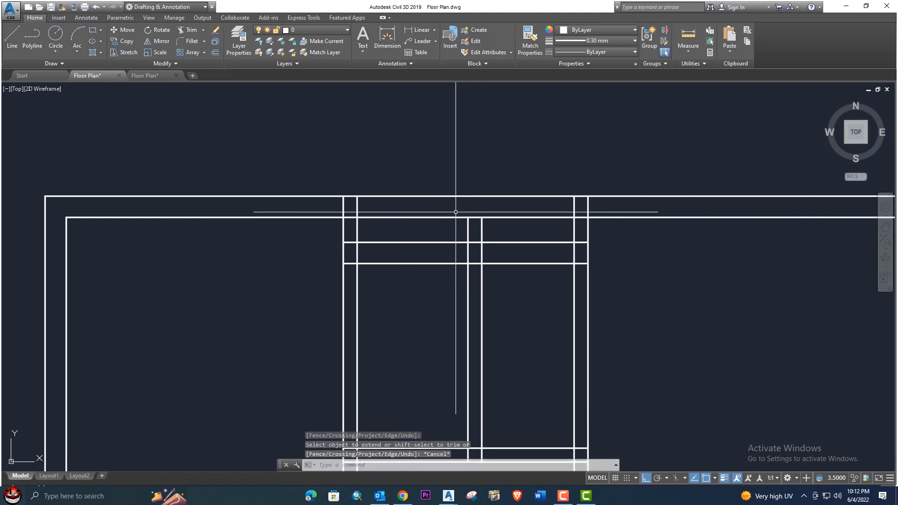
# - Trim the top wall lines between the two side walls and the partition line ends above the recessed wall
pyautogui.write('tr')
pyautogui.press('Return')
pyautogui.press('Return')
pyautogui.click(522, 233)
pyautogui.click(484, 183)
pyautogui.click(445, 234)
pyautogui.click(377, 204)
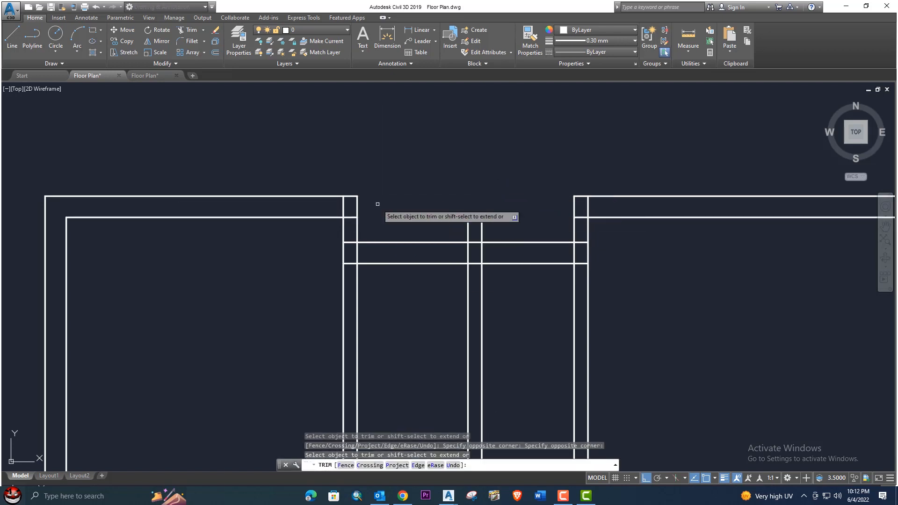
pyautogui.click(492, 229)
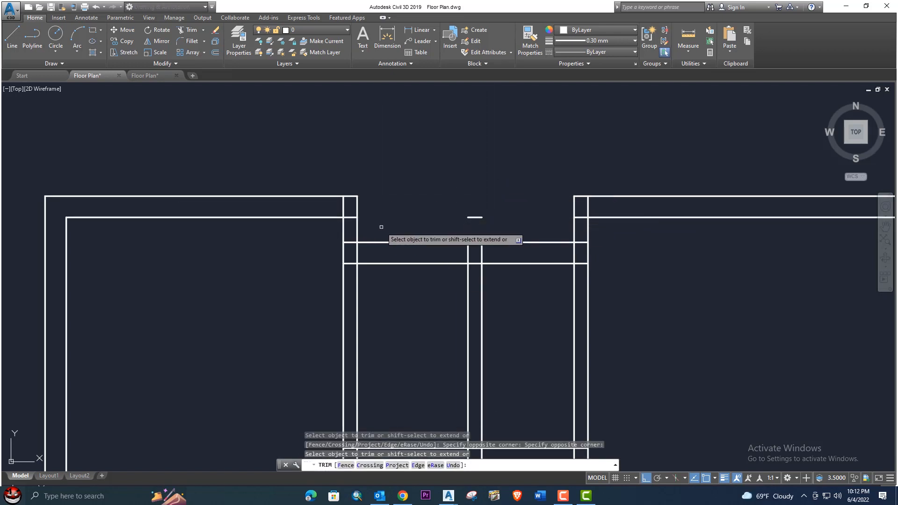
pyautogui.moveTo(399, 224); pyautogui.dragTo(401, 231, button='middle')
pyautogui.press('Escape')
# - Erase the short leftover piece of the old inner top wall line above the partition
pyautogui.click(478, 223)
pyautogui.click(458, 216)
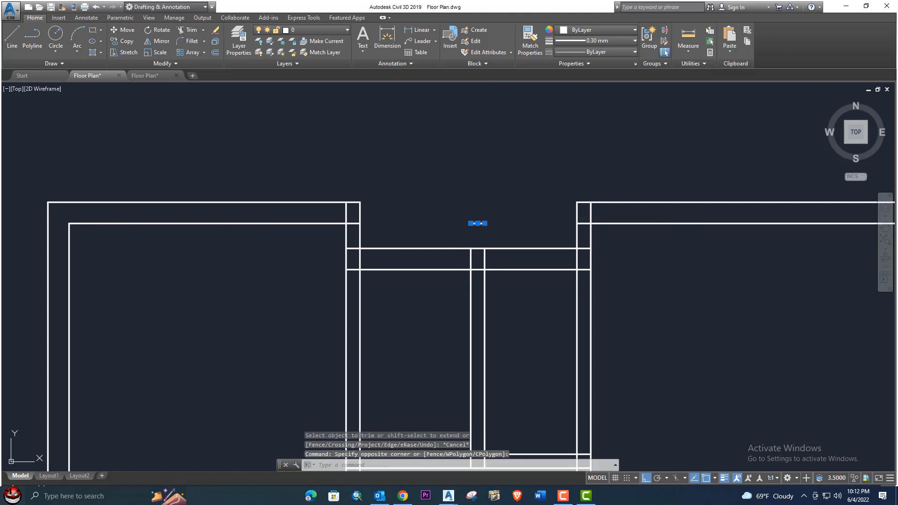
pyautogui.press('Delete')
# - Check the WC's size on the reference floor plan and offset the recessed wall's inner line downward by 0.9
pyautogui.moveTo(476, 238)
pyautogui.mouseDown(button='middle')
pyautogui.moveTo(469, 231)
pyautogui.moveTo(471, 248)
pyautogui.moveTo(415, 163)
pyautogui.mouseUp(button='middle')
pyautogui.scroll(-2, 409, 191)
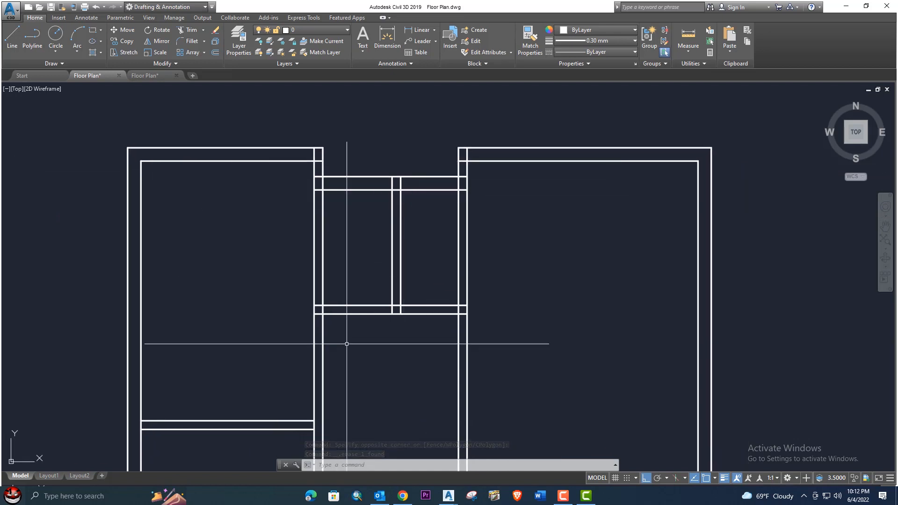
pyautogui.click(145, 75)
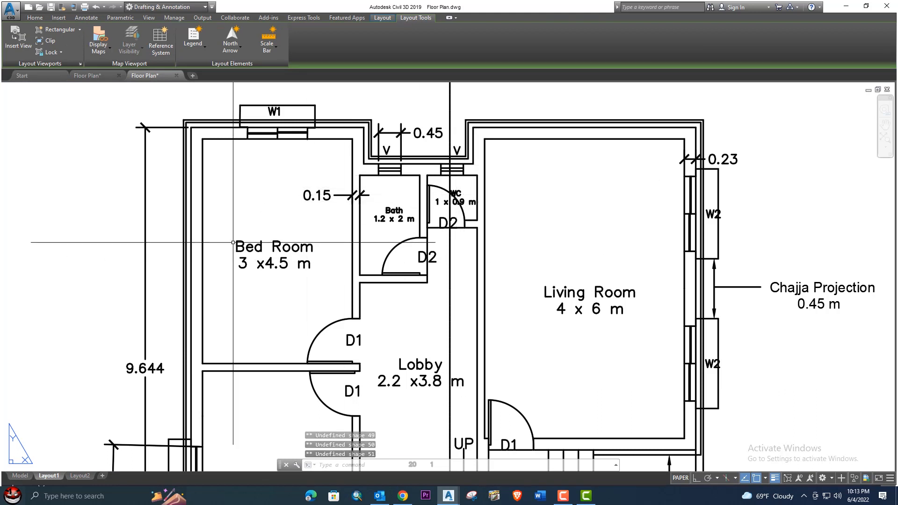
pyautogui.click(91, 75)
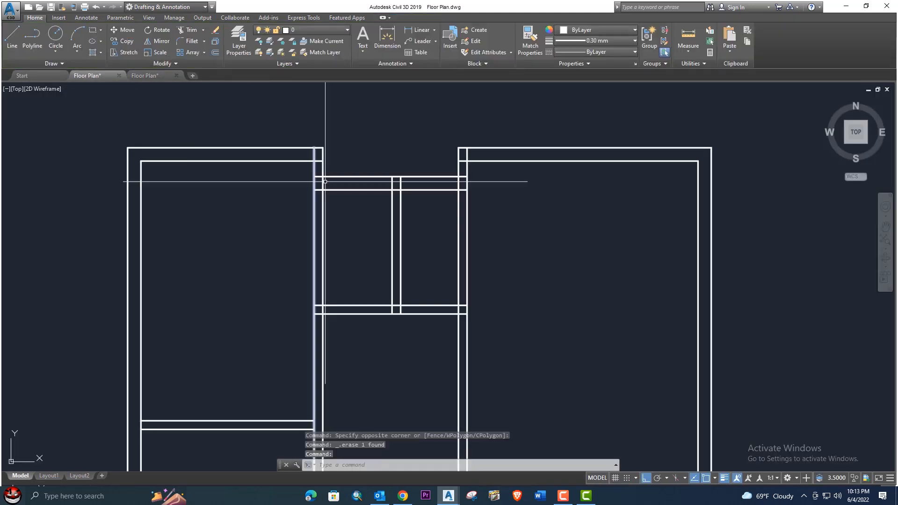
pyautogui.write('o')
pyautogui.press('Return')
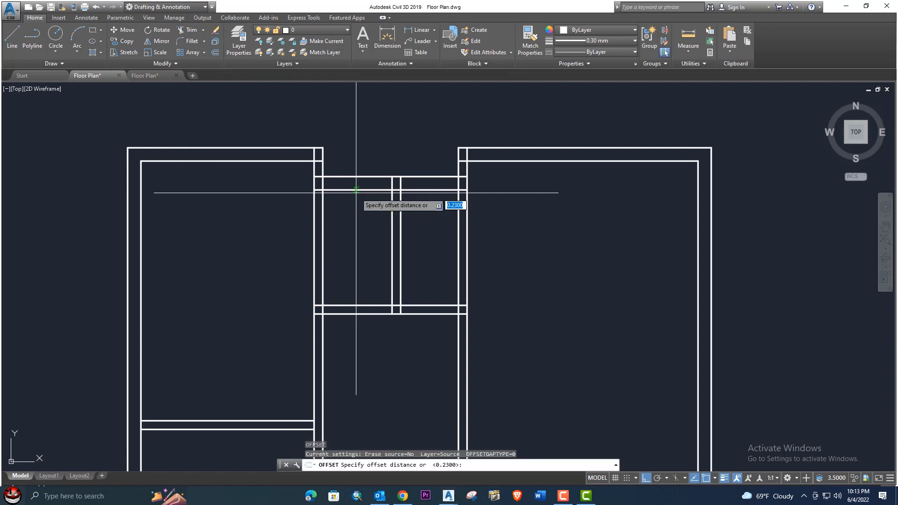
pyautogui.write('0.9')
pyautogui.press('Return')
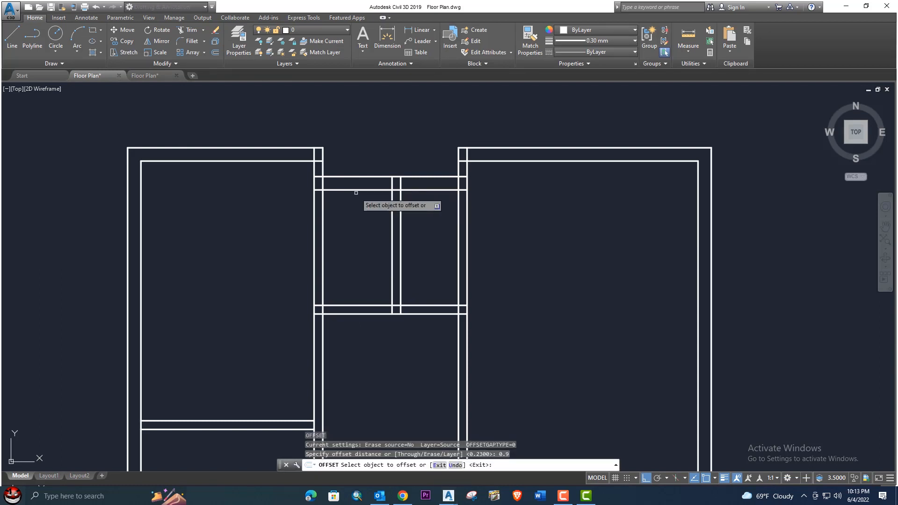
pyautogui.click(424, 190)
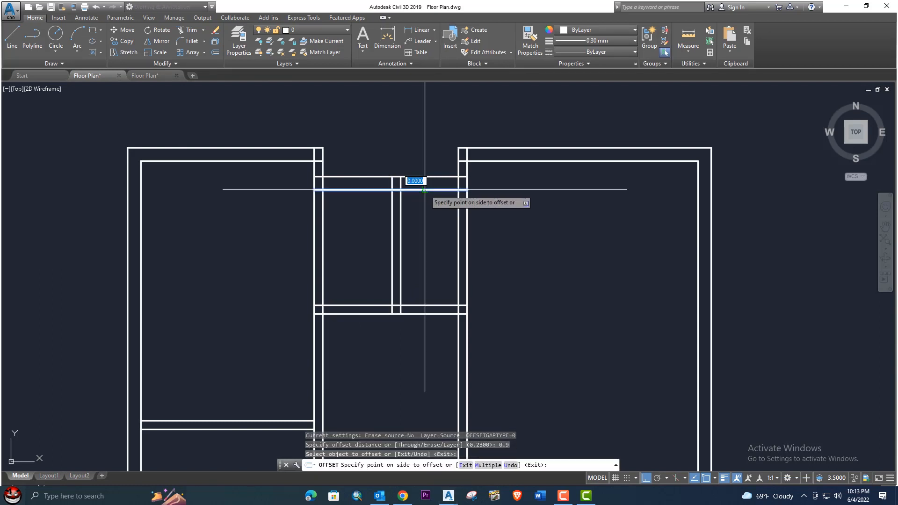
pyautogui.click(432, 265)
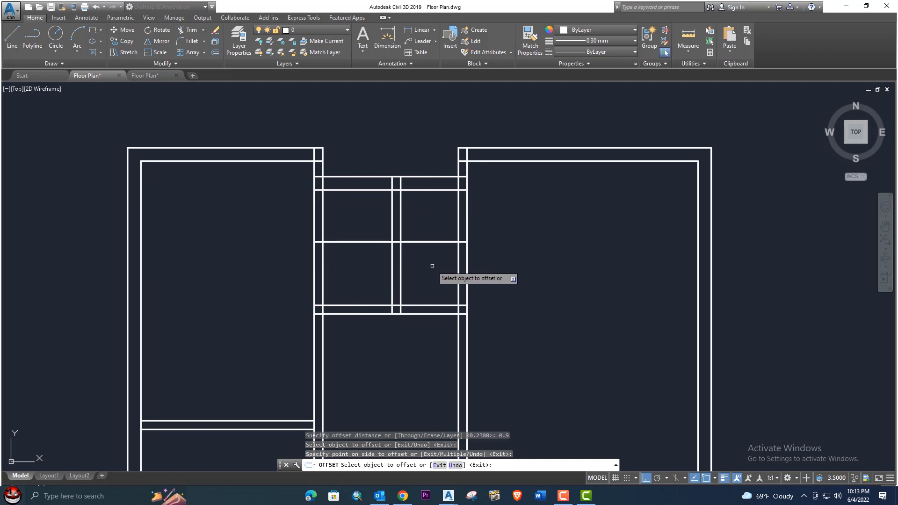
pyautogui.press('Escape')
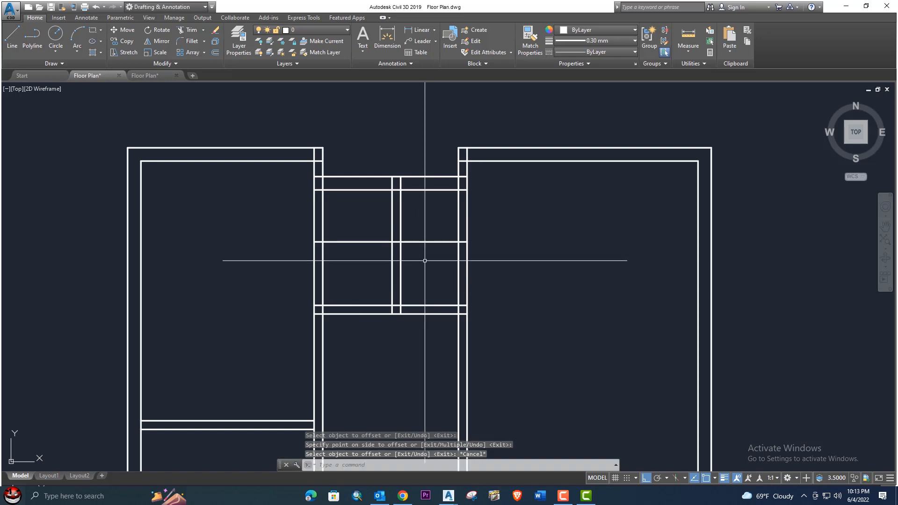
# - Offset the new WC bottom line downward by 0.15 to give the wall its thickness
pyautogui.press('Return')
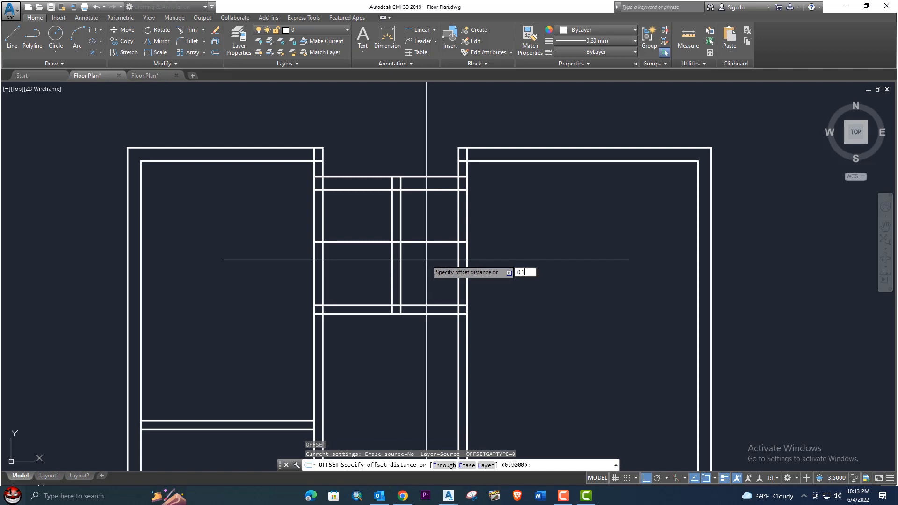
pyautogui.press('Return')
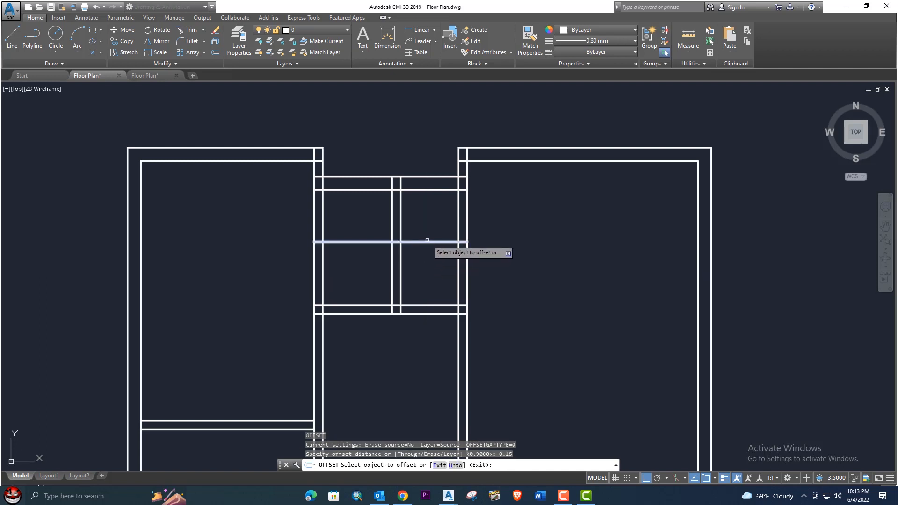
pyautogui.click(428, 242)
pyautogui.click(428, 255)
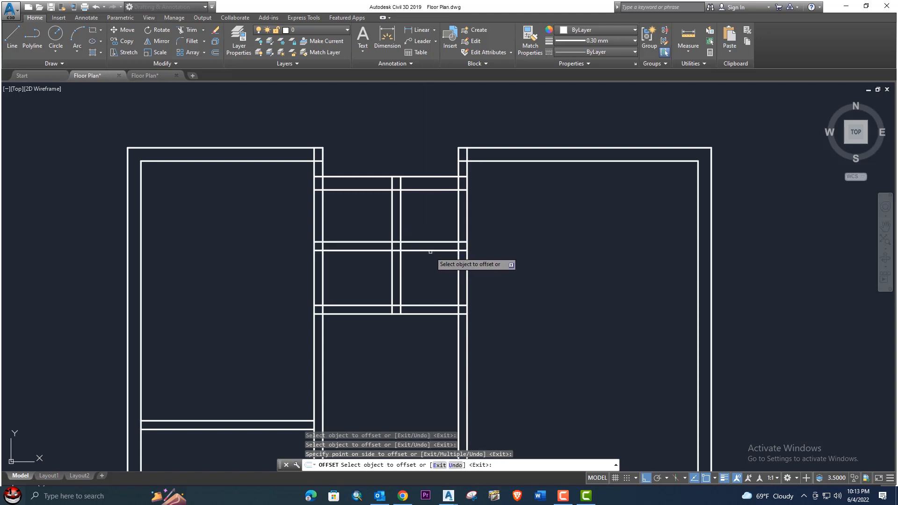
pyautogui.press('Escape')
pyautogui.write('tr')
pyautogui.press('Return')
pyautogui.click(379, 270)
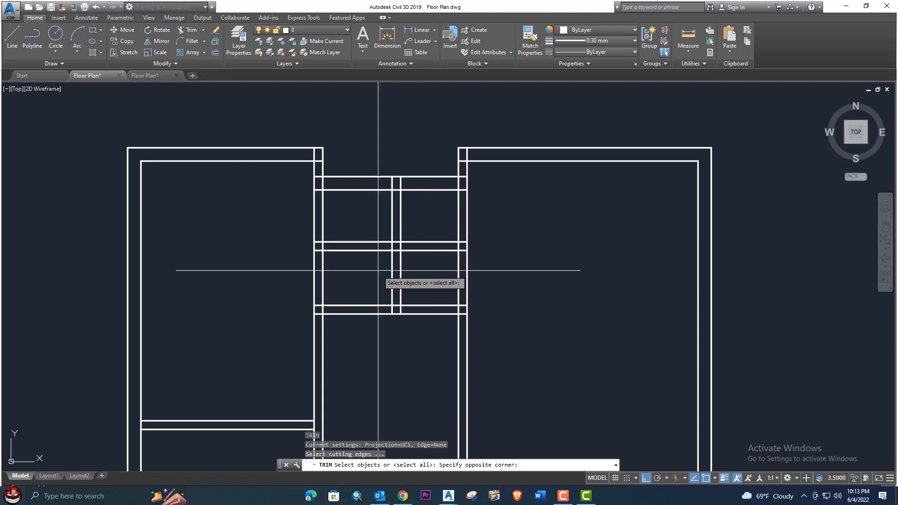
pyautogui.click(361, 230)
pyautogui.press('Escape')
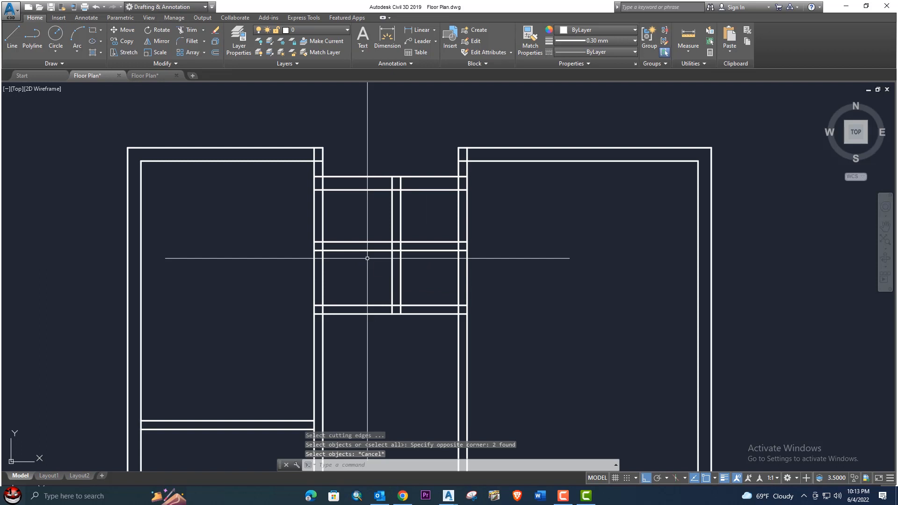
# - Trim the WC's bottom wall lines out of the bath and erase the leftover pieces inside the left side wall
pyautogui.press('Return')
pyautogui.press('Return')
pyautogui.click(367, 258)
pyautogui.click(351, 231)
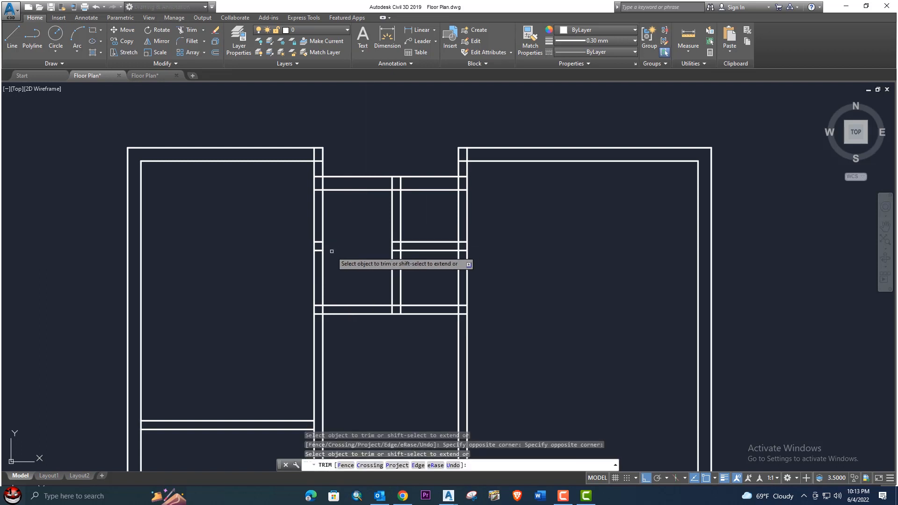
pyautogui.press('Escape')
pyautogui.moveTo(342, 249); pyautogui.dragTo(373, 254, button='middle')
pyautogui.click(377, 250)
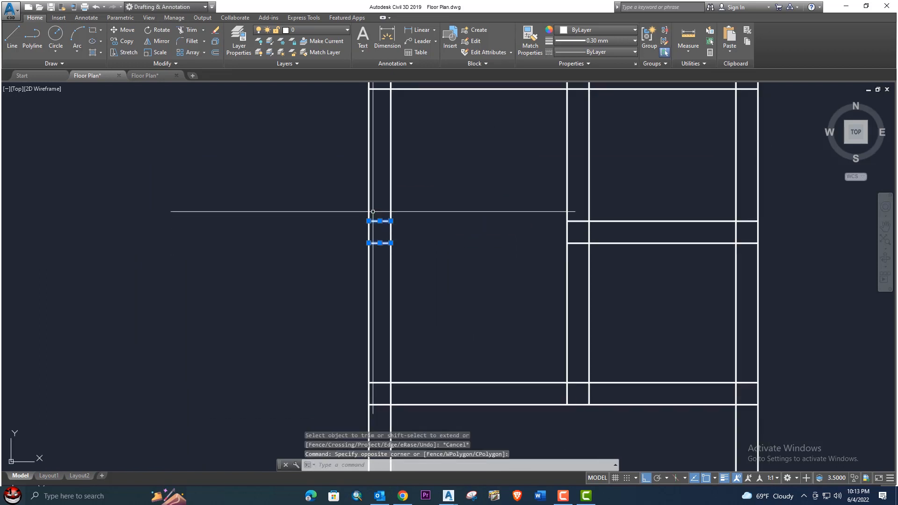
pyautogui.press('Delete')
# - Trim the bath's bottom wall lines between the partition and the right side wall
pyautogui.scroll(-3, 462, 241)
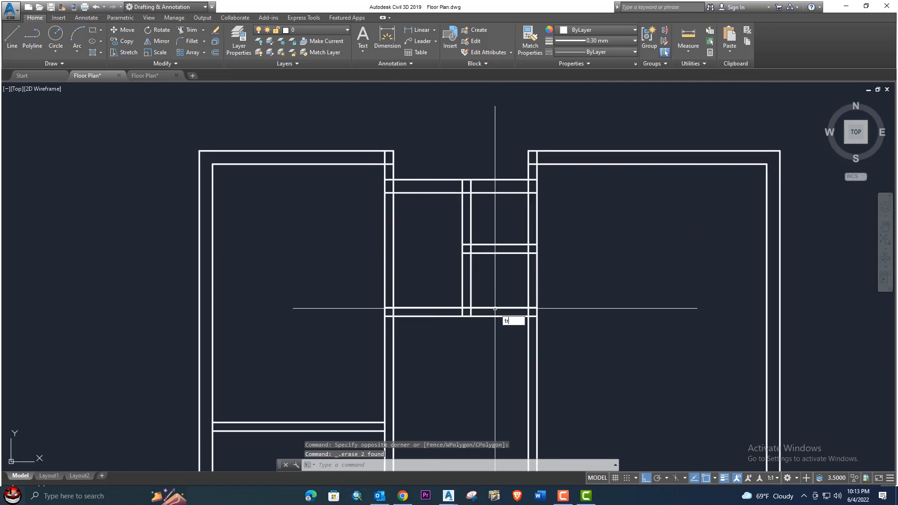
pyautogui.press('Return')
pyautogui.press('Return')
pyautogui.click(498, 330)
pyautogui.click(482, 289)
pyautogui.moveTo(506, 305); pyautogui.dragTo(461, 305, button='middle')
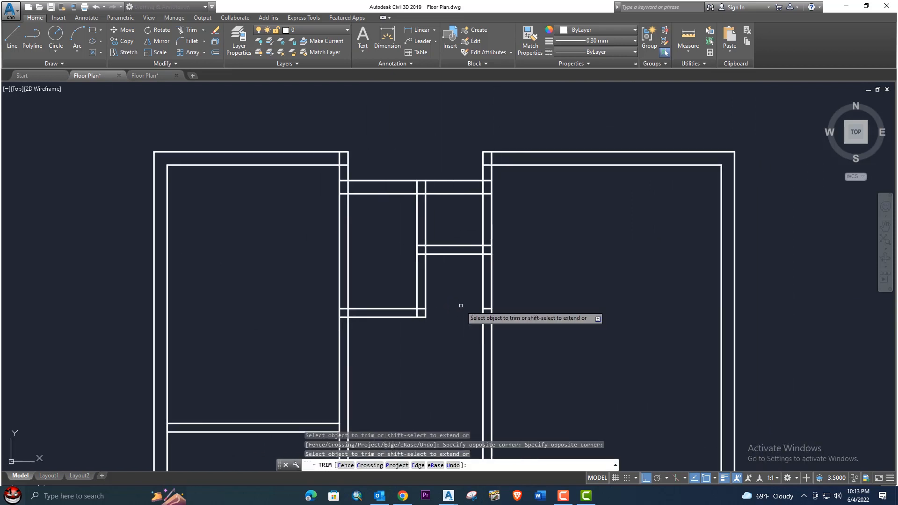
pyautogui.scroll(2, 490, 312)
pyautogui.click(491, 326)
pyautogui.press('Escape')
# - Erase the two short leftover pieces of the bath's bottom wall inside the right side wall
pyautogui.click(489, 328)
pyautogui.scroll(4, 485, 352)
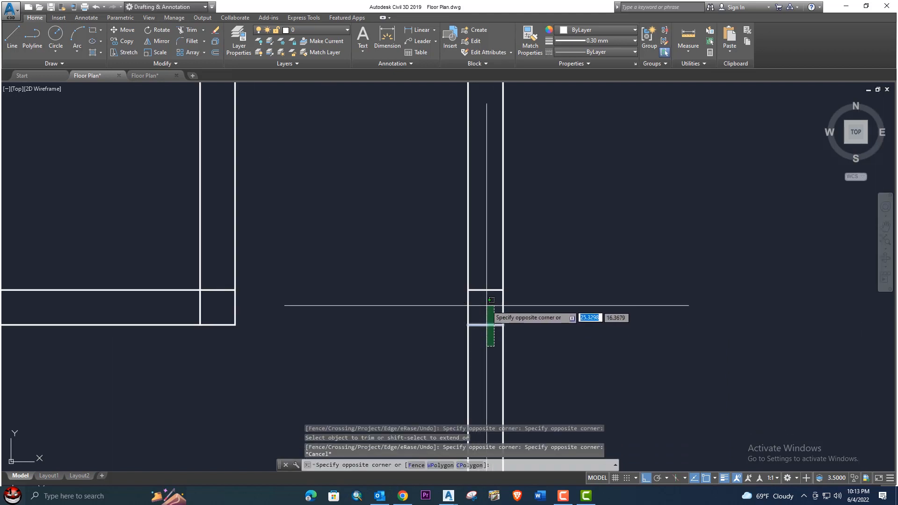
pyautogui.click(491, 286)
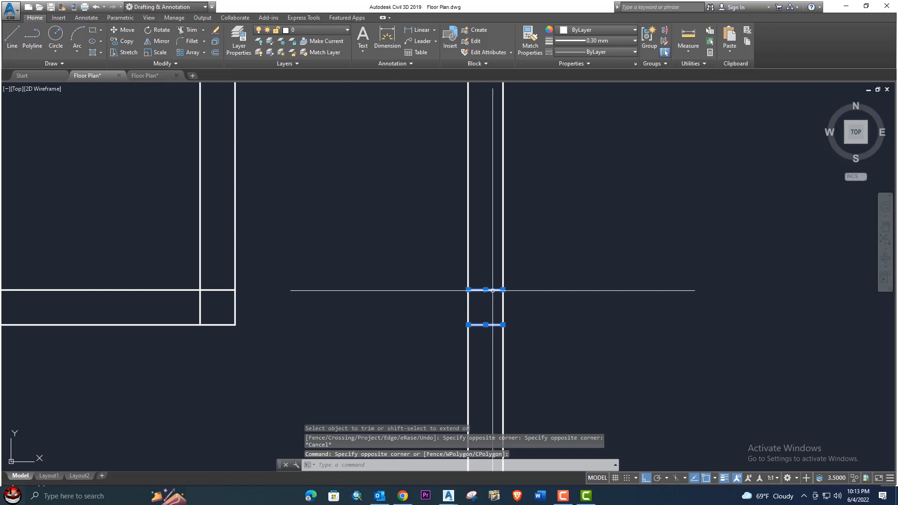
pyautogui.press('Delete')
pyautogui.scroll(-6, 491, 289)
pyautogui.moveTo(438, 264)
pyautogui.mouseDown(button='middle')
pyautogui.moveTo(443, 290)
pyautogui.moveTo(411, 255)
pyautogui.moveTo(403, 275)
pyautogui.mouseUp(button='middle')
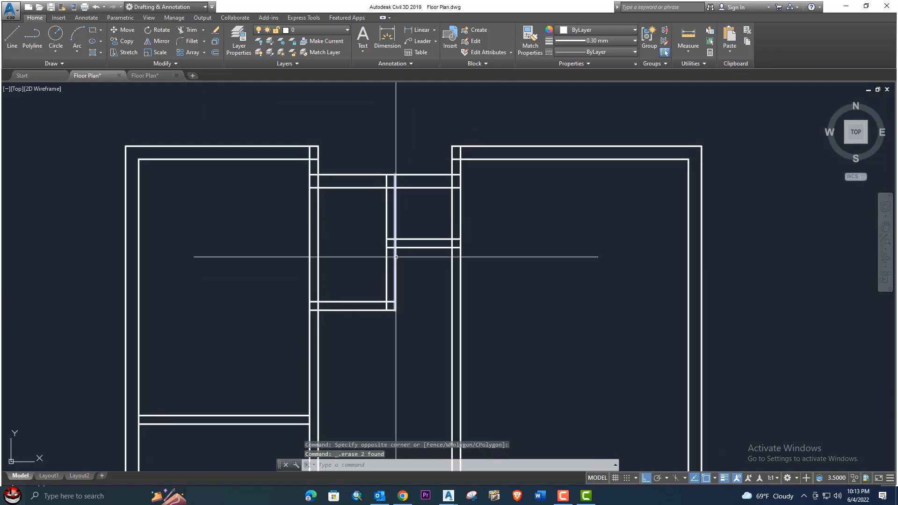
pyautogui.moveTo(410, 212); pyautogui.dragTo(407, 224, button='middle')
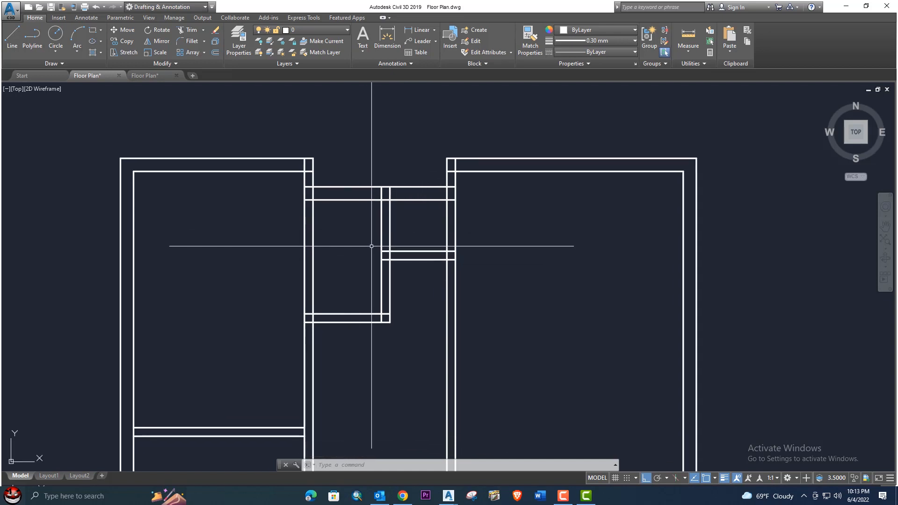
pyautogui.moveTo(365, 209); pyautogui.dragTo(359, 244, button='middle')
pyautogui.moveTo(315, 217); pyautogui.dragTo(322, 225, button='middle')
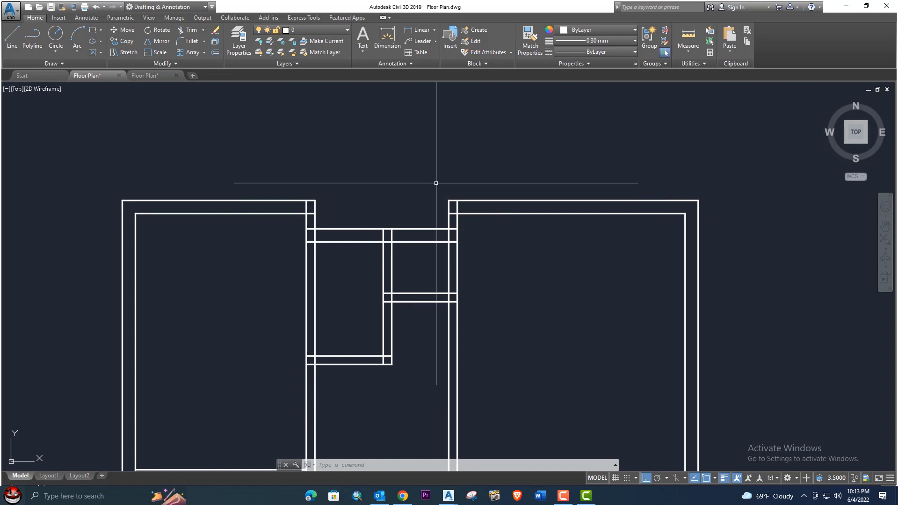
# - Offset the room-side line of each side wall by 0.23 toward the recess to thicken the recess's side walls
pyautogui.scroll(2, 473, 212)
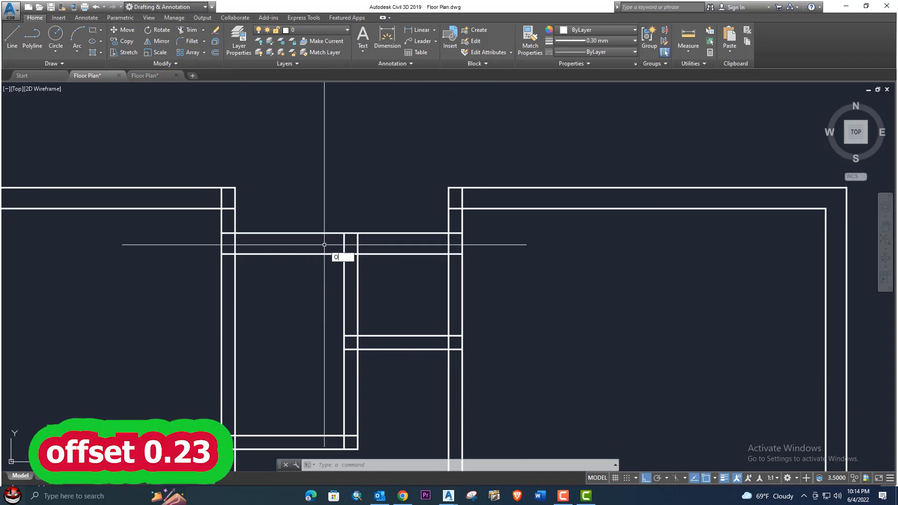
pyautogui.press('Return')
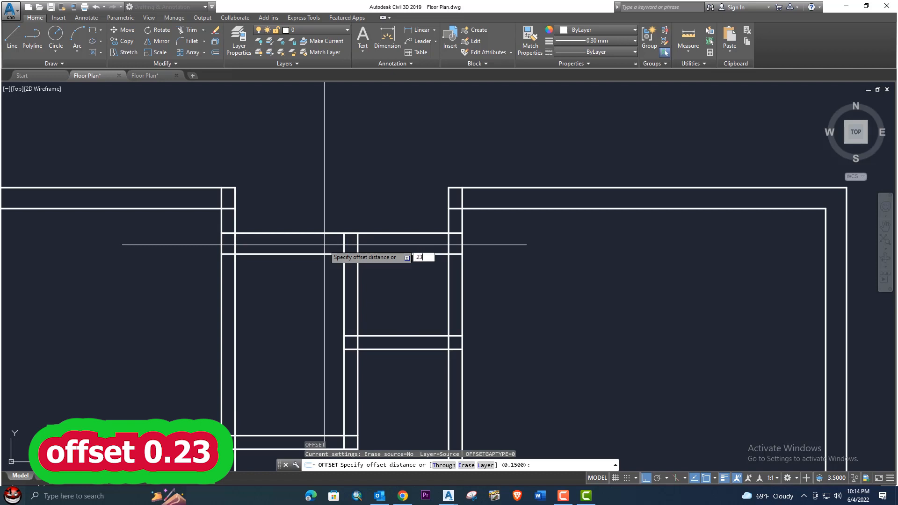
pyautogui.press('Return')
pyautogui.click(448, 221)
pyautogui.click(421, 220)
pyautogui.click(220, 221)
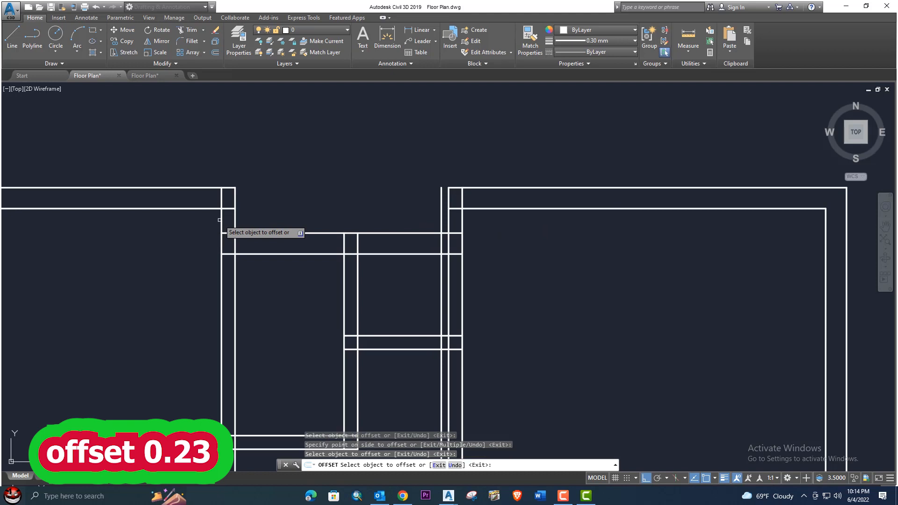
pyautogui.click(235, 220)
pyautogui.click(266, 218)
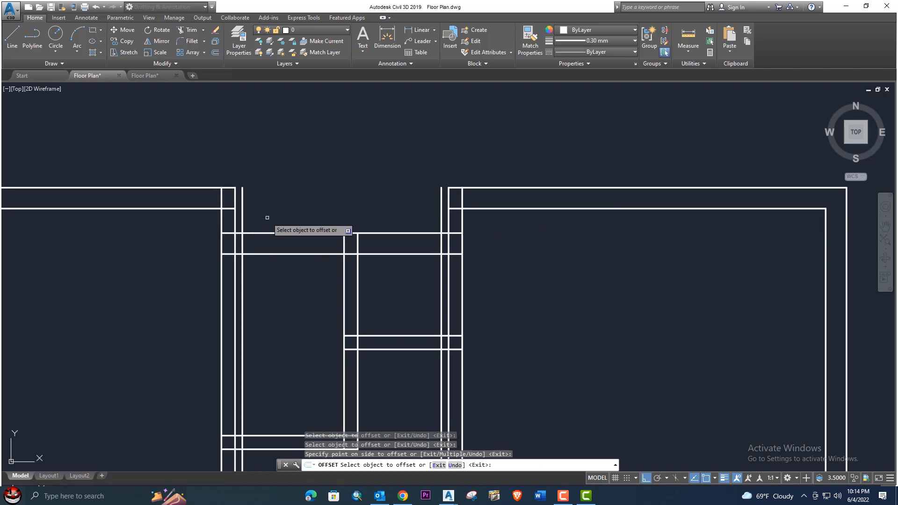
# - Fillet the outer top wall lines with the new offset lines to close both upper corners of the recess
pyautogui.press('Escape')
pyautogui.write('f')
pyautogui.press('Return')
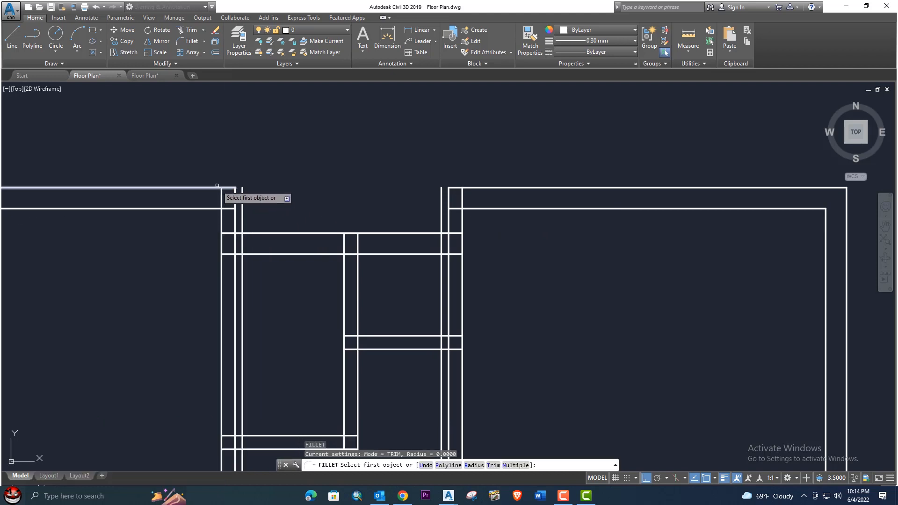
pyautogui.click(229, 189)
pyautogui.click(242, 201)
pyautogui.press('Return')
pyautogui.click(457, 188)
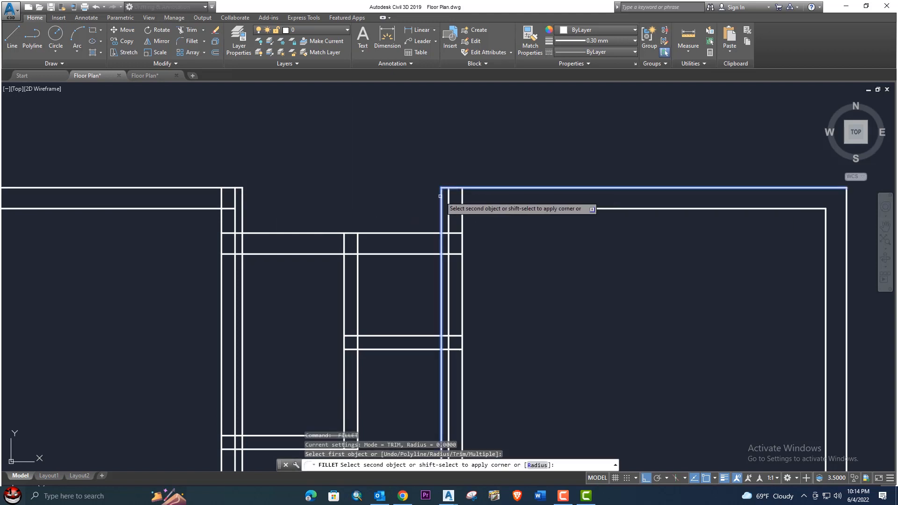
pyautogui.click(441, 196)
pyautogui.press('Escape')
# - Trim the overlapping wall lines at the right corner of the recess, opening the junction with the recessed wall
pyautogui.moveTo(435, 205); pyautogui.dragTo(431, 192, button='middle')
pyautogui.write('tr')
pyautogui.press('Return')
pyautogui.press('Return')
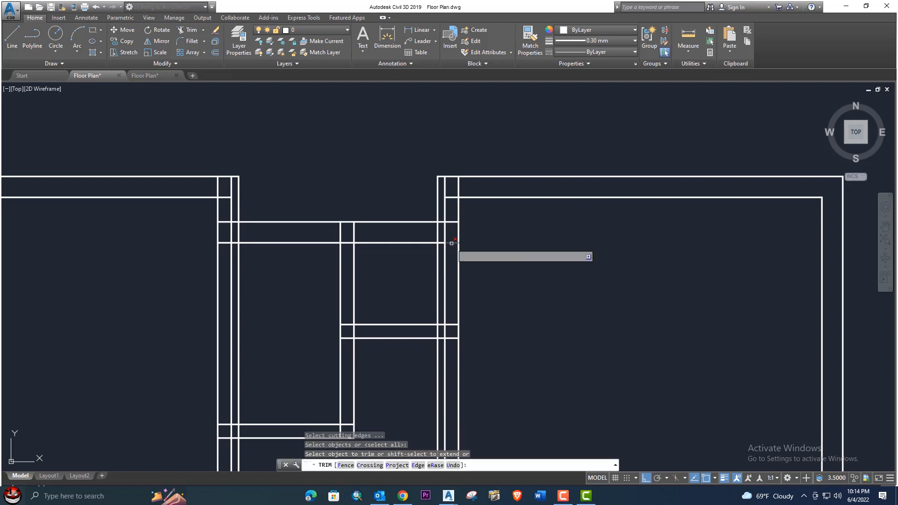
pyautogui.click(452, 243)
pyautogui.click(445, 235)
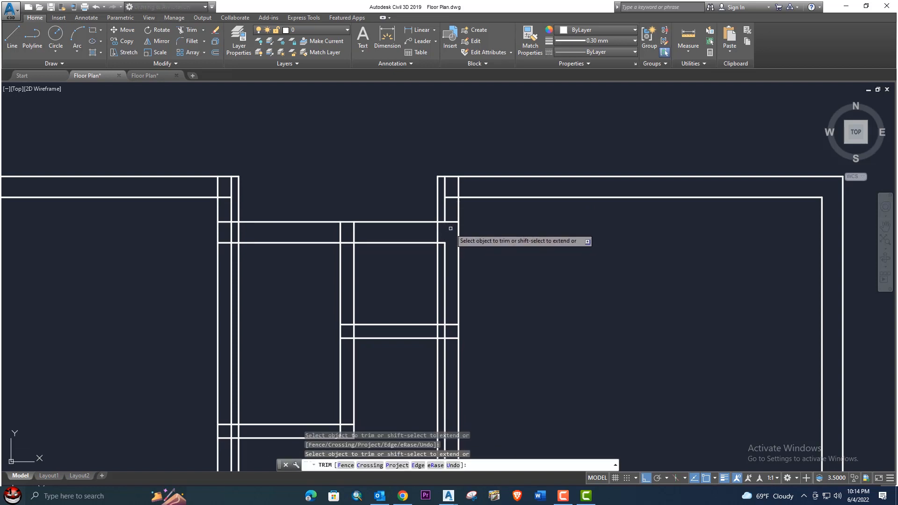
pyautogui.click(445, 215)
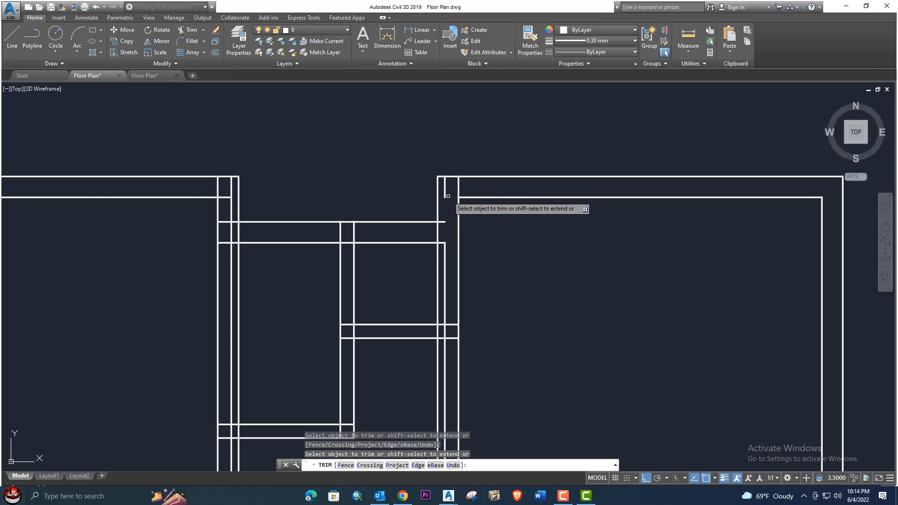
pyautogui.click(458, 188)
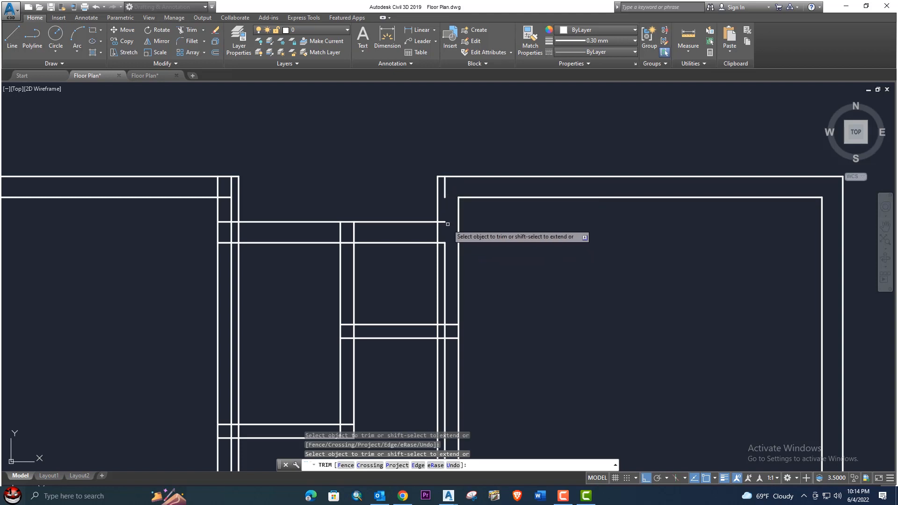
pyautogui.click(439, 230)
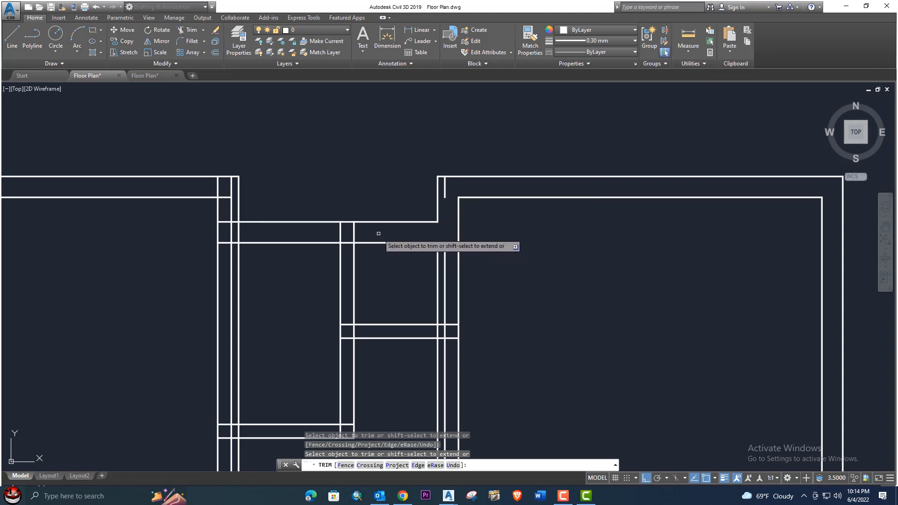
# - Trim the partition's ends inside the recessed wall and the inner wall line between the two partition lines
pyautogui.moveTo(365, 233); pyautogui.dragTo(405, 246, button='middle')
pyautogui.click(404, 244)
pyautogui.click(369, 243)
pyautogui.click(388, 264)
# - Trim the overlapping wall lines at the left corner of the recess, opening the junction with the recessed wall
pyautogui.moveTo(291, 243); pyautogui.dragTo(327, 256, button='middle')
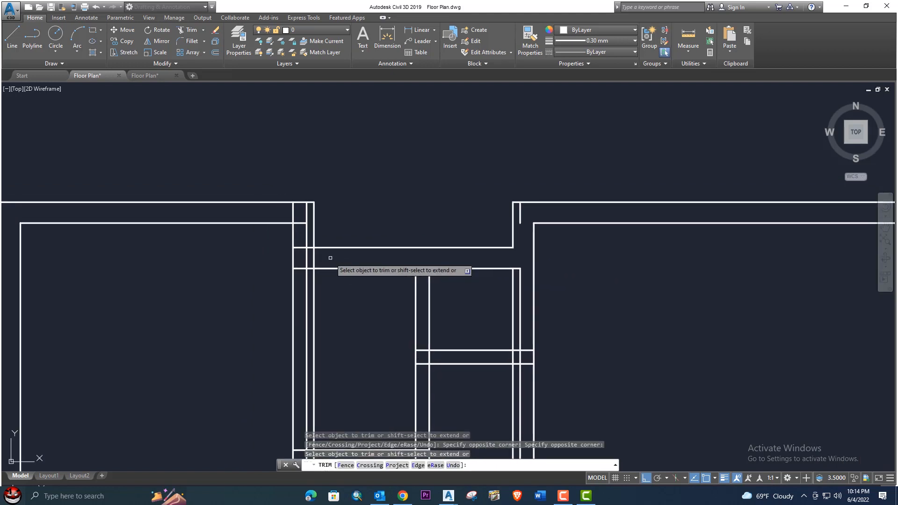
pyautogui.click(306, 251)
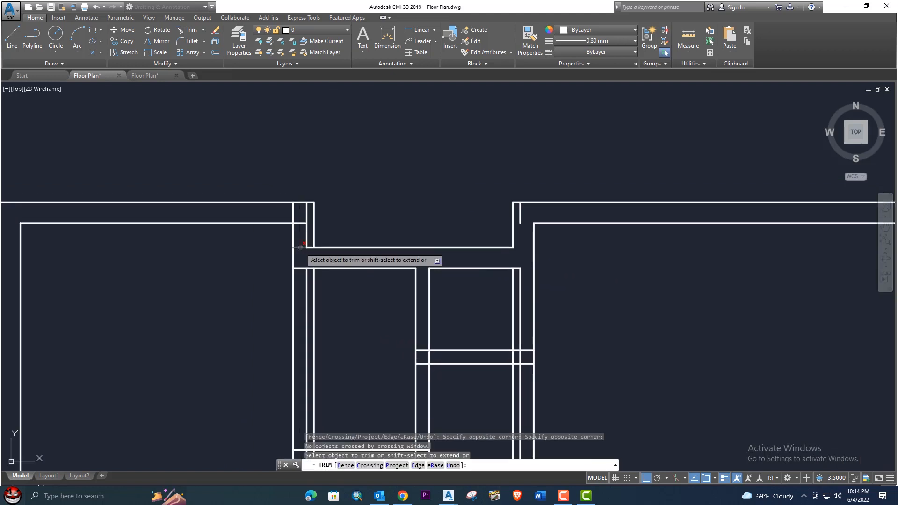
pyautogui.click(307, 241)
pyautogui.click(307, 246)
pyautogui.click(307, 248)
pyautogui.click(305, 256)
pyautogui.click(304, 239)
pyautogui.click(309, 230)
pyautogui.click(302, 217)
pyautogui.click(309, 219)
pyautogui.click(301, 216)
pyautogui.press('Escape')
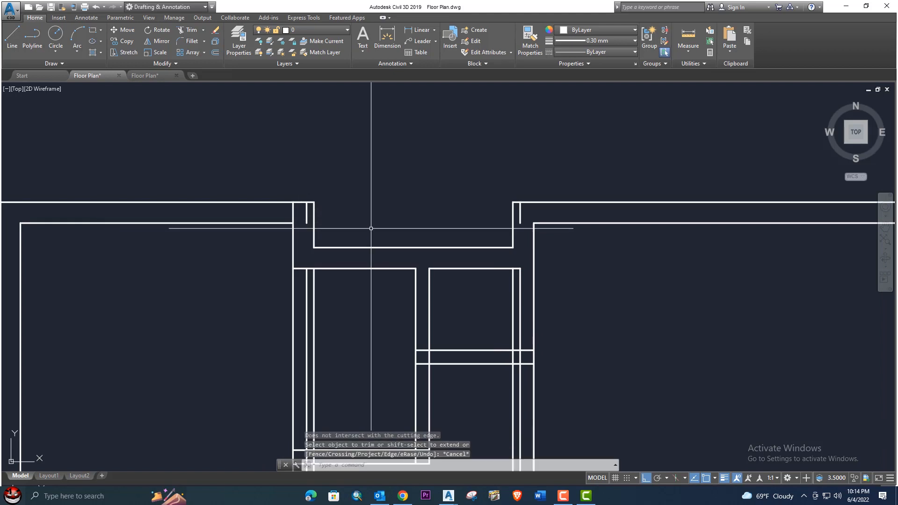
# - Erase the short leftover vertical pieces inside the top wall at both sides of the recess
pyautogui.click(521, 213)
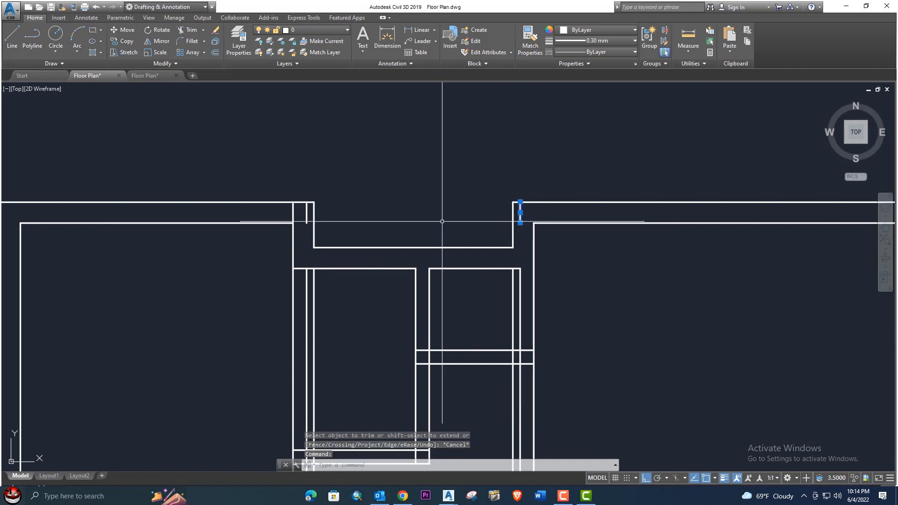
pyautogui.click(307, 215)
pyautogui.moveTo(307, 223)
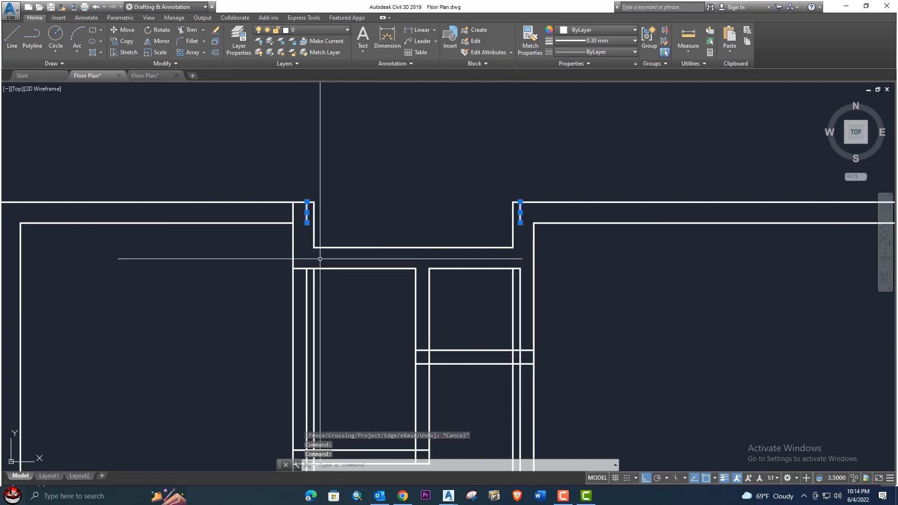
pyautogui.press('Delete')
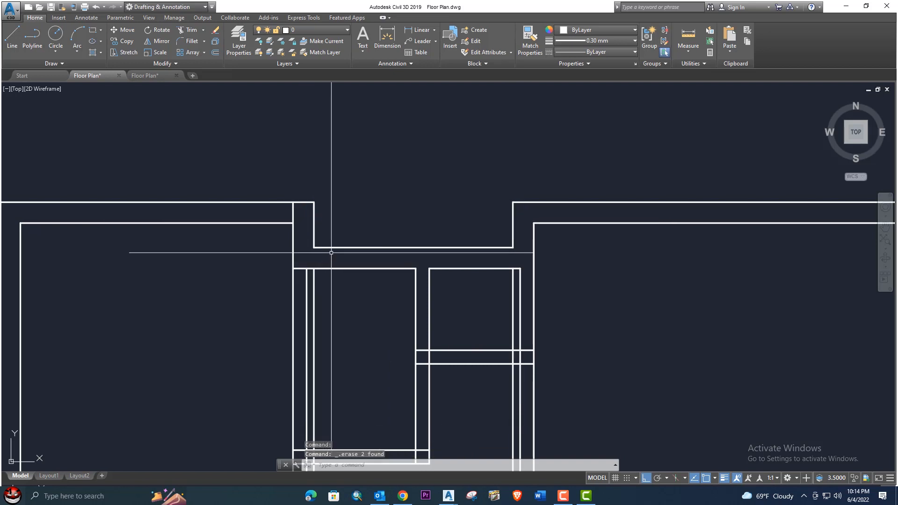
# - Erase the surplus offset lines running down beside both side walls below the recessed wall
pyautogui.click(307, 277)
pyautogui.press('Escape')
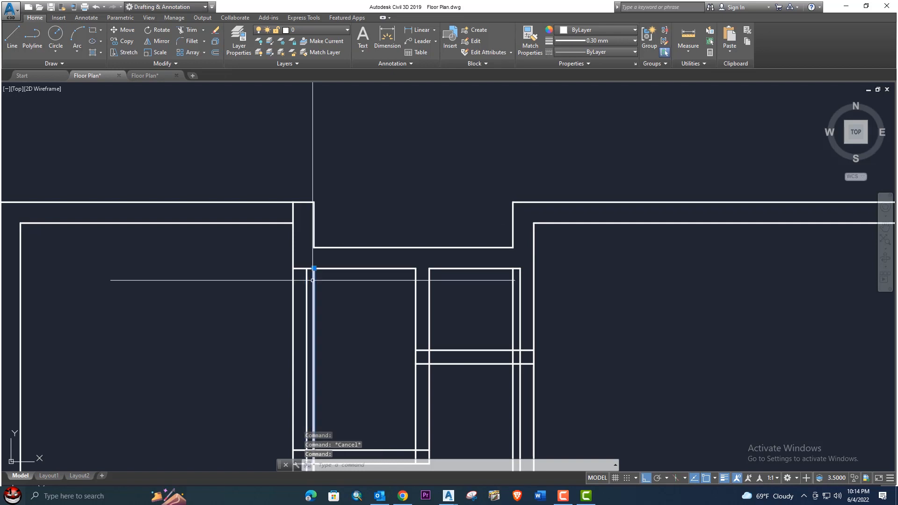
pyautogui.press('Delete')
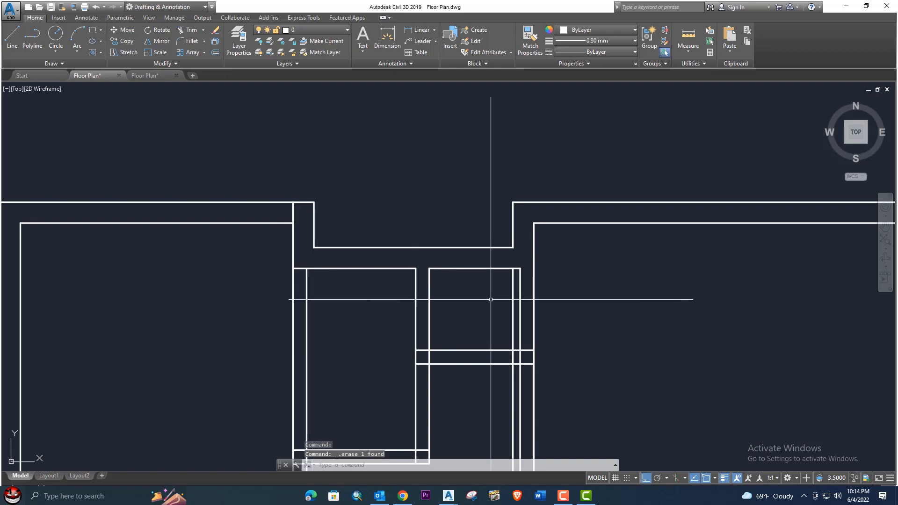
pyautogui.moveTo(501, 297)
pyautogui.mouseDown(button='middle')
pyautogui.moveTo(490, 309)
pyautogui.moveTo(477, 300)
pyautogui.mouseUp(button='middle')
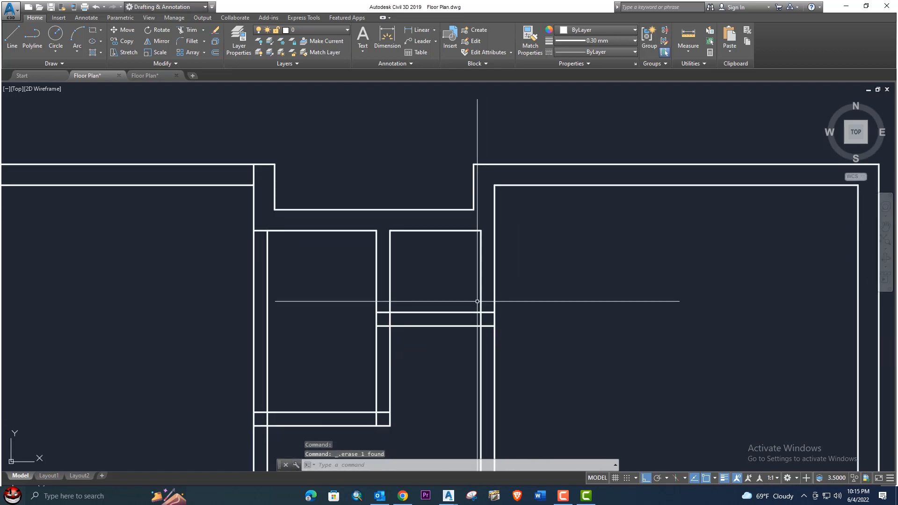
# - Try trimming the WC's bottom wall junctions at the partition and the right side wall, and undo these trims
pyautogui.press('Return')
pyautogui.press('Return')
pyautogui.click(488, 335)
pyautogui.click(485, 310)
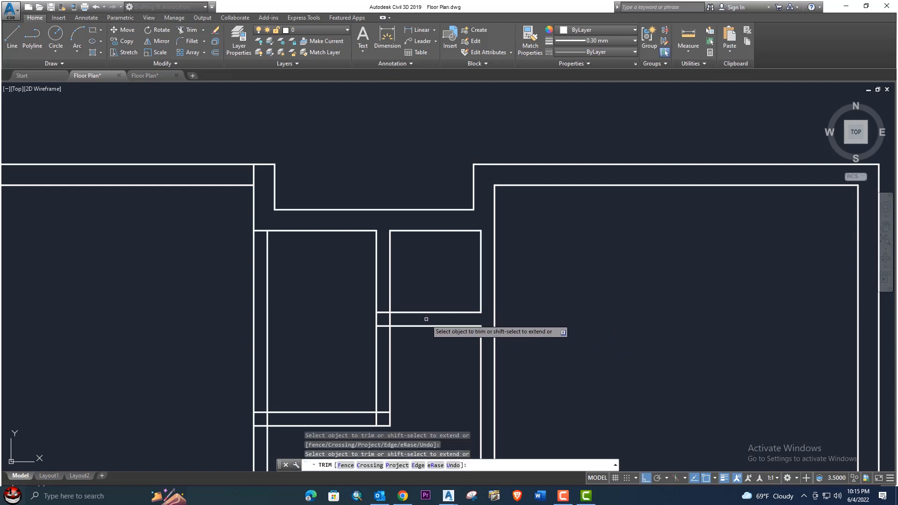
pyautogui.moveTo(429, 319); pyautogui.dragTo(453, 331, button='middle')
pyautogui.moveTo(489, 302); pyautogui.dragTo(482, 317, button='middle')
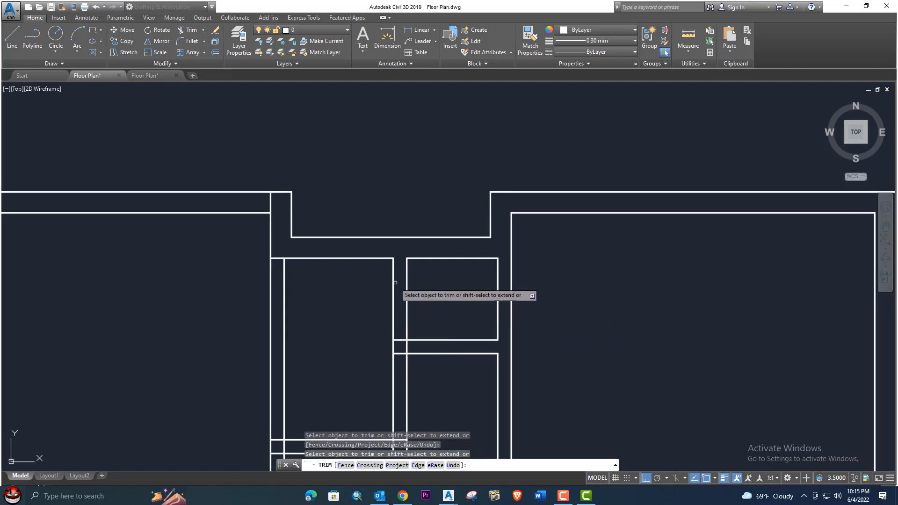
pyautogui.moveTo(395, 283); pyautogui.dragTo(418, 278, button='middle')
pyautogui.click(423, 335)
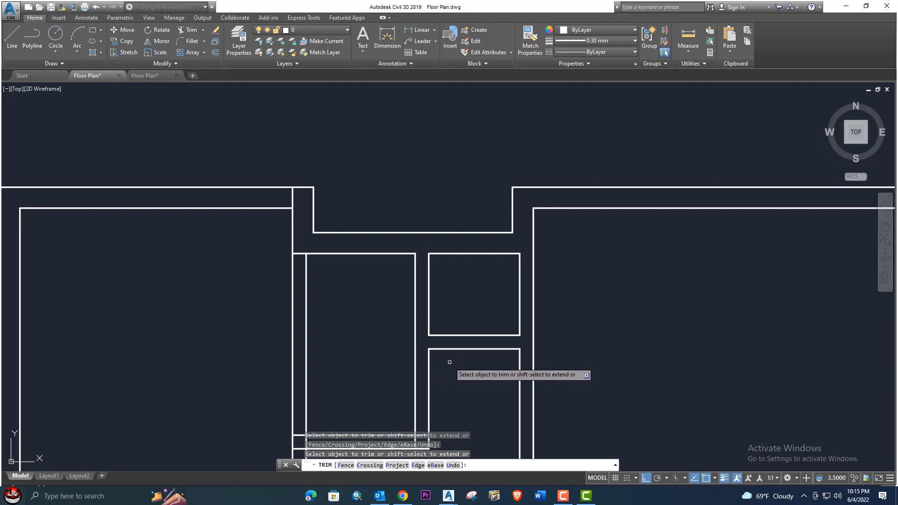
pyautogui.press('Escape')
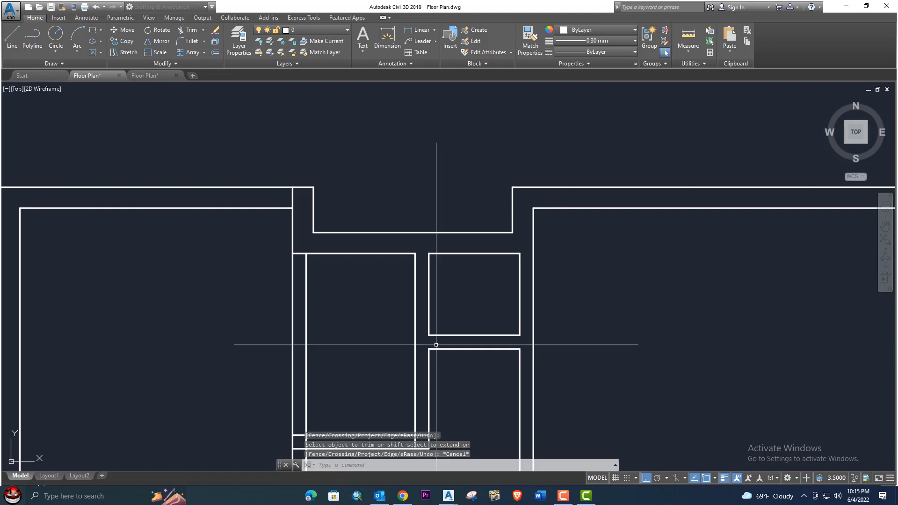
pyautogui.hotkey('ctrl', 'z')
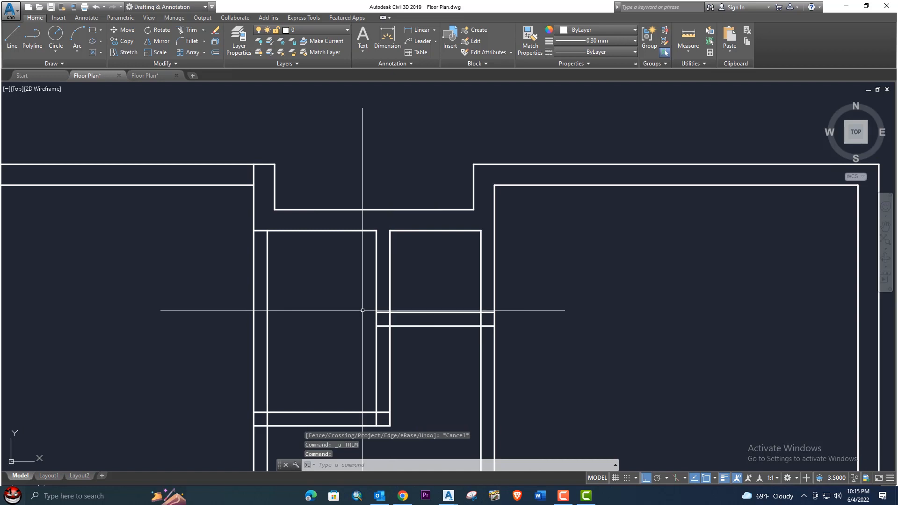
pyautogui.moveTo(362, 304); pyautogui.dragTo(392, 315, button='middle')
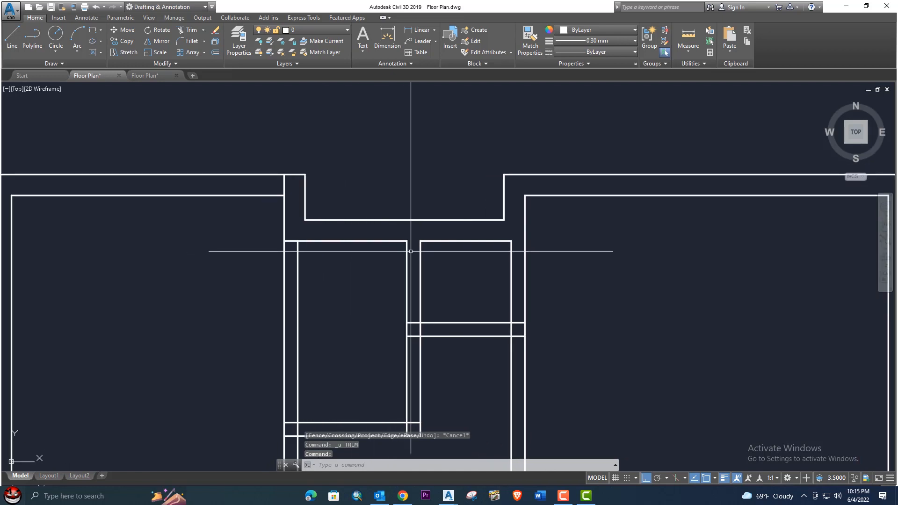
# - Trim the short piece of the recessed wall's inner line crossing the vertical wall at the bath's left corner
pyautogui.scroll(-2, 445, 228)
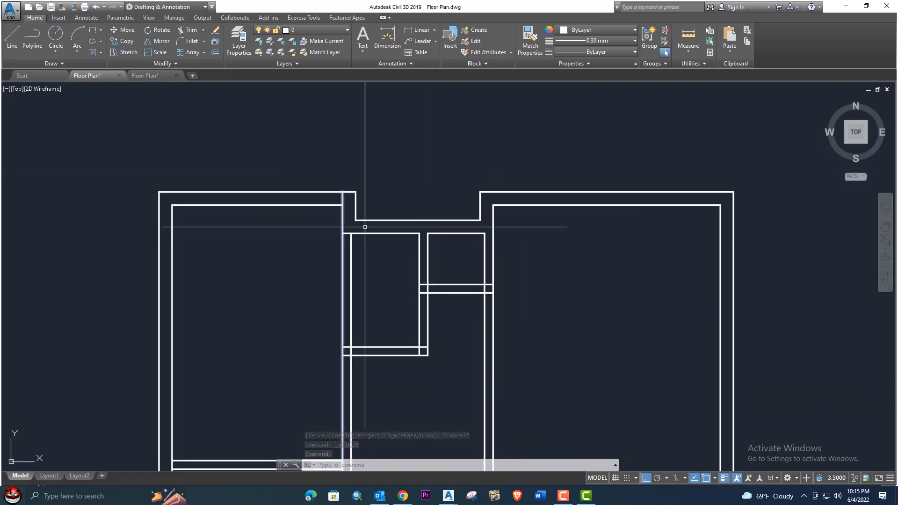
pyautogui.moveTo(346, 243); pyautogui.dragTo(360, 263, button='middle')
pyautogui.scroll(4, 364, 267)
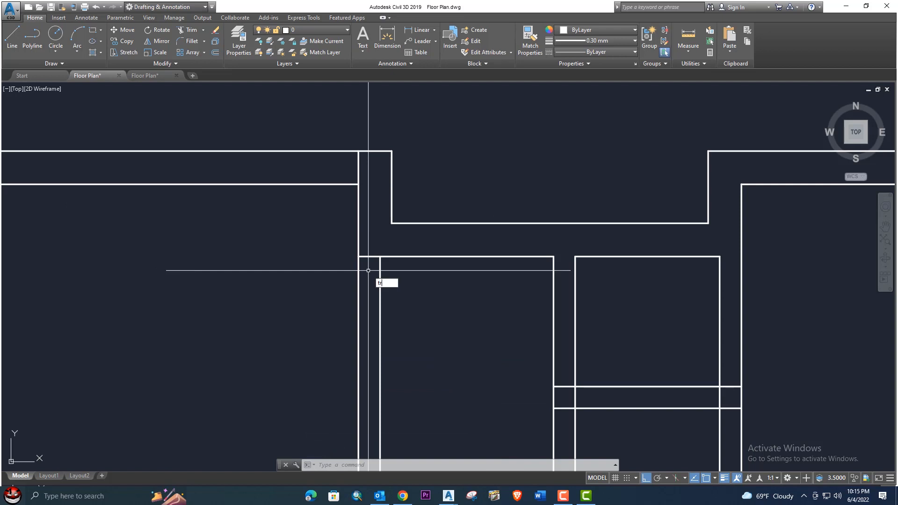
pyautogui.press('Return')
pyautogui.press('Return')
pyautogui.press('Escape')
# - Trim the vertical line crossing the top wall's thickness just left of the recess
pyautogui.scroll(-3, 369, 256)
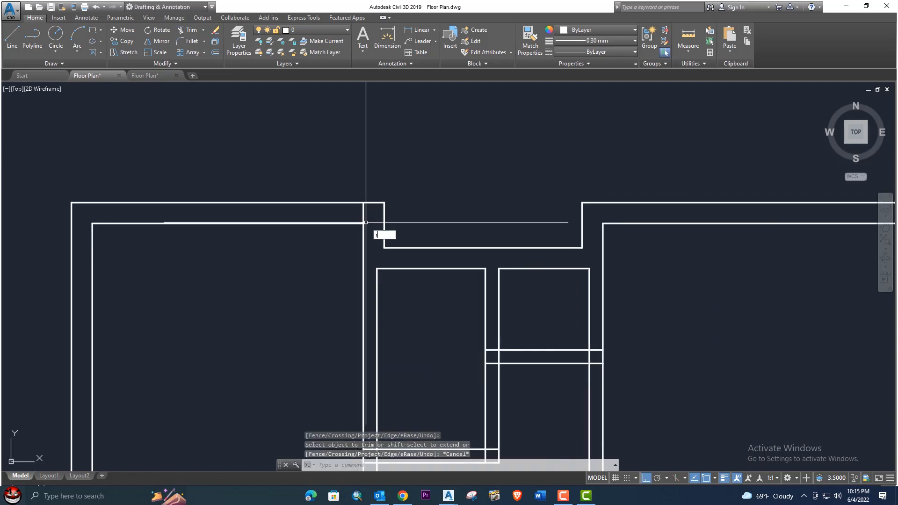
pyautogui.write('r')
pyautogui.press('Return')
pyautogui.press('Return')
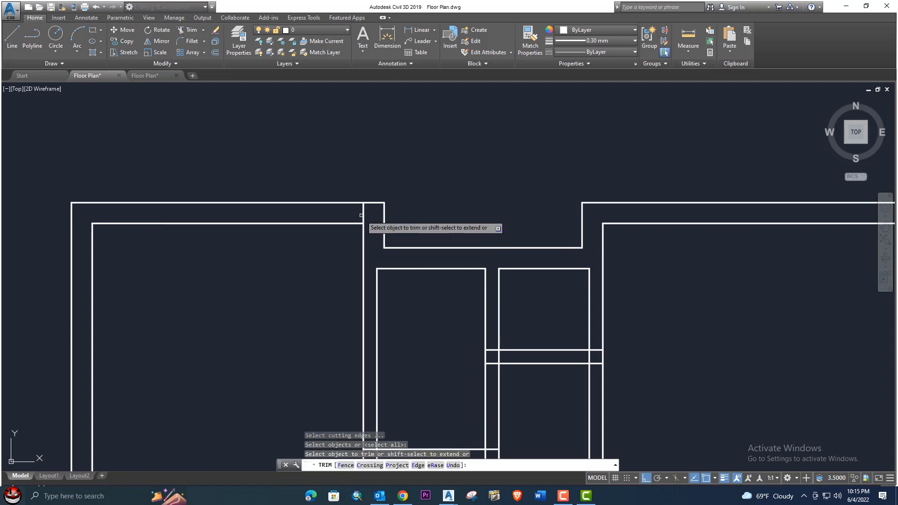
pyautogui.press('Escape')
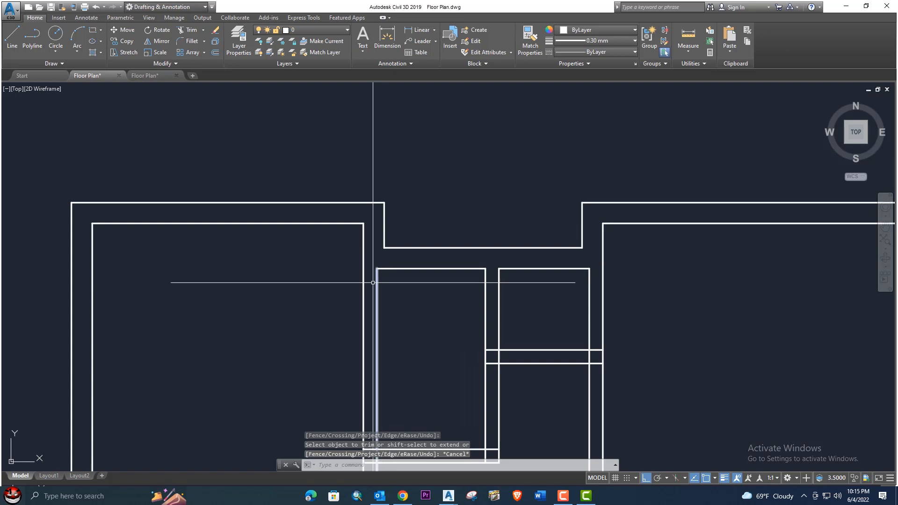
# - Examine the whole floor plan, from the bath and WC walls down to the room partition and staircase
pyautogui.scroll(-5, 375, 283)
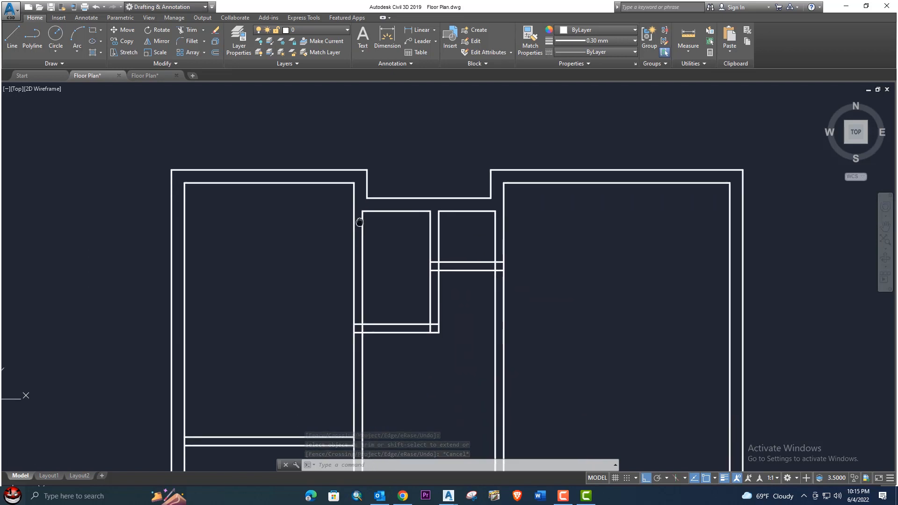
pyautogui.moveTo(437, 265); pyautogui.dragTo(459, 188, button='middle')
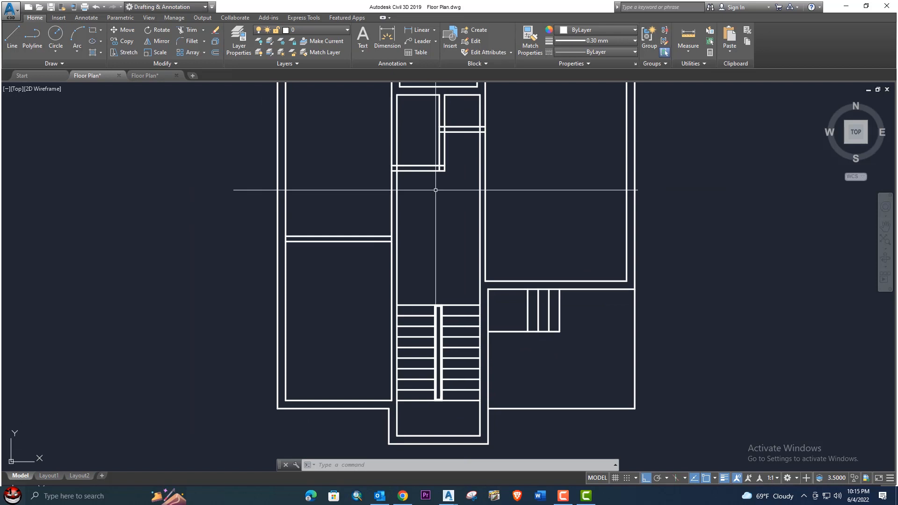
pyautogui.moveTo(436, 190); pyautogui.dragTo(409, 267, button='middle')
pyautogui.moveTo(357, 337); pyautogui.dragTo(345, 289, button='middle')
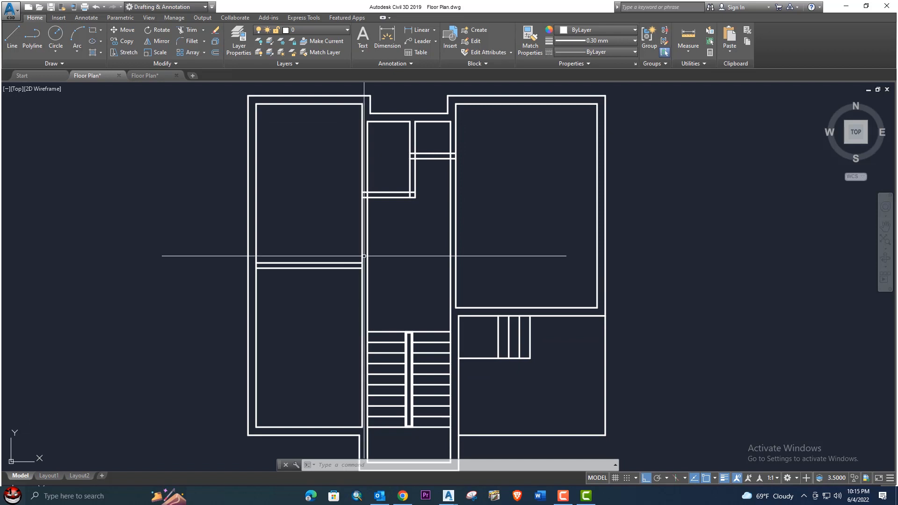
pyautogui.scroll(3, 401, 224)
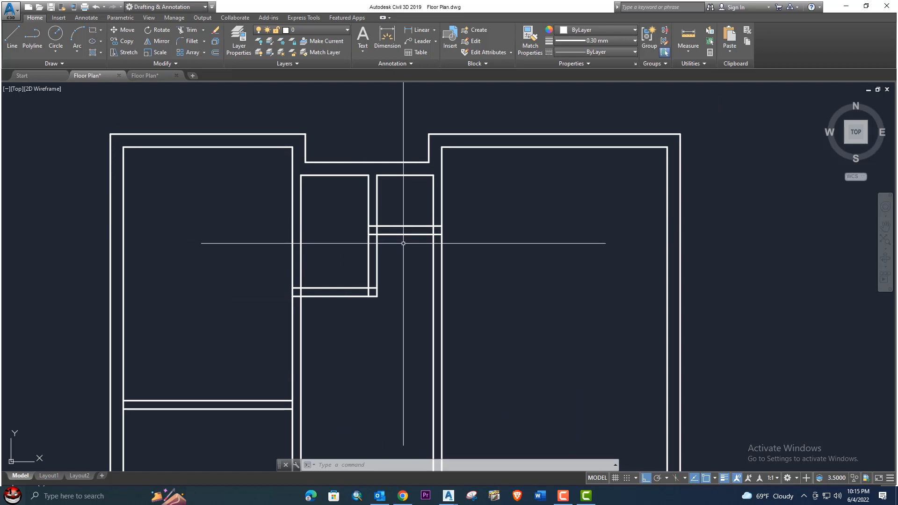
pyautogui.scroll(-3, 404, 244)
pyautogui.moveTo(401, 244); pyautogui.dragTo(406, 208, button='middle')
pyautogui.moveTo(356, 265); pyautogui.dragTo(371, 268, button='middle')
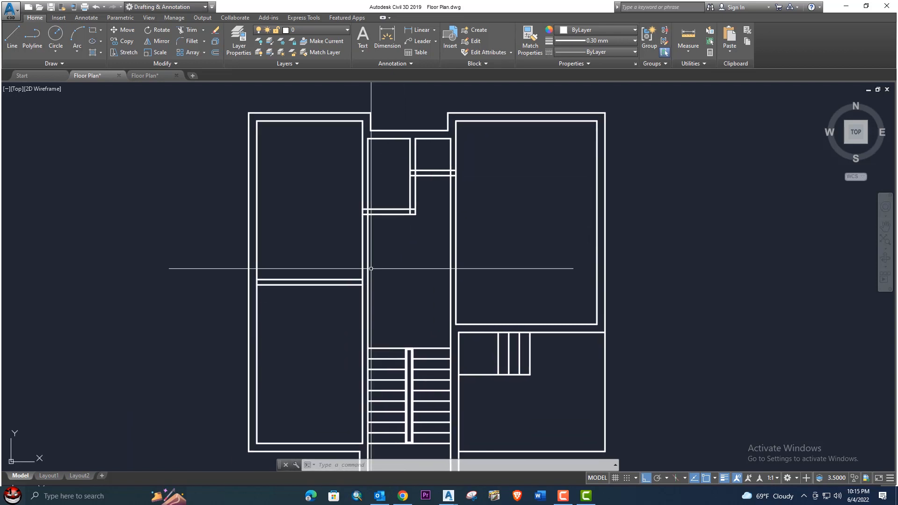
# - Extend both lines of the left rooms' partition wall through to the corridor-side wall line
pyautogui.write('x')
pyautogui.press('Return')
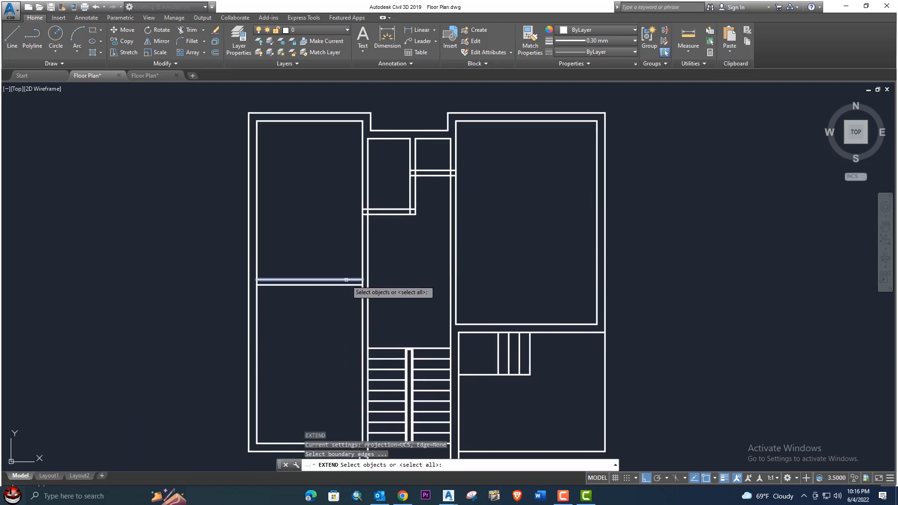
pyautogui.press('Return')
pyautogui.scroll(4, 353, 285)
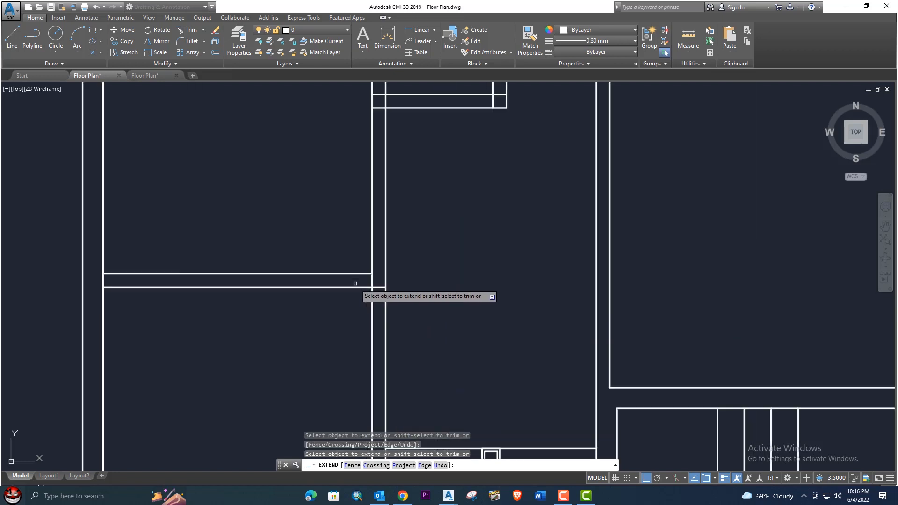
pyautogui.scroll(-4, 360, 274)
pyautogui.press('Escape')
# - Offset the left rooms' partition lines by 0.9, the upper line upward and the lower line downward
pyautogui.write('o')
pyautogui.press('Return')
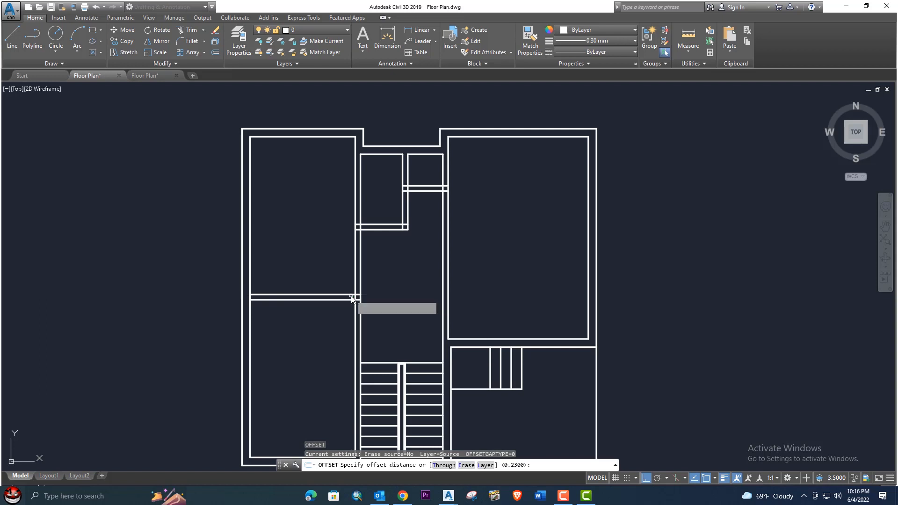
pyautogui.write('0.9')
pyautogui.press('Return')
pyautogui.click(343, 294)
pyautogui.click(341, 247)
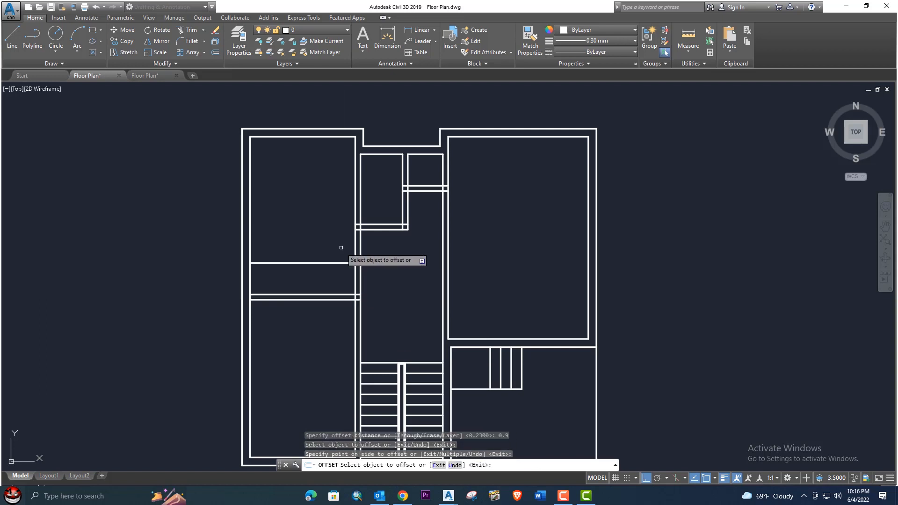
pyautogui.click(347, 300)
pyautogui.click(341, 326)
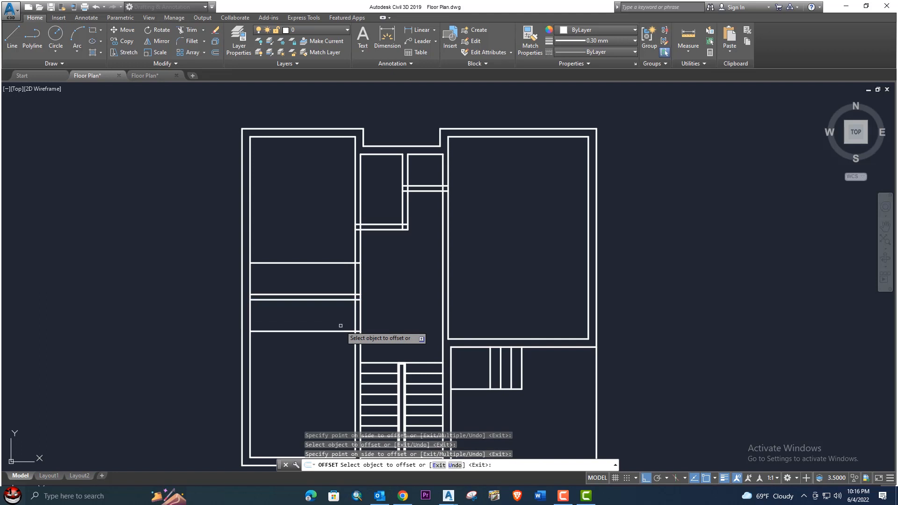
# - Offset the large right room's left wall line 0.9 into the room
pyautogui.click(448, 320)
pyautogui.click(476, 329)
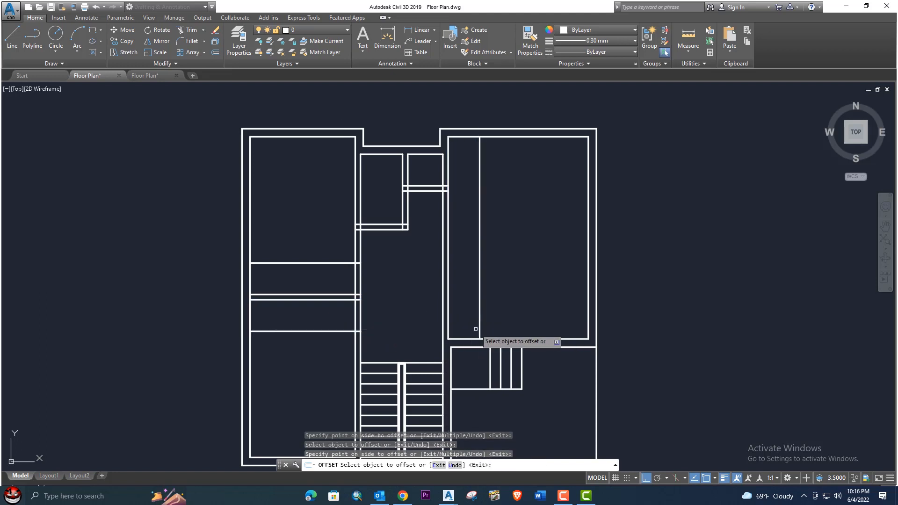
pyautogui.press('Escape')
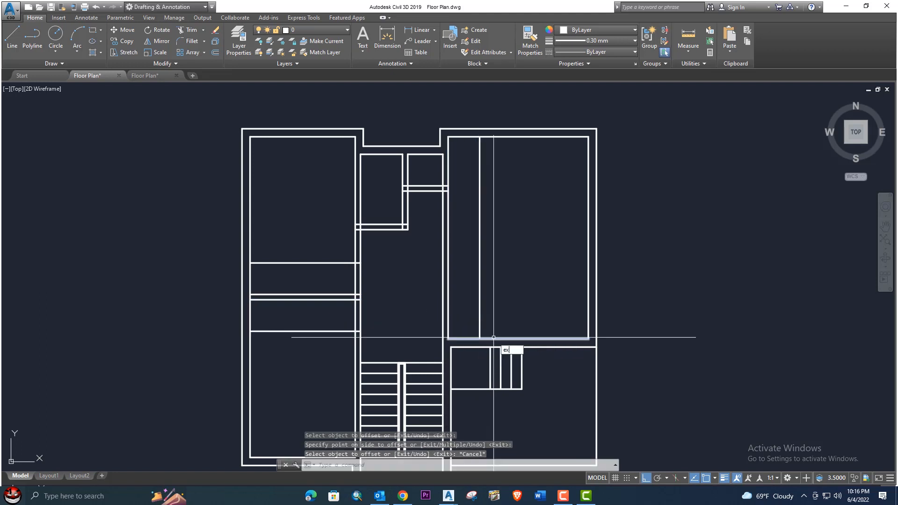
# - Extend the right room's offset line down across the bottom wall to its outer line
pyautogui.write('ex')
pyautogui.press('Return')
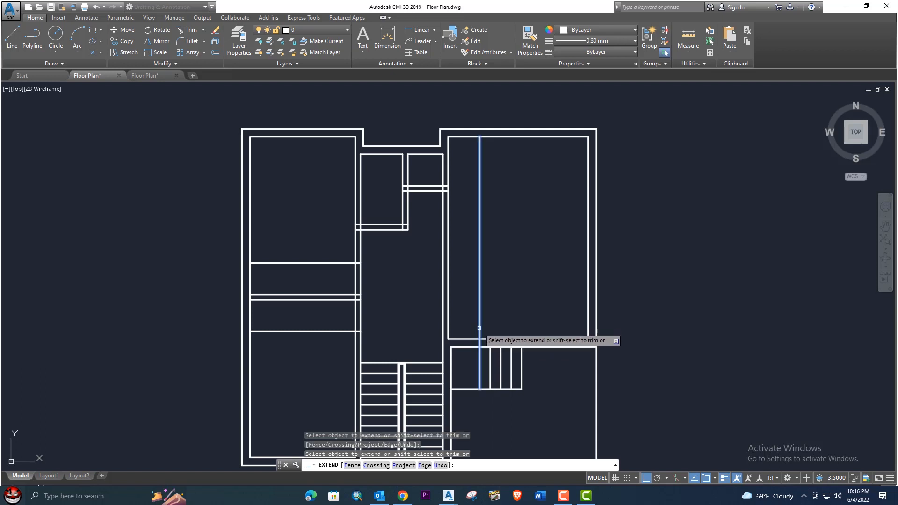
pyautogui.press('Escape')
# - Trim the inner line of the right room's bottom wall between the left wall and the offset line
pyautogui.scroll(2, 473, 344)
pyautogui.moveTo(473, 344); pyautogui.dragTo(482, 371, button='middle')
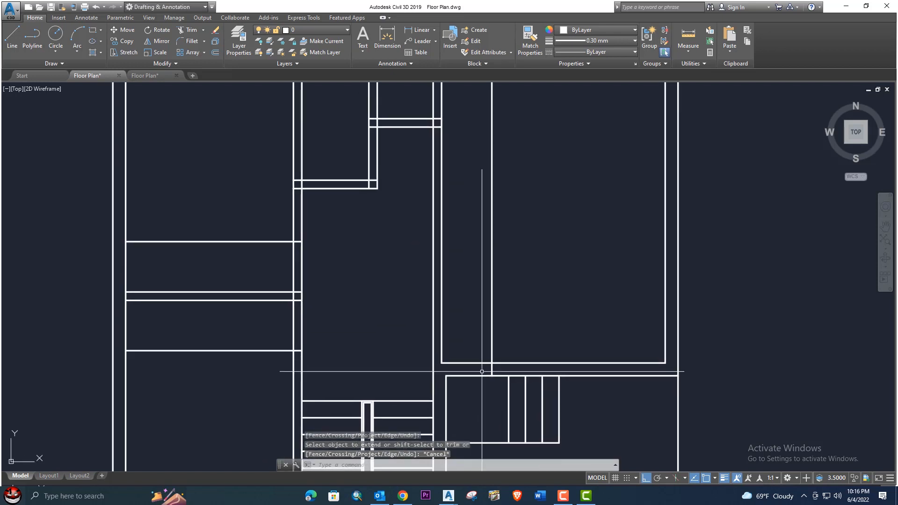
pyautogui.write('tr')
pyautogui.press('Return')
pyautogui.press('Return')
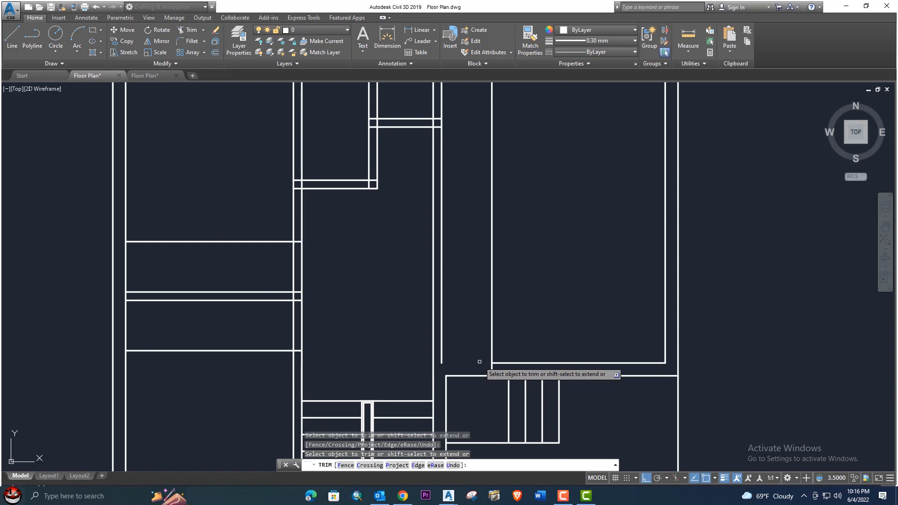
pyautogui.moveTo(480, 362); pyautogui.dragTo(487, 326, button='middle')
pyautogui.press('Escape')
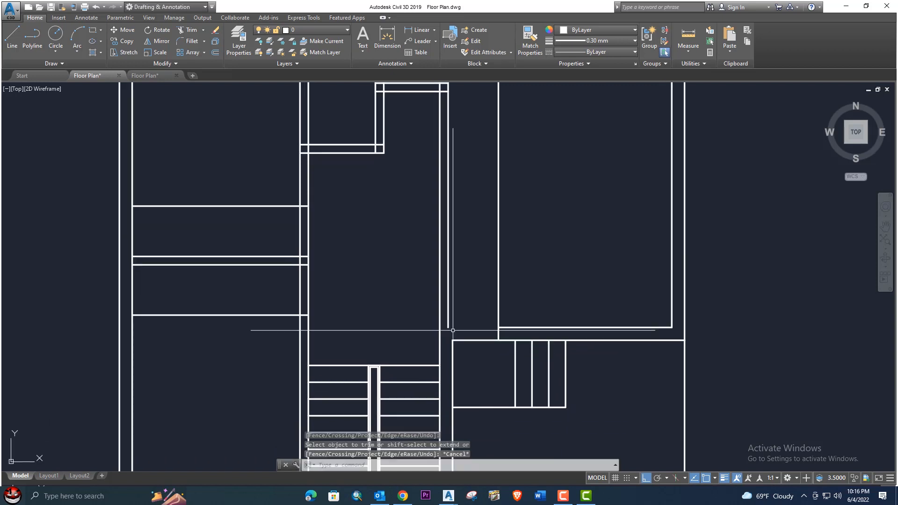
# - Fillet the right room's left wall line and the bottom wall's outer line into a sharp corner
pyautogui.write('f')
pyautogui.press('Return')
pyautogui.click(448, 322)
pyautogui.moveTo(465, 339); pyautogui.dragTo(441, 357, button='middle')
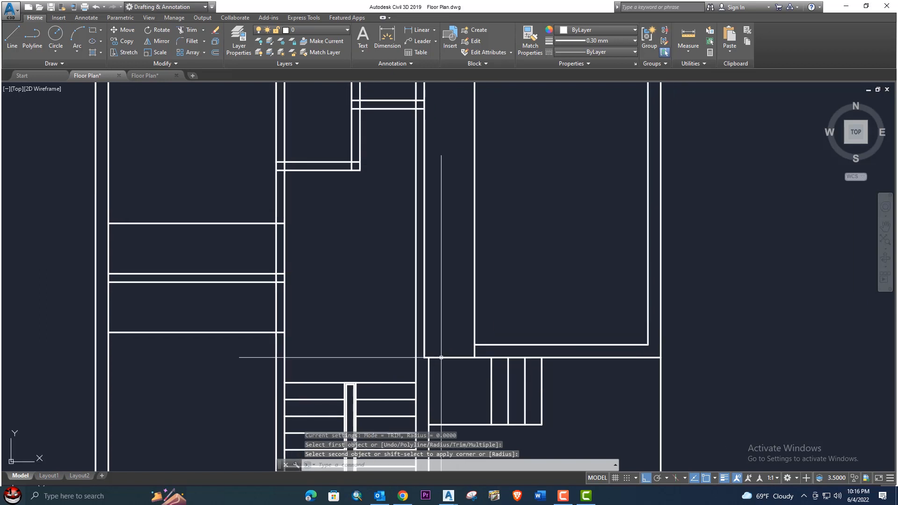
pyautogui.write('tr')
pyautogui.press('Return')
pyautogui.click(488, 333)
pyautogui.click(472, 315)
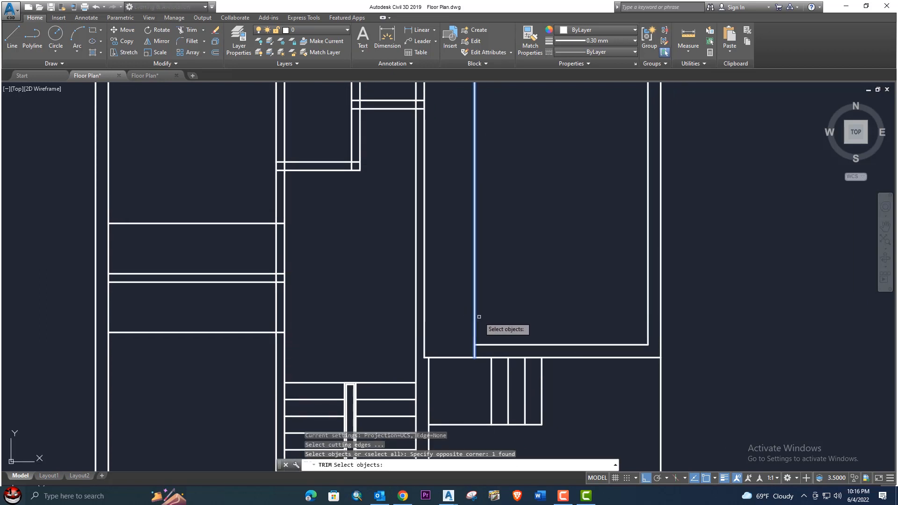
pyautogui.press('Escape')
# - Trim the right room's offset line above the bottom wall, leaving only the short jamb across the wall
pyautogui.write('tr')
pyautogui.press('Return')
pyautogui.press('Return')
pyautogui.click(487, 313)
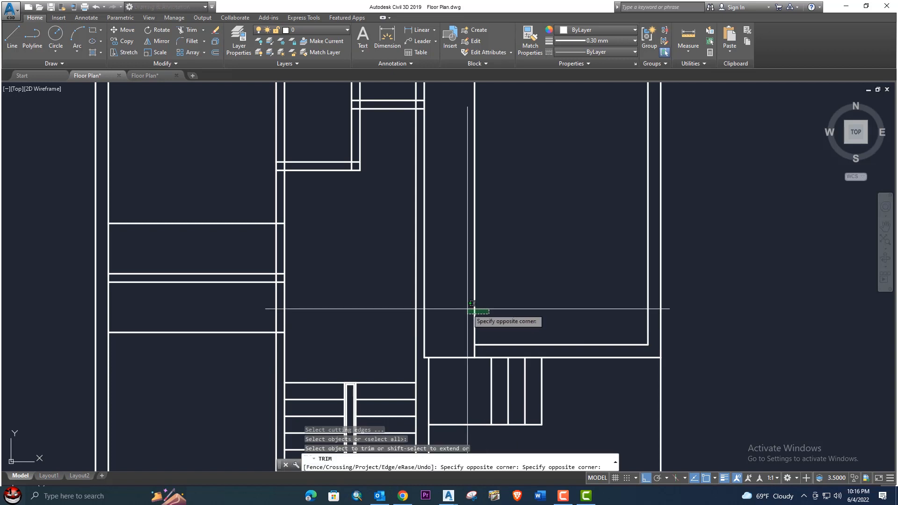
pyautogui.click(461, 306)
# - Trim the corridor wall between the upper offset line and the partition, and cut the surplus offset line inside the upper left room
pyautogui.scroll(-3, 467, 309)
pyautogui.scroll(-2, 467, 309)
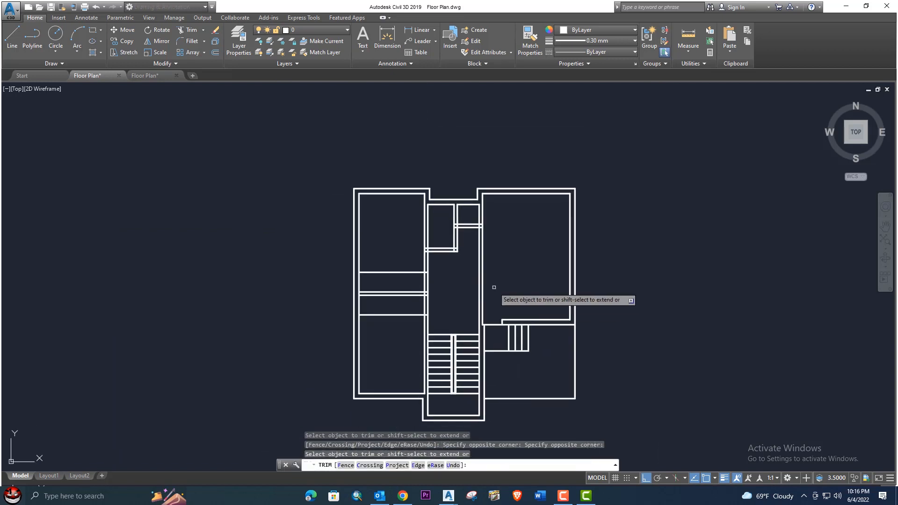
pyautogui.scroll(5, 461, 304)
pyautogui.moveTo(396, 282); pyautogui.dragTo(457, 313, button='middle')
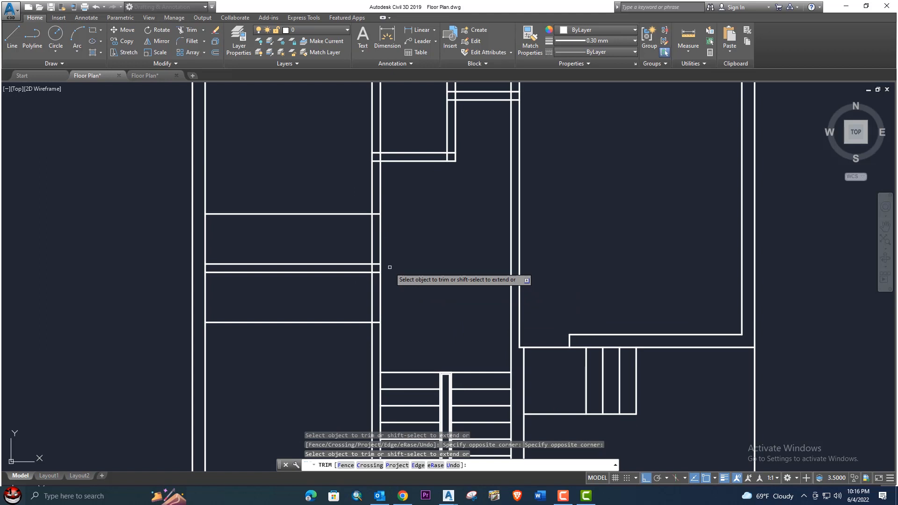
pyautogui.moveTo(392, 267); pyautogui.dragTo(456, 328, button='middle')
pyautogui.click(457, 309)
pyautogui.click(410, 302)
pyautogui.click(406, 301)
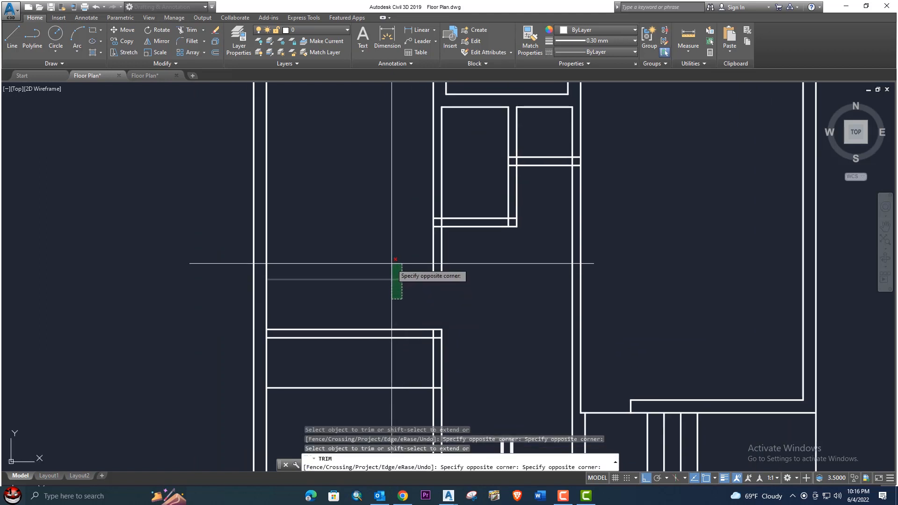
pyautogui.click(395, 263)
# - Trim the corridor wall between the partition and the lower offset line, and cut the surplus offset line inside the lower left room
pyautogui.click(461, 372)
pyautogui.click(406, 365)
pyautogui.click(396, 404)
pyautogui.click(387, 374)
pyautogui.scroll(4, 406, 360)
pyautogui.press('Escape')
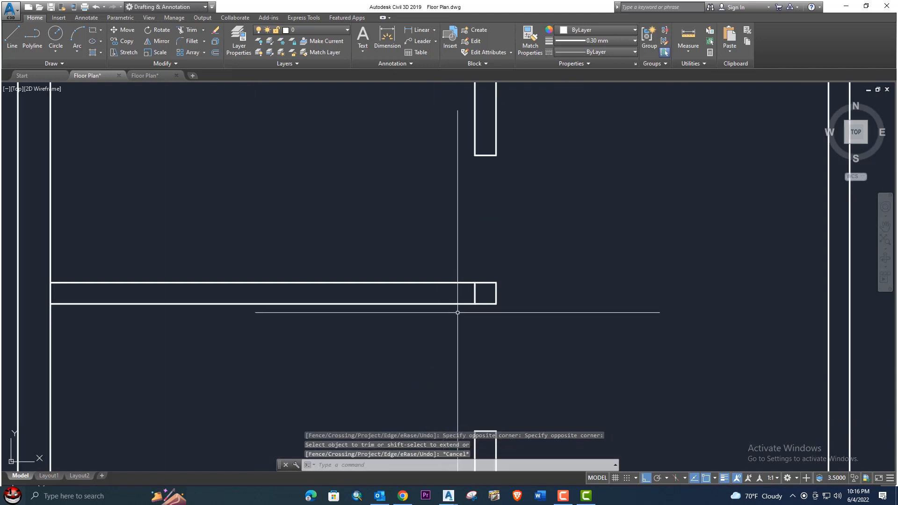
# - Erase the short vertical line left across the corridor end of the partition wall
pyautogui.click(481, 296)
pyautogui.click(457, 294)
pyautogui.press('Delete')
# - Offset the upper line of the bath's bottom wall 0.75 upward into the bath
pyautogui.scroll(-5, 443, 271)
pyautogui.moveTo(549, 294); pyautogui.dragTo(432, 306, button='middle')
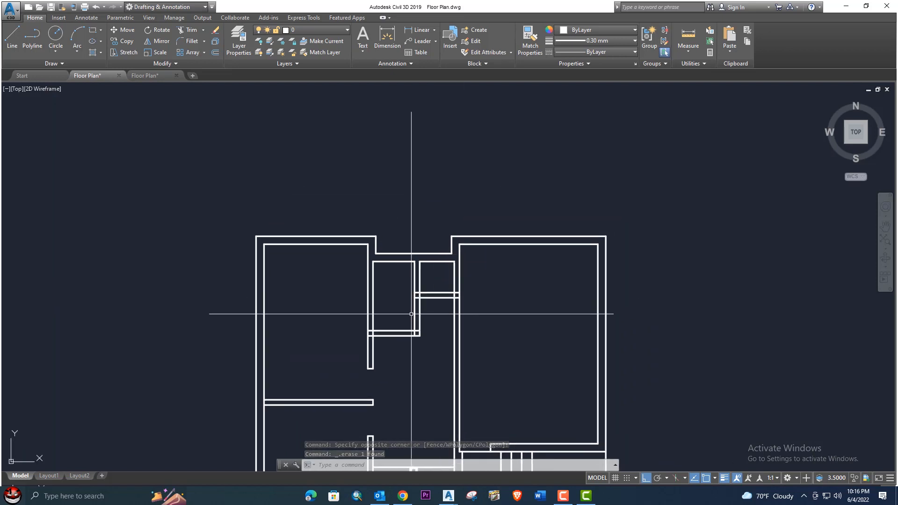
pyautogui.scroll(2, 411, 328)
pyautogui.write('o')
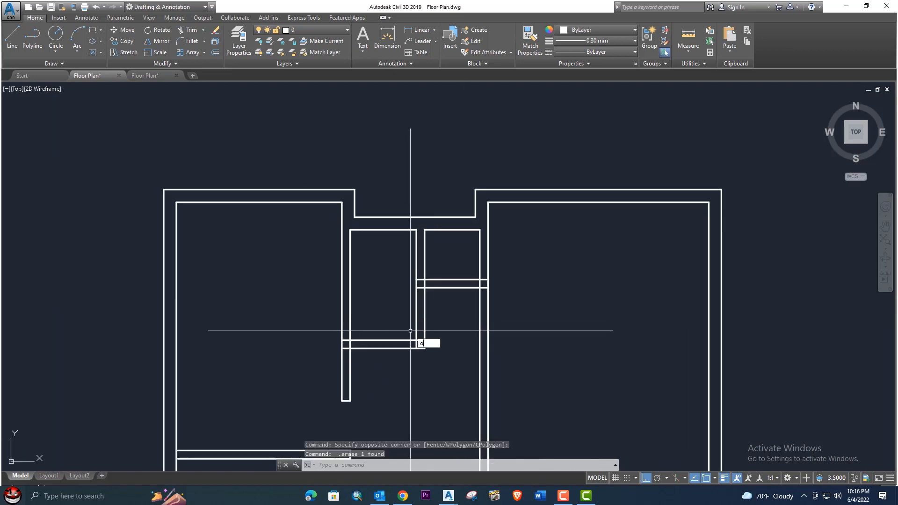
pyautogui.press('Return')
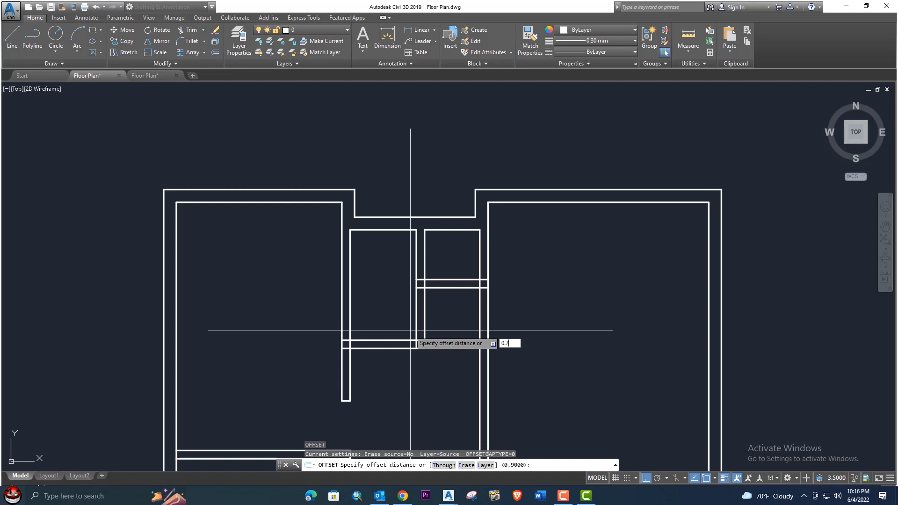
pyautogui.write('0.75')
pyautogui.press('Return')
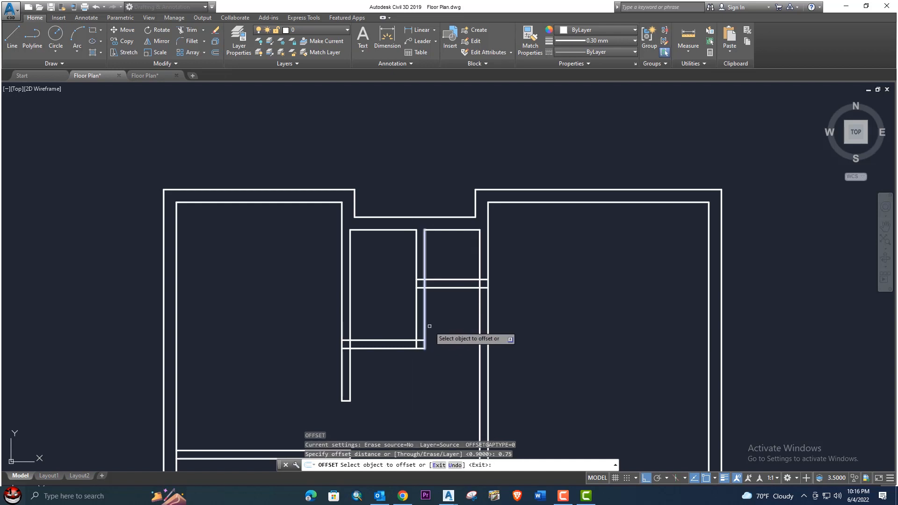
pyautogui.click(392, 341)
pyautogui.click(392, 318)
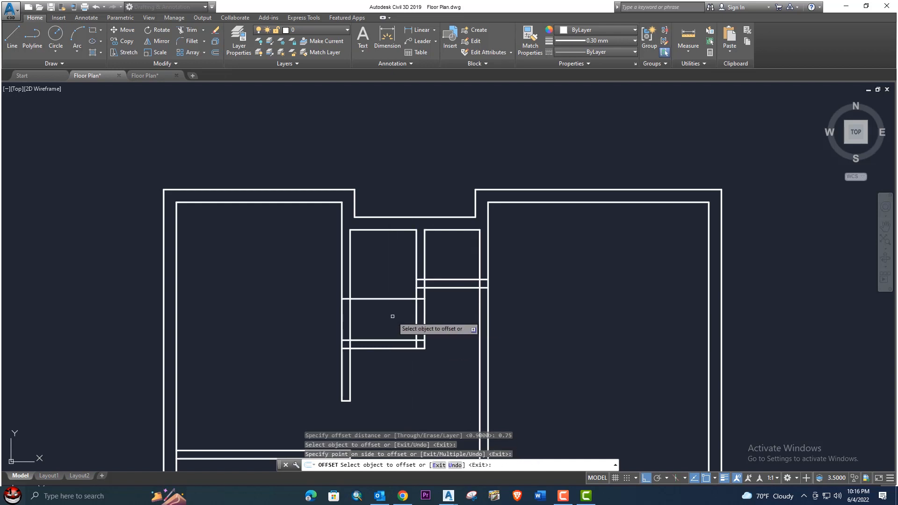
# - Offset the WC-side line of the partition between bath and WC 0.75 to the right
pyautogui.click(424, 271)
pyautogui.click(453, 292)
pyautogui.press('Escape')
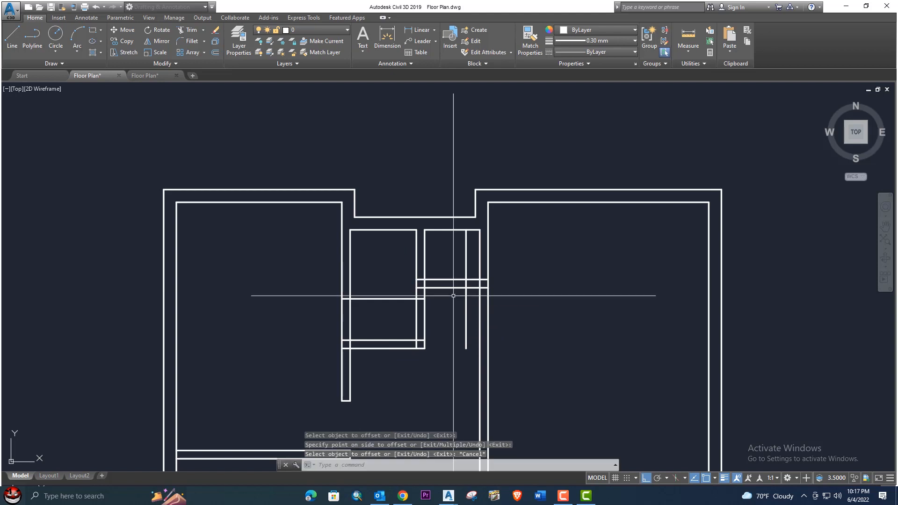
pyautogui.press('Return')
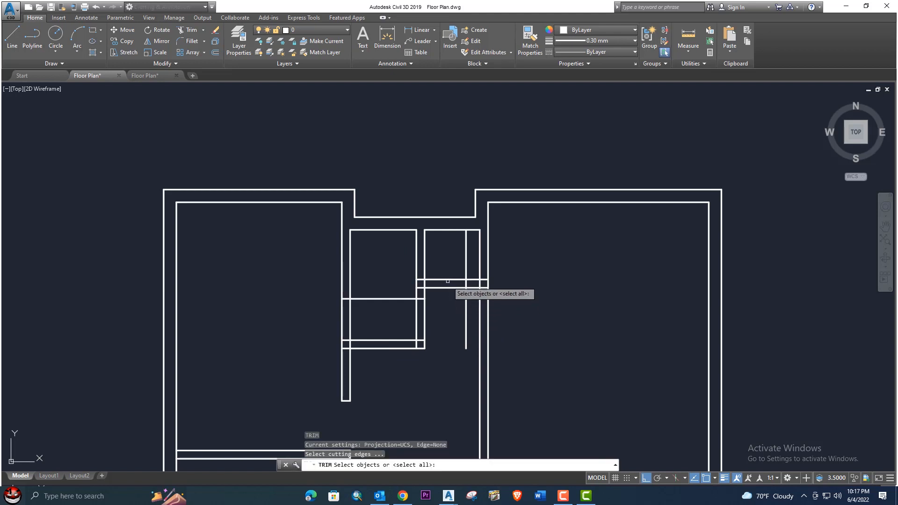
pyautogui.click(448, 280)
pyautogui.press('Escape')
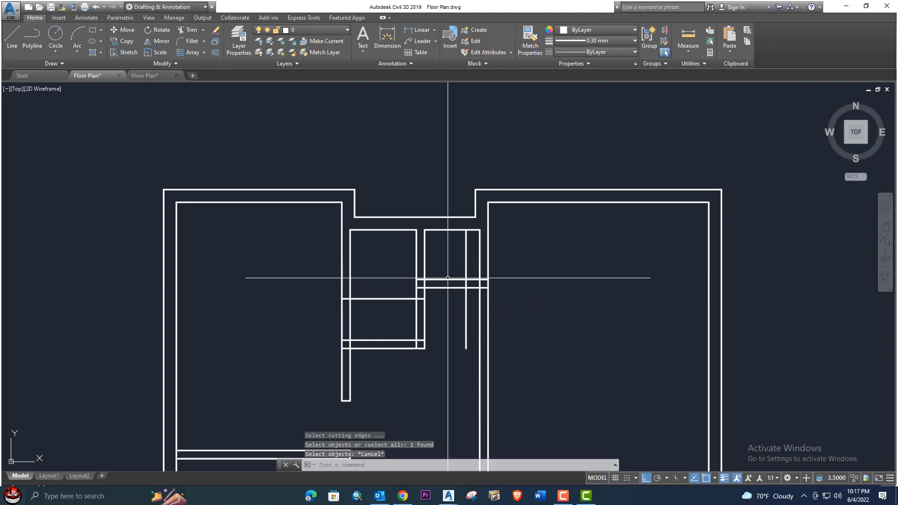
# - Trim the upper line of the WC's bottom wall across the door opening and the vertical offset line above and below that wall
pyautogui.press('Return')
pyautogui.press('Return')
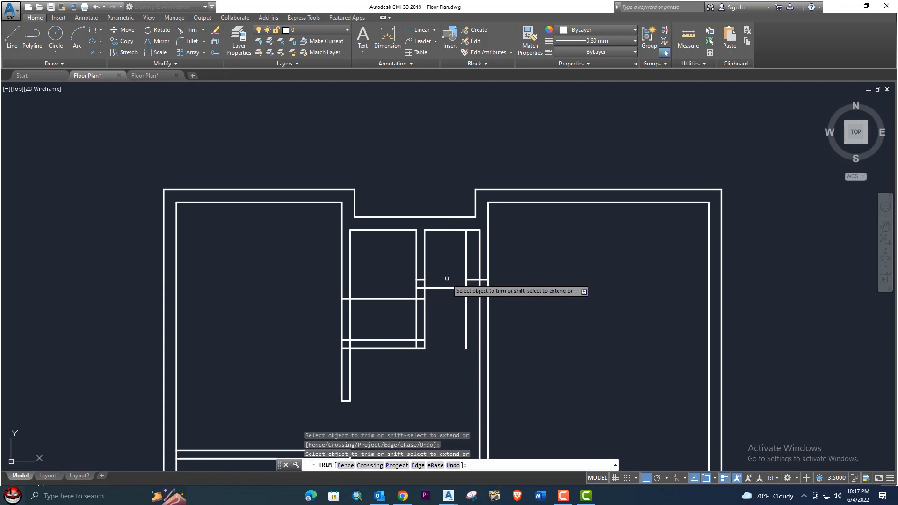
pyautogui.moveTo(438, 295); pyautogui.dragTo(436, 305, button='middle')
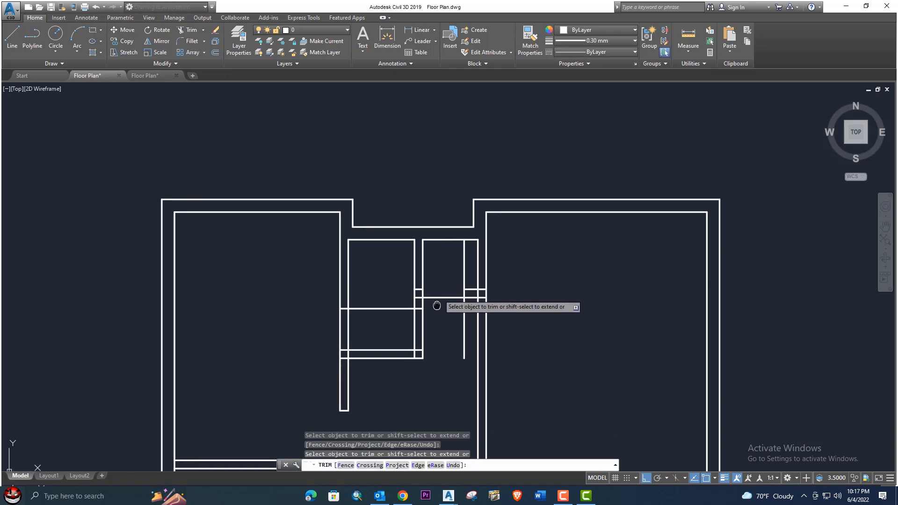
pyautogui.click(462, 315)
pyautogui.click(475, 271)
pyautogui.moveTo(435, 285); pyautogui.dragTo(446, 300, button='middle')
pyautogui.scroll(2, 435, 306)
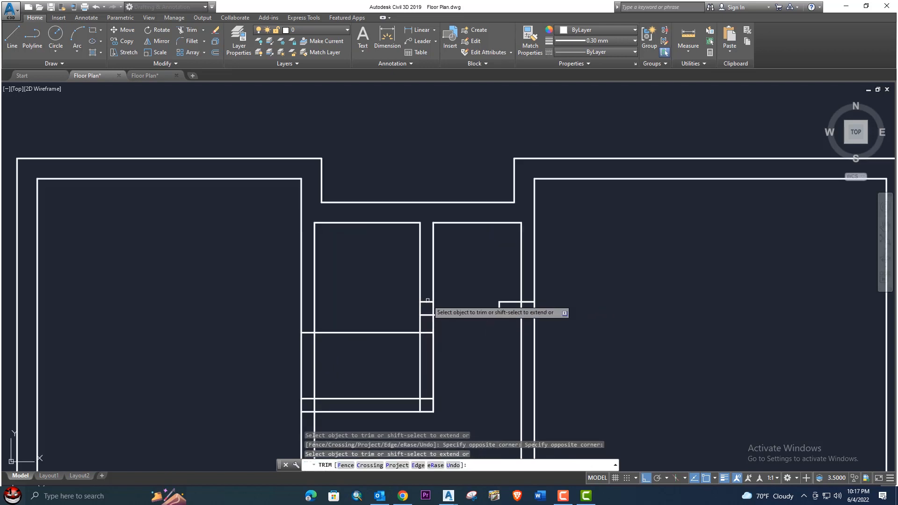
# - Trim the offset line inside the bath and the partition lines below it to open the bath doorway
pyautogui.click(385, 347)
pyautogui.click(372, 336)
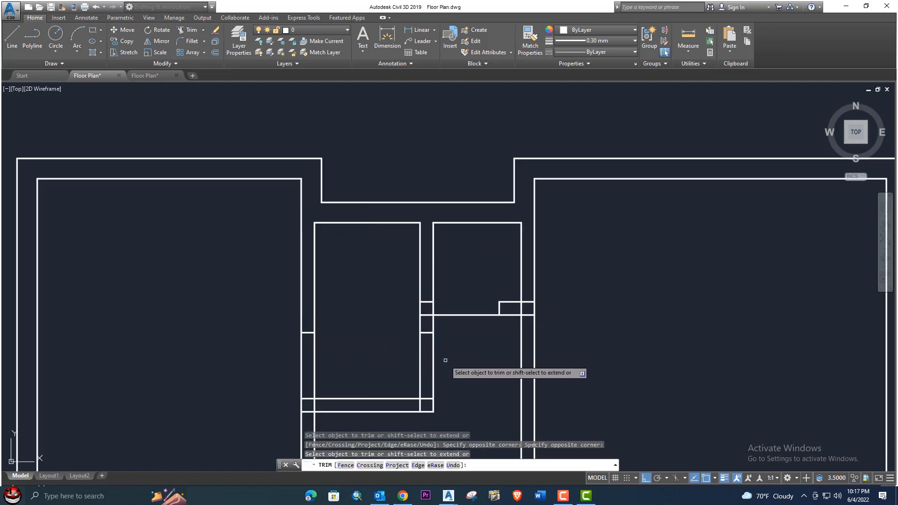
pyautogui.press('Escape')
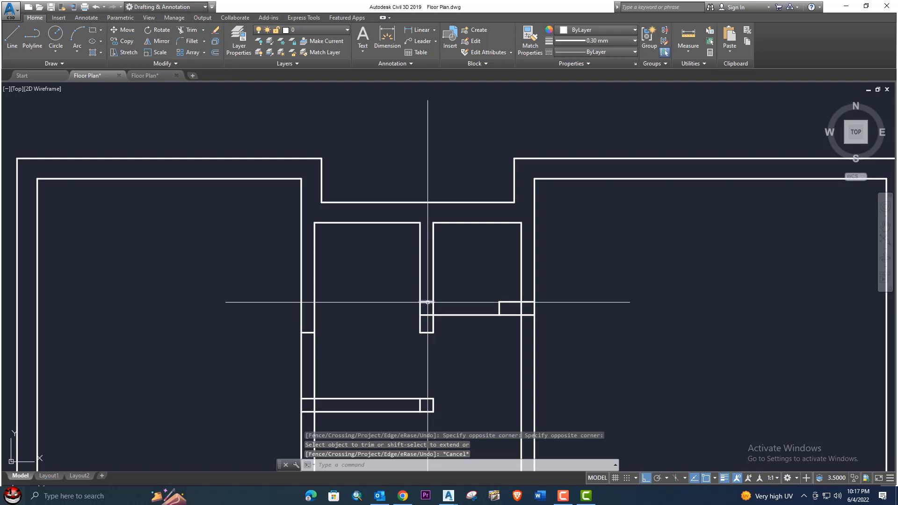
# - Erase the short horizontal line left across the bath and WC partition at the WC wall
pyautogui.click(428, 302)
pyautogui.press('Delete')
# - Erase the short vertical line near the corridor end of the bath's bottom wall
pyautogui.scroll(2, 426, 337)
pyautogui.click(421, 392)
pyautogui.click(411, 387)
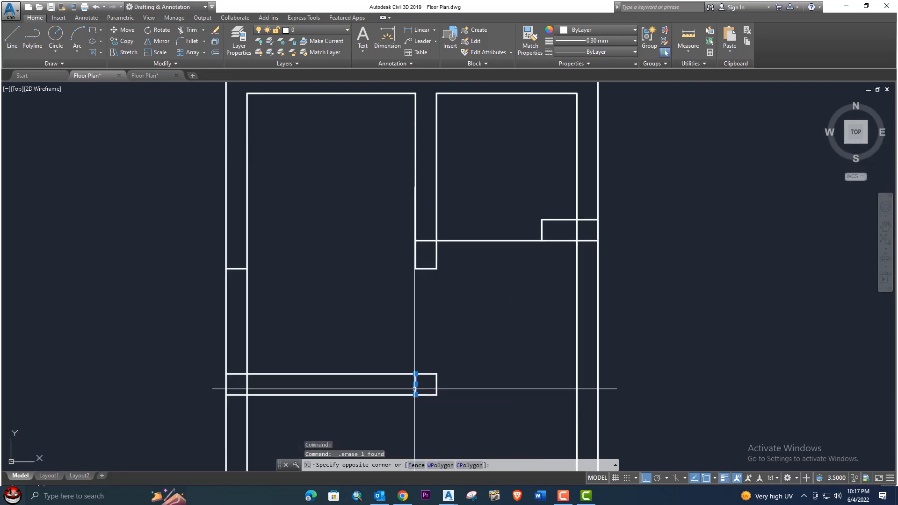
pyautogui.press('Delete')
pyautogui.scroll(-3, 414, 388)
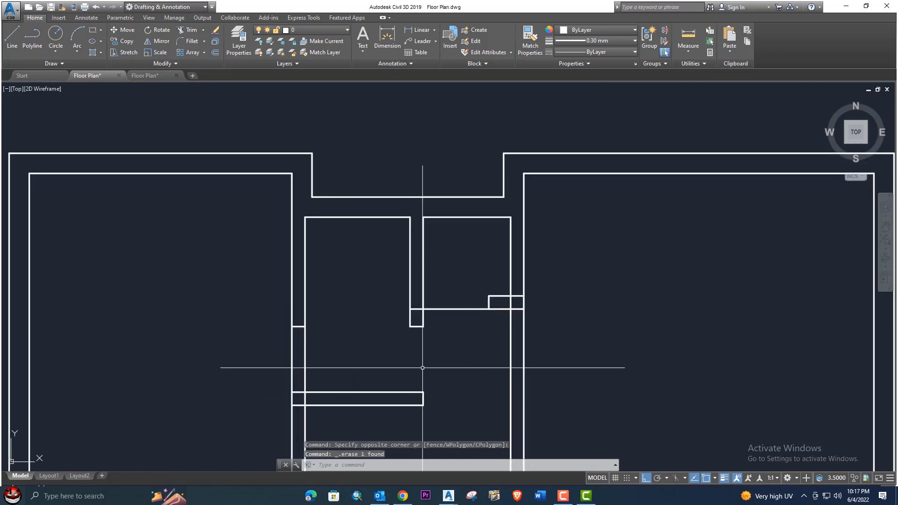
# - Undo the erasure of the short vertical line in the bath's bottom wall
pyautogui.hotkey('ctrl', 'z')
pyautogui.hotkey('ctrl', 'z')
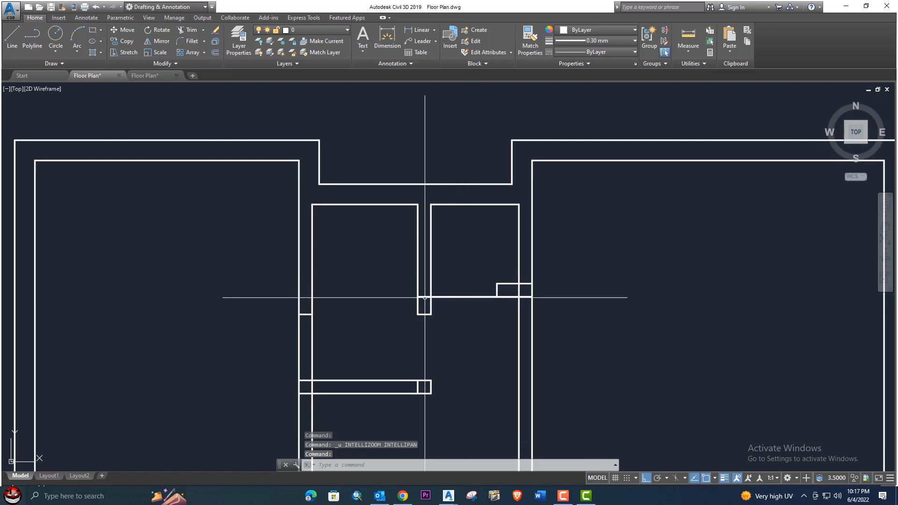
pyautogui.scroll(2, 424, 296)
pyautogui.hotkey('ctrl', 'z')
# - Draw a 0.9 line leftward from the upper corner of the left rooms' partition end, continuing it to the corridor wall end above
pyautogui.moveTo(420, 337)
pyautogui.mouseDown(button='middle')
pyautogui.moveTo(427, 299)
pyautogui.moveTo(411, 295)
pyautogui.moveTo(426, 249)
pyautogui.mouseUp(button='middle')
pyautogui.scroll(-2, 447, 309)
pyautogui.moveTo(446, 310); pyautogui.dragTo(439, 277, button='middle')
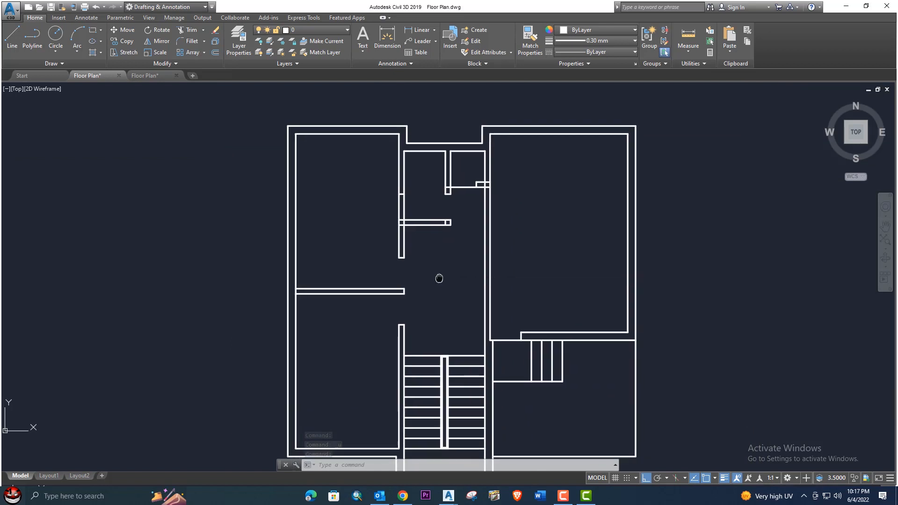
pyautogui.scroll(2, 418, 296)
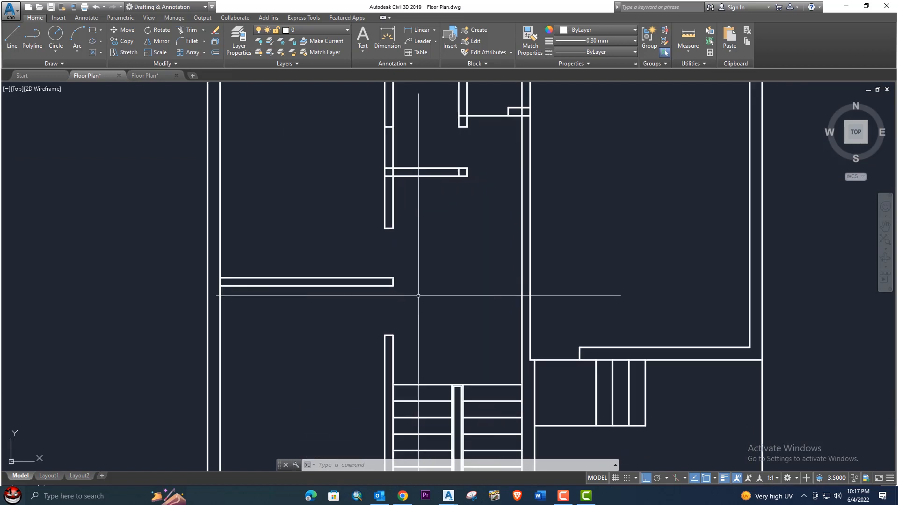
pyautogui.moveTo(391, 293); pyautogui.dragTo(396, 310, button='middle')
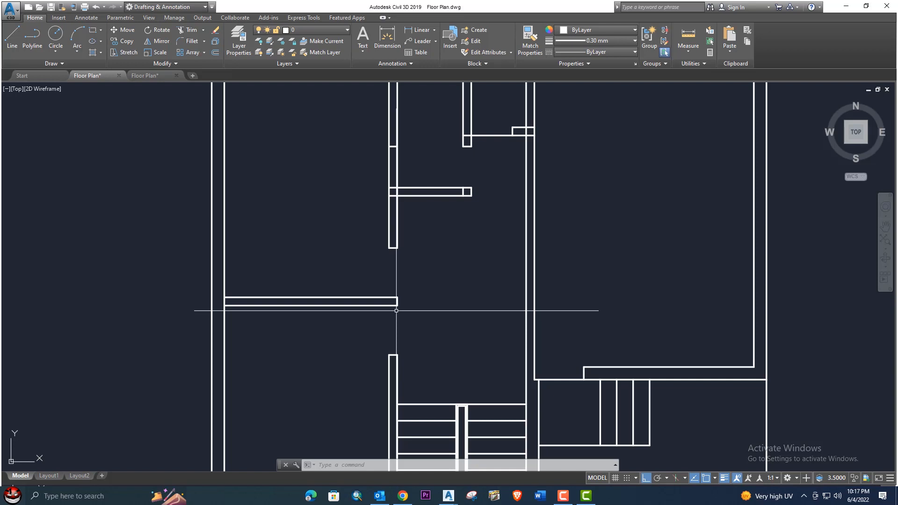
pyautogui.write('l')
pyautogui.press('Return')
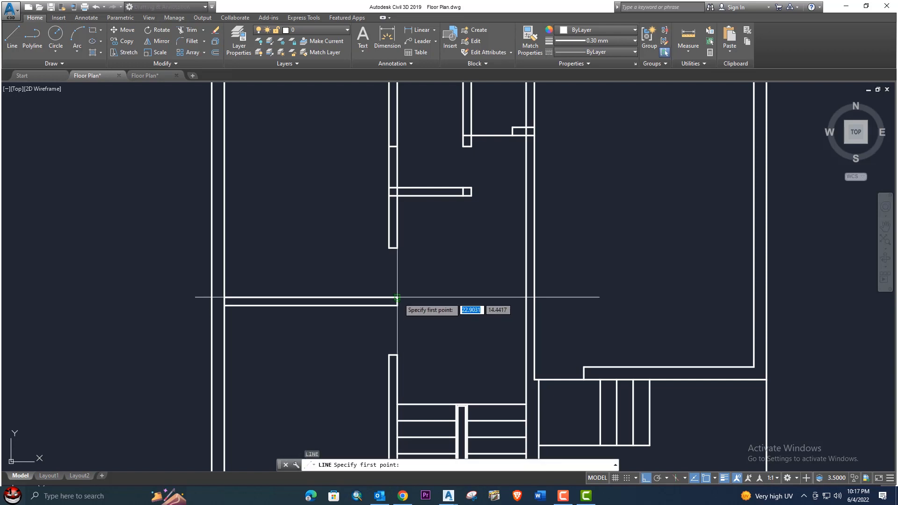
pyautogui.click(397, 297)
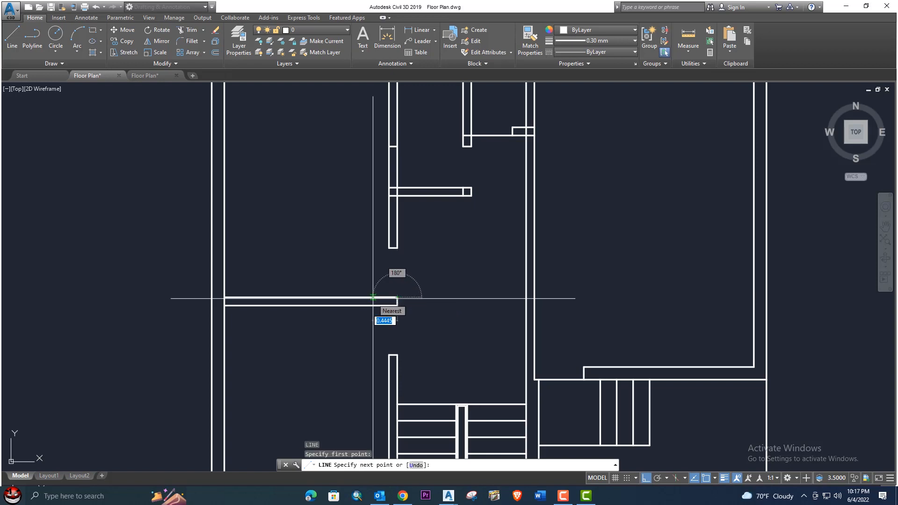
pyautogui.write('0.9')
pyautogui.press('Return')
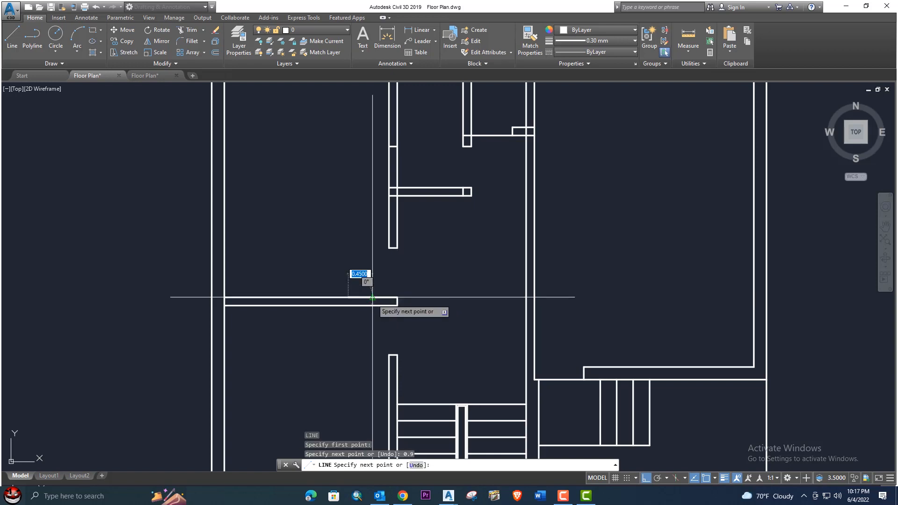
pyautogui.click(390, 247)
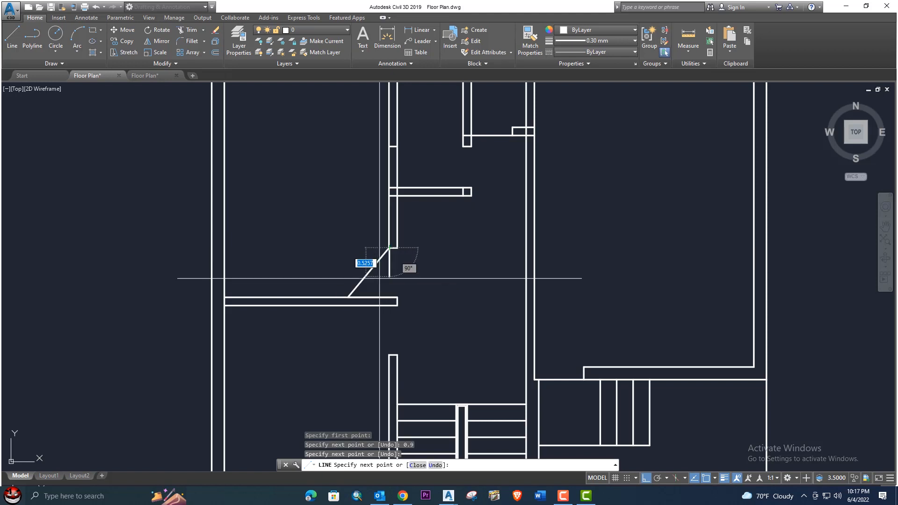
pyautogui.press('Escape')
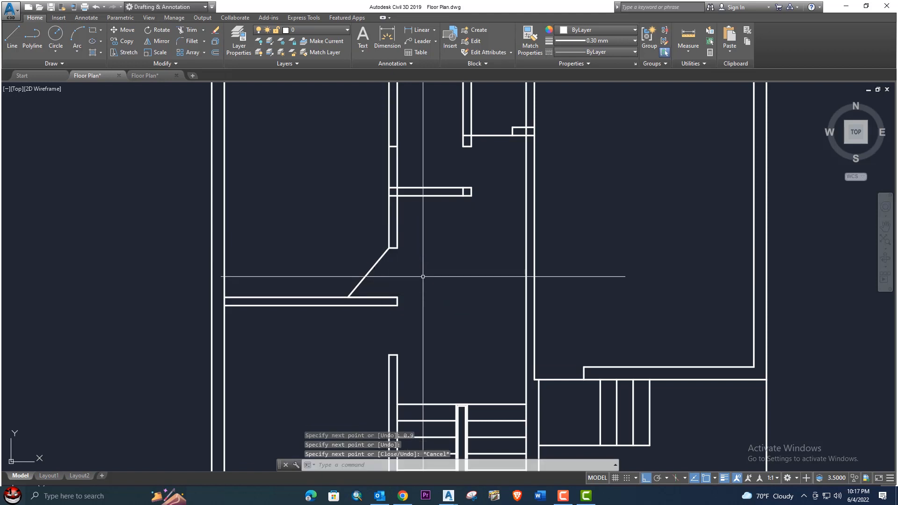
# - Erase the diagonal line between the left rooms' partition and the corridor wall end
pyautogui.click(423, 276)
pyautogui.click(345, 264)
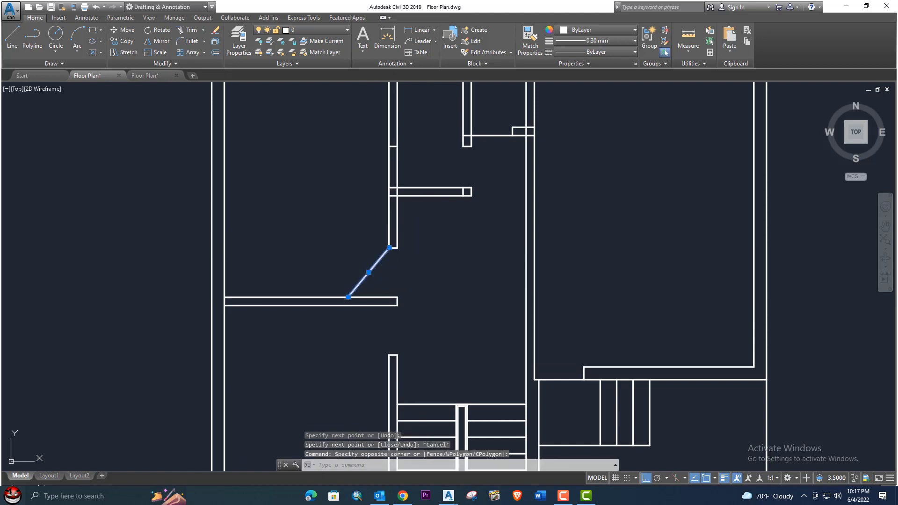
pyautogui.press('Delete')
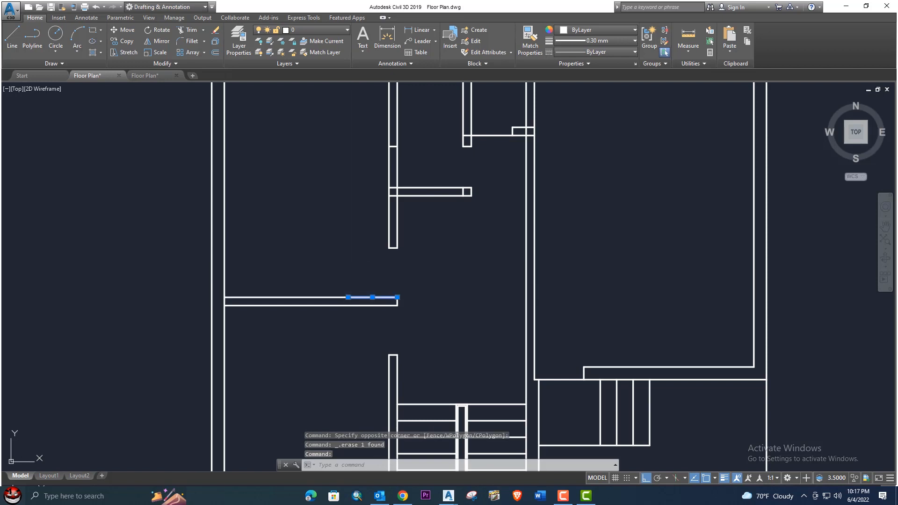
# - Draw a circle of radius 0.9 centred on the upper corner of the left rooms' partition end
pyautogui.press('Return')
pyautogui.click(397, 298)
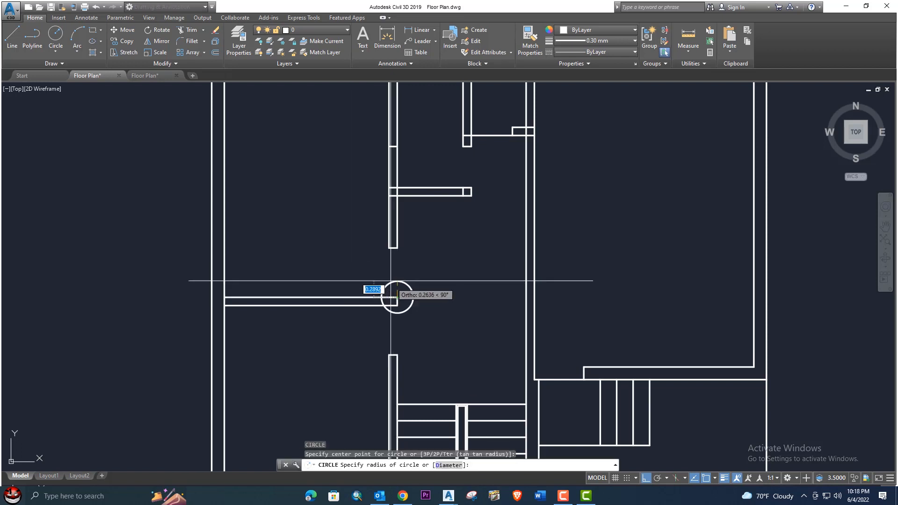
pyautogui.write('0')
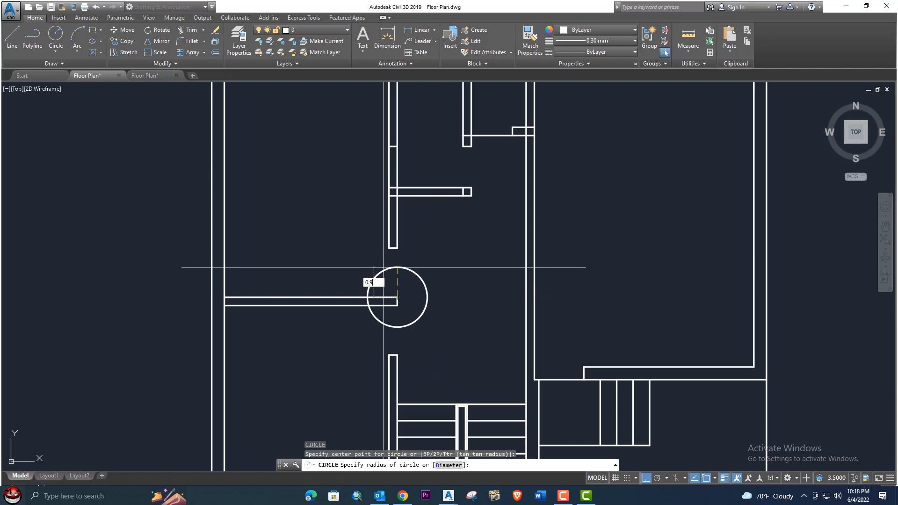
pyautogui.press('Return')
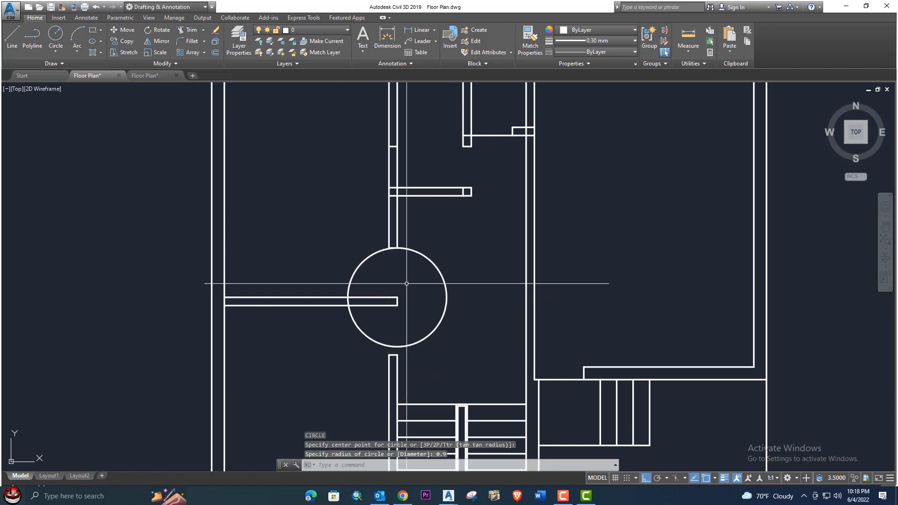
# - Trim the circle to a quarter-circle door swing between the corridor wall end and the partition's upper line
pyautogui.press('Return')
pyautogui.press('Return')
pyautogui.click(472, 321)
pyautogui.click(434, 298)
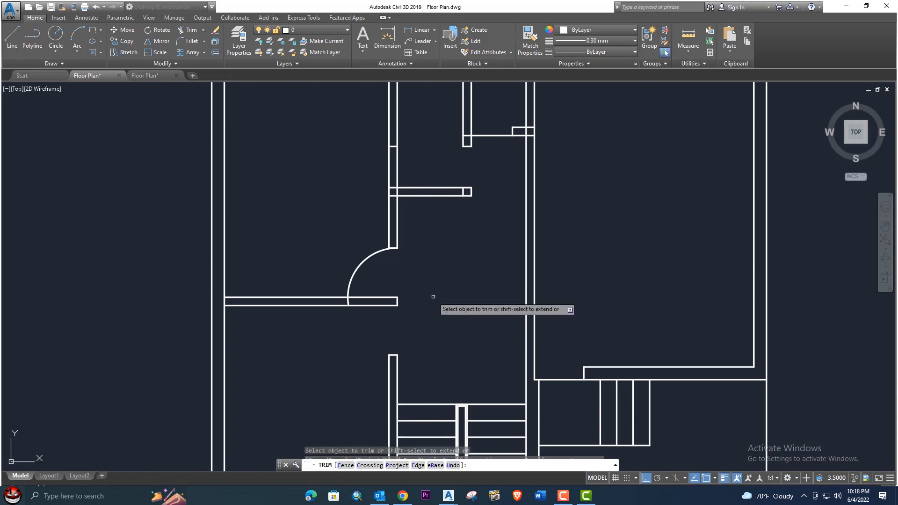
pyautogui.scroll(3, 396, 289)
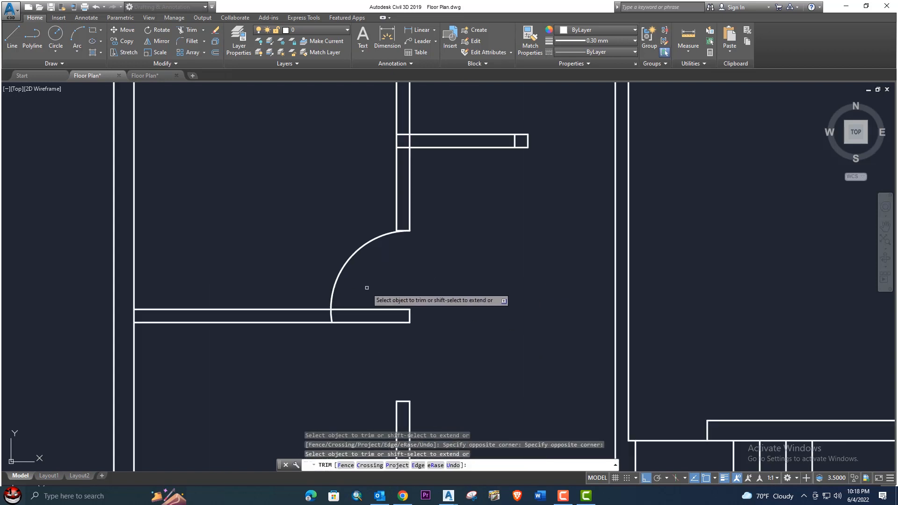
pyautogui.click(331, 314)
pyautogui.scroll(-3, 349, 312)
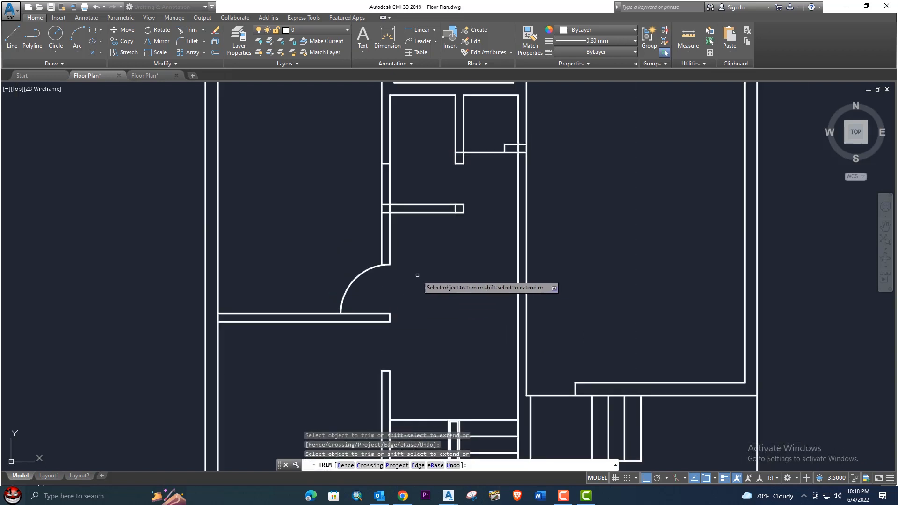
# - Erase the door swing arc in the upper left room's doorway
pyautogui.press('Escape')
pyautogui.click(378, 282)
pyautogui.click(356, 270)
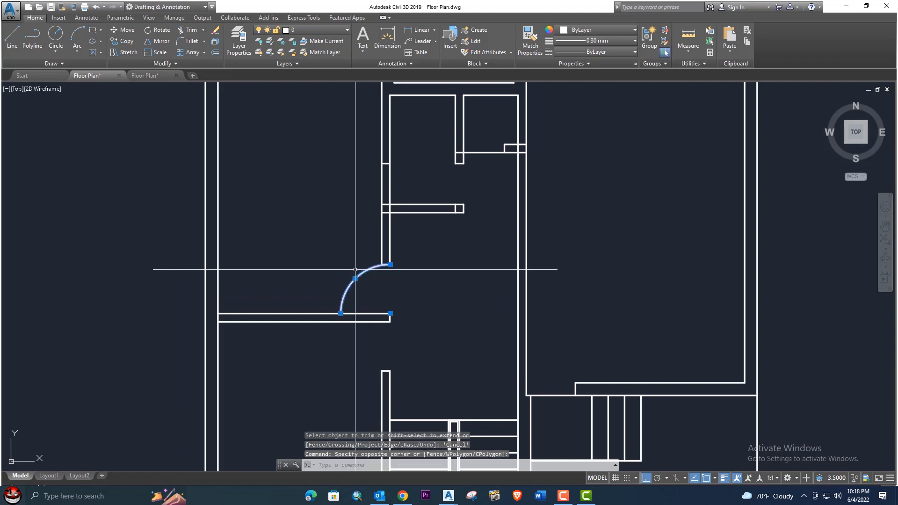
pyautogui.press('Delete')
pyautogui.scroll(-2, 360, 271)
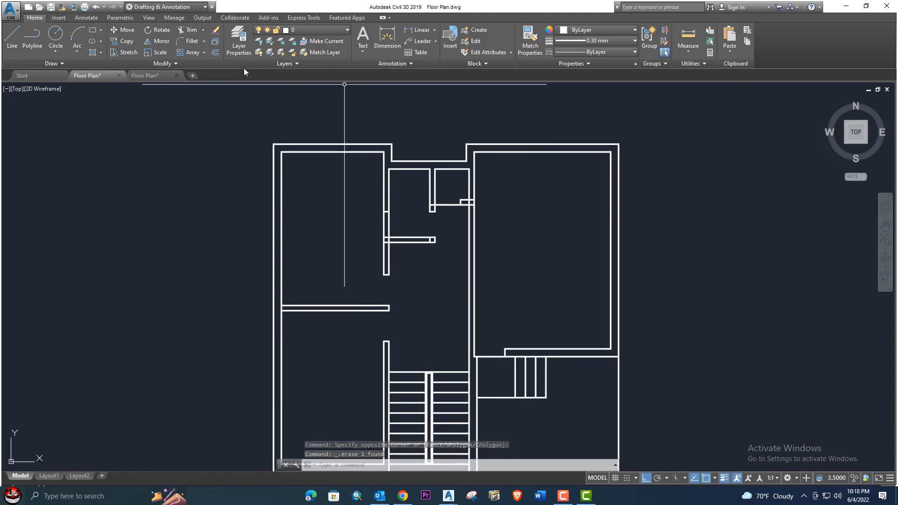
# - Open DesignCenter and browse from the Sample folder through en-us to the Dynamic Blocks folder
pyautogui.click(149, 18)
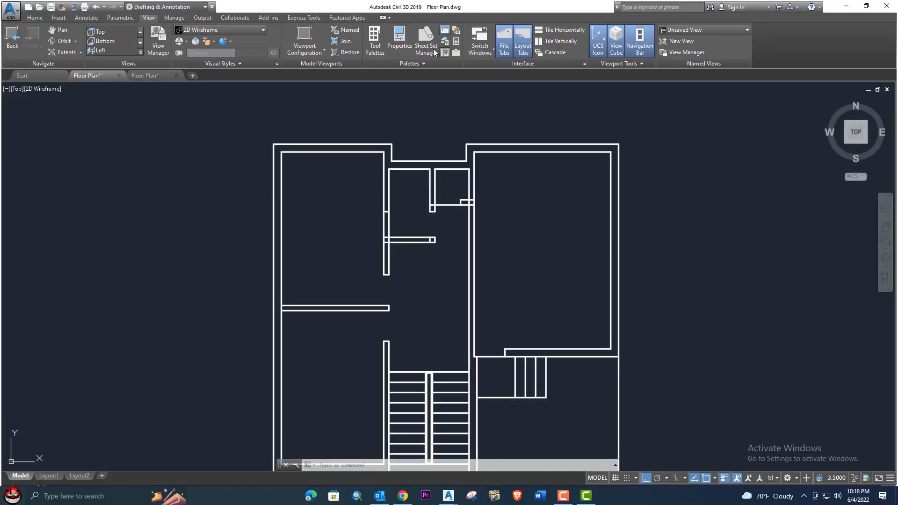
pyautogui.click(446, 54)
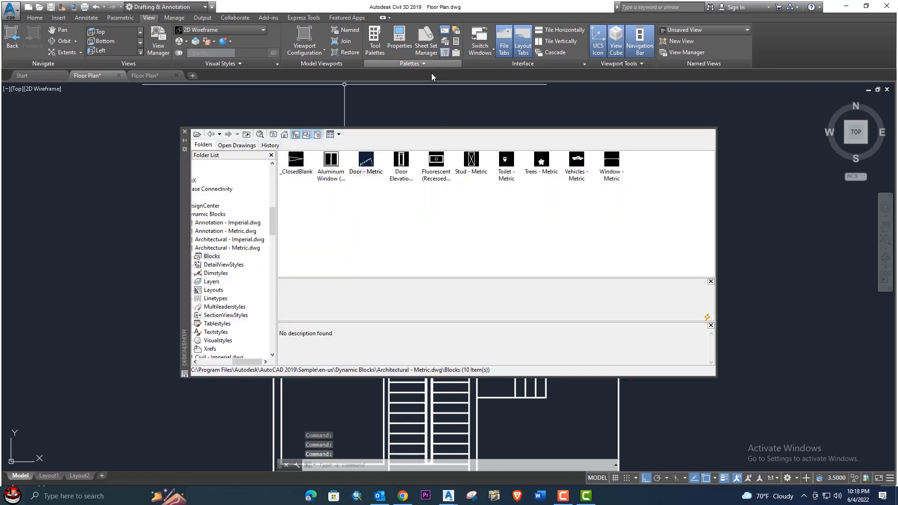
pyautogui.click(284, 136)
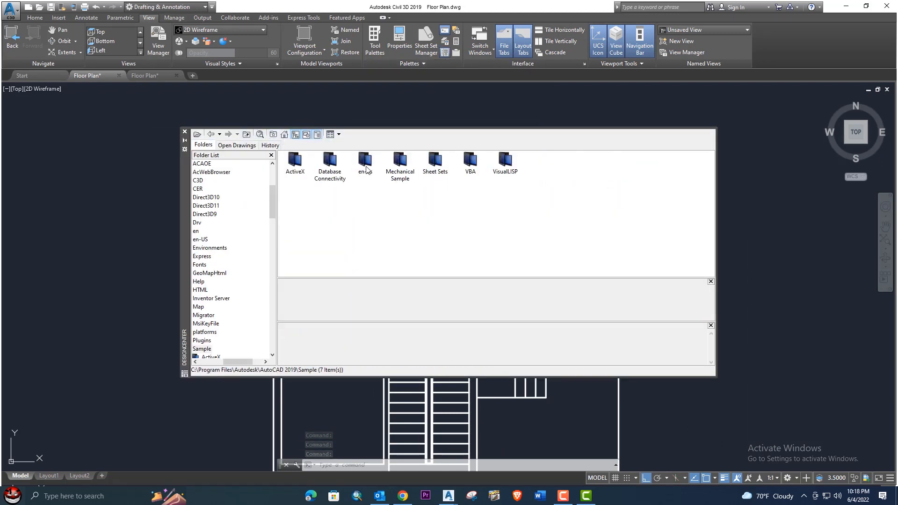
pyautogui.doubleClick(366, 162)
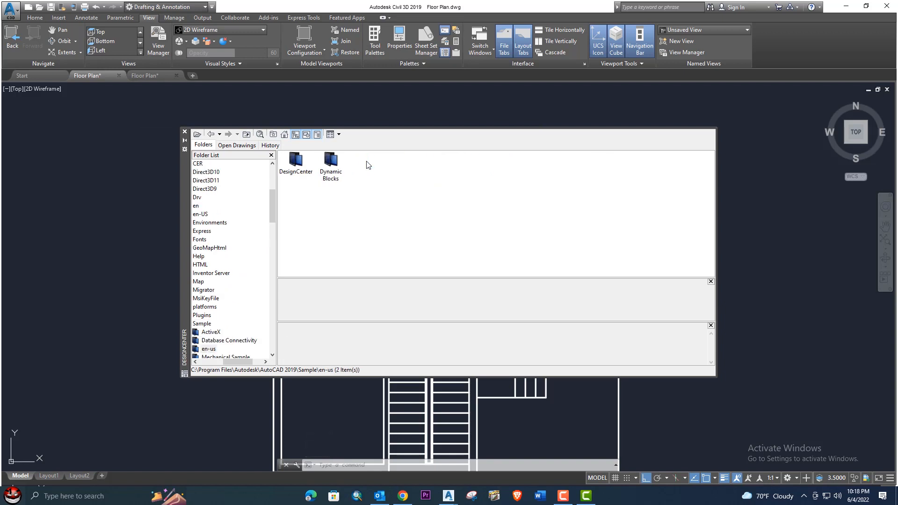
pyautogui.doubleClick(296, 164)
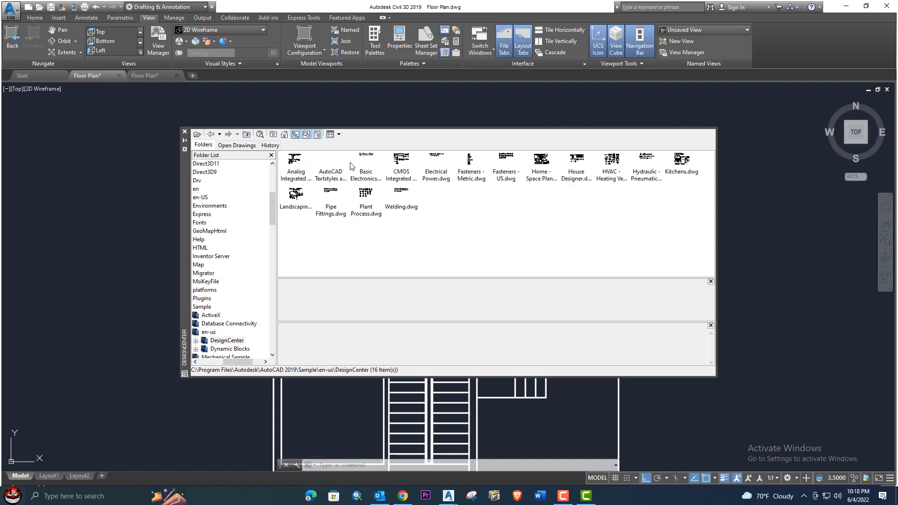
pyautogui.click(250, 136)
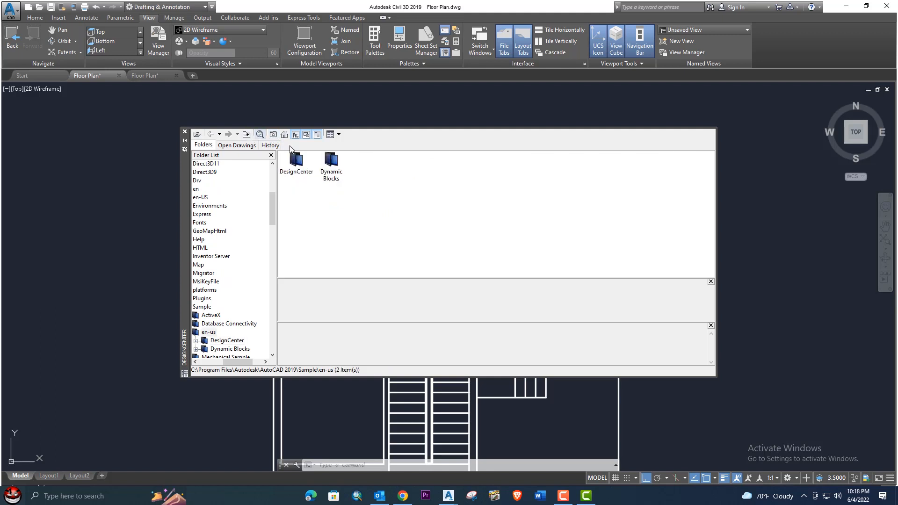
pyautogui.doubleClick(333, 163)
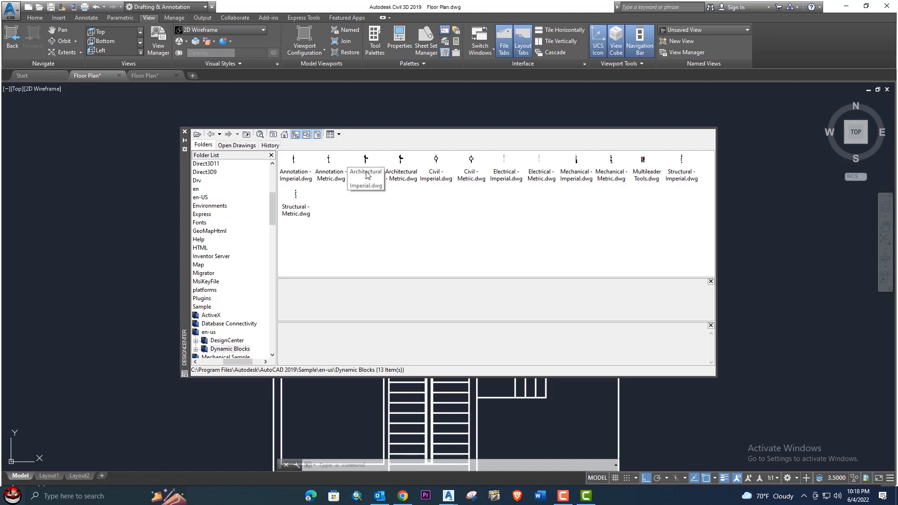
# - Insert the Door - Metric block from the Architectural - Metric.dwg blocks into the empty area beside the plan, and close DesignCenter
pyautogui.doubleClick(407, 173)
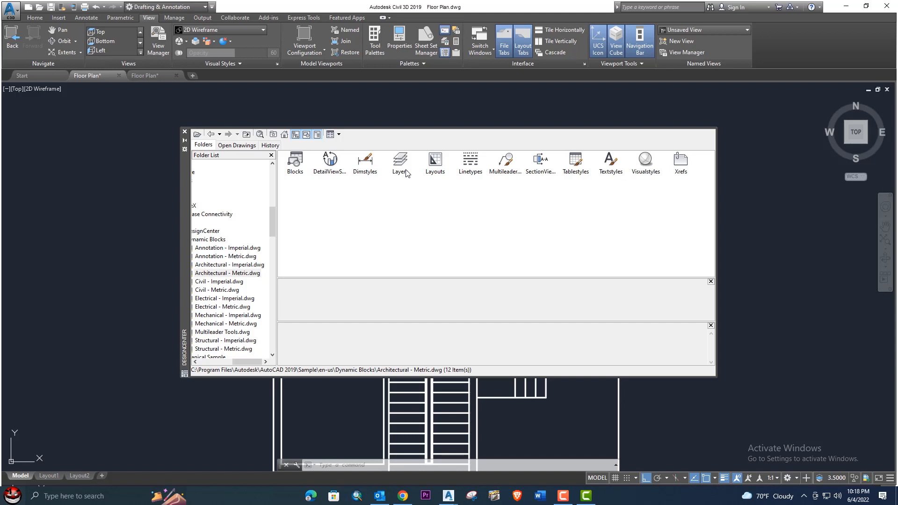
pyautogui.doubleClick(295, 161)
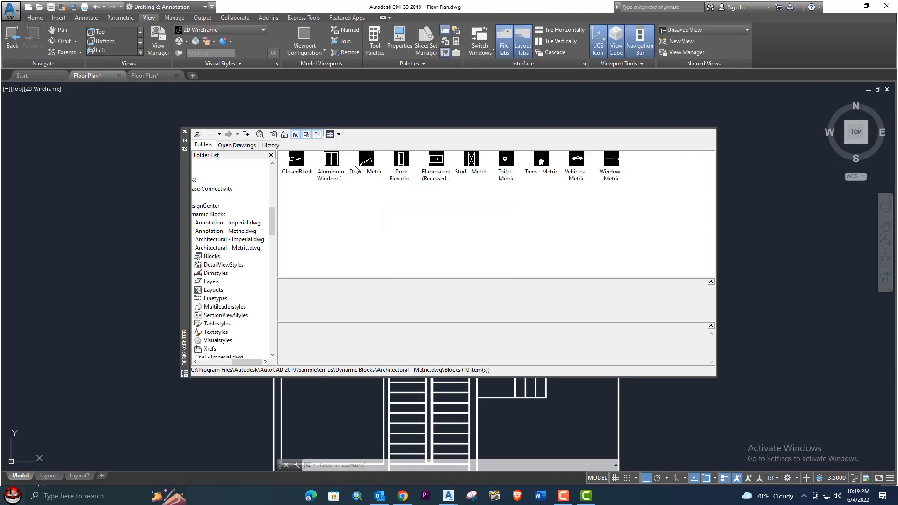
pyautogui.moveTo(370, 161); pyautogui.dragTo(582, 205)
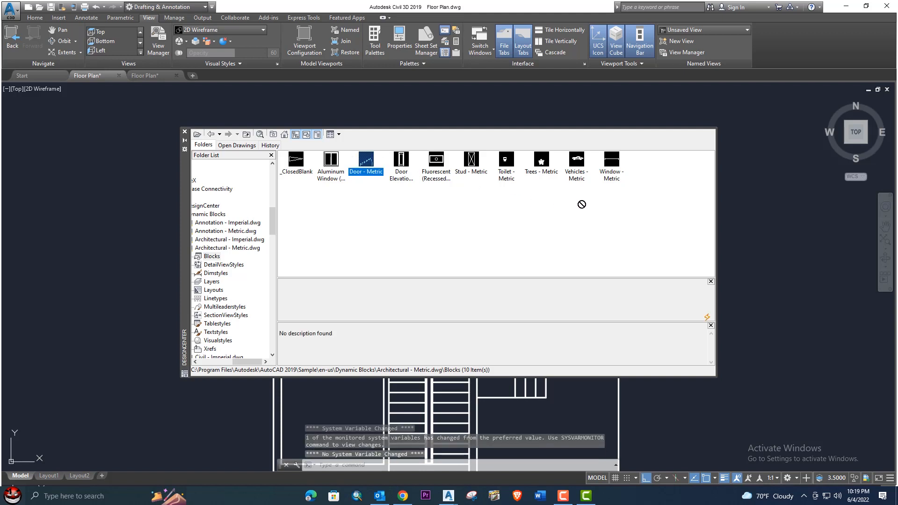
pyautogui.moveTo(759, 249); pyautogui.dragTo(758, 250)
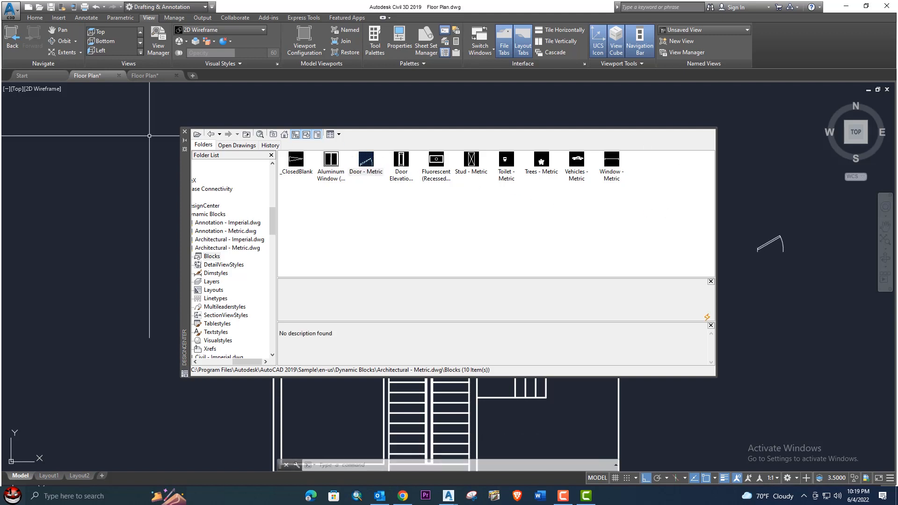
pyautogui.click(185, 133)
# - Set the inserted door block's opening angle to Open 90º
pyautogui.moveTo(530, 249)
pyautogui.mouseDown(button='middle')
pyautogui.moveTo(351, 243)
pyautogui.moveTo(551, 251)
pyautogui.mouseUp(button='middle')
pyautogui.scroll(4, 554, 246)
pyautogui.scroll(-2, 551, 250)
pyautogui.click(670, 257)
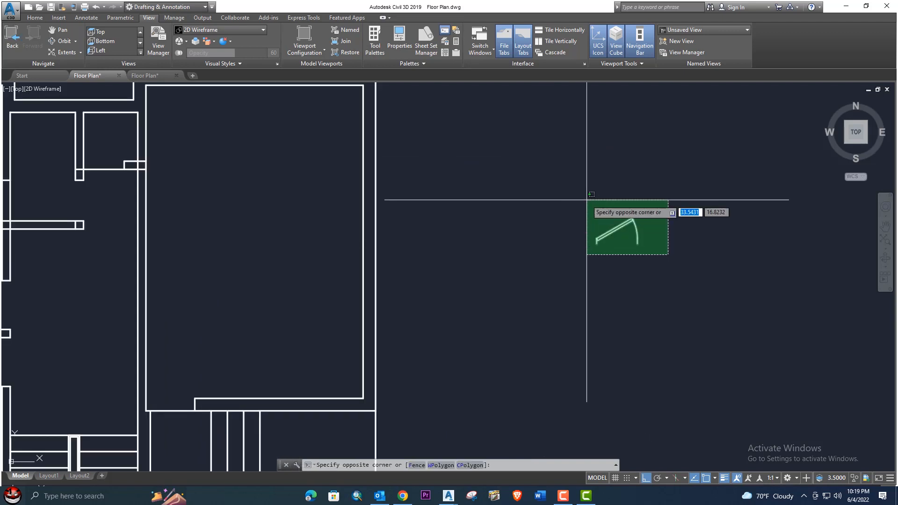
pyautogui.click(586, 195)
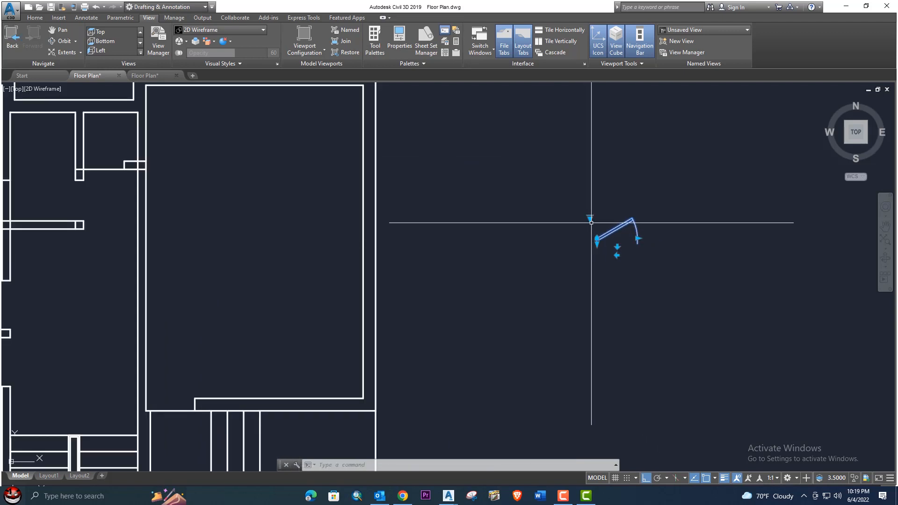
pyautogui.click(591, 221)
pyautogui.click(588, 218)
pyautogui.click(589, 218)
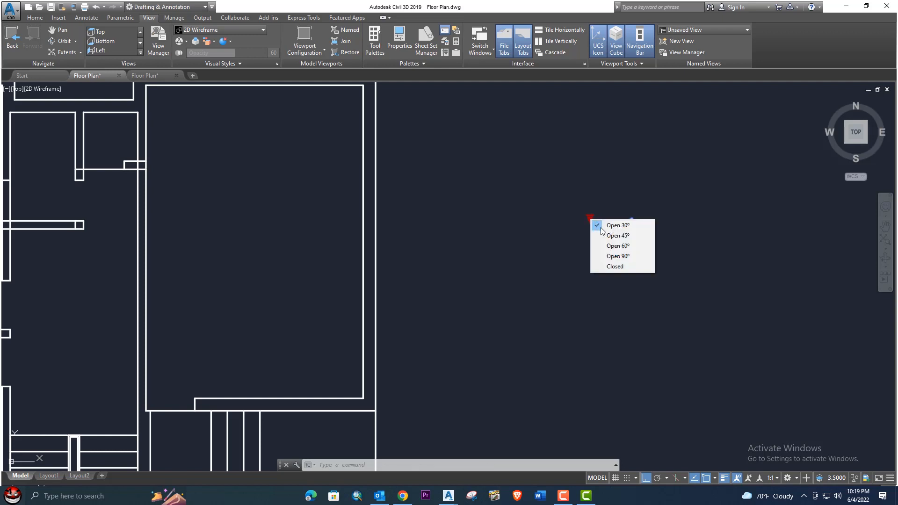
pyautogui.click(625, 258)
pyautogui.scroll(3, 614, 257)
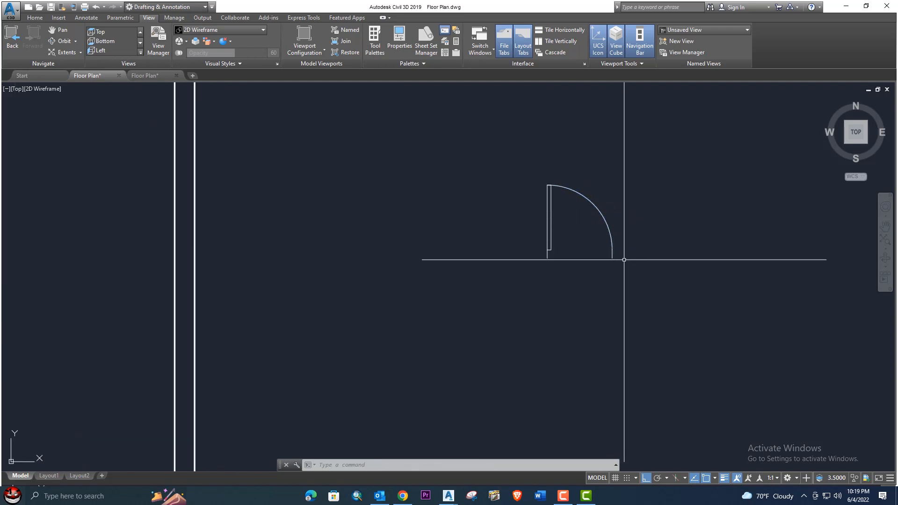
# - Copy the door block from its hinge-side base point to the lower inner corner of the large room's doorway
pyautogui.scroll(-3, 614, 256)
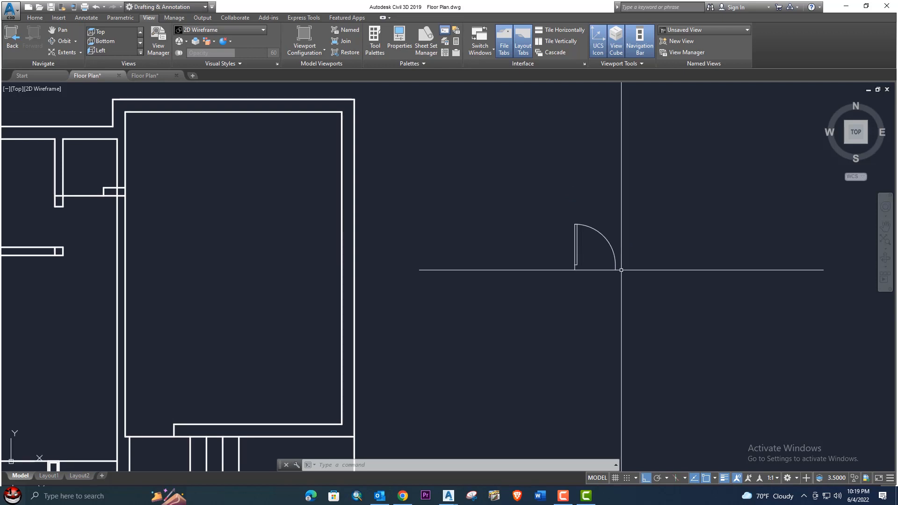
pyautogui.click(626, 270)
pyautogui.click(554, 253)
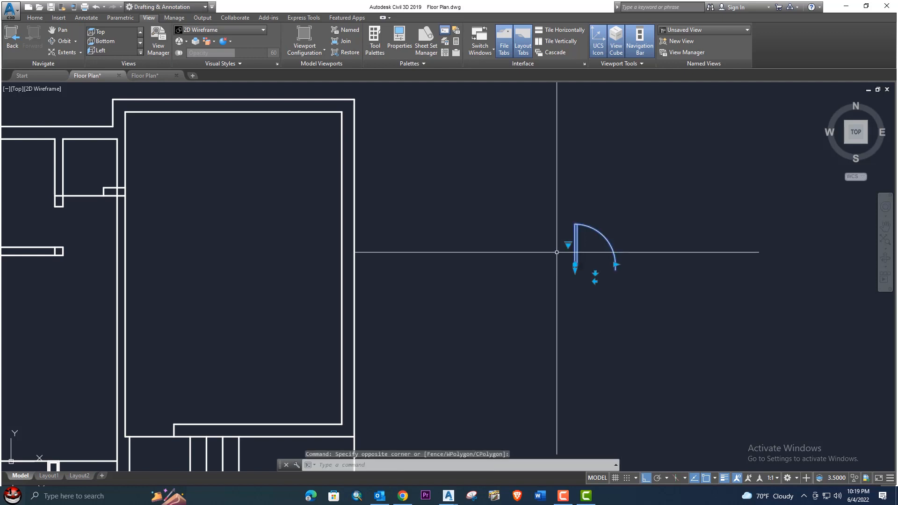
pyautogui.moveTo(588, 259); pyautogui.dragTo(632, 242, button='middle')
pyautogui.write('o')
pyautogui.press('Return')
pyautogui.click(619, 253)
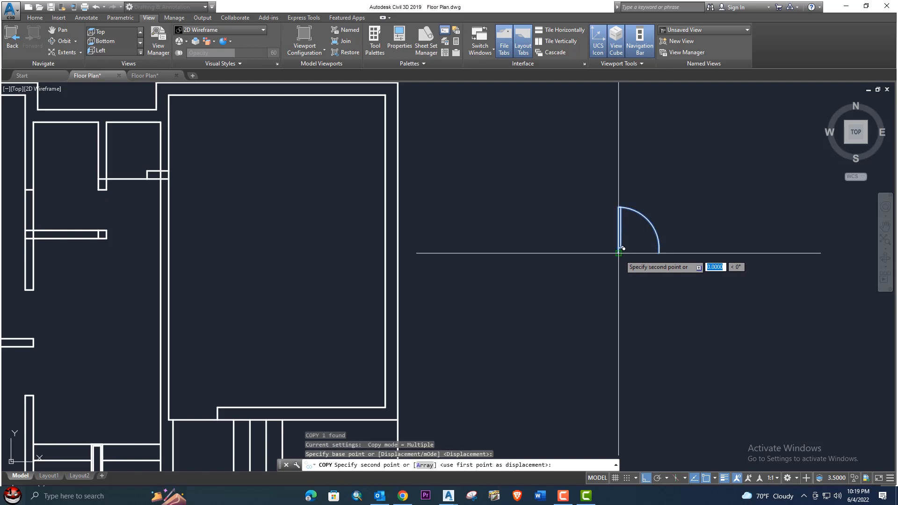
pyautogui.scroll(5, 351, 295)
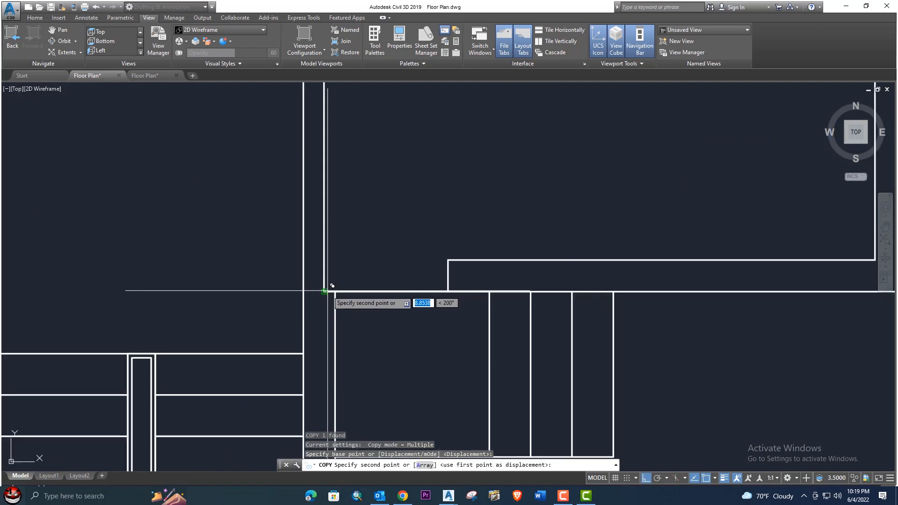
pyautogui.click(329, 287)
pyautogui.press('Escape')
# - Stretch the copied door's width to 0.9 so it reaches the end of the large room's lower wall
pyautogui.moveTo(396, 277)
pyautogui.mouseDown(button='middle')
pyautogui.moveTo(437, 271)
pyautogui.moveTo(436, 283)
pyautogui.mouseUp(button='middle')
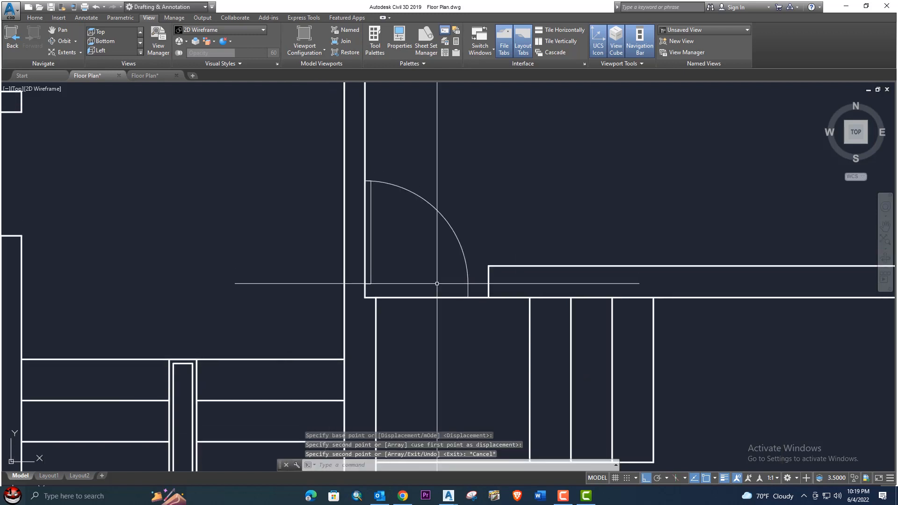
pyautogui.click(467, 266)
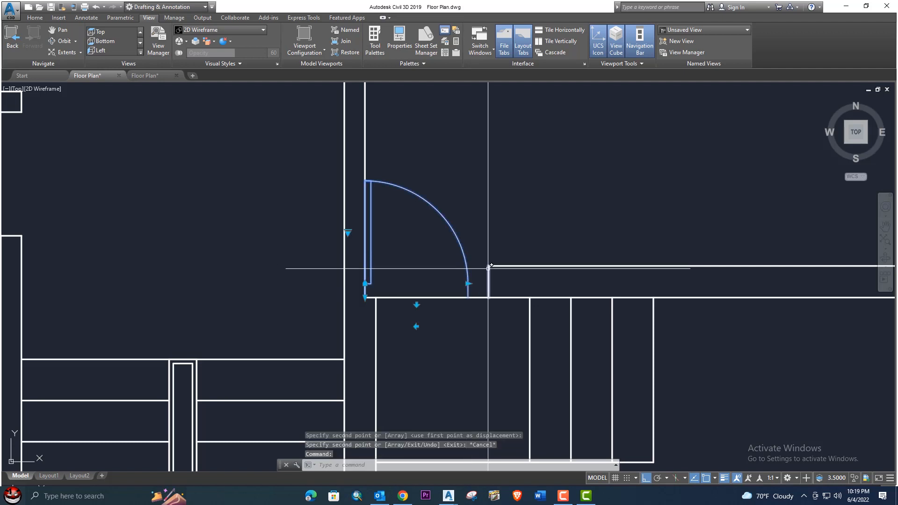
pyautogui.click(468, 284)
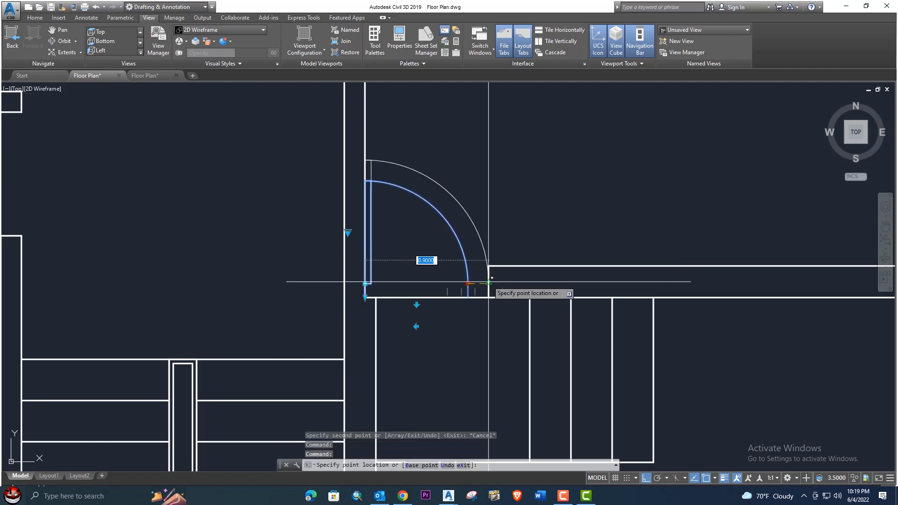
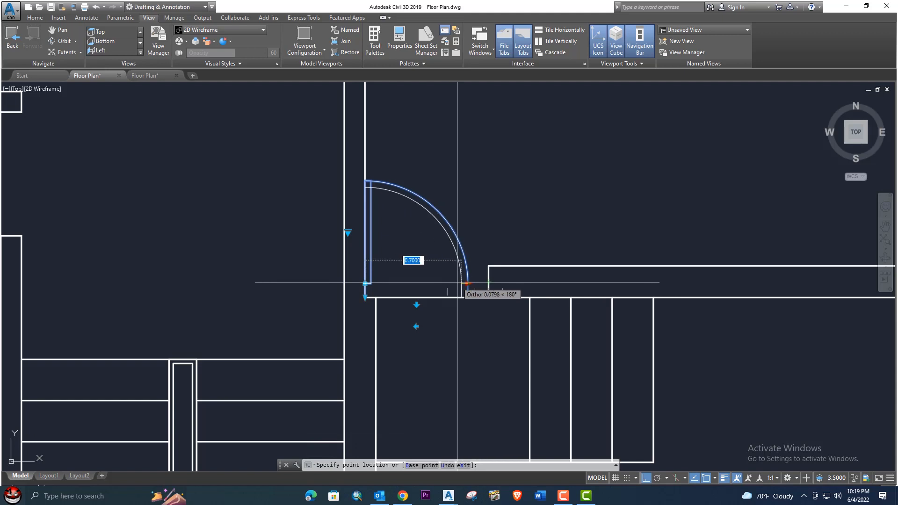
pyautogui.click(489, 280)
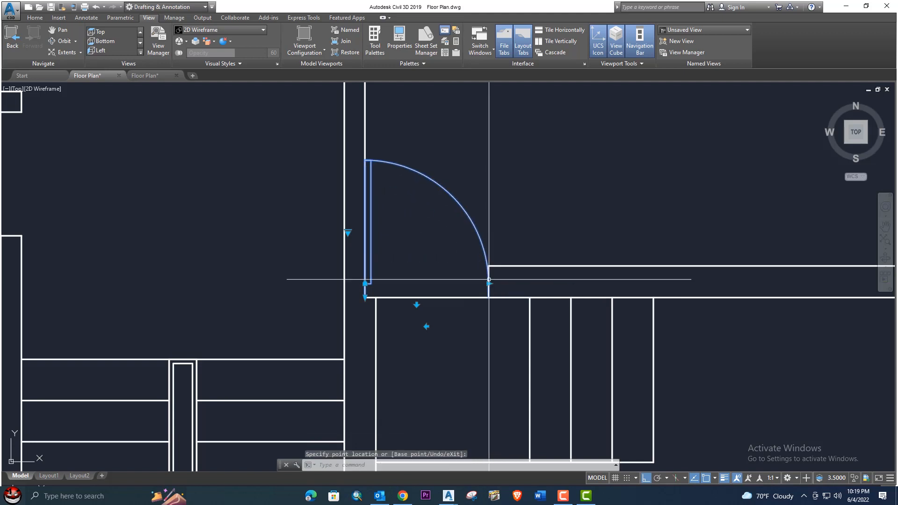
pyautogui.scroll(-5, 489, 280)
pyautogui.press('Escape')
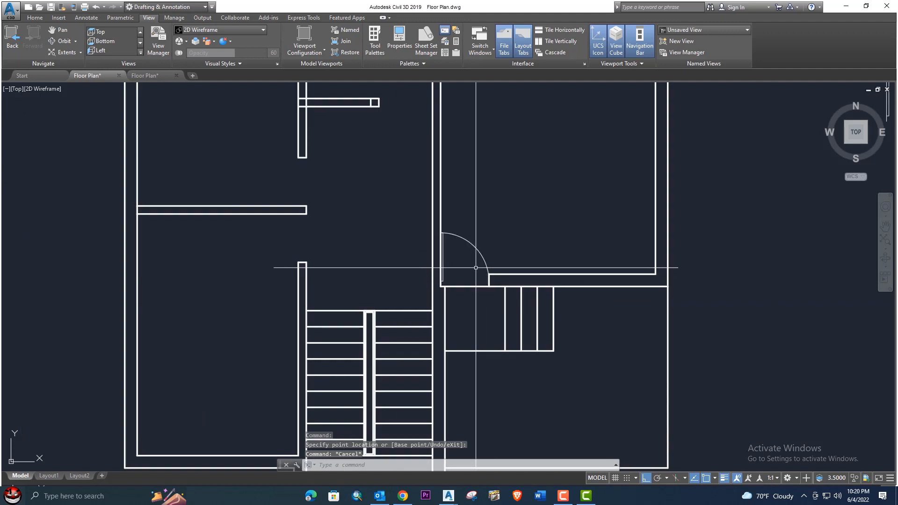
# - Make Doors the current layer
pyautogui.scroll(-4, 476, 268)
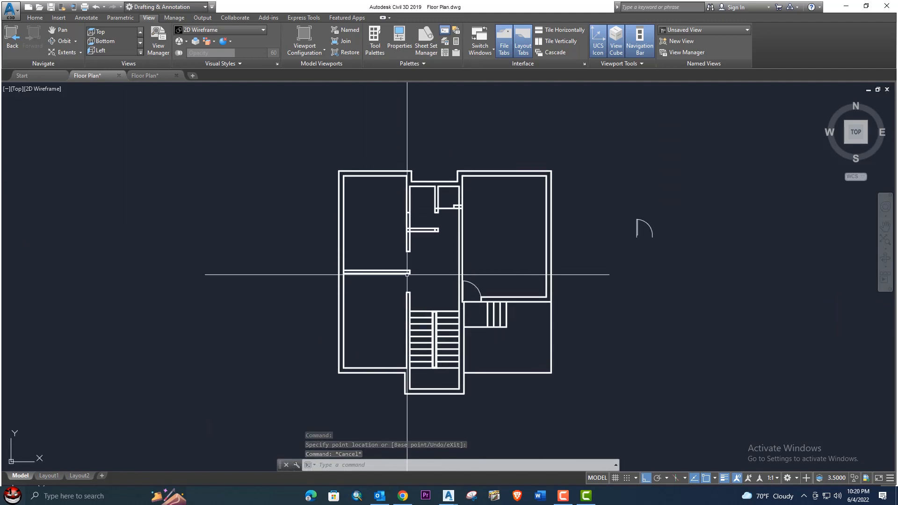
pyautogui.scroll(2, 375, 281)
pyautogui.scroll(1, 702, 272)
pyautogui.moveTo(514, 311); pyautogui.dragTo(553, 285, button='middle')
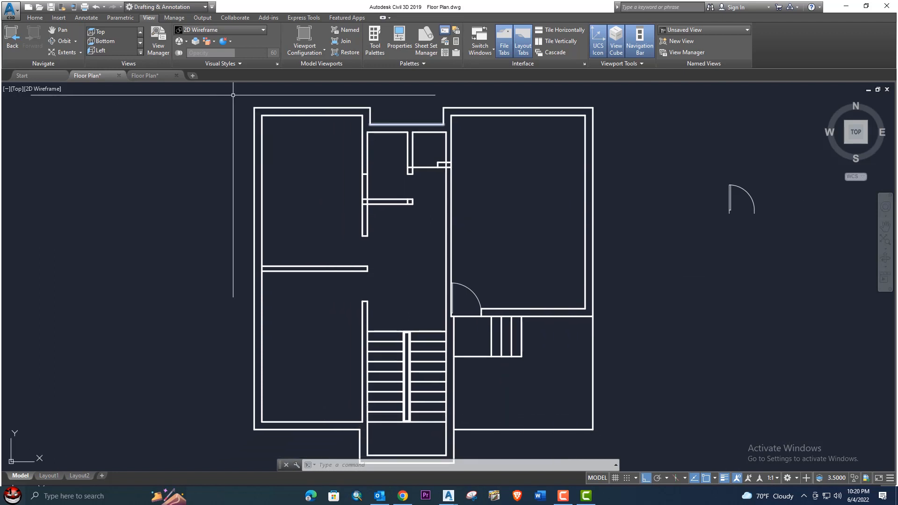
pyautogui.click(35, 17)
pyautogui.click(297, 33)
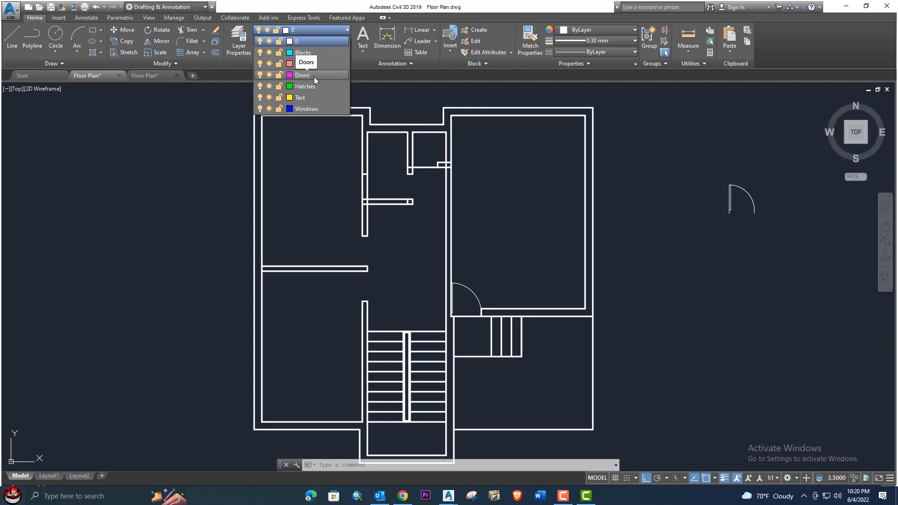
pyautogui.click(302, 76)
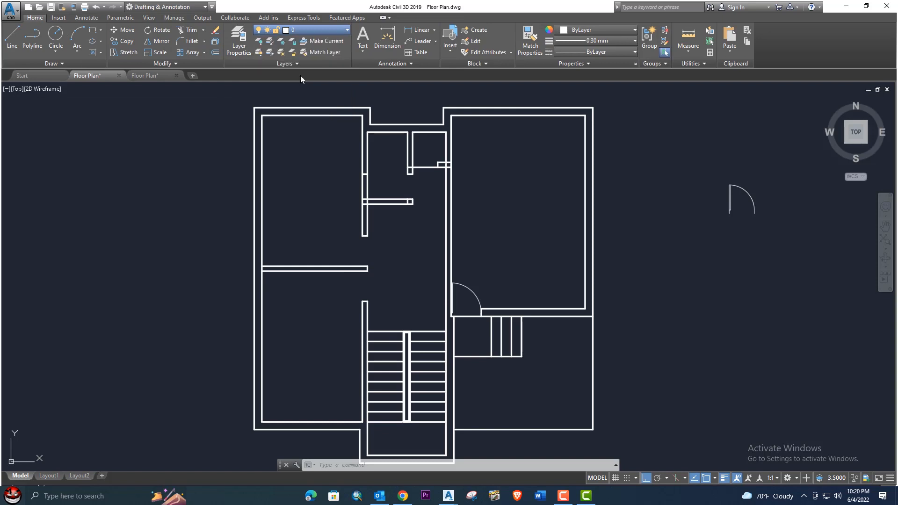
# - Assign the door in the large room's doorway to the Doors layer
pyautogui.click(470, 291)
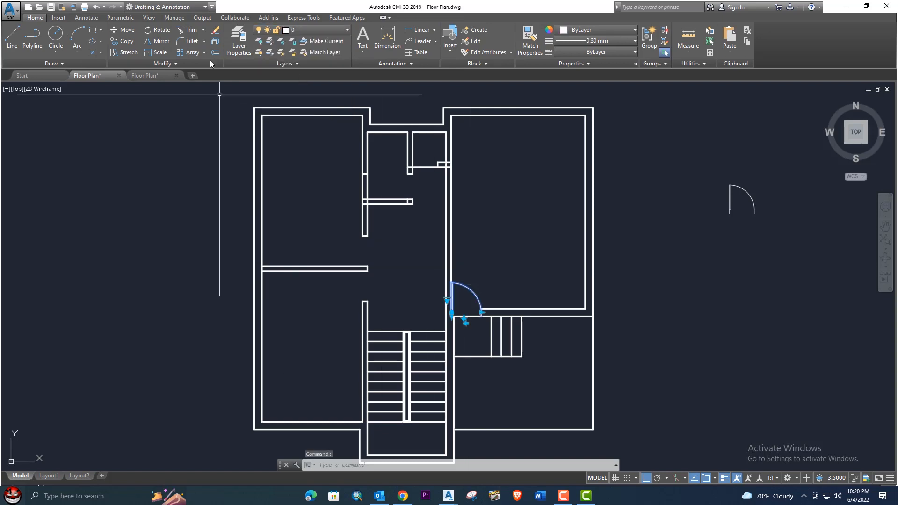
pyautogui.click(302, 32)
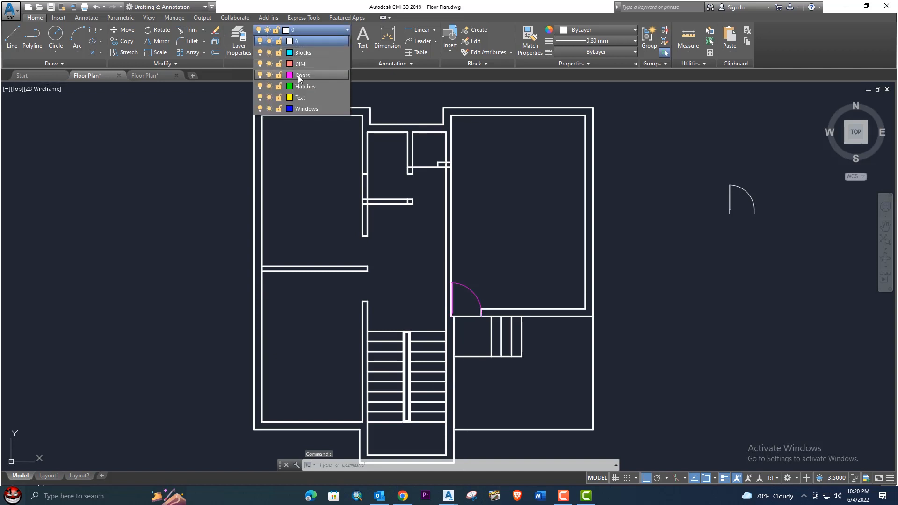
pyautogui.click(299, 75)
pyautogui.press('Escape')
# - Rotate the spare door block beside the plan 90° counterclockwise about its hinge-side base point
pyautogui.moveTo(452, 282)
pyautogui.mouseDown(button='middle')
pyautogui.moveTo(441, 255)
pyautogui.moveTo(461, 267)
pyautogui.mouseUp(button='middle')
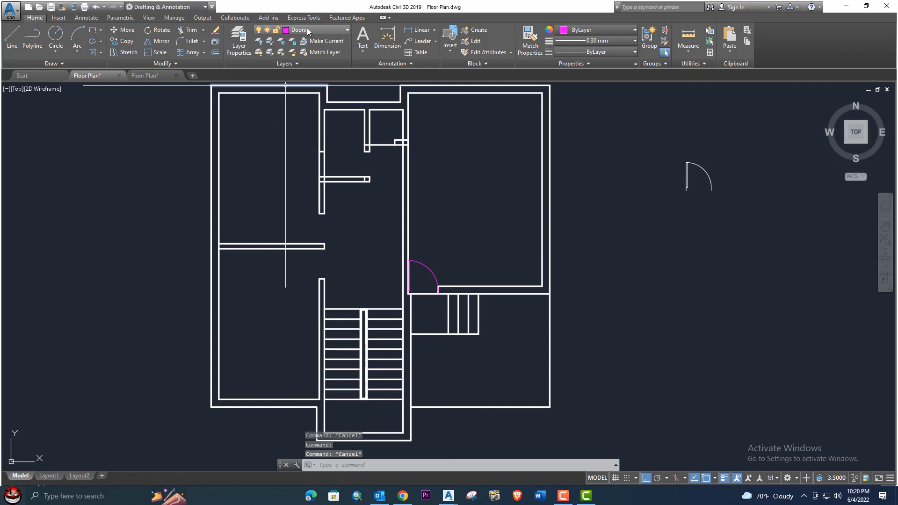
pyautogui.moveTo(633, 182); pyautogui.dragTo(583, 194, button='middle')
pyautogui.click(697, 241)
pyautogui.click(604, 171)
pyautogui.write('ro')
pyautogui.press('Return')
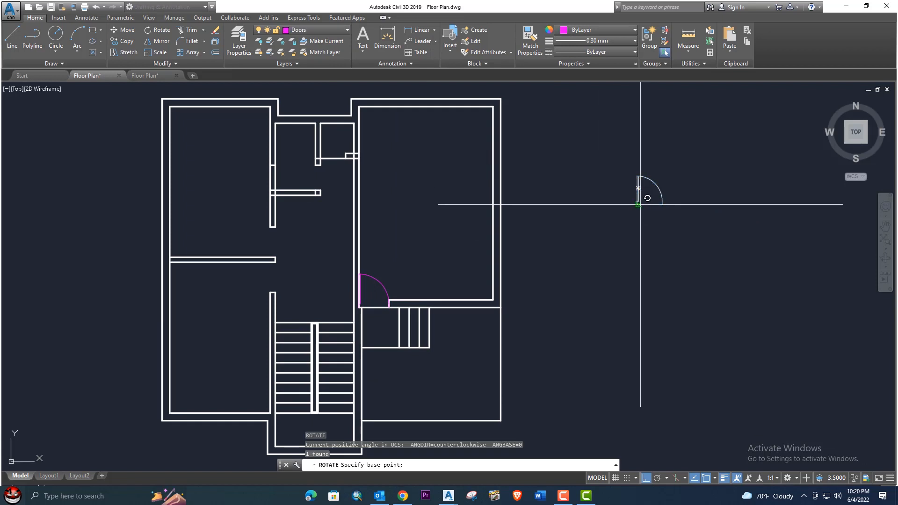
pyautogui.click(638, 204)
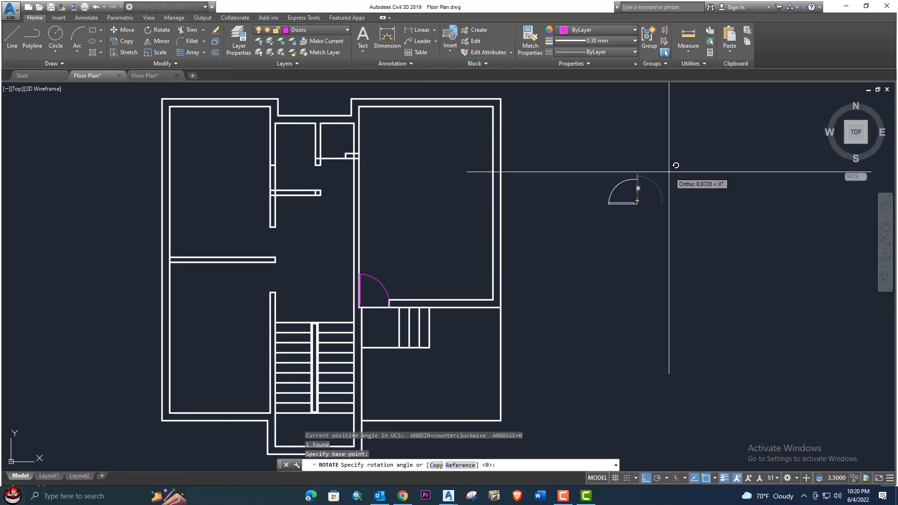
pyautogui.click(642, 159)
pyautogui.click(672, 231)
pyautogui.click(620, 180)
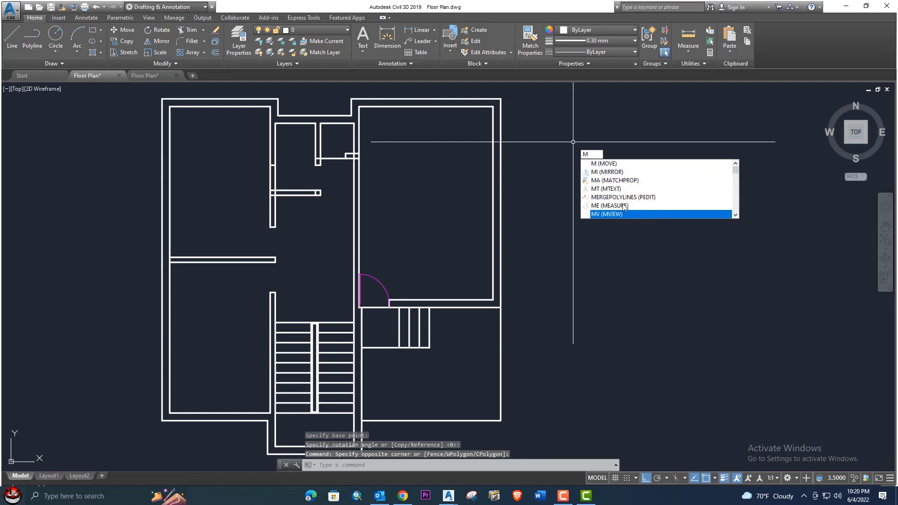
pyautogui.click(607, 164)
pyautogui.press('Escape')
pyautogui.write('mi')
pyautogui.click(636, 191)
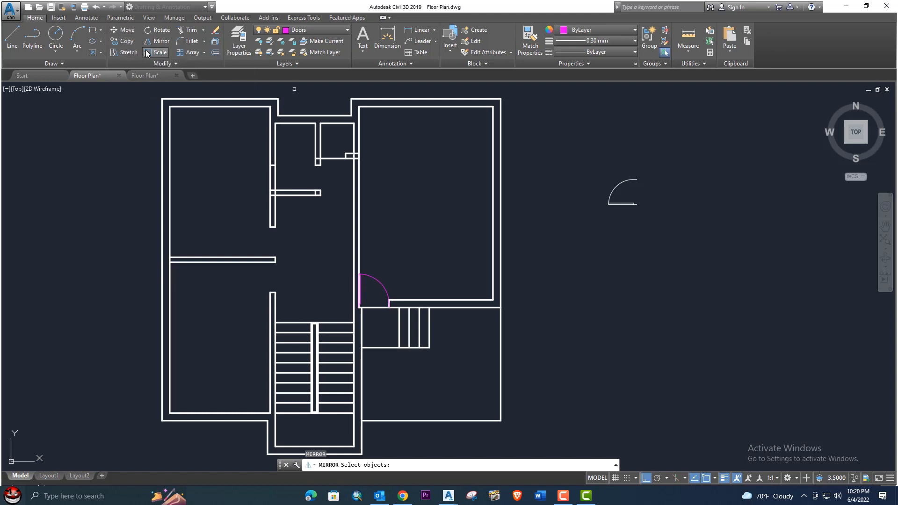
pyautogui.click(615, 204)
pyautogui.press('Return')
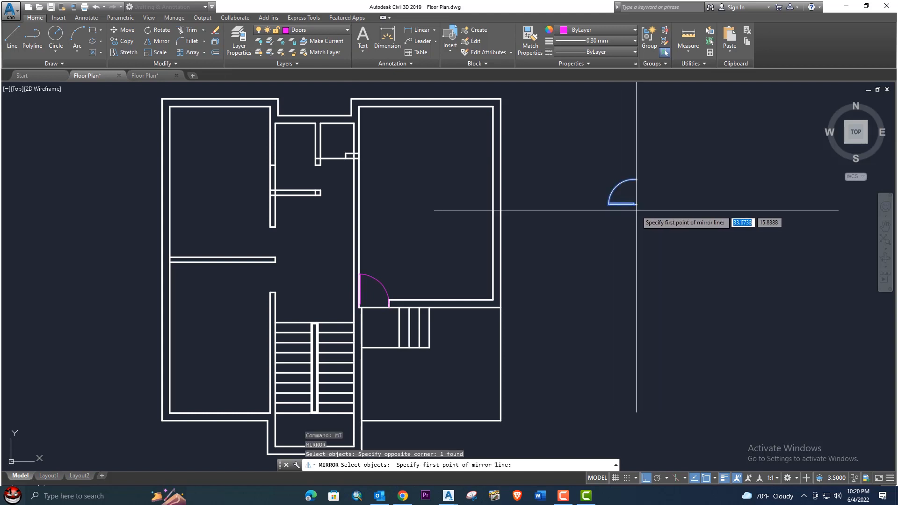
pyautogui.click(637, 204)
pyautogui.click(549, 234)
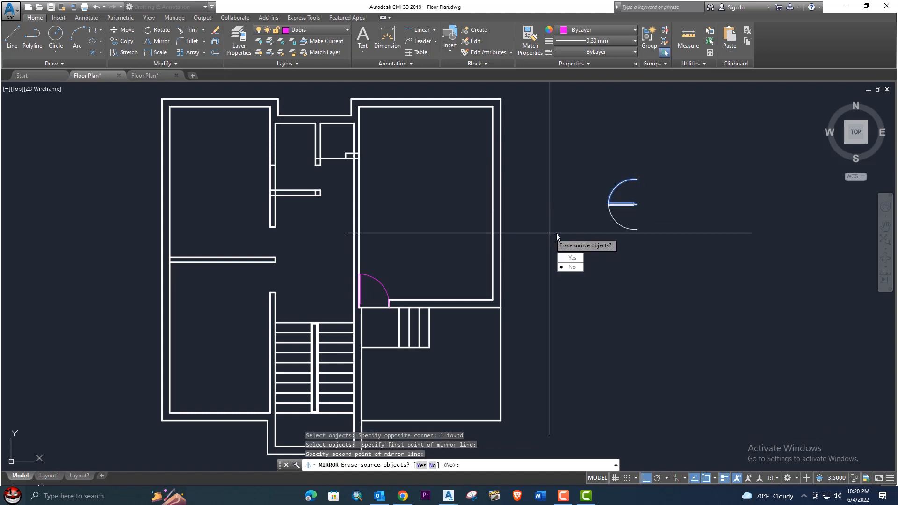
pyautogui.press('Escape')
# - Mirror the spare door block across a horizontal line below it, keeping the source object
pyautogui.click(644, 216)
pyautogui.click(589, 138)
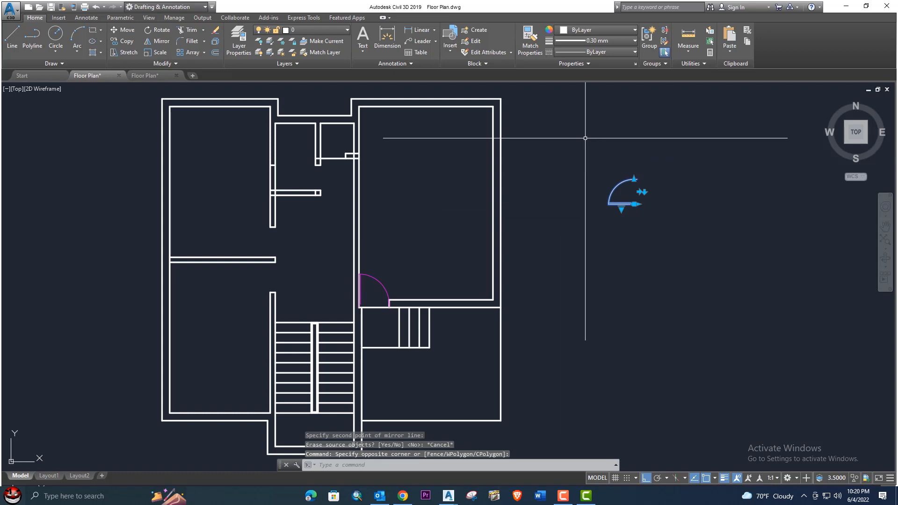
pyautogui.write('mi')
pyautogui.press('Return')
pyautogui.click(654, 243)
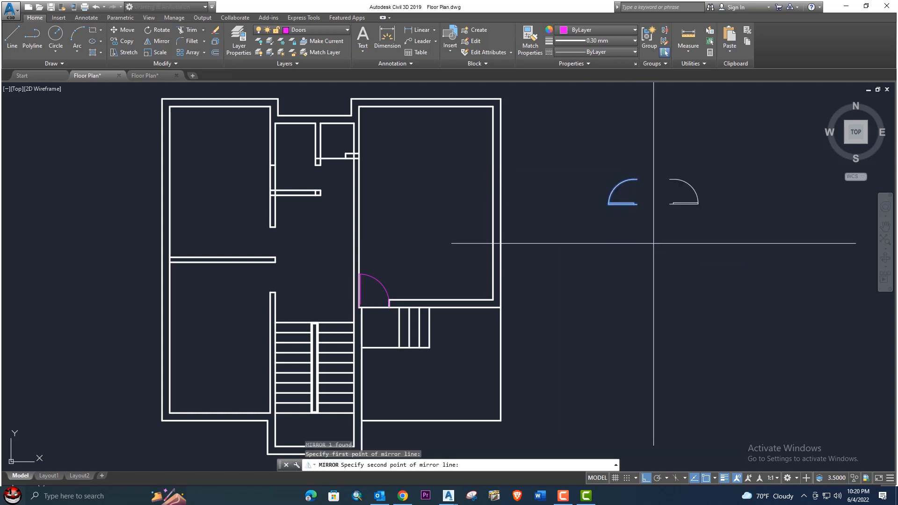
pyautogui.click(600, 248)
pyautogui.click(622, 283)
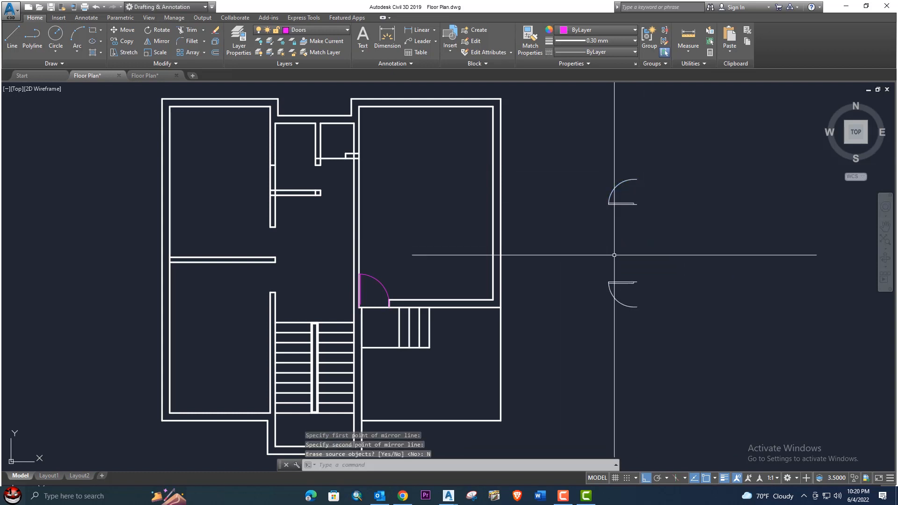
# - Copy the mirrored spare door, with Ortho off, into the doorway just below the partition end between the two left-hand rooms
pyautogui.moveTo(602, 255); pyautogui.dragTo(592, 233, button='middle')
pyautogui.click(673, 323)
pyautogui.click(589, 249)
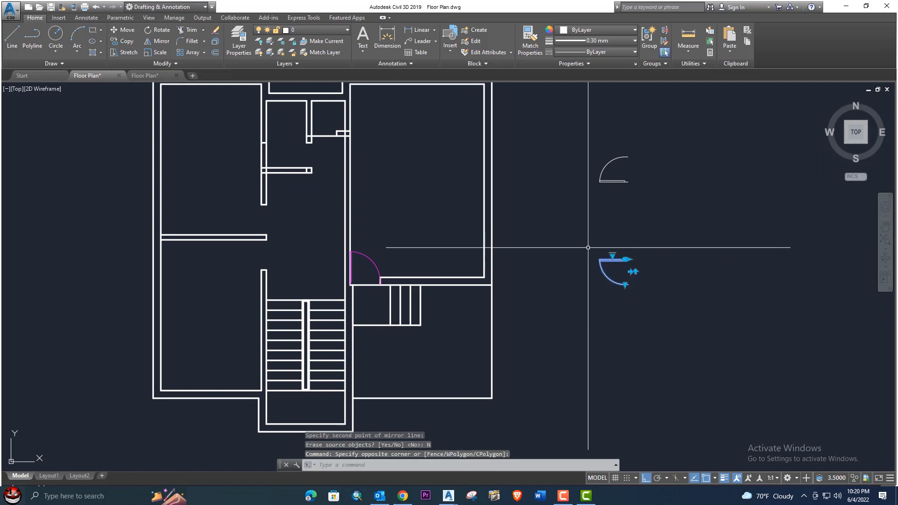
pyautogui.write('co')
pyautogui.press('Return')
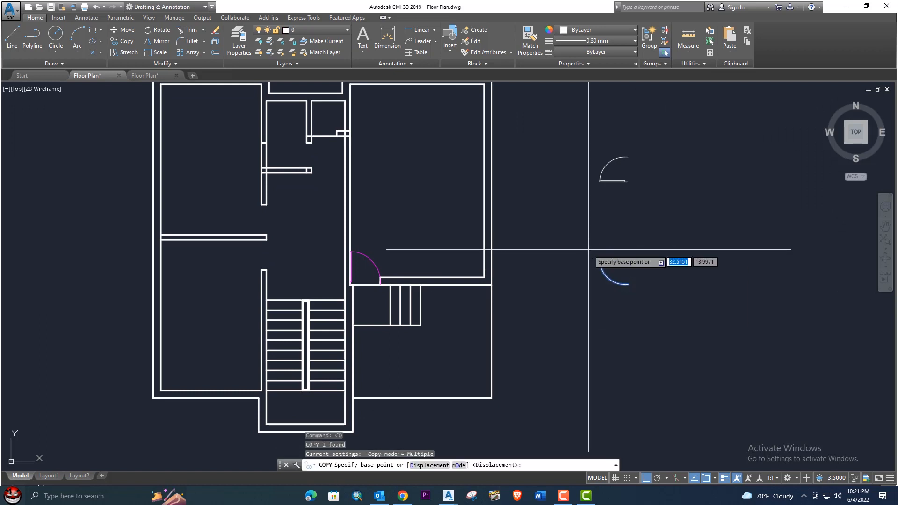
pyautogui.click(627, 259)
pyautogui.scroll(3, 240, 250)
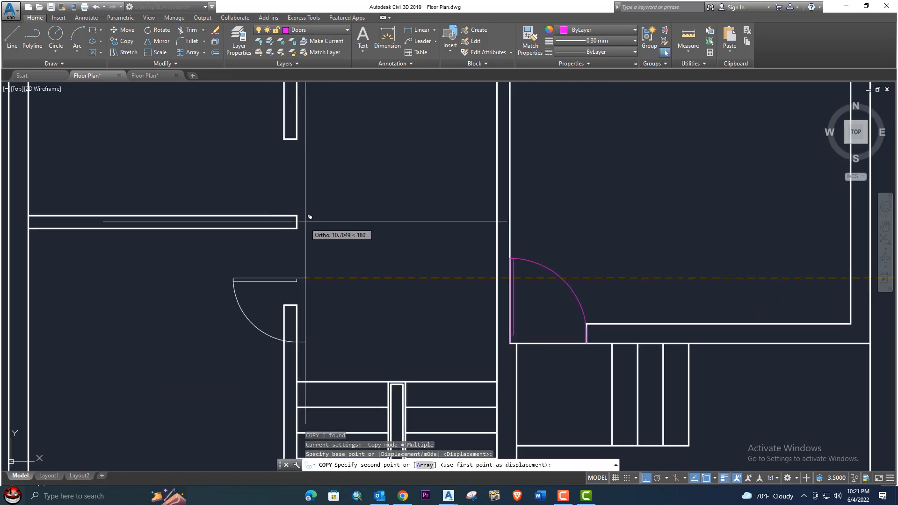
pyautogui.click(646, 479)
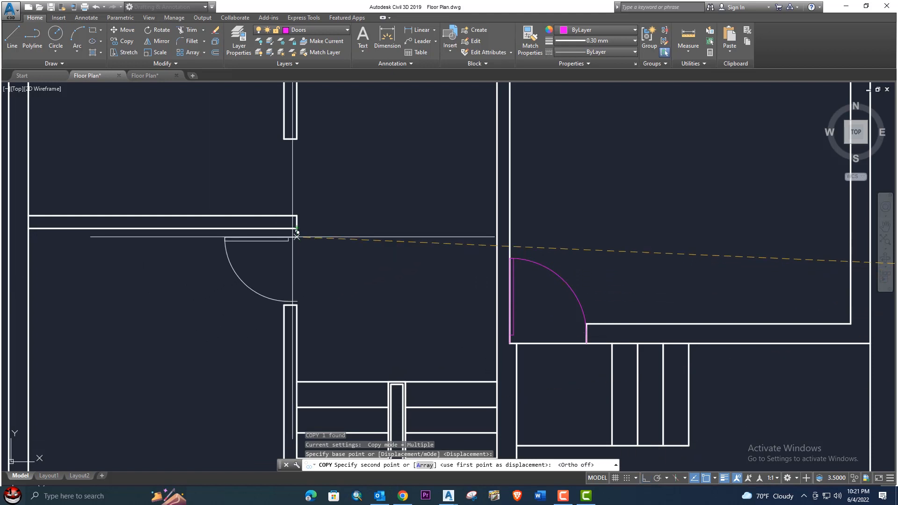
pyautogui.click(301, 223)
pyautogui.scroll(-4, 297, 261)
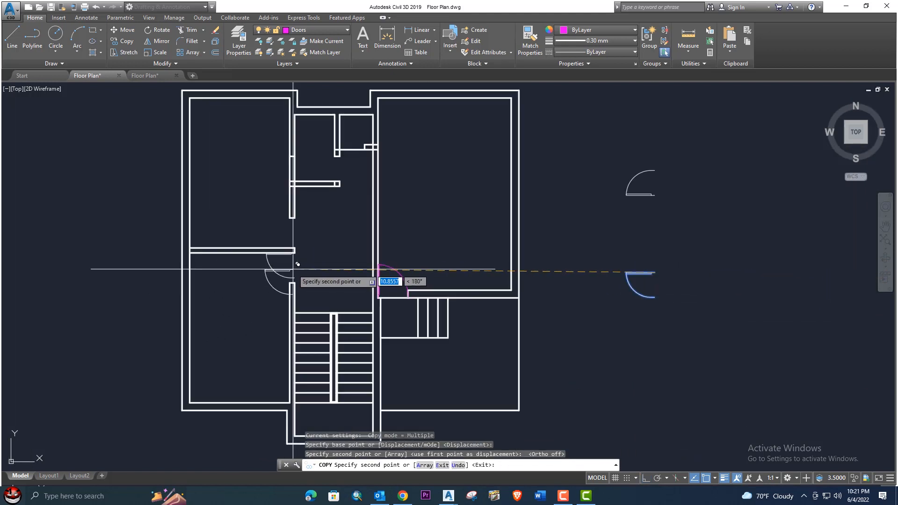
pyautogui.press('Escape')
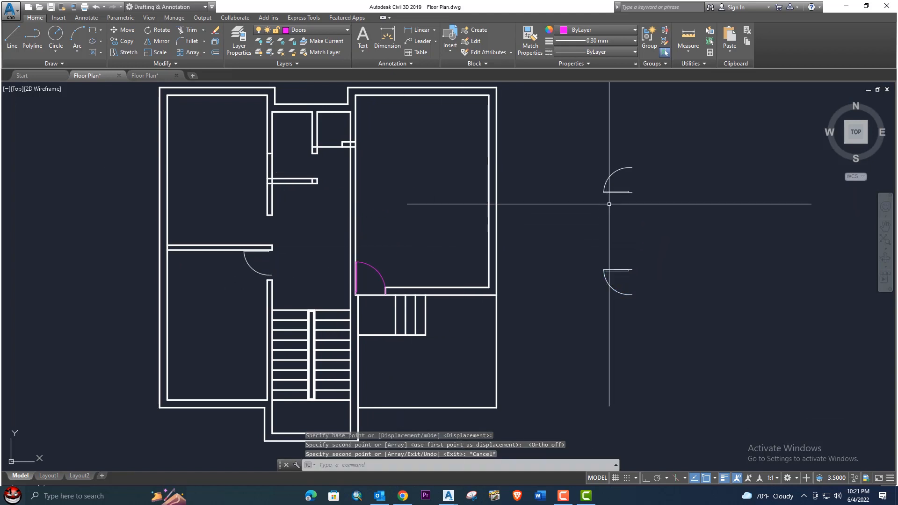
# - Copy the unmirrored spare door to the doorway above the same partition and to the short wall's end at the small hall room
pyautogui.moveTo(654, 225); pyautogui.dragTo(625, 283, button='middle')
pyautogui.click(611, 262)
pyautogui.click(550, 174)
pyautogui.write('co')
pyautogui.press('Return')
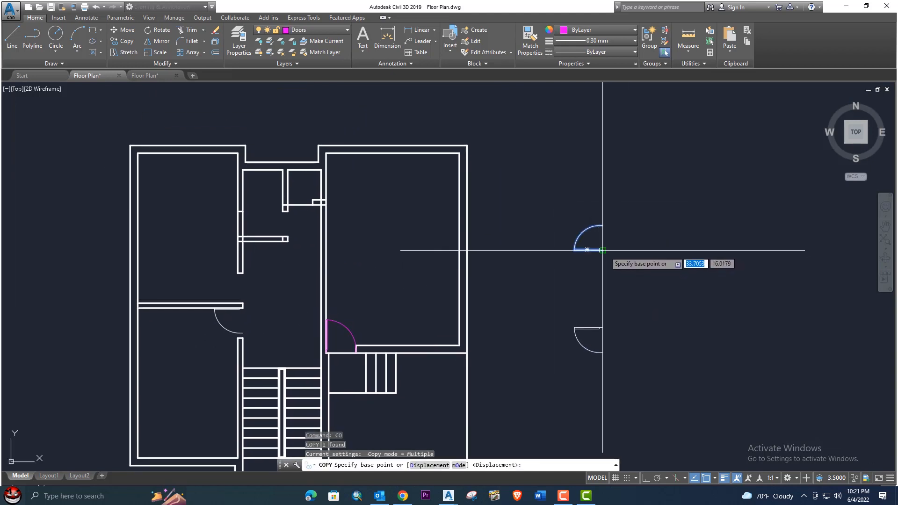
pyautogui.click(603, 251)
pyautogui.scroll(5, 327, 275)
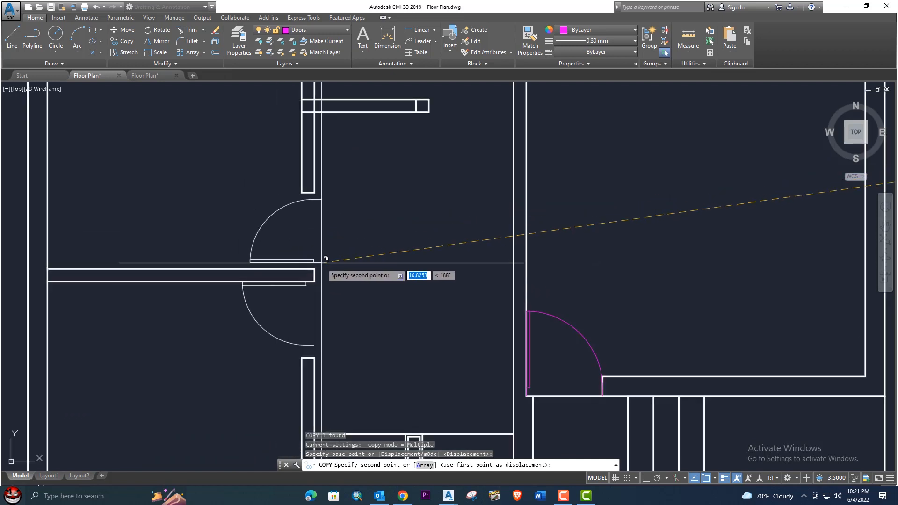
pyautogui.click(315, 269)
pyautogui.moveTo(328, 227); pyautogui.dragTo(297, 389, button='middle')
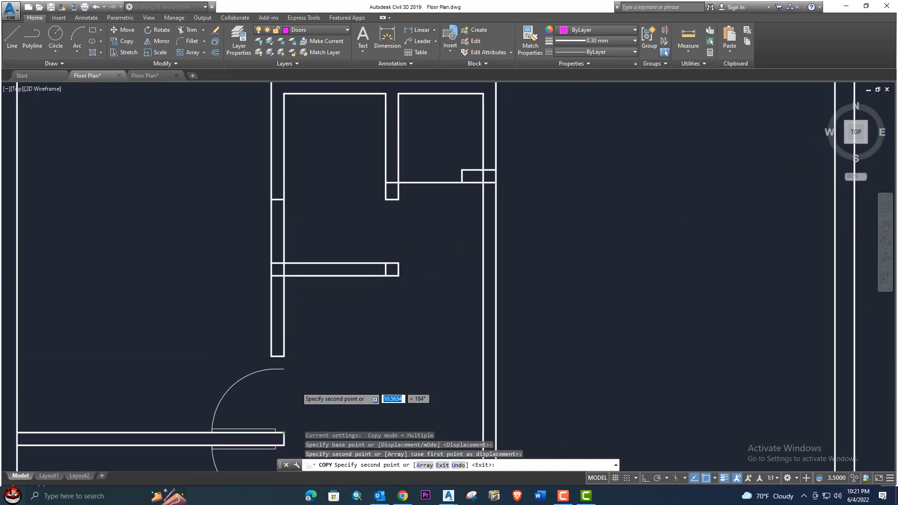
pyautogui.click(398, 263)
pyautogui.moveTo(352, 295); pyautogui.dragTo(381, 217, button='middle')
pyautogui.press('Escape')
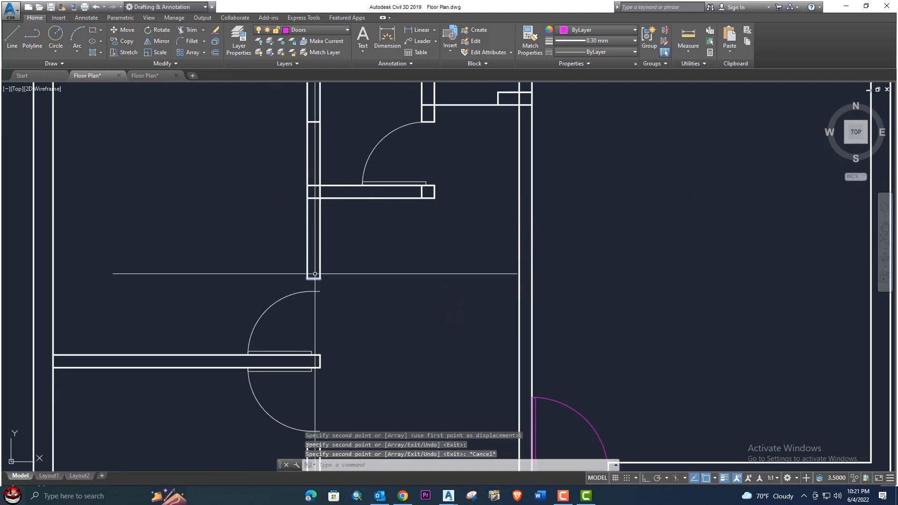
# - Stretch the door below the partition so its swing reaches the wall end across the opening
pyautogui.moveTo(321, 291); pyautogui.dragTo(351, 150, button='middle')
pyautogui.click(346, 295)
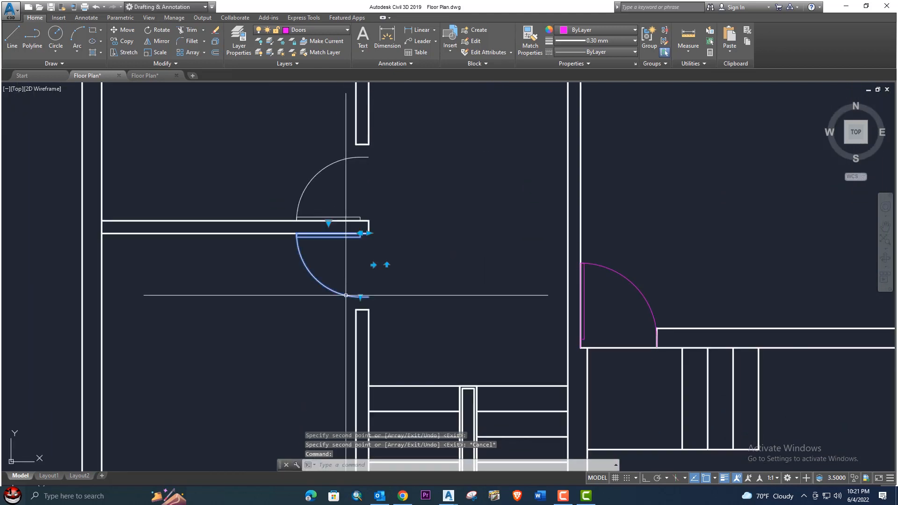
pyautogui.click(346, 295)
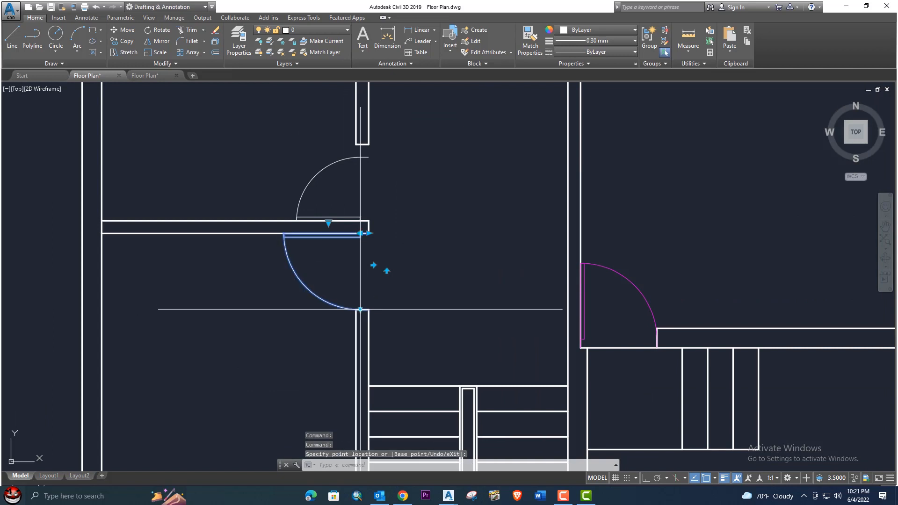
pyautogui.write('co')
pyautogui.press('space')
pyautogui.moveTo(343, 196); pyautogui.dragTo(321, 310, button='middle')
pyautogui.press('Escape')
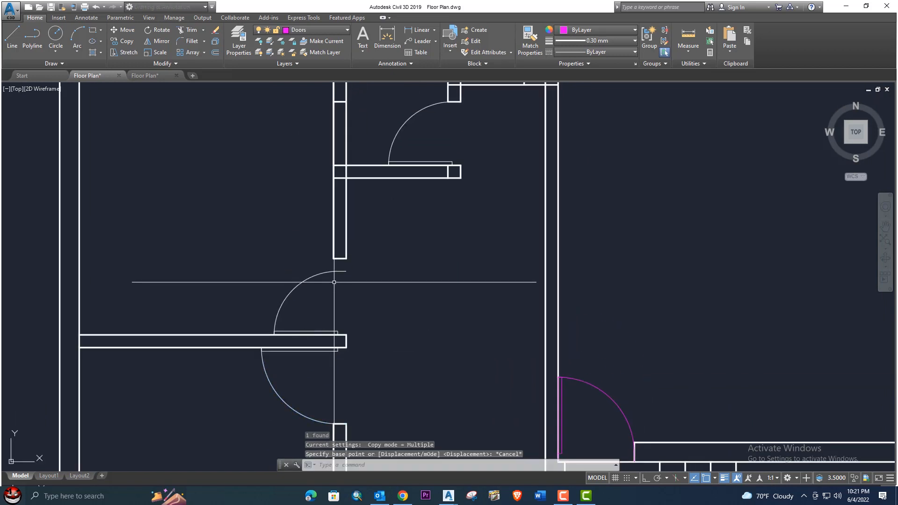
# - Stretch the door above the partition so its swing meets the upper wall end
pyautogui.click(334, 273)
pyautogui.click(338, 271)
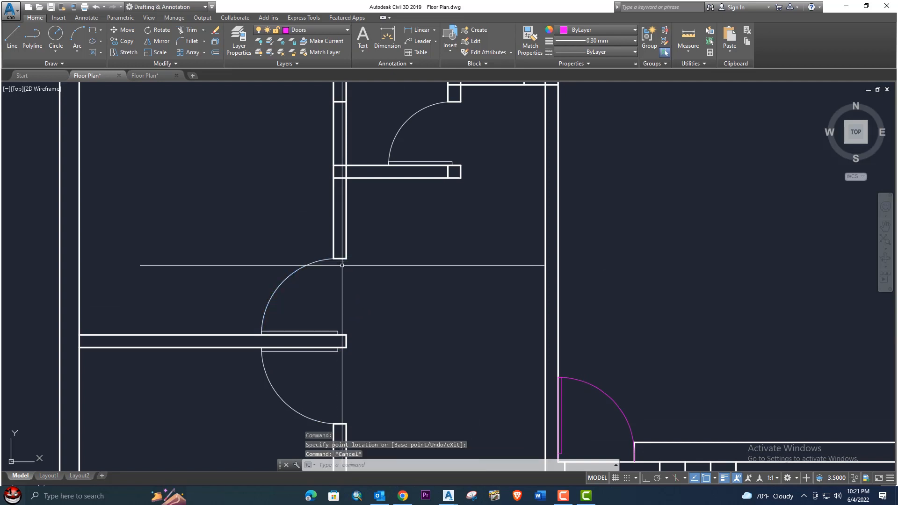
pyautogui.press('Escape')
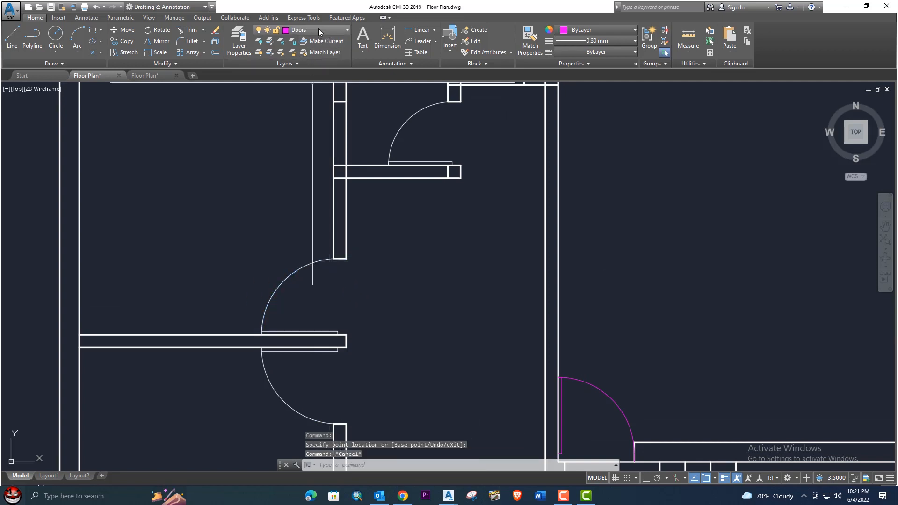
# - Assign the two doors at the partition and the small hall room's door to the Doors layer
pyautogui.click(319, 30)
pyautogui.click(307, 80)
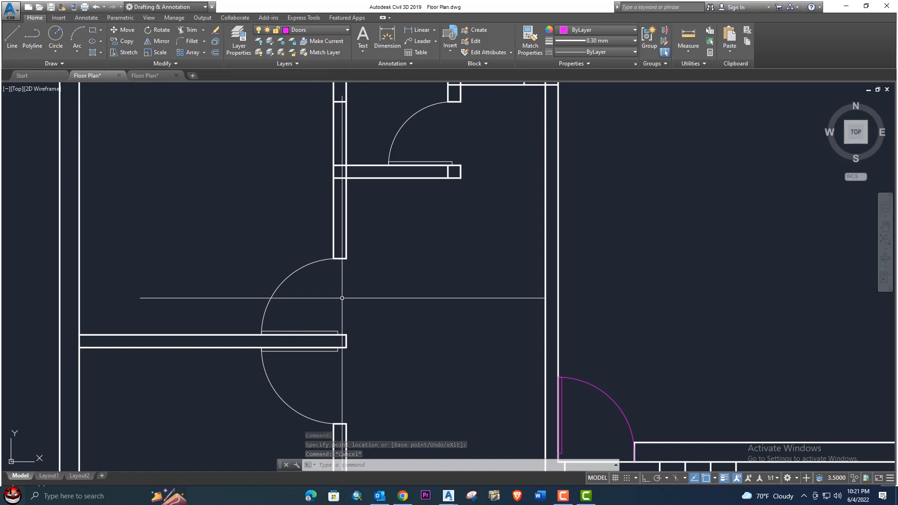
pyautogui.click(275, 304)
pyautogui.click(310, 351)
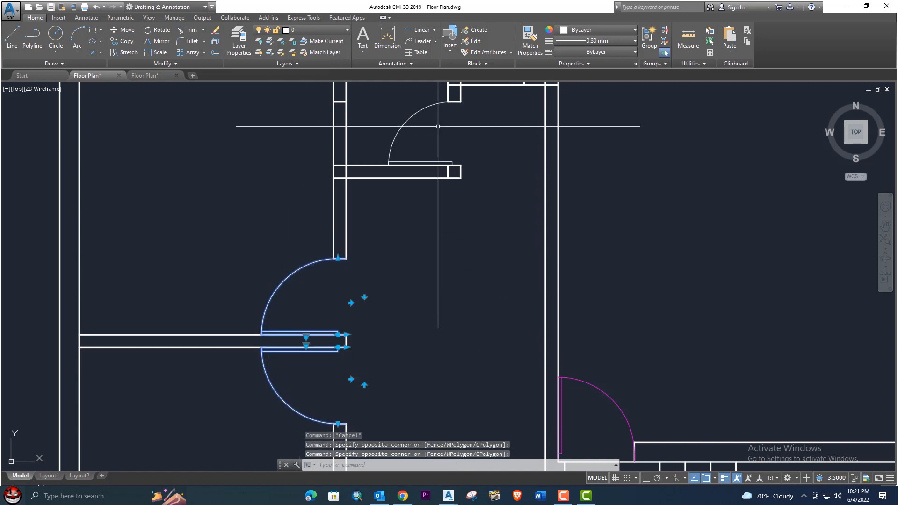
pyautogui.click(414, 113)
pyautogui.click(318, 29)
pyautogui.click(308, 80)
# - Assign the two spare door blocks beside the plan to the Doors layer
pyautogui.scroll(-4, 288, 148)
pyautogui.moveTo(288, 148); pyautogui.dragTo(284, 158, button='middle')
pyautogui.click(660, 341)
pyautogui.click(561, 146)
pyautogui.click(309, 26)
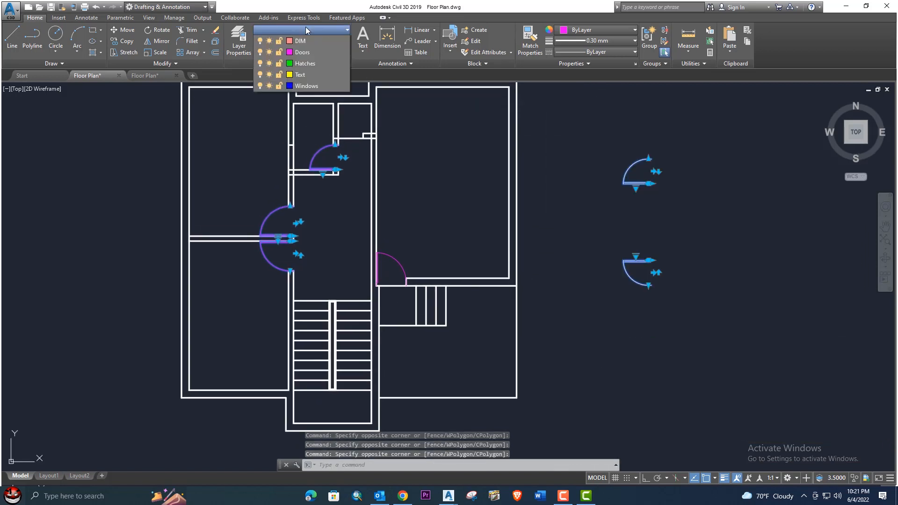
pyautogui.click(298, 74)
pyautogui.press('Escape')
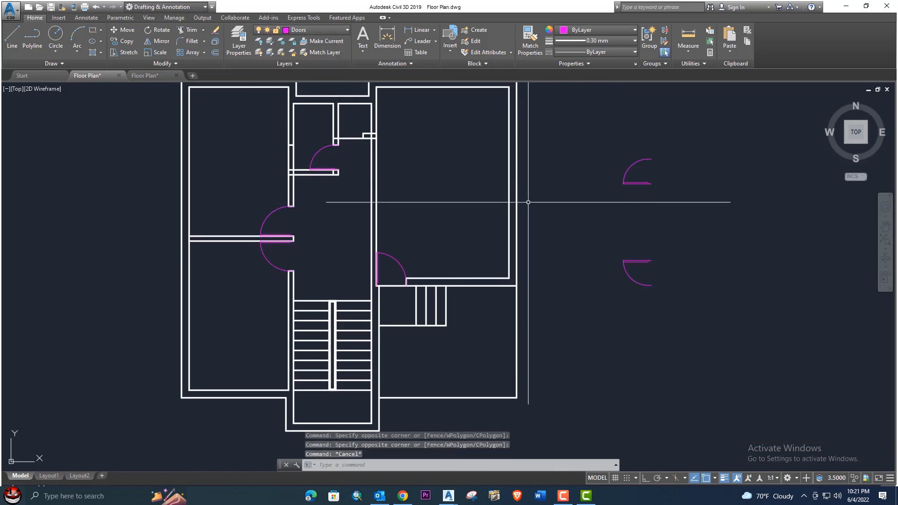
# - Rotate the upper spare door 90° clockwise about its hinge-side base point with Ortho on
pyautogui.moveTo(501, 196); pyautogui.dragTo(501, 203, button='middle')
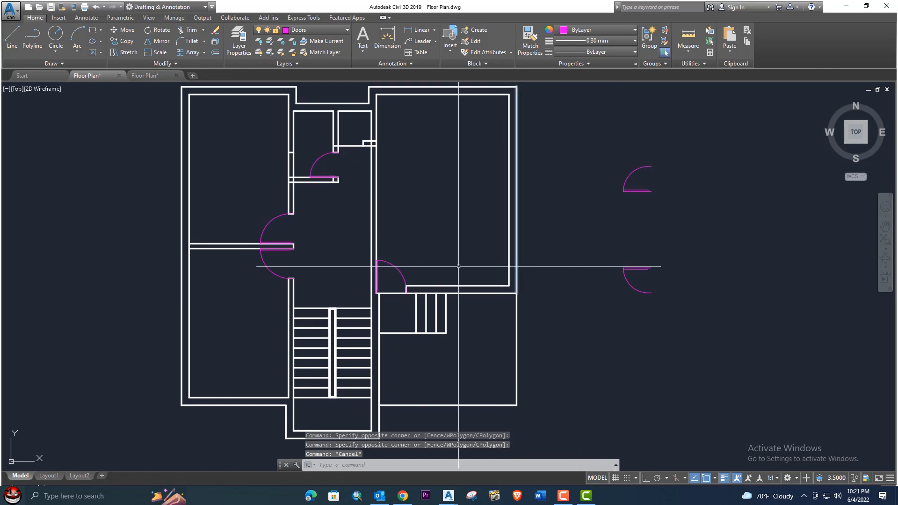
pyautogui.moveTo(371, 226)
pyautogui.mouseDown(button='middle')
pyautogui.moveTo(421, 263)
pyautogui.moveTo(367, 218)
pyautogui.moveTo(339, 218)
pyautogui.mouseUp(button='middle')
pyautogui.click(667, 275)
pyautogui.click(586, 189)
pyautogui.write('ro')
pyautogui.press('Return')
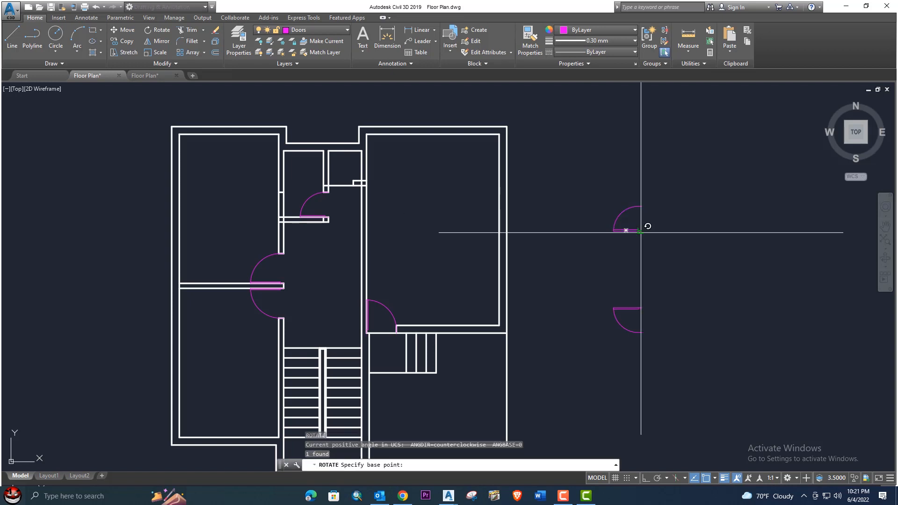
pyautogui.click(640, 232)
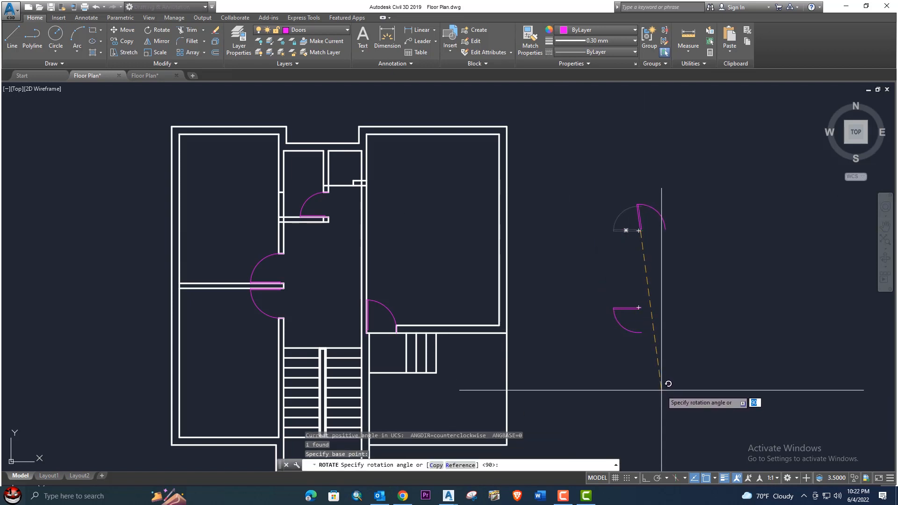
pyautogui.click(646, 478)
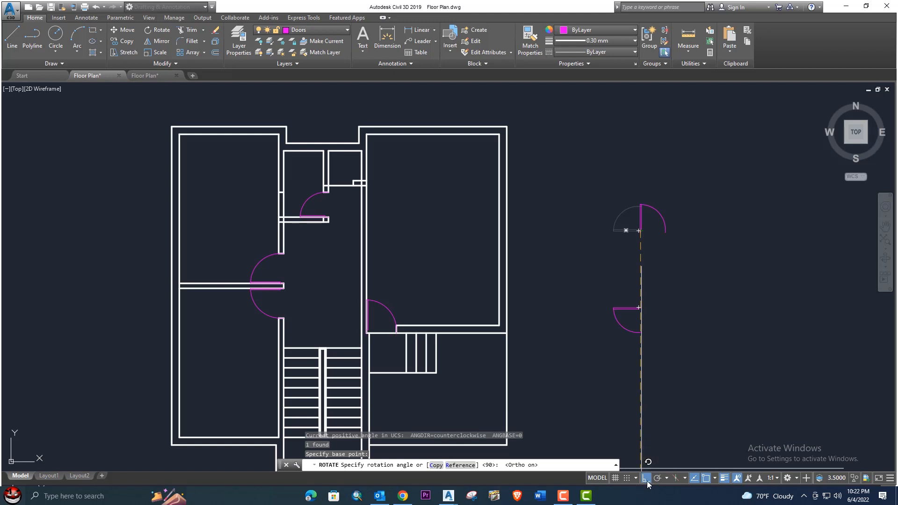
pyautogui.click(664, 362)
pyautogui.press('Return')
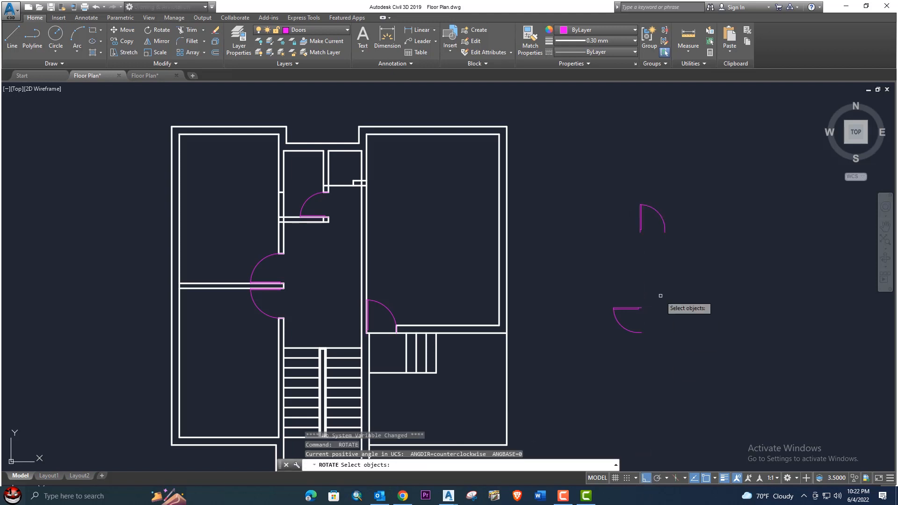
pyautogui.moveTo(644, 257); pyautogui.dragTo(647, 275, button='middle')
pyautogui.press('Escape')
# - Copy the rotated spare door into the smallest room's doorway, hinged at the corner of the dividing wall
pyautogui.moveTo(680, 270); pyautogui.dragTo(612, 199)
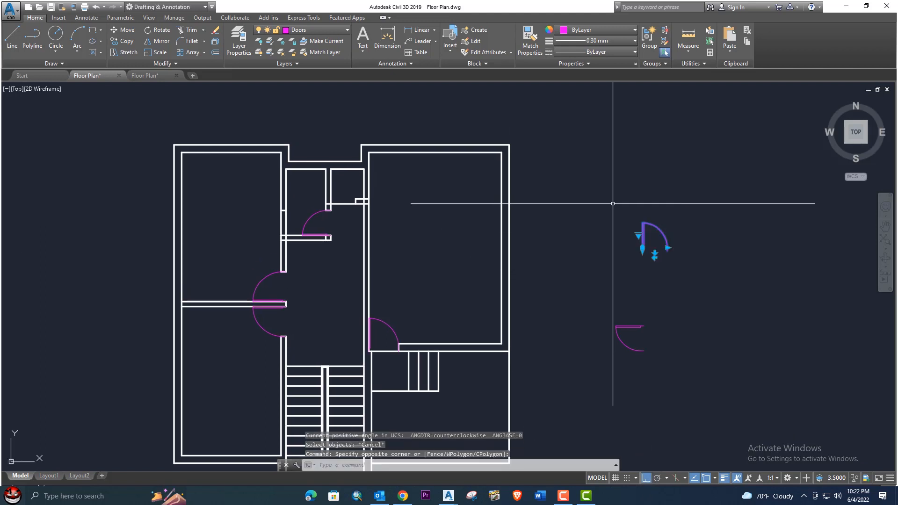
pyautogui.write('o')
pyautogui.press('Return')
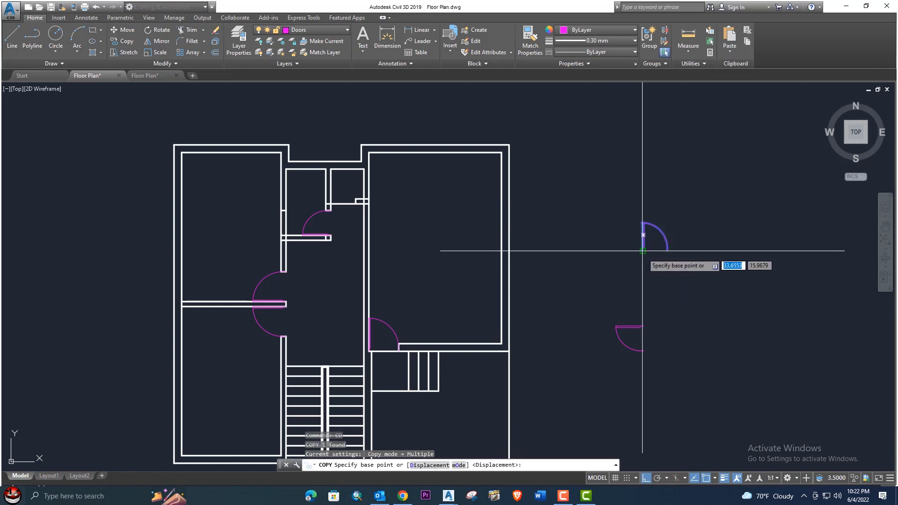
pyautogui.click(643, 252)
pyautogui.scroll(6, 330, 213)
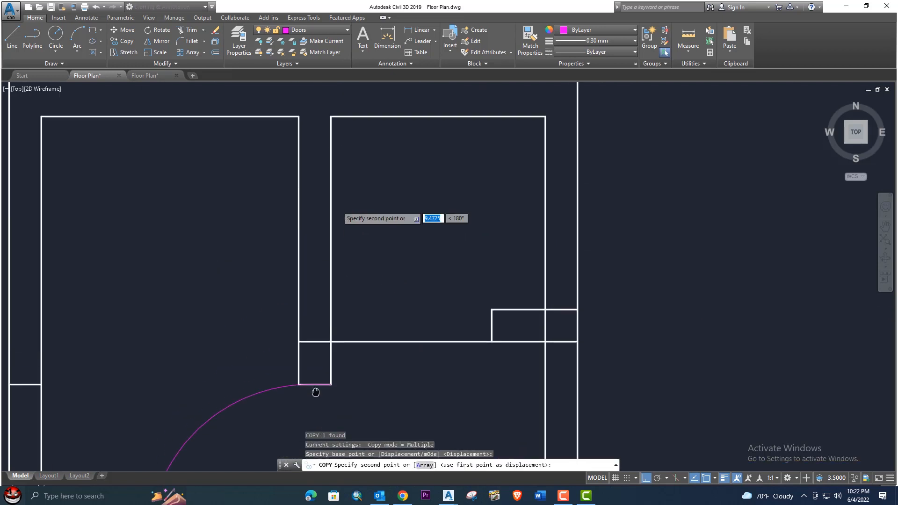
pyautogui.click(336, 347)
pyautogui.press('Escape')
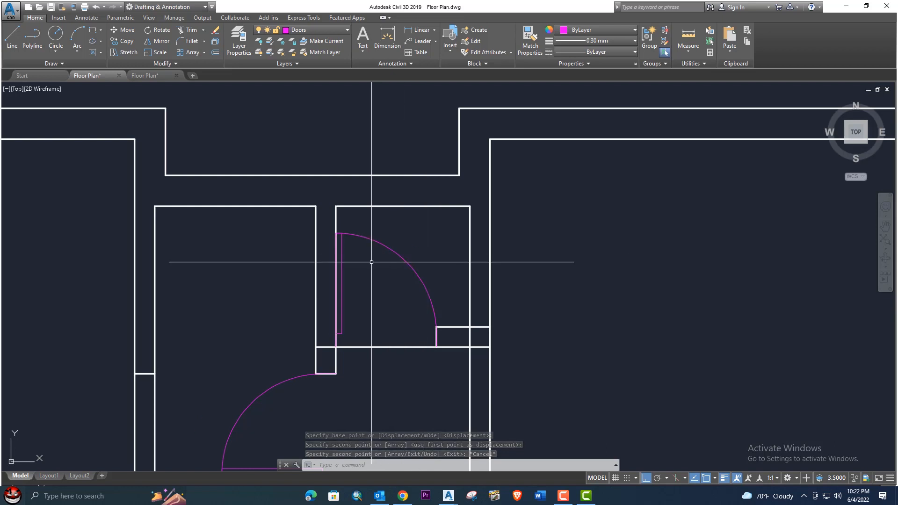
# - Delete the two spare door blocks beside the plan
pyautogui.scroll(-2, 389, 265)
pyautogui.scroll(-2, 390, 264)
pyautogui.moveTo(389, 265); pyautogui.dragTo(403, 183, button='middle')
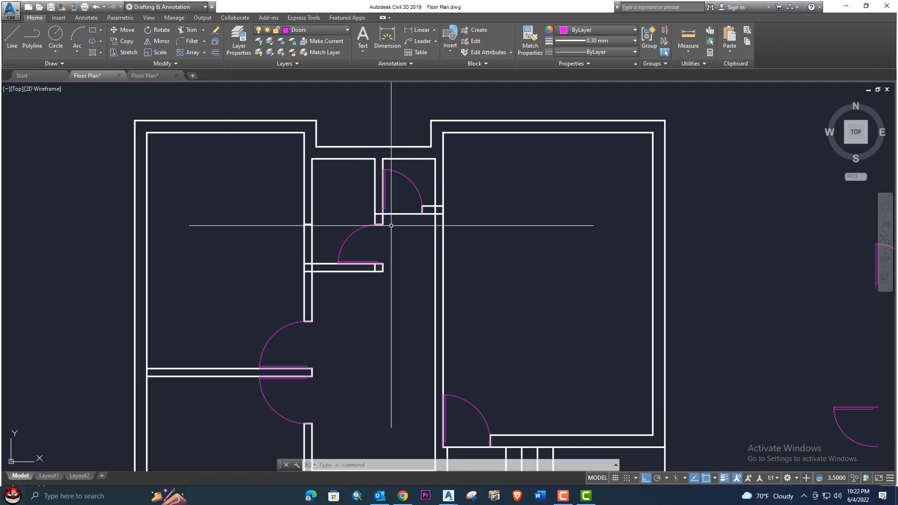
pyautogui.moveTo(390, 232); pyautogui.dragTo(424, 91, button='middle')
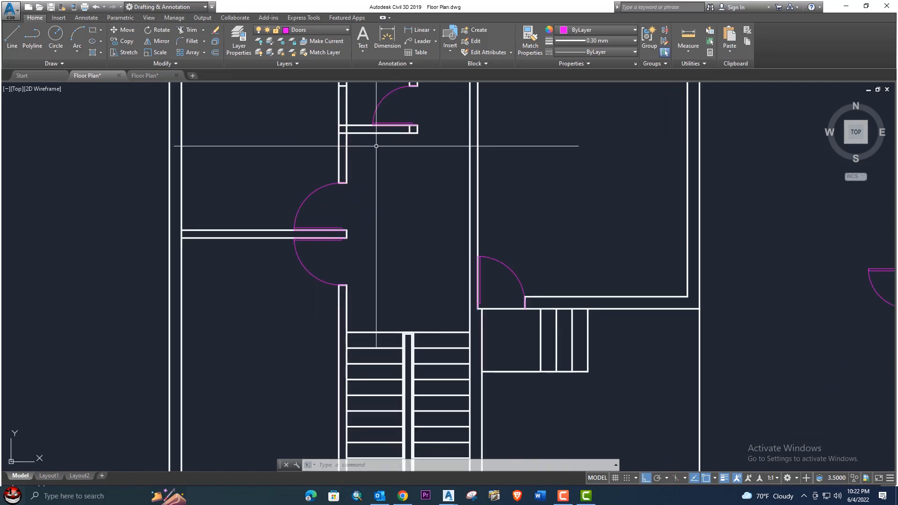
pyautogui.moveTo(478, 281)
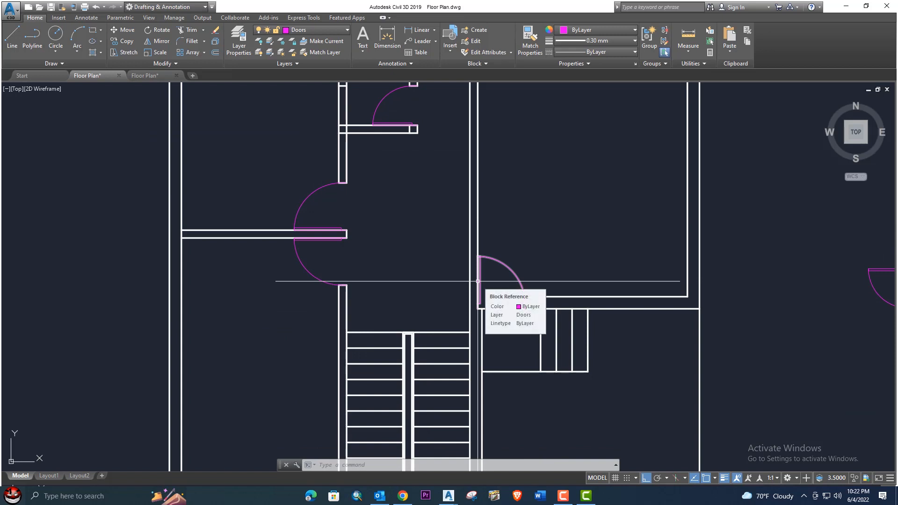
pyautogui.moveTo(504, 264); pyautogui.dragTo(502, 302, button='middle')
pyautogui.scroll(-4, 445, 146)
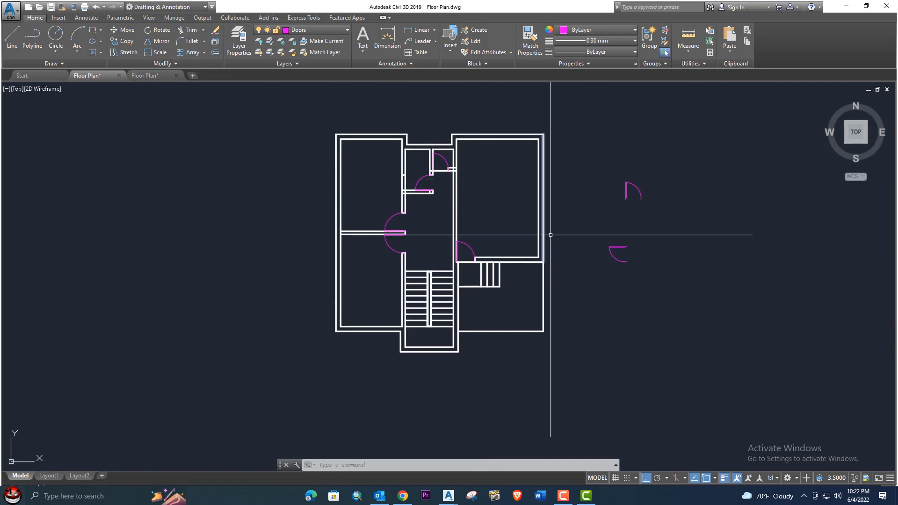
pyautogui.click(655, 303)
pyautogui.click(610, 182)
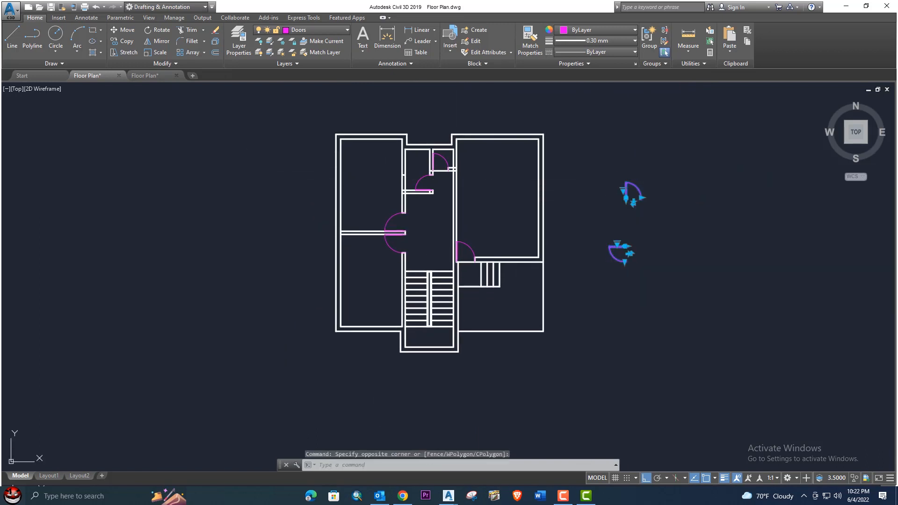
pyautogui.press('Delete')
pyautogui.moveTo(556, 241); pyautogui.dragTo(581, 214, button='middle')
pyautogui.moveTo(422, 310)
pyautogui.mouseDown(button='middle')
pyautogui.moveTo(449, 303)
pyautogui.moveTo(485, 323)
pyautogui.mouseUp(button='middle')
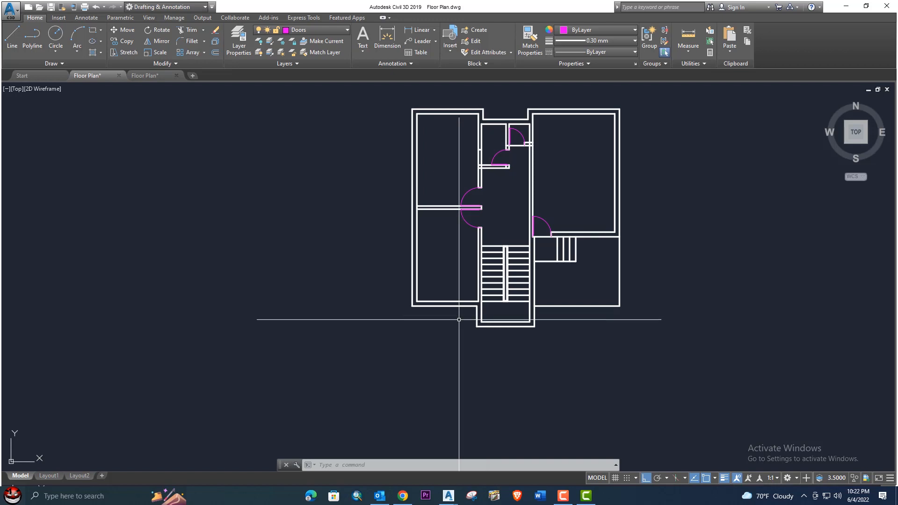
pyautogui.moveTo(459, 320); pyautogui.dragTo(484, 321, button='middle')
pyautogui.scroll(4, 466, 226)
pyautogui.moveTo(446, 226); pyautogui.dragTo(484, 307, button='middle')
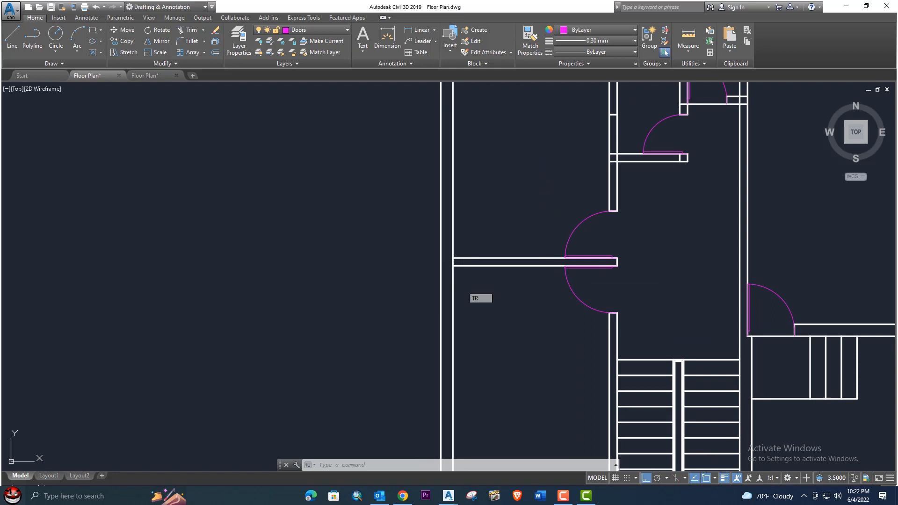
# - Trim the outer wall's inner face line where the wall dividing the two left-hand rooms joins it
pyautogui.press('Escape')
pyautogui.write('tr')
pyautogui.press('Return')
pyautogui.scroll(4, 462, 262)
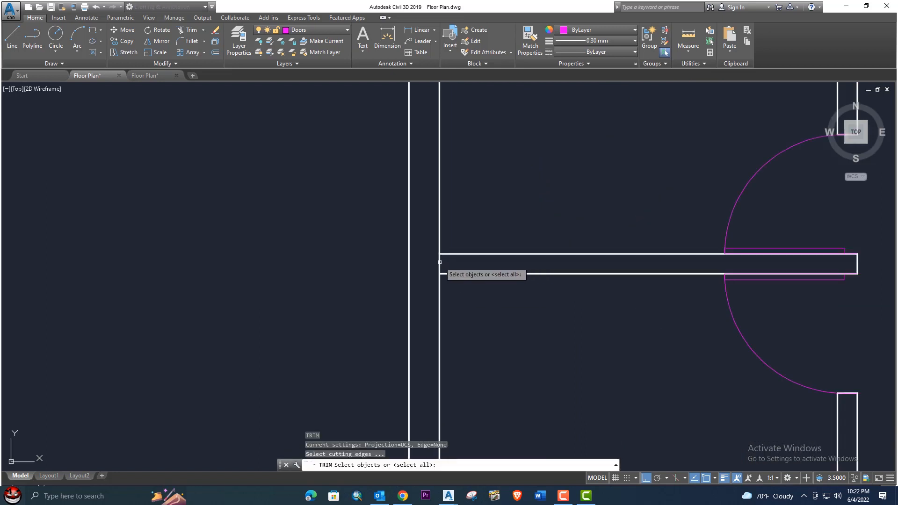
pyautogui.press('Escape')
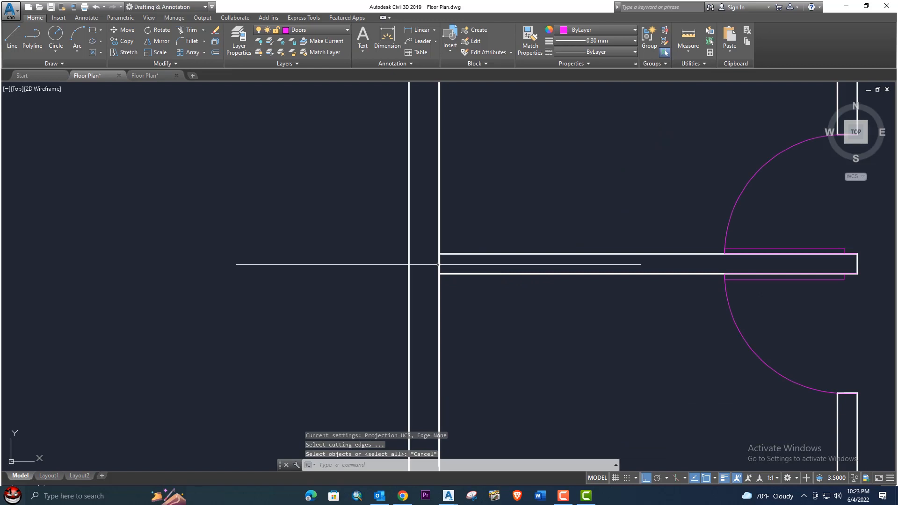
pyautogui.press('Return')
pyautogui.scroll(-3, 437, 265)
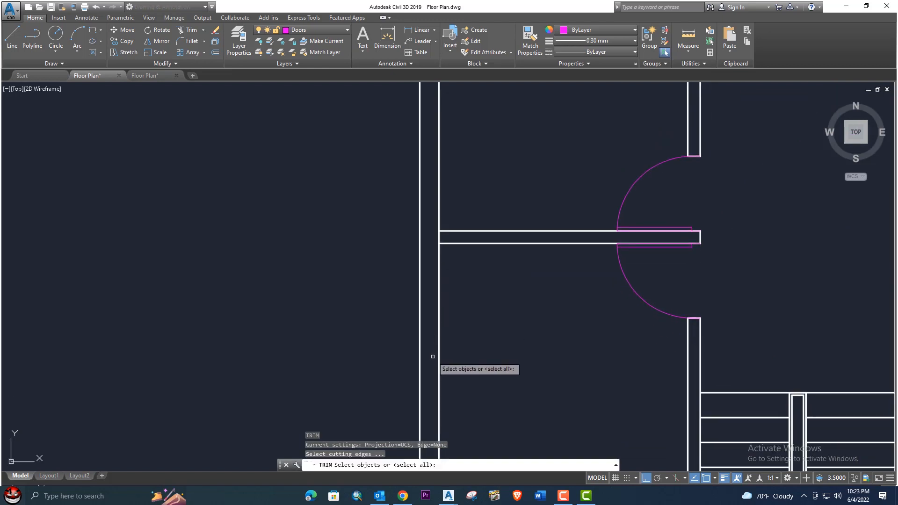
pyautogui.scroll(-2, 430, 267)
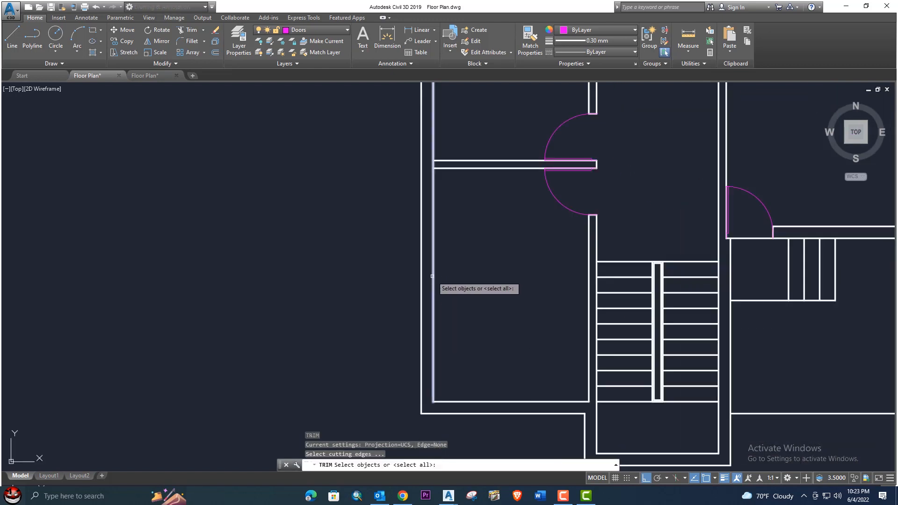
pyautogui.moveTo(432, 254); pyautogui.dragTo(426, 324, button='middle')
pyautogui.scroll(4, 438, 300)
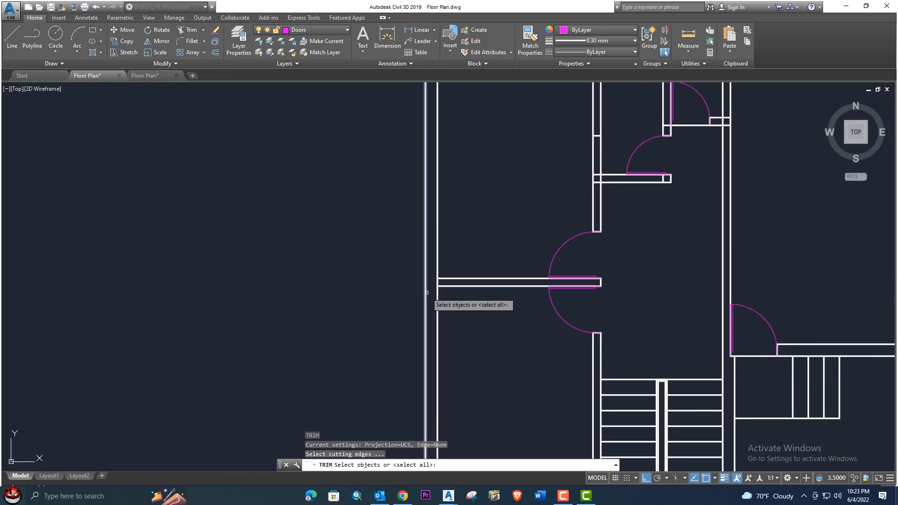
pyautogui.press('Return')
pyautogui.click(448, 281)
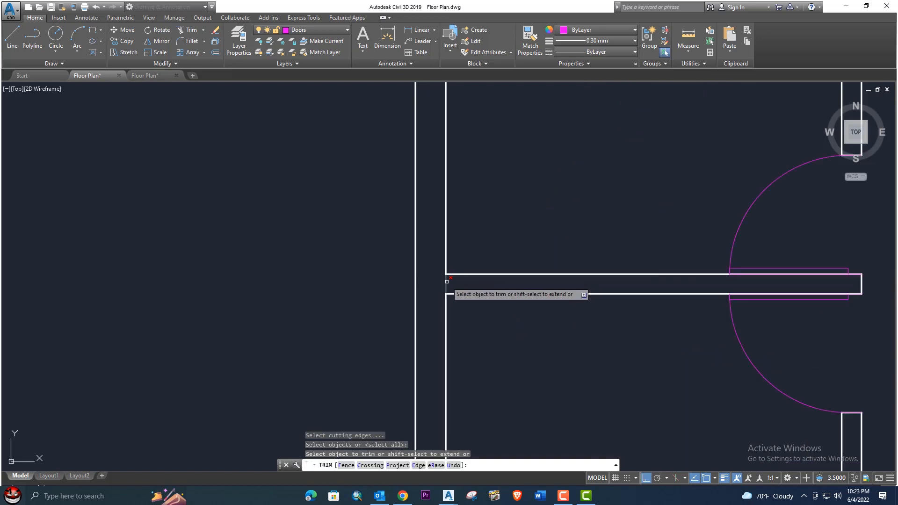
# - Trim the wall lines at the junction of the bath's lower wall and the bedroom wall to open the joint
pyautogui.scroll(-4, 446, 280)
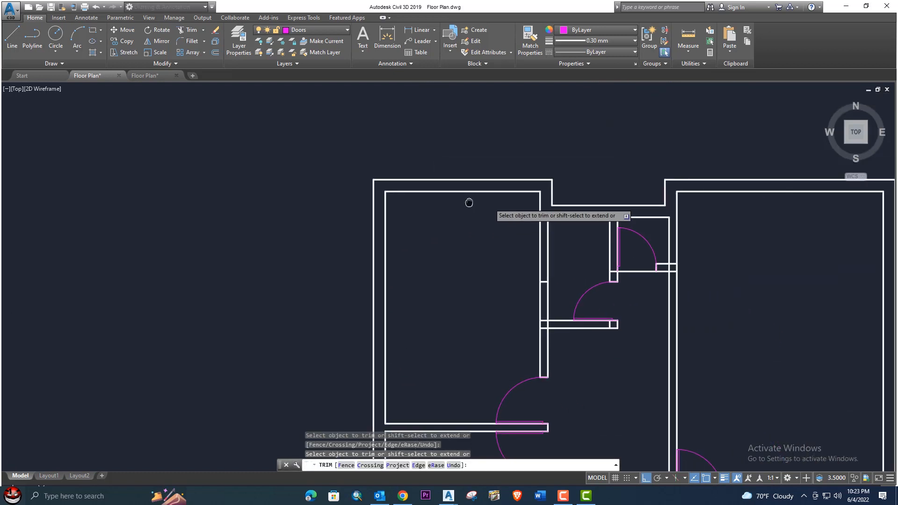
pyautogui.moveTo(564, 253); pyautogui.dragTo(536, 199, button='middle')
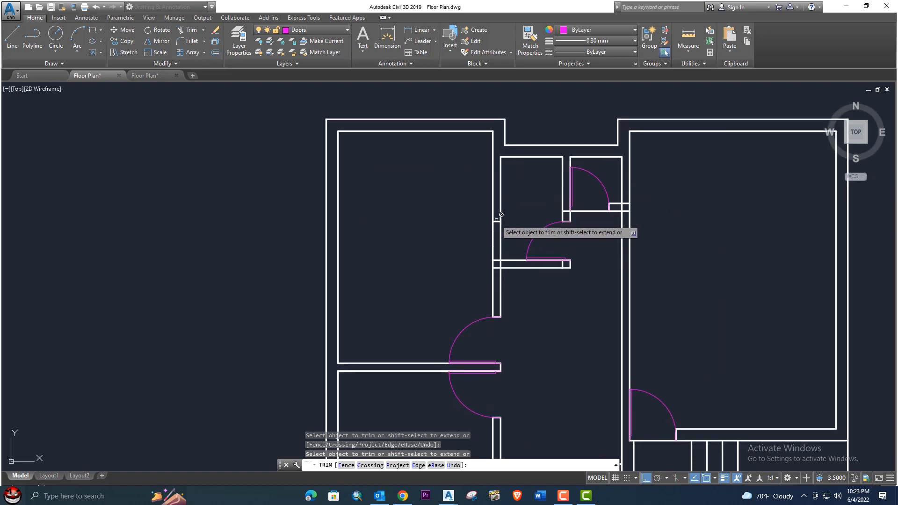
pyautogui.click(500, 237)
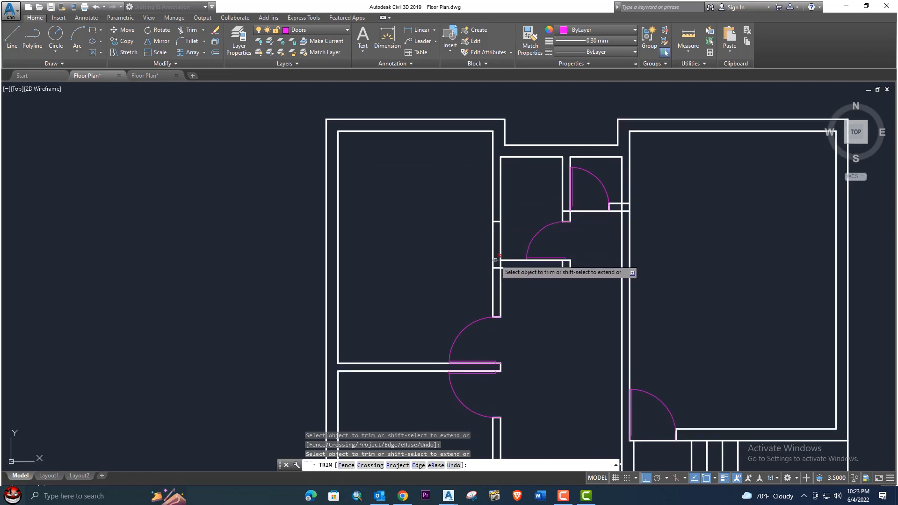
pyautogui.scroll(4, 495, 269)
pyautogui.click(520, 254)
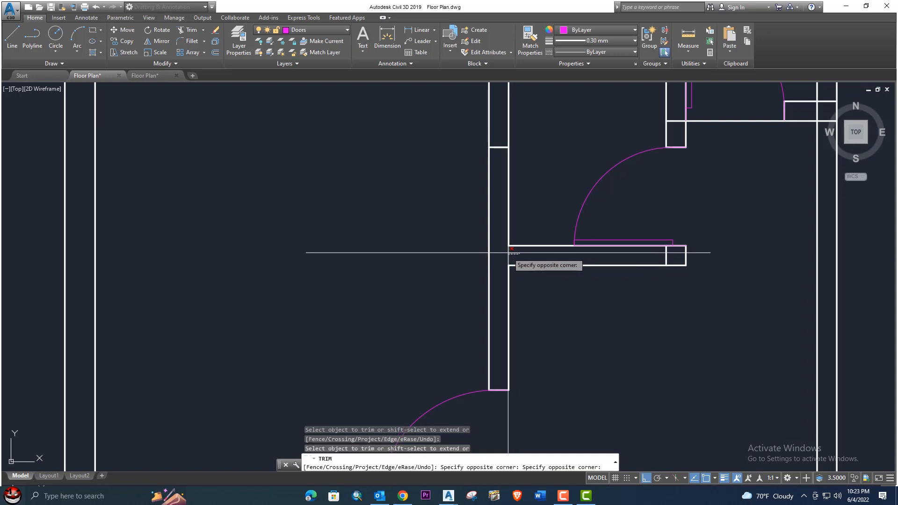
pyautogui.click(507, 253)
pyautogui.scroll(-2, 514, 256)
pyautogui.moveTo(554, 251); pyautogui.dragTo(528, 261, button='middle')
# - Trim the lines where the short wall stub beside the WC door meets the living room wall
pyautogui.moveTo(589, 228); pyautogui.dragTo(495, 311, button='middle')
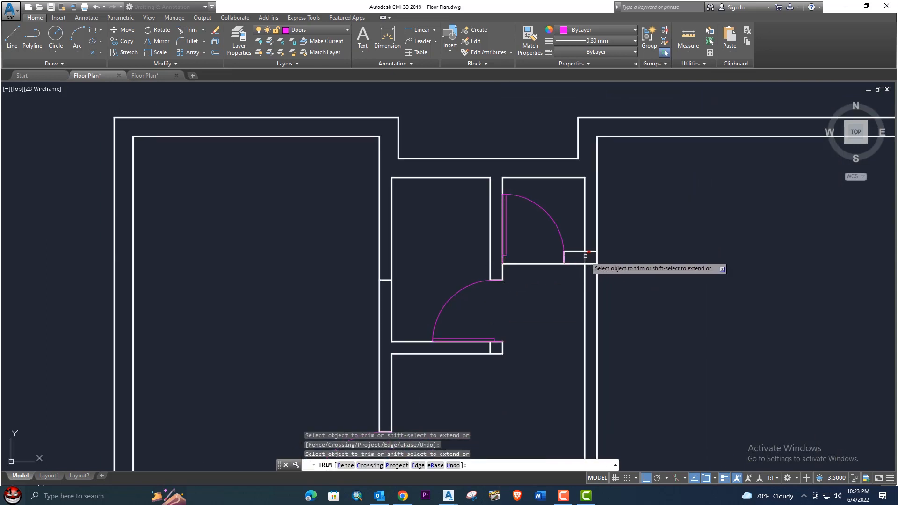
pyautogui.scroll(-4, 592, 264)
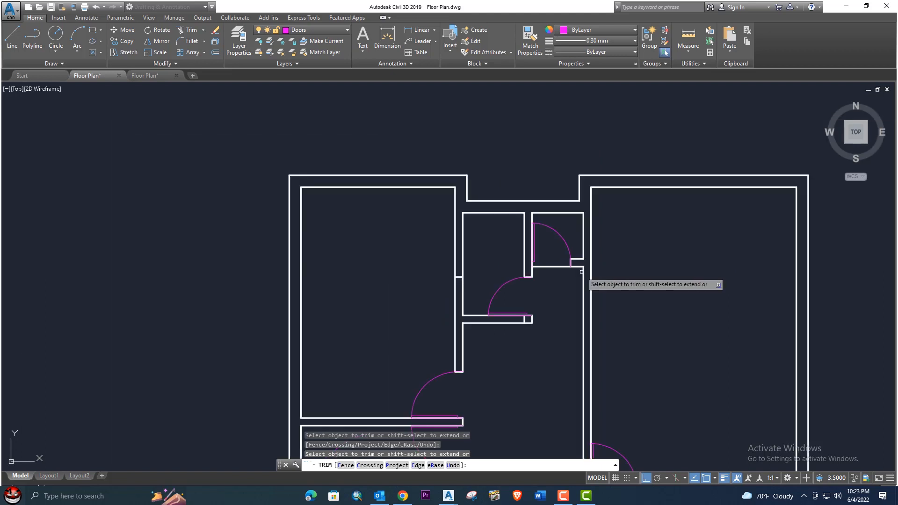
pyautogui.moveTo(588, 248); pyautogui.dragTo(616, 240, button='middle')
pyautogui.moveTo(542, 307); pyautogui.dragTo(590, 289, button='middle')
pyautogui.moveTo(505, 258); pyautogui.dragTo(494, 372, button='middle')
pyautogui.scroll(4, 485, 251)
pyautogui.press('Escape')
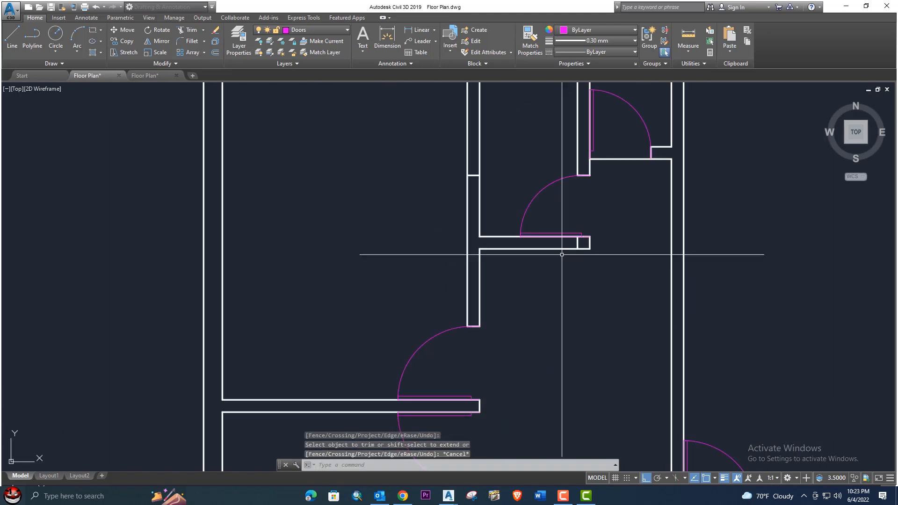
# - Delete the two leftover short lines crossing the bath's lower wall end and the wall between bedroom and bath
pyautogui.scroll(4, 567, 254)
pyautogui.click(617, 237)
pyautogui.click(571, 232)
pyautogui.scroll(-2, 566, 239)
pyautogui.moveTo(561, 258); pyautogui.dragTo(564, 348, button='middle')
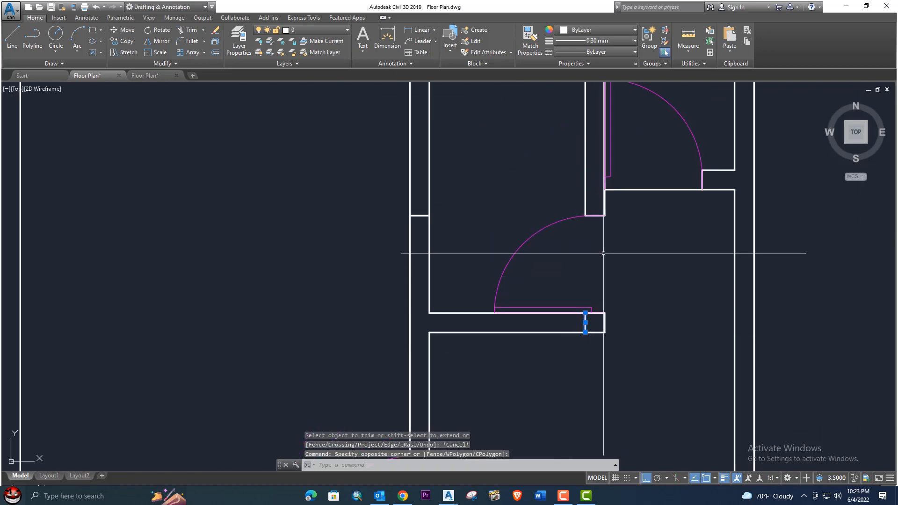
pyautogui.click(421, 219)
pyautogui.click(420, 215)
pyautogui.scroll(-4, 454, 240)
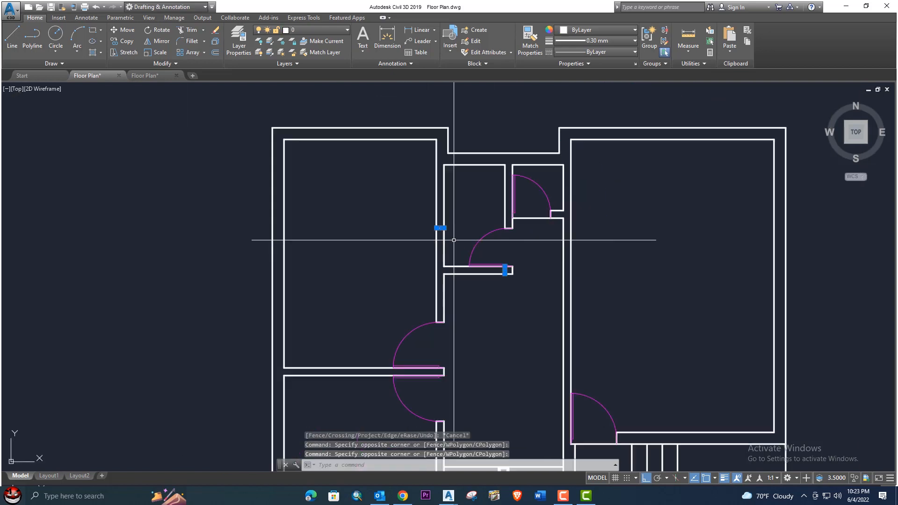
pyautogui.moveTo(434, 260); pyautogui.dragTo(435, 219, button='middle')
pyautogui.press('Delete')
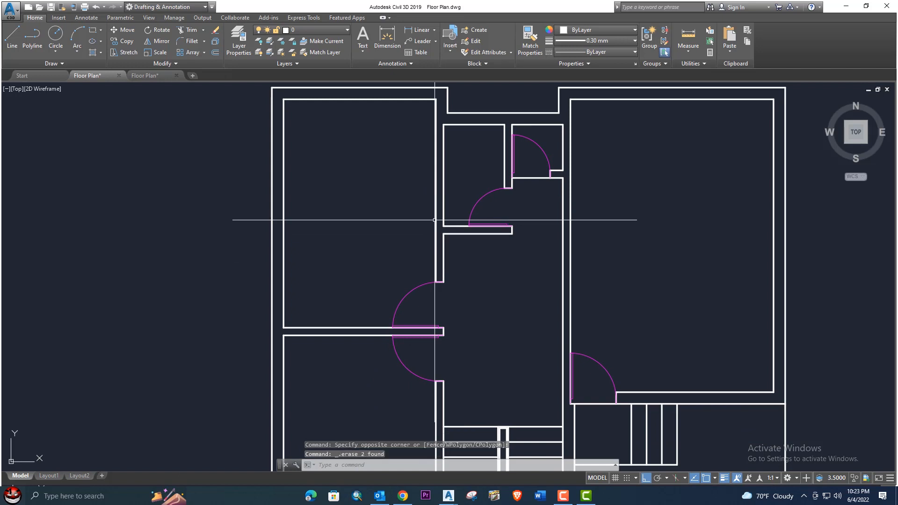
# - Make the Windows layer current
pyautogui.moveTo(519, 230); pyautogui.dragTo(523, 263, button='middle')
pyautogui.moveTo(419, 333)
pyautogui.mouseDown(button='middle')
pyautogui.moveTo(448, 291)
pyautogui.moveTo(463, 198)
pyautogui.mouseUp(button='middle')
pyautogui.scroll(-2, 423, 265)
pyautogui.moveTo(423, 266); pyautogui.dragTo(416, 228, button='middle')
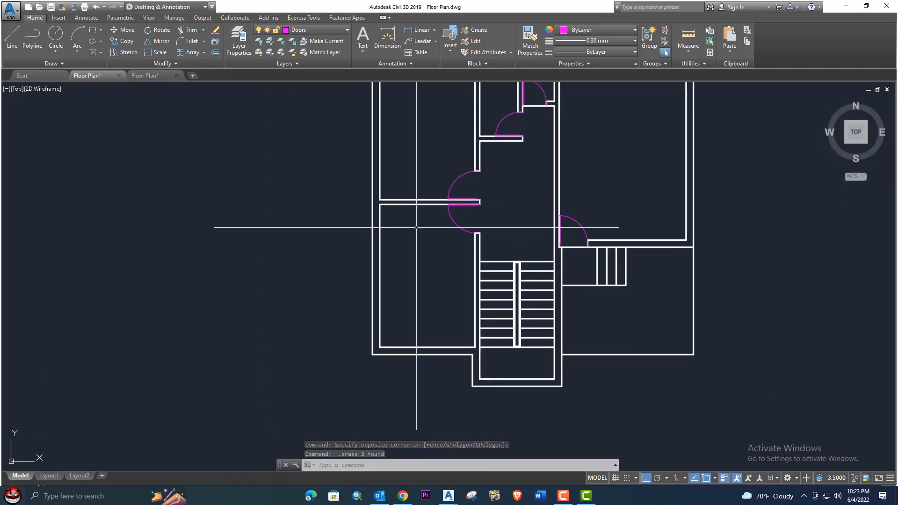
pyautogui.click(305, 30)
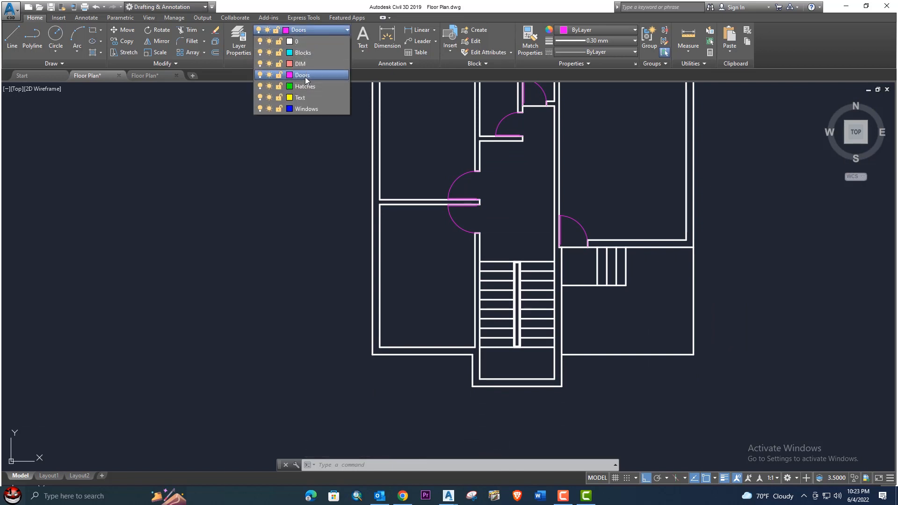
pyautogui.click(304, 108)
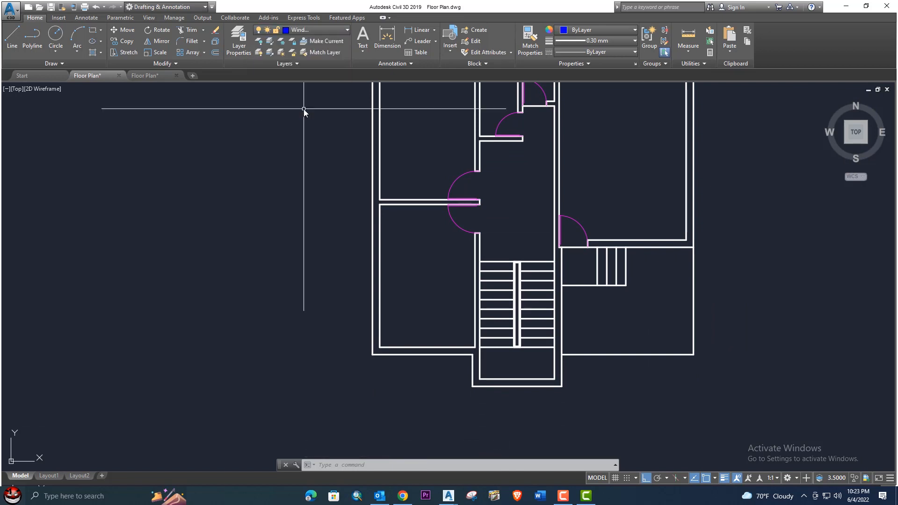
pyautogui.moveTo(382, 243); pyautogui.dragTo(378, 225, button='middle')
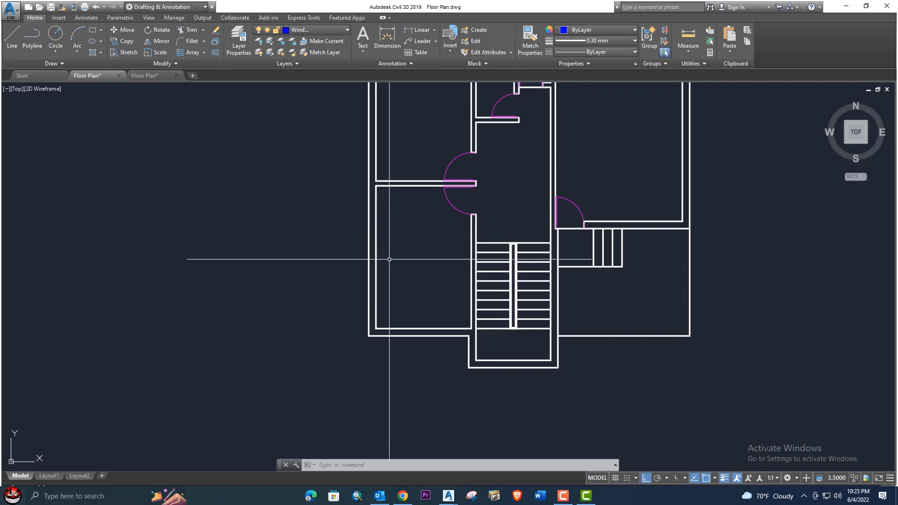
# - Draw a line across the thickness of the kitchen's lower outer wall at its midpoint
pyautogui.write('L')
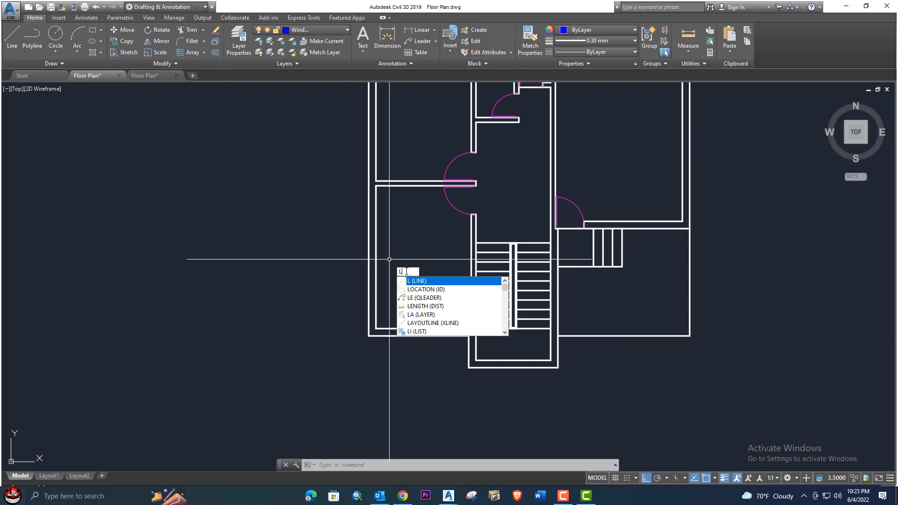
pyautogui.click(417, 285)
pyautogui.scroll(2, 412, 329)
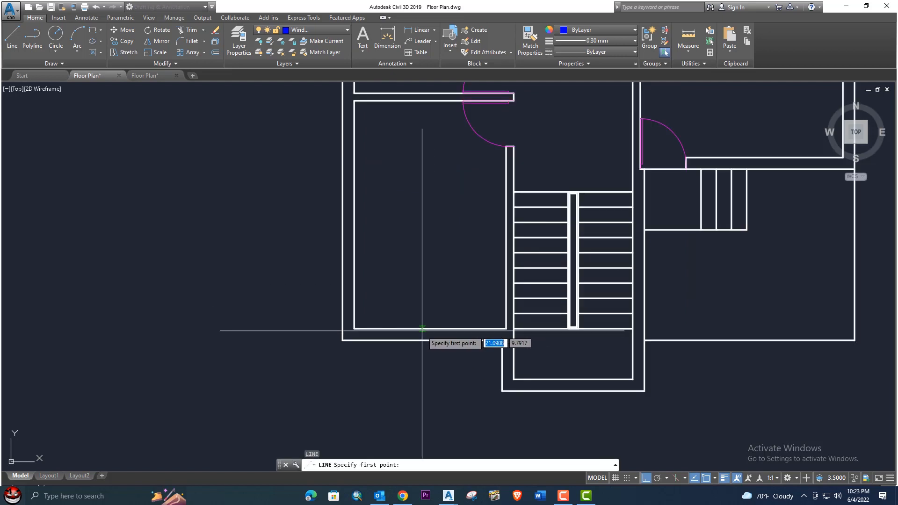
pyautogui.moveTo(423, 330); pyautogui.dragTo(393, 287, button='middle')
pyautogui.click(400, 296)
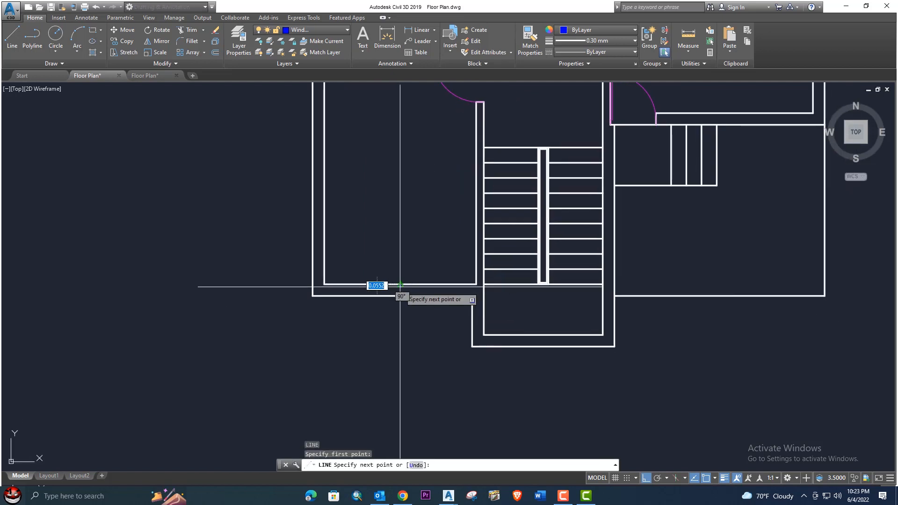
pyautogui.click(400, 284)
pyautogui.press('Return')
# - Offset the window centre line in the kitchen's lower wall by 0.6 to both sides
pyautogui.scroll(2, 400, 295)
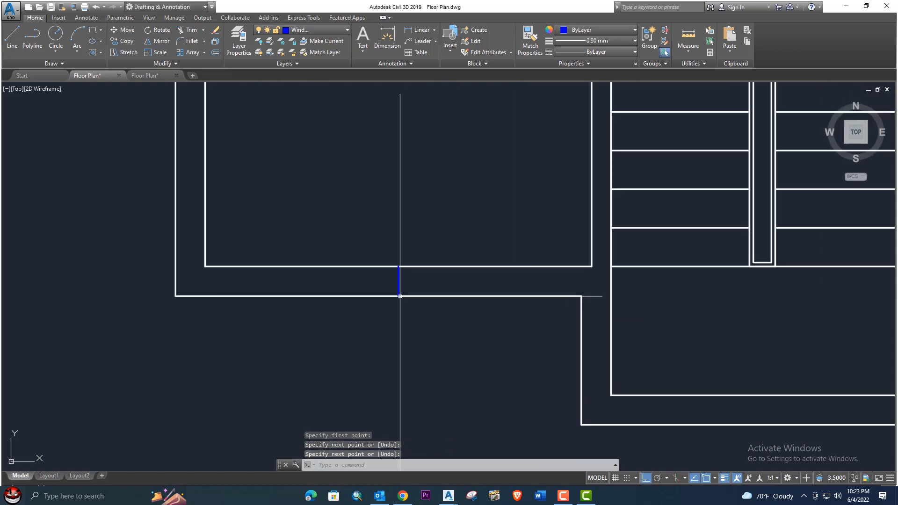
pyautogui.write('o')
pyautogui.press('Return')
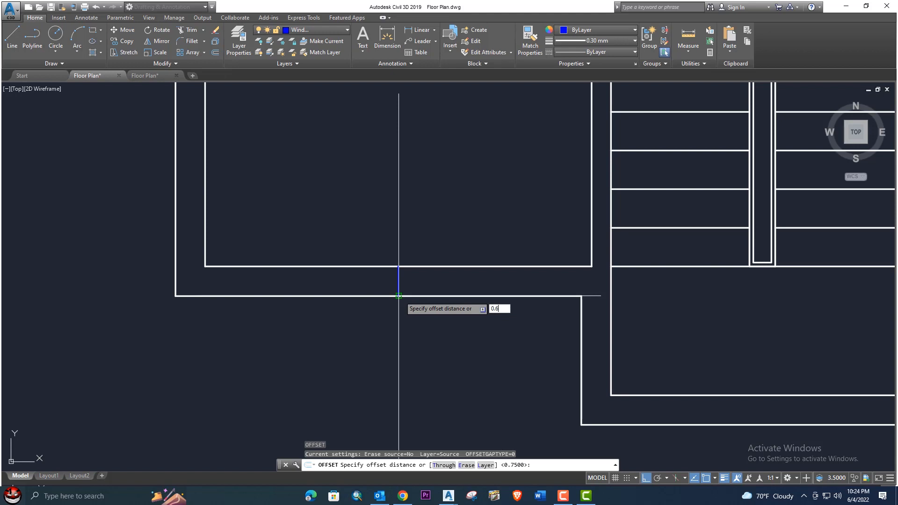
pyautogui.press('Return')
pyautogui.click(398, 283)
pyautogui.click(429, 289)
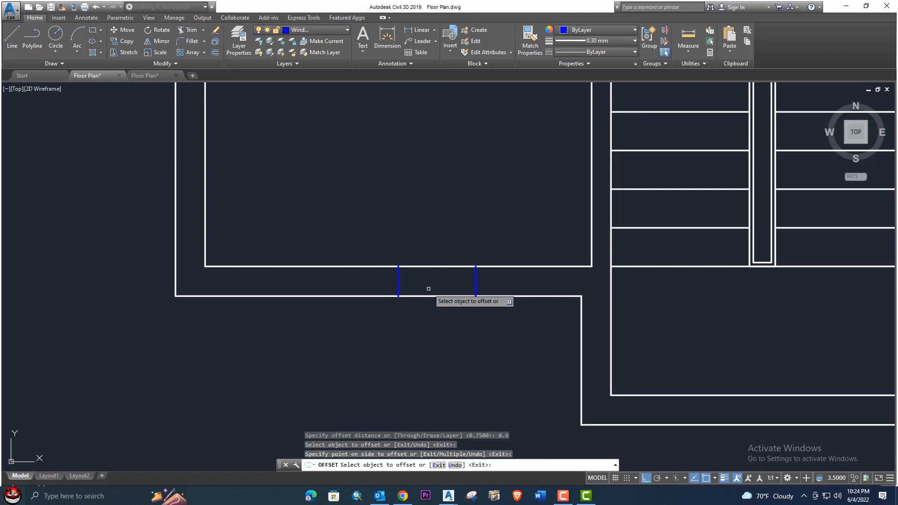
pyautogui.click(398, 284)
pyautogui.click(329, 288)
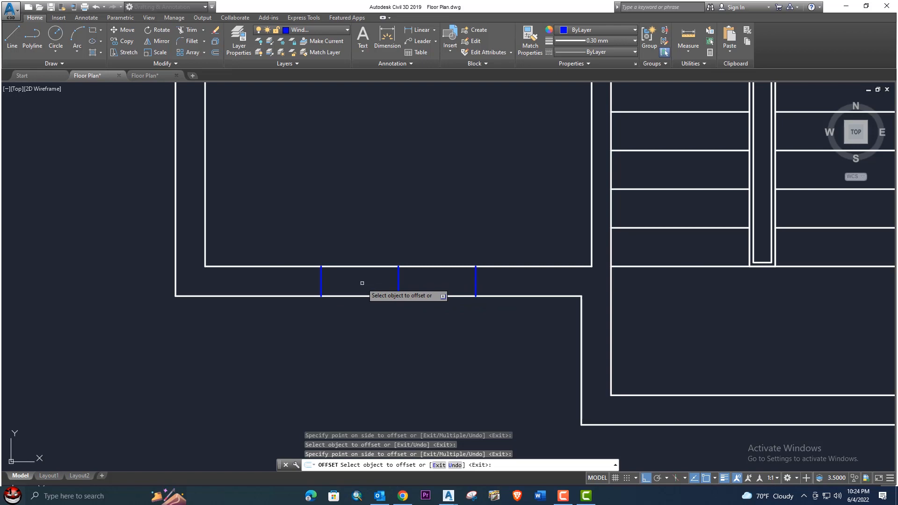
pyautogui.press('Escape')
# - Examine the window positions and dimensions for the kitchen, bedroom and living room in the reference floor plan drawing
pyautogui.click(149, 75)
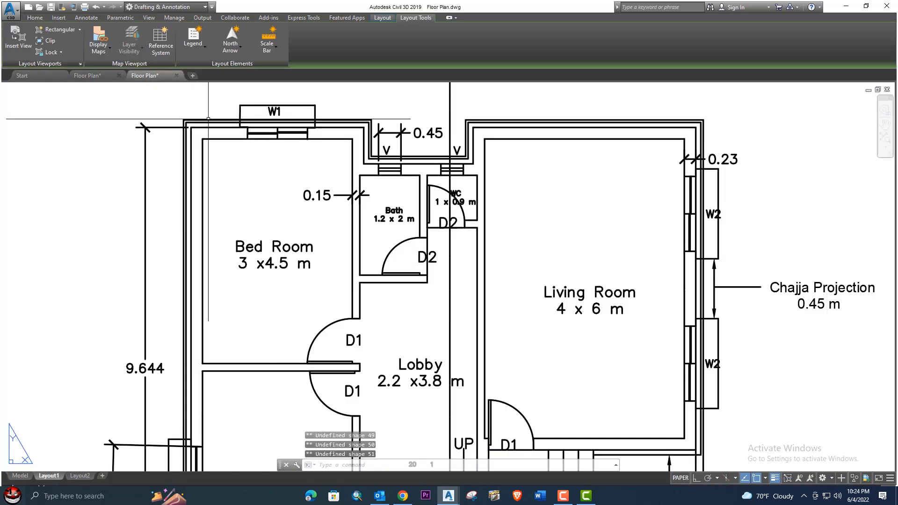
pyautogui.scroll(6, 330, 194)
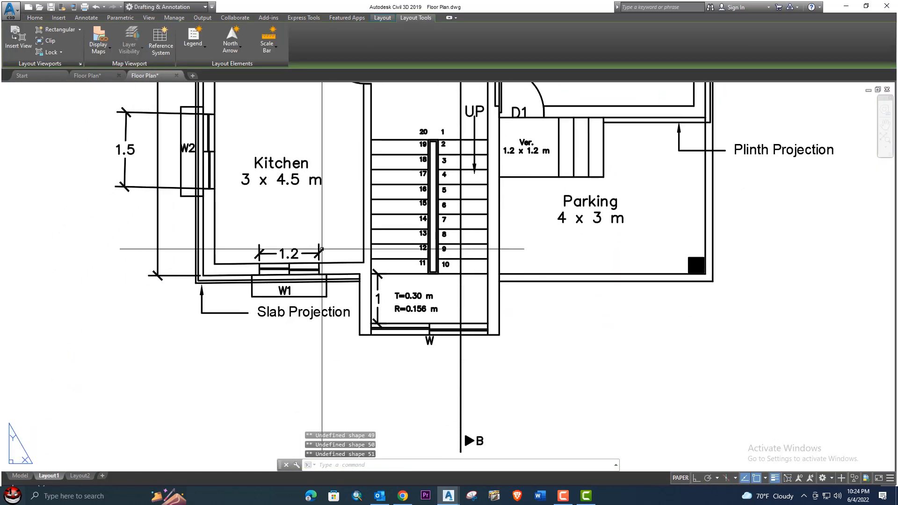
pyautogui.scroll(-4, 227, 296)
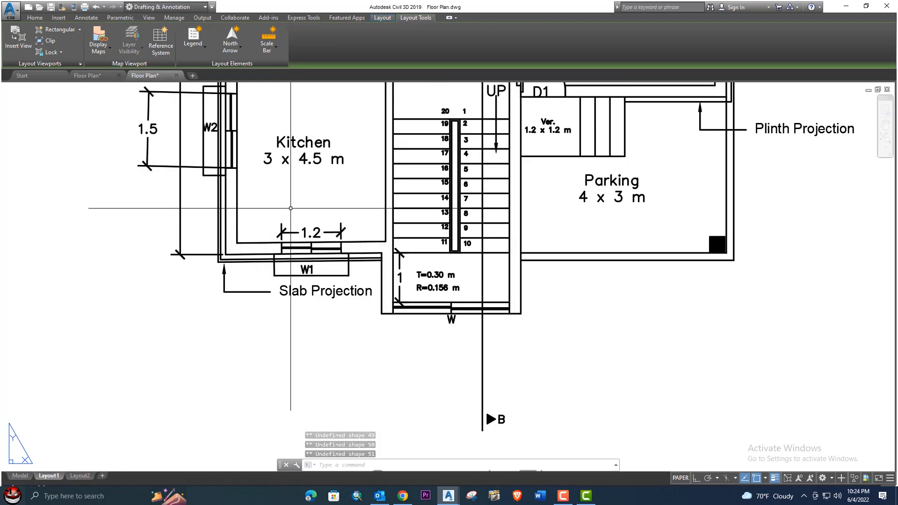
pyautogui.scroll(-5, 227, 295)
pyautogui.moveTo(227, 295); pyautogui.dragTo(237, 311, button='middle')
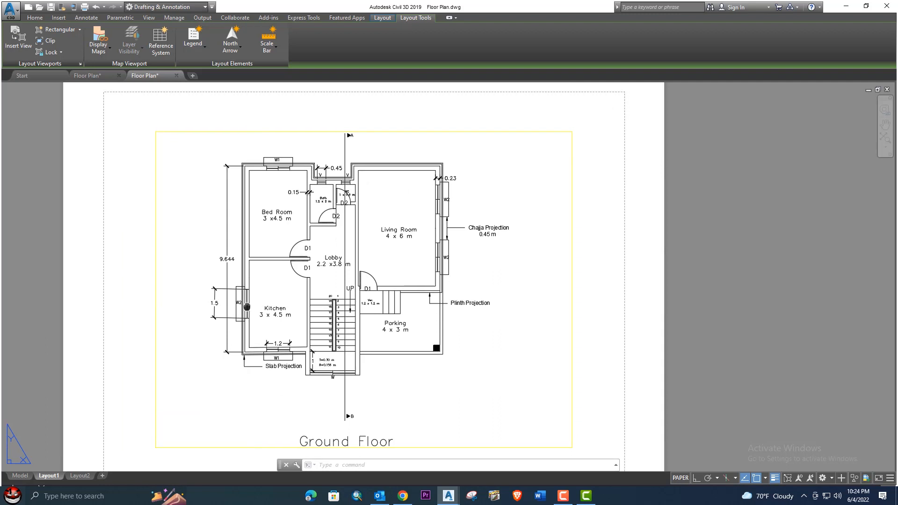
pyautogui.scroll(5, 258, 361)
pyautogui.moveTo(249, 290); pyautogui.dragTo(243, 391, button='middle')
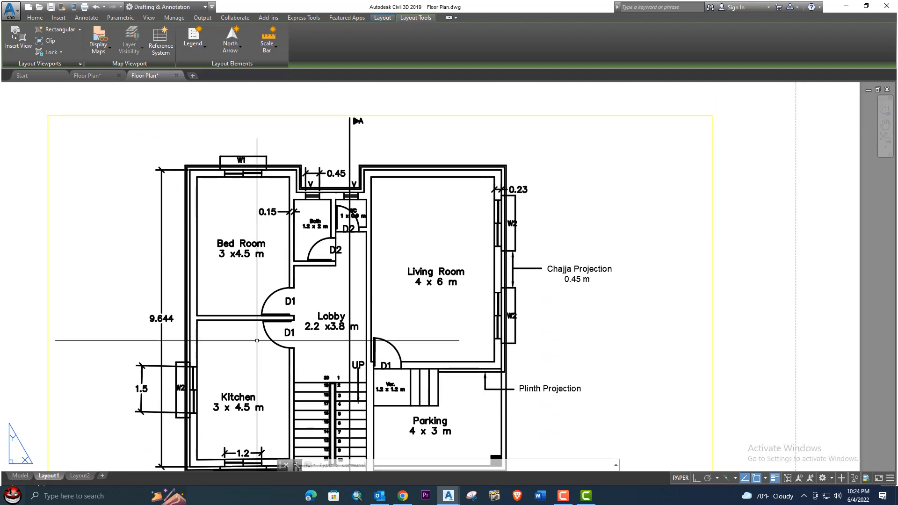
pyautogui.moveTo(193, 349); pyautogui.dragTo(188, 266, button='middle')
pyautogui.scroll(2, 175, 308)
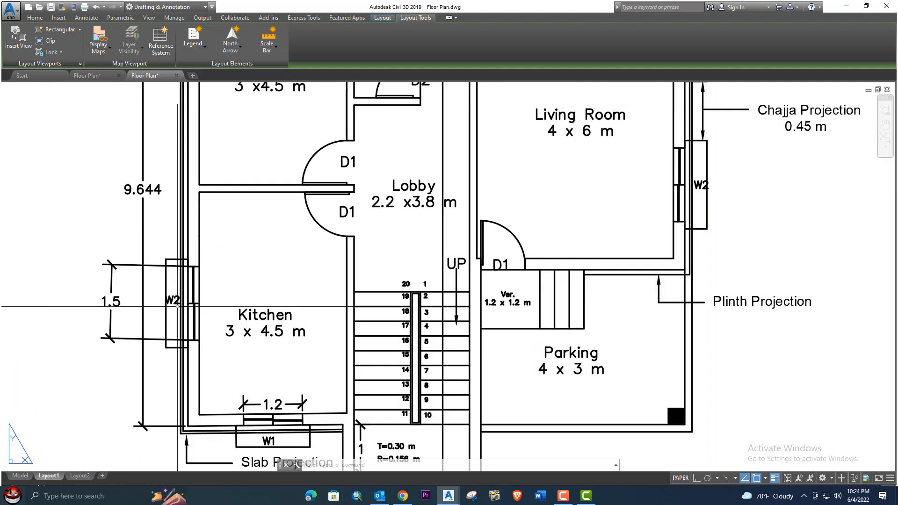
pyautogui.moveTo(601, 195); pyautogui.dragTo(585, 234, button='middle')
pyautogui.scroll(-2, 552, 221)
pyautogui.moveTo(511, 223); pyautogui.dragTo(470, 260, button='middle')
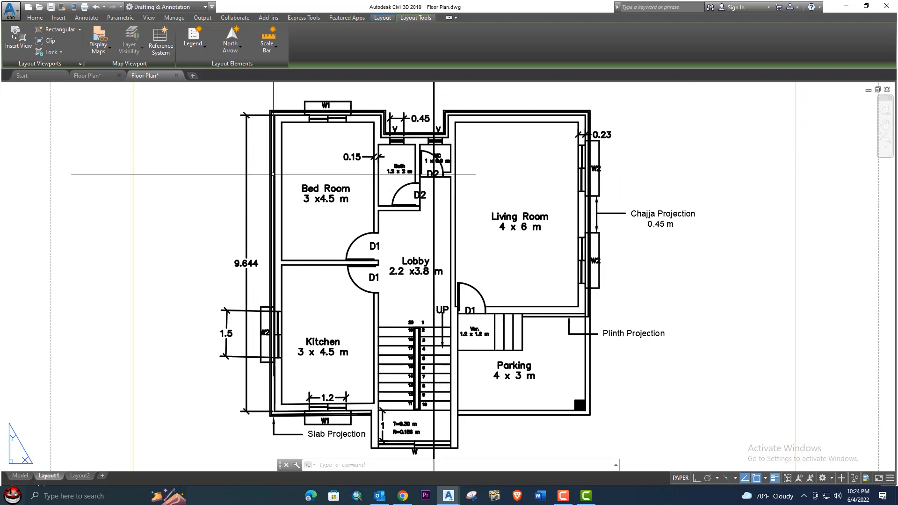
pyautogui.moveTo(258, 250); pyautogui.dragTo(263, 214, button='middle')
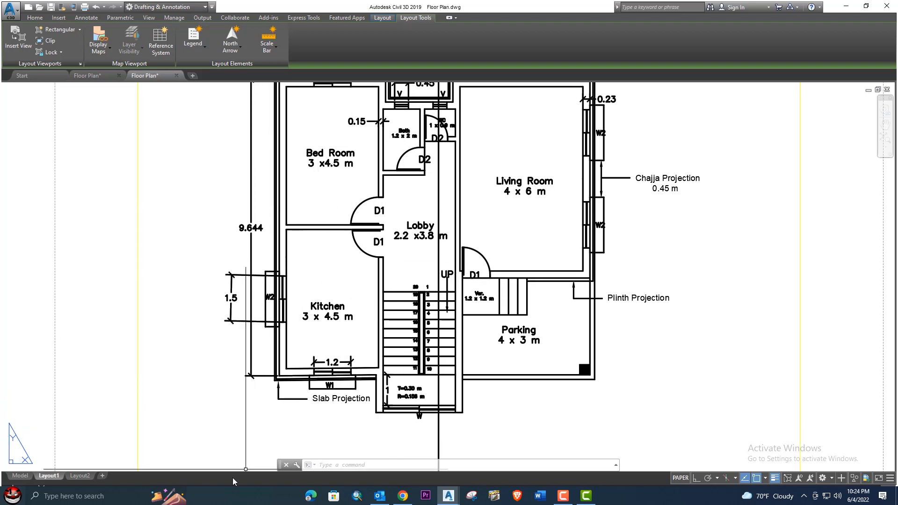
# - Draw a line along the middle of the kitchen's lower outer wall between the window's two end lines
pyautogui.scroll(2, 408, 418)
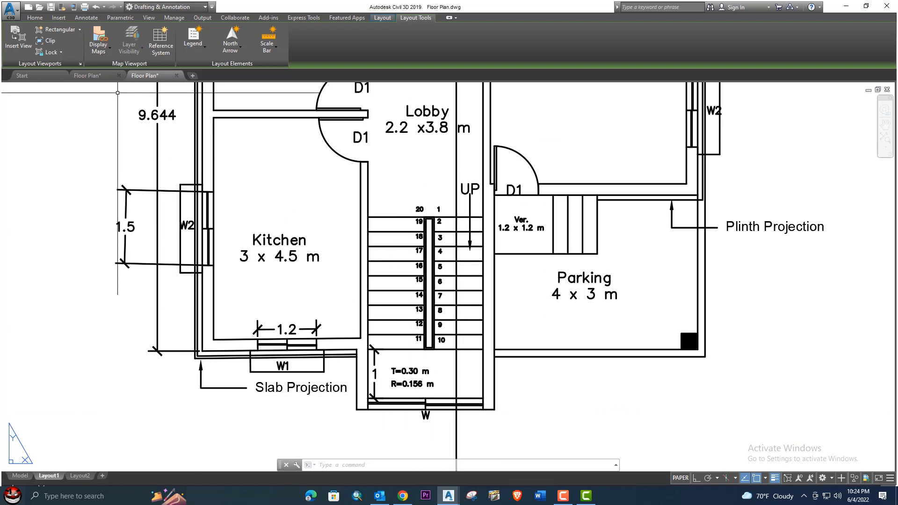
pyautogui.click(87, 76)
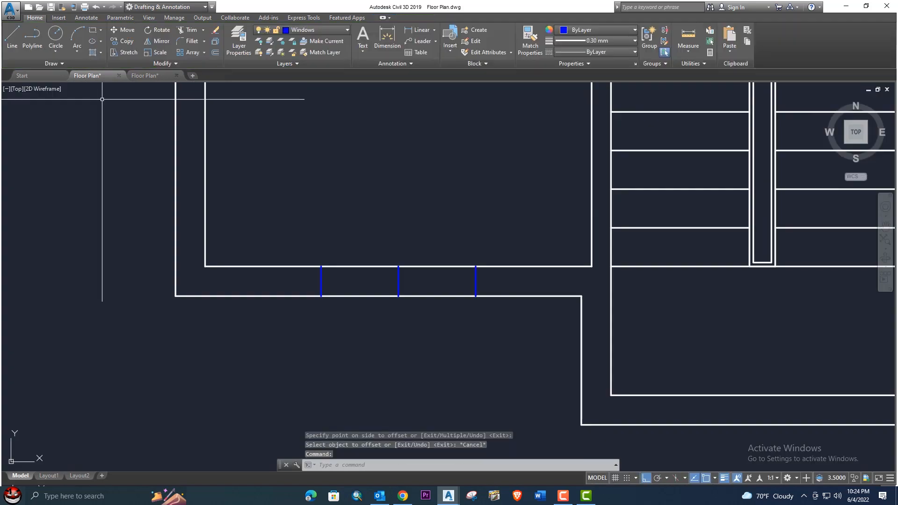
pyautogui.write('l')
pyautogui.press('Return')
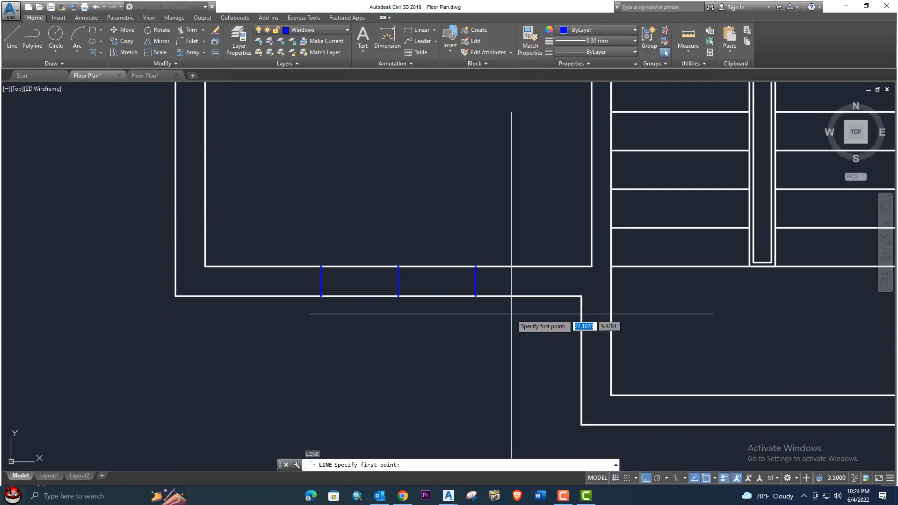
pyautogui.click(476, 281)
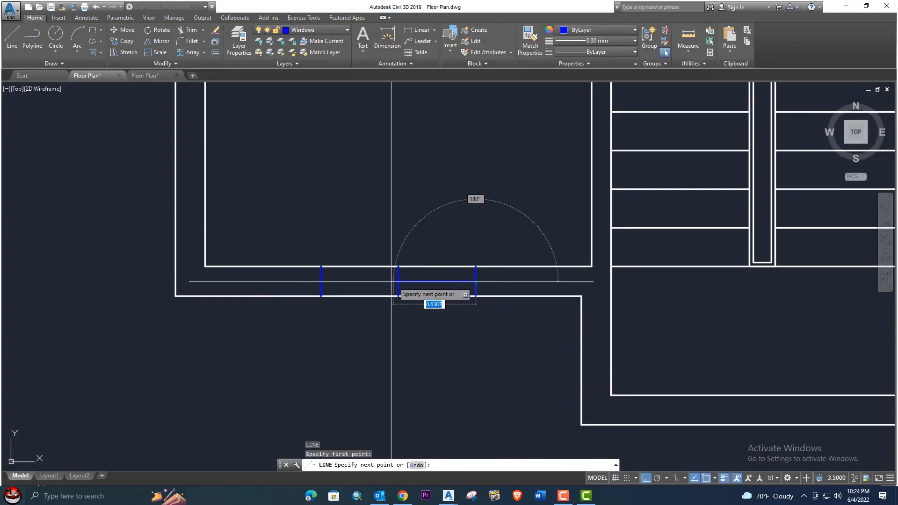
pyautogui.click(321, 281)
pyautogui.press('Return')
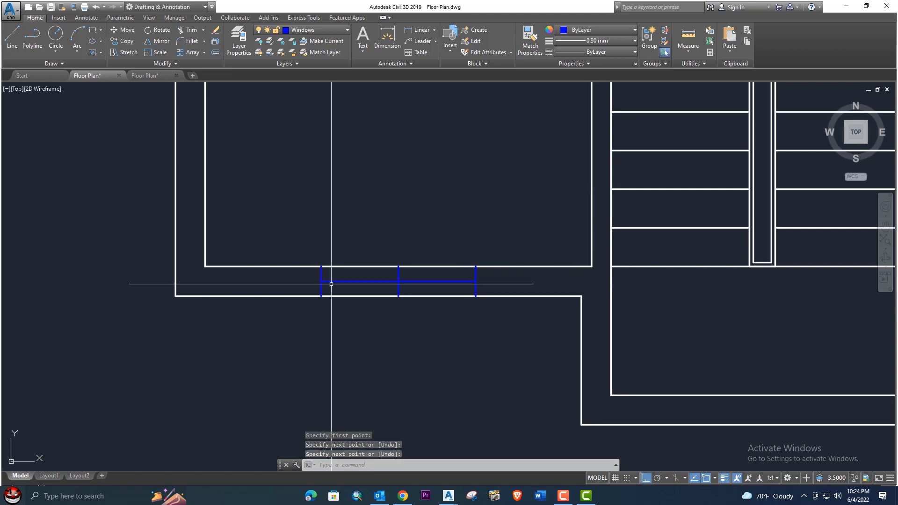
# - Offset the lengthwise middle line of the kitchen's lower window by 0.03 to both sides
pyautogui.moveTo(421, 304); pyautogui.dragTo(401, 315, button='middle')
pyautogui.write('o')
pyautogui.press('Return')
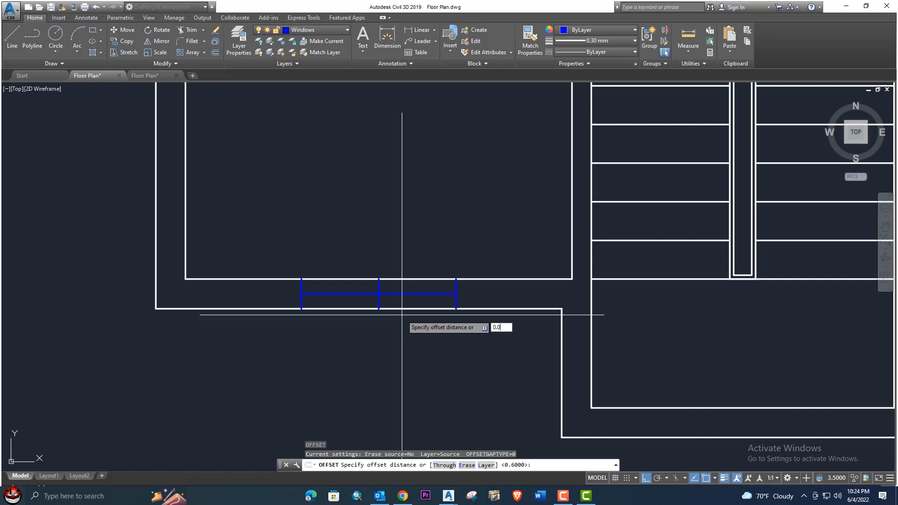
pyautogui.press('Return')
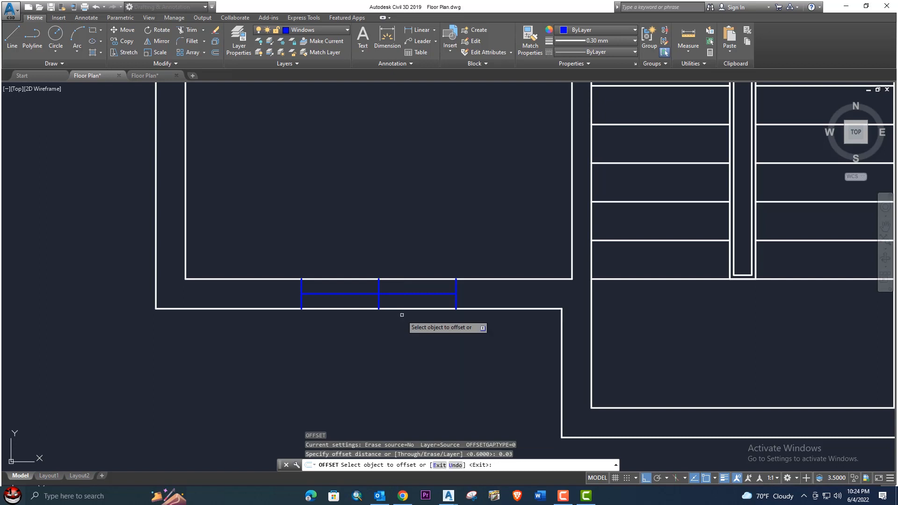
pyautogui.click(436, 295)
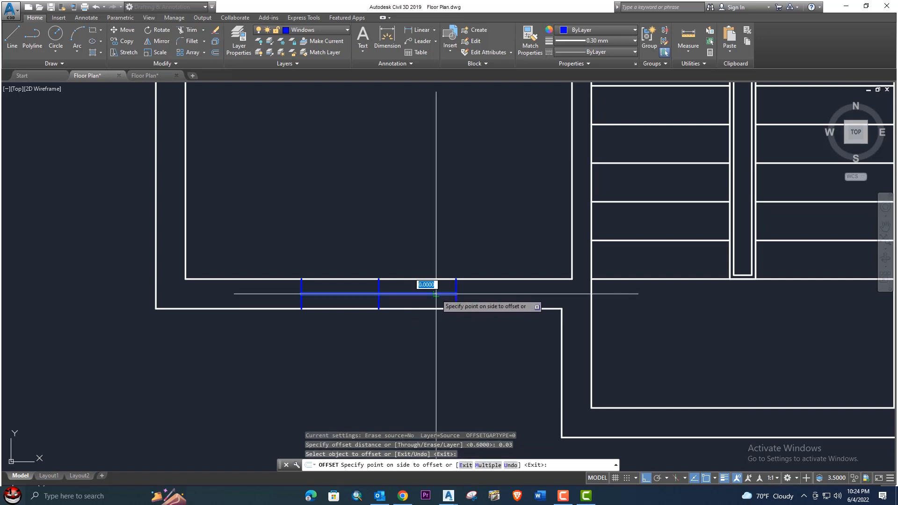
pyautogui.click(435, 289)
pyautogui.click(430, 298)
pyautogui.click(431, 305)
pyautogui.scroll(4, 435, 305)
pyautogui.scroll(-4, 469, 308)
pyautogui.scroll(3, 457, 330)
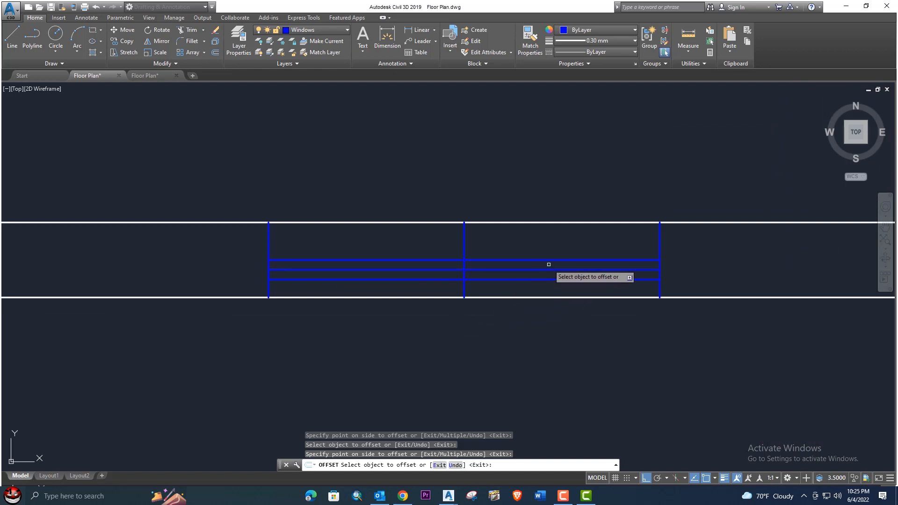
pyautogui.scroll(-3, 525, 330)
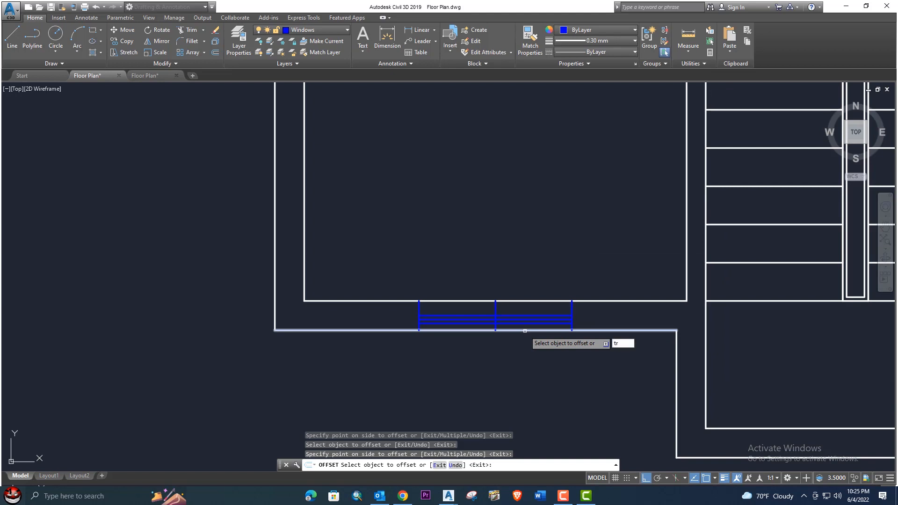
pyautogui.press('Return')
pyautogui.press('Escape')
pyautogui.press('Return')
pyautogui.press('Escape')
# - Trim the right half of the upper pane line and the left half of the lower one in the kitchen's lower window
pyautogui.write('tr')
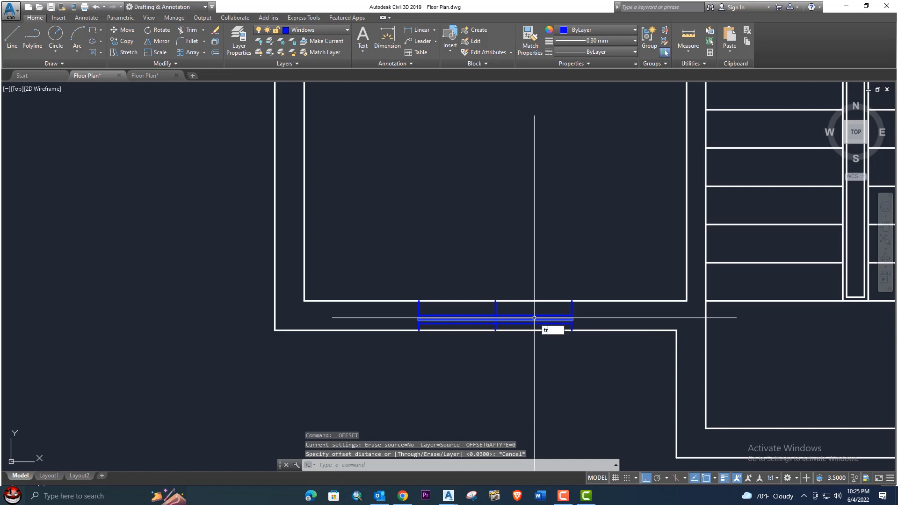
pyautogui.press('Return')
pyautogui.press('Return')
pyautogui.click(533, 316)
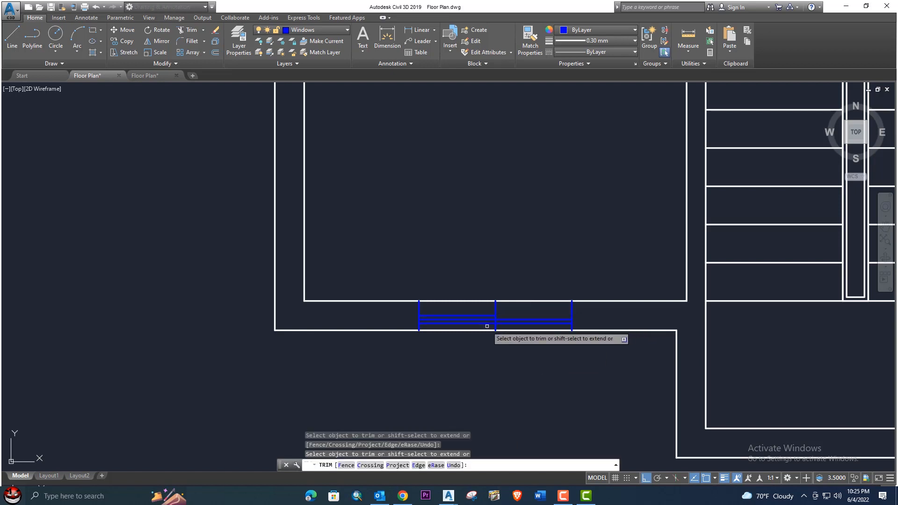
pyautogui.scroll(-3, 487, 324)
pyautogui.scroll(6, 487, 337)
pyautogui.scroll(-6, 508, 335)
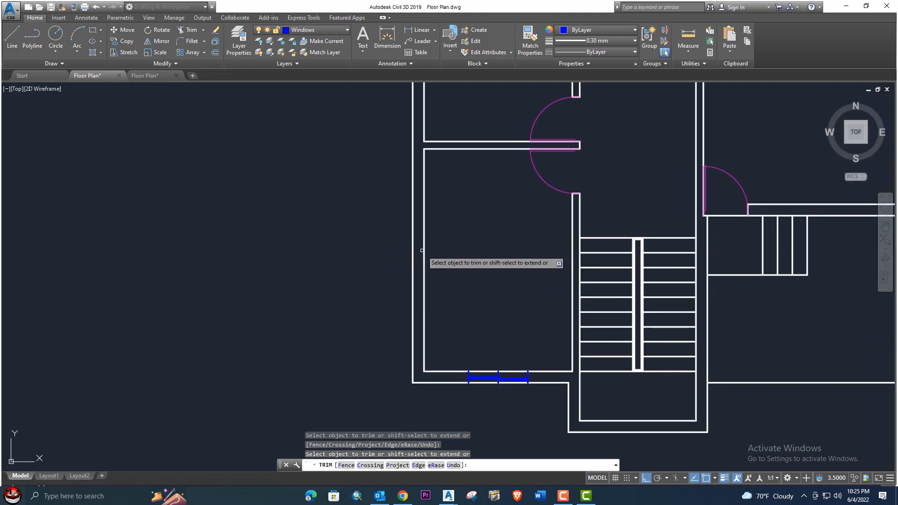
pyautogui.press('Escape')
# - Draw a line across the thickness of the kitchen's left outer wall at the midpoint of the kitchen side
pyautogui.write('l')
pyautogui.press('Return')
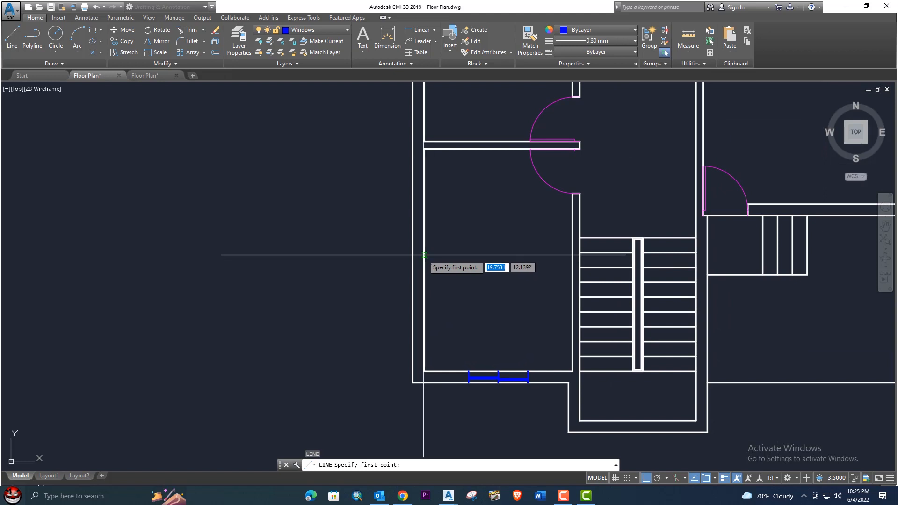
pyautogui.click(424, 261)
pyautogui.click(414, 262)
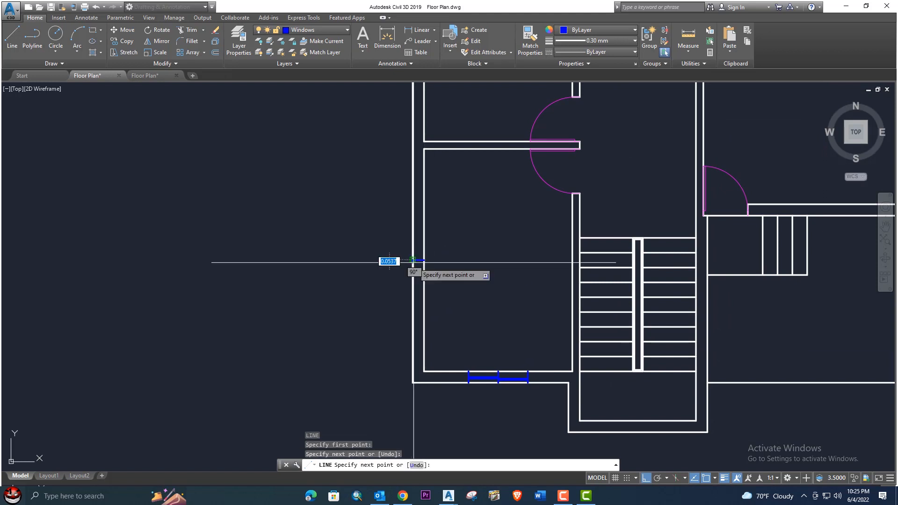
pyautogui.press('Return')
# - Offset the window centre line in the kitchen's left wall by 0.75 to both sides, following the window width in the reference drawing
pyautogui.scroll(4, 415, 265)
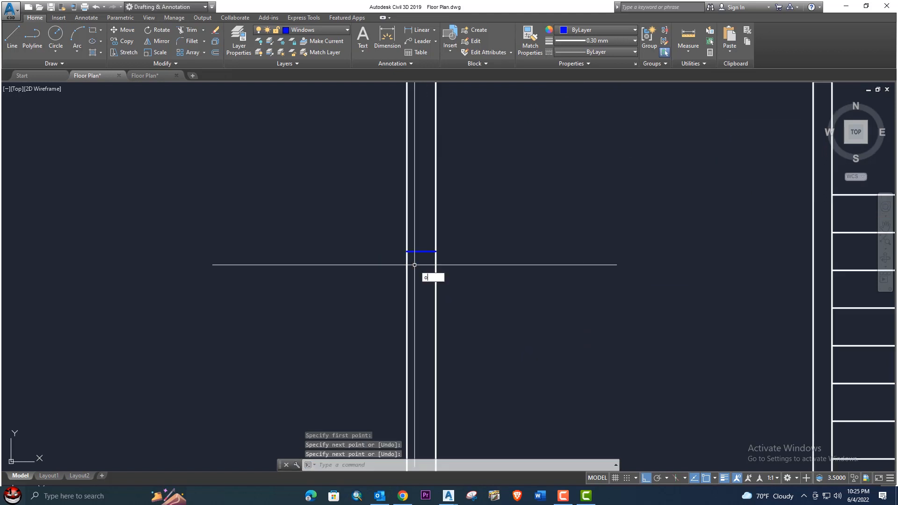
pyautogui.write('o')
pyautogui.press('Return')
pyautogui.press('Escape')
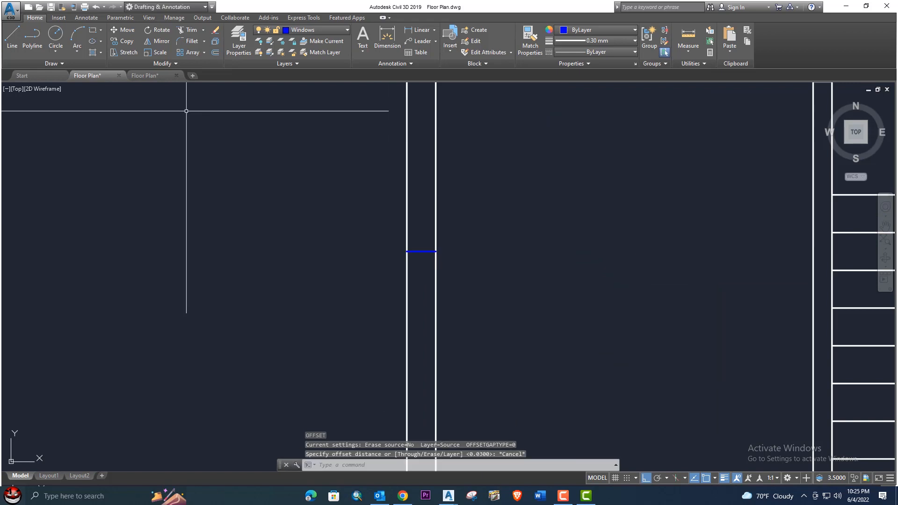
pyautogui.click(146, 76)
pyautogui.moveTo(128, 224)
pyautogui.mouseDown(button='middle')
pyautogui.moveTo(171, 241)
pyautogui.moveTo(210, 241)
pyautogui.mouseUp(button='middle')
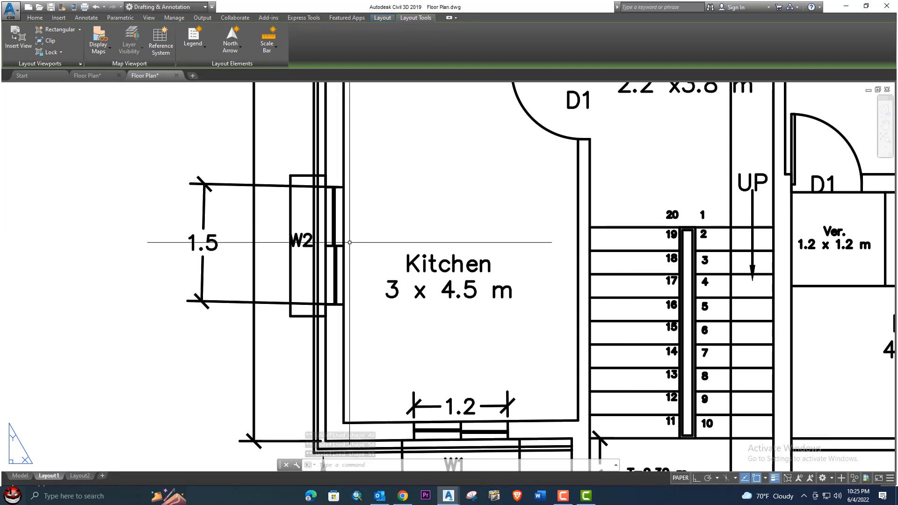
pyautogui.click(87, 75)
pyautogui.write('o')
pyautogui.press('Return')
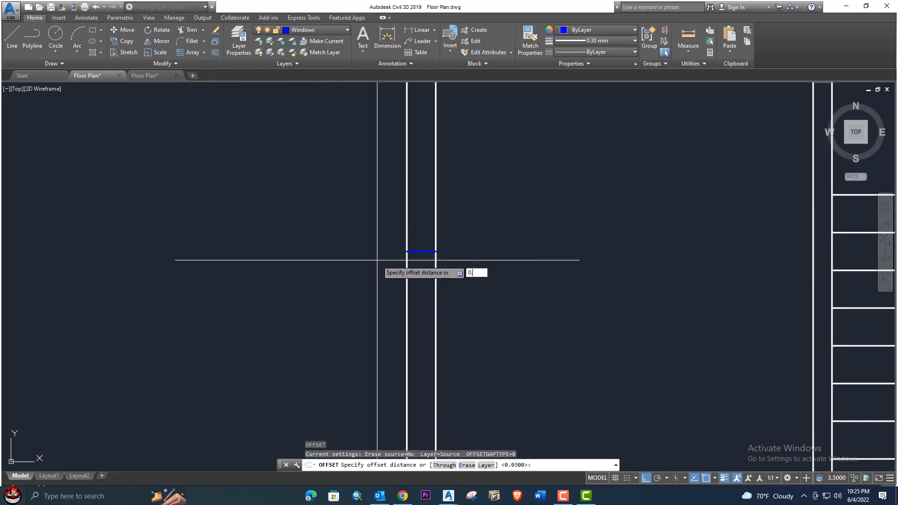
pyautogui.write('0.75')
pyautogui.press('Return')
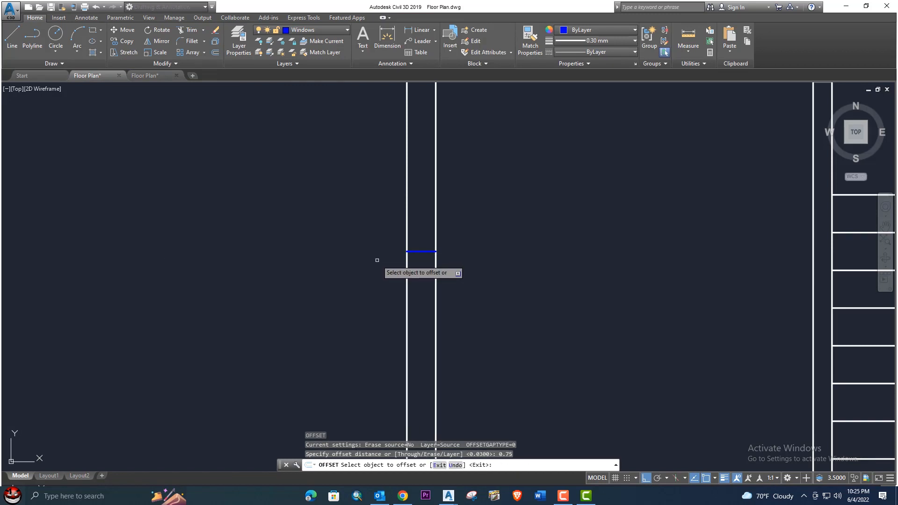
pyautogui.click(421, 251)
pyautogui.click(419, 206)
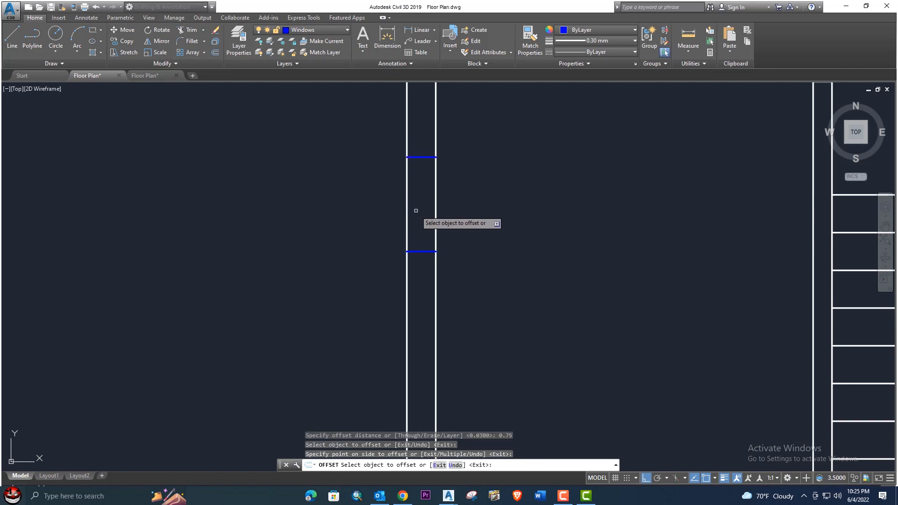
pyautogui.click(421, 252)
pyautogui.click(420, 288)
pyautogui.press('Escape')
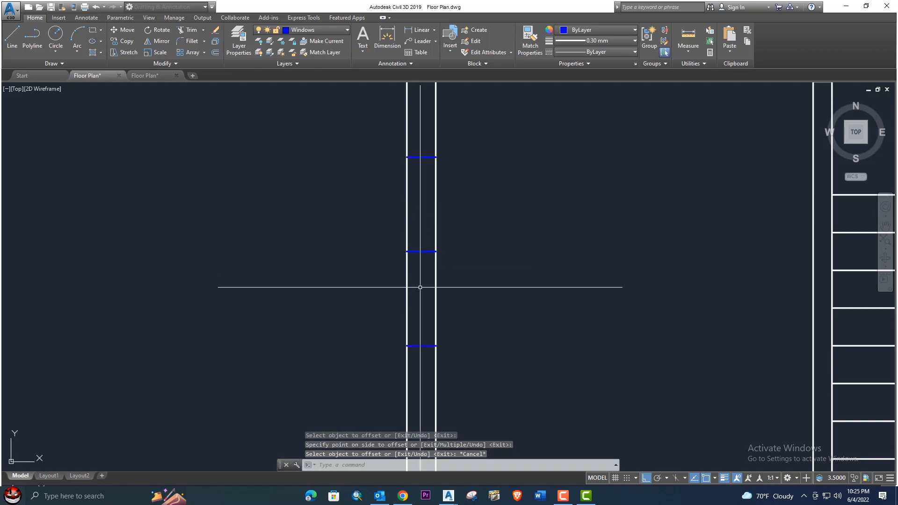
# - Draw a line along the middle of the kitchen's left wall from the window's upper end line to its lower one
pyautogui.press('l')
pyautogui.press('Return')
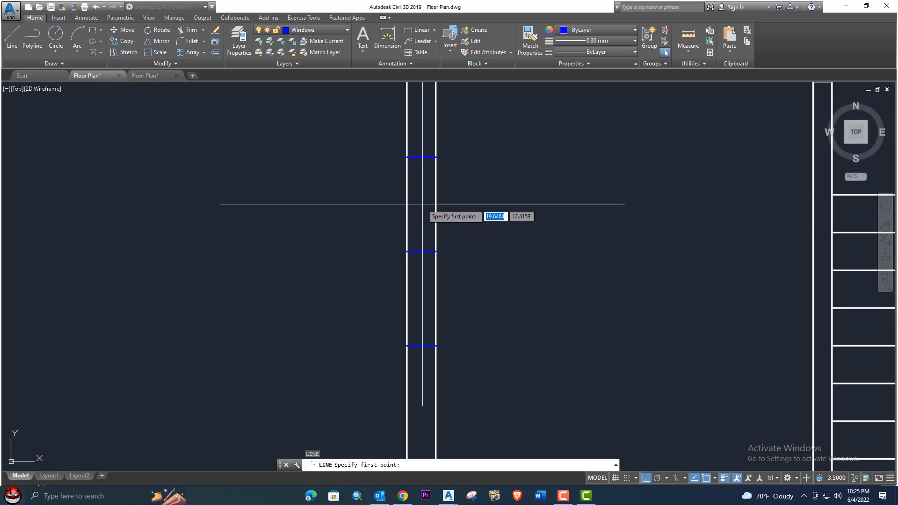
pyautogui.click(422, 157)
pyautogui.click(422, 346)
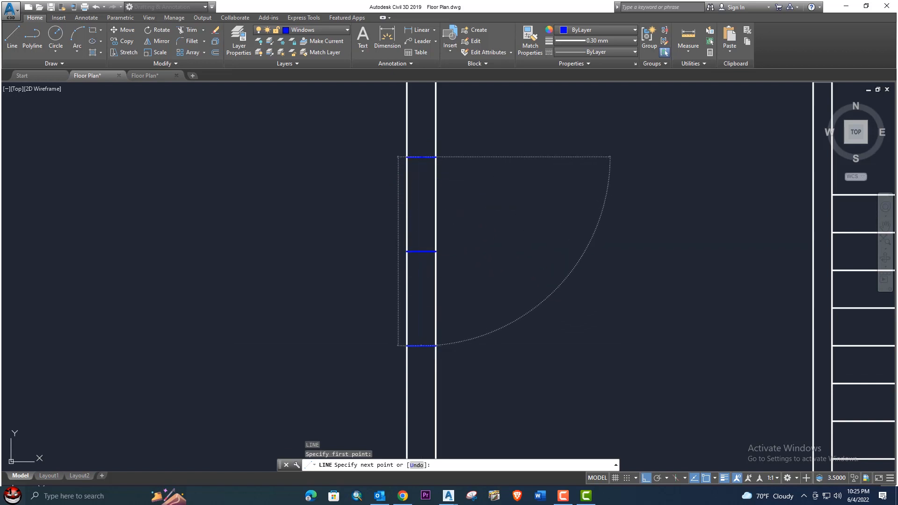
pyautogui.press('Return')
# - Offset the lengthwise middle line of the kitchen's left window by 0.03 to both sides
pyautogui.write('o')
pyautogui.press('Return')
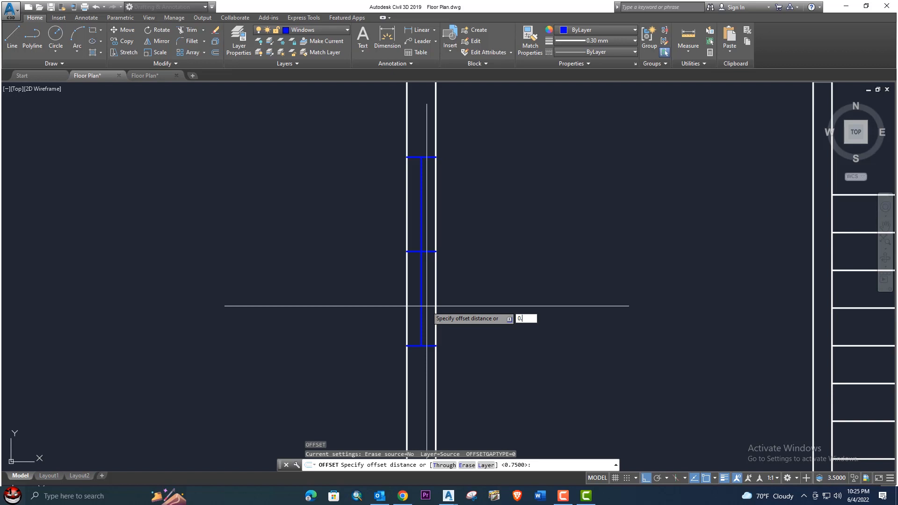
pyautogui.write('0.03')
pyautogui.press('Return')
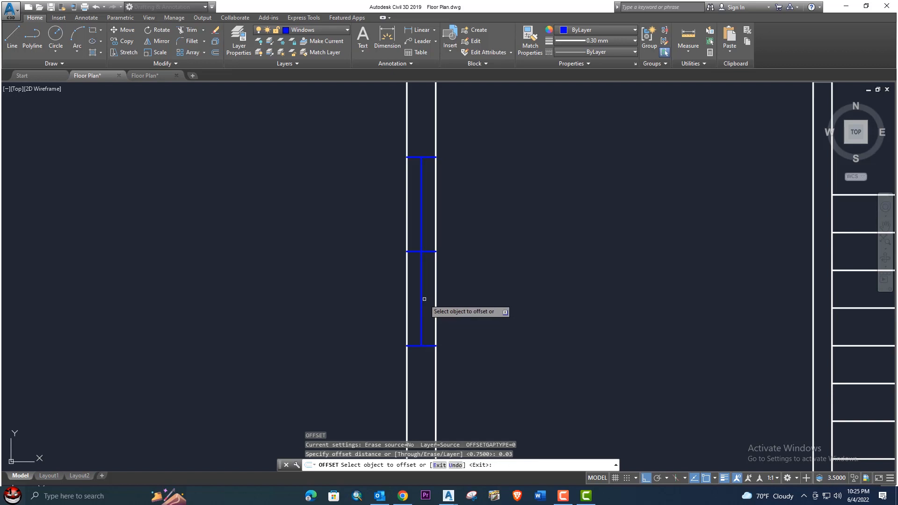
pyautogui.click(422, 297)
pyautogui.click(423, 298)
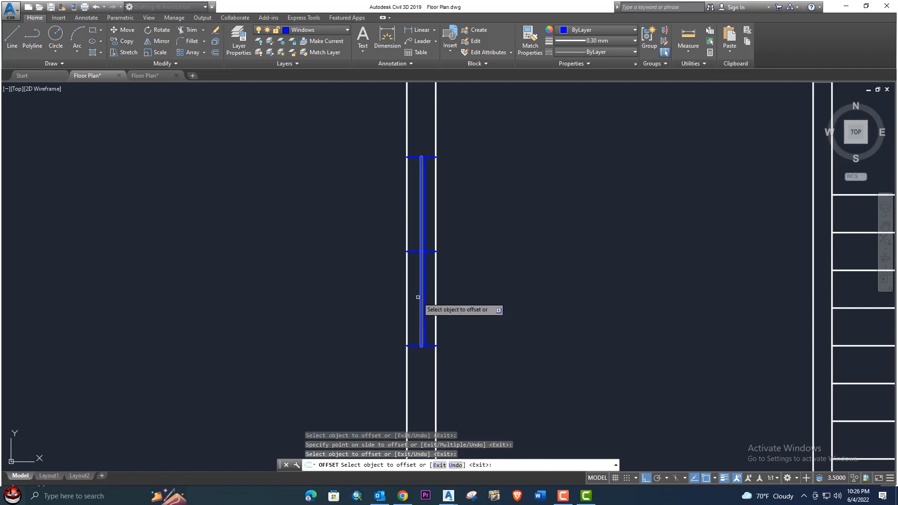
pyautogui.click(421, 297)
pyautogui.click(406, 296)
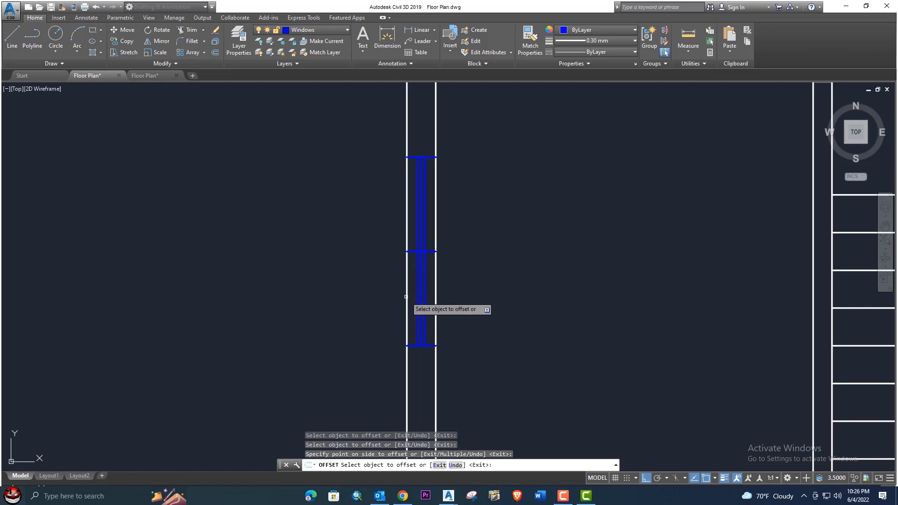
pyautogui.press('Return')
# - Trim the upper half of the right pane line and the lower half of the left one in the kitchen's left window
pyautogui.write('tr')
pyautogui.press('Return')
pyautogui.press('Return')
pyautogui.scroll(2, 428, 234)
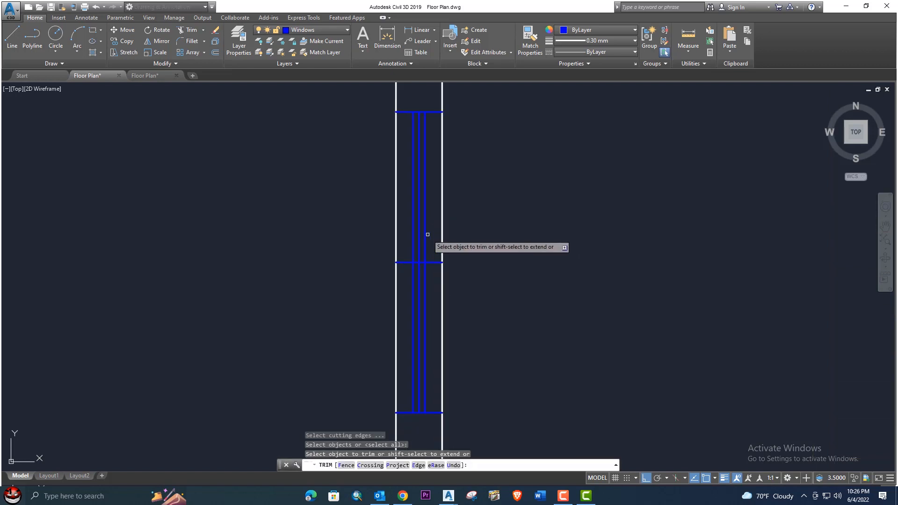
pyautogui.click(427, 234)
pyautogui.scroll(-3, 415, 290)
pyautogui.scroll(1, 414, 277)
pyautogui.scroll(1, 426, 238)
pyautogui.scroll(-1, 427, 237)
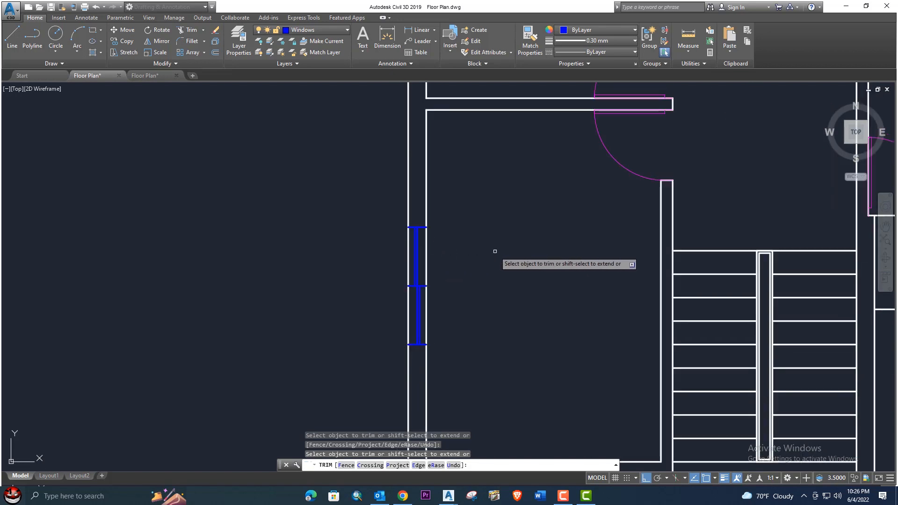
pyautogui.press('Escape')
# - Compare the plan with the reference drawing to find the windows remaining at the staircase, bedroom, bath, WC and living room
pyautogui.scroll(-3, 496, 251)
pyautogui.scroll(1, 468, 251)
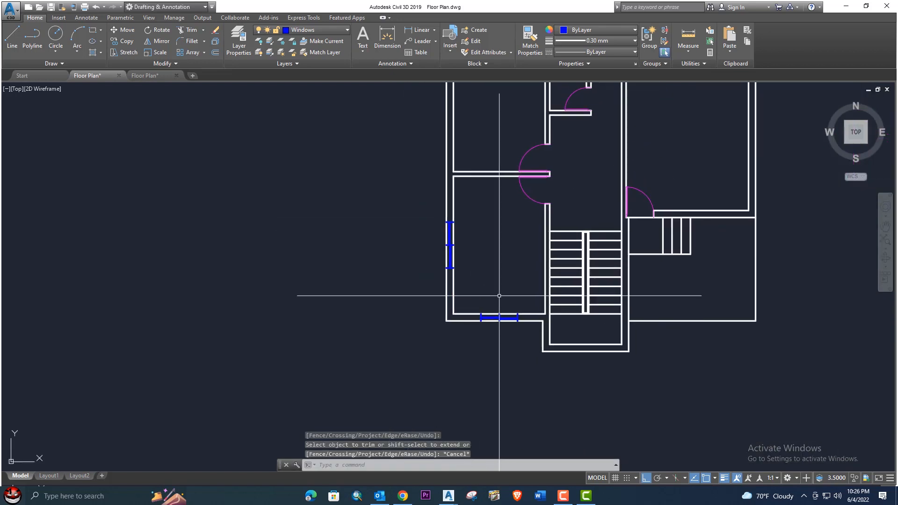
pyautogui.scroll(-3, 500, 295)
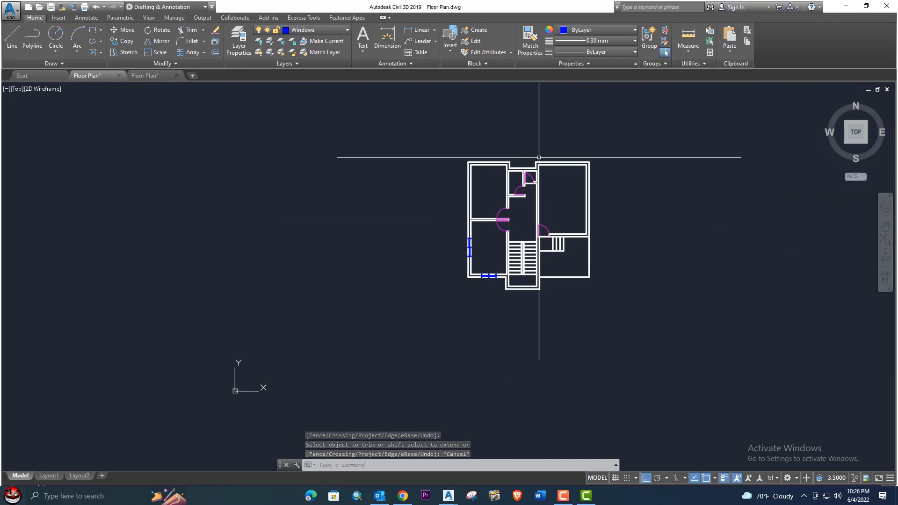
pyautogui.scroll(2, 511, 157)
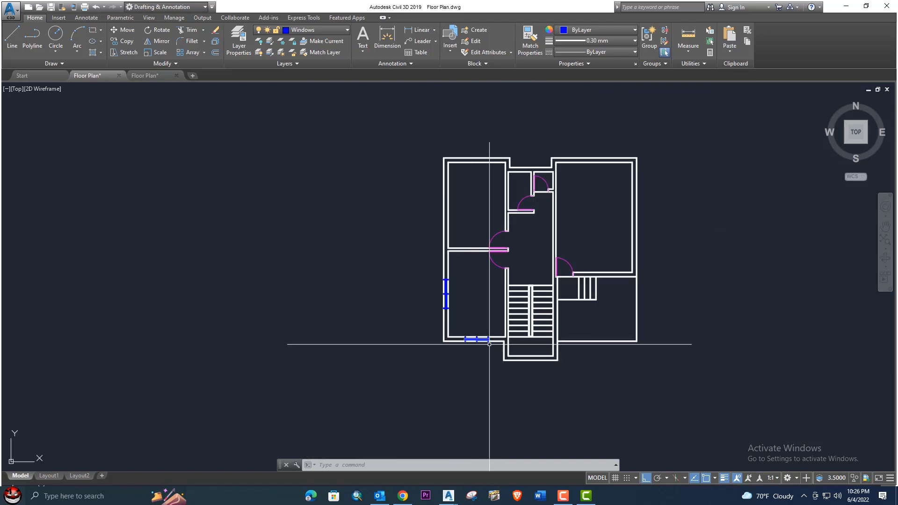
pyautogui.click(155, 75)
pyautogui.scroll(3, 365, 247)
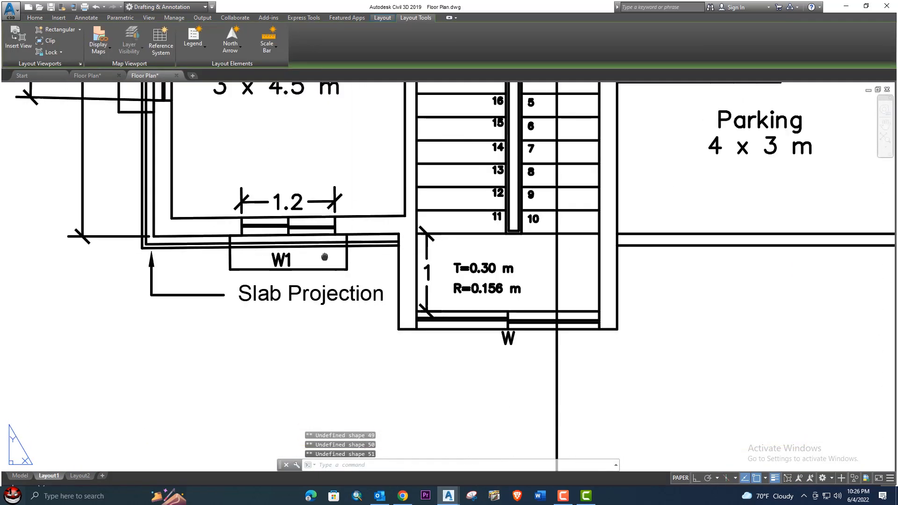
pyautogui.moveTo(371, 282); pyautogui.dragTo(309, 309, button='middle')
pyautogui.scroll(-2, 572, 180)
pyautogui.moveTo(573, 175); pyautogui.dragTo(433, 289, button='middle')
pyautogui.moveTo(552, 172); pyautogui.dragTo(554, 250, button='middle')
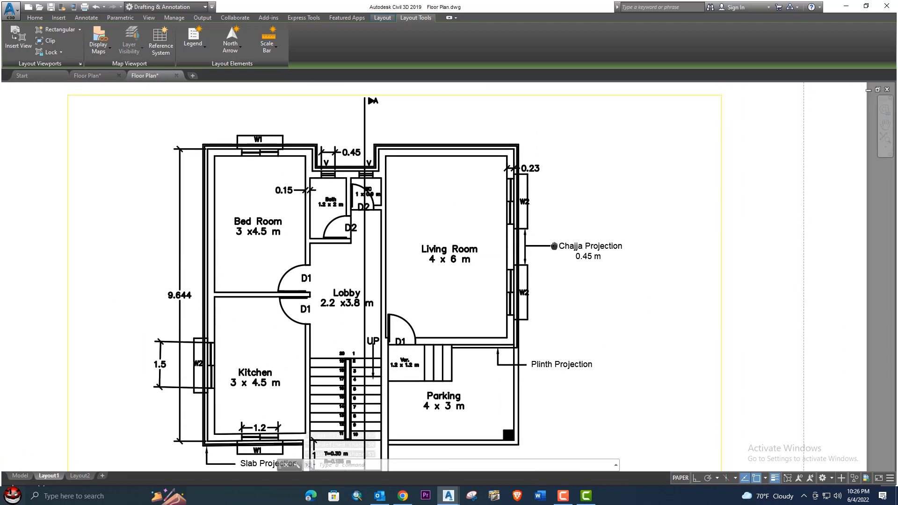
# - Examine the chajja projections outside the living room and kitchen windows in the reference drawing
pyautogui.scroll(4, 559, 246)
pyautogui.scroll(-5, 506, 270)
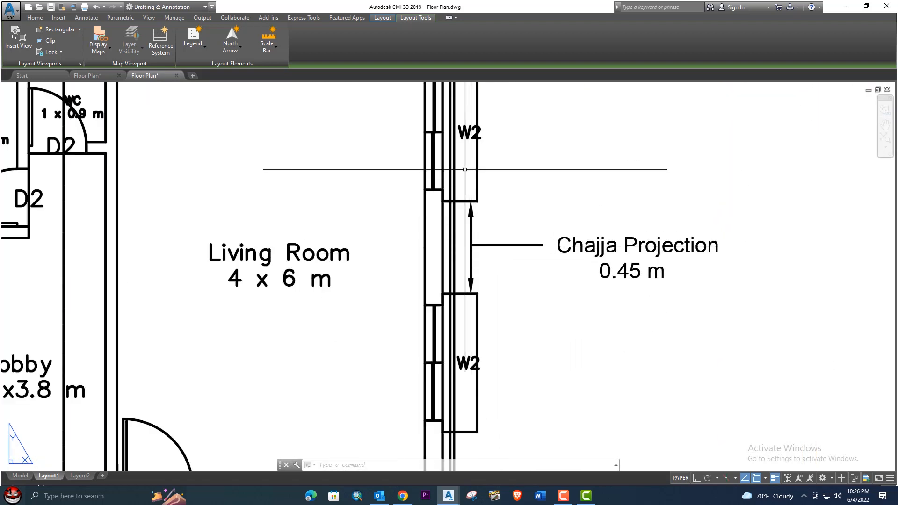
pyautogui.moveTo(390, 345); pyautogui.dragTo(483, 289, button='middle')
pyautogui.scroll(4, 321, 301)
pyautogui.moveTo(355, 289); pyautogui.dragTo(359, 307, button='middle')
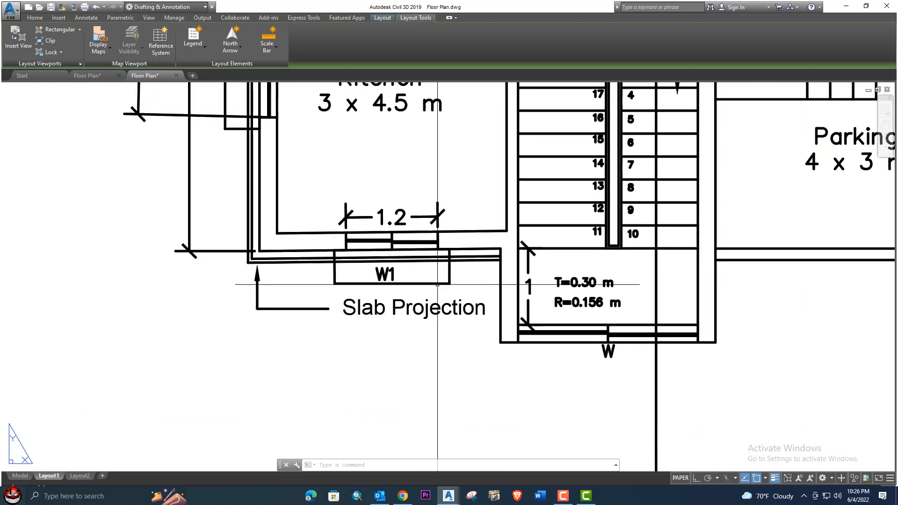
pyautogui.scroll(2, 439, 230)
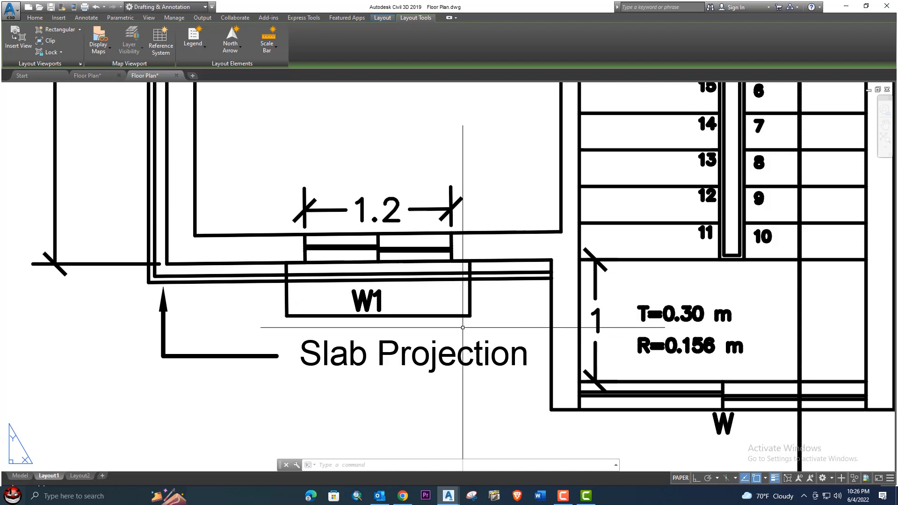
pyautogui.scroll(-3, 464, 359)
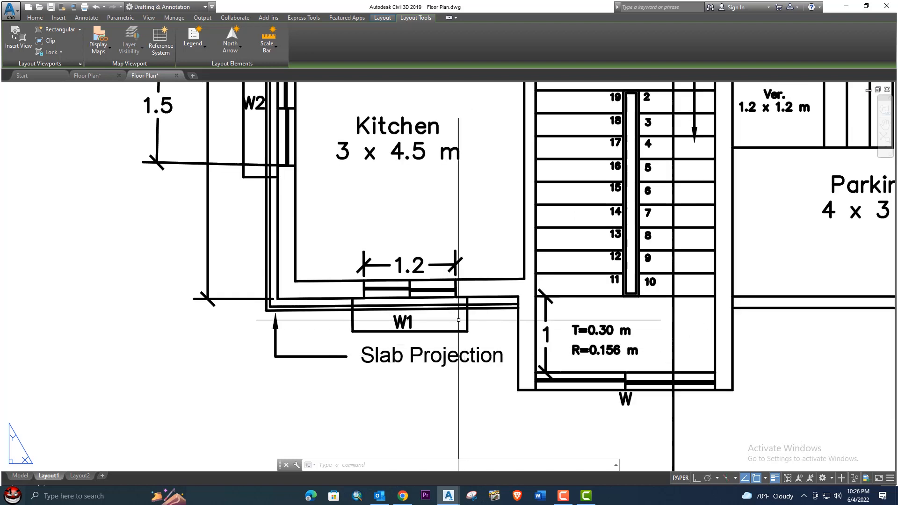
pyautogui.scroll(3, 461, 337)
pyautogui.scroll(-4, 431, 327)
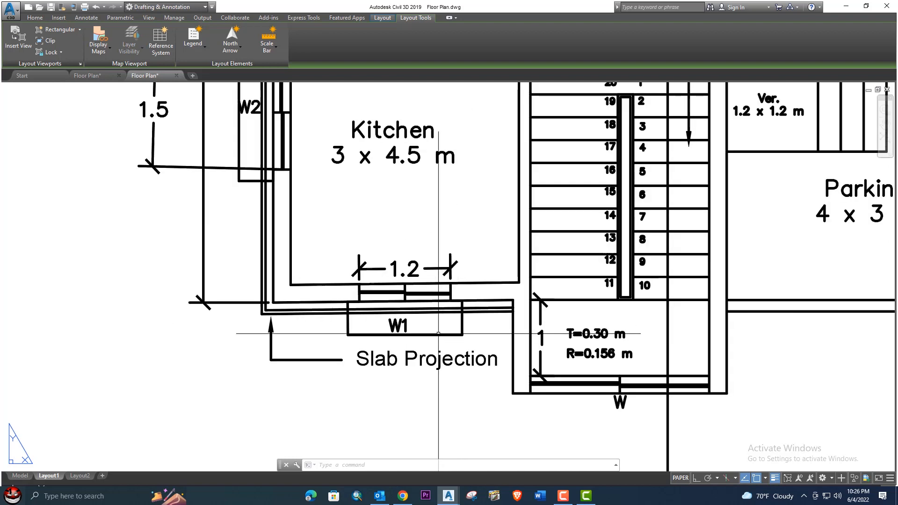
pyautogui.moveTo(348, 272); pyautogui.dragTo(365, 290, button='middle')
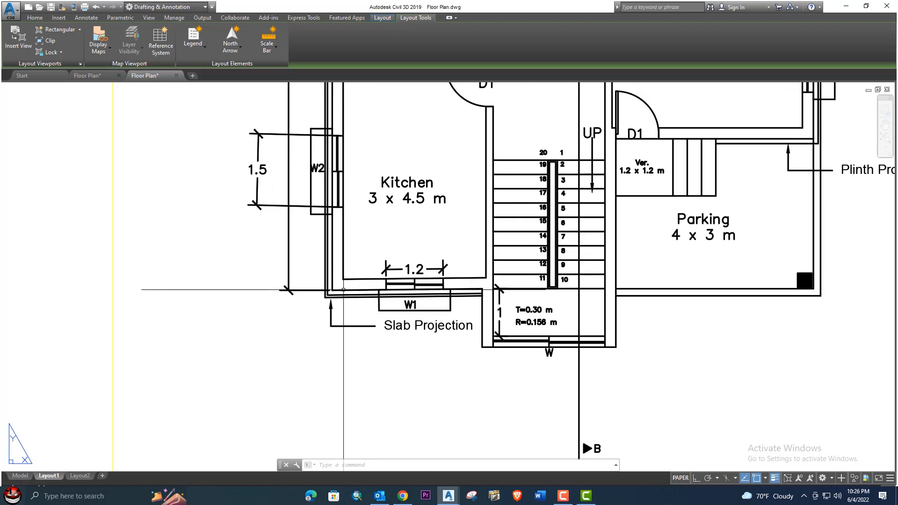
# - Start the chajja polyline at the outer right corner of the kitchen's lower window, running 0.15 right along the wall and 0.45 down
pyautogui.click(88, 77)
pyautogui.moveTo(387, 260); pyautogui.dragTo(343, 184, button='middle')
pyautogui.scroll(4, 415, 255)
pyautogui.moveTo(430, 267); pyautogui.dragTo(344, 224, button='middle')
pyautogui.scroll(4, 395, 255)
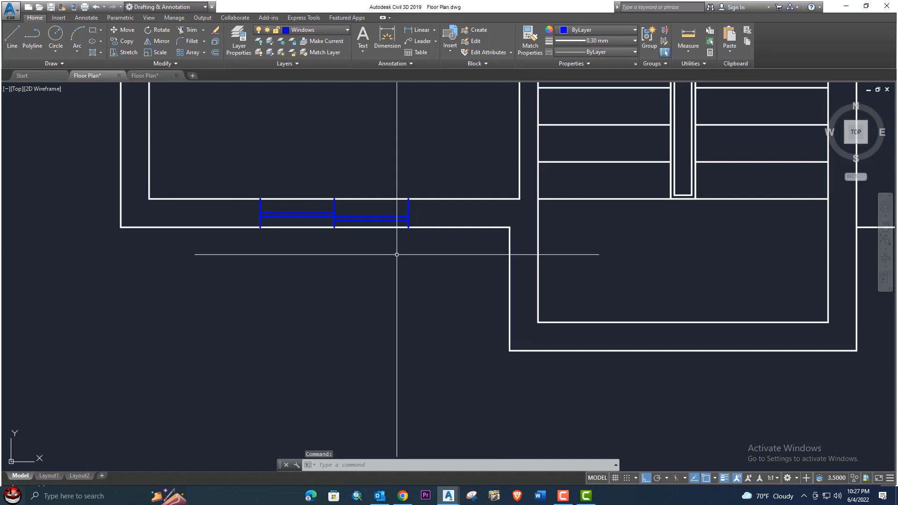
pyautogui.moveTo(395, 255); pyautogui.dragTo(387, 301, button='middle')
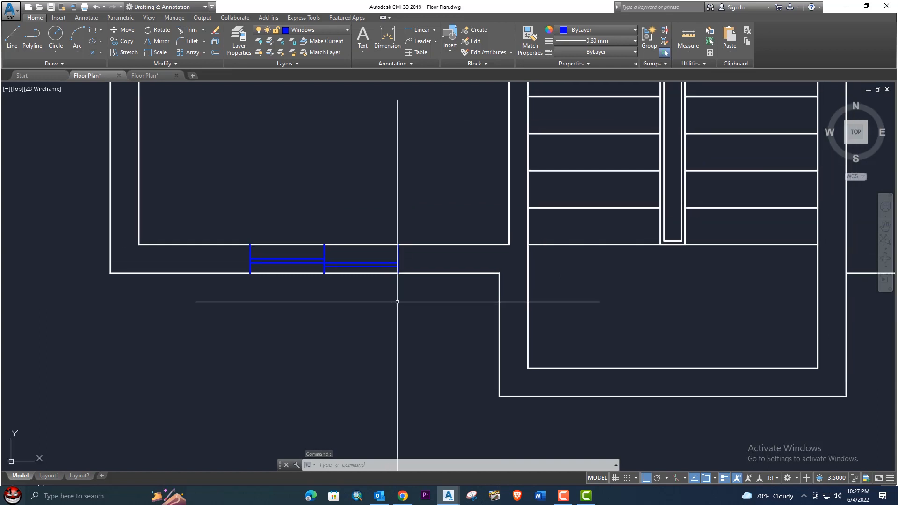
pyautogui.press('Return')
pyautogui.click(398, 272)
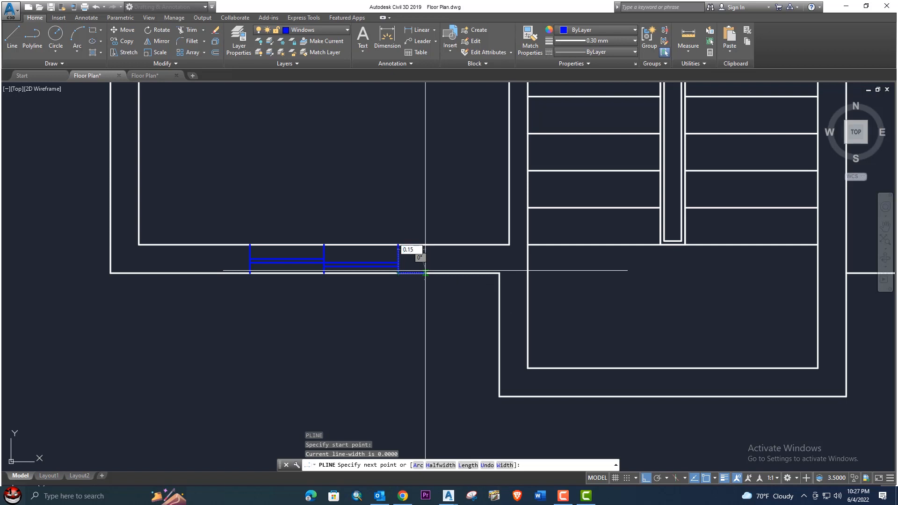
pyautogui.press('Return')
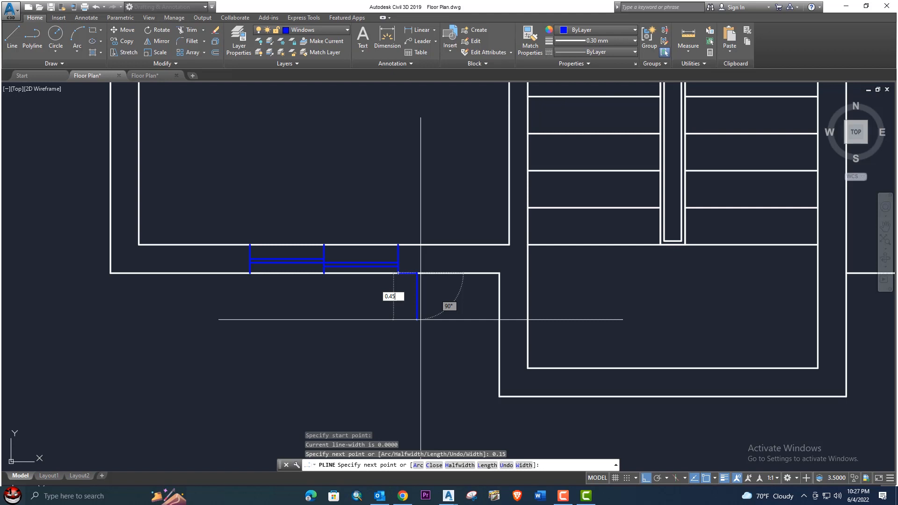
pyautogui.press('Return')
# - Continue the chajja polyline 1.5 to the left, up to the wall line, and back to the window's left end, and finish it
pyautogui.moveTo(368, 332); pyautogui.dragTo(454, 345, button='middle')
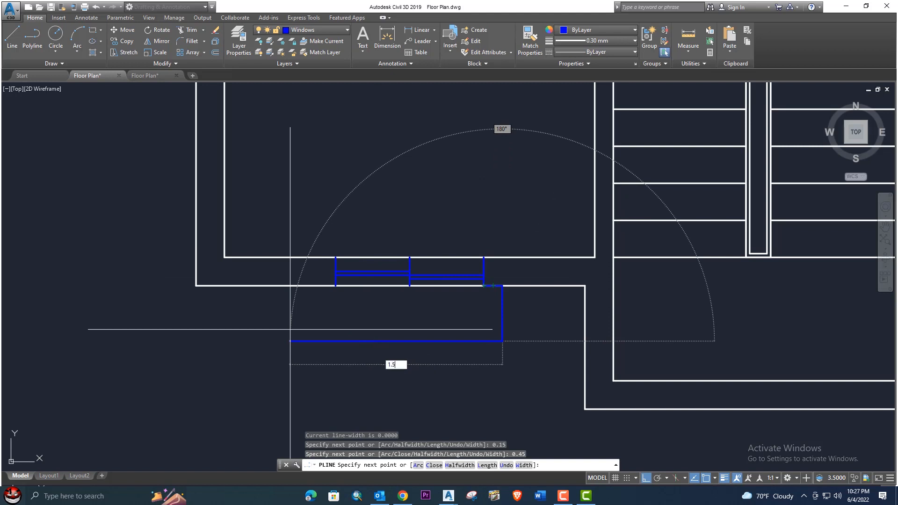
pyautogui.press('Return')
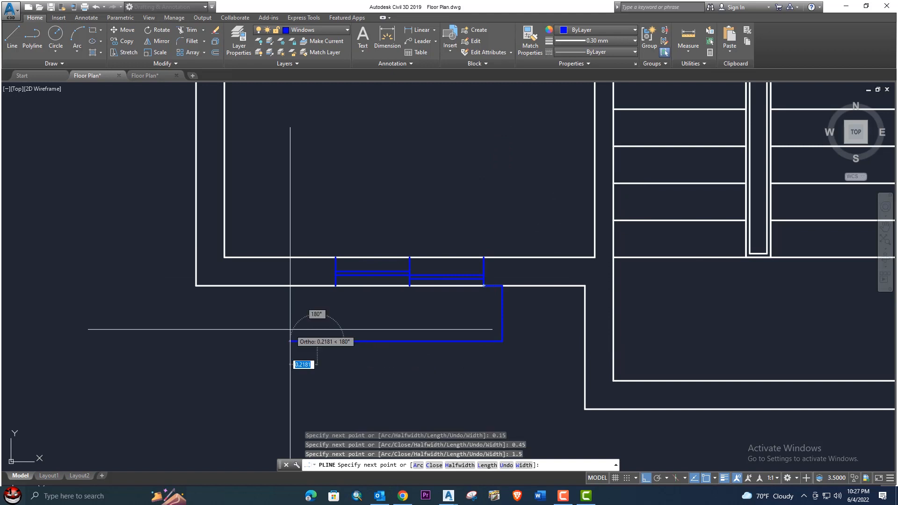
pyautogui.scroll(2, 317, 286)
pyautogui.click(317, 286)
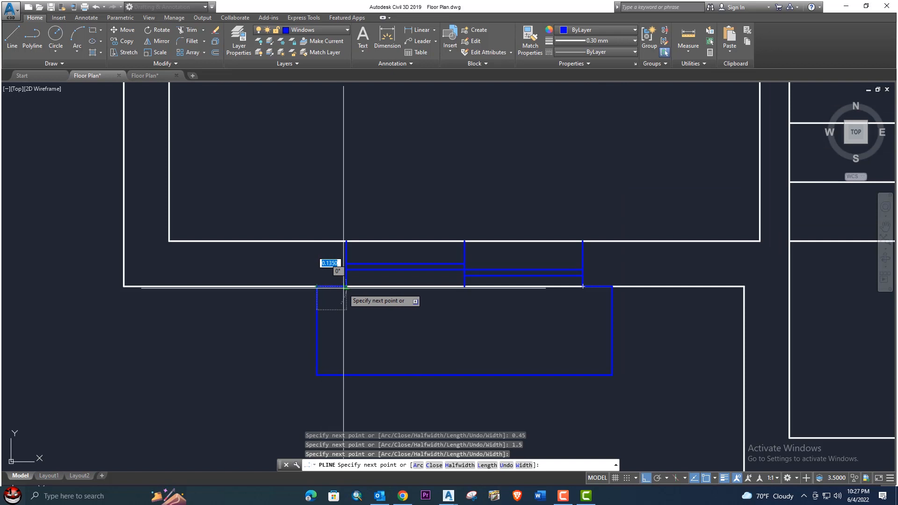
pyautogui.press('Return')
pyautogui.scroll(-4, 356, 290)
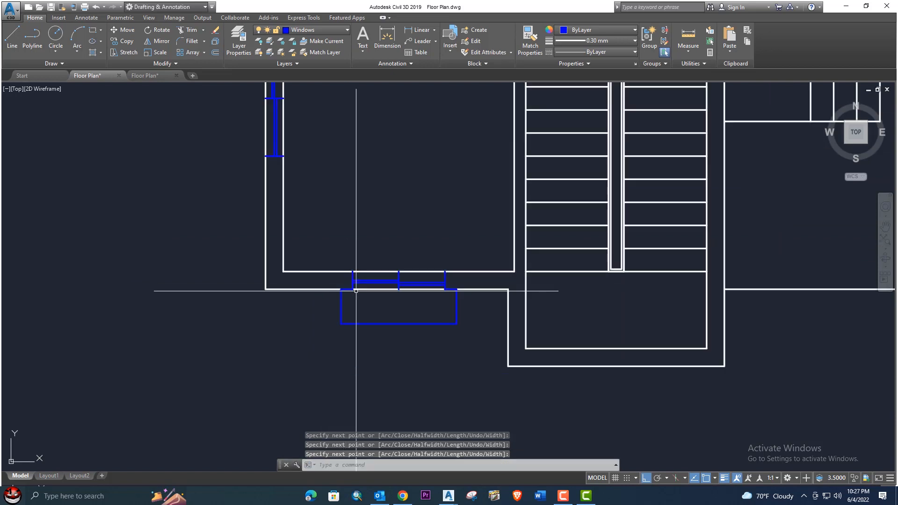
pyautogui.moveTo(421, 299); pyautogui.dragTo(381, 257, button='middle')
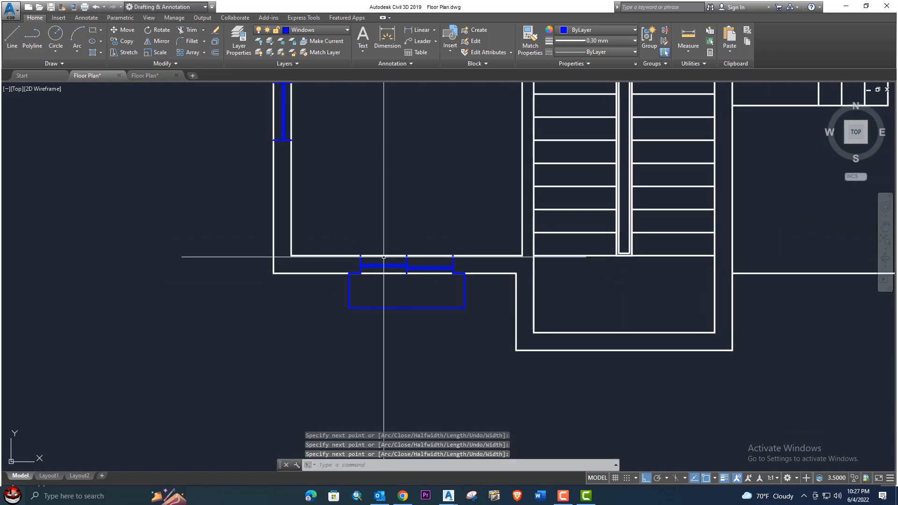
pyautogui.scroll(2, 465, 301)
pyautogui.click(470, 301)
pyautogui.click(445, 288)
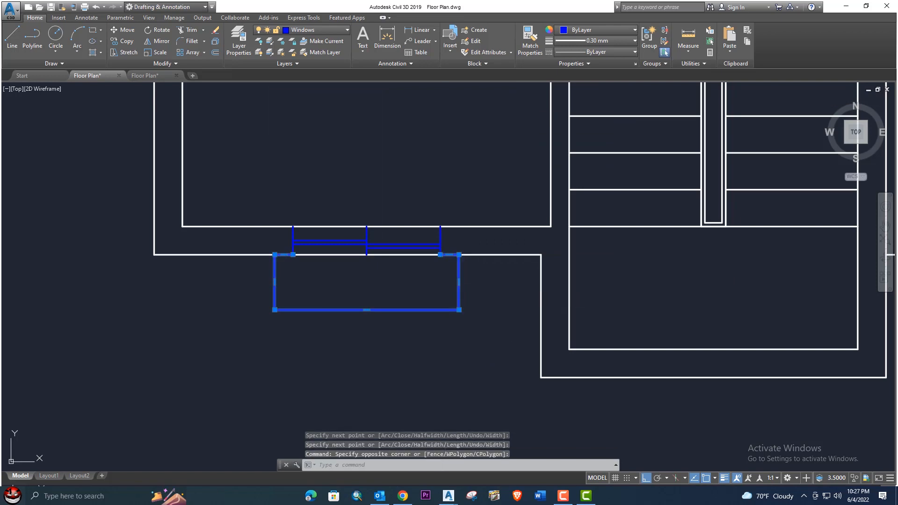
pyautogui.press('Escape')
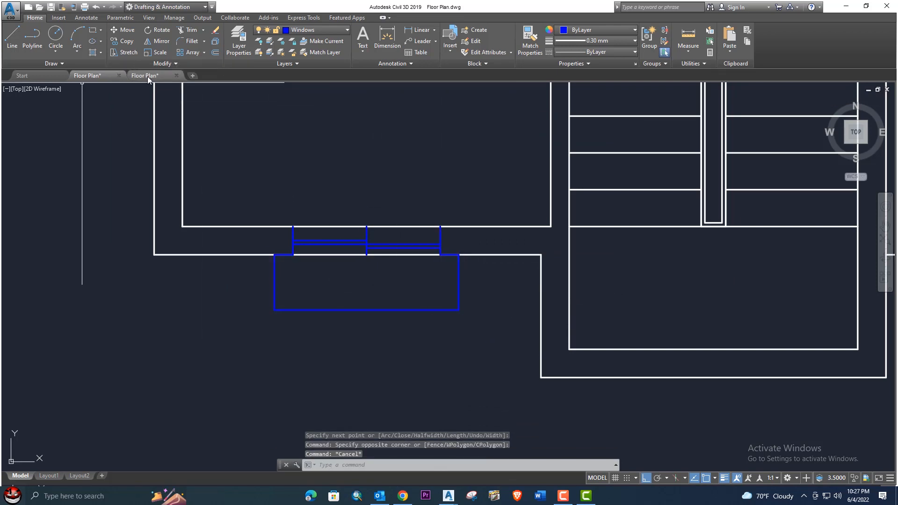
# - Check the line style of the W1 chajja in the reference drawing's model space and select the chajja outline in the plan
pyautogui.click(49, 475)
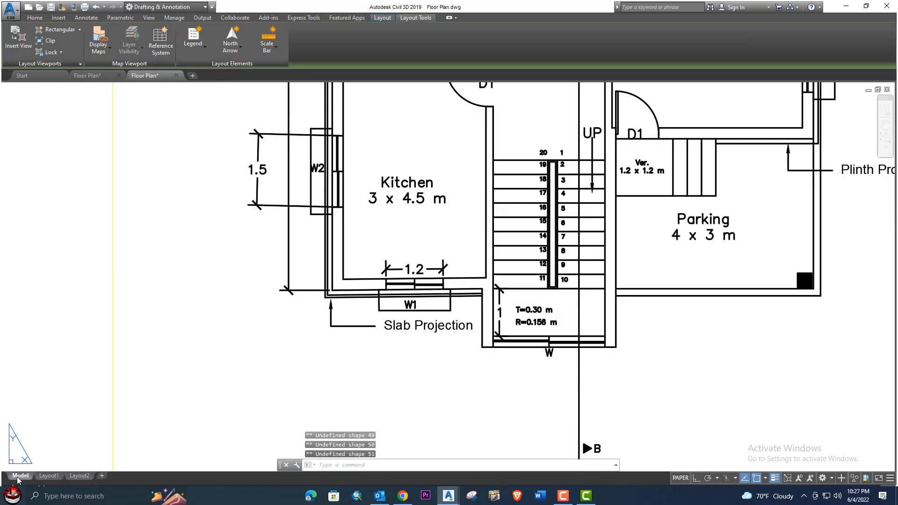
pyautogui.click(18, 478)
pyautogui.scroll(3, 434, 303)
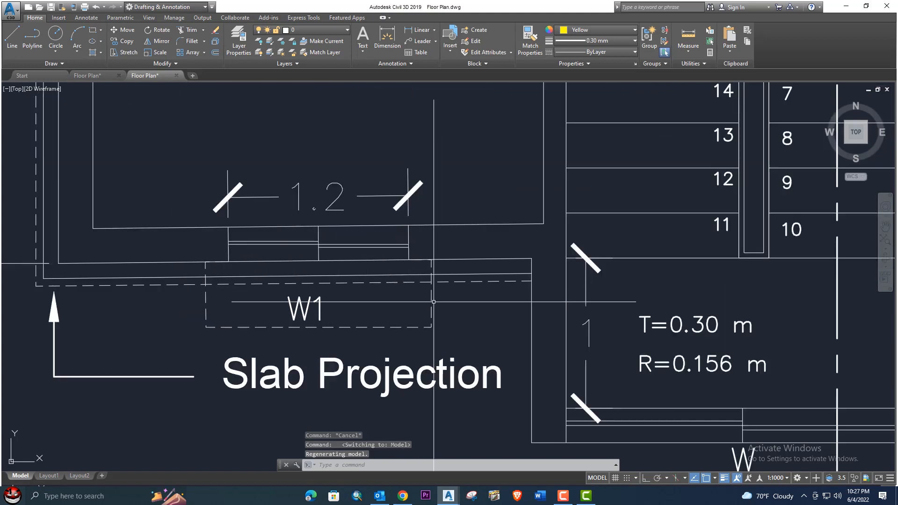
pyautogui.scroll(-2, 429, 307)
pyautogui.scroll(2, 430, 306)
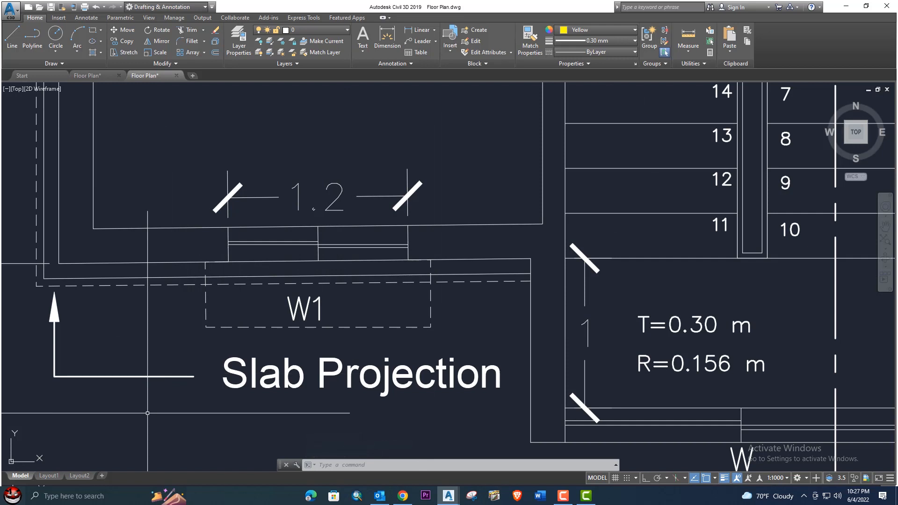
pyautogui.click(90, 76)
pyautogui.click(490, 325)
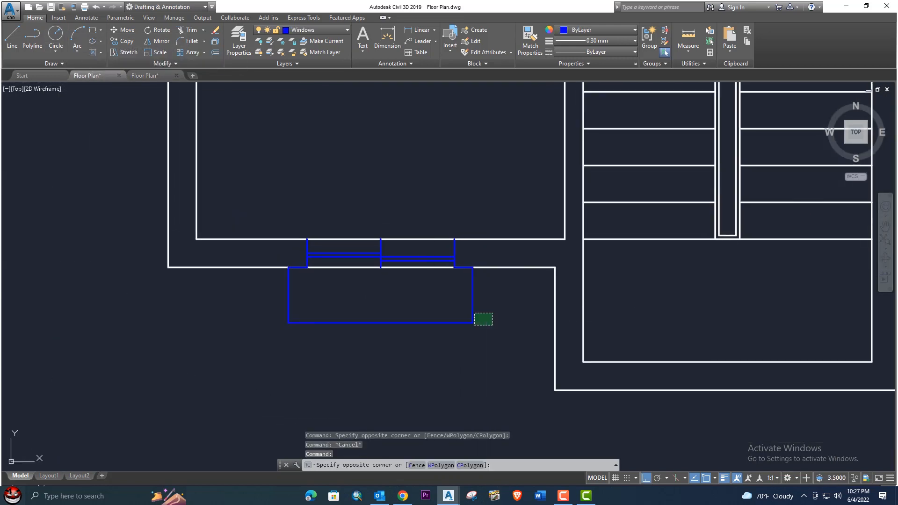
# - Load the HIDDEN linetype from acad.lin into the drawing
pyautogui.click(471, 312)
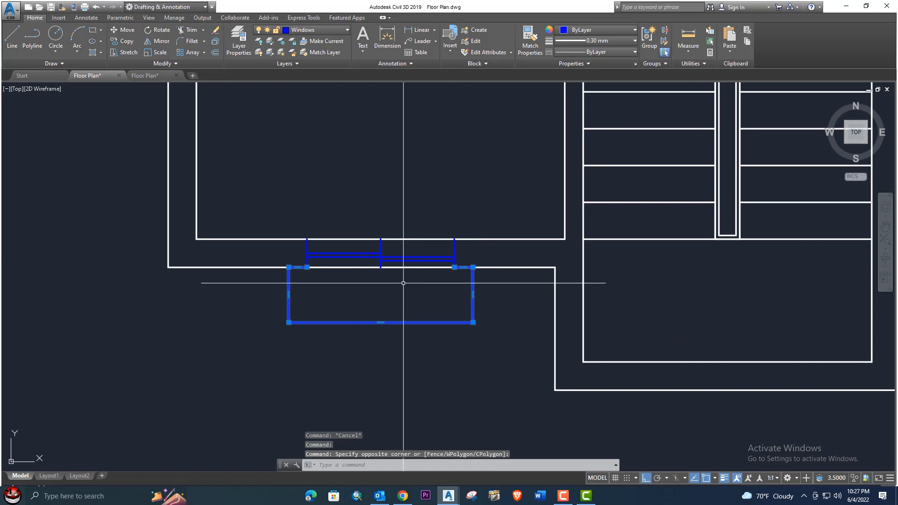
pyautogui.click(617, 50)
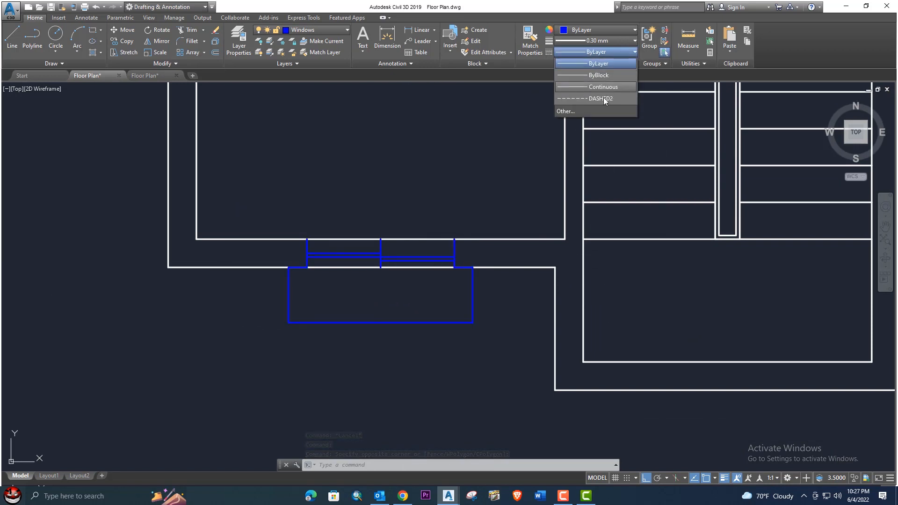
pyautogui.click(568, 111)
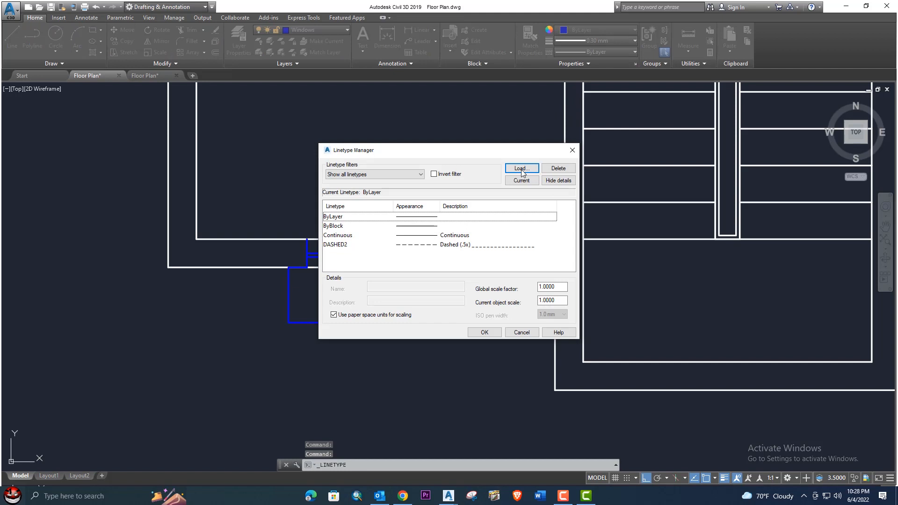
pyautogui.click(524, 170)
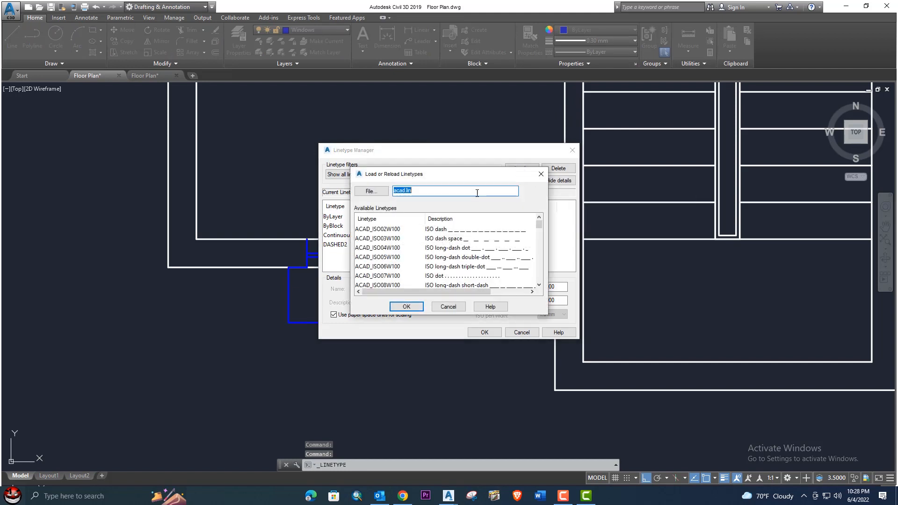
pyautogui.scroll(-6, 370, 270)
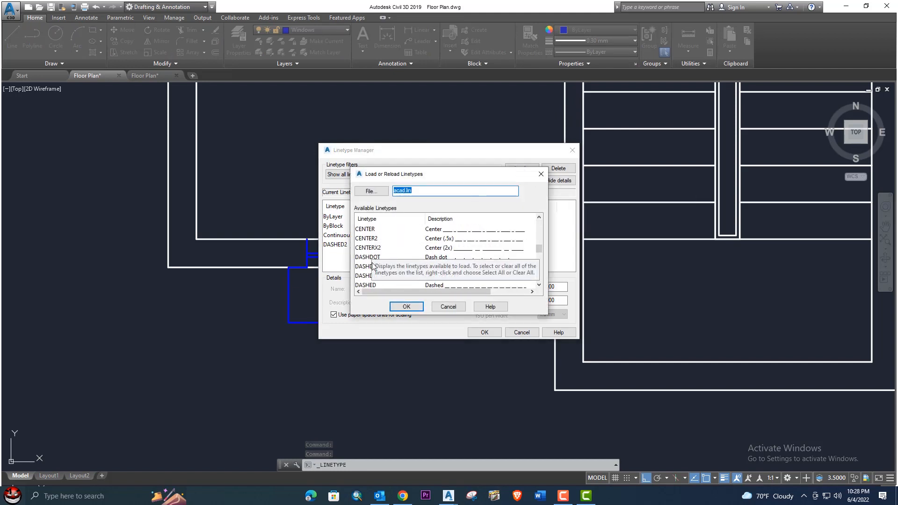
pyautogui.scroll(-3, 367, 271)
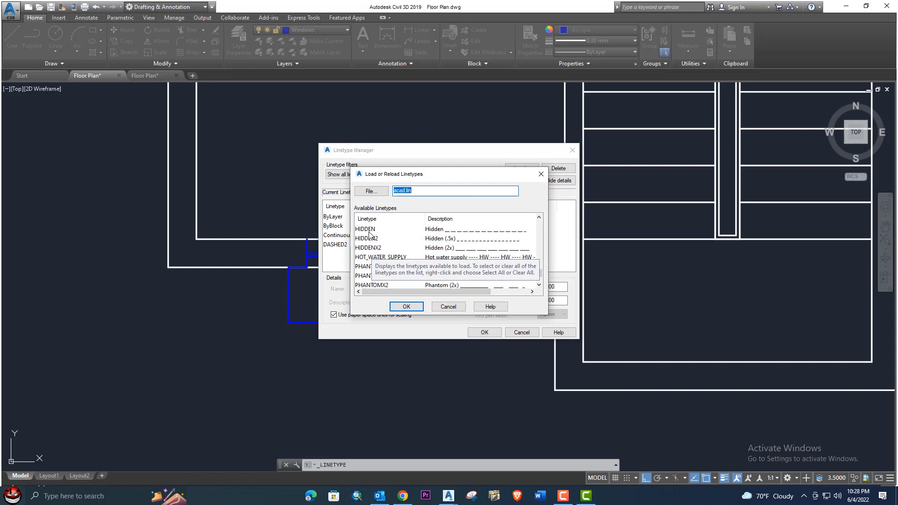
pyautogui.click(372, 230)
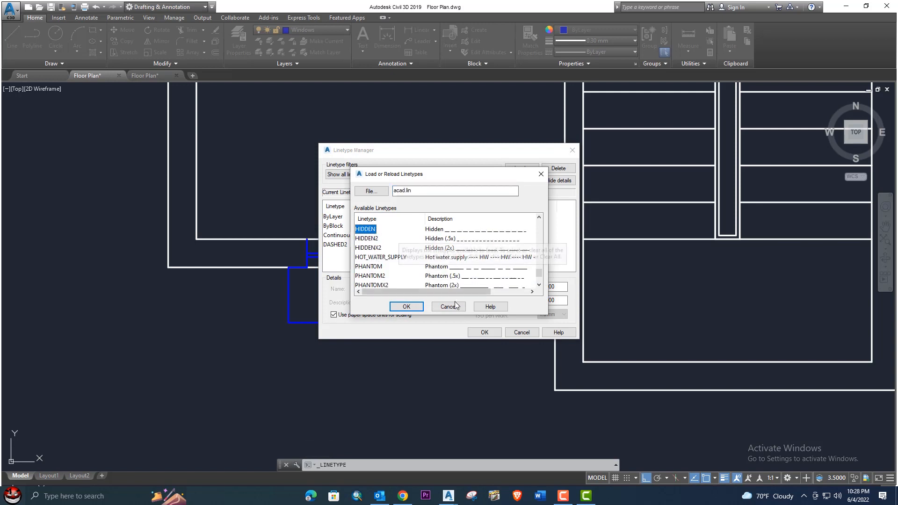
pyautogui.click(401, 308)
pyautogui.click(484, 333)
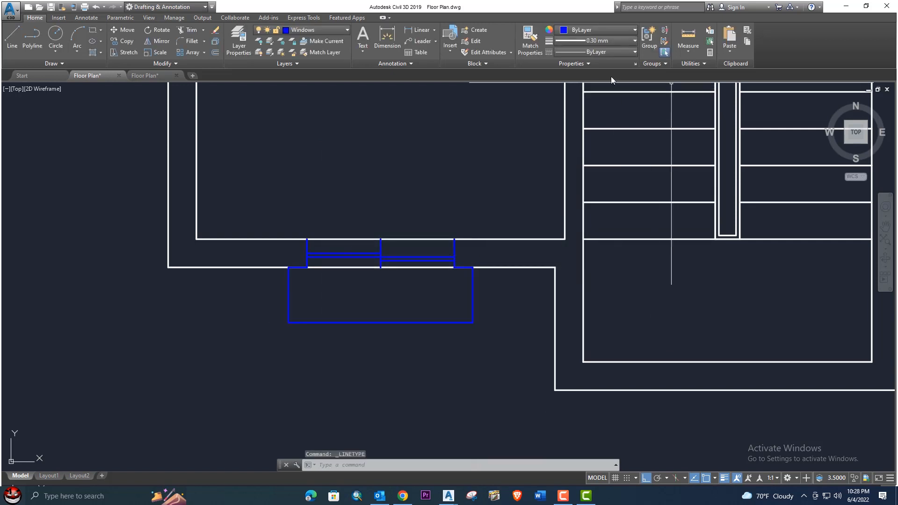
# - Apply the HIDDEN linetype to the rectangular outline projecting outside the lower wall's window
pyautogui.click(517, 301)
pyautogui.click(457, 307)
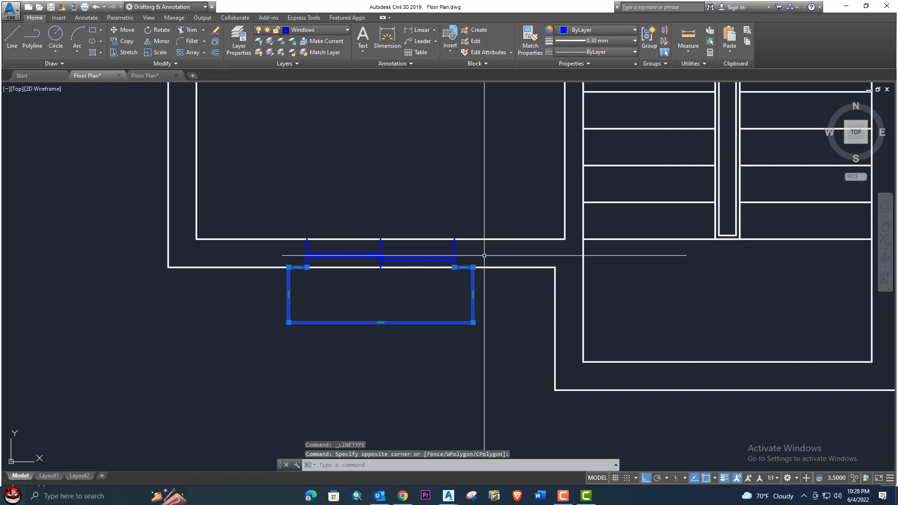
pyautogui.click(618, 52)
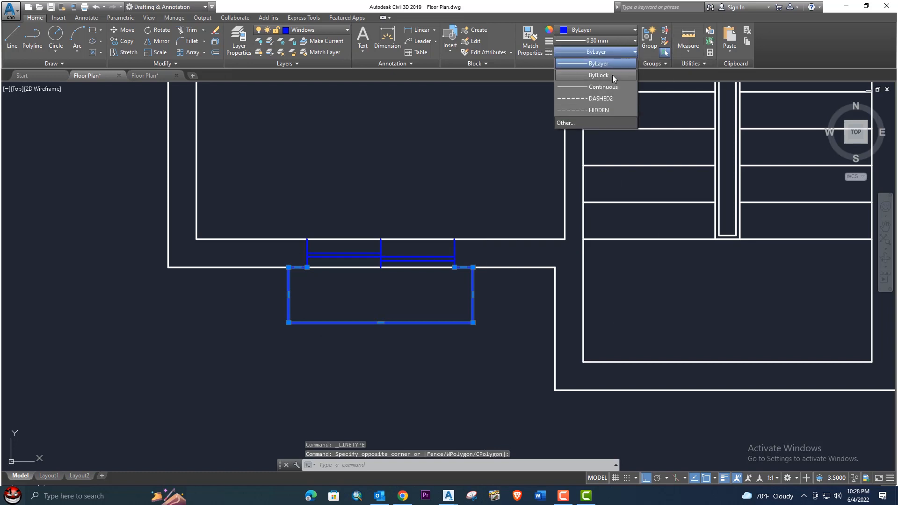
pyautogui.click(598, 110)
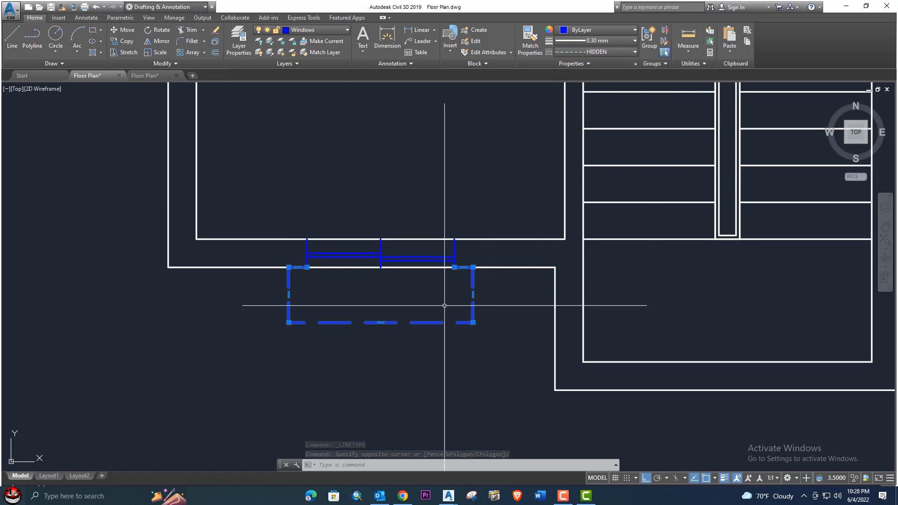
# - Set the linetype scale of the outline below the lower window to 0.4 and close its properties
pyautogui.rightClick(418, 322)
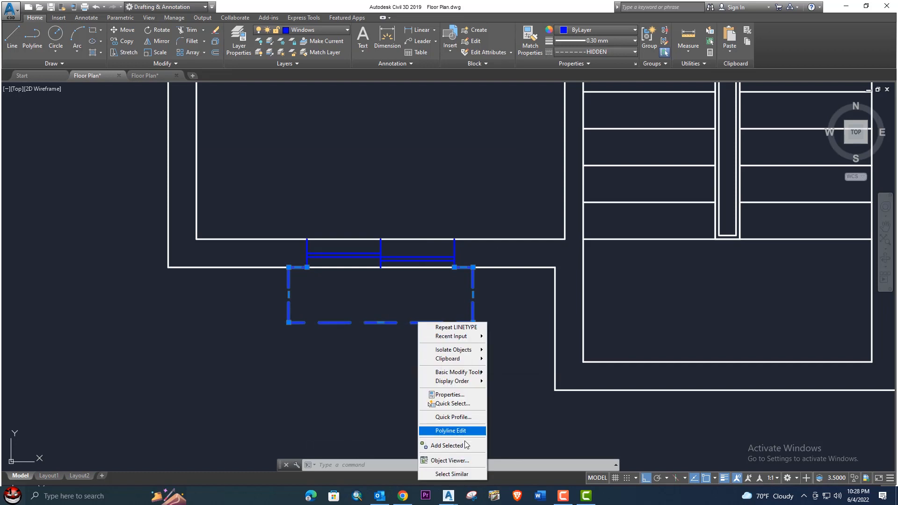
pyautogui.click(449, 395)
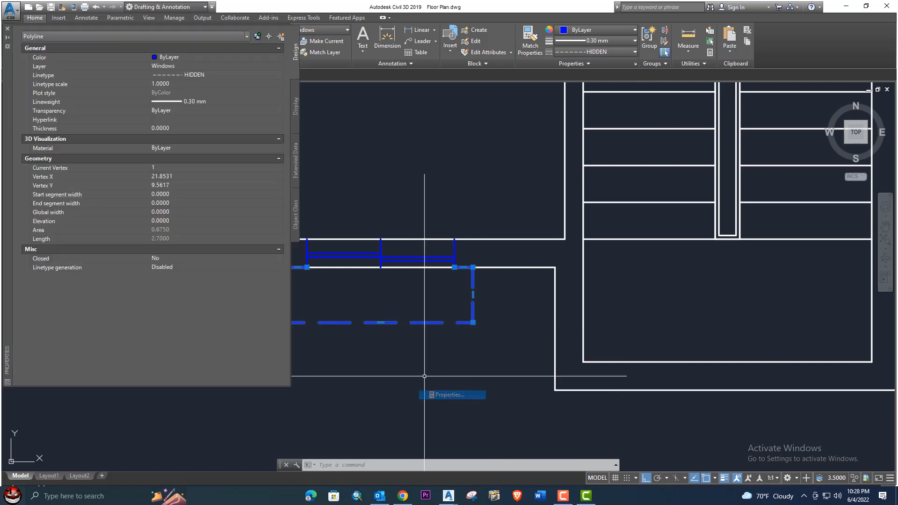
pyautogui.click(175, 81)
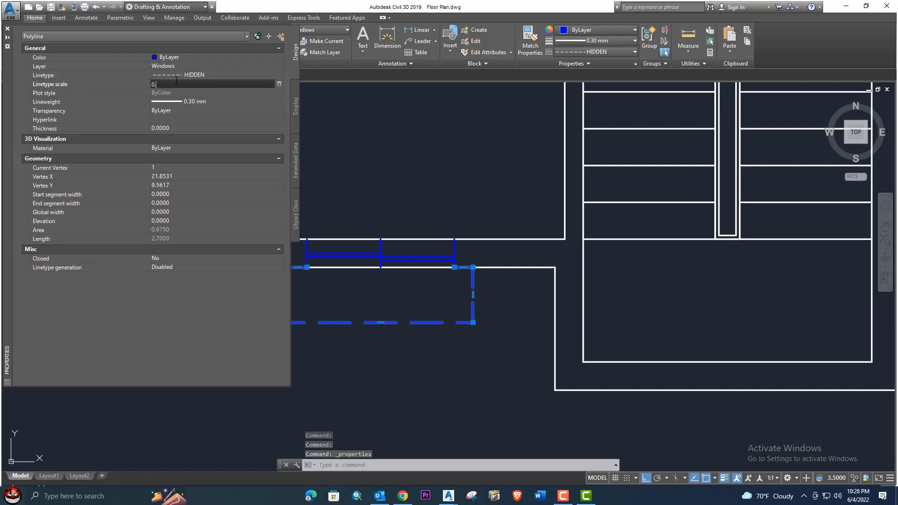
pyautogui.write('0.4')
pyautogui.press('Return')
pyautogui.press('Escape')
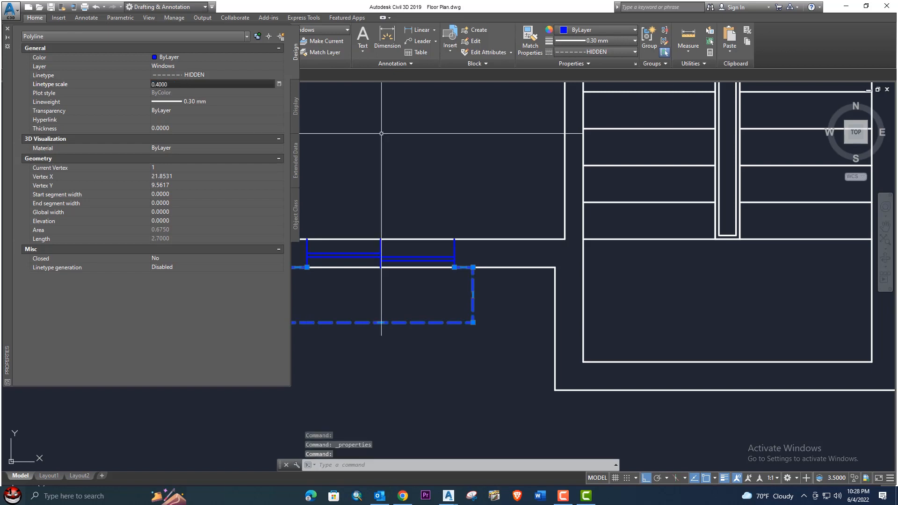
pyautogui.moveTo(410, 307); pyautogui.dragTo(548, 308, button='middle')
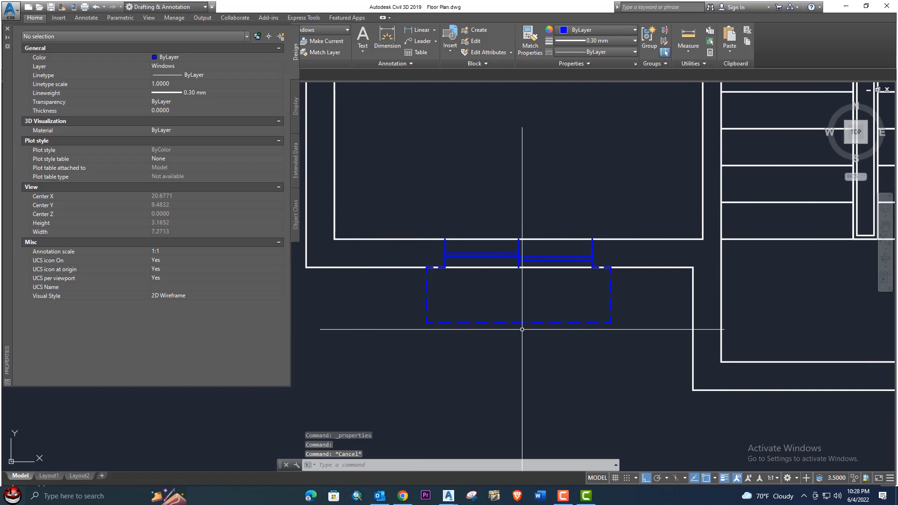
pyautogui.click(6, 30)
# - Change the colour of the dashed outline below the lower window to yellow
pyautogui.moveTo(451, 270); pyautogui.dragTo(353, 260, button='middle')
pyautogui.scroll(-2, 396, 289)
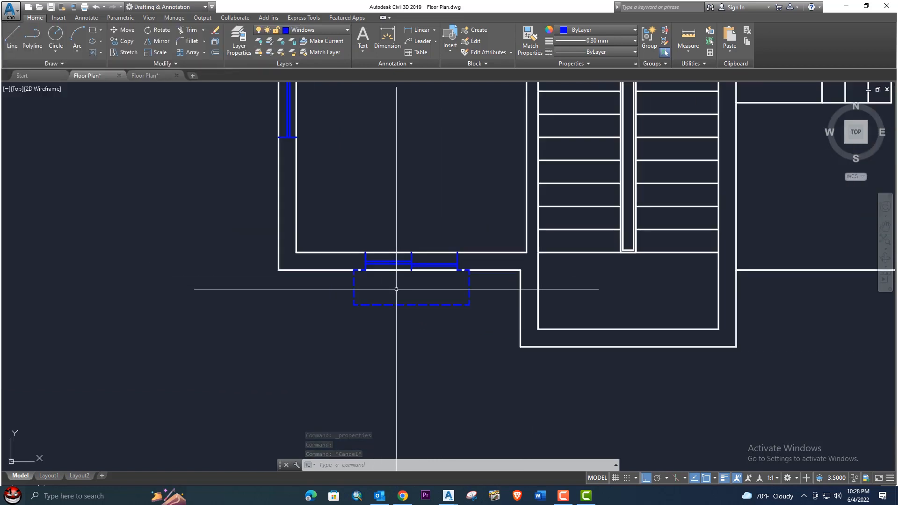
pyautogui.moveTo(397, 289); pyautogui.dragTo(420, 295, button='middle')
pyautogui.click(496, 341)
pyautogui.click(465, 295)
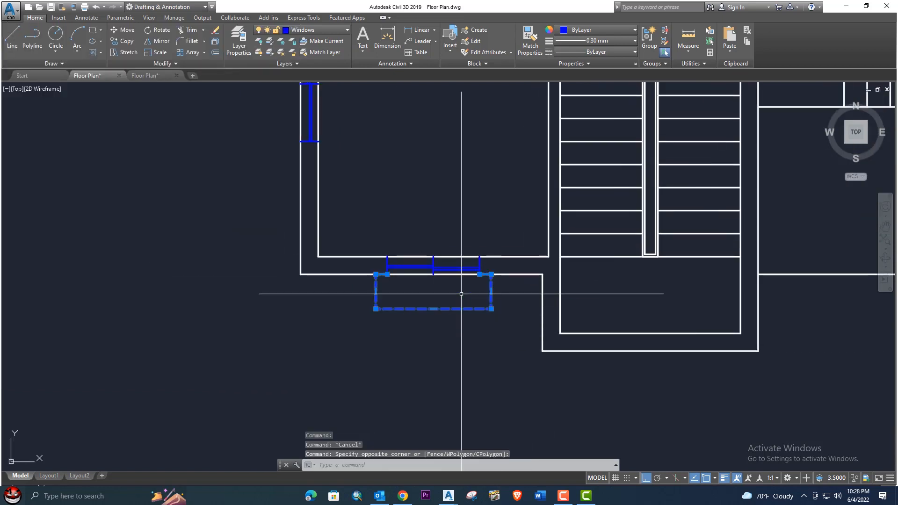
pyautogui.click(604, 30)
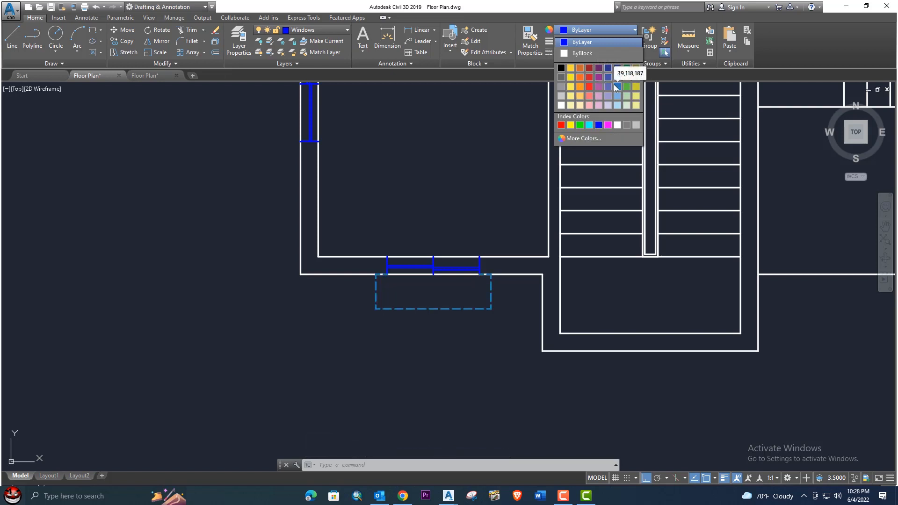
pyautogui.click(569, 88)
pyautogui.press('Escape')
pyautogui.moveTo(466, 187)
pyautogui.mouseDown(button='middle')
pyautogui.moveTo(514, 187)
pyautogui.moveTo(494, 288)
pyautogui.moveTo(485, 292)
pyautogui.mouseUp(button='middle')
pyautogui.scroll(-2, 510, 188)
pyautogui.scroll(2, 467, 245)
pyautogui.scroll(-2, 490, 280)
pyautogui.scroll(1, 427, 243)
pyautogui.scroll(2, 419, 265)
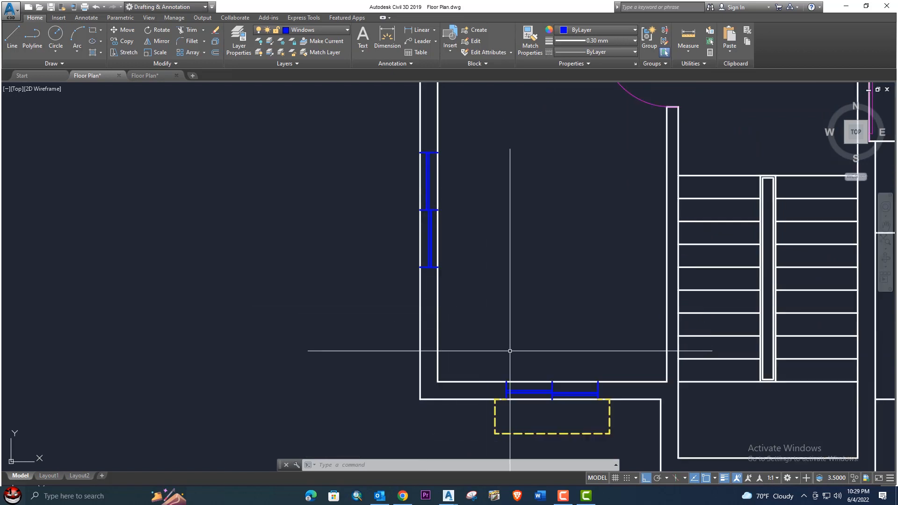
pyautogui.write('o')
pyautogui.press('Return')
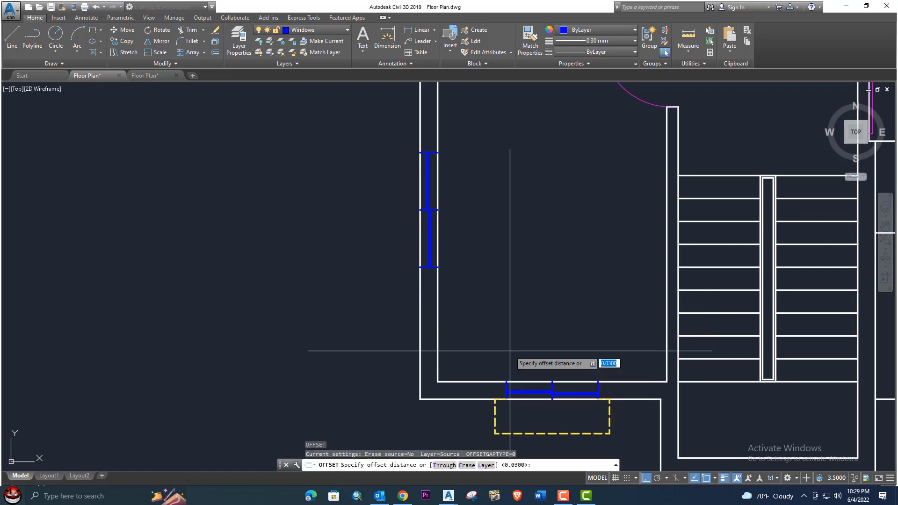
pyautogui.press('Escape')
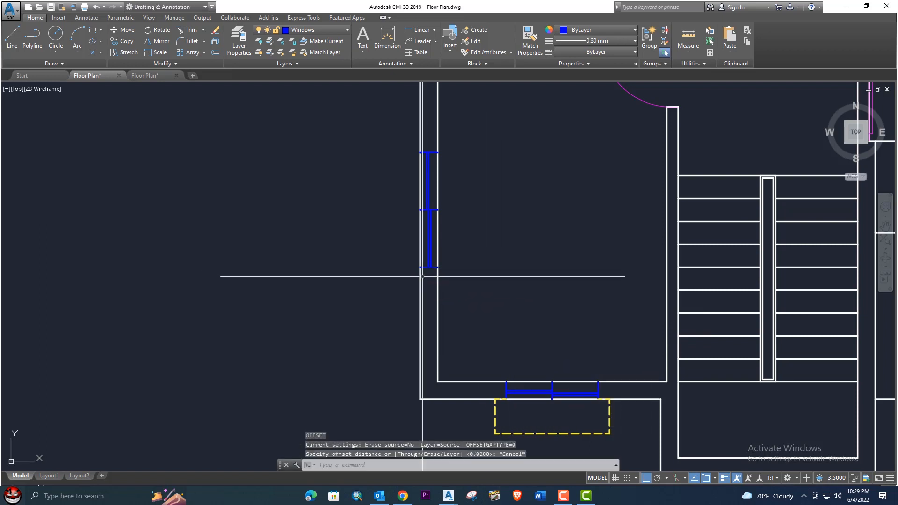
# - Draw a polyline outline outside the left wall's window: 0.15 down from its lower corner, 0.45 outward, 1.8 up, back to the wall and window
pyautogui.write('pl')
pyautogui.press('Return')
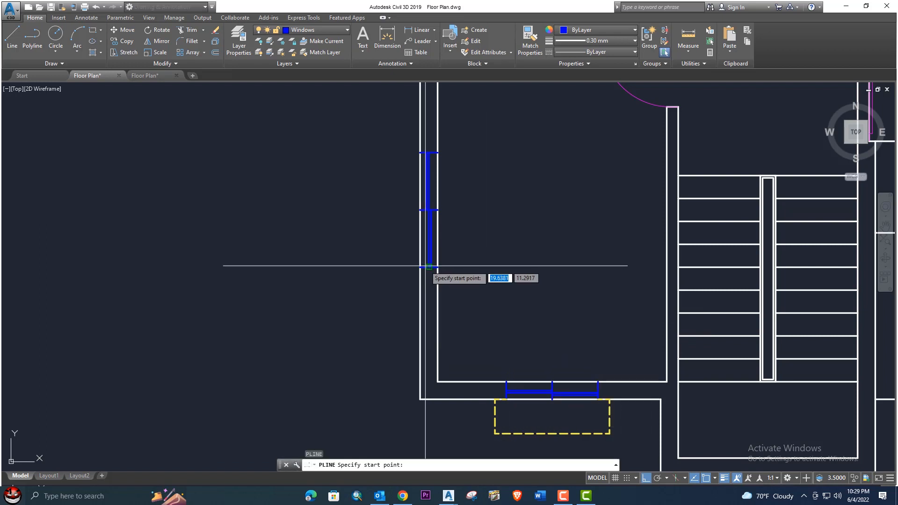
pyautogui.click(420, 267)
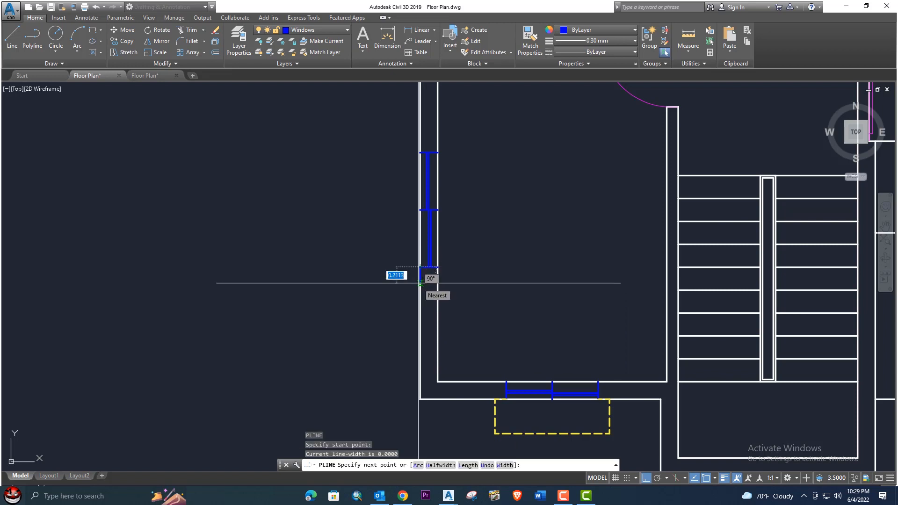
pyautogui.press('Return')
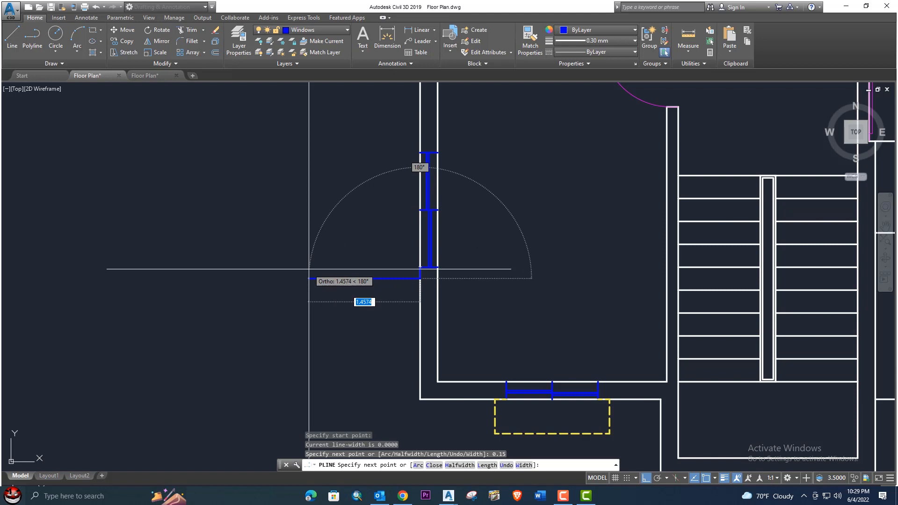
pyautogui.press('Return')
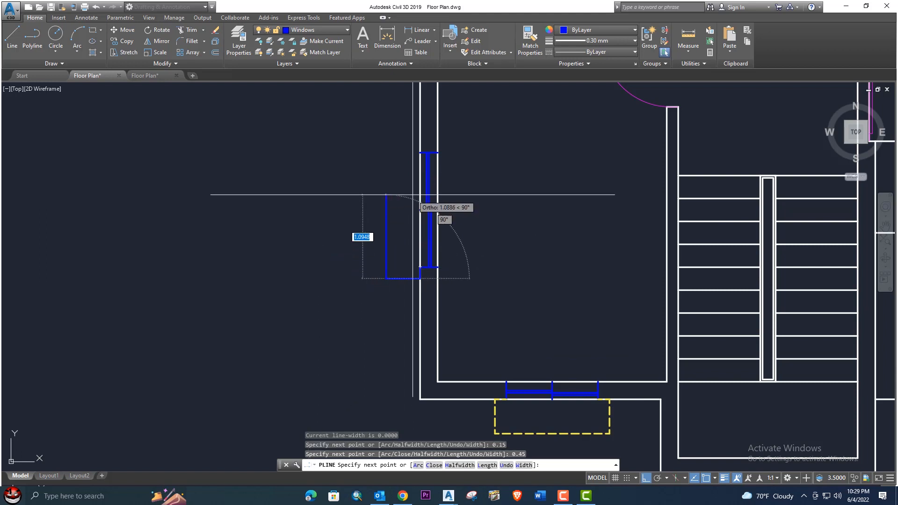
pyautogui.moveTo(361, 195); pyautogui.dragTo(381, 321, button='middle')
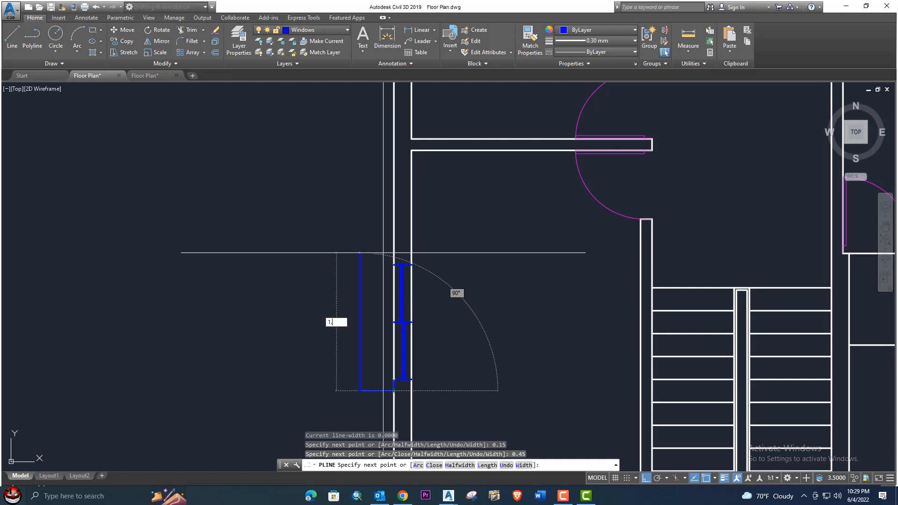
pyautogui.press('Return')
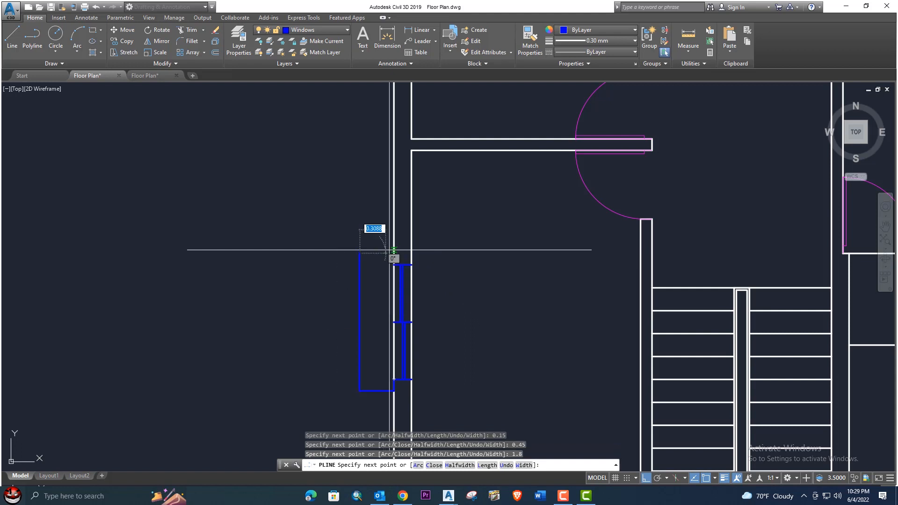
pyautogui.scroll(2, 394, 255)
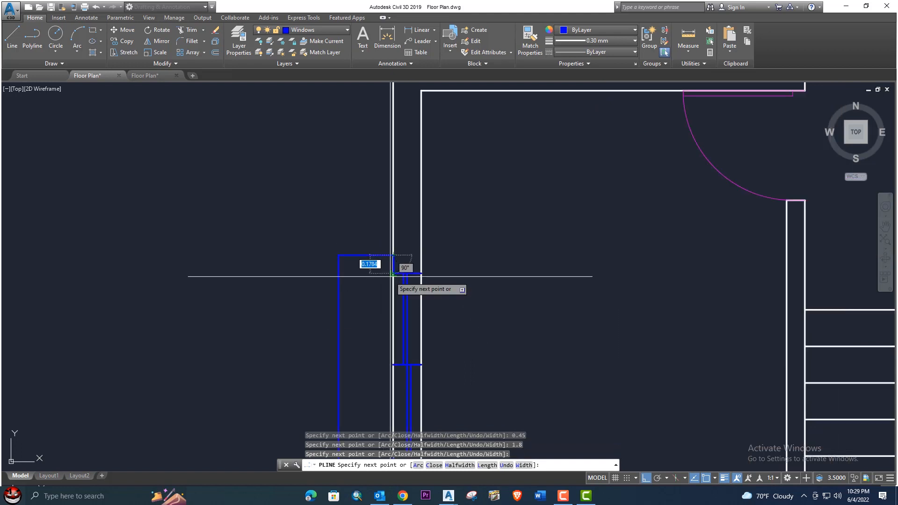
pyautogui.press('Escape')
# - Match the properties of the yellow dashed outline onto the new outline beside the left wall's window
pyautogui.scroll(-3, 395, 271)
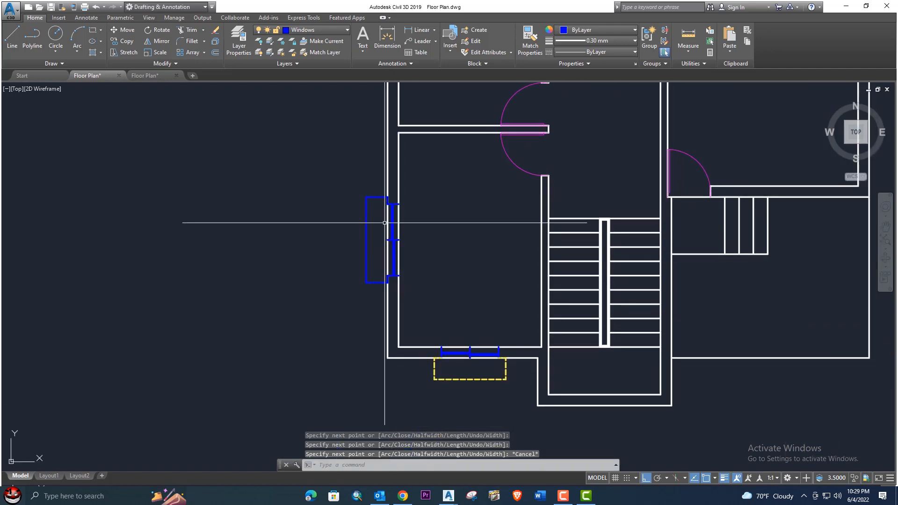
pyautogui.scroll(2, 387, 224)
pyautogui.moveTo(515, 412); pyautogui.dragTo(472, 235, button='middle')
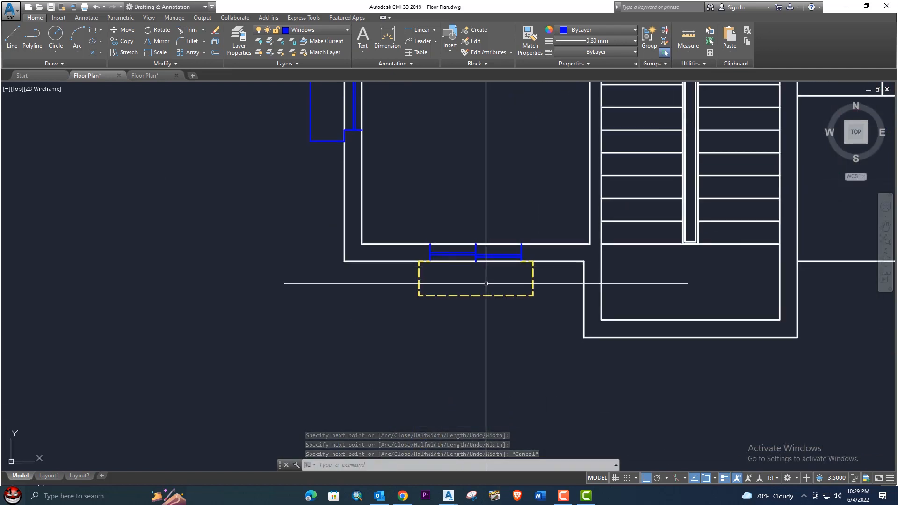
pyautogui.write('MA')
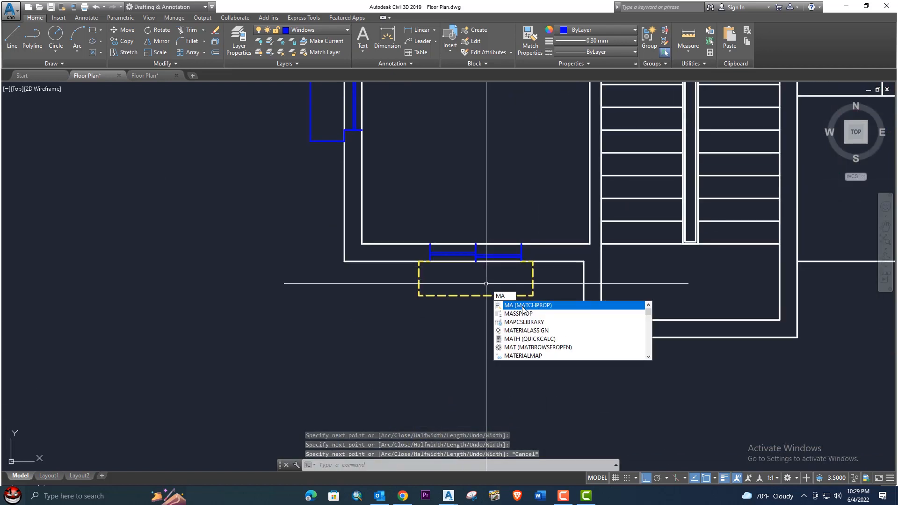
pyautogui.click(523, 307)
pyautogui.click(501, 293)
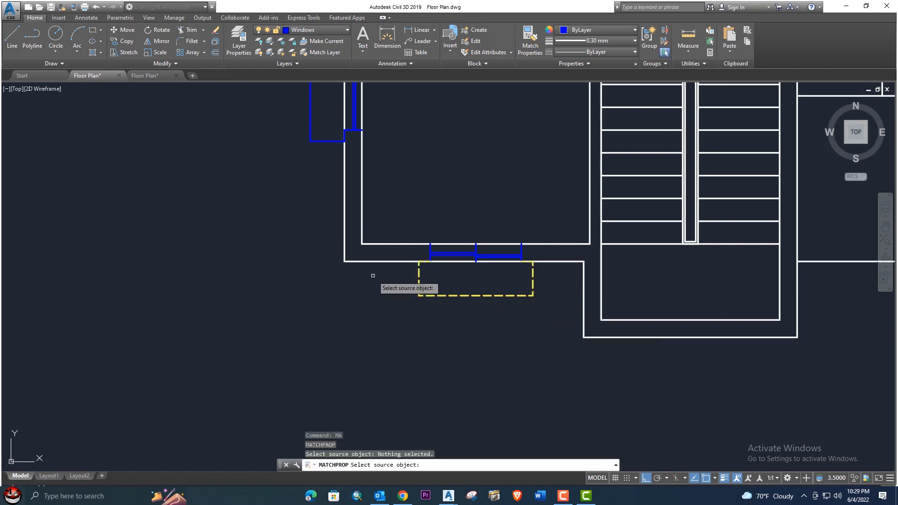
pyautogui.moveTo(373, 275); pyautogui.dragTo(415, 378, button='middle')
pyautogui.click(502, 399)
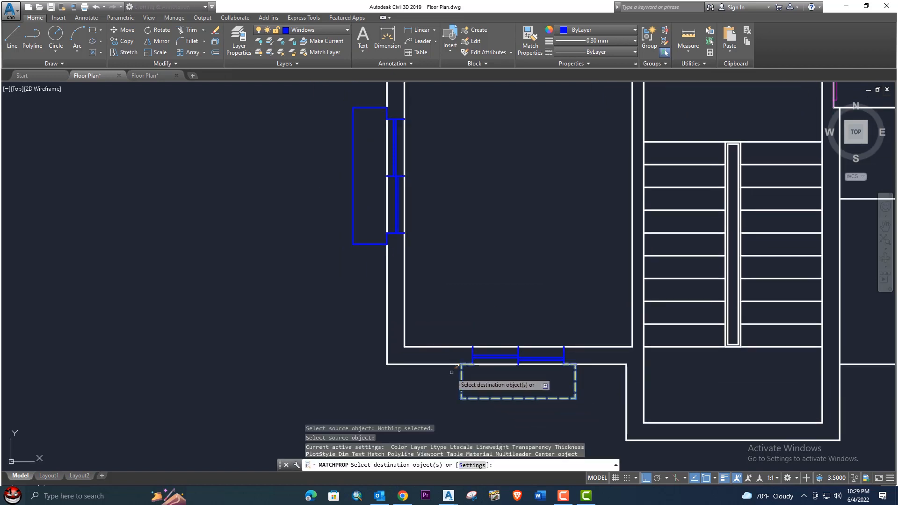
pyautogui.click(363, 243)
pyautogui.scroll(-2, 370, 257)
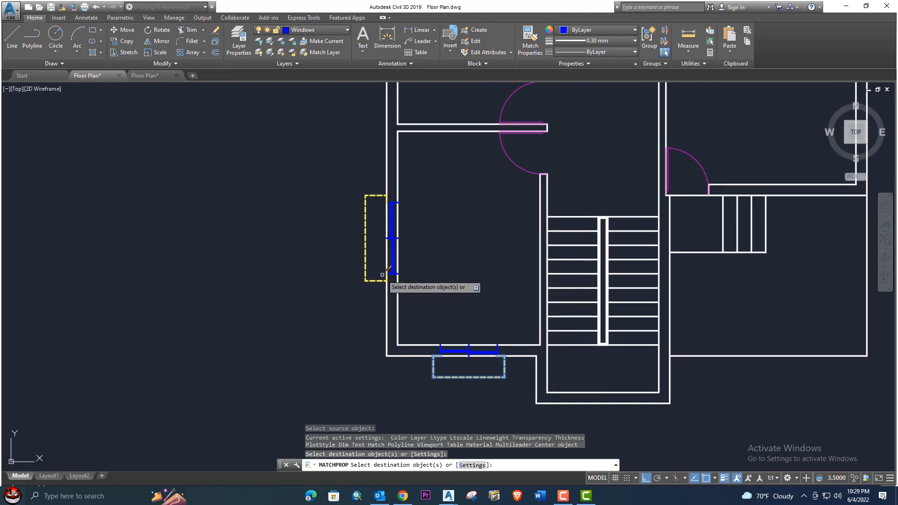
# - End the property matching and examine the window placement in the reference ground floor plan, returning to the working drawing
pyautogui.scroll(-2, 383, 275)
pyautogui.press('Escape')
pyautogui.scroll(-2, 408, 225)
pyautogui.scroll(4, 438, 164)
pyautogui.scroll(-2, 451, 241)
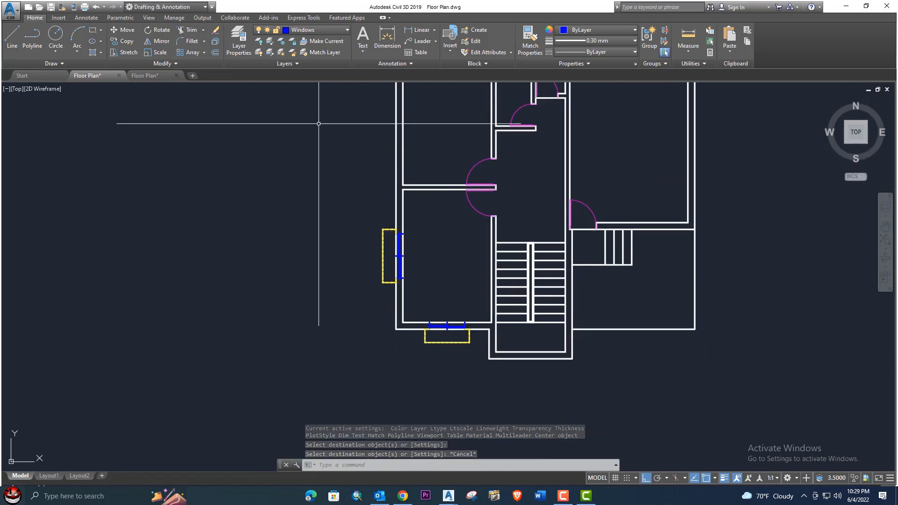
pyautogui.click(145, 75)
pyautogui.scroll(-4, 251, 152)
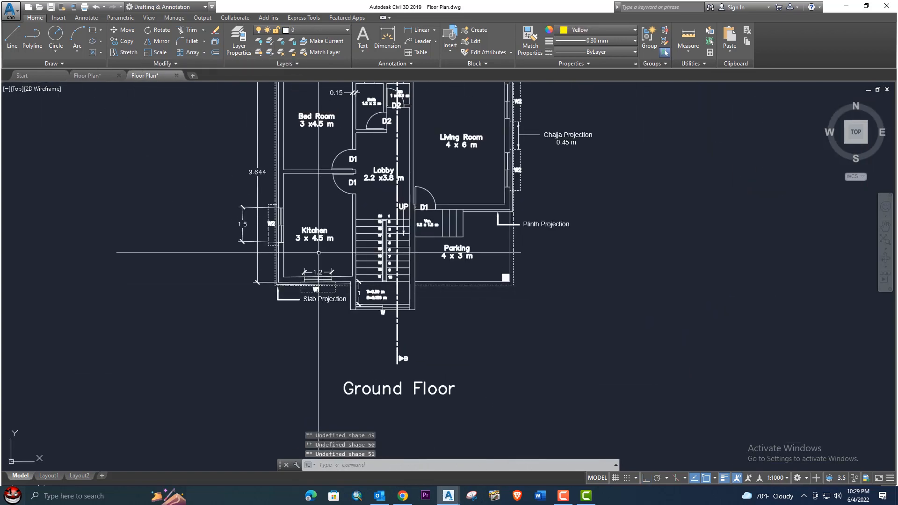
pyautogui.moveTo(319, 254); pyautogui.dragTo(319, 374, button='middle')
pyautogui.moveTo(323, 203); pyautogui.dragTo(314, 163, button='middle')
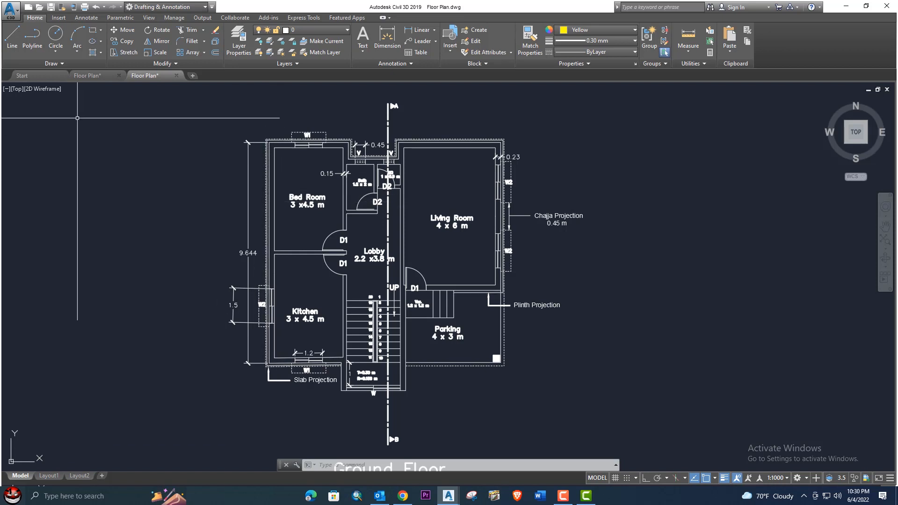
pyautogui.click(97, 79)
pyautogui.moveTo(219, 208)
pyautogui.mouseDown(button='middle')
pyautogui.moveTo(231, 175)
pyautogui.moveTo(229, 216)
pyautogui.mouseUp(button='middle')
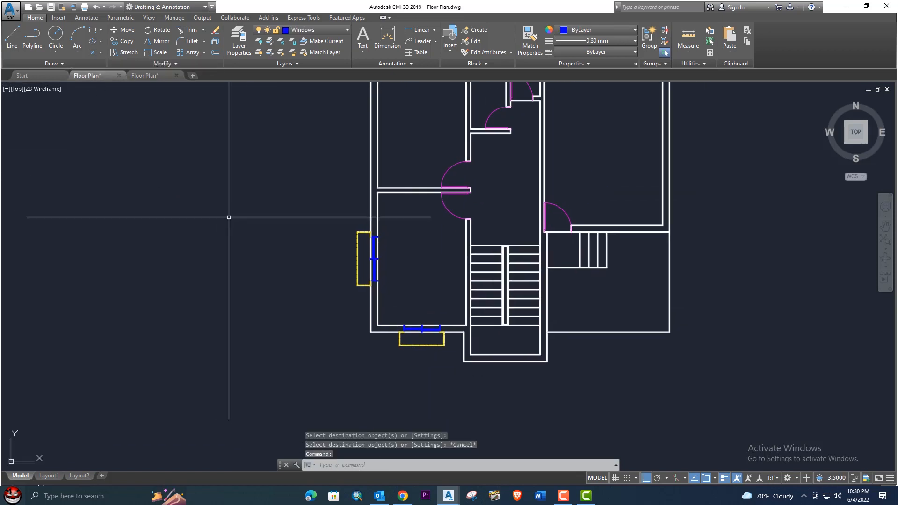
# - Copy the lower wall's window with its dashed outline straight up to the empty space above the upper-left room
pyautogui.moveTo(340, 295); pyautogui.dragTo(336, 262, button='middle')
pyautogui.scroll(4, 437, 323)
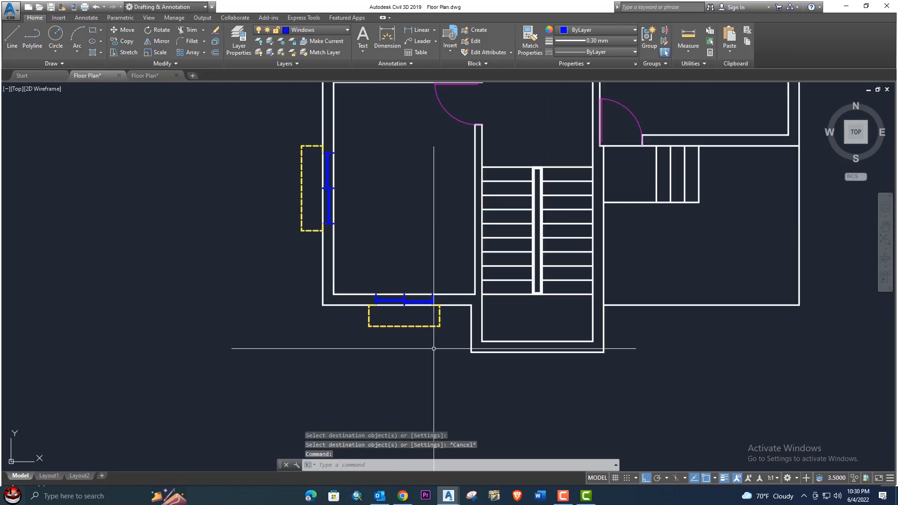
pyautogui.click(443, 328)
pyautogui.click(444, 353)
pyautogui.click(290, 224)
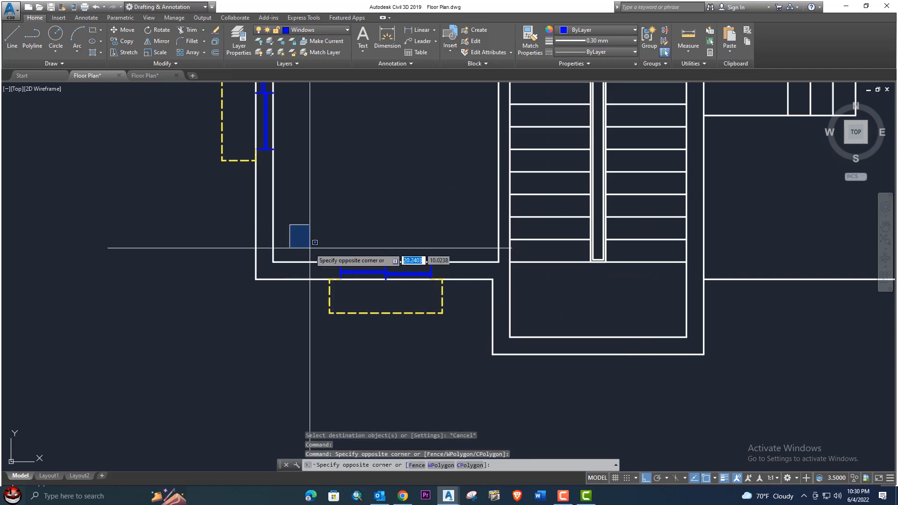
pyautogui.click(465, 341)
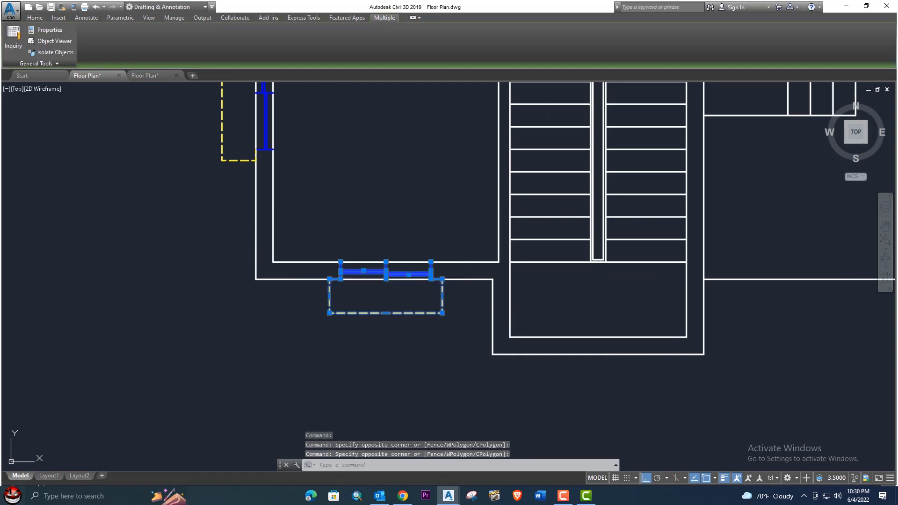
pyautogui.write('co')
pyautogui.press('Return')
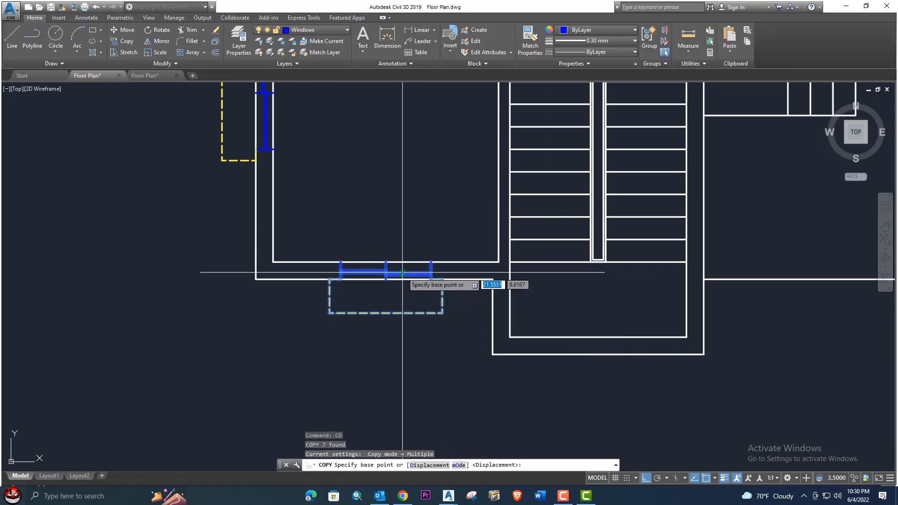
pyautogui.click(386, 262)
pyautogui.scroll(-4, 386, 222)
pyautogui.scroll(6, 383, 220)
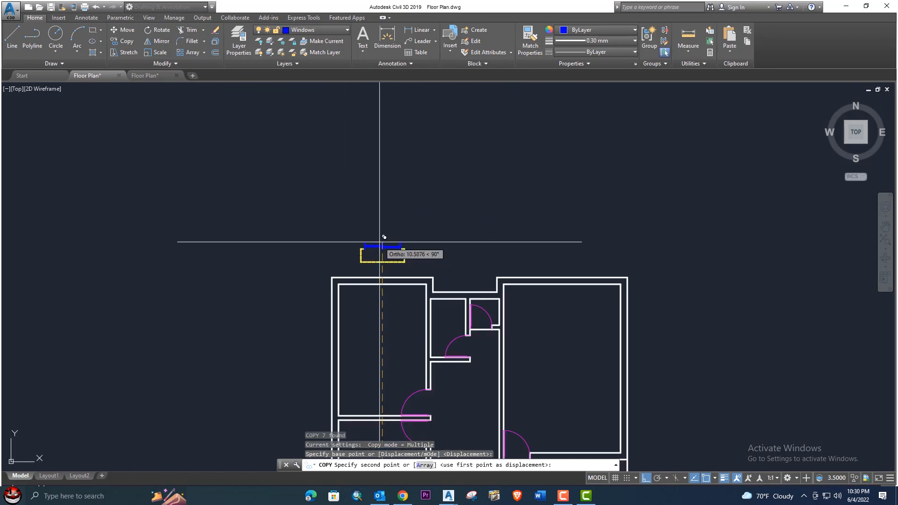
pyautogui.press('Escape')
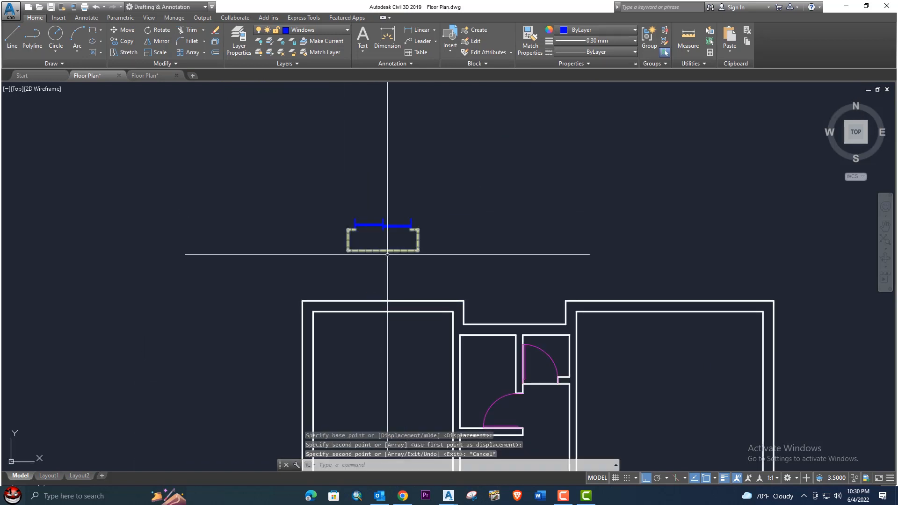
# - Mirror the copied window and outline above the plan about a horizontal line, erasing the source objects
pyautogui.click(411, 250)
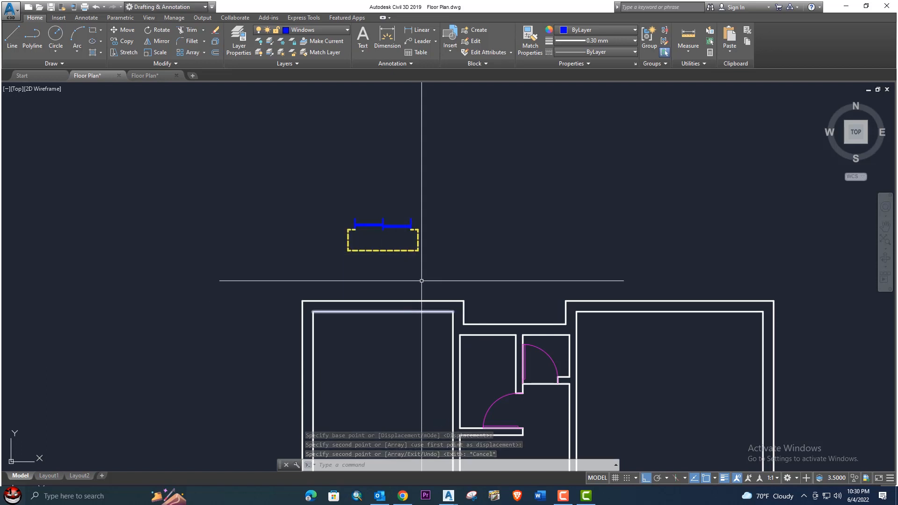
pyautogui.click(444, 268)
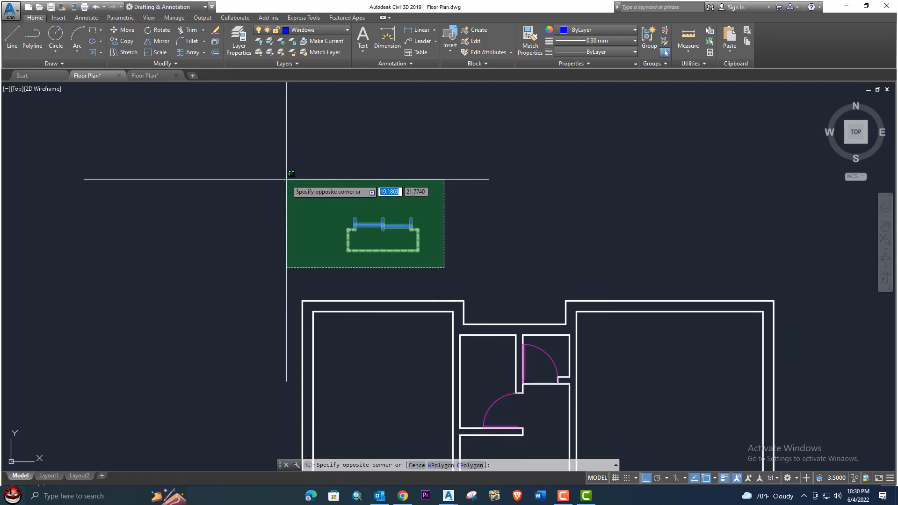
pyautogui.click(287, 181)
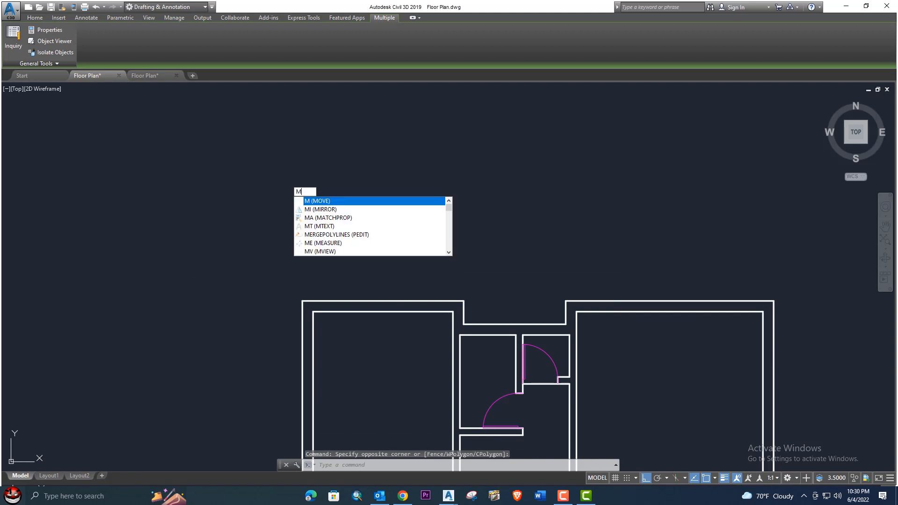
pyautogui.press('Return')
pyautogui.click(374, 188)
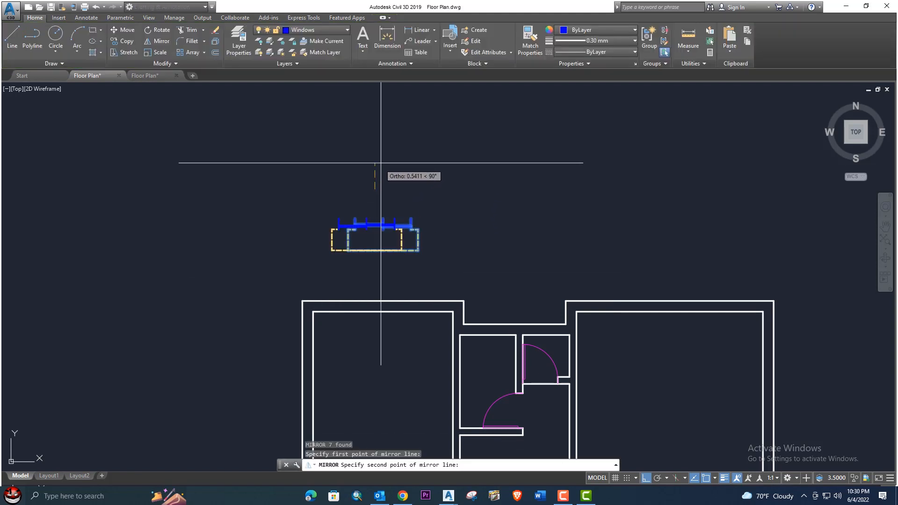
pyautogui.scroll(-2, 382, 163)
pyautogui.click(472, 220)
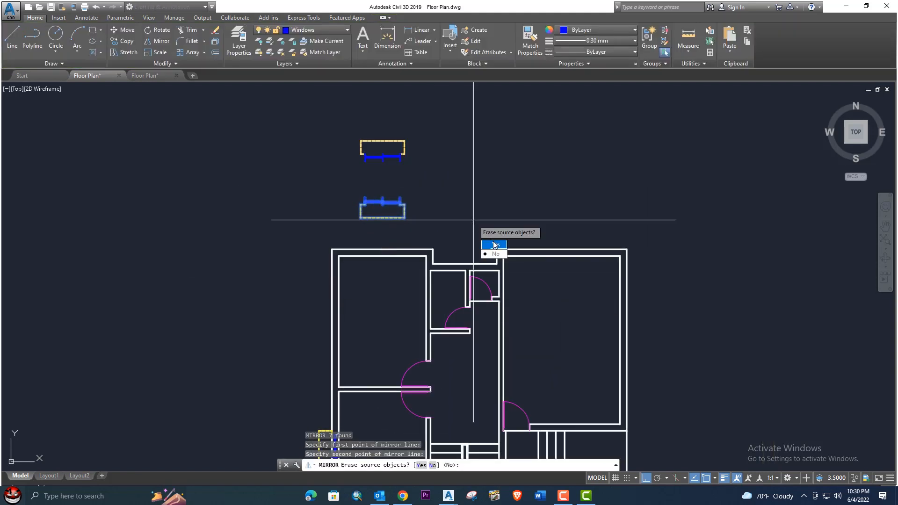
pyautogui.click(495, 245)
# - Turn Ortho off and move the mirrored window and outline into the upper-left room's top wall, centred on the wall's inner midpoint
pyautogui.moveTo(394, 165); pyautogui.dragTo(407, 209, button='middle')
pyautogui.moveTo(407, 208); pyautogui.dragTo(327, 148)
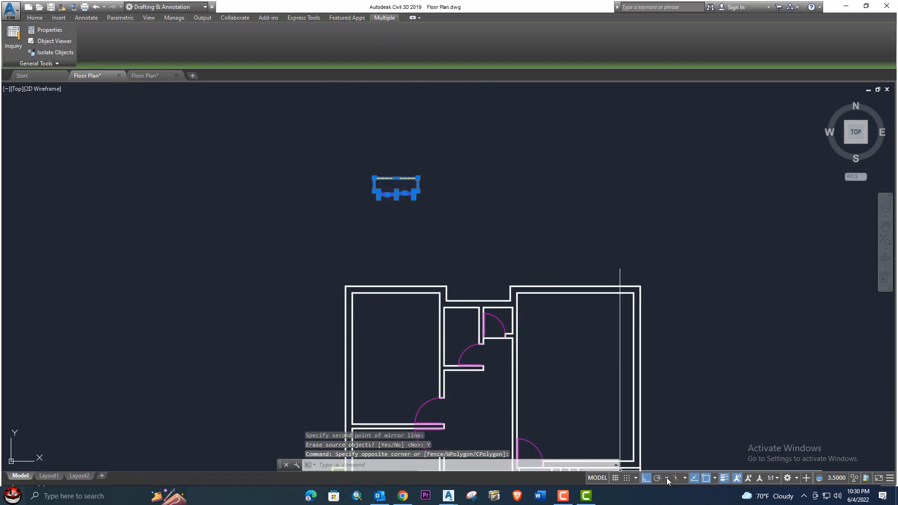
pyautogui.click(643, 480)
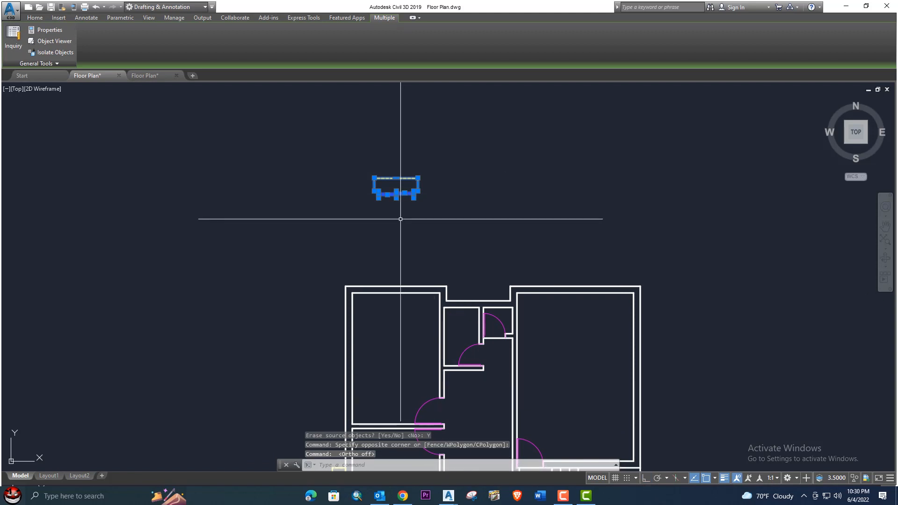
pyautogui.press('Escape')
pyautogui.click(437, 249)
pyautogui.click(341, 161)
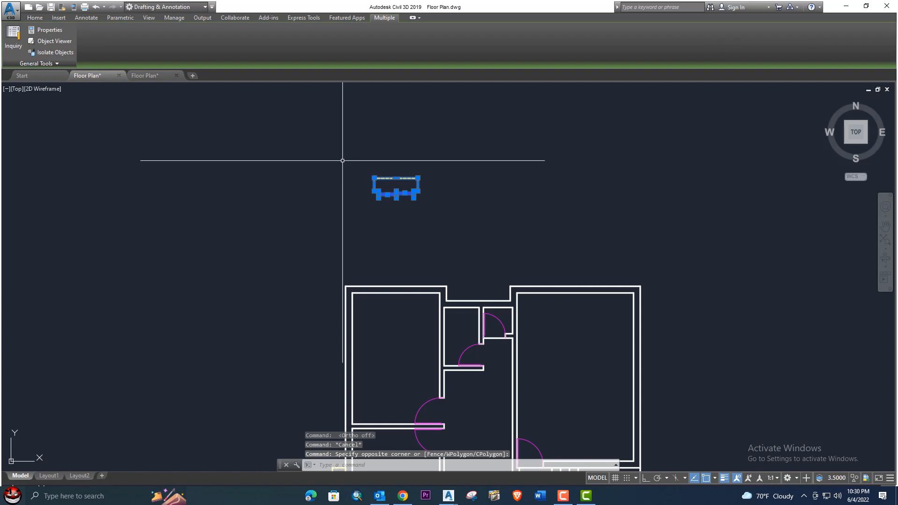
pyautogui.write('m')
pyautogui.press('Return')
pyautogui.scroll(4, 397, 206)
pyautogui.click(385, 186)
pyautogui.scroll(-2, 384, 281)
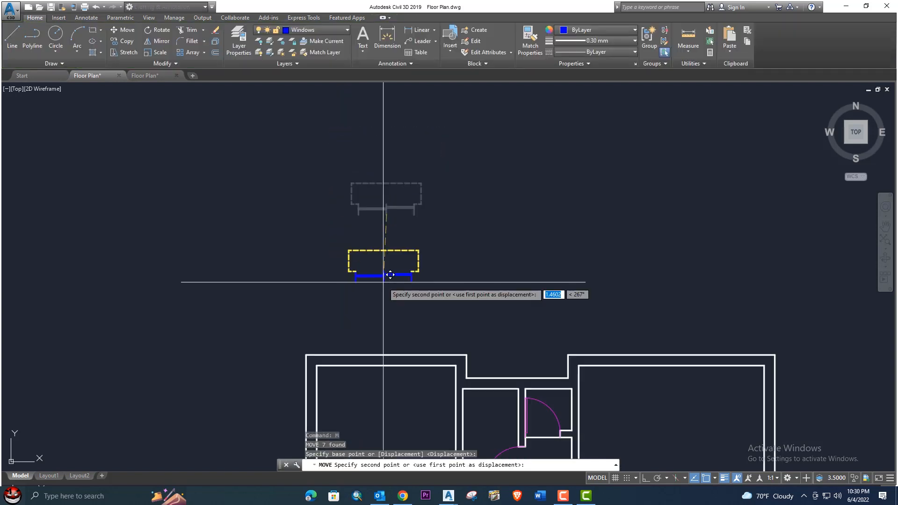
pyautogui.moveTo(395, 315); pyautogui.dragTo(391, 228, button='middle')
pyautogui.scroll(4, 387, 282)
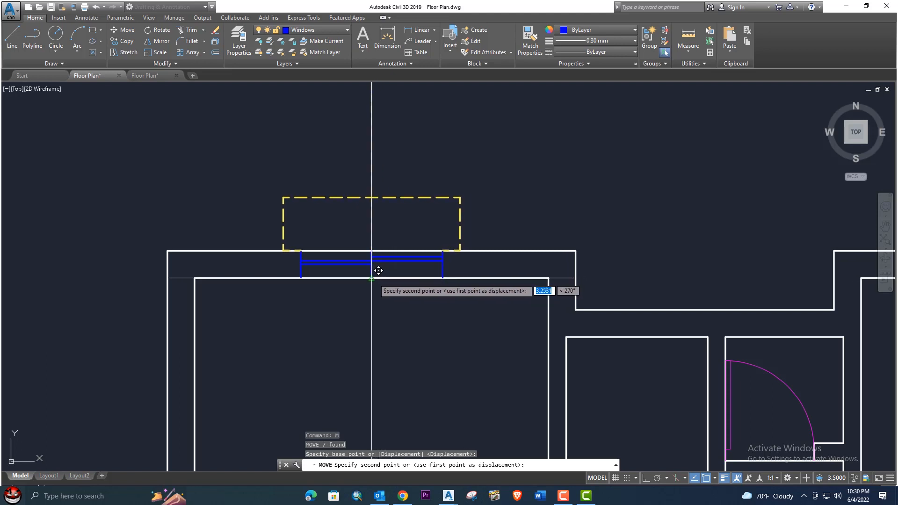
pyautogui.click(379, 270)
pyautogui.scroll(-6, 392, 203)
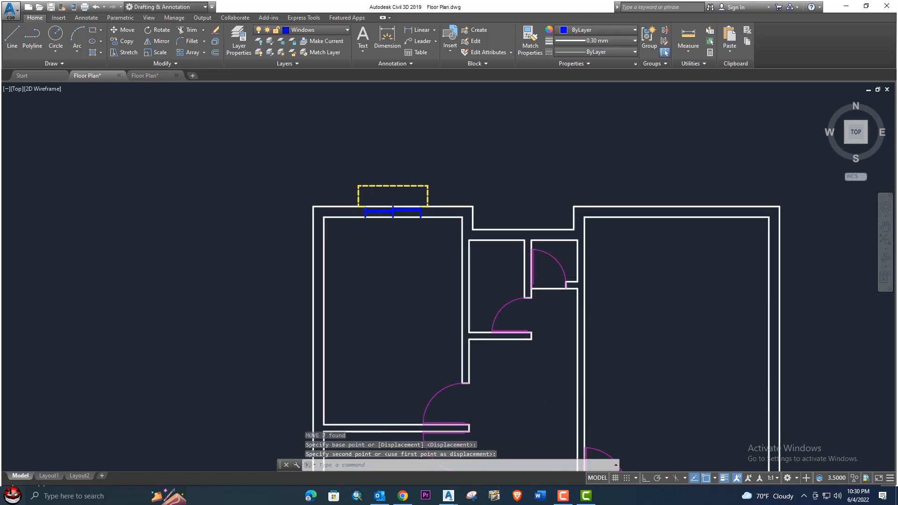
# - Copy the lower-left room's left-wall window and outline to the midpoint of the upper-left room's left wall
pyautogui.scroll(-3, 387, 166)
pyautogui.moveTo(321, 293); pyautogui.dragTo(311, 261, button='middle')
pyautogui.scroll(4, 310, 261)
pyautogui.click(326, 259)
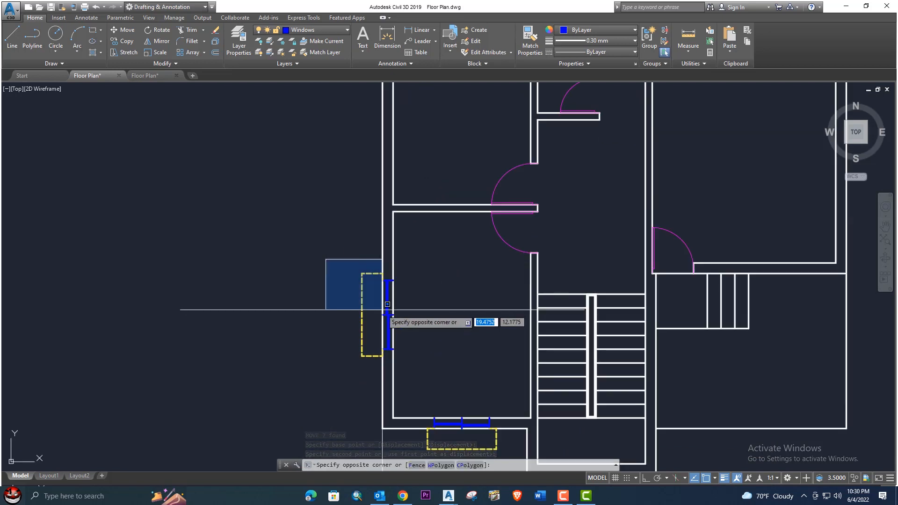
pyautogui.click(420, 367)
pyautogui.write('co')
pyautogui.press('Return')
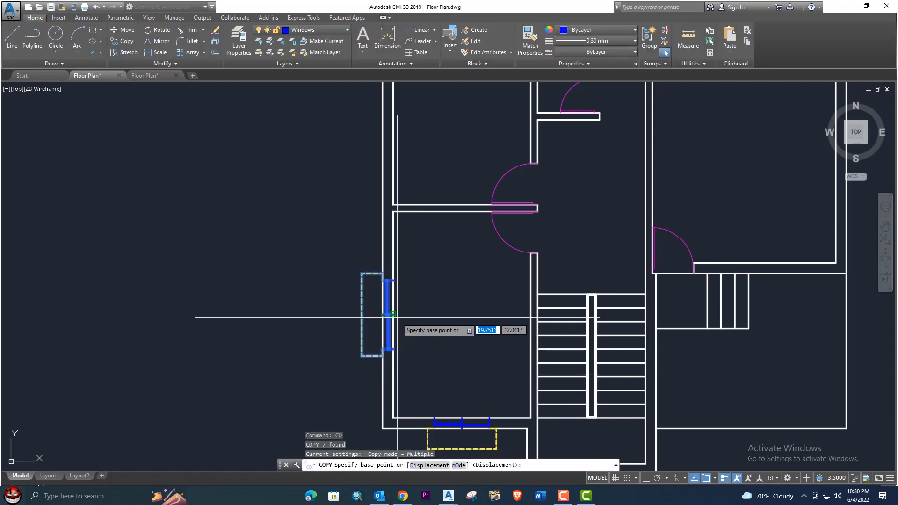
pyautogui.click(393, 314)
pyautogui.moveTo(384, 146); pyautogui.dragTo(364, 340, button='middle')
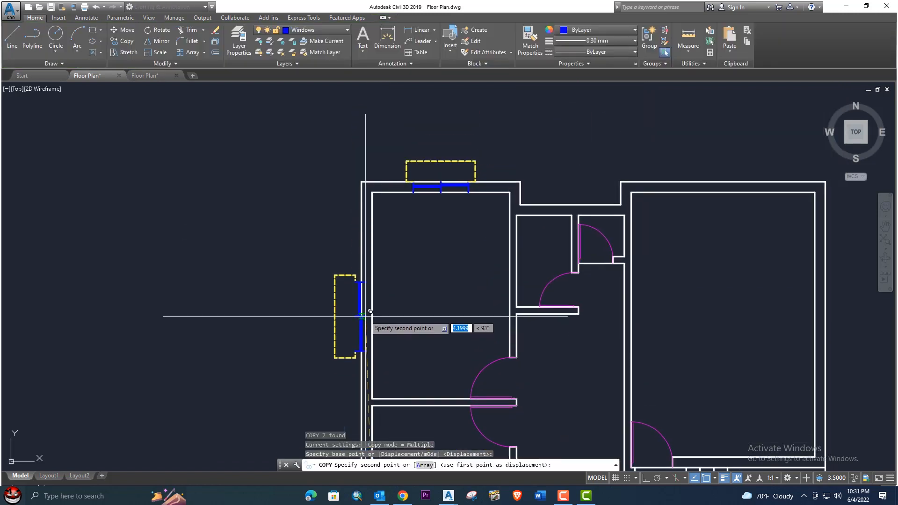
pyautogui.click(377, 290)
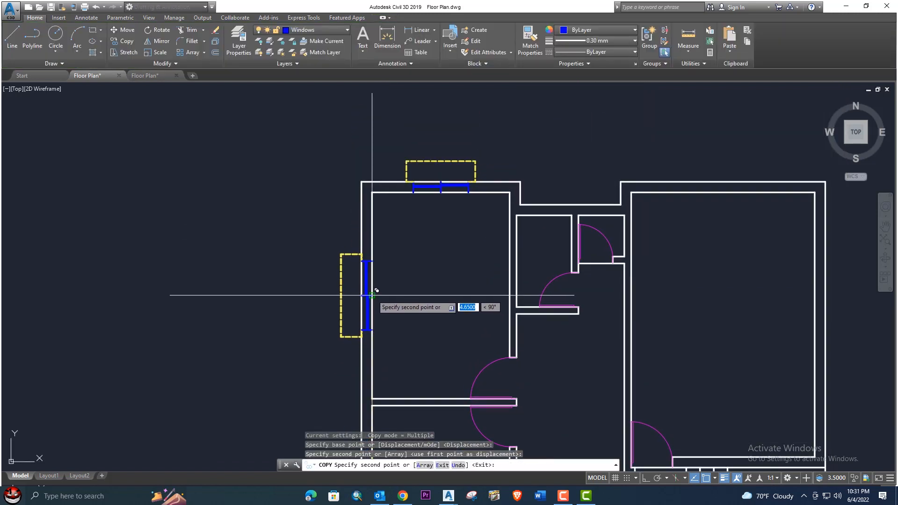
pyautogui.press('Return')
# - Copy the upper-left room's left-wall window and outline to the empty space beyond the plan's right wall
pyautogui.scroll(-4, 369, 295)
pyautogui.moveTo(367, 297); pyautogui.dragTo(337, 243, button='middle')
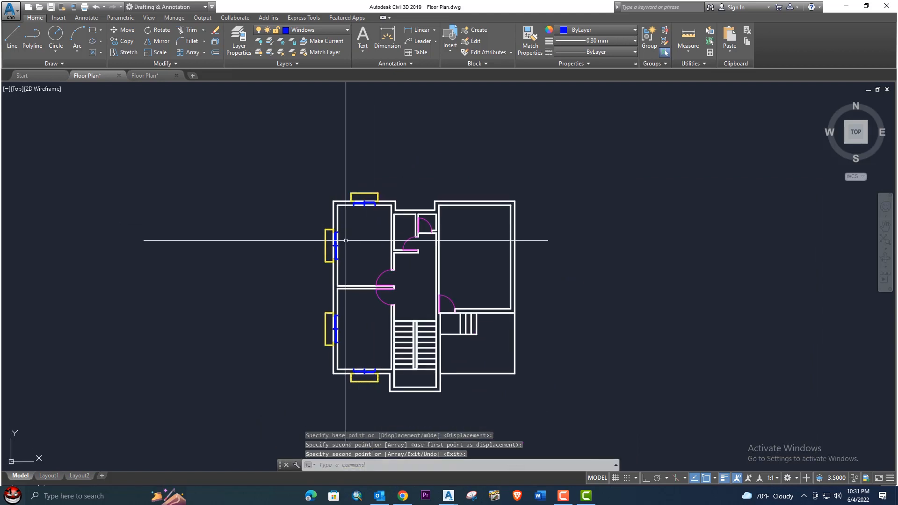
pyautogui.scroll(2, 344, 242)
pyautogui.moveTo(304, 305); pyautogui.dragTo(307, 324, button='middle')
pyautogui.click(291, 232)
pyautogui.click(345, 294)
pyautogui.write('co')
pyautogui.press('Return')
pyautogui.click(338, 267)
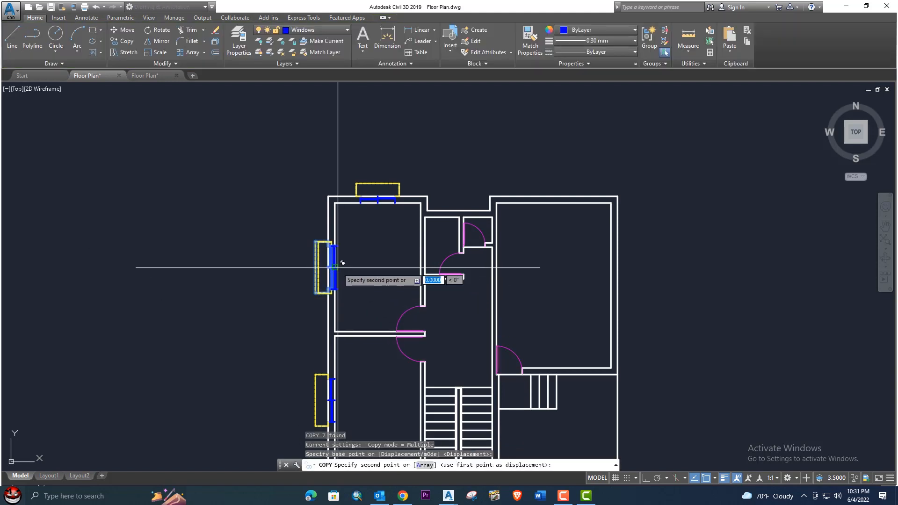
pyautogui.moveTo(656, 260); pyautogui.dragTo(460, 255, button='middle')
pyautogui.click(569, 253)
pyautogui.press('Escape')
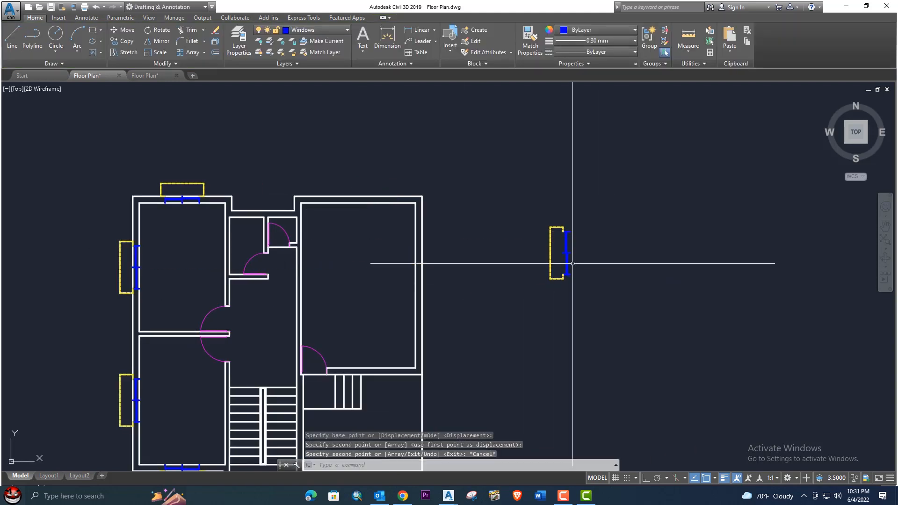
# - Mirror the window copy outside the right wall about a vertical line with Ortho on, erasing the source objects
pyautogui.click(517, 216)
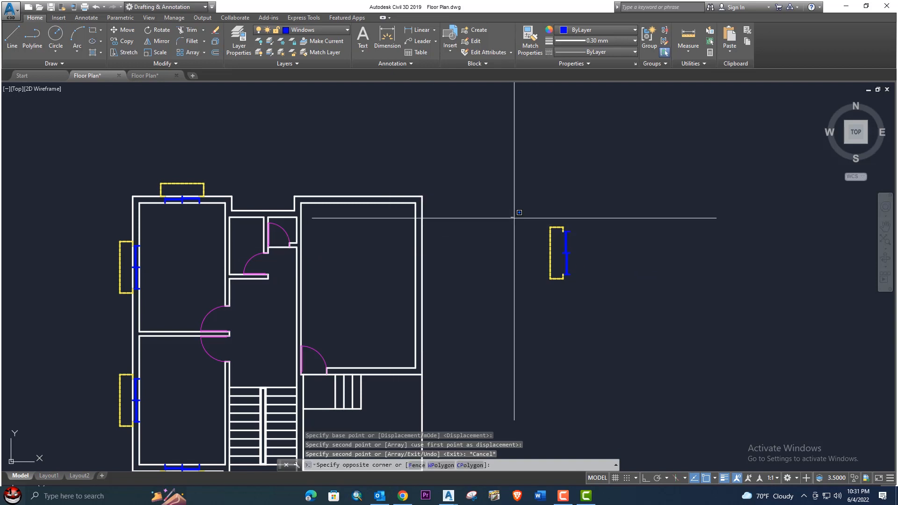
pyautogui.click(595, 304)
pyautogui.write('mi')
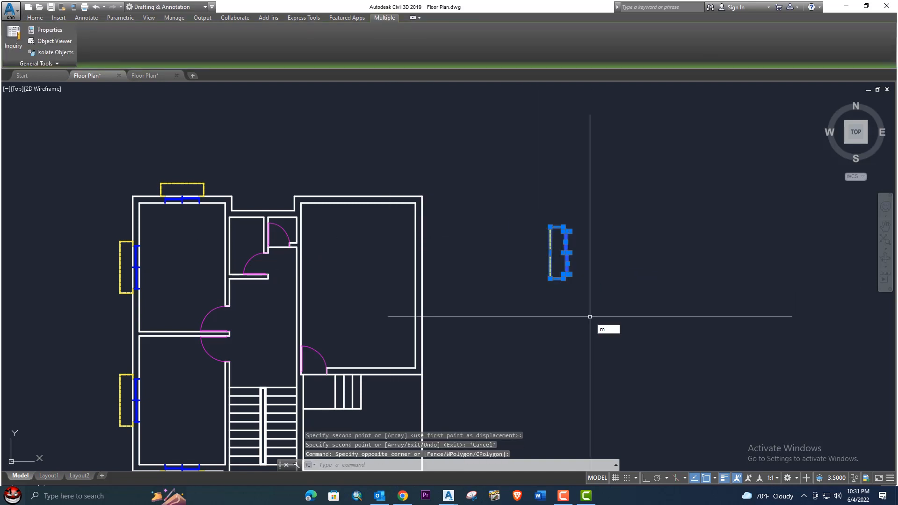
pyautogui.press('Return')
pyautogui.click(605, 245)
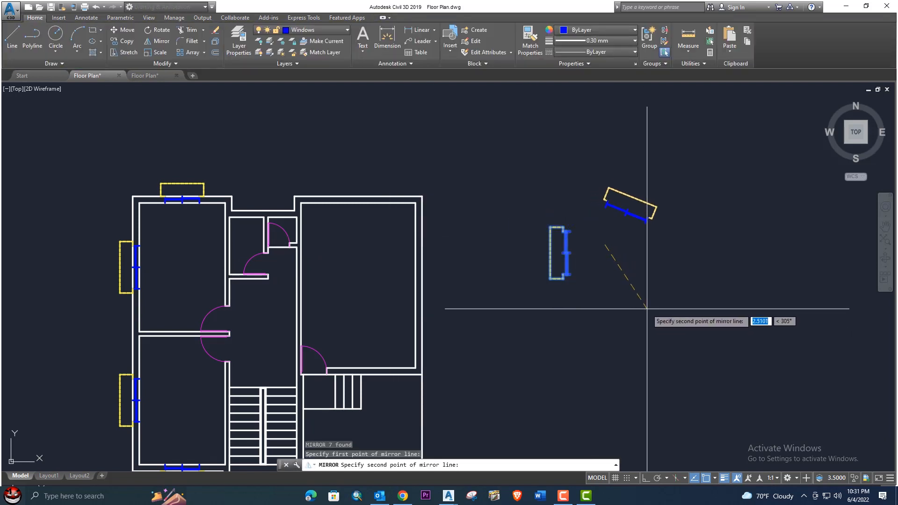
pyautogui.click(646, 478)
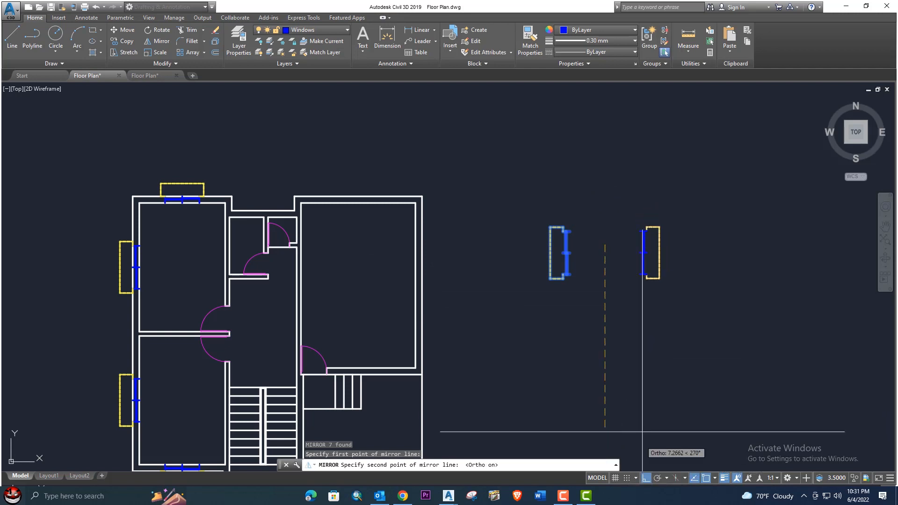
pyautogui.click(658, 353)
pyautogui.click(681, 378)
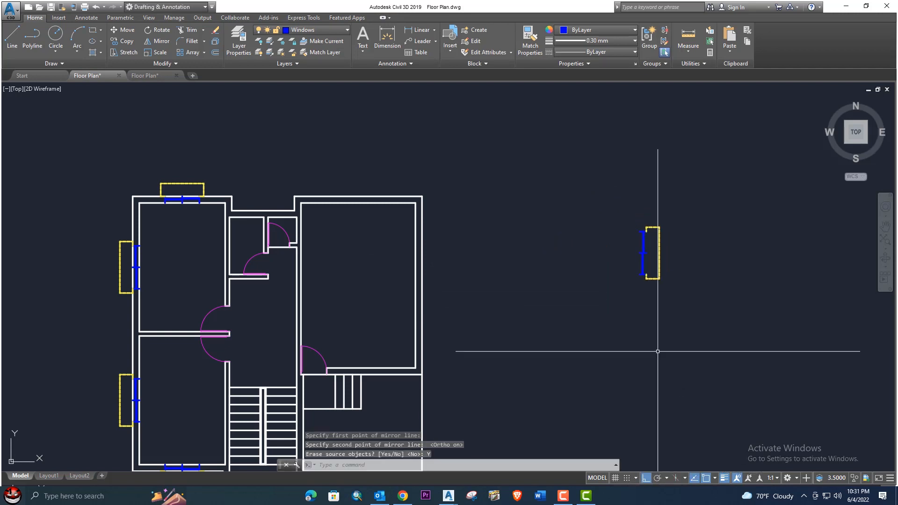
# - Check the reference plan's W2 window positions on the living room's right wall and examine the matching inner wall line in the working plan
pyautogui.moveTo(442, 289); pyautogui.dragTo(501, 264, button='middle')
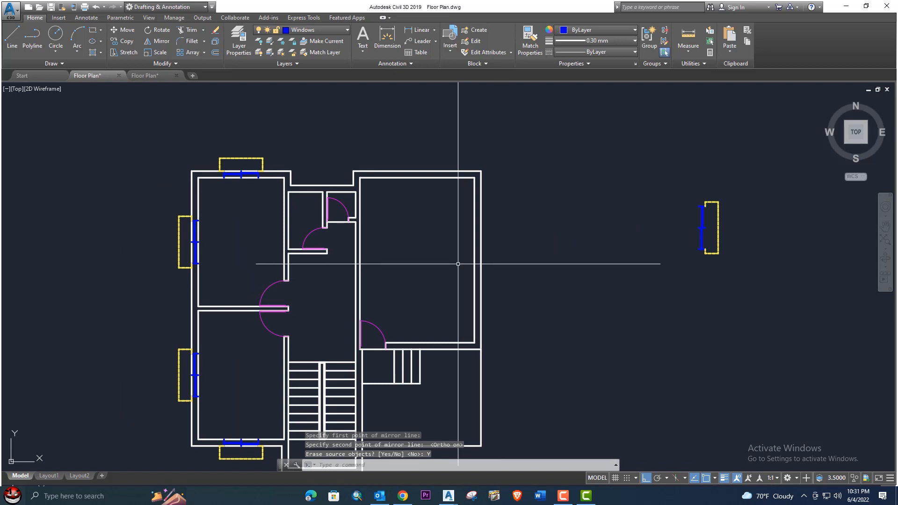
pyautogui.click(146, 76)
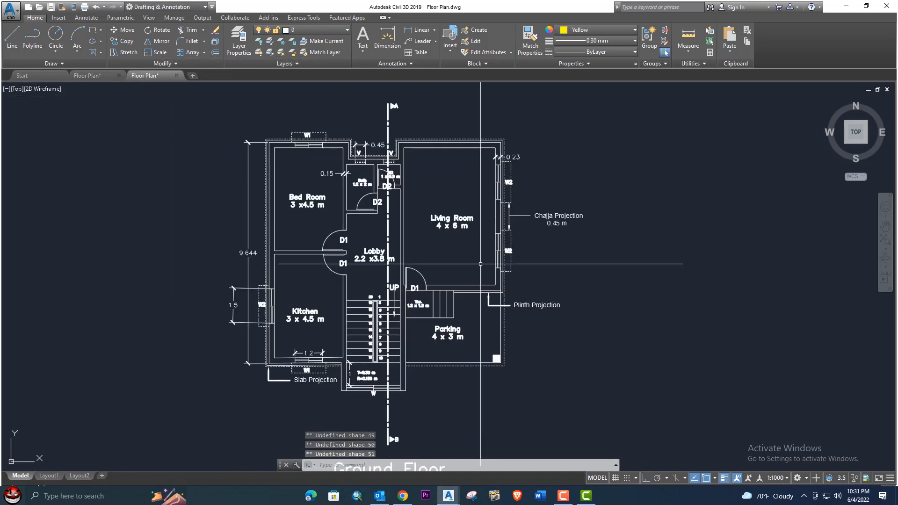
pyautogui.scroll(2, 485, 257)
pyautogui.moveTo(507, 165); pyautogui.dragTo(506, 187, button='middle')
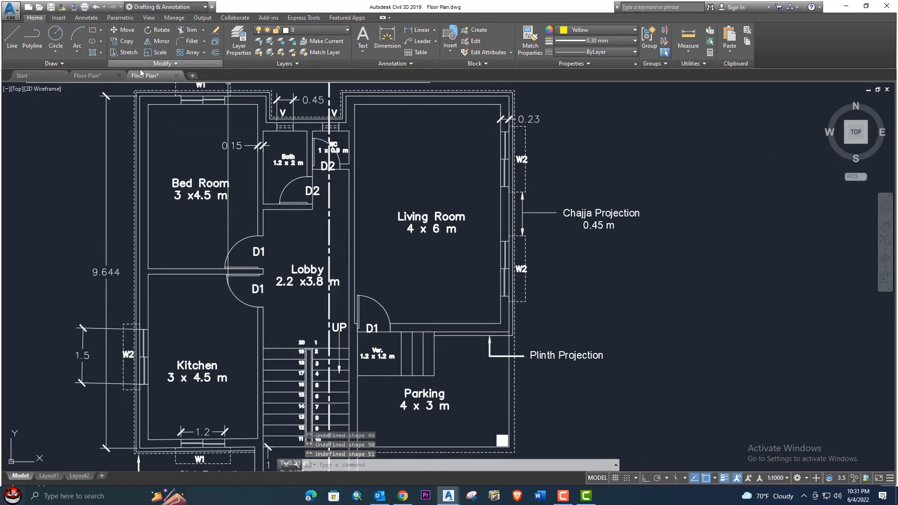
pyautogui.click(80, 76)
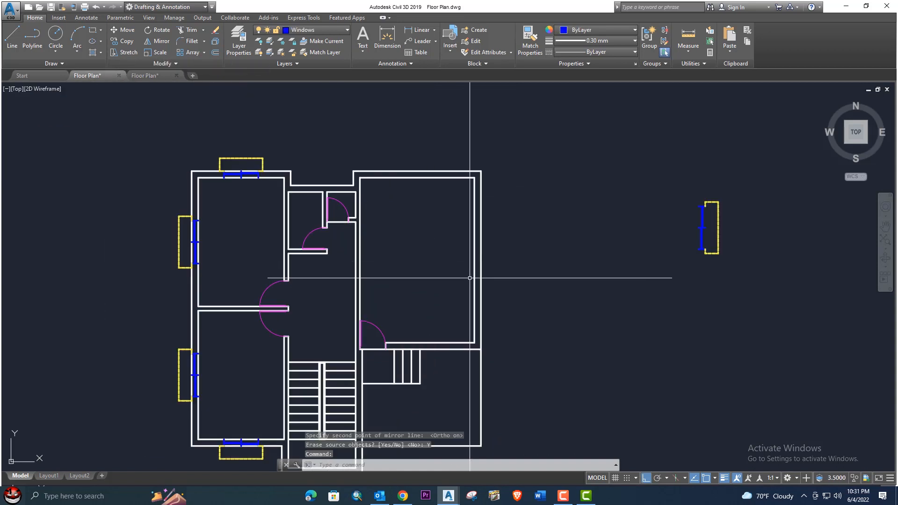
pyautogui.click(475, 258)
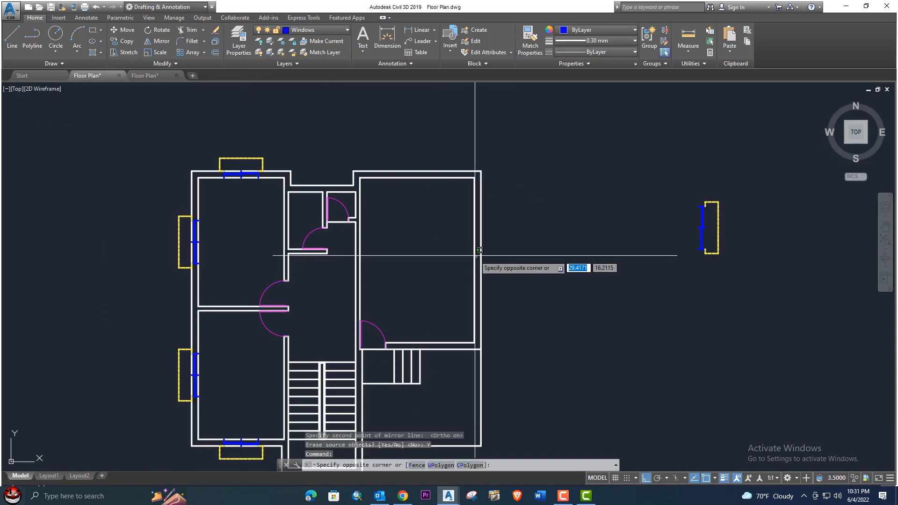
pyautogui.click(475, 256)
pyautogui.click(475, 256)
pyautogui.scroll(2, 475, 255)
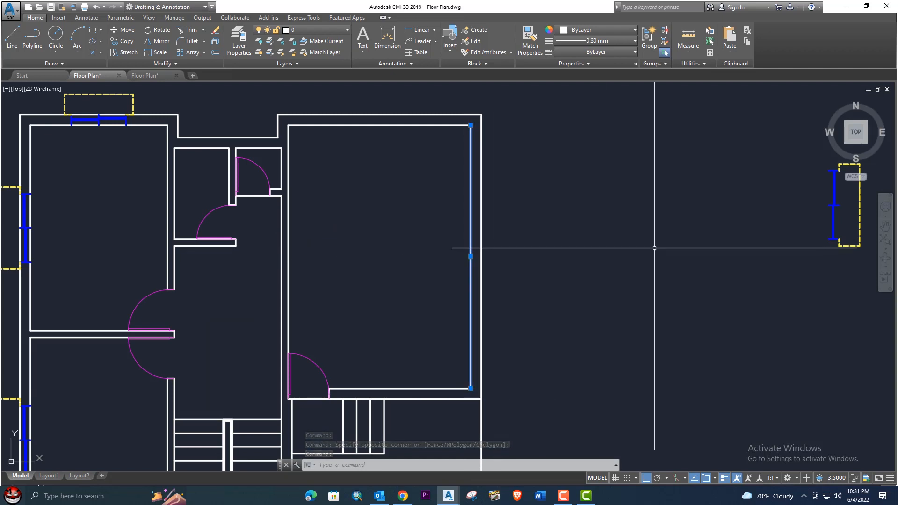
pyautogui.moveTo(654, 248); pyautogui.dragTo(628, 260, button='middle')
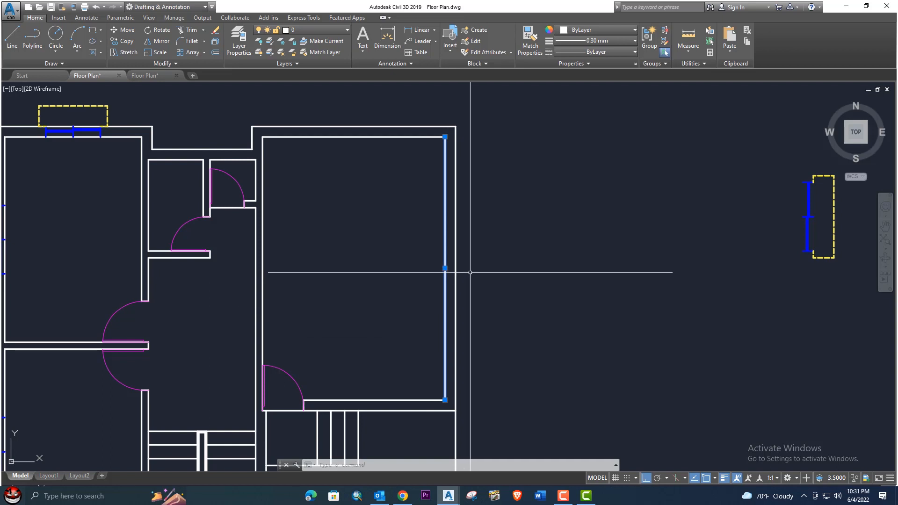
pyautogui.moveTo(470, 273); pyautogui.dragTo(547, 254, button='middle')
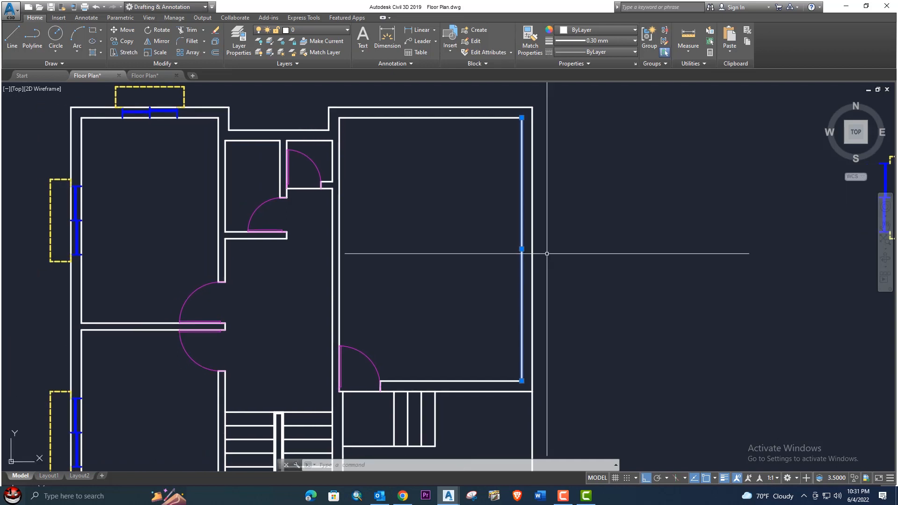
pyautogui.press('Escape')
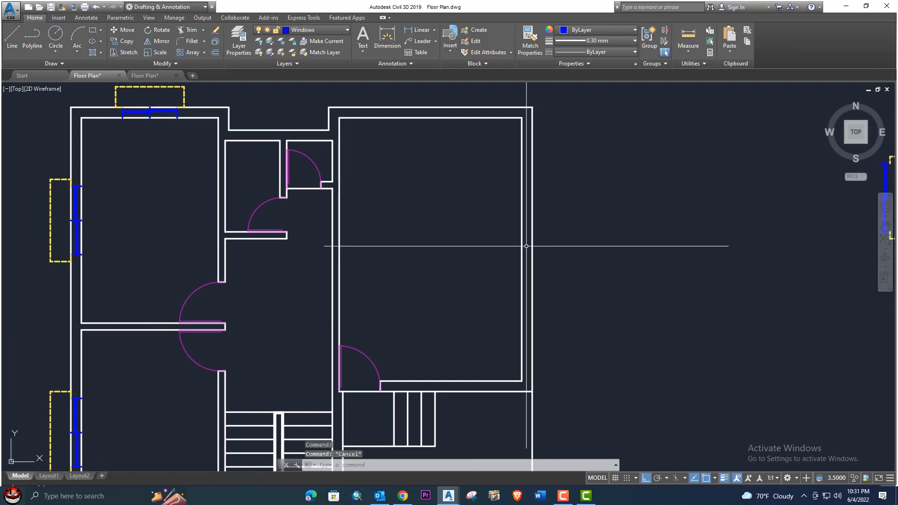
# - Break the inner line of the large right room's right wall at its midpoint and check both halves
pyautogui.click(178, 65)
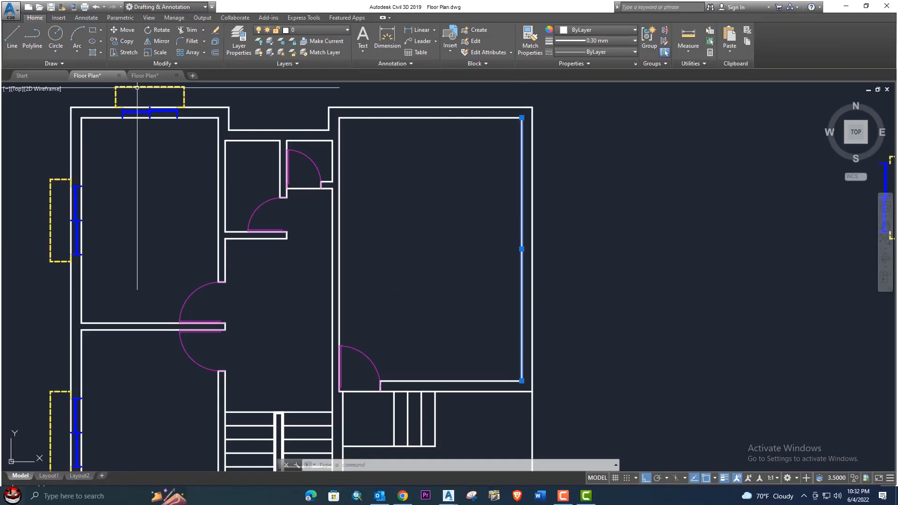
pyautogui.click(173, 64)
pyautogui.click(146, 86)
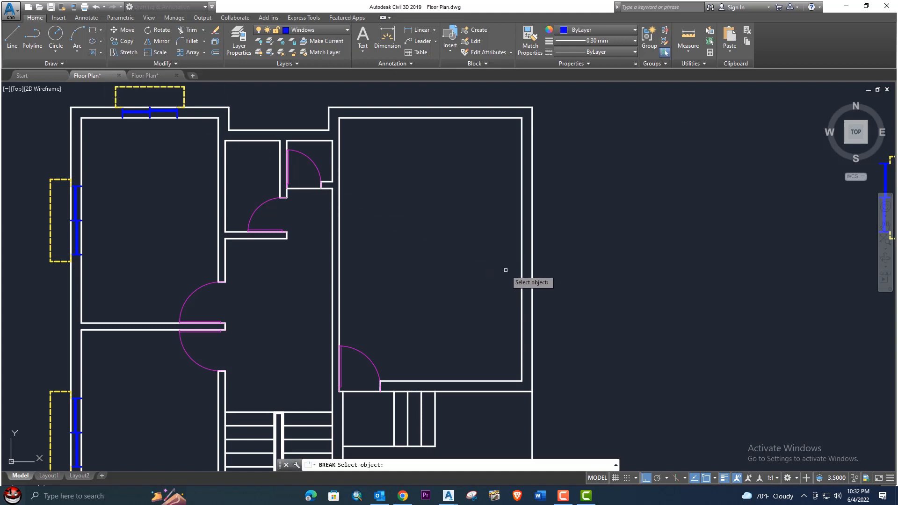
pyautogui.click(522, 255)
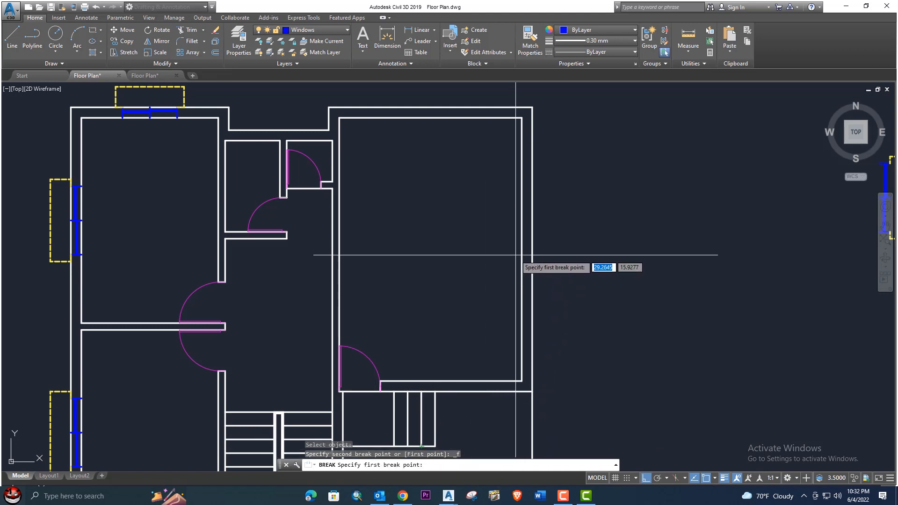
pyautogui.scroll(3, 525, 220)
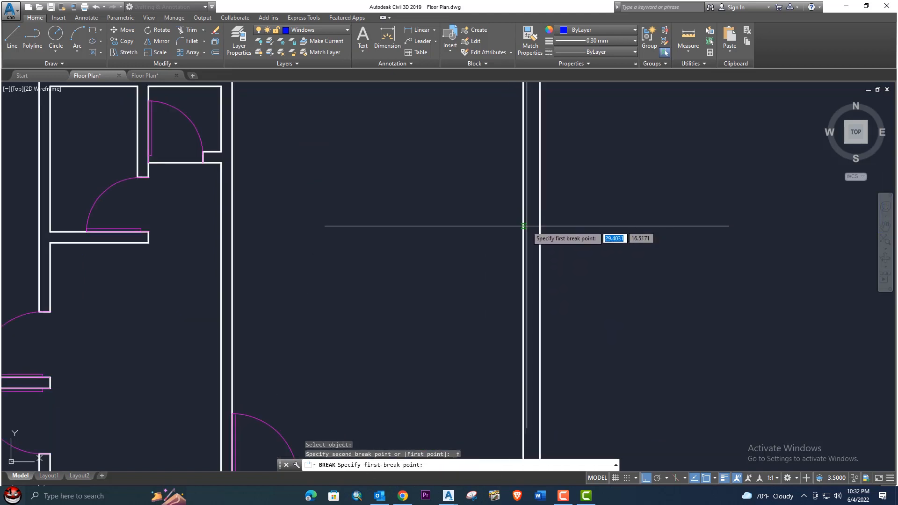
pyautogui.scroll(-2, 526, 248)
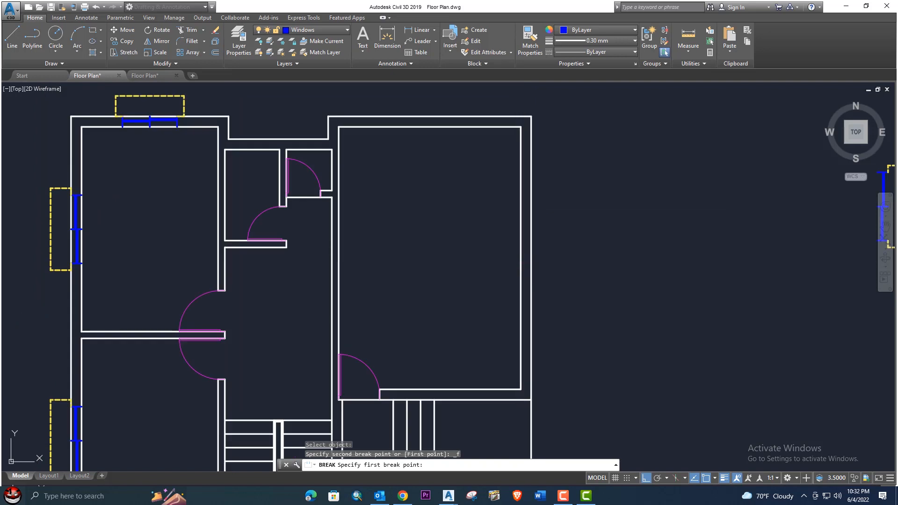
pyautogui.click(520, 258)
pyautogui.click(522, 221)
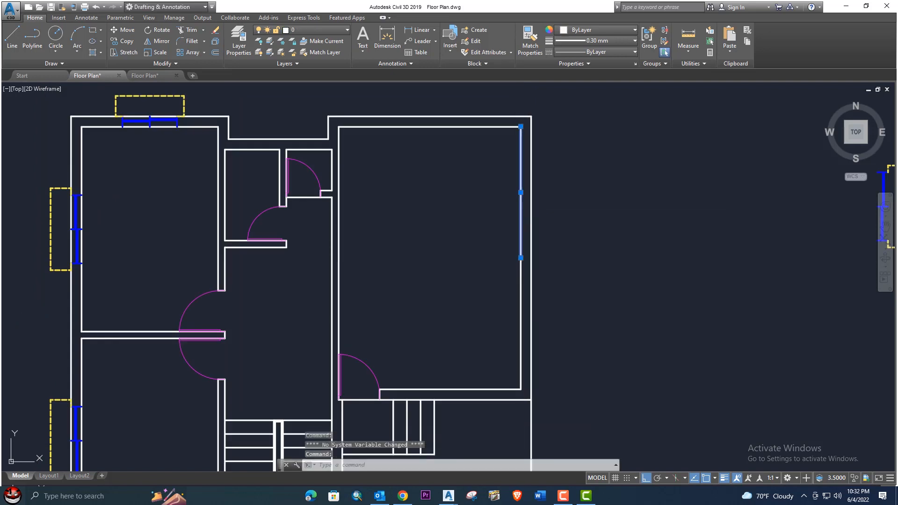
pyautogui.press('Escape')
pyautogui.click(522, 293)
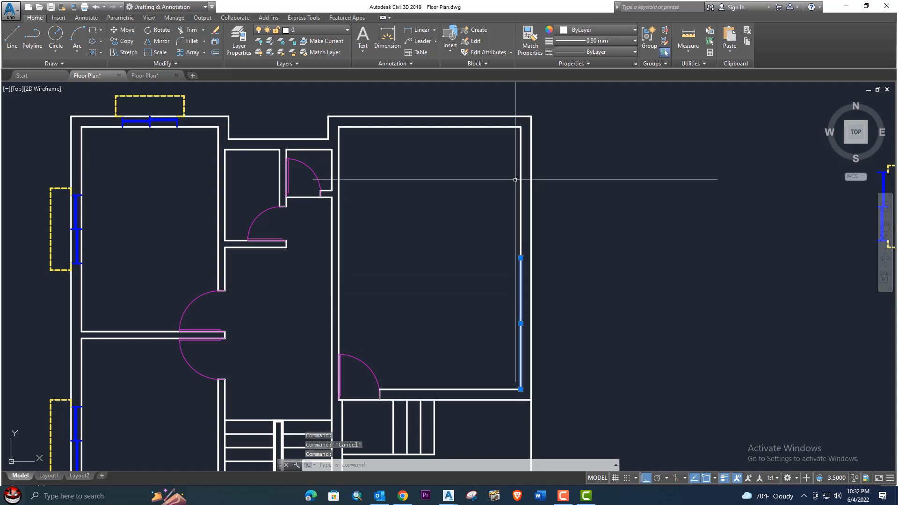
pyautogui.press('Escape')
# - Copy the mirrored window and outline, with Ortho off, from outside the plan to the midpoint of the right wall's upper inner half
pyautogui.scroll(-4, 527, 215)
pyautogui.moveTo(527, 216); pyautogui.dragTo(498, 246, button='middle')
pyautogui.click(640, 269)
pyautogui.click(598, 194)
pyautogui.click(692, 317)
pyautogui.click(594, 184)
pyautogui.write('co')
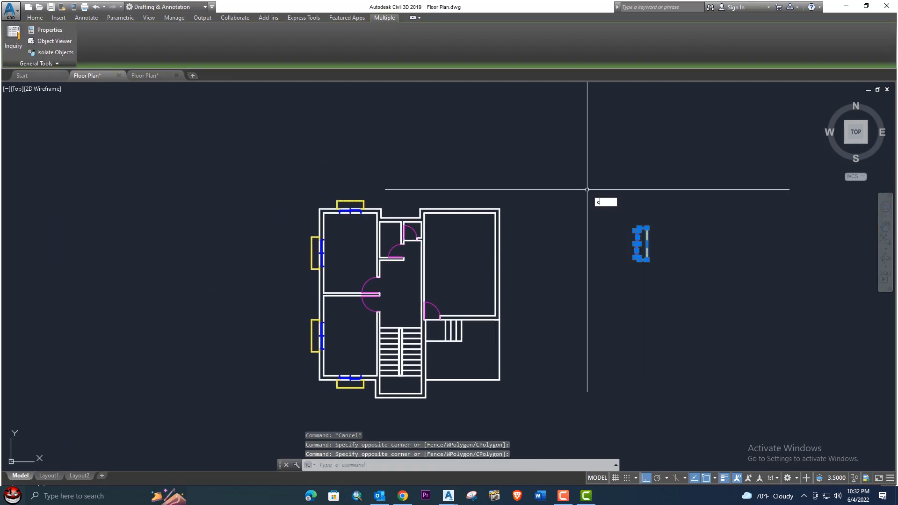
pyautogui.press('Return')
pyautogui.scroll(4, 638, 234)
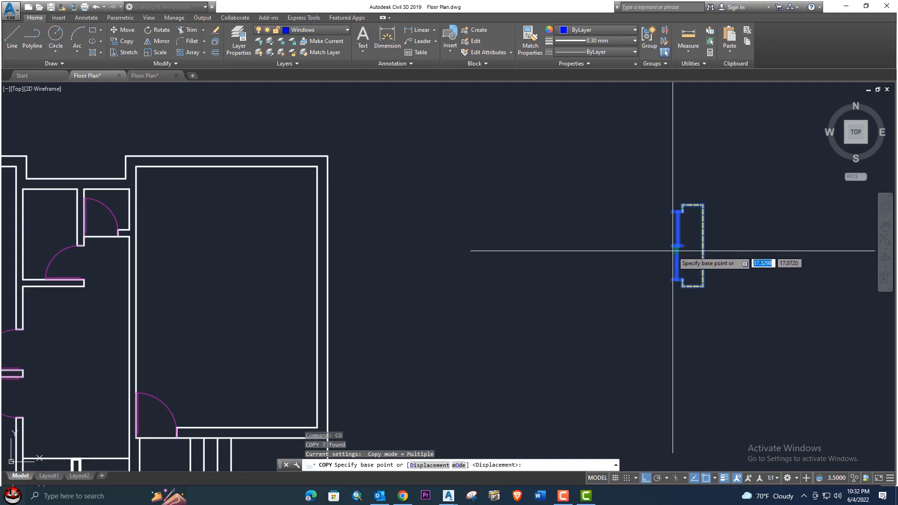
pyautogui.click(677, 245)
pyautogui.moveTo(294, 255); pyautogui.dragTo(408, 215, button='middle')
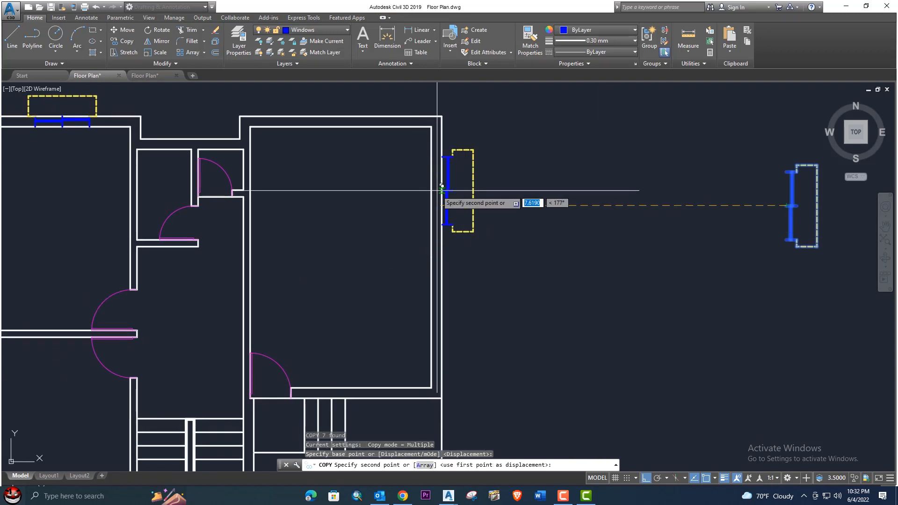
pyautogui.click(646, 479)
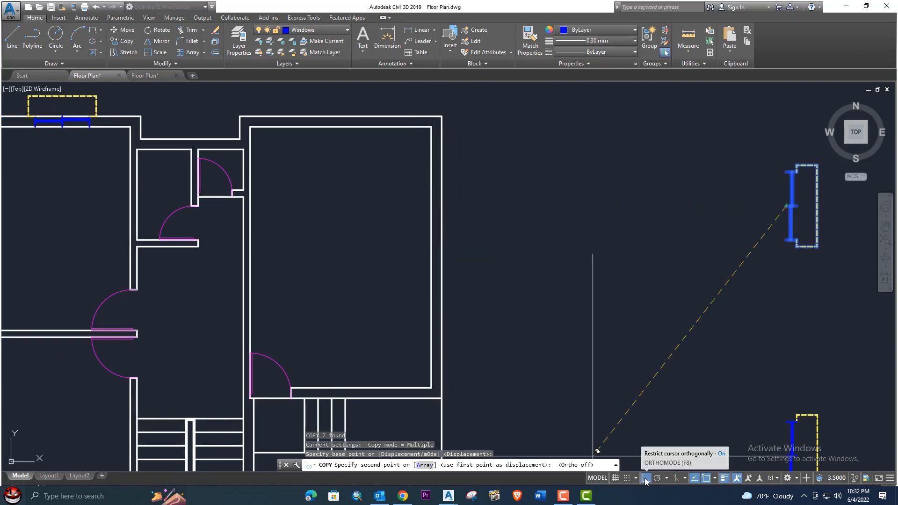
pyautogui.scroll(3, 428, 199)
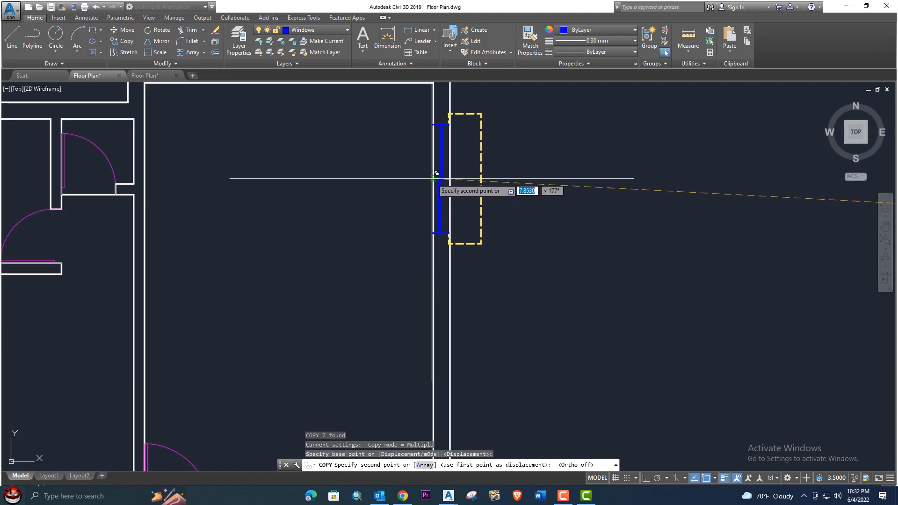
pyautogui.click(437, 186)
# - Place a second copy of the window and outline at the midpoint of the right wall's lower inner half
pyautogui.moveTo(457, 313); pyautogui.dragTo(437, 168, button='middle')
pyautogui.click(415, 238)
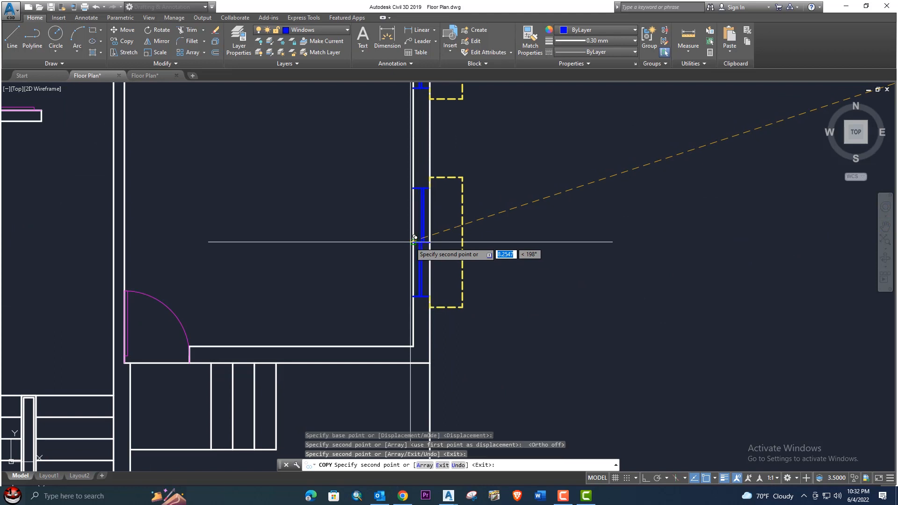
pyautogui.scroll(-5, 416, 241)
pyautogui.press('Escape')
# - Draw two short lines across the staircase's bottom wall, from each inner corner to the outer wall line
pyautogui.moveTo(418, 248); pyautogui.dragTo(608, 229, button='middle')
pyautogui.scroll(2, 582, 229)
pyautogui.scroll(5, 507, 257)
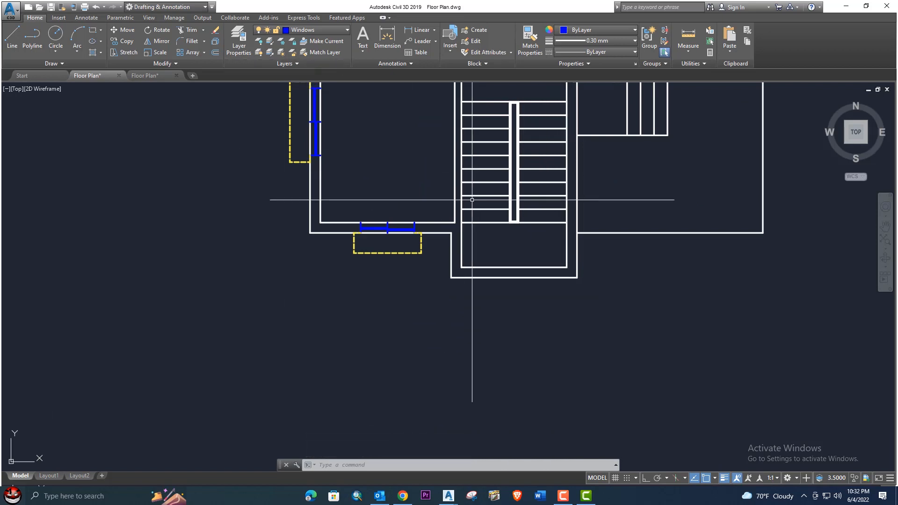
pyautogui.press('Return')
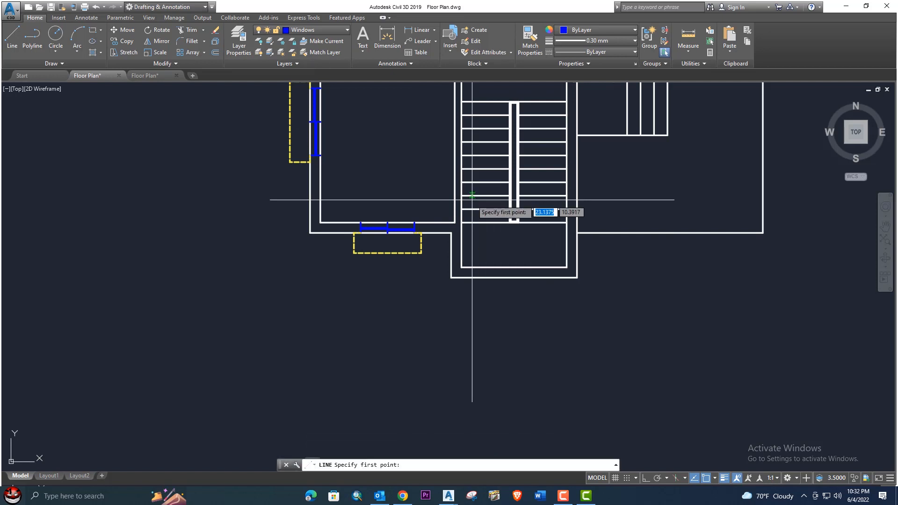
pyautogui.scroll(2, 567, 267)
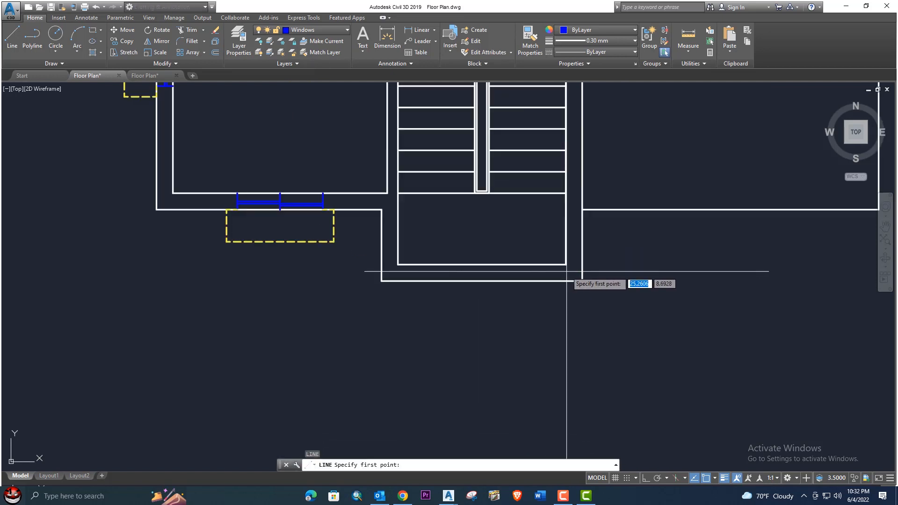
pyautogui.click(566, 267)
pyautogui.click(566, 280)
pyautogui.press('Return')
pyautogui.press('Return')
pyautogui.click(398, 265)
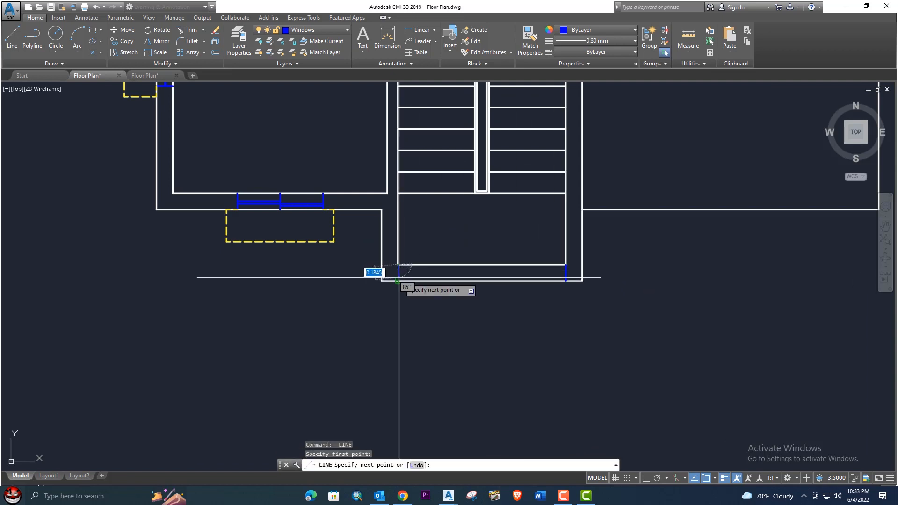
pyautogui.click(399, 281)
pyautogui.press('Return')
# - Draw a horizontal line inside the staircase's bottom wall joining the midpoints of the two short end lines
pyautogui.moveTo(431, 278); pyautogui.dragTo(389, 271, button='middle')
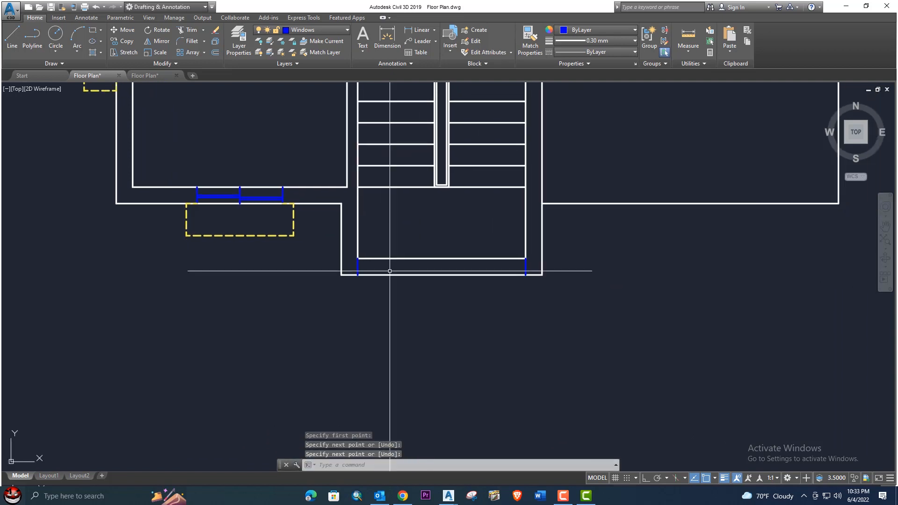
pyautogui.press('Return')
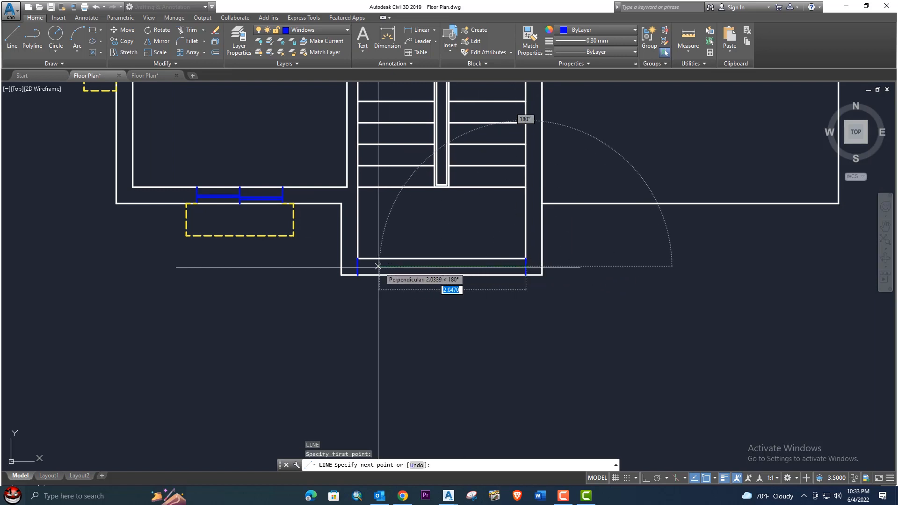
pyautogui.click(358, 268)
pyautogui.press('Return')
# - Offset the horizontal window line in the staircase's bottom wall by 0.03 to both its upper and lower sides
pyautogui.moveTo(412, 272); pyautogui.dragTo(425, 281, button='middle')
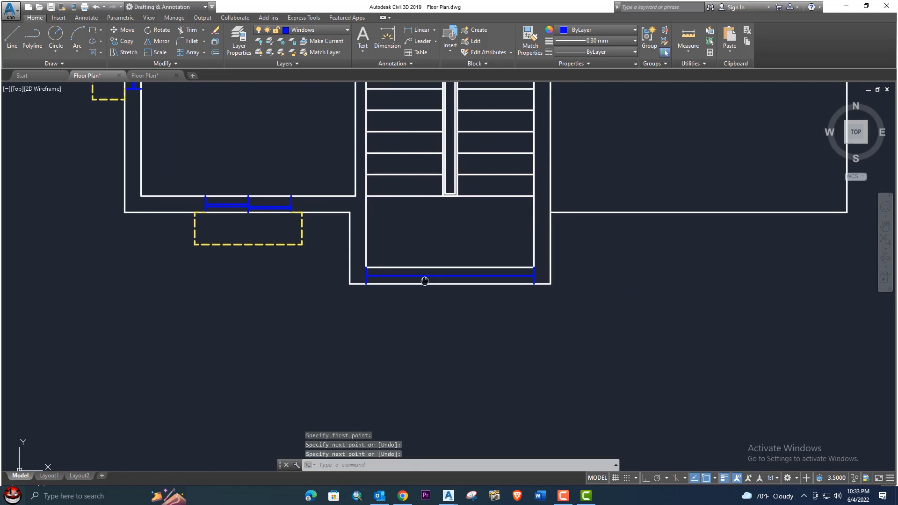
pyautogui.write('o')
pyautogui.press('Return')
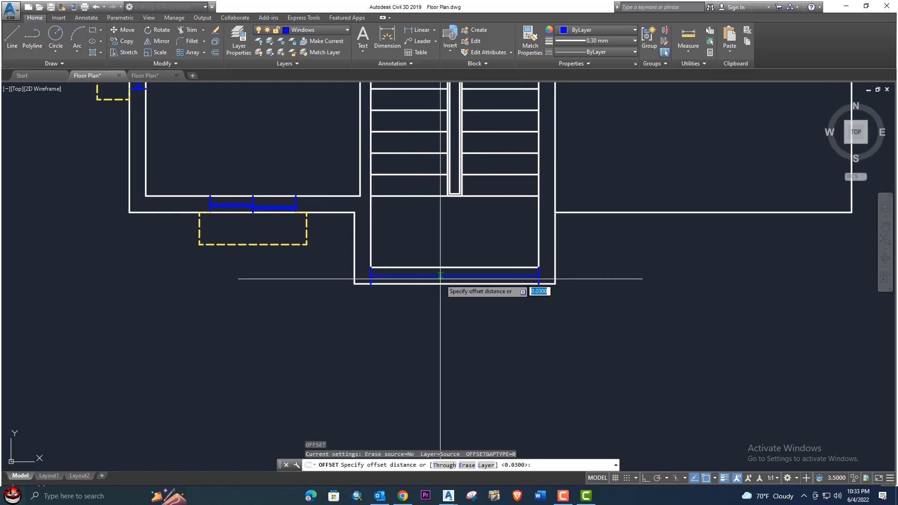
pyautogui.press('Return')
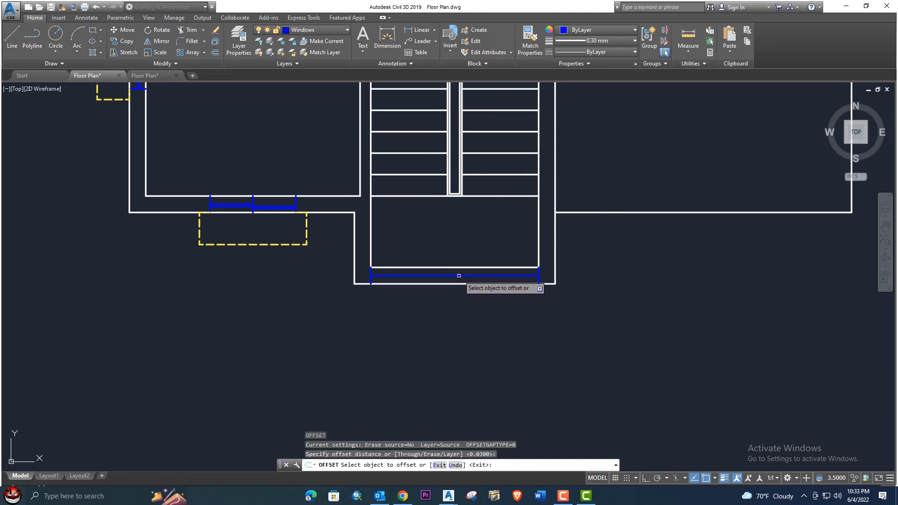
pyautogui.scroll(4, 459, 277)
pyautogui.click(458, 278)
pyautogui.click(458, 270)
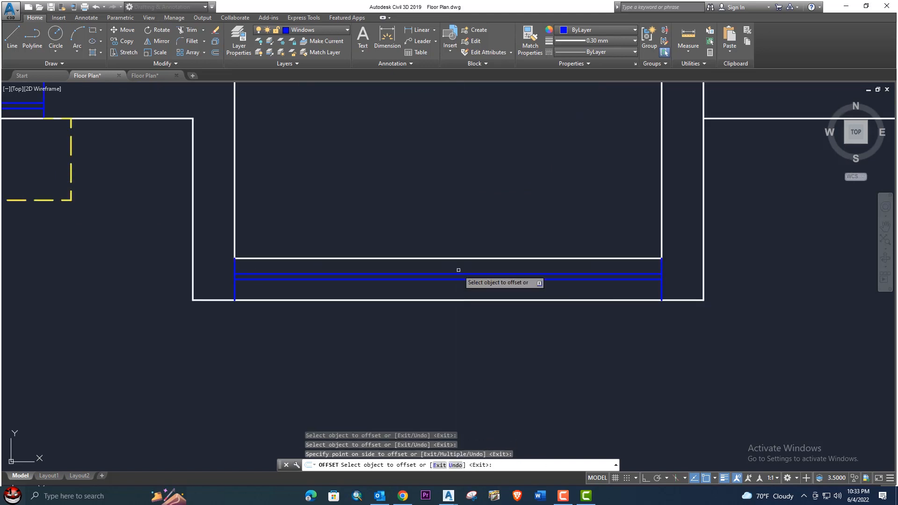
pyautogui.click(459, 279)
pyautogui.click(453, 287)
pyautogui.scroll(-2, 468, 280)
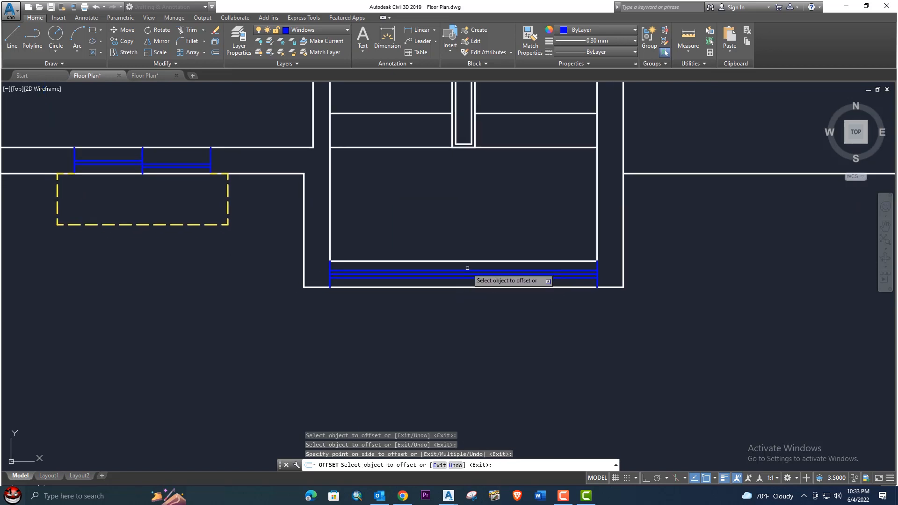
pyautogui.press('Escape')
# - Draw a vertical centre line across the staircase's bottom window, from the inner wall line's midpoint to the outer wall line
pyautogui.write('l')
pyautogui.press('Return')
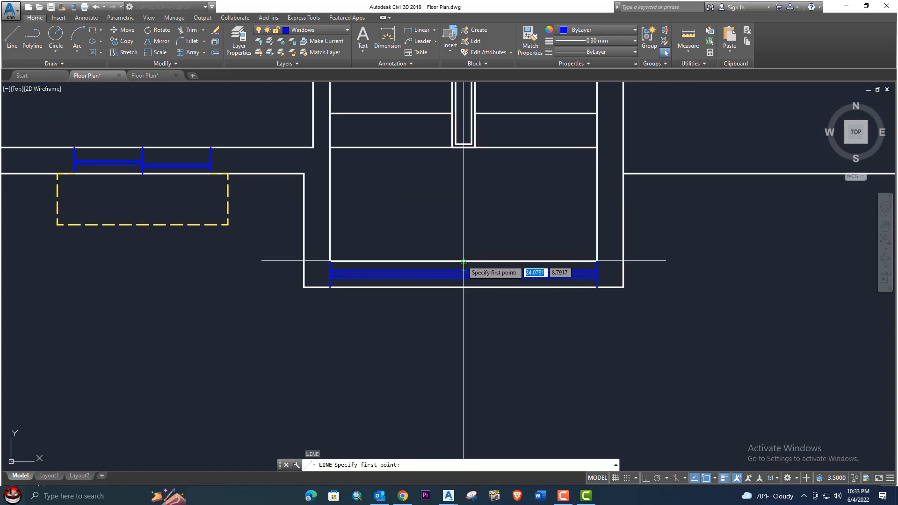
pyautogui.click(463, 287)
pyautogui.press('Escape')
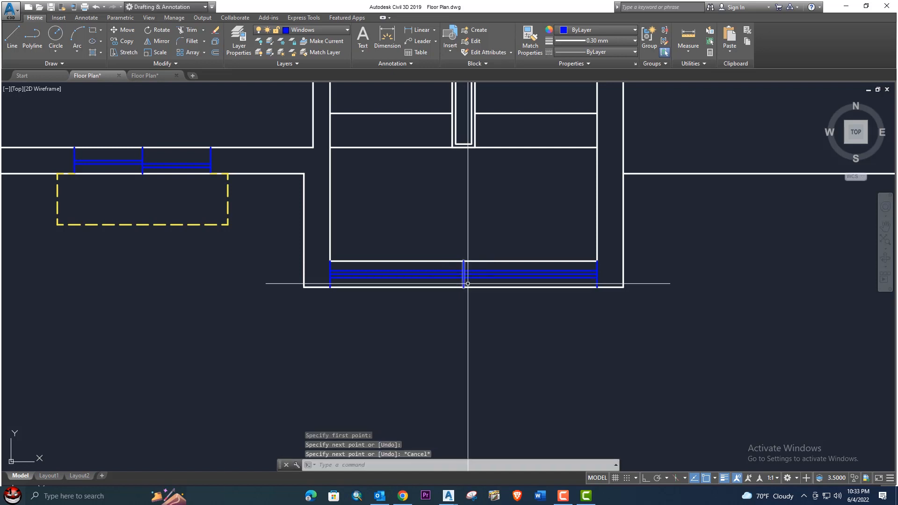
# - Trim the overlapping window lines on either side of the centre line in the staircase's bottom window
pyautogui.write('ts or')
pyautogui.press('Return')
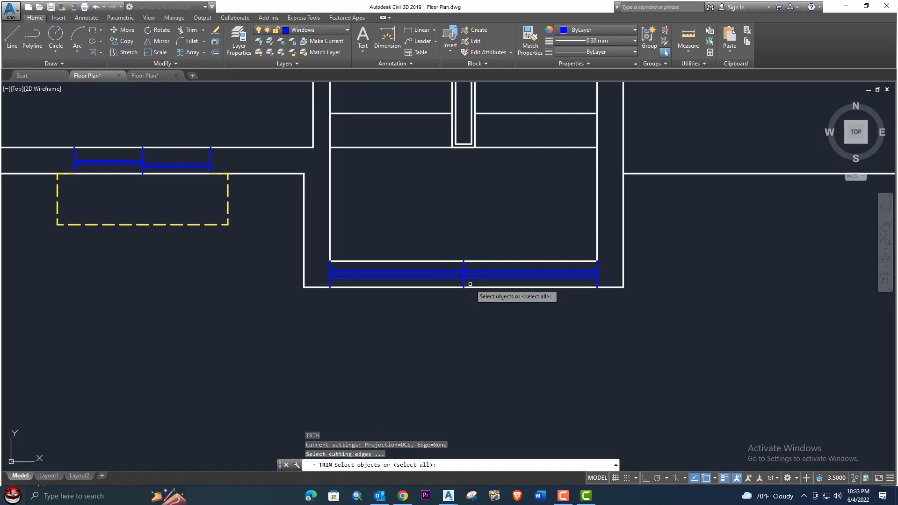
pyautogui.press('Return')
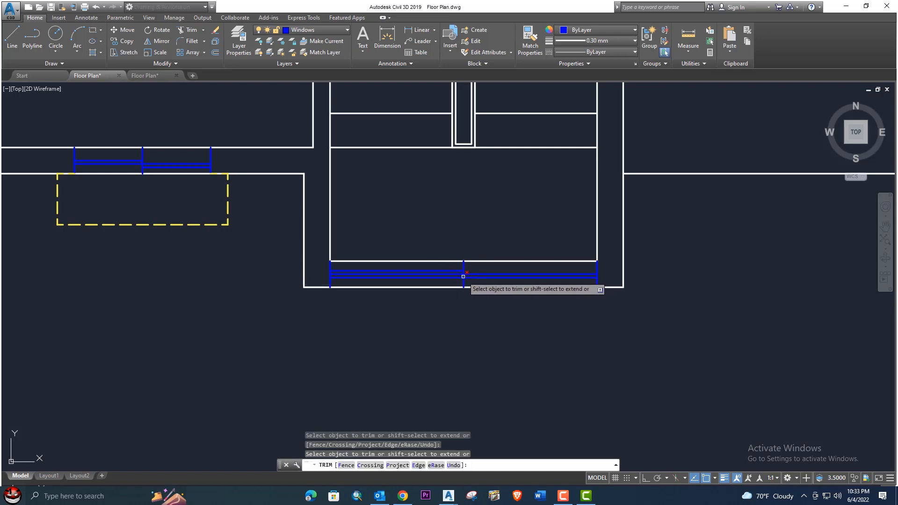
pyautogui.scroll(-2, 462, 287)
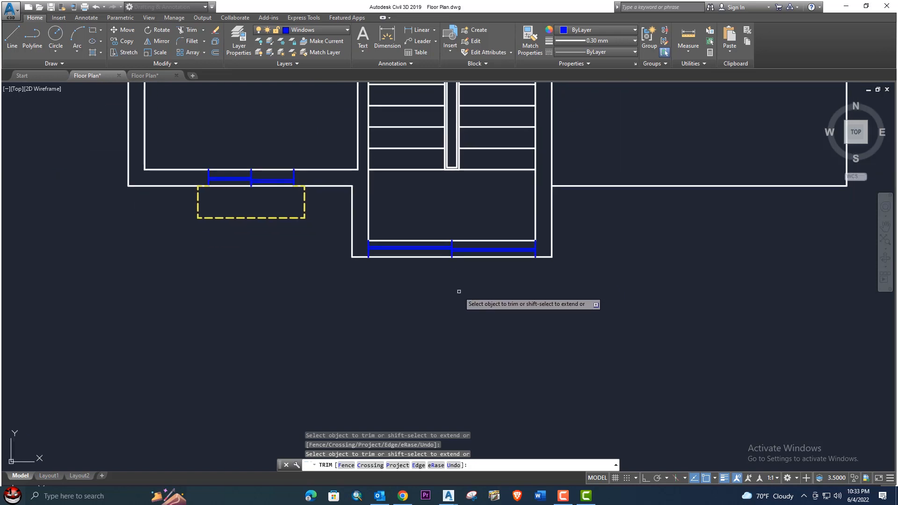
pyautogui.press('Escape')
pyautogui.scroll(-2, 459, 292)
pyautogui.moveTo(459, 294); pyautogui.dragTo(460, 300, button='middle')
pyautogui.scroll(-5, 464, 298)
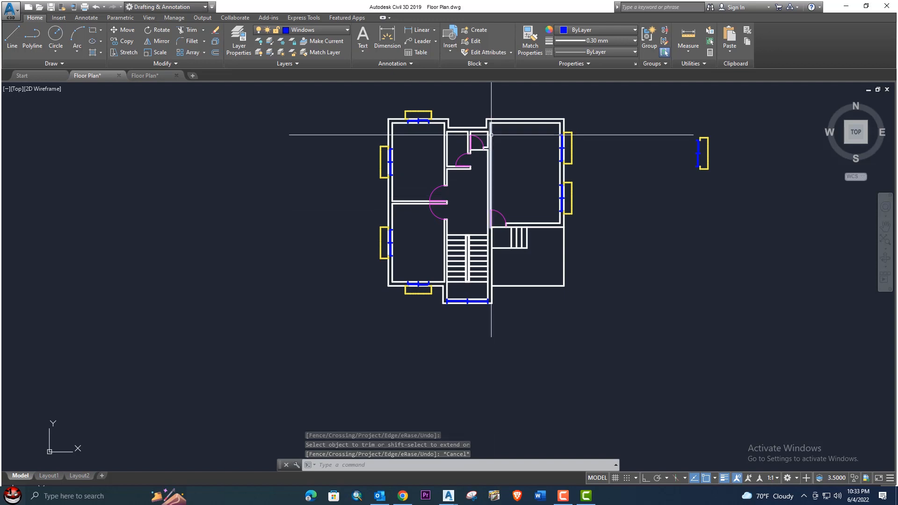
pyautogui.scroll(2, 481, 139)
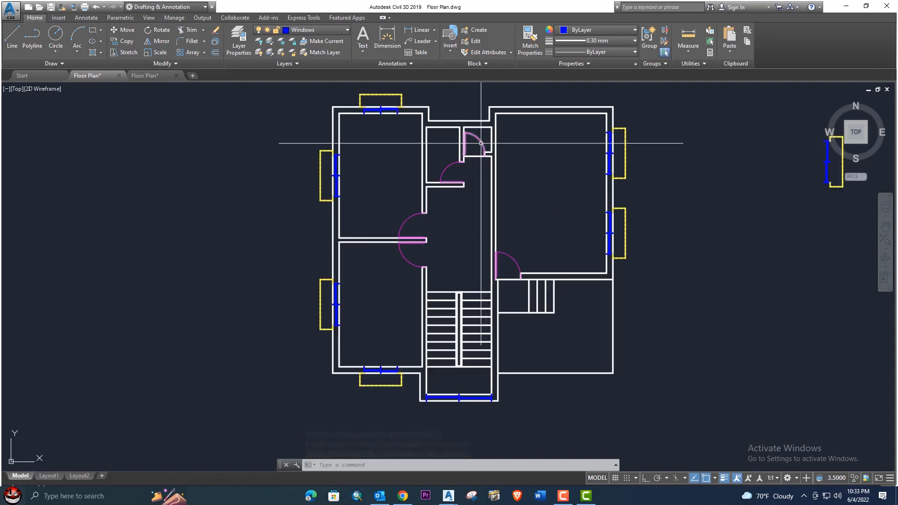
pyautogui.scroll(-2, 382, 251)
pyautogui.moveTo(381, 251); pyautogui.dragTo(390, 268, button='middle')
pyautogui.moveTo(508, 253); pyautogui.dragTo(461, 209, button='middle')
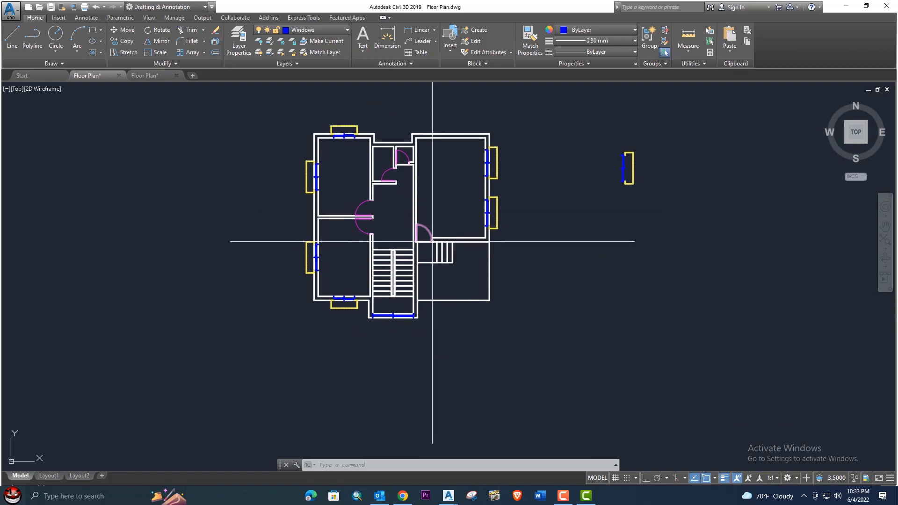
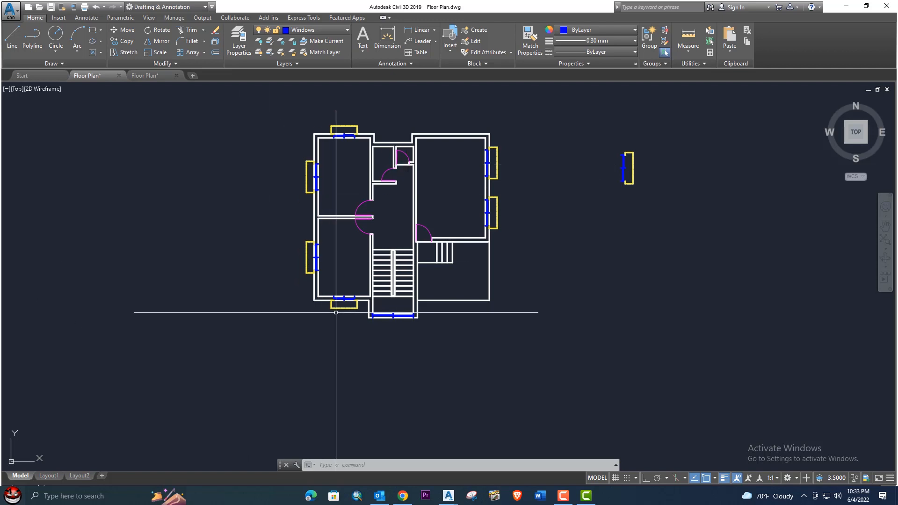
pyautogui.press('Return')
pyautogui.scroll(4, 365, 304)
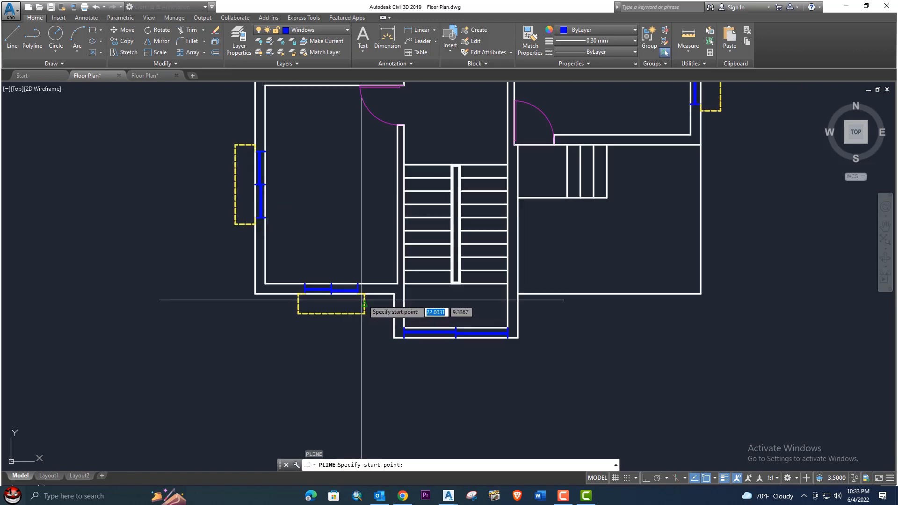
pyautogui.click(393, 297)
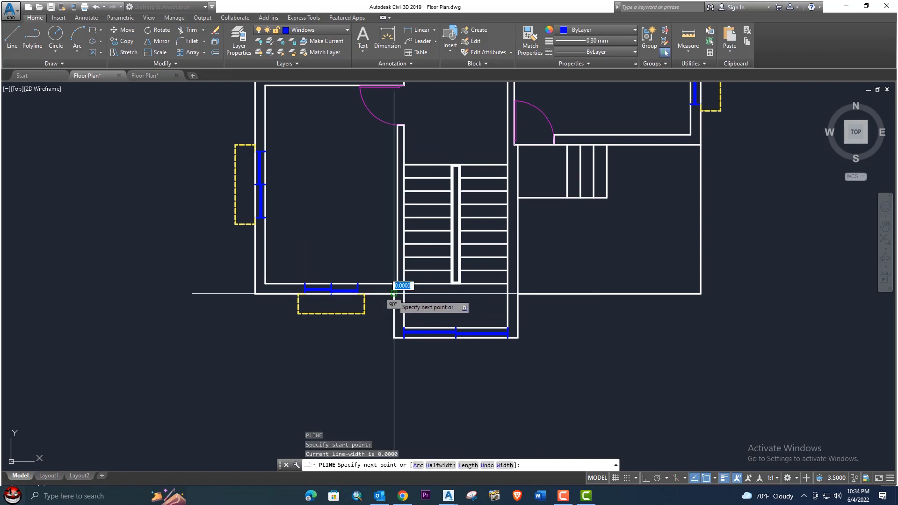
pyautogui.press('Escape')
pyautogui.scroll(-5, 367, 291)
pyautogui.scroll(3, 407, 192)
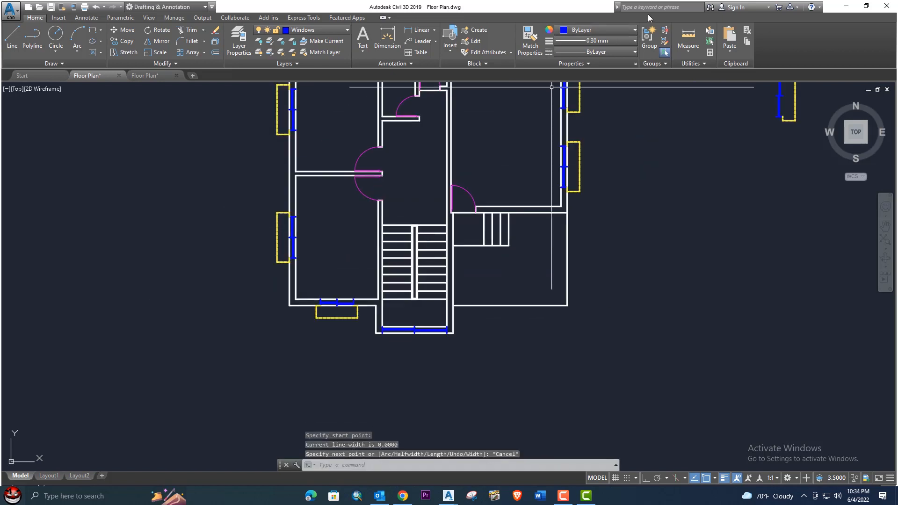
# - Make layer 0 current and set the drawing colour to Green
pyautogui.click(614, 29)
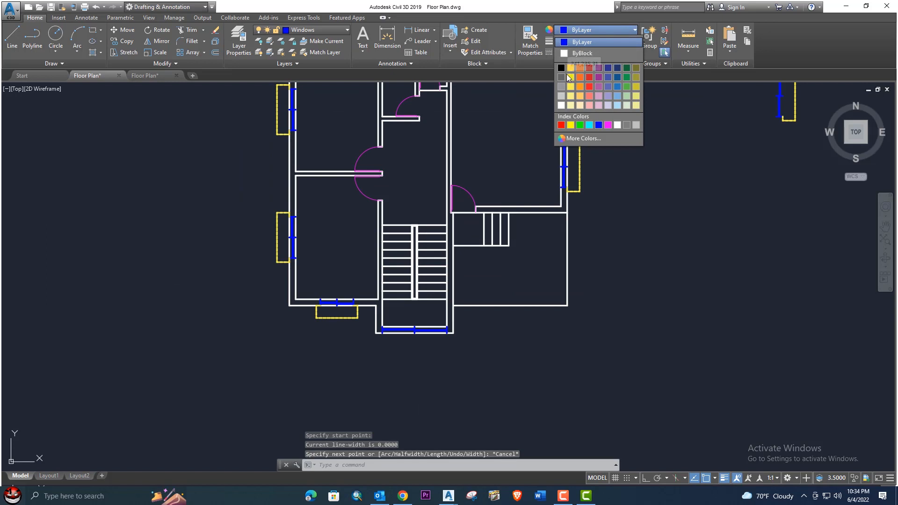
pyautogui.click(535, 46)
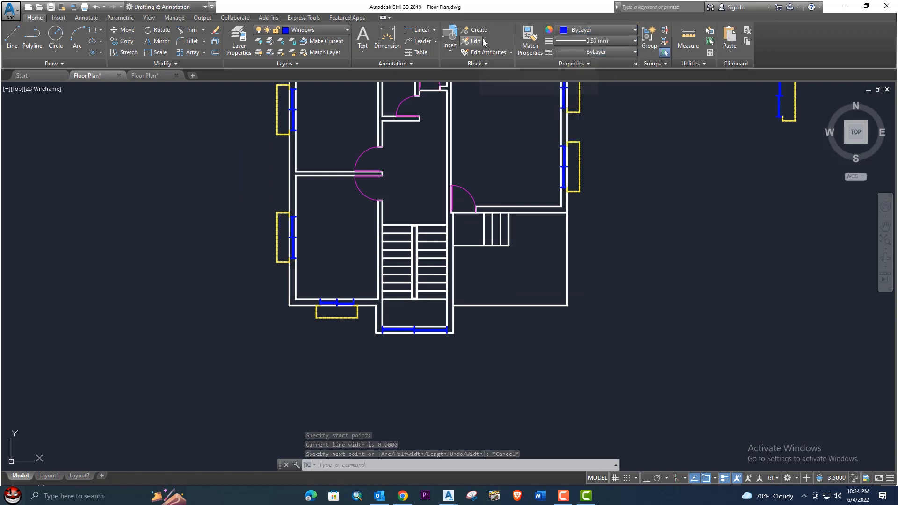
pyautogui.click(319, 30)
pyautogui.click(296, 39)
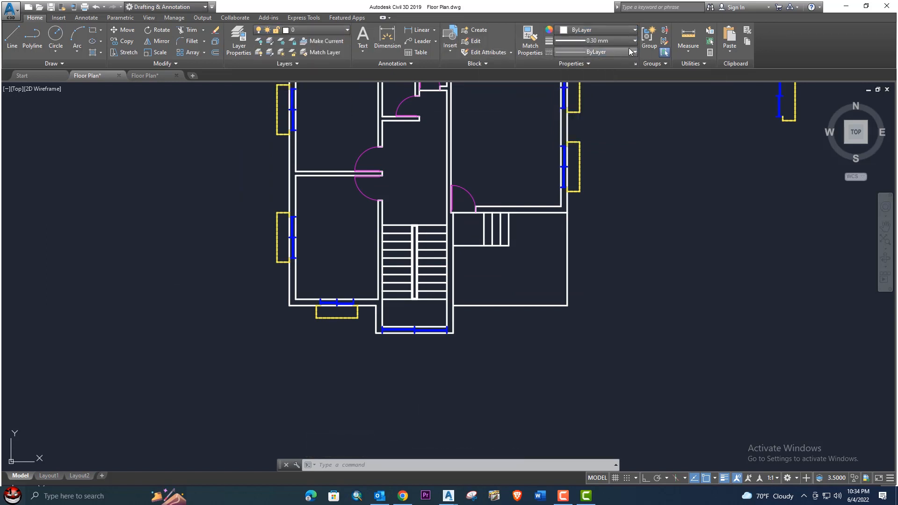
pyautogui.click(607, 31)
pyautogui.click(579, 124)
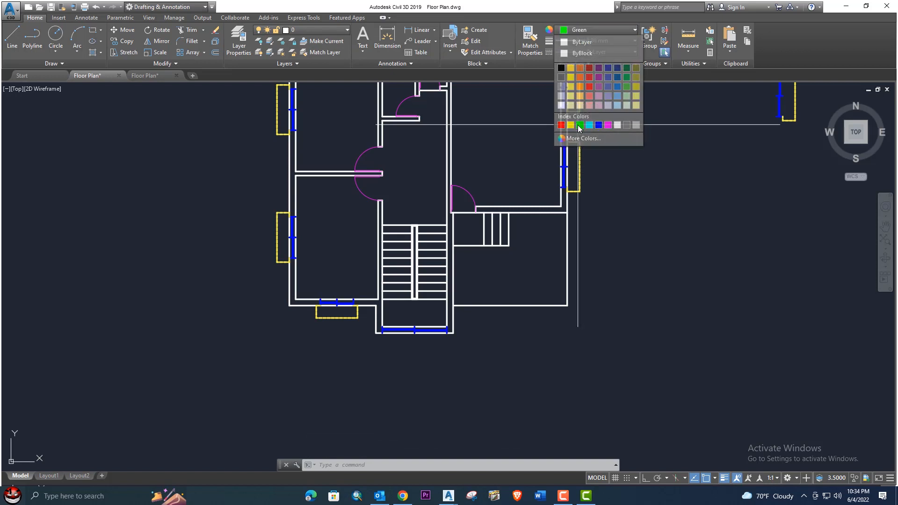
# - Start a polyline where the kitchen's bottom wall meets the staircase and trace the outer wall to the lower-left and upper-left corners with Ortho on
pyautogui.moveTo(393, 313); pyautogui.dragTo(436, 331, button='middle')
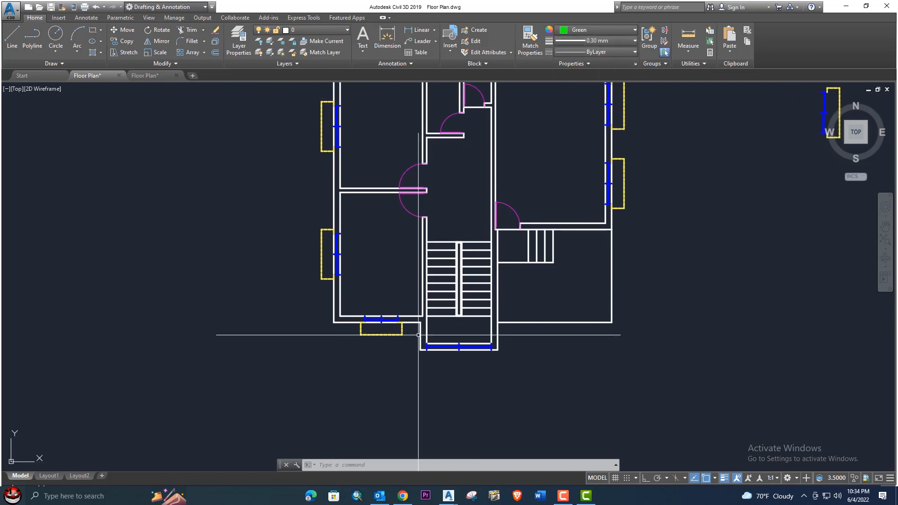
pyautogui.write('l')
pyautogui.press('Return')
pyautogui.press('Escape')
pyautogui.write('pl')
pyautogui.press('Return')
pyautogui.scroll(2, 429, 323)
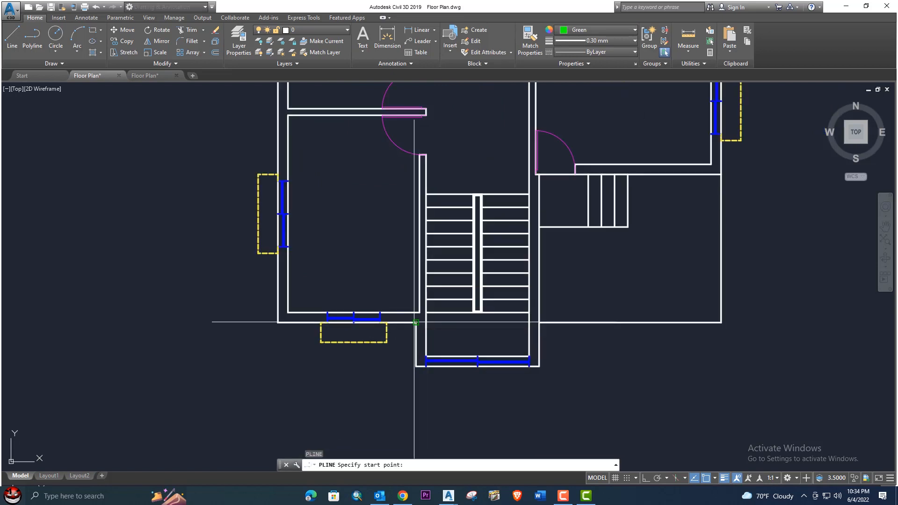
pyautogui.click(420, 322)
pyautogui.click(291, 323)
pyautogui.scroll(-5, 281, 308)
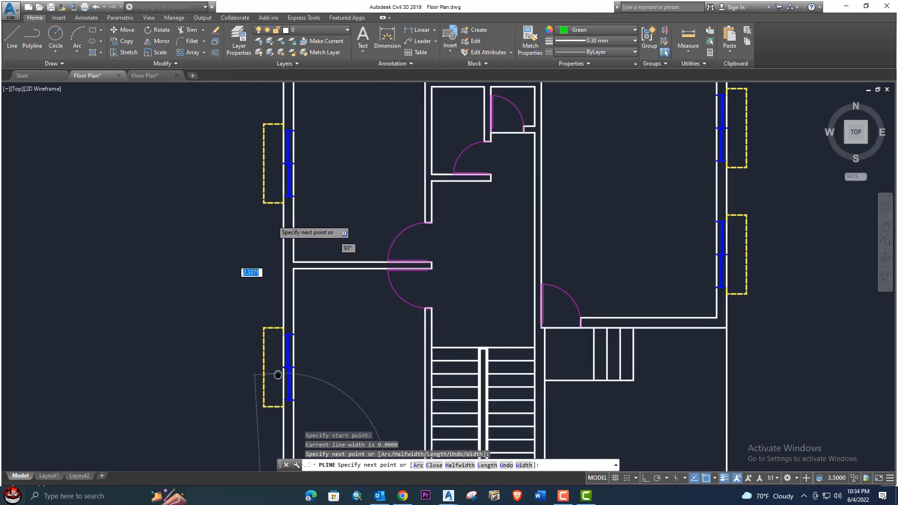
pyautogui.scroll(6, 283, 266)
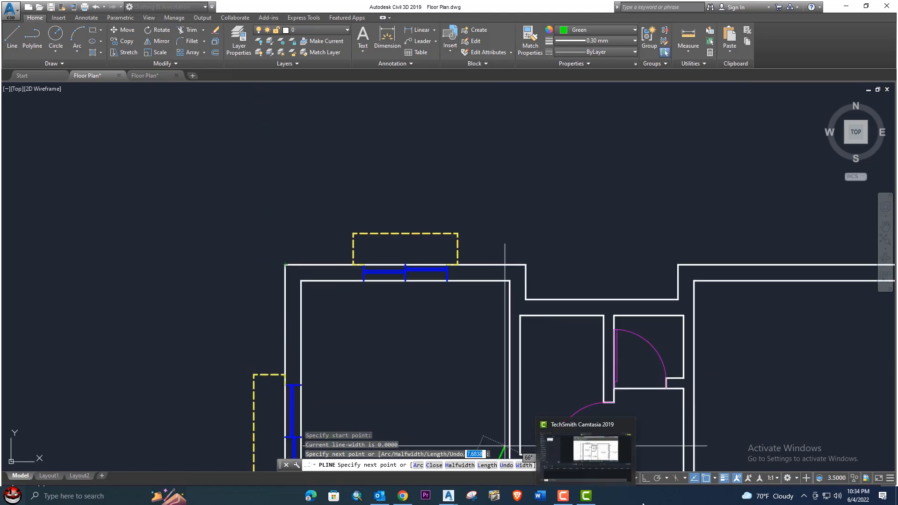
pyautogui.click(646, 478)
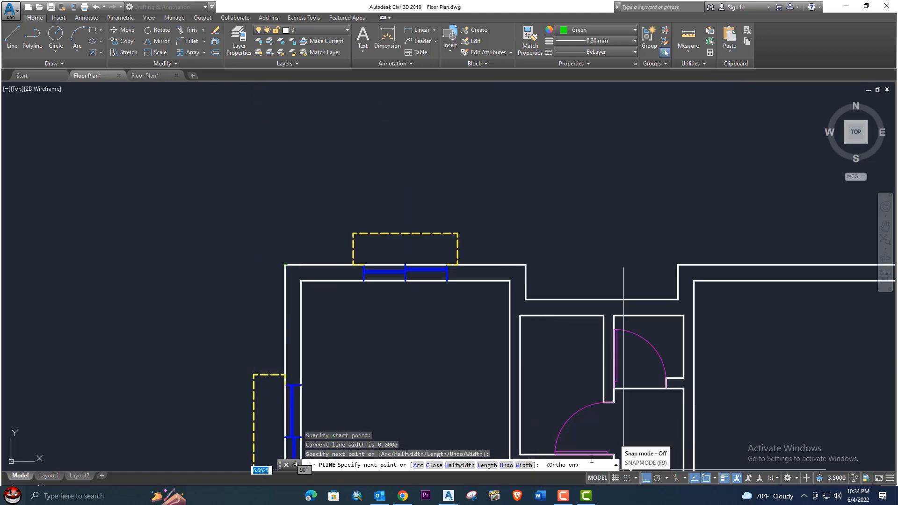
pyautogui.click(285, 265)
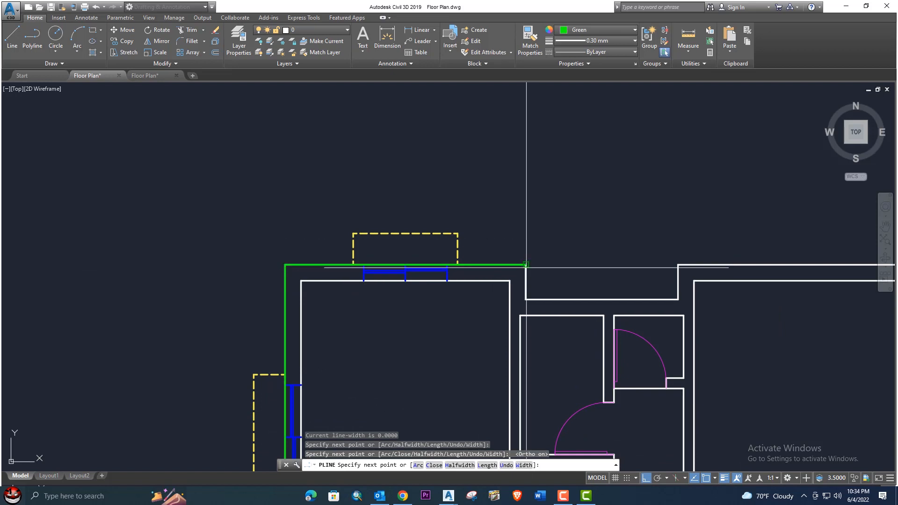
# - Continue the polyline along the top outer wall and around the recess above the two small rooms
pyautogui.click(526, 251)
pyautogui.click(526, 300)
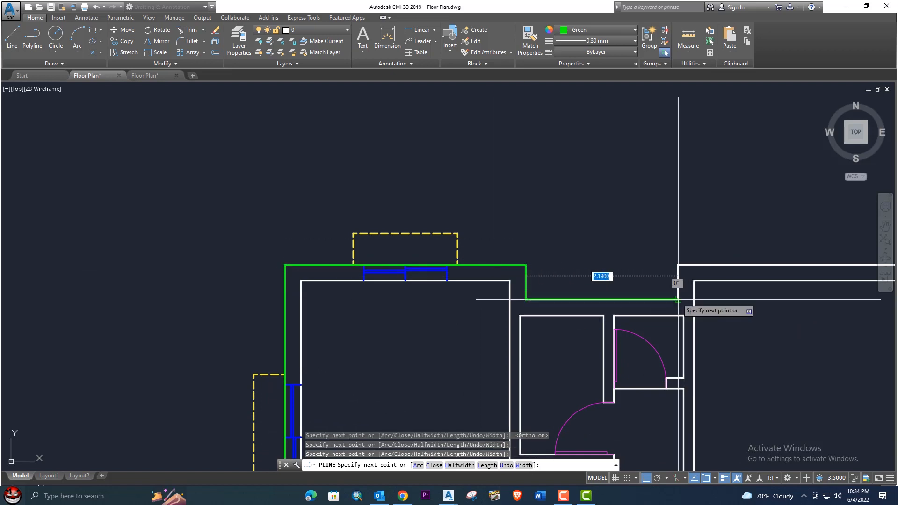
pyautogui.click(679, 299)
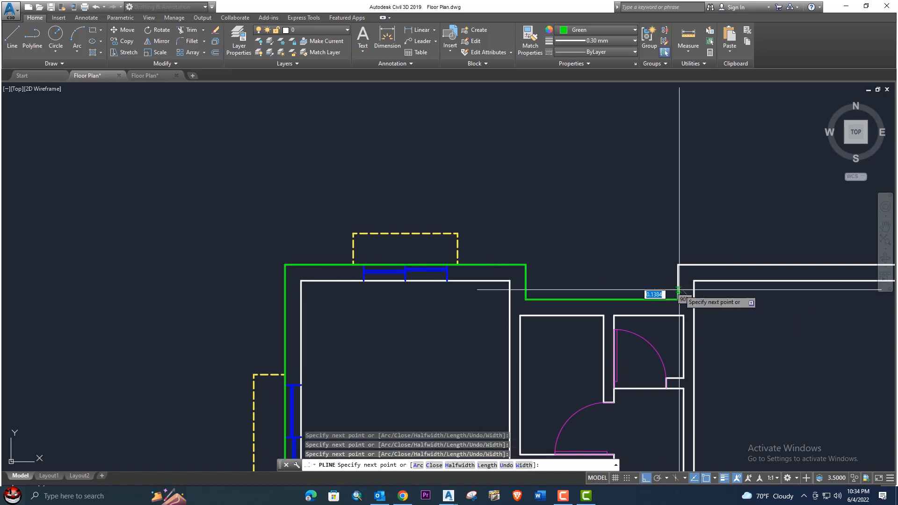
pyautogui.click(679, 265)
pyautogui.scroll(-5, 473, 246)
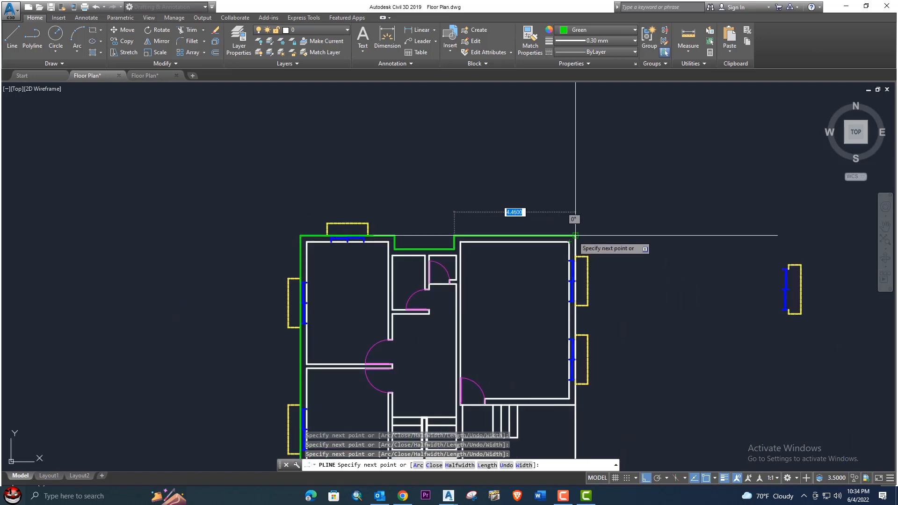
# - Continue the polyline down the right outer wall and along the parking area's bottom edge, ending at the staircase wall
pyautogui.moveTo(575, 412); pyautogui.dragTo(562, 251, button='middle')
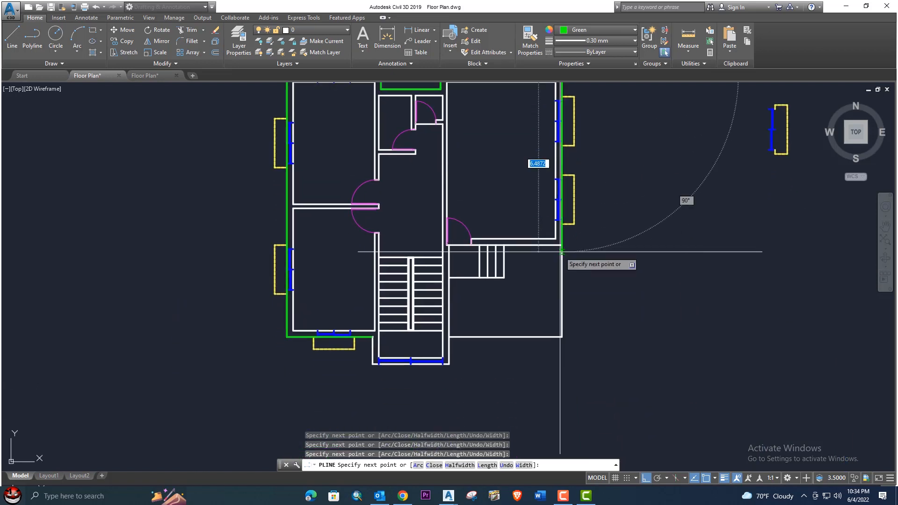
pyautogui.scroll(2, 562, 251)
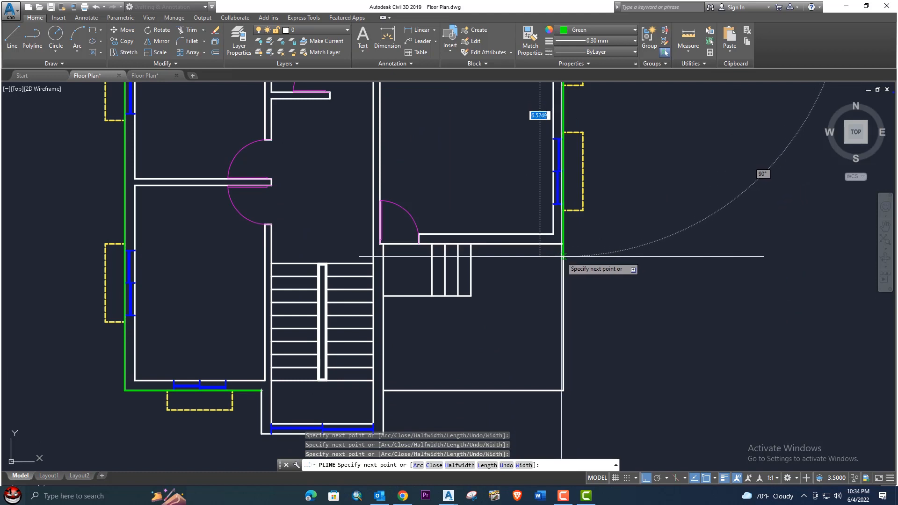
pyautogui.click(563, 390)
pyautogui.click(384, 390)
pyautogui.press('Return')
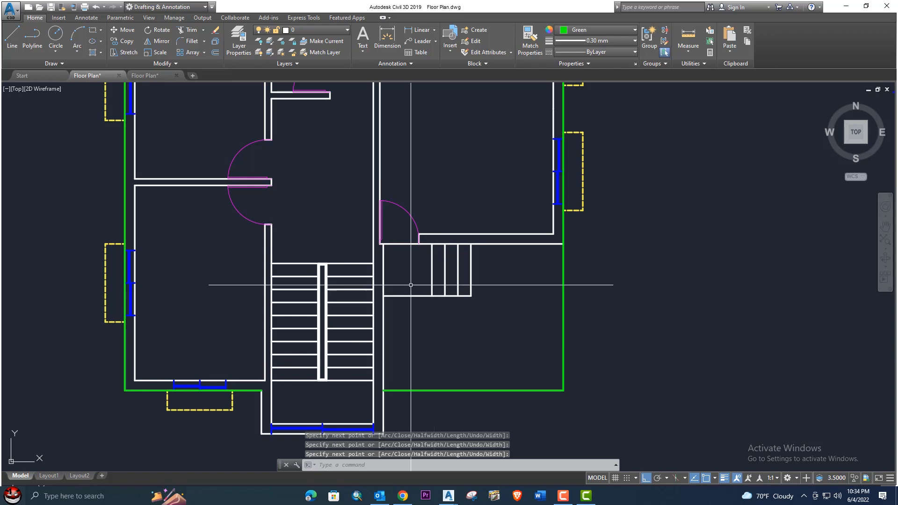
# - Switch to the reference floor plan and examine the plinth and slab projection outlines around the outer walls
pyautogui.click(155, 78)
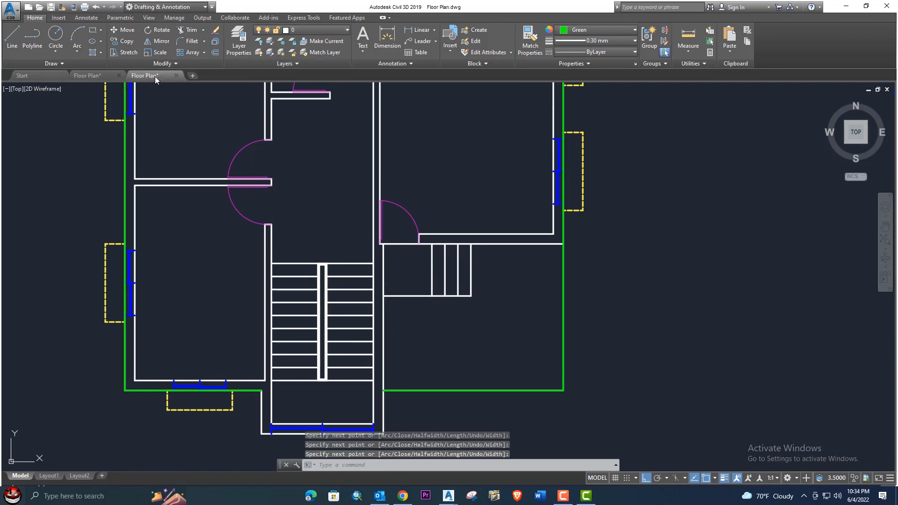
pyautogui.scroll(-2, 304, 94)
pyautogui.scroll(2, 472, 236)
pyautogui.moveTo(454, 254); pyautogui.dragTo(467, 232, button='middle')
pyautogui.scroll(2, 446, 211)
pyautogui.moveTo(424, 190); pyautogui.dragTo(498, 185, button='middle')
pyautogui.scroll(-2, 424, 190)
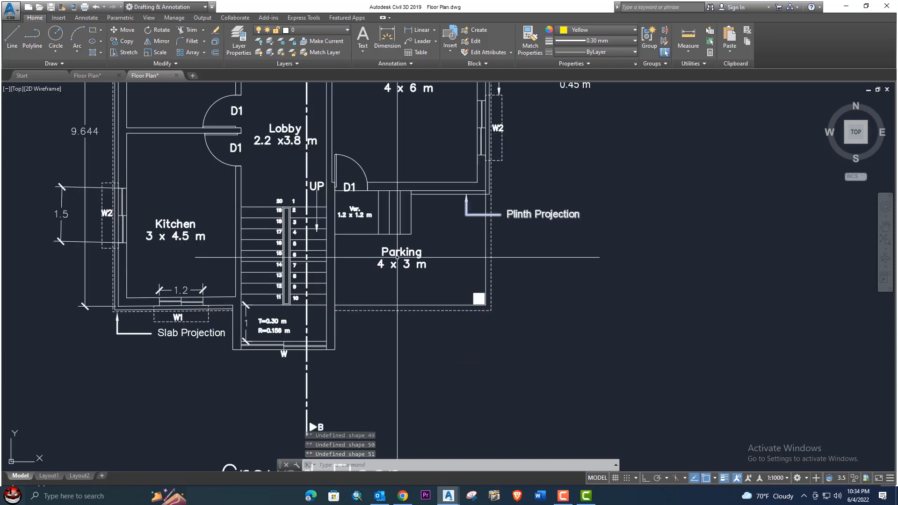
pyautogui.moveTo(399, 257); pyautogui.dragTo(509, 186, button='middle')
pyautogui.scroll(2, 302, 253)
pyautogui.moveTo(244, 239)
pyautogui.mouseDown(button='middle')
pyautogui.moveTo(327, 258)
pyautogui.moveTo(319, 266)
pyautogui.mouseUp(button='middle')
pyautogui.scroll(2, 317, 254)
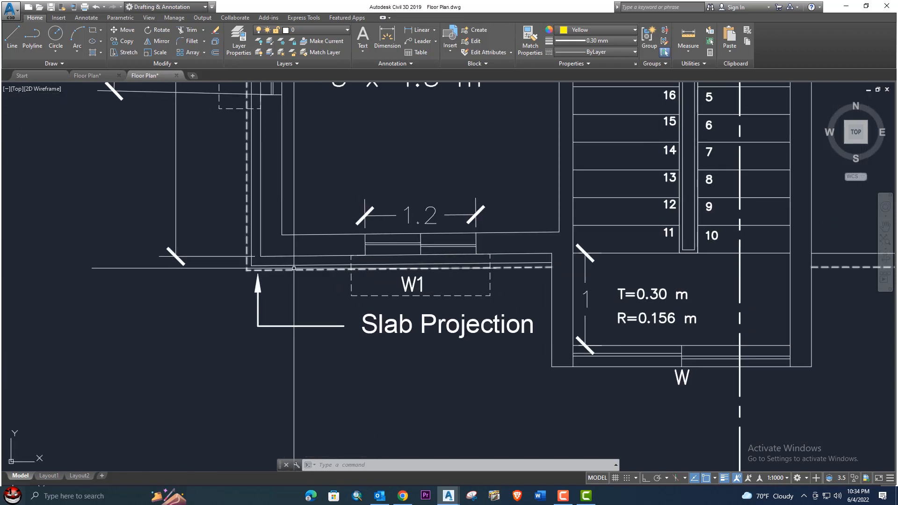
# - Measure the distance from the outer wall's lower-left corner to the dashed slab projection line
pyautogui.click(389, 42)
pyautogui.scroll(2, 263, 249)
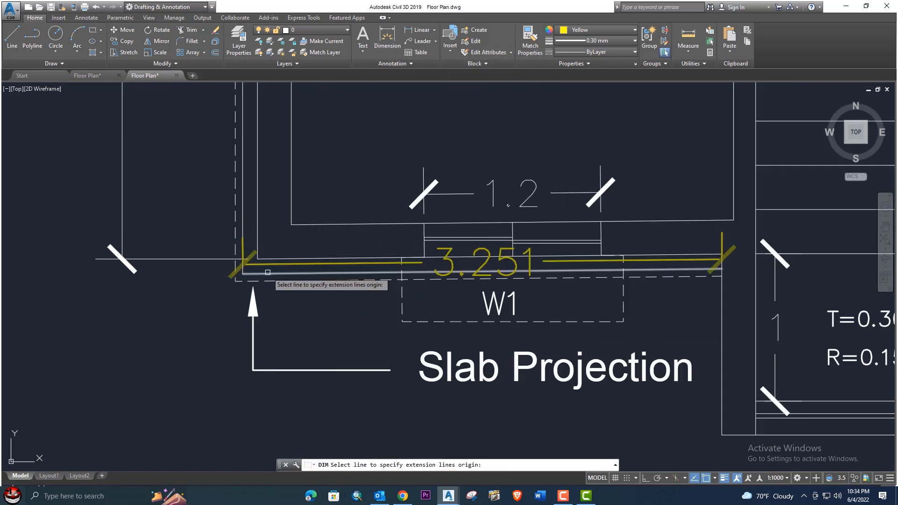
pyautogui.click(258, 259)
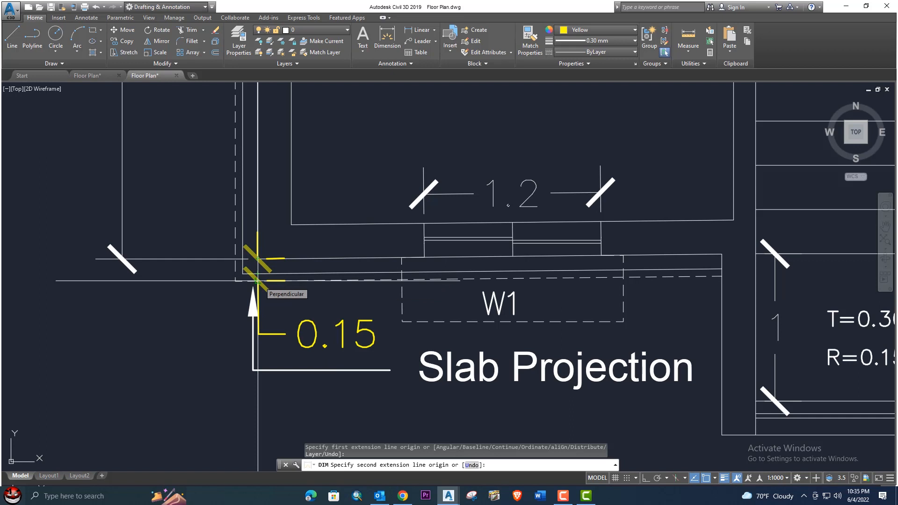
pyautogui.press('Escape')
# - Measure the distance from the outer wall's lower-right corner, above the parking area, to the plinth projection line
pyautogui.press('space')
pyautogui.scroll(-2, 324, 270)
pyautogui.moveTo(323, 265); pyautogui.dragTo(266, 269, button='middle')
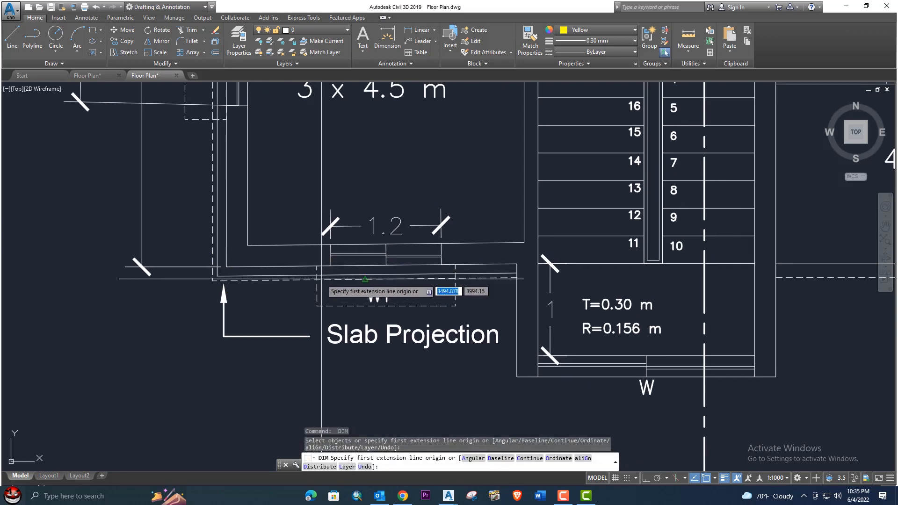
pyautogui.scroll(-2, 512, 213)
pyautogui.moveTo(512, 213); pyautogui.dragTo(256, 320, button='middle')
pyautogui.scroll(-2, 391, 259)
pyautogui.moveTo(472, 223); pyautogui.dragTo(473, 222, button='middle')
pyautogui.scroll(6, 473, 222)
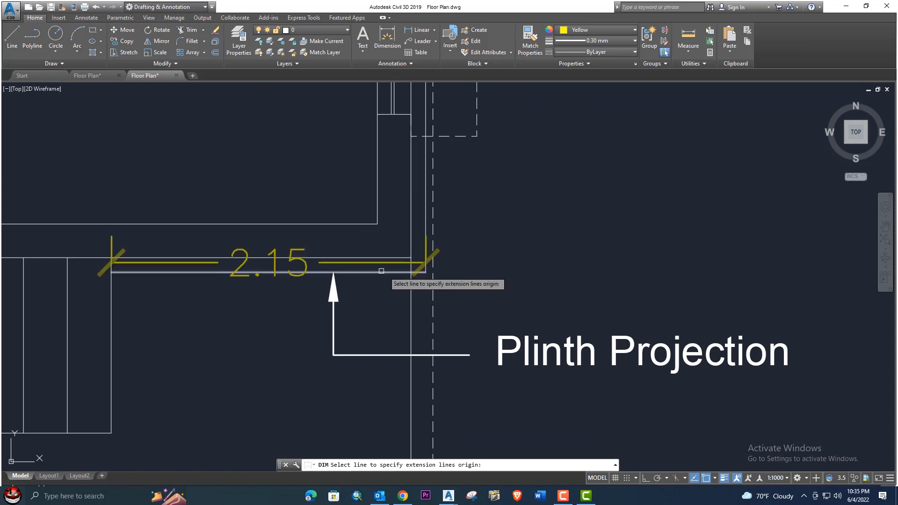
pyautogui.press('Return')
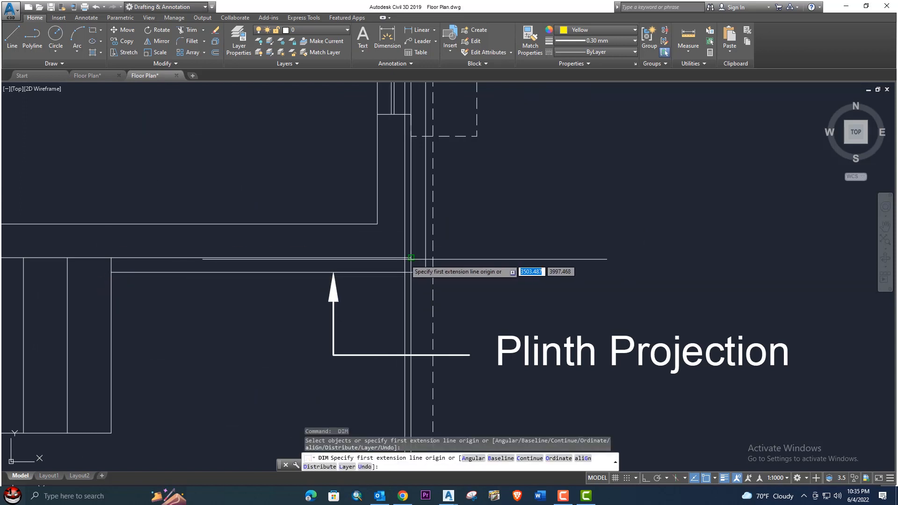
pyautogui.click(411, 257)
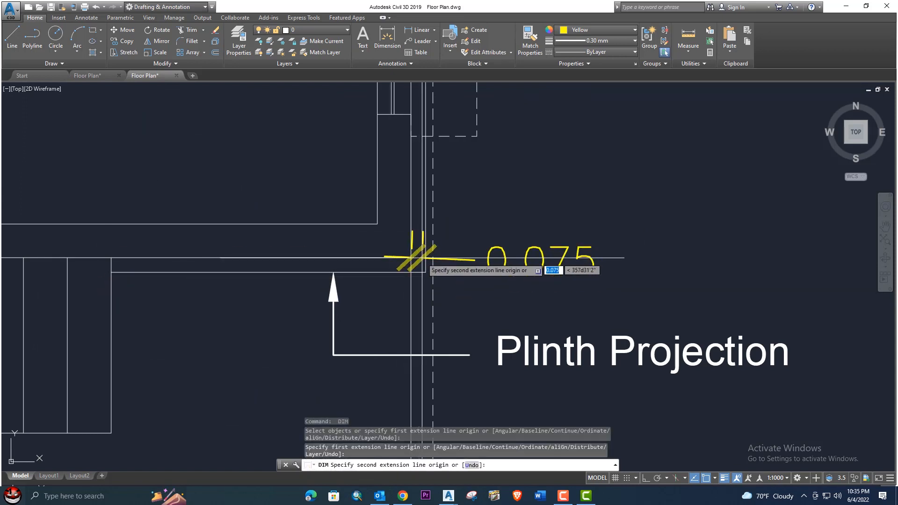
pyautogui.scroll(2, 424, 258)
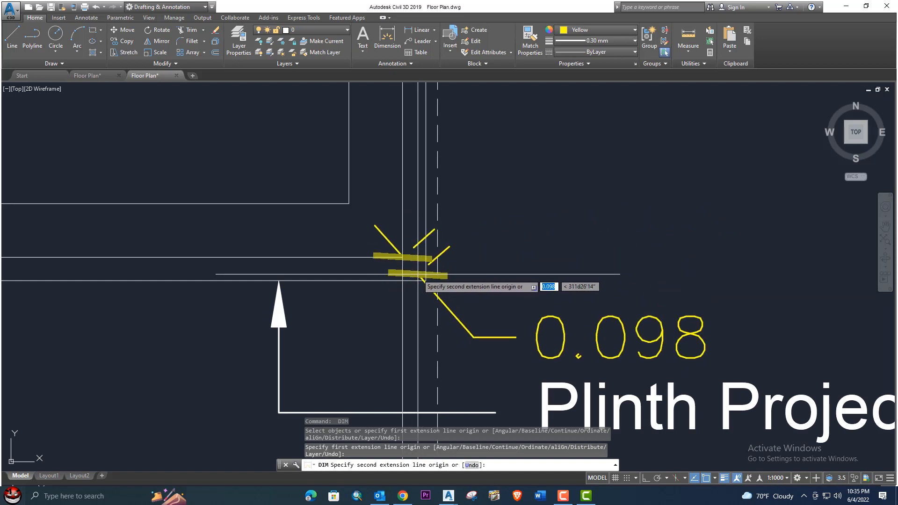
pyautogui.press('Escape')
pyautogui.click(403, 281)
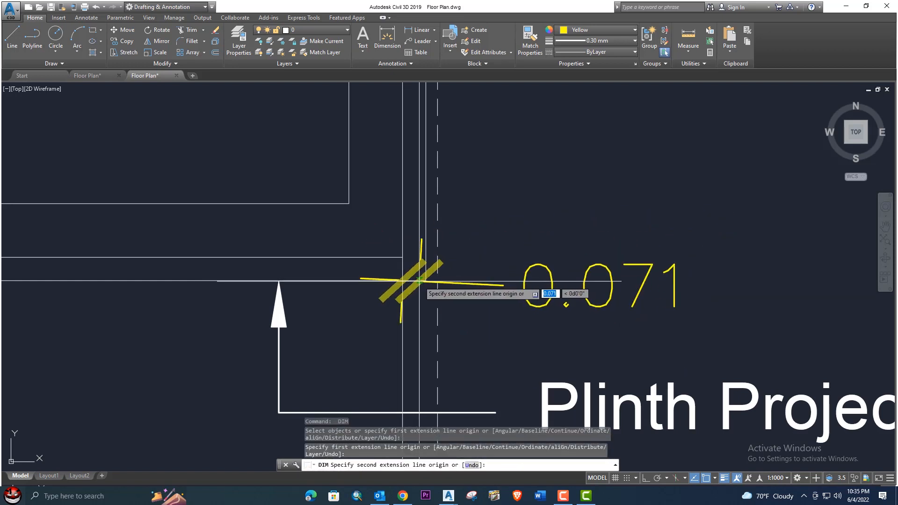
pyautogui.click(426, 281)
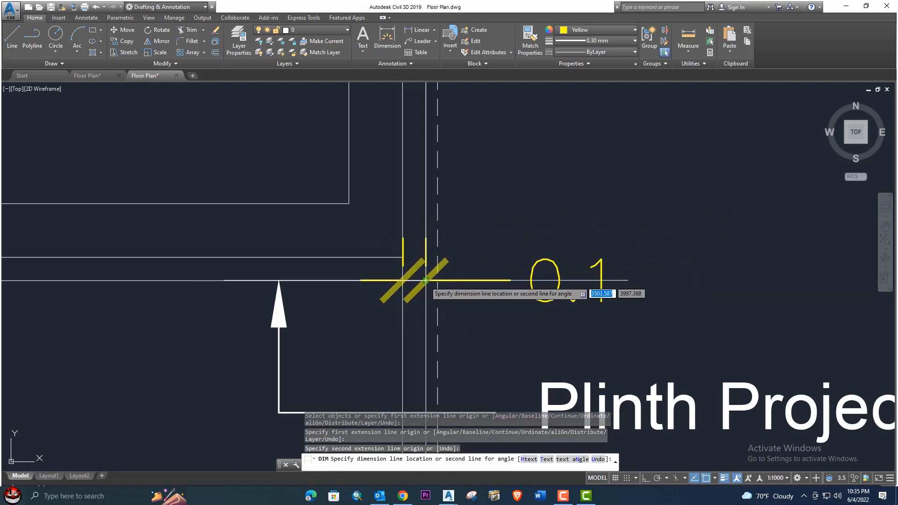
pyautogui.press('Escape')
pyautogui.scroll(-5, 369, 290)
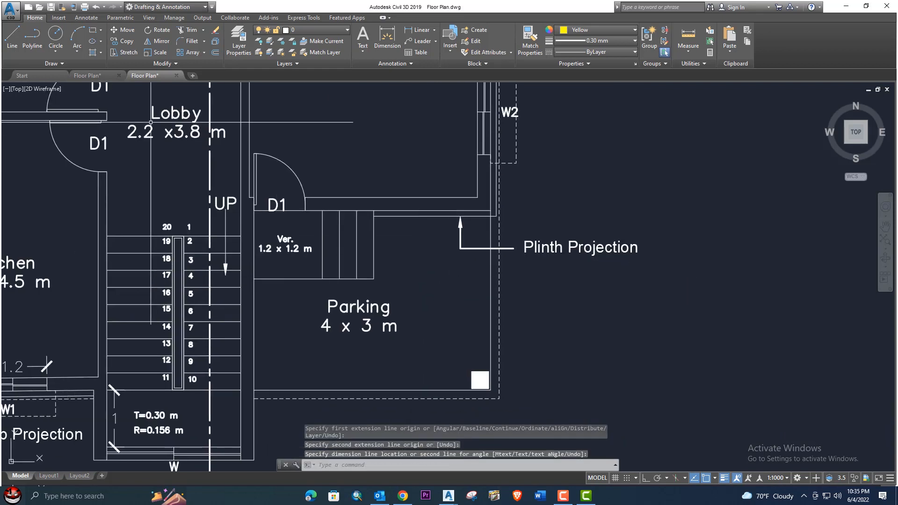
# - Switch back to the working floor plan and offset the green outer-wall polyline outward by 0.1 for the plinth projection
pyautogui.click(87, 76)
pyautogui.moveTo(221, 216); pyautogui.dragTo(313, 194, button='middle')
pyautogui.moveTo(255, 231); pyautogui.dragTo(283, 190, button='middle')
pyautogui.moveTo(260, 281); pyautogui.dragTo(211, 234, button='middle')
pyautogui.moveTo(528, 297); pyautogui.dragTo(433, 318, button='middle')
pyautogui.moveTo(251, 303); pyautogui.dragTo(401, 329, button='middle')
pyautogui.moveTo(309, 335); pyautogui.dragTo(264, 330, button='middle')
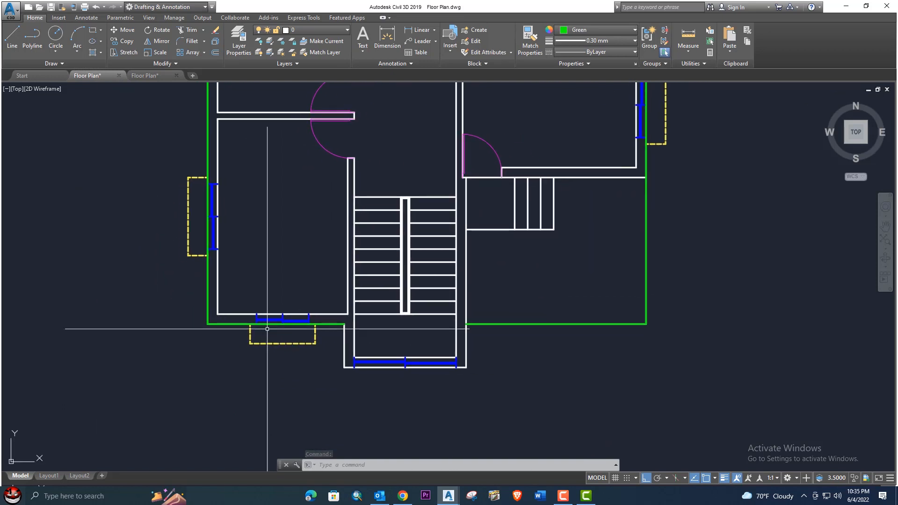
pyautogui.press('Return')
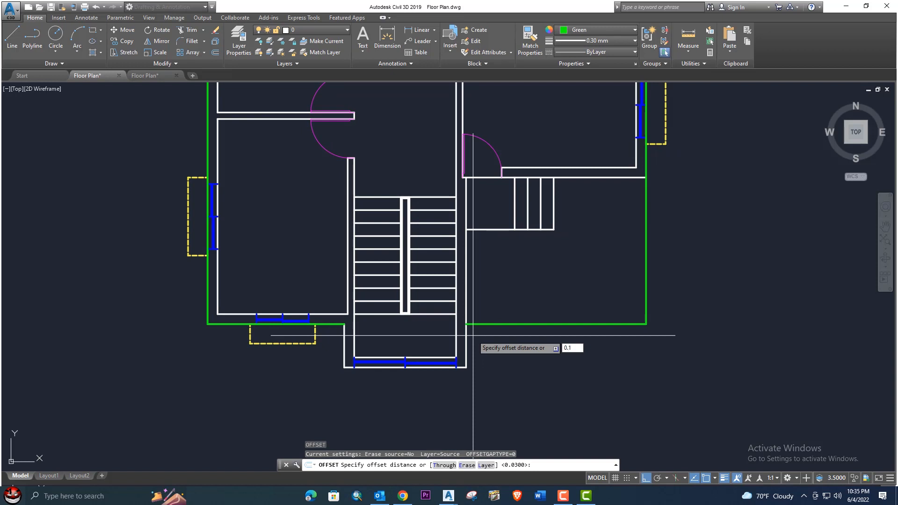
pyautogui.write('0.1')
pyautogui.press('Return')
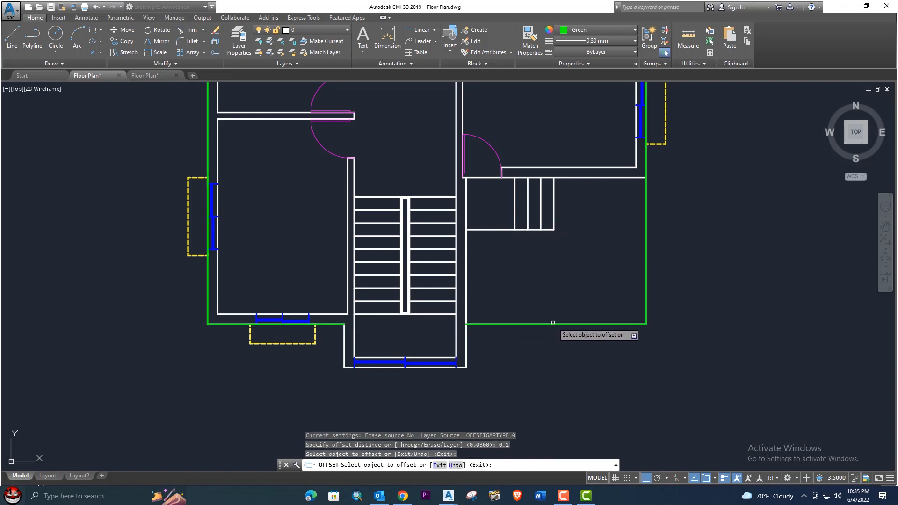
pyautogui.click(567, 326)
pyautogui.click(572, 348)
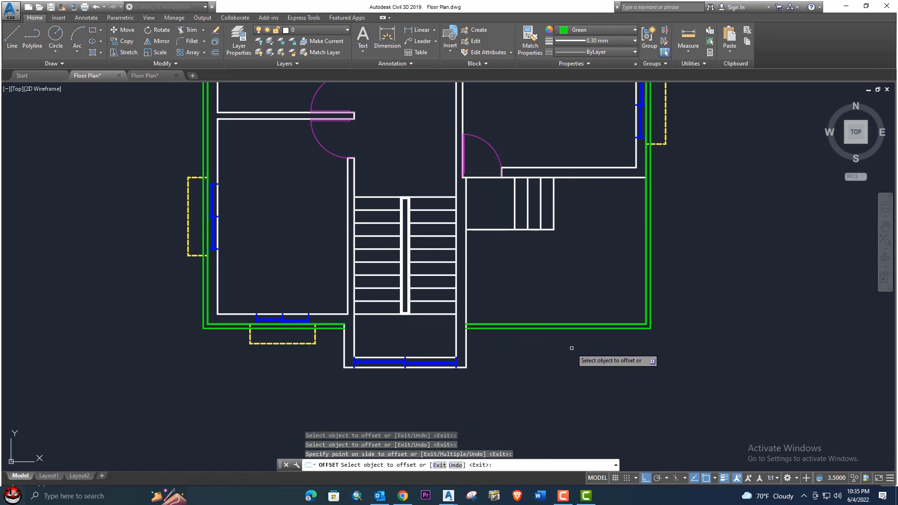
# - Offset the original green outer-wall polyline outward by 0.15 for the slab projection
pyautogui.click(586, 326)
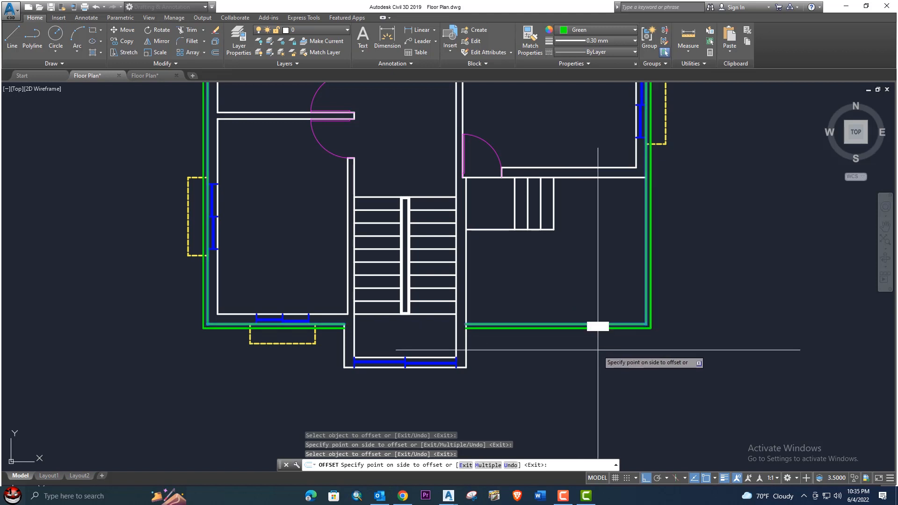
pyautogui.write('0.15')
pyautogui.press('Return')
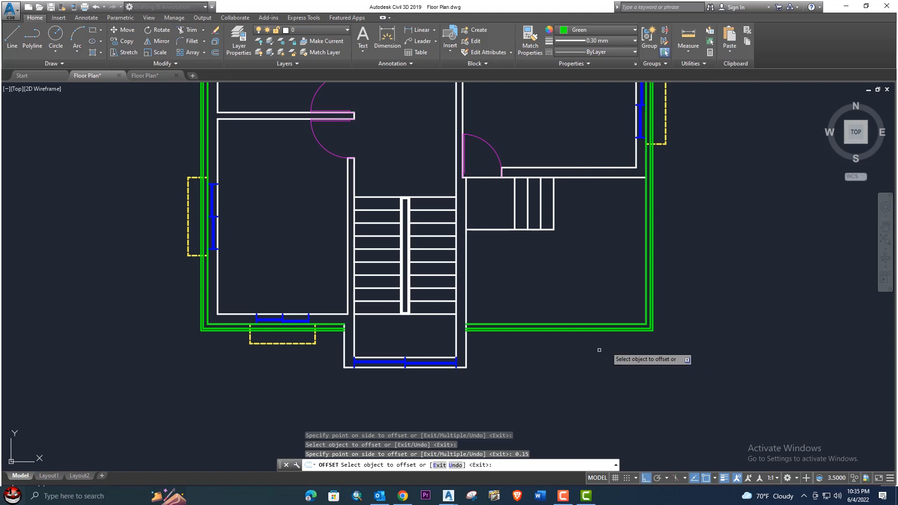
pyautogui.scroll(4, 658, 307)
pyautogui.scroll(-2, 652, 309)
pyautogui.moveTo(654, 296)
pyautogui.mouseDown(button='middle')
pyautogui.moveTo(633, 320)
pyautogui.moveTo(635, 334)
pyautogui.mouseUp(button='middle')
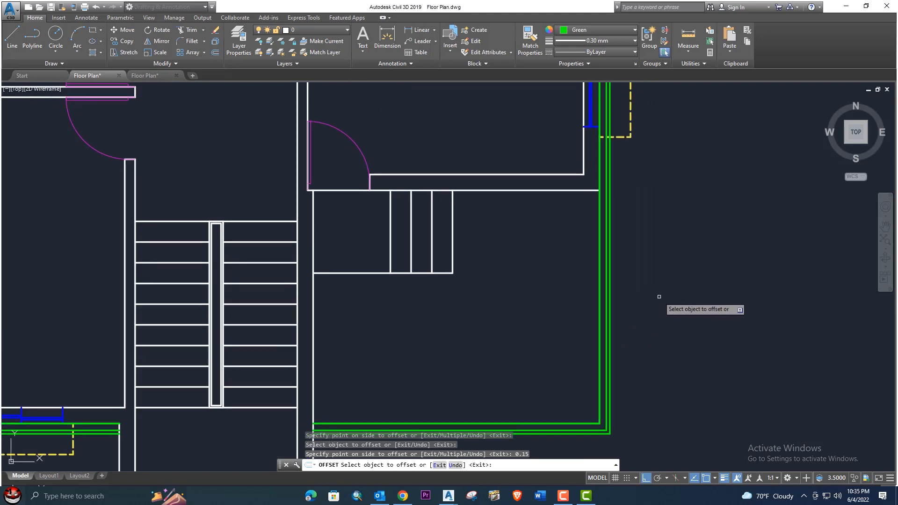
pyautogui.press('Escape')
# - Set the lineweight of the green wall, plinth and slab outlines to ByLayer
pyautogui.click(655, 298)
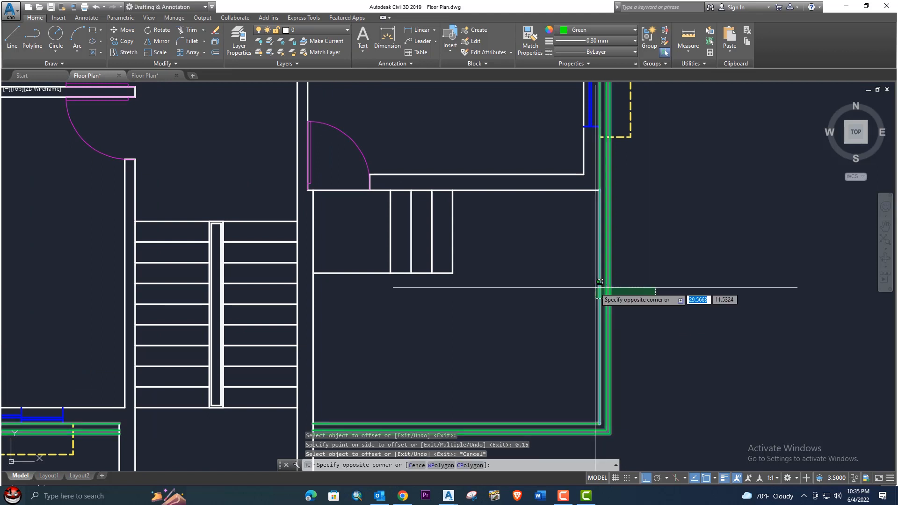
pyautogui.click(433, 271)
pyautogui.click(35, 19)
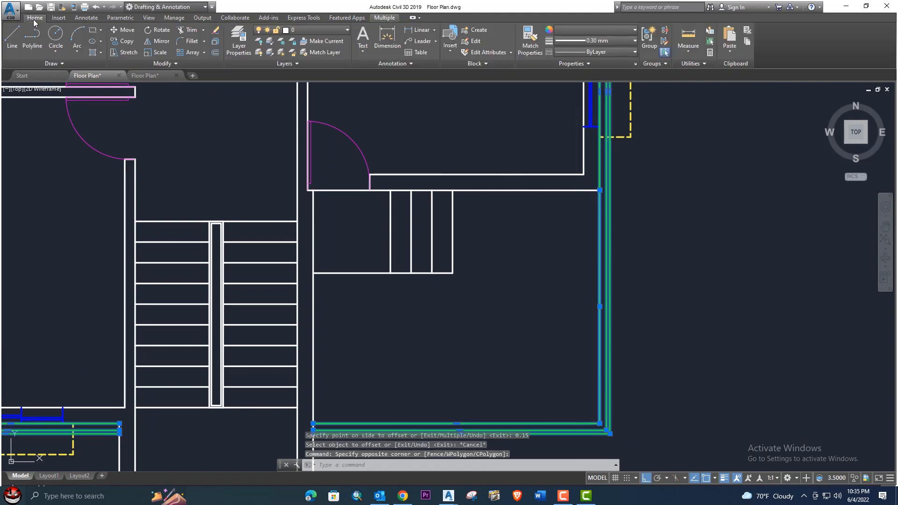
pyautogui.click(615, 41)
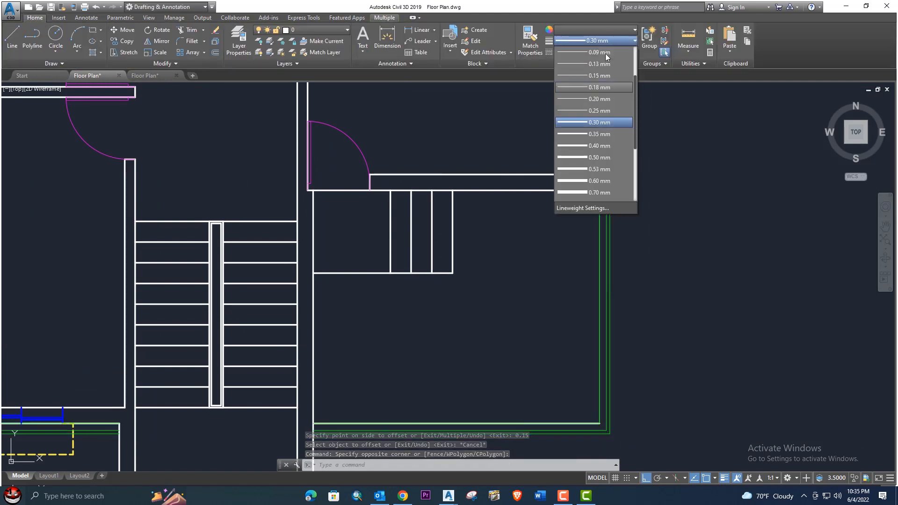
pyautogui.click(596, 53)
pyautogui.scroll(2, 606, 186)
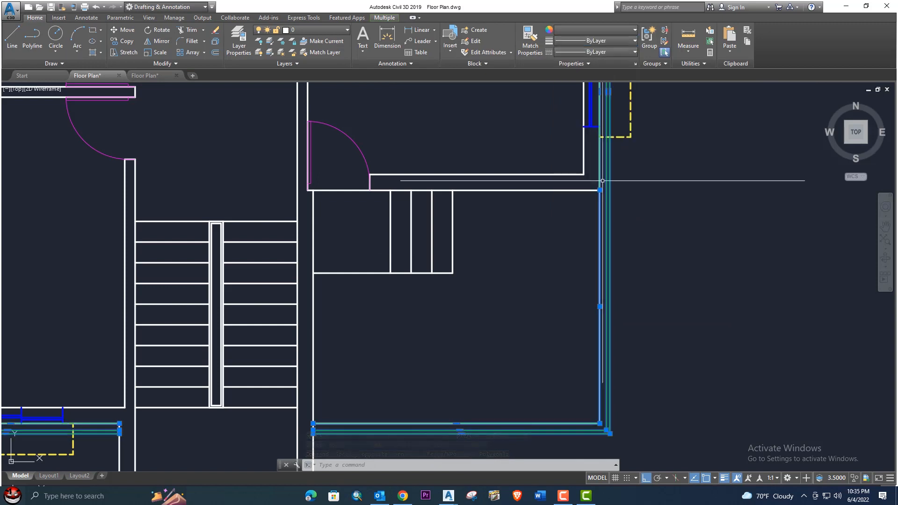
pyautogui.press('Escape')
# - Draw a green polyline along the wall above the parking area, from the outer wall corner to the entrance door's hinge side
pyautogui.scroll(3, 586, 201)
pyautogui.scroll(-3, 585, 205)
pyautogui.scroll(-2, 586, 207)
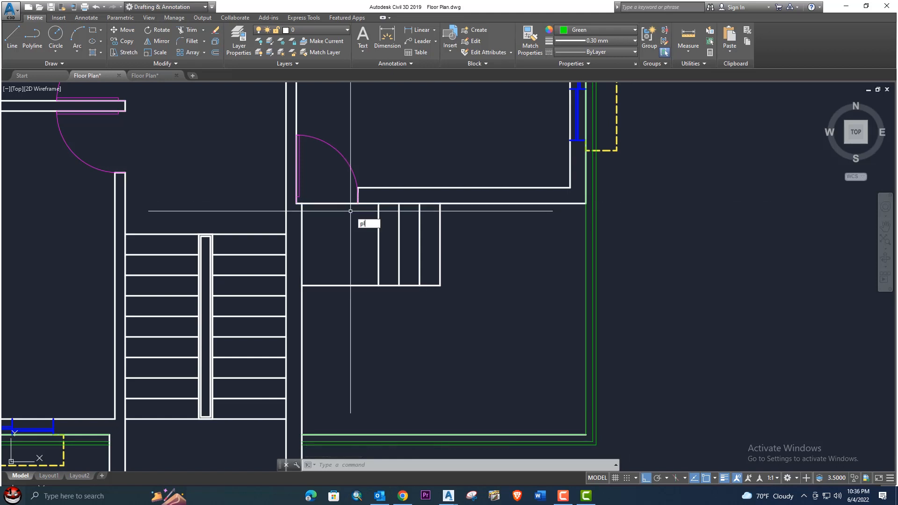
pyautogui.press('Return')
pyautogui.scroll(2, 586, 200)
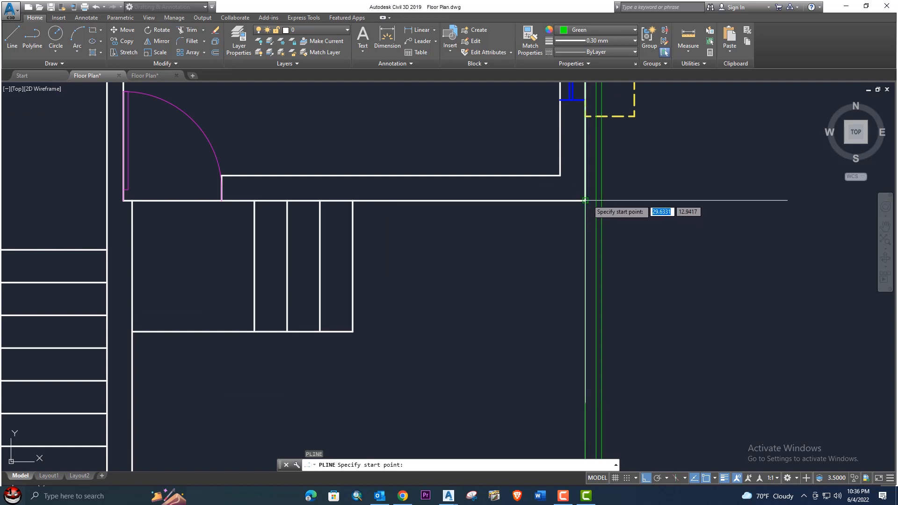
pyautogui.click(585, 201)
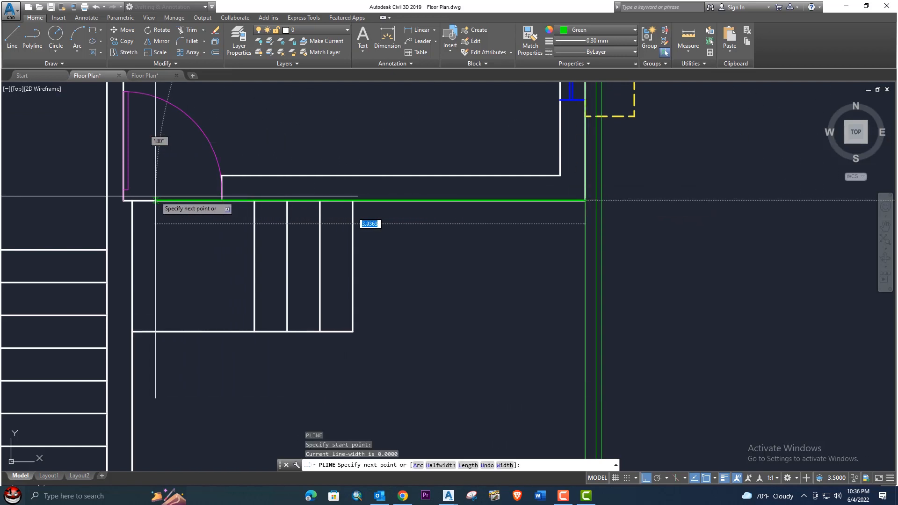
pyautogui.click(125, 200)
pyautogui.press('Return')
# - Extend the new green polyline past the outer wall corner to meet the plinth outline
pyautogui.scroll(-3, 225, 221)
pyautogui.scroll(2, 275, 251)
pyautogui.write('ex')
pyautogui.press('Return')
pyautogui.press('Return')
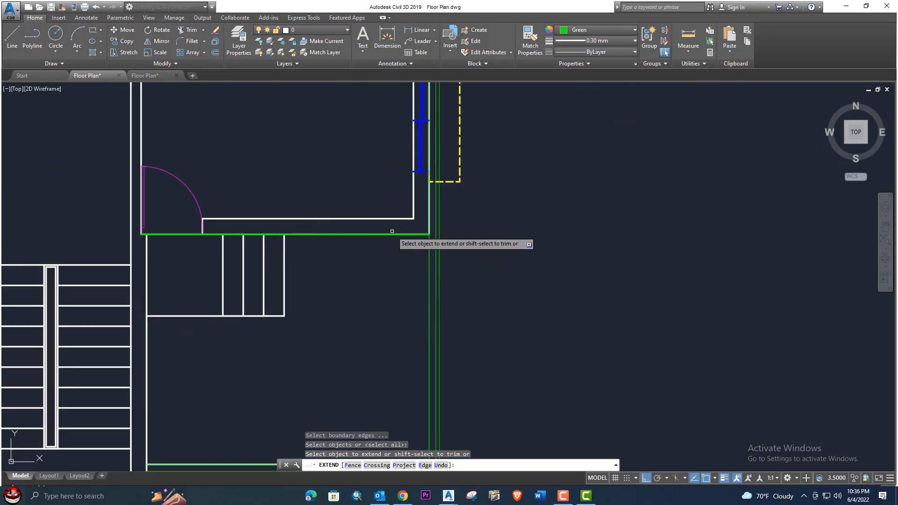
pyautogui.scroll(2, 442, 236)
pyautogui.press('Escape')
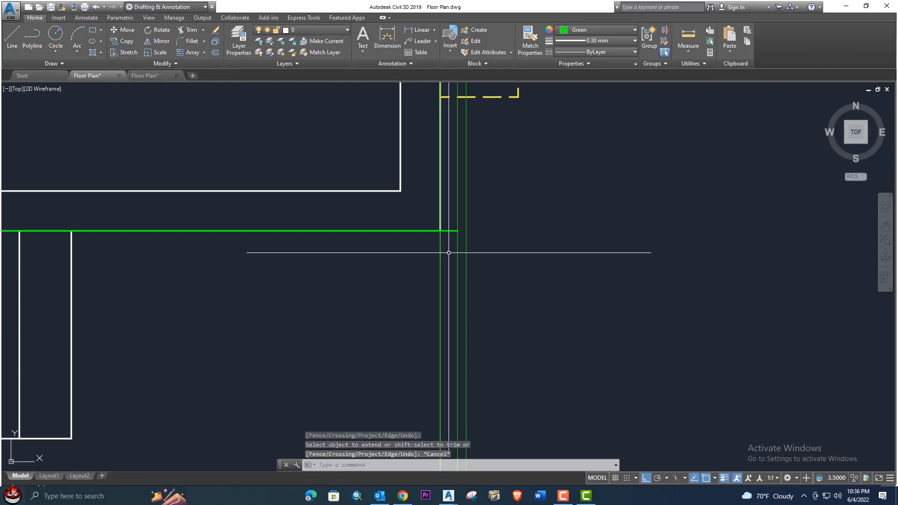
pyautogui.write('tr')
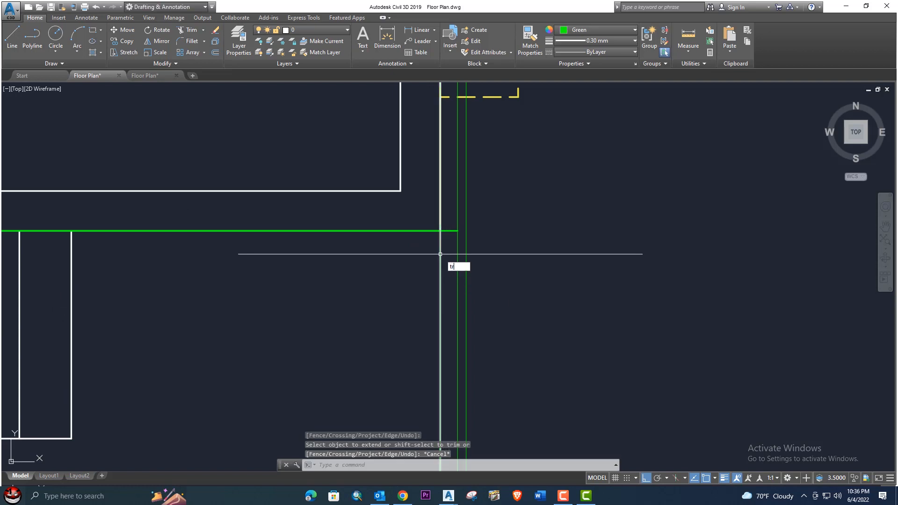
pyautogui.press('Return')
pyautogui.press('Return')
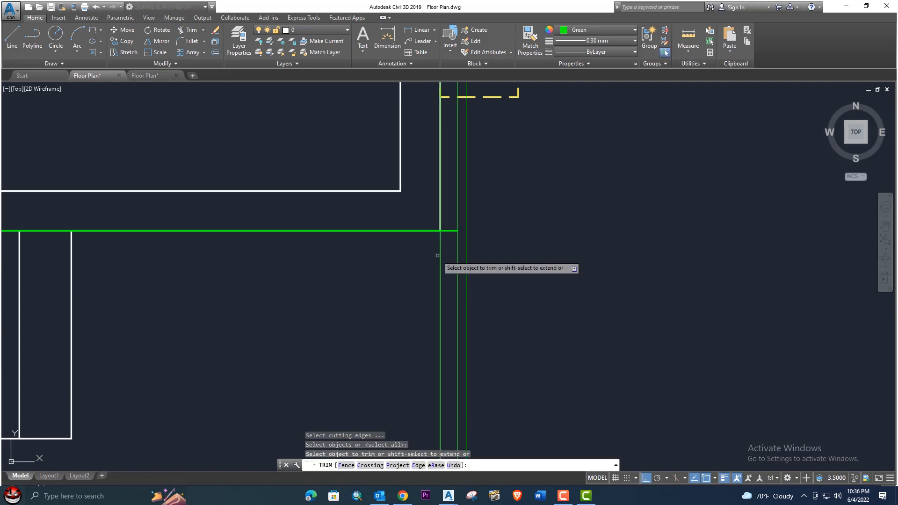
pyautogui.press('Escape')
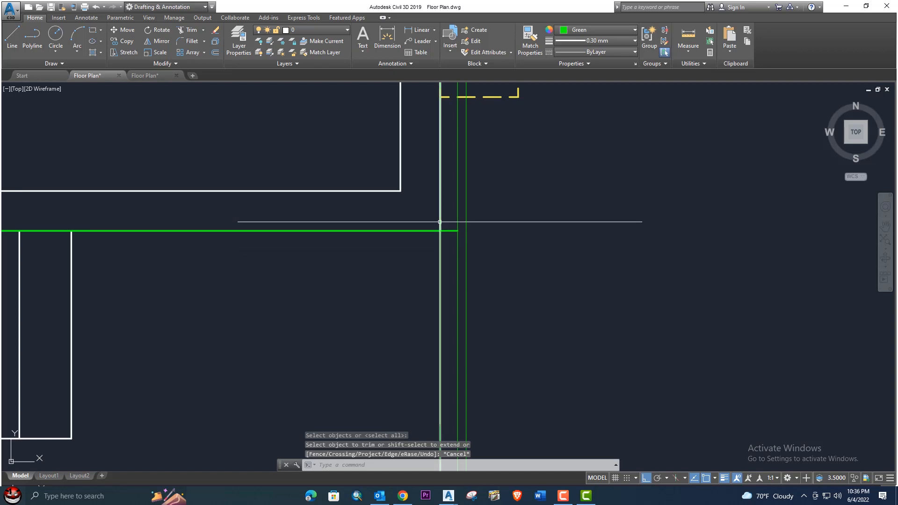
# - Erase the original green polyline traced along the outer wall faces
pyautogui.press('Delete')
pyautogui.scroll(-3, 441, 218)
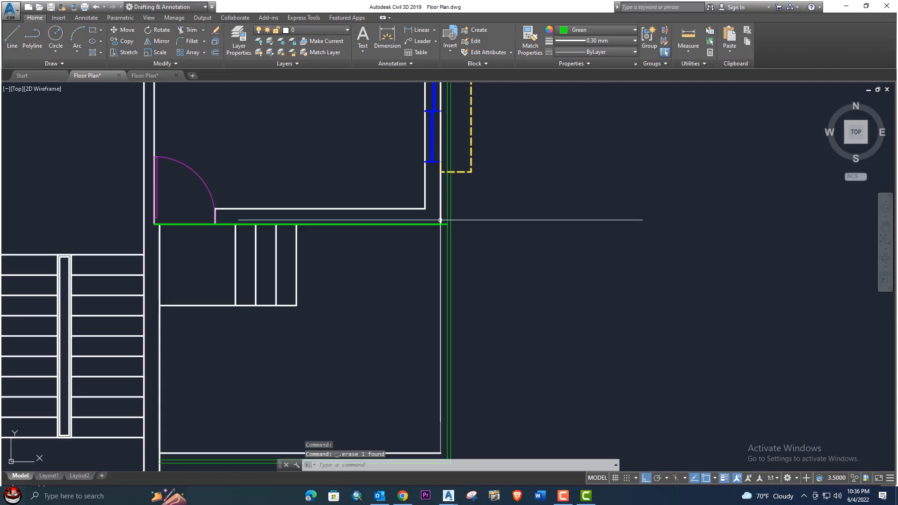
pyautogui.scroll(3, 437, 265)
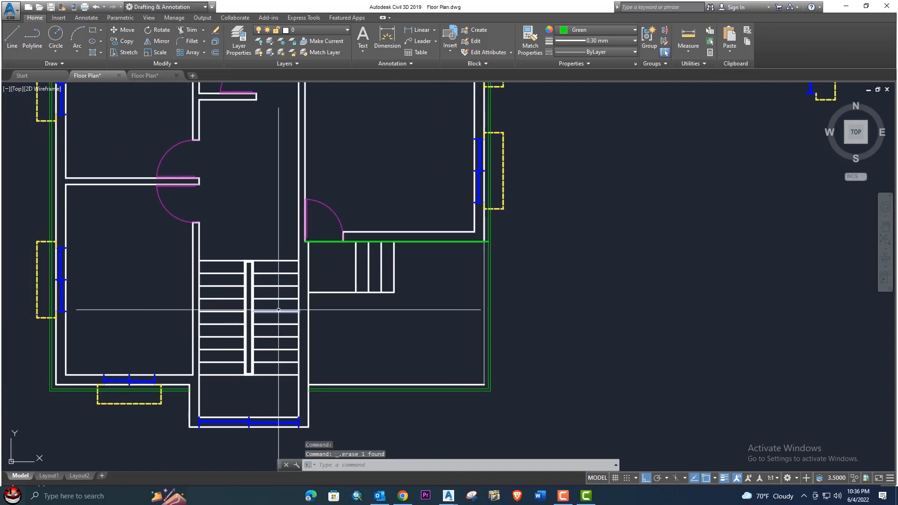
# - Trim away the plinth outline around the parking area, below the new horizontal green polyline
pyautogui.scroll(3, 394, 298)
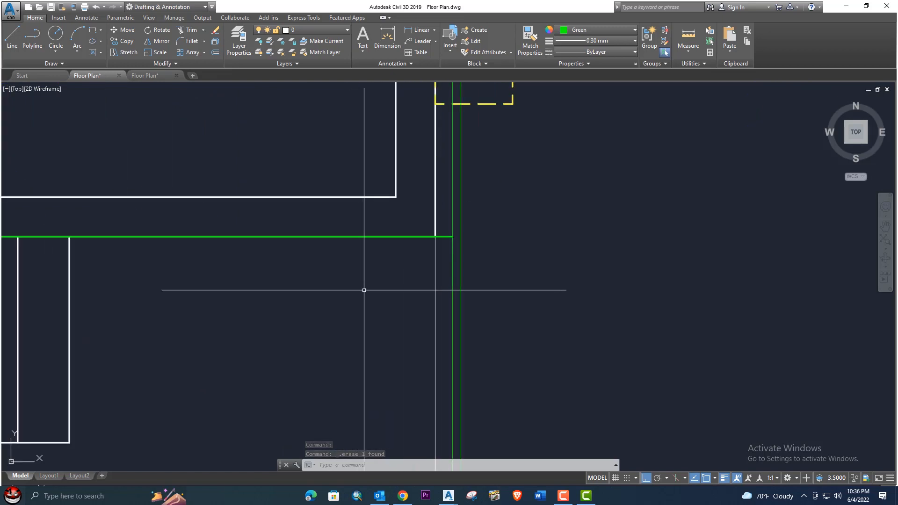
pyautogui.press('Return')
pyautogui.press('Return')
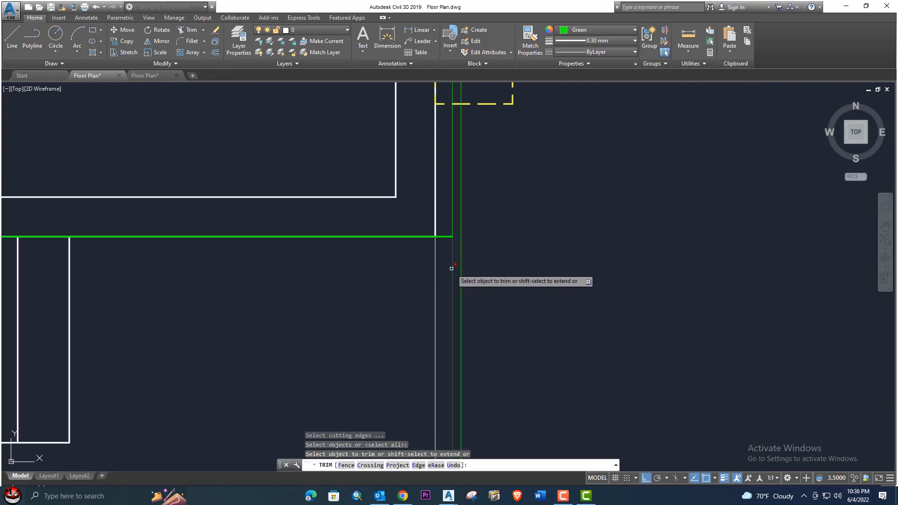
pyautogui.scroll(-2, 452, 268)
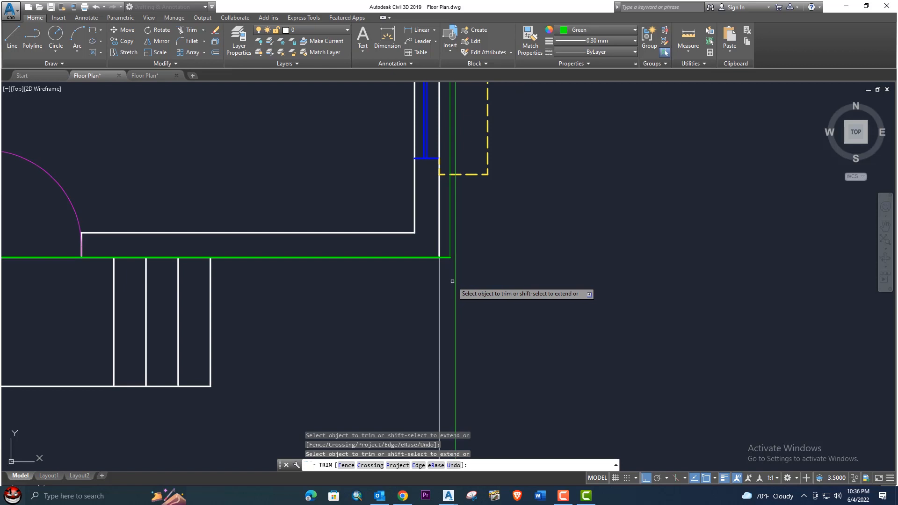
pyautogui.press('Escape')
# - Match the horizontal green polyline's properties to those of the thin plinth outline
pyautogui.write('ma')
pyautogui.press('Return')
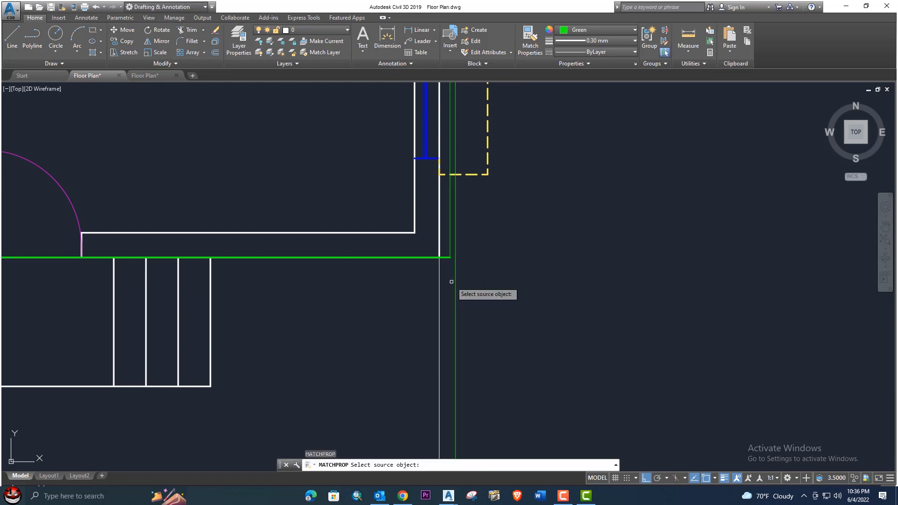
pyautogui.click(444, 257)
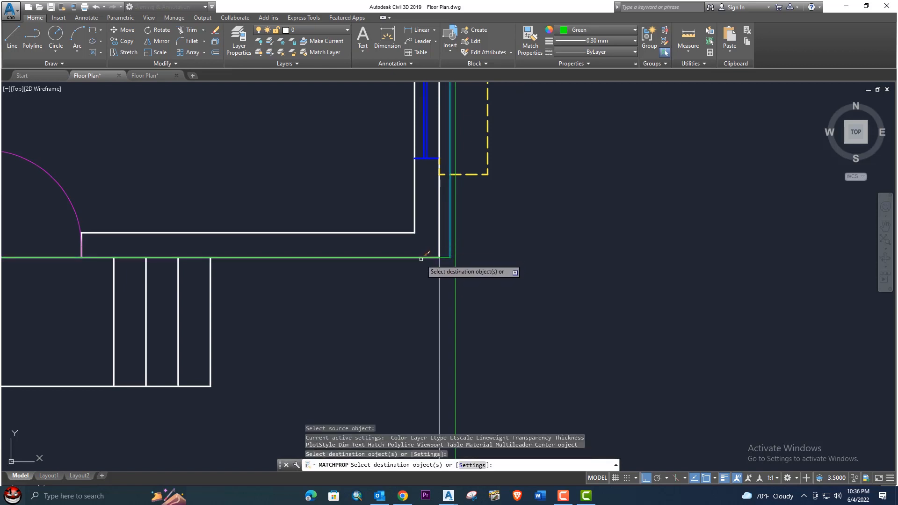
pyautogui.press('Escape')
pyautogui.scroll(3, 393, 269)
pyautogui.scroll(-4, 392, 269)
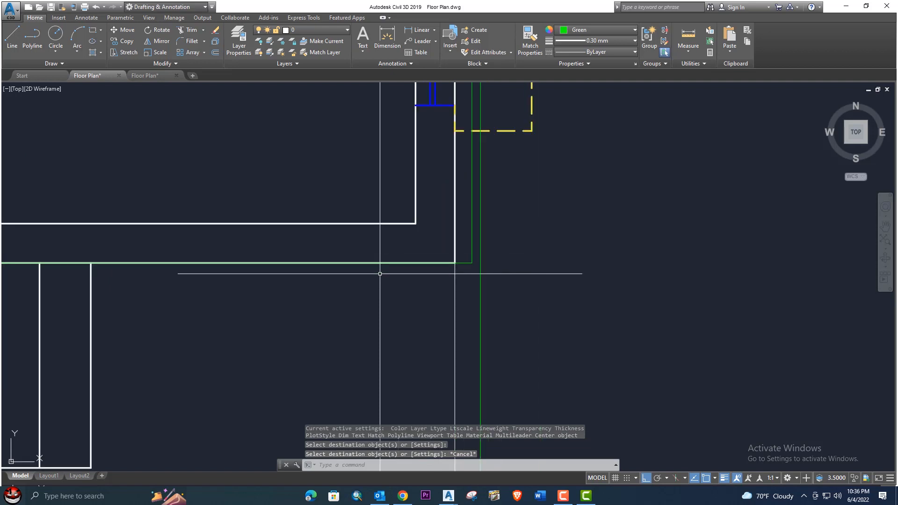
# - Offset the horizontal green polyline between the living room and parking area outward by 0.1
pyautogui.moveTo(378, 275); pyautogui.dragTo(398, 279, button='middle')
pyautogui.write('o')
pyautogui.press('Return')
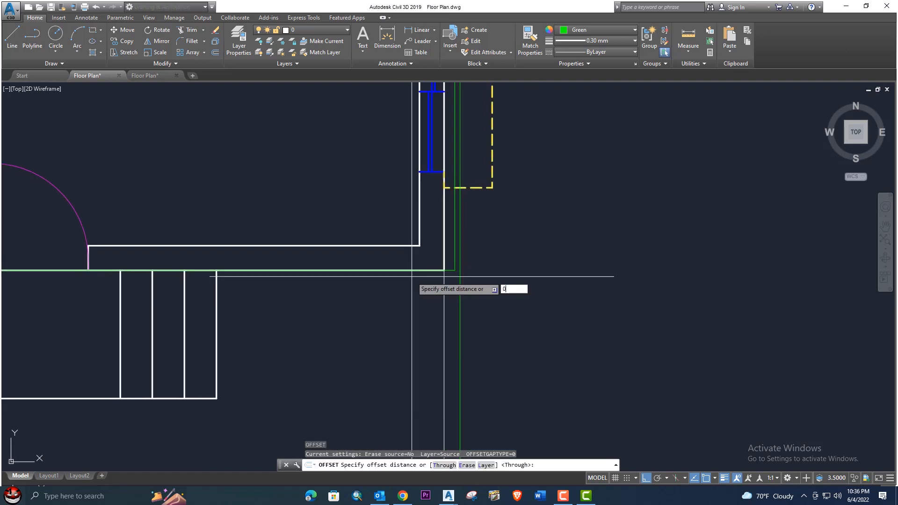
pyautogui.write('0.1')
pyautogui.press('Return')
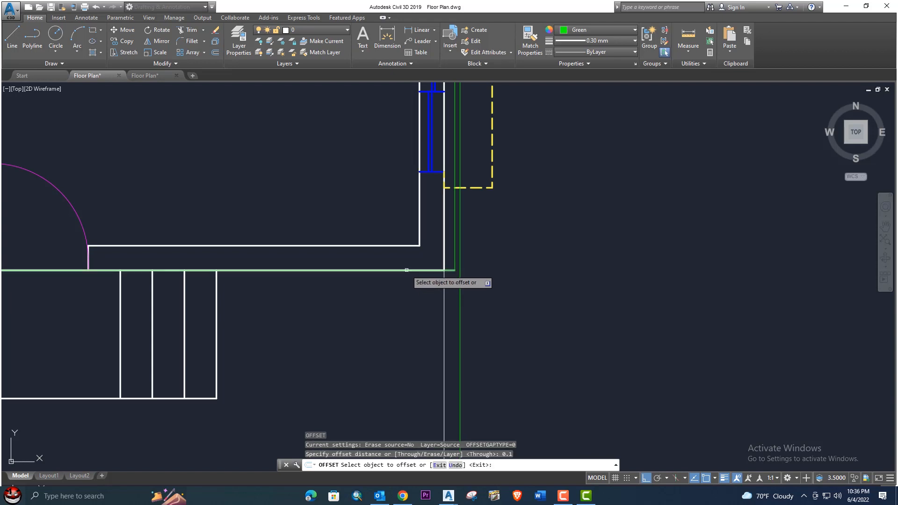
pyautogui.click(407, 270)
pyautogui.click(406, 300)
pyautogui.press('Escape')
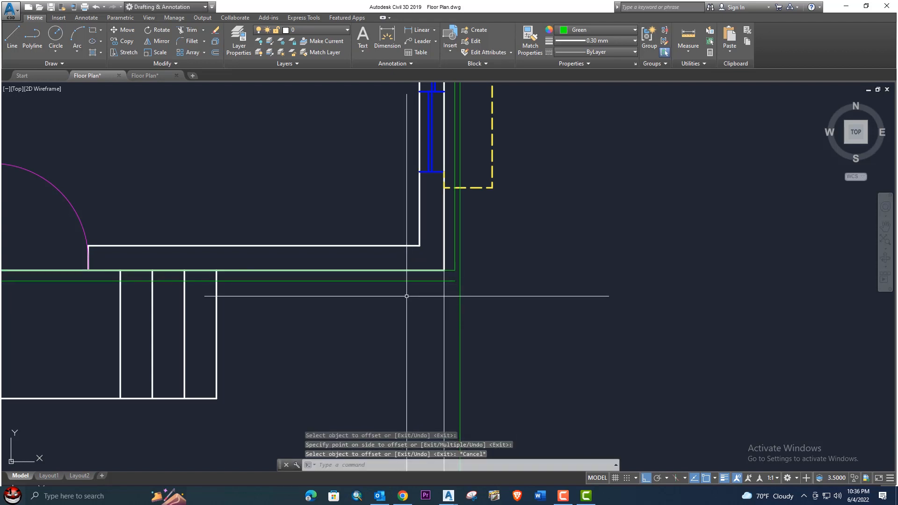
# - Extend the vertical plinth outline to the offset polyline and erase the original green polyline on the wall face
pyautogui.write('ex')
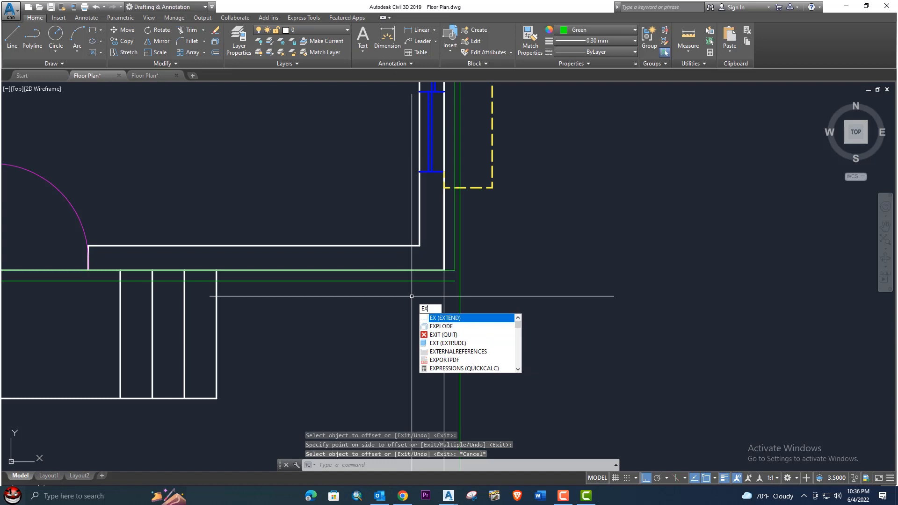
pyautogui.press('Return')
pyautogui.press('Return')
pyautogui.click(451, 270)
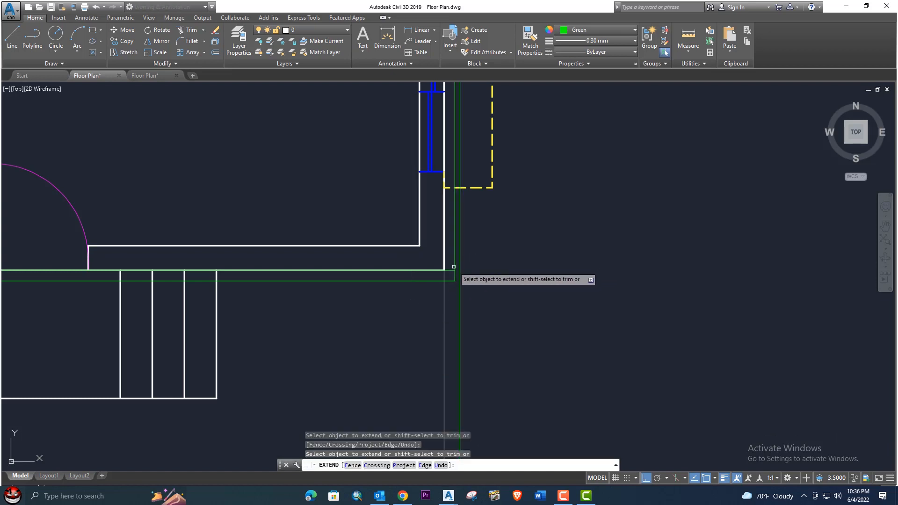
pyautogui.press('Escape')
pyautogui.click(450, 270)
pyautogui.press('Delete')
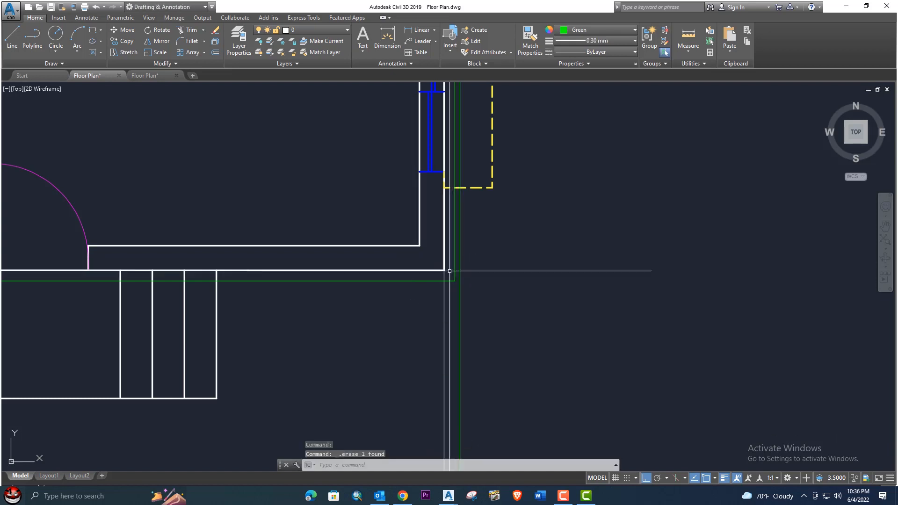
# - Trim the short end of the horizontal plinth line that crosses the wall beside the living room door
pyautogui.moveTo(287, 281); pyautogui.dragTo(356, 284, button='middle')
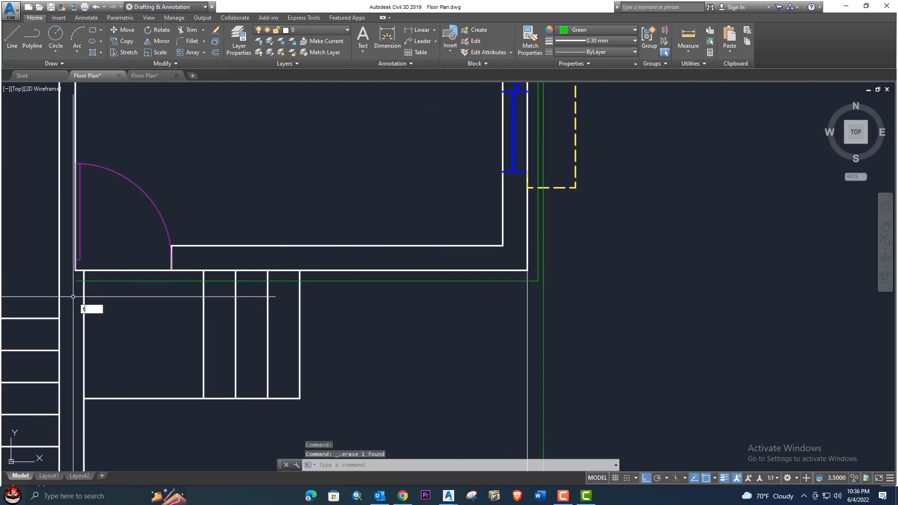
pyautogui.press('Return')
pyautogui.press('Return')
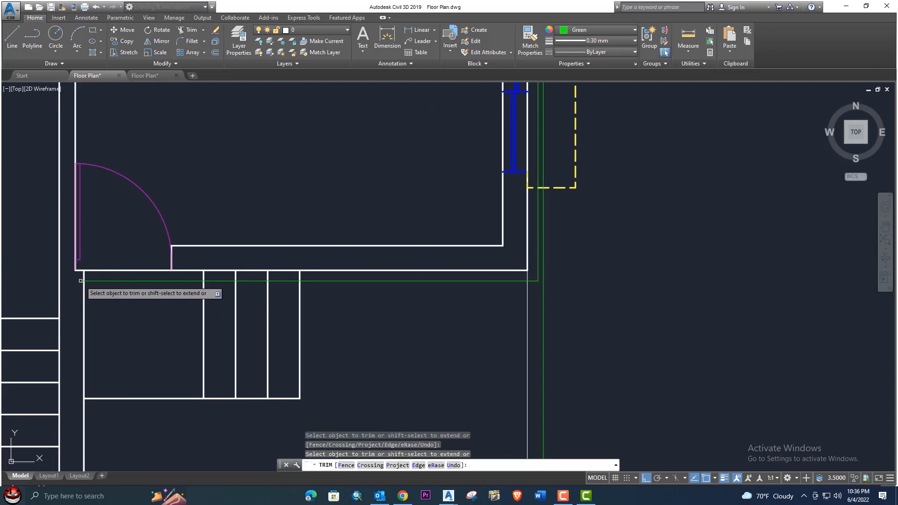
pyautogui.scroll(-2, 117, 281)
pyautogui.moveTo(306, 282); pyautogui.dragTo(355, 276, button='middle')
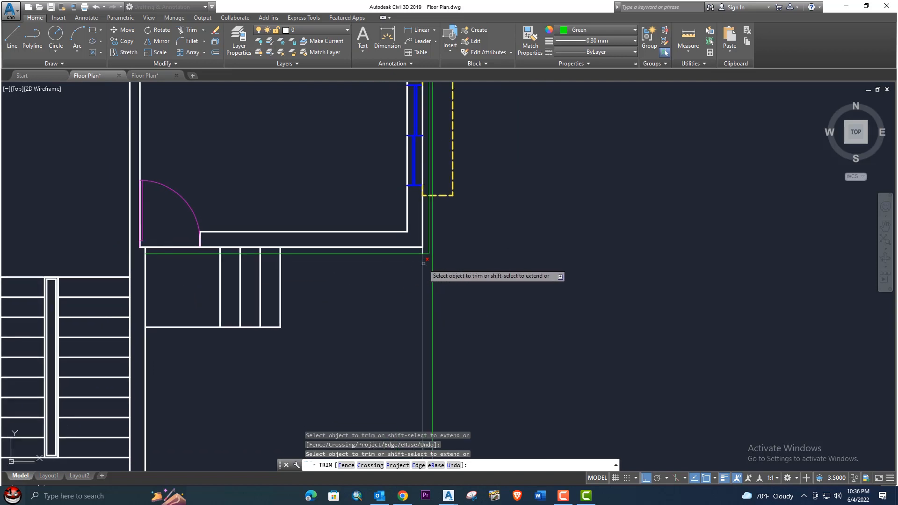
# - Check the plinth projection in the reference plan and trim the plinth line where it crosses the veranda and steps
pyautogui.click(145, 75)
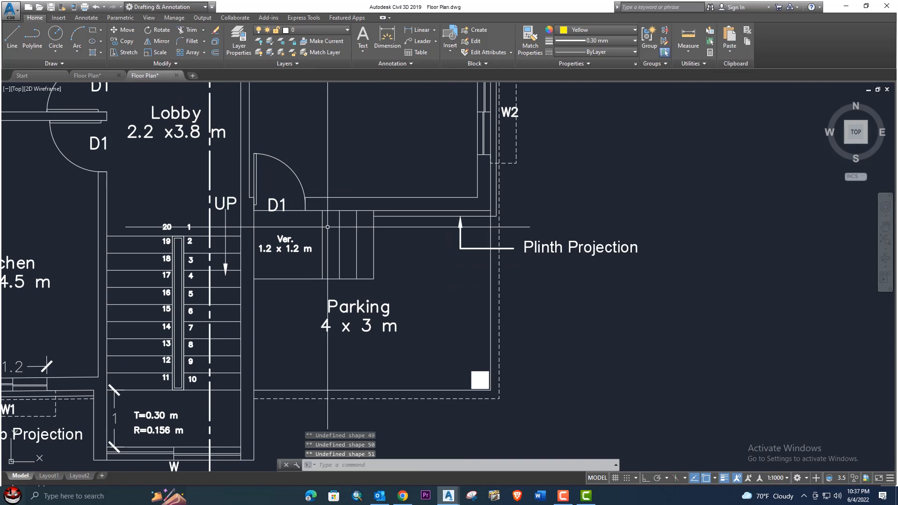
pyautogui.moveTo(328, 228); pyautogui.dragTo(338, 235, button='middle')
pyautogui.scroll(2, 390, 230)
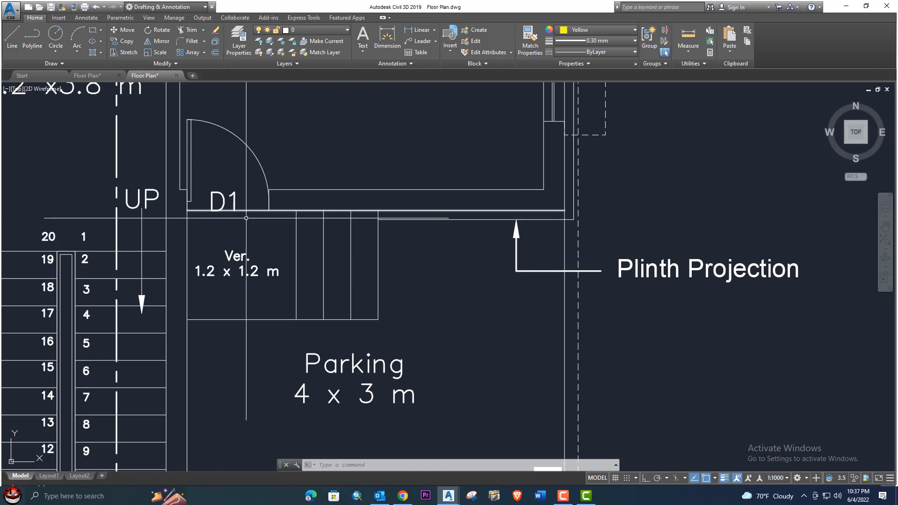
pyautogui.click(88, 75)
pyautogui.write('tr')
pyautogui.press('Return')
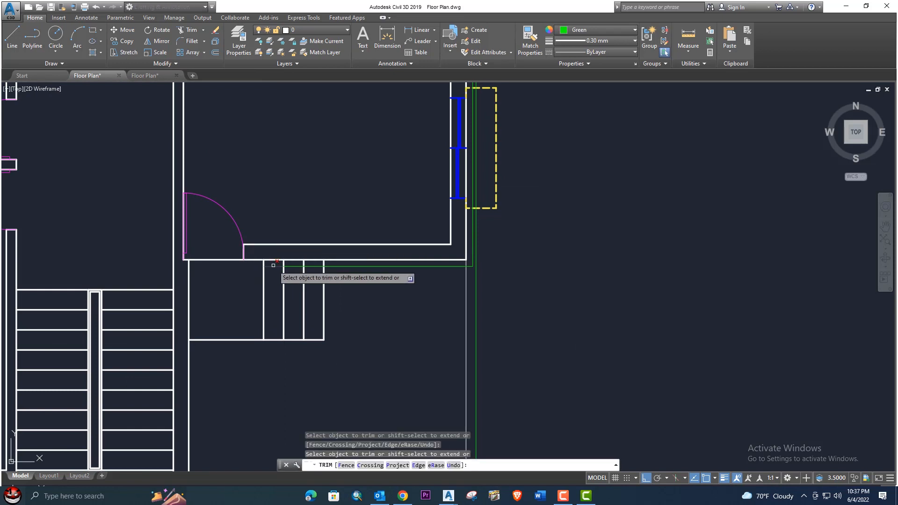
pyautogui.click(312, 265)
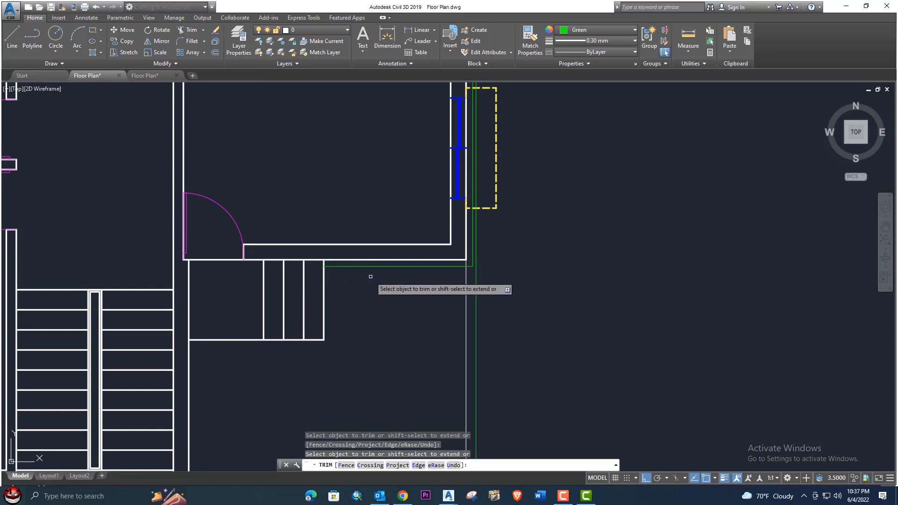
pyautogui.moveTo(466, 276); pyautogui.dragTo(470, 266, button='middle')
pyautogui.press('Escape')
# - Erase the leftover inner green plinth line below the parking area
pyautogui.moveTo(526, 266); pyautogui.dragTo(536, 226, button='middle')
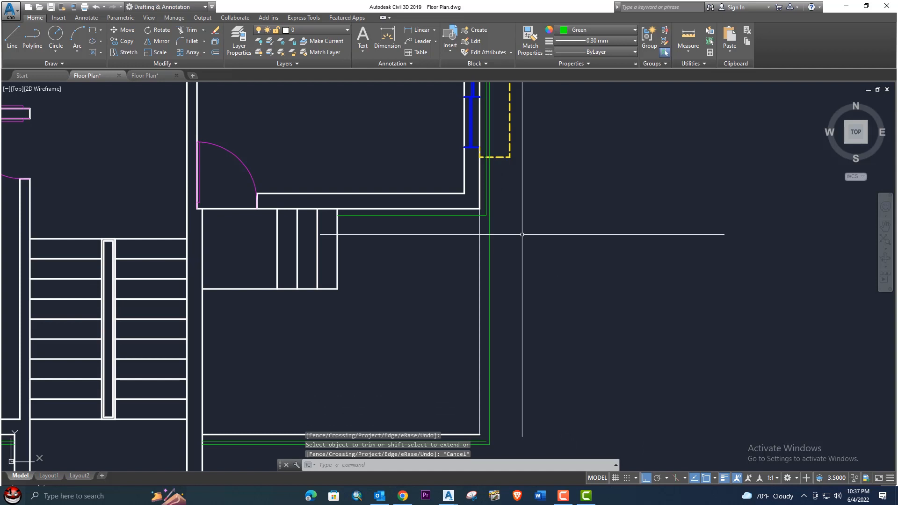
pyautogui.moveTo(509, 257); pyautogui.dragTo(491, 209, button='middle')
pyautogui.scroll(3, 462, 322)
pyautogui.click(461, 337)
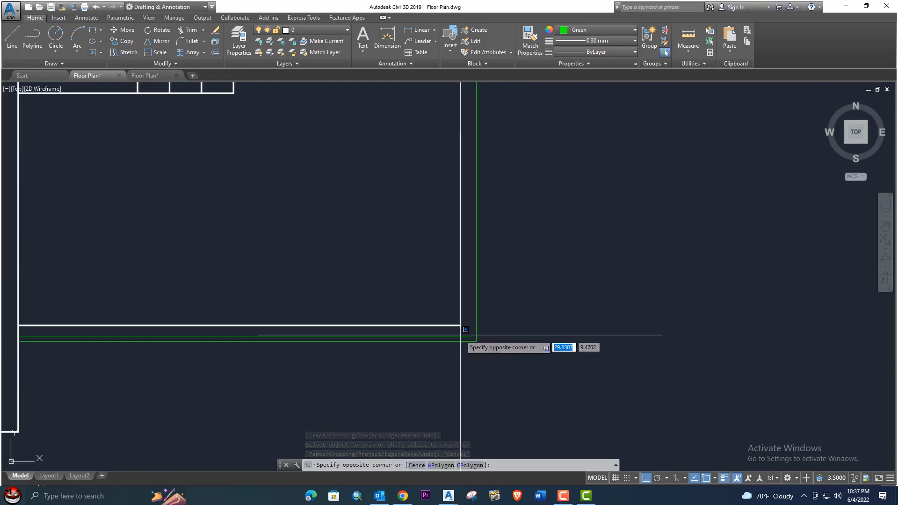
pyautogui.click(462, 333)
pyautogui.press('Delete')
# - Change the colour of the outer slab projection outline to cyan
pyautogui.scroll(-2, 476, 305)
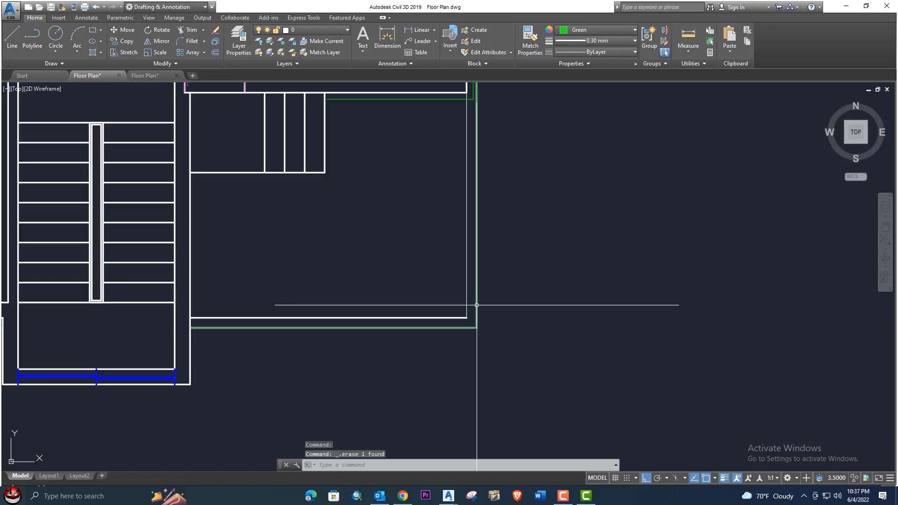
pyautogui.click(490, 289)
pyautogui.click(477, 282)
pyautogui.moveTo(478, 281); pyautogui.dragTo(467, 317, button='middle')
pyautogui.click(586, 29)
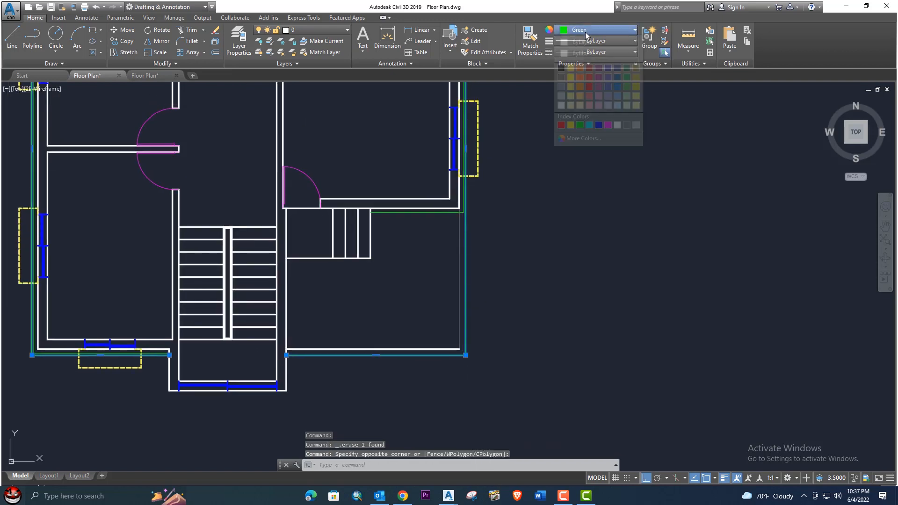
pyautogui.click(591, 125)
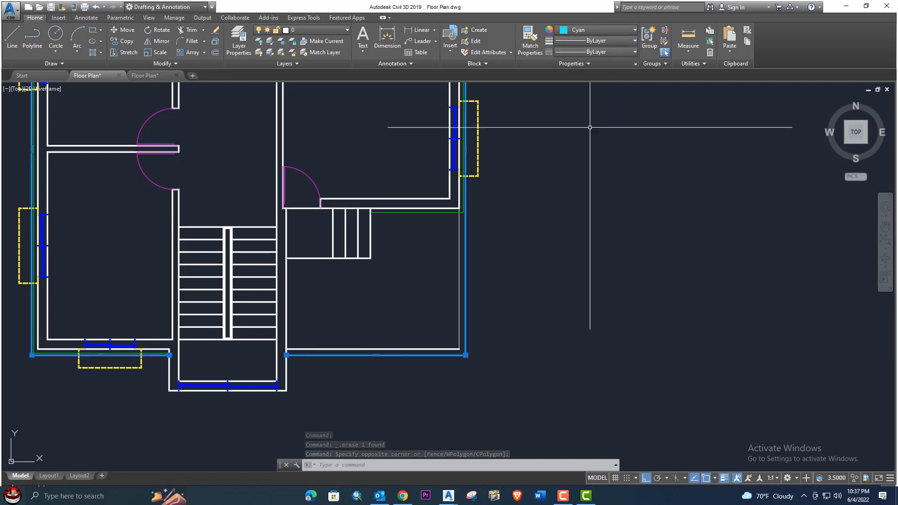
pyautogui.press('Escape')
# - Set the linetype of the cyan slab projection outline to HIDDEN
pyautogui.scroll(4, 461, 199)
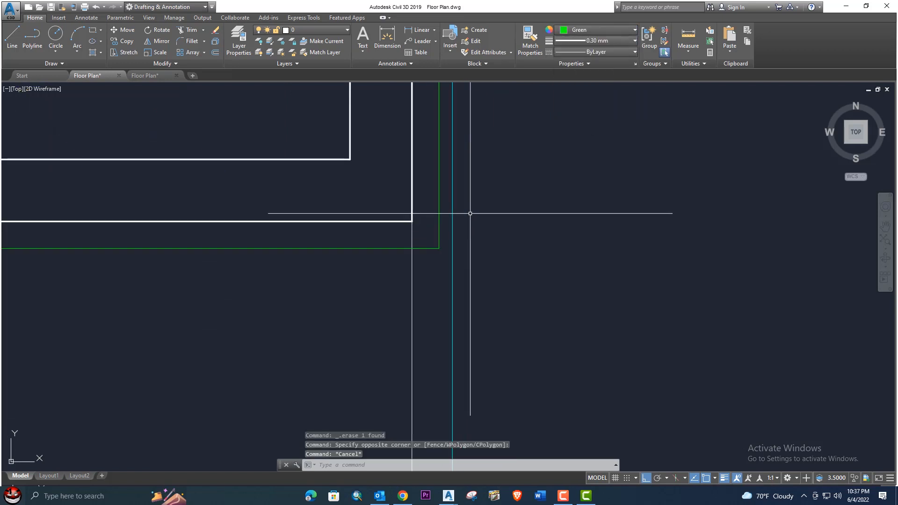
pyautogui.click(468, 213)
pyautogui.click(455, 201)
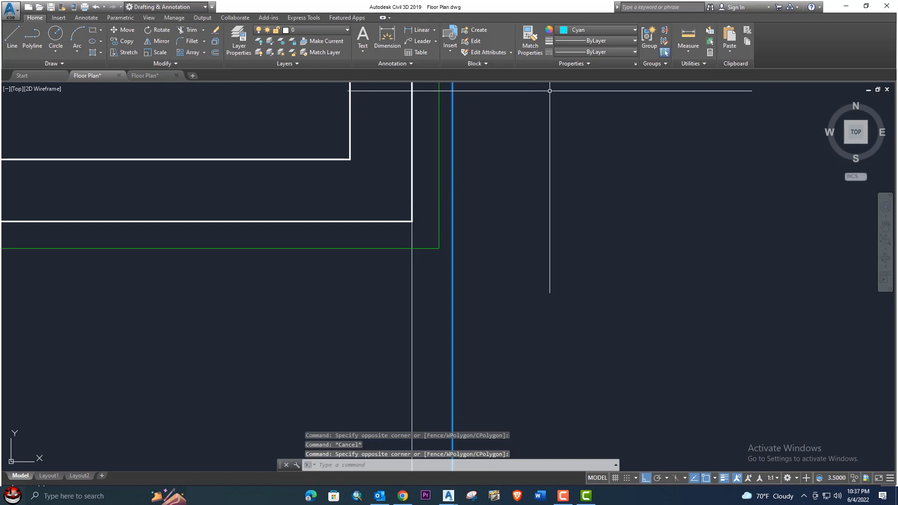
pyautogui.click(608, 51)
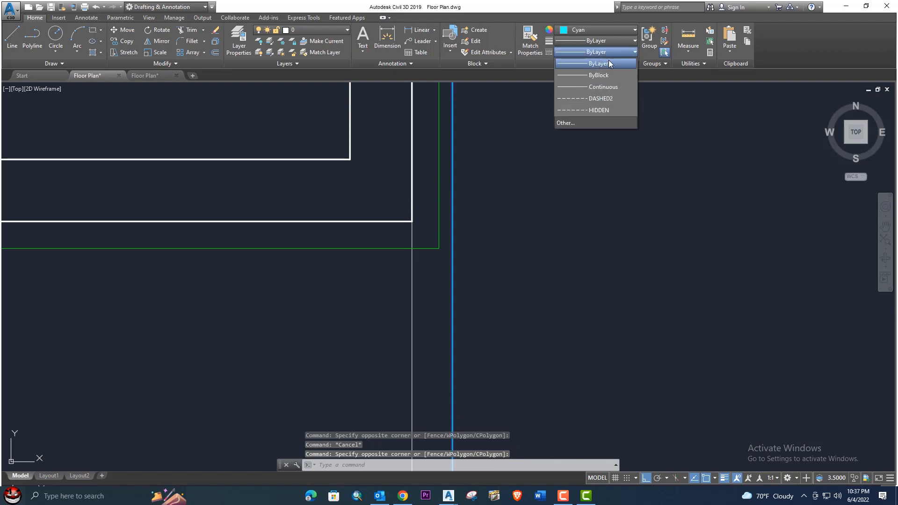
pyautogui.click(599, 110)
# - Examine the slab outline and the reference layout's bath and WC ventilators, and return to the same area in the working drawing
pyautogui.scroll(-4, 547, 150)
pyautogui.scroll(-4, 531, 169)
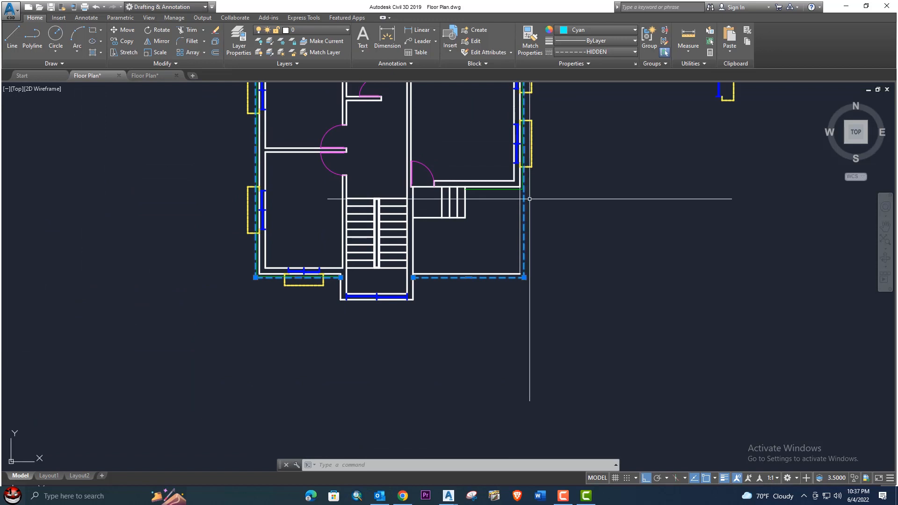
pyautogui.scroll(3, 482, 196)
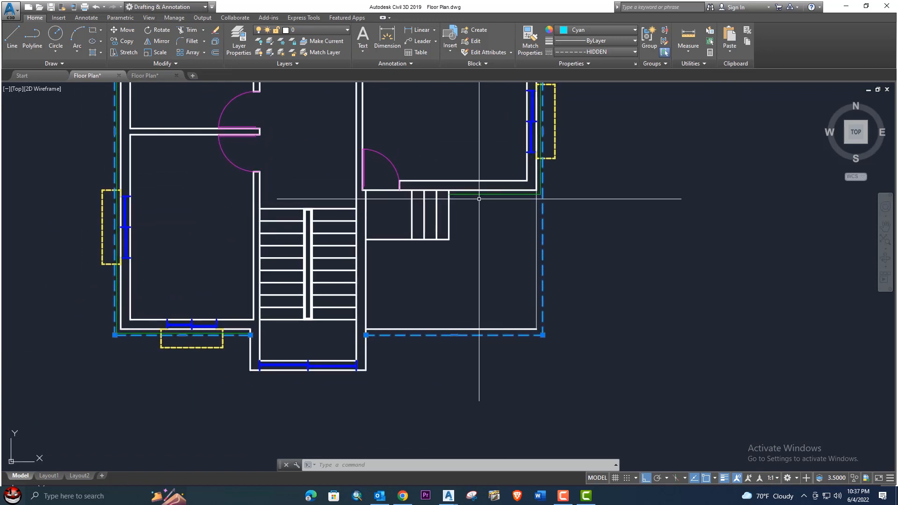
pyautogui.scroll(2, 487, 198)
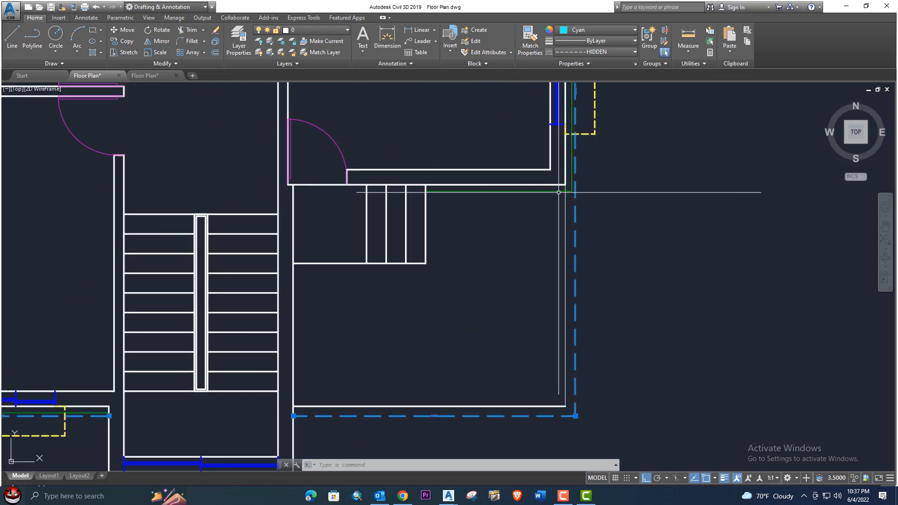
pyautogui.scroll(-2, 562, 192)
pyautogui.moveTo(538, 192); pyautogui.dragTo(518, 223, button='middle')
pyautogui.scroll(-3, 518, 224)
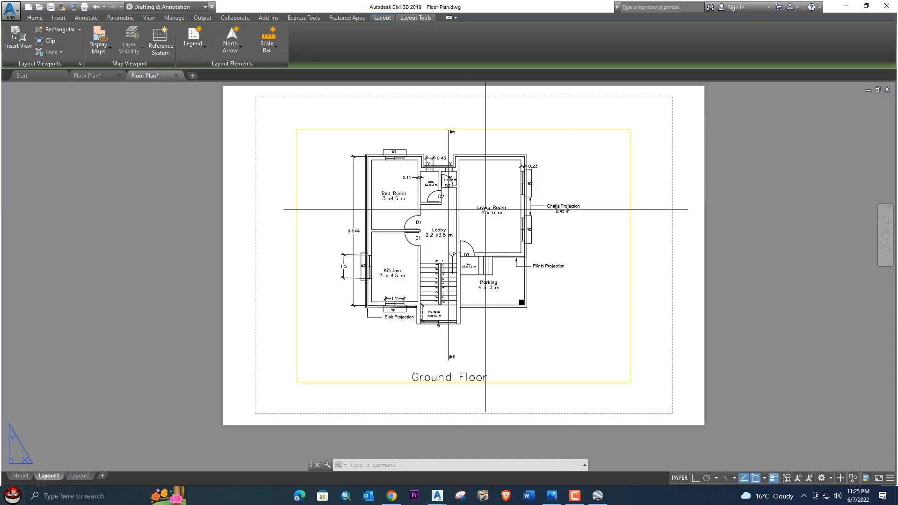
pyautogui.scroll(4, 468, 207)
pyautogui.scroll(-4, 467, 272)
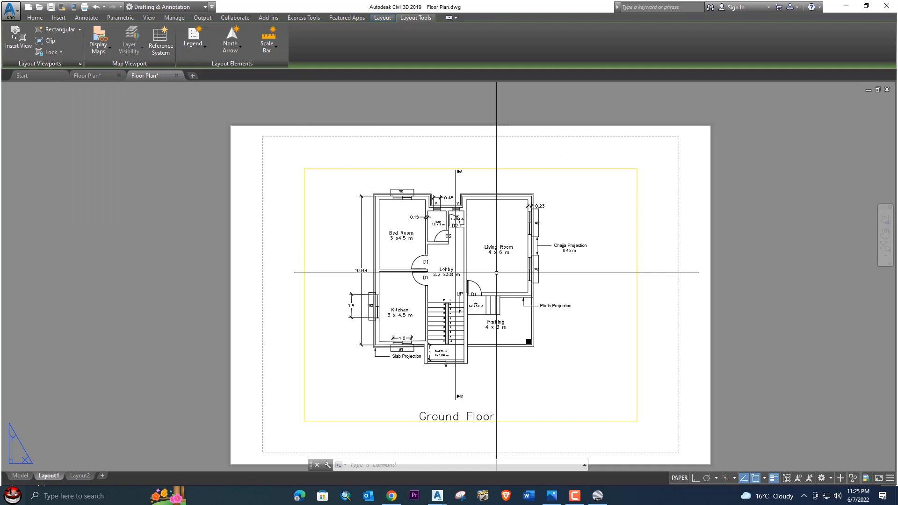
pyautogui.scroll(6, 456, 191)
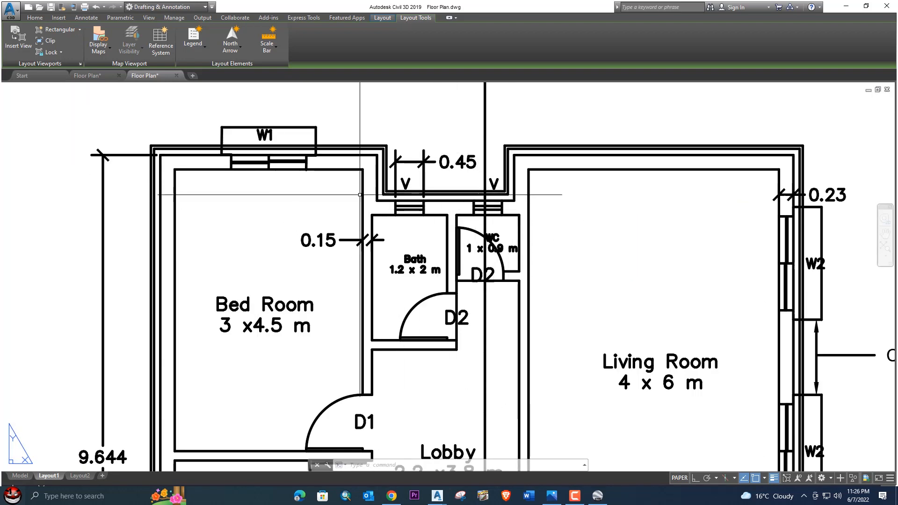
pyautogui.scroll(-4, 347, 229)
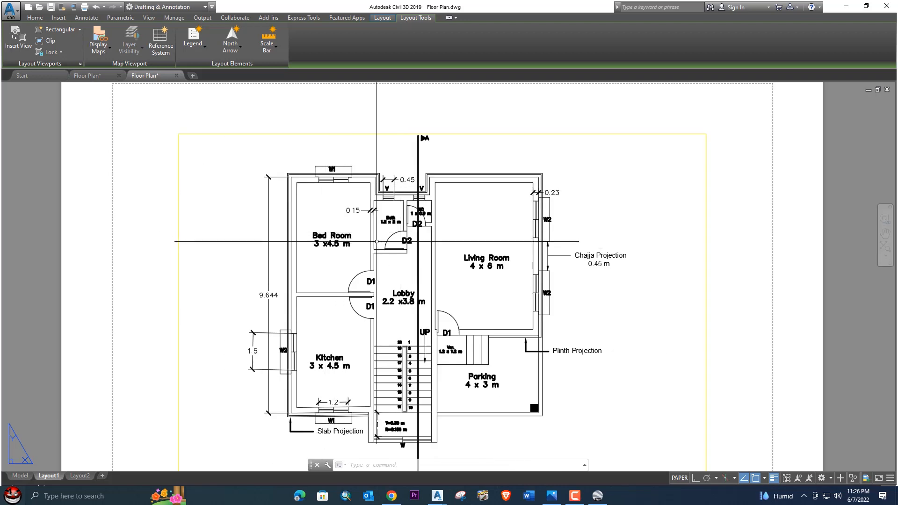
pyautogui.click(89, 75)
pyautogui.moveTo(316, 149); pyautogui.dragTo(314, 189, button='middle')
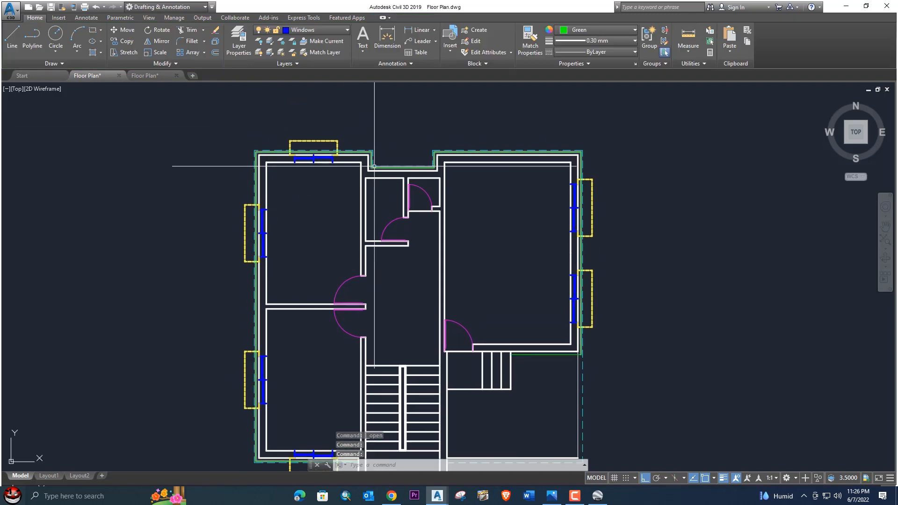
pyautogui.scroll(2, 383, 171)
pyautogui.moveTo(385, 176); pyautogui.dragTo(368, 192, button='middle')
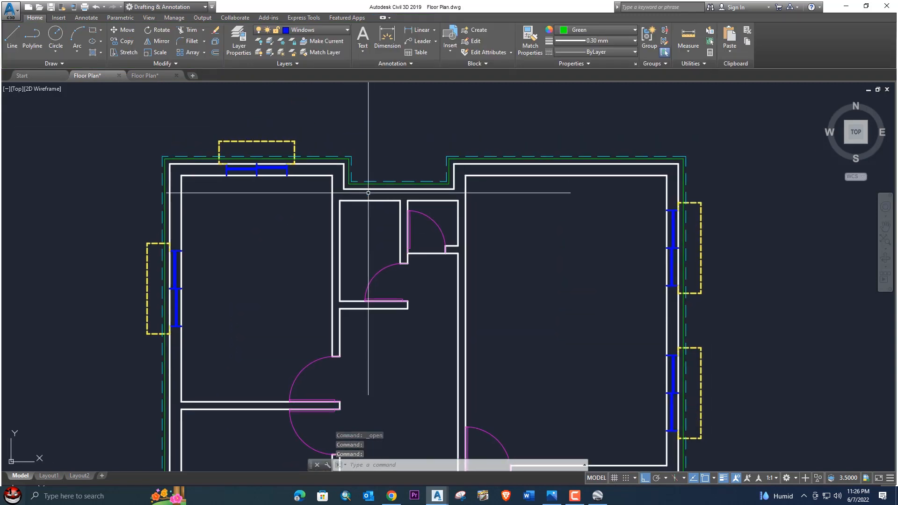
# - Try to draw a line across the outer wall above the bath, starting at the midpoint of the inner wall face
pyautogui.write('l')
pyautogui.press('Return')
pyautogui.scroll(4, 370, 194)
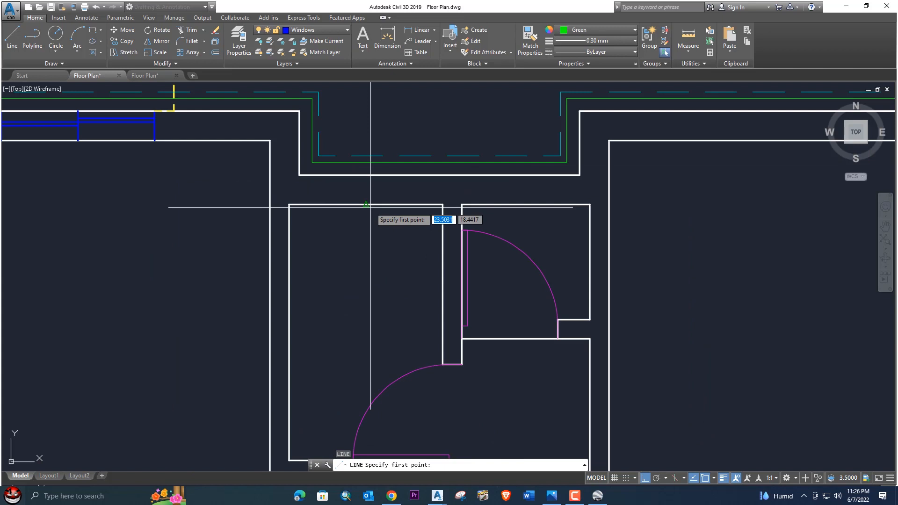
pyautogui.click(369, 204)
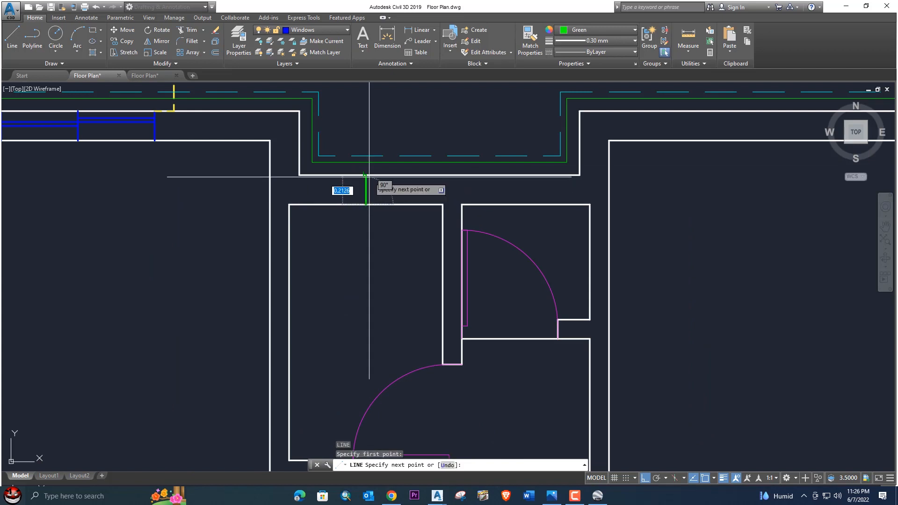
pyautogui.click(369, 177)
pyautogui.press('Escape')
pyautogui.click(374, 191)
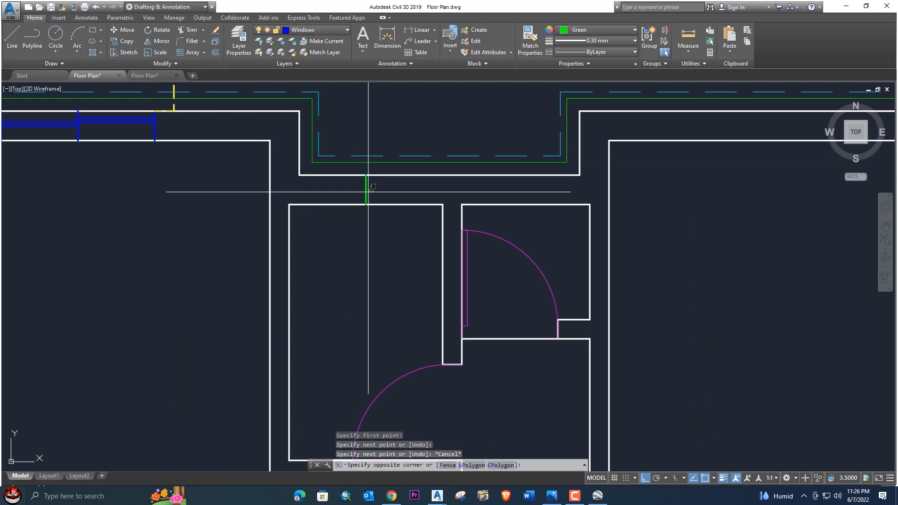
pyautogui.click(362, 191)
pyautogui.press('Delete')
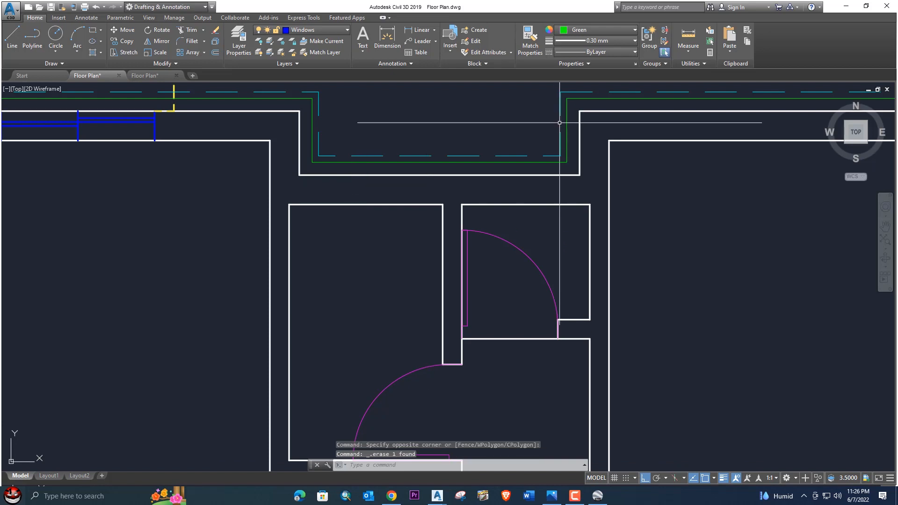
# - Reset the current colour to ByLayer and draw a line across the outer wall above the bath from the inner face's midpoint
pyautogui.click(594, 30)
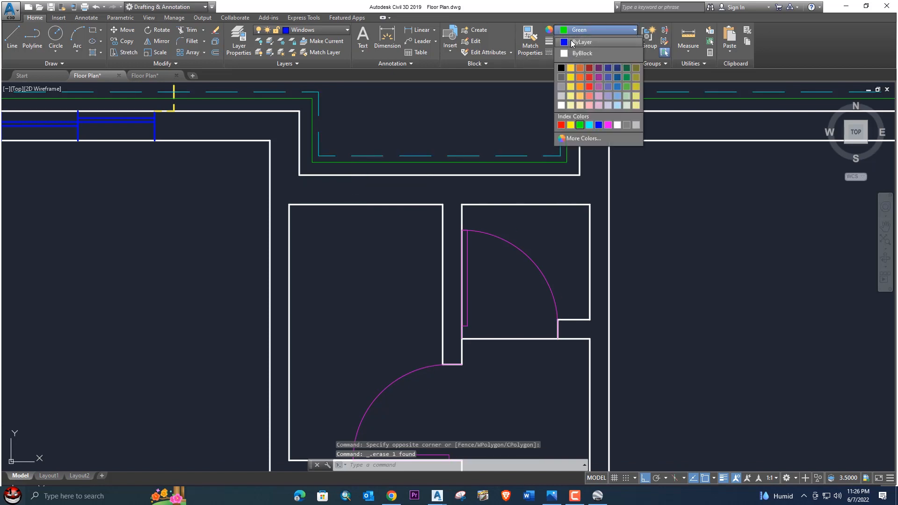
pyautogui.click(580, 40)
pyautogui.write('l')
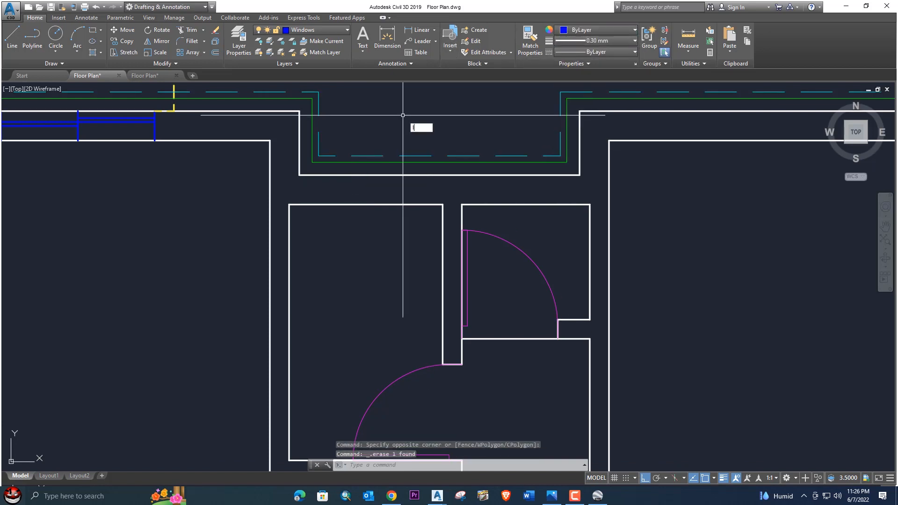
pyautogui.press('Return')
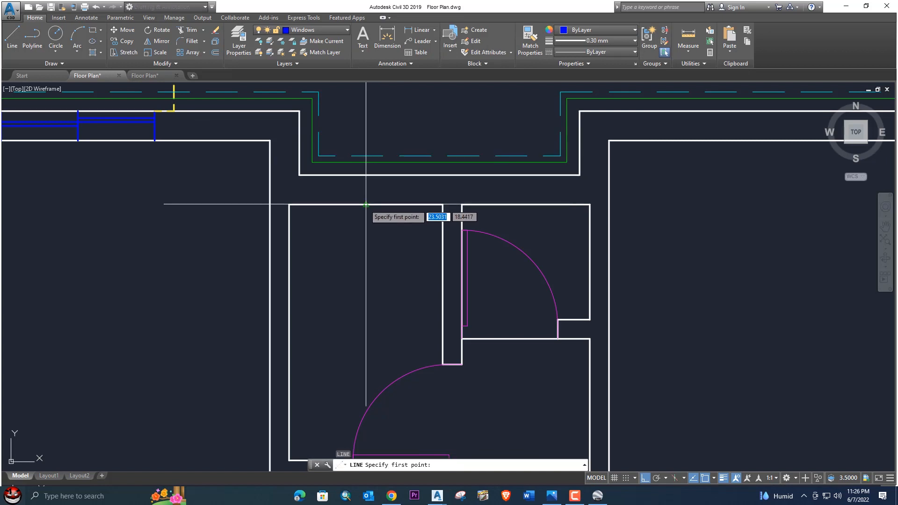
pyautogui.click(365, 175)
pyautogui.press('Return')
pyautogui.press('Return')
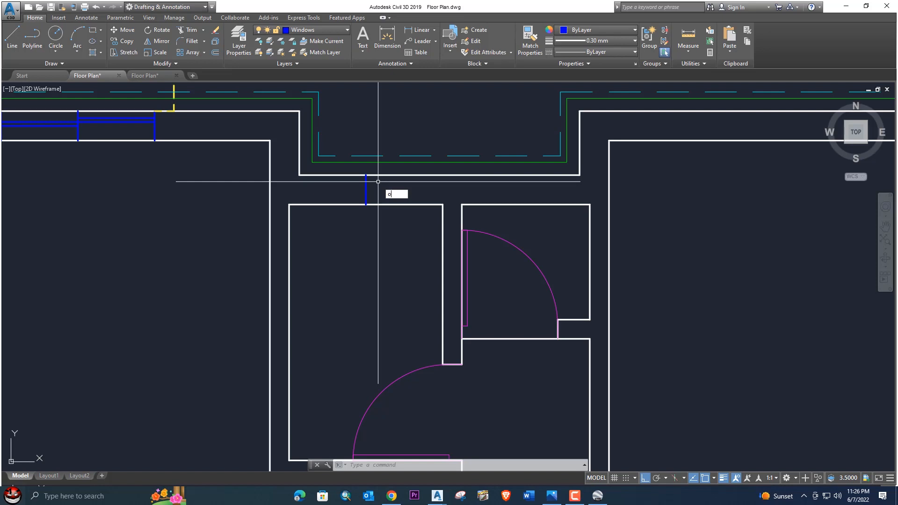
# - Offset the line across the bath's outer wall by 0.225 to both sides
pyautogui.press('Return')
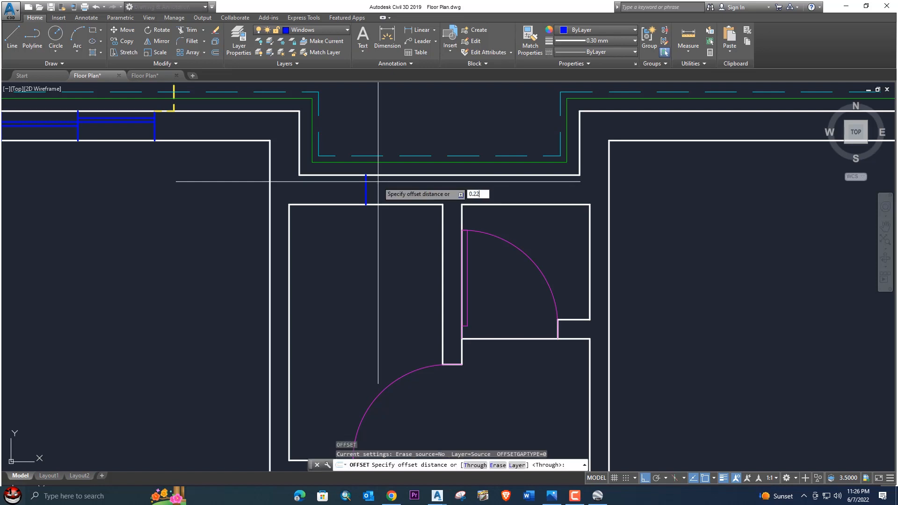
pyautogui.press('Return')
pyautogui.click(367, 190)
pyautogui.click(373, 186)
pyautogui.click(366, 186)
pyautogui.click(324, 194)
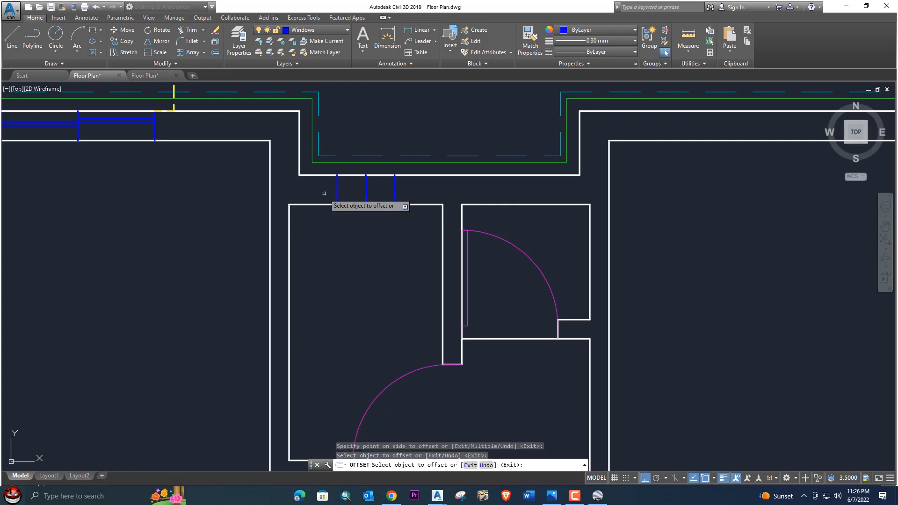
pyautogui.press('Escape')
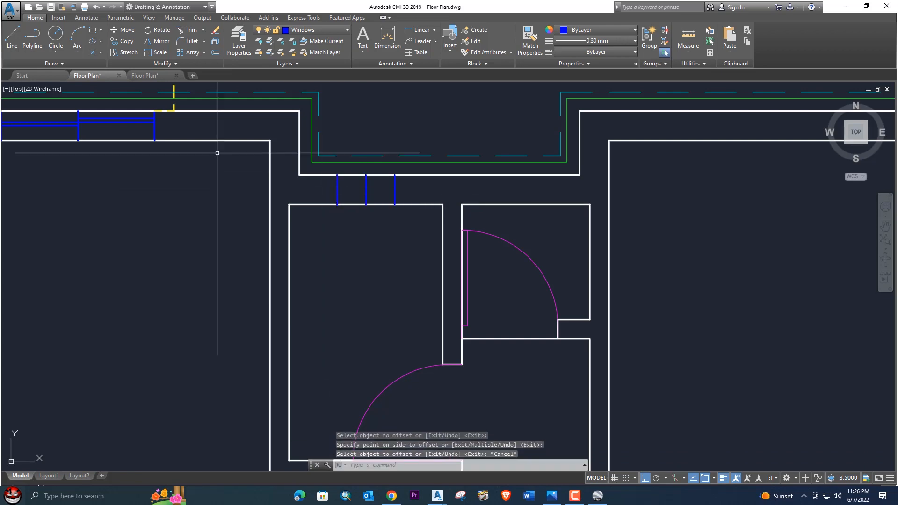
# - Check the ventilator in the reference layout, and draw a horizontal line joining the midpoints of the bath ventilator's two side lines
pyautogui.click(145, 79)
pyautogui.scroll(6, 384, 196)
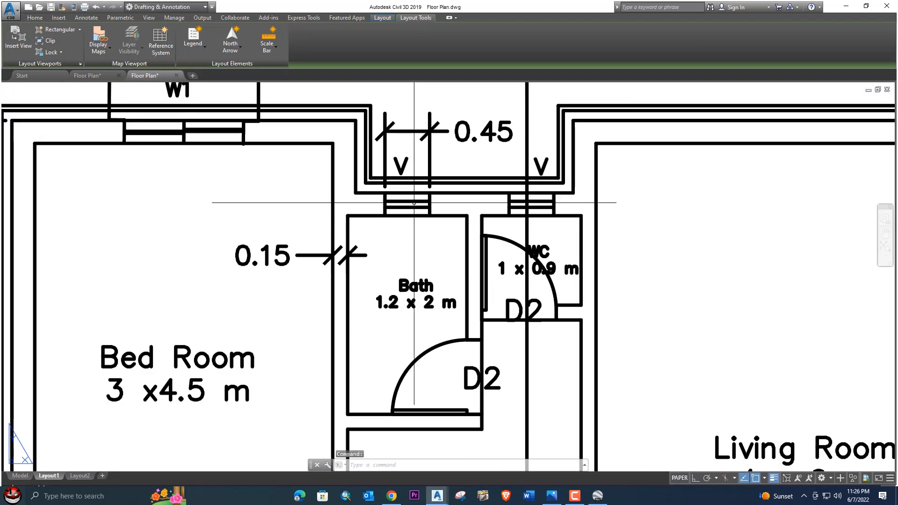
pyautogui.click(93, 76)
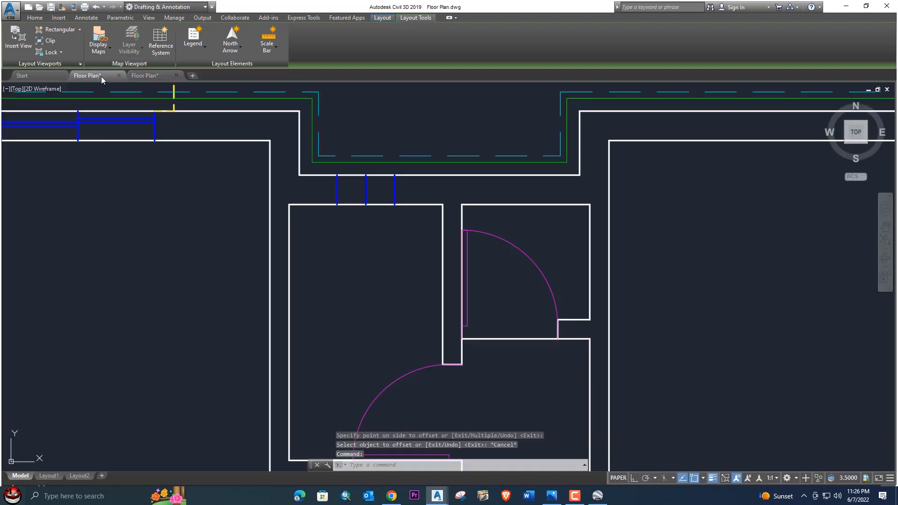
pyautogui.write('l')
pyautogui.press('Return')
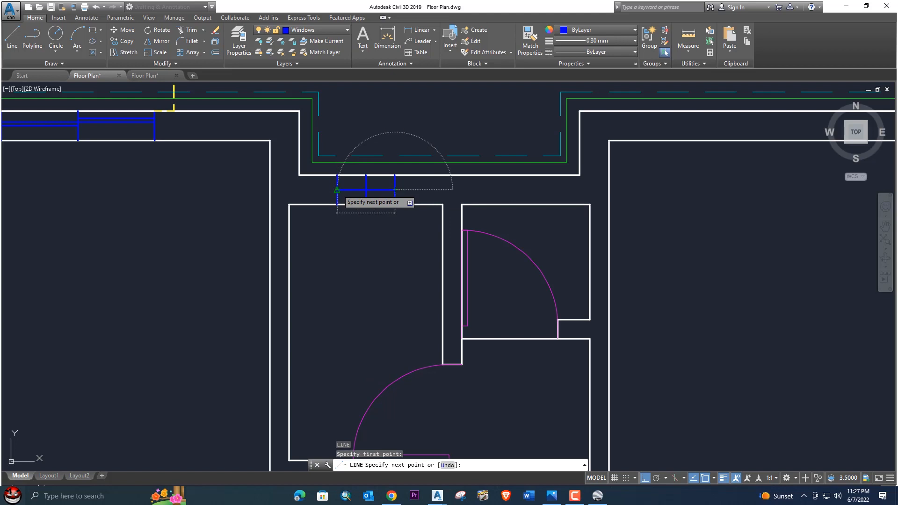
pyautogui.click(338, 189)
pyautogui.press('Return')
# - Offset the ventilator's horizontal line by 0.03 to both sides and erase the original horizontal and vertical centre lines
pyautogui.write('o')
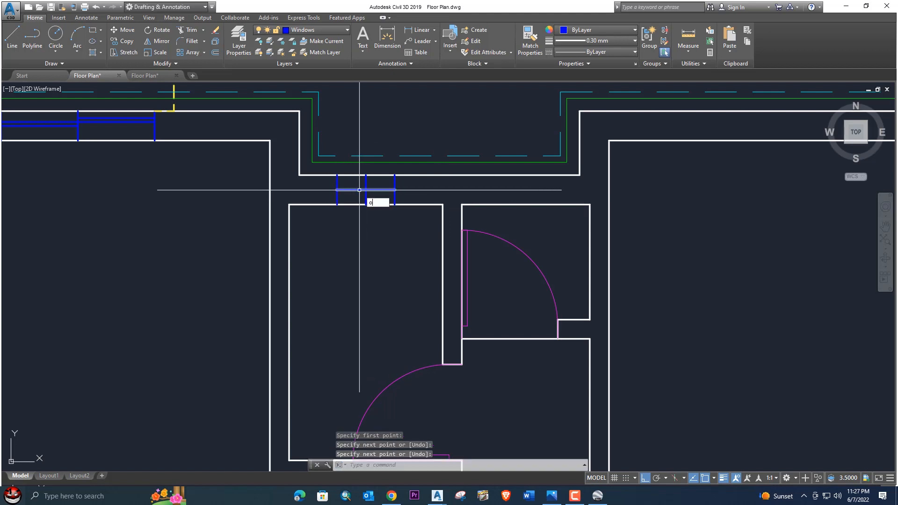
pyautogui.press('Return')
pyautogui.write('0.03')
pyautogui.press('Return')
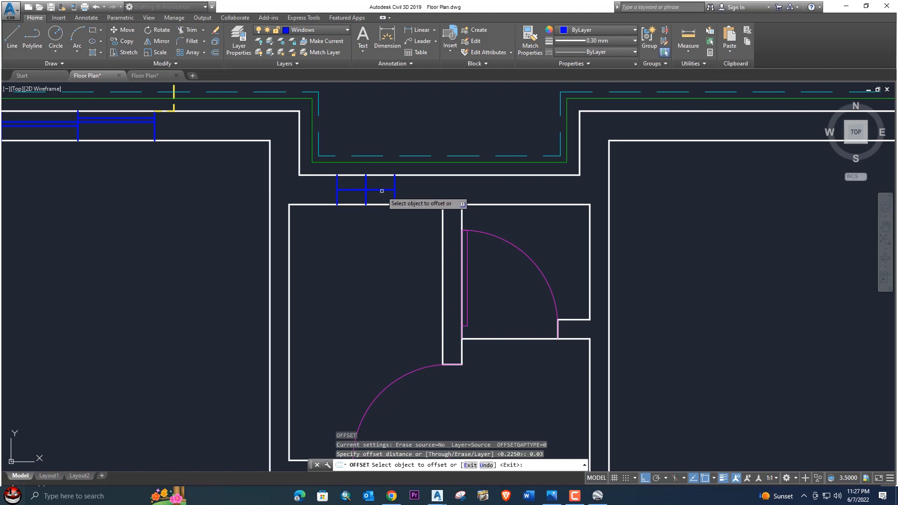
pyautogui.click(381, 190)
pyautogui.click(384, 185)
pyautogui.click(383, 189)
pyautogui.click(382, 190)
pyautogui.press('Escape')
pyautogui.click(382, 190)
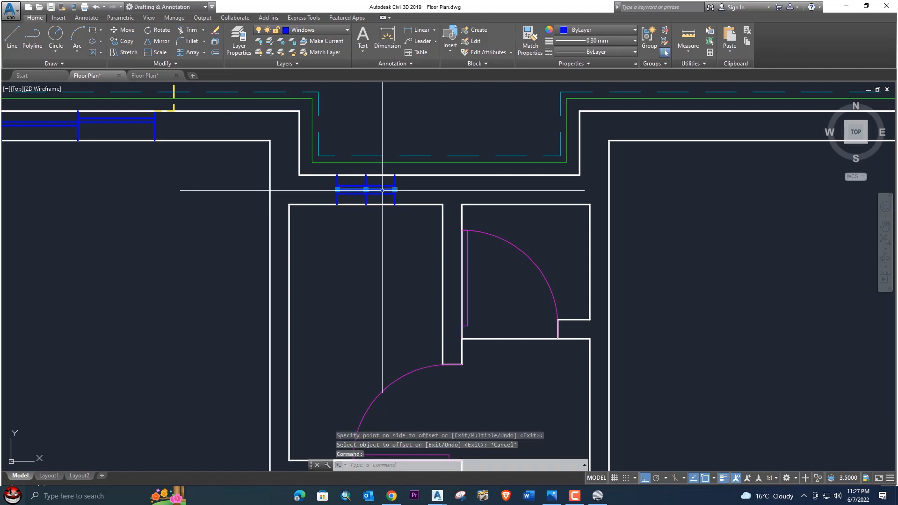
pyautogui.press('Delete')
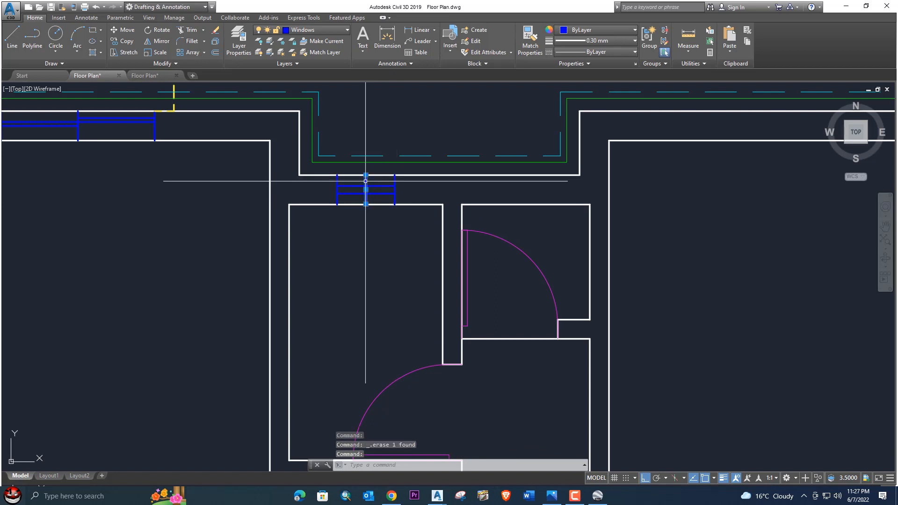
# - Set the linetype of the bath ventilator's two horizontal lines to HIDDEN
pyautogui.click(371, 182)
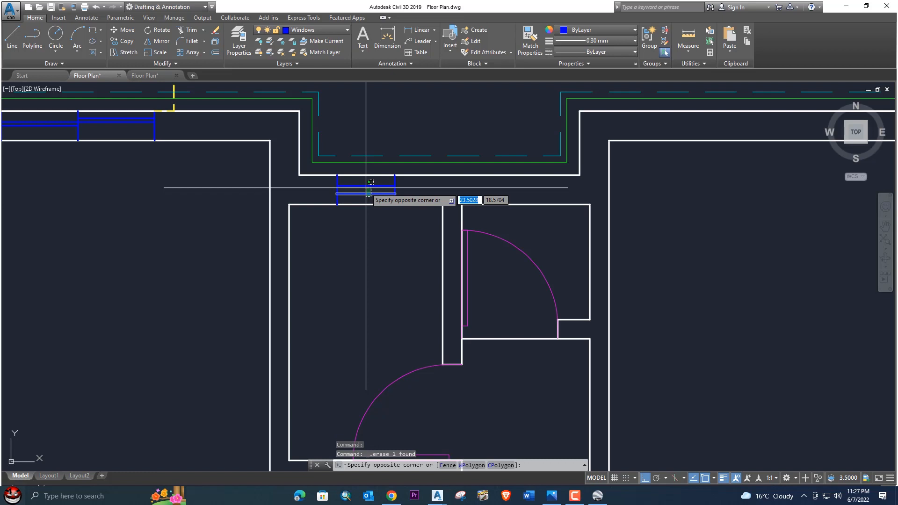
pyautogui.click(366, 188)
pyautogui.click(596, 52)
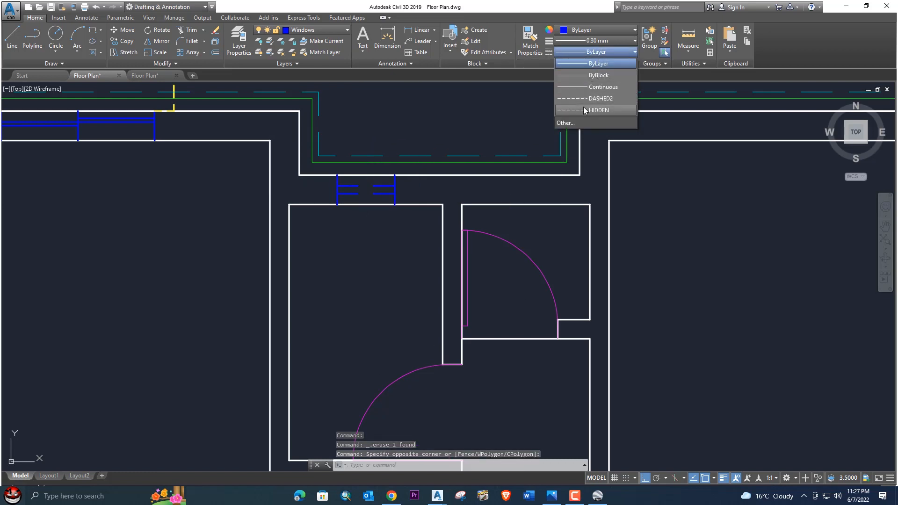
pyautogui.click(585, 109)
pyautogui.press('Escape')
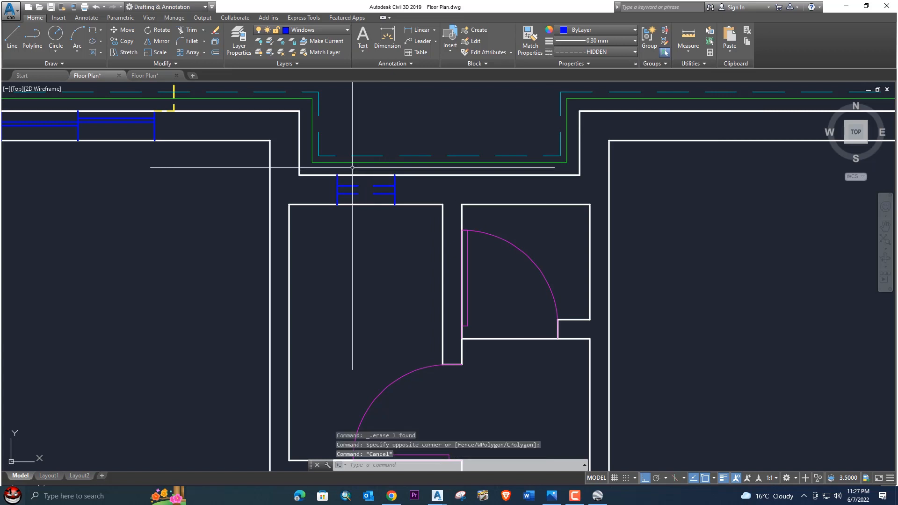
pyautogui.press('Escape')
# - Copy the bath ventilator to the outer wall above the WC, from the bath wall's midpoint to the WC wall's midpoint
pyautogui.click(321, 139)
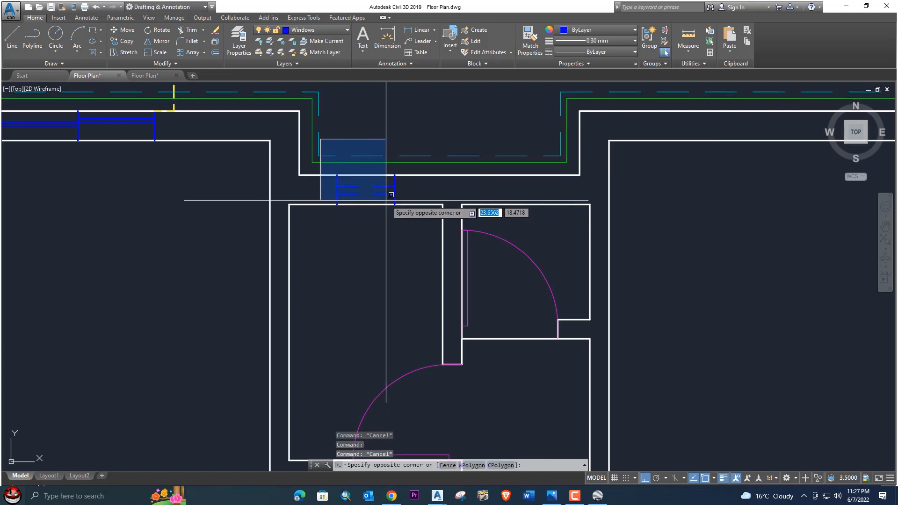
pyautogui.click(382, 192)
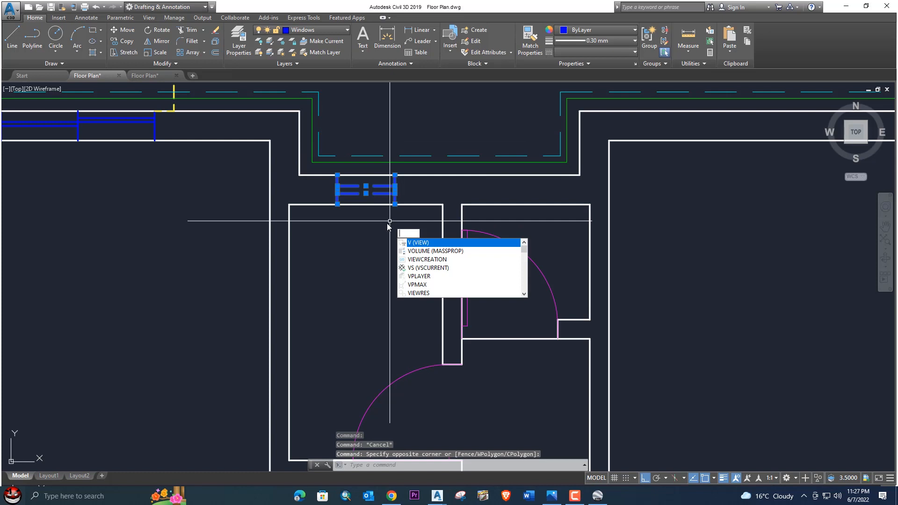
pyautogui.press('BackSpace')
pyautogui.write('co')
pyautogui.press('Return')
pyautogui.click(367, 201)
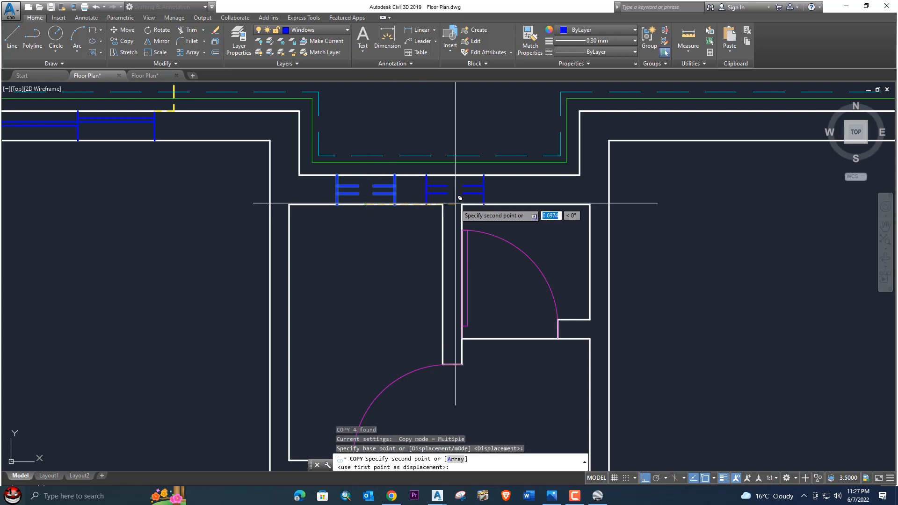
pyautogui.click(527, 205)
pyautogui.press('F1')
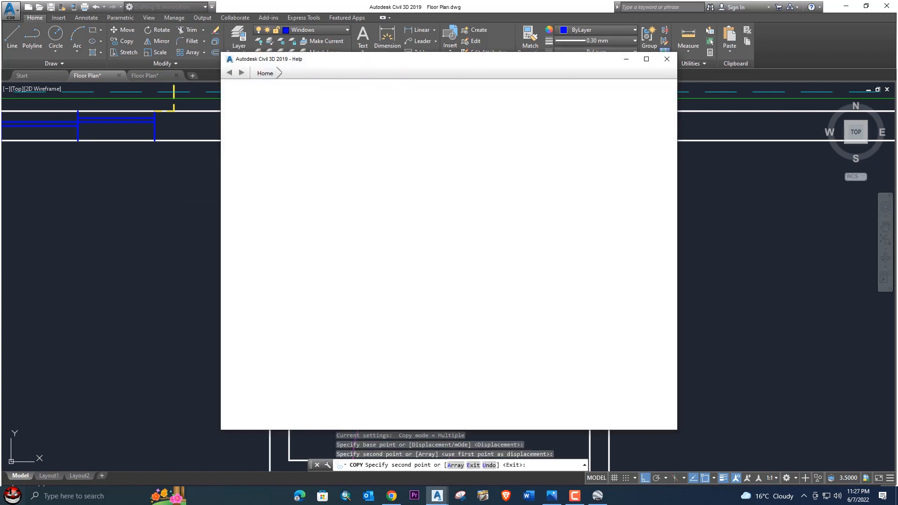
pyautogui.click(666, 59)
pyautogui.press('Escape')
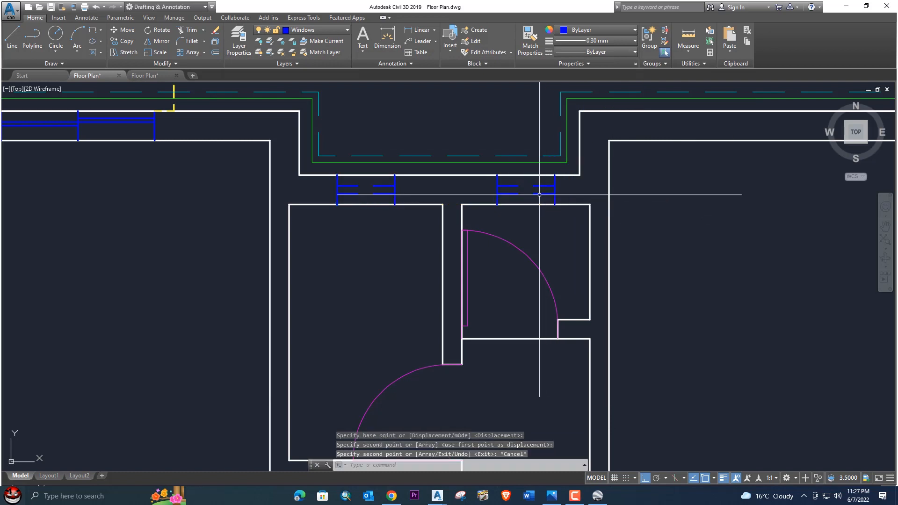
# - Make Hatches the current layer
pyautogui.scroll(-4, 537, 188)
pyautogui.moveTo(530, 187); pyautogui.dragTo(501, 130, button='middle')
pyautogui.scroll(-2, 511, 156)
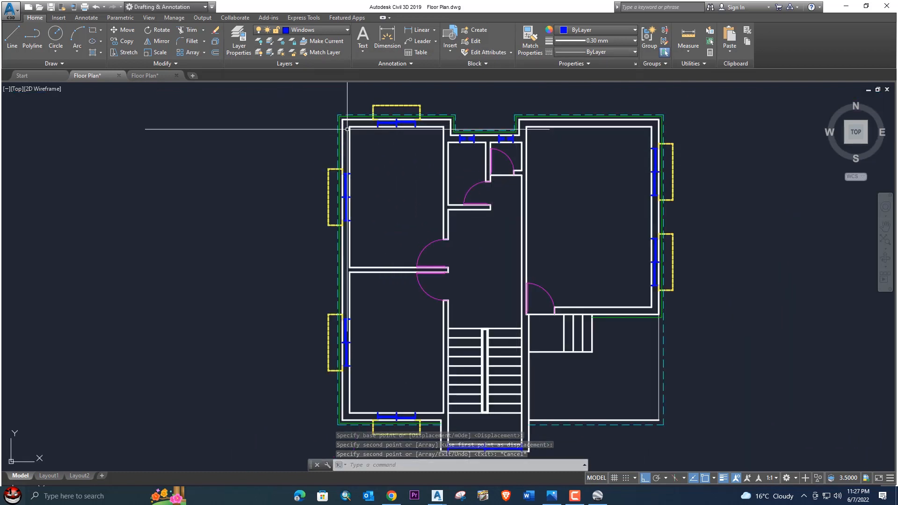
pyautogui.scroll(2, 350, 128)
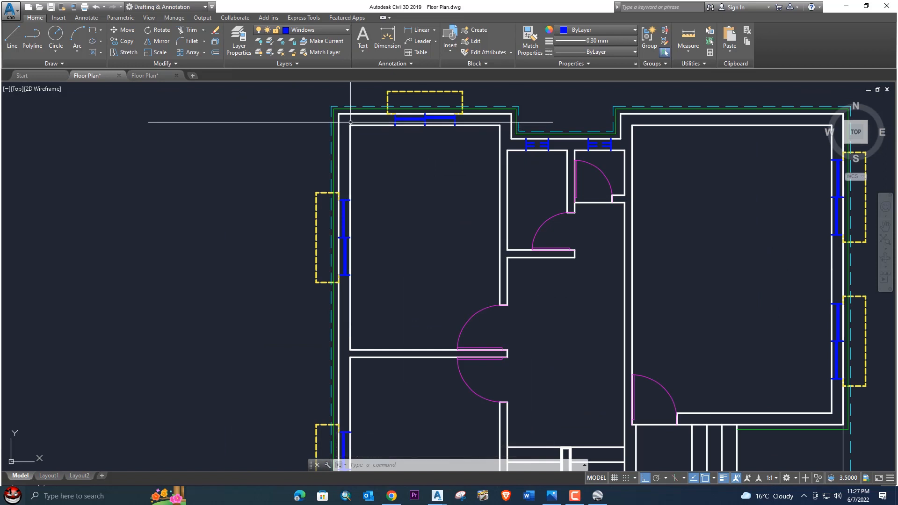
pyautogui.click(317, 31)
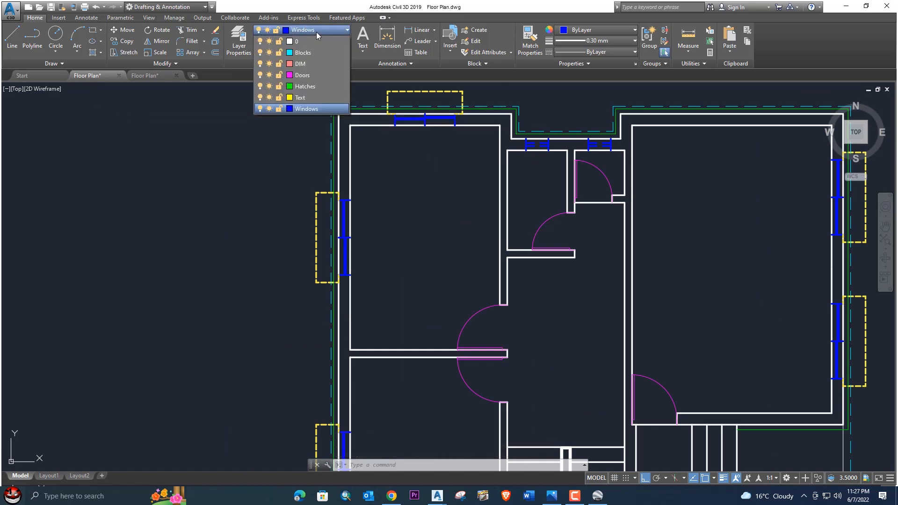
pyautogui.click(315, 85)
pyautogui.scroll(-6, 332, 129)
pyautogui.moveTo(332, 130); pyautogui.dragTo(333, 130, button='middle')
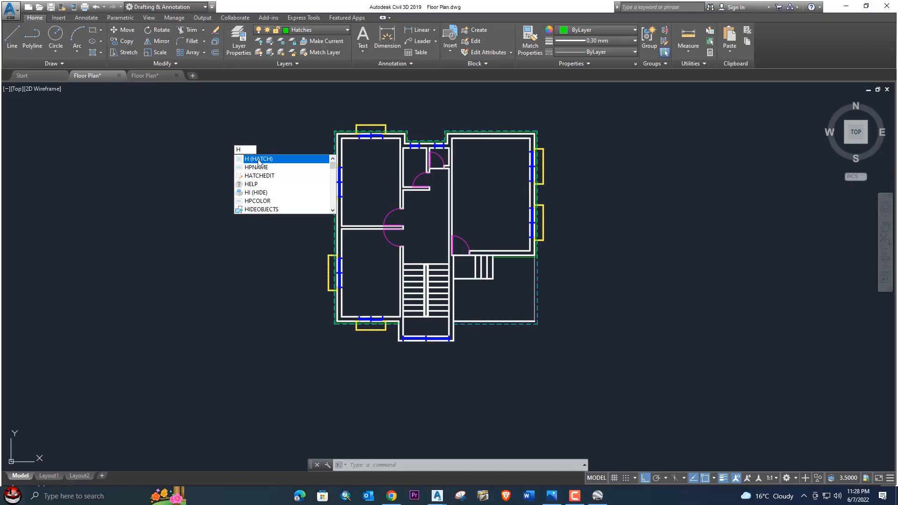
pyautogui.click(259, 160)
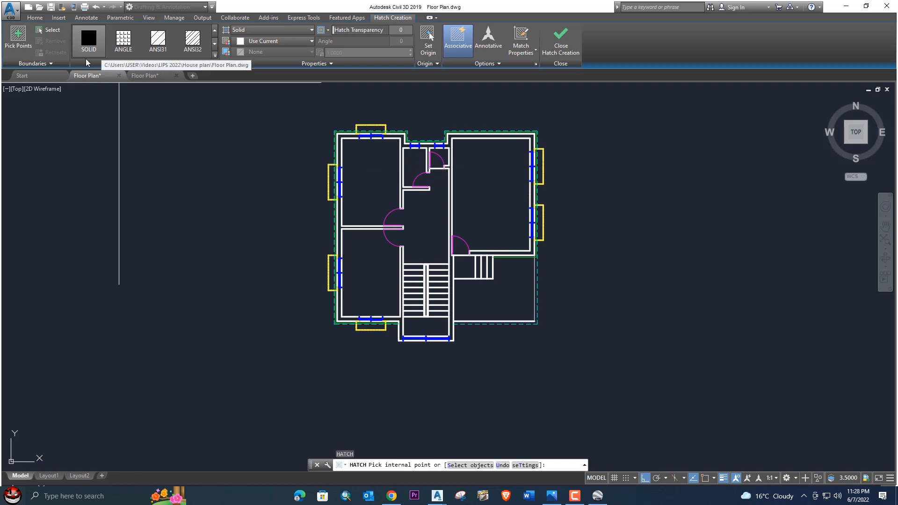
pyautogui.click(213, 56)
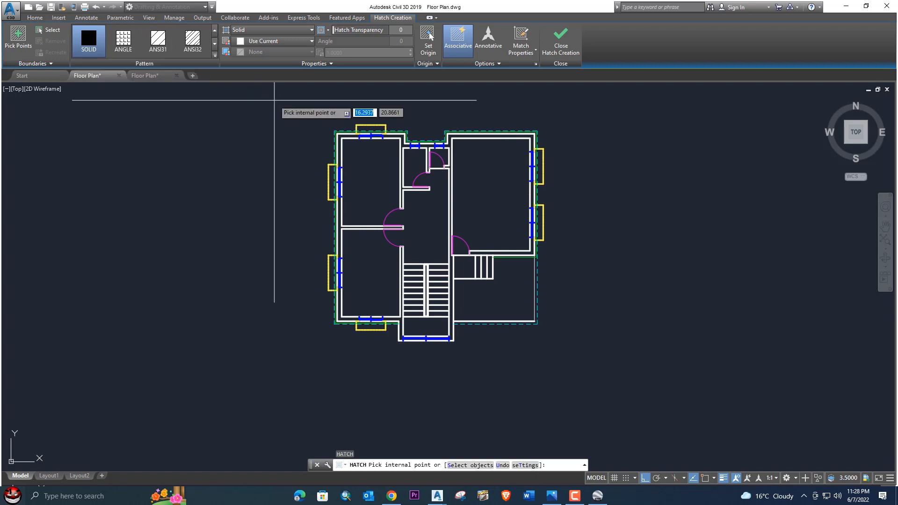
pyautogui.hotkey('ctrl', 'z')
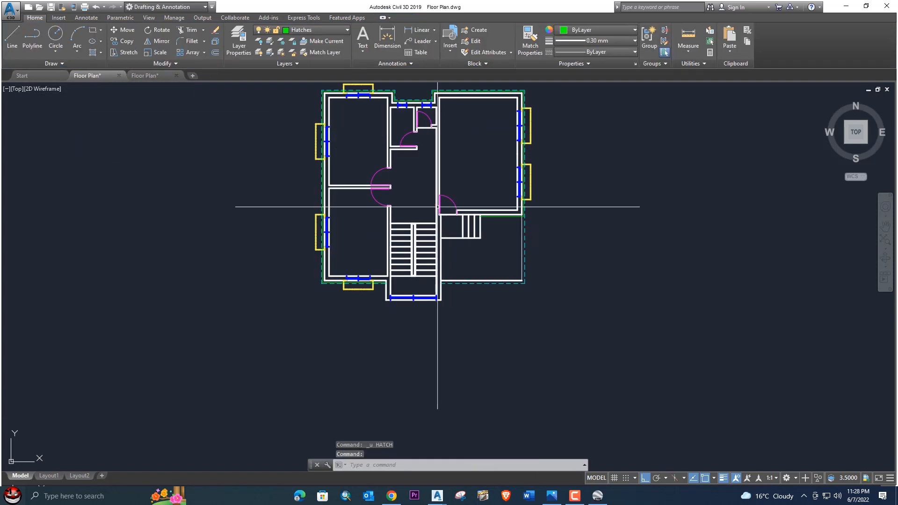
# - Start a SOLID hatch and fill the living room's lower wall and its outer corner up to the window
pyautogui.scroll(5, 462, 220)
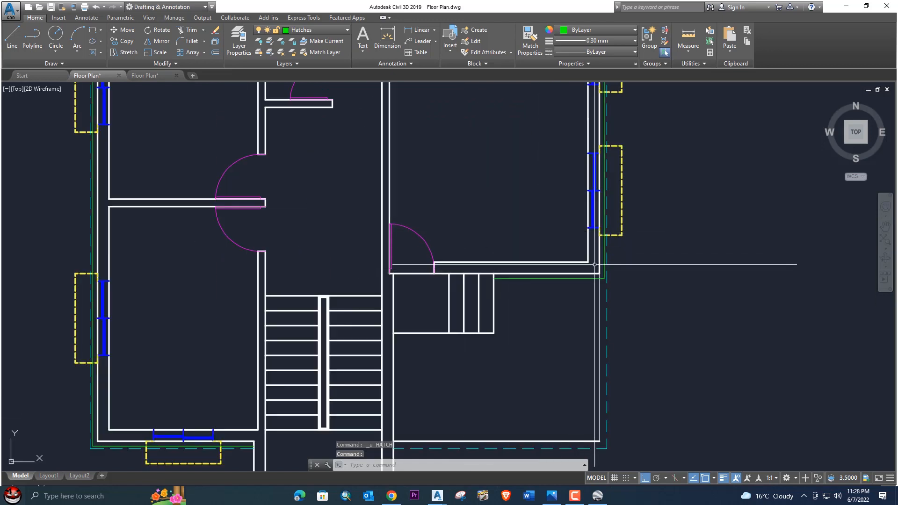
pyautogui.write('h')
pyautogui.press('Return')
pyautogui.click(593, 267)
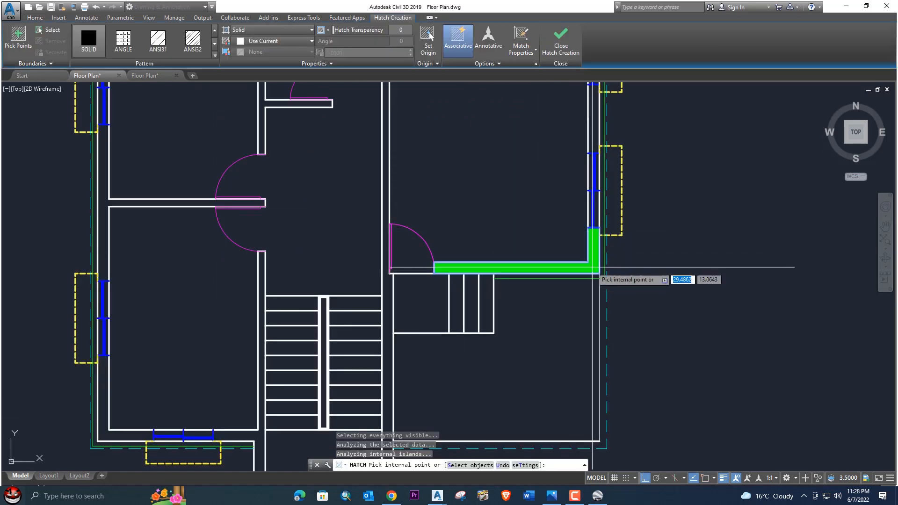
# - Add the long wall between the living room and the staircase to the SOLID hatch
pyautogui.moveTo(584, 293); pyautogui.dragTo(526, 190, button='middle')
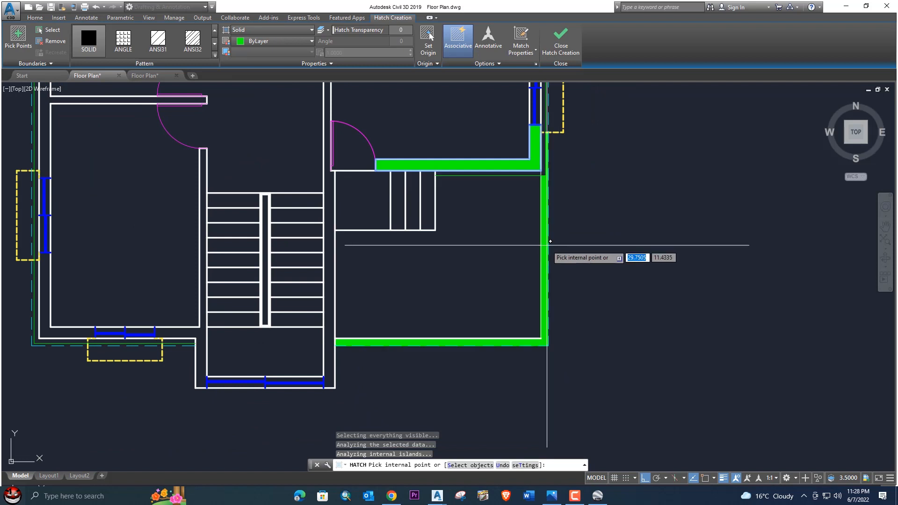
pyautogui.scroll(2, 551, 173)
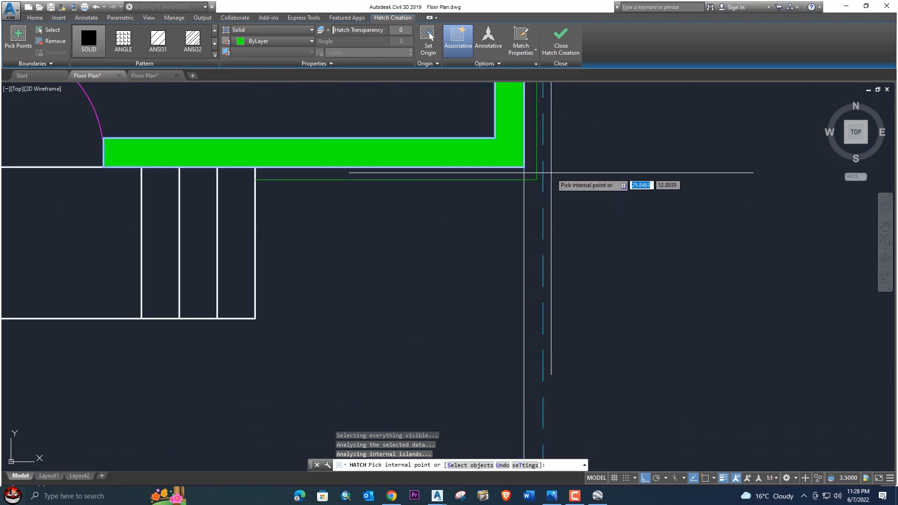
pyautogui.scroll(-3, 514, 173)
pyautogui.moveTo(510, 181); pyautogui.dragTo(504, 269, button='middle')
pyautogui.click(377, 299)
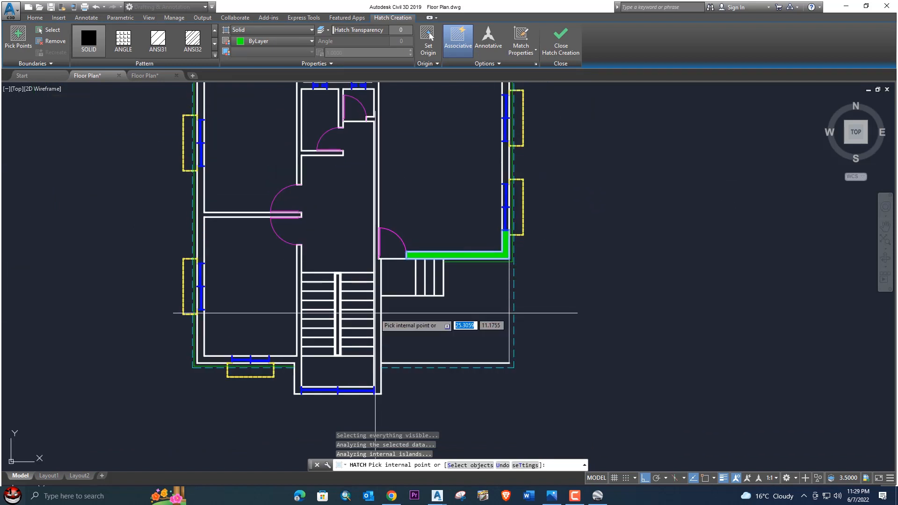
pyautogui.scroll(4, 377, 302)
pyautogui.scroll(-5, 377, 306)
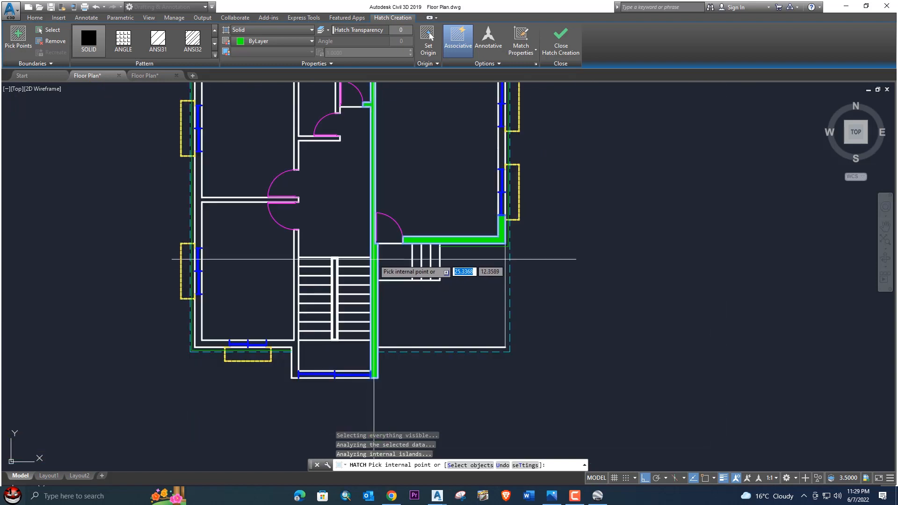
# - Add the bedroom–kitchen partition with its adjoining outer wall and the wall between kitchen and staircase to the SOLID hatch
pyautogui.click(311, 244)
pyautogui.scroll(2, 295, 243)
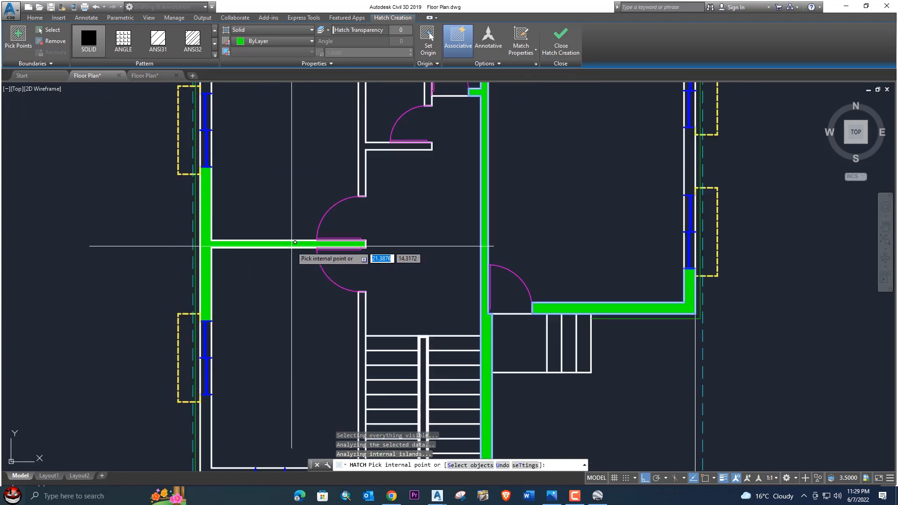
pyautogui.scroll(-4, 291, 245)
pyautogui.scroll(3, 311, 164)
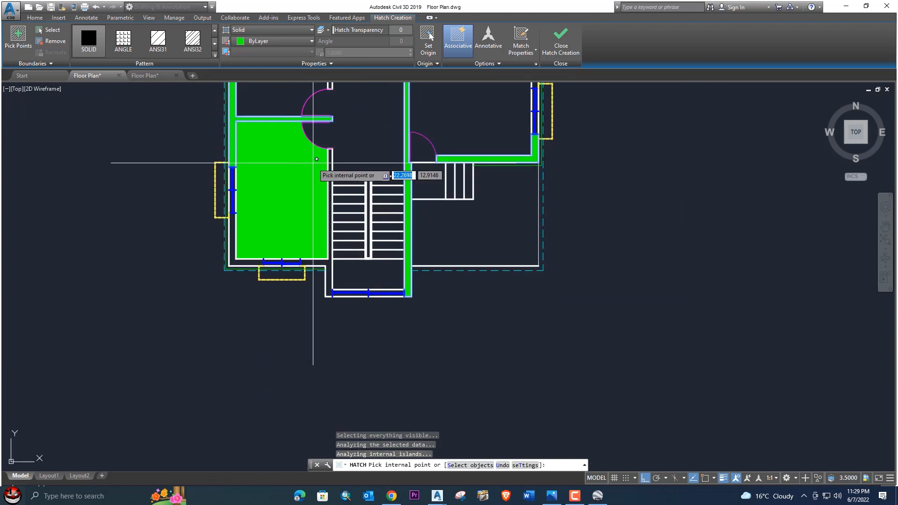
pyautogui.scroll(2, 328, 163)
pyautogui.click(330, 162)
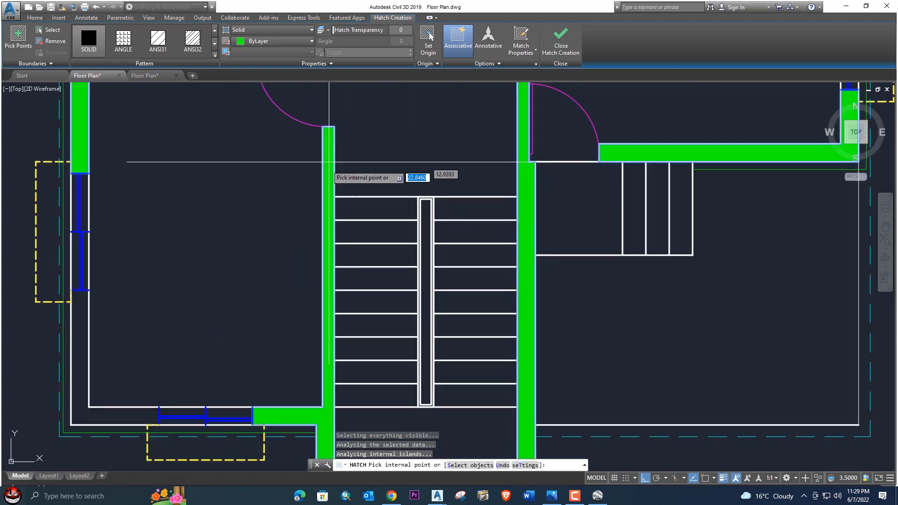
# - Add the kitchen's outer corner wall between its two windows to the SOLID hatch
pyautogui.scroll(-3, 330, 163)
pyautogui.scroll(1, 234, 258)
pyautogui.click(212, 270)
pyautogui.scroll(-2, 276, 220)
pyautogui.moveTo(284, 212); pyautogui.dragTo(220, 324, button='middle')
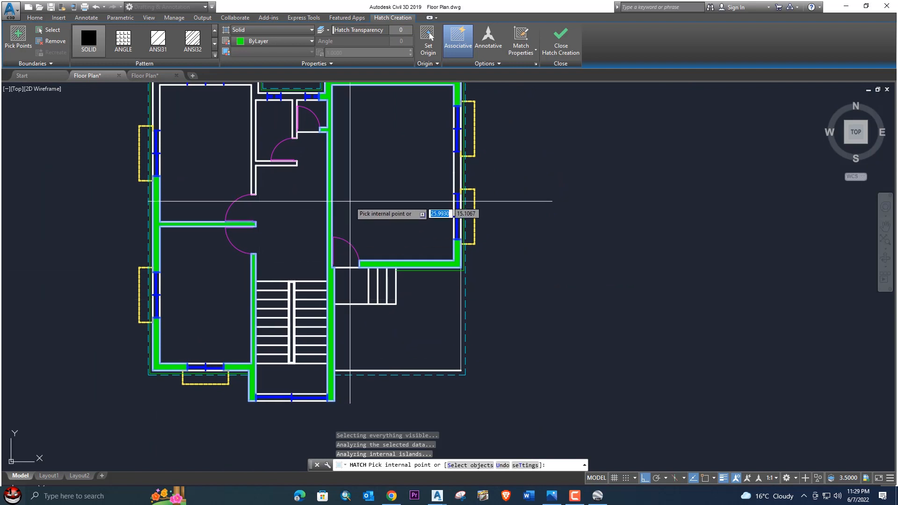
# - Fill the upper outer walls of the bedroom and living room, the bedroom–bath wall and the bath's lower partition with the SOLID hatch
pyautogui.moveTo(353, 193); pyautogui.dragTo(367, 303, button='middle')
pyautogui.scroll(4, 252, 196)
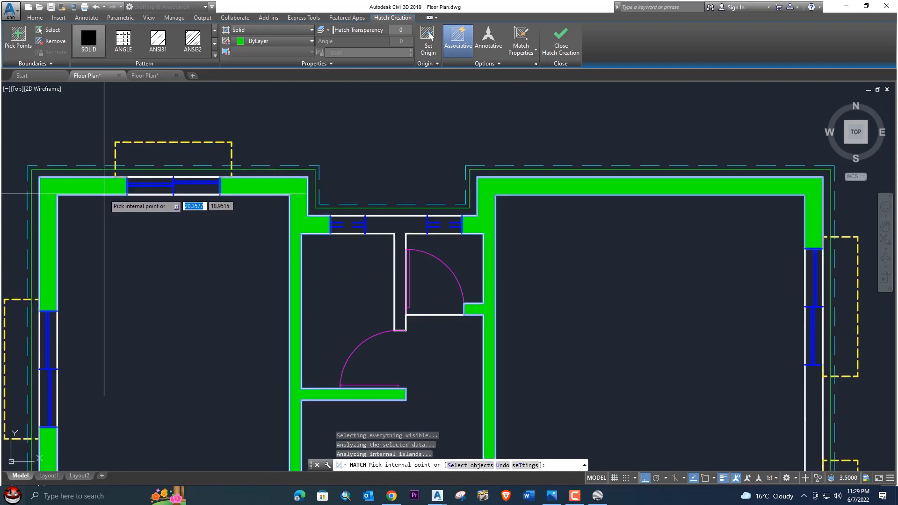
pyautogui.scroll(-3, 138, 208)
pyautogui.click(326, 140)
# - Add the living room's outer wall section between its two windows to the SOLID hatch and finish the hatch
pyautogui.scroll(2, 395, 173)
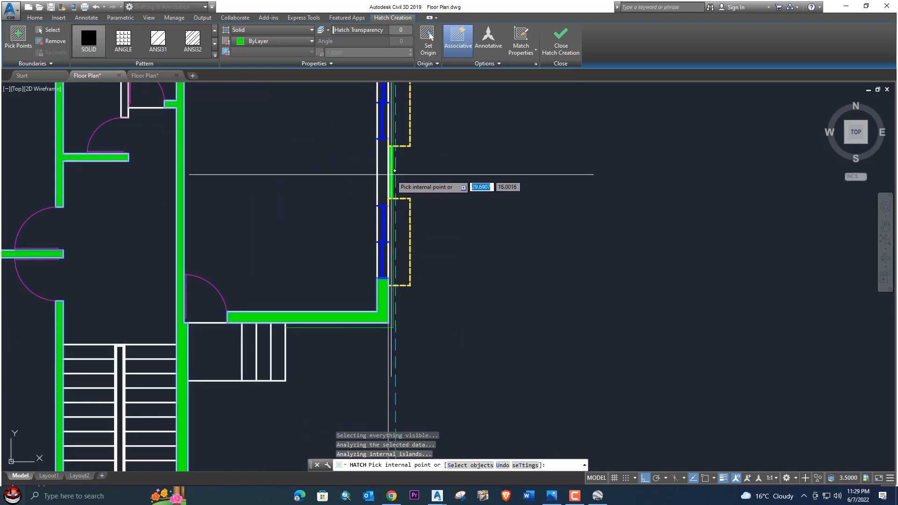
pyautogui.click(387, 177)
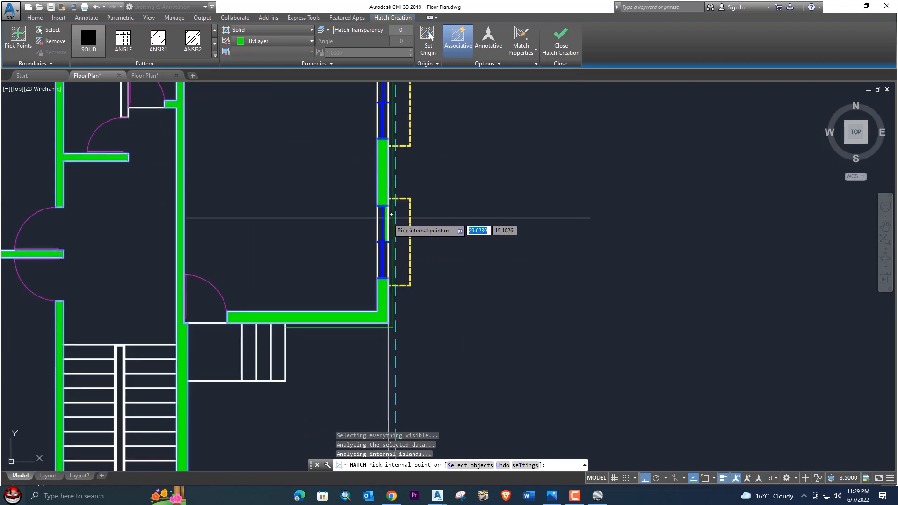
pyautogui.press('Escape')
pyautogui.scroll(-5, 435, 150)
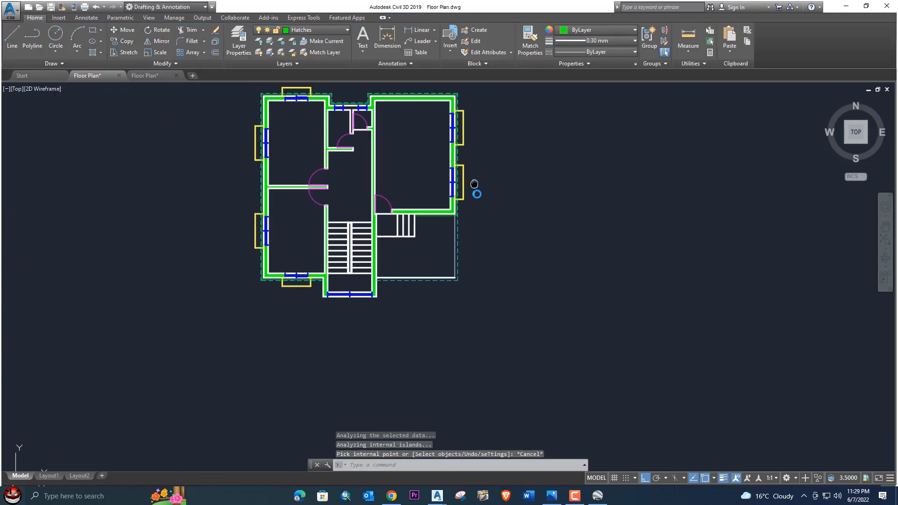
# - Create a SOLID hatch in the wall between bath and WC, including the outer wall section between the two ventilators
pyautogui.scroll(2, 310, 159)
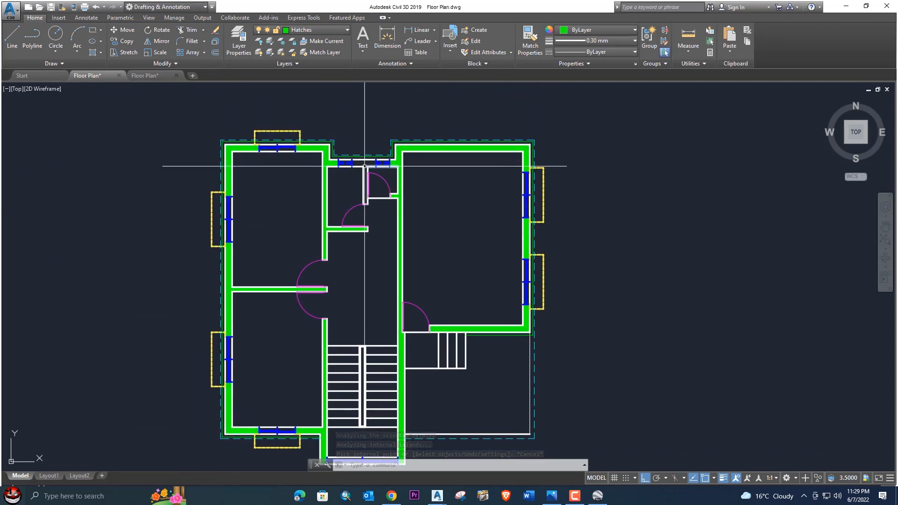
pyautogui.scroll(4, 363, 160)
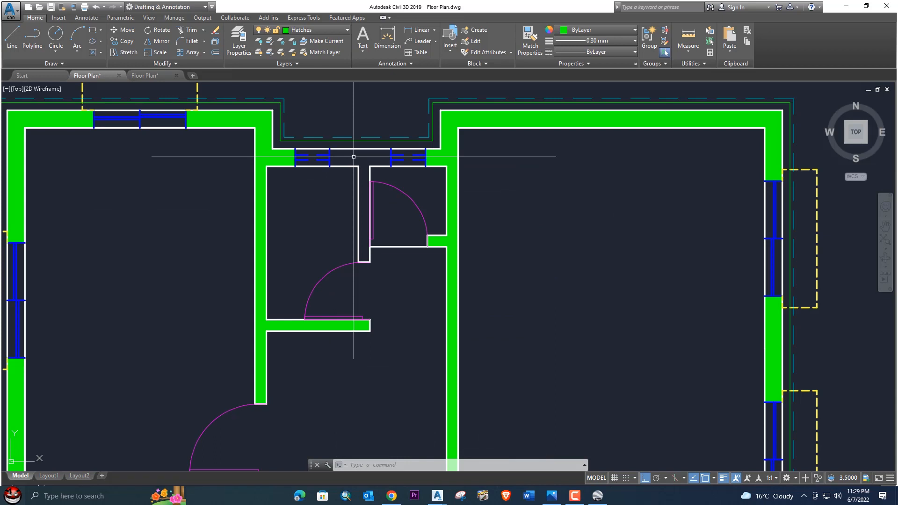
pyautogui.write('h')
pyautogui.press('Return')
pyautogui.click(354, 158)
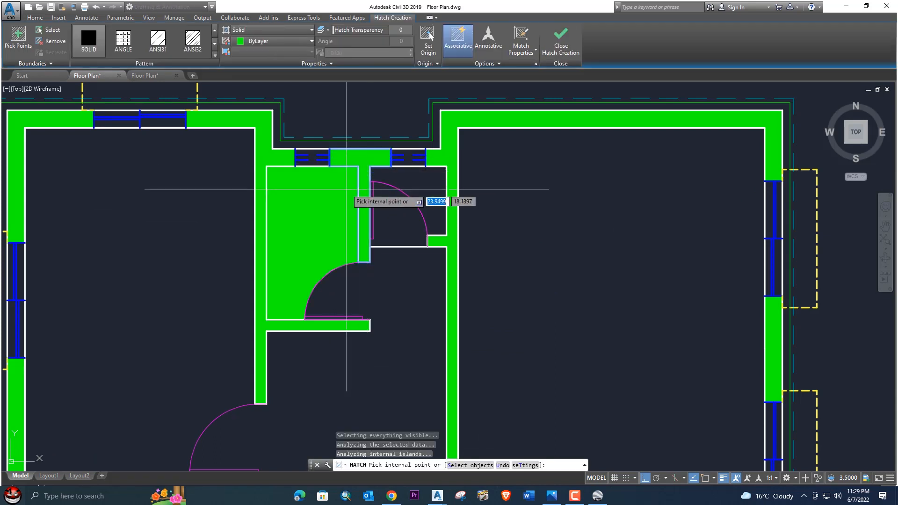
pyautogui.scroll(-4, 354, 173)
pyautogui.moveTo(353, 173); pyautogui.dragTo(346, 136, button='middle')
pyautogui.moveTo(304, 229); pyautogui.dragTo(312, 187, button='middle')
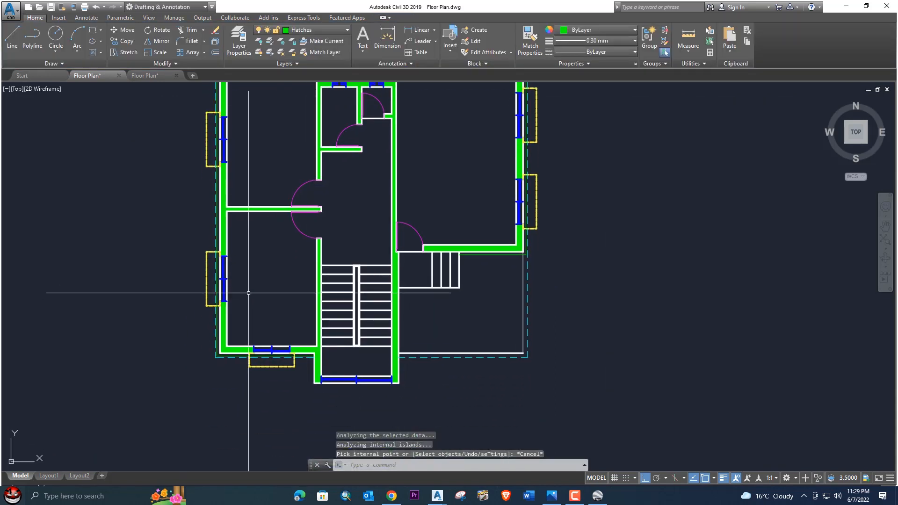
pyautogui.scroll(2, 302, 342)
pyautogui.scroll(2, 306, 348)
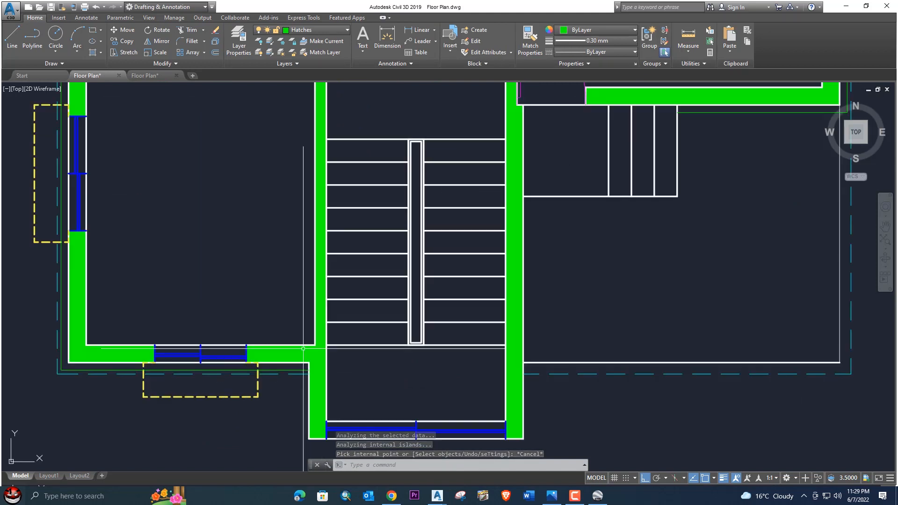
pyautogui.click(590, 32)
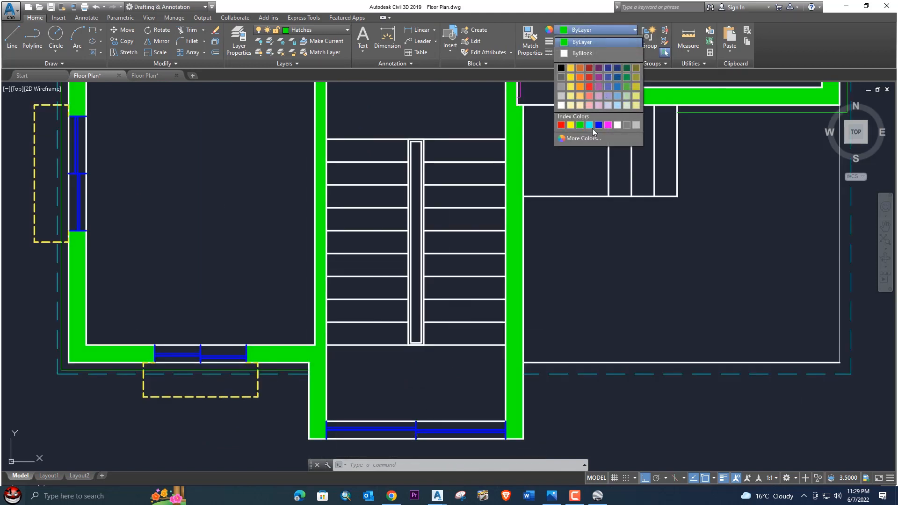
pyautogui.click(608, 257)
pyautogui.scroll(-3, 608, 257)
pyautogui.moveTo(608, 246); pyautogui.dragTo(543, 286, button='middle')
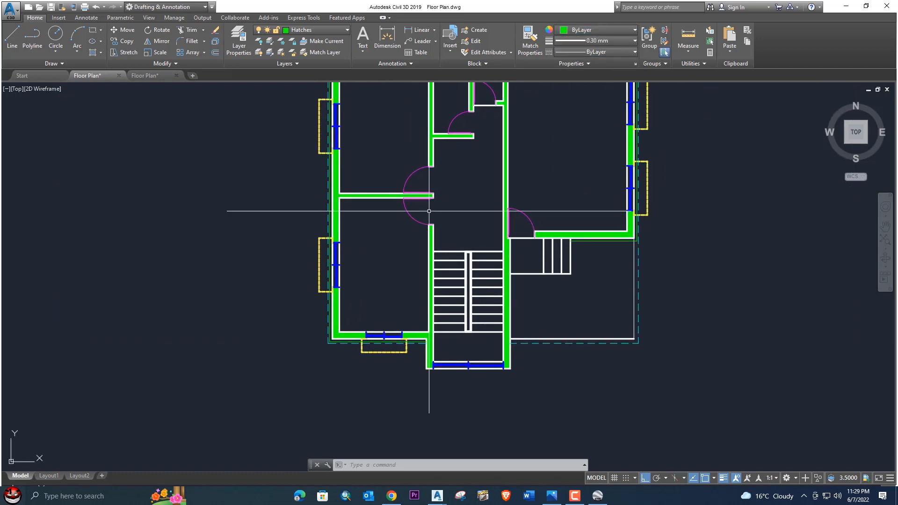
pyautogui.scroll(-2, 430, 211)
pyautogui.moveTo(429, 141); pyautogui.dragTo(363, 160, button='middle')
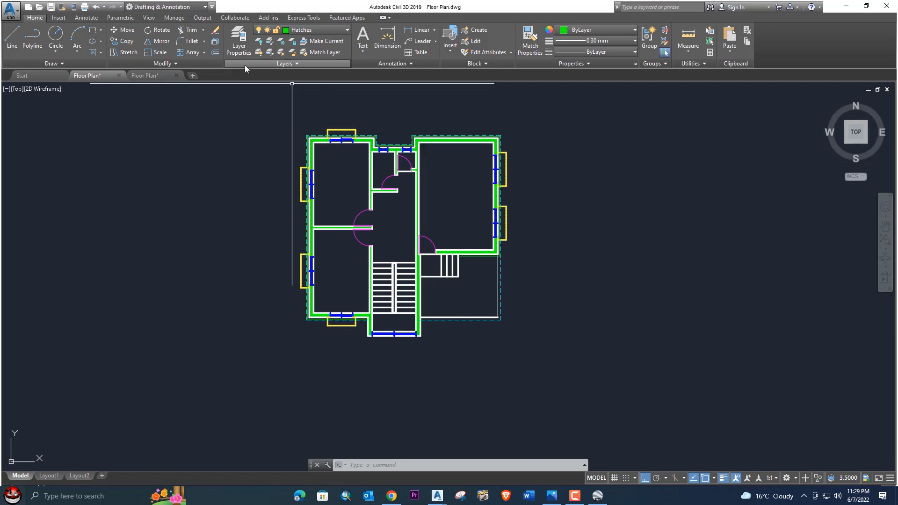
# - Examine the room labels in the reference Ground Floor layout and return to the floor plan drawing
pyautogui.click(162, 78)
pyautogui.scroll(-6, 361, 199)
pyautogui.moveTo(321, 239); pyautogui.dragTo(366, 156, button='middle')
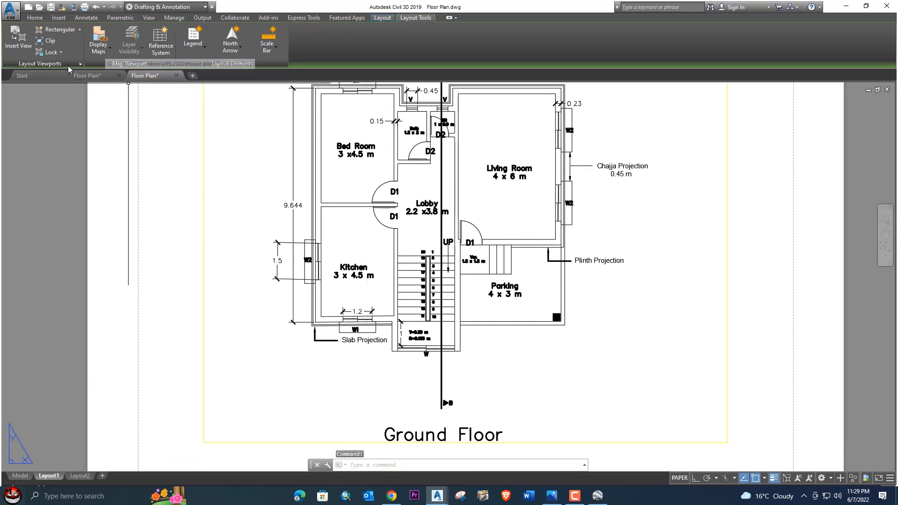
pyautogui.click(84, 76)
pyautogui.moveTo(313, 130); pyautogui.dragTo(263, 145, button='middle')
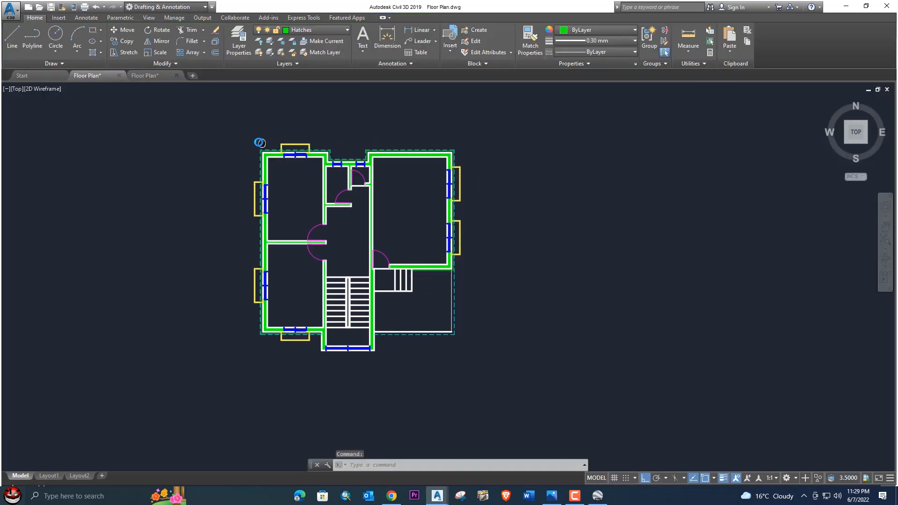
pyautogui.click(82, 18)
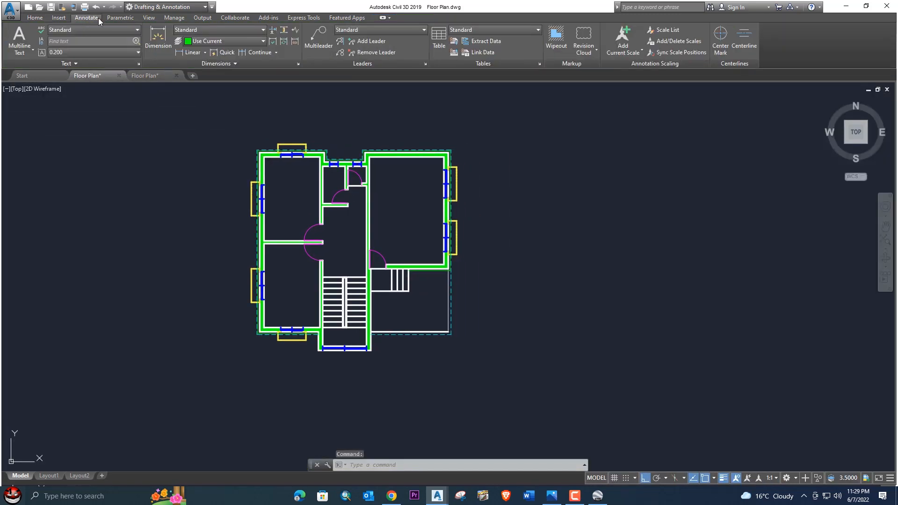
pyautogui.click(25, 40)
pyautogui.scroll(4, 288, 196)
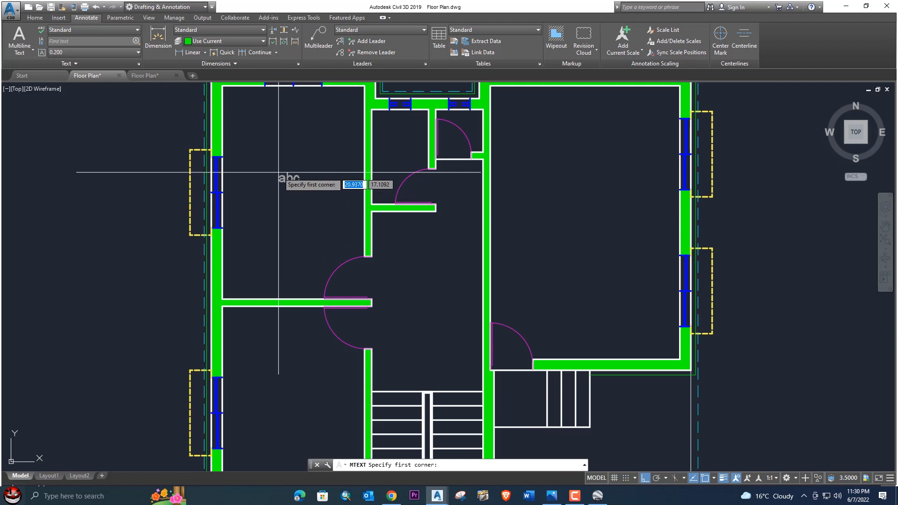
pyautogui.click(278, 173)
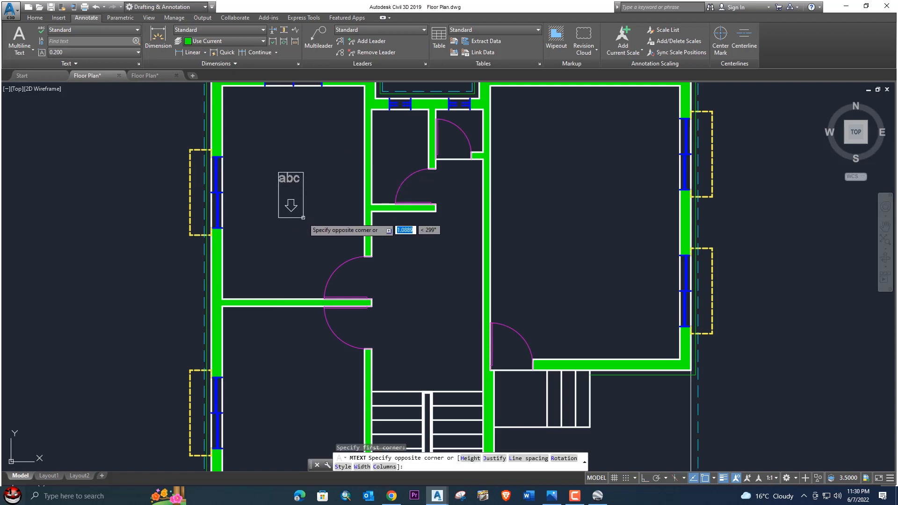
pyautogui.click(317, 212)
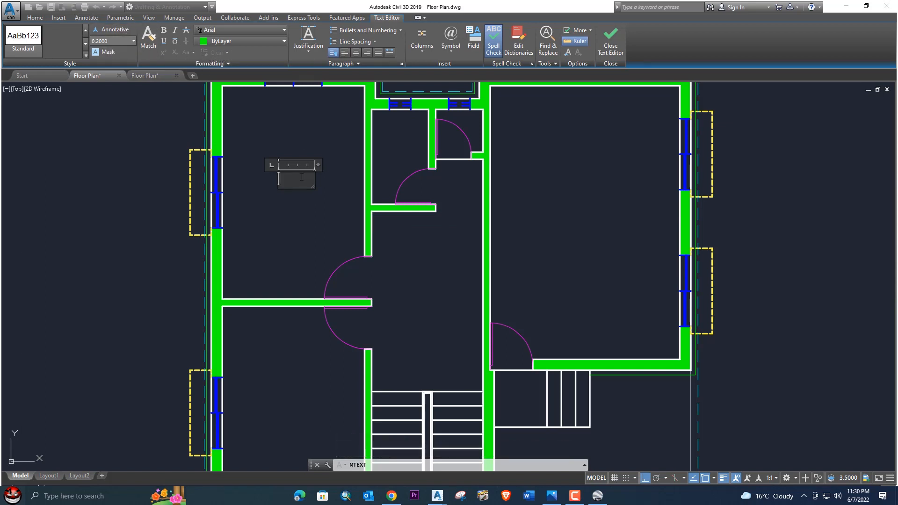
pyautogui.press('Escape')
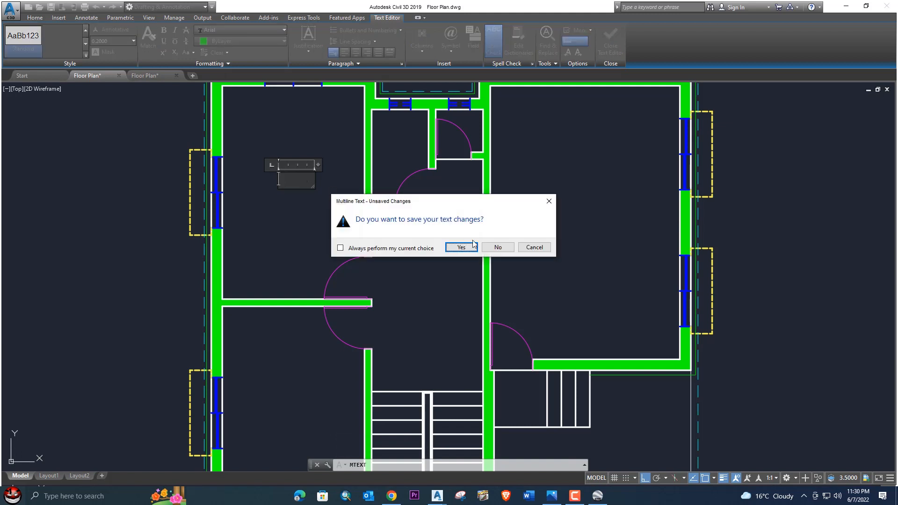
pyautogui.click(471, 251)
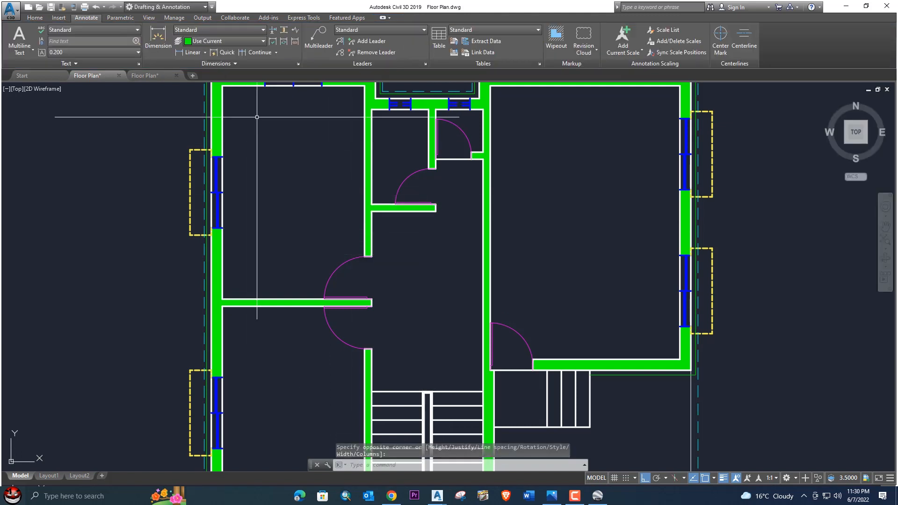
pyautogui.press('Escape')
# - Make Text the current layer
pyautogui.click(36, 18)
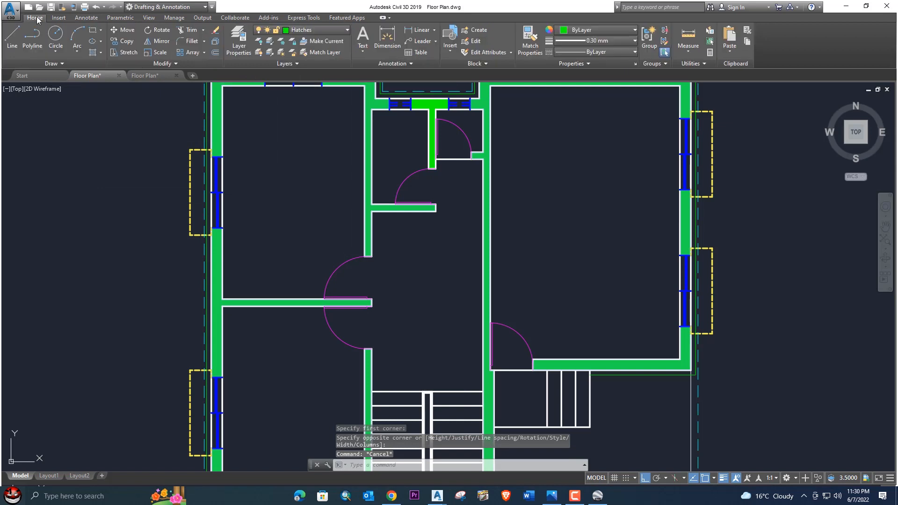
pyautogui.click(316, 32)
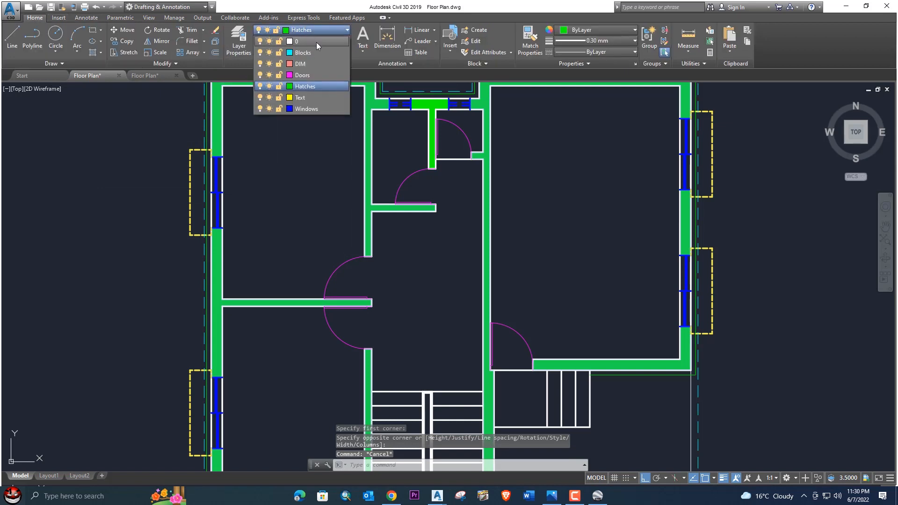
pyautogui.click(302, 97)
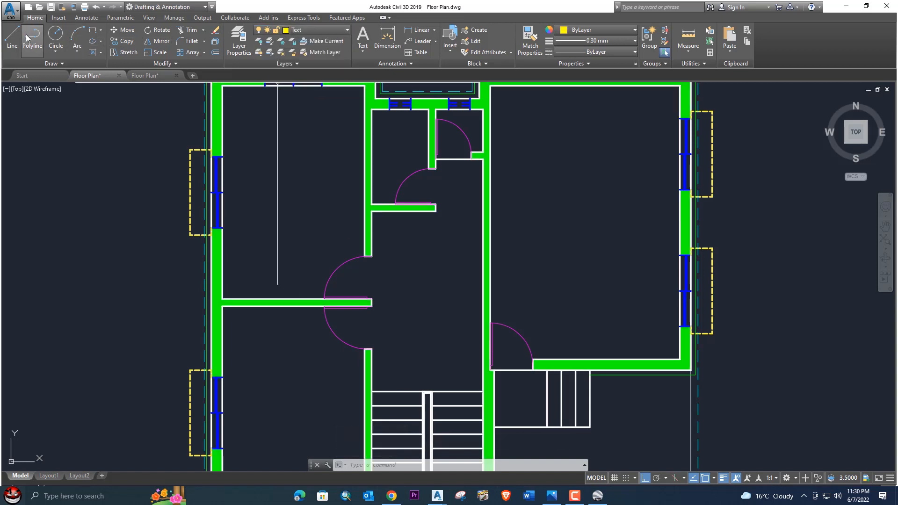
# - Add a multiline text label reading "Bed room 3x4.5m" inside the bedroom
pyautogui.click(91, 19)
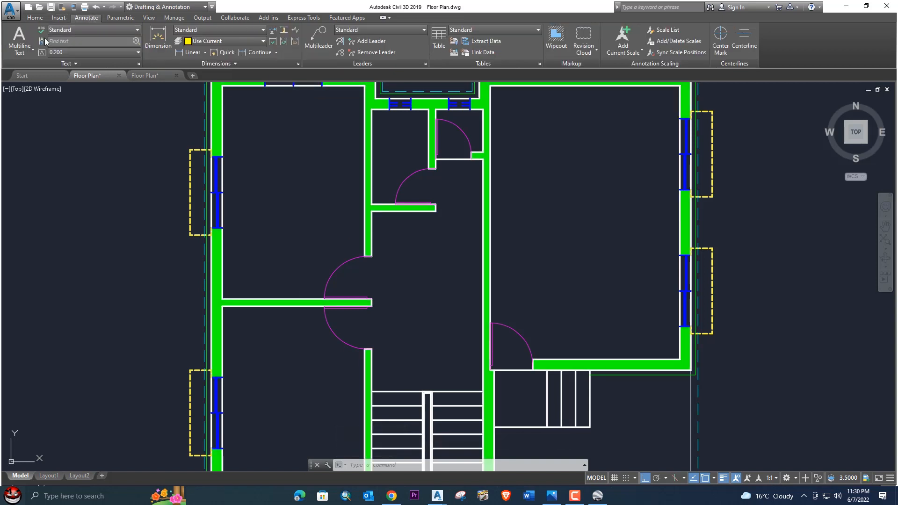
pyautogui.click(20, 41)
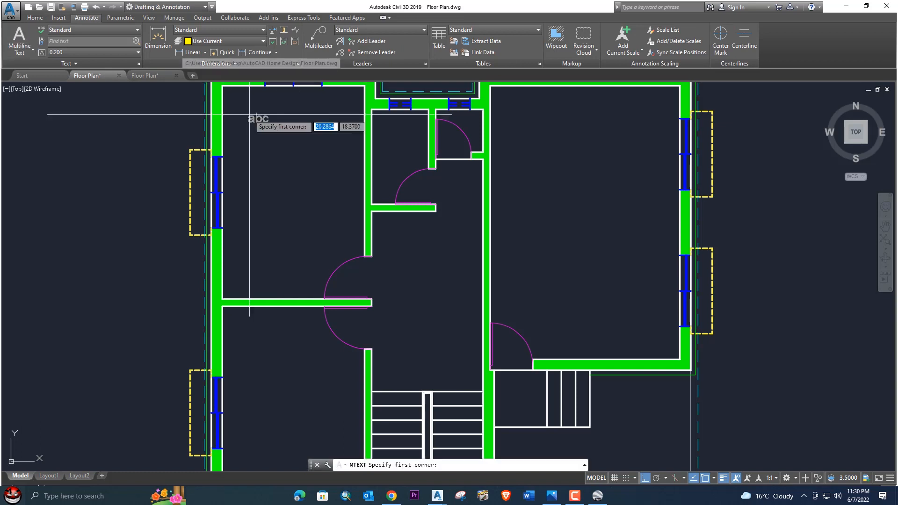
pyautogui.click(266, 135)
pyautogui.click(286, 196)
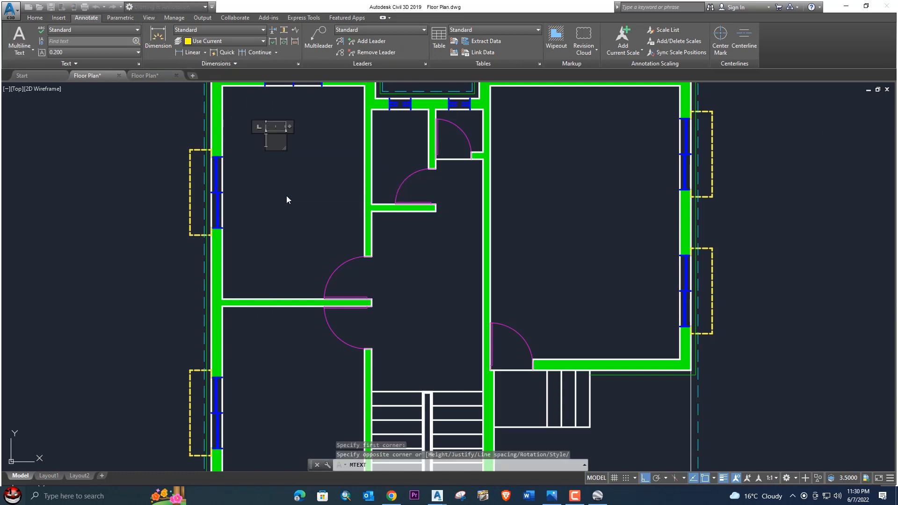
pyautogui.write('Bes')
pyautogui.press('BackSpace')
pyautogui.write('d ')
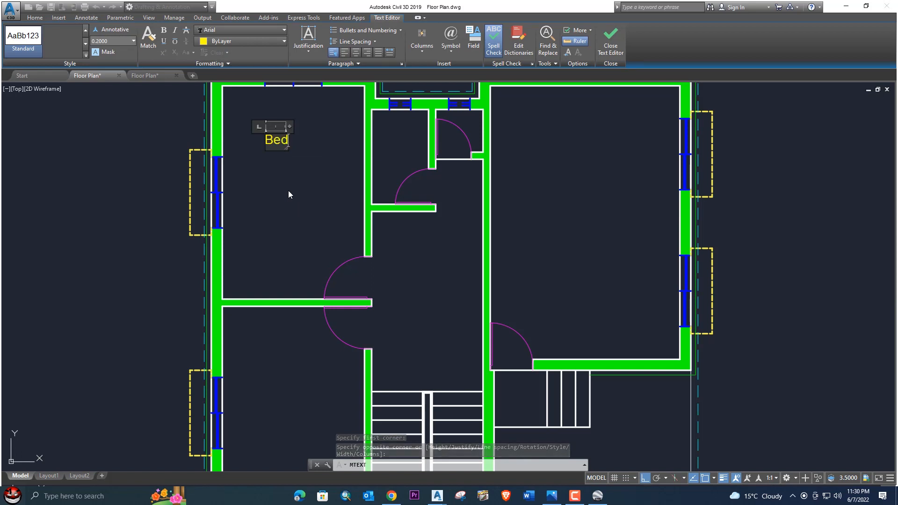
pyautogui.write('room ')
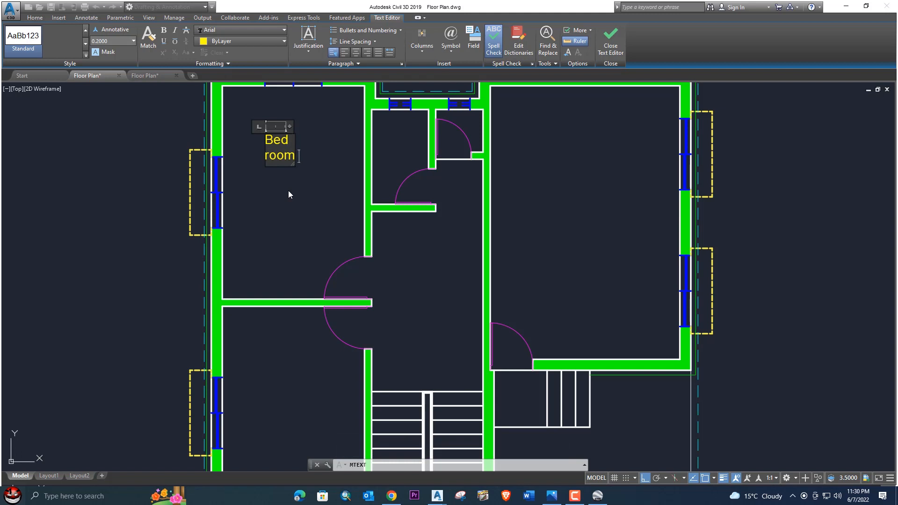
pyautogui.write('3x')
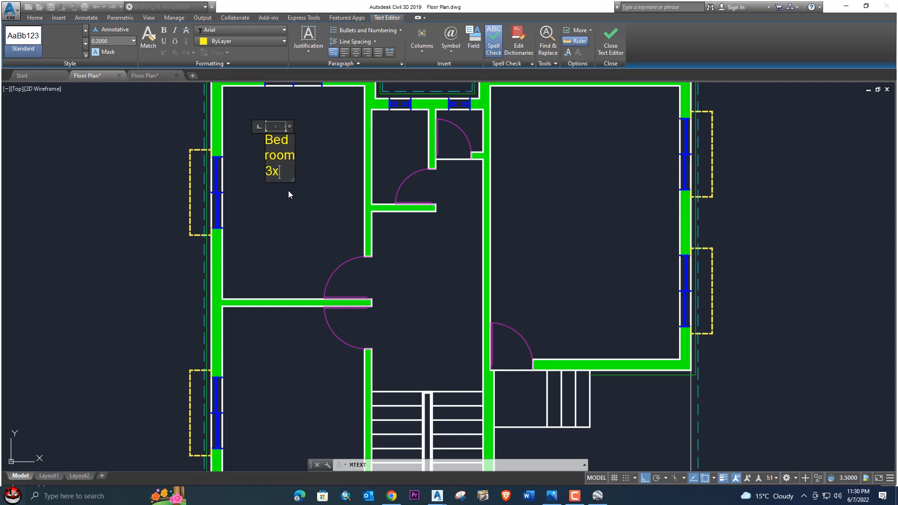
pyautogui.write('4.5m')
pyautogui.click(337, 193)
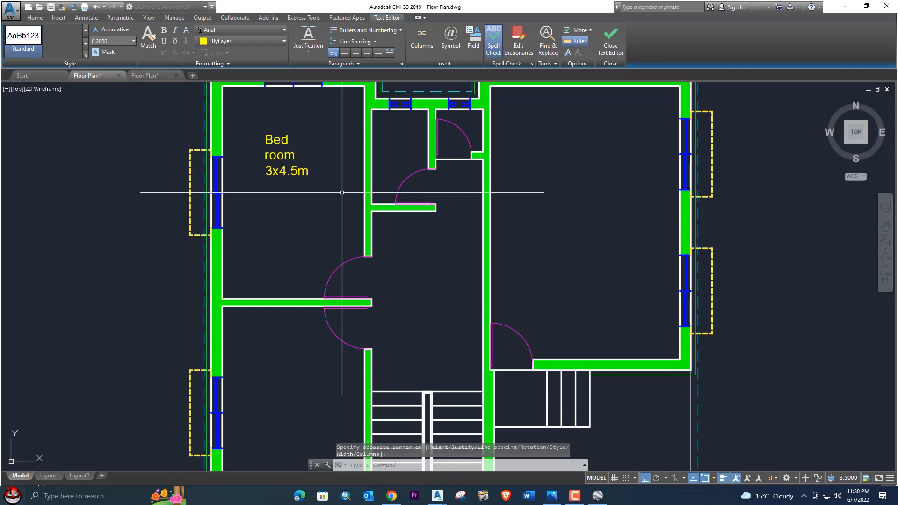
# - Widen the bedroom label's text frame so "Bed room" fits on one line, and center-align its text
pyautogui.click(284, 154)
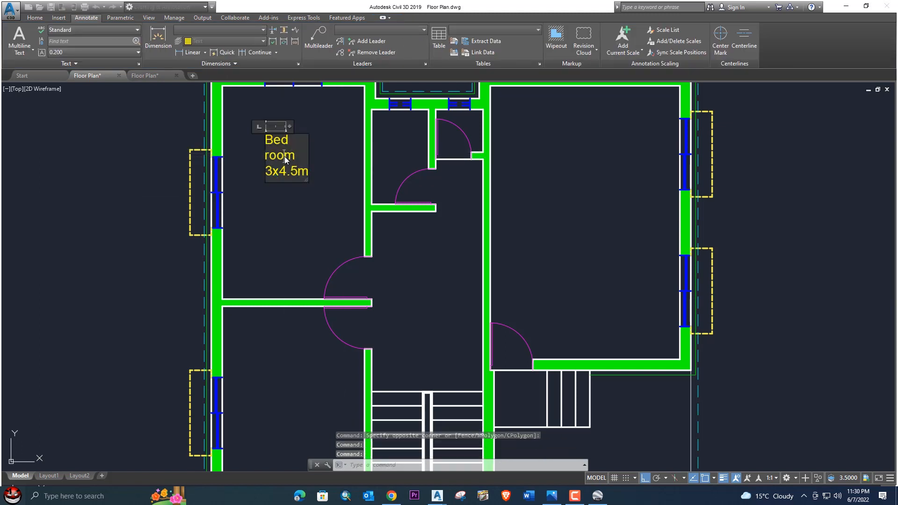
pyautogui.doubleClick(284, 154)
pyautogui.moveTo(301, 127); pyautogui.dragTo(331, 133)
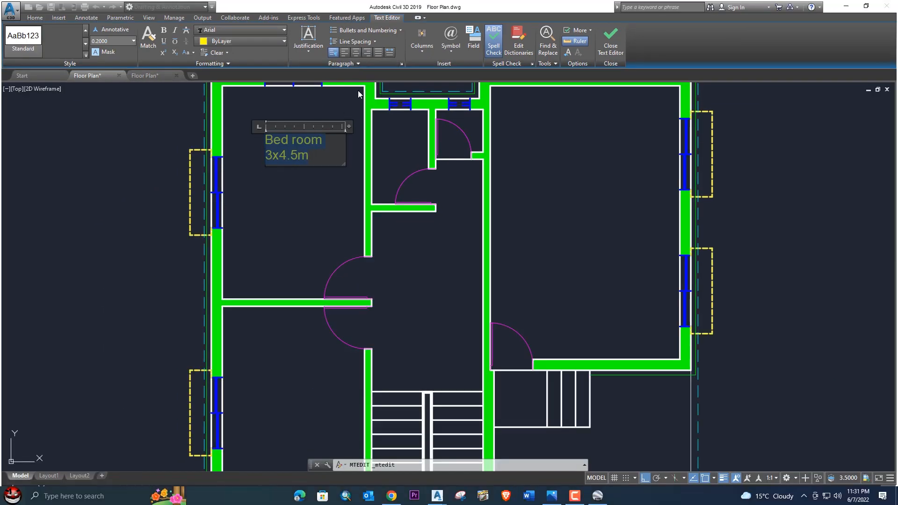
pyautogui.click(358, 54)
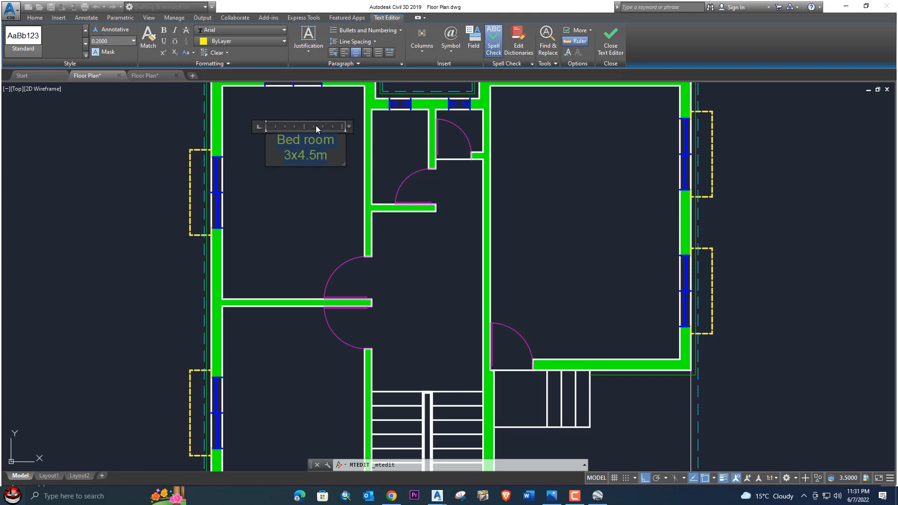
pyautogui.click(318, 192)
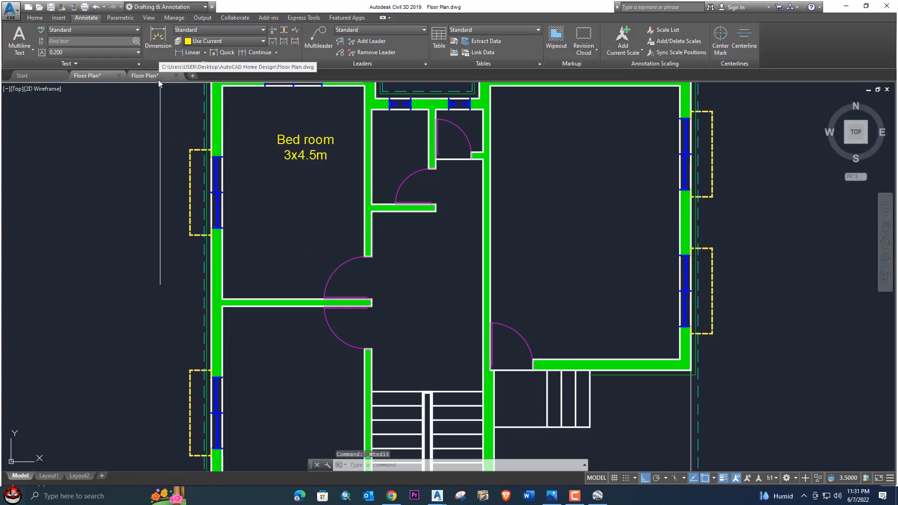
# - Check the label placement in the reference layout, and move the bedroom label about 1.1 m straight down within the room
pyautogui.click(145, 75)
pyautogui.scroll(5, 354, 149)
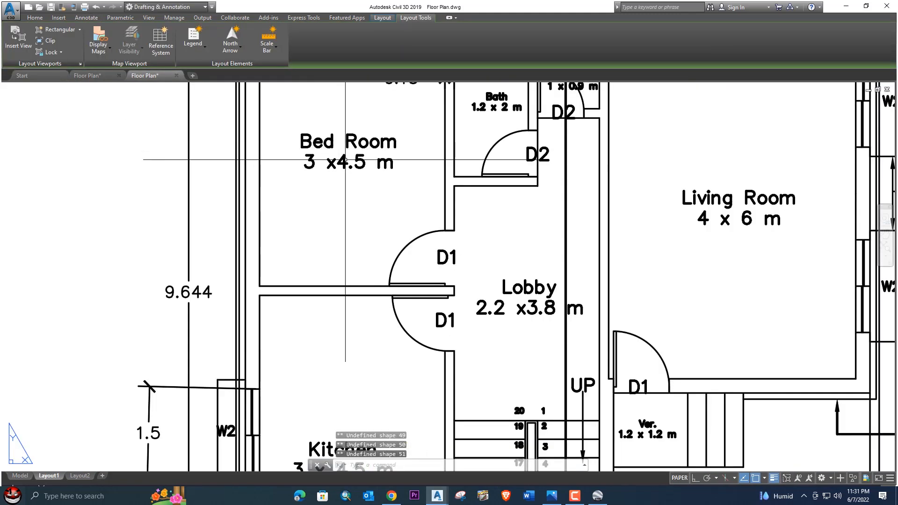
pyautogui.scroll(-3, 344, 165)
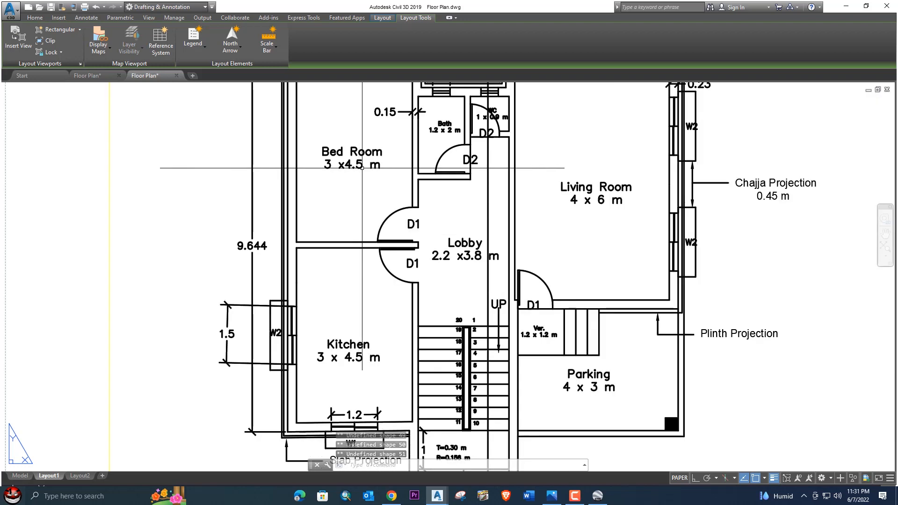
pyautogui.click(93, 75)
pyautogui.click(307, 173)
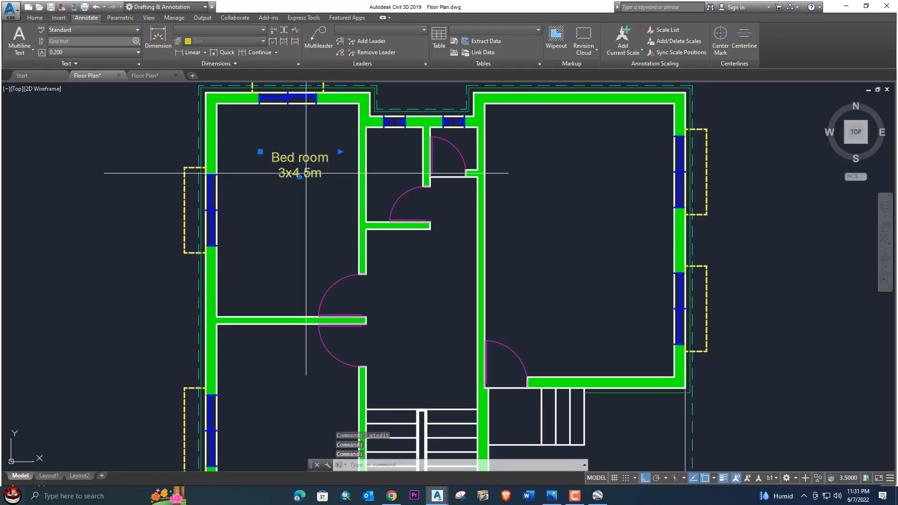
pyautogui.write('m')
pyautogui.press('Return')
pyautogui.click(305, 167)
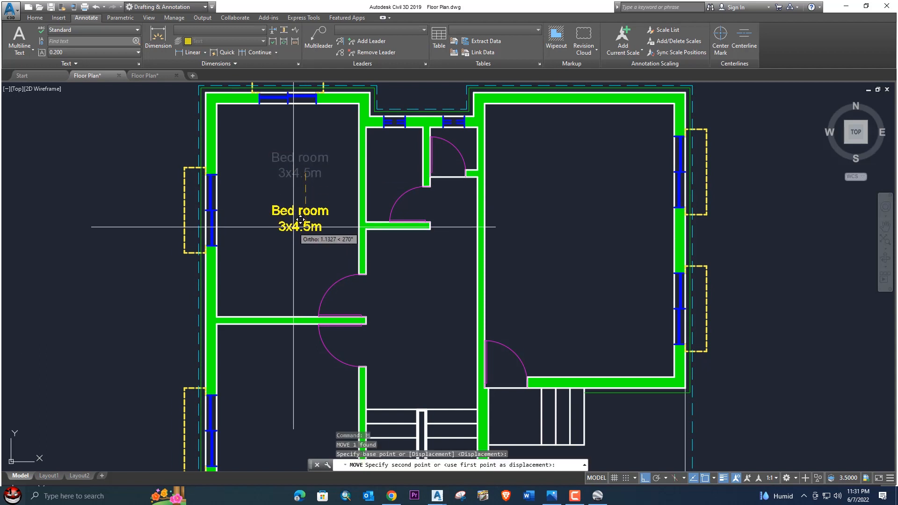
pyautogui.click(295, 225)
# - Copy the "Bed room 3x4.5m" label about 4.75 m straight down into the room below the bedroom
pyautogui.moveTo(304, 216); pyautogui.dragTo(327, 158, button='middle')
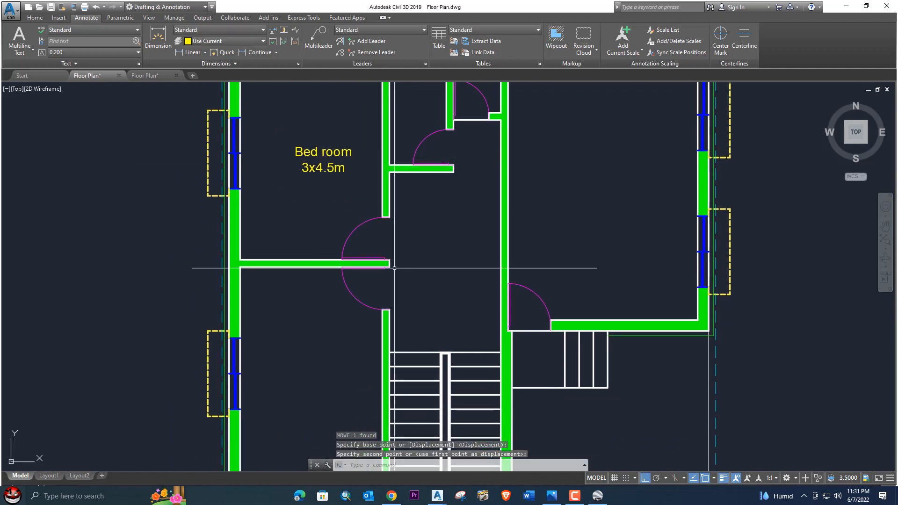
pyautogui.scroll(-2, 332, 196)
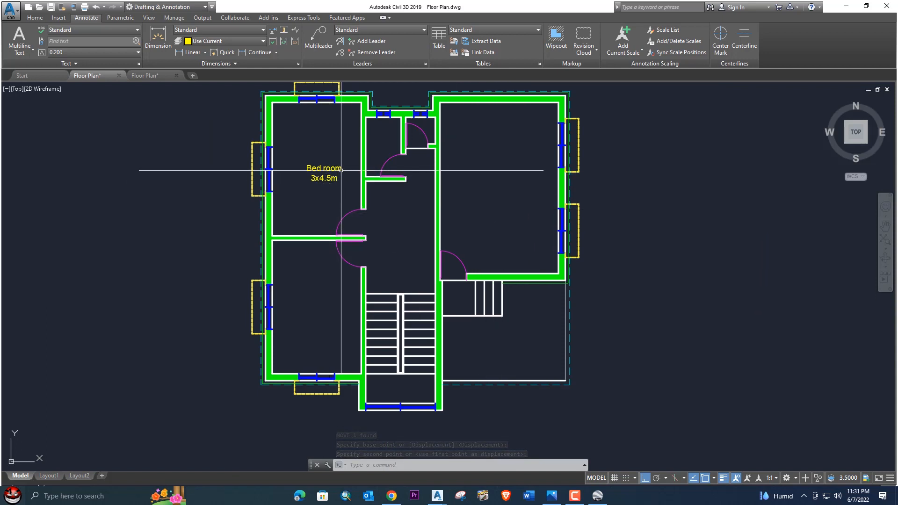
pyautogui.scroll(2, 337, 166)
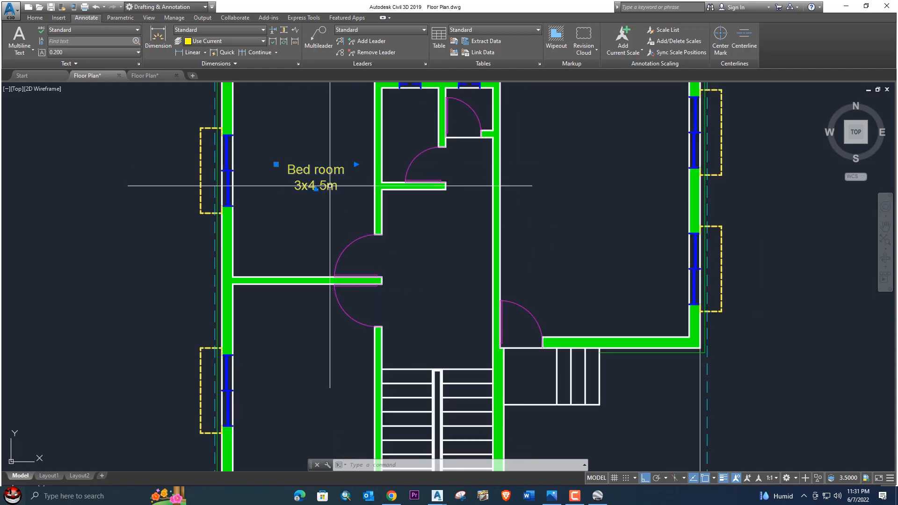
pyautogui.write('co')
pyautogui.press('Return')
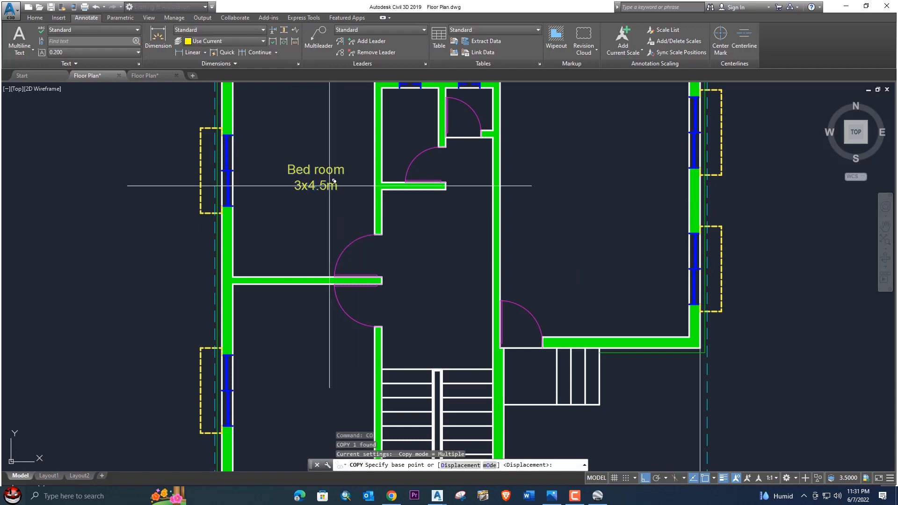
pyautogui.click(330, 187)
pyautogui.moveTo(303, 372); pyautogui.dragTo(314, 262, button='middle')
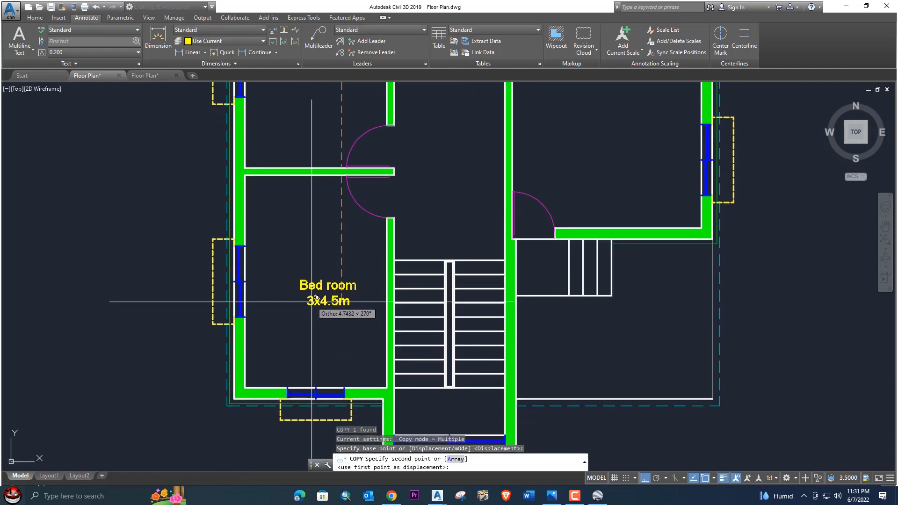
pyautogui.click(314, 303)
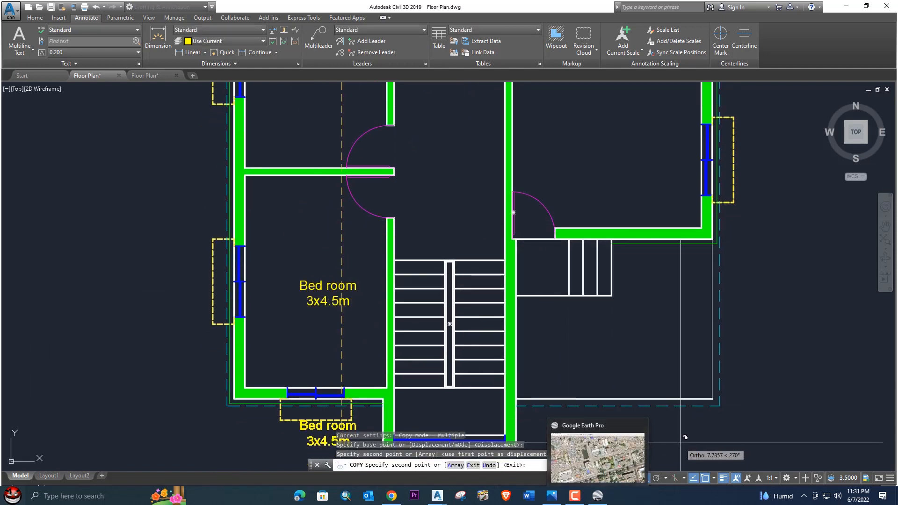
pyautogui.press('Escape')
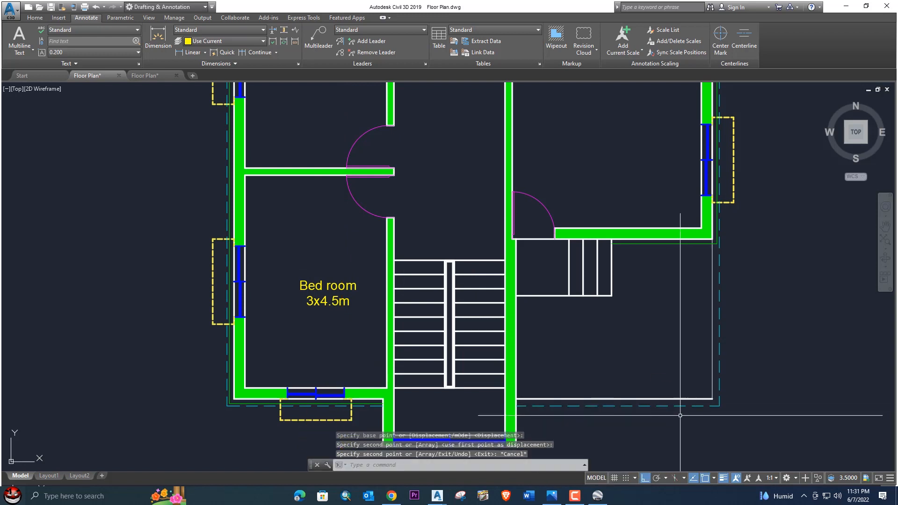
# - Turn off Ortho and copy the lower room's label into the parking area, the living room and the lobby
pyautogui.click(645, 478)
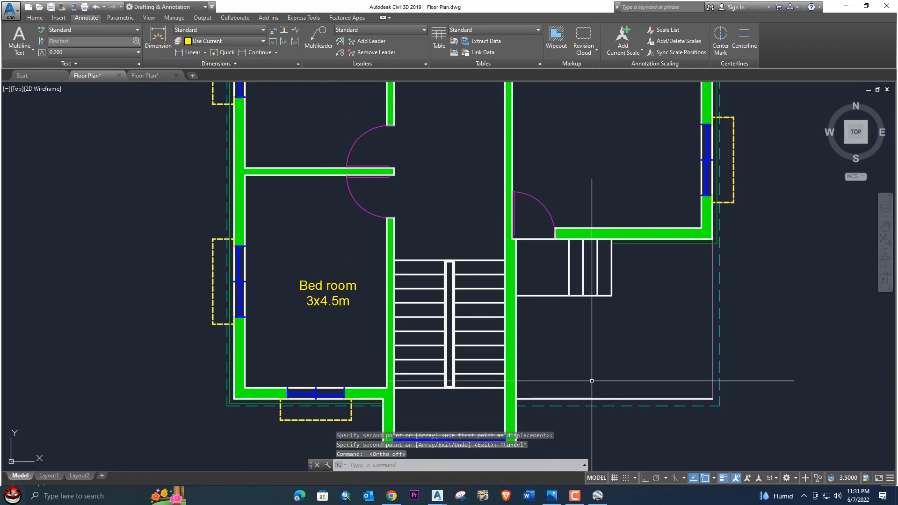
pyautogui.write('co')
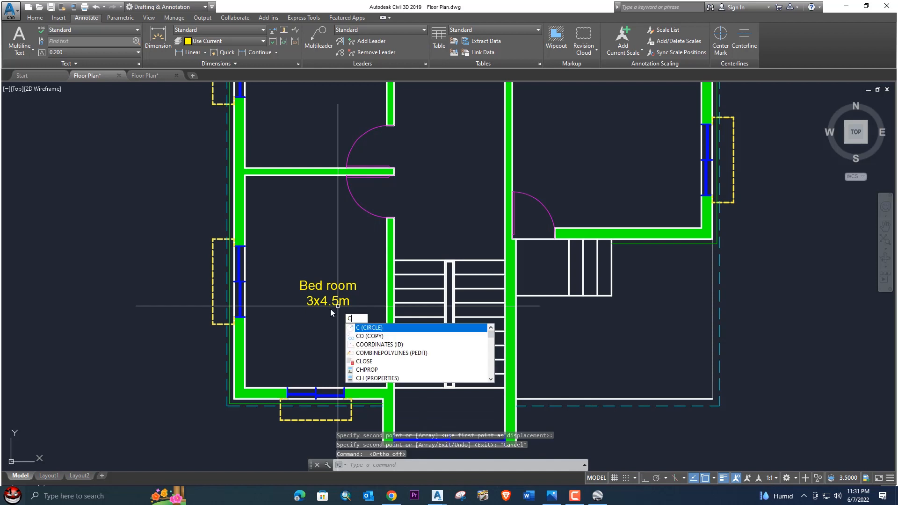
pyautogui.press('Return')
pyautogui.click(329, 303)
pyautogui.press('Return')
pyautogui.click(328, 302)
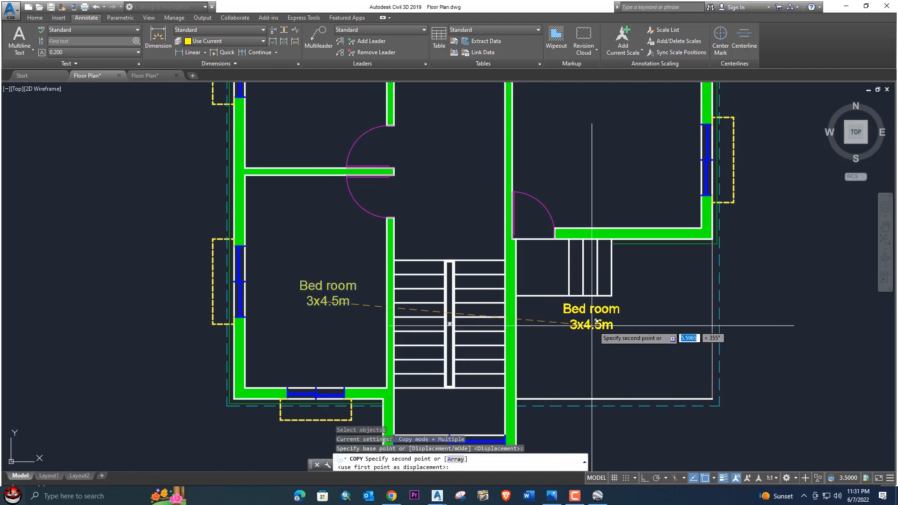
pyautogui.click(614, 356)
pyautogui.moveTo(611, 230); pyautogui.dragTo(595, 311, button='middle')
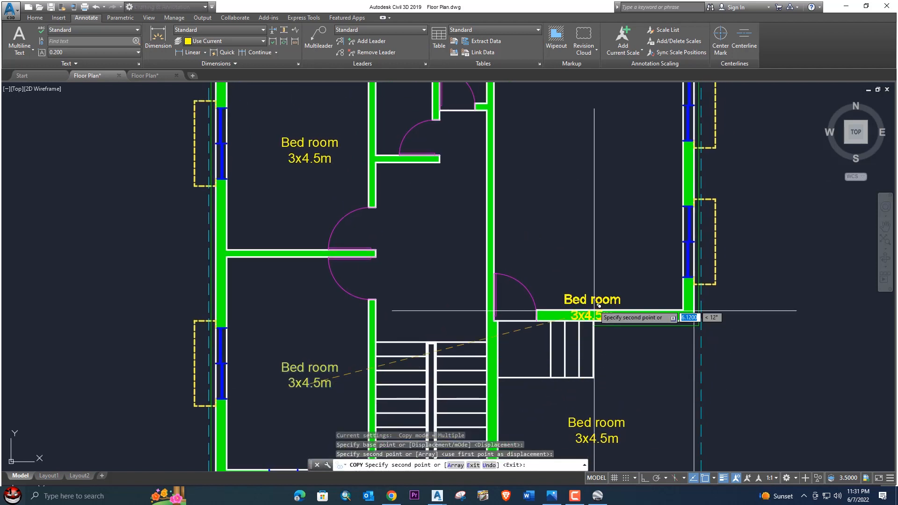
pyautogui.moveTo(582, 193)
pyautogui.mouseDown(button='middle')
pyautogui.moveTo(561, 332)
pyautogui.moveTo(693, 248)
pyautogui.mouseUp(button='middle')
pyautogui.click(561, 332)
pyautogui.click(547, 307)
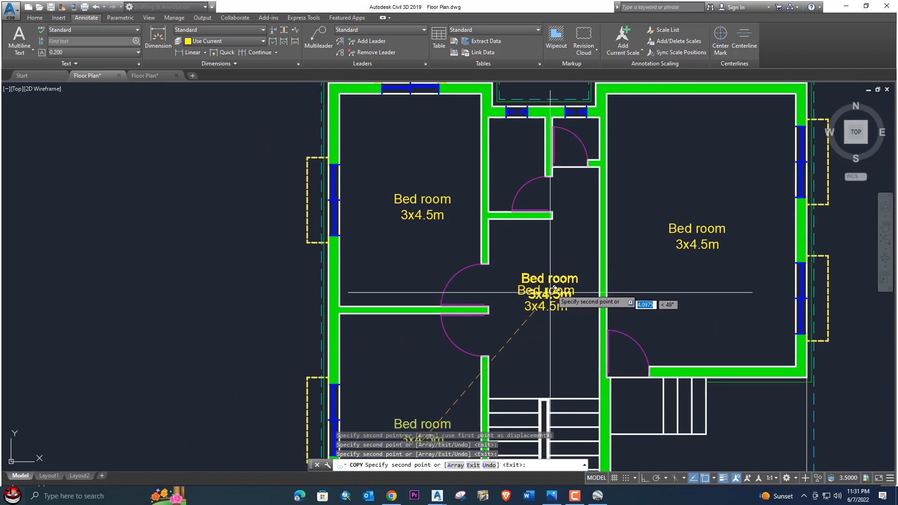
pyautogui.scroll(-4, 531, 162)
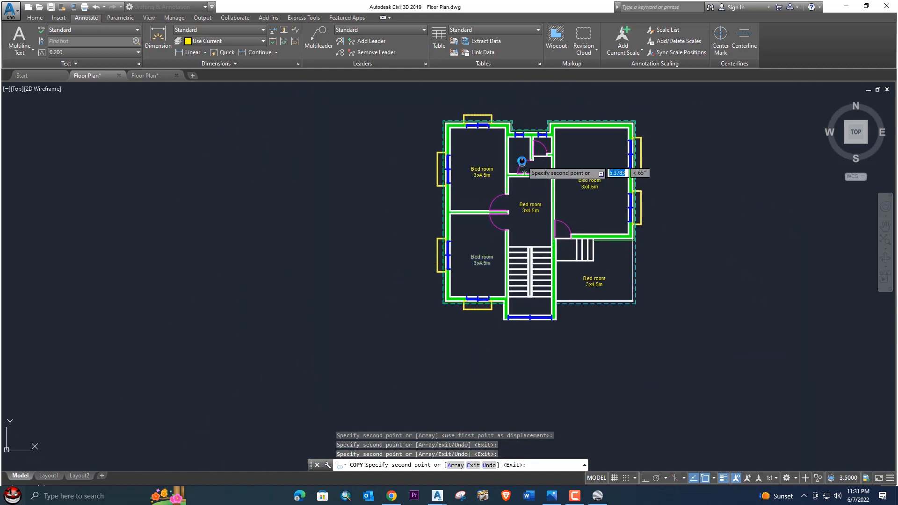
pyautogui.scroll(5, 449, 253)
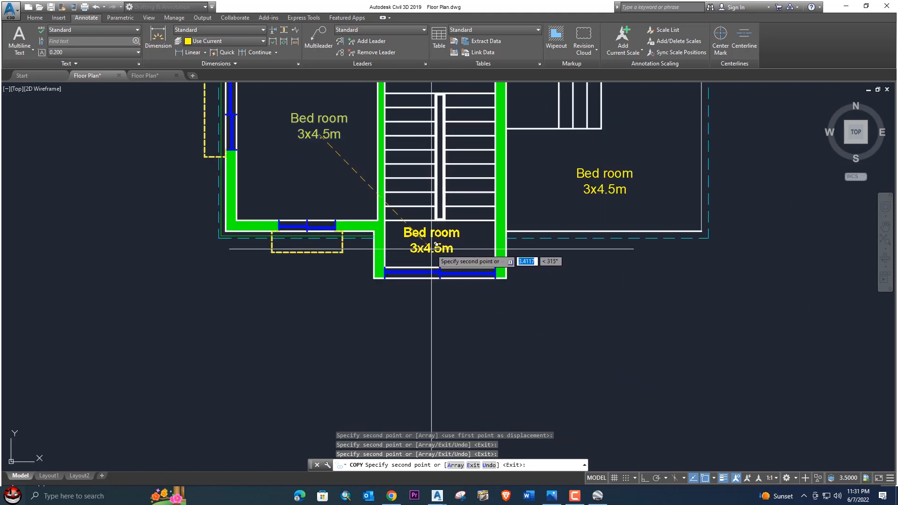
pyautogui.press('Escape')
# - Change the name in the label of the room below the bedroom to "Kitchen", on its own line above the size
pyautogui.moveTo(405, 245); pyautogui.dragTo(426, 362, button='middle')
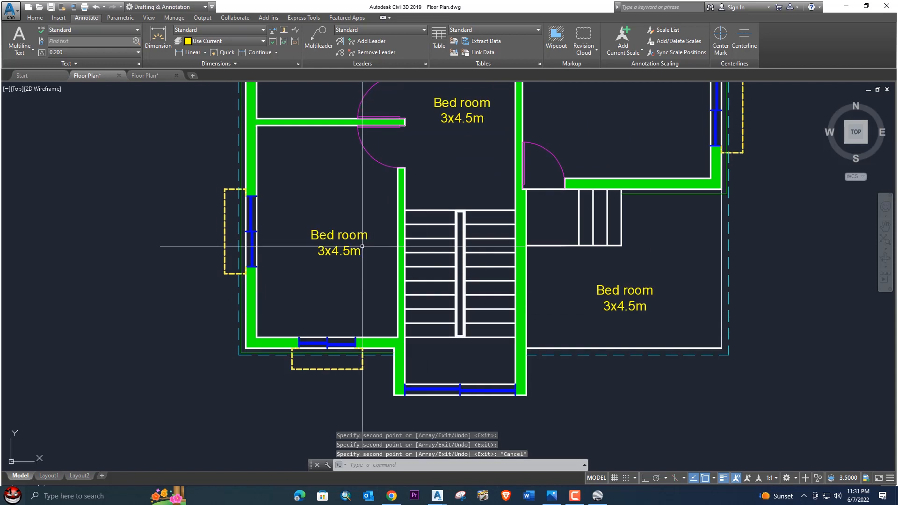
pyautogui.doubleClick(339, 236)
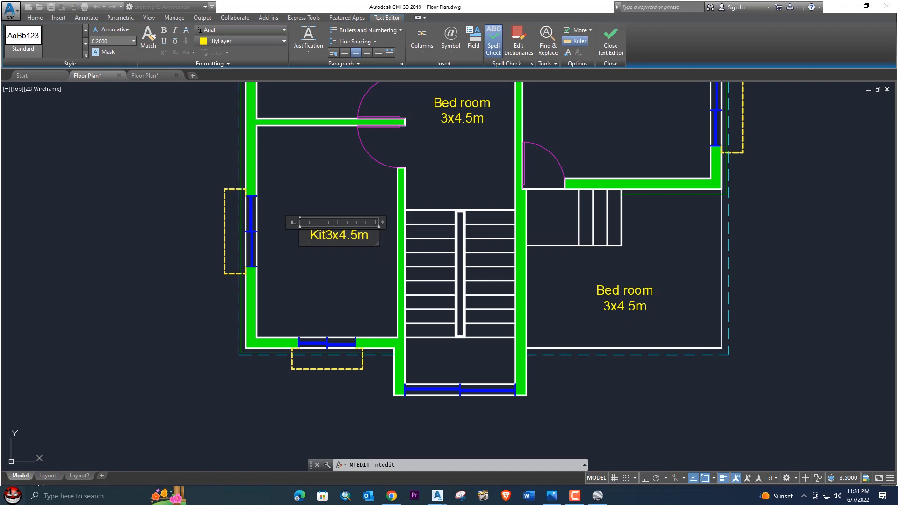
pyautogui.write('Kitchen')
pyautogui.press('Return')
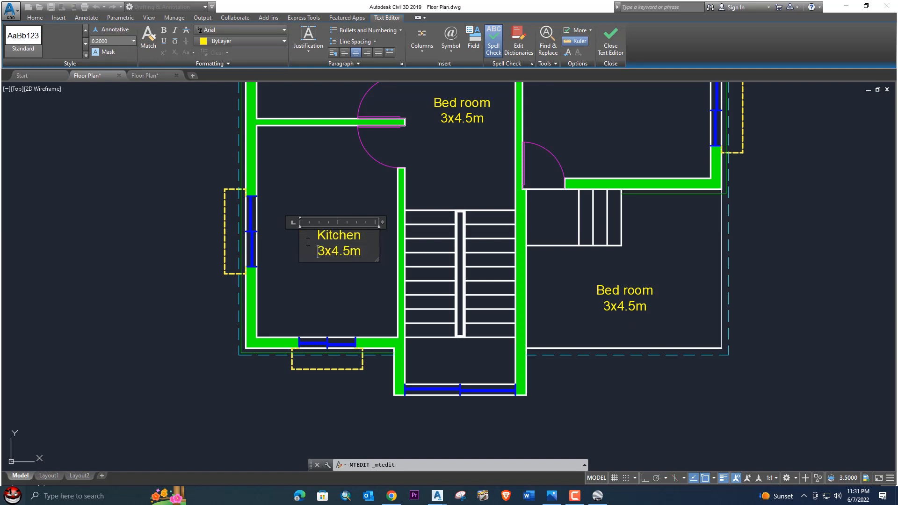
pyautogui.click(341, 151)
# - Examine the room names and sizes in the reference layout and return to the floor plan's model space
pyautogui.click(146, 76)
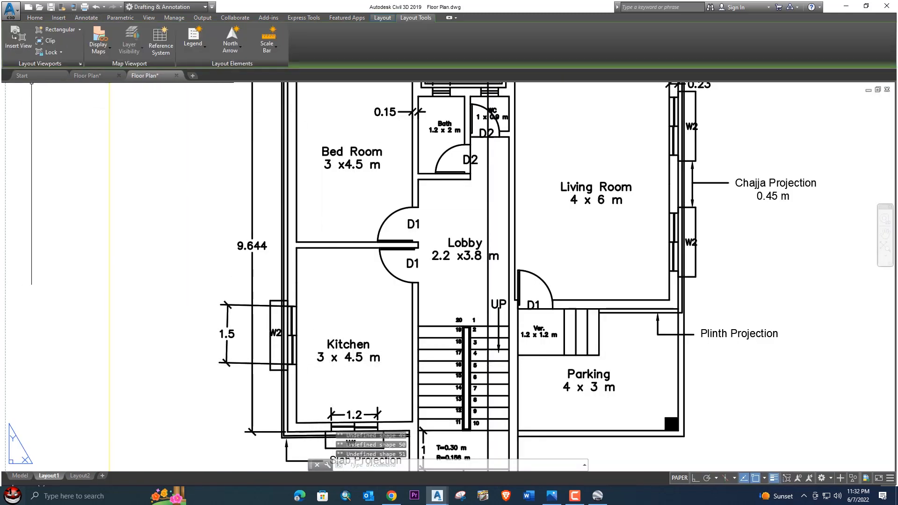
pyautogui.scroll(-3, 442, 245)
pyautogui.moveTo(475, 274); pyautogui.dragTo(422, 254, button='middle')
pyautogui.scroll(2, 412, 229)
pyautogui.moveTo(335, 184); pyautogui.dragTo(258, 210, button='middle')
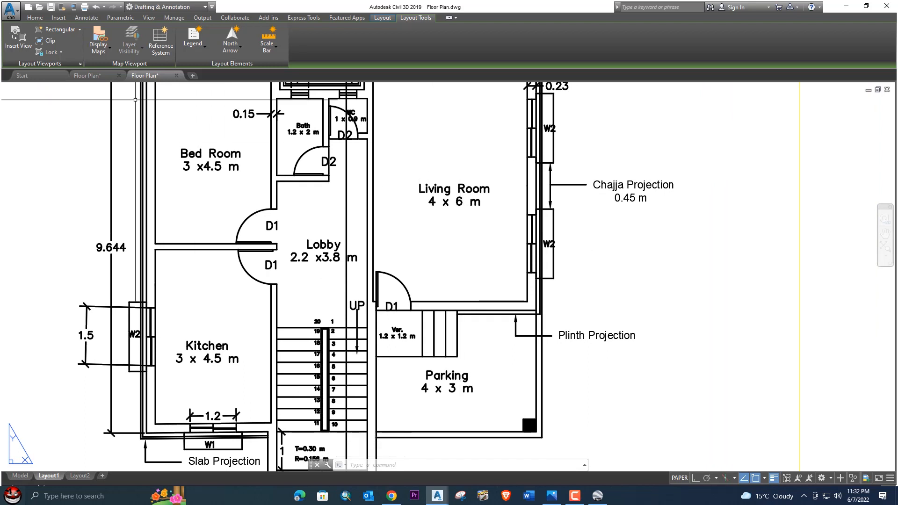
pyautogui.click(87, 75)
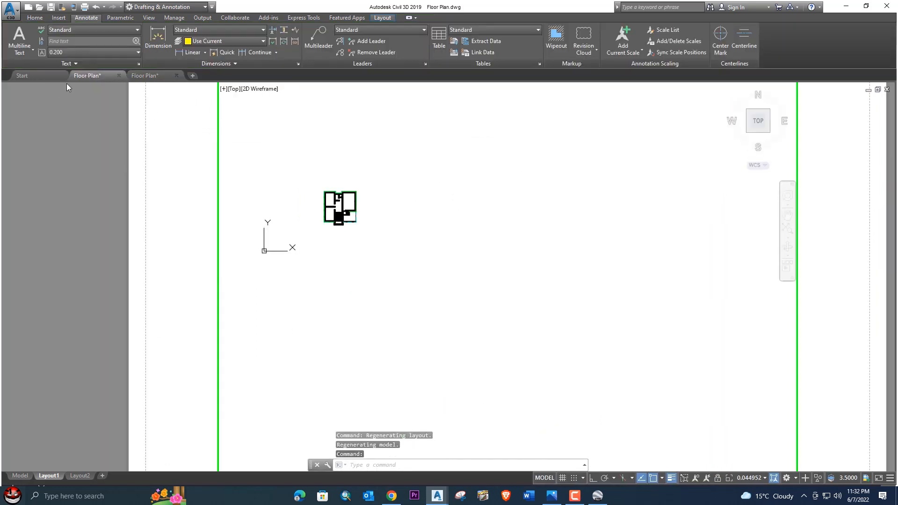
pyautogui.scroll(4, 66, 83)
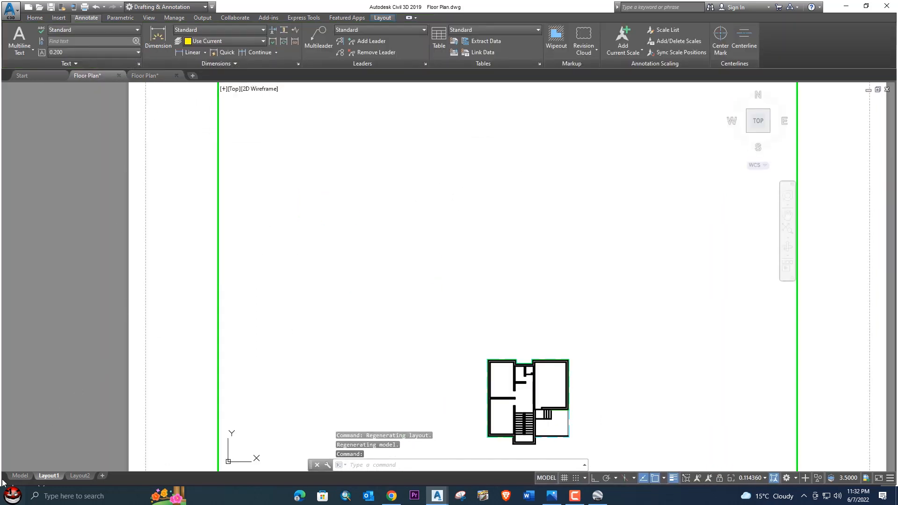
pyautogui.click(20, 476)
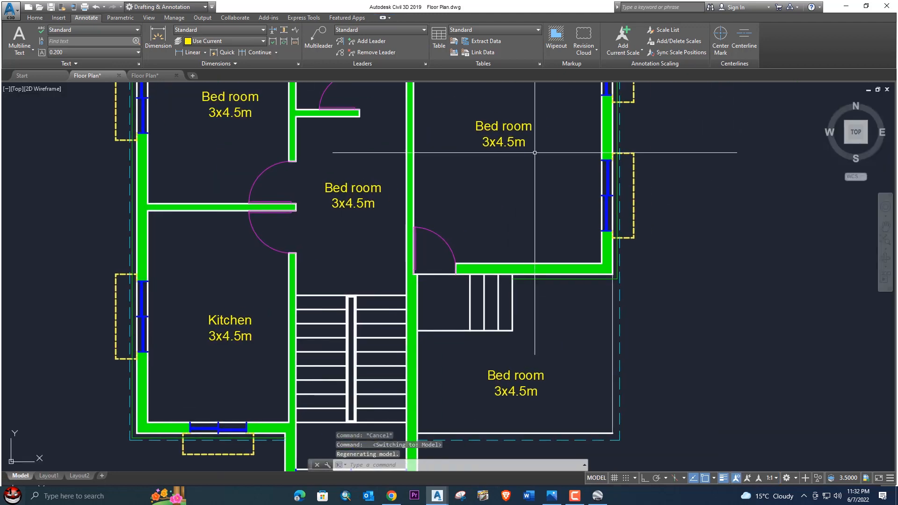
# - Change the name in the label of the large room beside the lobby to "Living Room"
pyautogui.doubleClick(490, 195)
pyautogui.moveTo(491, 195); pyautogui.dragTo(430, 199)
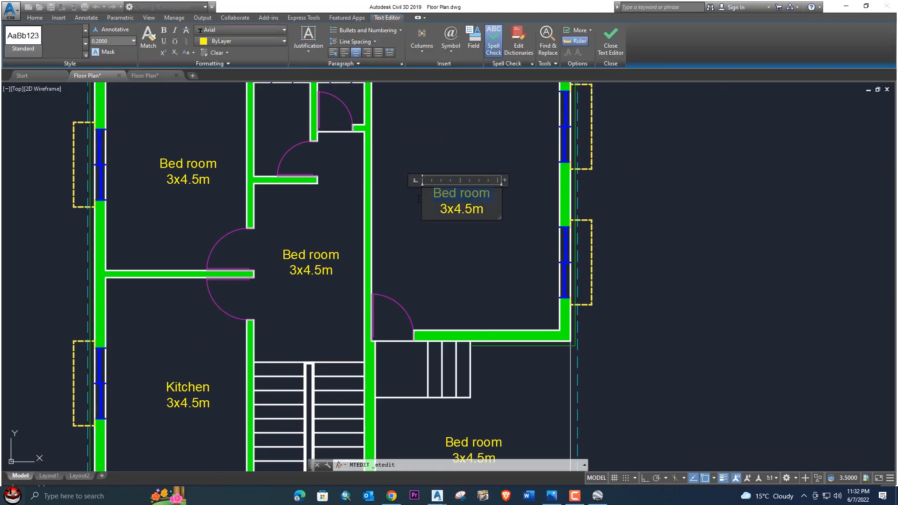
pyautogui.write('K')
pyautogui.press('BackSpace')
pyautogui.write('Living Ro')
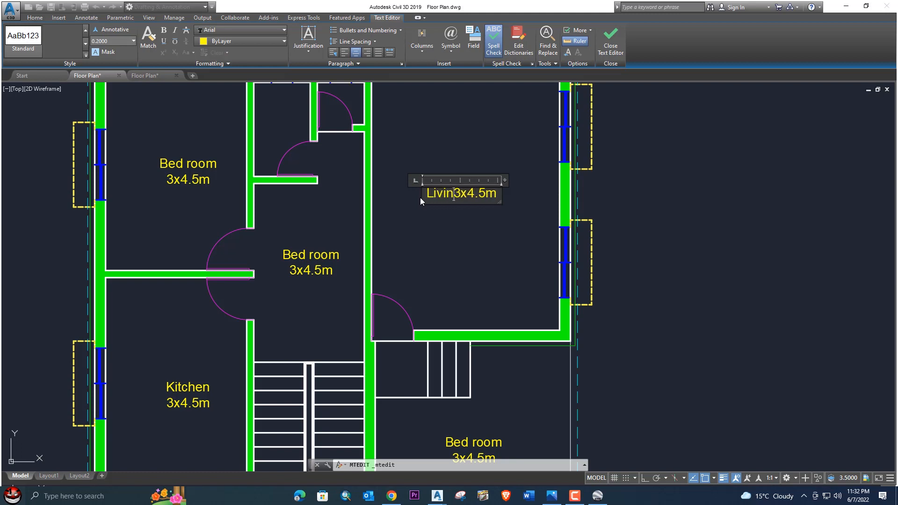
pyautogui.write('om')
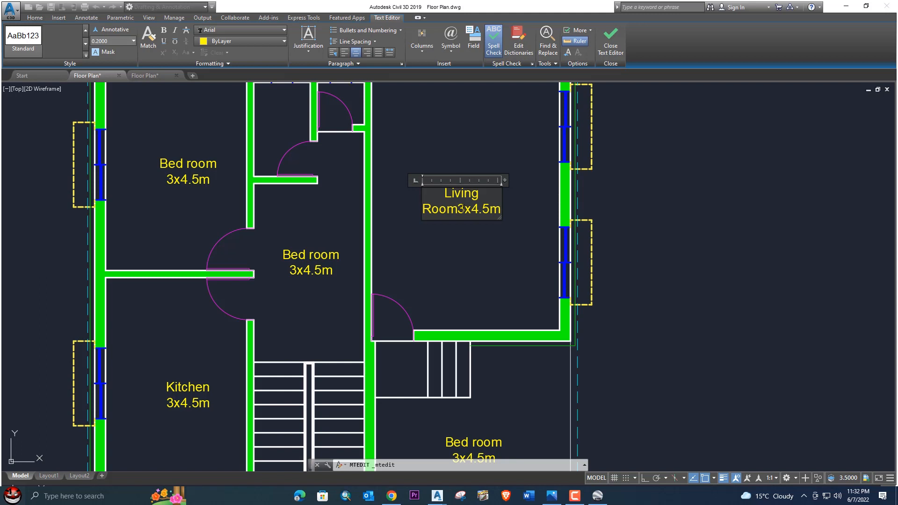
# - Set the size in the living room label to "4x6 m" on its own line below the name
pyautogui.moveTo(465, 209); pyautogui.dragTo(490, 214)
pyautogui.press('BackSpace')
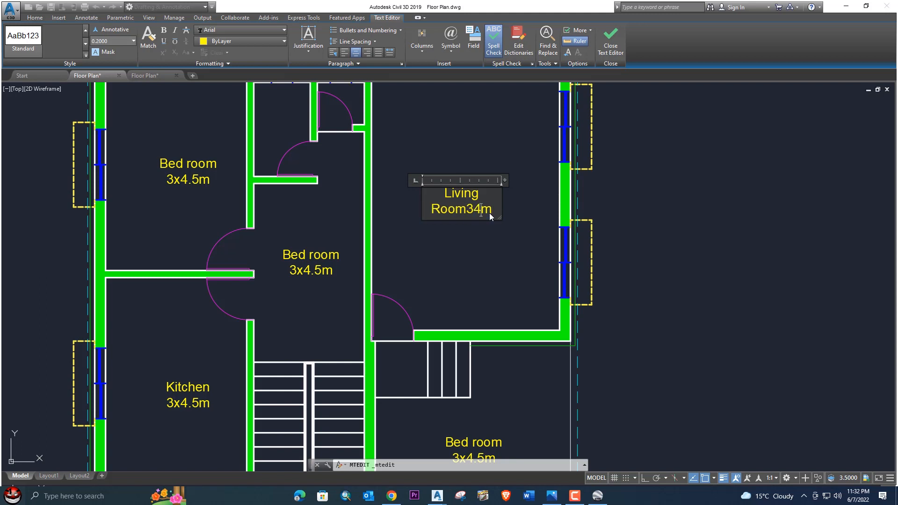
pyautogui.write('4 4')
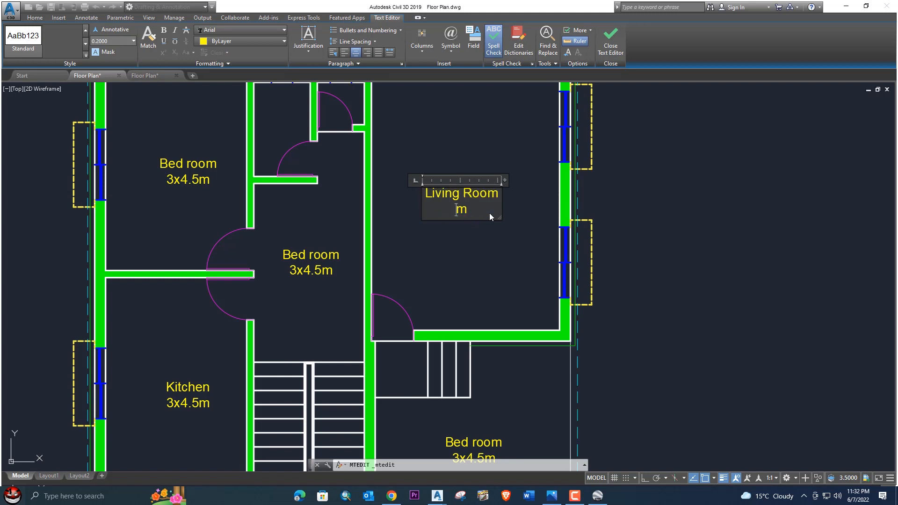
pyautogui.write('x6')
pyautogui.click(522, 184)
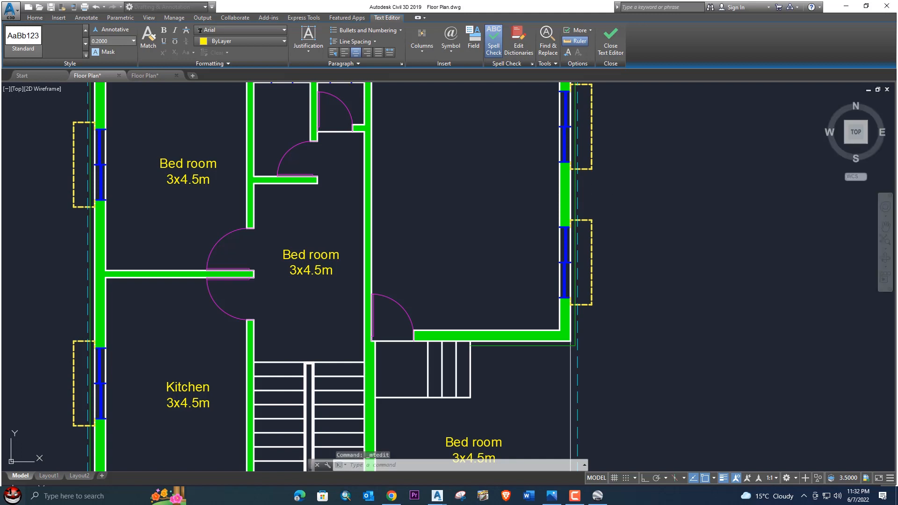
# - Check the central room in the reference layout and change its label's name to "Lobby", on its own line above the size
pyautogui.scroll(-4, 421, 198)
pyautogui.moveTo(421, 198); pyautogui.dragTo(435, 177, button='middle')
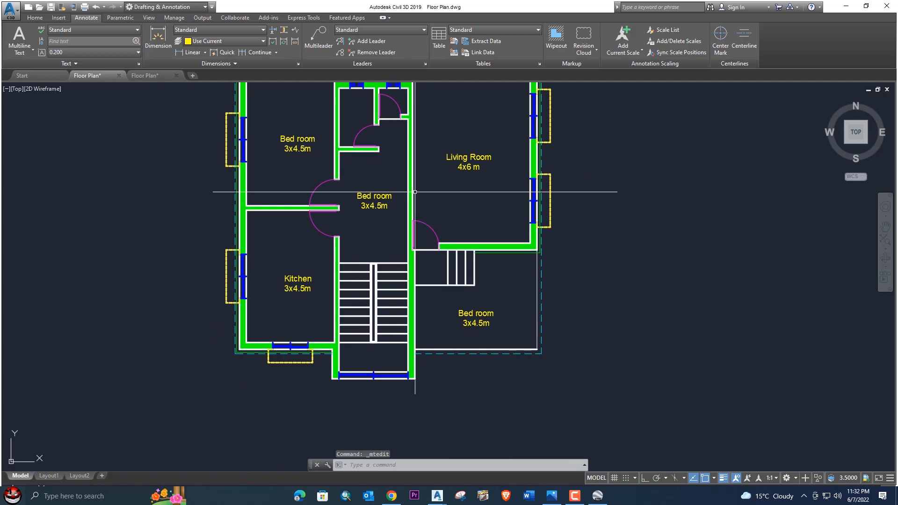
pyautogui.doubleClick(376, 199)
pyautogui.click(173, 140)
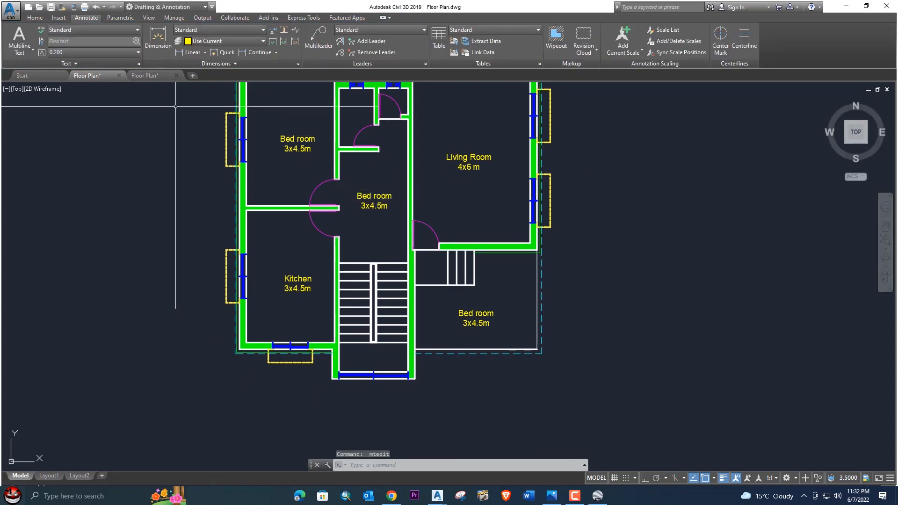
pyautogui.click(155, 76)
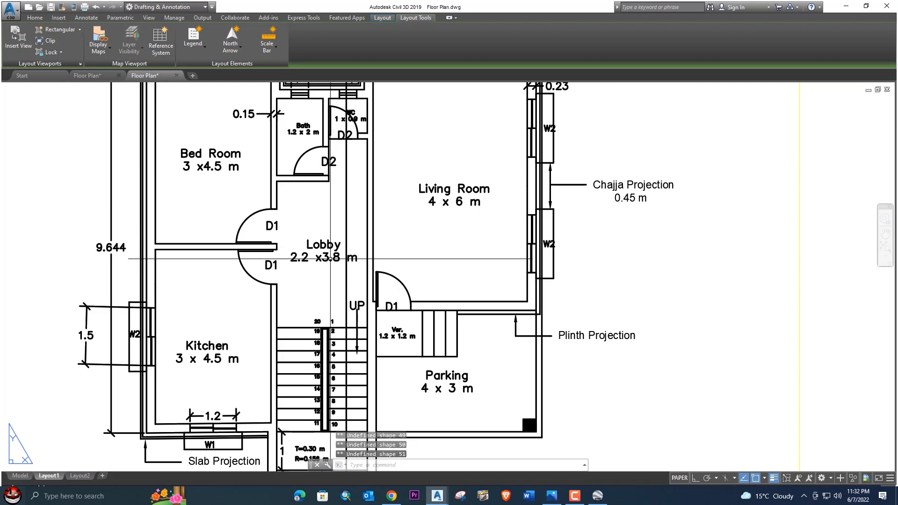
pyautogui.click(87, 75)
pyautogui.doubleClick(382, 196)
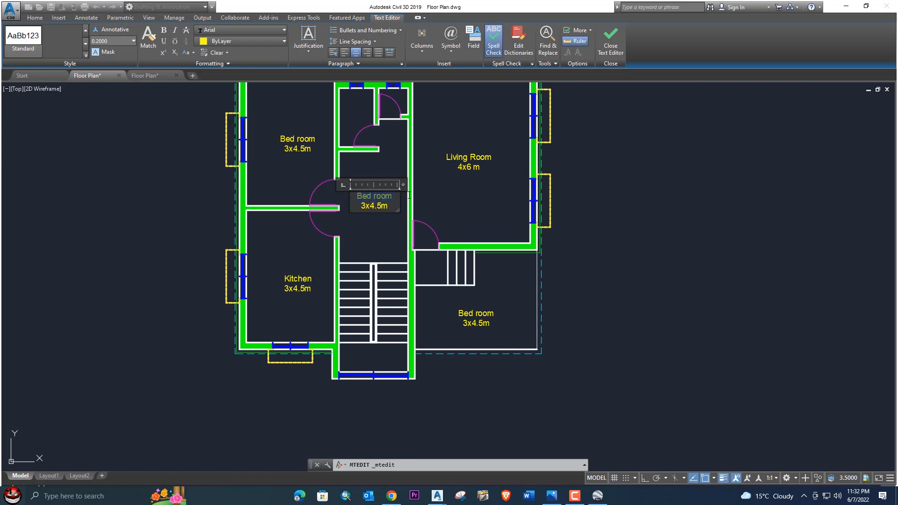
pyautogui.write('L')
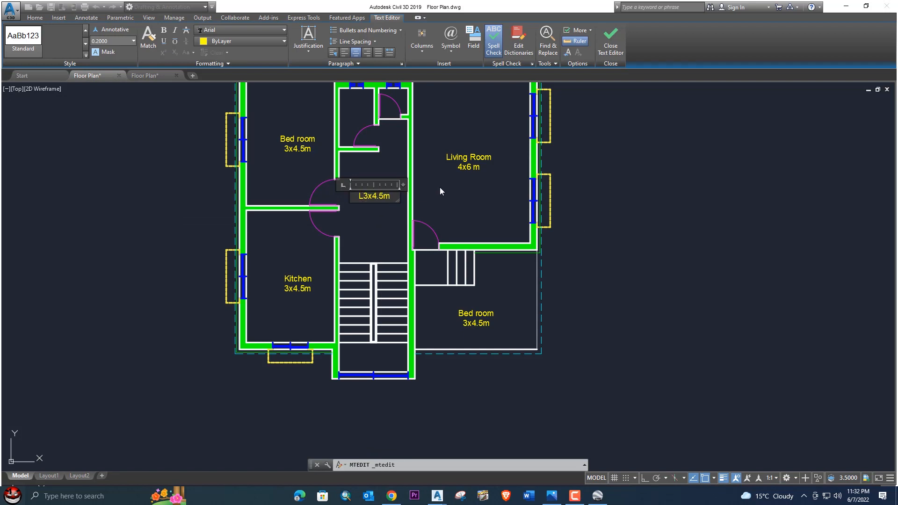
pyautogui.write('obby')
pyautogui.press('Return')
# - Set the size in the lobby label to "2.2x3.8 m"
pyautogui.moveTo(357, 207); pyautogui.dragTo(380, 209)
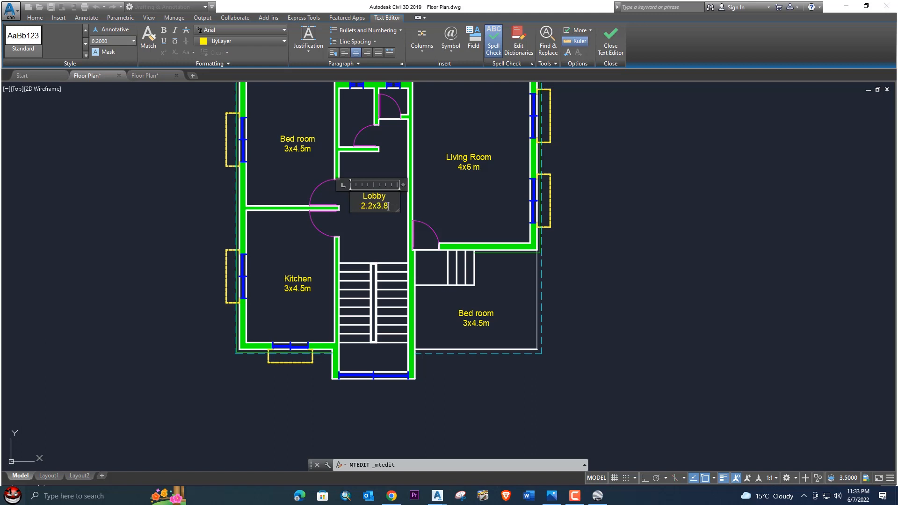
pyautogui.write('2.2x3.8 m')
pyautogui.click(371, 231)
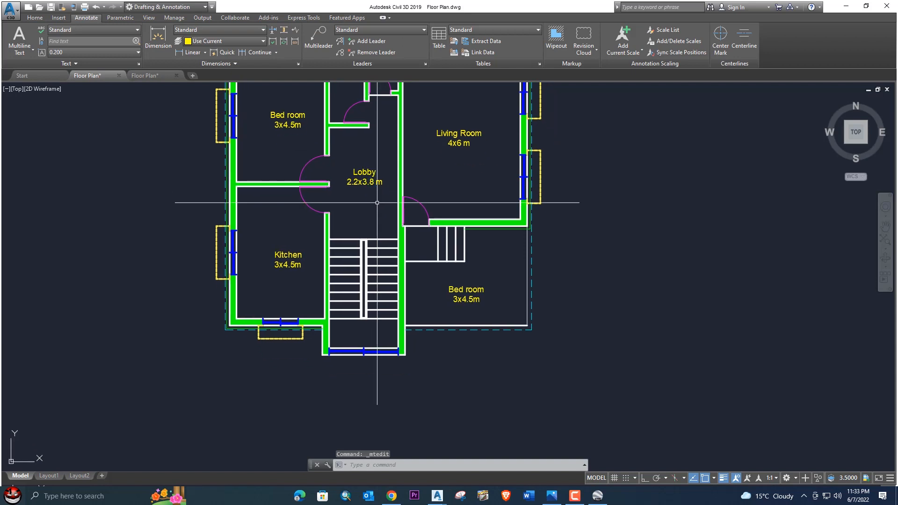
# - Check the area below the living room in the reference and rename its label "Parking", on its own line above the size
pyautogui.scroll(2, 441, 307)
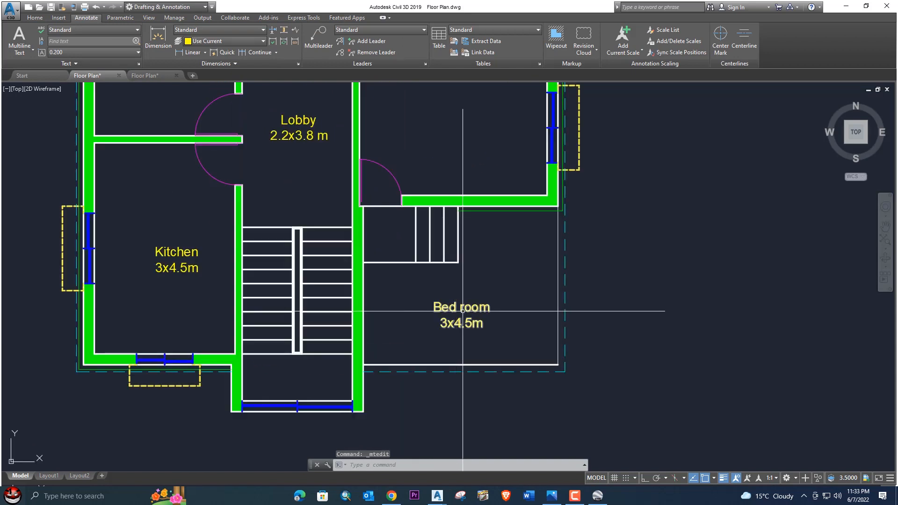
pyautogui.click(135, 77)
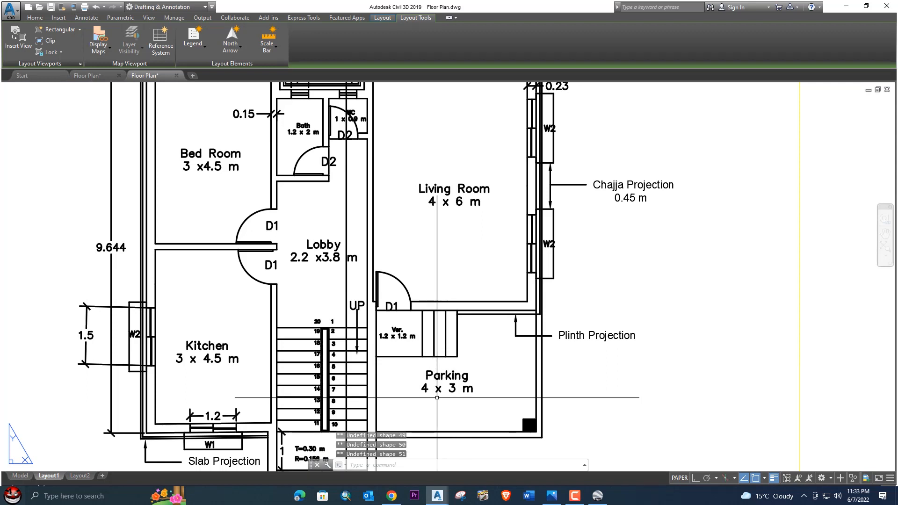
pyautogui.click(87, 75)
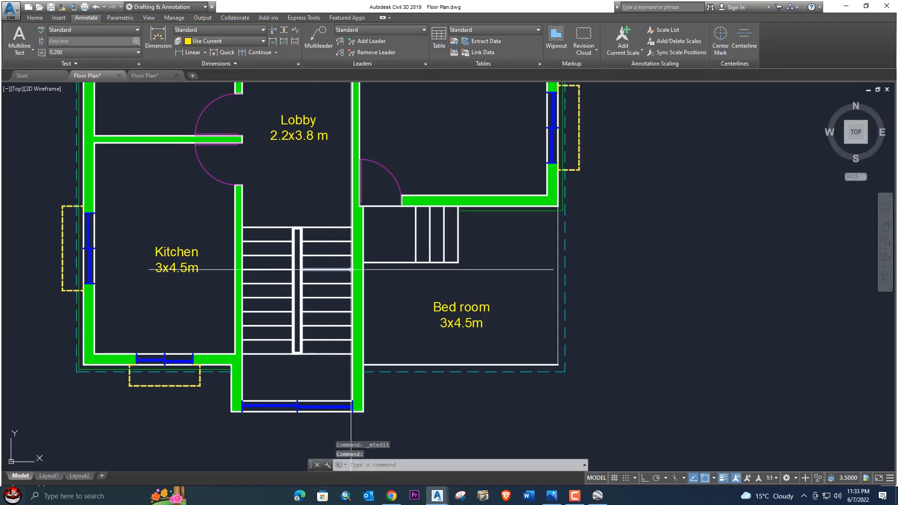
pyautogui.doubleClick(483, 307)
pyautogui.moveTo(420, 311); pyautogui.dragTo(402, 309)
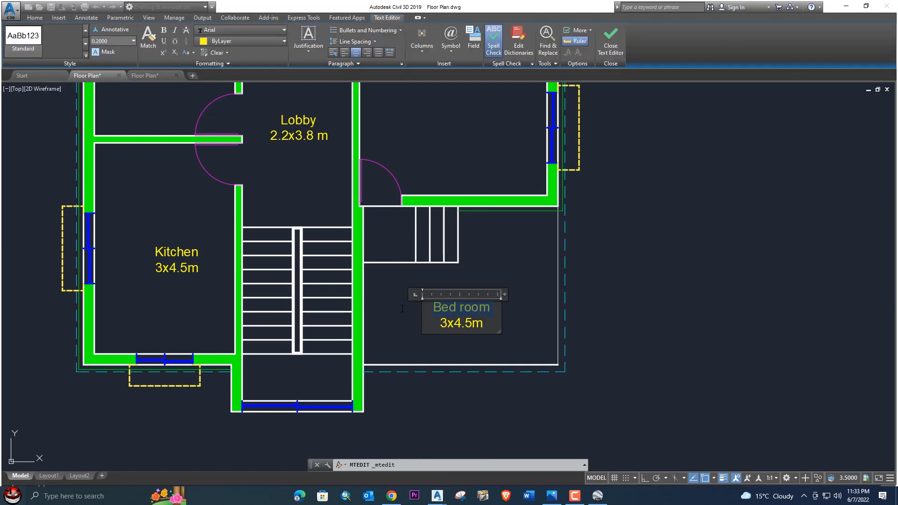
pyautogui.write('Parking3x4.5m')
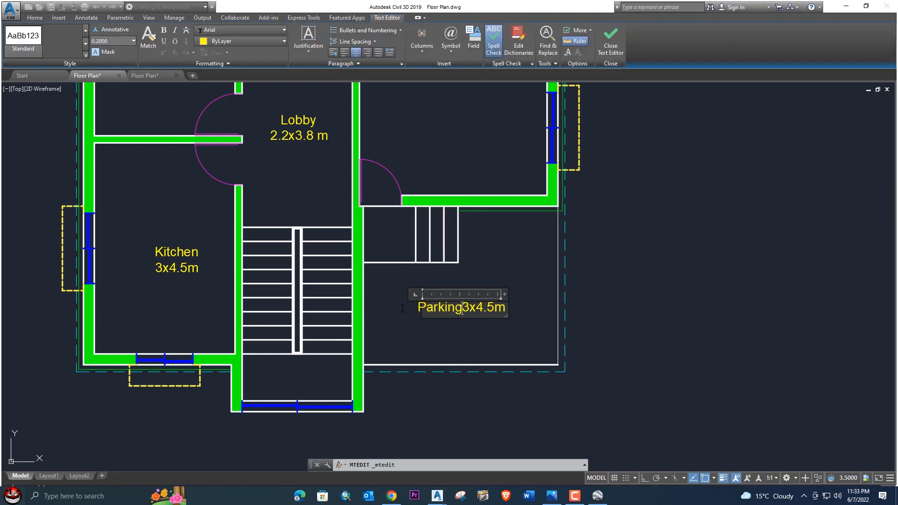
pyautogui.press('Return')
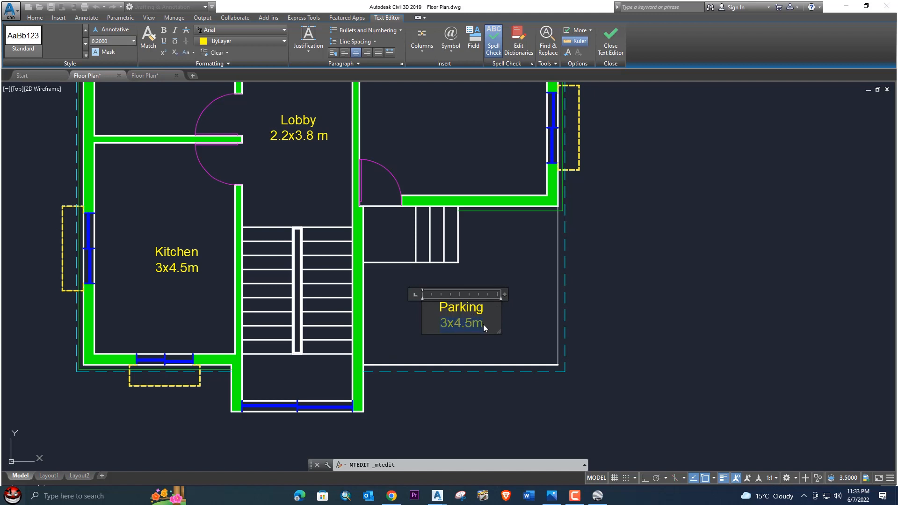
# - Set the size in the parking label to "4x3 m" on its own line and widen the text box to about 1.99
pyautogui.write('4x3m')
pyautogui.press('BackSpace')
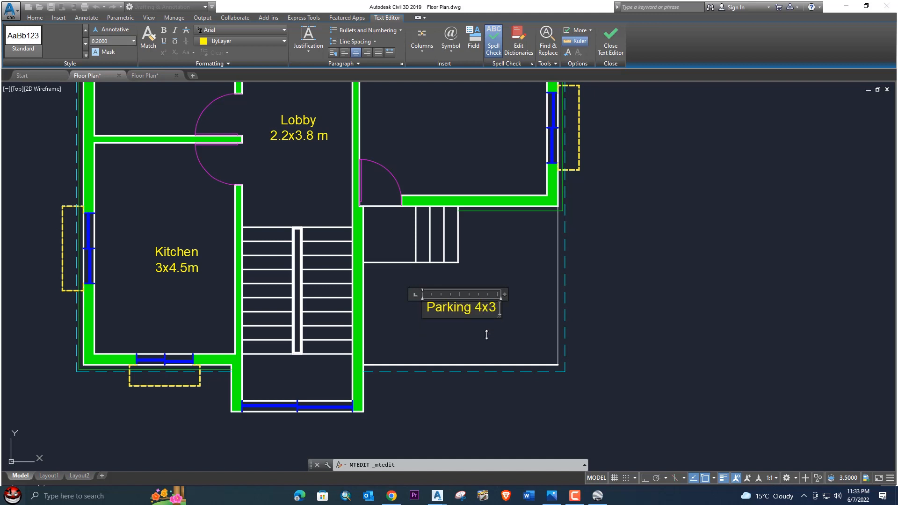
pyautogui.write('m')
pyautogui.moveTo(505, 295); pyautogui.dragTo(519, 293)
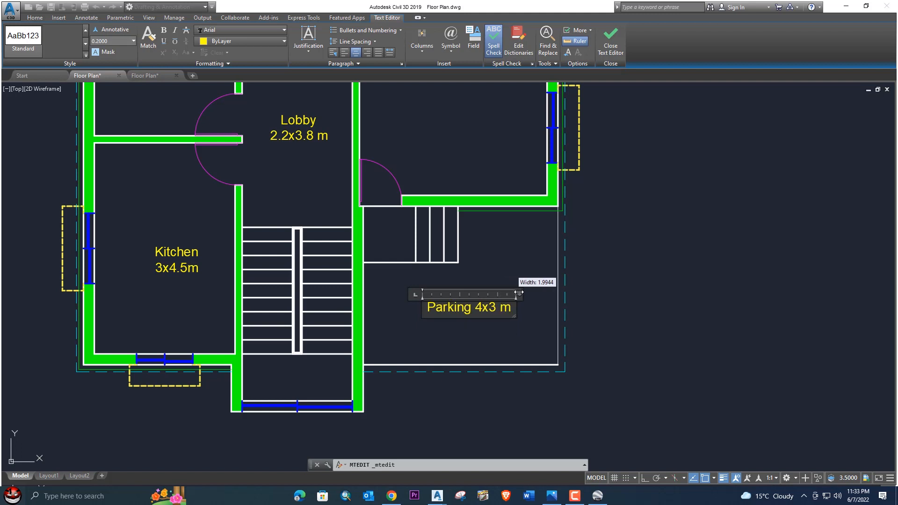
pyautogui.click(490, 334)
pyautogui.doubleClick(479, 313)
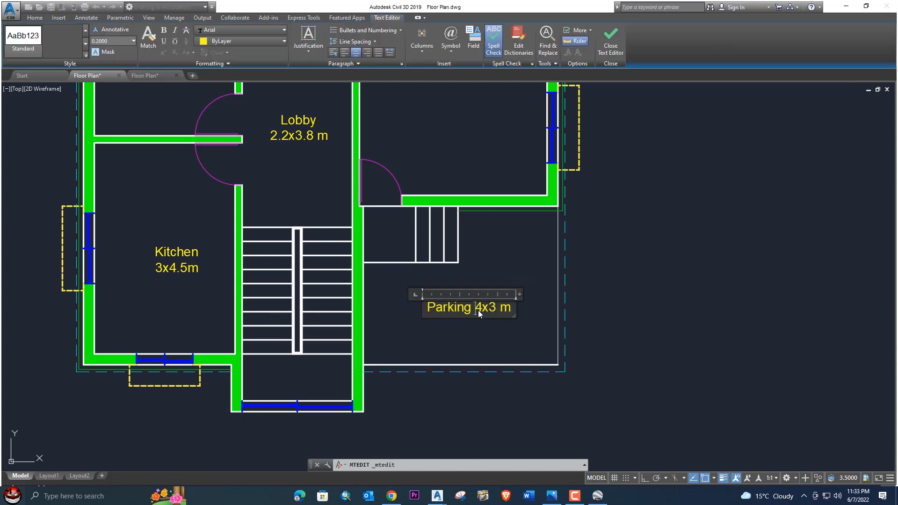
pyautogui.click(475, 309)
pyautogui.press('Return')
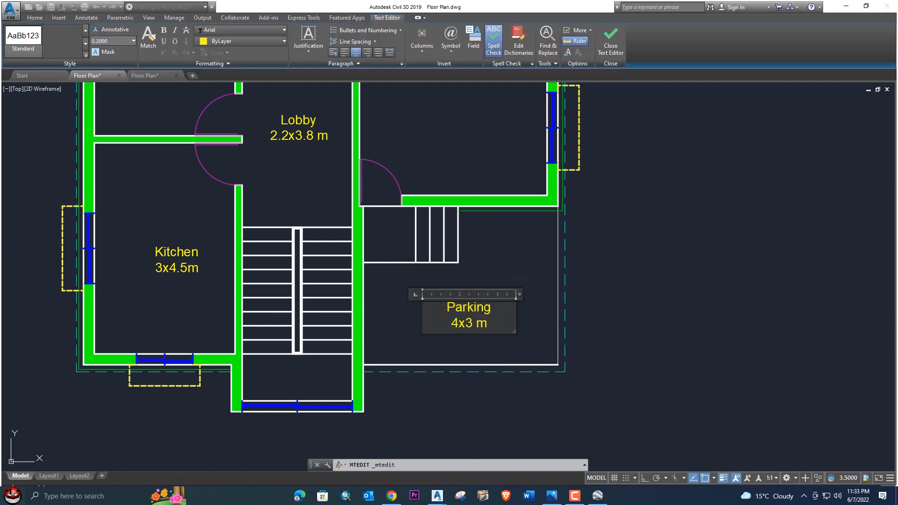
pyautogui.click(527, 320)
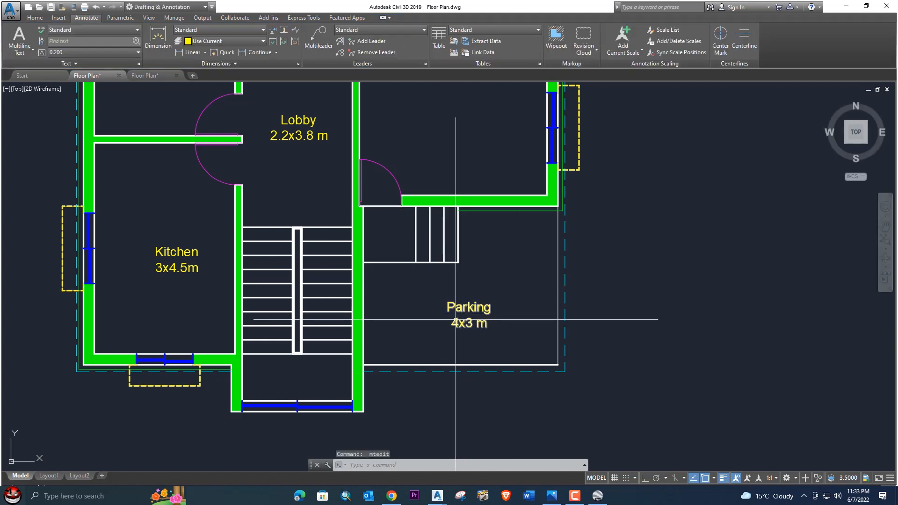
# - Try to copy the parking label into the landing below the staircase, and undo the copy operation
pyautogui.click(478, 305)
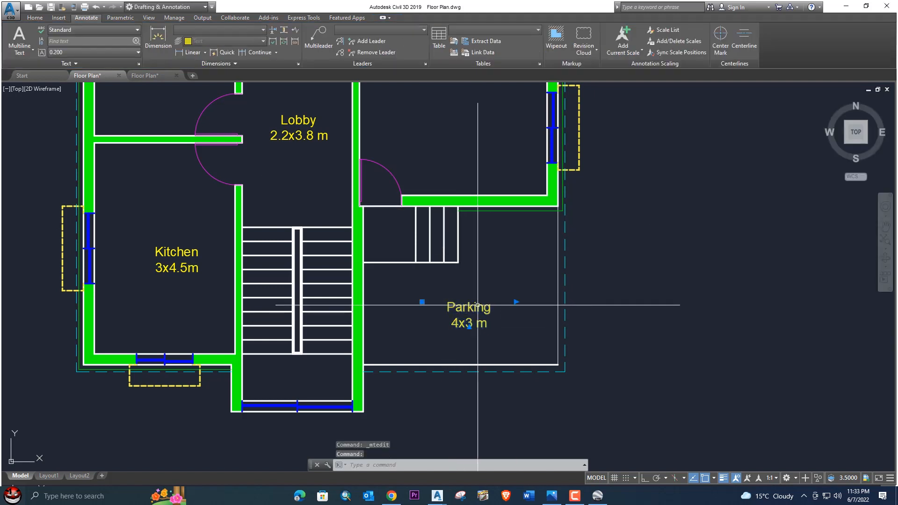
pyautogui.write('co')
pyautogui.press('space')
pyautogui.click(479, 304)
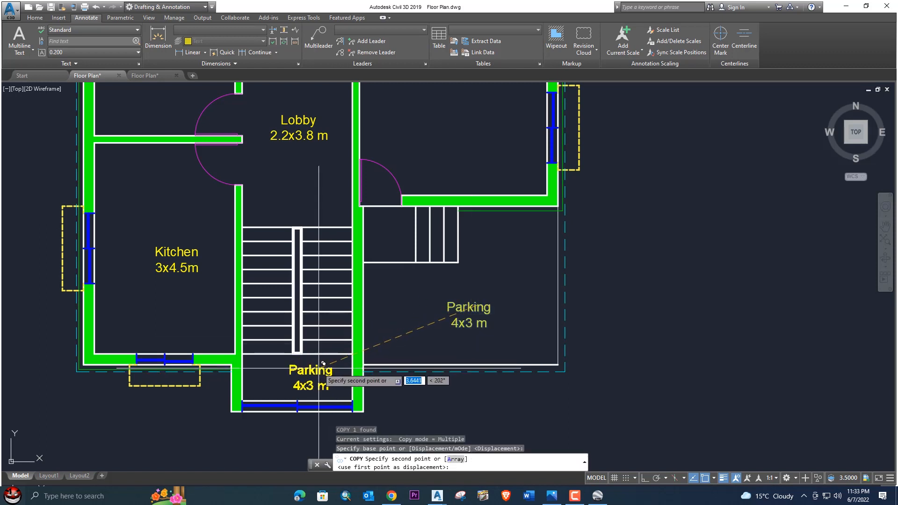
pyautogui.moveTo(324, 364); pyautogui.dragTo(347, 295, button='middle')
pyautogui.click(374, 298)
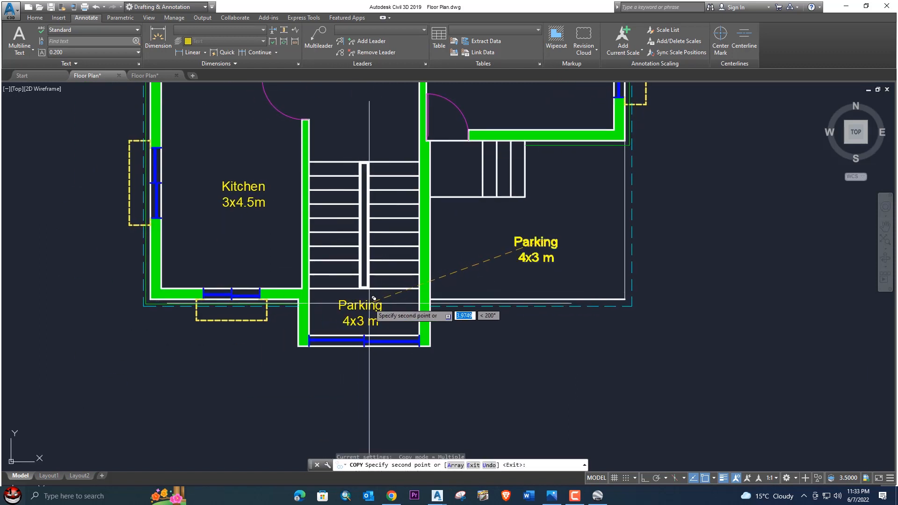
pyautogui.press('Escape')
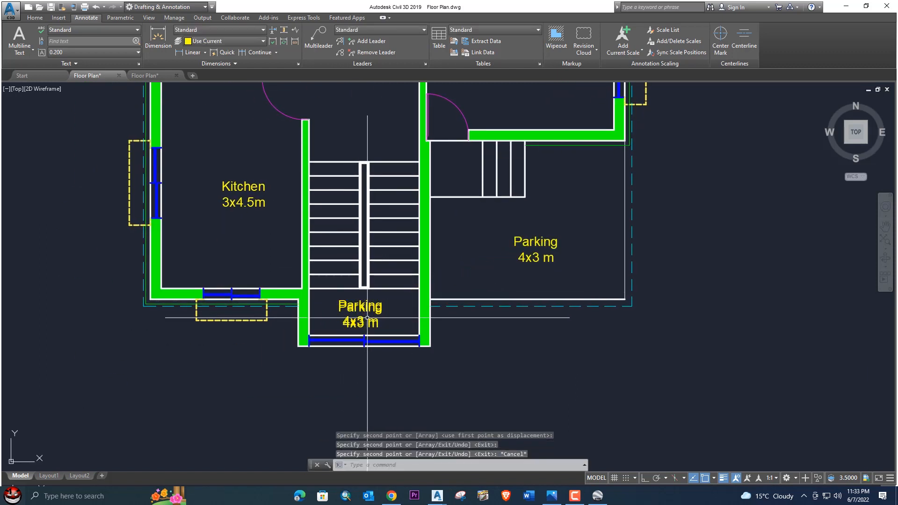
pyautogui.hotkey('ctrl', 'z')
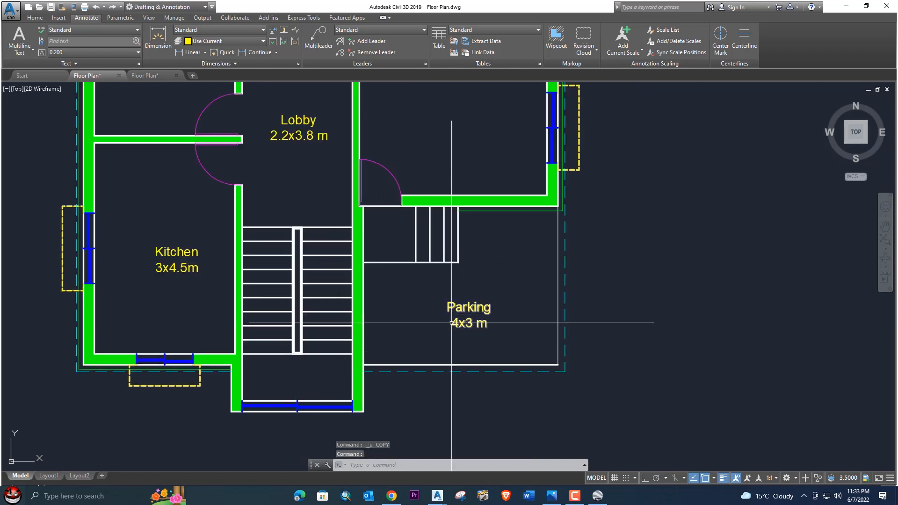
# - Copy the parking label into the landing below the staircase, using the label's upper-left corner as base point
pyautogui.click(468, 323)
pyautogui.write('Co')
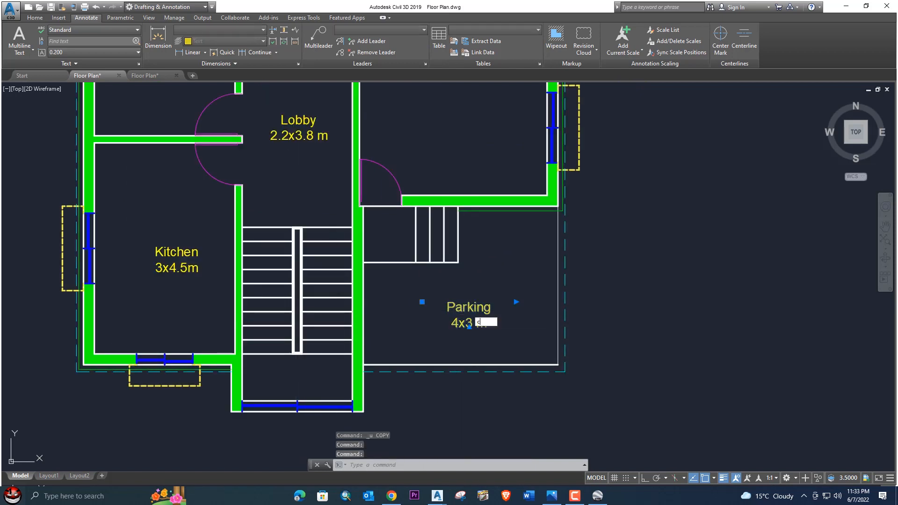
pyautogui.press('Return')
pyautogui.click(422, 302)
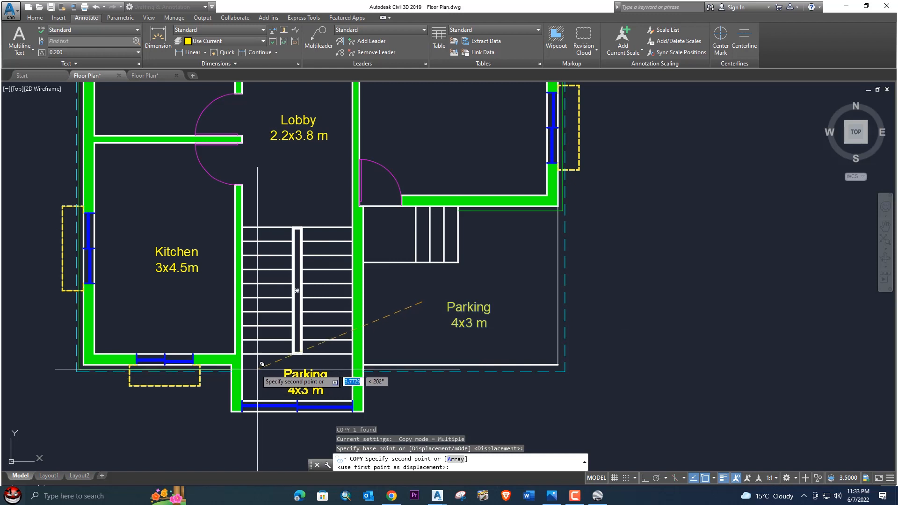
# - Place the copy of the Parking label on the landing below the stairs and set its text height to 0.12
pyautogui.click(247, 366)
pyautogui.press('Escape')
pyautogui.moveTo(314, 377); pyautogui.dragTo(376, 324, button='middle')
pyautogui.doubleClick(376, 324)
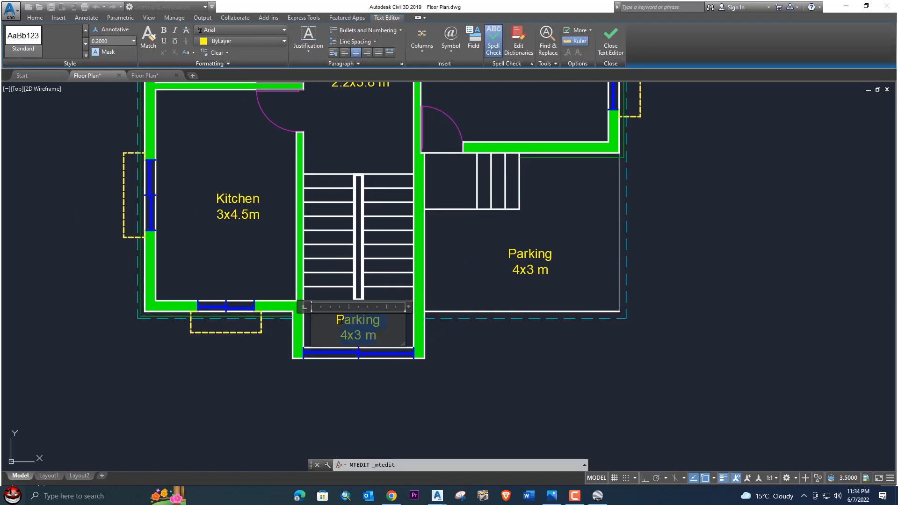
pyautogui.moveTo(112, 42); pyautogui.dragTo(69, 40)
pyautogui.write('0.12')
pyautogui.press('Return')
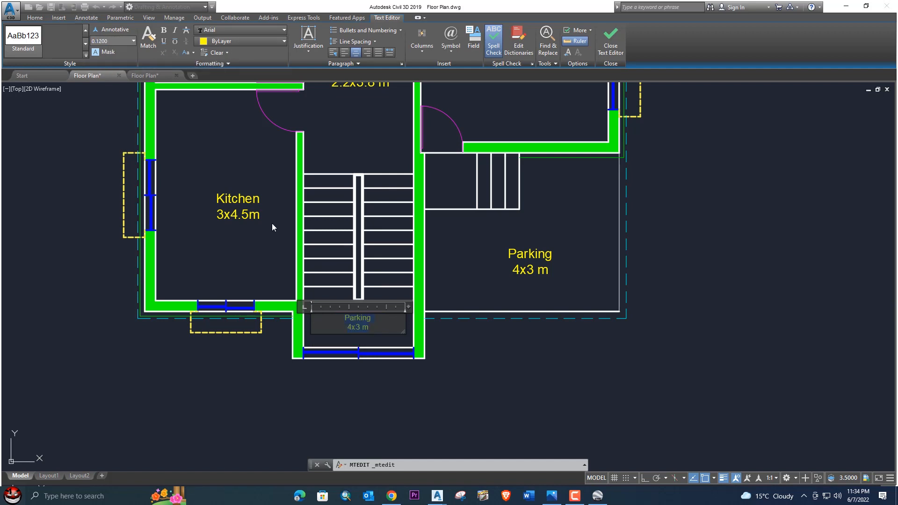
pyautogui.click(473, 364)
# - Replace the text of the copied label on the stair landing with "Landing"
pyautogui.doubleClick(367, 326)
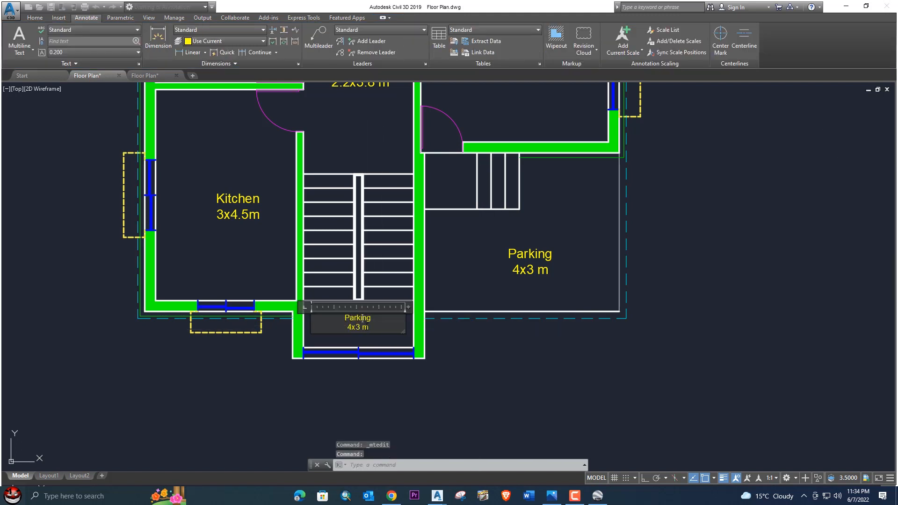
pyautogui.hotkey('ctrl', 'a')
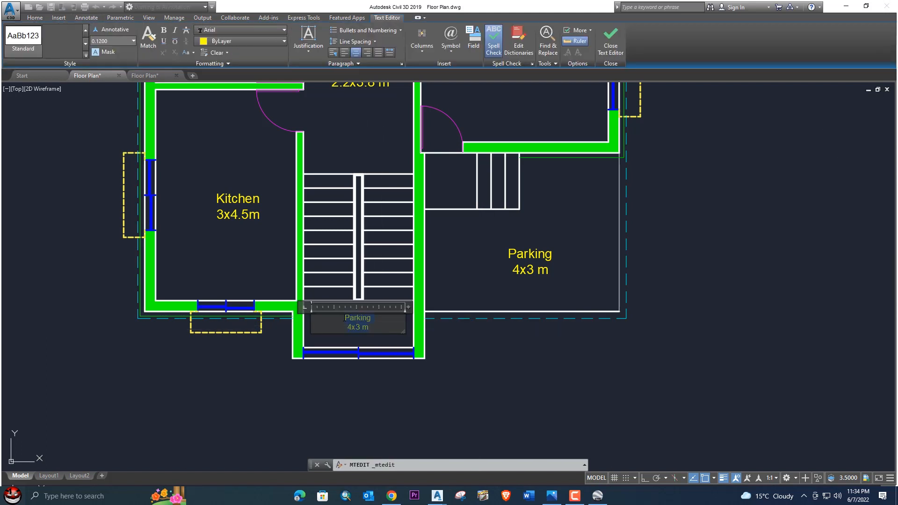
pyautogui.write('Land')
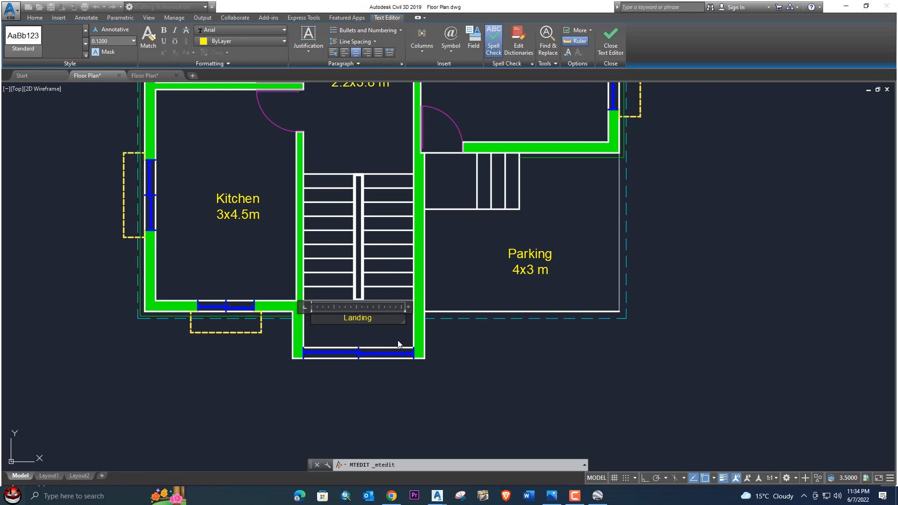
pyautogui.click(498, 412)
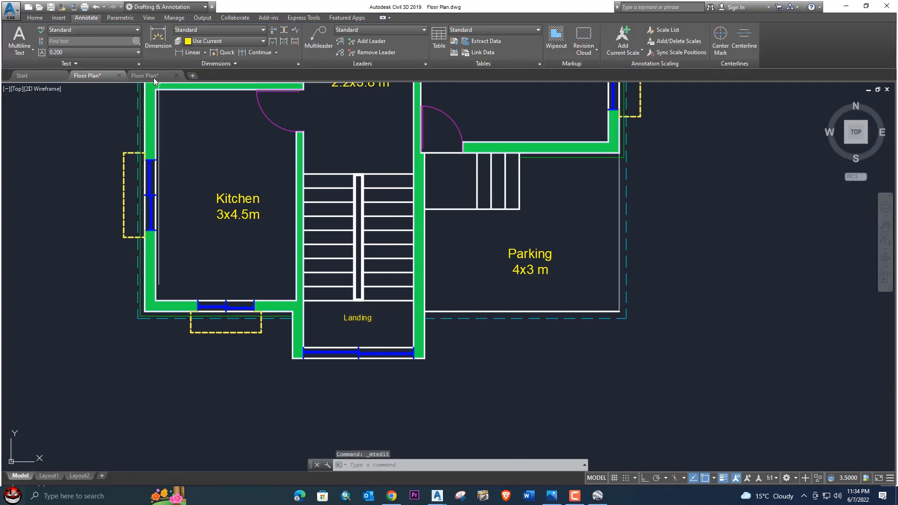
# - Check the landing annotations in the reference floor plan and move the Landing label down to just above the landing window
pyautogui.click(153, 76)
pyautogui.moveTo(353, 264); pyautogui.dragTo(377, 169, button='middle')
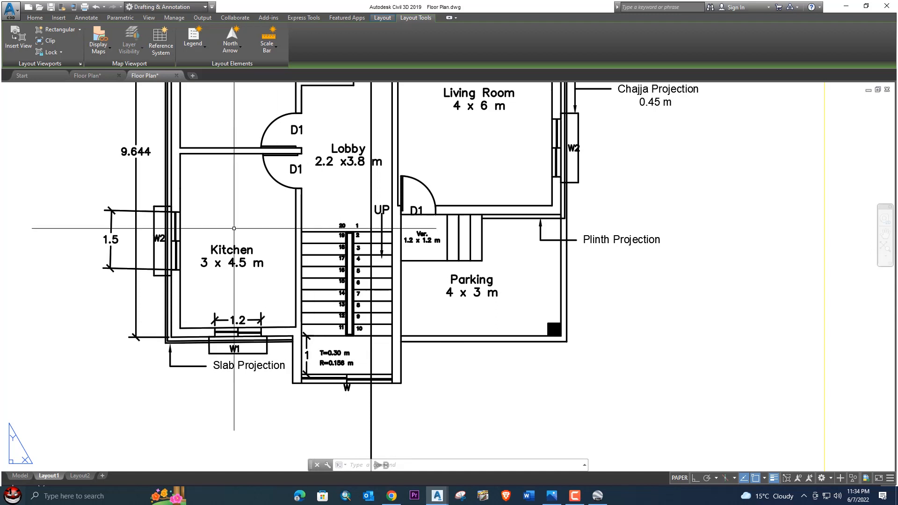
pyautogui.click(89, 76)
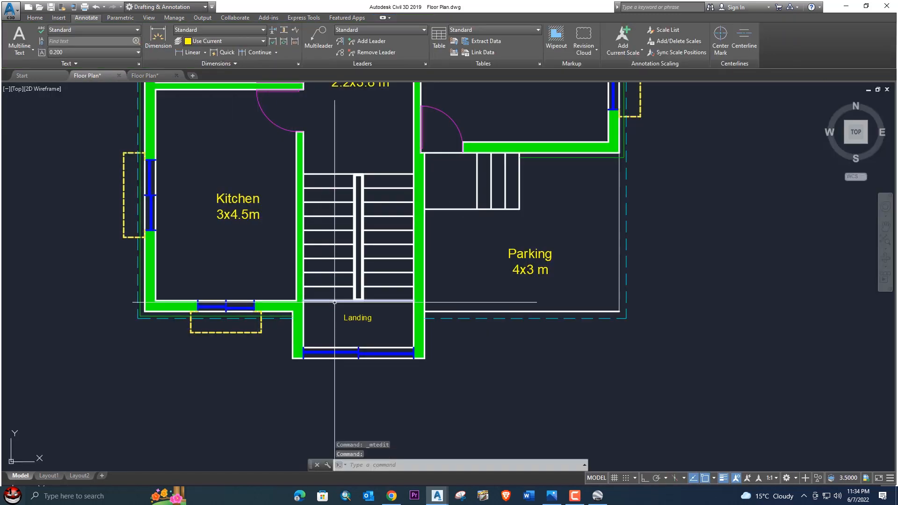
pyautogui.moveTo(358, 300); pyautogui.dragTo(351, 274, button='middle')
pyautogui.click(354, 291)
pyautogui.write('m')
pyautogui.press('Return')
pyautogui.click(398, 295)
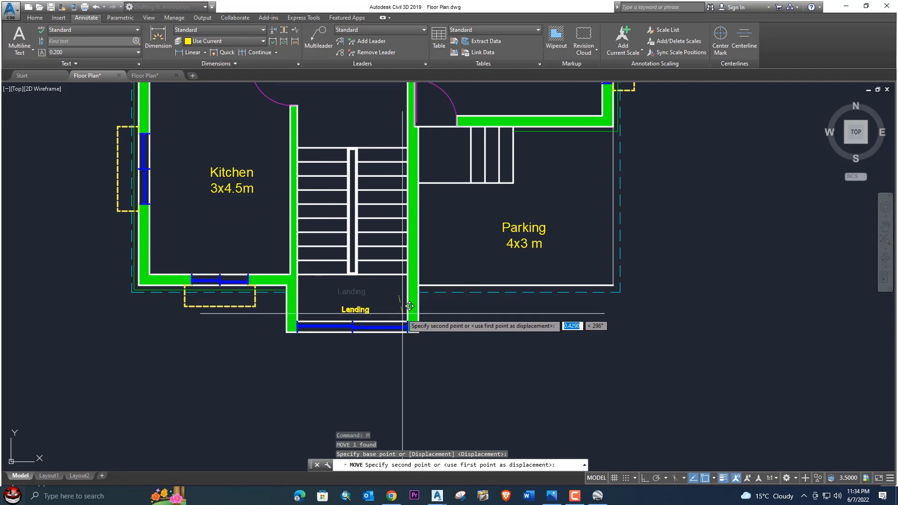
pyautogui.click(405, 306)
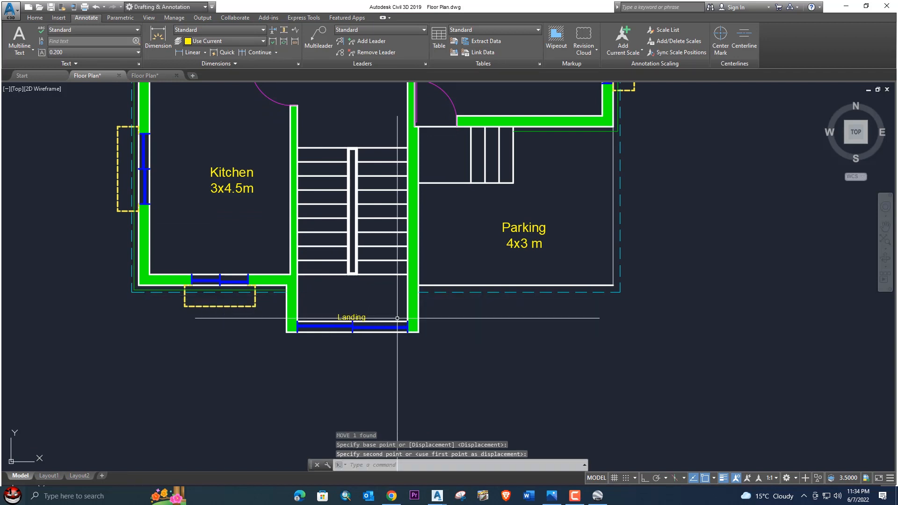
pyautogui.scroll(5, 366, 320)
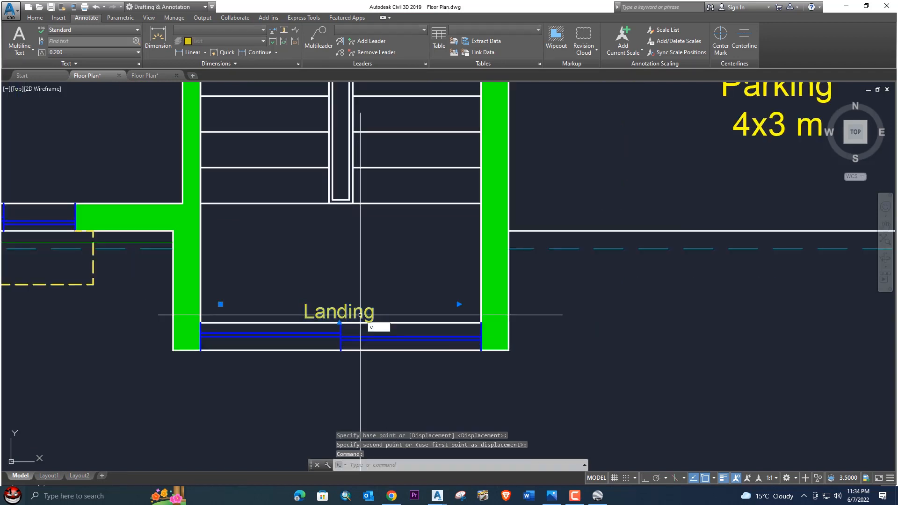
pyautogui.press('Escape')
pyautogui.write('co')
pyautogui.press('Return')
pyautogui.click(359, 314)
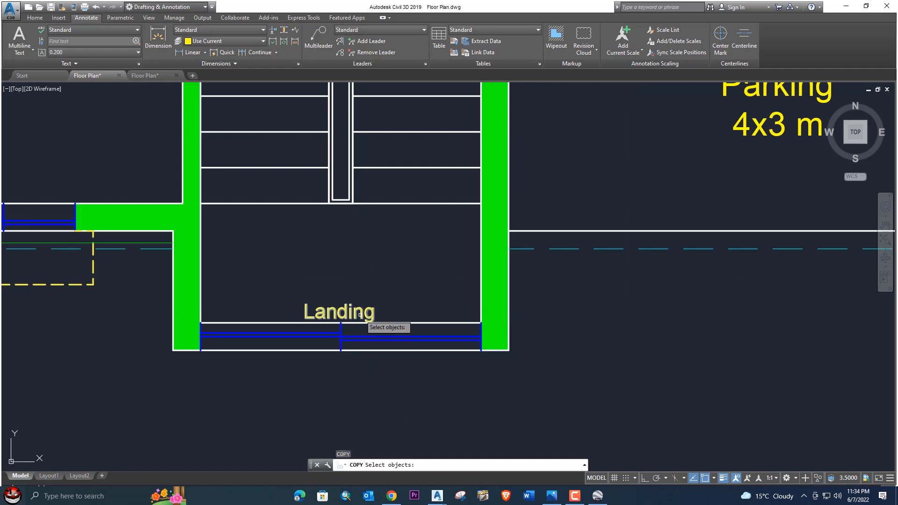
pyautogui.click(349, 279)
pyautogui.press('Escape')
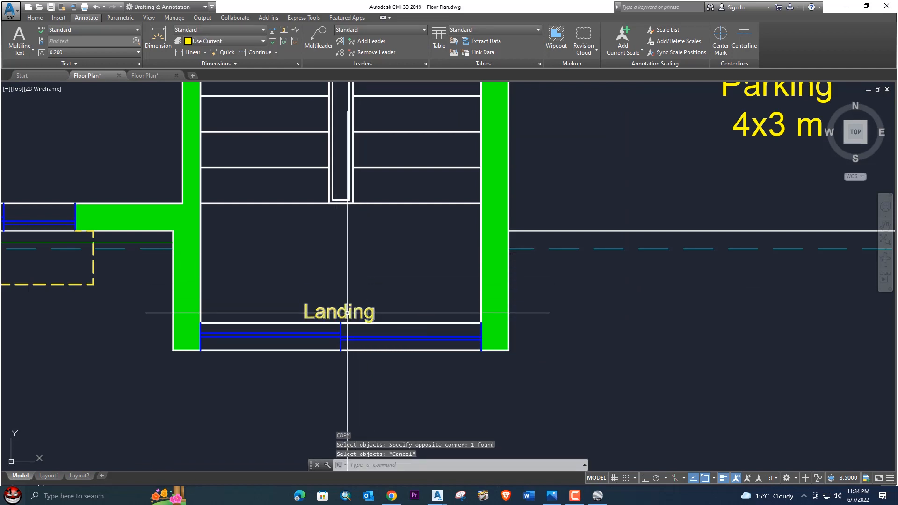
# - Copy the Landing label twice into the space above it, one copy below the other
pyautogui.click(347, 311)
pyautogui.write('c')
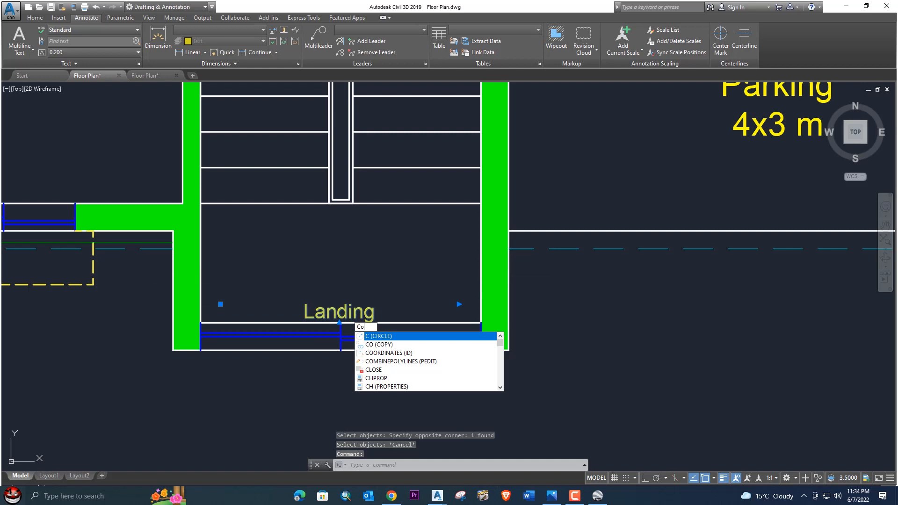
pyautogui.write('o')
pyautogui.press('Return')
pyautogui.click(347, 310)
pyautogui.click(349, 234)
pyautogui.click(348, 258)
pyautogui.press('Escape')
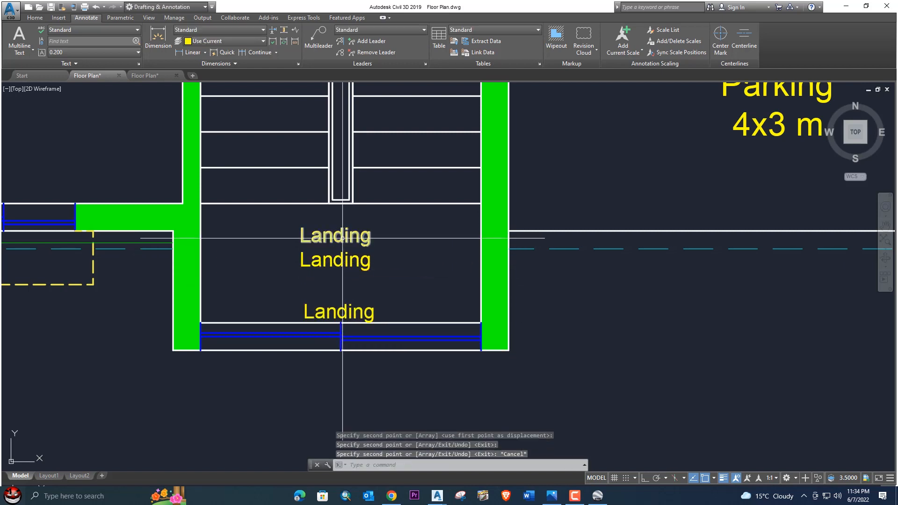
# - Change the upper copied Landing label to read "T = 0.30 m"
pyautogui.doubleClick(345, 238)
pyautogui.hotkey('ctrl', 'a')
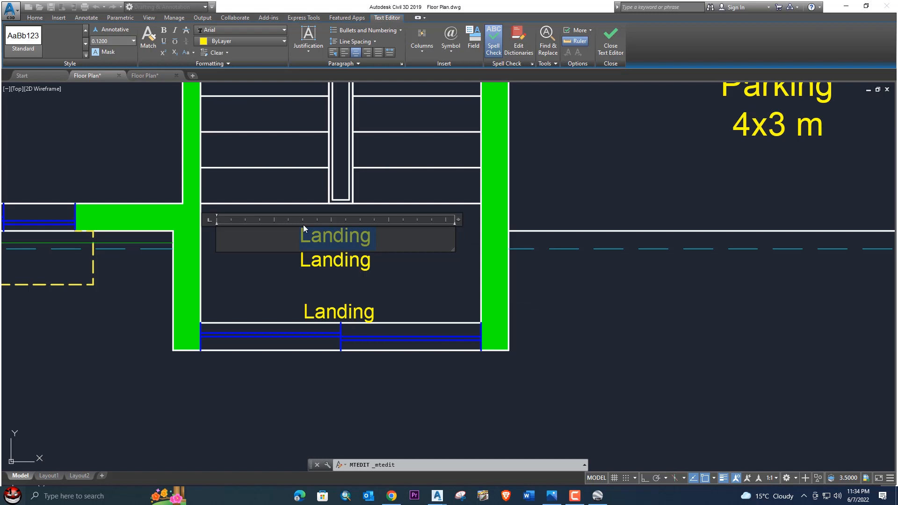
pyautogui.write('T =')
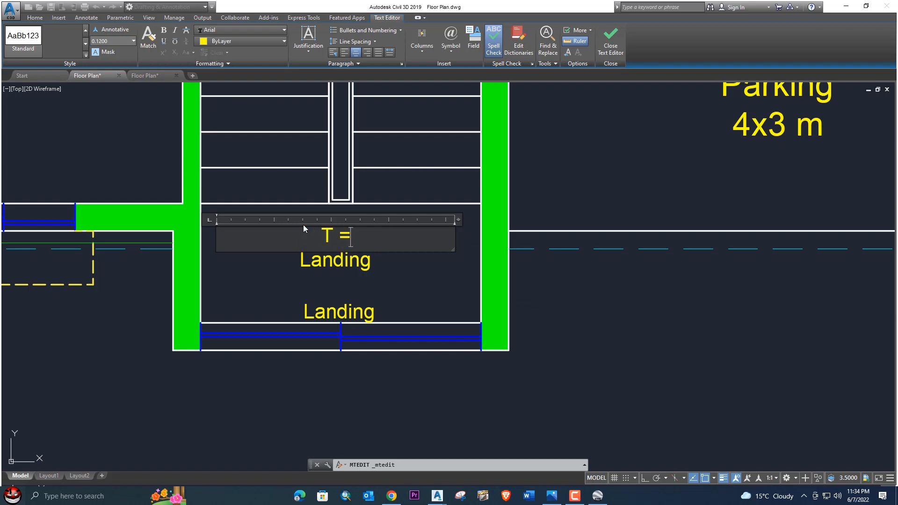
pyautogui.write(' 0.3')
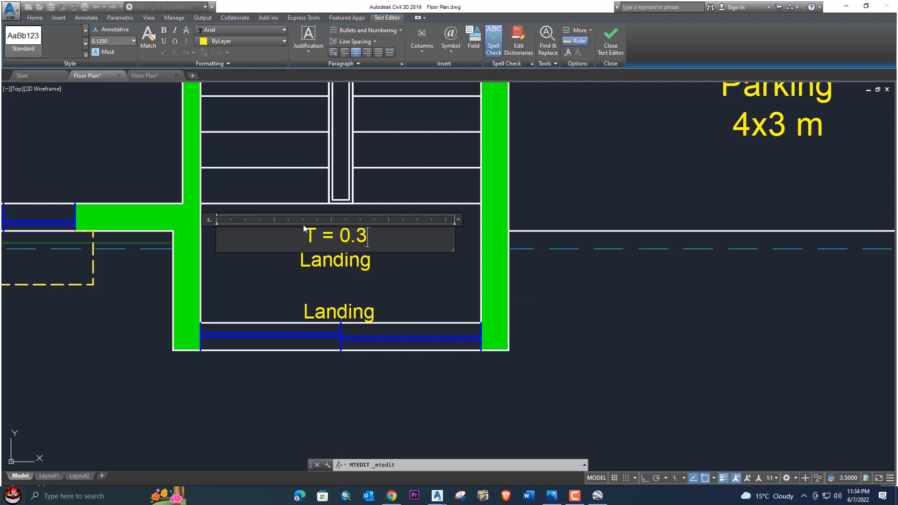
pyautogui.write('0 m')
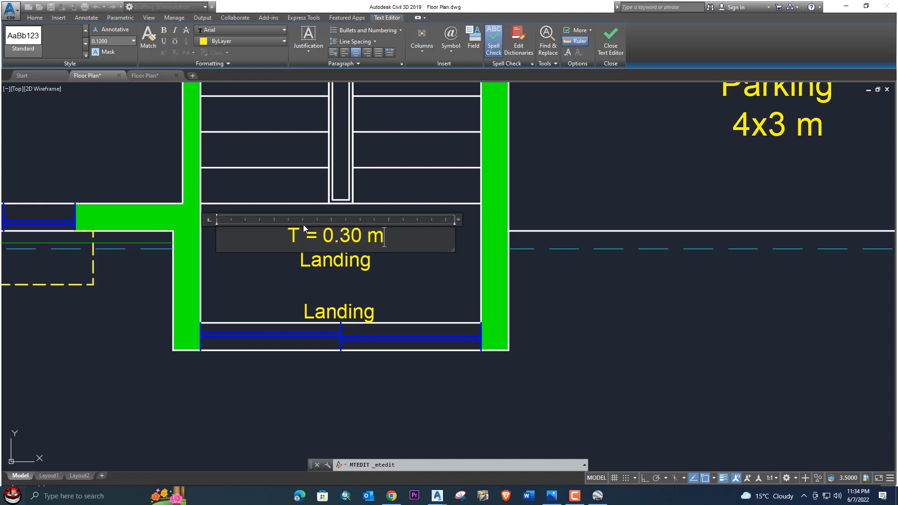
pyautogui.click(385, 265)
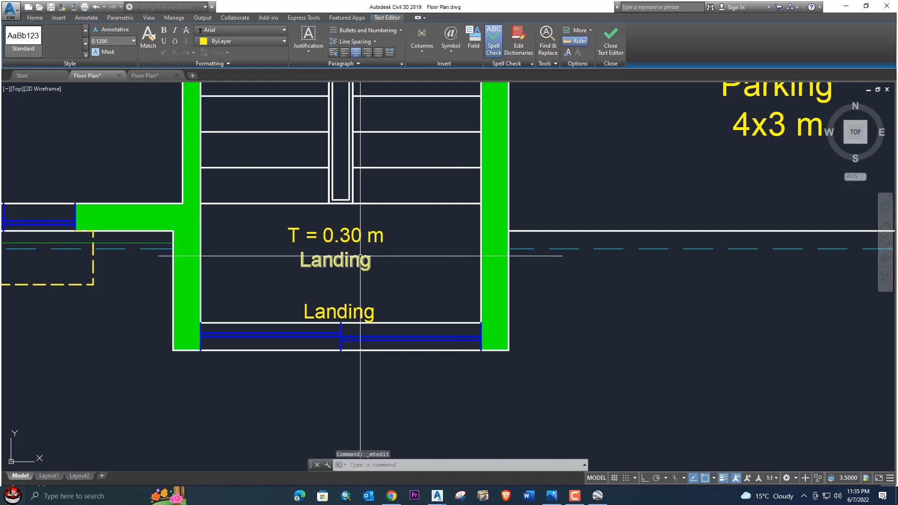
# - Change the middle Landing label to read "R = 0.156 m"
pyautogui.doubleClick(347, 259)
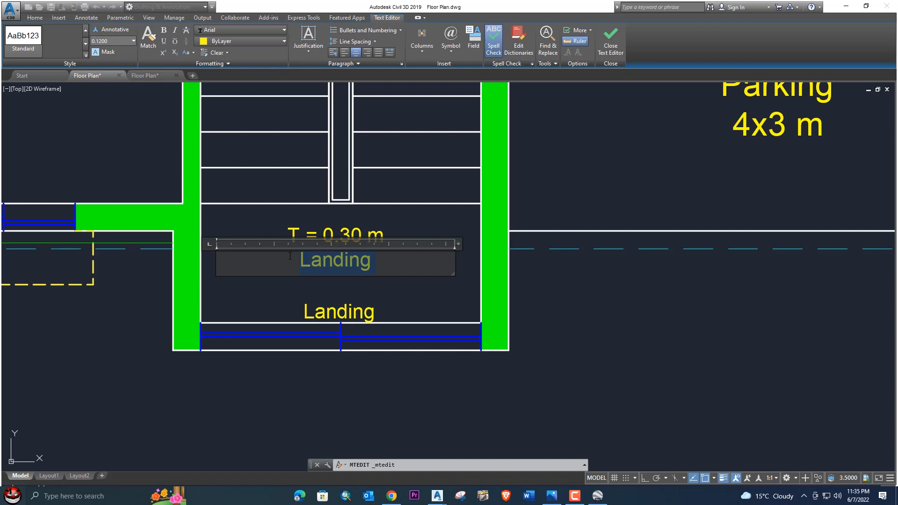
pyautogui.write('R')
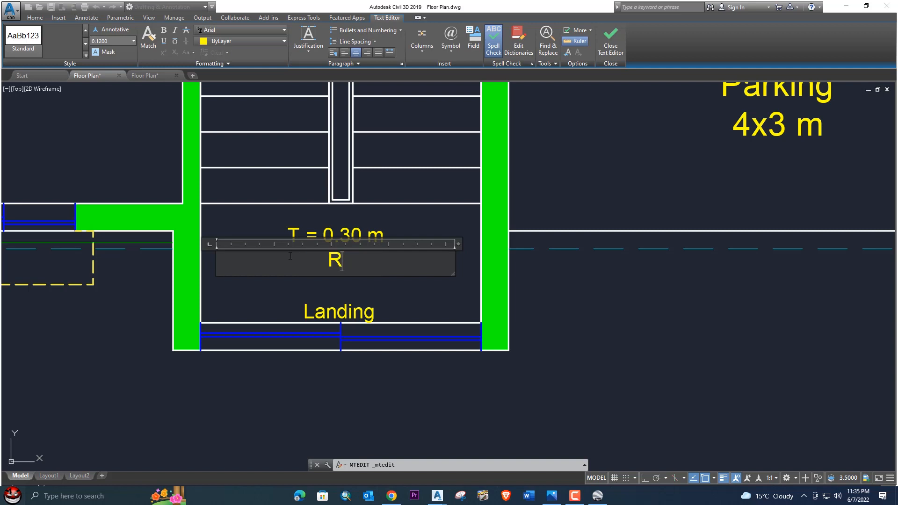
pyautogui.write(' = 0')
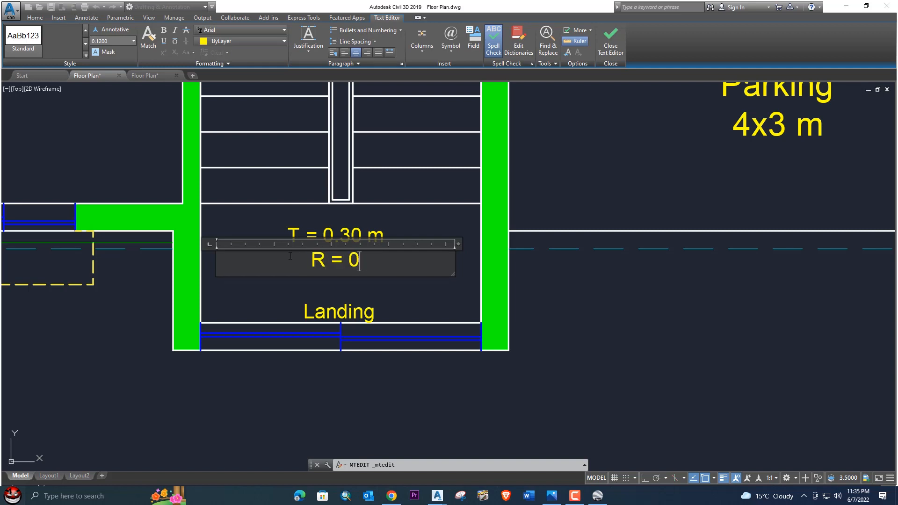
pyautogui.write('.156 m')
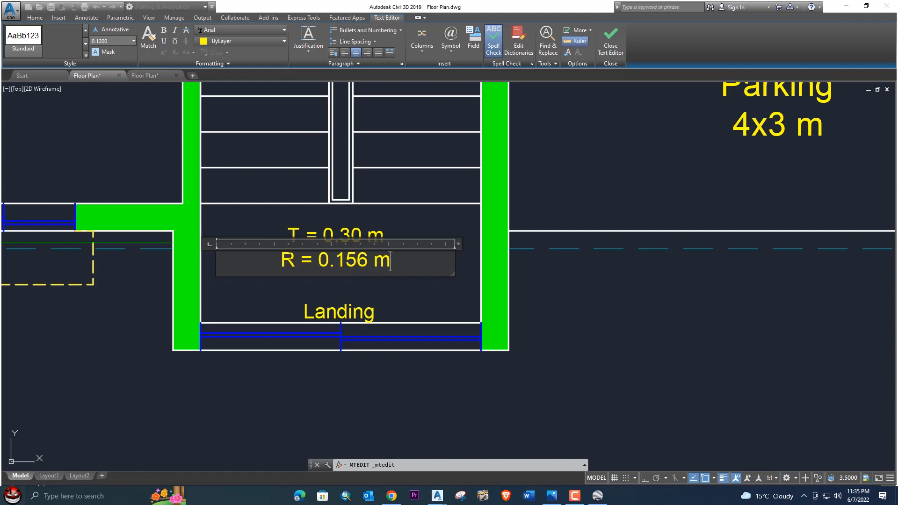
pyautogui.click(411, 301)
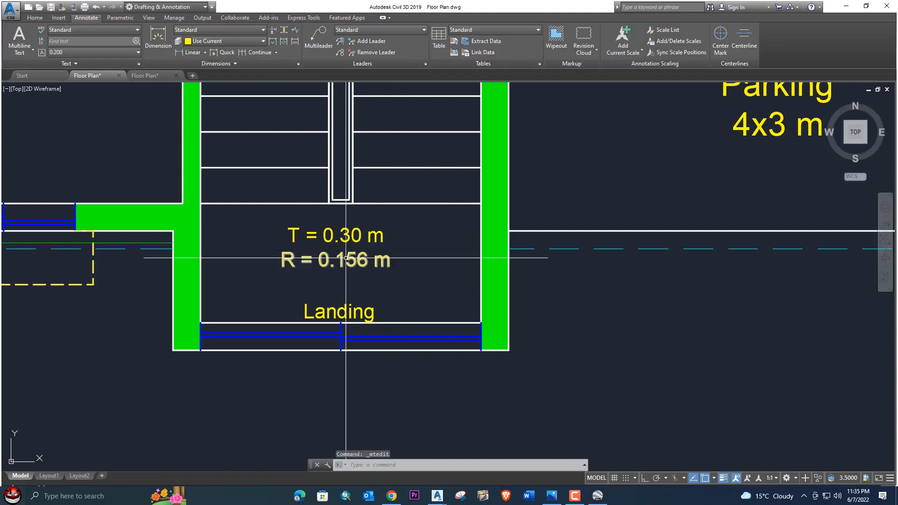
# - Move the R = 0.156 m label slightly so that it starts in line with the T = 0.30 m label above
pyautogui.write('m')
pyautogui.press('space')
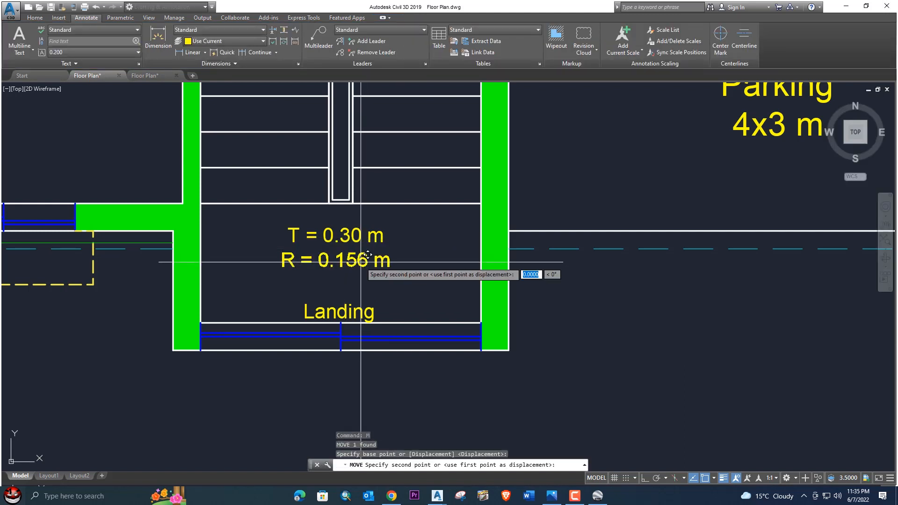
pyautogui.click(360, 262)
pyautogui.scroll(-5, 369, 262)
pyautogui.scroll(4, 377, 268)
# - Copy the T = 0.30 m label onto the entrance platform beside the steps above the parking area
pyautogui.click(379, 271)
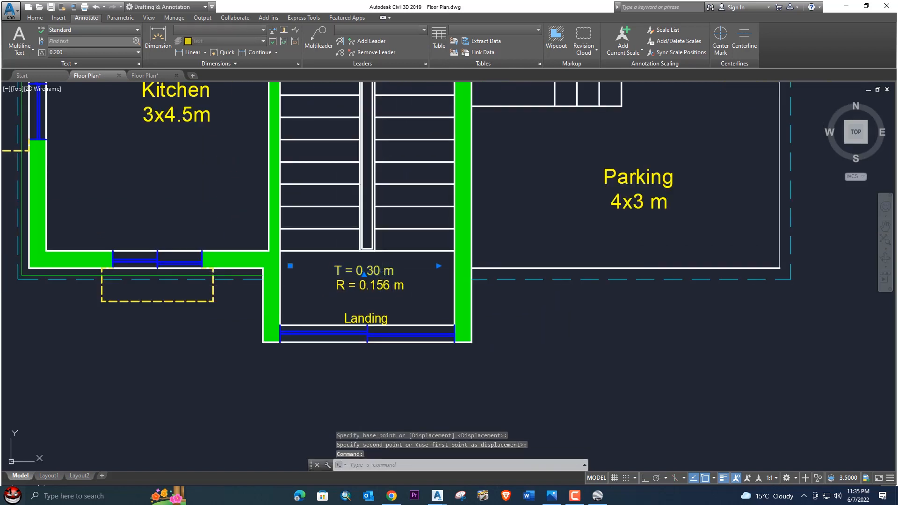
pyautogui.write('co')
pyautogui.press('space')
pyautogui.click(381, 281)
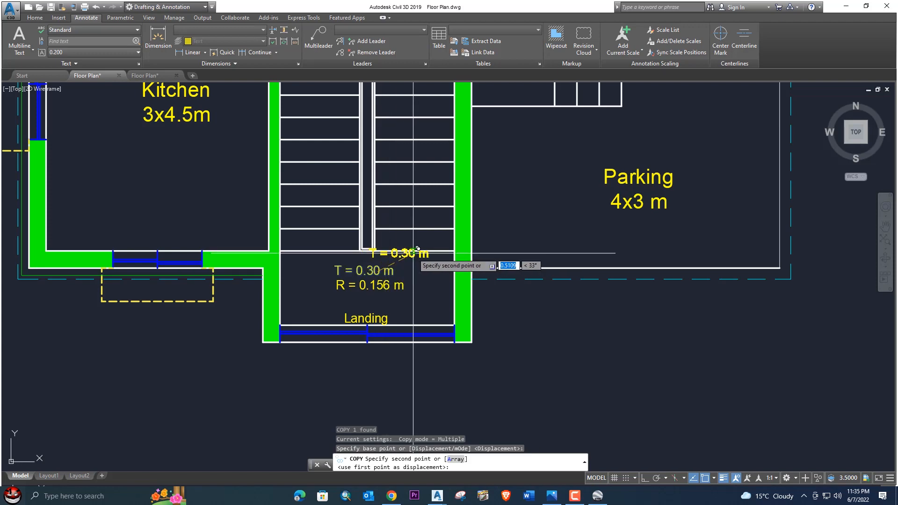
pyautogui.scroll(-3, 423, 246)
pyautogui.scroll(8, 424, 246)
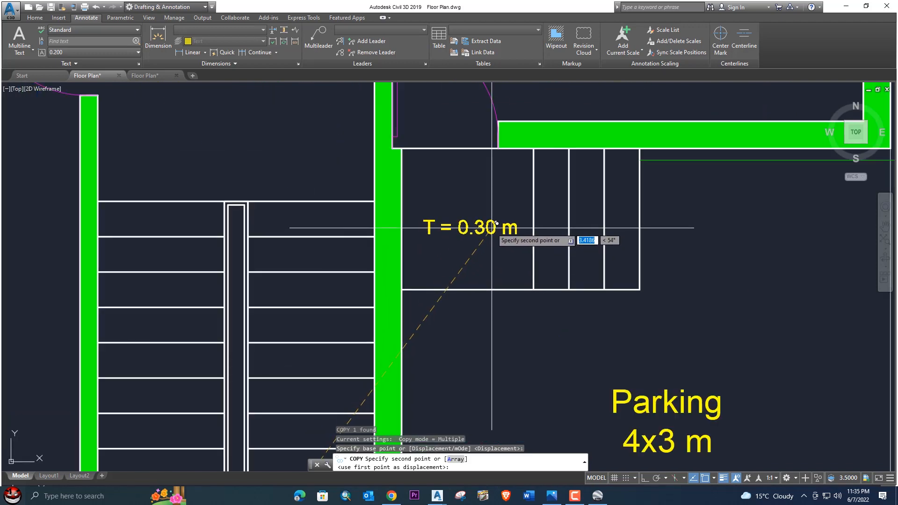
pyautogui.click(496, 218)
pyautogui.press('Return')
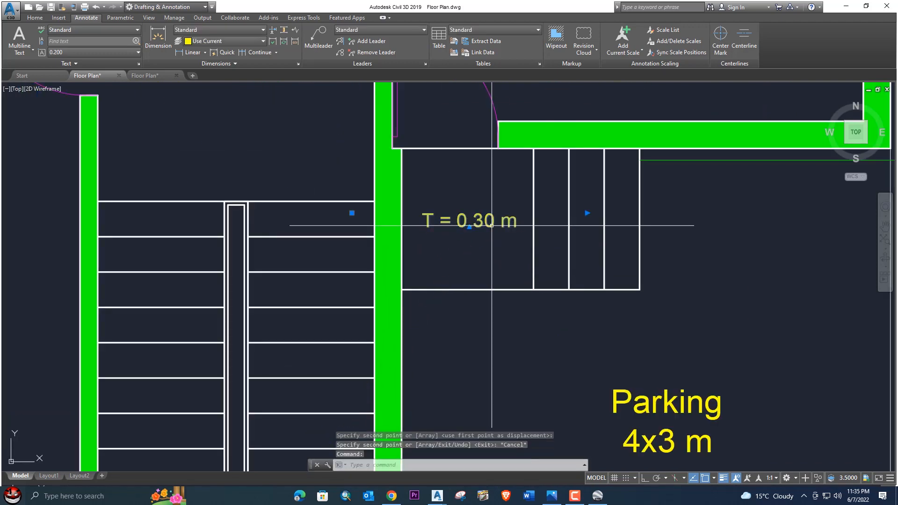
pyautogui.doubleClick(496, 225)
pyautogui.moveTo(518, 224); pyautogui.dragTo(426, 228)
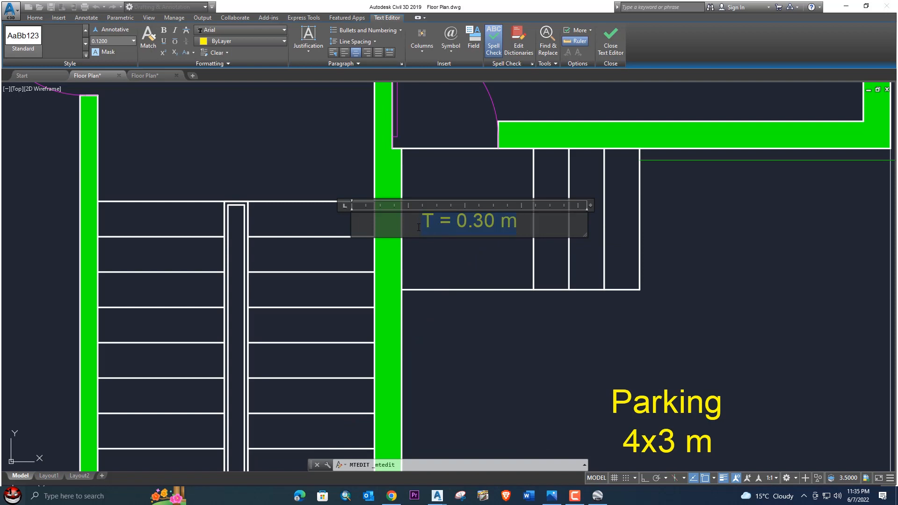
pyautogui.click(210, 131)
# - Change the copied T = 0.30 m label on the entrance platform to read "Ver 1.2x1.2 m", following the reference floor plan
pyautogui.click(150, 75)
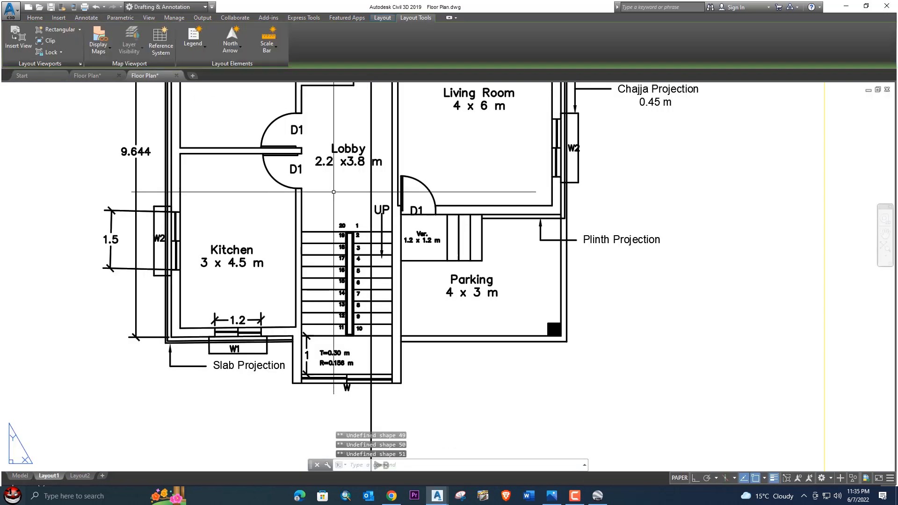
pyautogui.scroll(2, 399, 240)
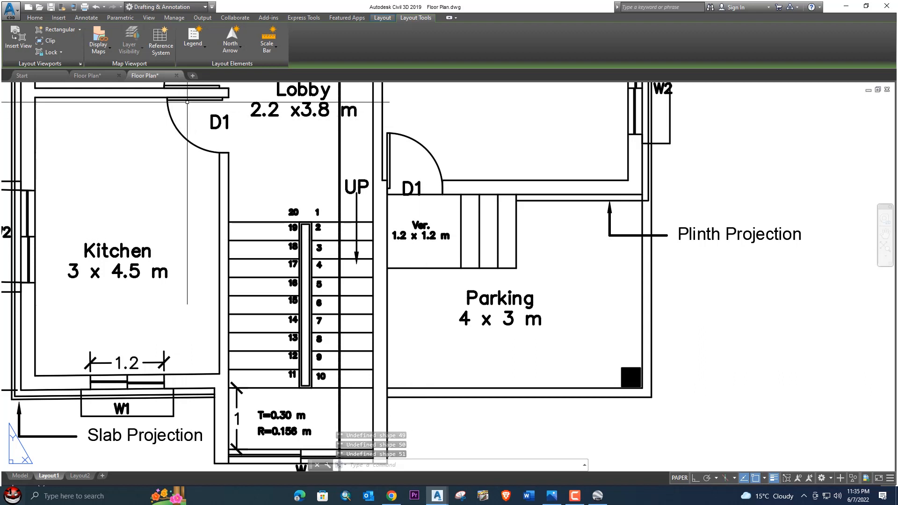
pyautogui.click(92, 74)
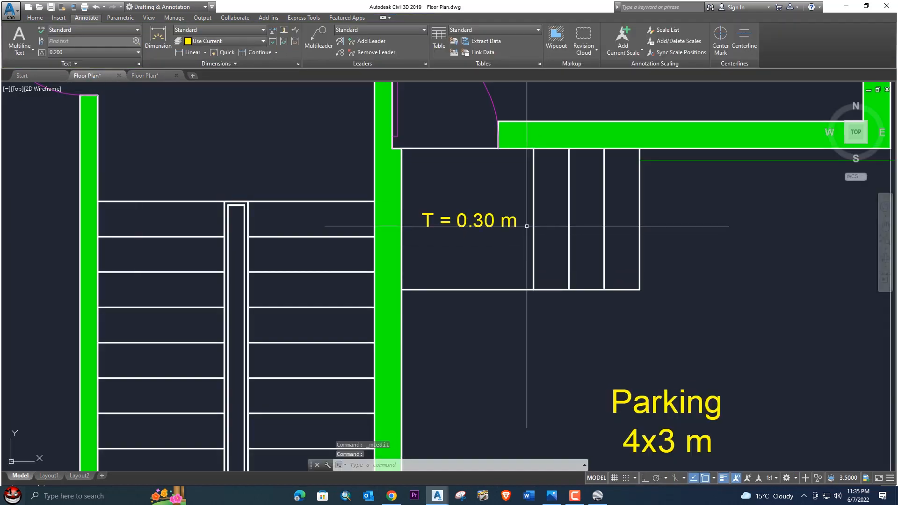
pyautogui.doubleClick(520, 224)
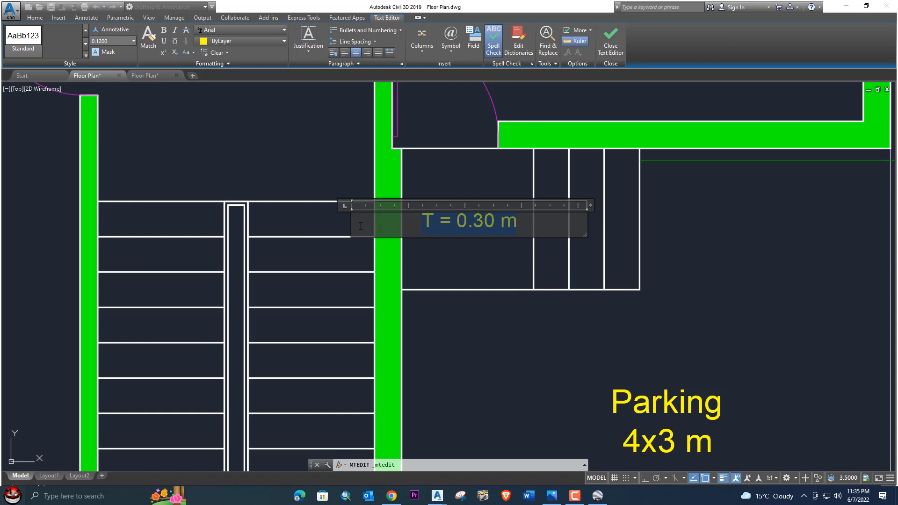
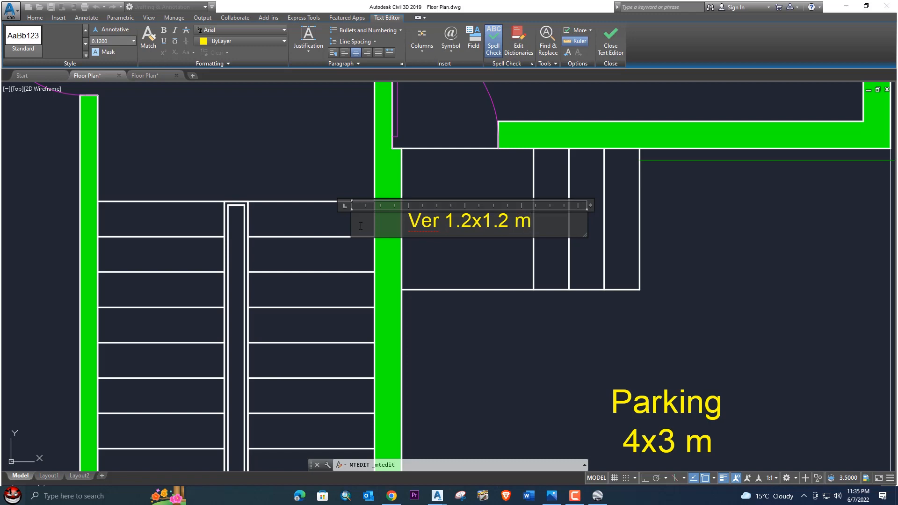
pyautogui.click(518, 367)
# - Copy the Ver 1.2x1.2 m label into the bathroom beside the bedroom
pyautogui.scroll(-3, 488, 281)
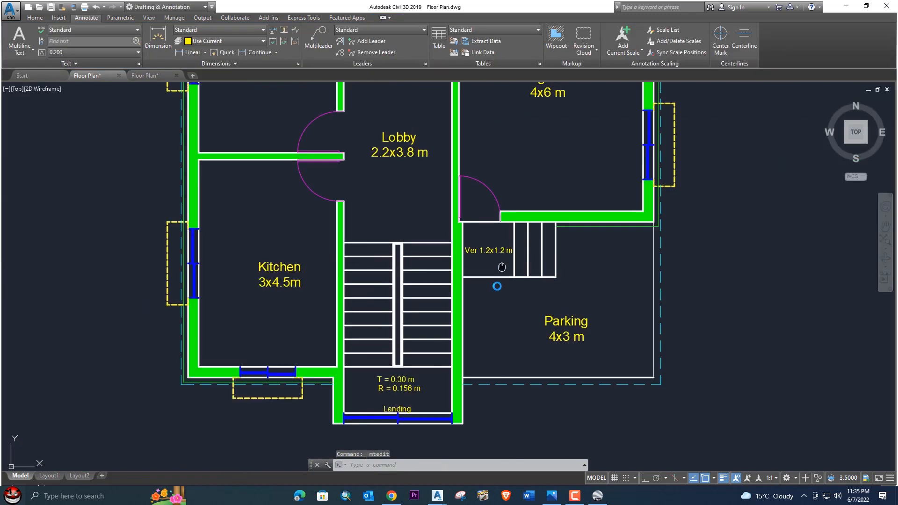
pyautogui.scroll(2, 487, 290)
pyautogui.write('co')
pyautogui.press('space')
pyautogui.click(475, 283)
pyautogui.scroll(-2, 453, 178)
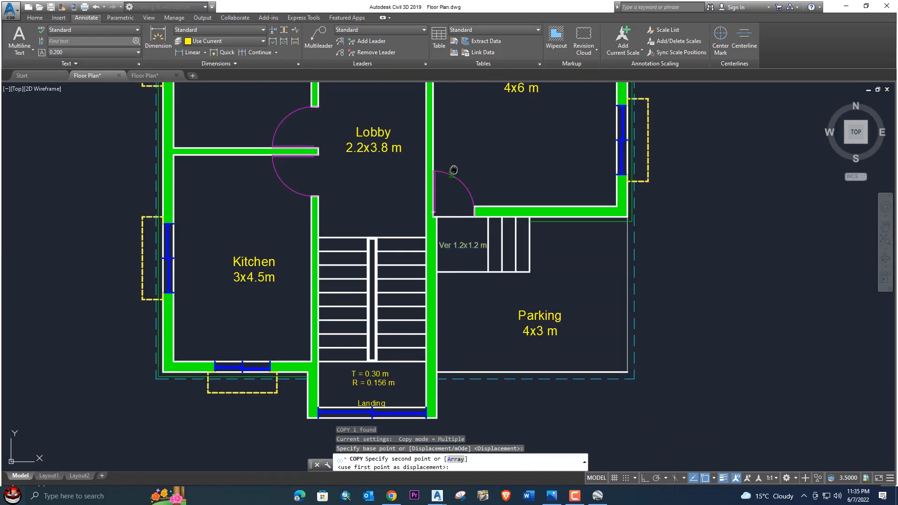
pyautogui.moveTo(450, 152); pyautogui.dragTo(492, 317, button='middle')
pyautogui.scroll(2, 377, 163)
pyautogui.click(403, 155)
pyautogui.press('Escape')
# - Change the copied label in the bathroom to "Bath" with "1.2x2 m" on a second line, following the reference plan
pyautogui.doubleClick(403, 157)
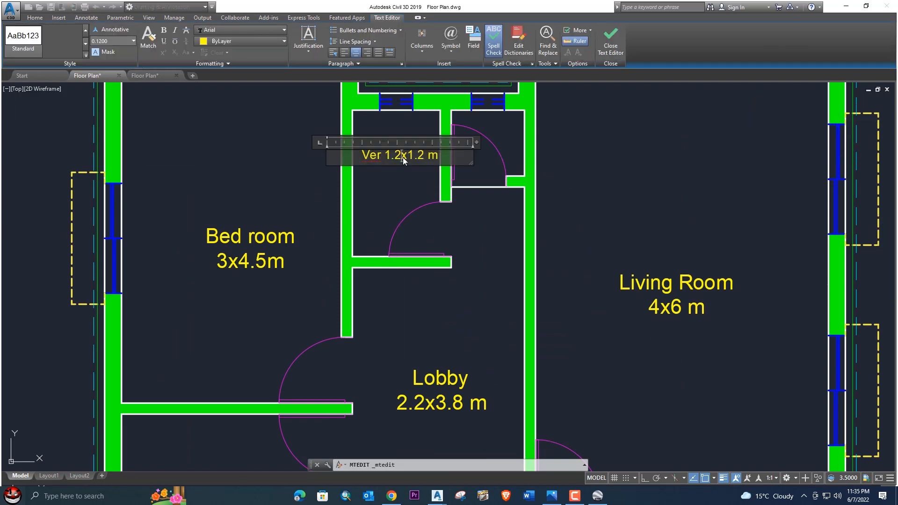
pyautogui.click(292, 136)
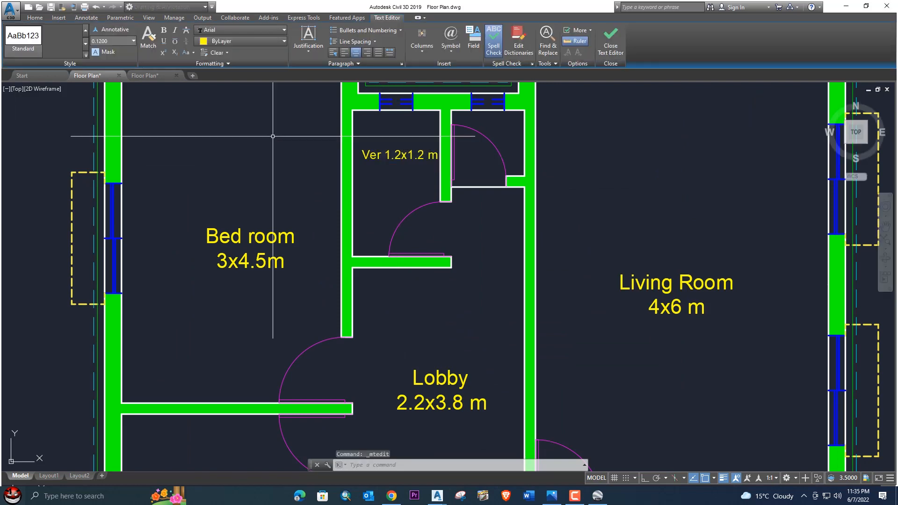
pyautogui.click(141, 75)
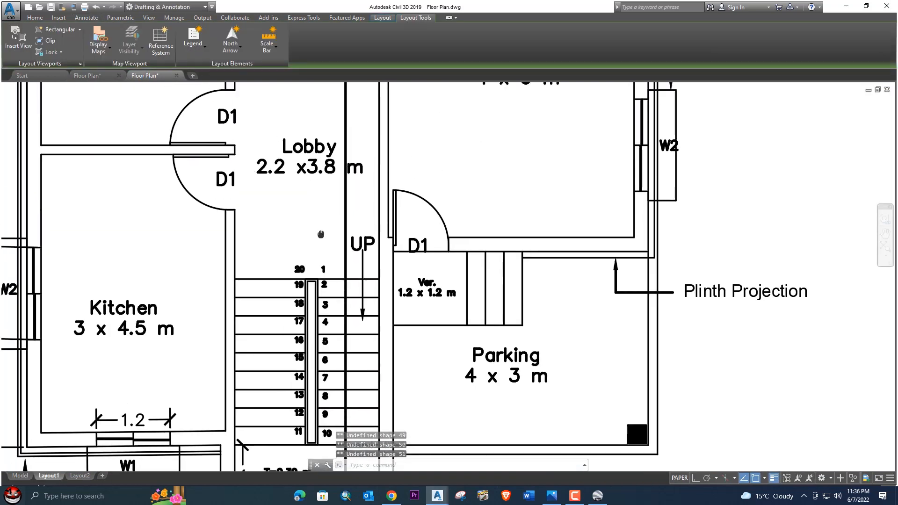
pyautogui.scroll(8, 311, 168)
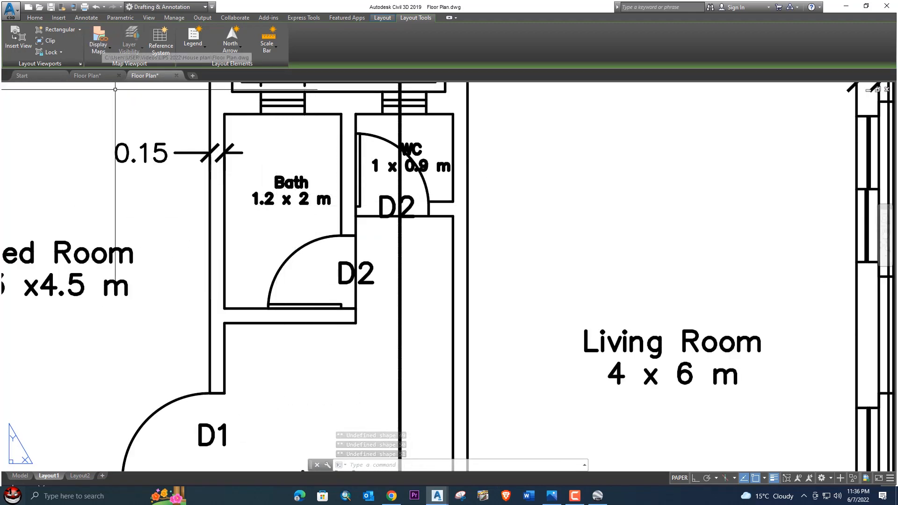
pyautogui.click(98, 77)
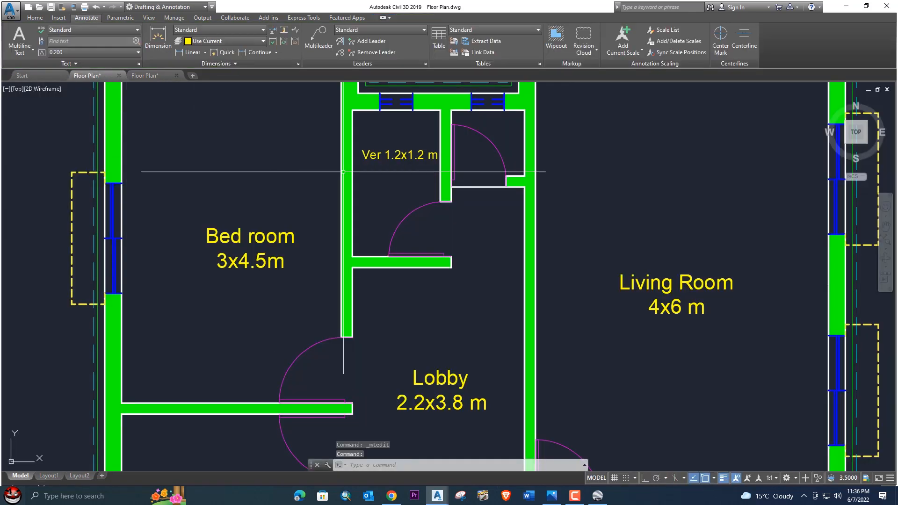
pyautogui.doubleClick(388, 157)
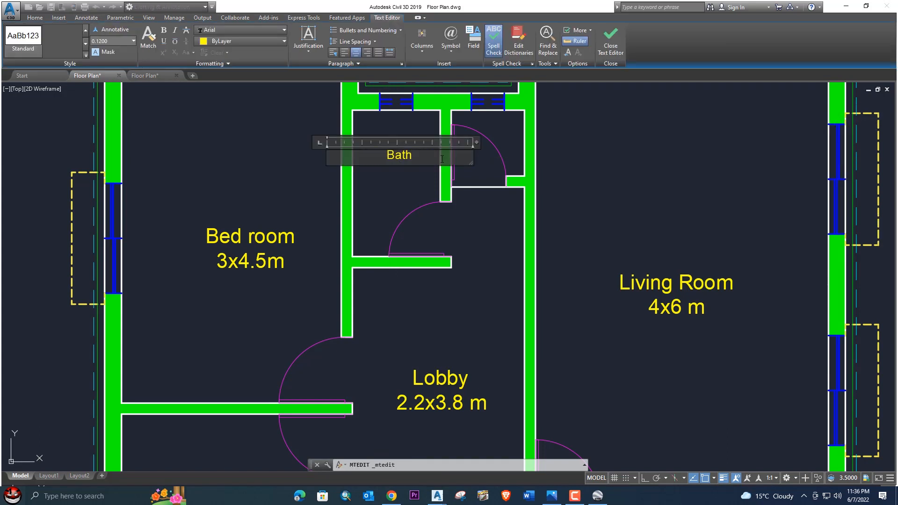
pyautogui.press('Return')
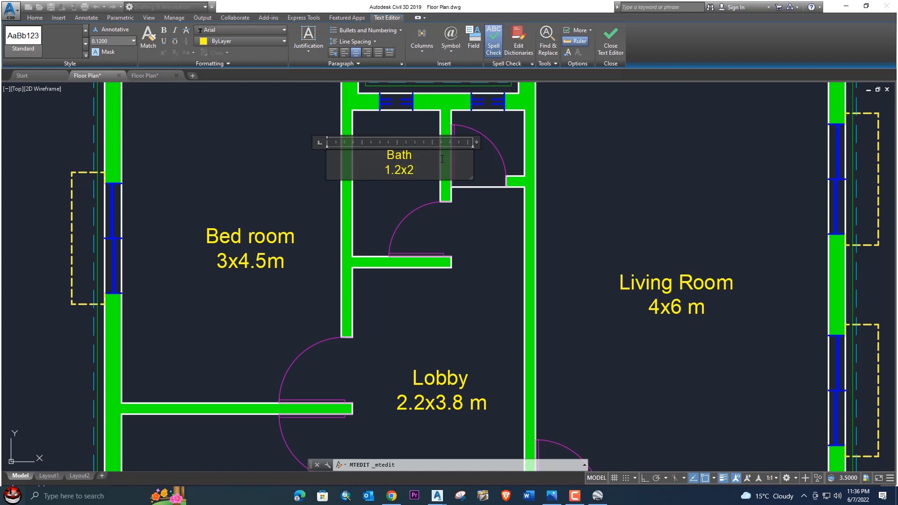
pyautogui.click(461, 240)
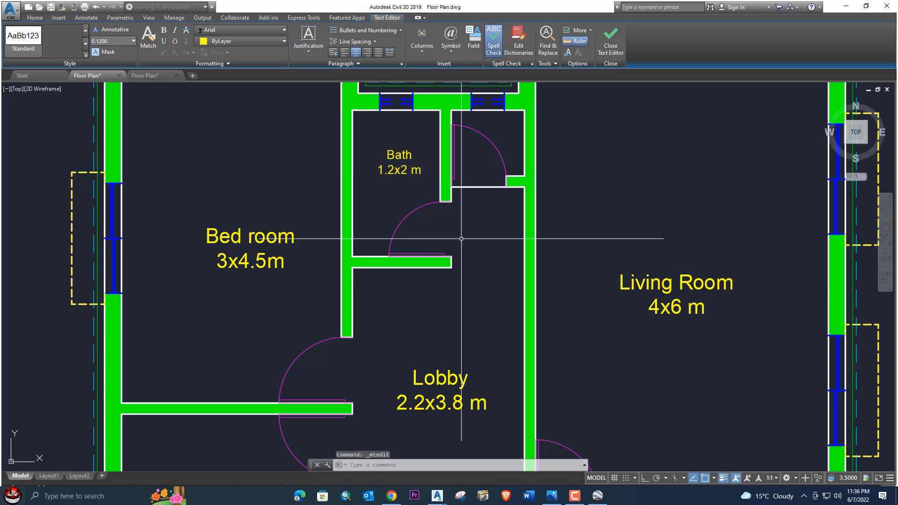
# - Copy the Bath label into the small toilet room next to the bathroom
pyautogui.click(392, 157)
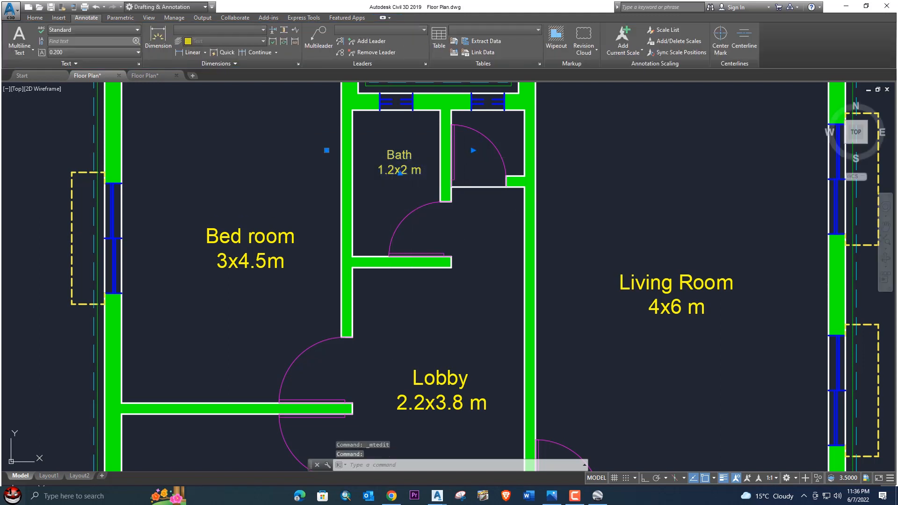
pyautogui.press('Escape')
pyautogui.click(416, 202)
pyautogui.click(395, 152)
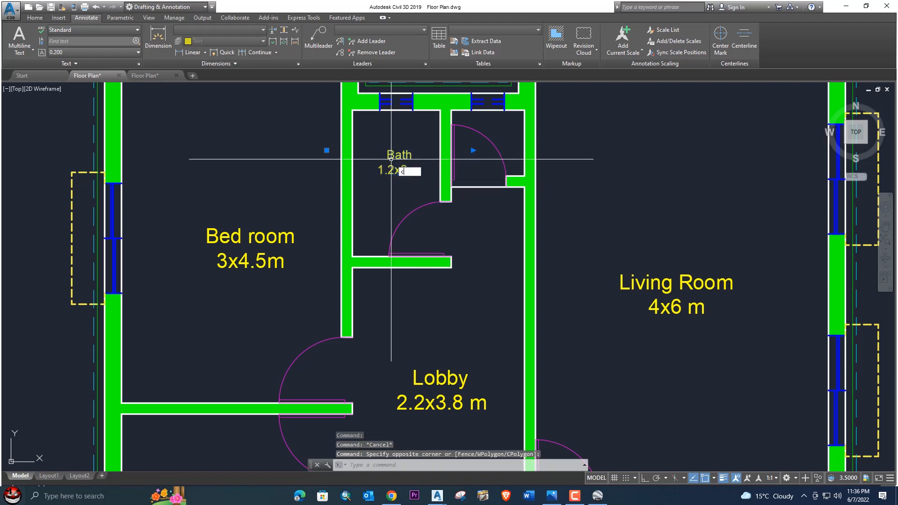
pyautogui.press('Return')
pyautogui.click(327, 150)
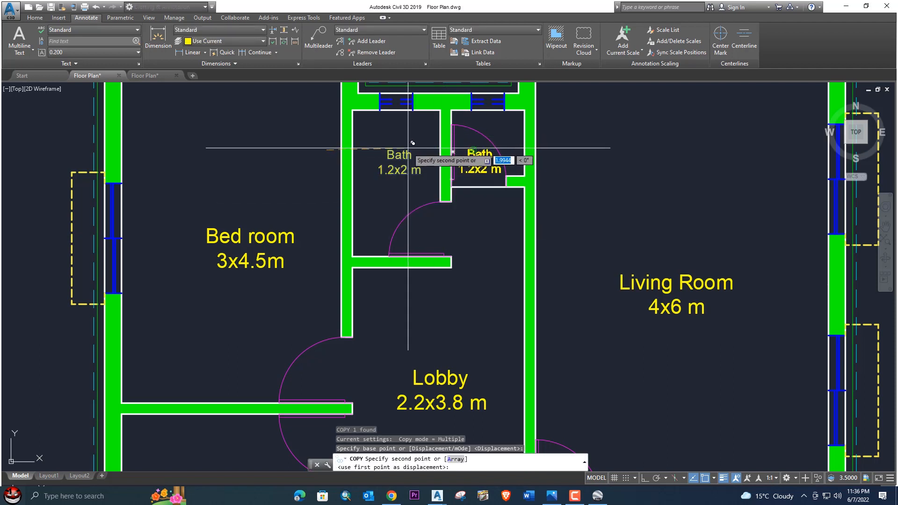
pyautogui.scroll(5, 410, 145)
pyautogui.click(406, 120)
pyautogui.press('Escape')
pyautogui.scroll(-2, 472, 169)
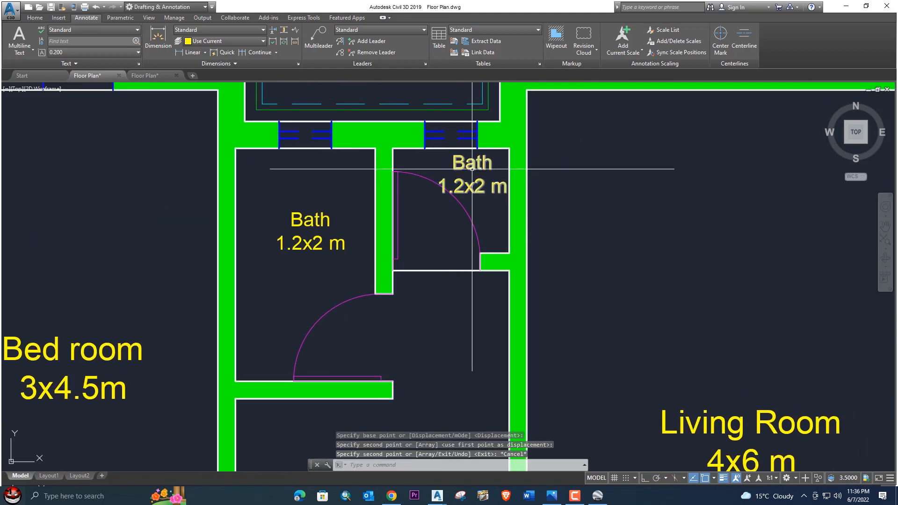
# - Set the text height of the copied Bath label in the small toilet room to 0.1
pyautogui.doubleClick(472, 169)
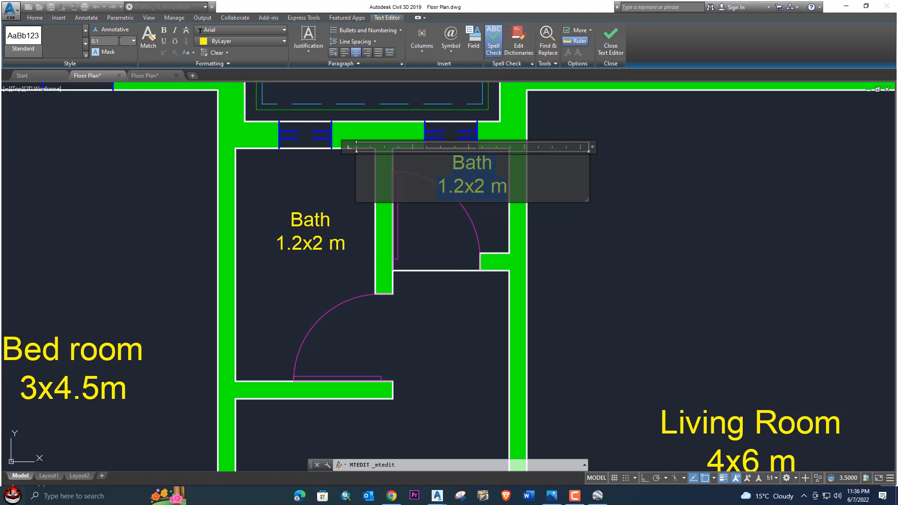
pyautogui.press('Return')
pyautogui.click(582, 197)
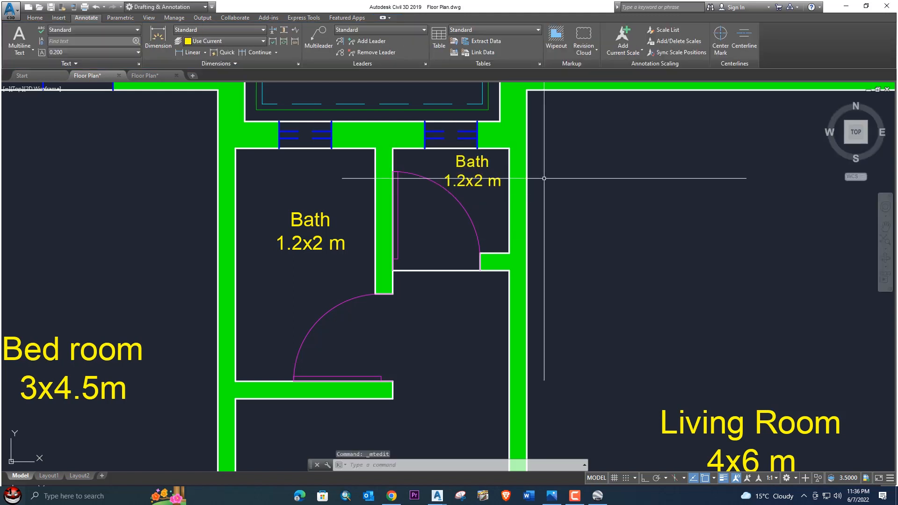
# - Change the copied label in the small toilet room to "WC" with "1x0.9 m" on a second line
pyautogui.doubleClick(476, 164)
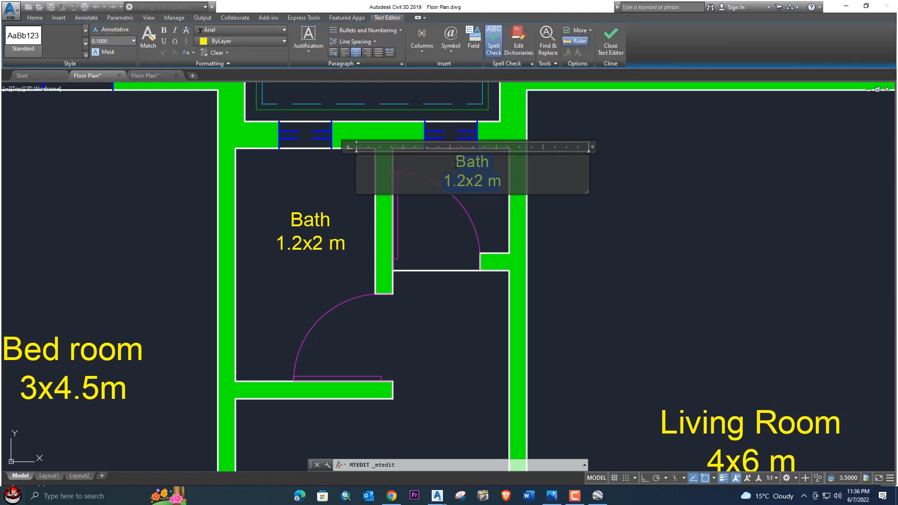
pyautogui.write('W')
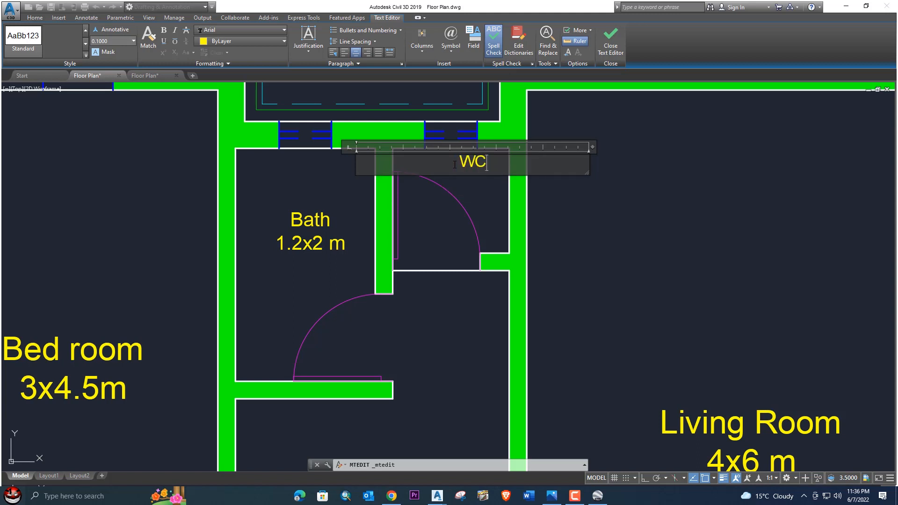
pyautogui.write('C')
pyautogui.press('Return')
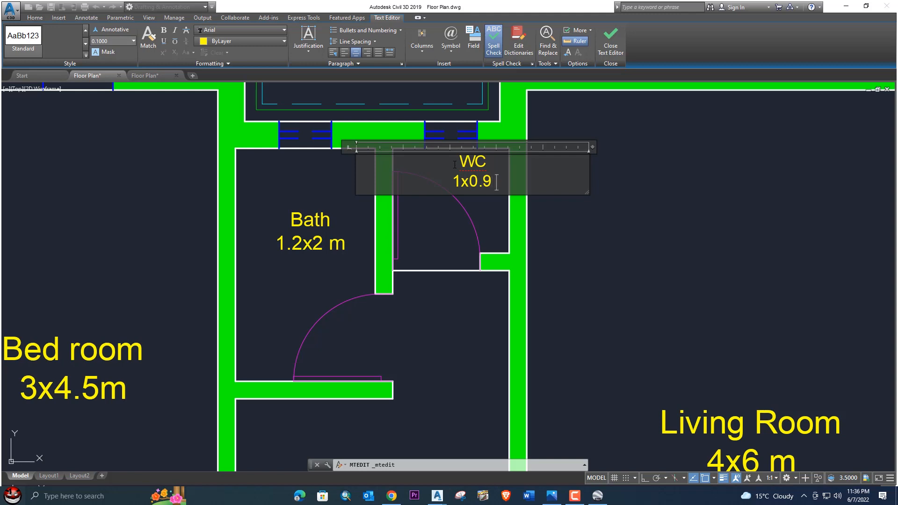
pyautogui.click(560, 197)
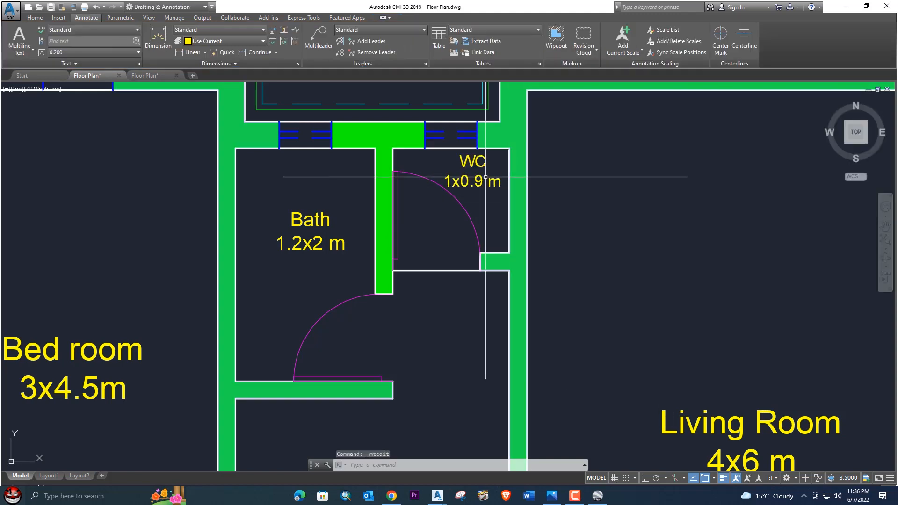
pyautogui.scroll(-5, 405, 135)
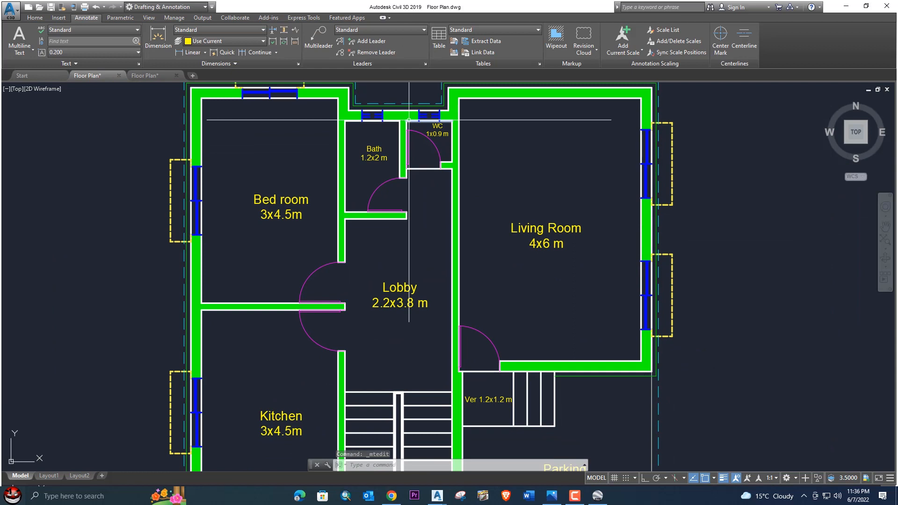
pyautogui.scroll(-2, 455, 130)
pyautogui.moveTo(455, 130); pyautogui.dragTo(459, 112, button='middle')
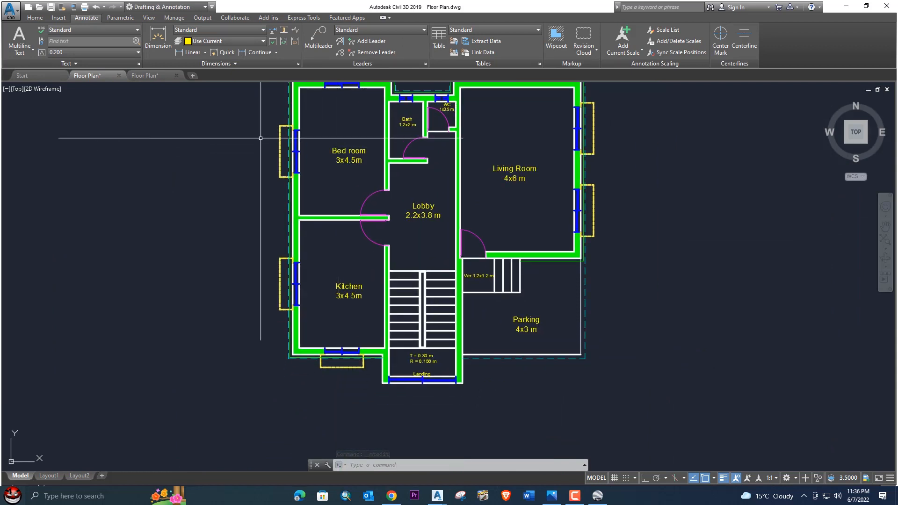
pyautogui.moveTo(458, 311); pyautogui.dragTo(476, 265, button='middle')
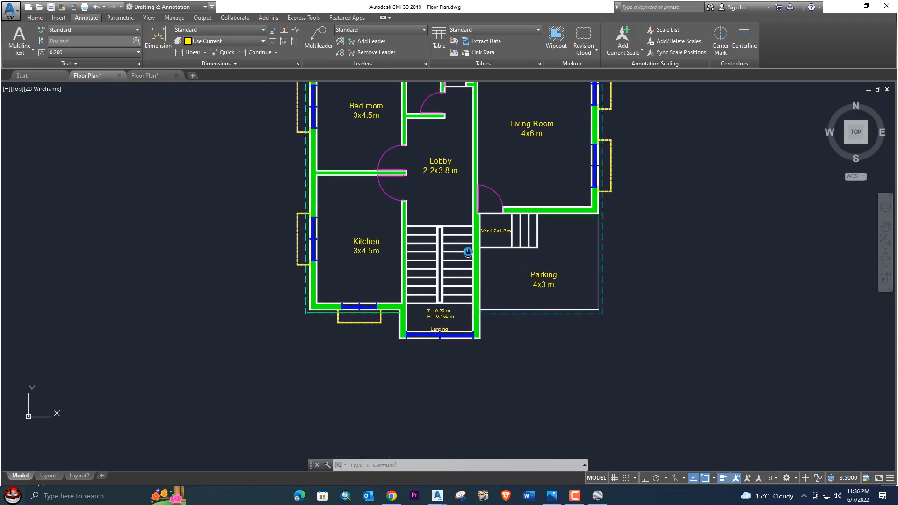
pyautogui.click(376, 253)
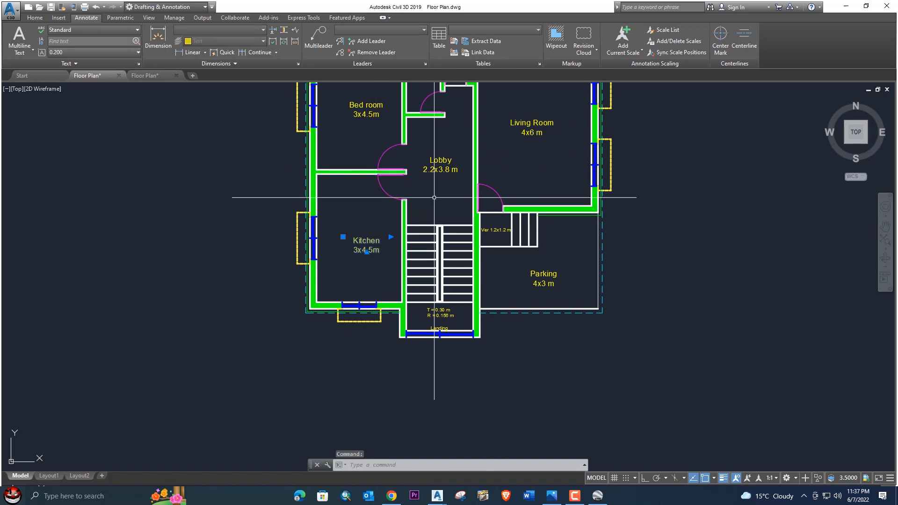
pyautogui.moveTo(468, 188); pyautogui.dragTo(457, 256, button='middle')
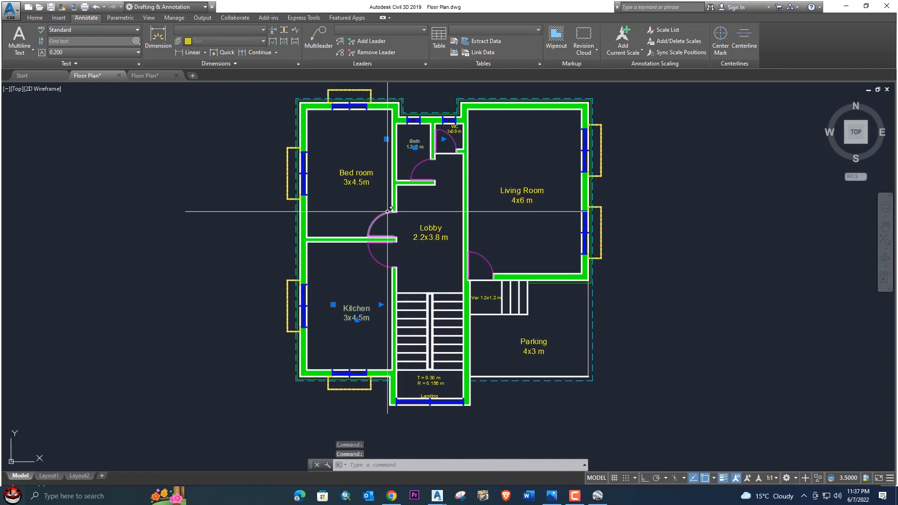
pyautogui.write('co')
pyautogui.press('Return')
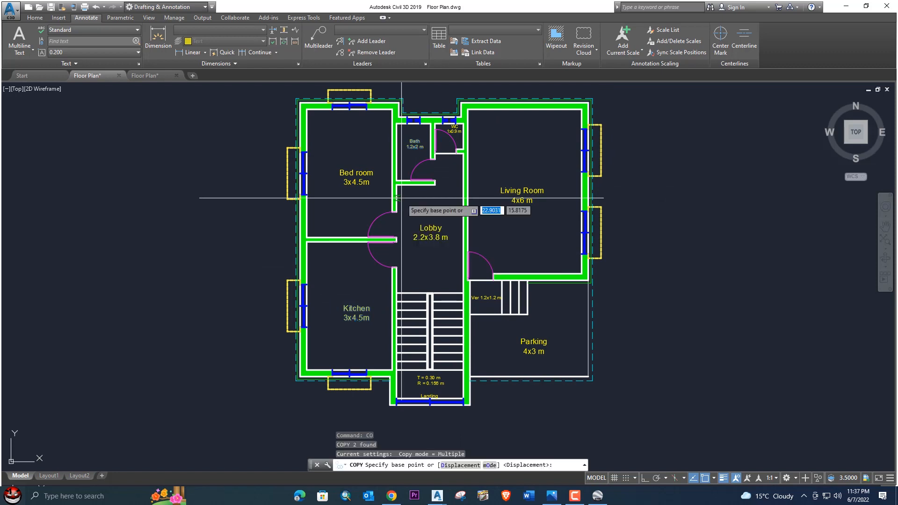
pyautogui.click(409, 146)
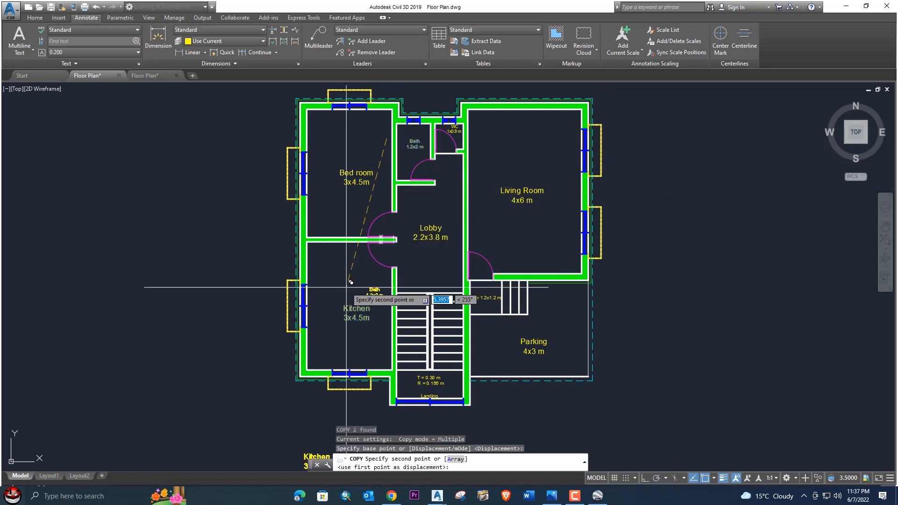
pyautogui.press('Escape')
pyautogui.write('c')
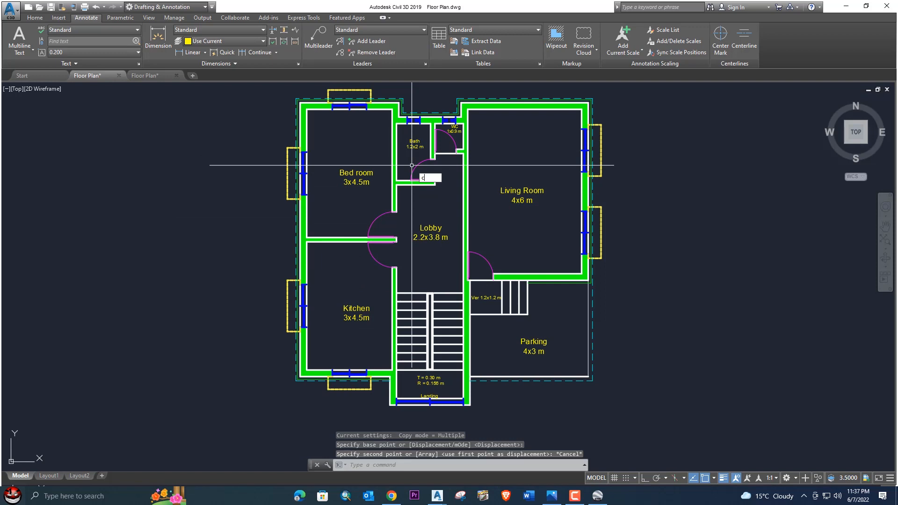
pyautogui.write('t o')
pyautogui.press('Return')
pyautogui.click(415, 146)
pyautogui.press('Return')
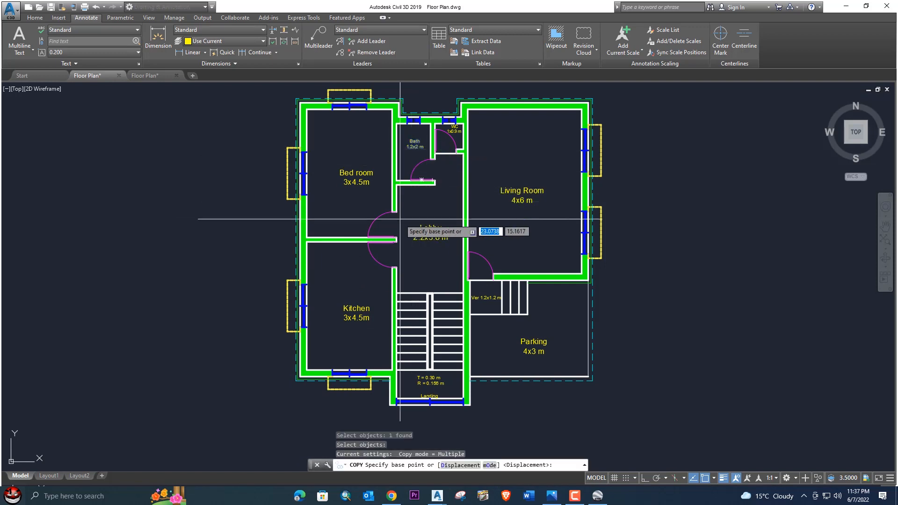
pyautogui.scroll(4, 339, 322)
pyautogui.click(386, 287)
pyautogui.press('Escape')
pyautogui.scroll(-5, 386, 287)
pyautogui.press('Escape')
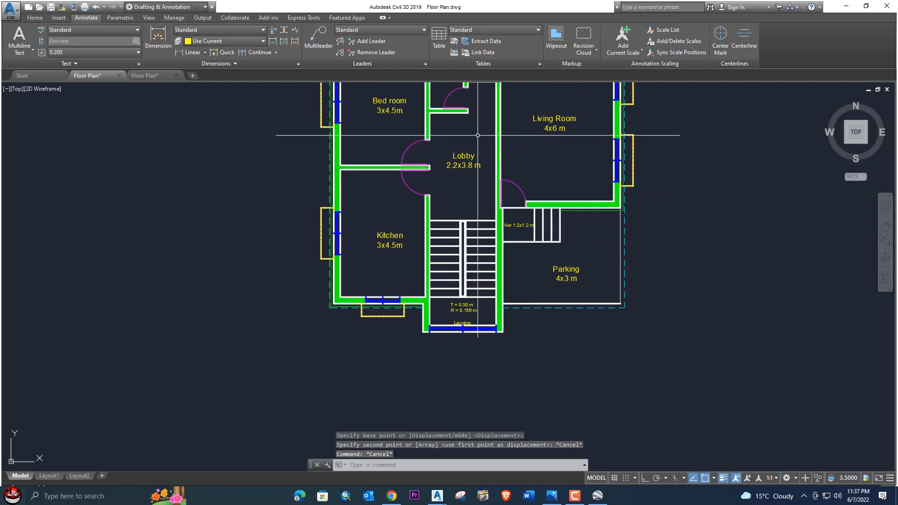
# - Copy the Bath label to the dashed projection outside the kitchen's south window
pyautogui.write('ct o')
pyautogui.press('Return')
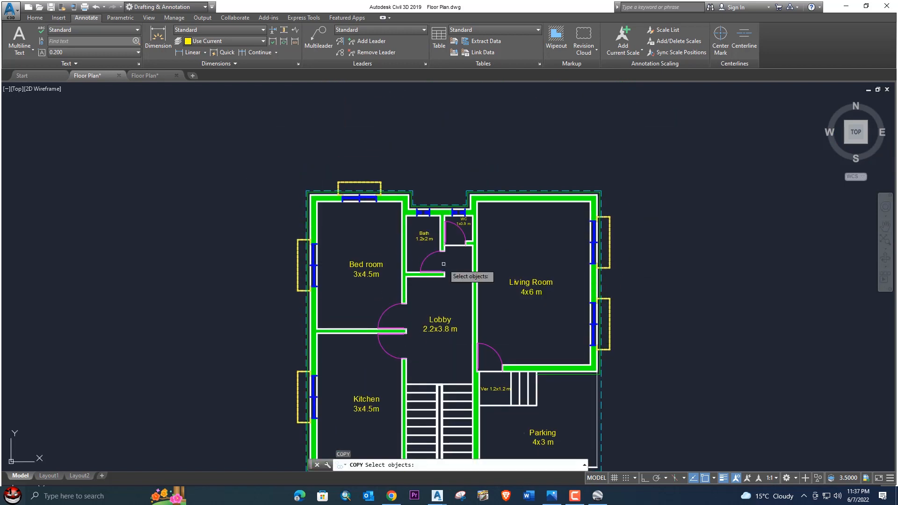
pyautogui.click(427, 233)
pyautogui.press('Return')
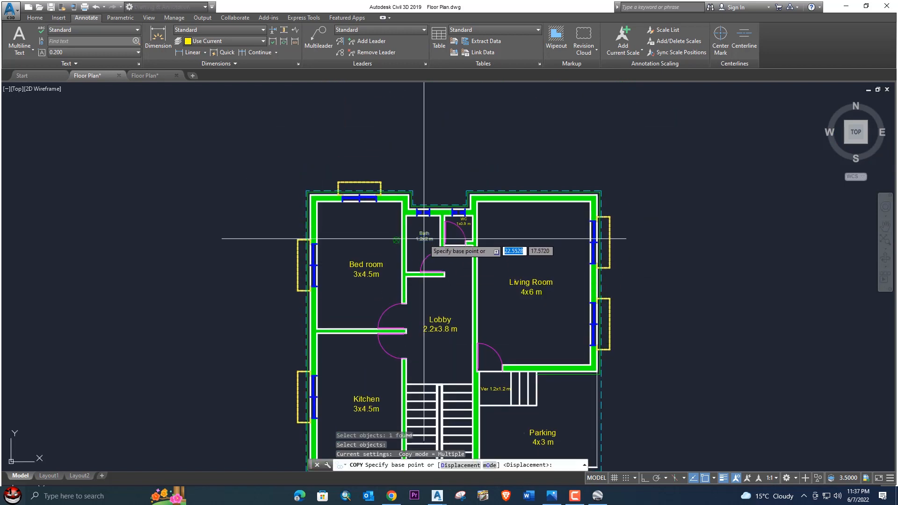
pyautogui.click(396, 240)
pyautogui.scroll(5, 357, 314)
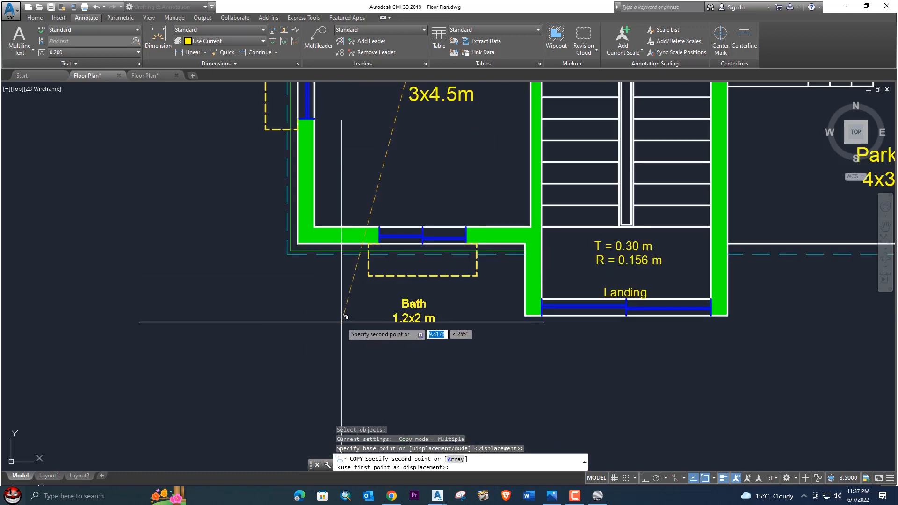
pyautogui.click(354, 268)
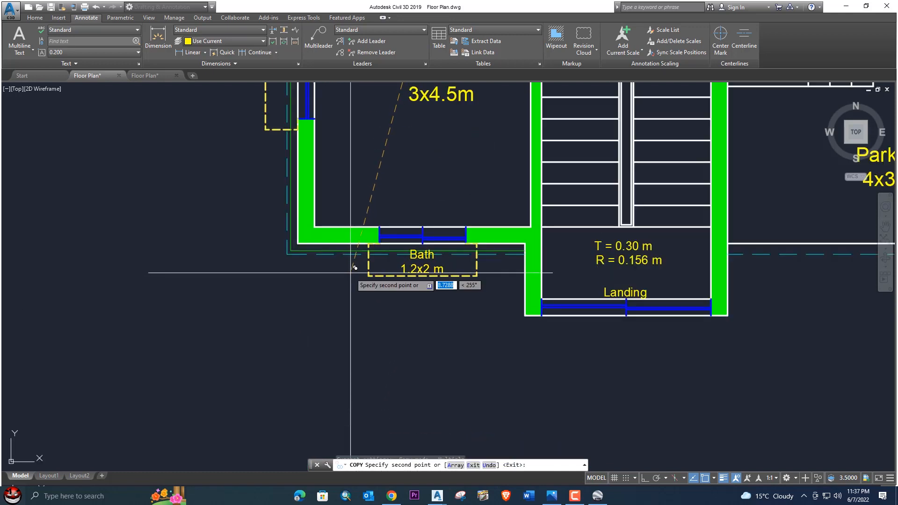
pyautogui.press('Escape')
# - Change the copied label at the kitchen's south window to "W1" and move it down within the dashed projection outline
pyautogui.click(433, 272)
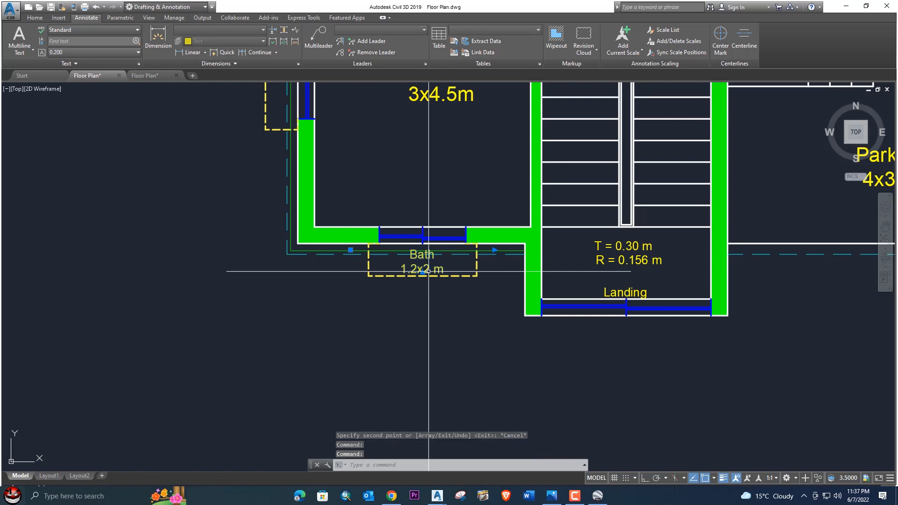
pyautogui.doubleClick(441, 271)
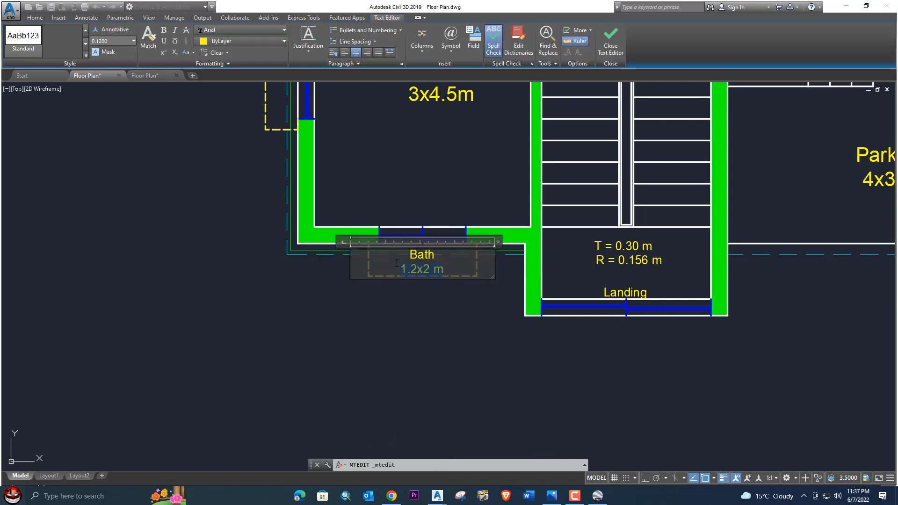
pyautogui.write('W1')
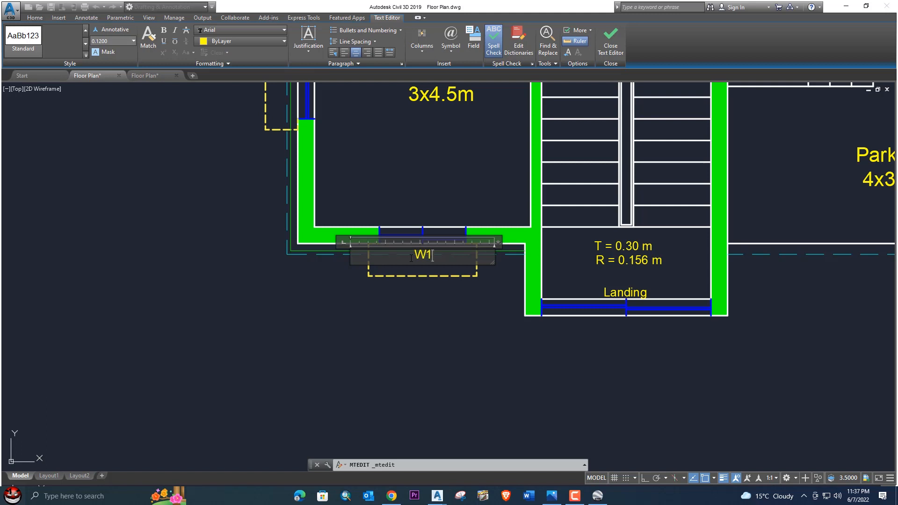
pyautogui.hotkey('ctrl', 'Return')
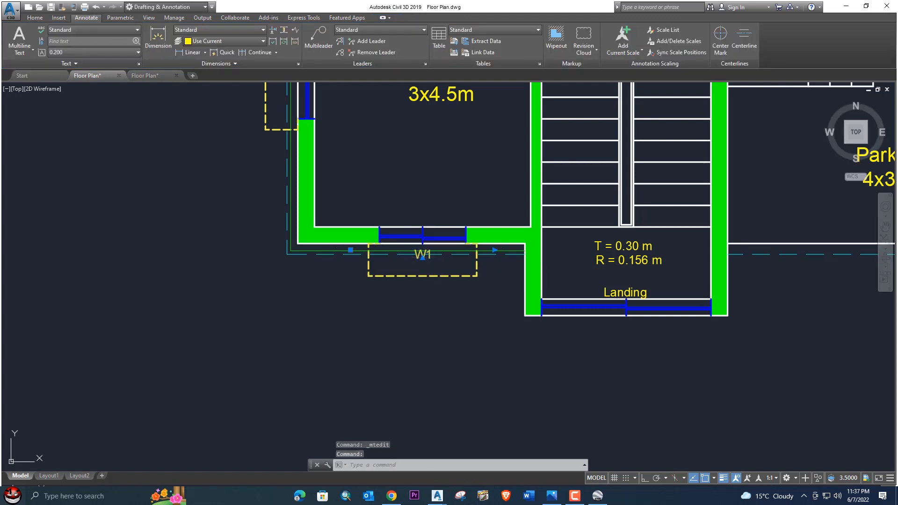
pyautogui.write('m')
pyautogui.press('space')
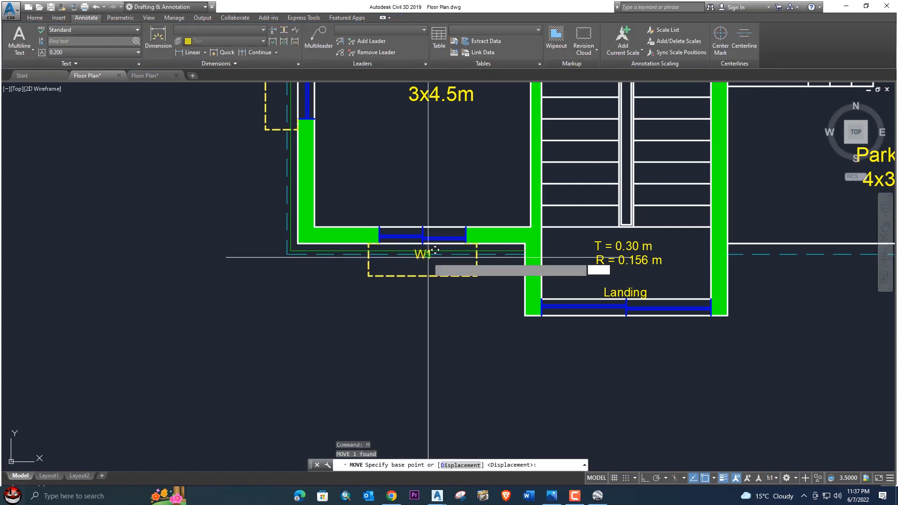
pyautogui.click(428, 255)
pyautogui.click(427, 267)
# - Copy the W1 label into the dashed projection above the bedroom's north window
pyautogui.write('co')
pyautogui.press('space')
pyautogui.click(424, 270)
pyautogui.press('space')
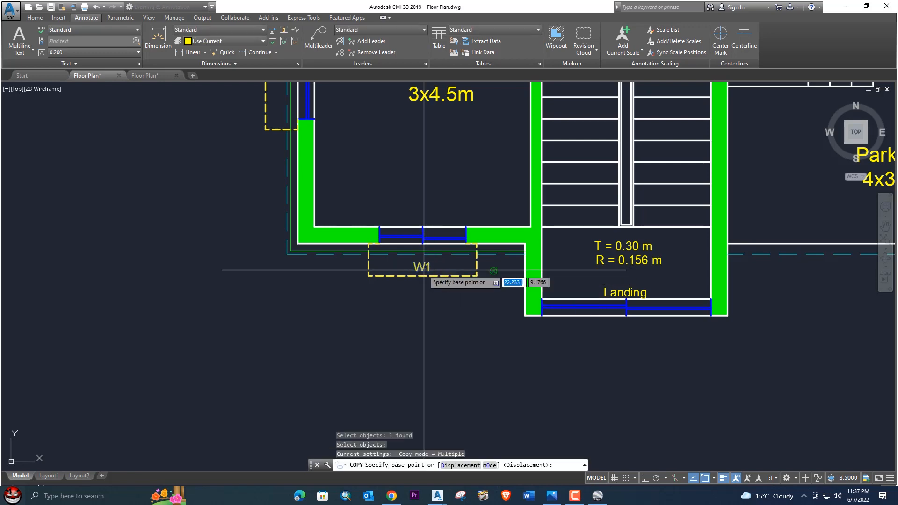
pyautogui.click(423, 270)
pyautogui.scroll(-5, 430, 251)
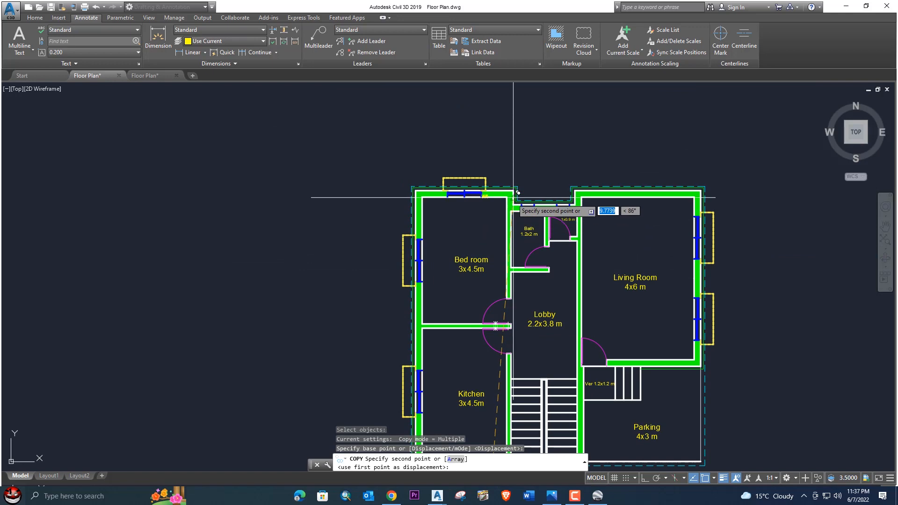
pyautogui.scroll(5, 497, 177)
pyautogui.click(484, 171)
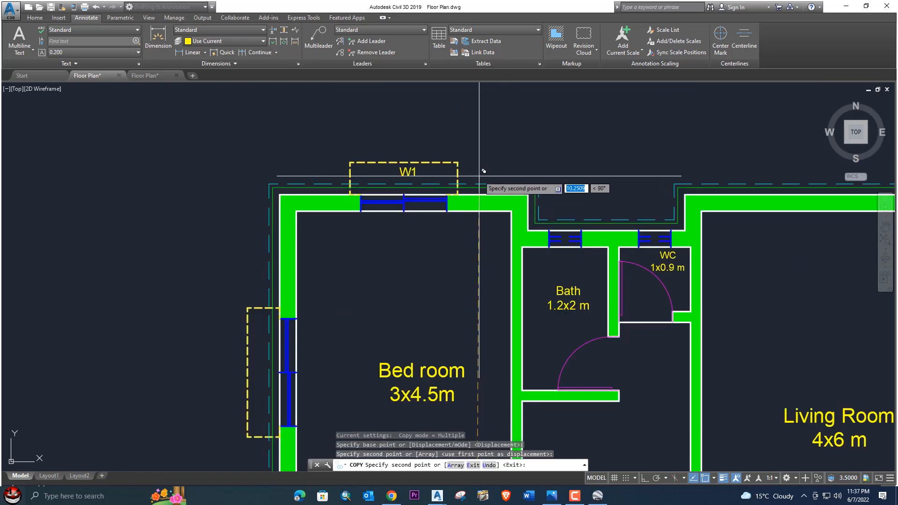
# - Place further W1 copies in the projections of the west bedroom and west kitchen windows
pyautogui.scroll(-2, 463, 225)
pyautogui.scroll(6, 392, 297)
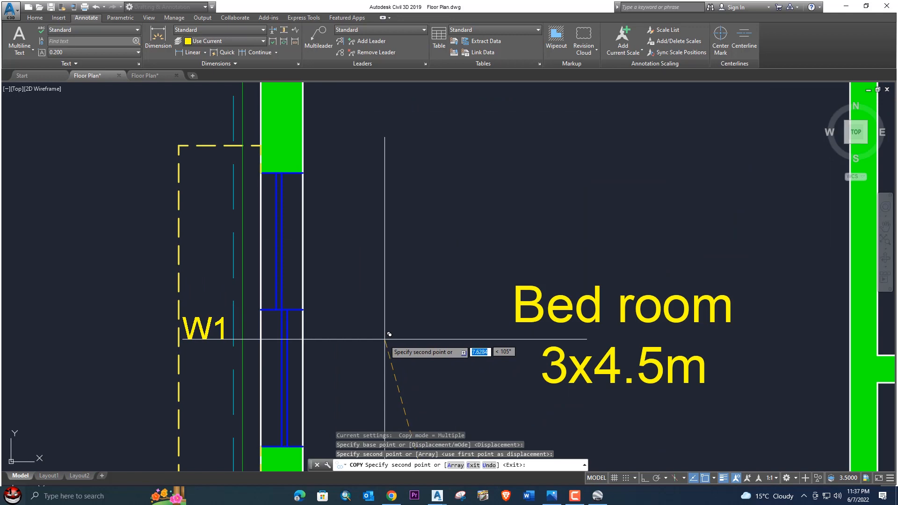
pyautogui.click(398, 308)
pyautogui.scroll(-2, 407, 290)
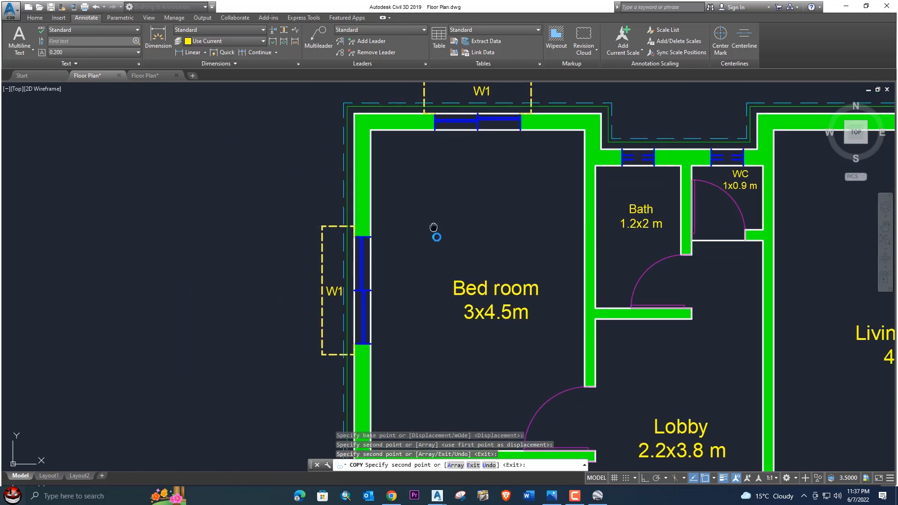
pyautogui.moveTo(434, 228); pyautogui.dragTo(449, 288, button='middle')
pyautogui.moveTo(405, 379); pyautogui.dragTo(427, 126, button='middle')
pyautogui.scroll(-2, 431, 224)
pyautogui.moveTo(435, 303); pyautogui.dragTo(421, 169, button='middle')
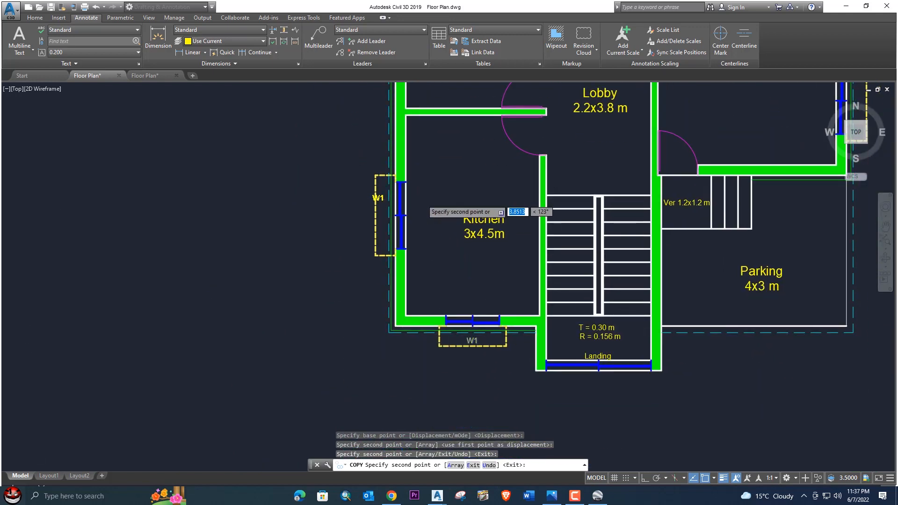
pyautogui.scroll(3, 421, 199)
pyautogui.click(427, 241)
# - Place W1 copies in the dashed projections of the living room's two east windows
pyautogui.scroll(-5, 519, 235)
pyautogui.moveTo(520, 235); pyautogui.dragTo(370, 245, button='middle')
pyautogui.scroll(4, 529, 200)
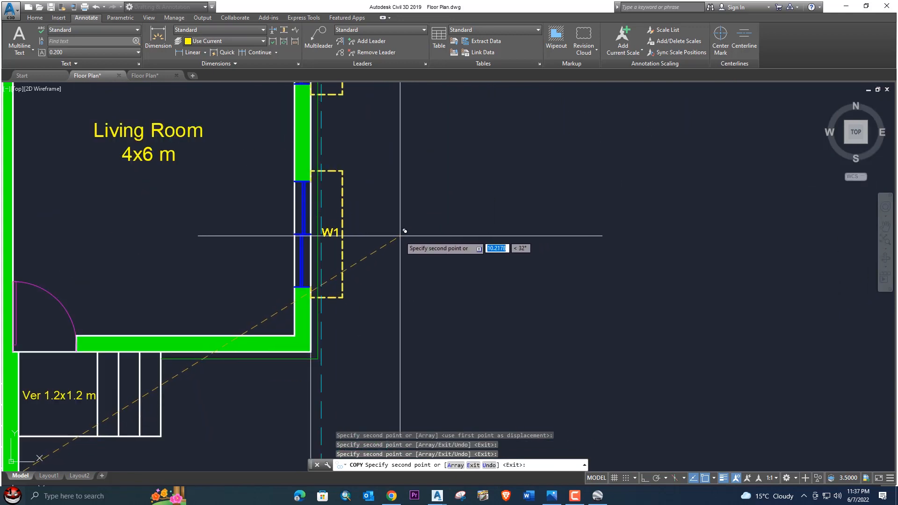
pyautogui.click(402, 240)
pyautogui.moveTo(427, 178); pyautogui.dragTo(487, 279, button='middle')
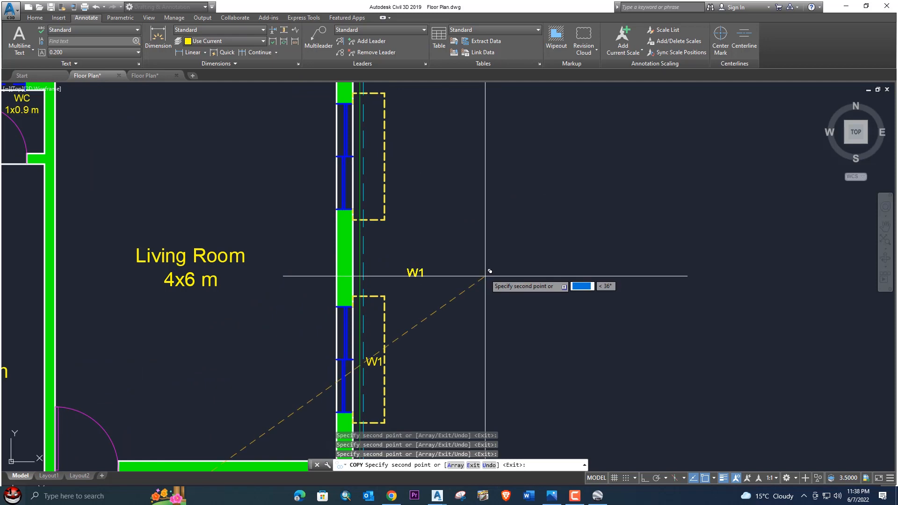
pyautogui.moveTo(458, 154); pyautogui.dragTo(449, 191, button='middle')
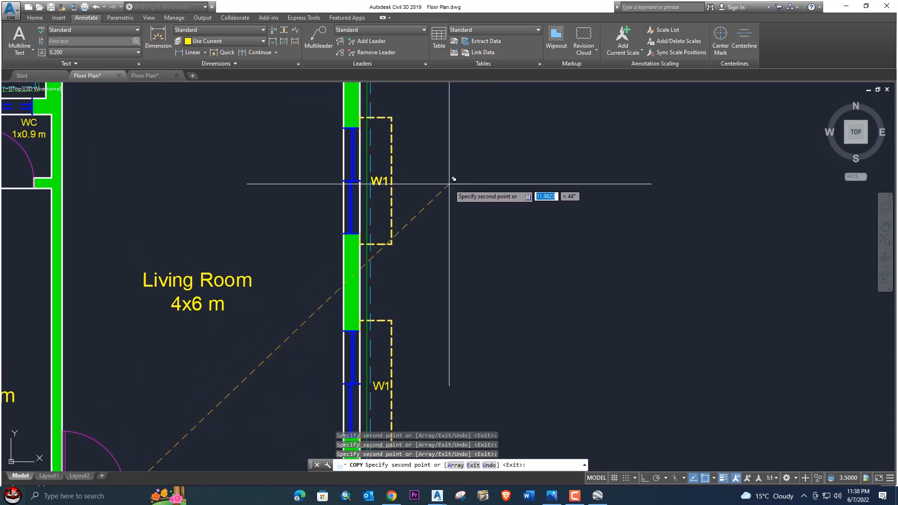
# - Place W1 copies at the living room entrance door by the verandah and at the kitchen door
pyautogui.scroll(-4, 497, 212)
pyautogui.moveTo(497, 212); pyautogui.dragTo(523, 160, button='middle')
pyautogui.scroll(2, 405, 315)
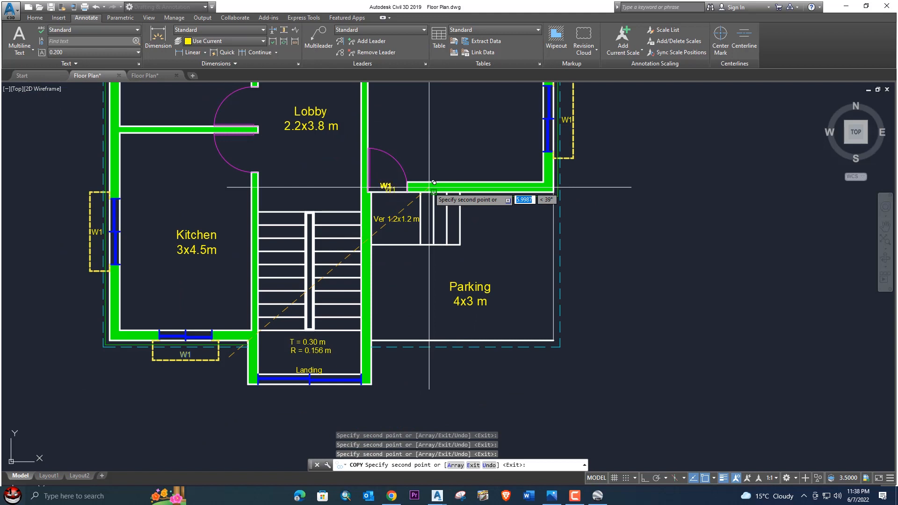
pyautogui.moveTo(335, 191)
pyautogui.mouseDown(button='middle')
pyautogui.moveTo(412, 178)
pyautogui.moveTo(425, 215)
pyautogui.mouseUp(button='middle')
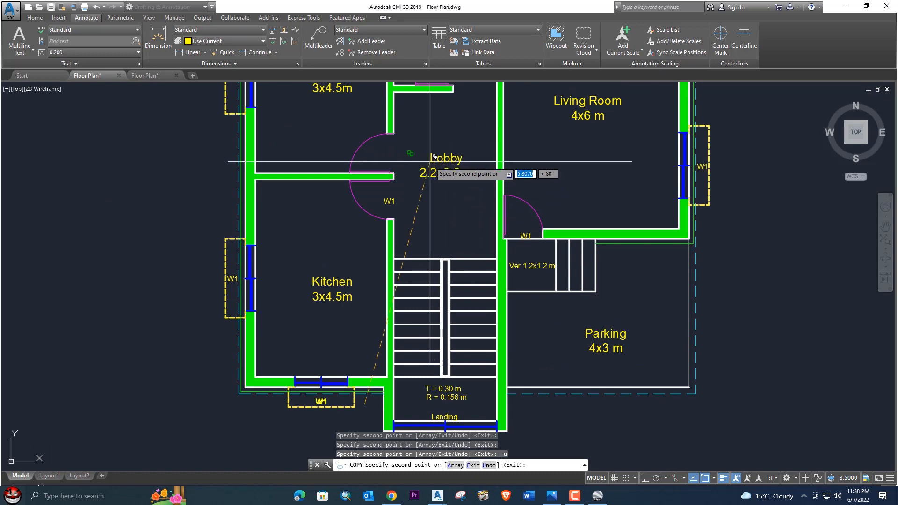
# - Place W1 copies at the bedroom, bath and WC doors and finish copying
pyautogui.scroll(3, 423, 154)
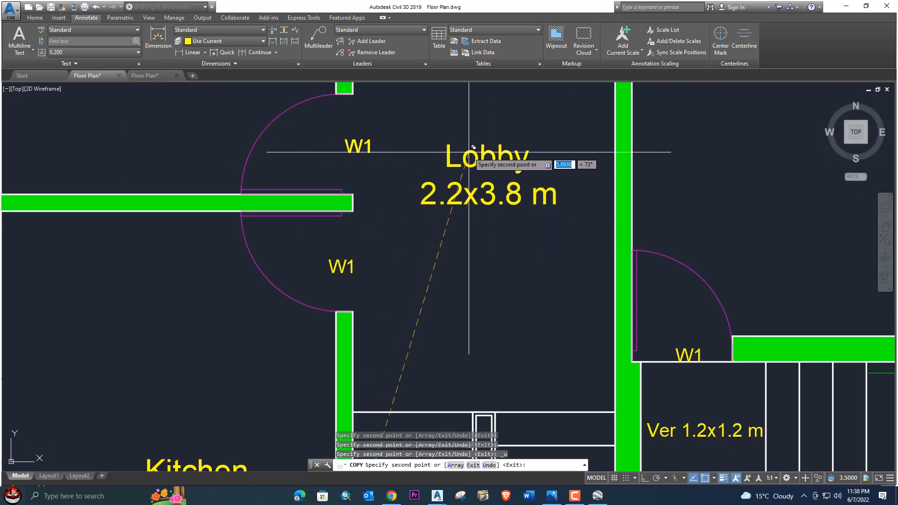
pyautogui.scroll(-3, 467, 152)
pyautogui.moveTo(477, 144); pyautogui.dragTo(441, 273, button='middle')
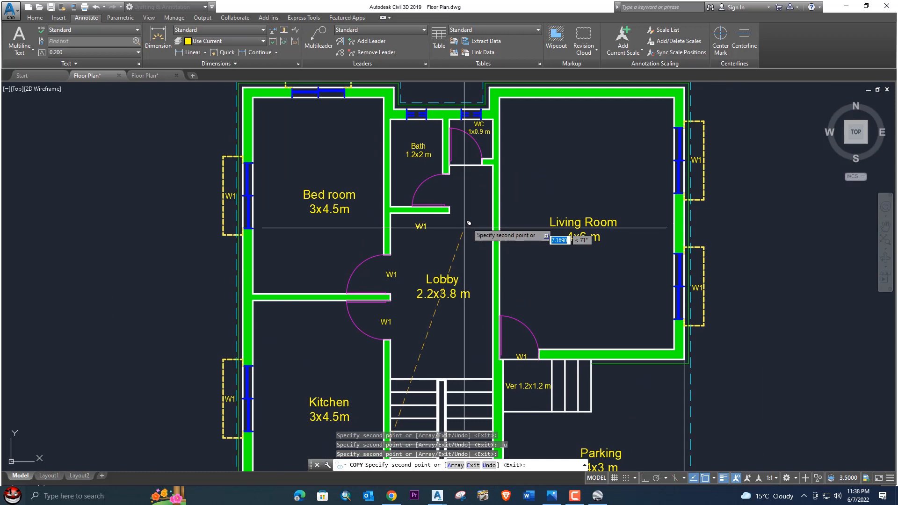
pyautogui.scroll(3, 500, 187)
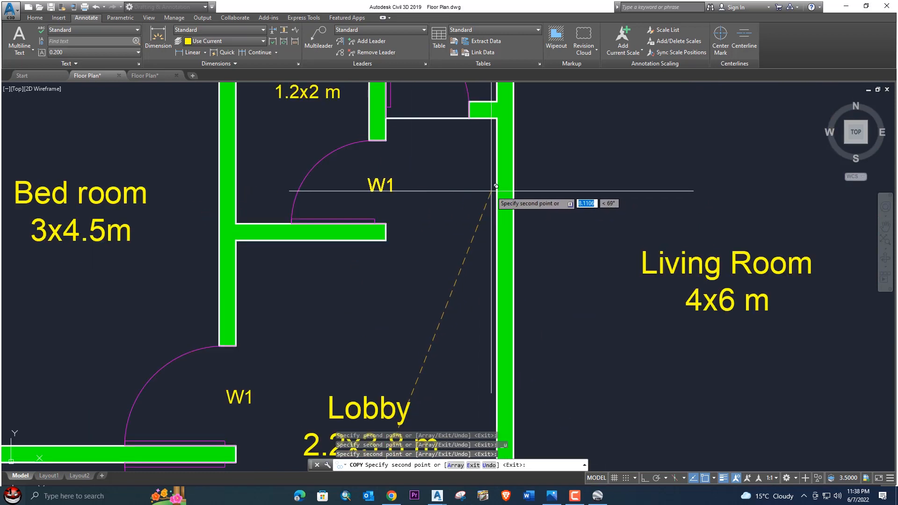
pyautogui.moveTo(512, 170); pyautogui.dragTo(494, 230, button='middle')
pyautogui.click(512, 173)
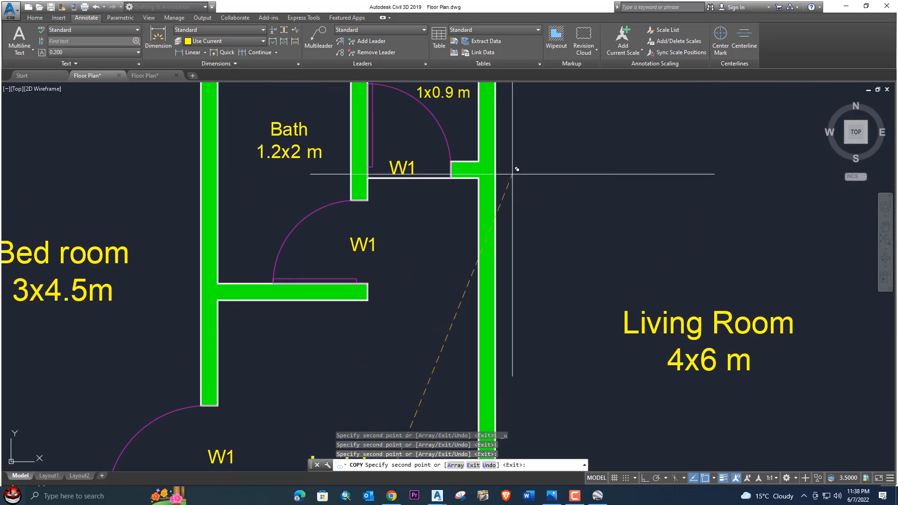
pyautogui.scroll(-5, 506, 203)
pyautogui.scroll(4, 413, 244)
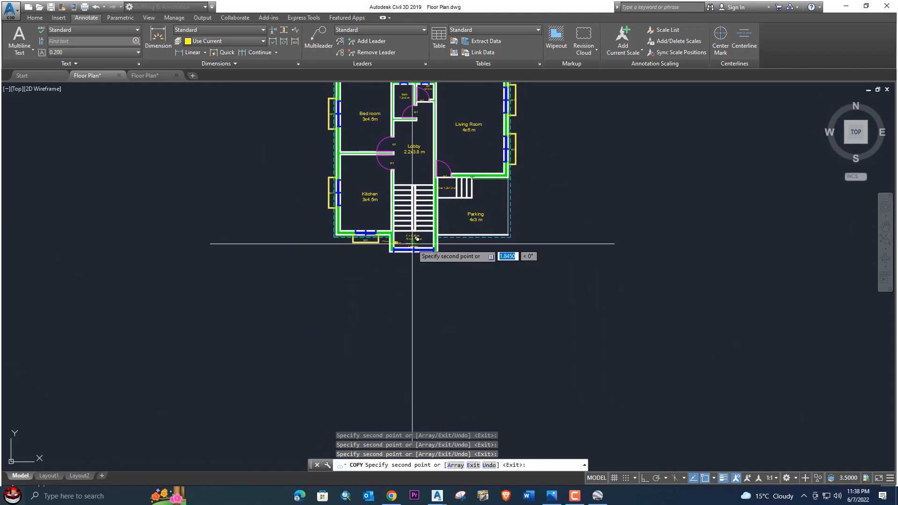
pyautogui.moveTo(453, 250); pyautogui.dragTo(479, 312, button='middle')
pyautogui.press('Escape')
# - Change the label of the kitchen's west window to "W2"
pyautogui.moveTo(421, 254)
pyautogui.mouseDown(button='middle')
pyautogui.moveTo(427, 296)
pyautogui.moveTo(431, 249)
pyautogui.mouseUp(button='middle')
pyautogui.scroll(4, 374, 249)
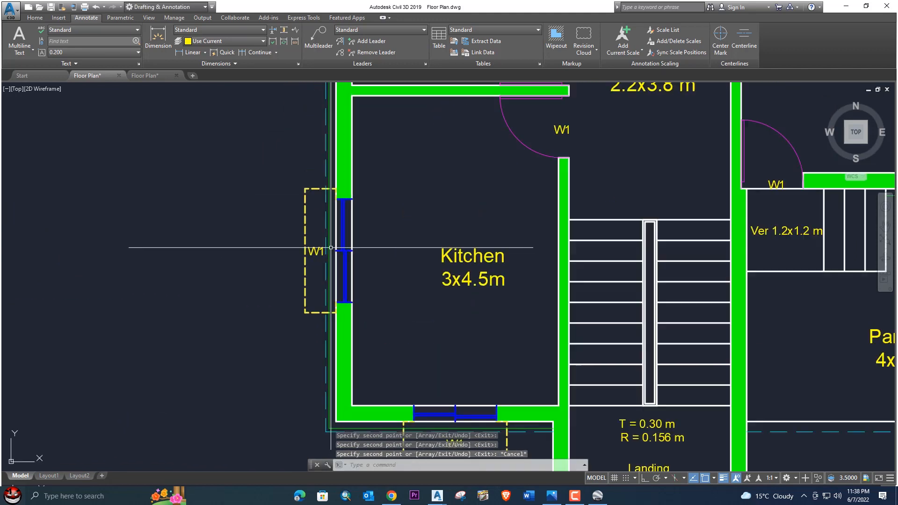
pyautogui.doubleClick(317, 252)
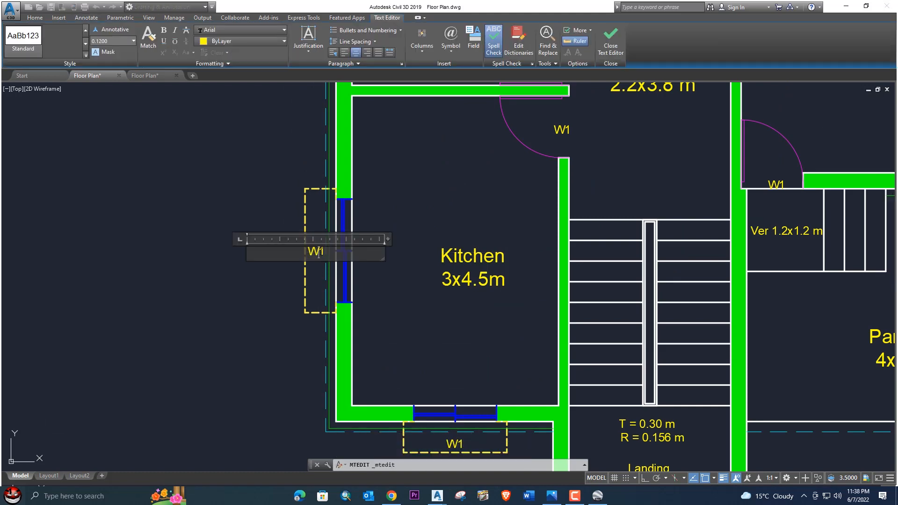
pyautogui.click(276, 276)
# - Change the label of the bedroom's west window to "W2"
pyautogui.moveTo(325, 153); pyautogui.dragTo(333, 331, button='middle')
pyautogui.scroll(-2, 332, 327)
pyautogui.scroll(2, 330, 241)
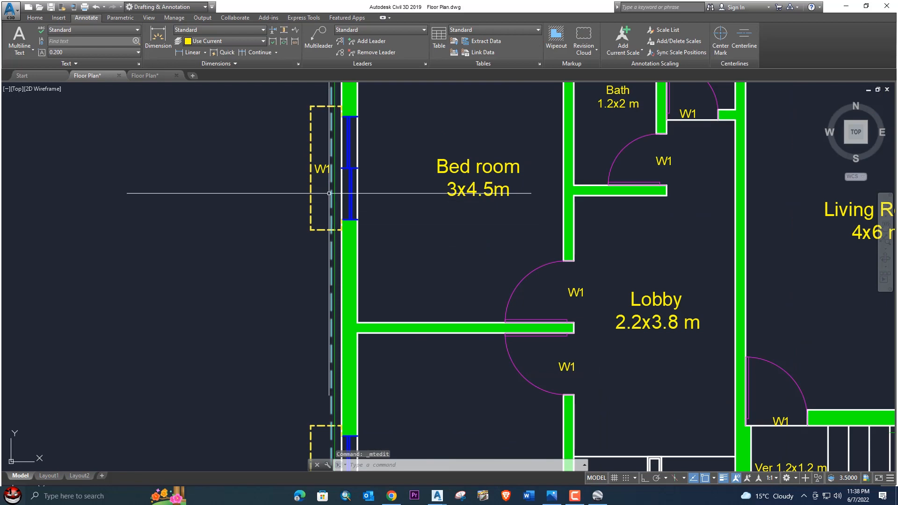
pyautogui.doubleClick(323, 170)
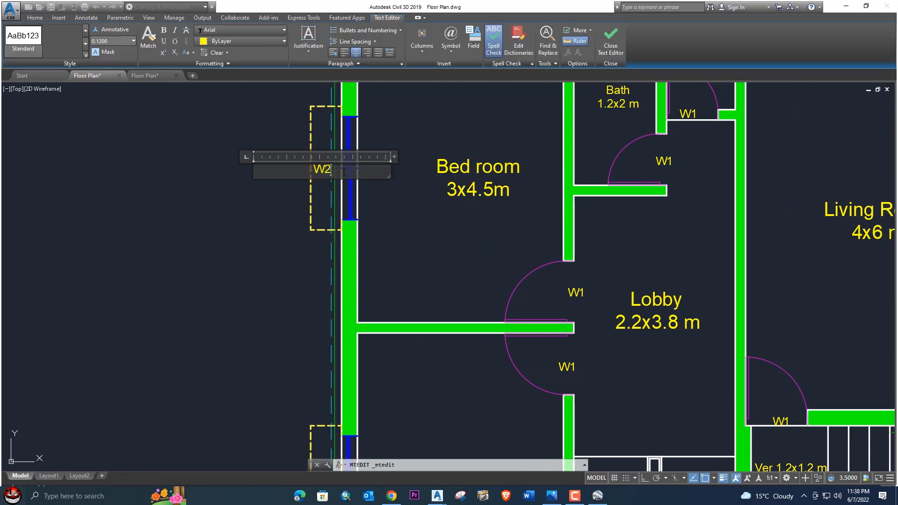
pyautogui.click(418, 227)
# - Change the labels of both east windows of the living room to "W2"
pyautogui.scroll(-4, 345, 240)
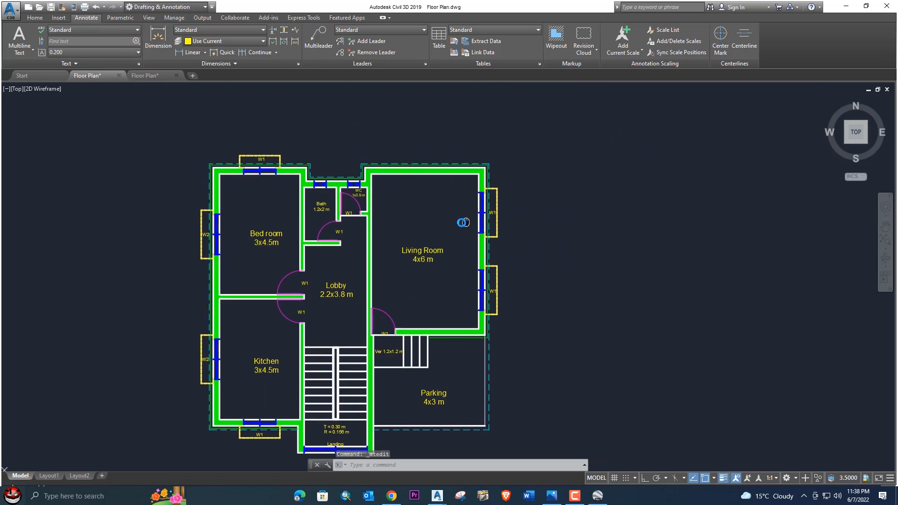
pyautogui.scroll(4, 498, 212)
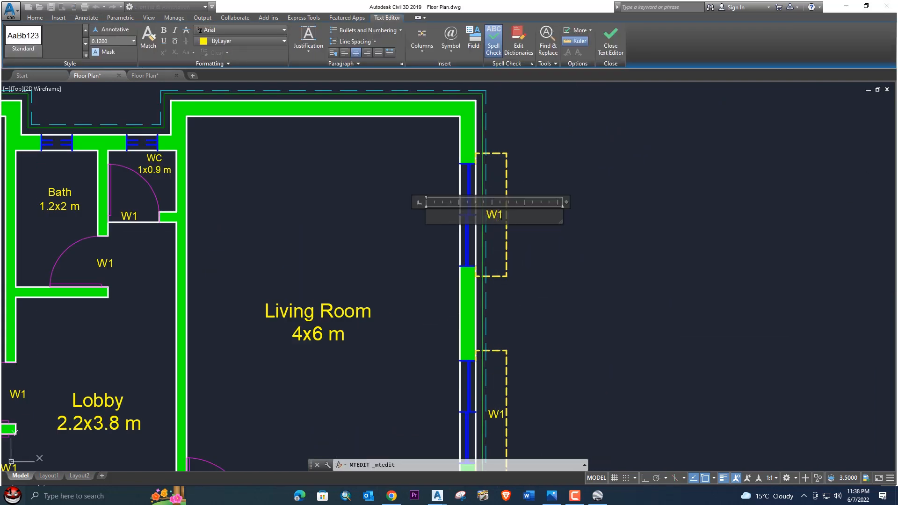
pyautogui.click(578, 240)
pyautogui.scroll(3, 511, 267)
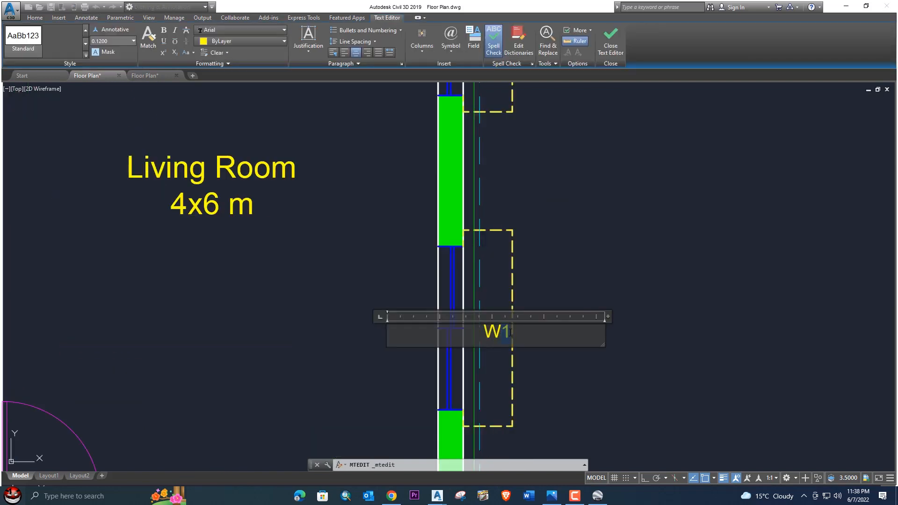
pyautogui.click(586, 307)
# - Change the kitchen door's label to "D 1" and erase the W1 label at the bedroom door
pyautogui.scroll(-4, 584, 307)
pyautogui.moveTo(584, 306); pyautogui.dragTo(567, 232, button='middle')
pyautogui.moveTo(487, 245); pyautogui.dragTo(575, 237, button='middle')
pyautogui.moveTo(448, 277); pyautogui.dragTo(460, 272, button='middle')
pyautogui.scroll(3, 415, 255)
pyautogui.doubleClick(351, 247)
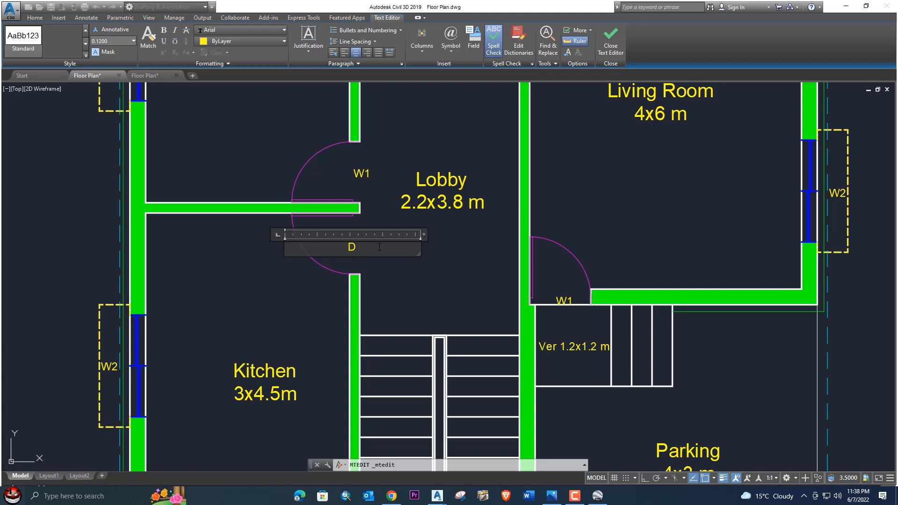
pyautogui.click(387, 288)
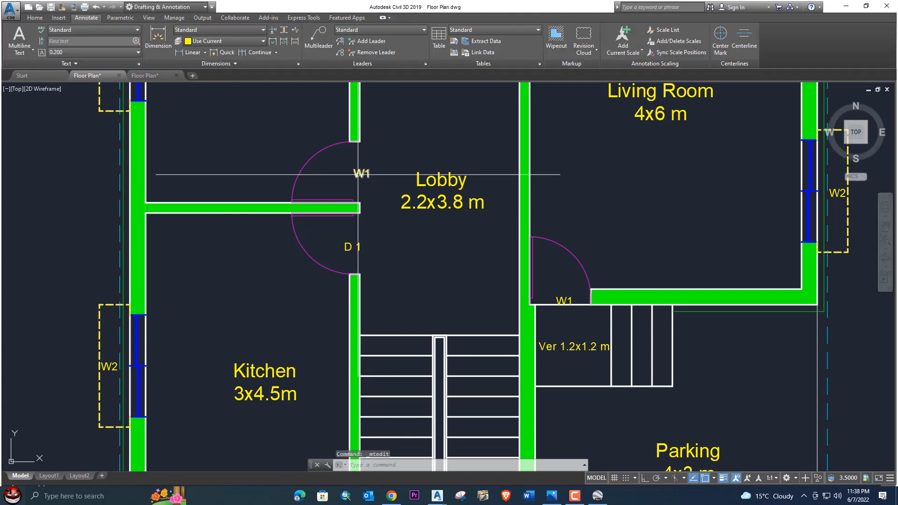
pyautogui.click(362, 174)
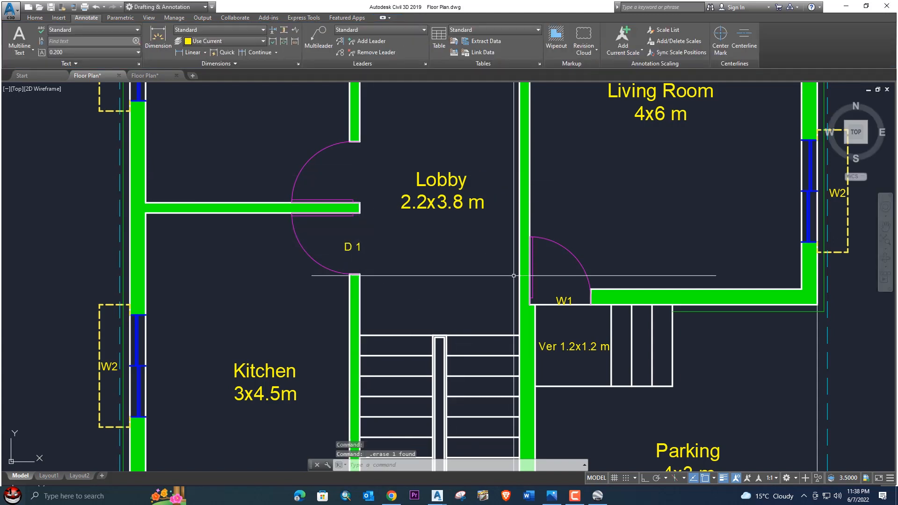
# - Erase the W1 label at the living room's veranda door and copy the kitchen door's "D 1" label to the bedroom and living room doors
pyautogui.click(532, 298)
pyautogui.press('Delete')
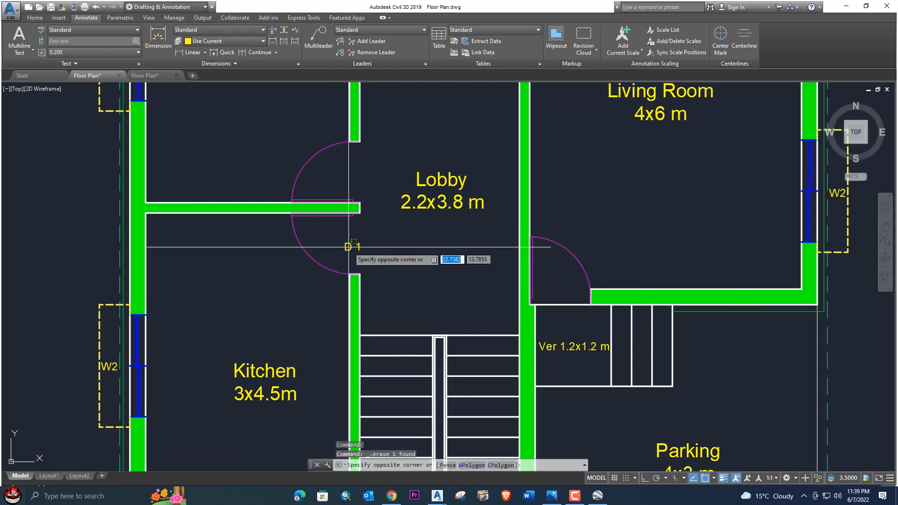
pyautogui.click(347, 244)
pyautogui.write('c')
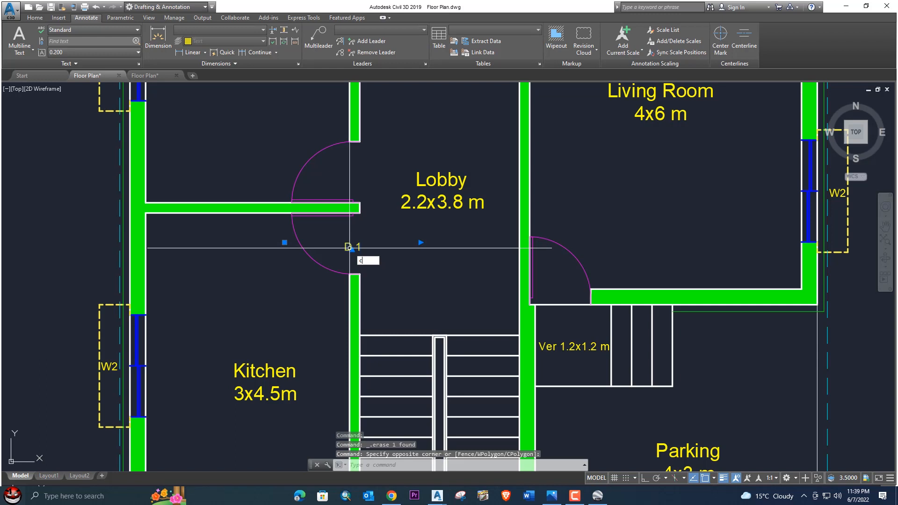
pyautogui.write('o')
pyautogui.press('Return')
pyautogui.click(286, 248)
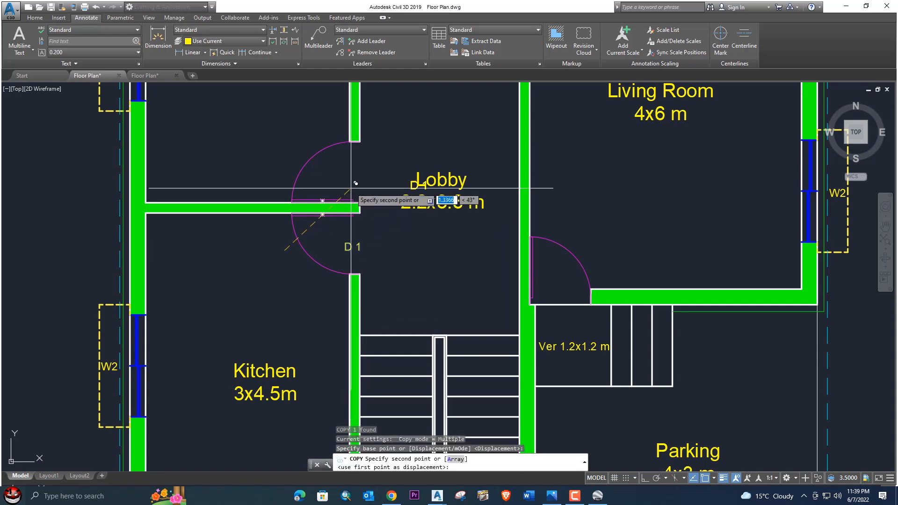
pyautogui.click(296, 172)
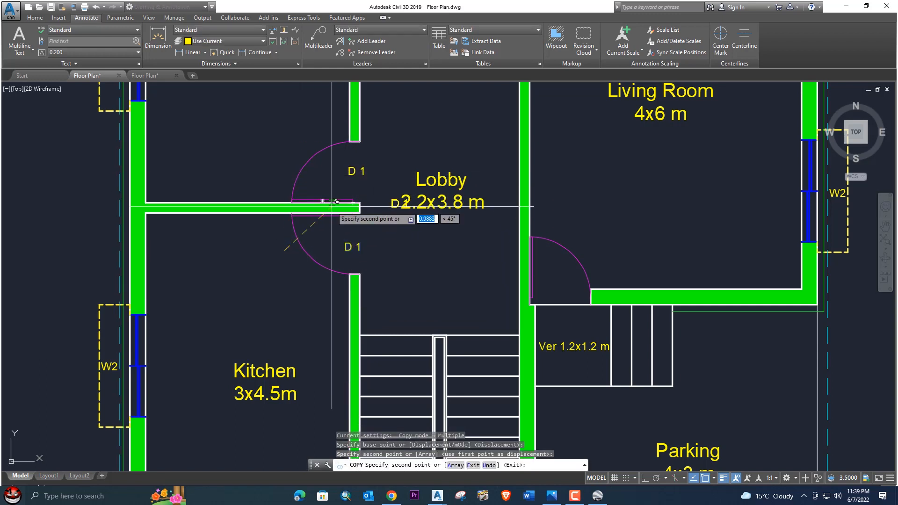
pyautogui.click(494, 296)
pyautogui.scroll(-2, 486, 258)
pyautogui.moveTo(425, 179); pyautogui.dragTo(431, 267, button='middle')
pyautogui.moveTo(429, 222); pyautogui.dragTo(398, 260, button='middle')
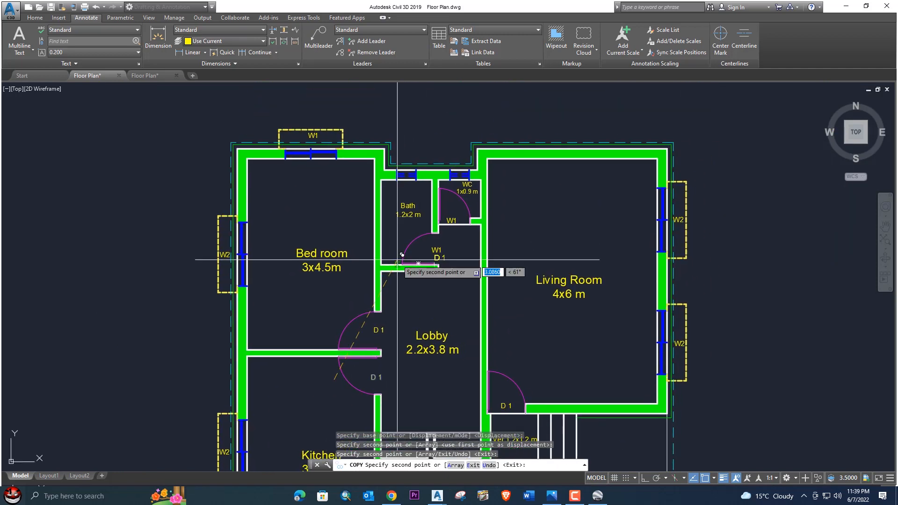
pyautogui.scroll(3, 398, 260)
pyautogui.press('Escape')
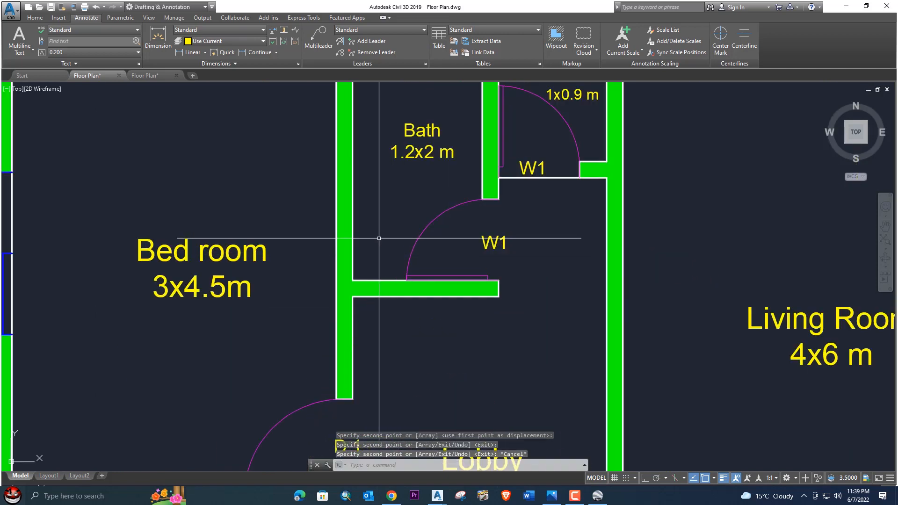
# - Change the bath door's label to "D 2" and erase the W1 label at the WC door
pyautogui.doubleClick(495, 244)
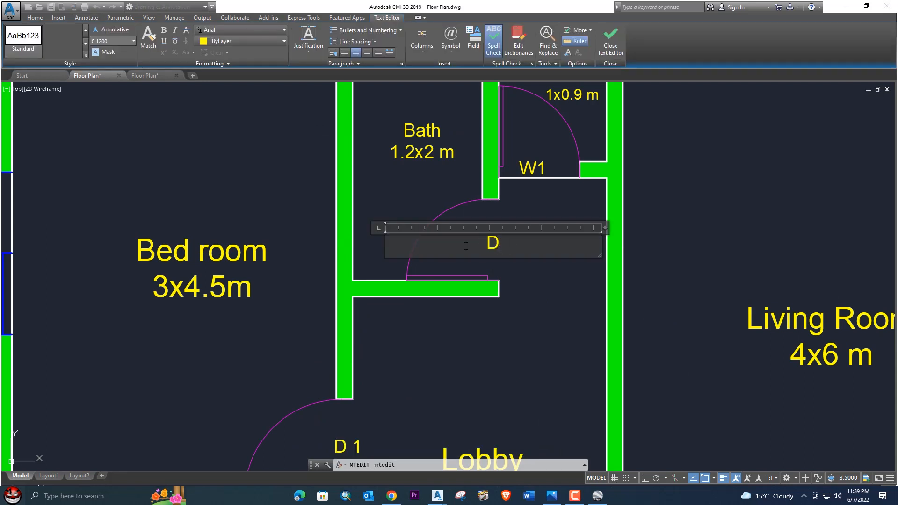
pyautogui.click(541, 313)
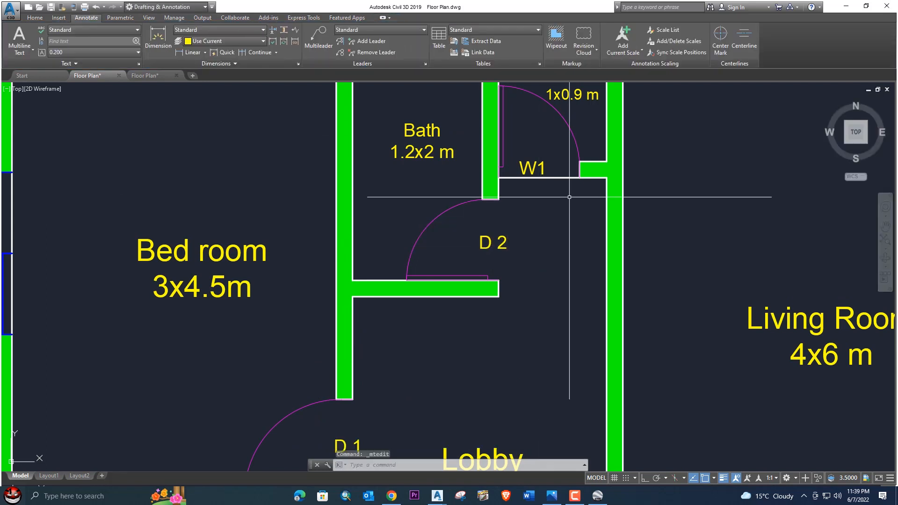
pyautogui.click(534, 167)
pyautogui.press('Delete')
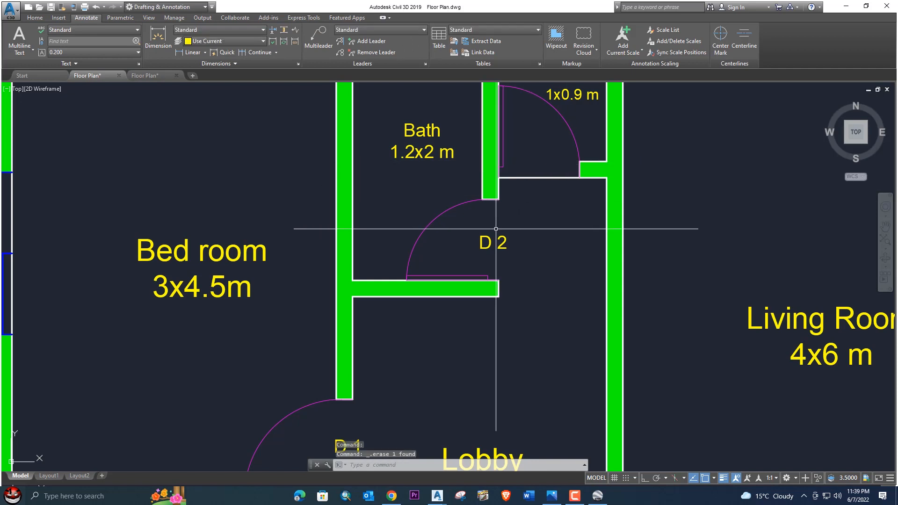
# - Copy the bath door's "D 2" label to the WC door and to the outside of the bath and WC windows
pyautogui.write('co')
pyautogui.press('Return')
pyautogui.click(490, 239)
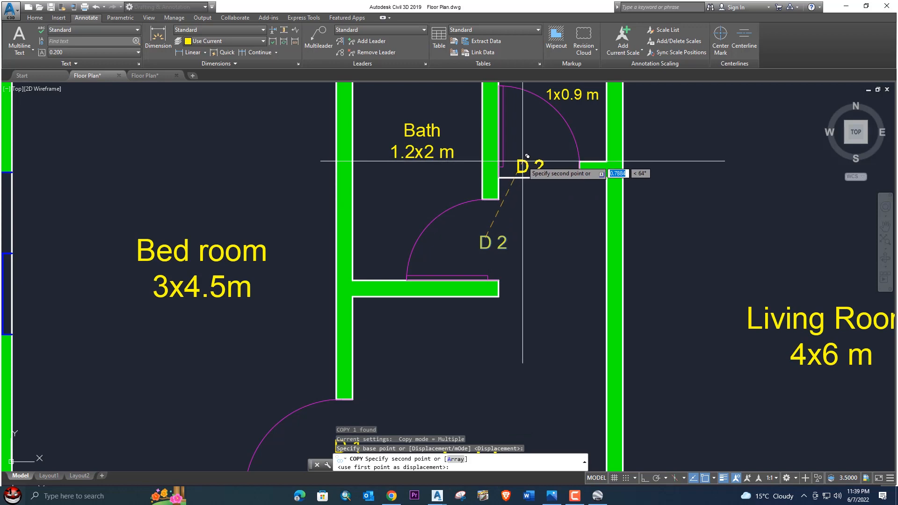
pyautogui.scroll(2, 522, 160)
pyautogui.click(516, 195)
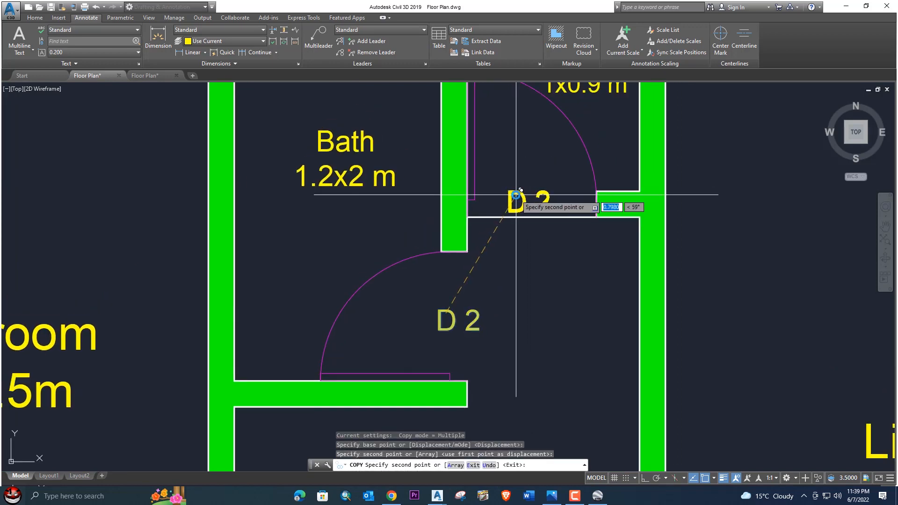
pyautogui.scroll(-3, 517, 195)
pyautogui.scroll(2, 435, 169)
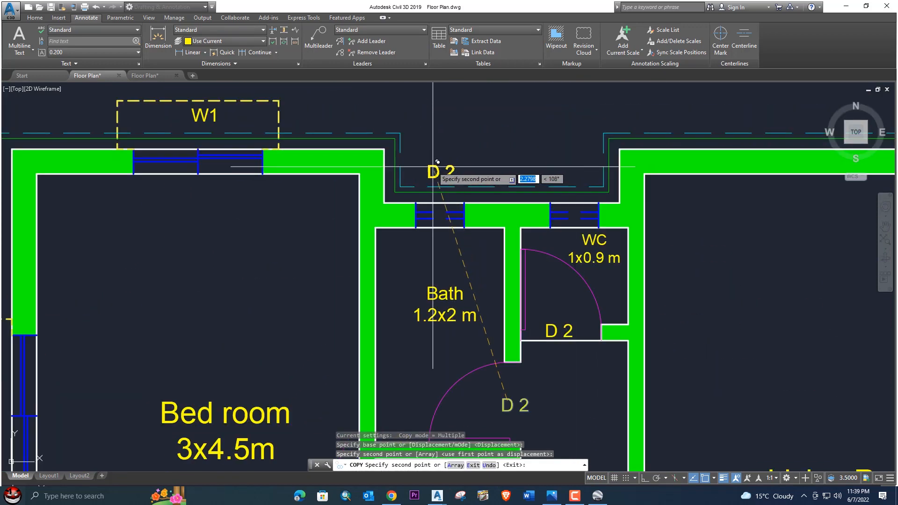
pyautogui.click(433, 166)
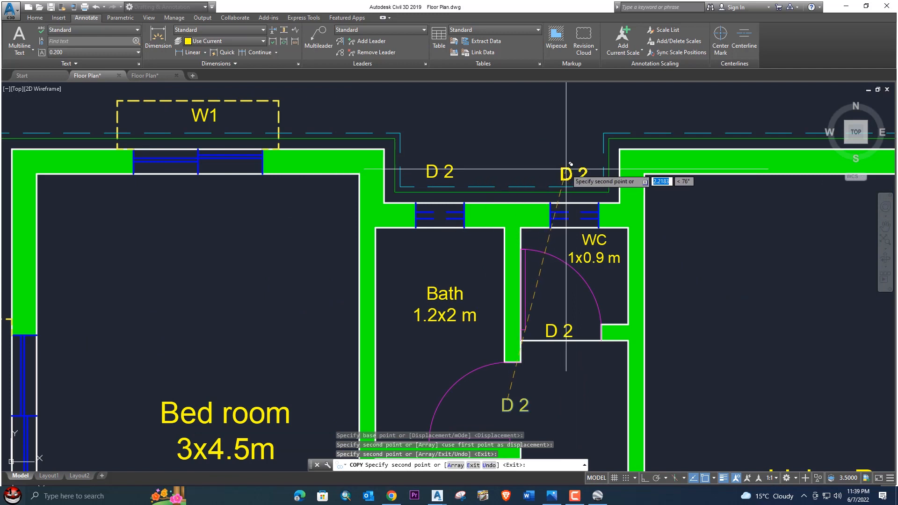
pyautogui.click(566, 169)
pyautogui.press('Escape')
# - Change the two copied labels outside the bath and WC windows to "V"
pyautogui.doubleClick(449, 172)
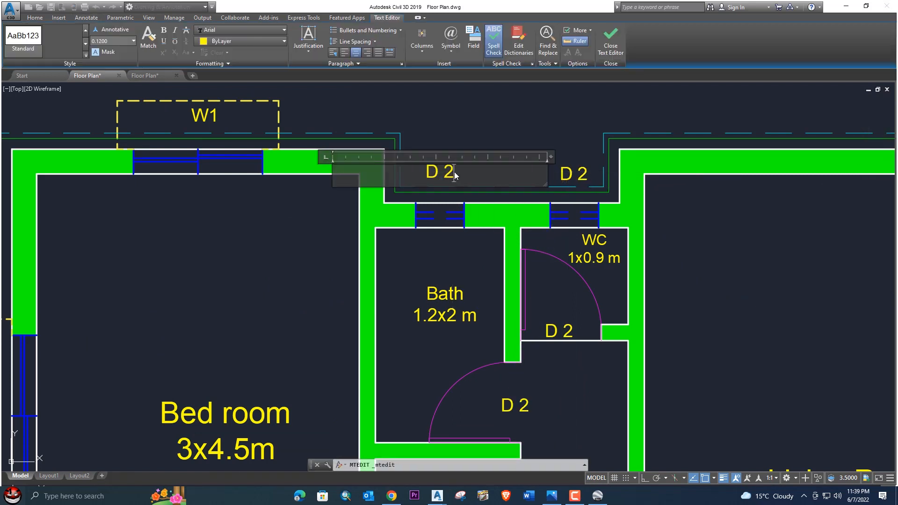
pyautogui.write('V')
pyautogui.click(583, 174)
pyautogui.doubleClick(582, 175)
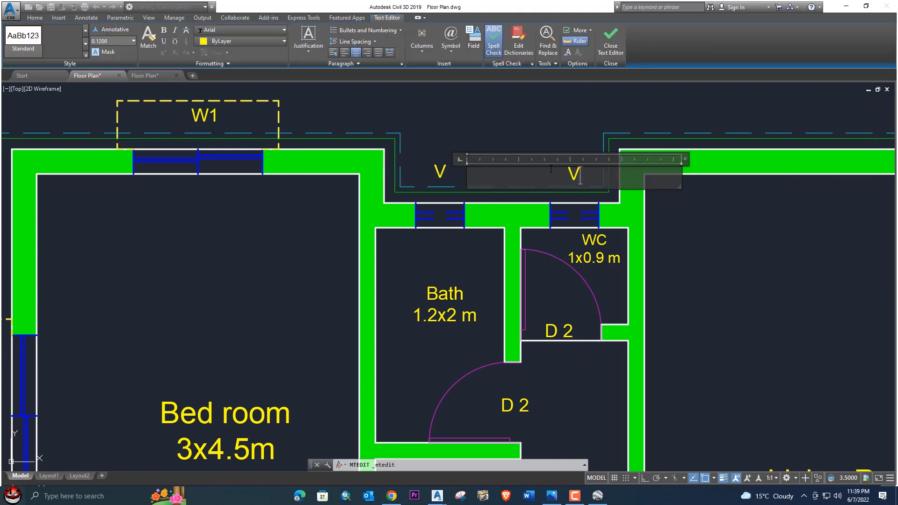
pyautogui.write('V')
pyautogui.click(544, 114)
# - Compare the labelled plan, including its staircase area, with the annotations in the reference ground floor layout
pyautogui.scroll(-8, 562, 152)
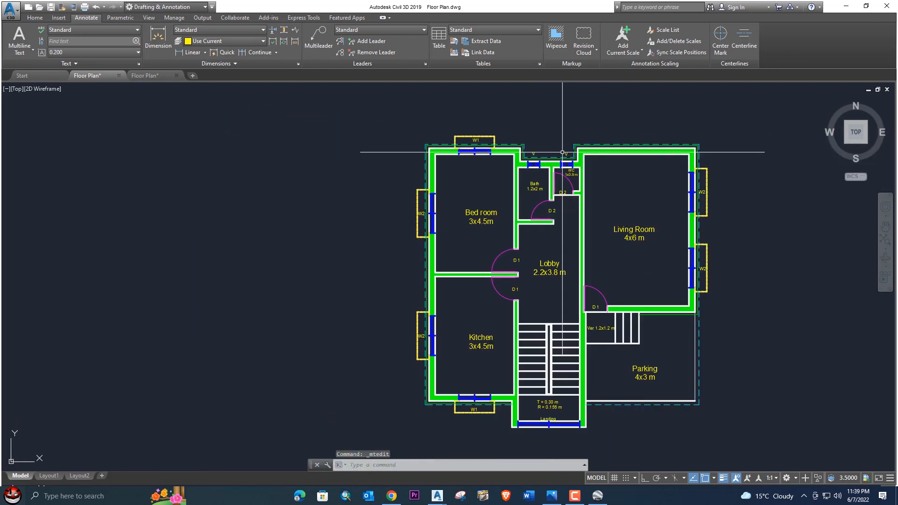
pyautogui.moveTo(519, 138); pyautogui.dragTo(458, 114, button='middle')
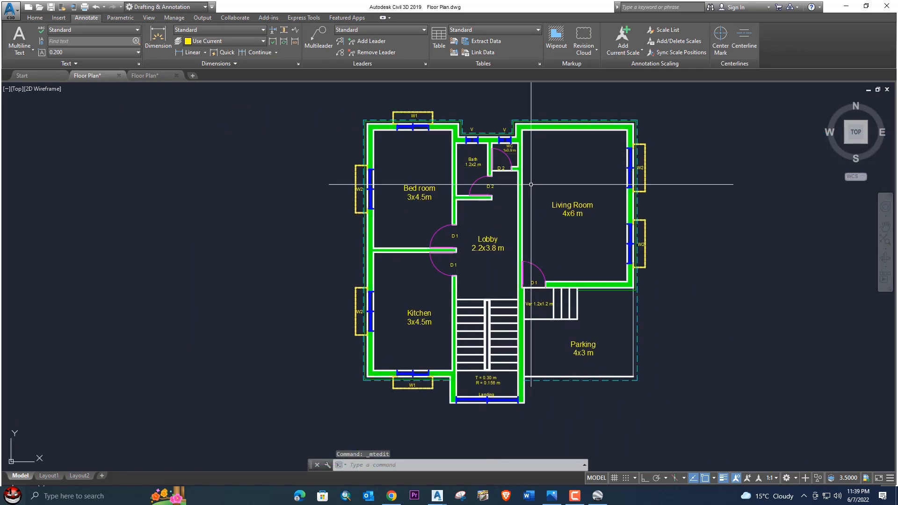
pyautogui.moveTo(518, 179); pyautogui.dragTo(508, 154, button='middle')
pyautogui.moveTo(514, 218); pyautogui.dragTo(503, 166, button='middle')
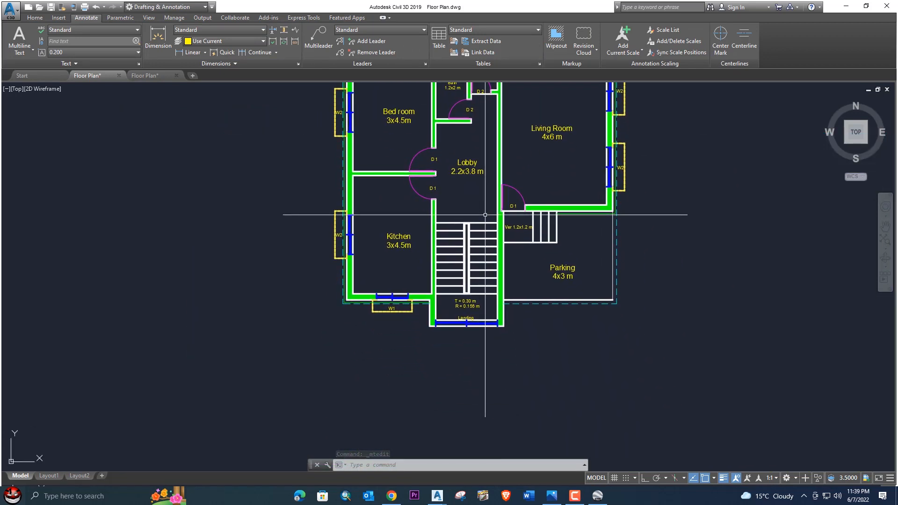
pyautogui.scroll(4, 469, 204)
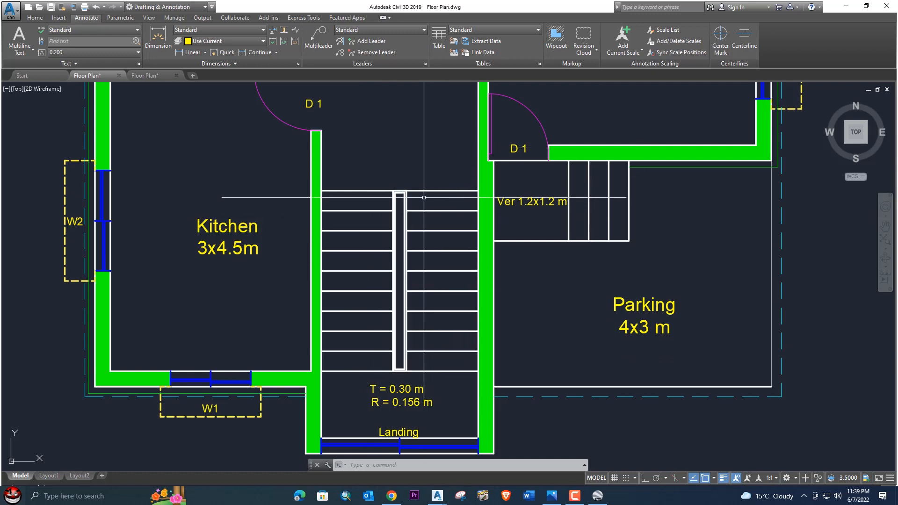
pyautogui.click(147, 75)
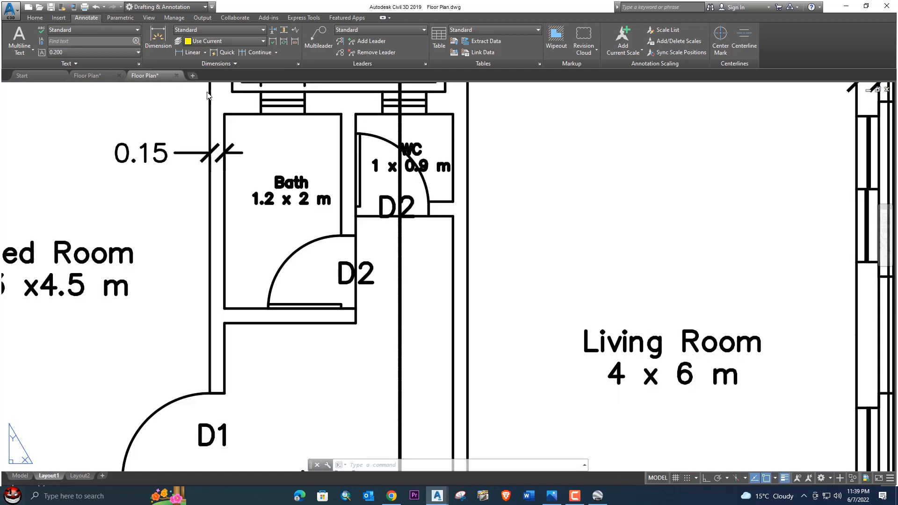
pyautogui.scroll(-4, 422, 267)
pyautogui.moveTo(416, 274); pyautogui.dragTo(377, 99, button='middle')
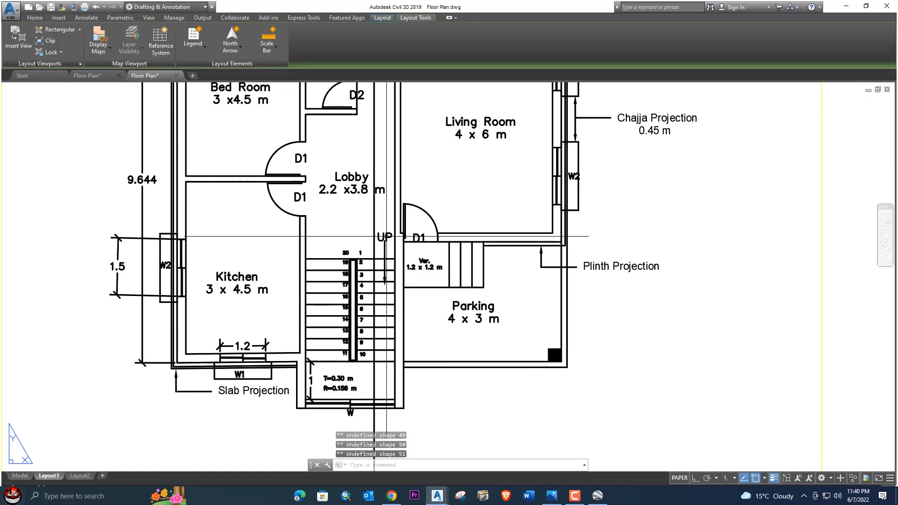
pyautogui.moveTo(383, 236); pyautogui.dragTo(385, 179, button='middle')
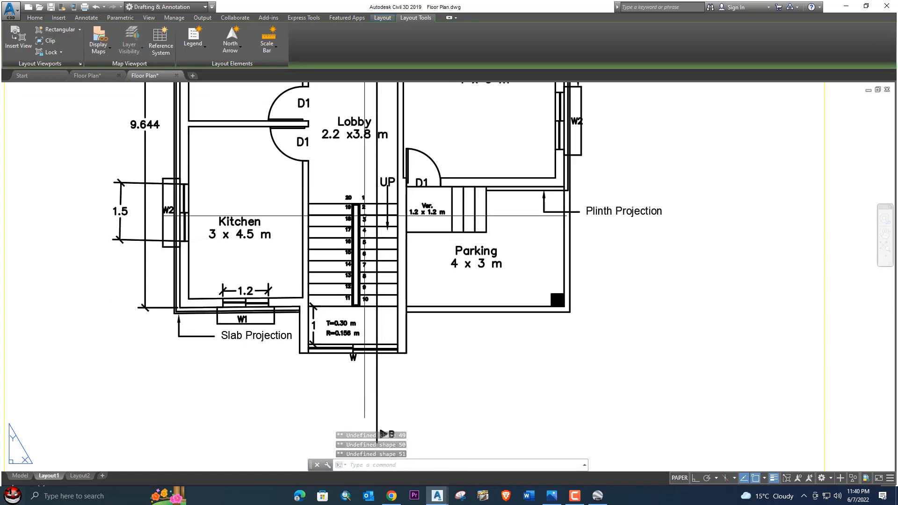
pyautogui.scroll(-5, 350, 303)
pyautogui.scroll(5, 381, 321)
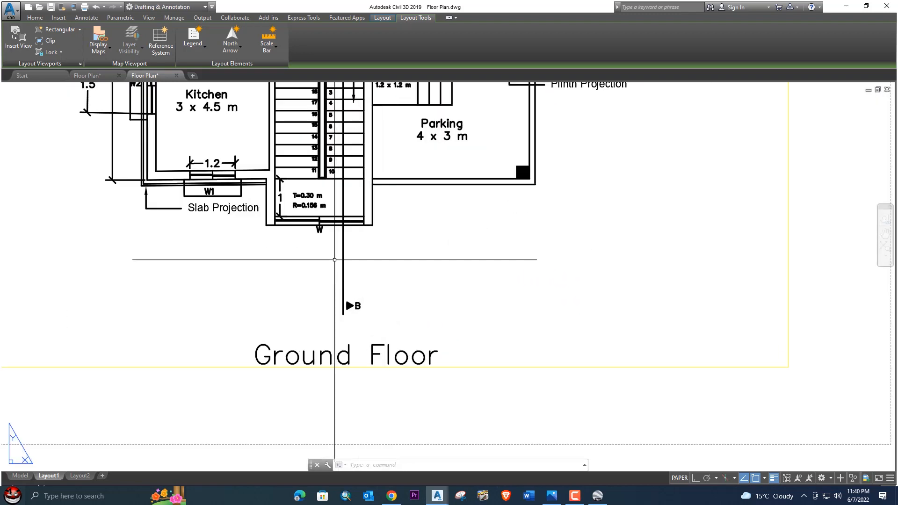
pyautogui.scroll(-4, 376, 277)
pyautogui.moveTo(376, 277); pyautogui.dragTo(380, 351, button='middle')
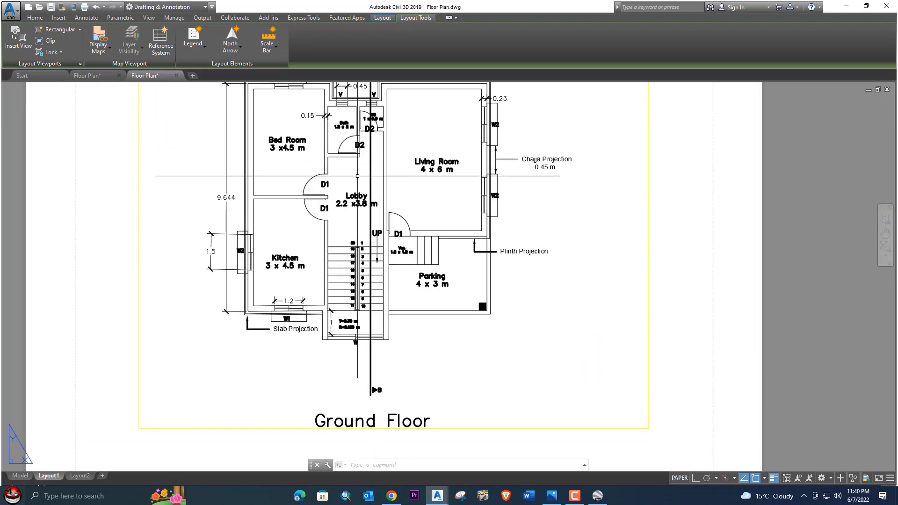
pyautogui.moveTo(380, 137); pyautogui.dragTo(383, 190, button='middle')
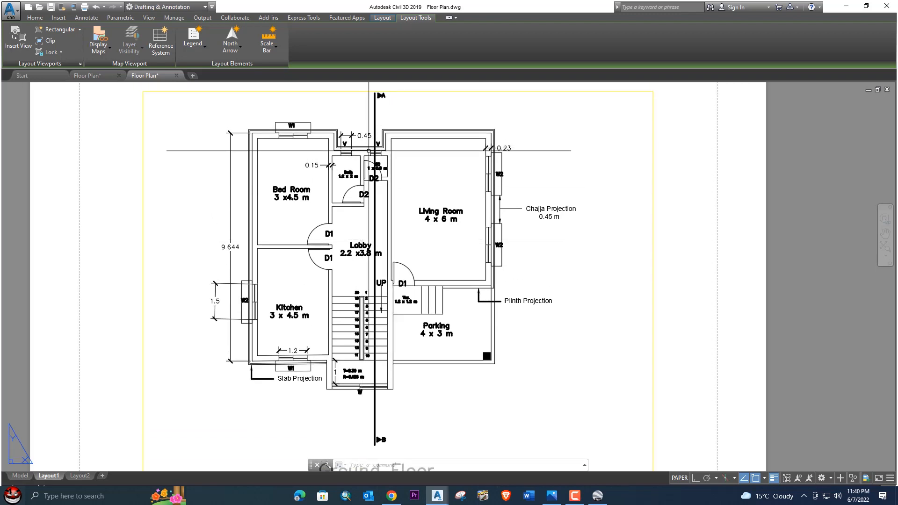
# - Examine the Section AB reference image in the working drawing and check it against the section line in the reference layout
pyautogui.click(87, 75)
pyautogui.scroll(-6, 225, 172)
pyautogui.scroll(-6, 228, 172)
pyautogui.moveTo(228, 171); pyautogui.dragTo(517, 225, button='middle')
pyautogui.scroll(-4, 413, 210)
pyautogui.moveTo(265, 205); pyautogui.dragTo(455, 289, button='middle')
pyautogui.scroll(8, 385, 210)
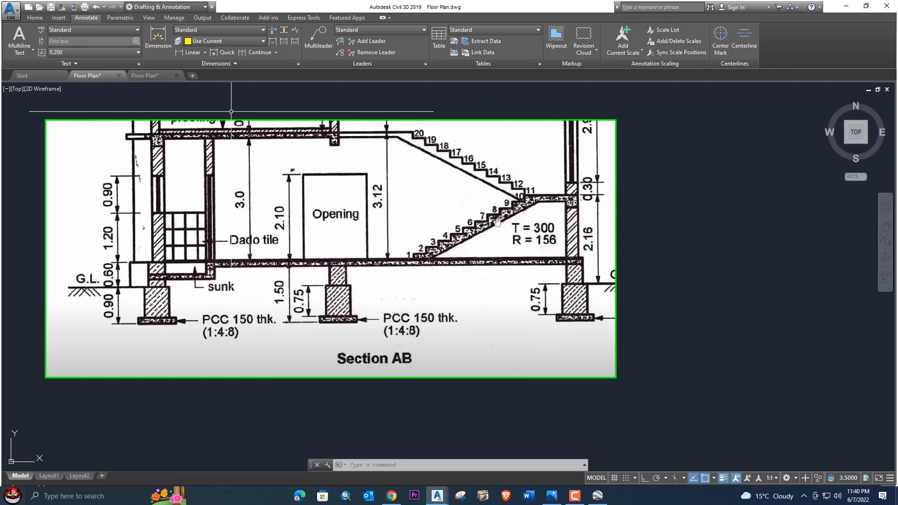
pyautogui.click(155, 75)
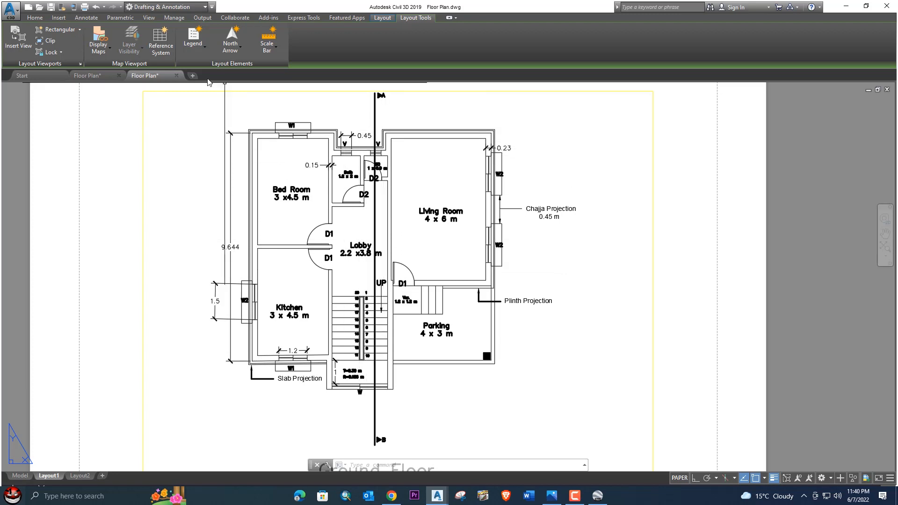
pyautogui.click(77, 75)
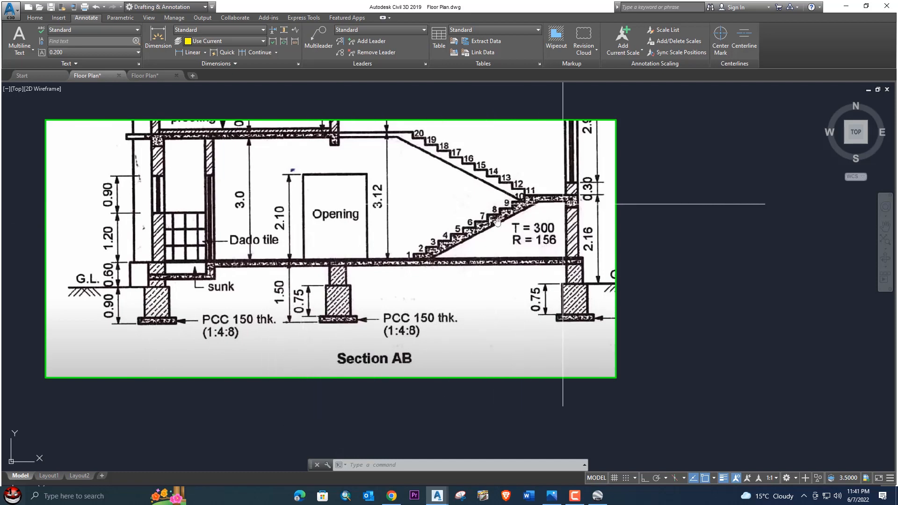
# - Return from the Section AB reference image to the floor plan and examine its staircase beside the living room entrance
pyautogui.scroll(-8, 330, 276)
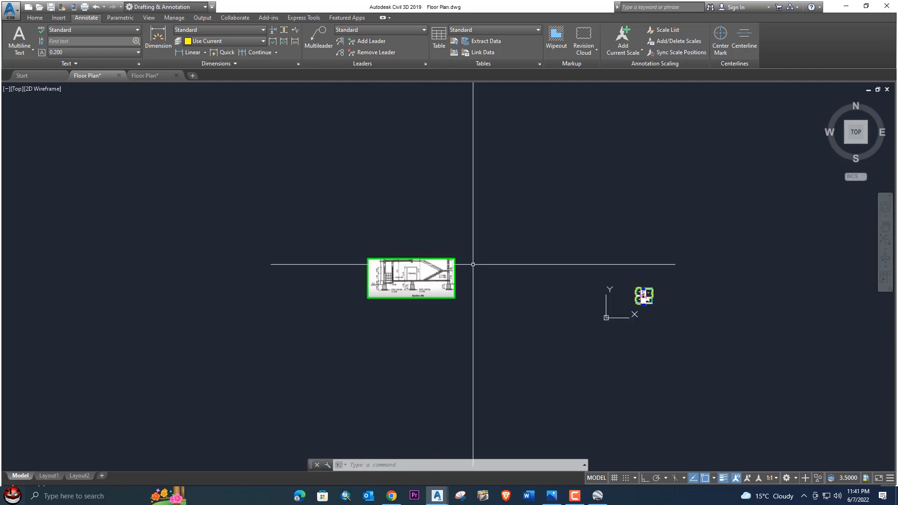
pyautogui.moveTo(555, 267); pyautogui.dragTo(357, 255, button='middle')
pyautogui.scroll(6, 433, 271)
pyautogui.moveTo(449, 277); pyautogui.dragTo(325, 183, button='middle')
pyautogui.scroll(4, 330, 220)
pyautogui.scroll(3, 329, 220)
pyautogui.moveTo(329, 220); pyautogui.dragTo(265, 226, button='middle')
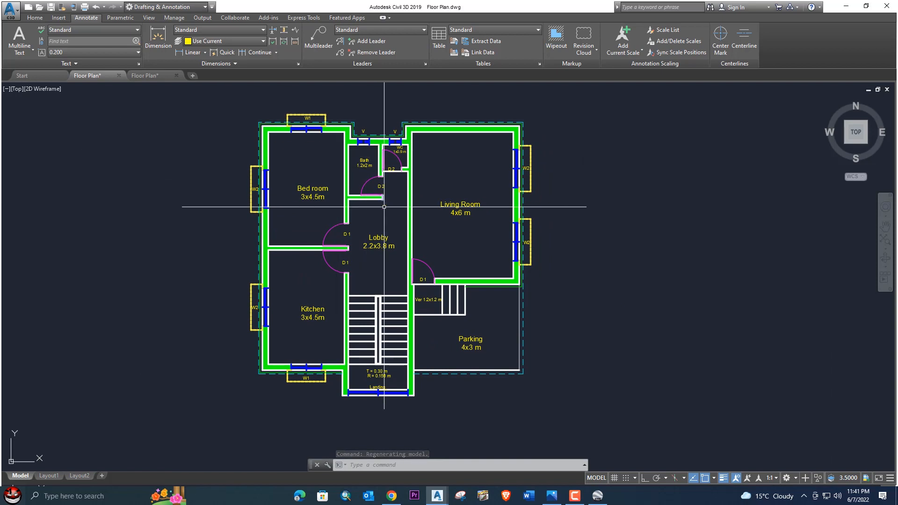
pyautogui.moveTo(391, 324); pyautogui.dragTo(376, 288, button='middle')
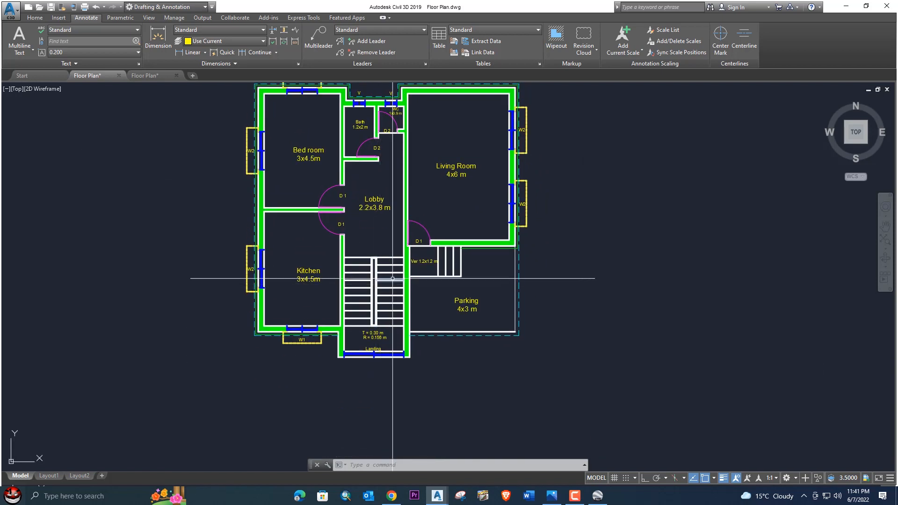
pyautogui.scroll(2, 389, 266)
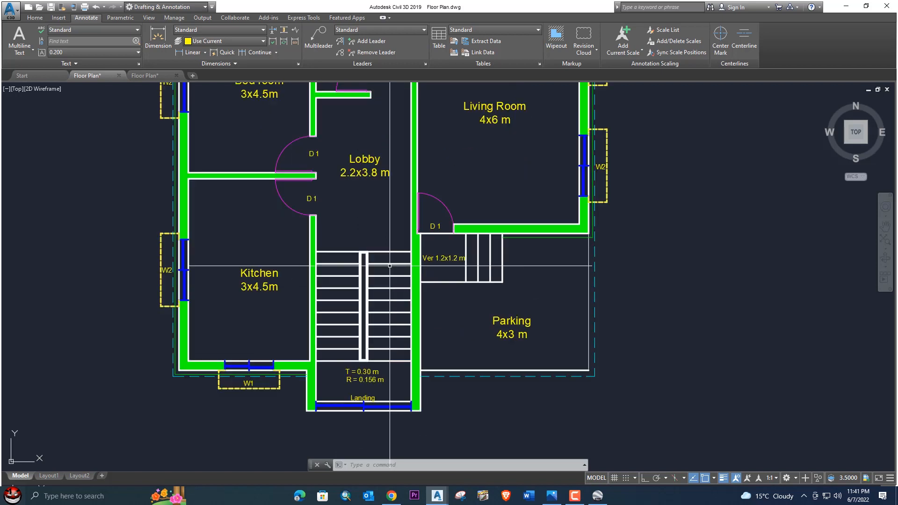
pyautogui.moveTo(376, 323); pyautogui.dragTo(377, 339, button='middle')
pyautogui.scroll(2, 439, 238)
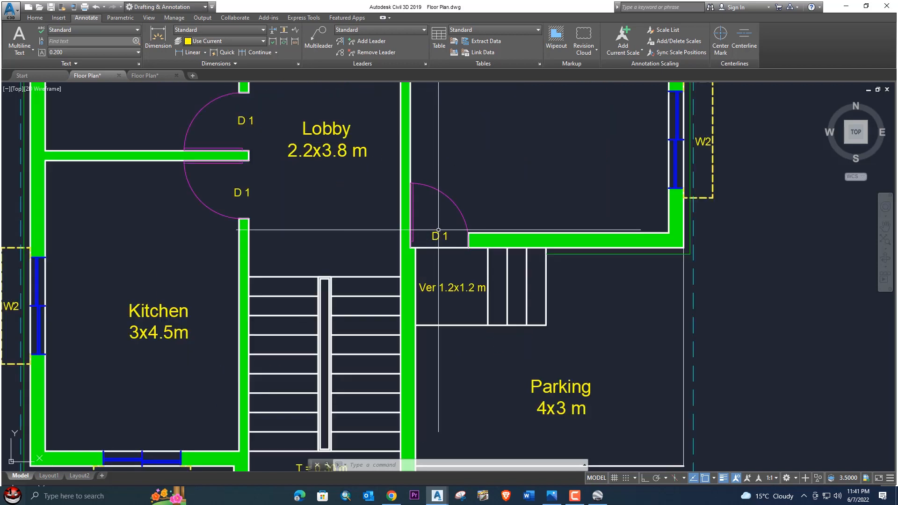
# - Copy the "D 1" label from the living room entrance door to just above the first stair line
pyautogui.doubleClick(438, 238)
pyautogui.press('Escape')
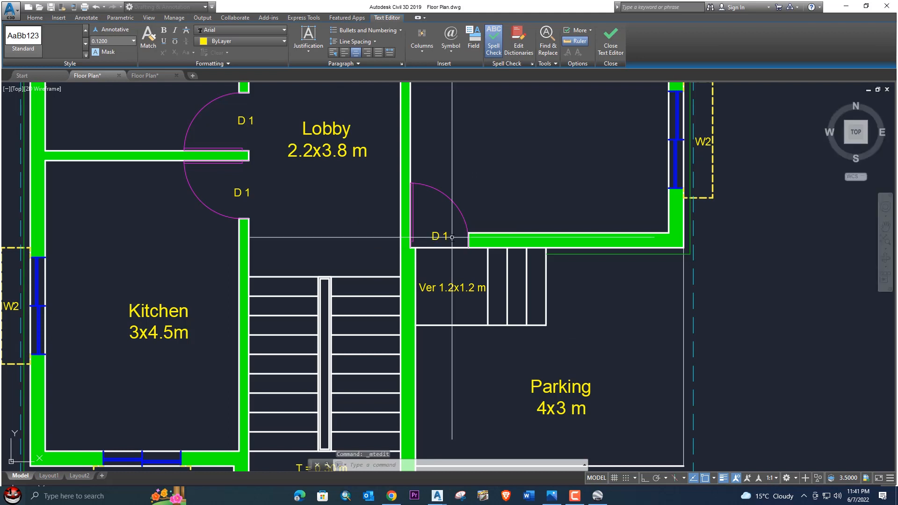
pyautogui.write('o')
pyautogui.press('Return')
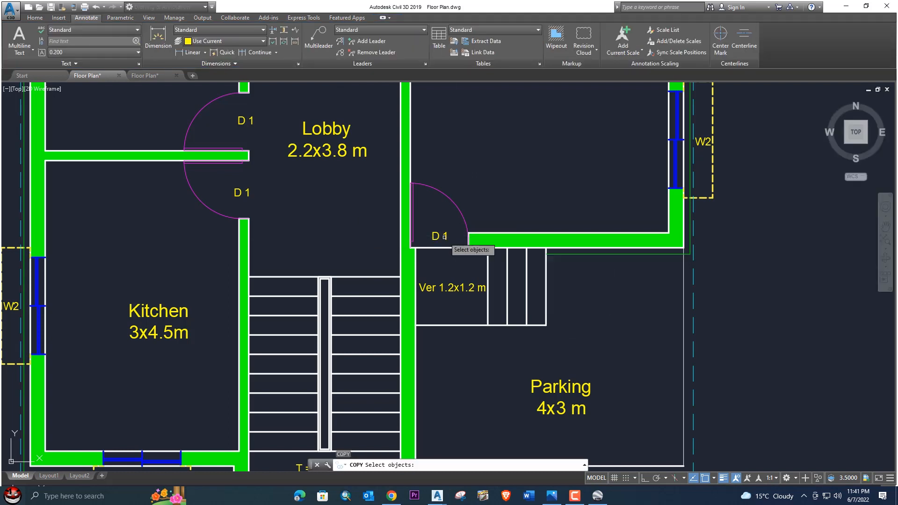
pyautogui.click(439, 236)
pyautogui.press('Return')
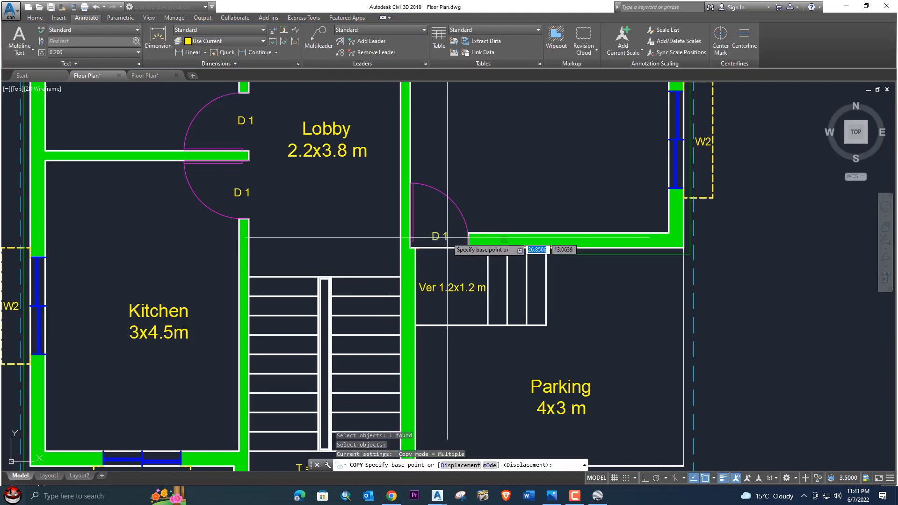
pyautogui.click(436, 239)
pyautogui.scroll(2, 323, 257)
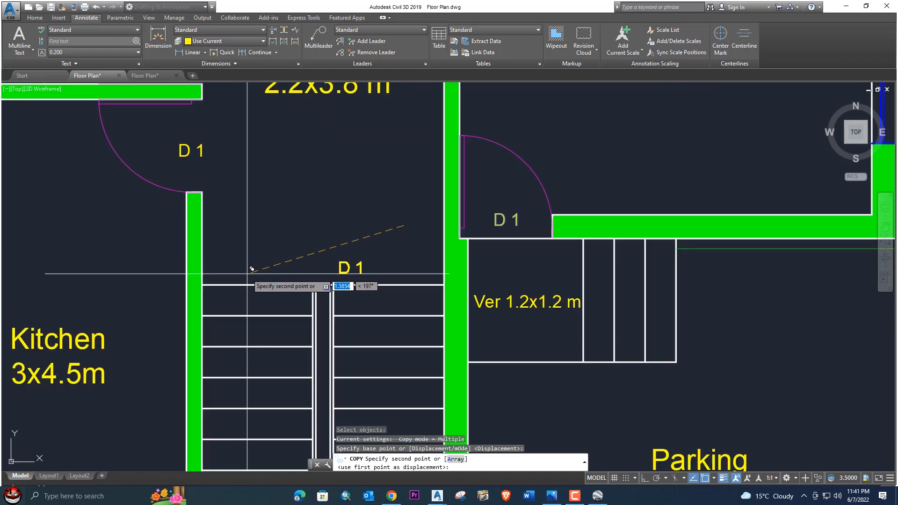
pyautogui.click(254, 272)
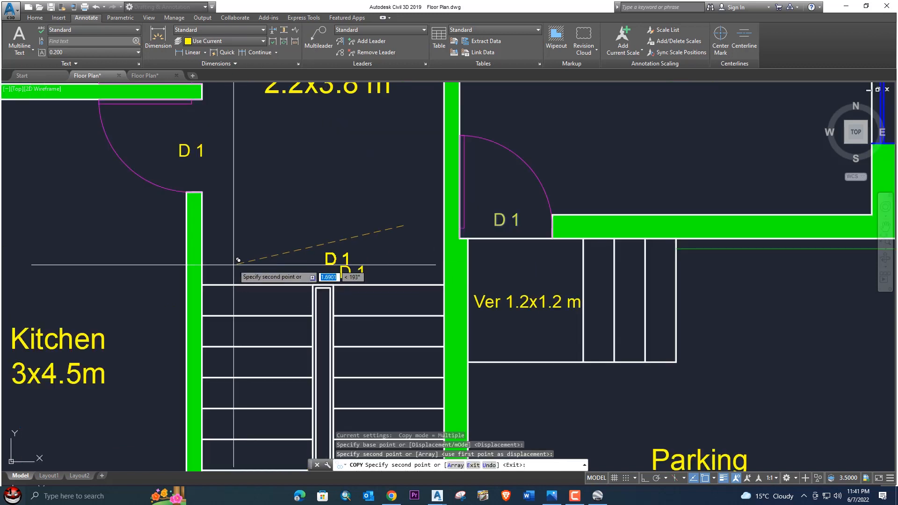
pyautogui.press('Escape')
# - Check the stair numbering in the reference floor plan and change the copied label above the staircase to "1"
pyautogui.click(142, 76)
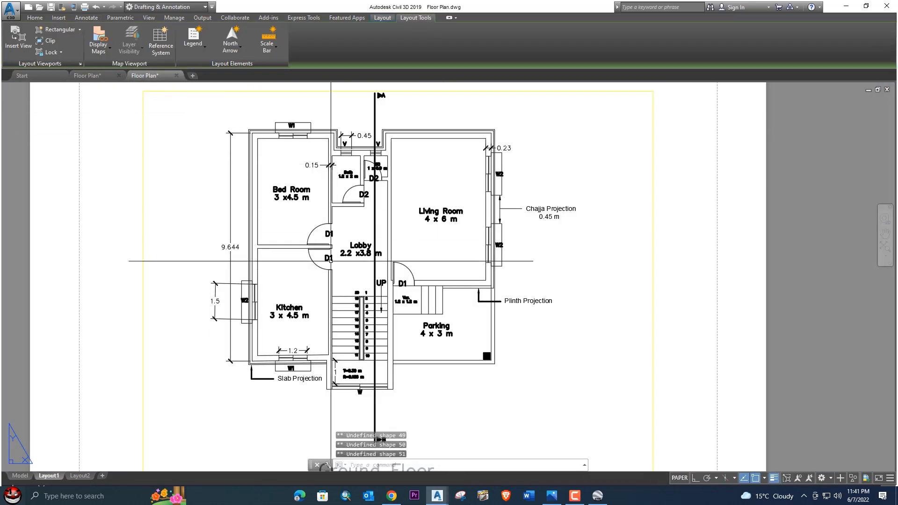
pyautogui.scroll(4, 367, 300)
pyautogui.click(89, 75)
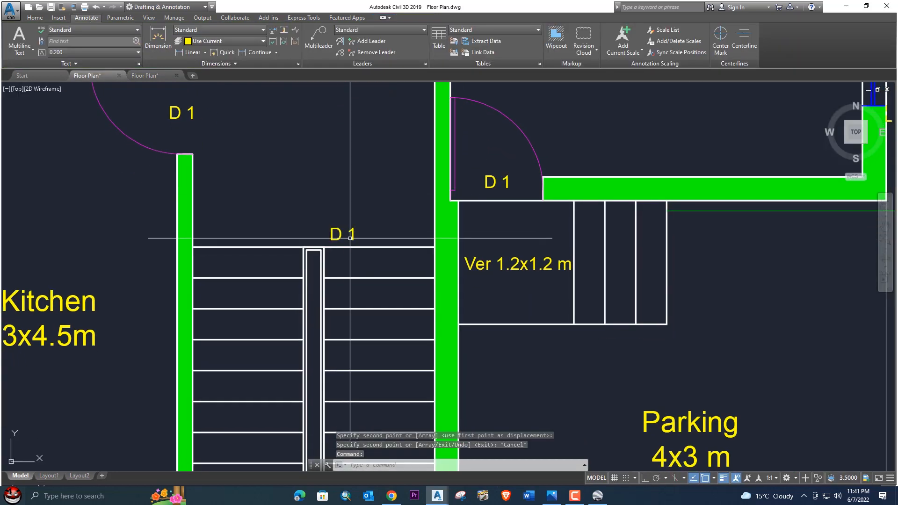
pyautogui.doubleClick(344, 234)
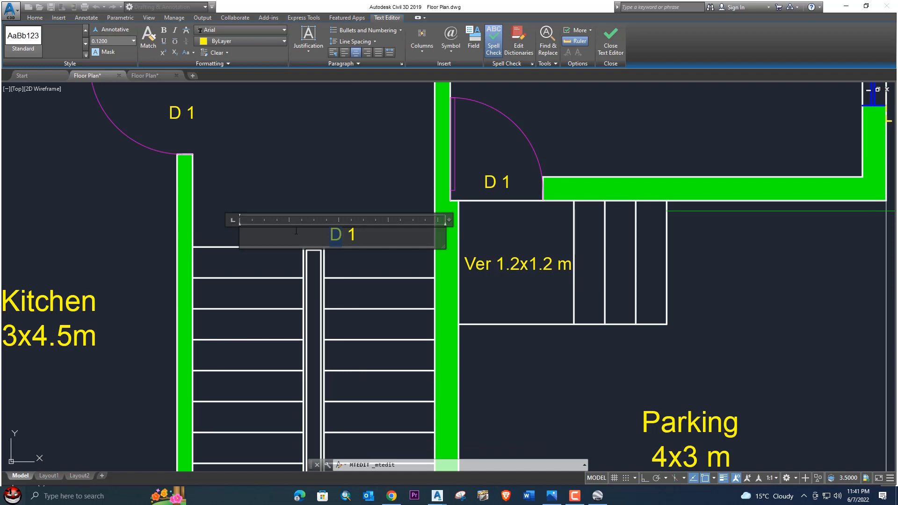
pyautogui.click(352, 209)
pyautogui.moveTo(352, 210); pyautogui.dragTo(348, 178, button='middle')
# - Try to copy the "1" label within the staircase with Ortho on, and delete the misplaced copy
pyautogui.click(644, 478)
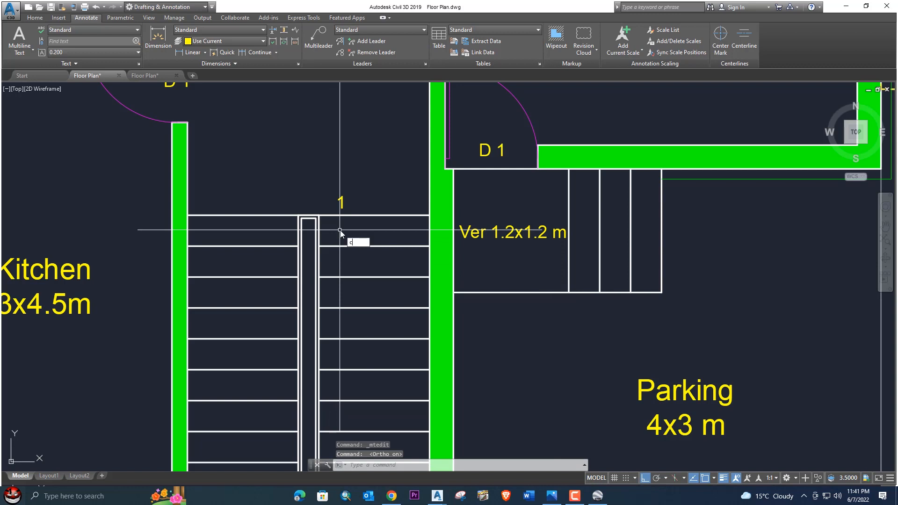
pyautogui.write('o')
pyautogui.press('Return')
pyautogui.press('Return')
pyautogui.click(441, 202)
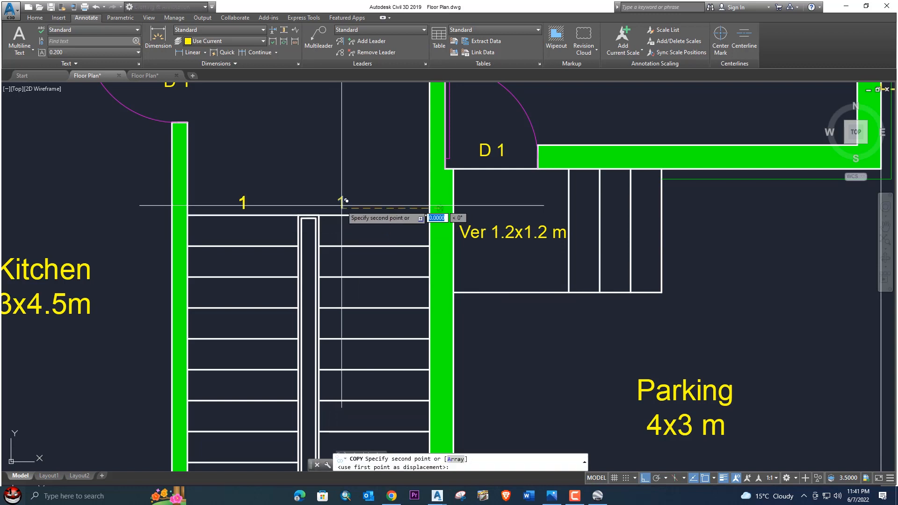
pyautogui.click(409, 239)
pyautogui.press('Escape')
pyautogui.scroll(2, 336, 234)
pyautogui.click(294, 243)
pyautogui.press('Delete')
# - Copy the "1" label with Ortho off onto the first two treads of the stair flight nearest the parking
pyautogui.write('o')
pyautogui.press('Return')
pyautogui.click(347, 192)
pyautogui.press('Return')
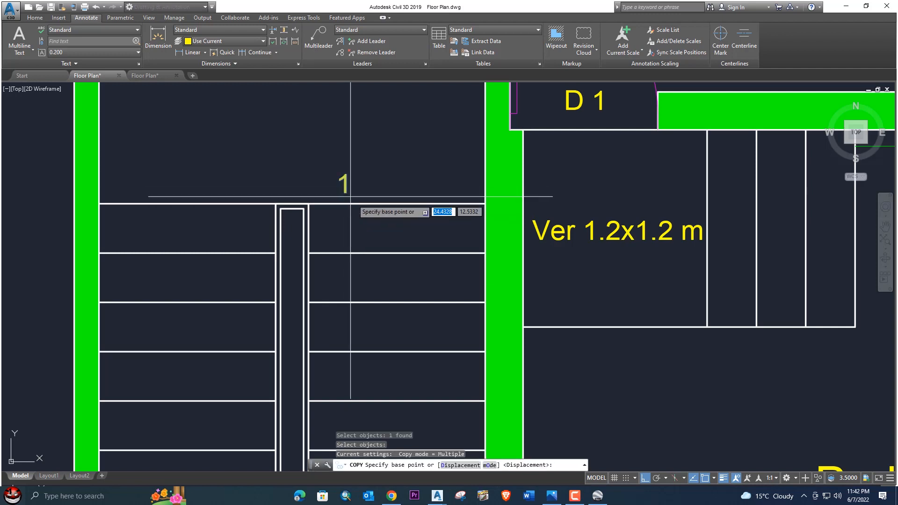
pyautogui.click(645, 478)
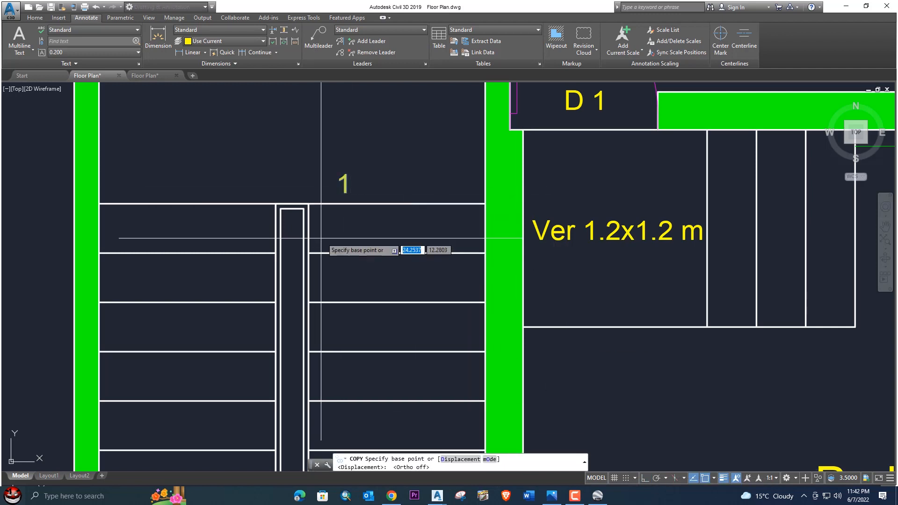
pyautogui.click(345, 189)
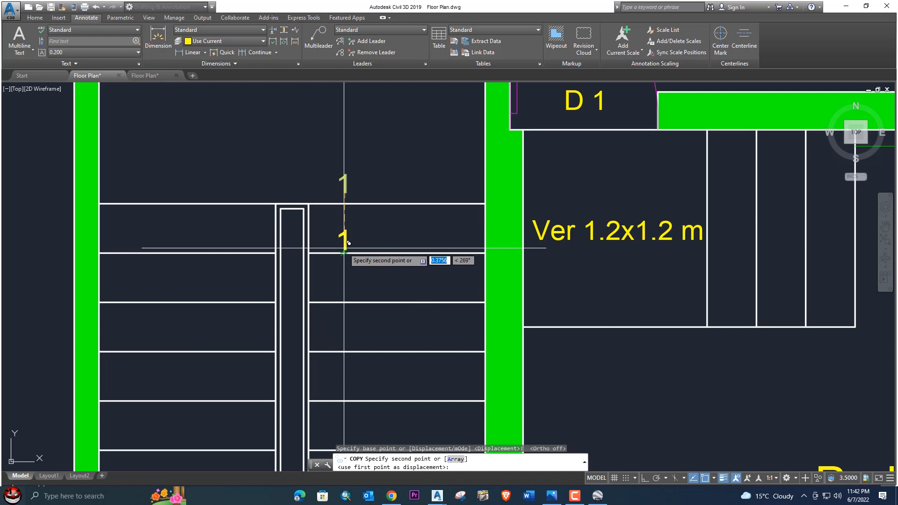
pyautogui.moveTo(326, 291); pyautogui.dragTo(328, 188, button='middle')
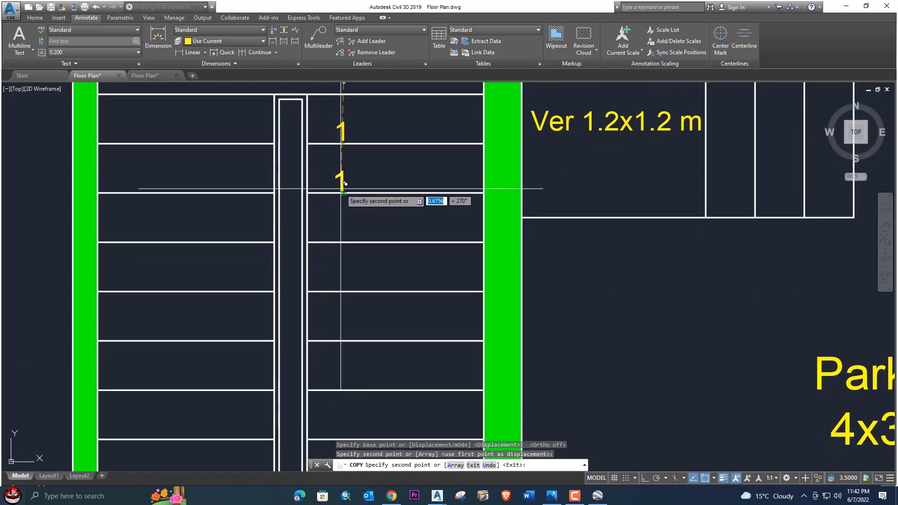
pyautogui.click(342, 191)
pyautogui.moveTo(328, 251)
pyautogui.mouseDown(button='middle')
pyautogui.moveTo(331, 209)
pyautogui.moveTo(335, 237)
pyautogui.mouseUp(button='middle')
pyautogui.scroll(-2, 330, 206)
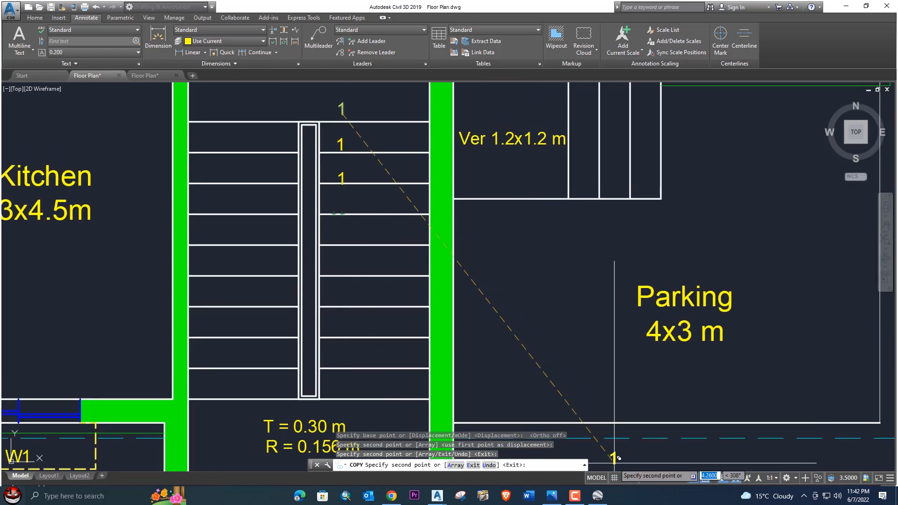
# - Place further copies of "1" with Ortho on along the remaining seven treads of the same flight, down to the landing
pyautogui.click(648, 481)
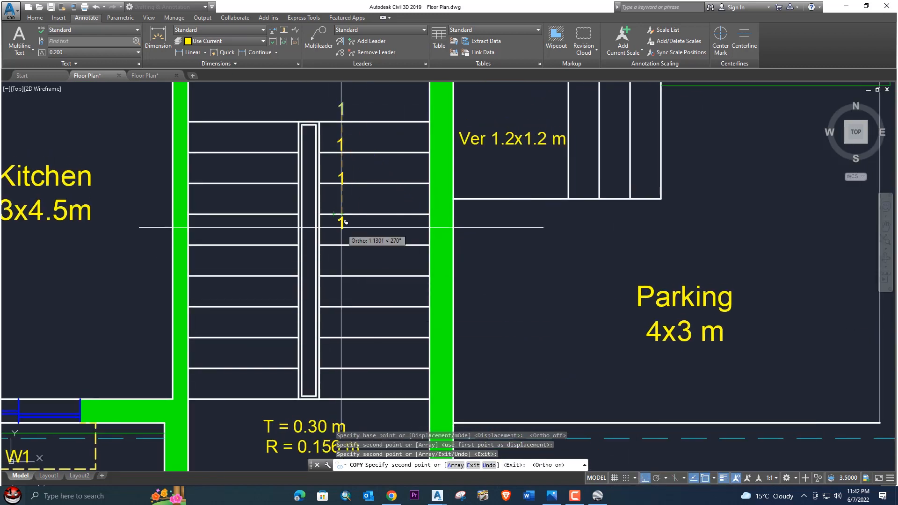
pyautogui.click(348, 203)
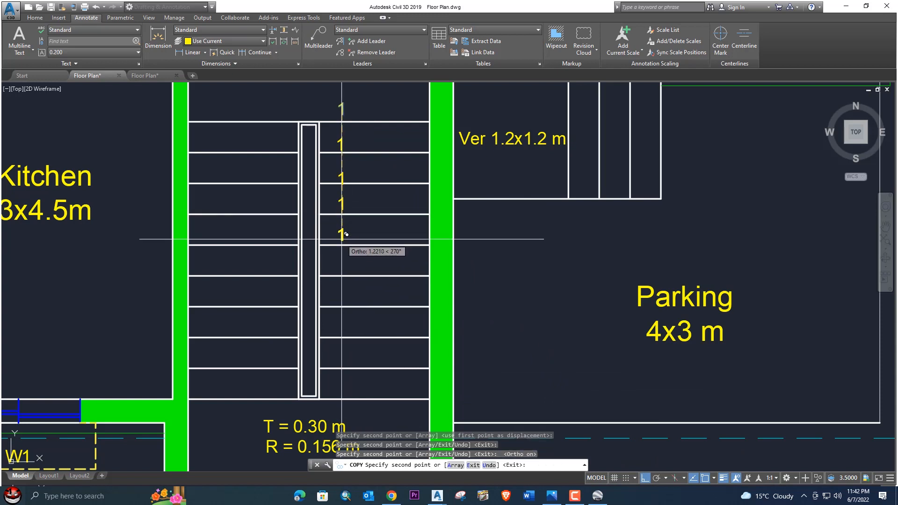
pyautogui.click(346, 234)
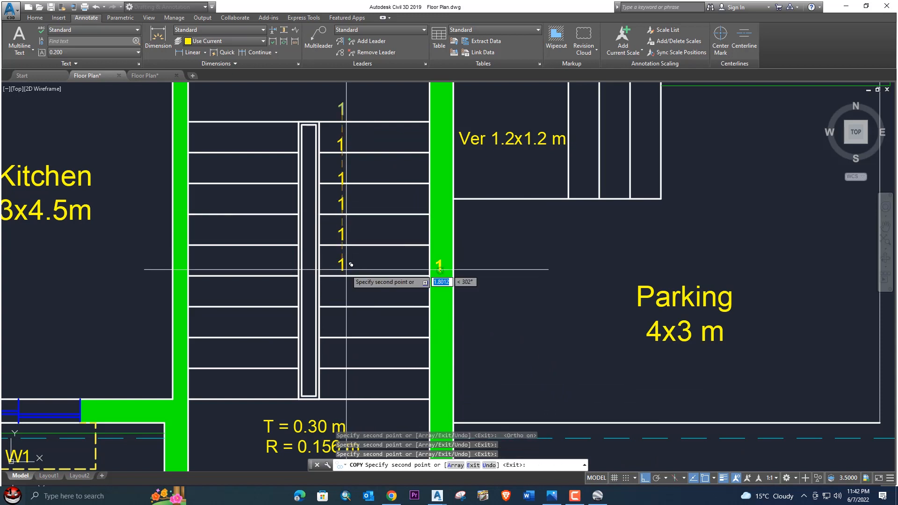
pyautogui.click(351, 265)
pyautogui.click(356, 297)
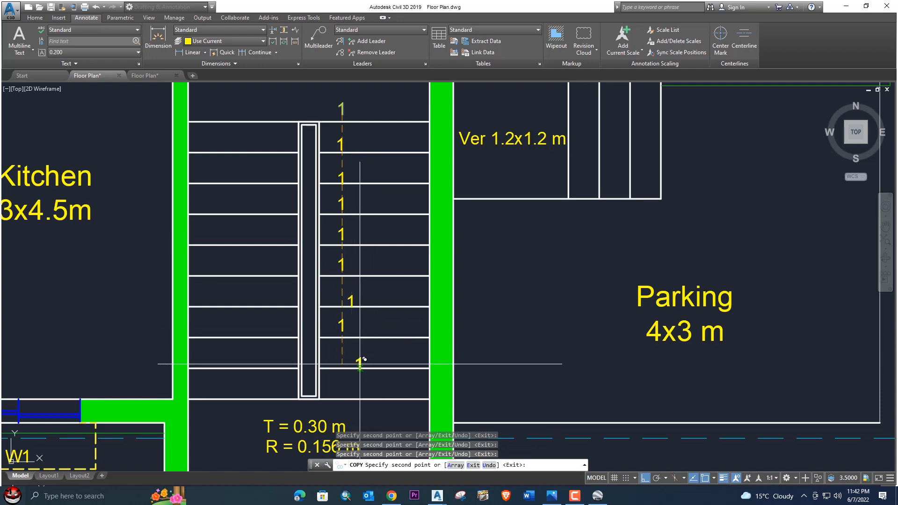
pyautogui.moveTo(360, 364); pyautogui.dragTo(364, 285, button='middle')
pyautogui.click(355, 285)
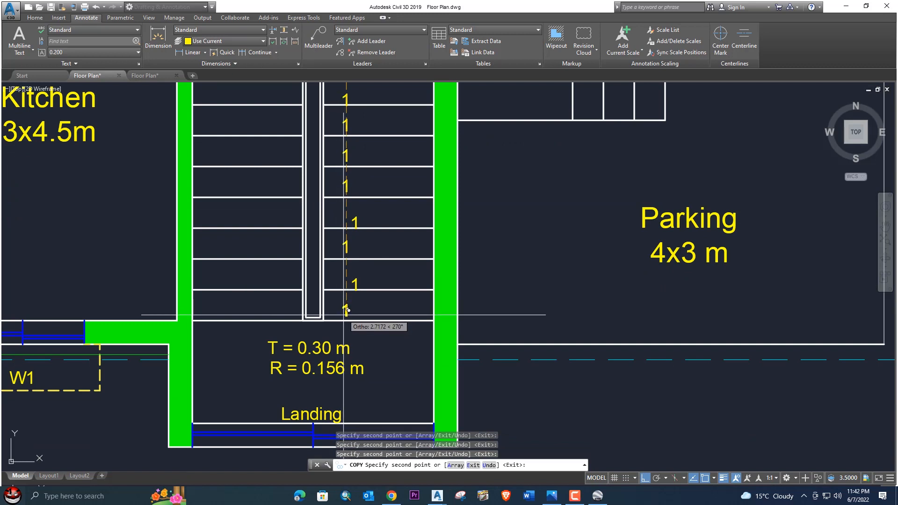
pyautogui.moveTo(349, 298); pyautogui.dragTo(351, 274, button='middle')
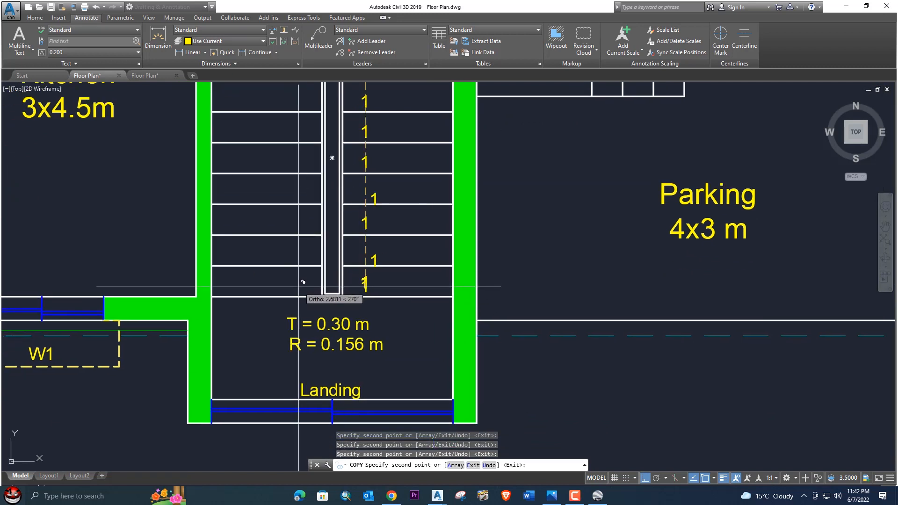
pyautogui.press('Escape')
# - Move the two offset "1" labels on the lower treads into line with the column of step numbers
pyautogui.click(376, 257)
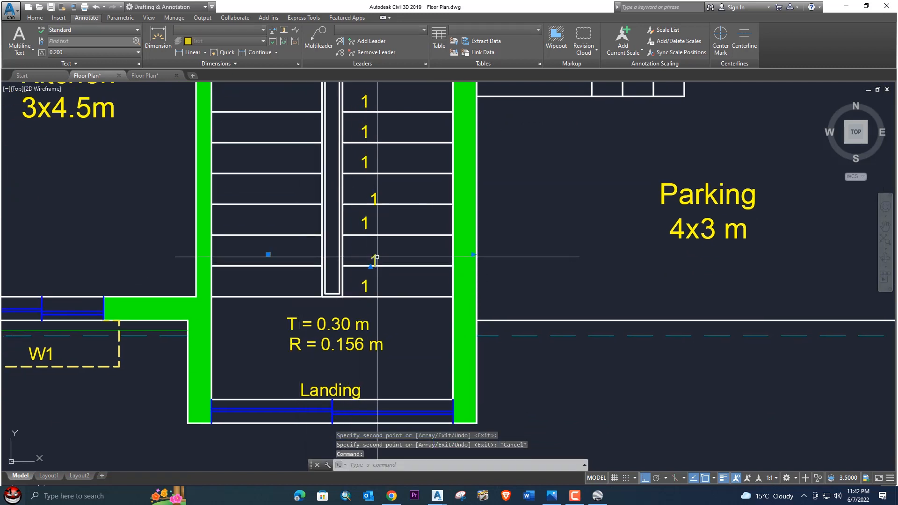
pyautogui.press('Escape')
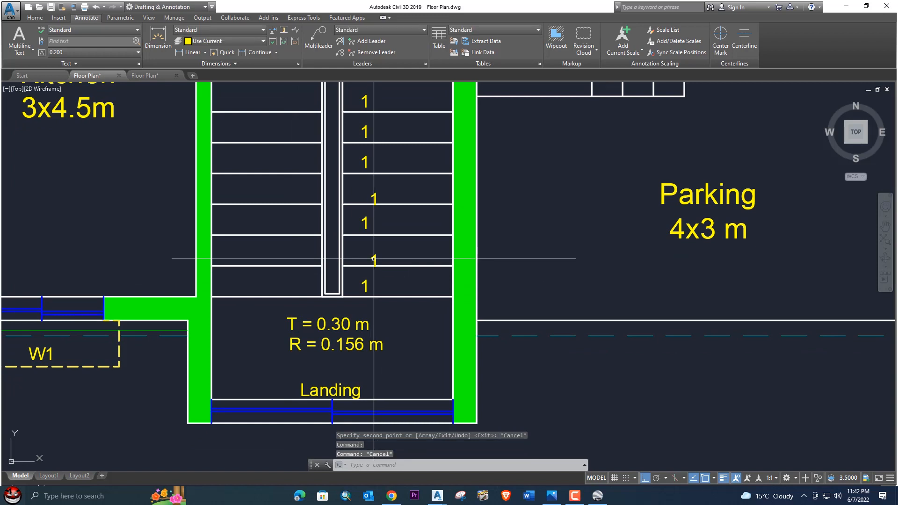
pyautogui.click(377, 259)
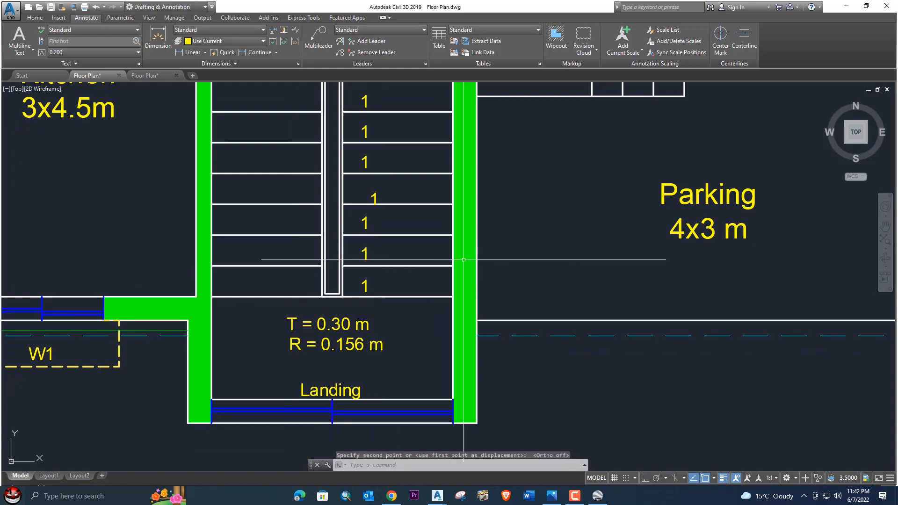
pyautogui.click(374, 195)
pyautogui.write('m')
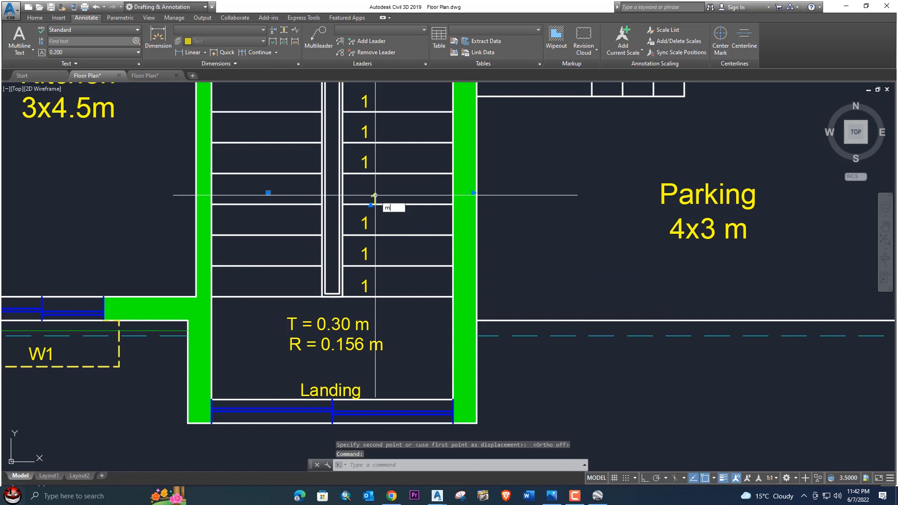
pyautogui.press('Return')
pyautogui.click(480, 187)
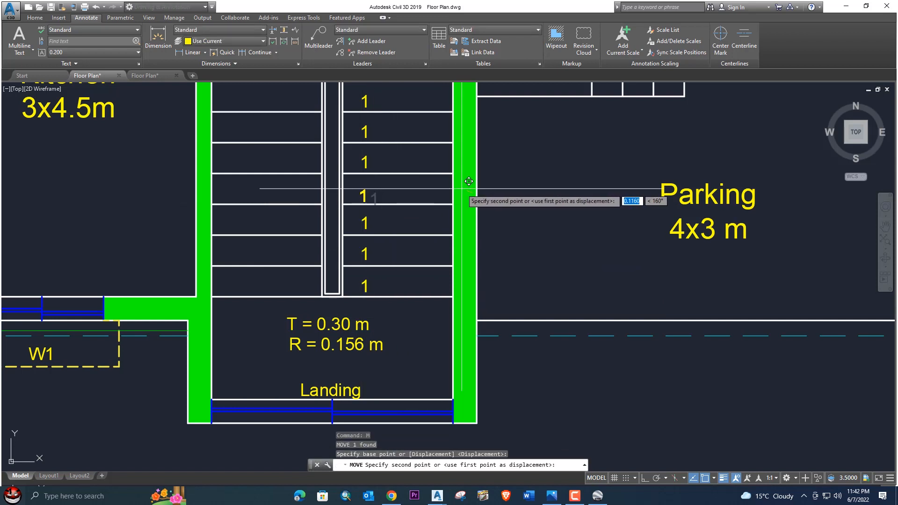
pyautogui.click(469, 182)
# - Copy the lowest "1" label from the parking-side flight onto the lowest tread of the kitchen-side stair flight
pyautogui.scroll(-2, 469, 185)
pyautogui.scroll(1, 400, 231)
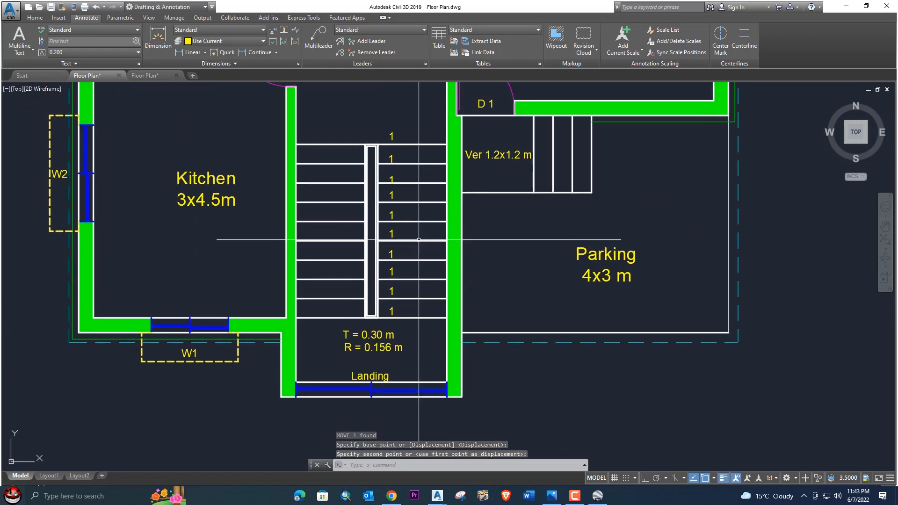
pyautogui.scroll(2, 400, 231)
pyautogui.click(397, 306)
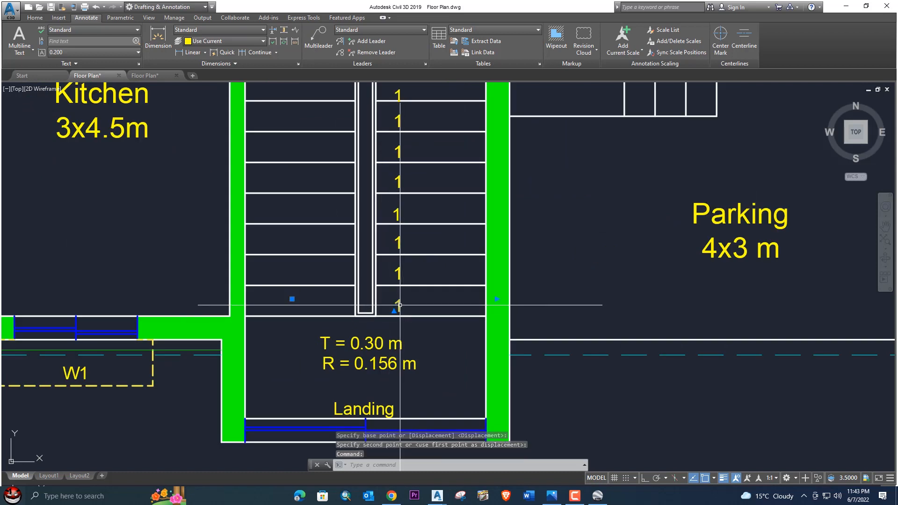
pyautogui.write('co')
pyautogui.press('Return')
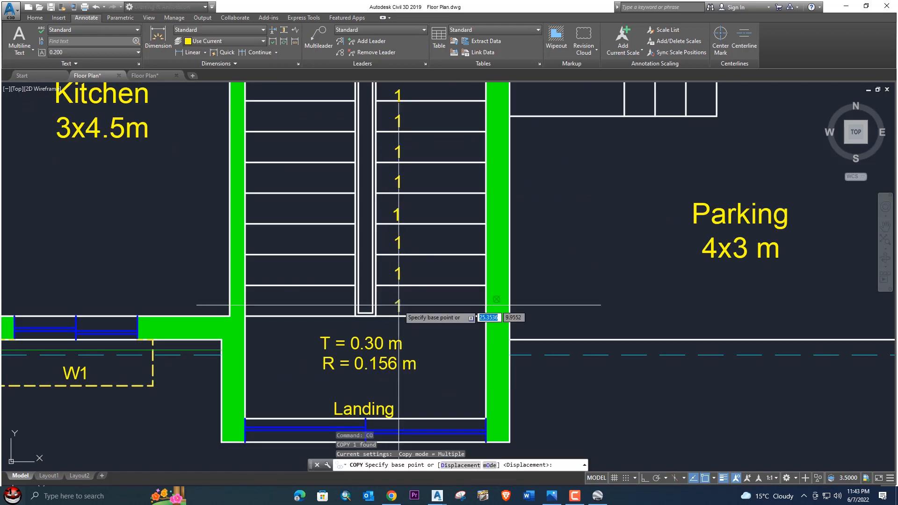
pyautogui.click(497, 299)
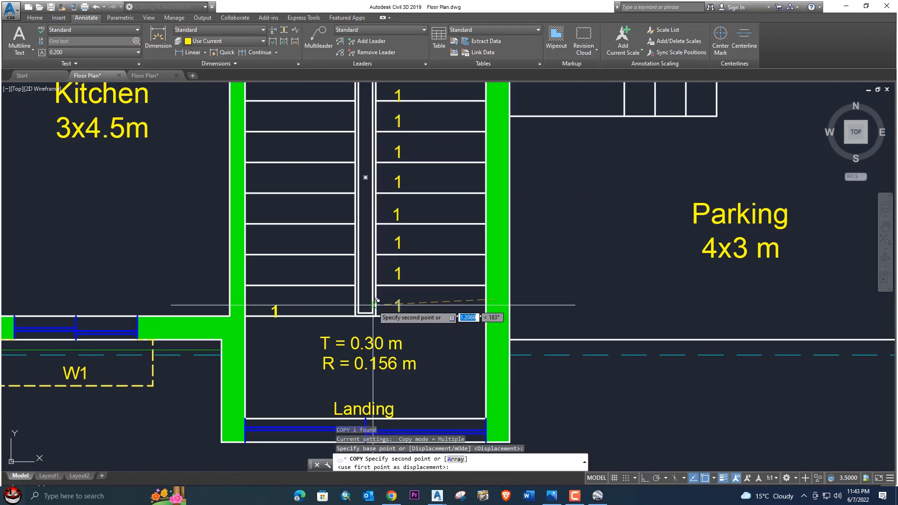
pyautogui.click(437, 297)
pyautogui.press('Escape')
# - With Ortho on, copy the new "1" label up the kitchen-side flight onto its other nine step positions
pyautogui.click(646, 478)
pyautogui.write('co')
pyautogui.click(660, 424)
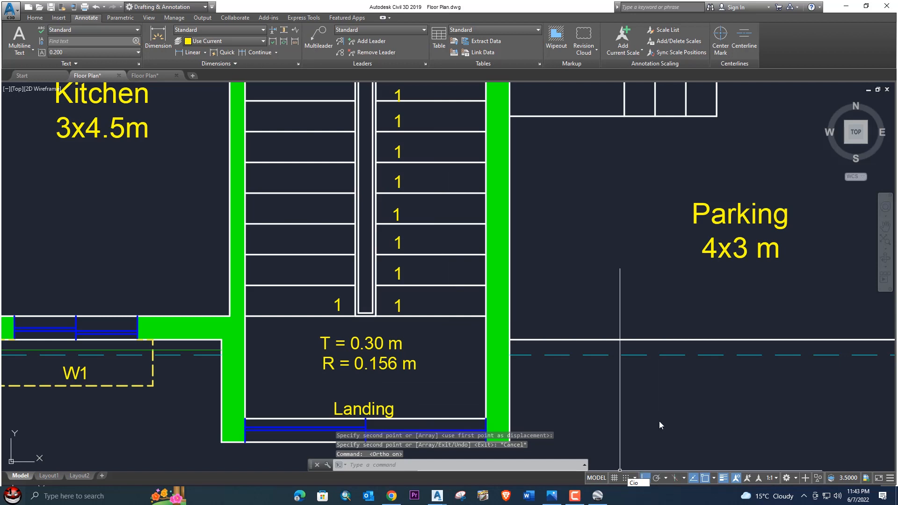
pyautogui.click(341, 303)
pyautogui.press('Return')
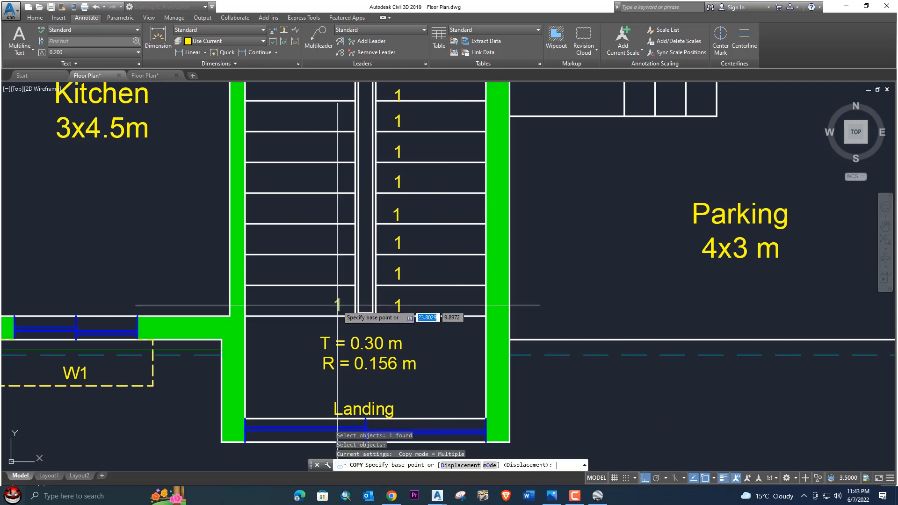
pyautogui.click(337, 306)
pyautogui.click(341, 268)
pyautogui.click(343, 233)
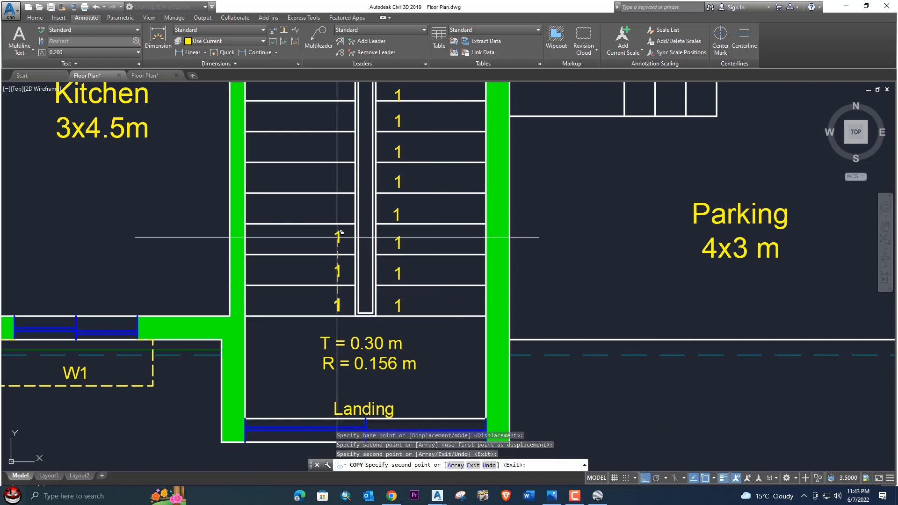
pyautogui.click(345, 208)
pyautogui.click(343, 177)
pyautogui.moveTo(332, 179); pyautogui.dragTo(314, 275, button='middle')
pyautogui.click(322, 241)
pyautogui.click(329, 206)
pyautogui.click(329, 176)
pyautogui.click(330, 151)
pyautogui.click(323, 123)
pyautogui.press('Escape')
# - Number the "1" labels with TCOUNT, down the parking-side flight and up the kitchen-side one, using Select-order, start and increment 1,1 and Overwrite
pyautogui.scroll(-3, 370, 205)
pyautogui.scroll(1, 371, 205)
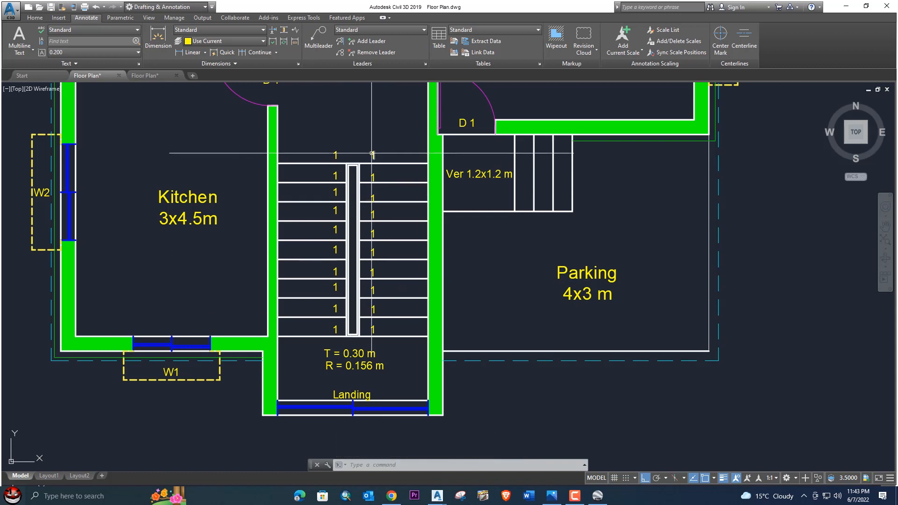
pyautogui.write('T')
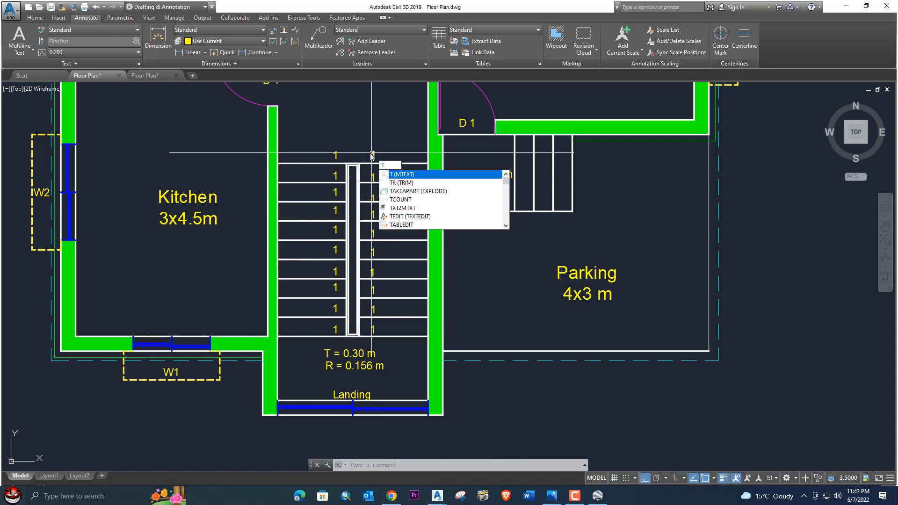
pyautogui.write('COUNT')
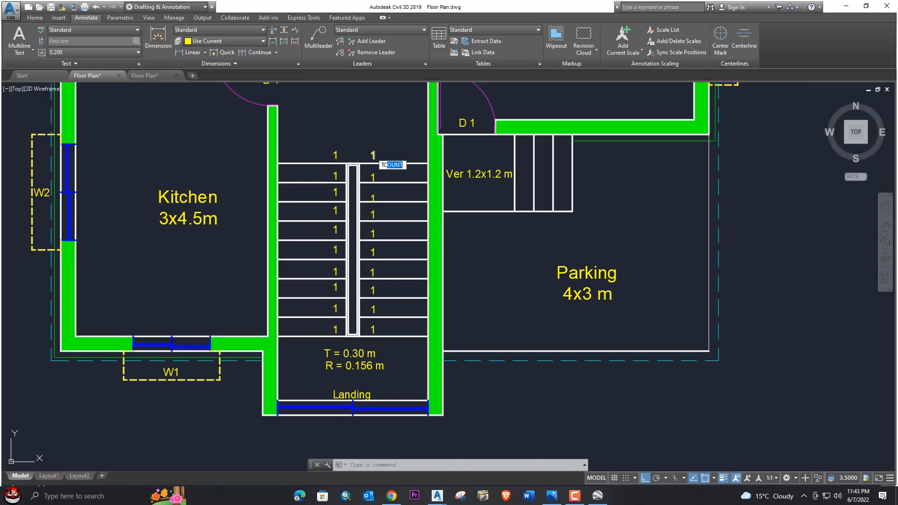
pyautogui.press('Return')
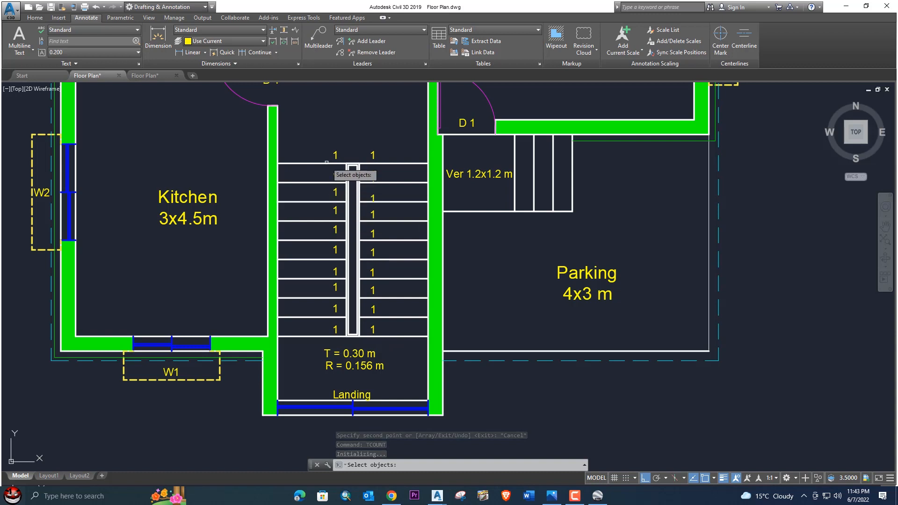
pyautogui.click(373, 156)
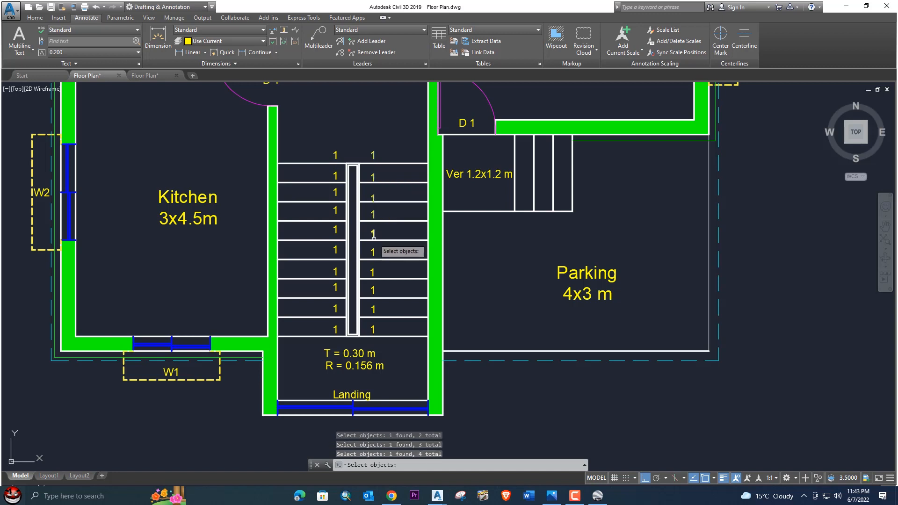
pyautogui.click(373, 272)
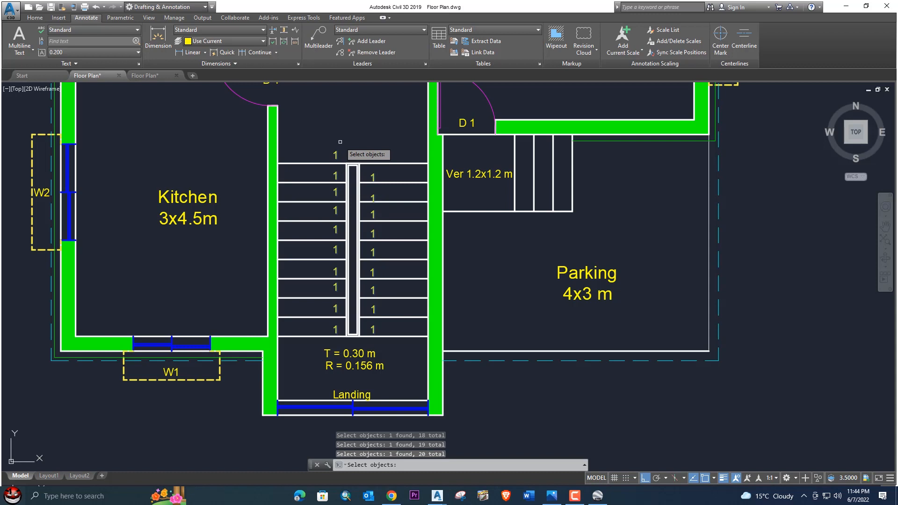
pyautogui.press('Return')
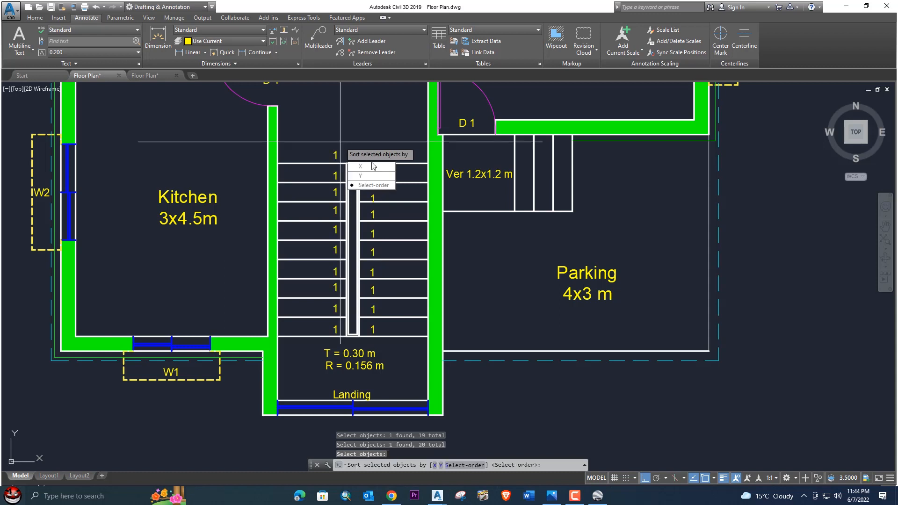
pyautogui.click(375, 186)
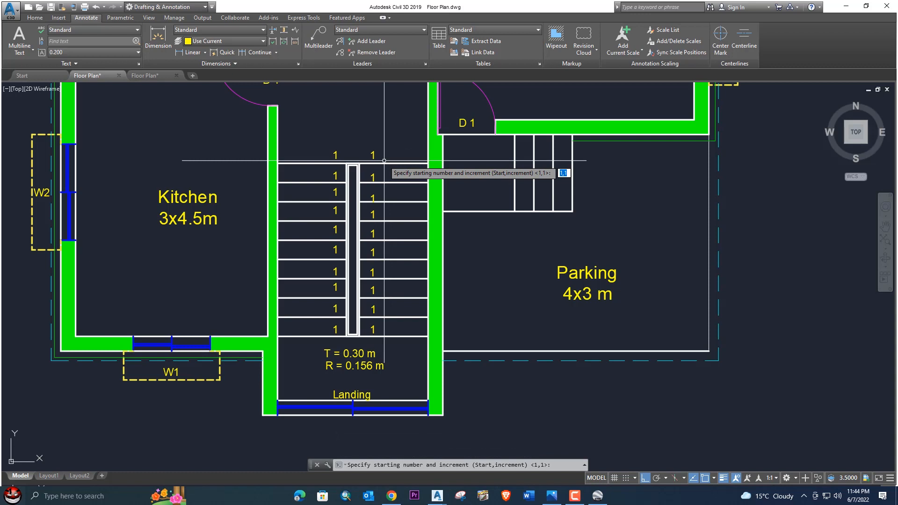
pyautogui.press('Return')
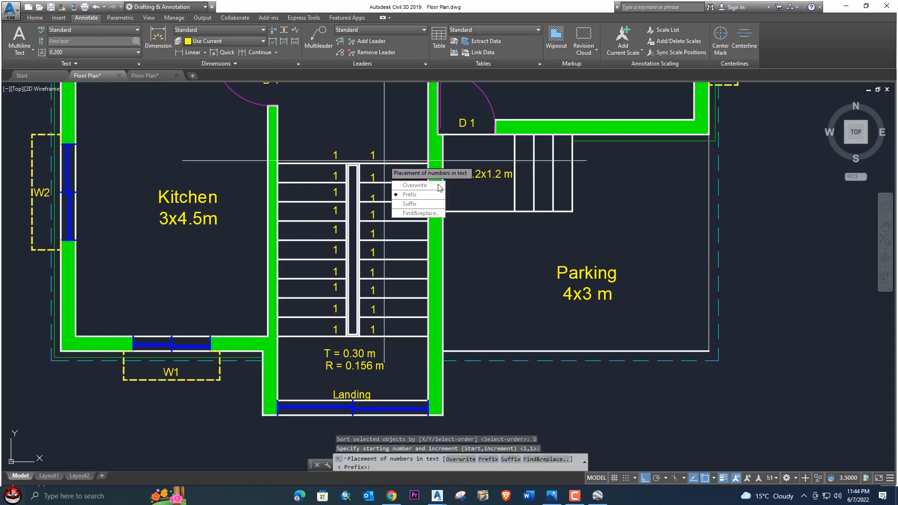
pyautogui.click(424, 186)
# - Add a multileader labelled "UP" with its arrowhead on the parking-side flight near step 3 and its landing straight above in the lobby
pyautogui.scroll(-3, 338, 168)
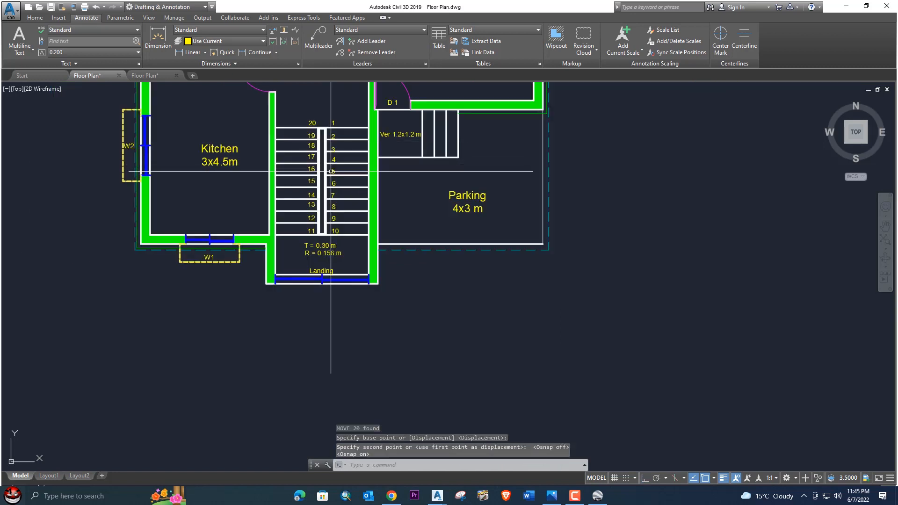
pyautogui.moveTo(338, 168); pyautogui.dragTo(333, 200, button='middle')
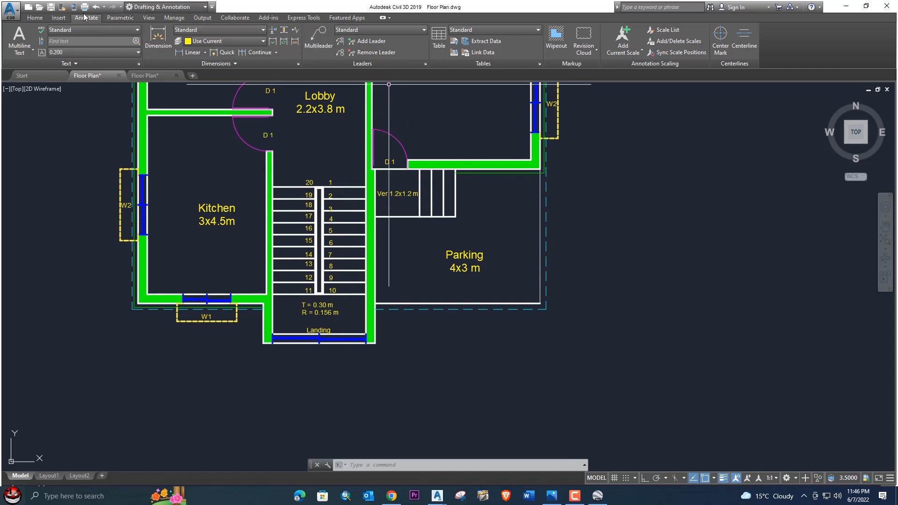
pyautogui.click(31, 17)
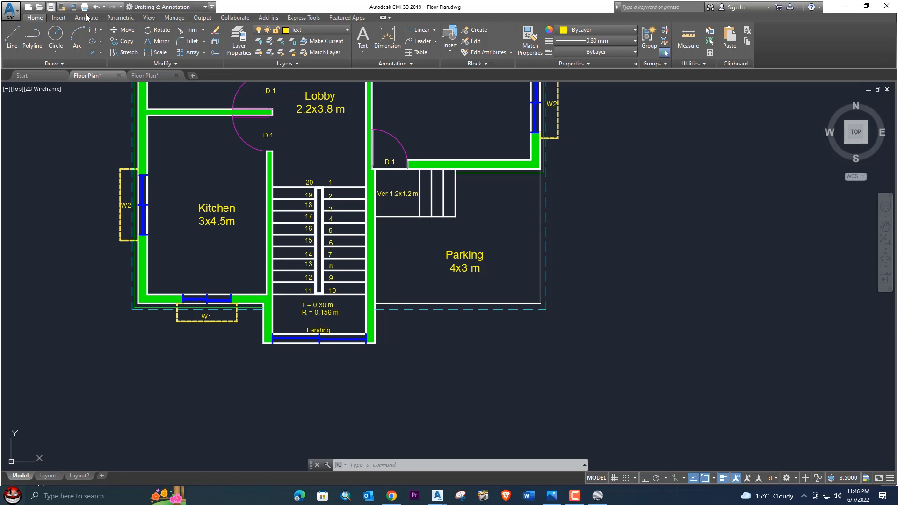
pyautogui.click(421, 41)
pyautogui.scroll(4, 346, 195)
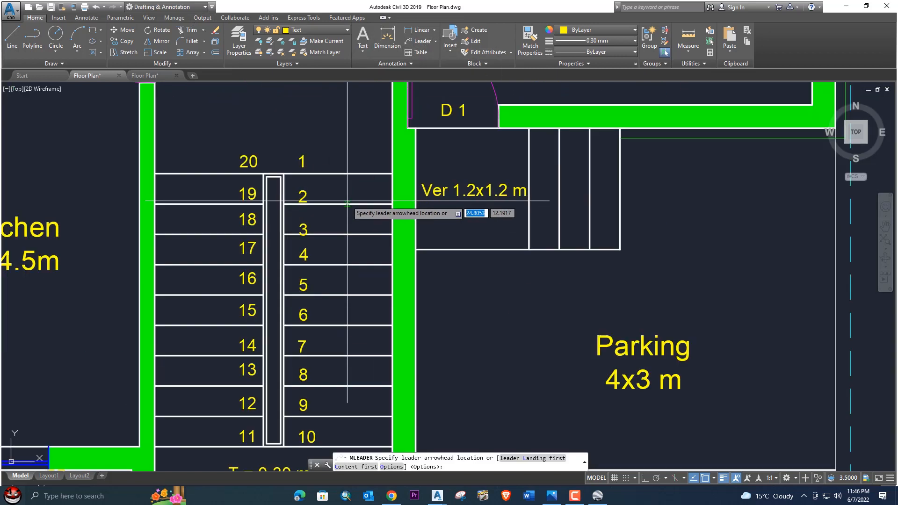
pyautogui.click(343, 232)
pyautogui.moveTo(344, 116); pyautogui.dragTo(340, 146, button='middle')
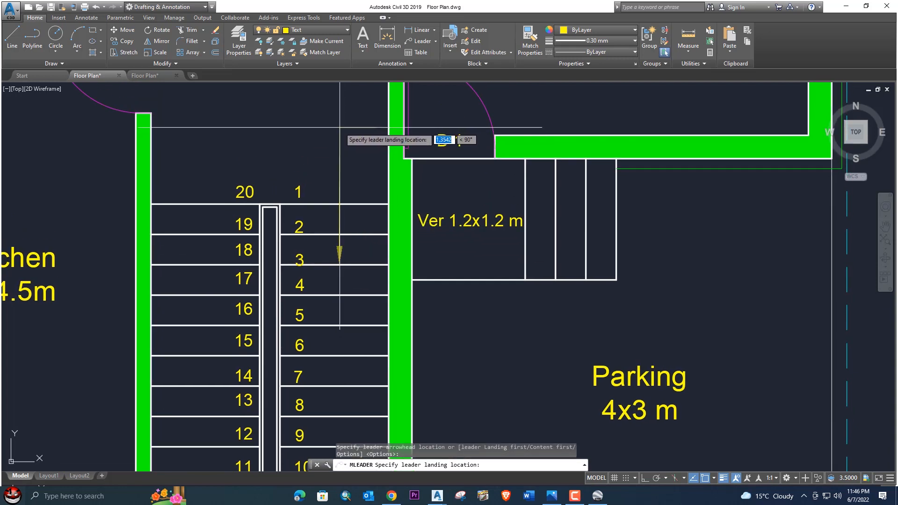
pyautogui.click(340, 129)
pyautogui.press('F8')
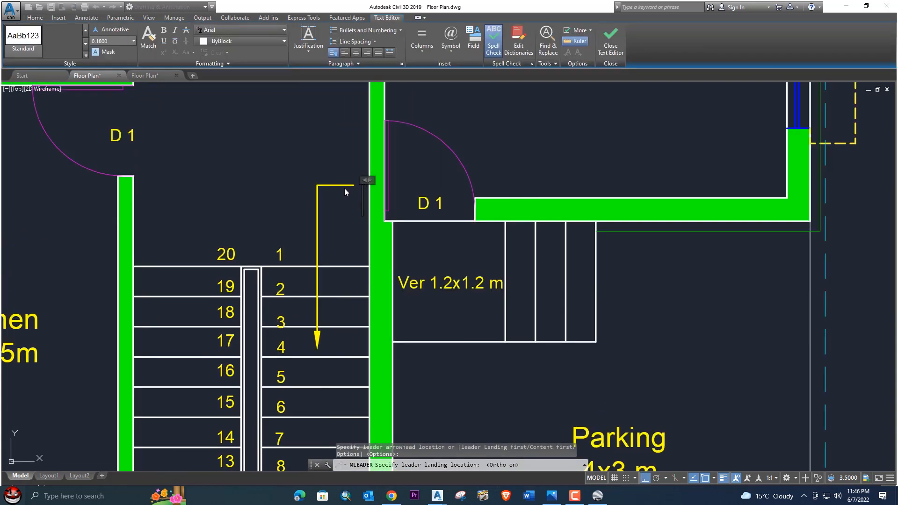
pyautogui.write('UP')
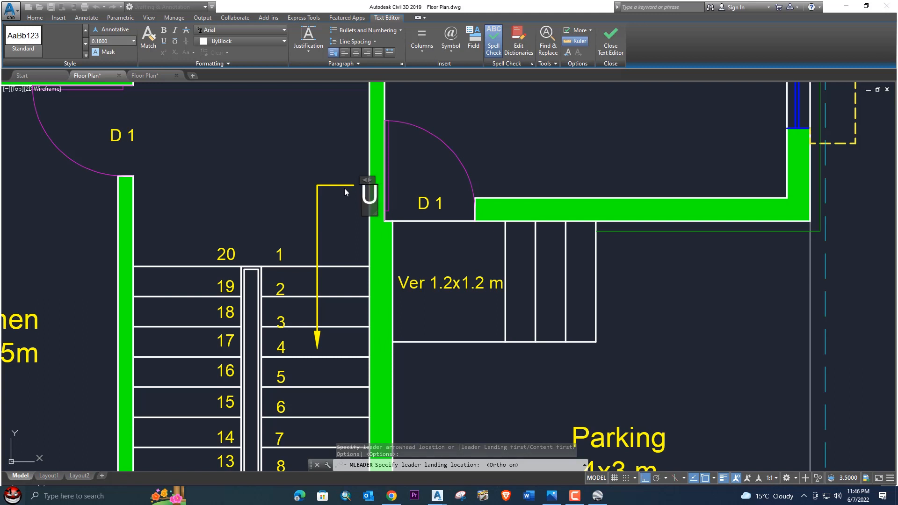
pyautogui.click(336, 132)
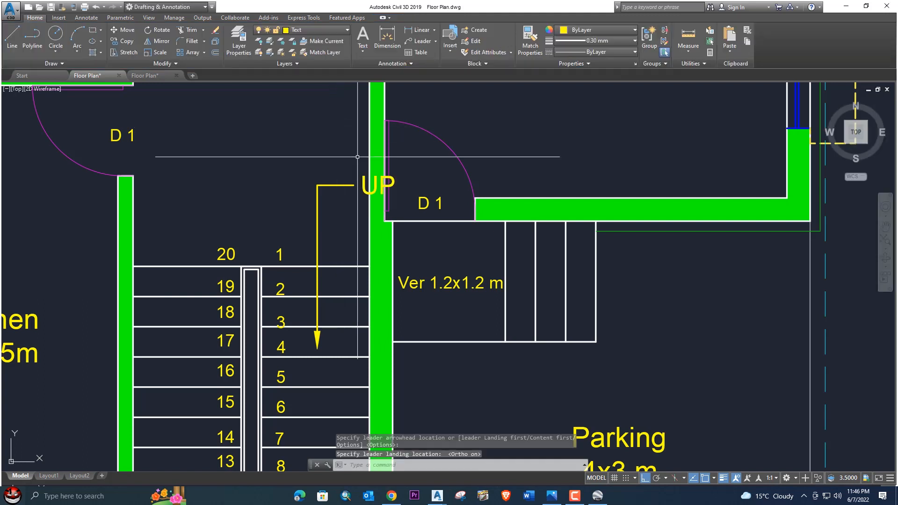
# - Explode the "UP" leader and delete its short horizontal landing line
pyautogui.click(363, 186)
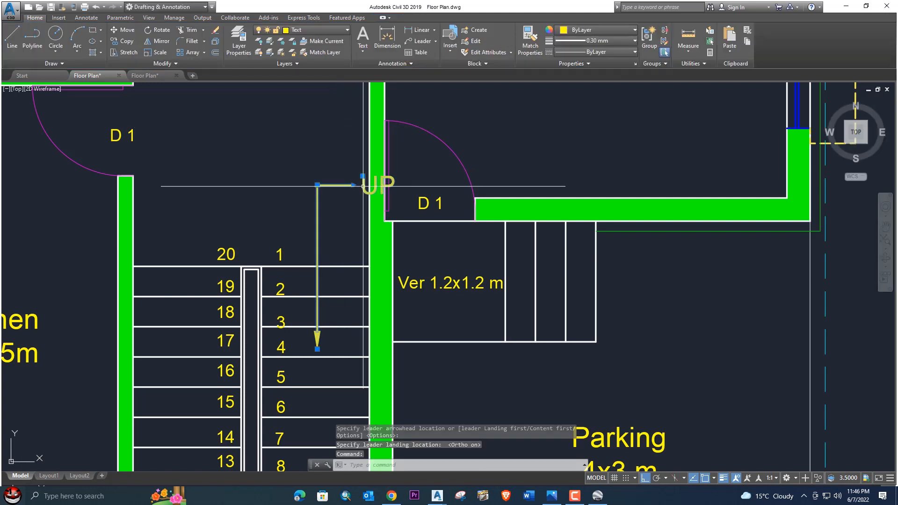
pyautogui.click(318, 185)
pyautogui.press('Escape')
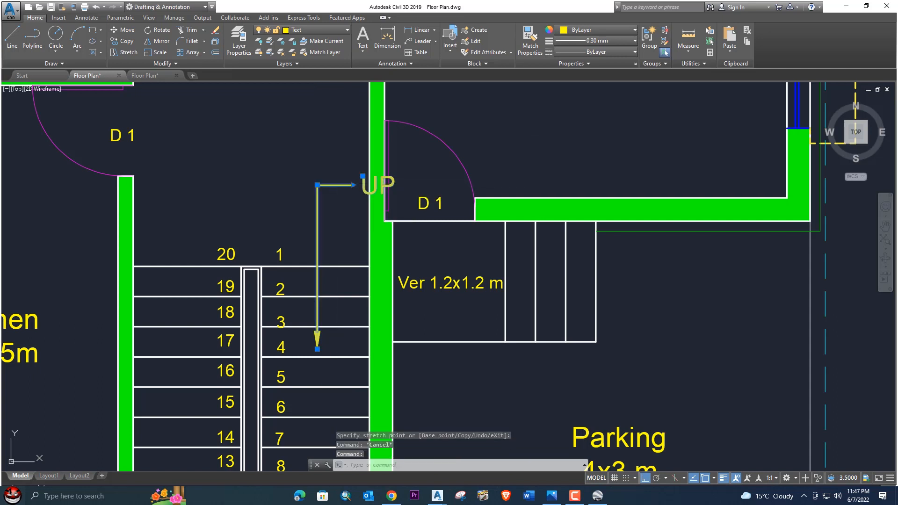
pyautogui.write('x')
pyautogui.press('Return')
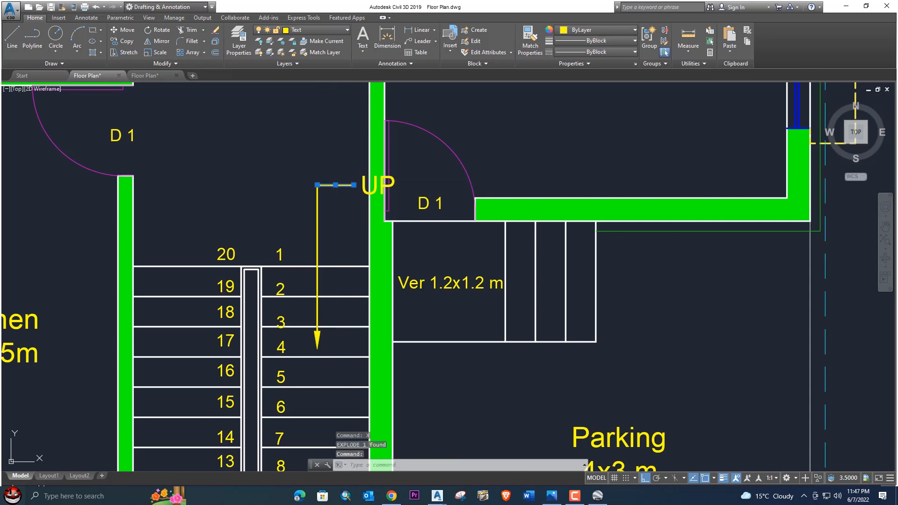
pyautogui.press('Delete')
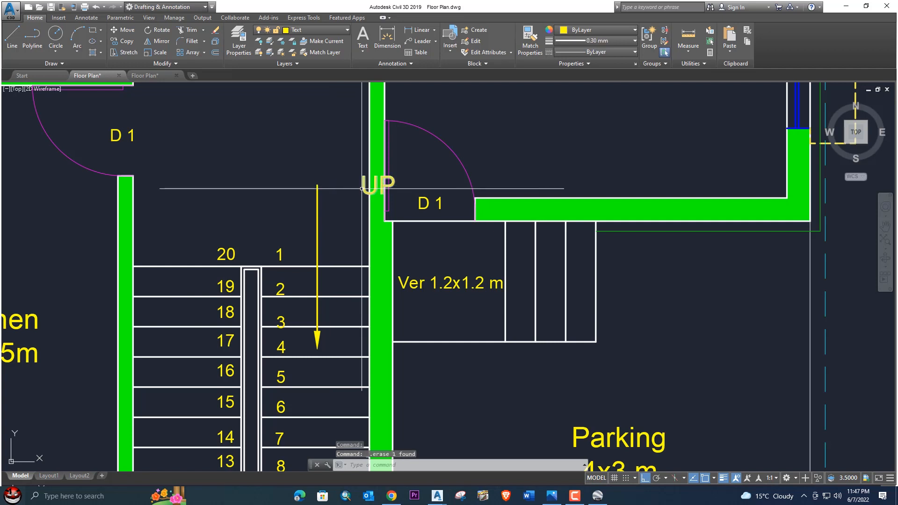
# - Move the "UP" text with Ortho off to just above the tail of the vertical stair arrow
pyautogui.click(363, 185)
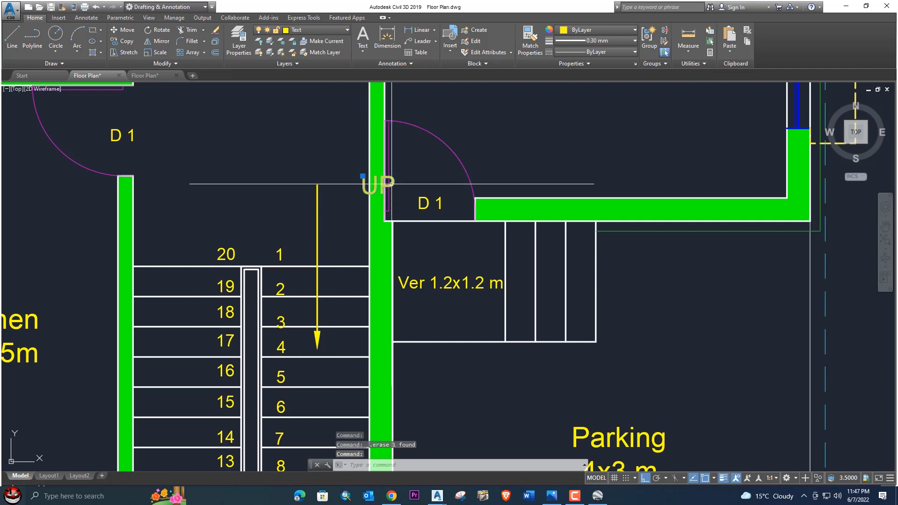
pyautogui.press('Escape')
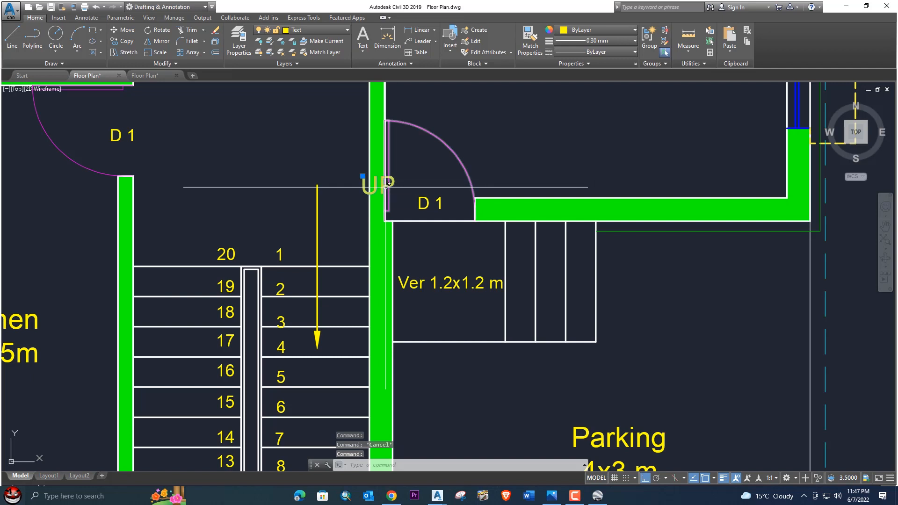
pyautogui.write('m')
pyautogui.press('Return')
pyautogui.click(372, 185)
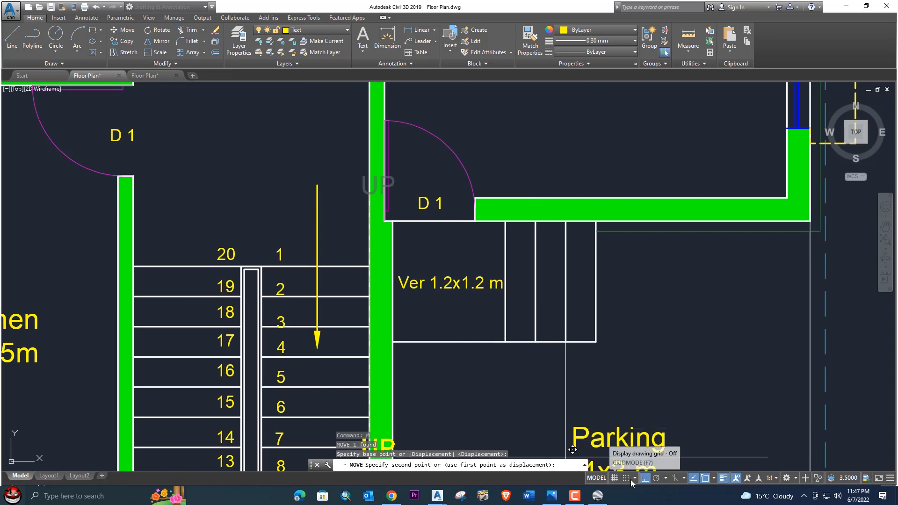
pyautogui.click(646, 478)
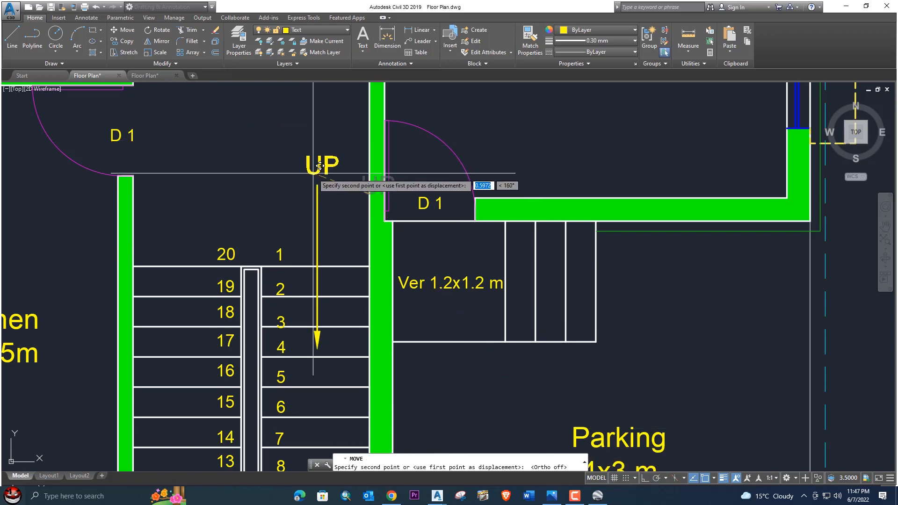
pyautogui.click(319, 168)
pyautogui.scroll(-4, 317, 181)
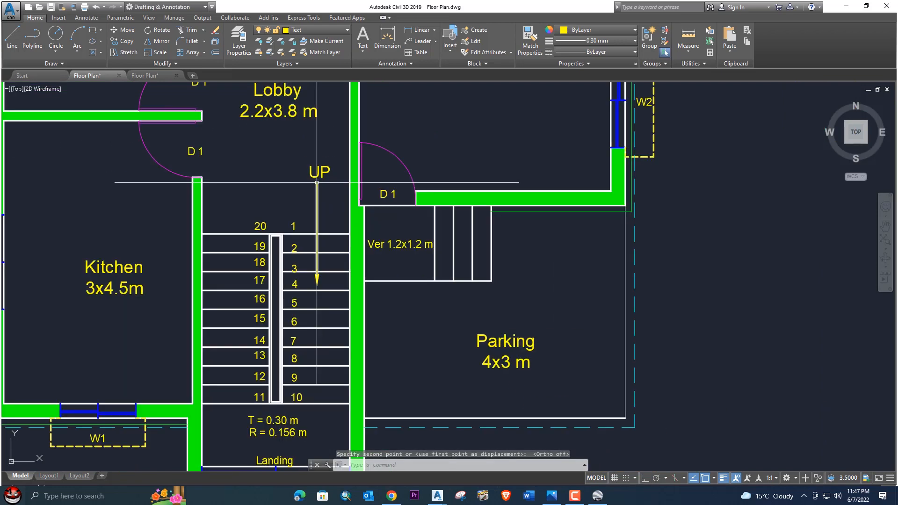
pyautogui.scroll(3, 316, 186)
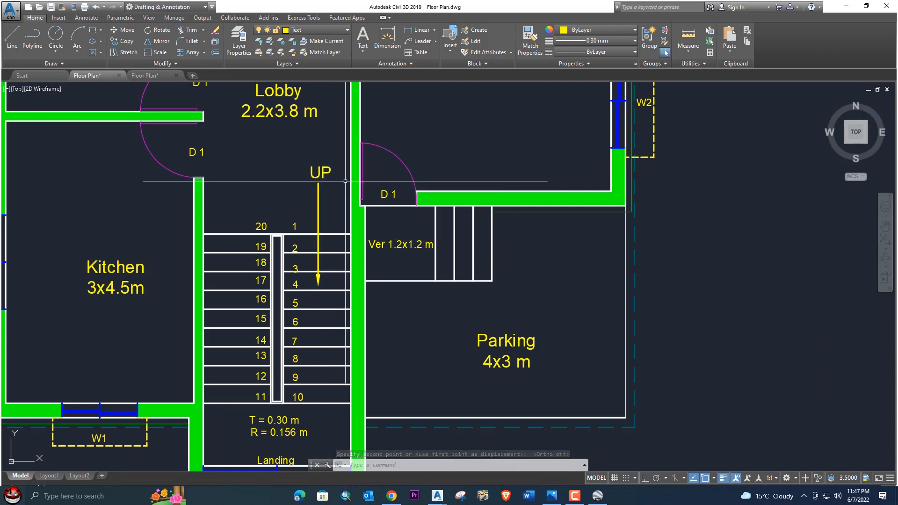
pyautogui.click(318, 202)
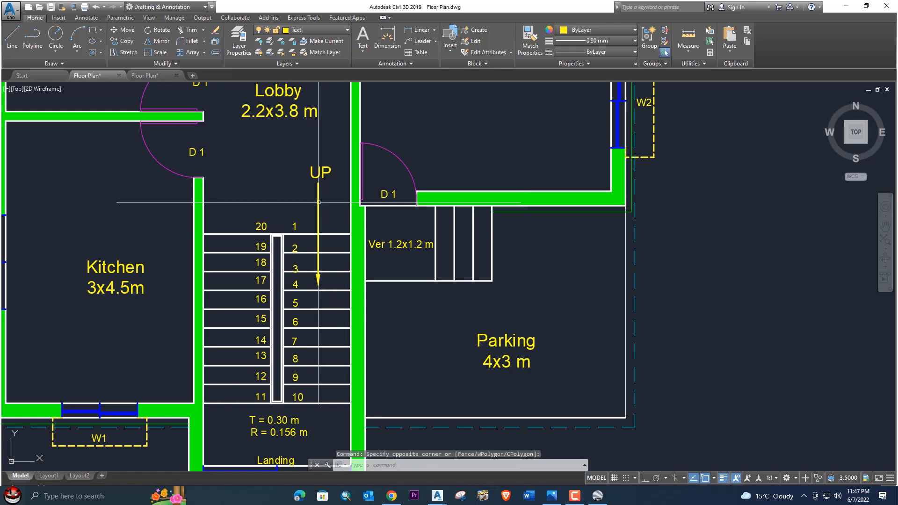
pyautogui.rightClick(319, 203)
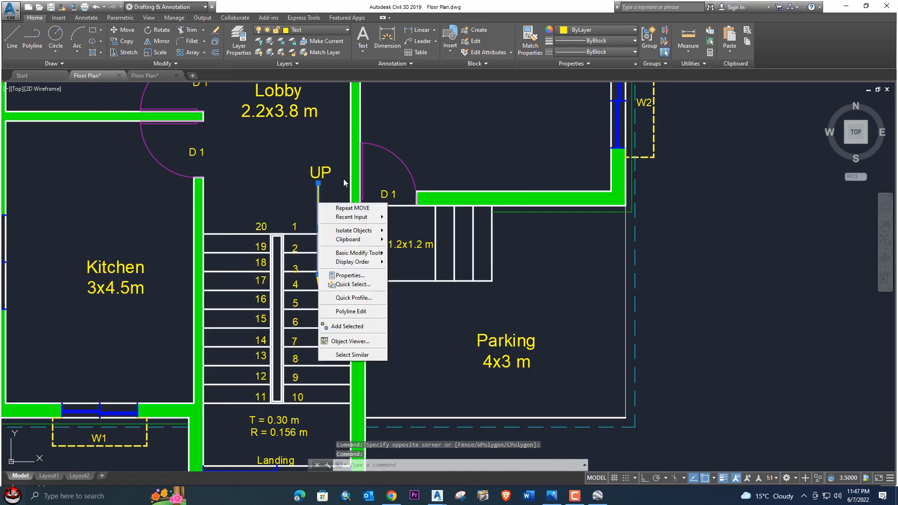
pyautogui.click(380, 112)
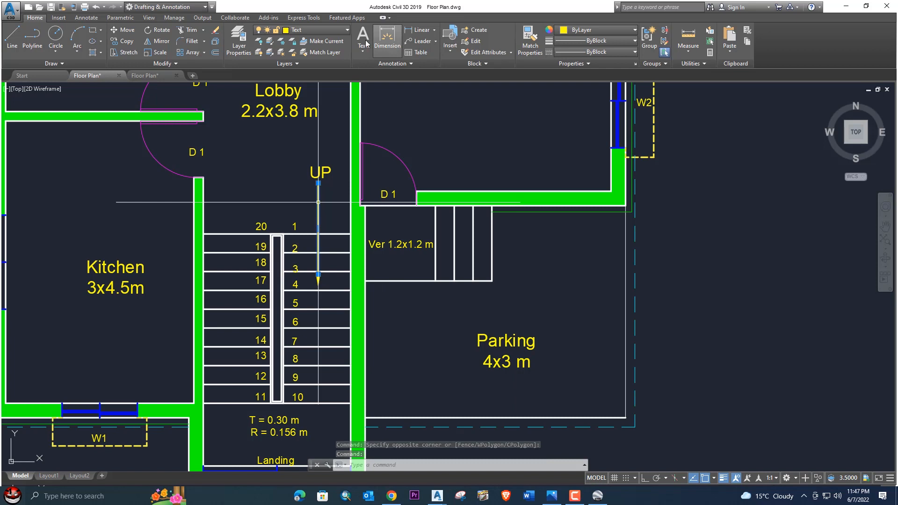
# - Draw a trial multileader without text in the empty area beside the parking and open its properties
pyautogui.click(419, 41)
pyautogui.click(692, 259)
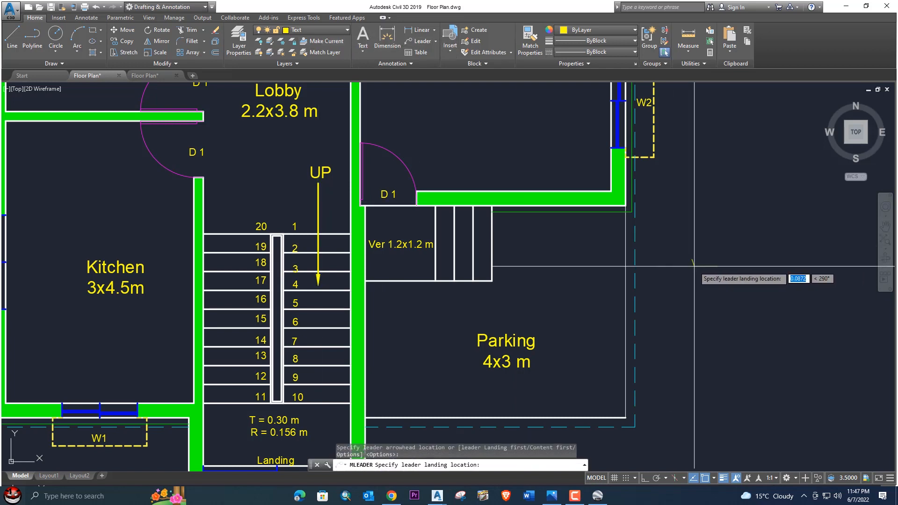
pyautogui.click(704, 324)
pyautogui.press('Escape')
pyautogui.click(698, 292)
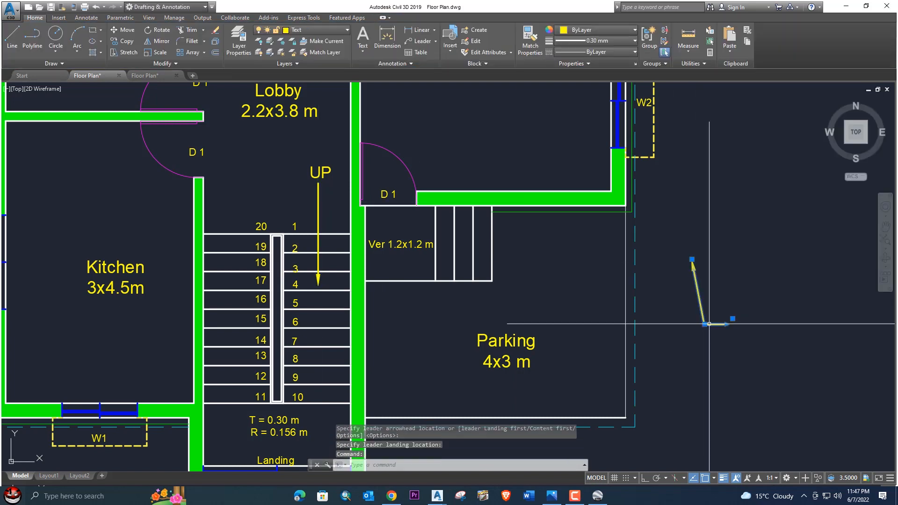
pyautogui.rightClick(710, 323)
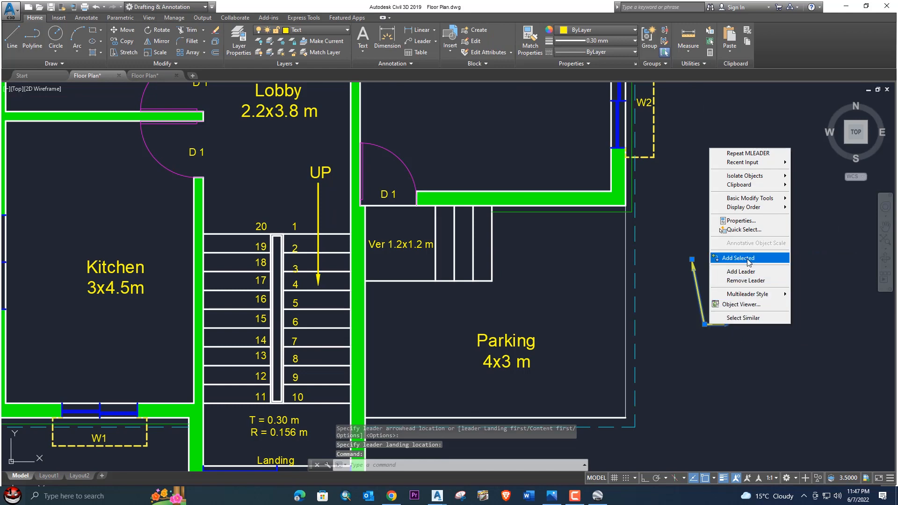
pyautogui.click(739, 220)
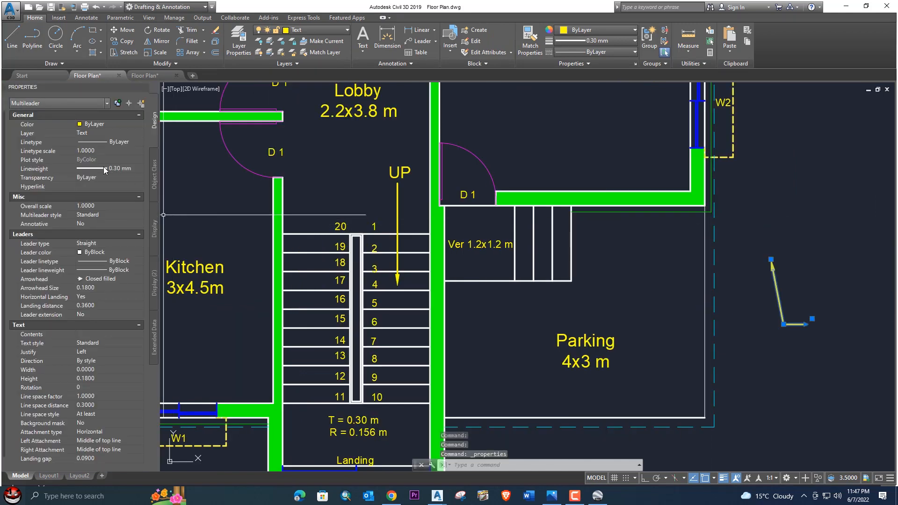
# - Look through the trial multileader's arrowhead and text properties, delete the leader and close the properties
pyautogui.scroll(-1, 91, 220)
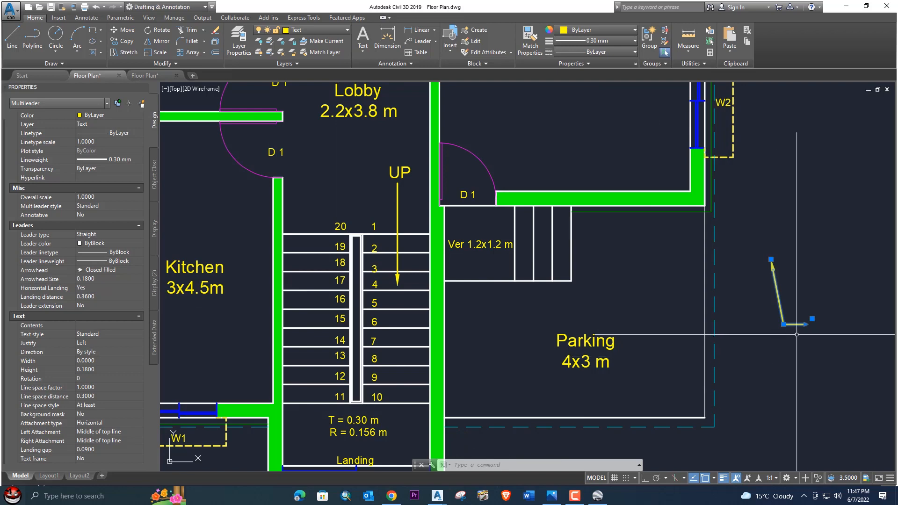
pyautogui.press('Escape')
pyautogui.click(817, 344)
pyautogui.click(763, 302)
pyautogui.press('Delete')
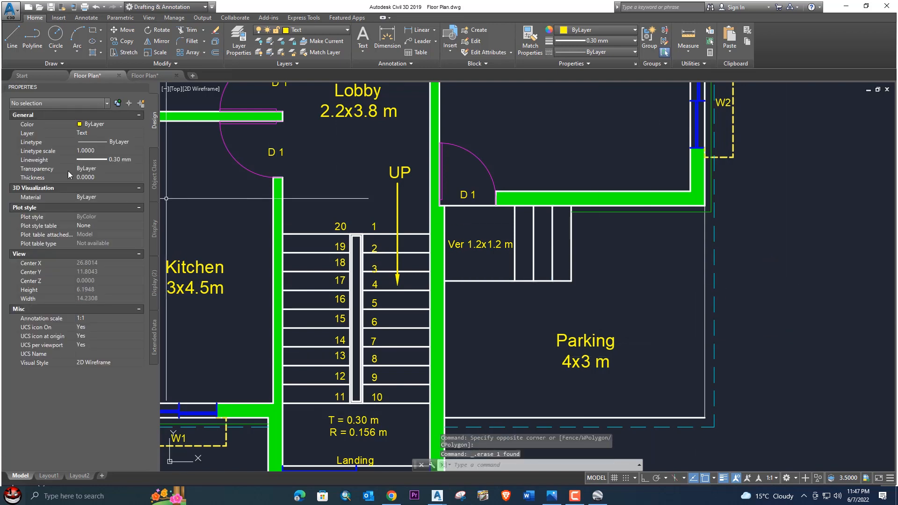
pyautogui.click(144, 87)
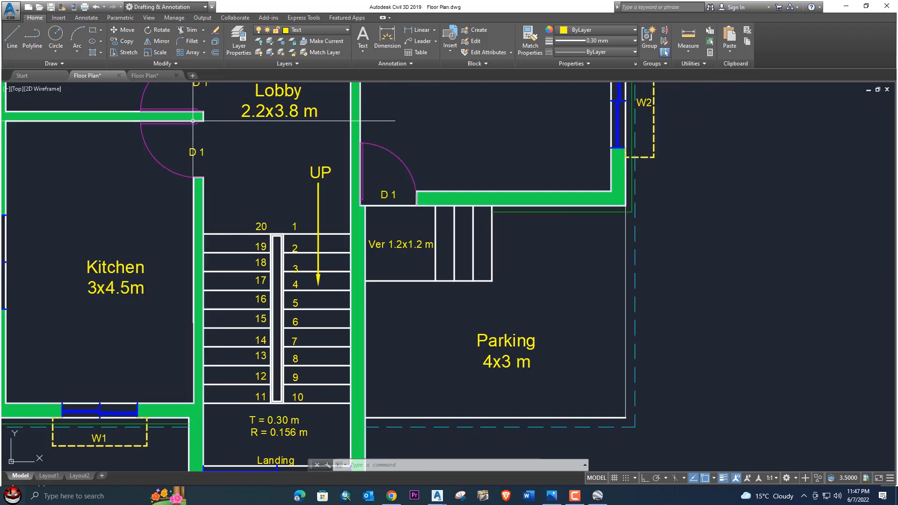
# - With Ortho on, draw a vertical section line about 13.8 m long through the WC, lobby and staircase, extending beyond the plan at both ends
pyautogui.scroll(-6, 348, 186)
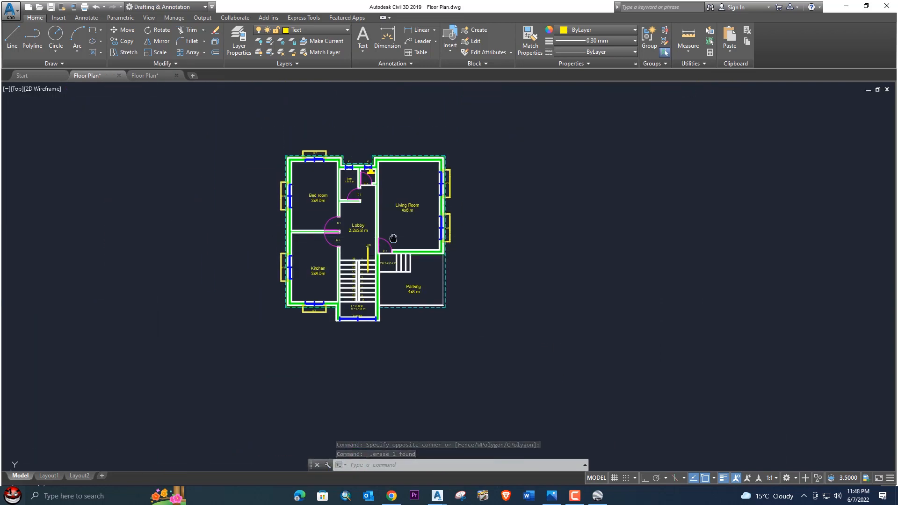
pyautogui.scroll(3, 334, 219)
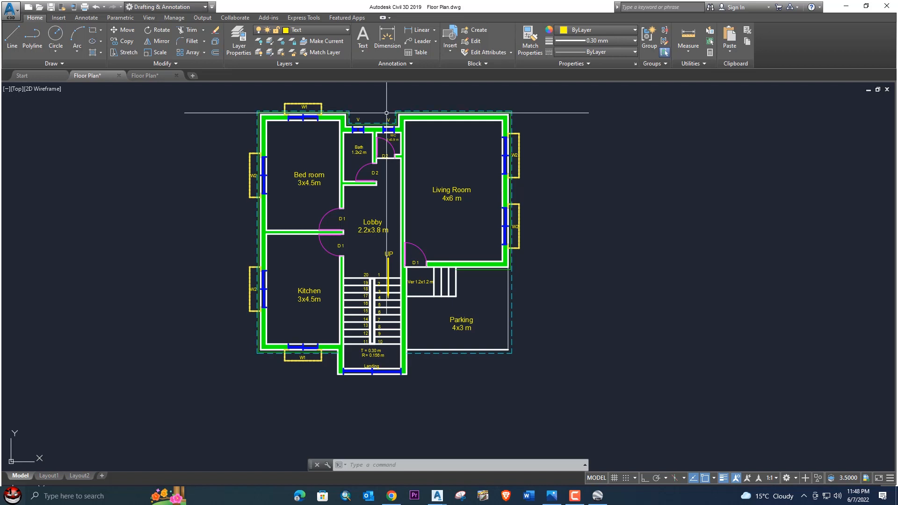
pyautogui.scroll(2, 386, 113)
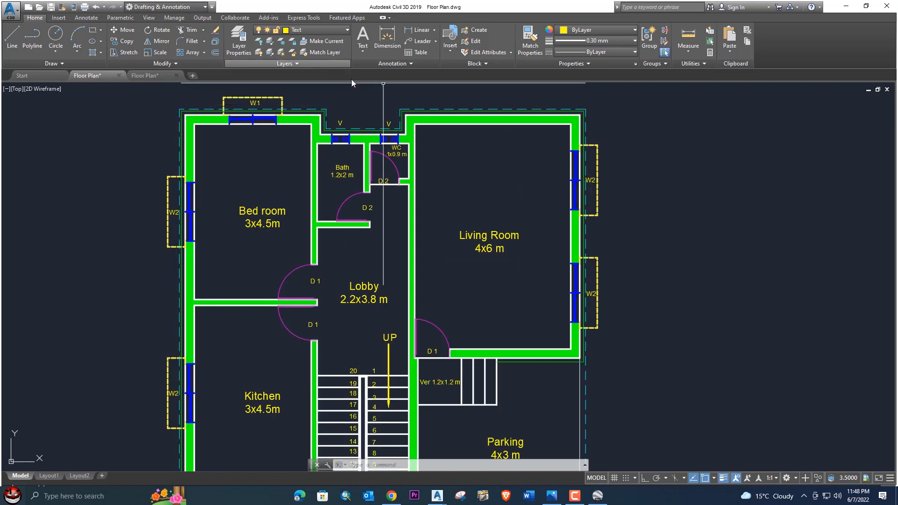
pyautogui.write('line')
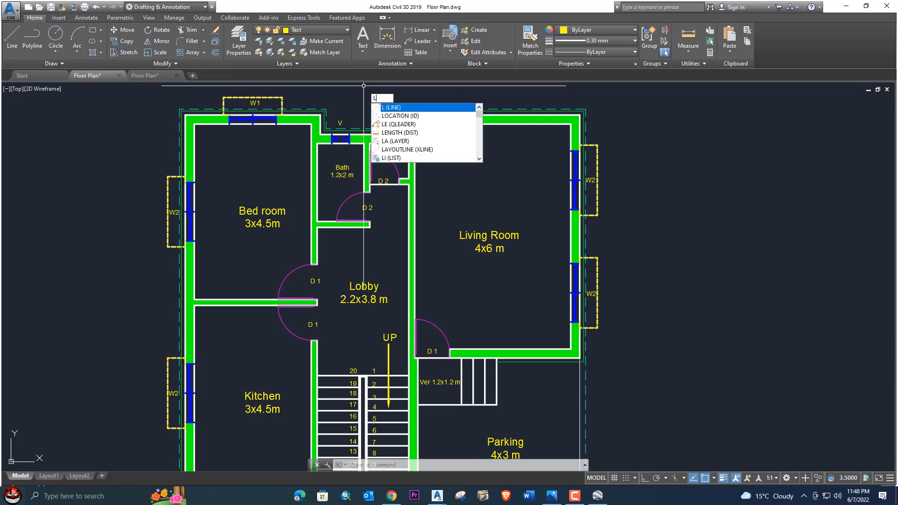
pyautogui.press('Return')
pyautogui.scroll(3, 382, 126)
pyautogui.scroll(-4, 384, 117)
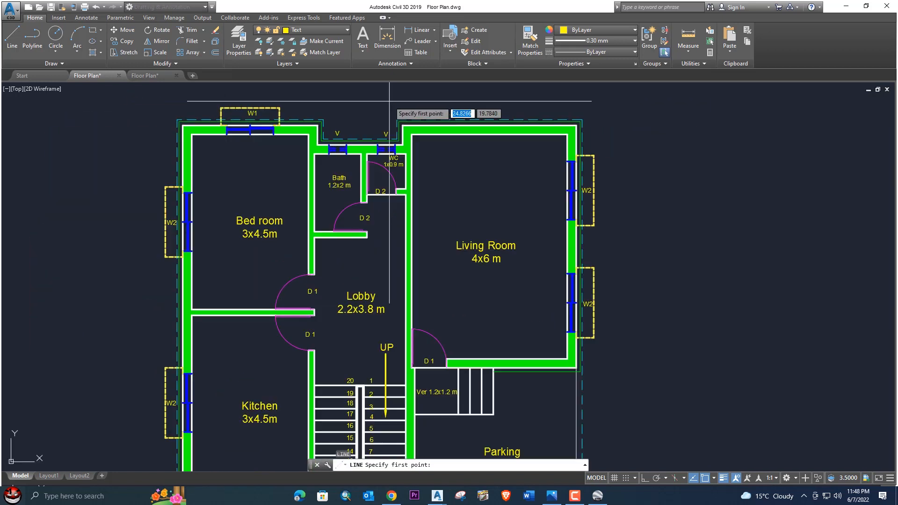
pyautogui.scroll(2, 384, 113)
pyautogui.click(384, 109)
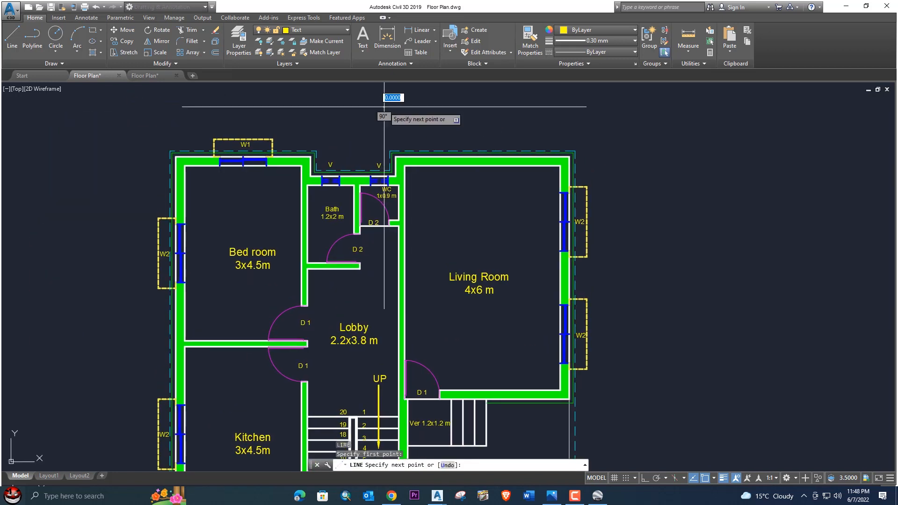
pyautogui.moveTo(380, 205); pyautogui.dragTo(370, 101, button='middle')
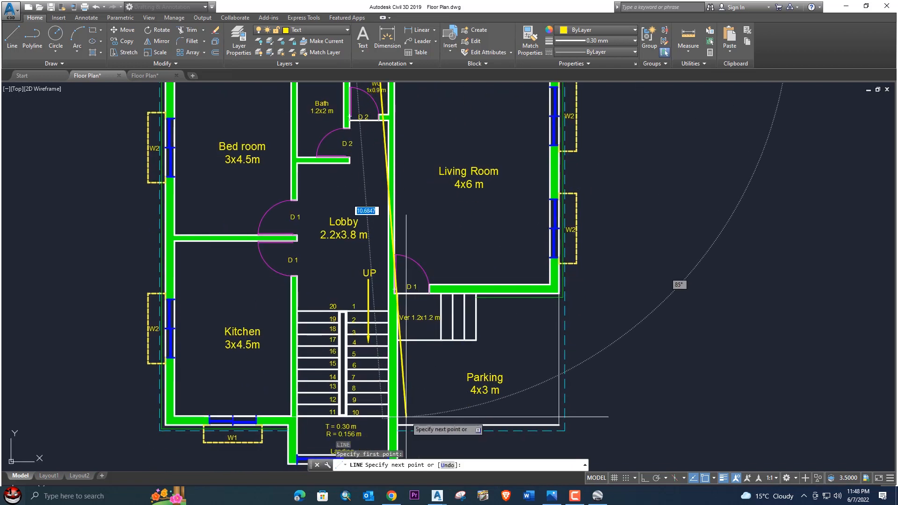
pyautogui.click(645, 478)
pyautogui.moveTo(408, 456); pyautogui.dragTo(416, 325, button='middle')
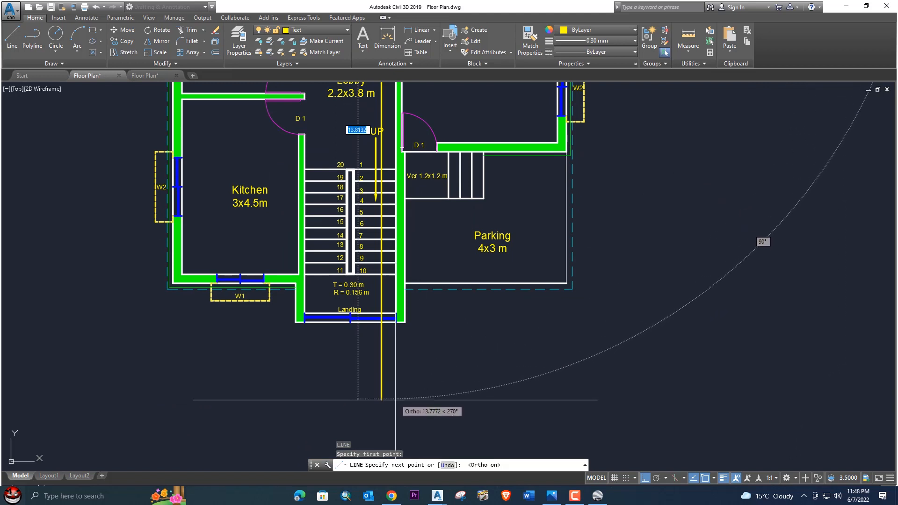
pyautogui.click(397, 400)
pyautogui.press('Return')
# - Set the vertical section line's lineweight to ByLayer
pyautogui.moveTo(408, 347)
pyautogui.mouseDown(button='middle')
pyautogui.moveTo(419, 406)
pyautogui.moveTo(421, 356)
pyautogui.moveTo(421, 384)
pyautogui.mouseUp(button='middle')
pyautogui.scroll(2, 422, 204)
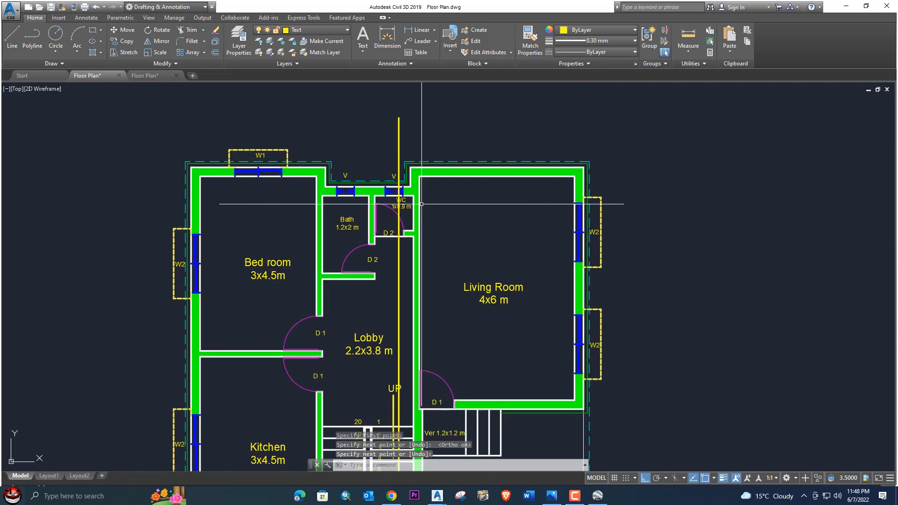
pyautogui.click(413, 146)
pyautogui.click(392, 133)
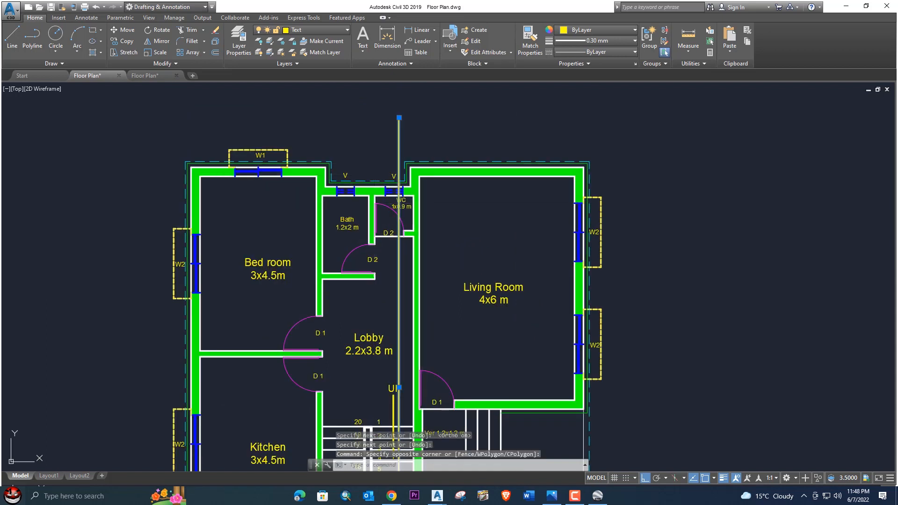
pyautogui.click(614, 40)
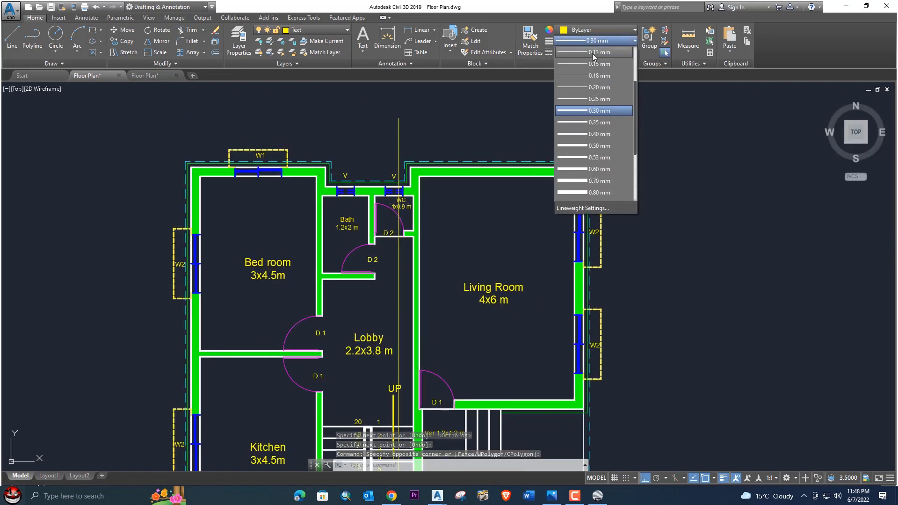
pyautogui.scroll(2, 596, 57)
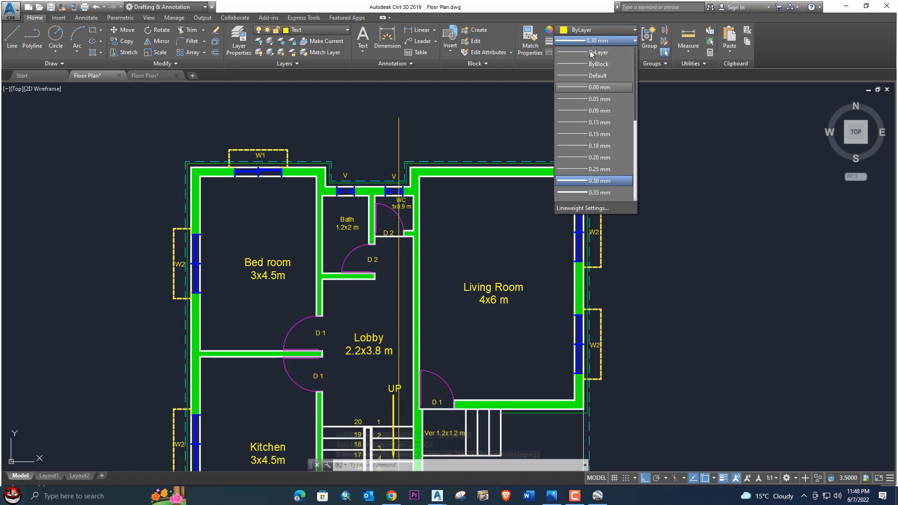
pyautogui.click(590, 51)
pyautogui.press('Escape')
# - Set the vertical section line's color to Magenta and its linetype to HIDDEN
pyautogui.moveTo(430, 141); pyautogui.dragTo(433, 118, button='middle')
pyautogui.click(426, 116)
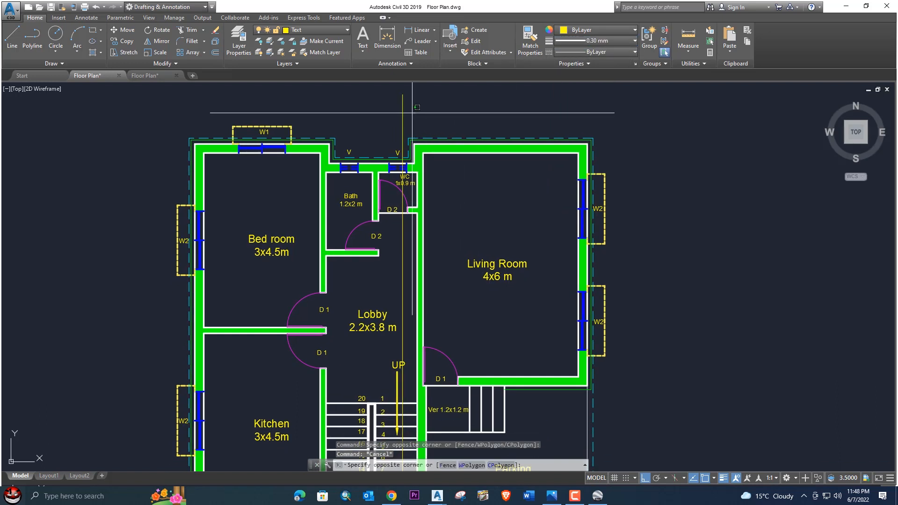
pyautogui.click(375, 105)
pyautogui.click(614, 29)
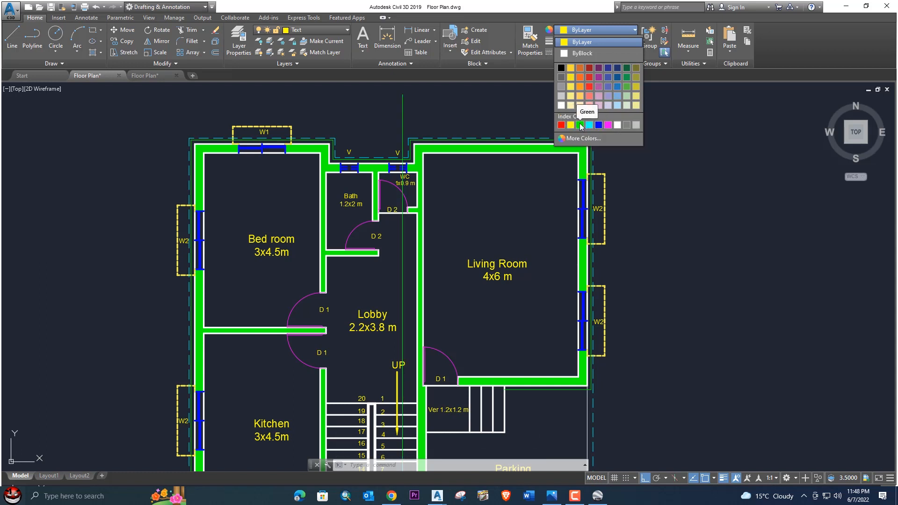
pyautogui.click(608, 124)
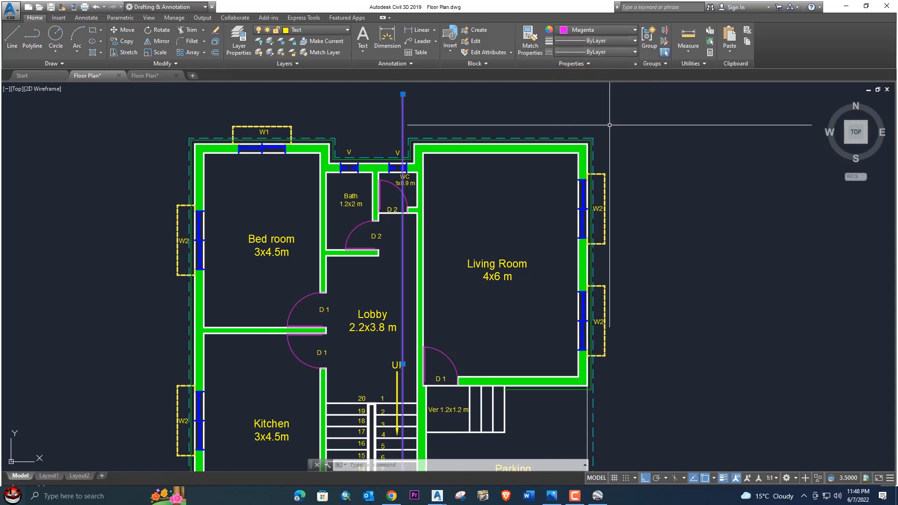
pyautogui.scroll(2, 417, 117)
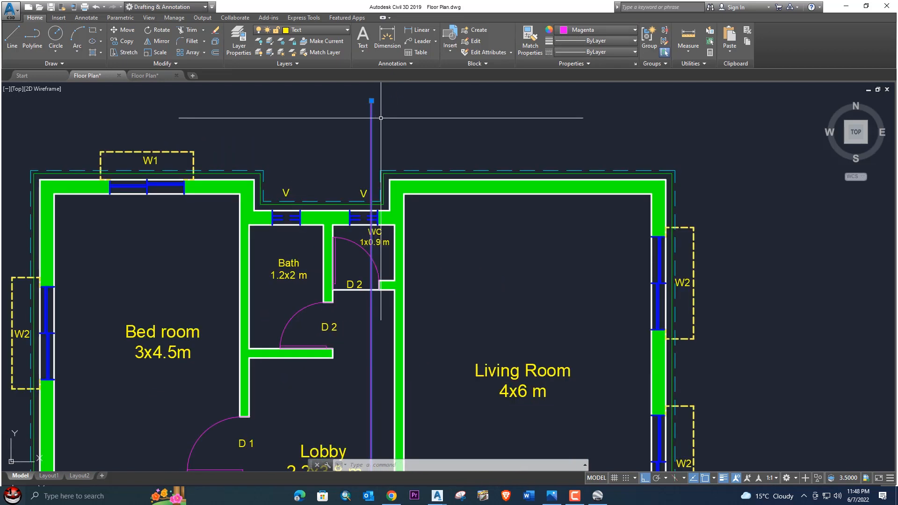
pyautogui.click(612, 53)
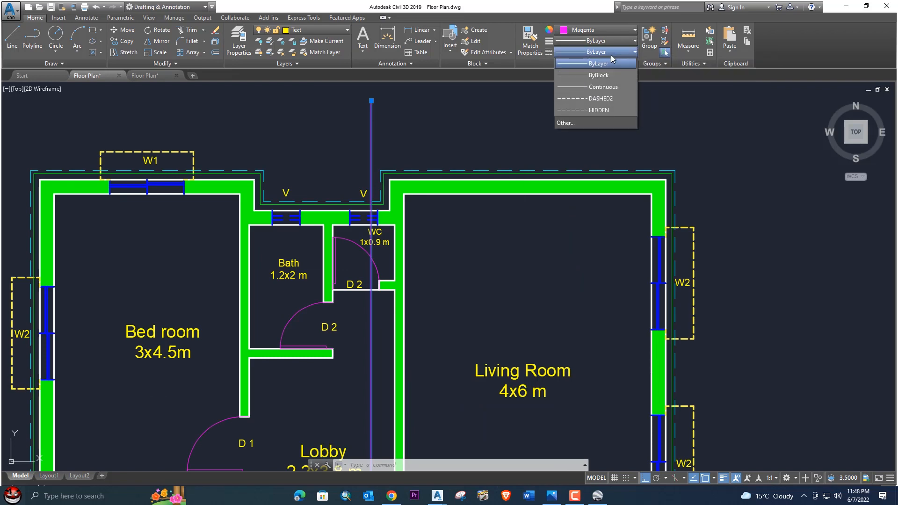
pyautogui.click(602, 111)
pyautogui.scroll(-4, 458, 126)
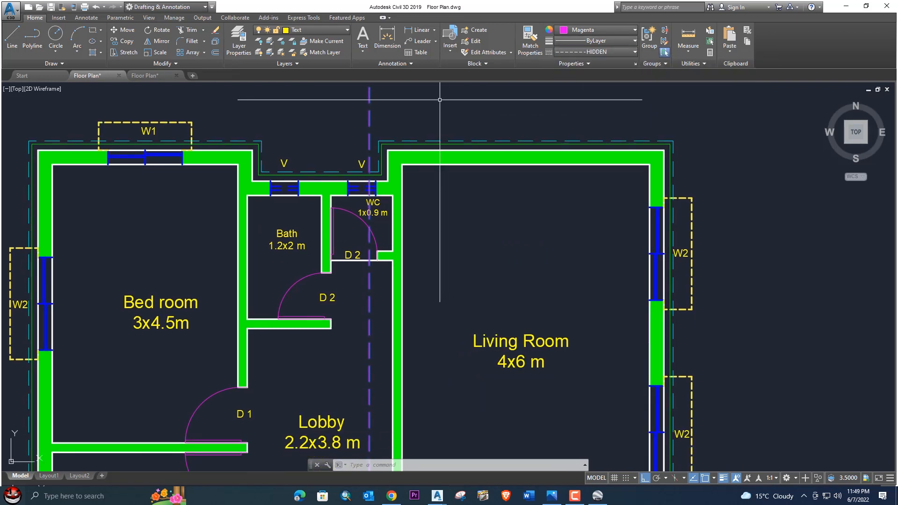
# - Compare the section line with the one in the reference plan, examining the direction markers and letters A and B at its ends
pyautogui.click(145, 75)
pyautogui.scroll(6, 341, 216)
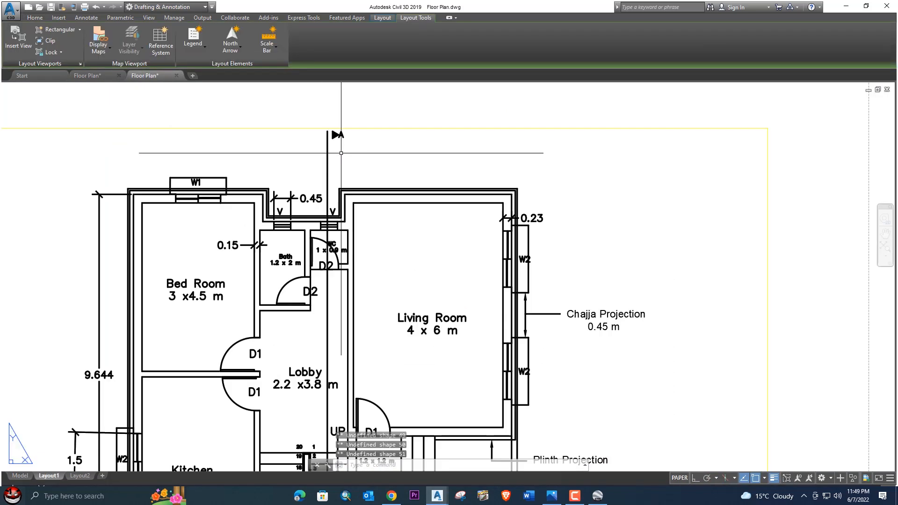
pyautogui.scroll(-4, 337, 135)
pyautogui.moveTo(344, 366); pyautogui.dragTo(347, 297, button='middle')
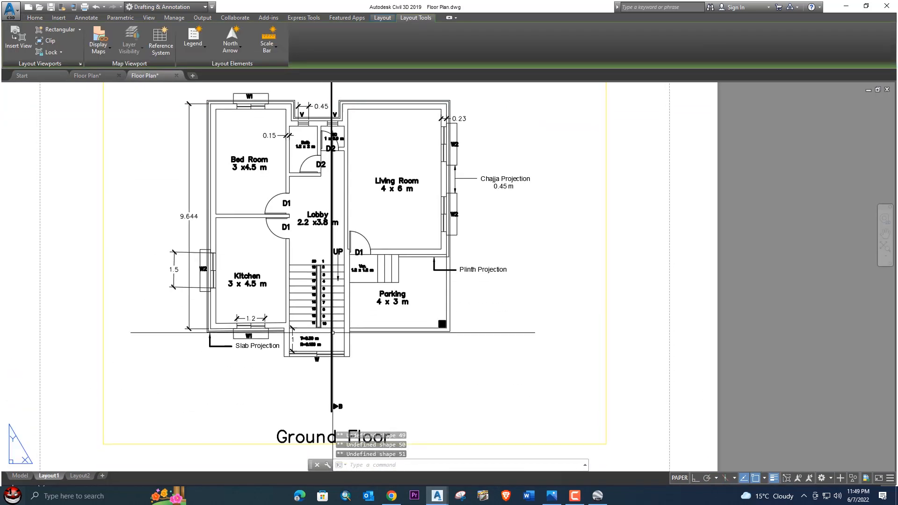
pyautogui.moveTo(339, 394); pyautogui.dragTo(348, 307, button='middle')
pyautogui.scroll(4, 347, 308)
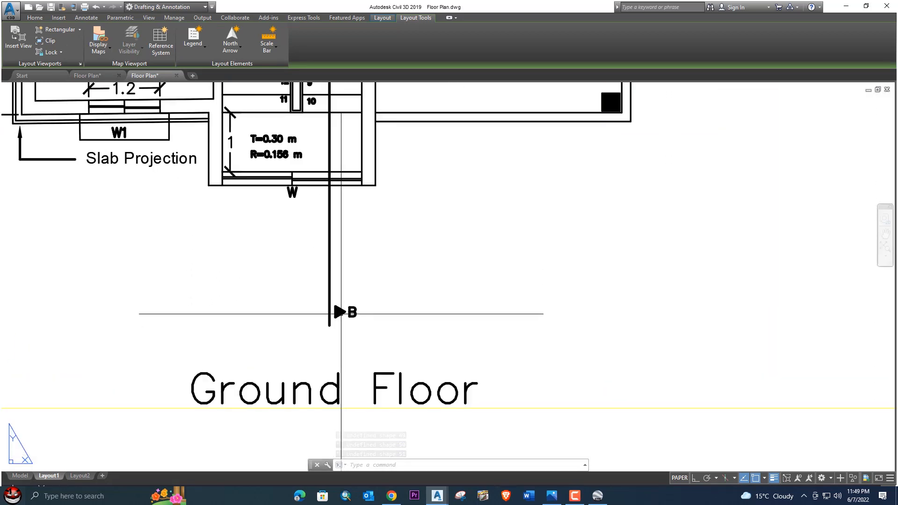
pyautogui.click(89, 75)
pyautogui.scroll(-2, 355, 151)
pyautogui.moveTo(334, 121); pyautogui.dragTo(314, 137, button='middle')
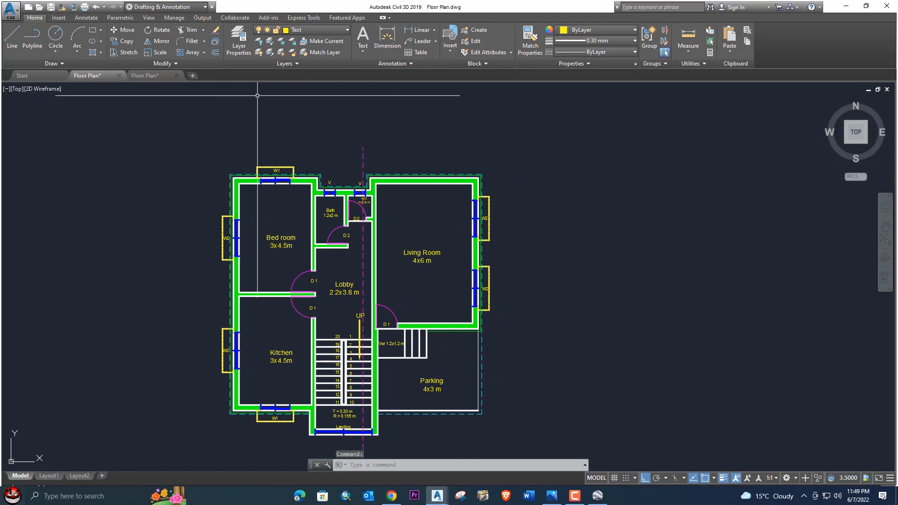
pyautogui.moveTo(267, 133); pyautogui.dragTo(270, 201, button='middle')
pyautogui.scroll(4, 346, 379)
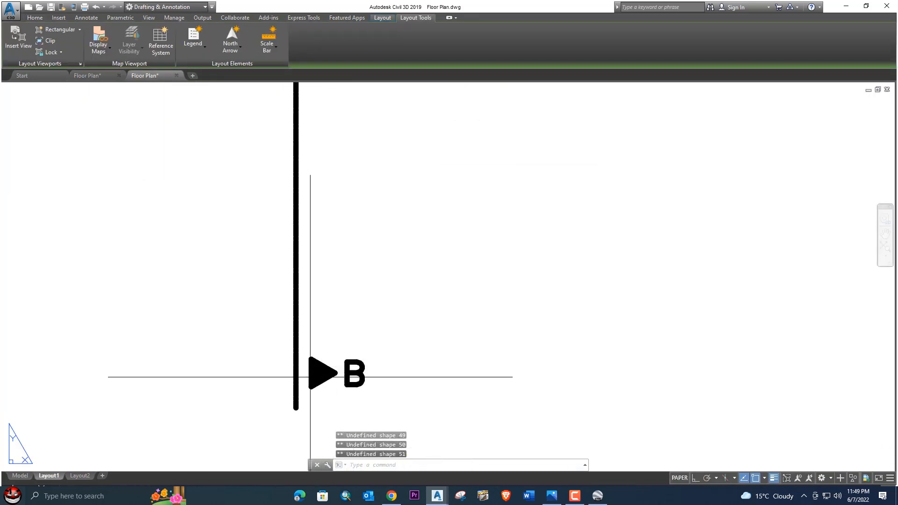
pyautogui.scroll(-4, 323, 373)
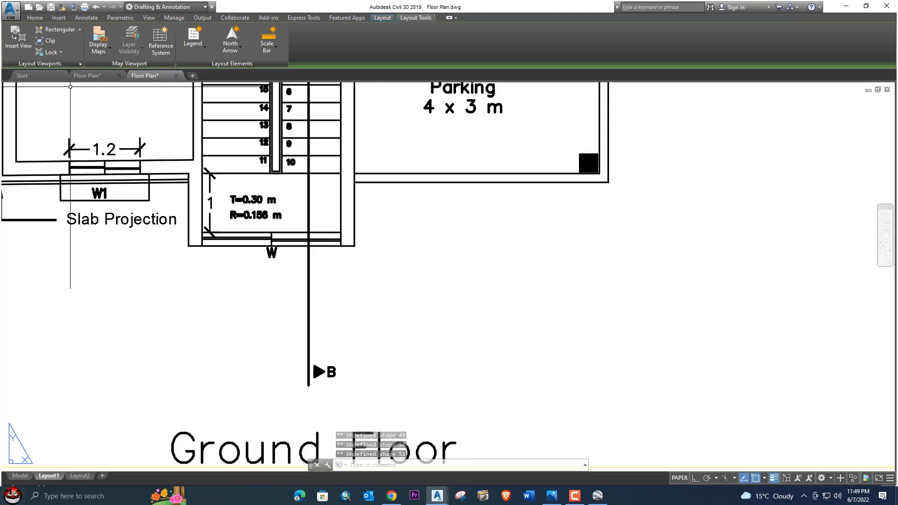
# - In the working floor plan, draw a three-sided polygon circumscribed about a circle of about 0.13 m radius, beside the section line's upper end
pyautogui.click(96, 76)
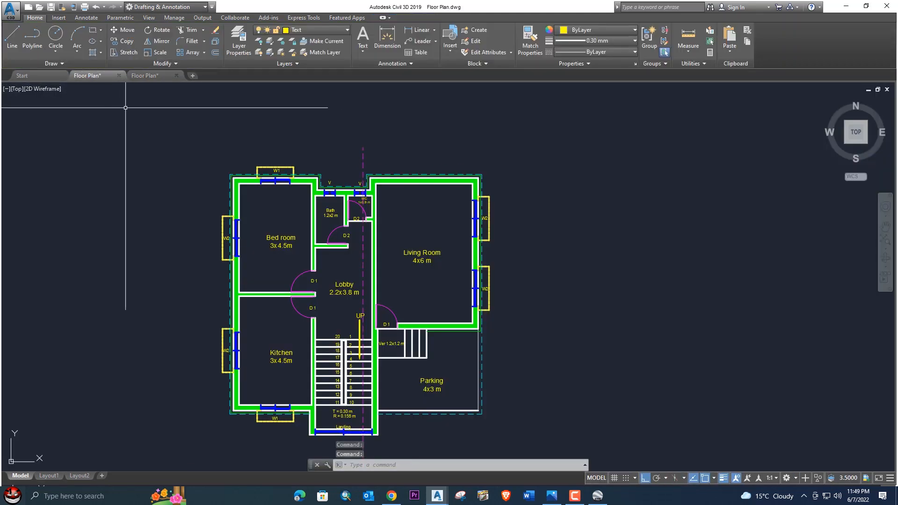
pyautogui.write('pol')
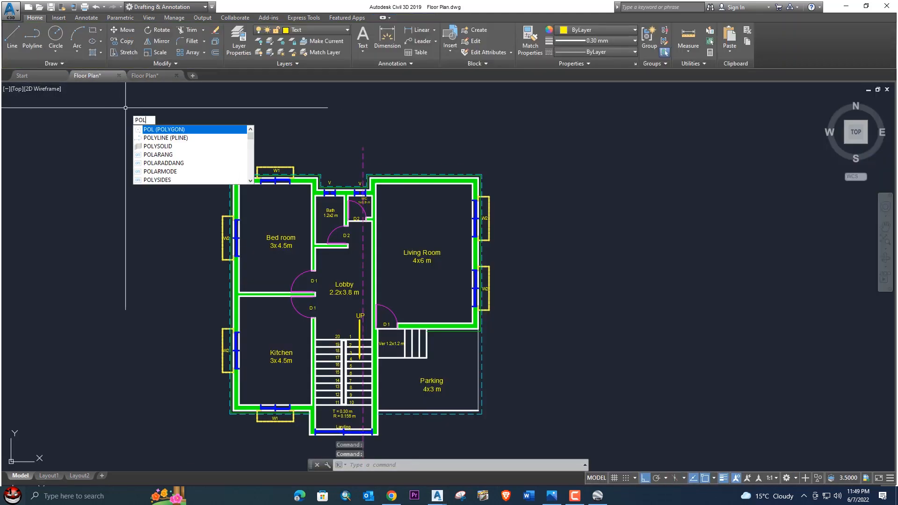
pyautogui.click(167, 129)
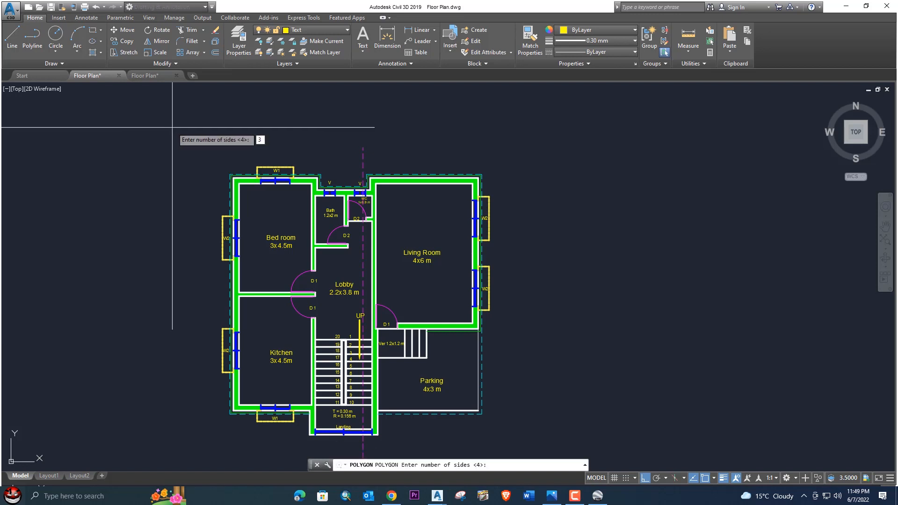
pyautogui.write('3')
pyautogui.press('Return')
pyautogui.scroll(4, 365, 146)
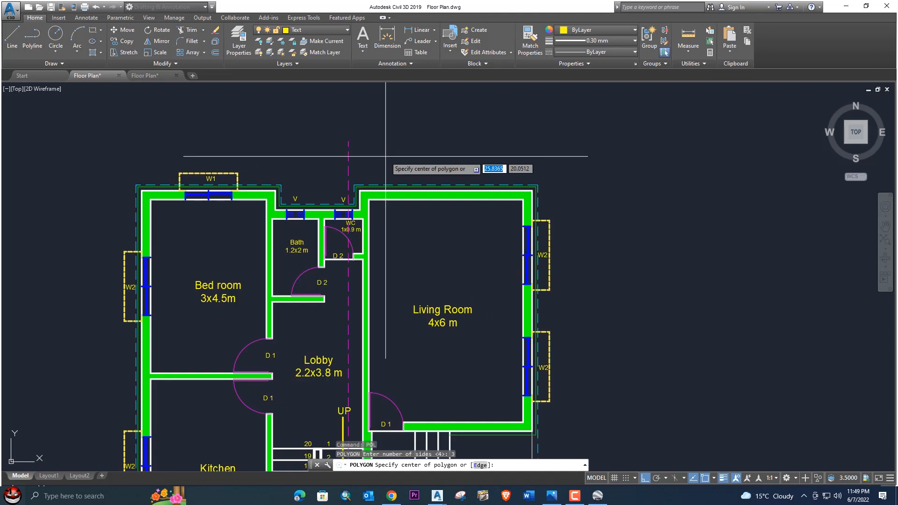
pyautogui.click(364, 141)
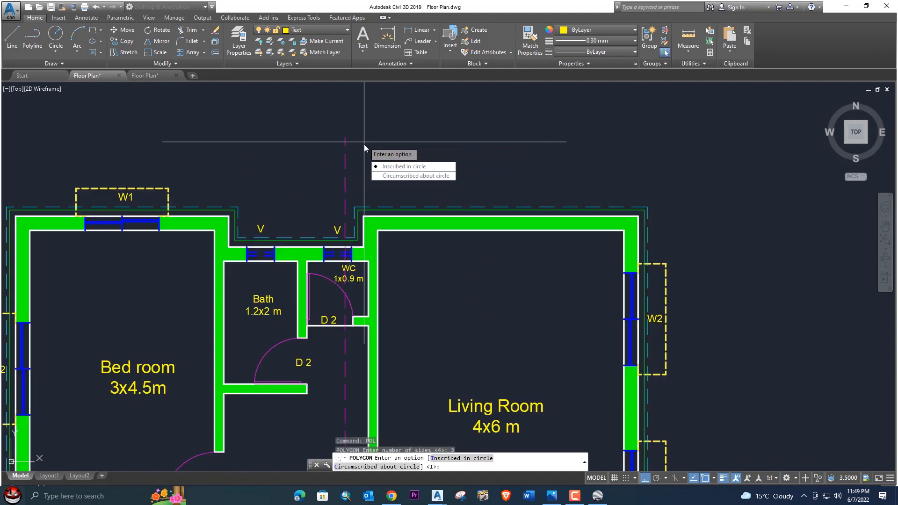
pyautogui.click(388, 176)
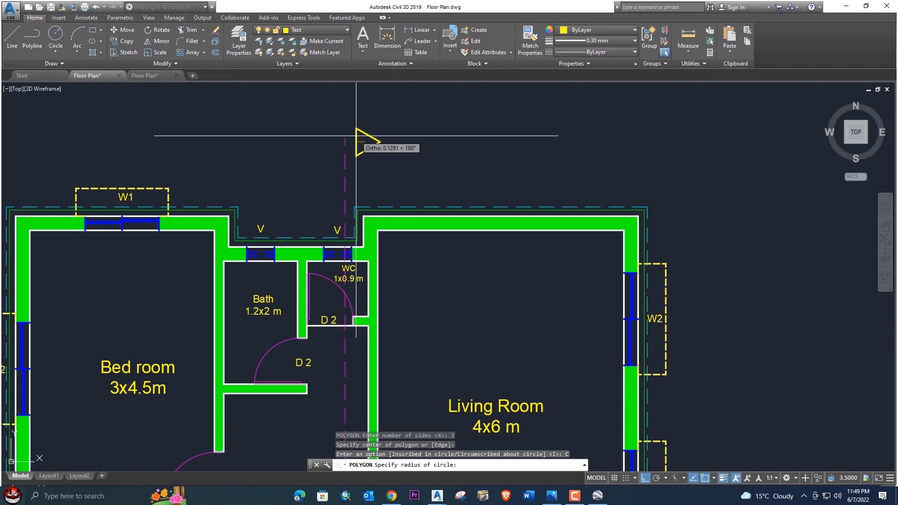
pyautogui.click(356, 136)
pyautogui.moveTo(363, 145); pyautogui.dragTo(370, 162, button='middle')
pyautogui.click(379, 166)
pyautogui.click(378, 165)
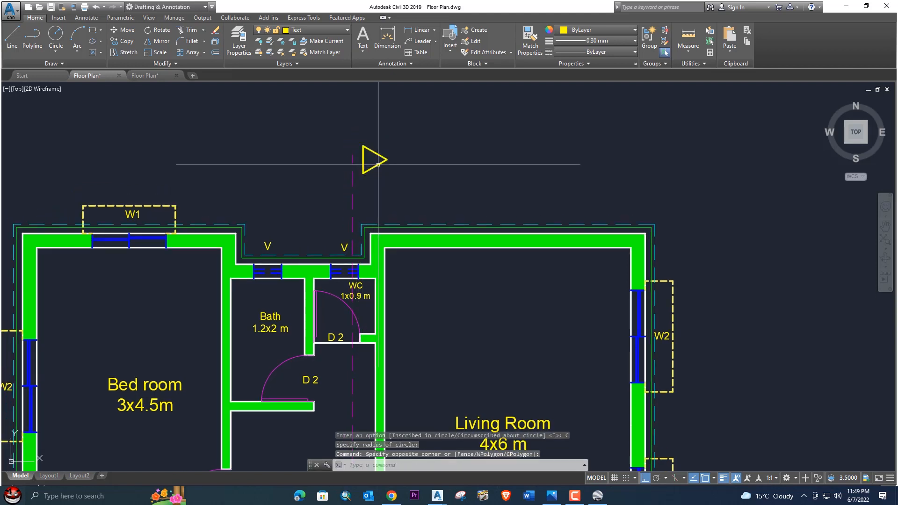
pyautogui.click(378, 165)
pyautogui.click(375, 166)
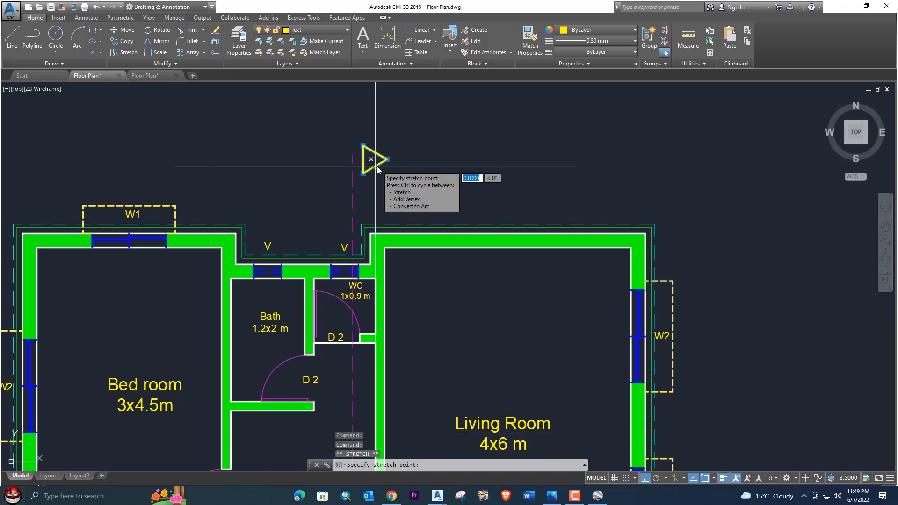
pyautogui.write('c')
pyautogui.press('Return')
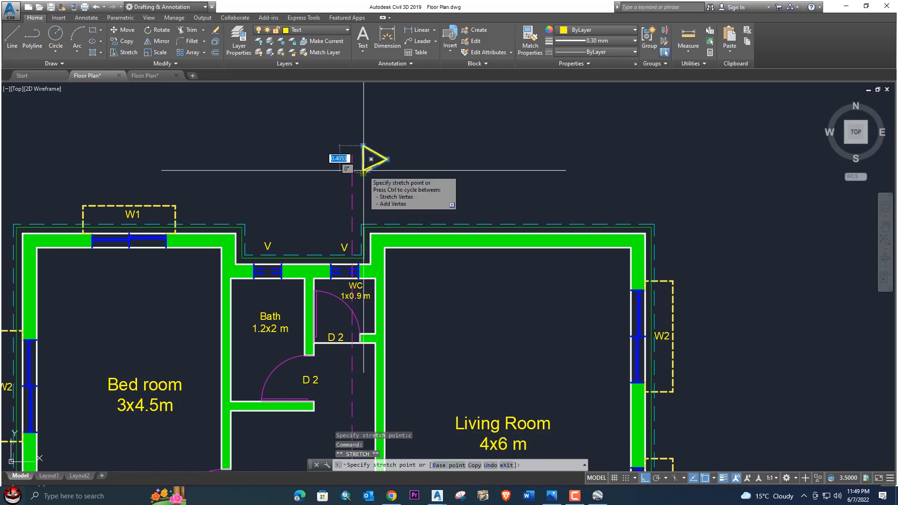
pyautogui.press('Escape')
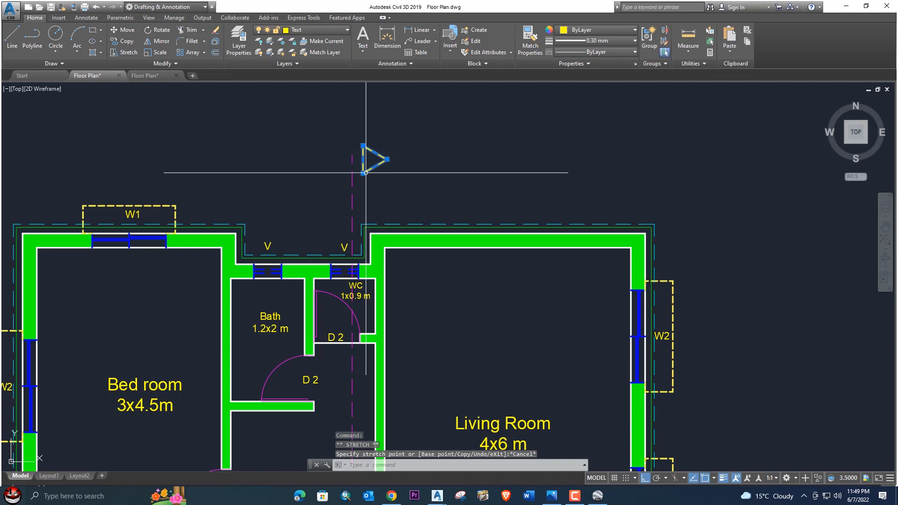
# - Scale the triangle down slightly, using its lower corner nearest the section line as the base point
pyautogui.write('sc')
pyautogui.press('Return')
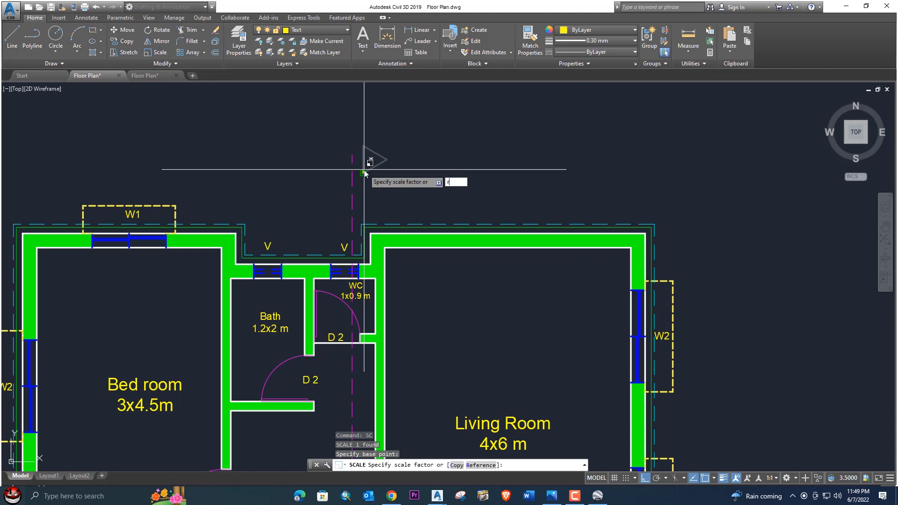
pyautogui.press('Return')
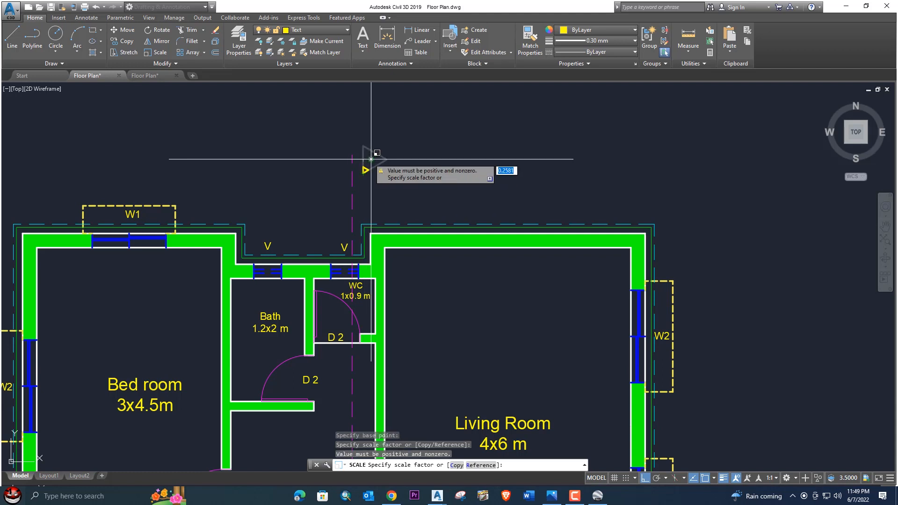
pyautogui.click(387, 141)
# - Fill the triangle beside the section line's upper end with a SOLID hatch
pyautogui.scroll(2, 368, 167)
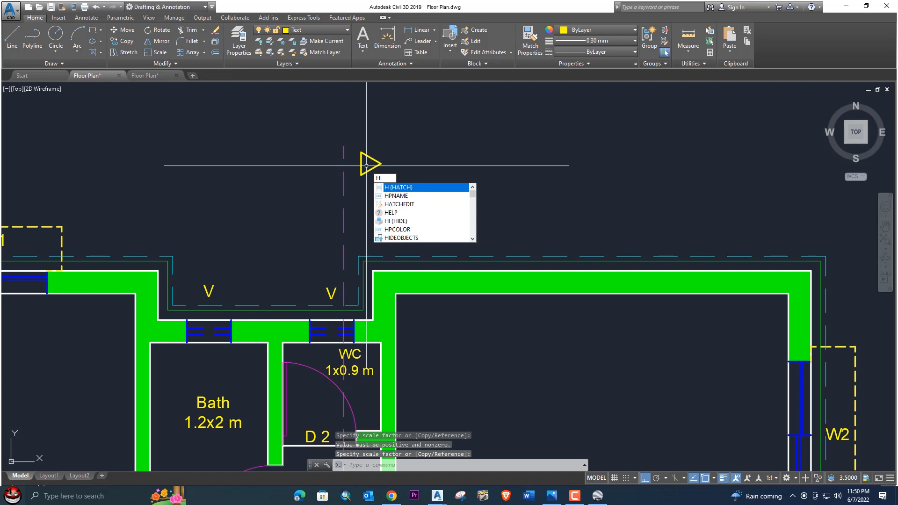
pyautogui.press('Return')
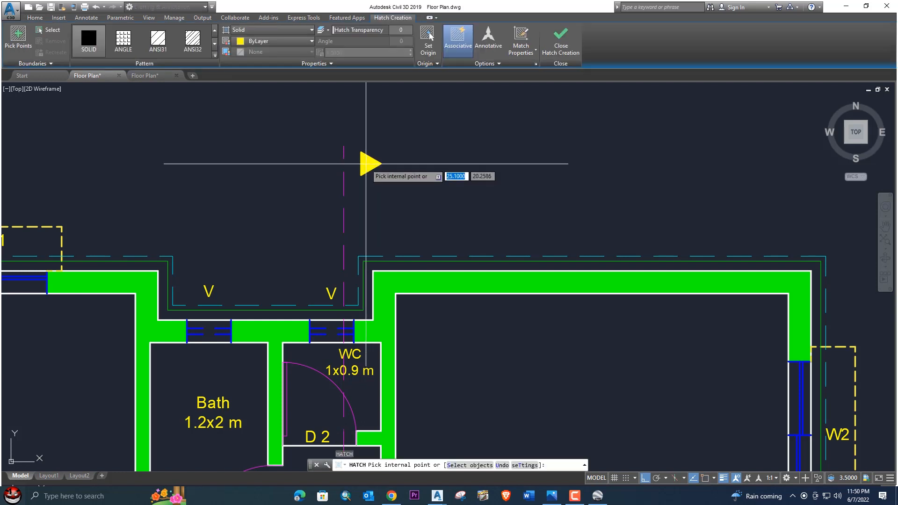
pyautogui.press('Escape')
pyautogui.scroll(-2, 370, 165)
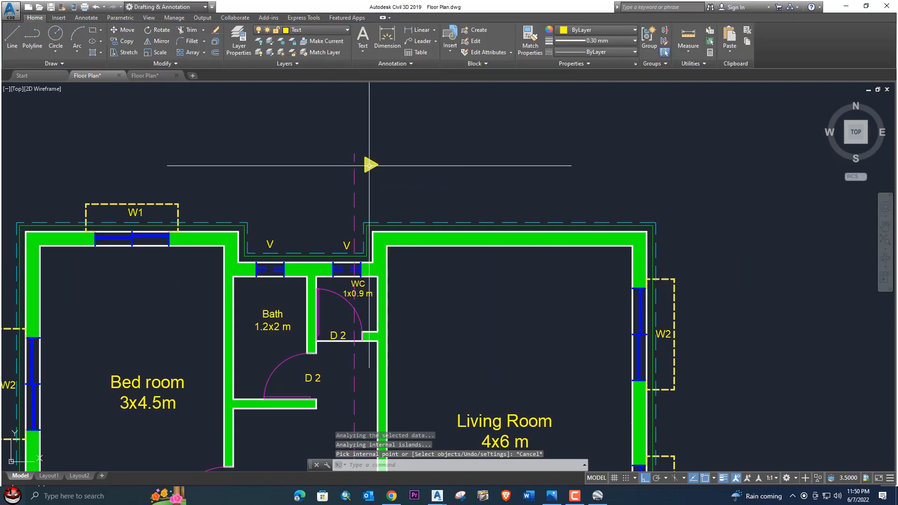
# - Set the triangle hatch's color to dark red
pyautogui.click(369, 165)
pyautogui.scroll(2, 367, 164)
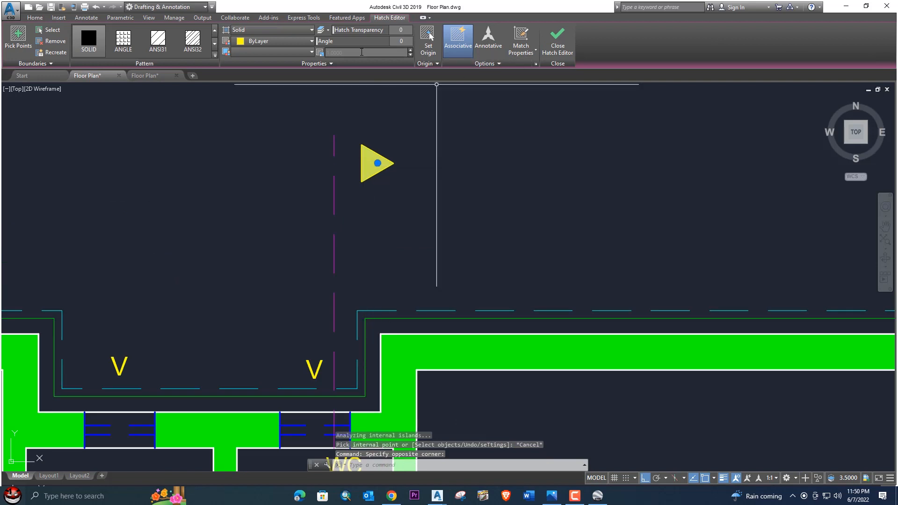
pyautogui.click(286, 42)
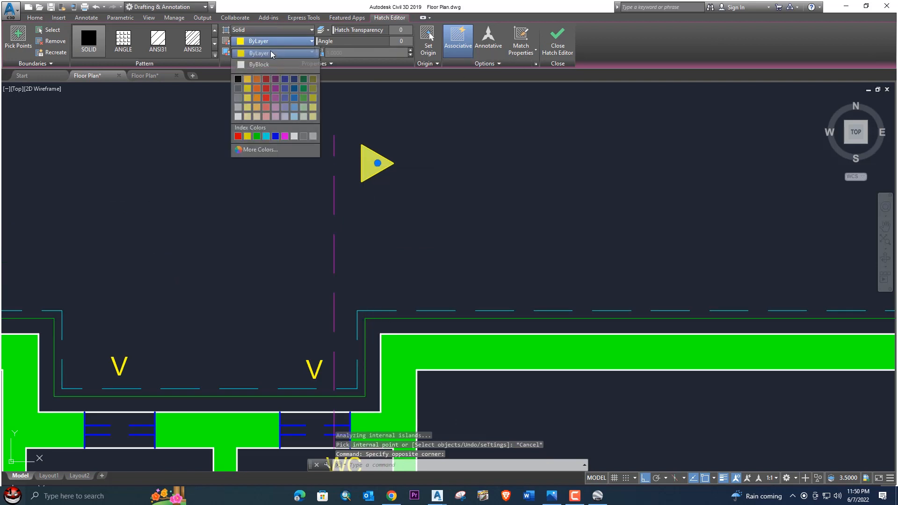
pyautogui.click(267, 79)
pyautogui.scroll(-3, 361, 147)
pyautogui.press('Escape')
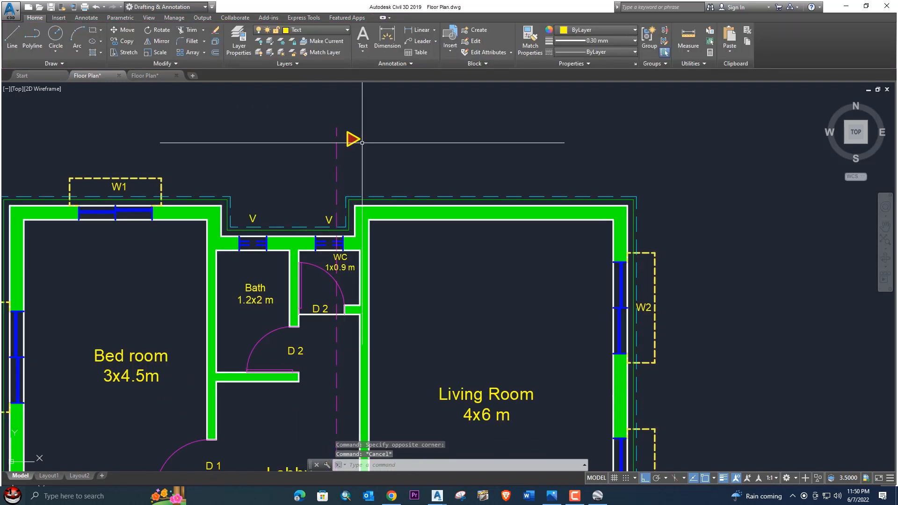
# - With Ortho off, copy the V label above the WC to just beyond the triangle's tip and change the copy's text to A
pyautogui.scroll(2, 323, 155)
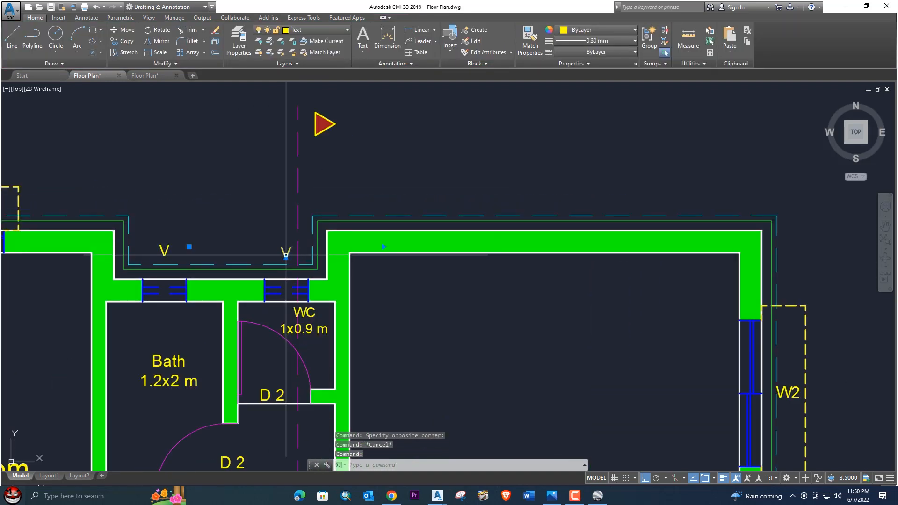
pyautogui.write('o')
pyautogui.press('Return')
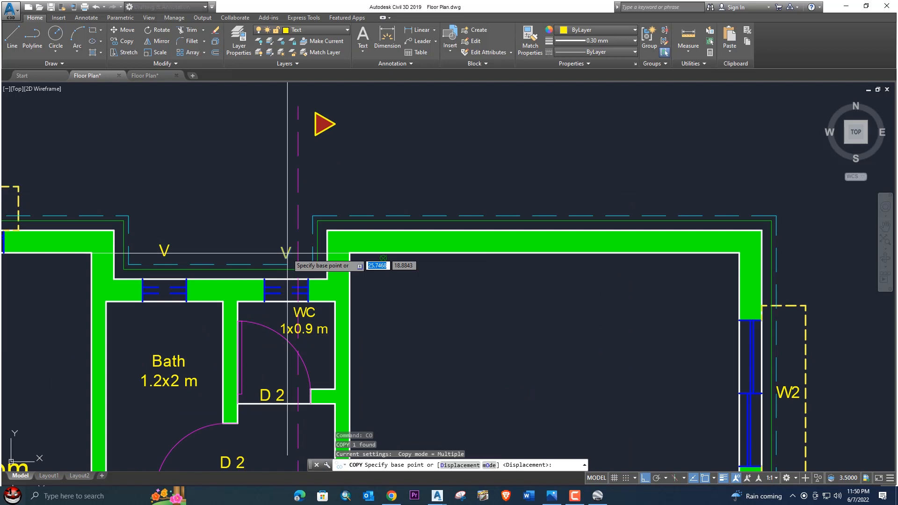
pyautogui.click(287, 254)
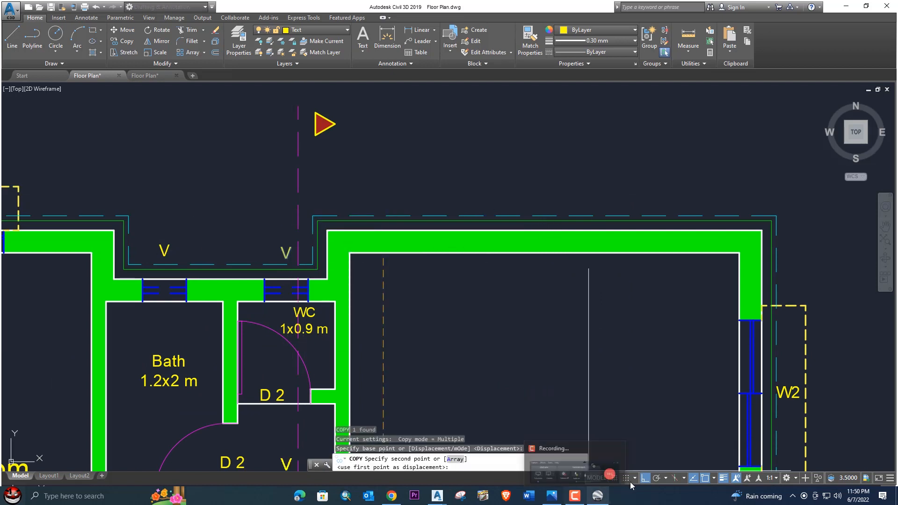
pyautogui.click(645, 478)
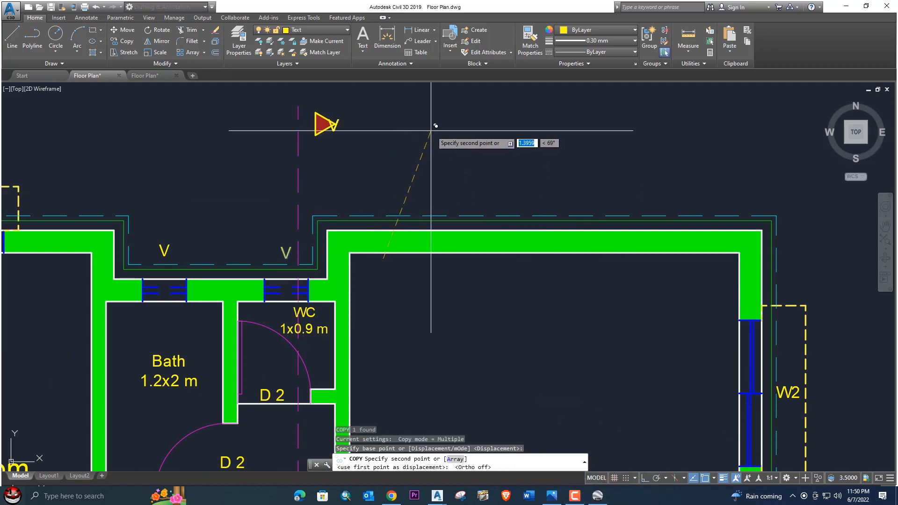
pyautogui.moveTo(397, 134); pyautogui.dragTo(424, 191, button='middle')
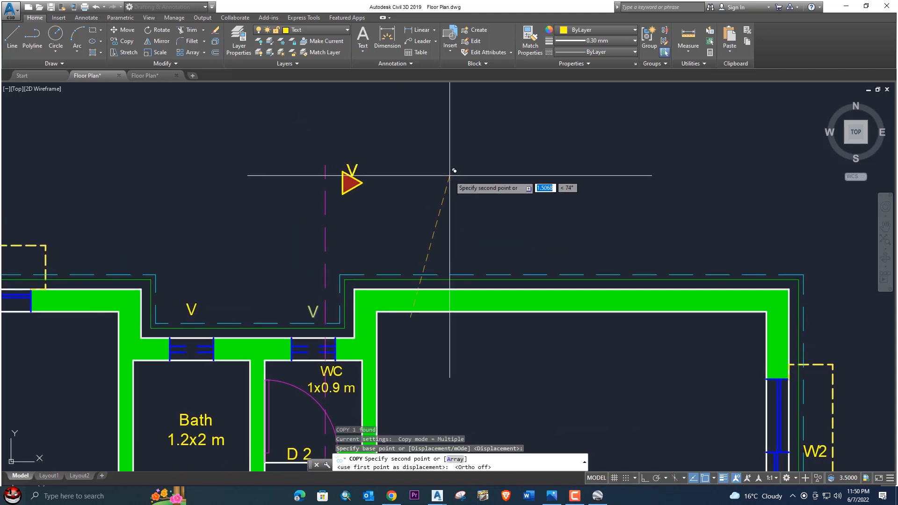
pyautogui.scroll(4, 455, 179)
pyautogui.press('Escape')
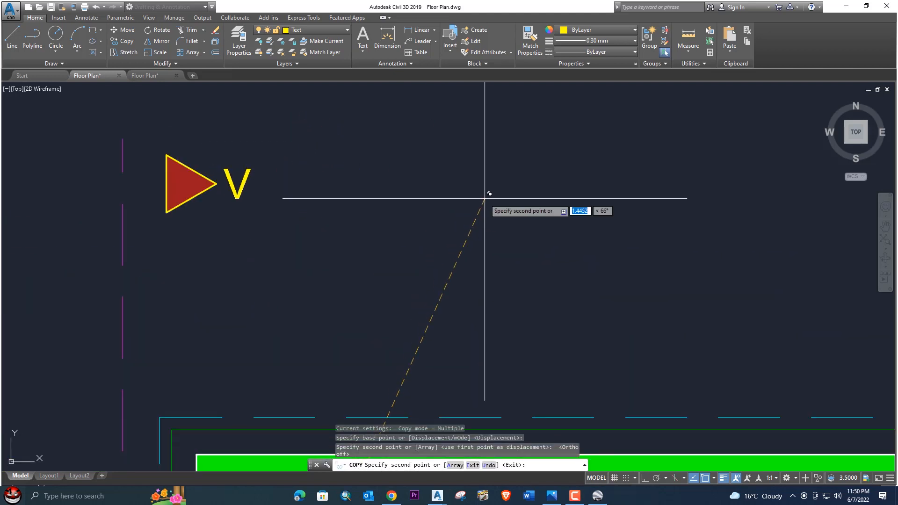
pyautogui.doubleClick(239, 191)
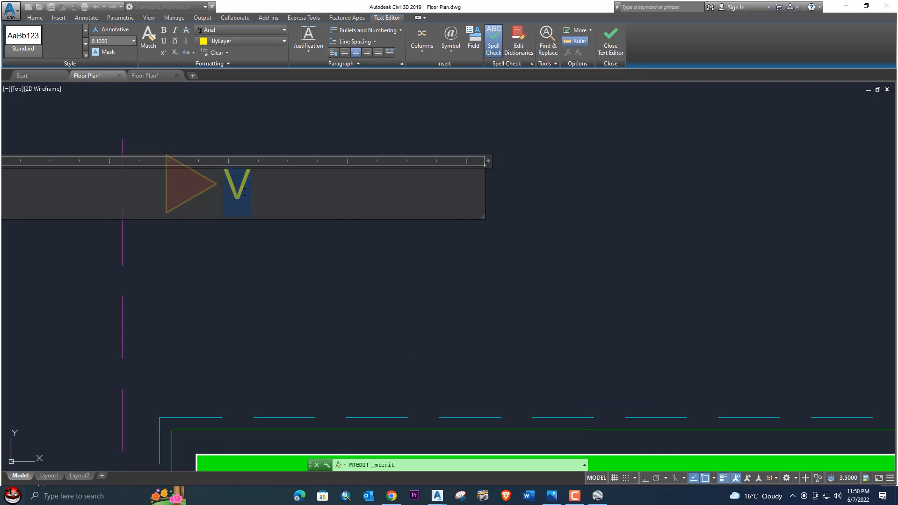
pyautogui.click(278, 255)
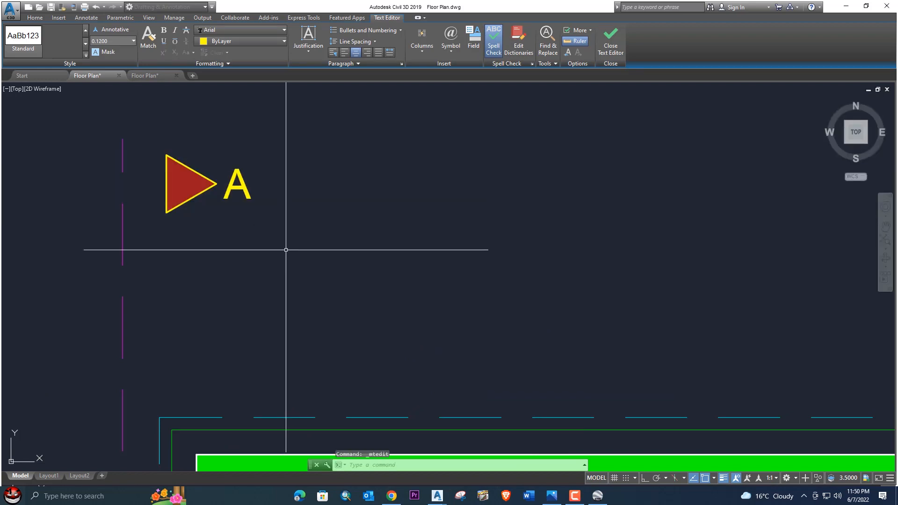
# - With Ortho on, copy the triangle, its hatch and the letter A about 13.44 m straight down to the section line's lower end
pyautogui.scroll(-3, 274, 229)
pyautogui.click(270, 232)
pyautogui.click(227, 202)
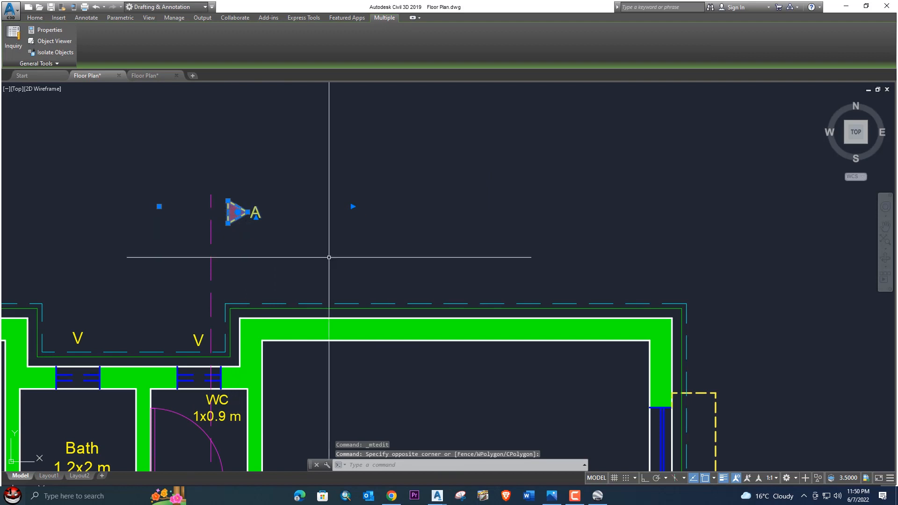
pyautogui.click(645, 477)
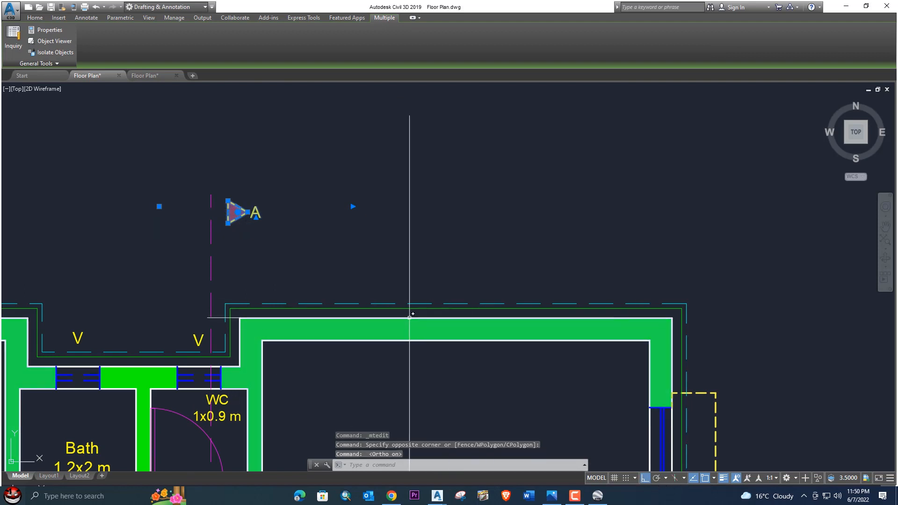
pyautogui.click(250, 227)
pyautogui.press('Escape')
pyautogui.press('Escape')
pyautogui.click(275, 236)
pyautogui.click(244, 200)
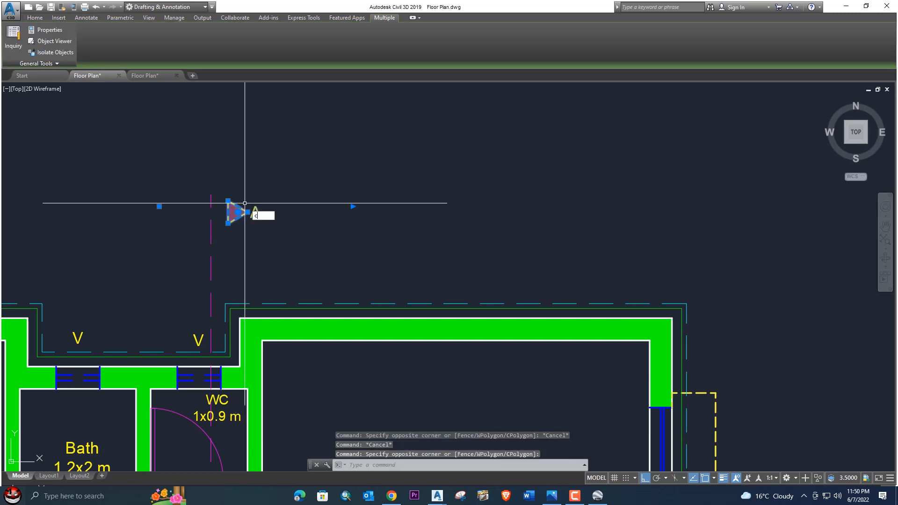
pyautogui.press('Return')
pyautogui.click(237, 213)
pyautogui.scroll(-2, 246, 337)
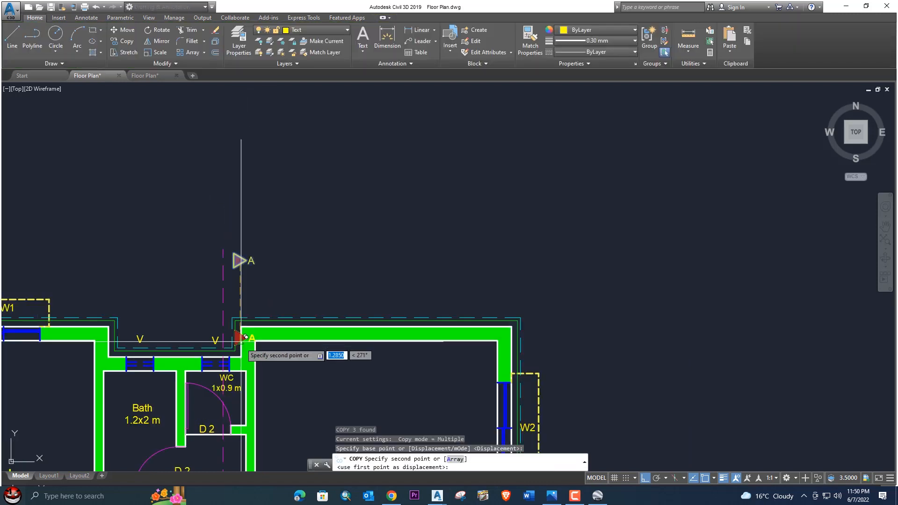
pyautogui.moveTo(241, 344); pyautogui.dragTo(262, 141, button='middle')
pyautogui.scroll(-5, 227, 263)
pyautogui.moveTo(229, 270)
pyautogui.mouseDown(button='middle')
pyautogui.moveTo(251, 230)
pyautogui.moveTo(253, 155)
pyautogui.mouseUp(button='middle')
pyautogui.moveTo(243, 350); pyautogui.dragTo(268, 285, button='middle')
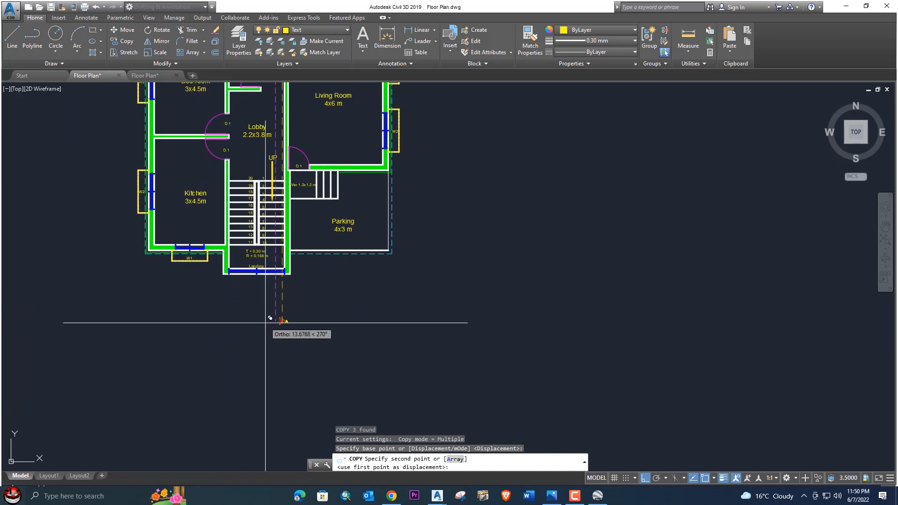
pyautogui.scroll(3, 271, 316)
pyautogui.scroll(5, 281, 310)
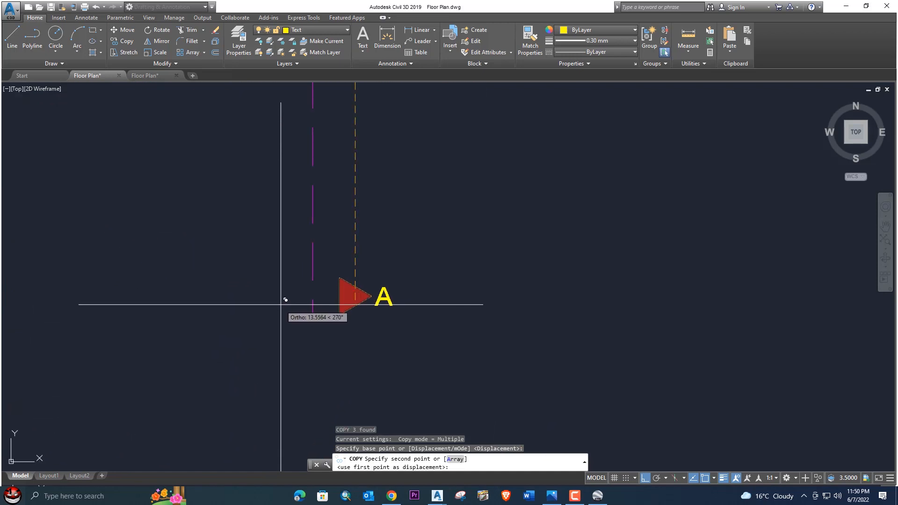
pyautogui.click(285, 287)
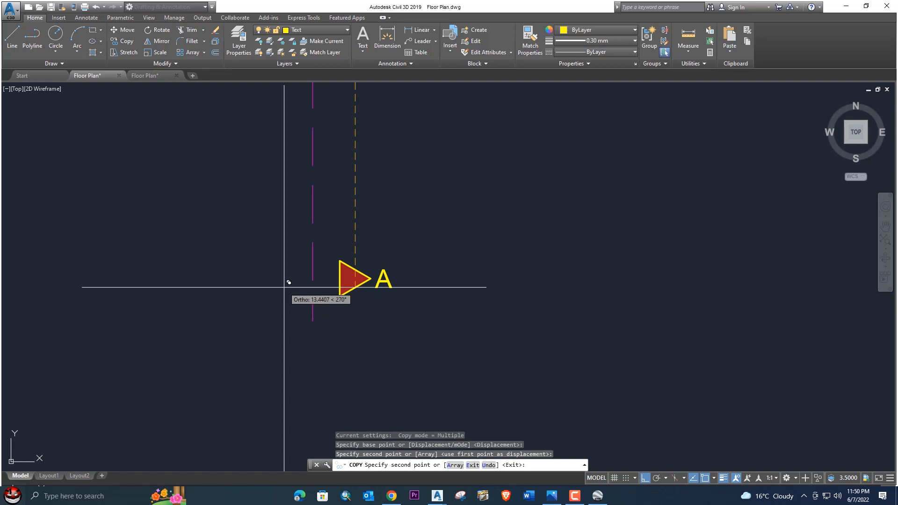
pyautogui.press('Escape')
# - Change the letter of the marker at the section line's lower end to B
pyautogui.scroll(-5, 357, 281)
pyautogui.scroll(-2, 388, 250)
pyautogui.scroll(6, 371, 251)
pyautogui.doubleClick(363, 247)
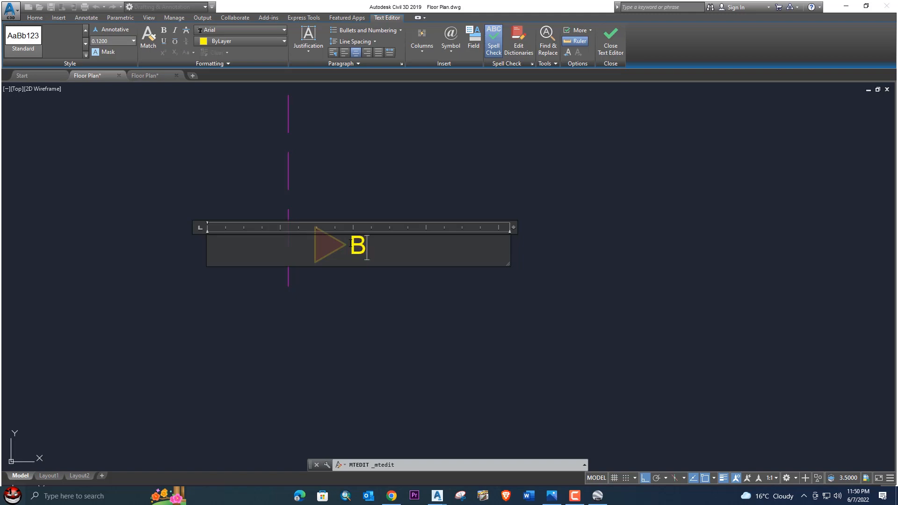
pyautogui.click(387, 173)
pyautogui.scroll(-8, 437, 205)
pyautogui.moveTo(437, 208); pyautogui.dragTo(399, 344, button='middle')
pyautogui.scroll(7, 388, 226)
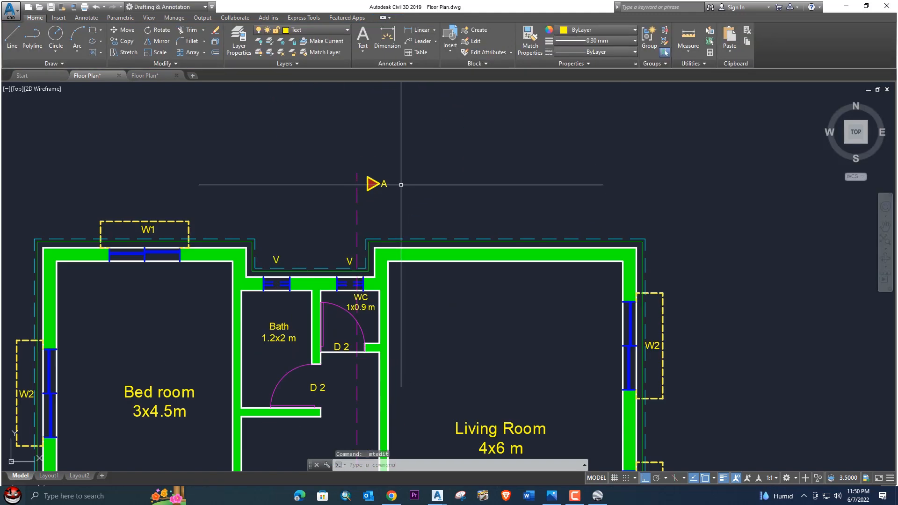
# - Stretch both ends of the vertical section line outward so it extends beyond the A and B markers
pyautogui.moveTo(396, 187); pyautogui.dragTo(394, 181, button='middle')
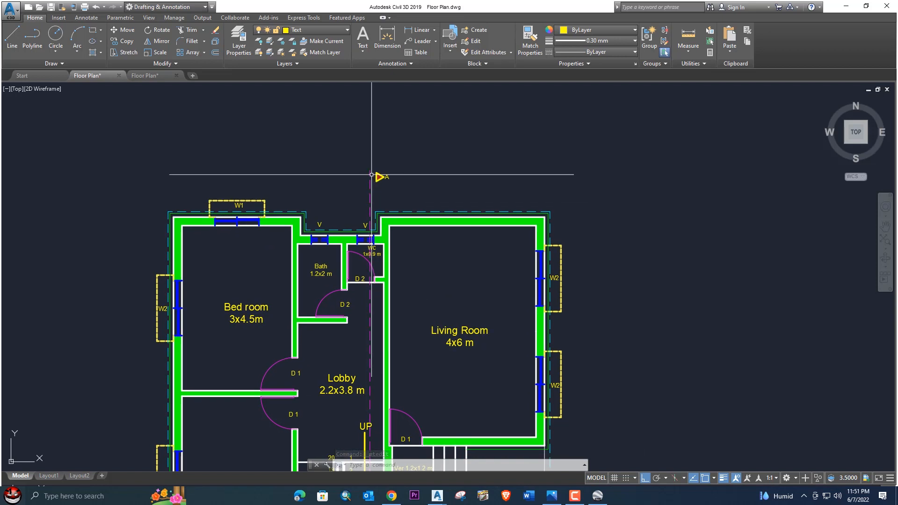
pyautogui.click(370, 170)
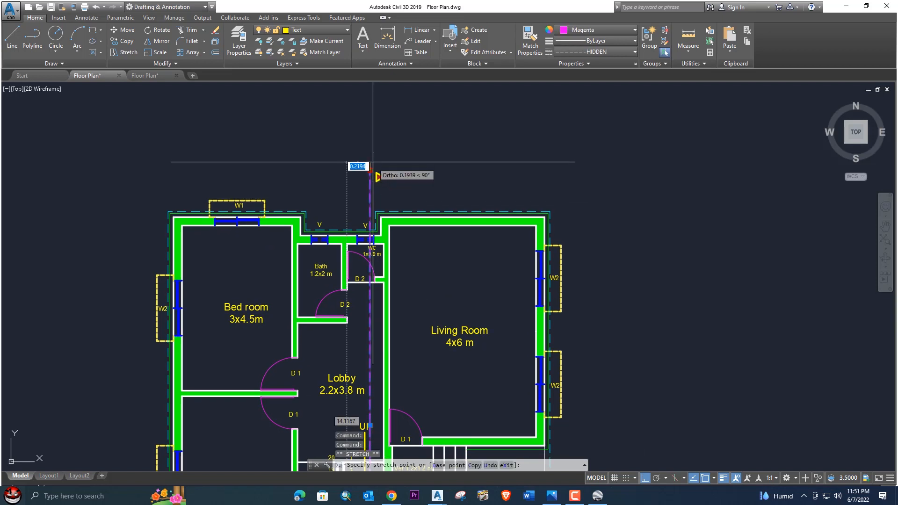
pyautogui.press('Escape')
pyautogui.scroll(-2, 372, 150)
pyautogui.moveTo(379, 258); pyautogui.dragTo(385, 178, button='middle')
pyautogui.moveTo(409, 260); pyautogui.dragTo(404, 171, button='middle')
pyautogui.scroll(2, 347, 329)
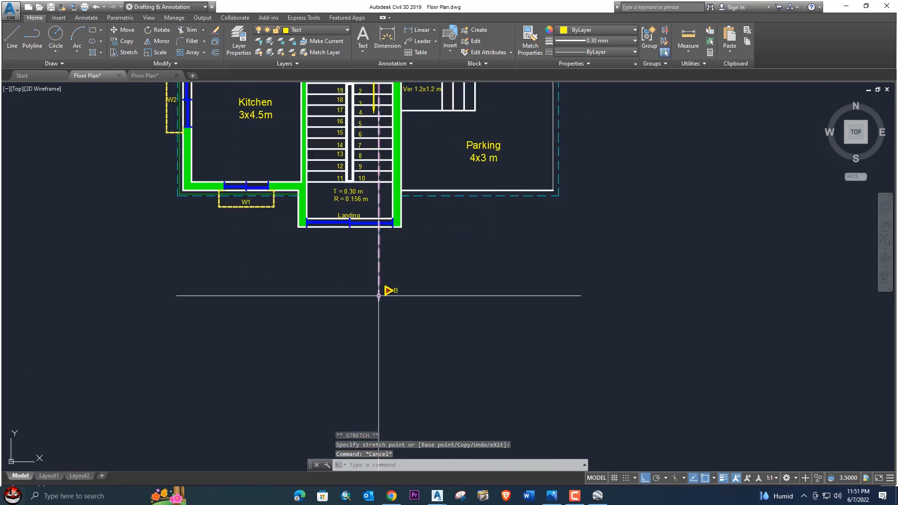
pyautogui.click(379, 296)
pyautogui.click(379, 295)
pyautogui.scroll(-1, 389, 323)
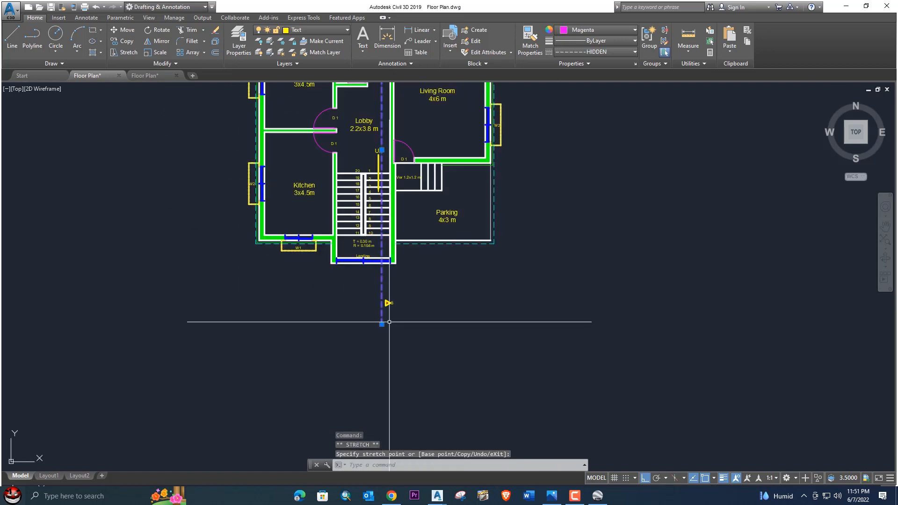
pyautogui.moveTo(393, 311); pyautogui.dragTo(400, 351, button='middle')
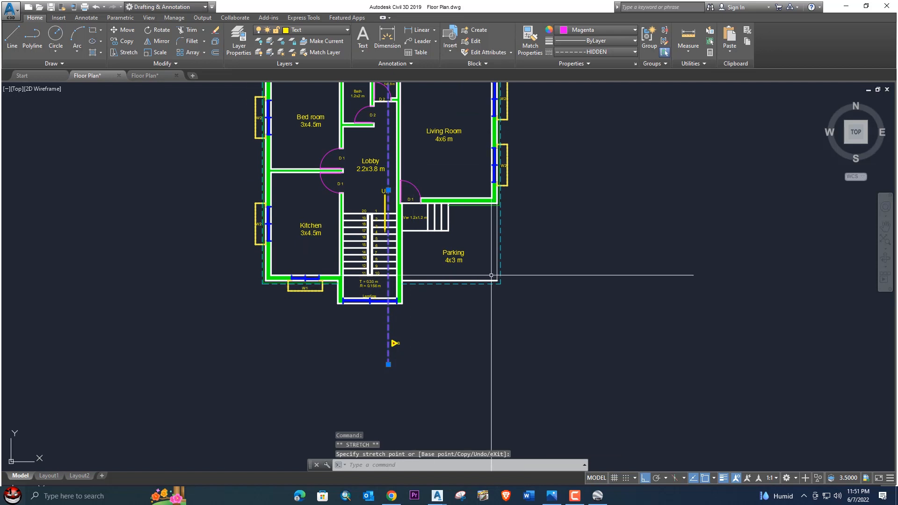
# - Examine the projection notes and their leaders around the reference plan in the other open drawing, and return to the working floor plan
pyautogui.moveTo(513, 250); pyautogui.dragTo(519, 304, button='middle')
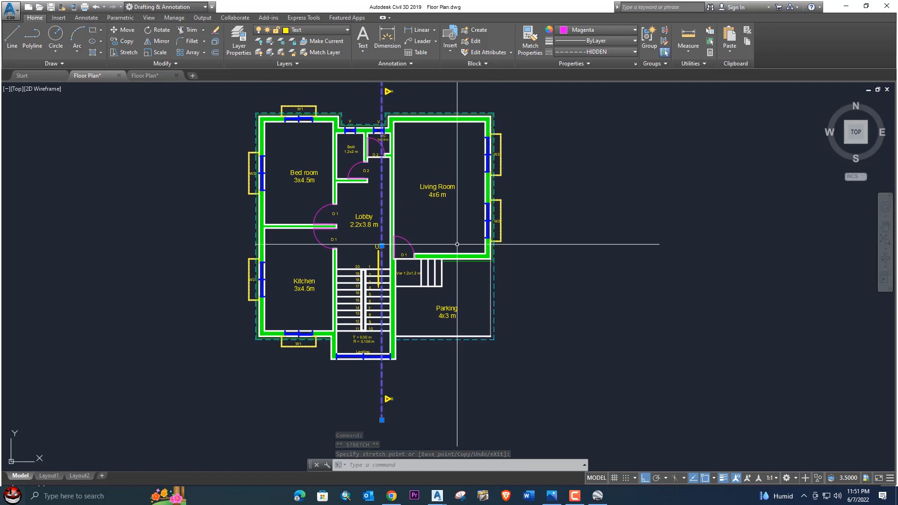
pyautogui.moveTo(524, 201); pyautogui.dragTo(472, 199, button='middle')
pyautogui.scroll(4, 440, 243)
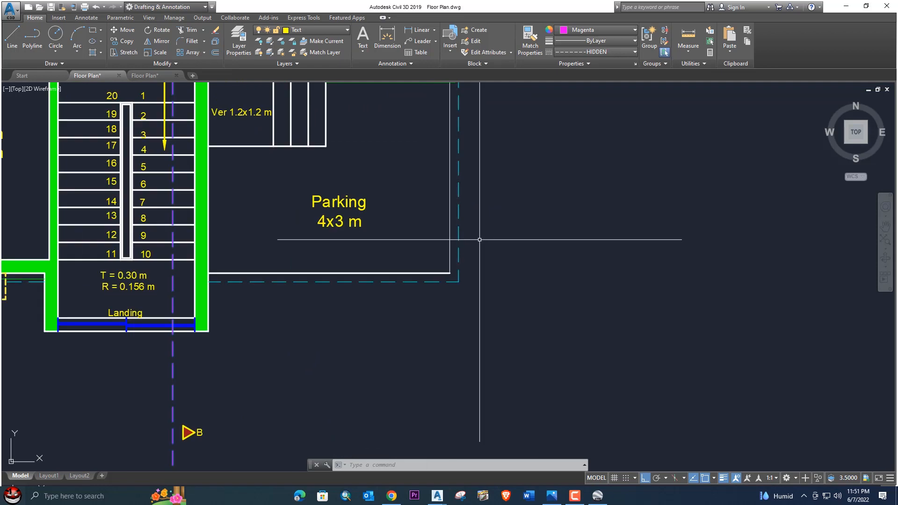
pyautogui.scroll(-5, 473, 239)
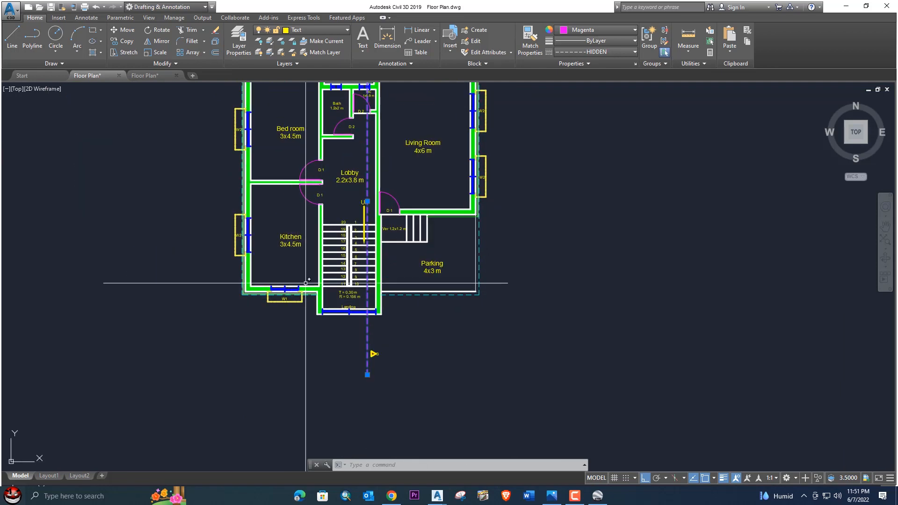
pyautogui.click(151, 78)
pyautogui.scroll(4, 213, 246)
pyautogui.scroll(2, 213, 240)
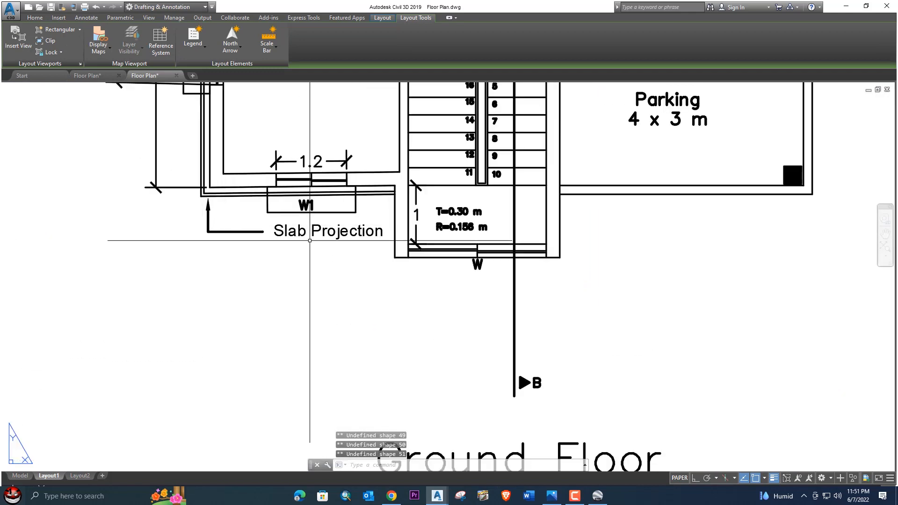
pyautogui.scroll(-4, 309, 241)
pyautogui.moveTo(310, 244); pyautogui.dragTo(216, 277, button='middle')
pyautogui.scroll(4, 496, 206)
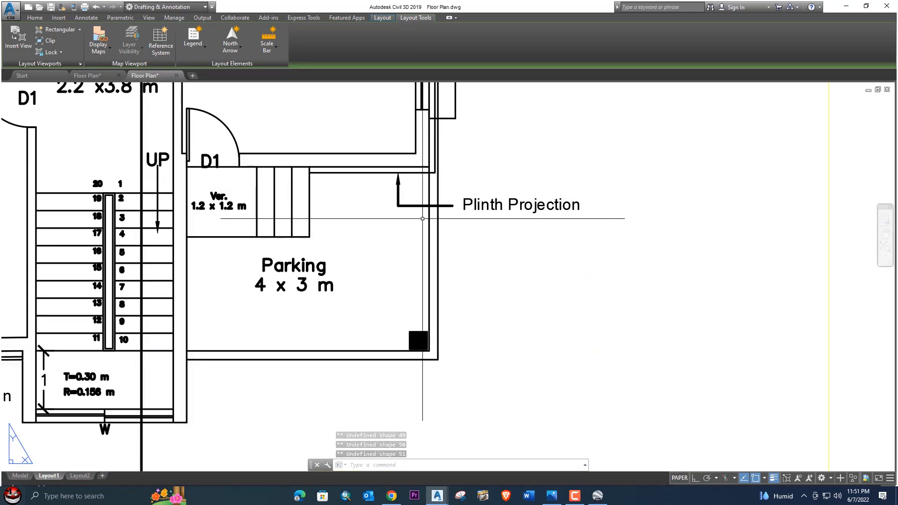
pyautogui.scroll(-4, 529, 219)
pyautogui.scroll(-1, 521, 197)
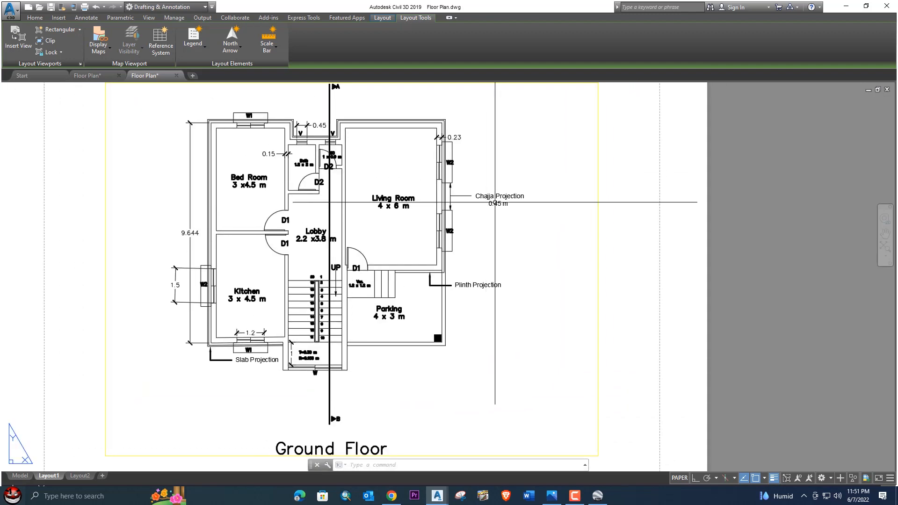
pyautogui.scroll(5, 517, 190)
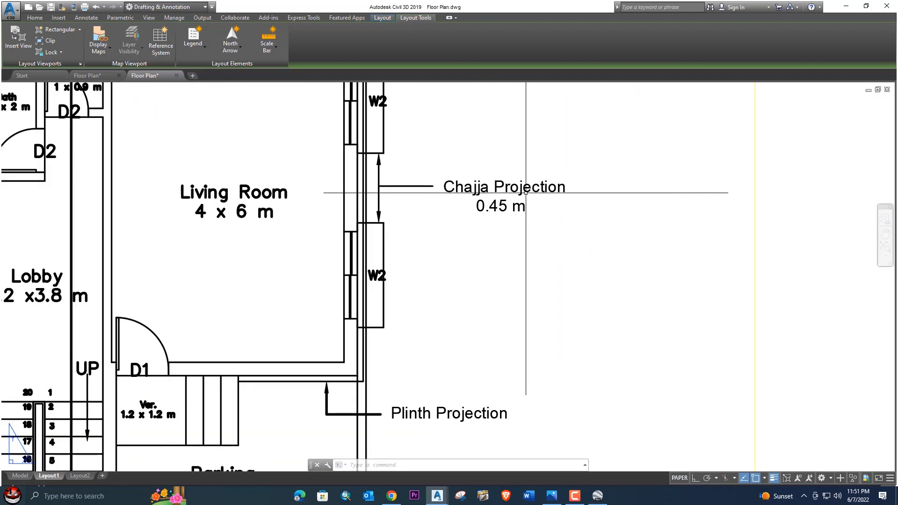
pyautogui.scroll(-4, 526, 192)
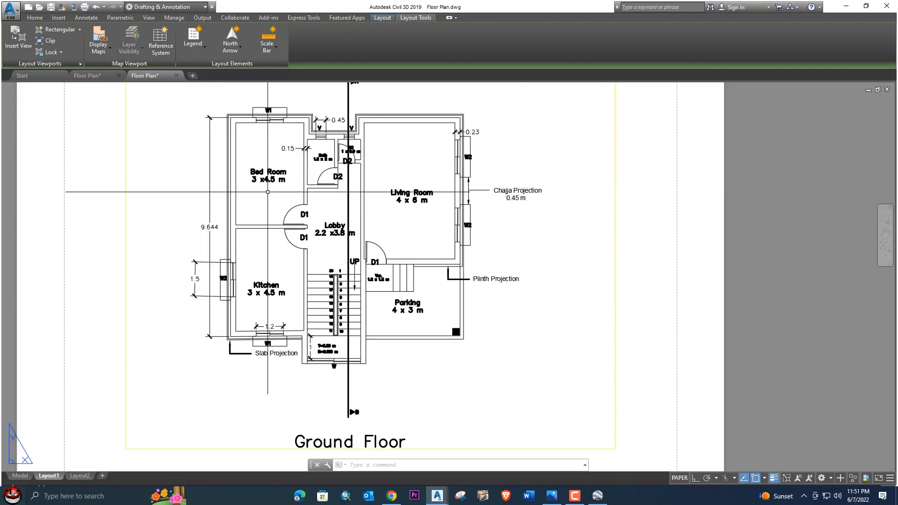
pyautogui.click(85, 75)
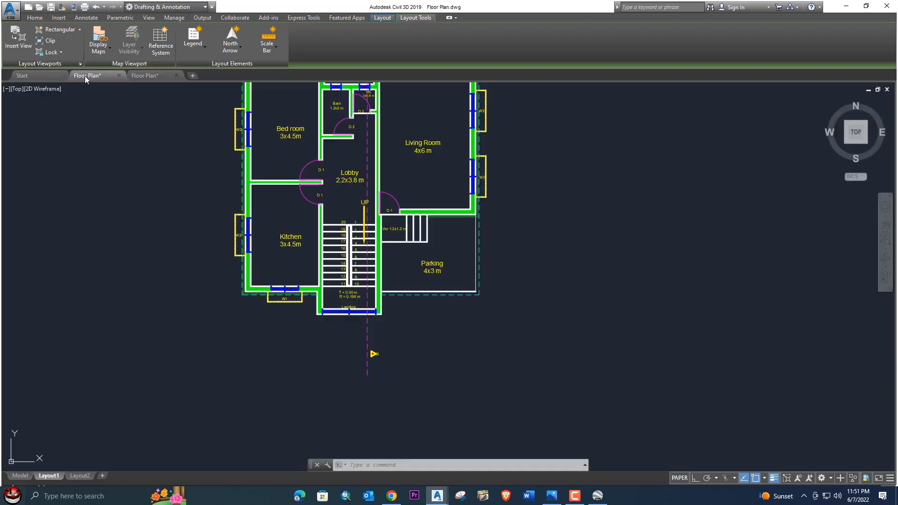
# - Try adding a multileader without text, its arrowhead on the plinth line below the Living Room's lower wall
pyautogui.moveTo(372, 238); pyautogui.dragTo(348, 254, button='middle')
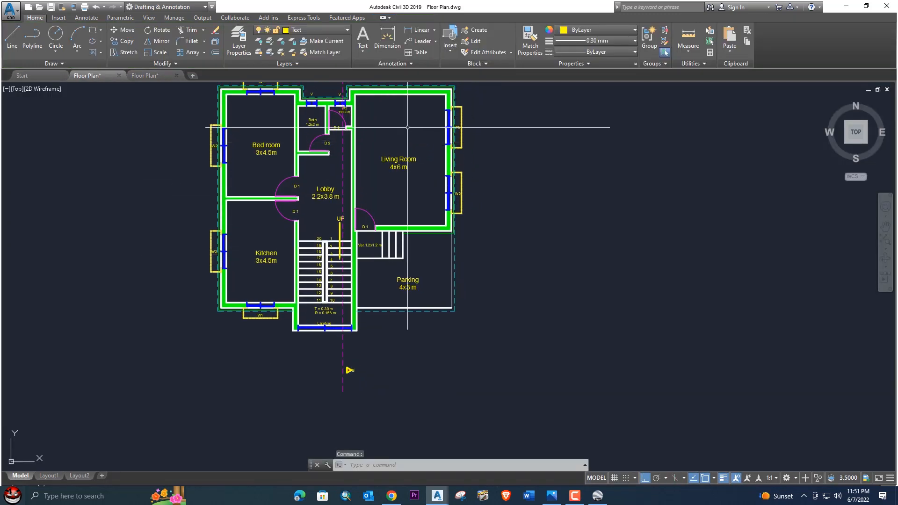
pyautogui.moveTo(385, 181); pyautogui.dragTo(394, 207, button='middle')
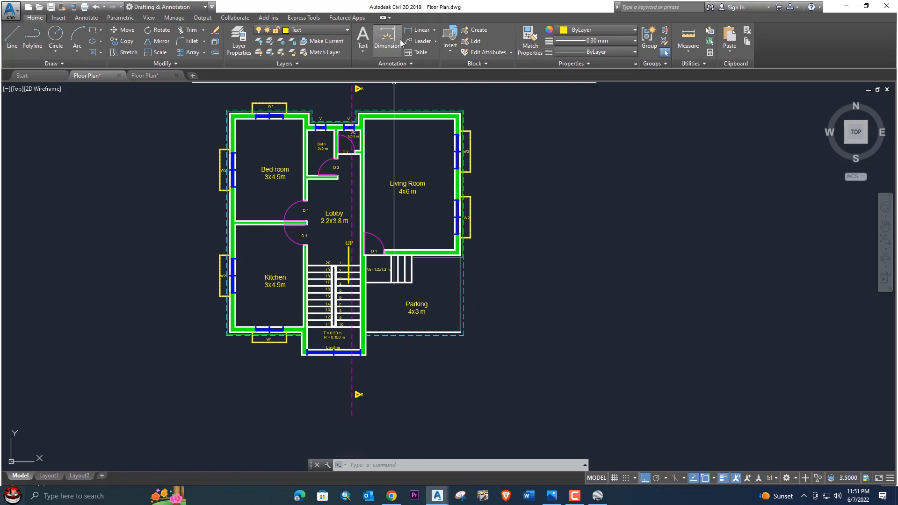
pyautogui.click(420, 40)
pyautogui.moveTo(449, 262); pyautogui.dragTo(427, 173, button='middle')
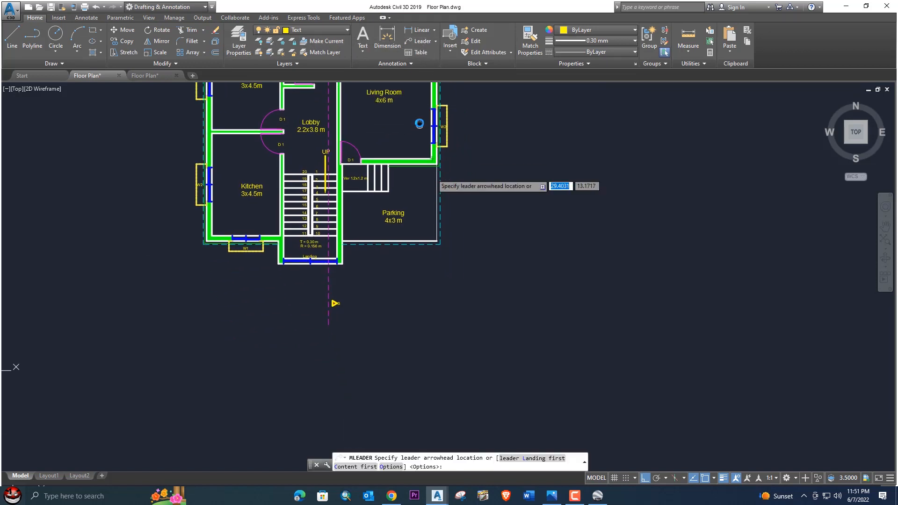
pyautogui.scroll(4, 414, 250)
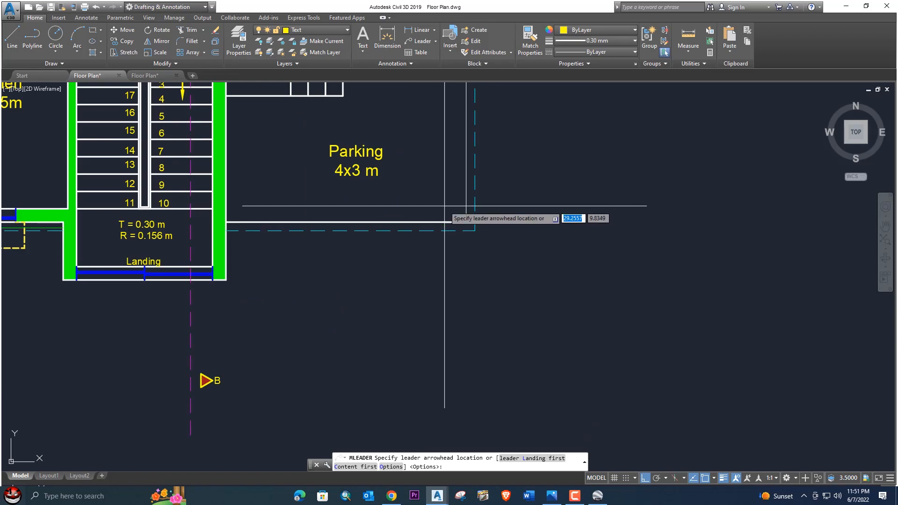
pyautogui.scroll(-2, 448, 206)
pyautogui.moveTo(448, 206); pyautogui.dragTo(433, 300, button='middle')
pyautogui.scroll(5, 433, 210)
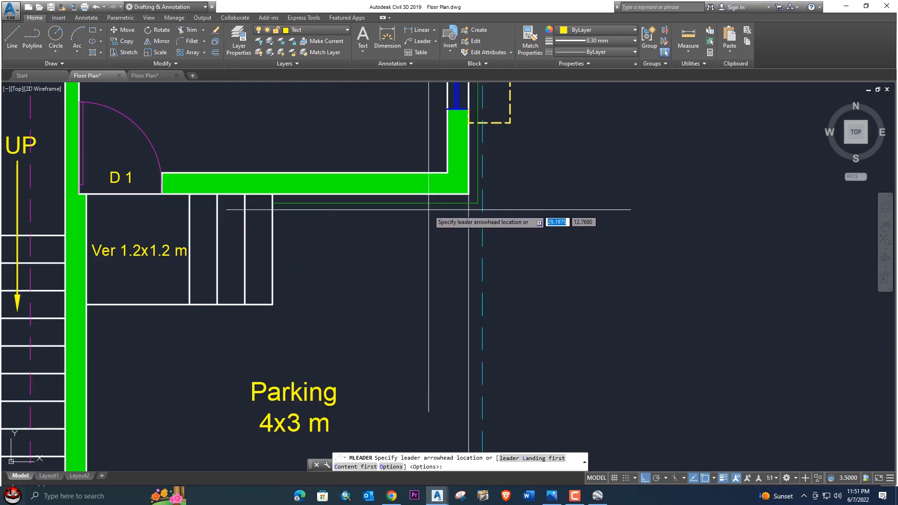
pyautogui.click(430, 205)
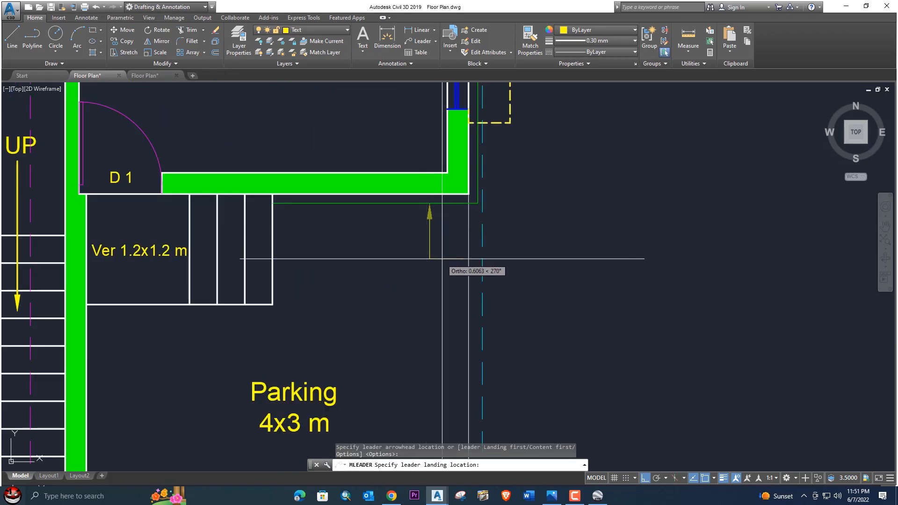
pyautogui.click(470, 312)
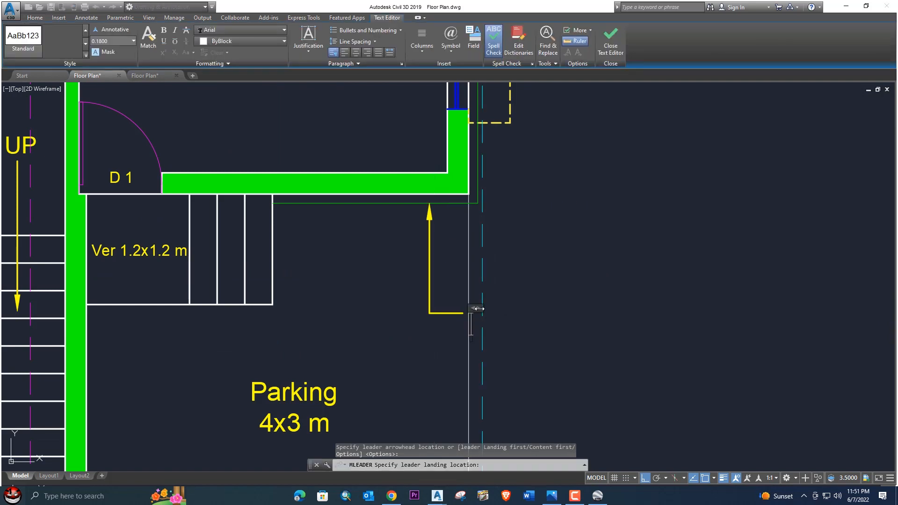
pyautogui.click(546, 300)
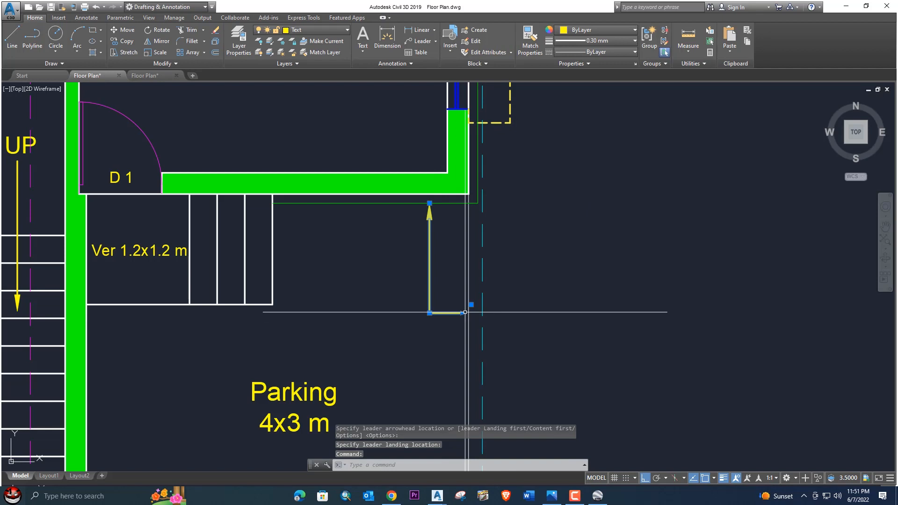
# - Stretch the trial leader's landing outward beyond the Parking boundary and erase the whole leader
pyautogui.click(463, 313)
pyautogui.press('Escape')
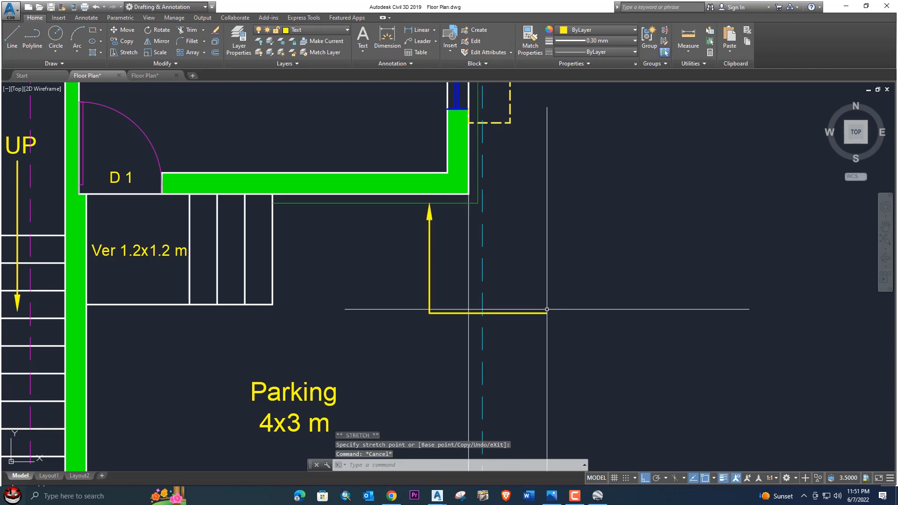
pyautogui.scroll(-2, 557, 311)
pyautogui.moveTo(555, 310); pyautogui.dragTo(544, 299, button='middle')
pyautogui.click(540, 299)
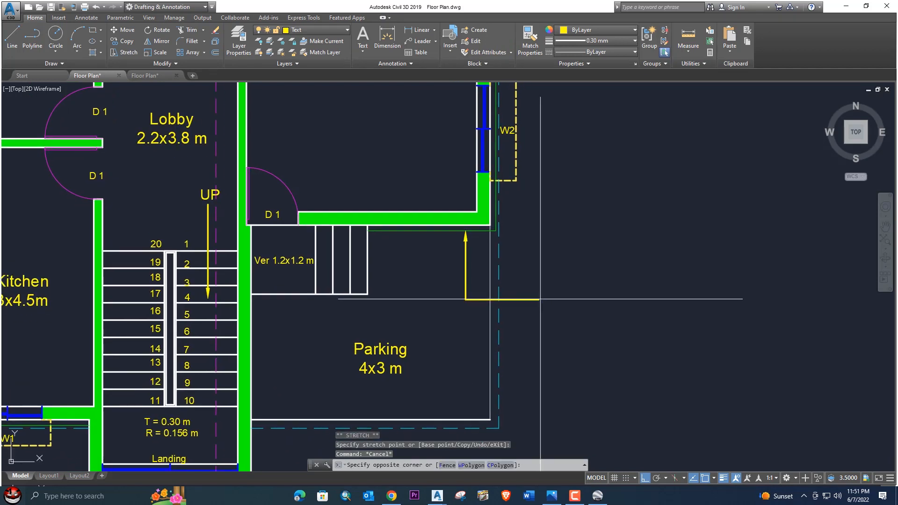
pyautogui.click(547, 299)
pyautogui.press('Escape')
pyautogui.click(519, 291)
pyautogui.press('Delete')
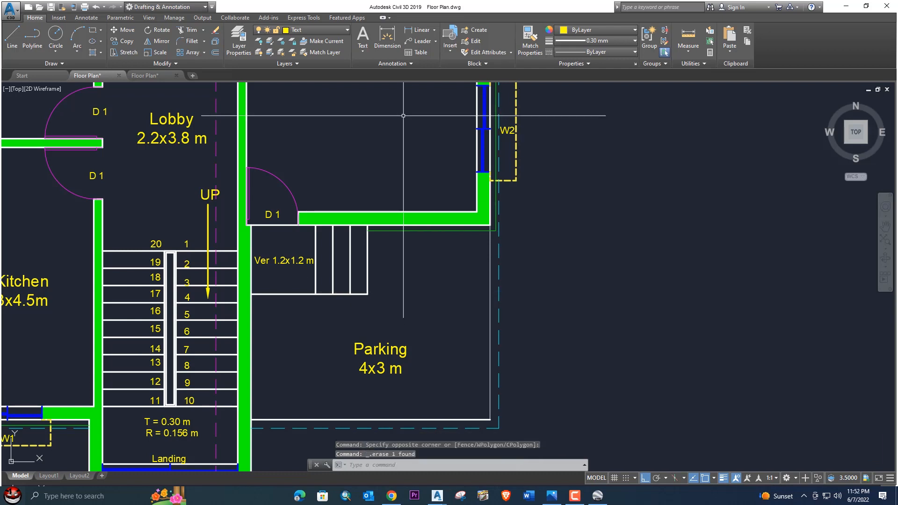
# - Add a multileader reading "Plinth Projection" above the Parking label, its arrowhead on the plinth line below the Living Room
pyautogui.click(419, 40)
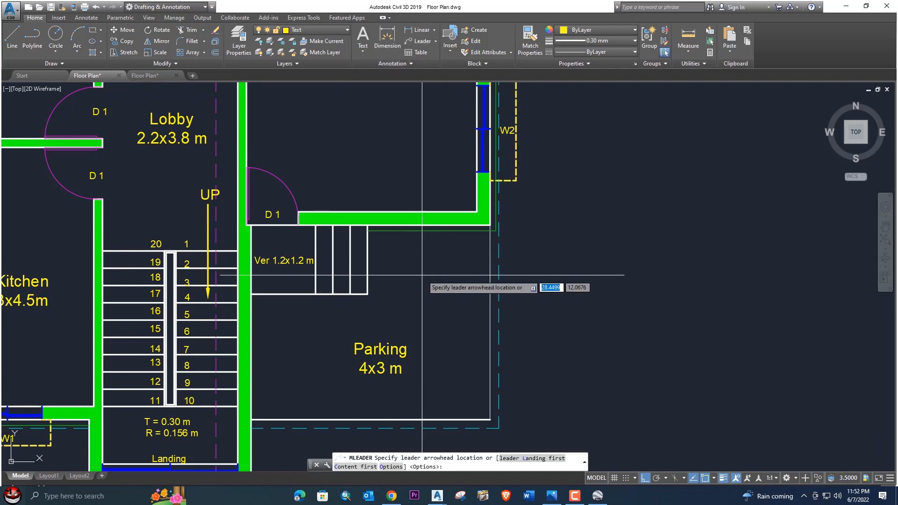
pyautogui.click(449, 233)
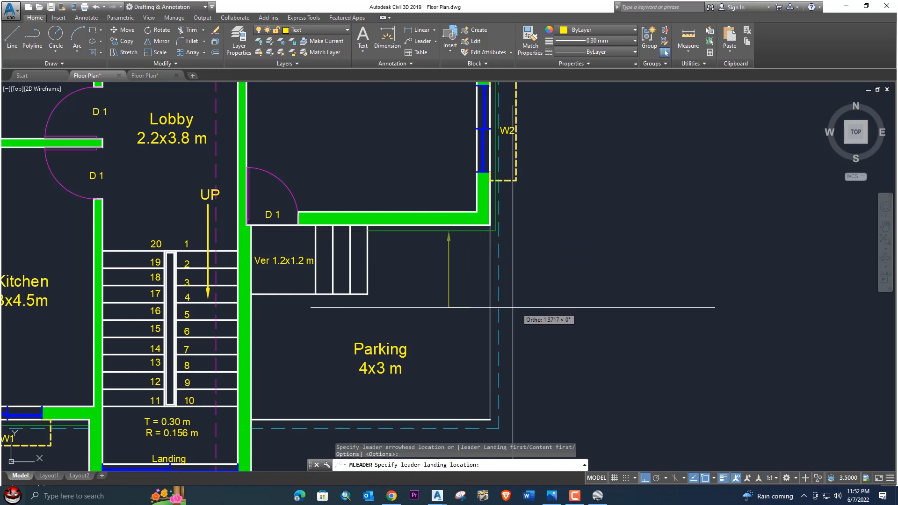
pyautogui.click(465, 315)
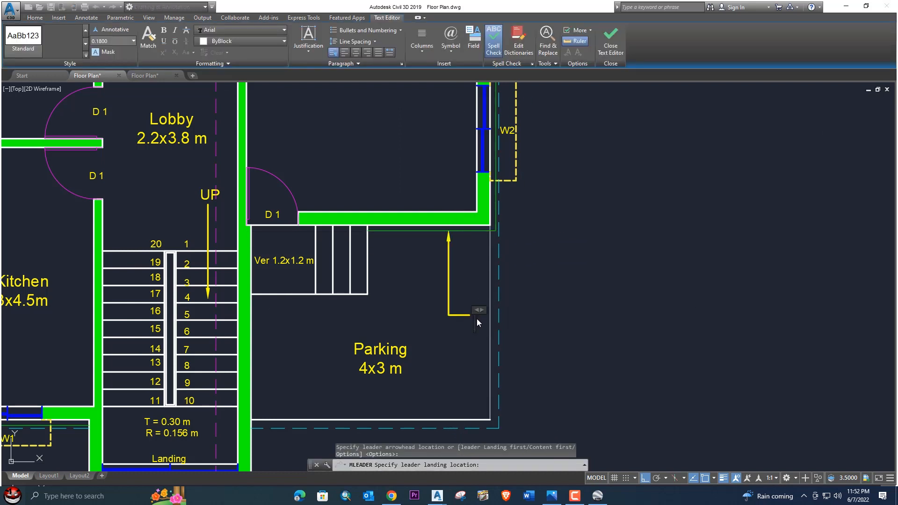
pyautogui.write('Plin')
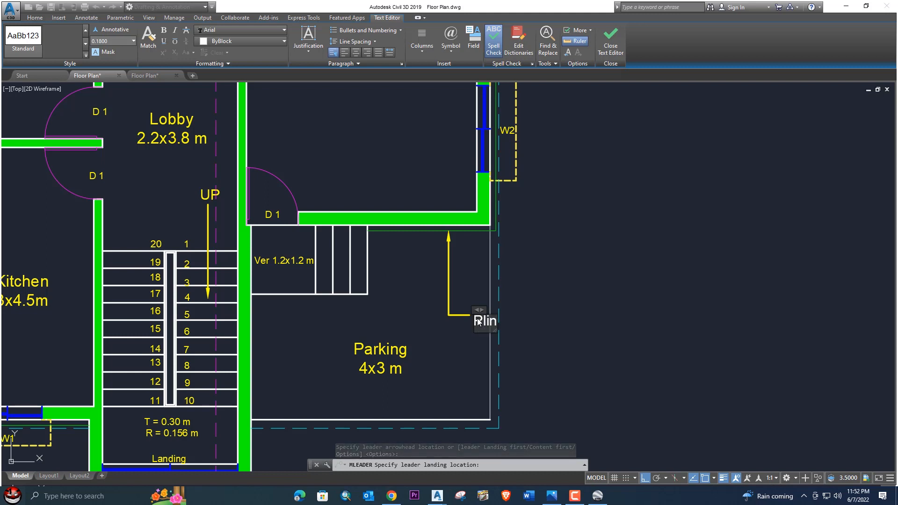
pyautogui.write('th Pr')
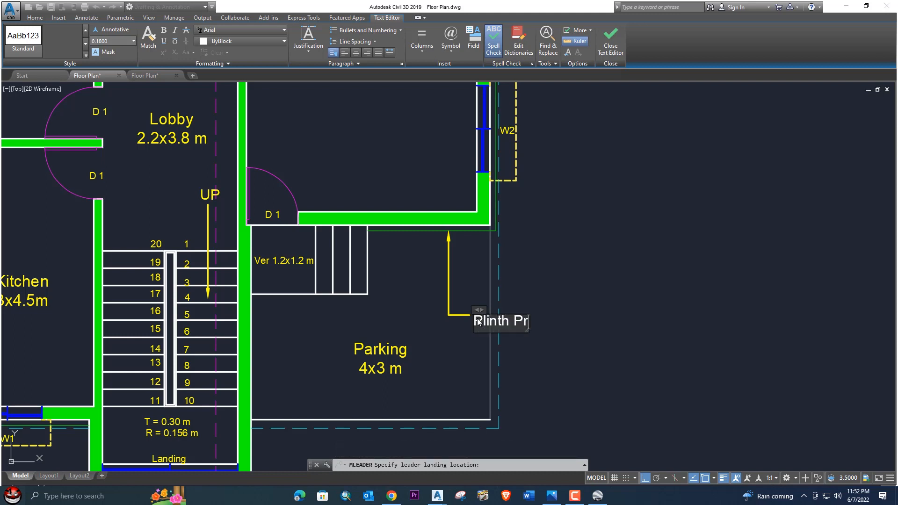
pyautogui.write('ojection')
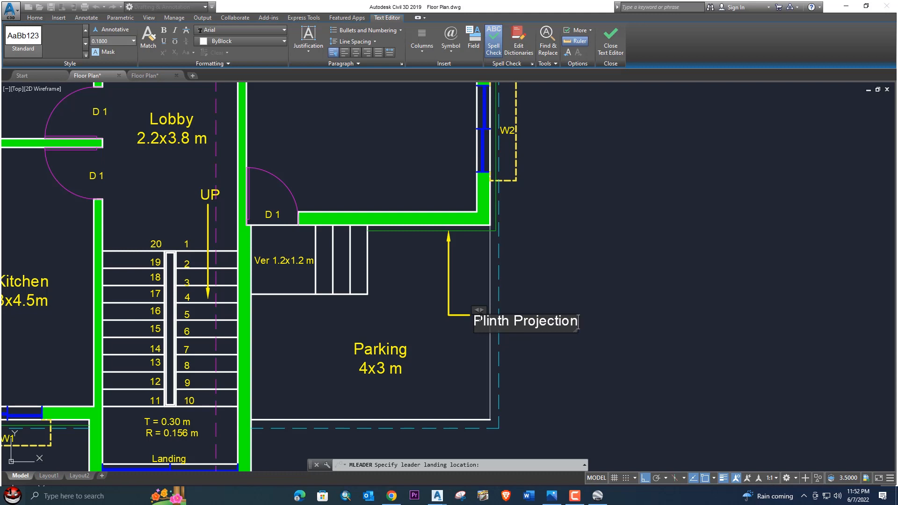
pyautogui.click(545, 281)
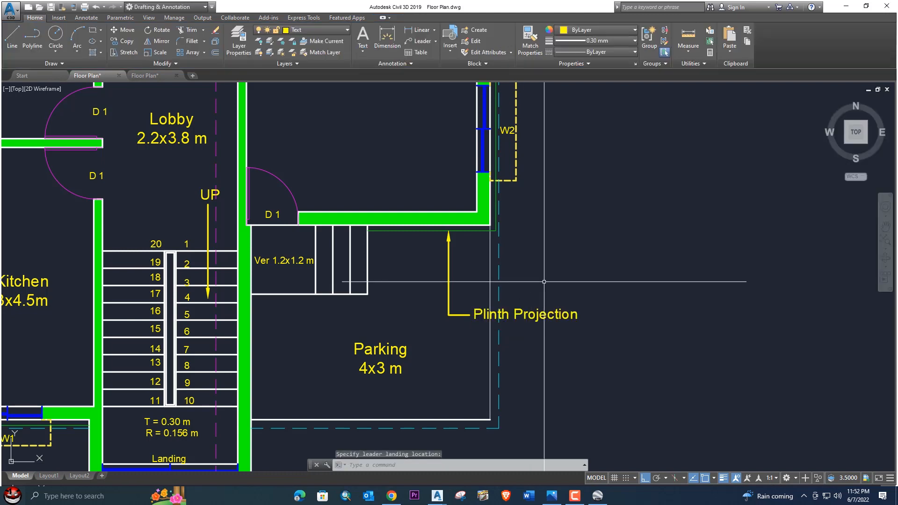
# - Set the arrowhead size of the "Plinth Projection" multileader to 0.20 in its properties
pyautogui.click(463, 314)
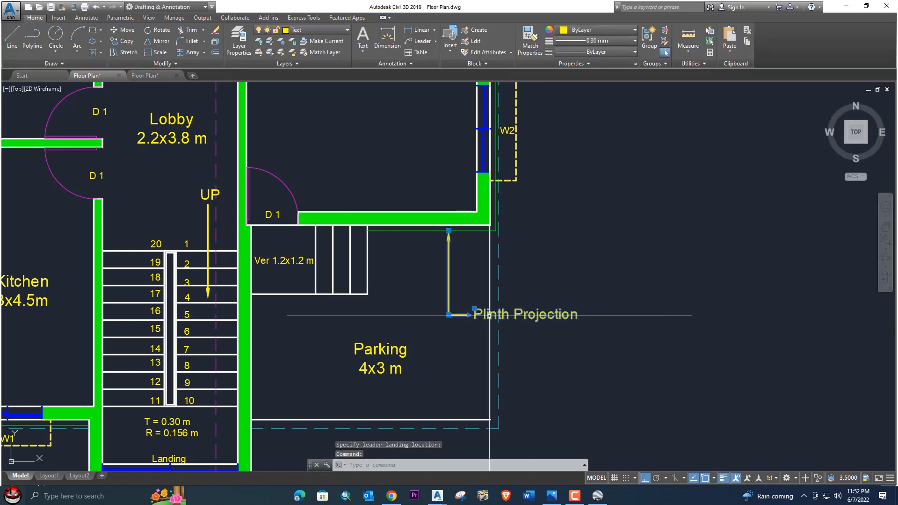
pyautogui.rightClick(569, 269)
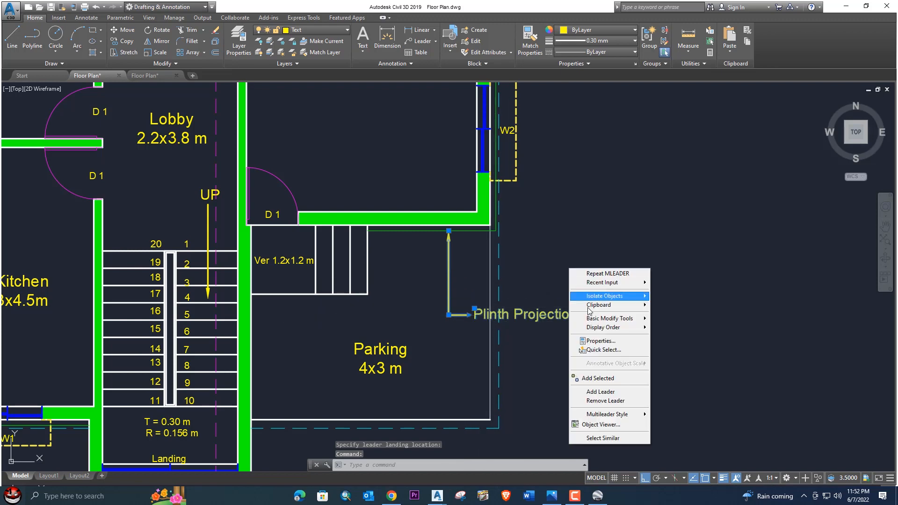
pyautogui.click(601, 340)
pyautogui.scroll(-2, 72, 226)
pyautogui.scroll(1, 80, 224)
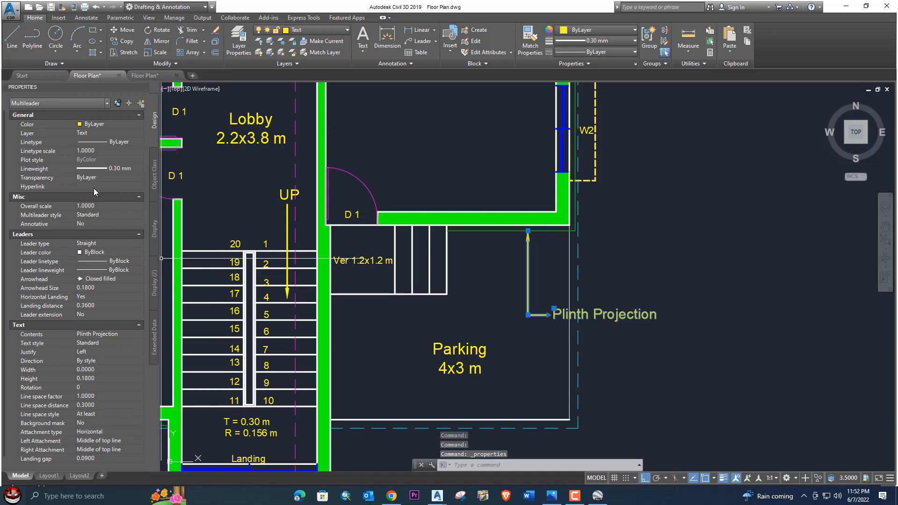
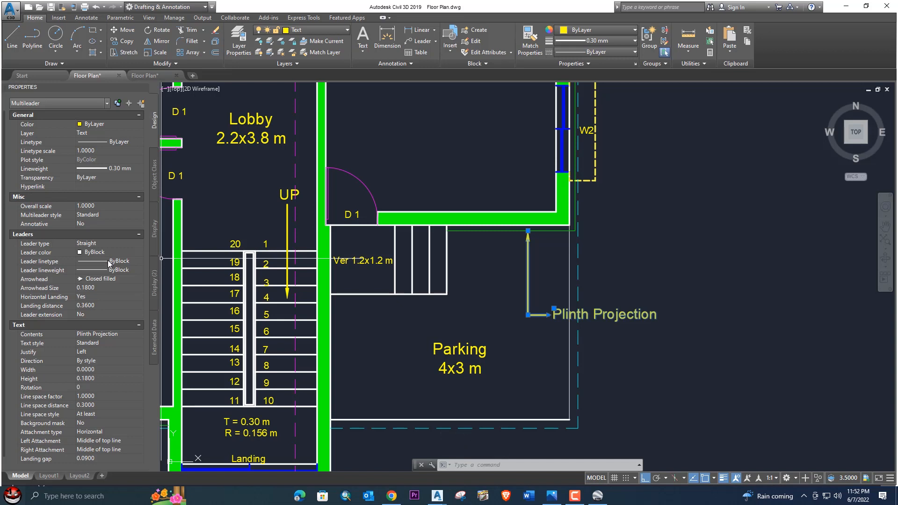
pyautogui.click(99, 289)
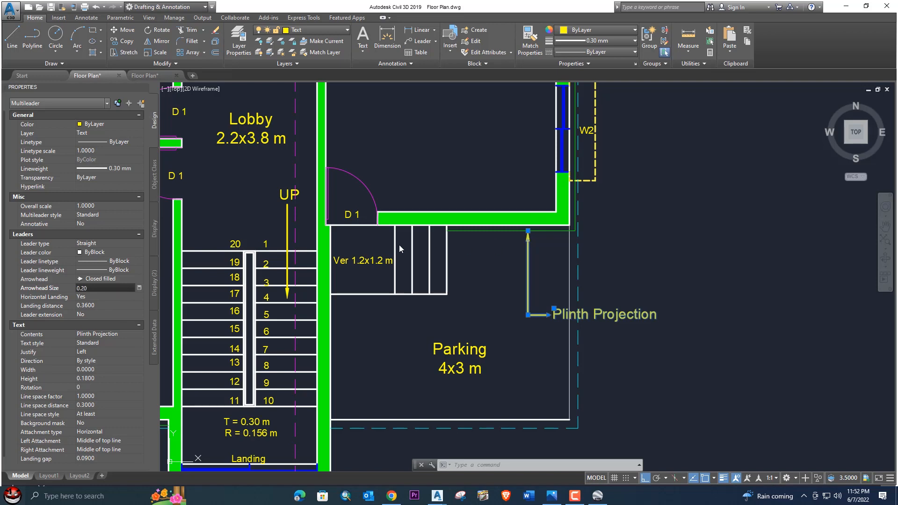
pyautogui.press('Return')
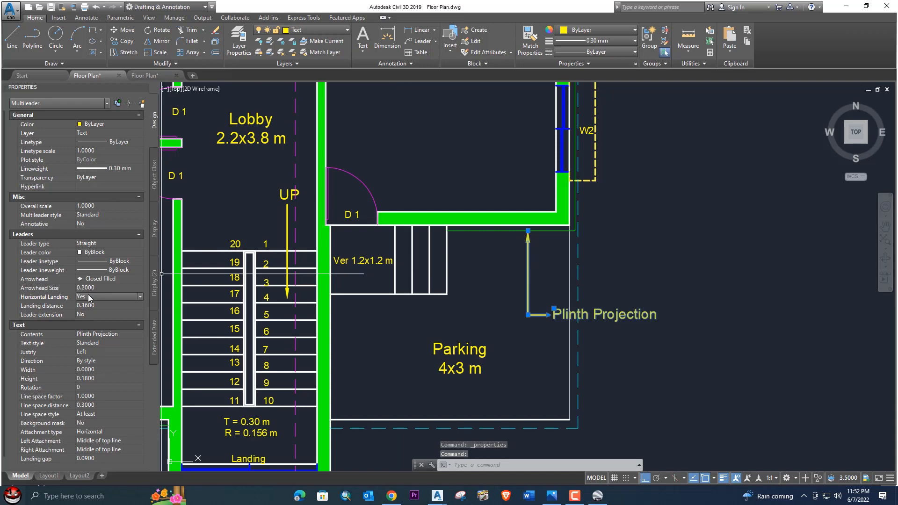
# - Examine the arrowhead types and leader colours available for the "Plinth Projection" multileader
pyautogui.scroll(-1, 103, 265)
pyautogui.click(111, 271)
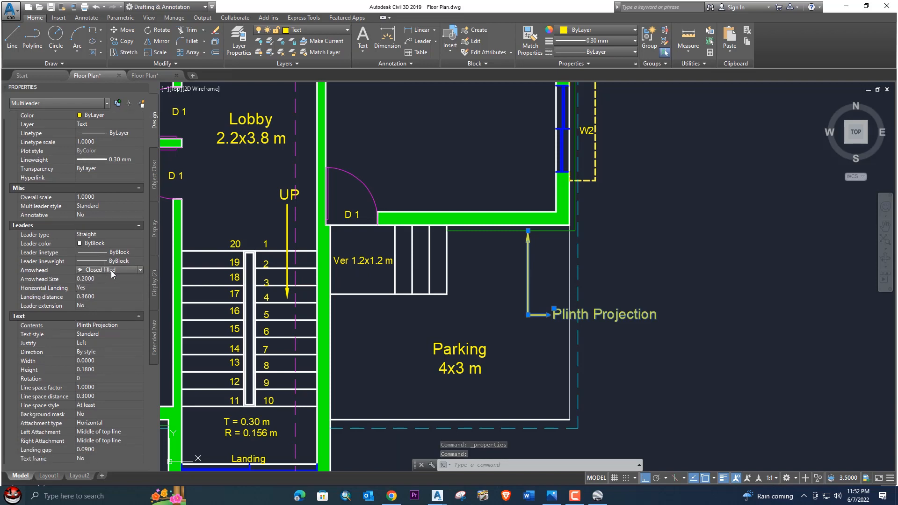
pyautogui.click(111, 271)
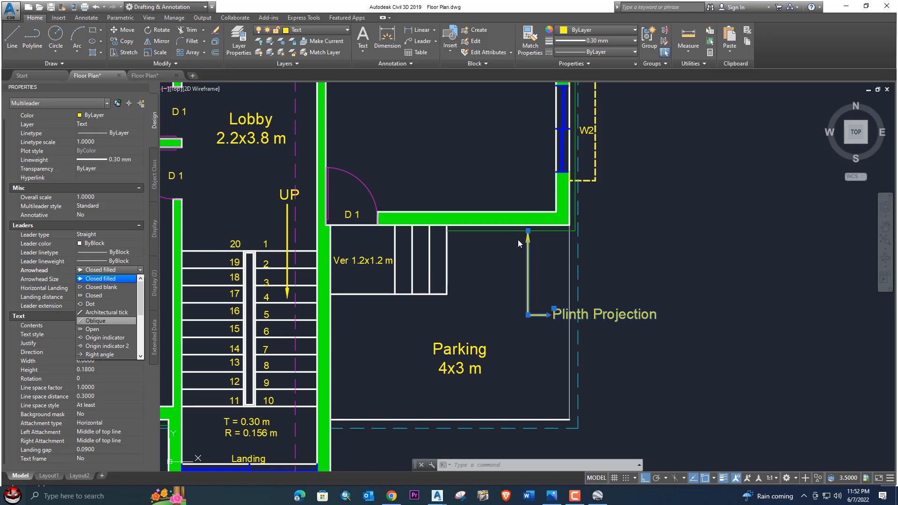
pyautogui.click(129, 236)
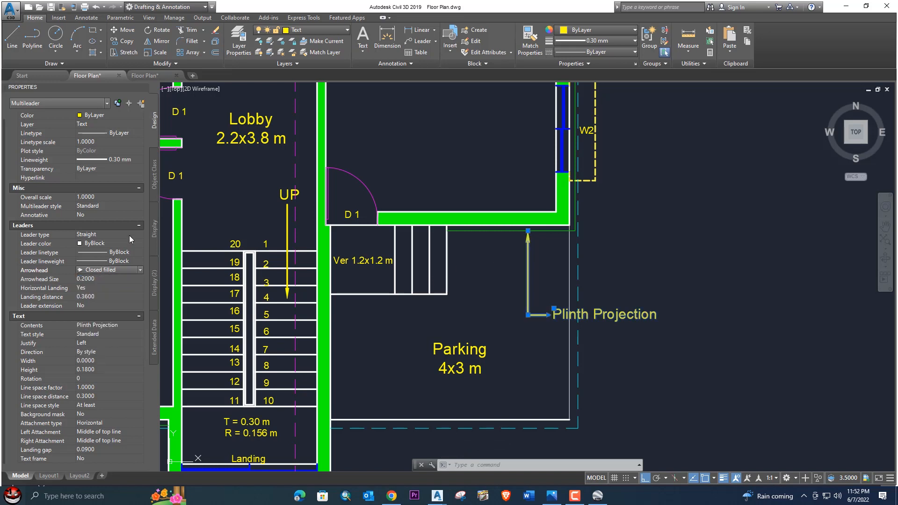
pyautogui.click(98, 244)
pyautogui.click(98, 244)
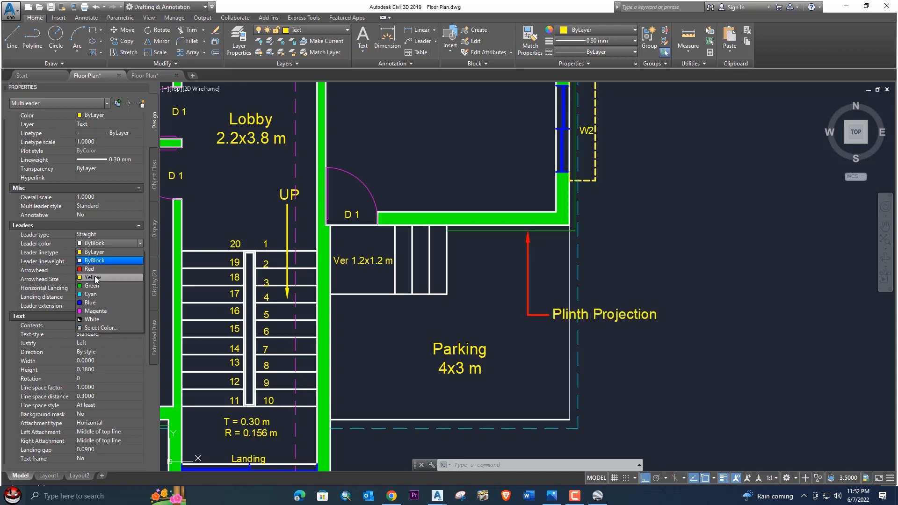
pyautogui.click(130, 226)
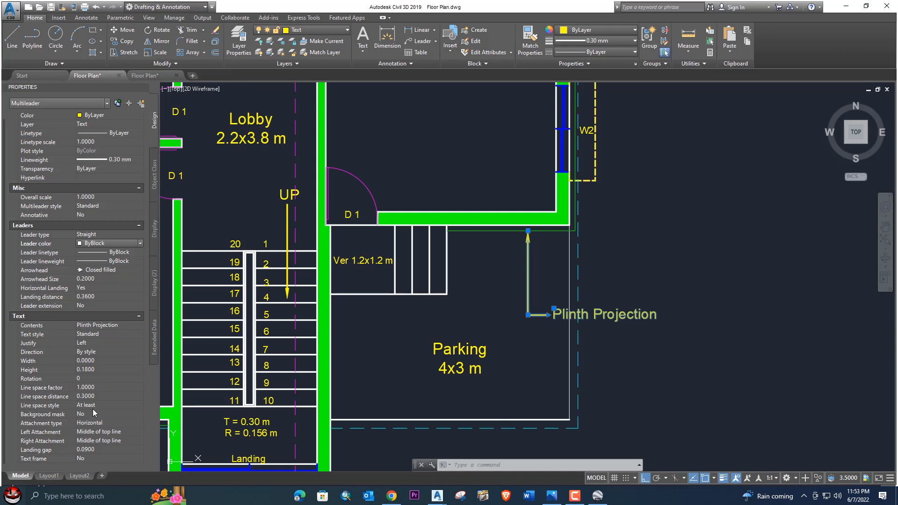
# - Set the text height of the "Plinth Projection" multileader to 0.2
pyautogui.click(97, 369)
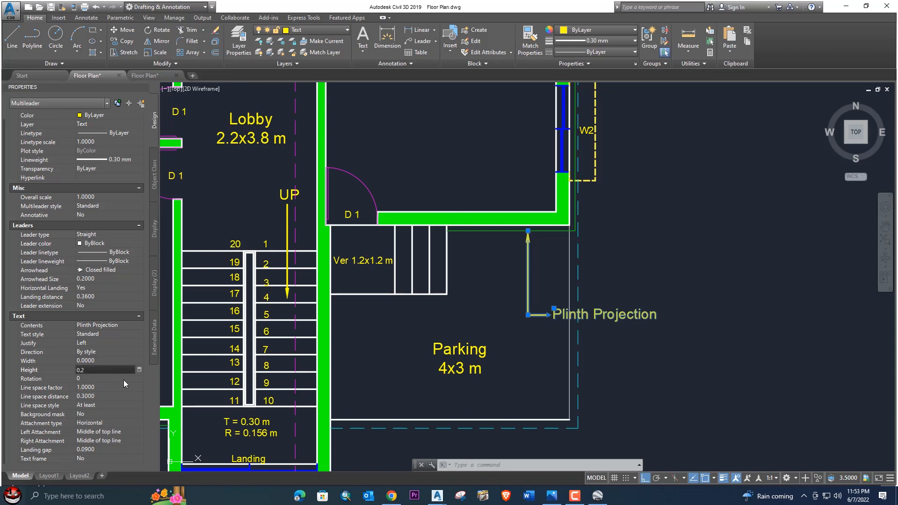
pyautogui.click(122, 349)
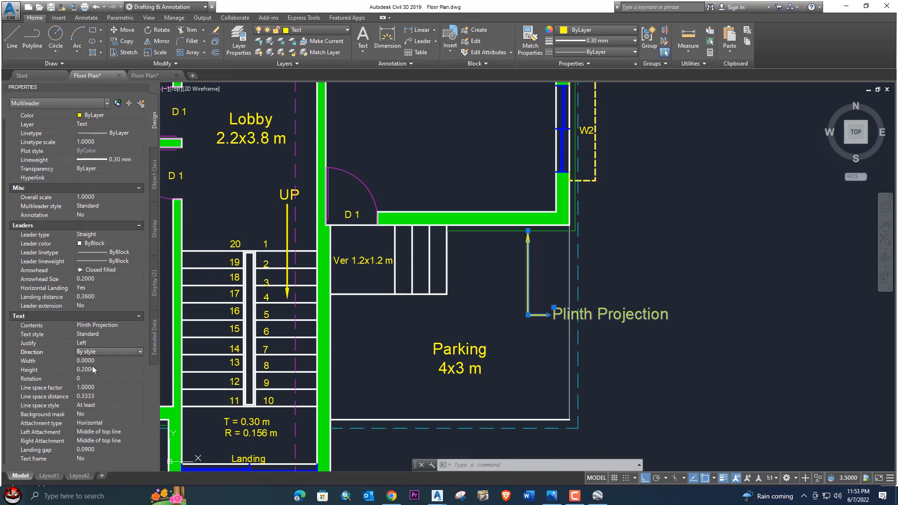
pyautogui.scroll(1, 99, 423)
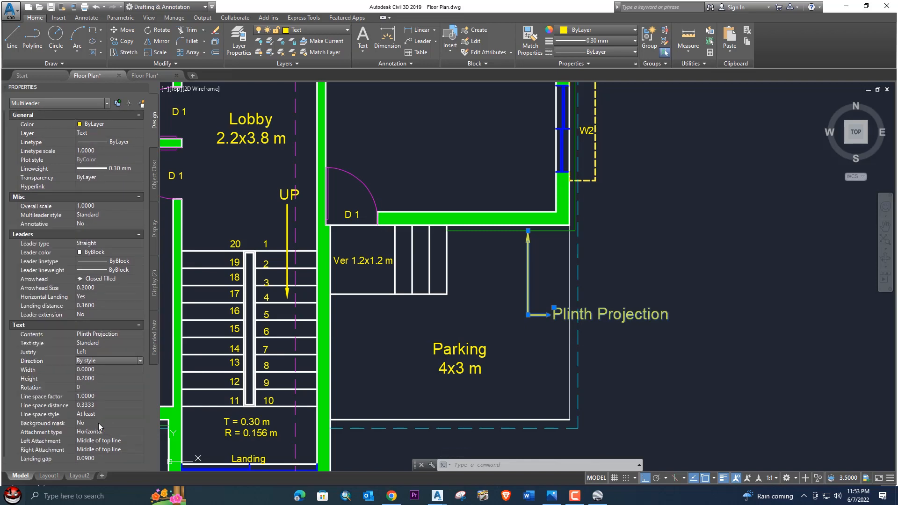
pyautogui.scroll(-1, 99, 423)
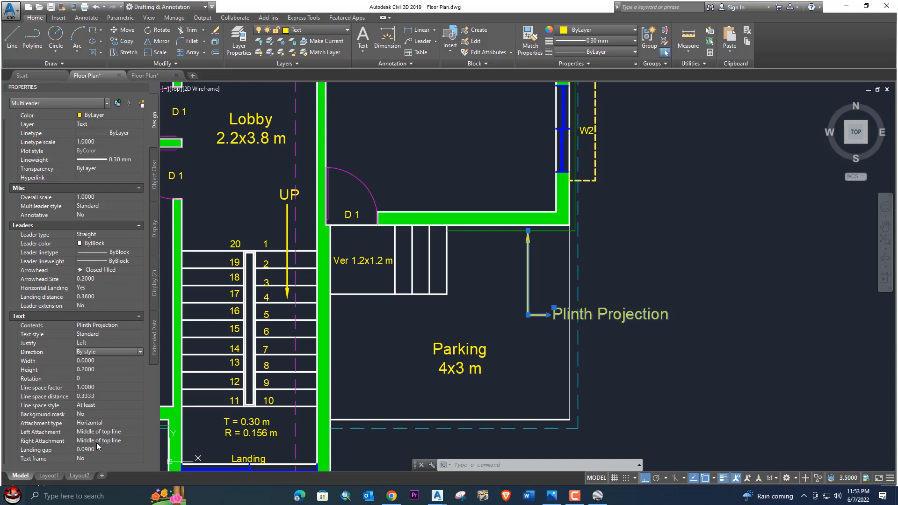
pyautogui.scroll(1, 99, 428)
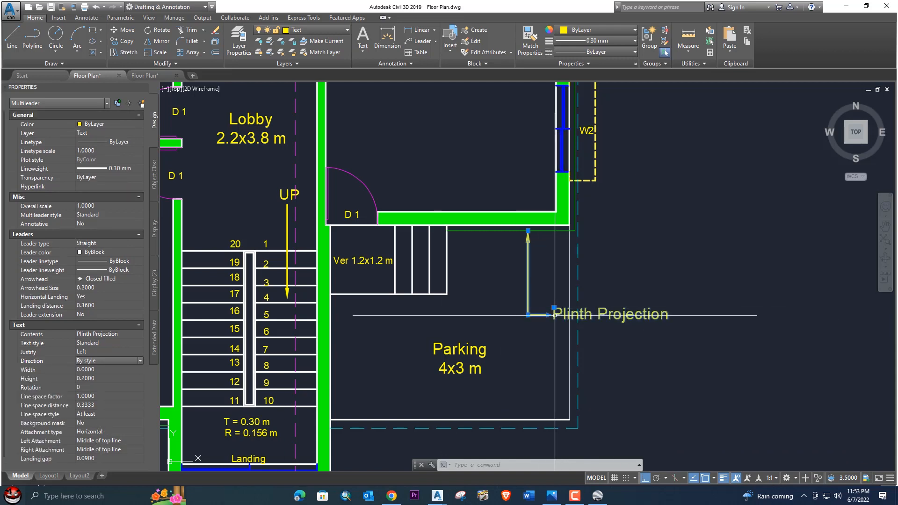
pyautogui.scroll(-1, 97, 363)
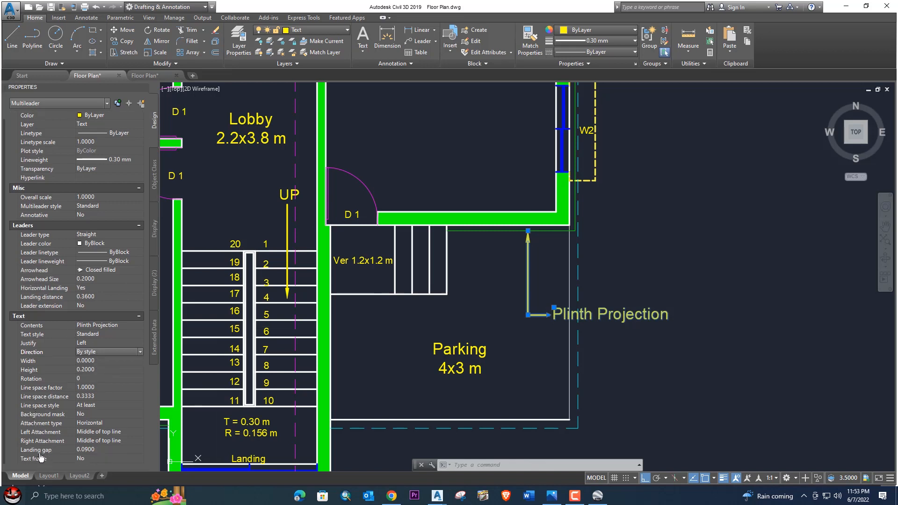
# - Try landing gaps of 0.12 and 0.2 between the leader and the "Plinth Projection" text
pyautogui.click(59, 450)
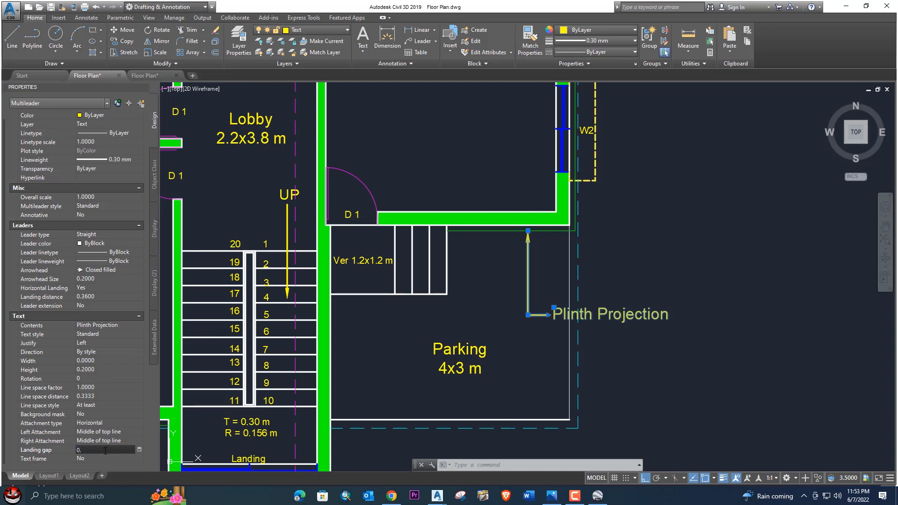
pyautogui.write('0.12')
pyautogui.press('Tab')
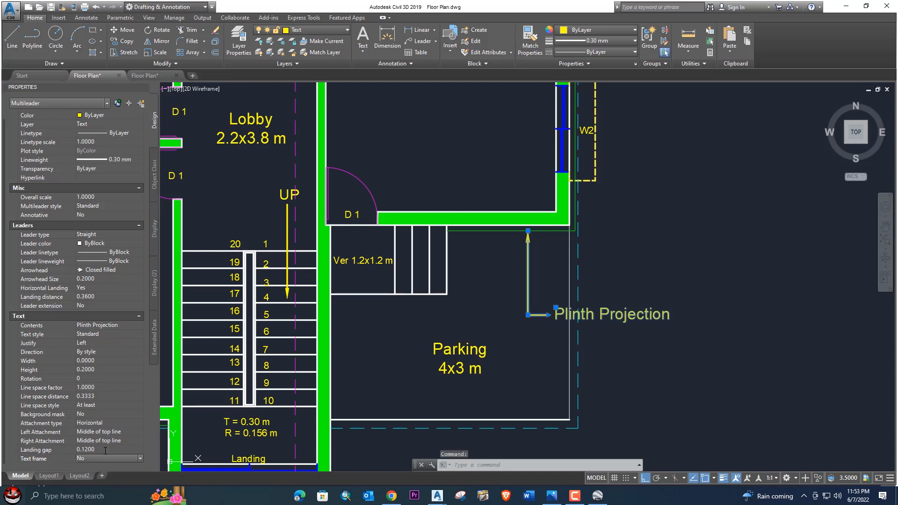
pyautogui.click(105, 450)
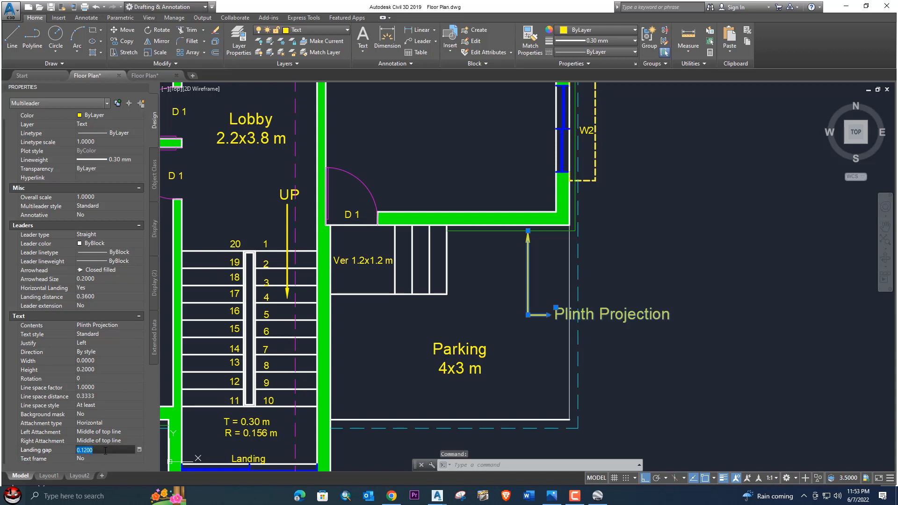
pyautogui.write('0.2')
pyautogui.press('Tab')
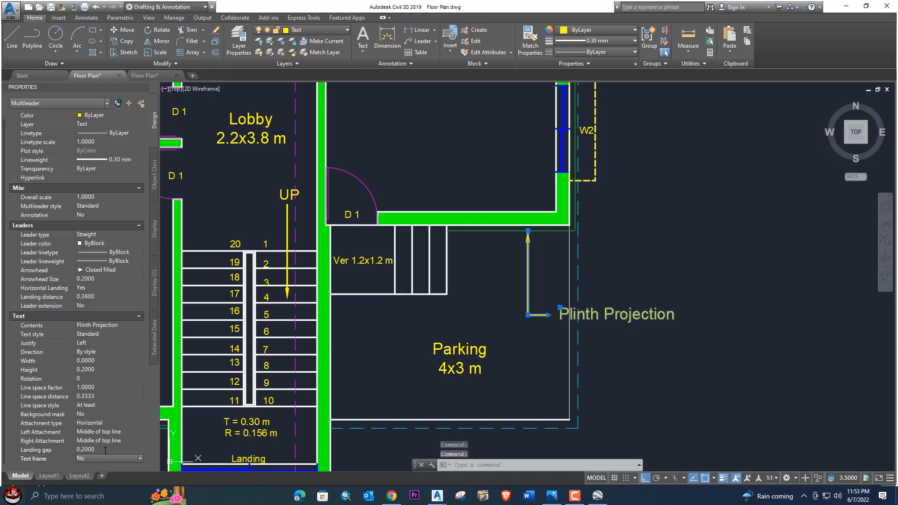
# - Set the landing gap of the "Plinth Projection" multileader to 0.3
pyautogui.click(105, 450)
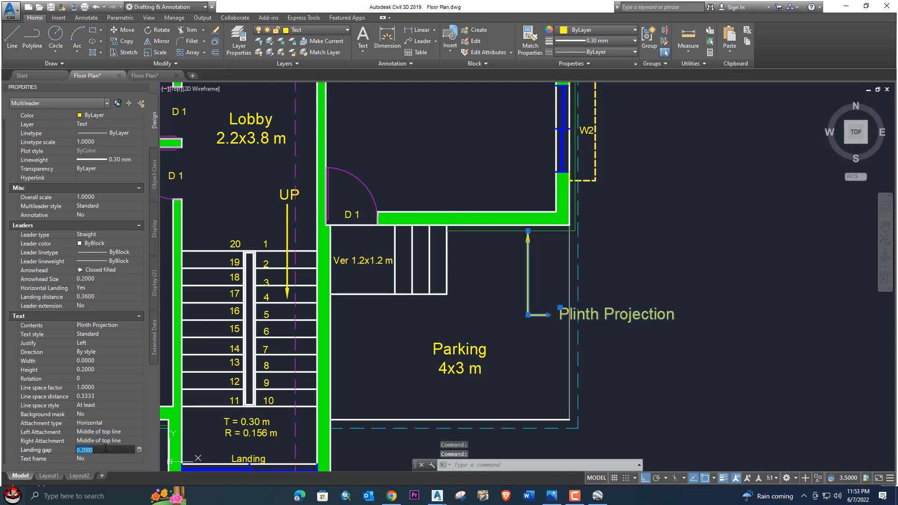
pyautogui.write('0.3')
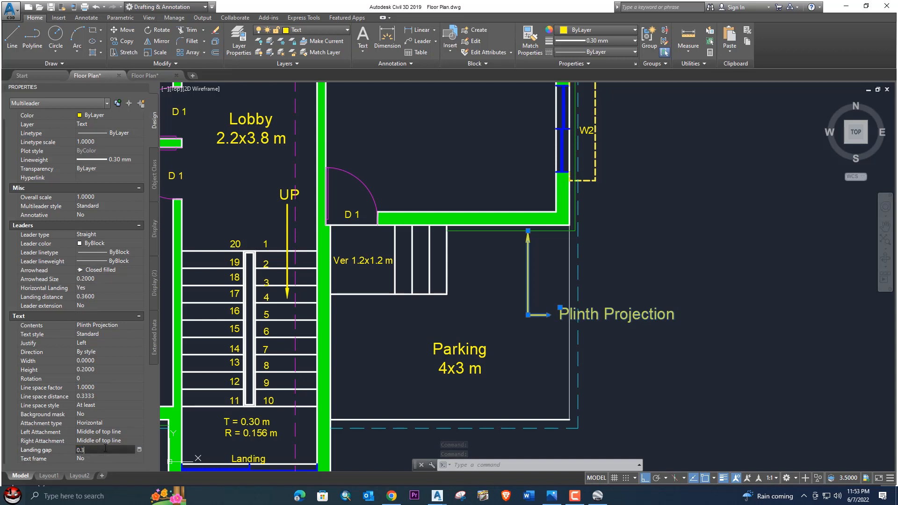
pyautogui.press('Tab')
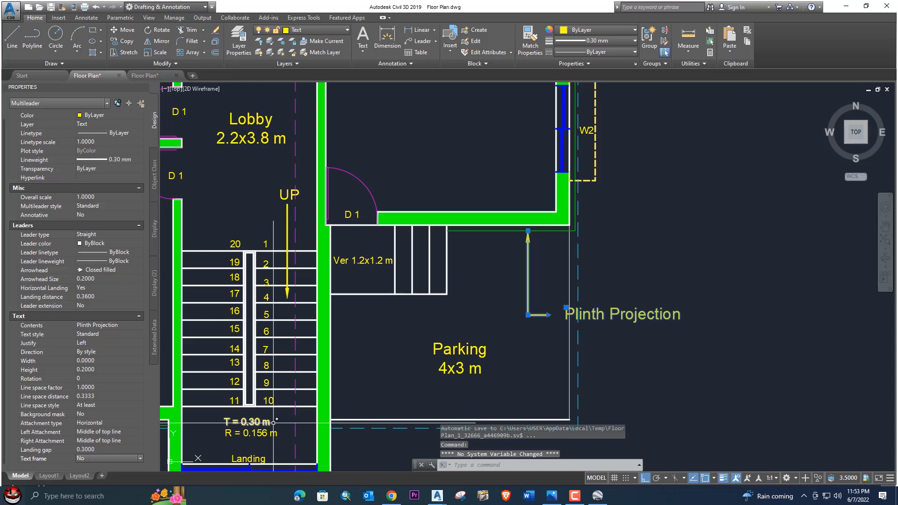
# - Stretch the "Plinth Projection" leader's landing horizontally past the Parking boundary, to a landing distance of about 1.3
pyautogui.click(547, 315)
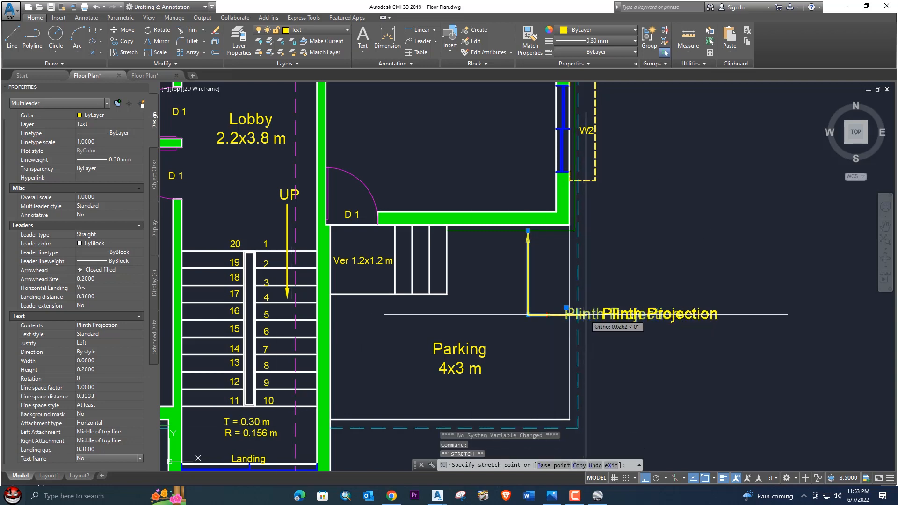
pyautogui.click(604, 315)
pyautogui.press('Escape')
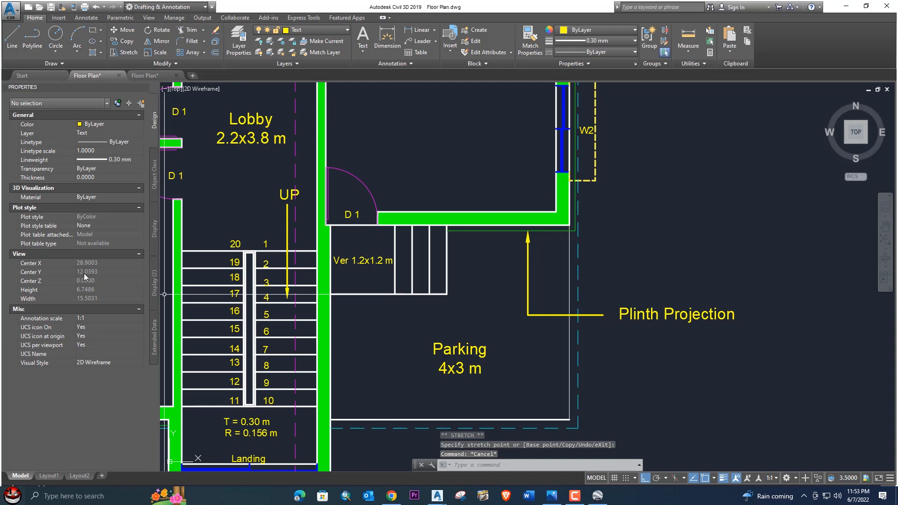
pyautogui.click(596, 315)
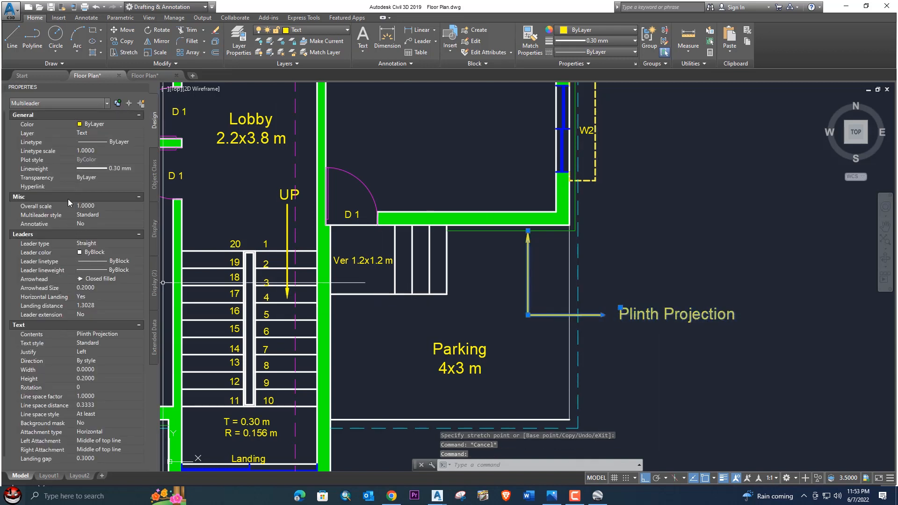
pyautogui.scroll(-1, 61, 195)
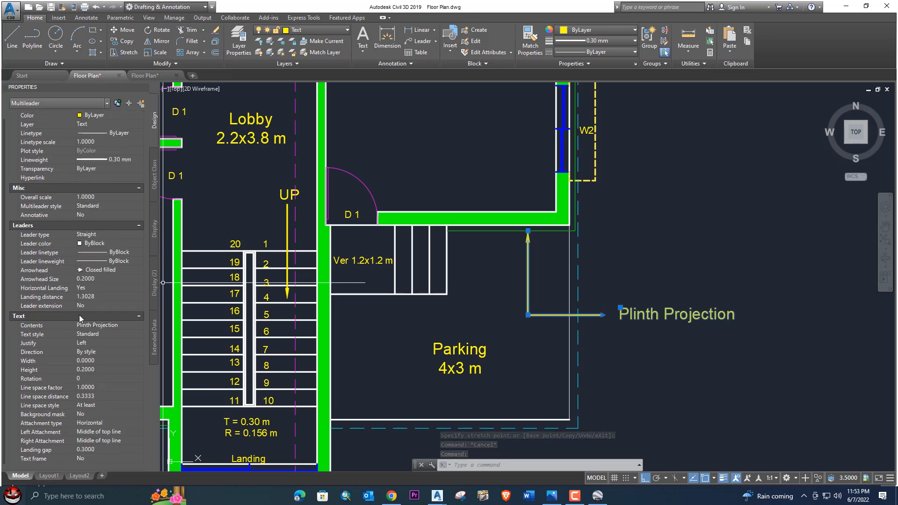
pyautogui.press('Escape')
# - Add a multileader reading "Slab Projection" below the Kitchen, its arrowhead on the dashed slab line near the Kitchen's lower-left corner
pyautogui.scroll(-4, 556, 253)
pyautogui.scroll(3, 577, 236)
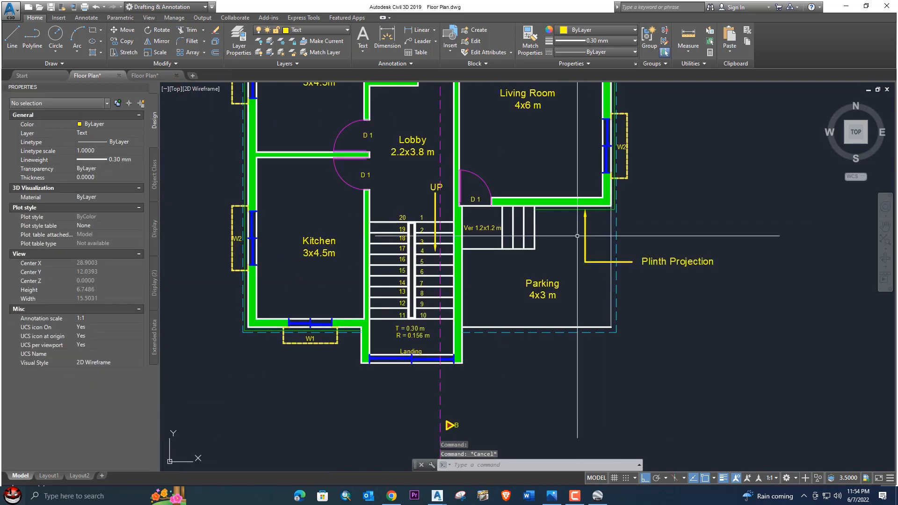
pyautogui.scroll(4, 243, 350)
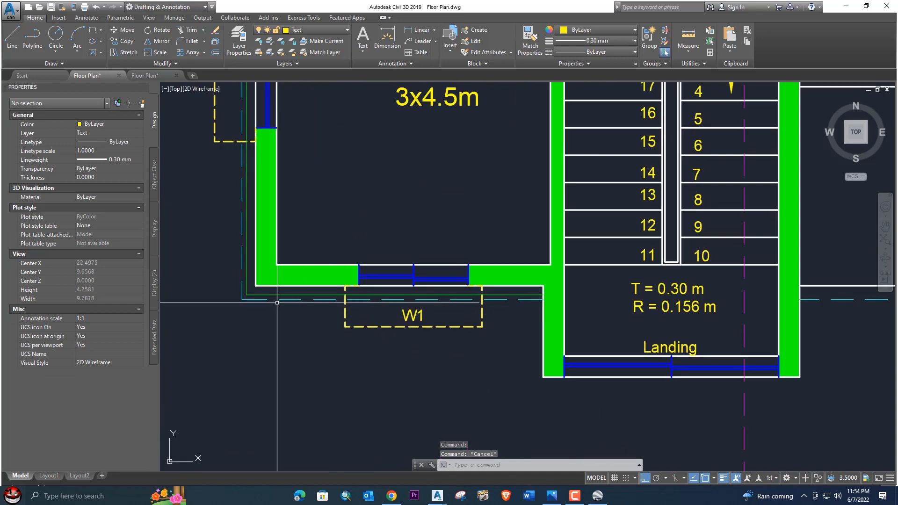
pyautogui.moveTo(277, 302); pyautogui.dragTo(360, 285, button='middle')
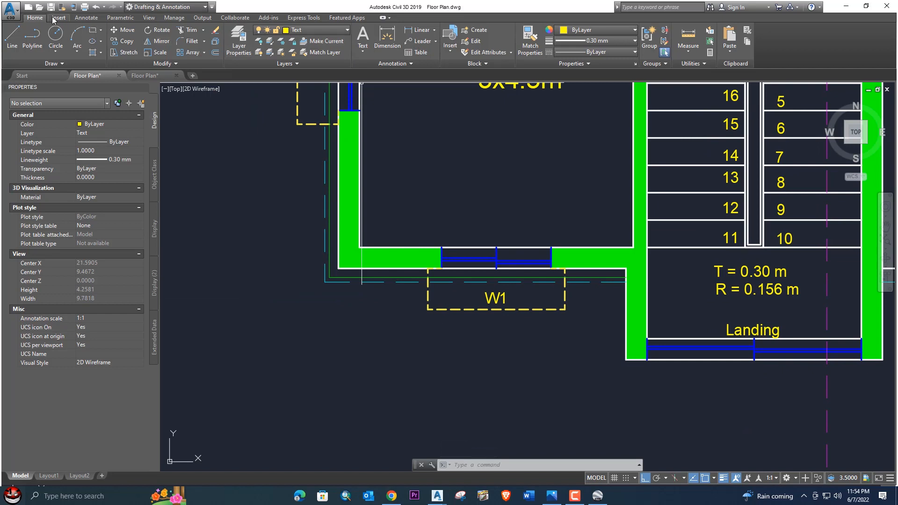
pyautogui.click(422, 42)
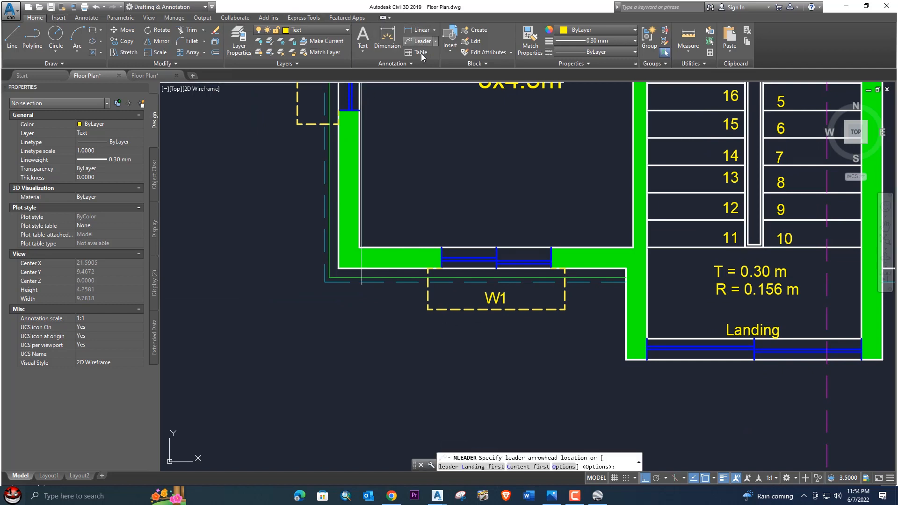
pyautogui.click(330, 284)
pyautogui.click(356, 377)
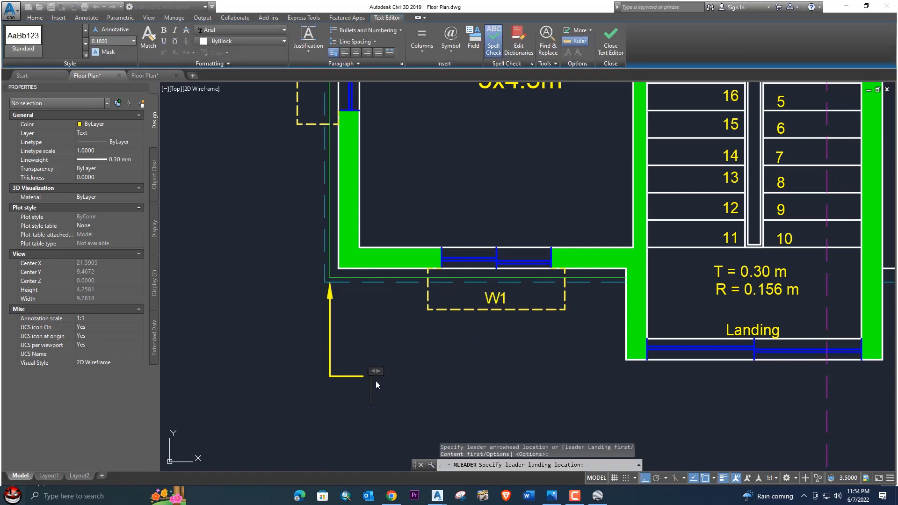
pyautogui.write('Slab Pr')
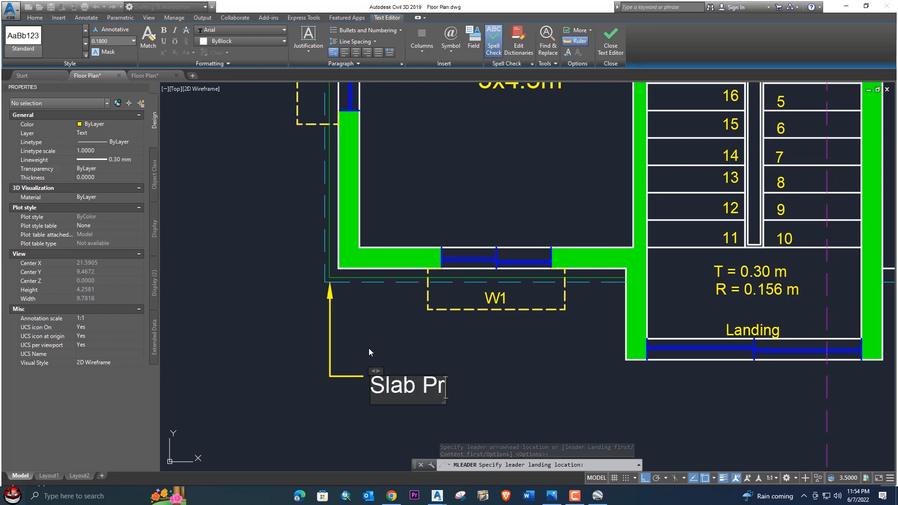
pyautogui.write('ojection')
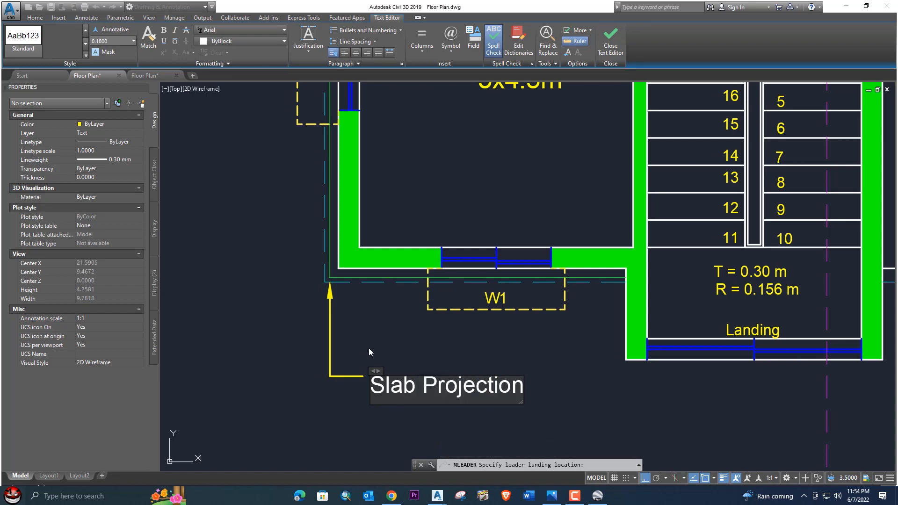
pyautogui.click(369, 348)
# - Review the placement of the slab and plinth projection notes and the W2 window projections on the Living Room's right wall
pyautogui.scroll(-3, 318, 346)
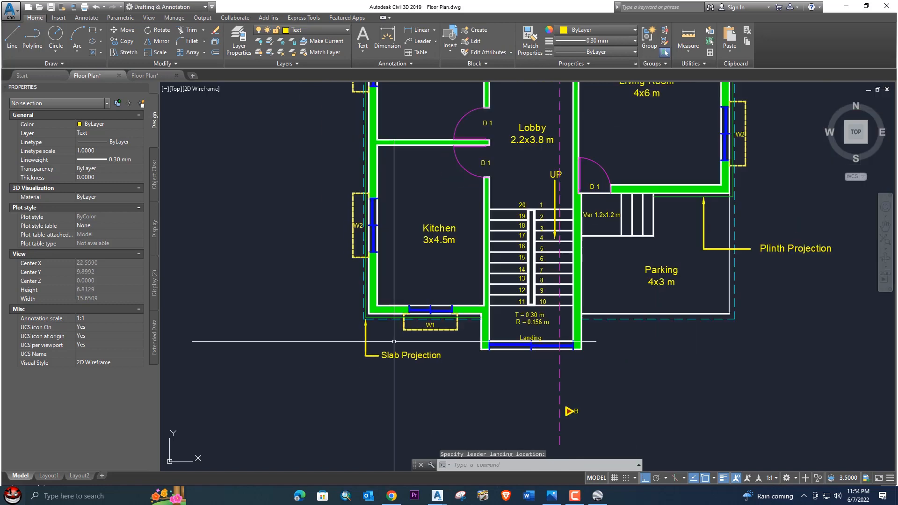
pyautogui.moveTo(345, 339); pyautogui.dragTo(390, 301, button='middle')
pyautogui.scroll(2, 406, 321)
pyautogui.scroll(-4, 432, 302)
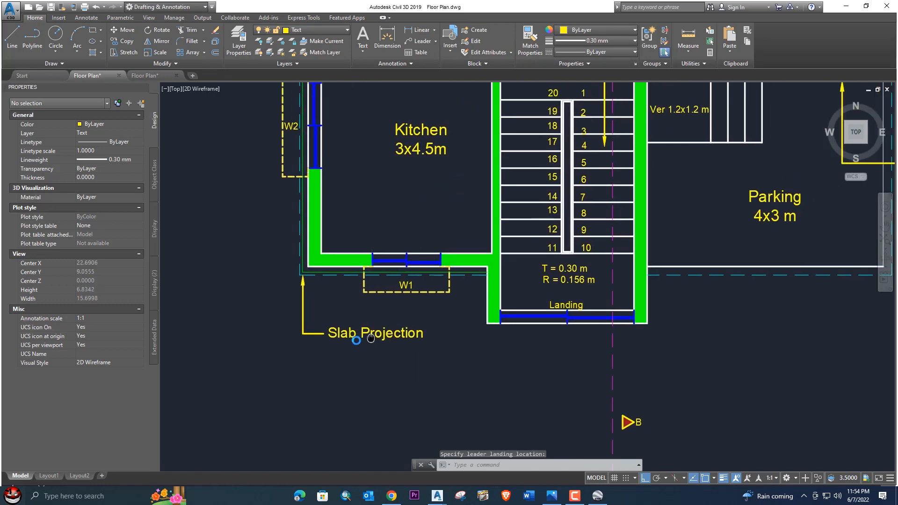
pyautogui.moveTo(640, 184); pyautogui.dragTo(451, 212, button='middle')
pyautogui.scroll(2, 439, 187)
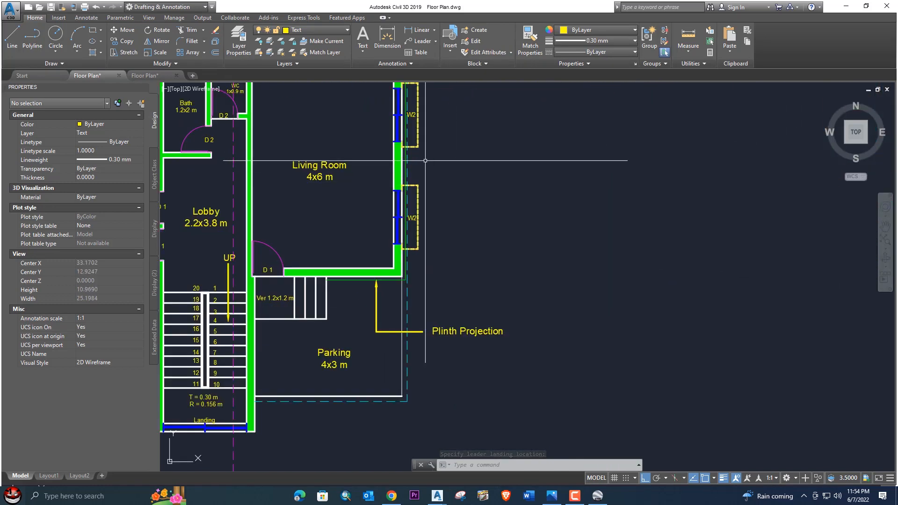
pyautogui.moveTo(423, 173); pyautogui.dragTo(443, 252, button='middle')
pyautogui.scroll(2, 457, 206)
pyautogui.scroll(-2, 457, 207)
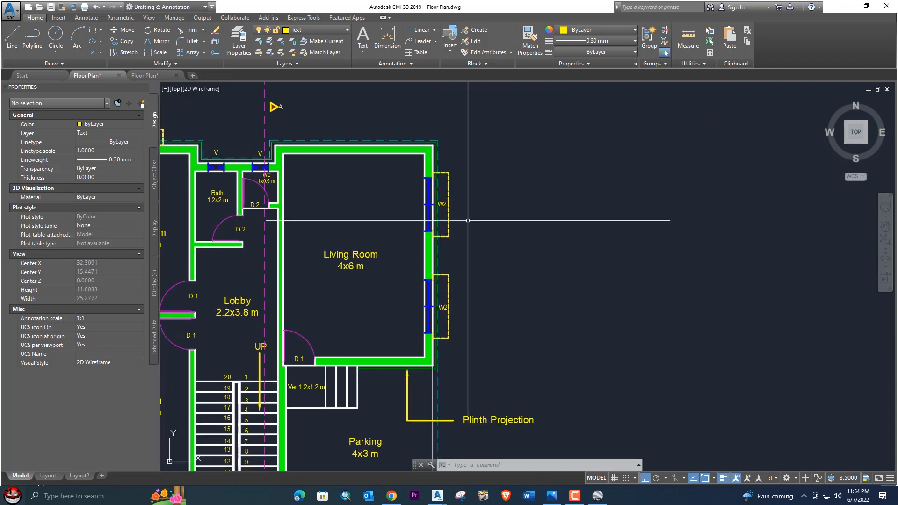
# - Add a multileader with the text "Chajja", its arrowhead on the lower edge of the upper W2 chajja beside the living room
pyautogui.click(411, 41)
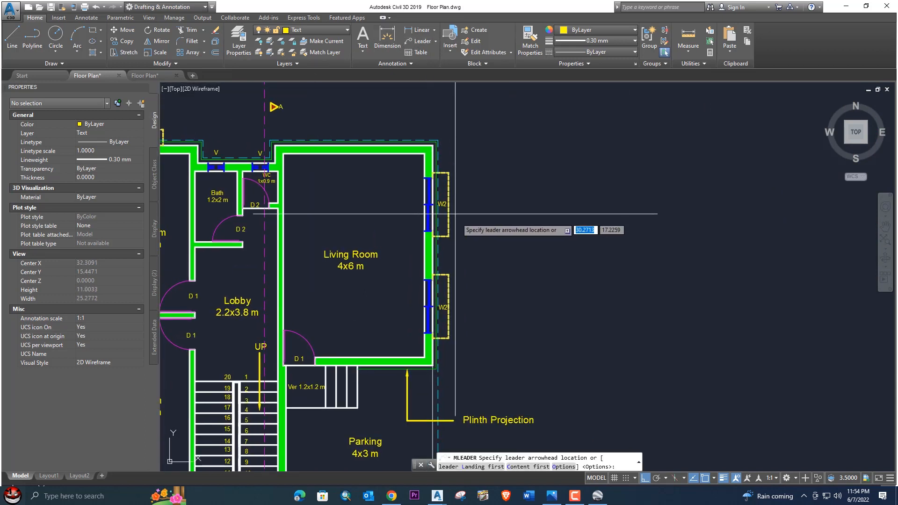
pyautogui.scroll(2, 444, 236)
pyautogui.scroll(2, 444, 238)
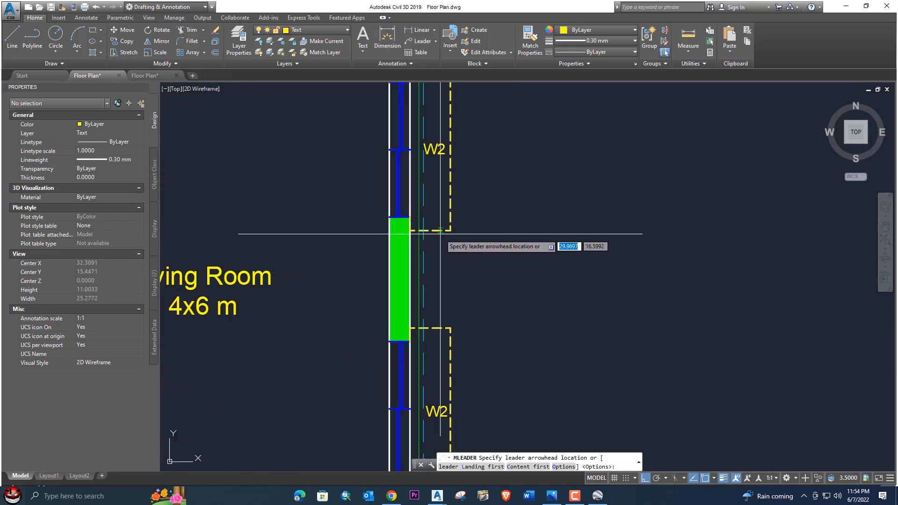
pyautogui.click(441, 236)
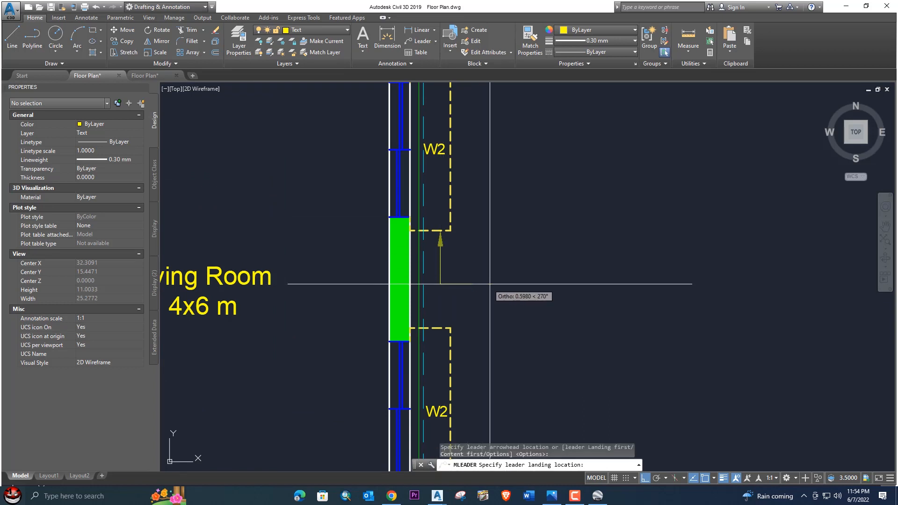
pyautogui.click(473, 298)
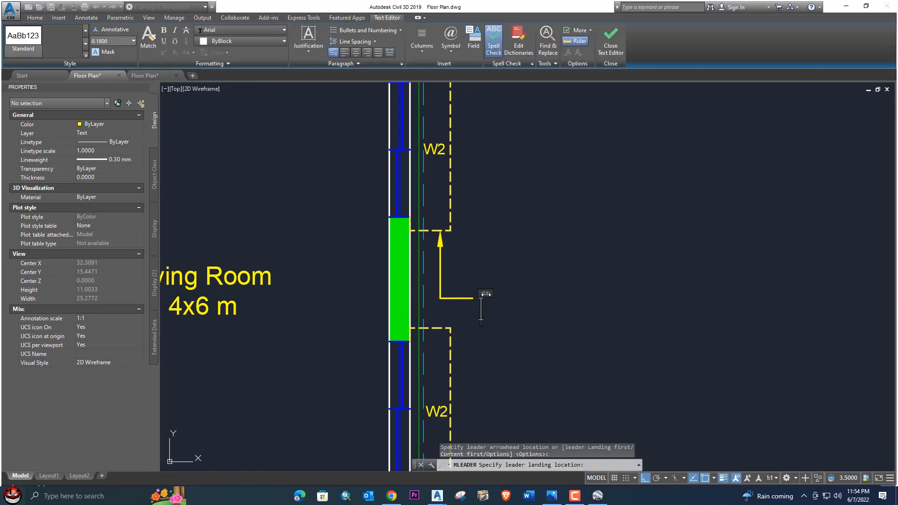
pyautogui.write('Ch')
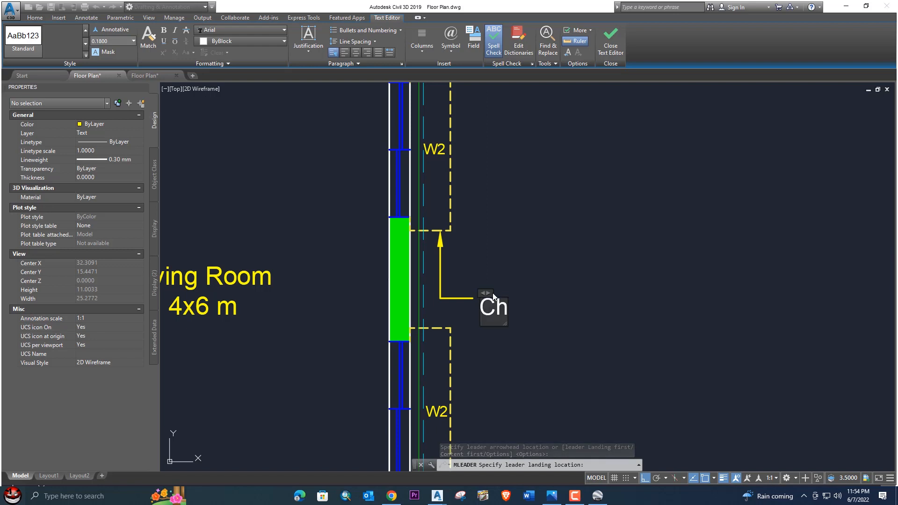
pyautogui.write('ajja')
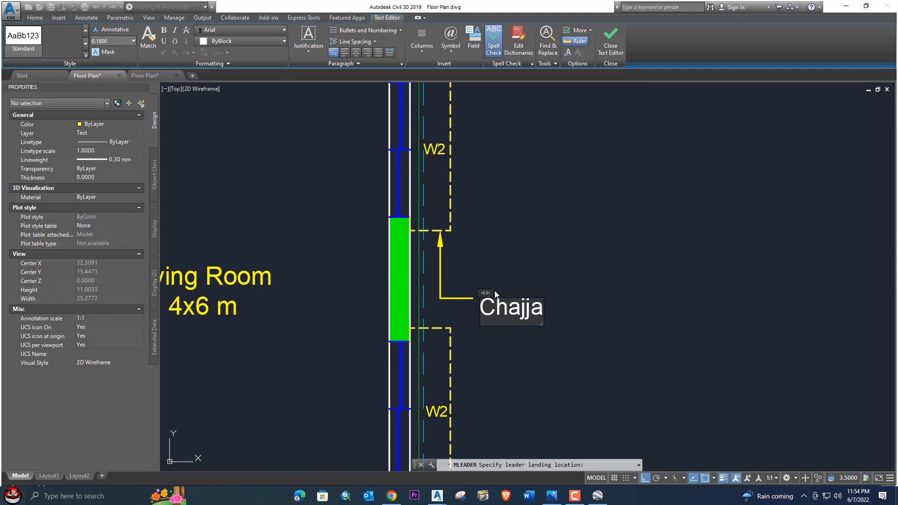
pyautogui.click(493, 293)
# - Check the chajja label in the reference drawing and complete the leader text as "Chajja Projection" with "0.45 m" on a second line
pyautogui.click(151, 77)
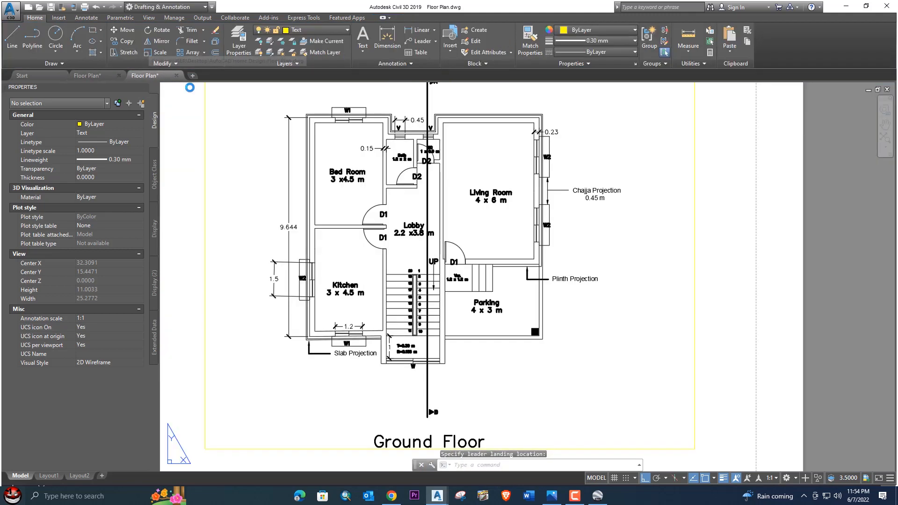
pyautogui.scroll(3, 584, 200)
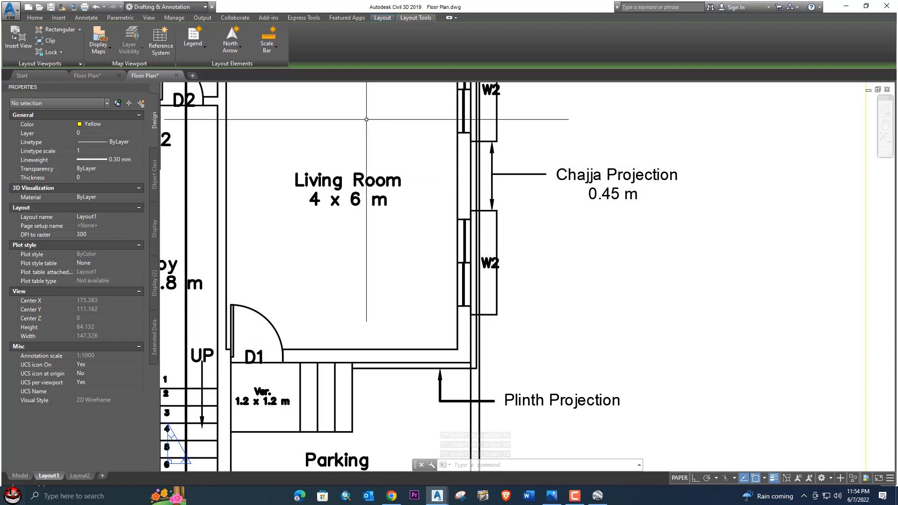
pyautogui.click(87, 75)
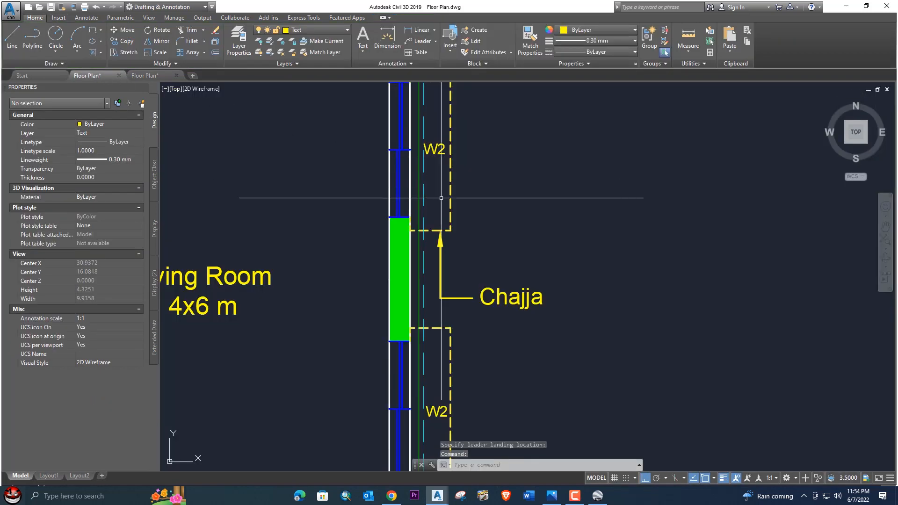
pyautogui.doubleClick(501, 293)
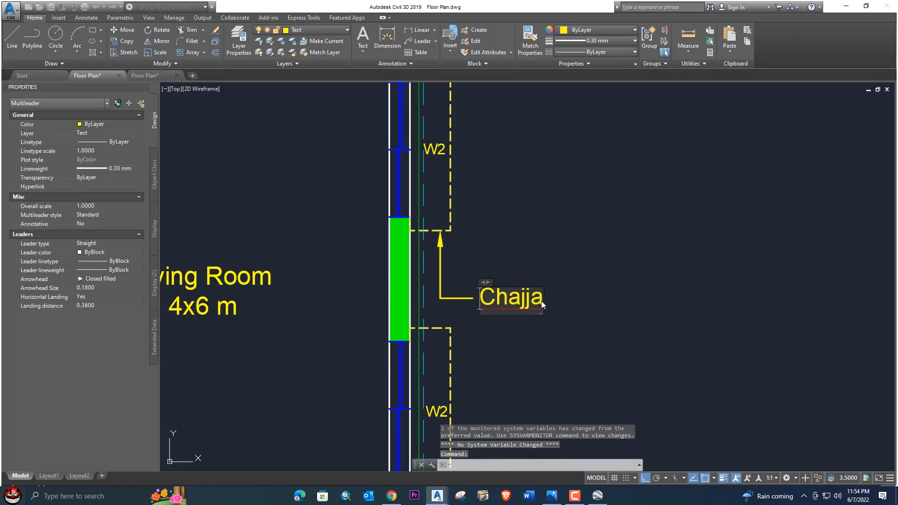
pyautogui.write('P')
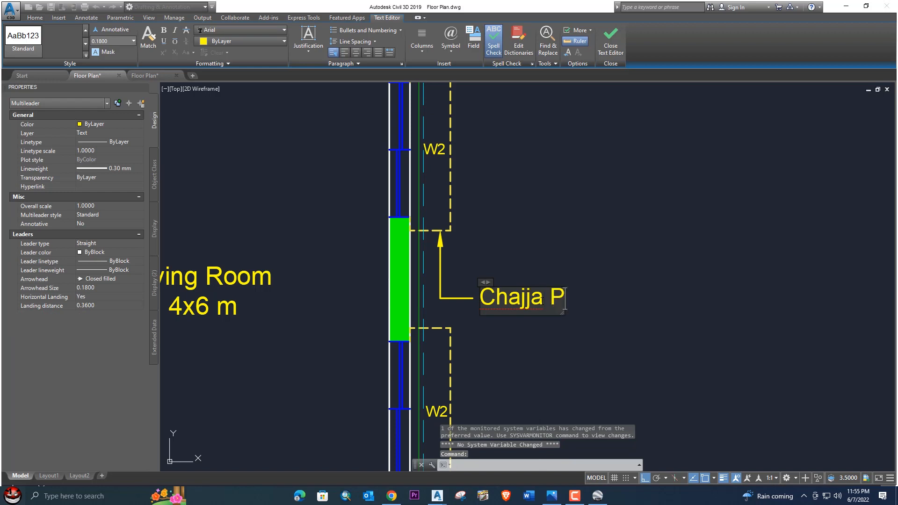
pyautogui.write('roject')
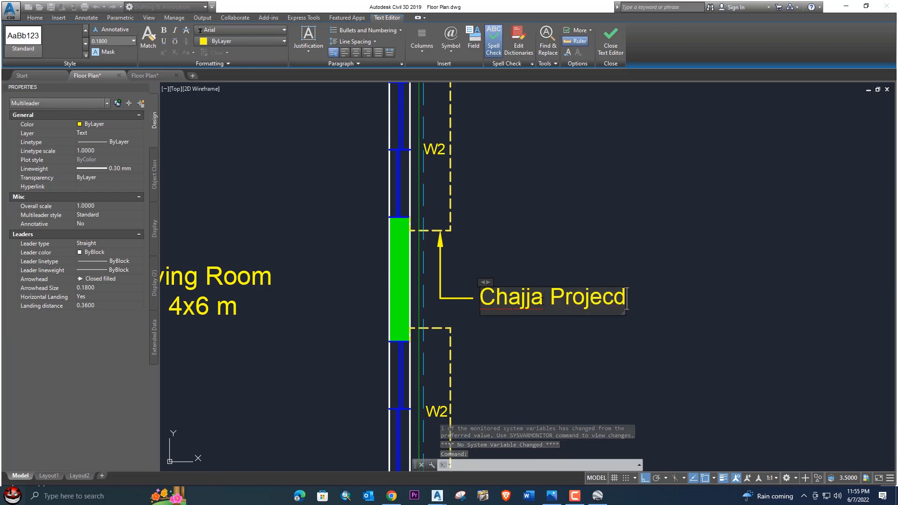
pyautogui.write('ion')
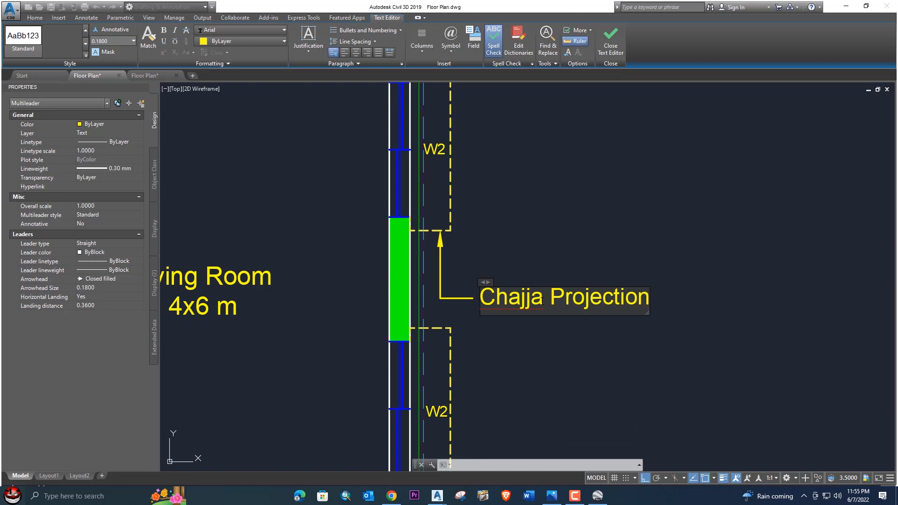
pyautogui.press('Return')
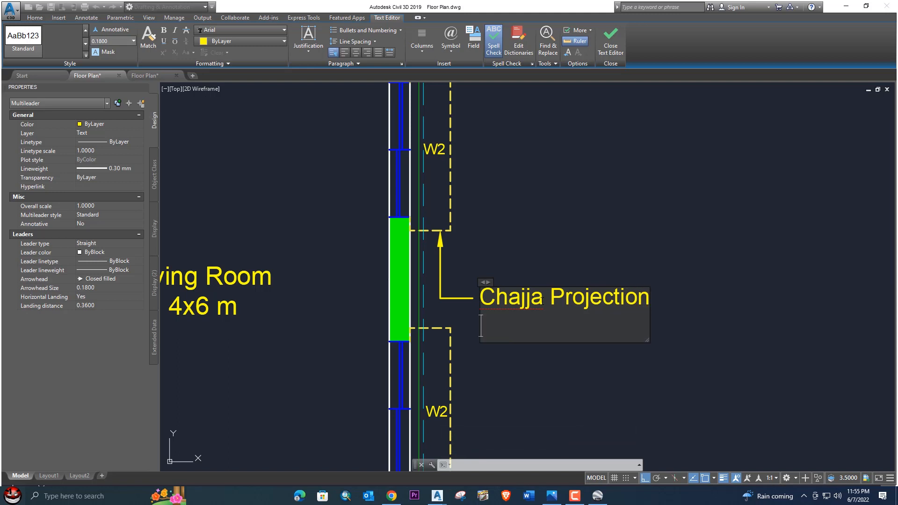
pyautogui.write('0.45')
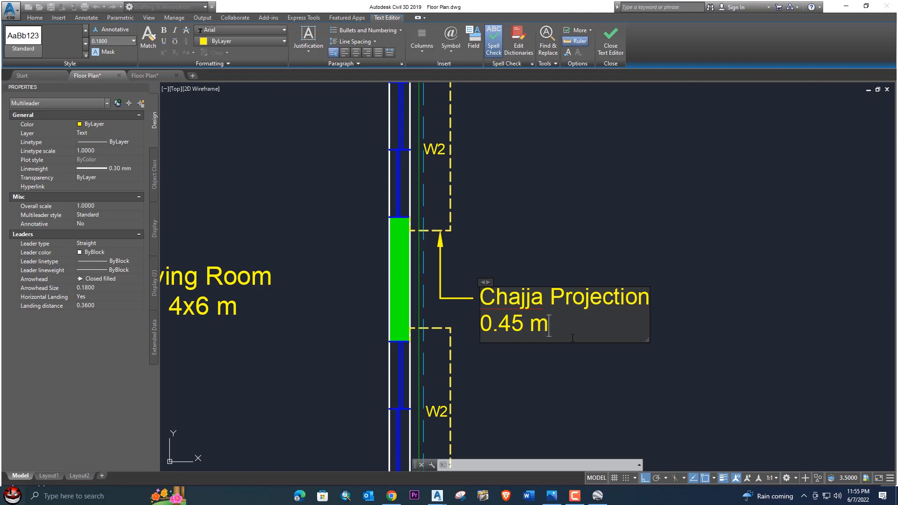
# - Center both lines of the Chajja Projection leader text and finish editing it
pyautogui.moveTo(554, 324); pyautogui.dragTo(486, 302)
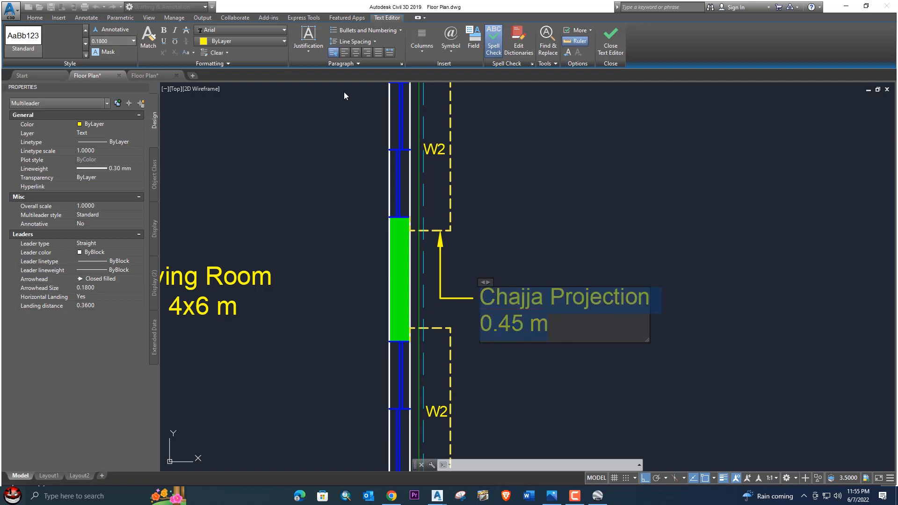
pyautogui.click(355, 52)
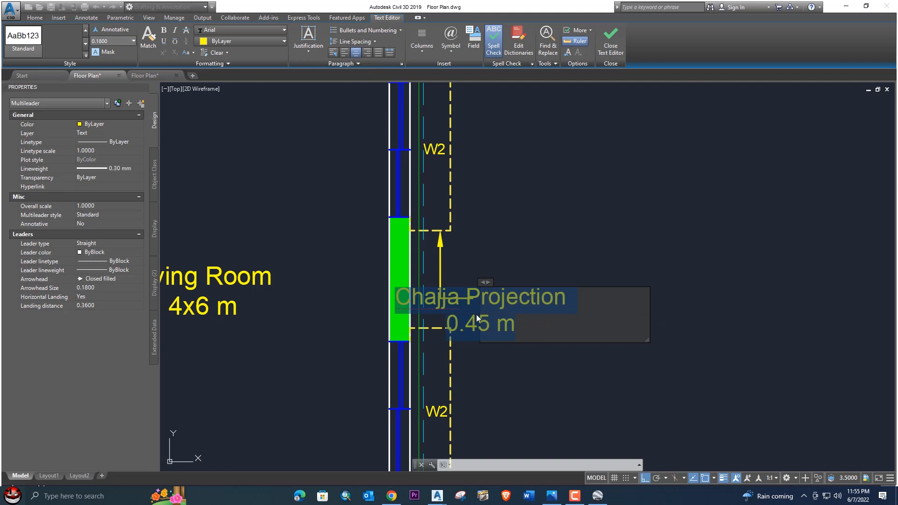
pyautogui.click(560, 360)
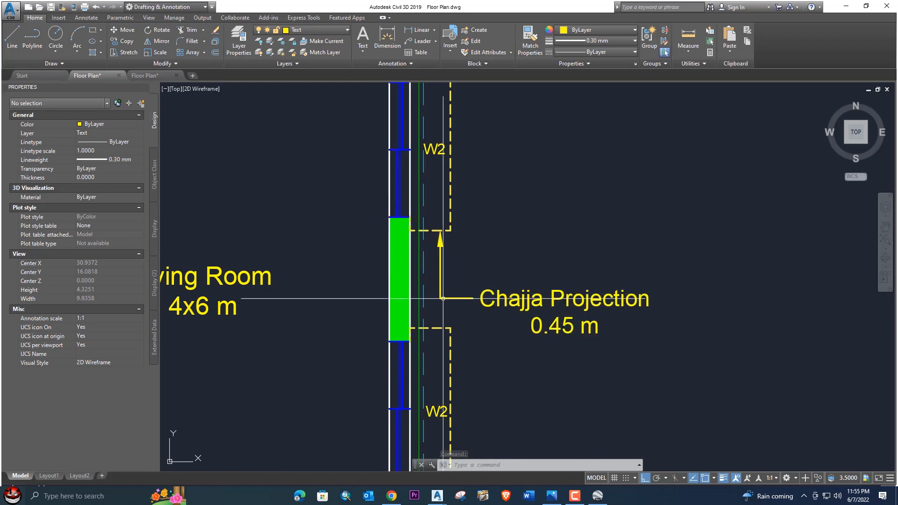
pyautogui.click(440, 298)
pyautogui.click(440, 298)
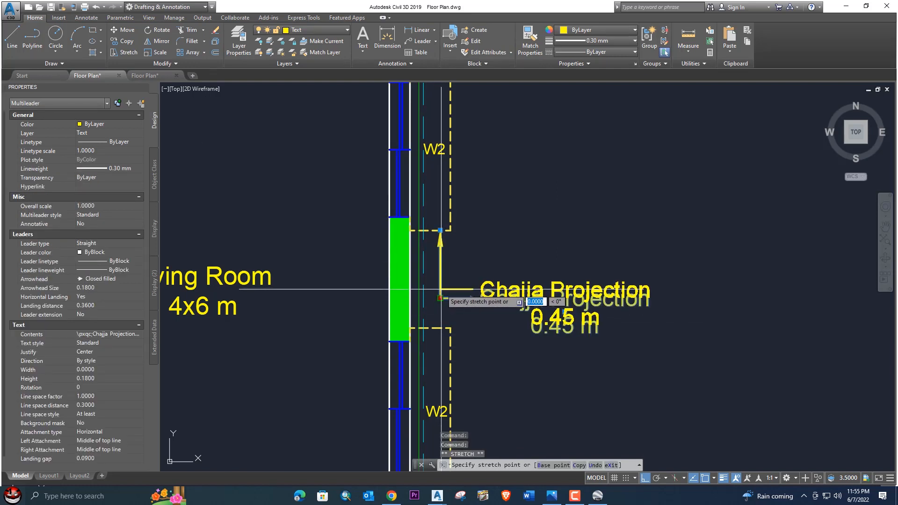
pyautogui.click(440, 299)
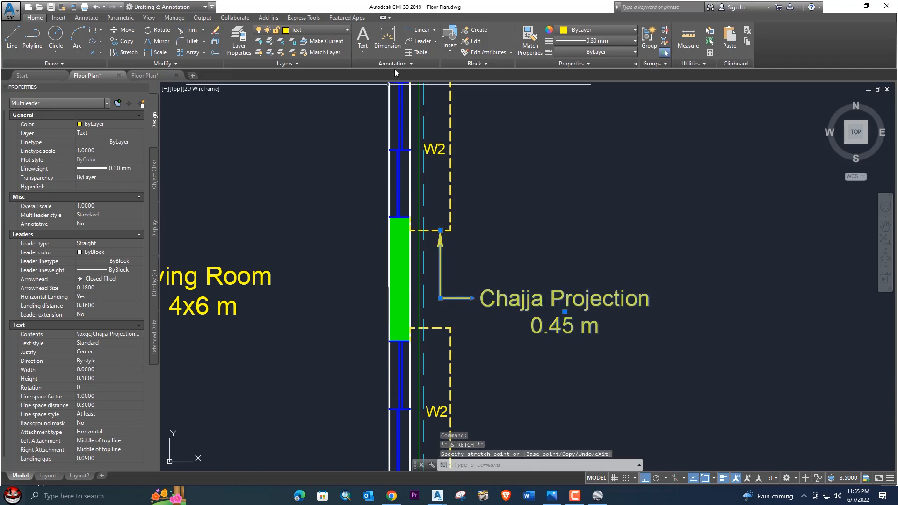
# - Add a second leader arrow to the Chajja Projection multileader, pointing straight down to the upper edge of the lower W2 chajja
pyautogui.click(436, 43)
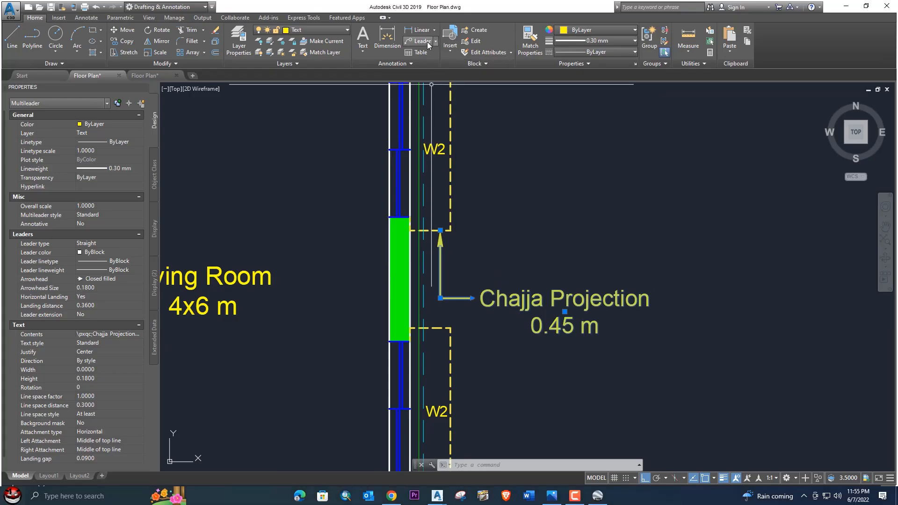
pyautogui.click(428, 41)
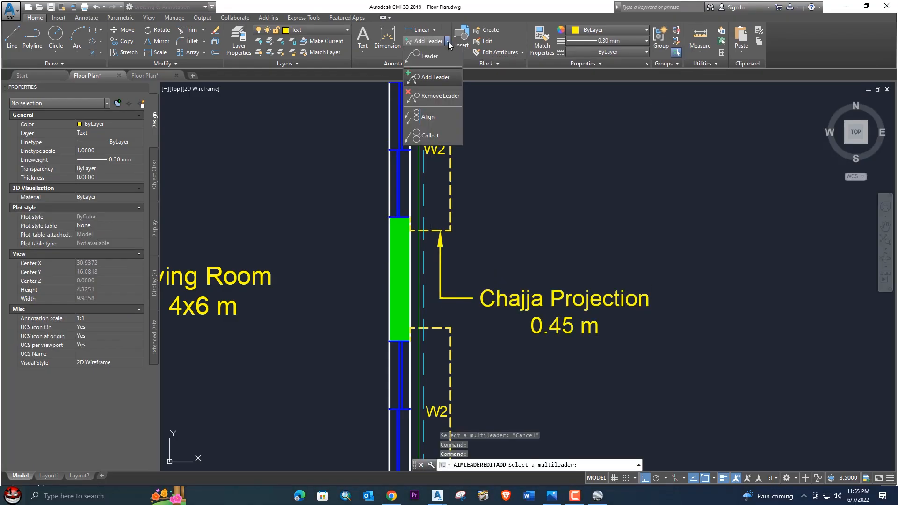
pyautogui.click(427, 77)
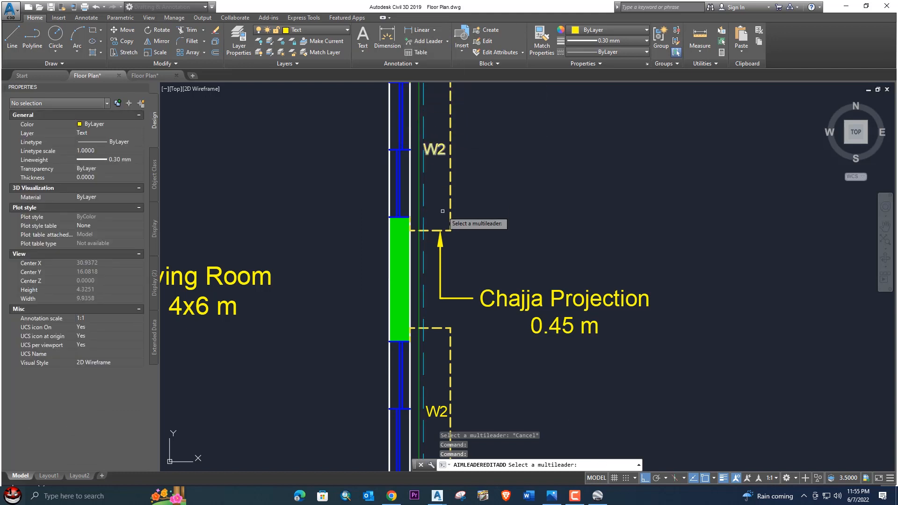
pyautogui.click(442, 297)
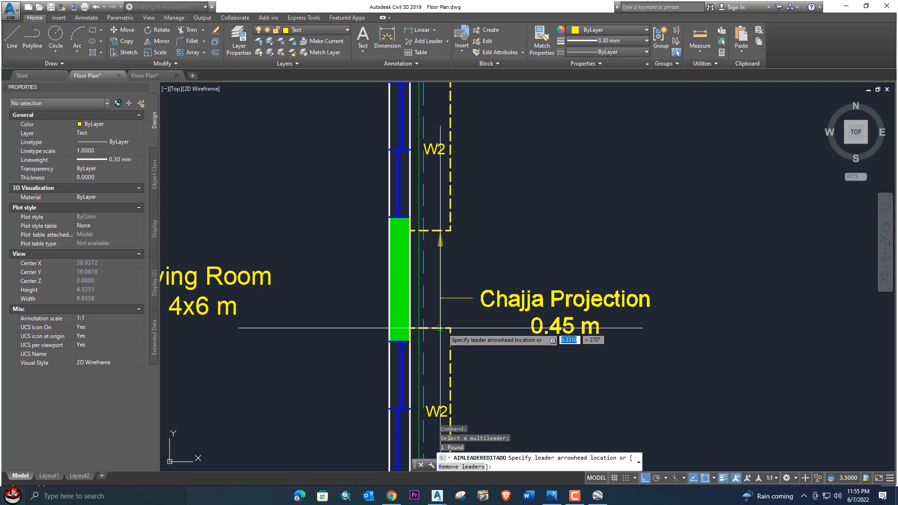
pyautogui.scroll(6, 442, 325)
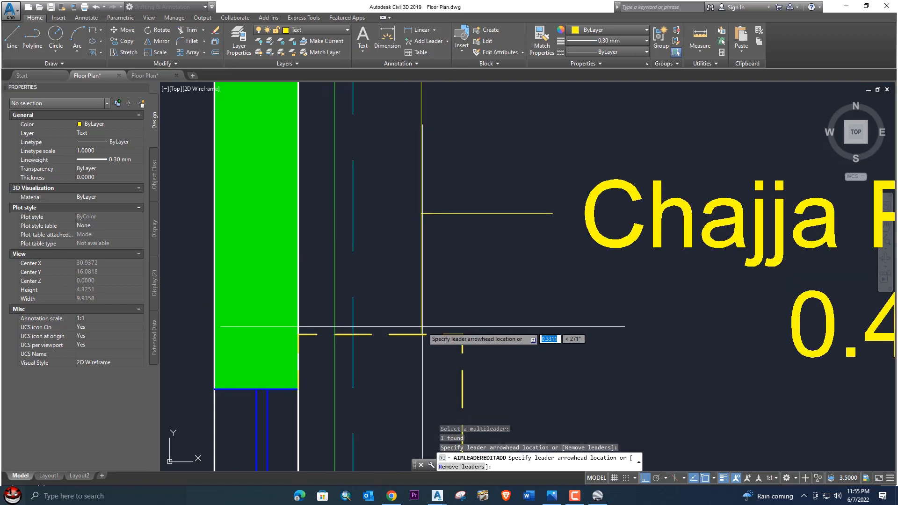
pyautogui.scroll(-5, 420, 335)
pyautogui.moveTo(400, 316); pyautogui.dragTo(432, 233, button='middle')
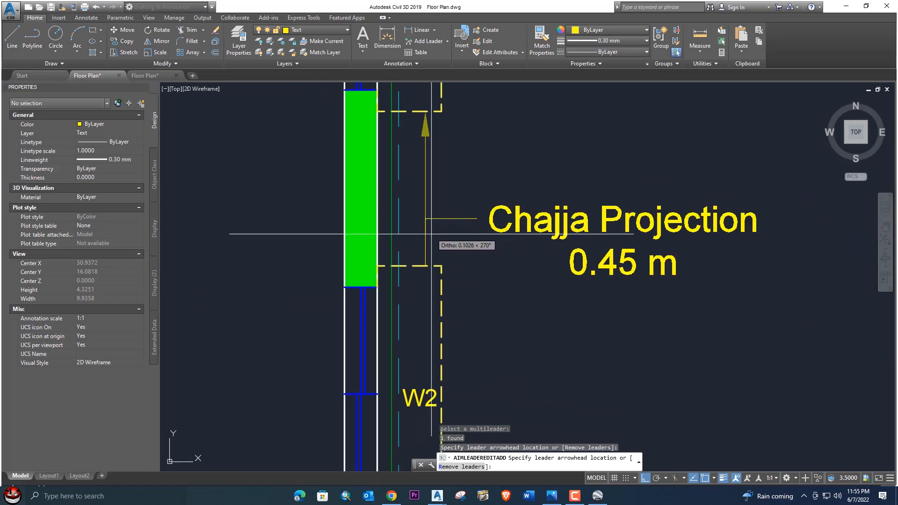
pyautogui.scroll(6, 426, 265)
pyautogui.scroll(-6, 426, 266)
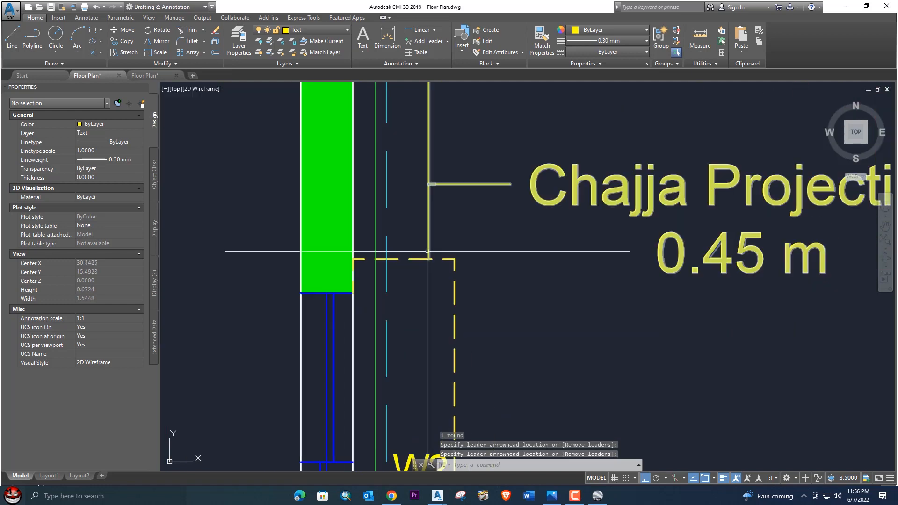
pyautogui.press('Return')
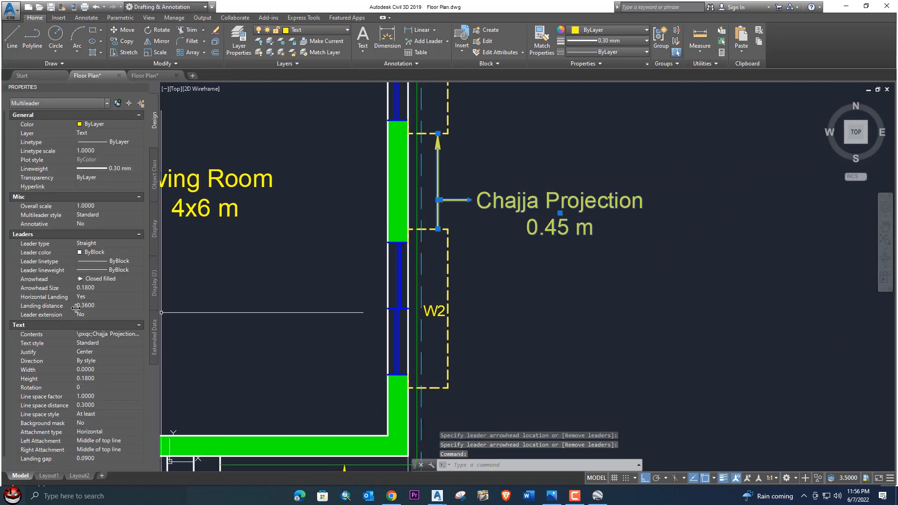
# - Change the arrowhead size of the Chajja Projection multileader and clear the selection
pyautogui.scroll(-1, 100, 280)
pyautogui.click(105, 279)
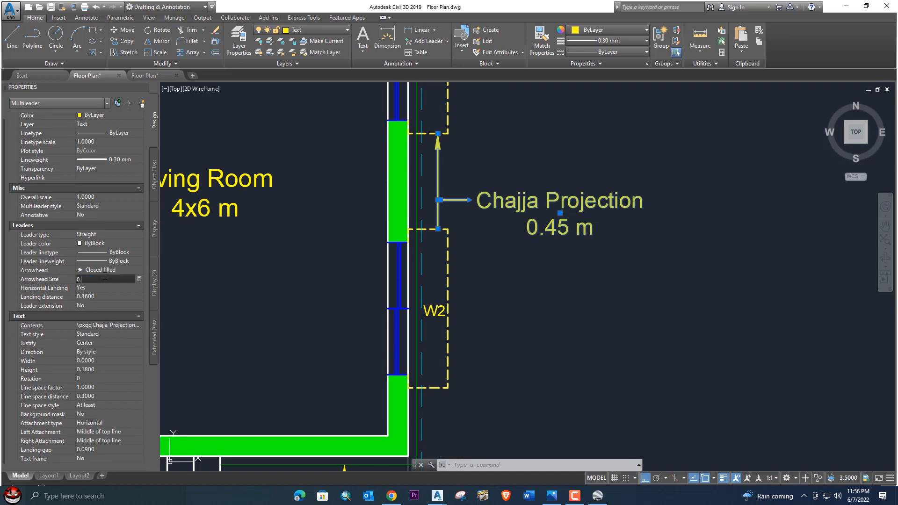
pyautogui.press('Return')
pyautogui.click(512, 235)
pyautogui.press('Escape')
pyautogui.press('Escape')
pyautogui.scroll(-2, 463, 211)
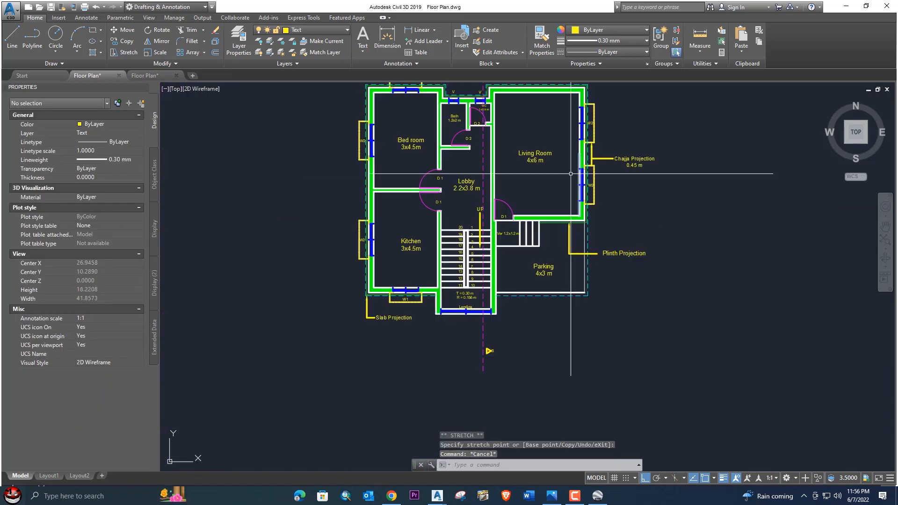
# - Compare the floor plan's labels and dimensions with the Ground Floor layout in the reference drawing, and return to the working drawing
pyautogui.moveTo(569, 173); pyautogui.dragTo(611, 135, button='middle')
pyautogui.scroll(2, 411, 183)
pyautogui.moveTo(410, 179)
pyautogui.mouseDown(button='middle')
pyautogui.moveTo(472, 189)
pyautogui.moveTo(451, 253)
pyautogui.mouseUp(button='middle')
pyautogui.moveTo(469, 188)
pyautogui.mouseDown(button='middle')
pyautogui.moveTo(451, 226)
pyautogui.moveTo(433, 226)
pyautogui.mouseUp(button='middle')
pyautogui.click(145, 75)
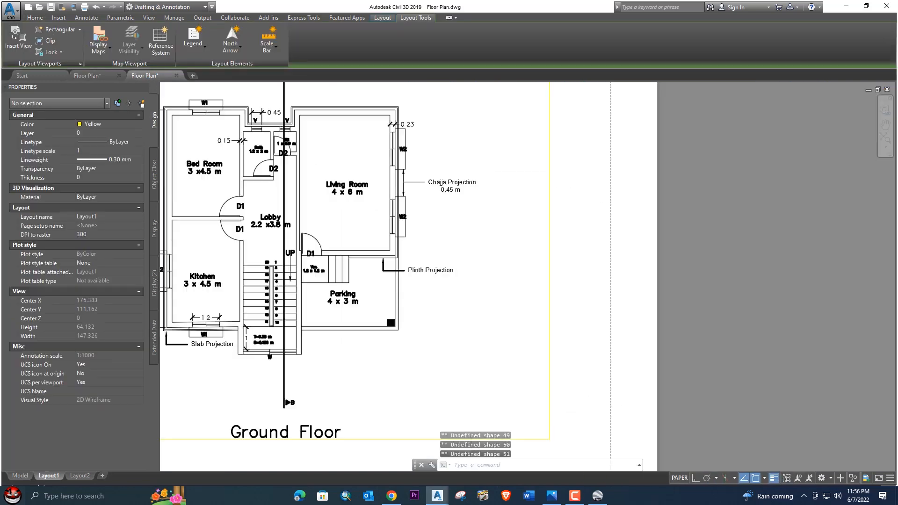
pyautogui.moveTo(367, 193); pyautogui.dragTo(451, 200, button='middle')
pyautogui.scroll(2, 327, 136)
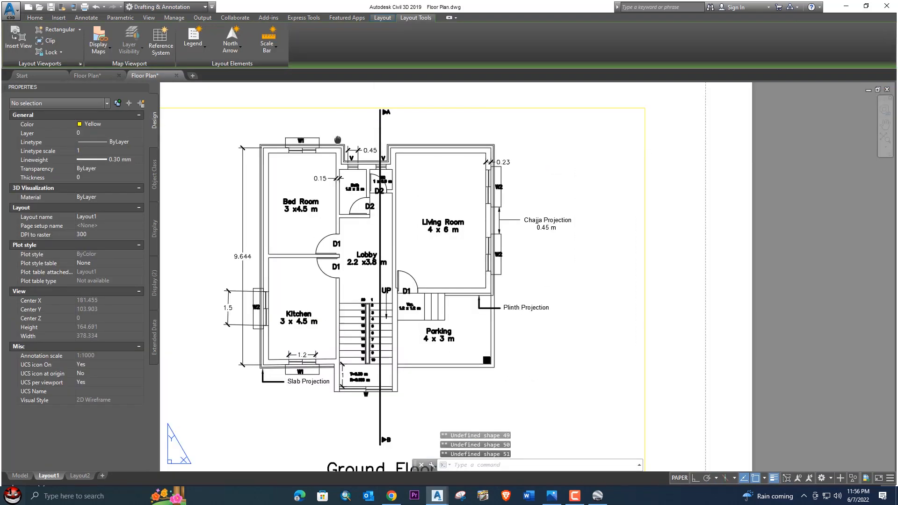
pyautogui.moveTo(288, 209); pyautogui.dragTo(280, 182, button='middle')
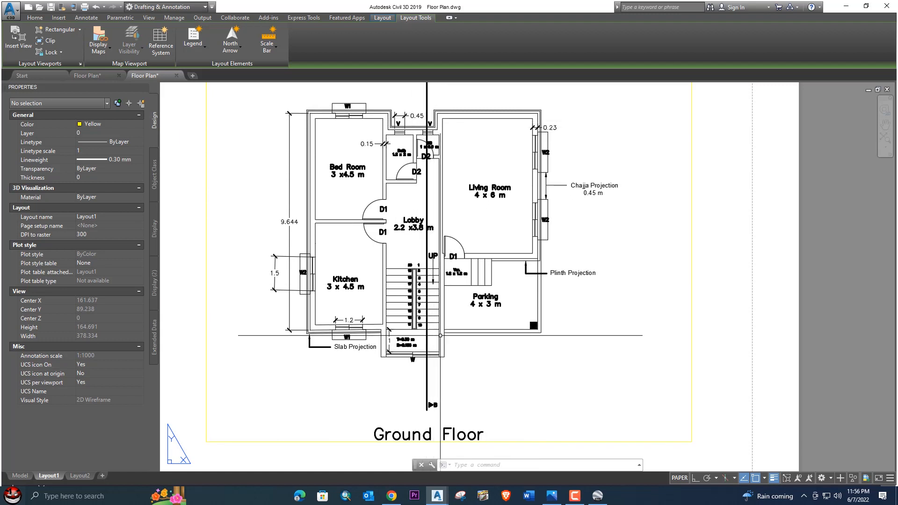
pyautogui.scroll(2, 415, 334)
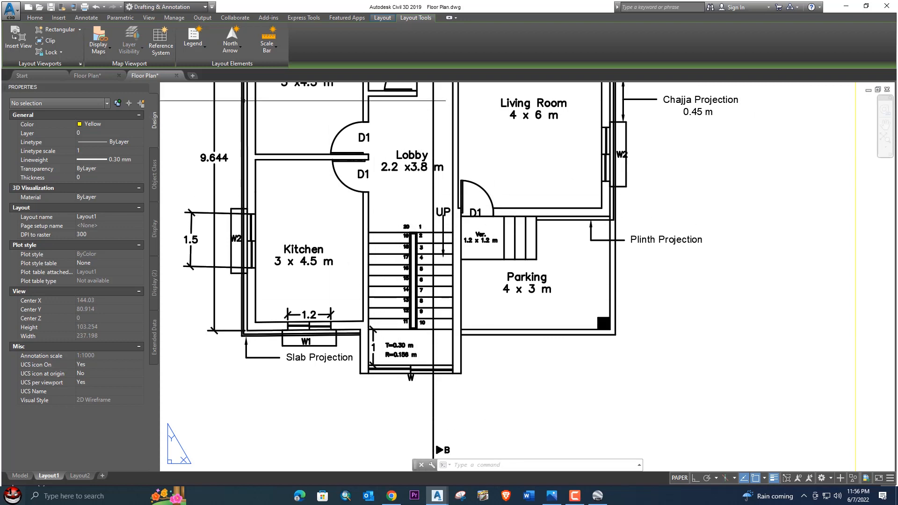
pyautogui.click(102, 76)
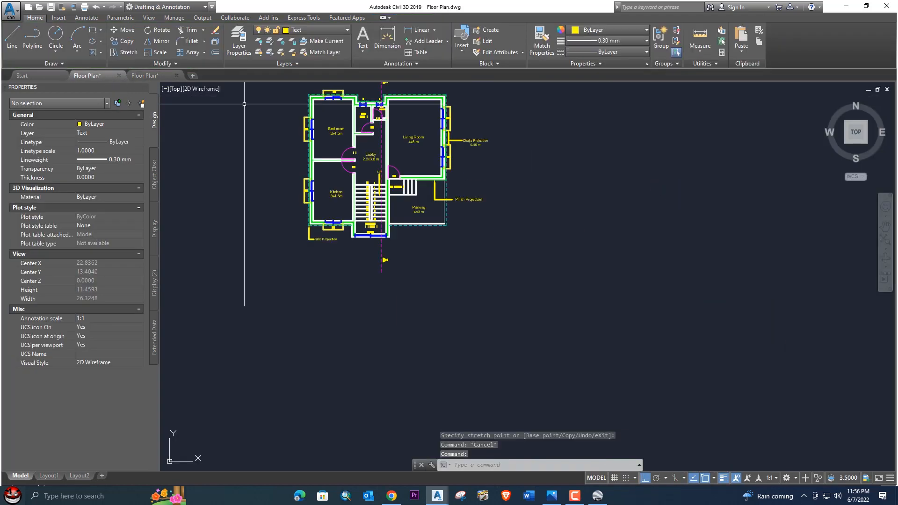
# - Make DIM the current layer and close the Properties palette
pyautogui.click(302, 29)
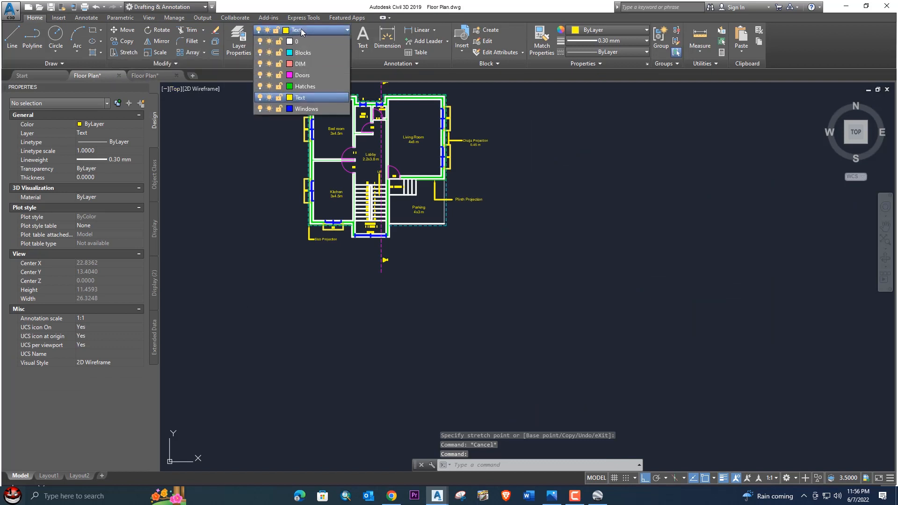
pyautogui.click(302, 63)
pyautogui.scroll(4, 325, 111)
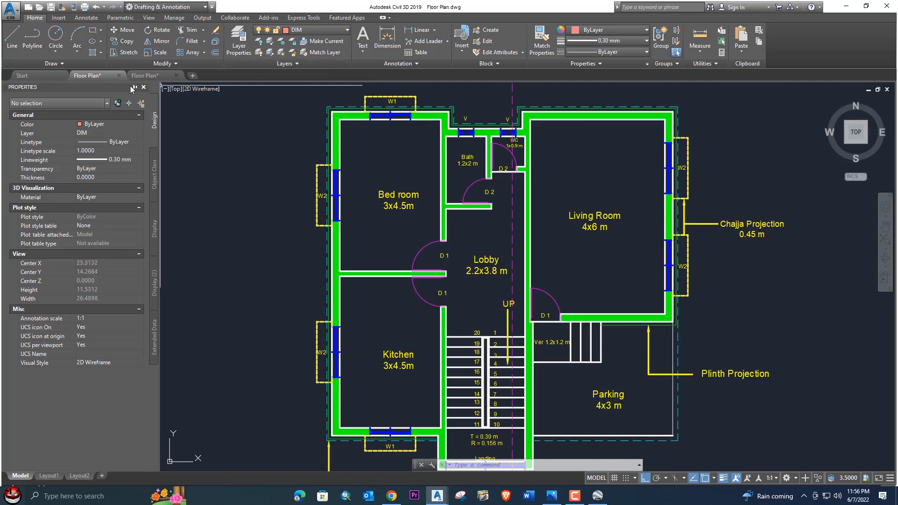
pyautogui.click(144, 87)
pyautogui.moveTo(195, 130); pyautogui.dragTo(285, 118, button='middle')
# - Open the Standard dimension style for modification in the Dimension Style Manager
pyautogui.write('D')
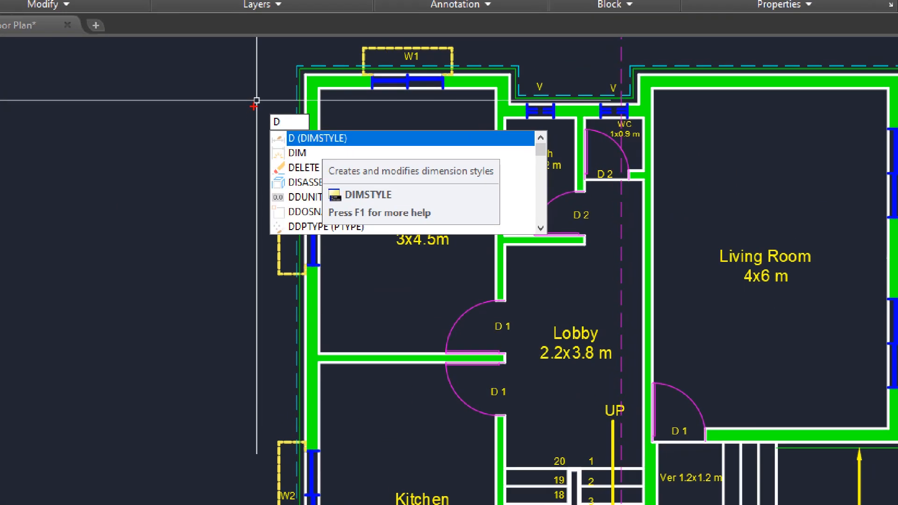
pyautogui.click(317, 142)
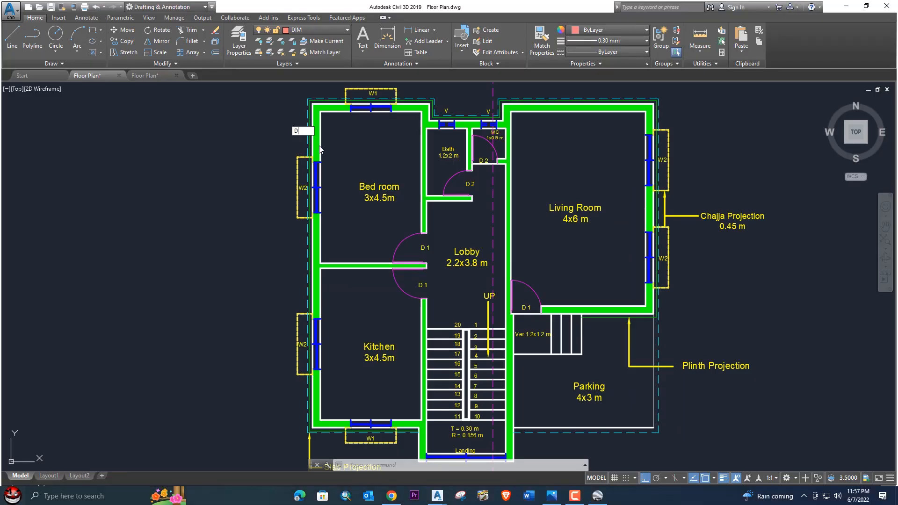
pyautogui.press('Return')
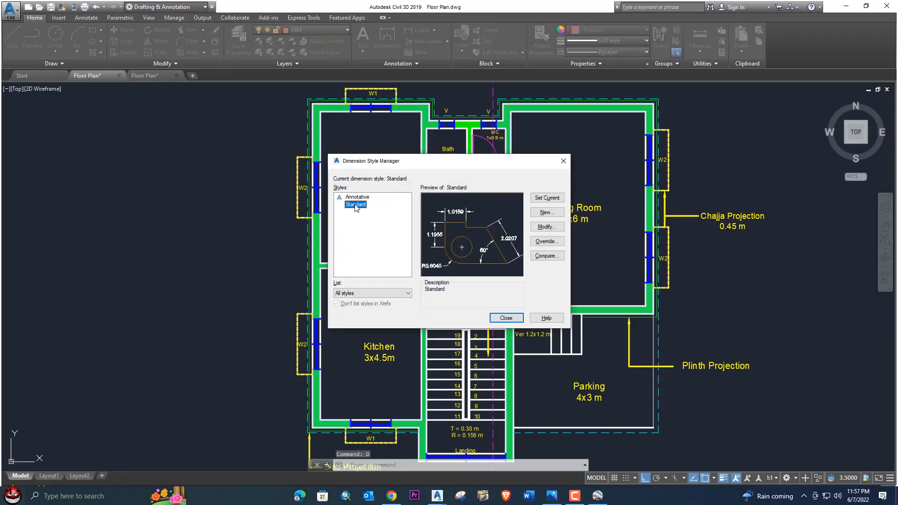
pyautogui.click(352, 206)
pyautogui.click(547, 227)
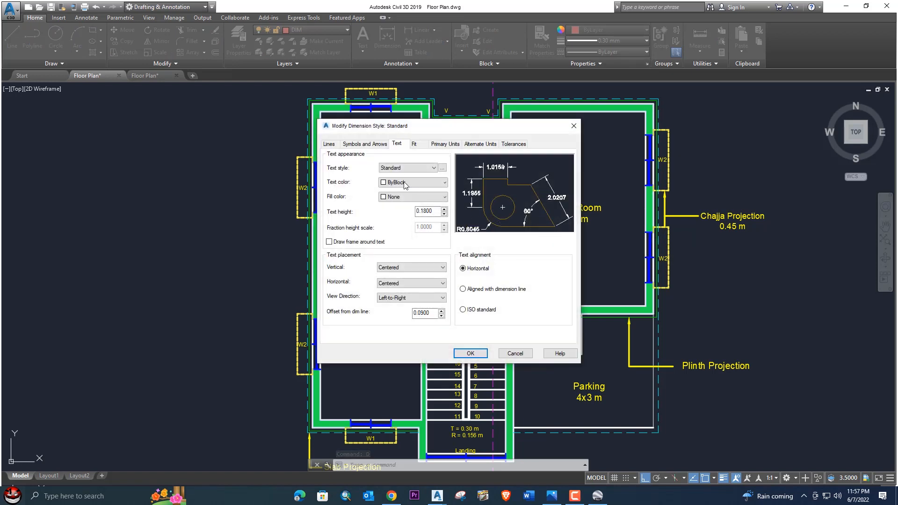
# - Look through the linetype and lineweight choices for dimension lines in the Standard style
pyautogui.click(330, 145)
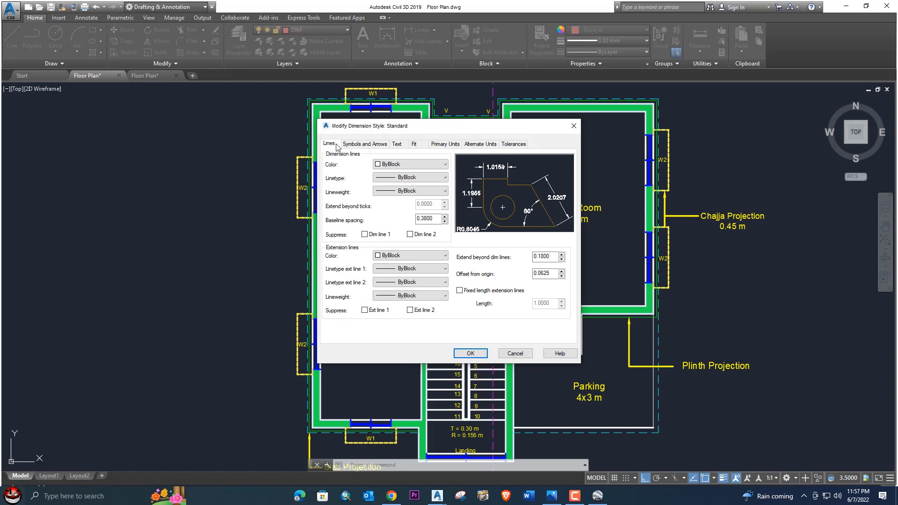
pyautogui.click(413, 178)
pyautogui.click(415, 180)
pyautogui.click(417, 180)
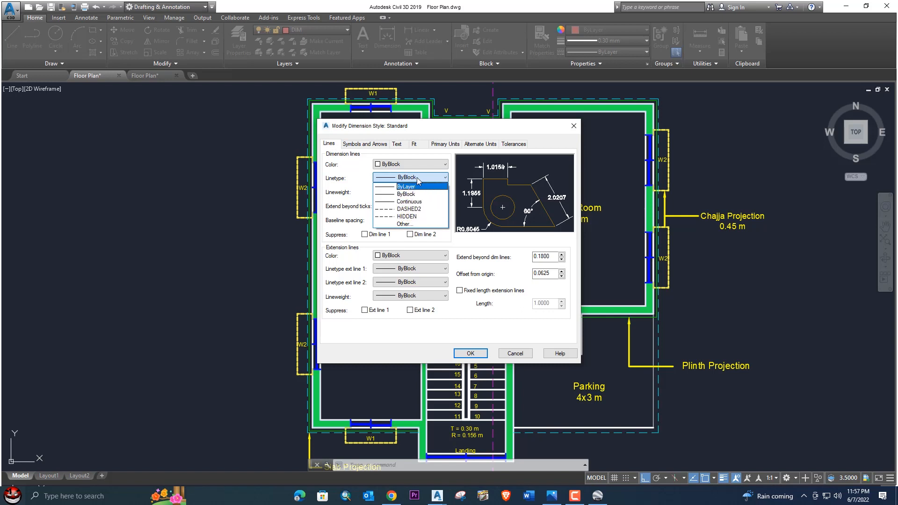
pyautogui.click(417, 180)
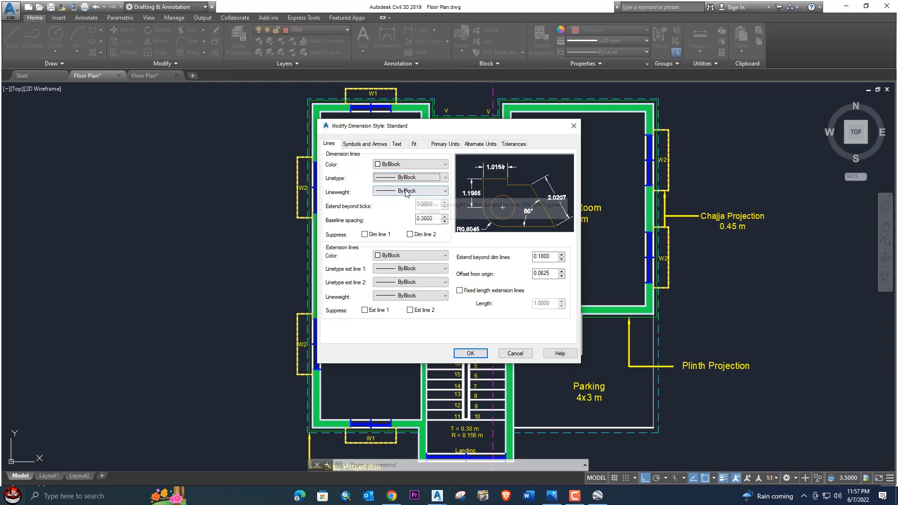
pyautogui.click(412, 191)
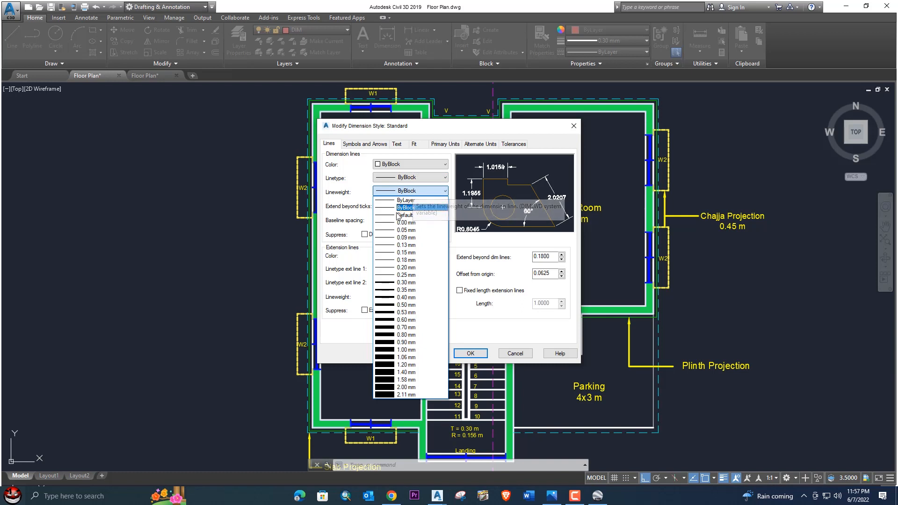
pyautogui.click(403, 193)
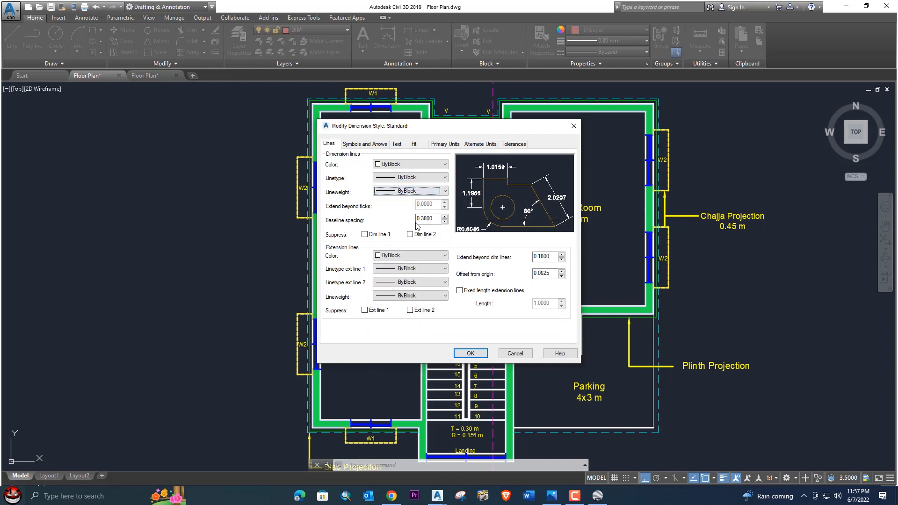
# - Set the dimension arrow size to 0.16 and use Architectural tick for the first and second arrowheads
pyautogui.click(370, 146)
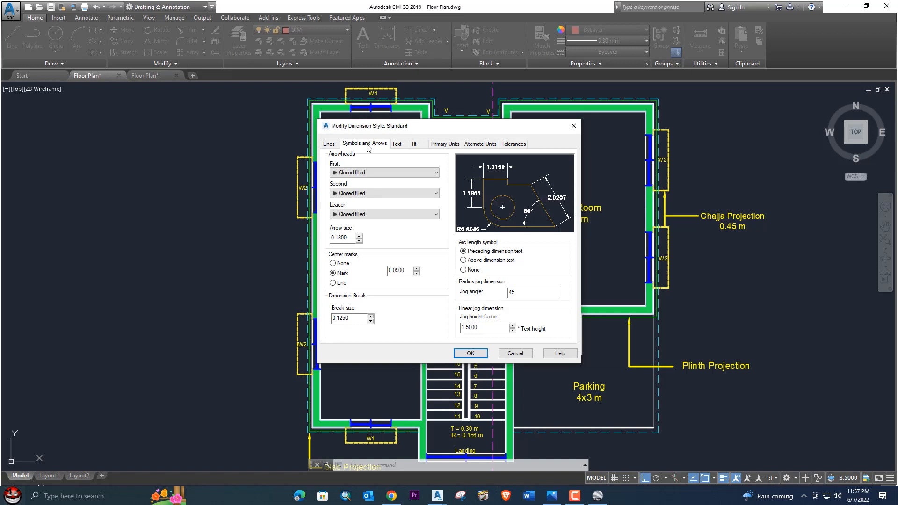
pyautogui.click(368, 174)
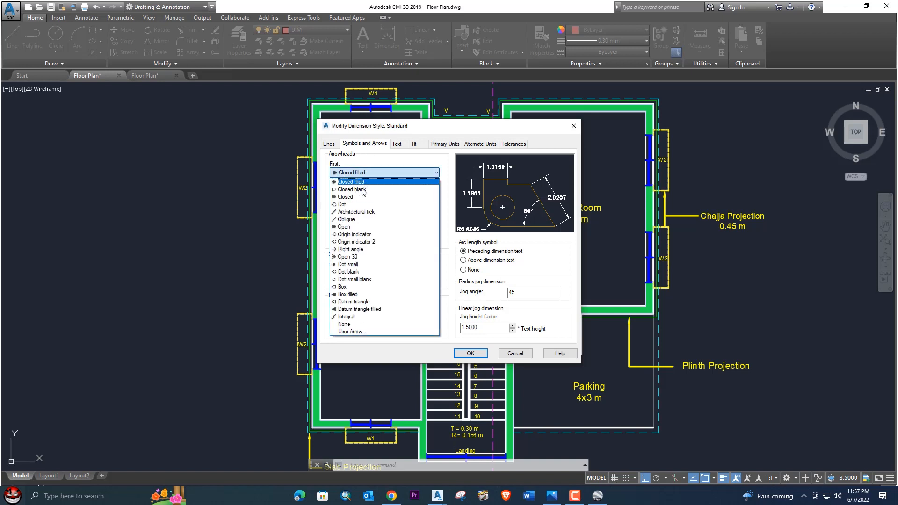
pyautogui.click(381, 172)
pyautogui.click(372, 195)
pyautogui.click(370, 191)
pyautogui.click(377, 212)
pyautogui.click(377, 212)
pyautogui.click(345, 238)
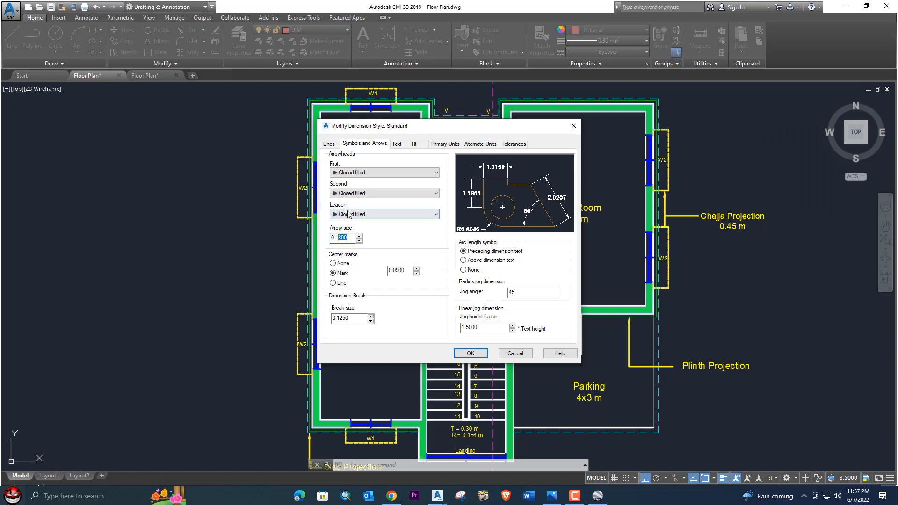
pyautogui.write('6')
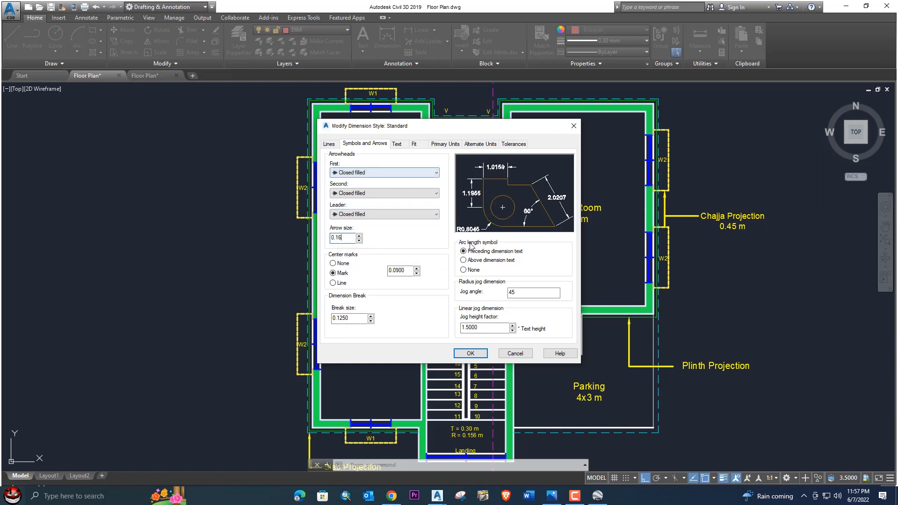
pyautogui.click(374, 173)
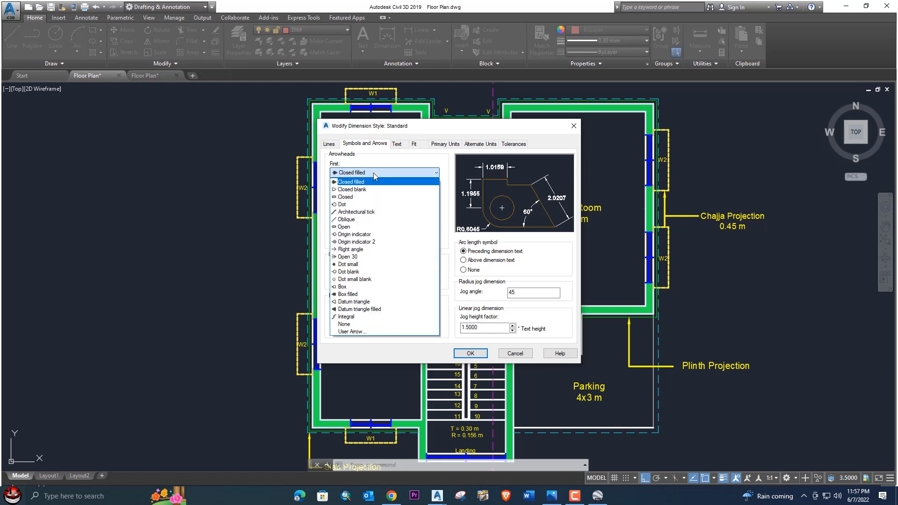
pyautogui.click(363, 215)
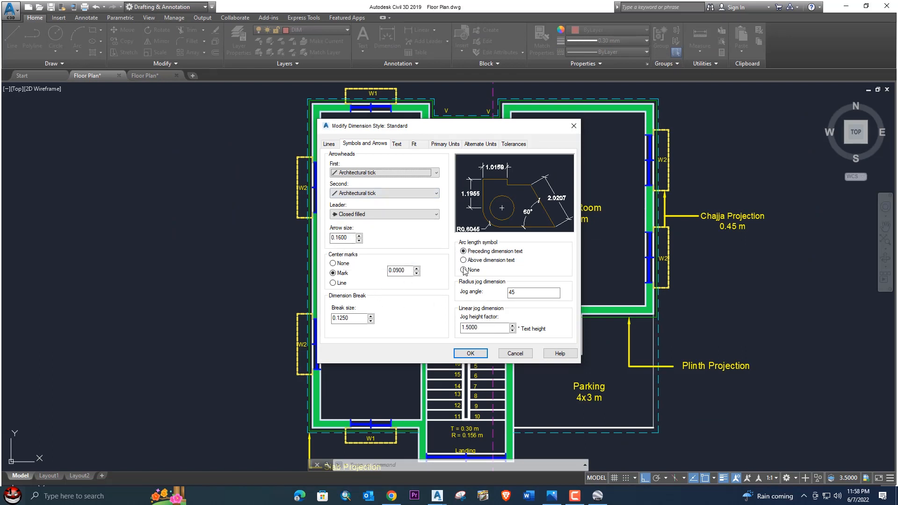
# - Try the dimension text aligned with the dimension line, and choose ISO standard as its alignment
pyautogui.click(397, 144)
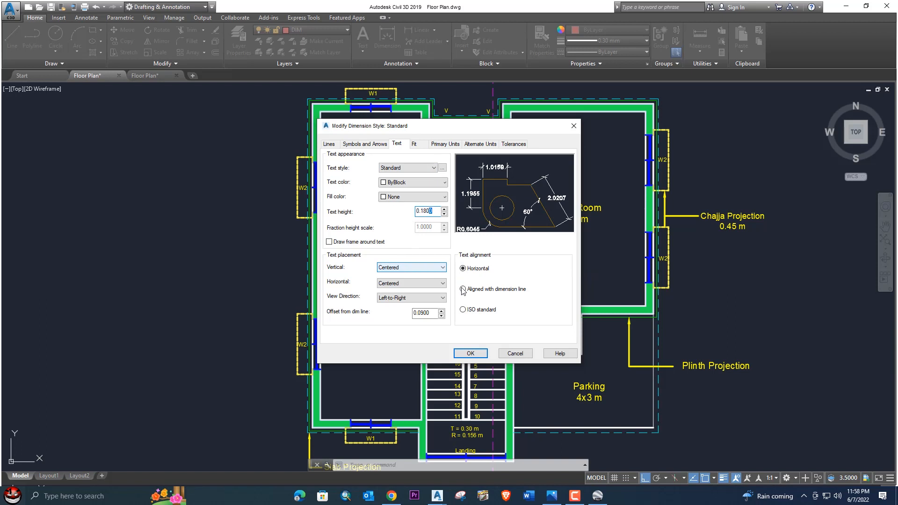
pyautogui.click(482, 290)
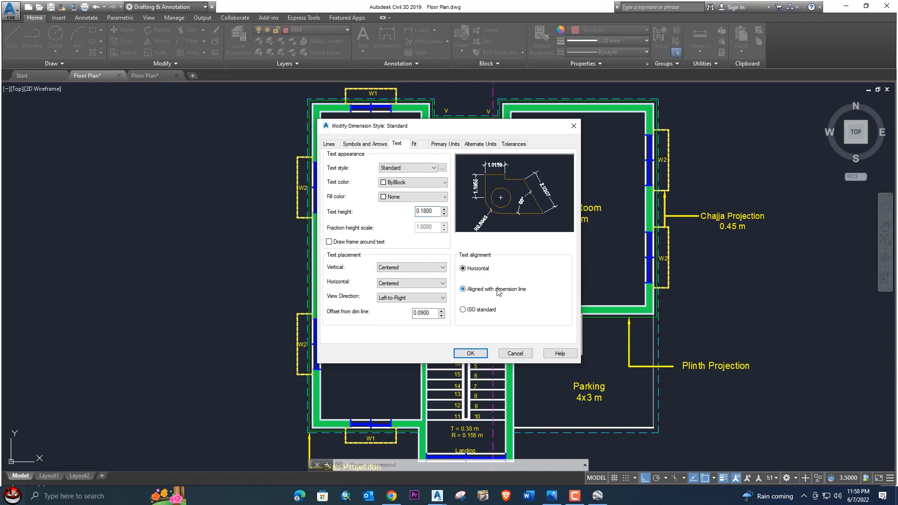
pyautogui.click(477, 311)
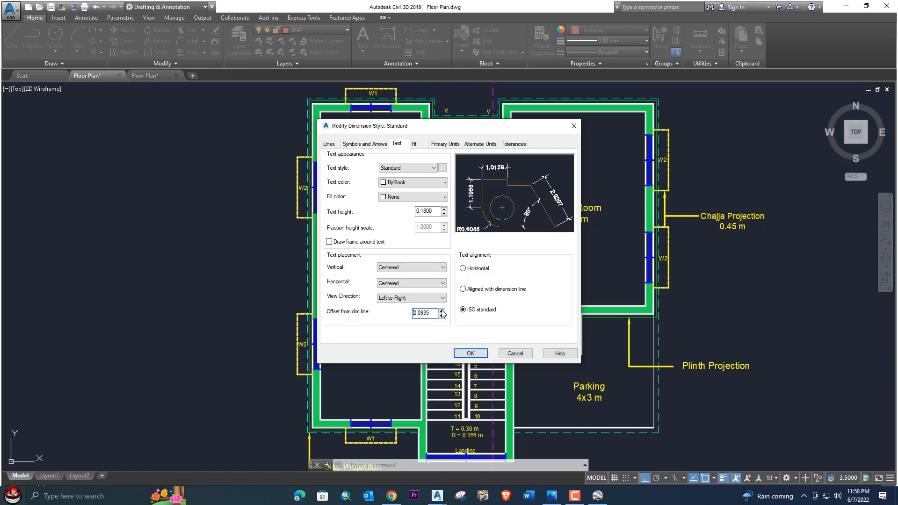
# - Set the linear dimension precision to 0.000 and the measurement scale factor to 0.99999
pyautogui.click(414, 145)
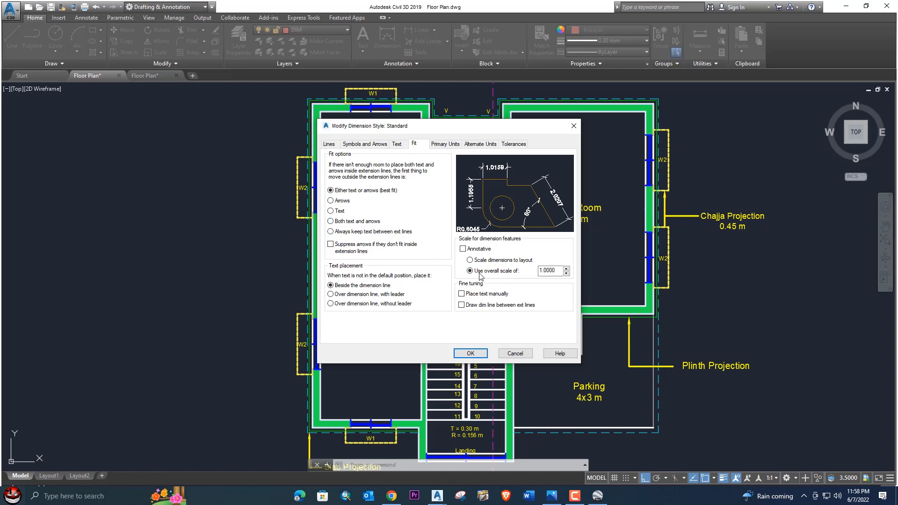
pyautogui.click(445, 144)
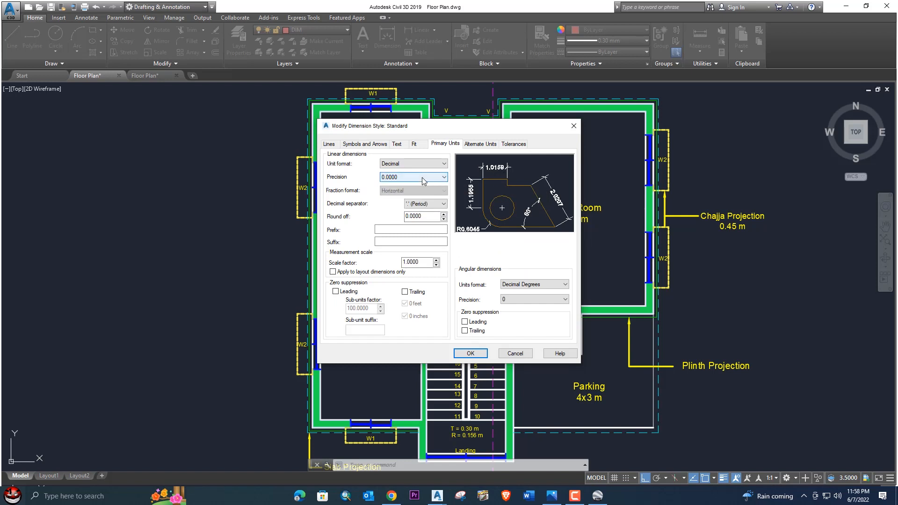
pyautogui.click(423, 177)
pyautogui.click(401, 204)
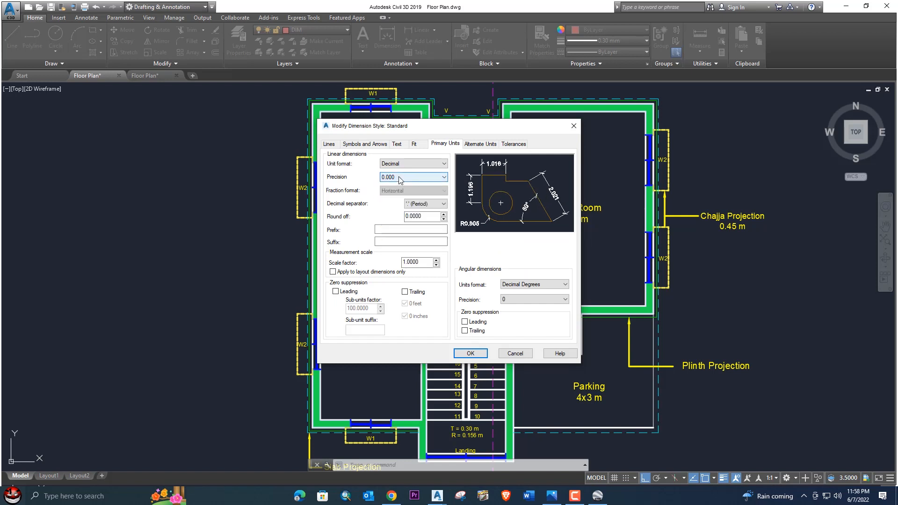
pyautogui.click(430, 206)
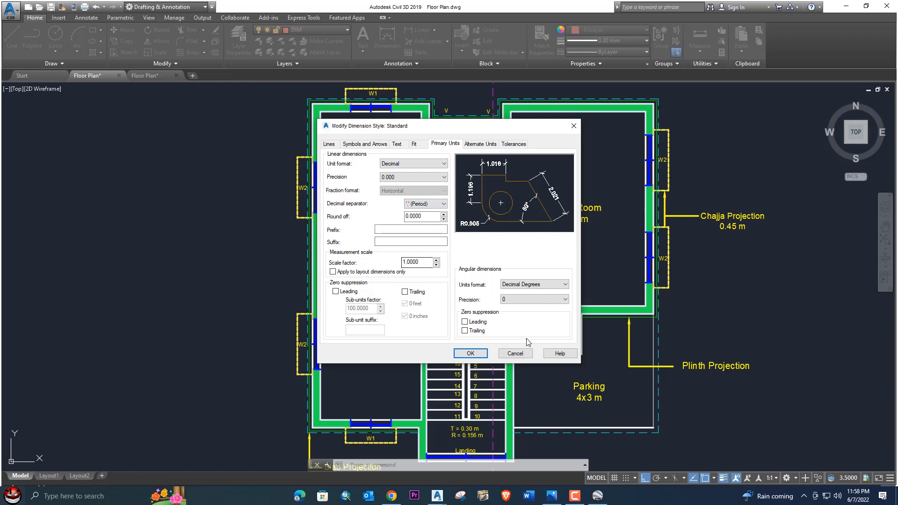
pyautogui.doubleClick(423, 263)
pyautogui.write('0.99999')
# - Check the alternate units and tolerance settings, accept the Standard style changes and close the Dimension Style Manager
pyautogui.click(477, 145)
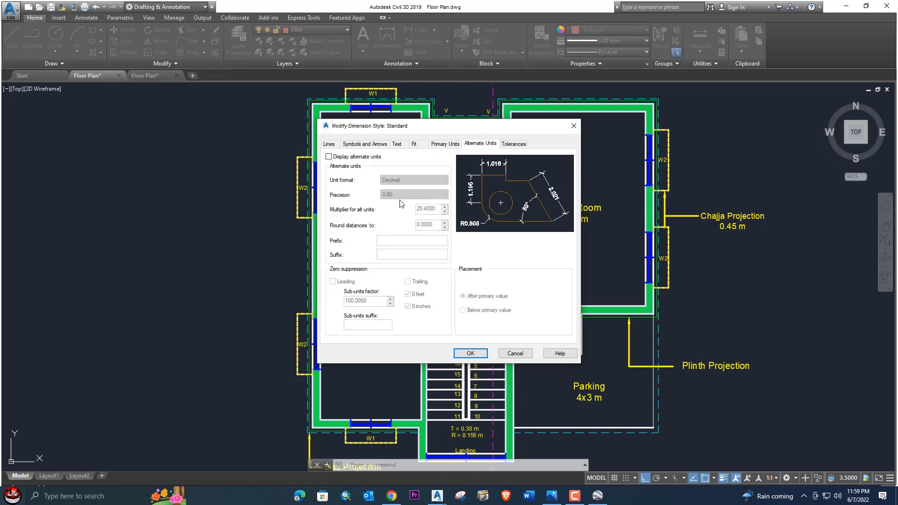
pyautogui.click(514, 145)
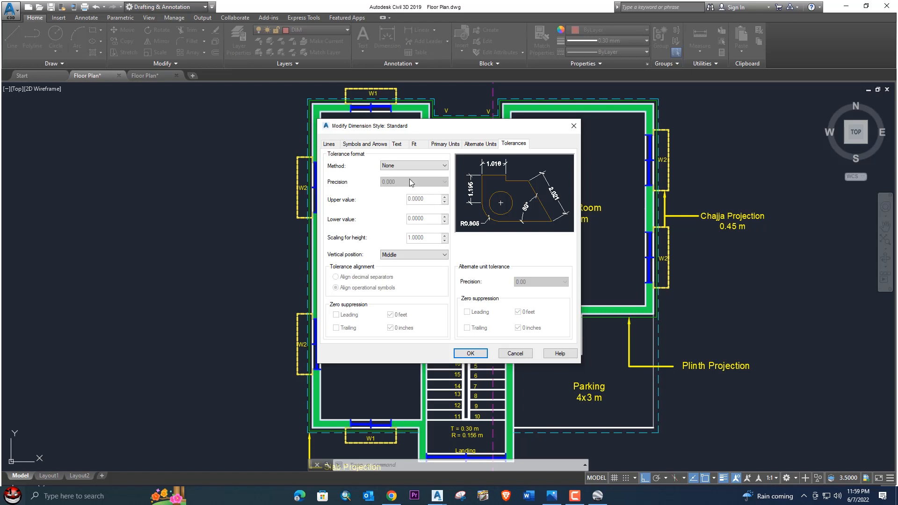
pyautogui.click(399, 163)
pyautogui.click(469, 354)
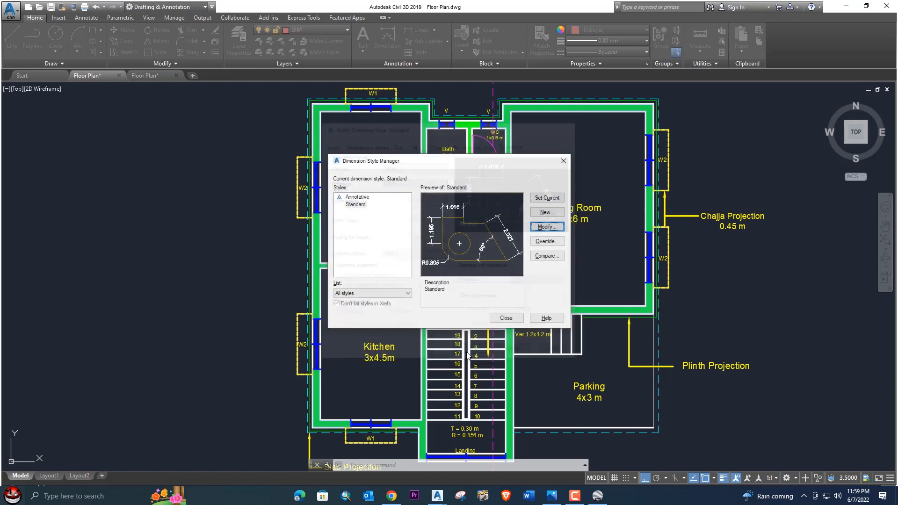
pyautogui.click(506, 318)
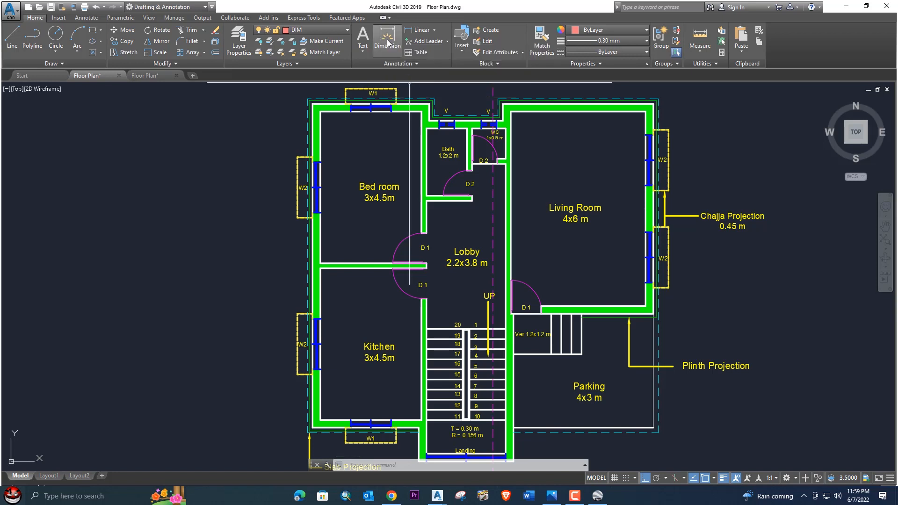
# - Dimension the full inner length of the bed room and kitchen along the plan's left wall, placing it outside the building
pyautogui.click(388, 42)
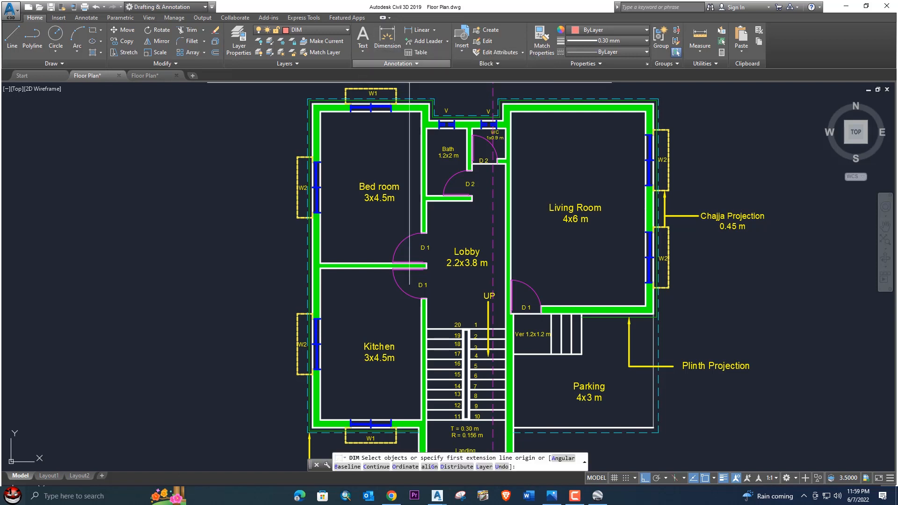
pyautogui.scroll(-4, 342, 129)
pyautogui.scroll(8, 369, 122)
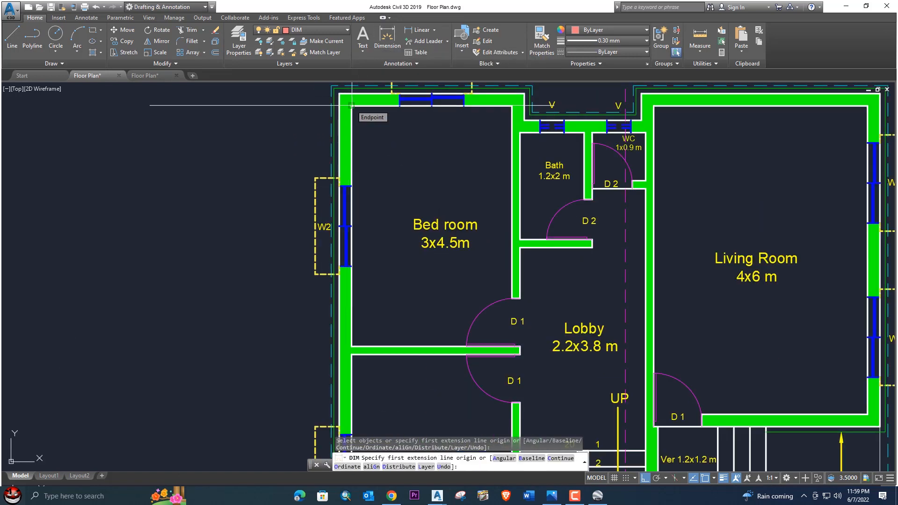
pyautogui.click(352, 106)
pyautogui.scroll(5, 370, 117)
pyautogui.scroll(-5, 370, 117)
pyautogui.scroll(6, 353, 290)
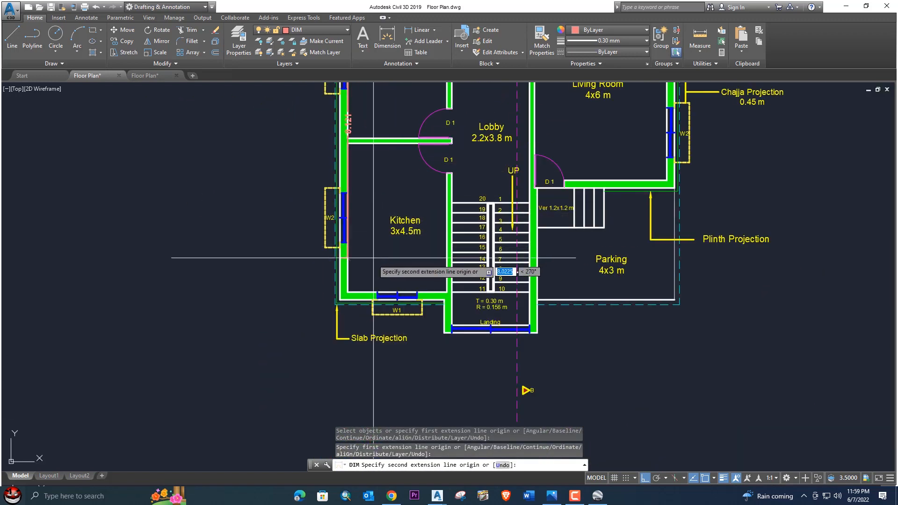
pyautogui.click(349, 292)
pyautogui.moveTo(287, 271); pyautogui.dragTo(298, 303, button='middle')
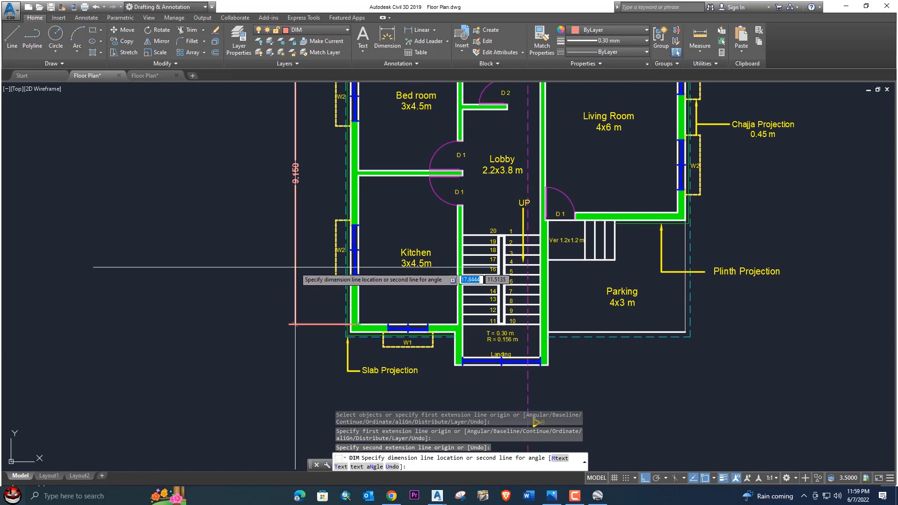
pyautogui.click(311, 241)
pyautogui.press('Return')
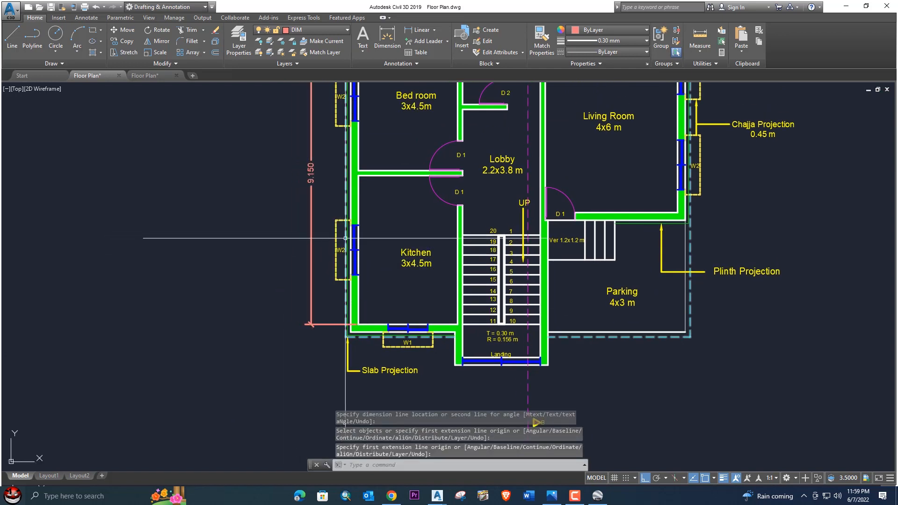
# - Dimension the width of the kitchen's W2 window opening in the left wall, placing it between the window and the overall length dimension
pyautogui.scroll(4, 346, 238)
pyautogui.press('Return')
pyautogui.scroll(3, 410, 194)
pyautogui.click(384, 193)
pyautogui.moveTo(378, 255); pyautogui.dragTo(391, 114, button='middle')
pyautogui.moveTo(389, 291); pyautogui.dragTo(403, 204, button='middle')
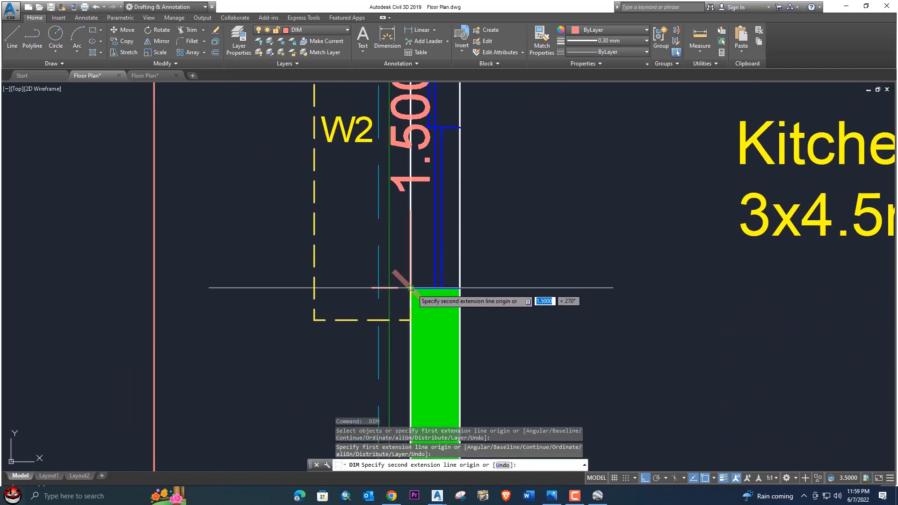
pyautogui.click(411, 288)
pyautogui.scroll(-4, 402, 287)
pyautogui.moveTo(321, 281); pyautogui.dragTo(324, 294, button='middle')
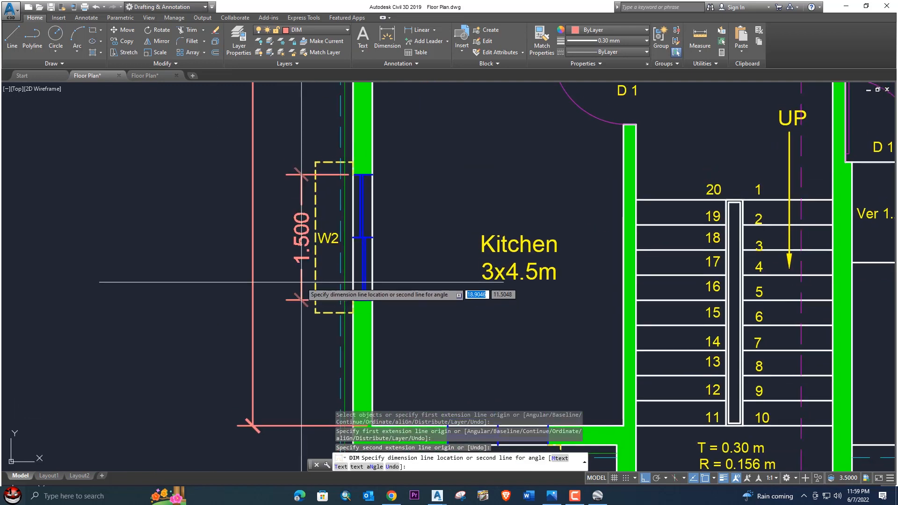
pyautogui.click(293, 280)
pyautogui.press('Escape')
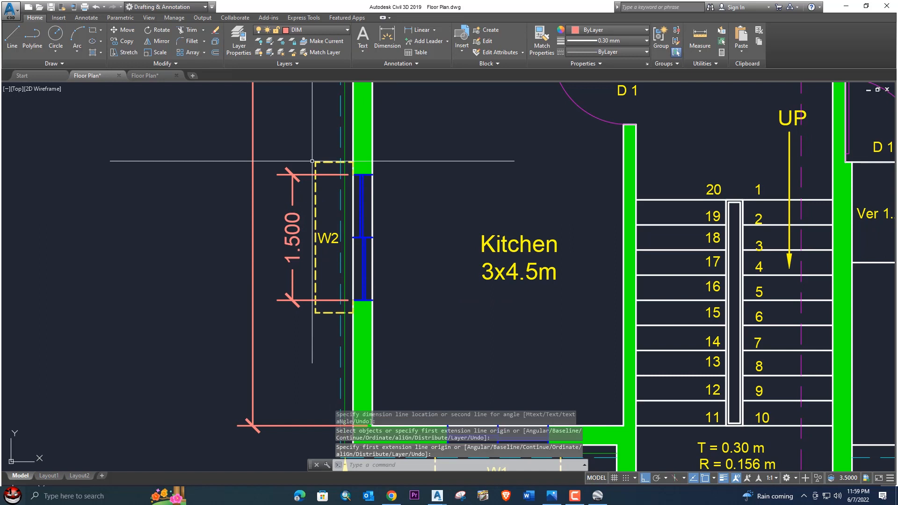
pyautogui.press('Return')
pyautogui.click(312, 161)
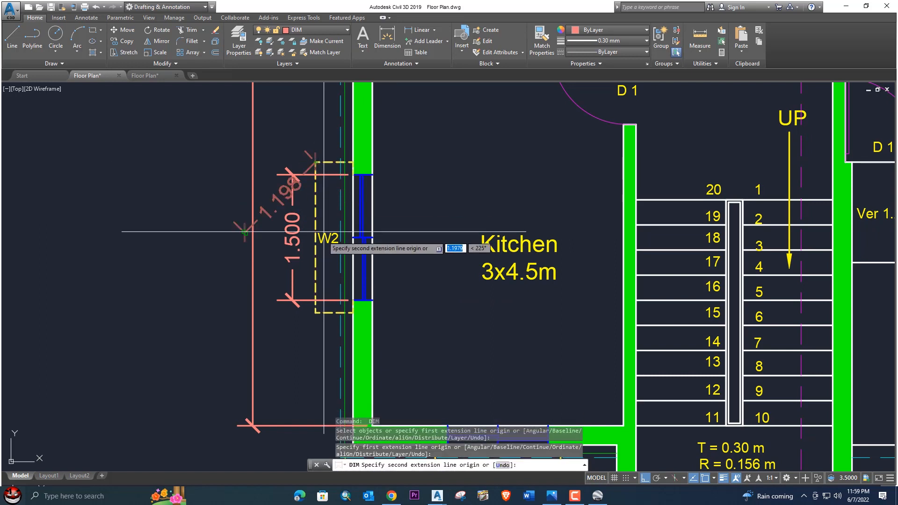
pyautogui.click(316, 311)
pyautogui.press('Escape')
# - Try dimensioning the outer length of the dashed chajja outline at the kitchen's W2 window, and erase that dimension
pyautogui.press('Return')
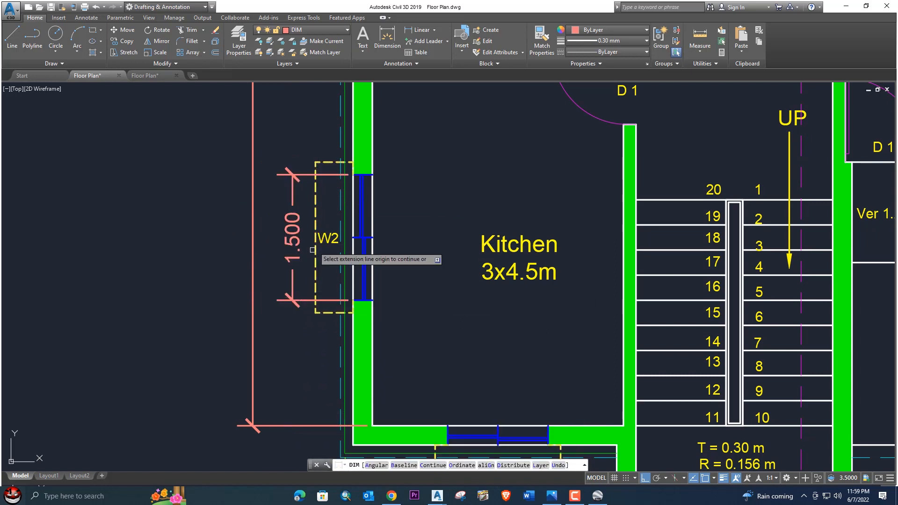
pyautogui.click(315, 163)
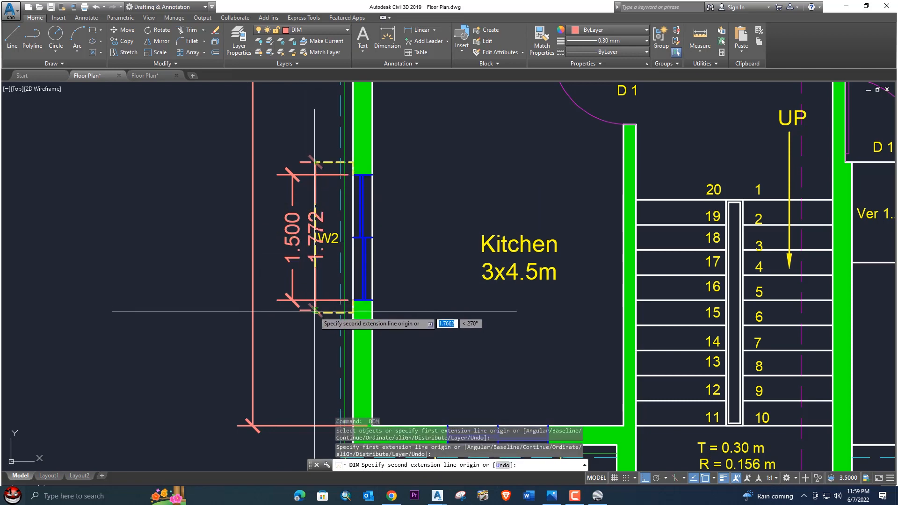
pyautogui.click(315, 313)
pyautogui.click(230, 297)
pyautogui.scroll(-5, 230, 297)
pyautogui.press('Return')
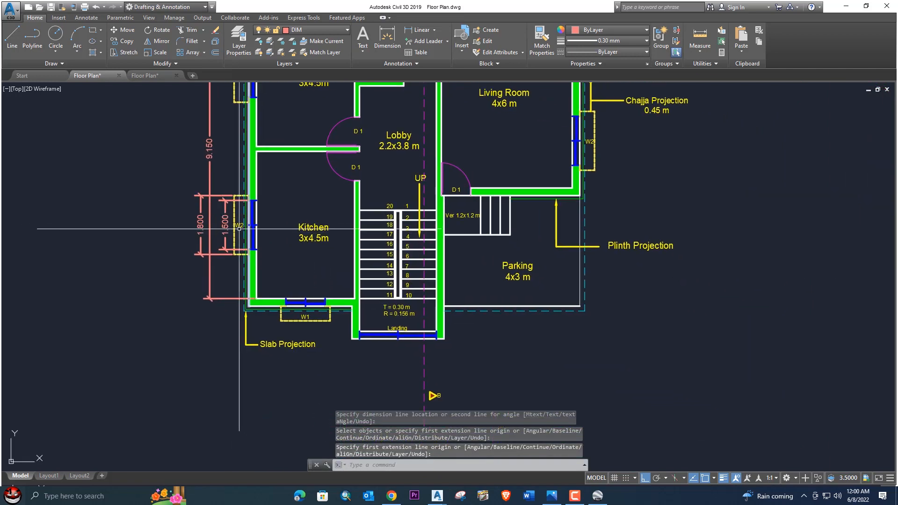
pyautogui.click(215, 195)
pyautogui.press('Delete')
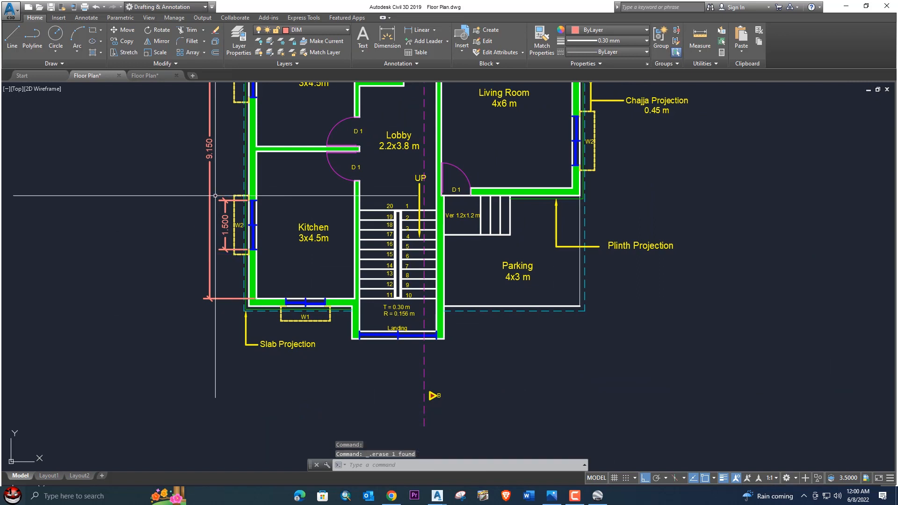
# - Dimension the width of the kitchen's W1 window opening in the bottom wall, placing it below the chajja outline
pyautogui.moveTo(296, 304); pyautogui.dragTo(350, 251, button='middle')
pyautogui.moveTo(392, 223)
pyautogui.mouseDown(button='middle')
pyautogui.moveTo(344, 263)
pyautogui.moveTo(309, 329)
pyautogui.moveTo(342, 267)
pyautogui.mouseUp(button='middle')
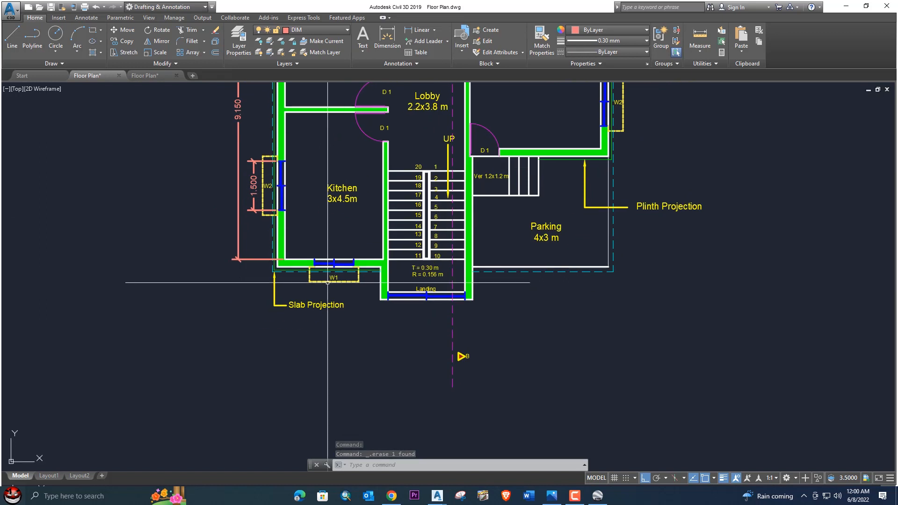
pyautogui.scroll(2, 309, 294)
pyautogui.press('space')
pyautogui.scroll(2, 309, 272)
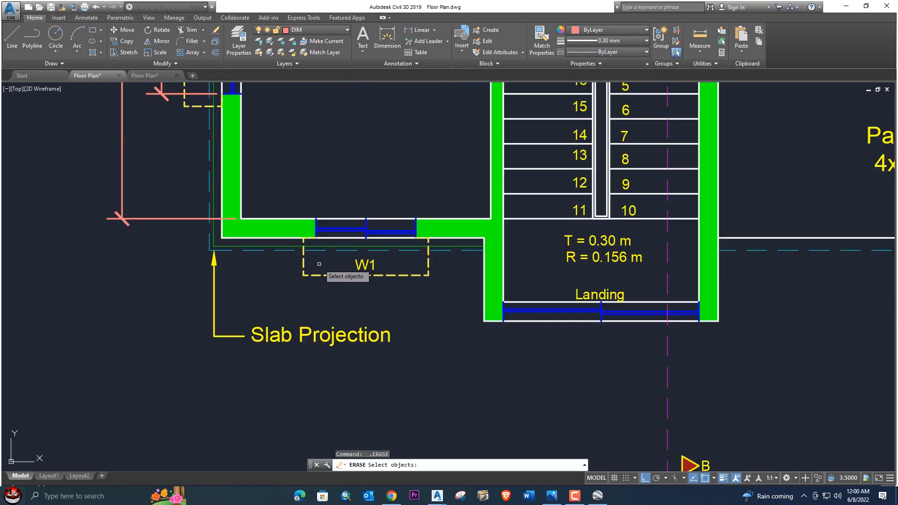
pyautogui.press('Escape')
pyautogui.write('di')
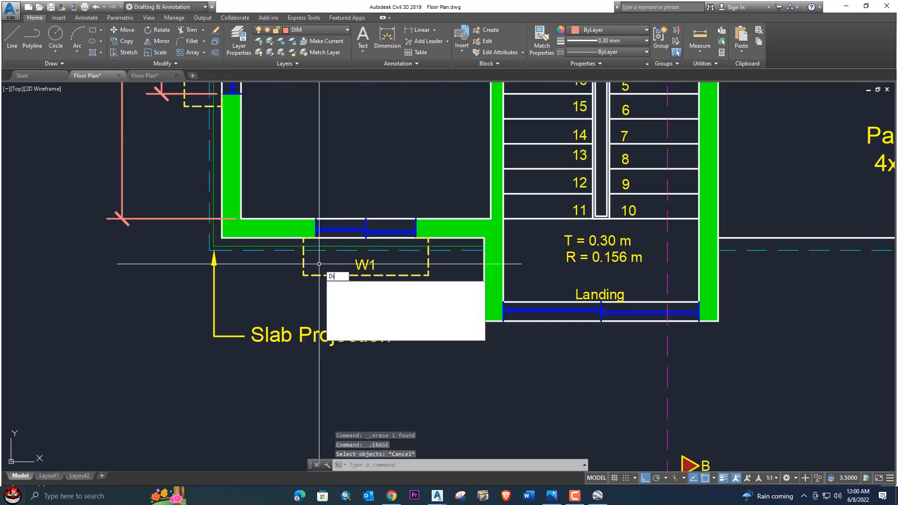
pyautogui.write('m')
pyautogui.press('Return')
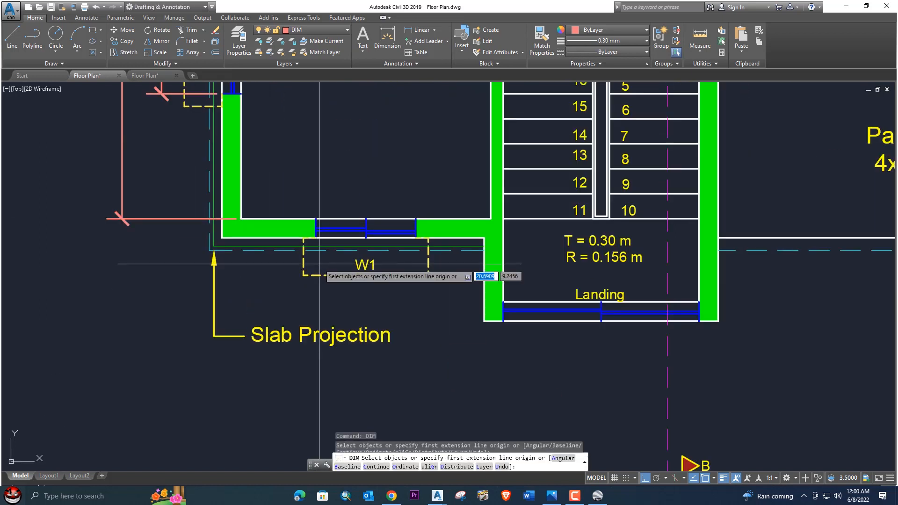
pyautogui.click(316, 237)
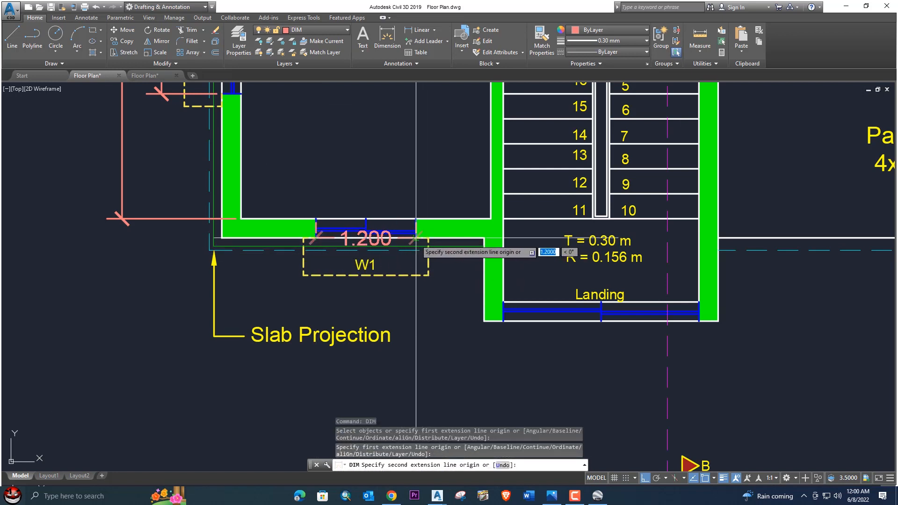
pyautogui.click(416, 237)
pyautogui.click(418, 295)
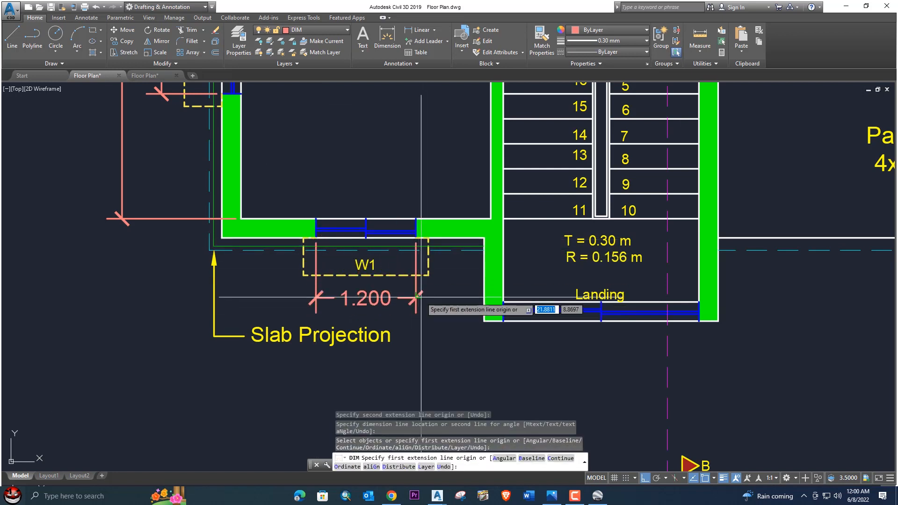
pyautogui.scroll(-4, 418, 296)
pyautogui.press('Escape')
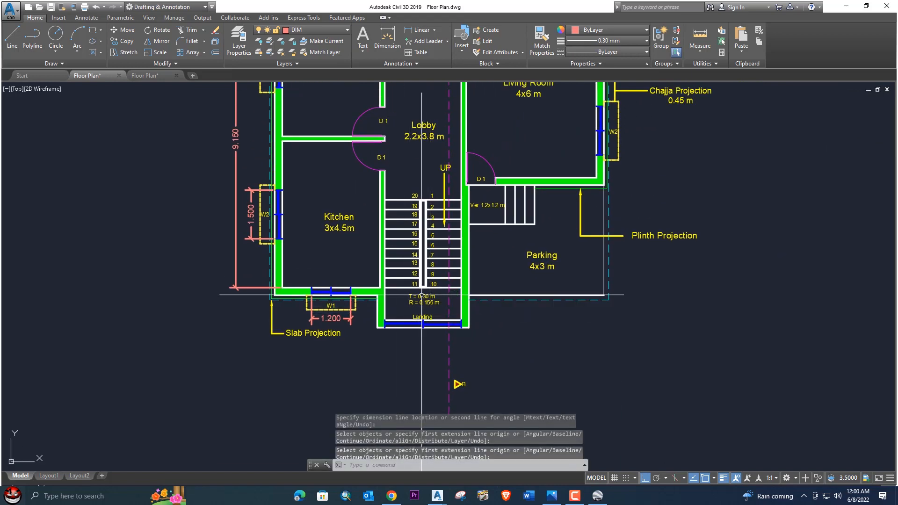
# - Dimension the depth of the stair landing from the last tread line to the landing window, placing it inside the landing
pyautogui.scroll(3, 421, 296)
pyautogui.press('Return')
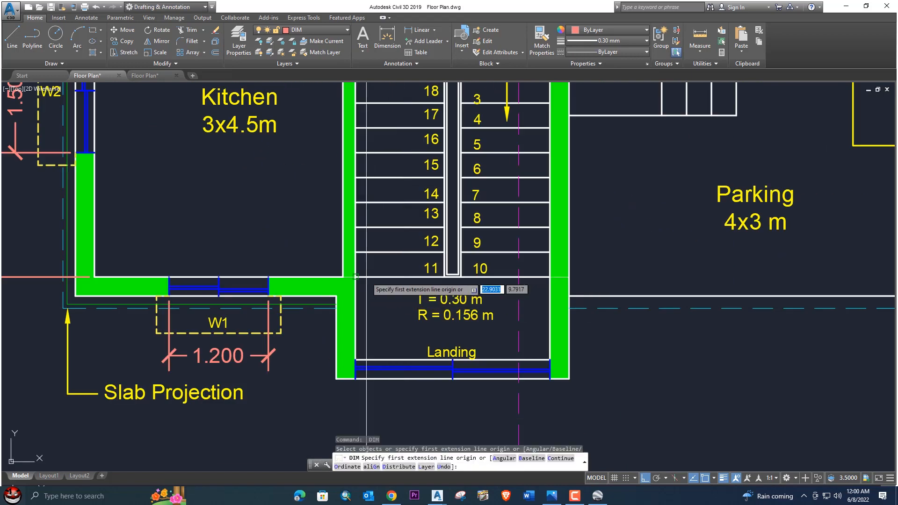
pyautogui.click(356, 277)
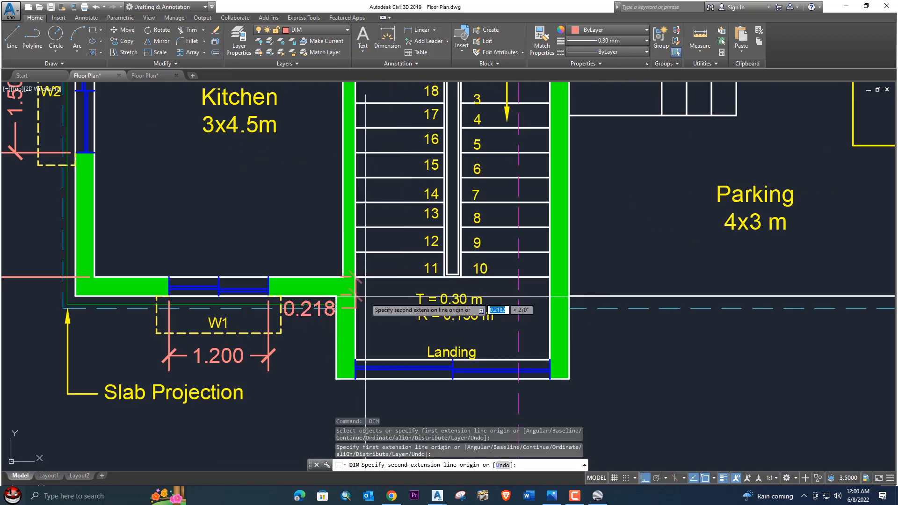
pyautogui.click(359, 360)
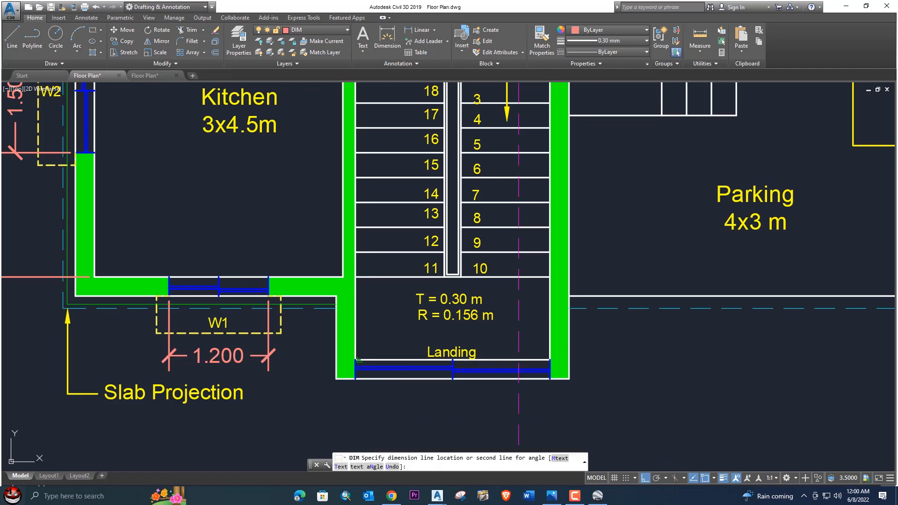
pyautogui.click(390, 342)
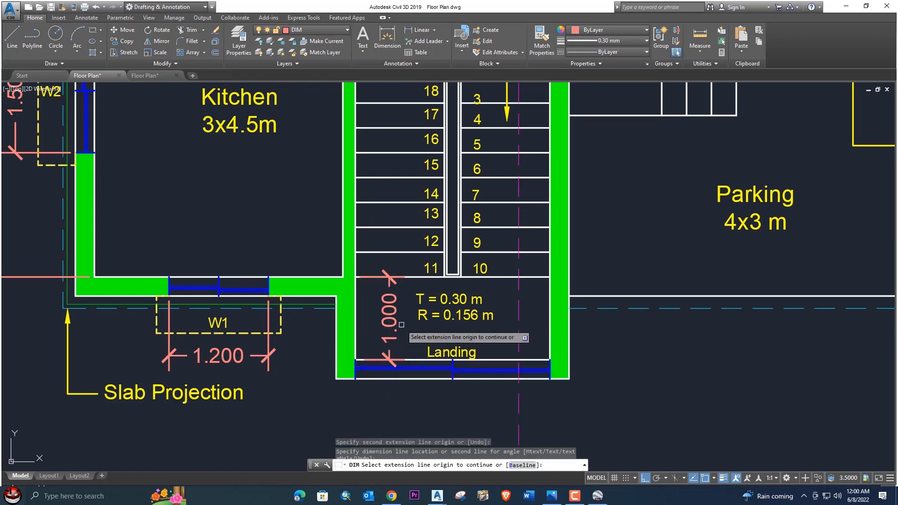
pyautogui.scroll(-4, 351, 398)
# - Dimension the living room's inner width between its side walls, placing it above the top wall outside the building
pyautogui.moveTo(489, 283)
pyautogui.mouseDown(button='middle')
pyautogui.moveTo(488, 249)
pyautogui.moveTo(459, 351)
pyautogui.mouseUp(button='middle')
pyautogui.moveTo(457, 241); pyautogui.dragTo(481, 276, button='middle')
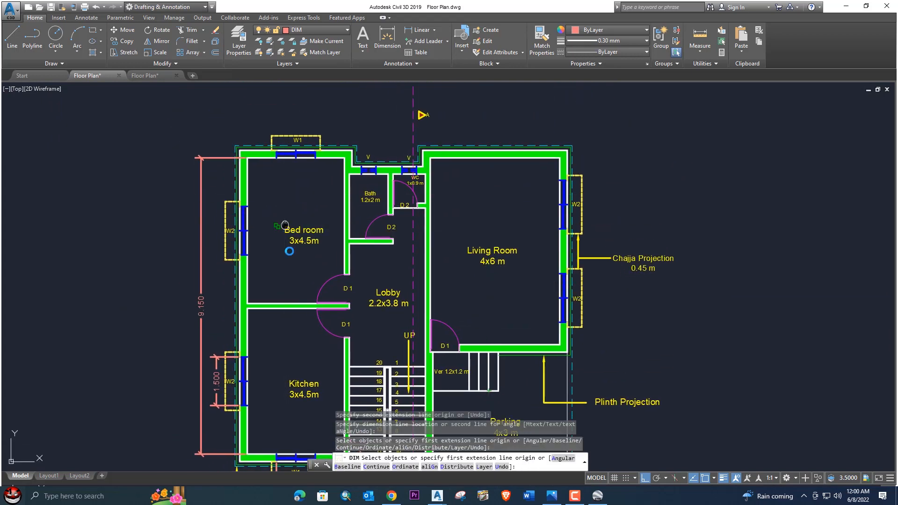
pyautogui.moveTo(285, 226); pyautogui.dragTo(289, 288, button='middle')
pyautogui.press('Return')
pyautogui.press('Return')
pyautogui.click(436, 219)
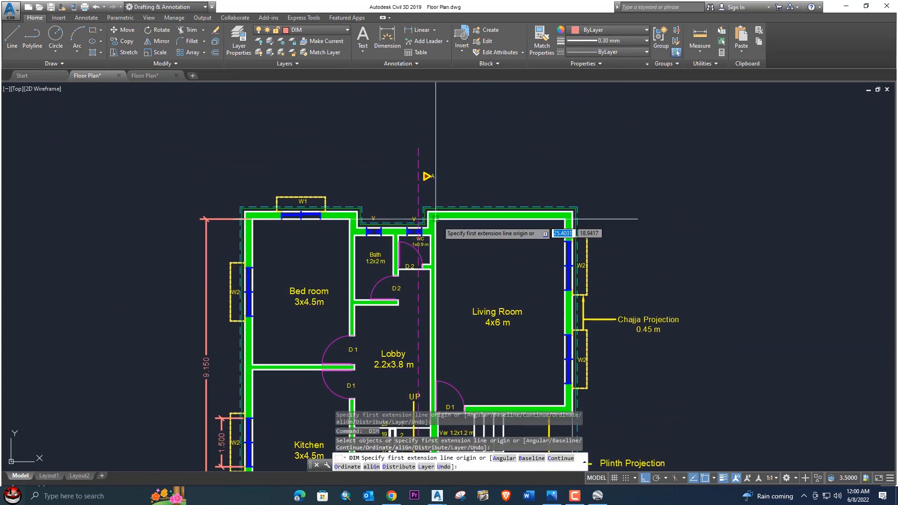
pyautogui.click(566, 218)
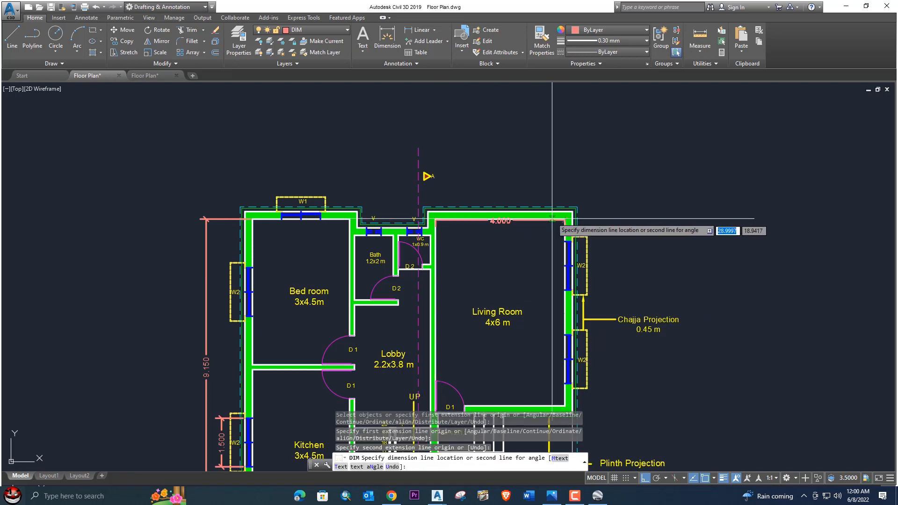
pyautogui.click(557, 194)
# - Dimension the width of the bath's ventilator opening V, placing it above the ventilator label
pyautogui.scroll(5, 471, 229)
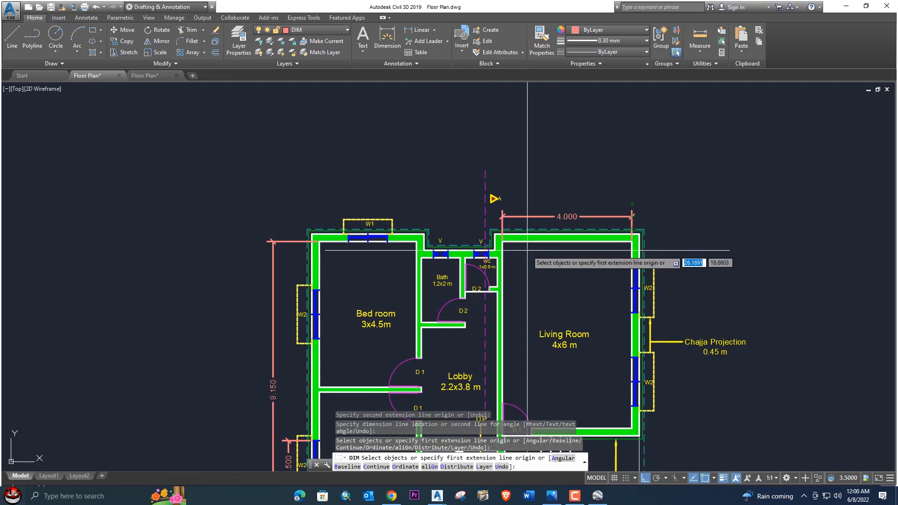
pyautogui.press('Escape')
pyautogui.press('space')
pyautogui.click(364, 274)
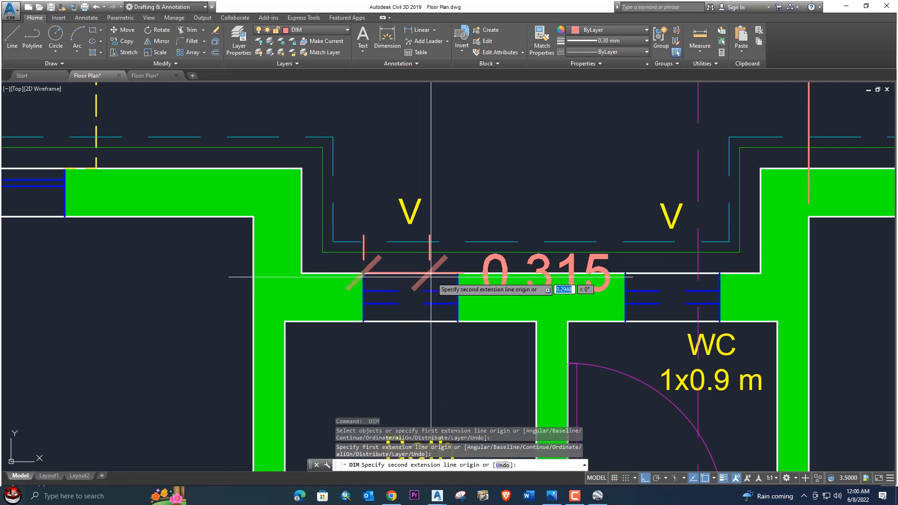
pyautogui.click(458, 273)
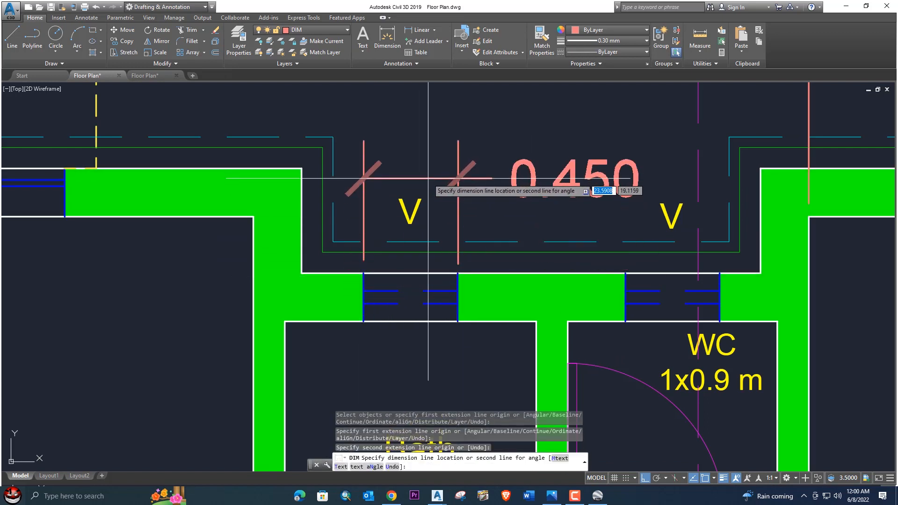
pyautogui.click(432, 164)
pyautogui.scroll(-5, 436, 175)
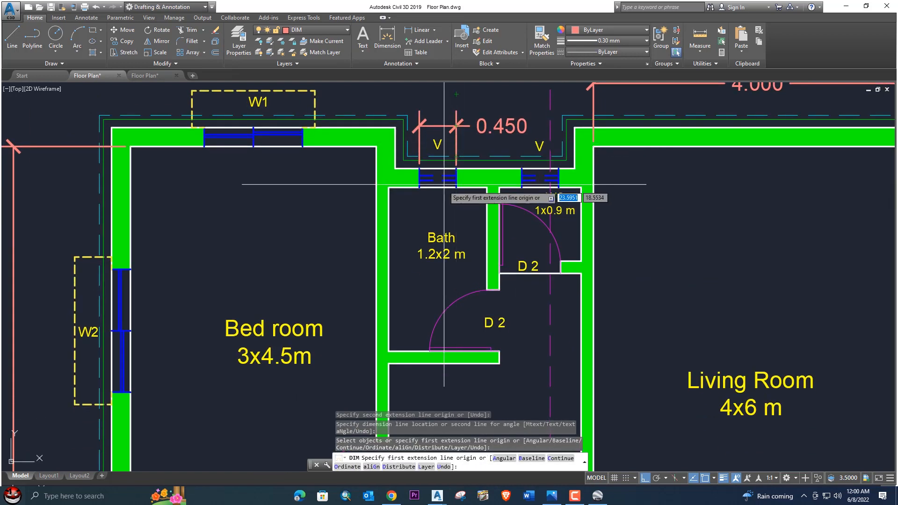
pyautogui.scroll(-5, 439, 187)
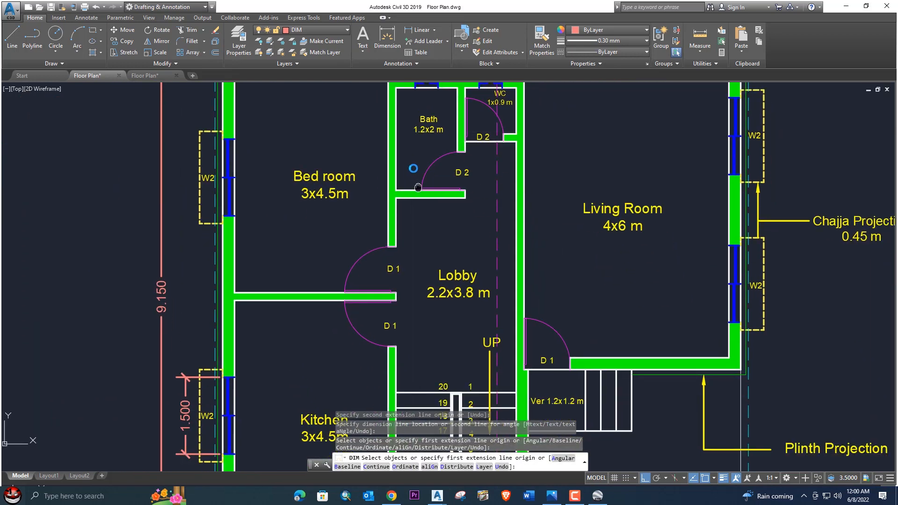
# - Try dimensioning the kitchen's inner length outside the overall length dimension on the plan's left side, and undo it
pyautogui.moveTo(396, 223); pyautogui.dragTo(369, 219, button='middle')
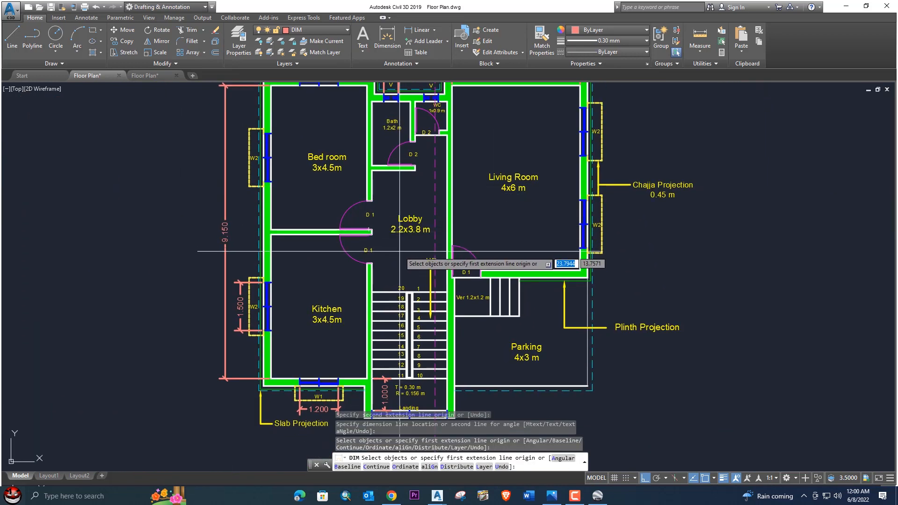
pyautogui.moveTo(401, 251); pyautogui.dragTo(417, 220, button='middle')
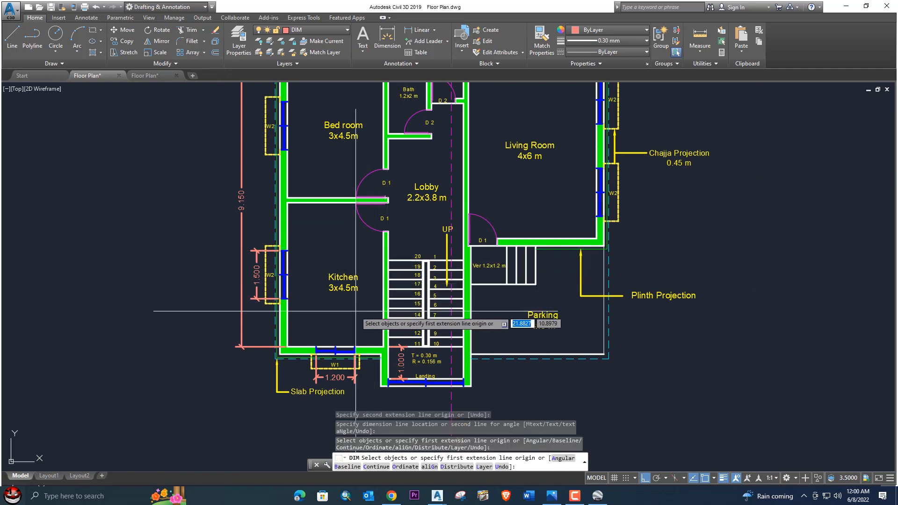
pyautogui.click(286, 202)
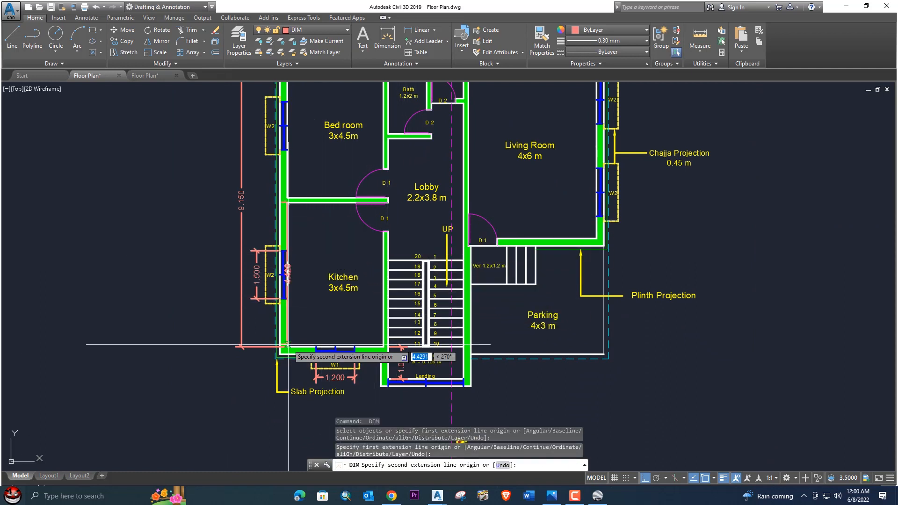
pyautogui.click(283, 344)
pyautogui.click(209, 317)
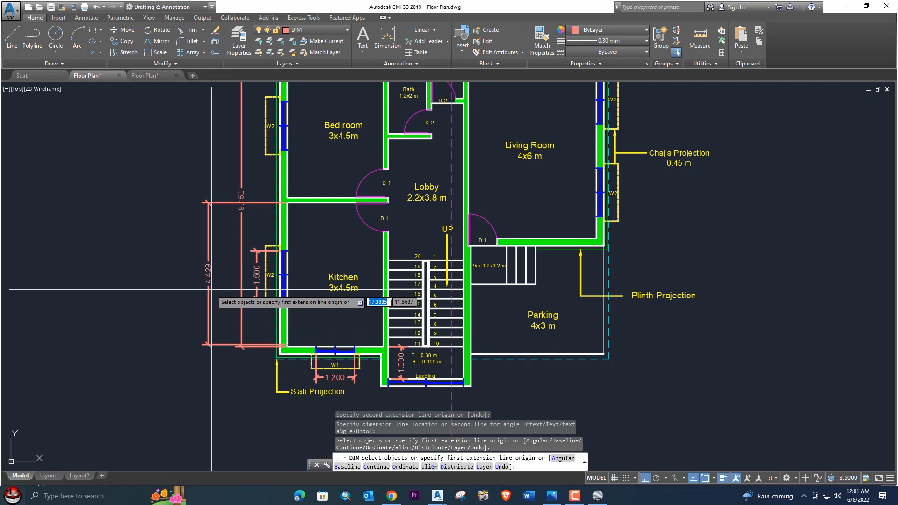
pyautogui.hotkey('ctrl', 'z')
pyautogui.scroll(-4, 341, 250)
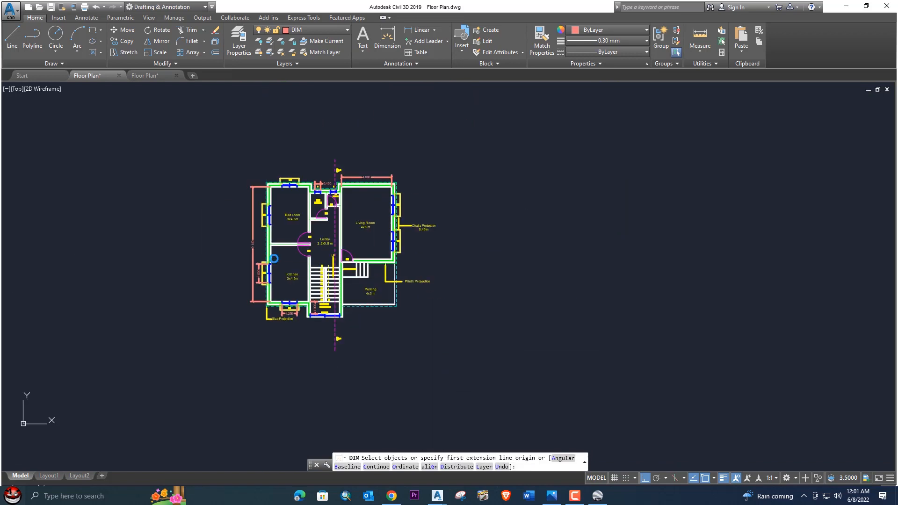
pyautogui.scroll(2, 340, 250)
pyautogui.scroll(4, 338, 230)
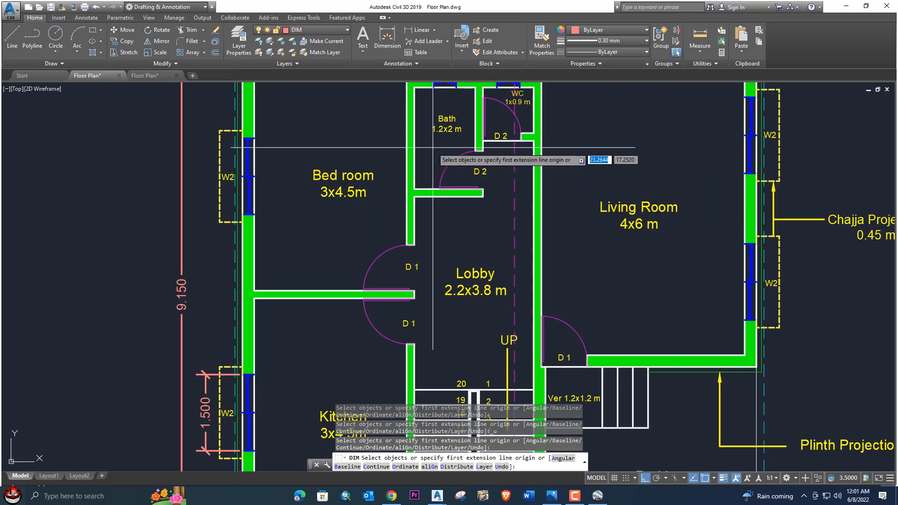
pyautogui.scroll(-3, 433, 147)
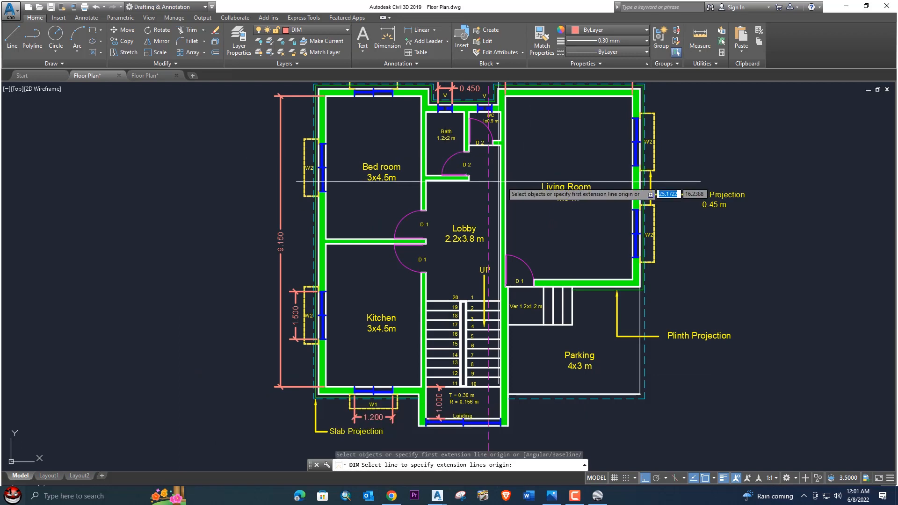
pyautogui.scroll(-4, 643, 167)
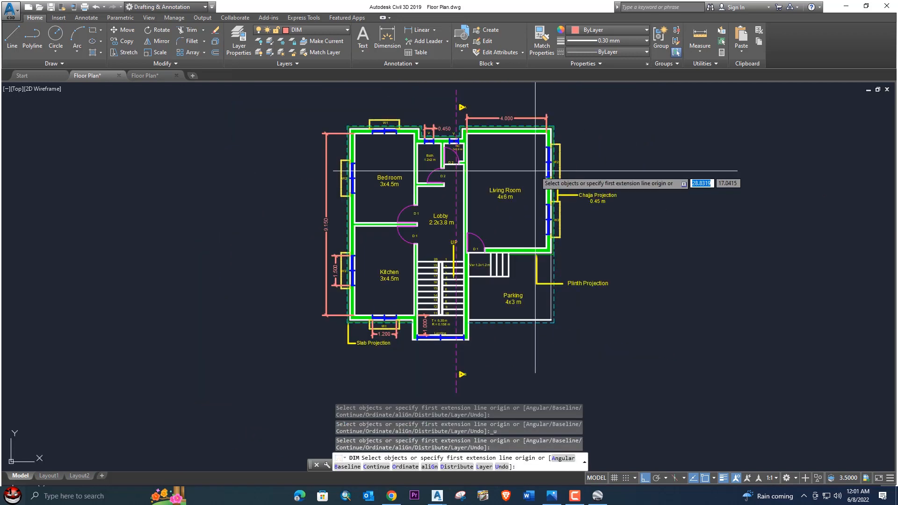
pyautogui.scroll(2, 425, 264)
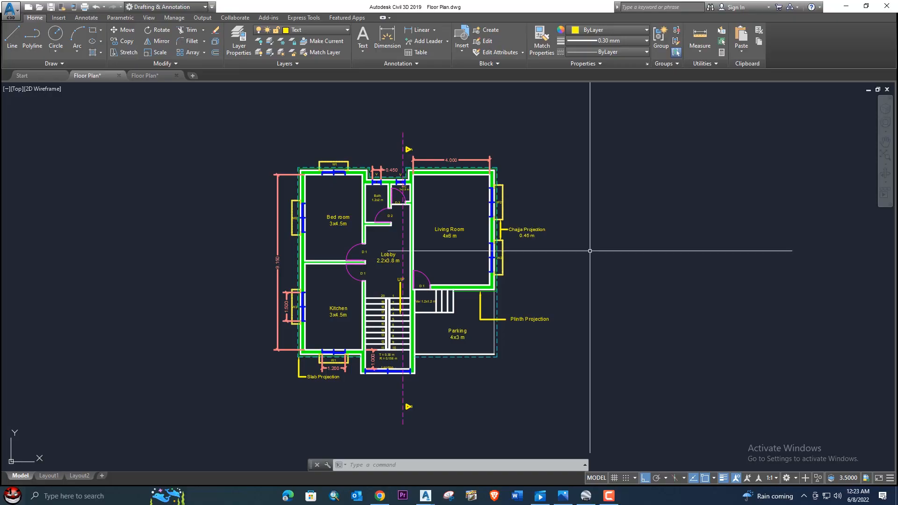
pyautogui.scroll(2, 549, 194)
pyautogui.scroll(-4, 473, 207)
pyautogui.scroll(4, 398, 217)
pyautogui.scroll(5, 398, 217)
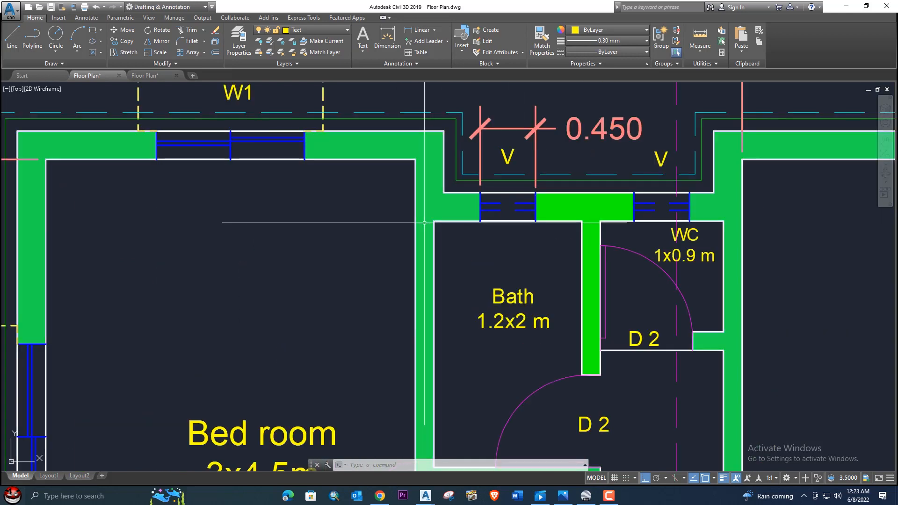
pyautogui.scroll(-5, 425, 224)
pyautogui.moveTo(426, 226); pyautogui.dragTo(430, 241, button='middle')
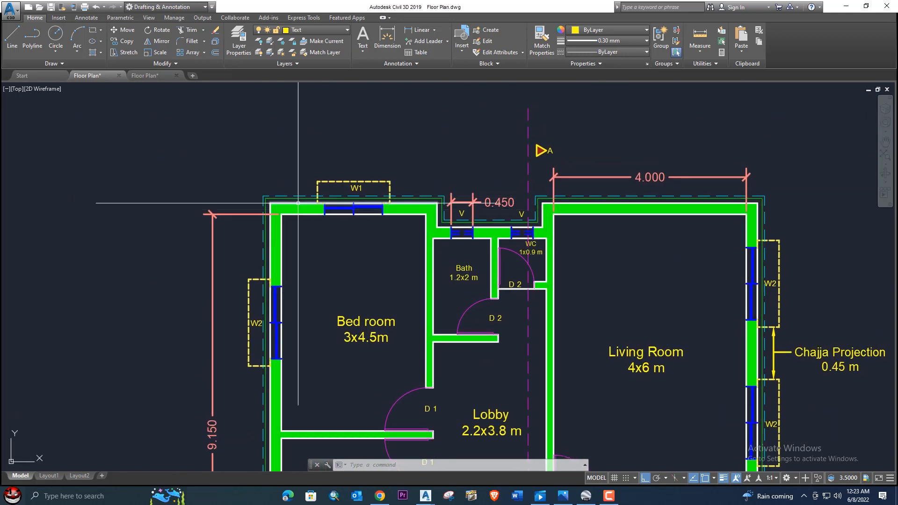
# - Try to dimension the thickness of the living room's right outer wall near its upper corner
pyautogui.click(86, 18)
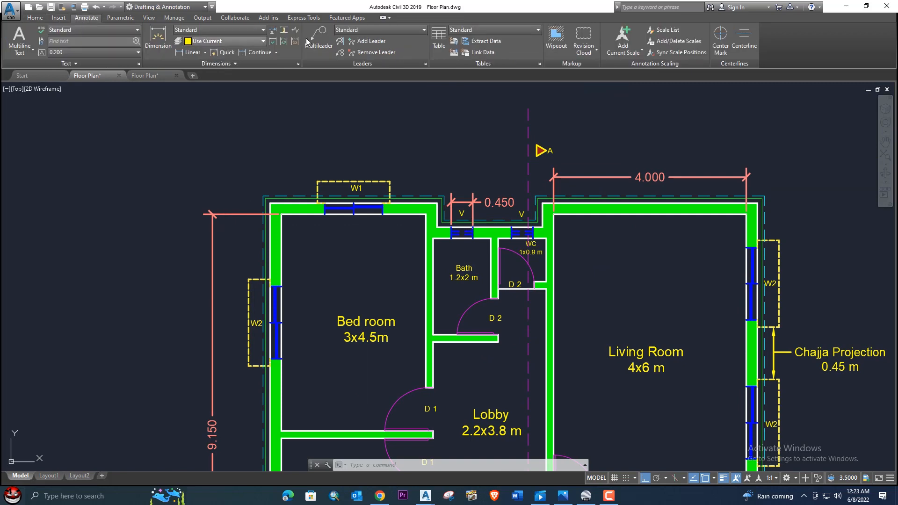
pyautogui.click(163, 40)
pyautogui.scroll(-3, 346, 154)
pyautogui.scroll(5, 328, 203)
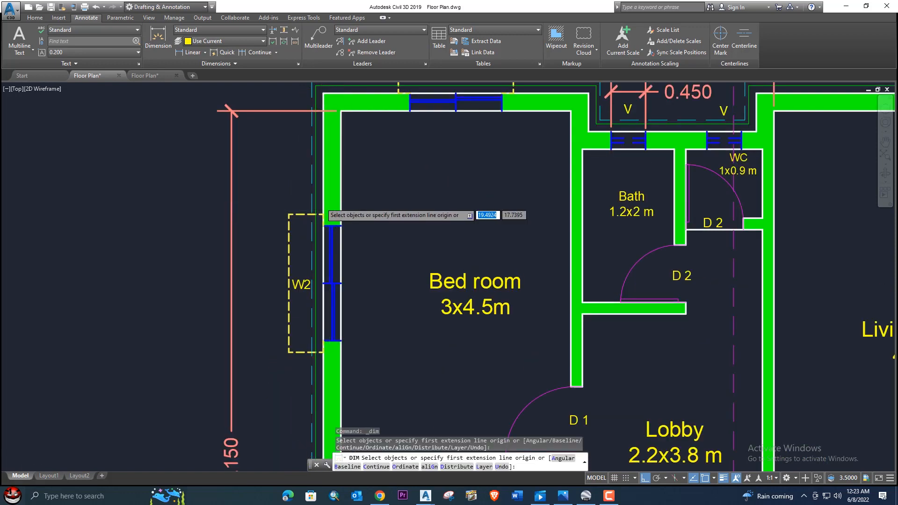
pyautogui.scroll(3, 327, 202)
pyautogui.scroll(-2, 337, 195)
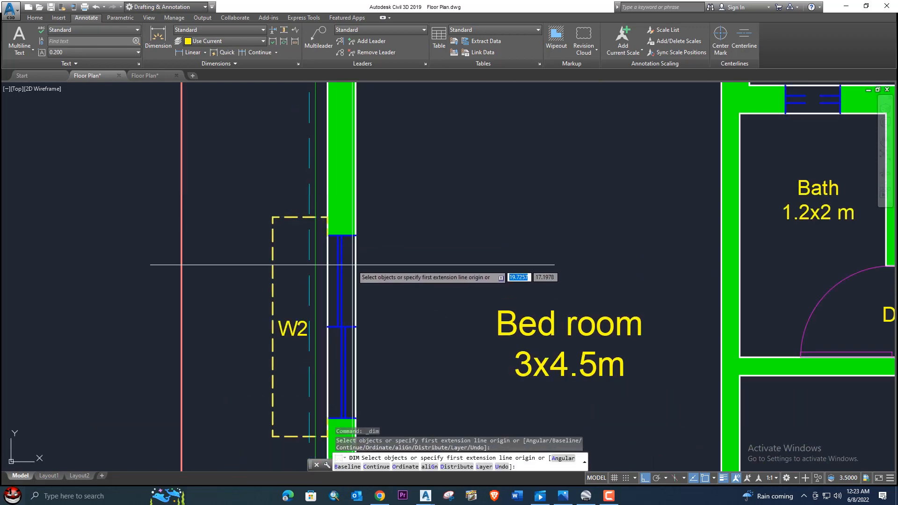
pyautogui.scroll(-2, 463, 238)
pyautogui.moveTo(552, 200); pyautogui.dragTo(344, 226, button='middle')
pyautogui.moveTo(396, 277); pyautogui.dragTo(319, 182, button='middle')
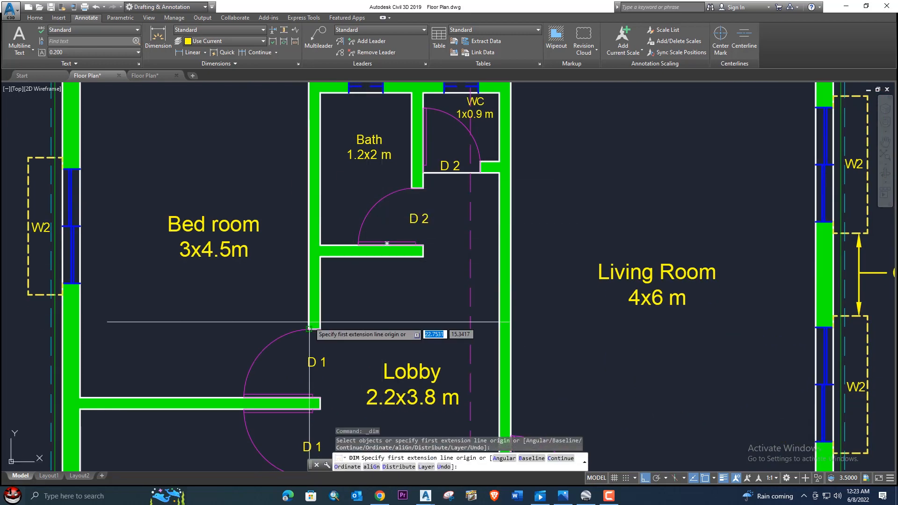
pyautogui.scroll(2, 309, 329)
pyautogui.press('Return')
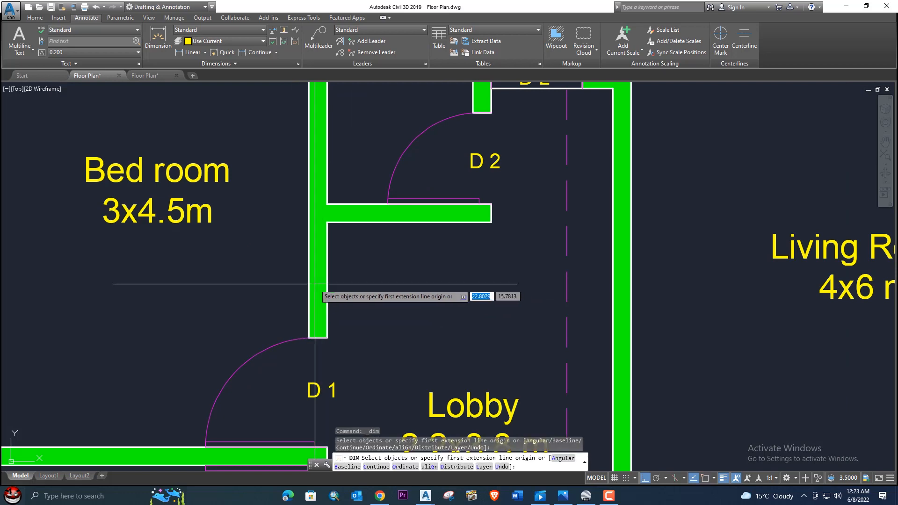
pyautogui.scroll(-6, 341, 284)
pyautogui.moveTo(385, 261); pyautogui.dragTo(327, 293, button='middle')
pyautogui.scroll(4, 327, 293)
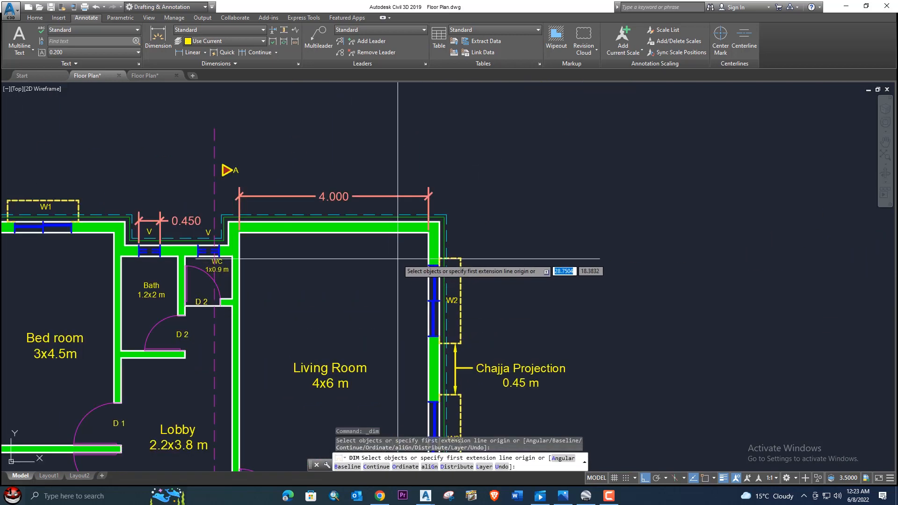
pyautogui.scroll(4, 402, 255)
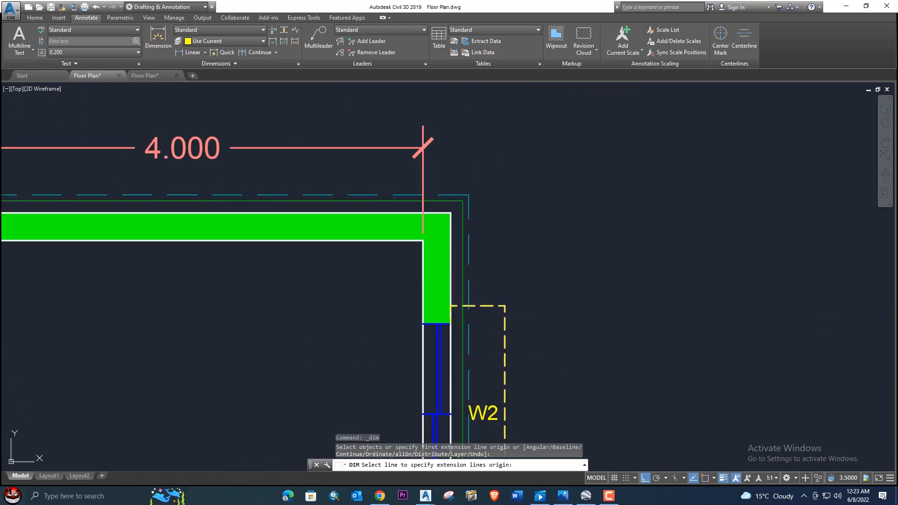
pyautogui.click(423, 238)
pyautogui.click(450, 241)
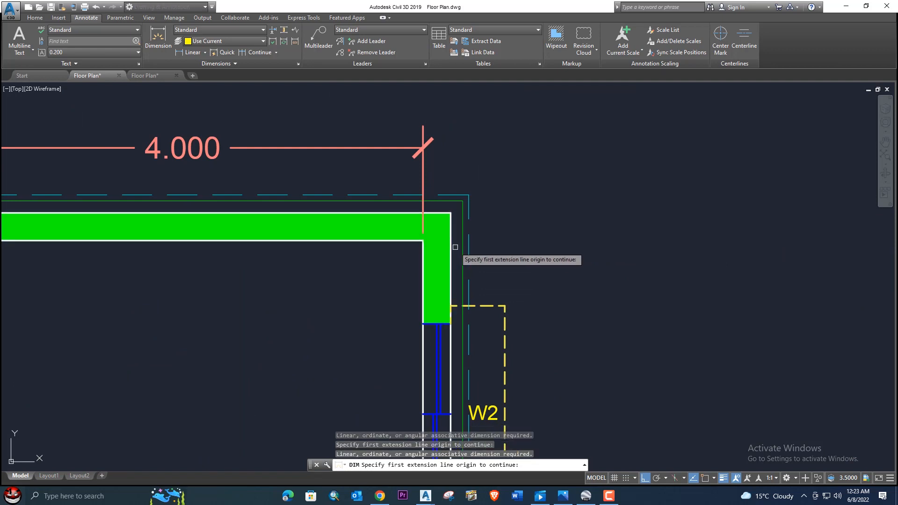
pyautogui.scroll(-4, 455, 250)
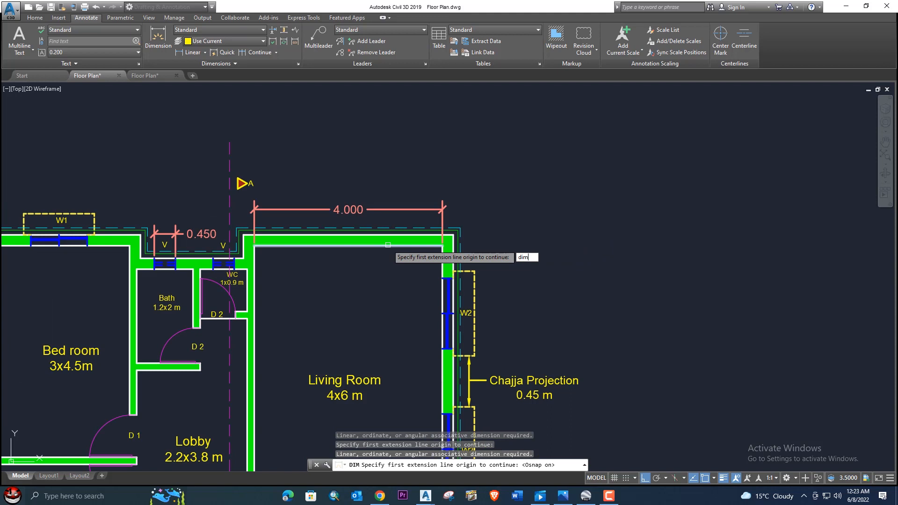
pyautogui.press('Return')
pyautogui.press('Escape')
pyautogui.press('Escape')
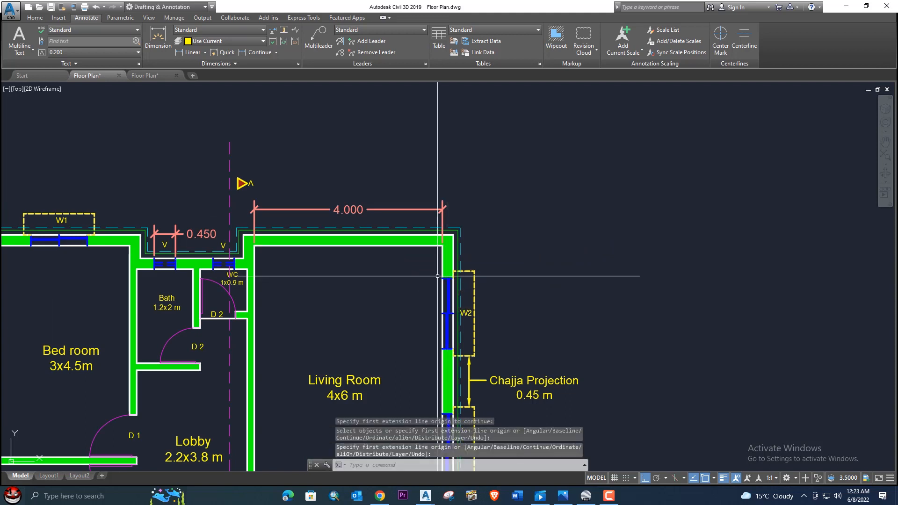
# - Check which object snap modes are enabled in the drafting settings
pyautogui.scroll(4, 444, 279)
pyautogui.scroll(5, 439, 280)
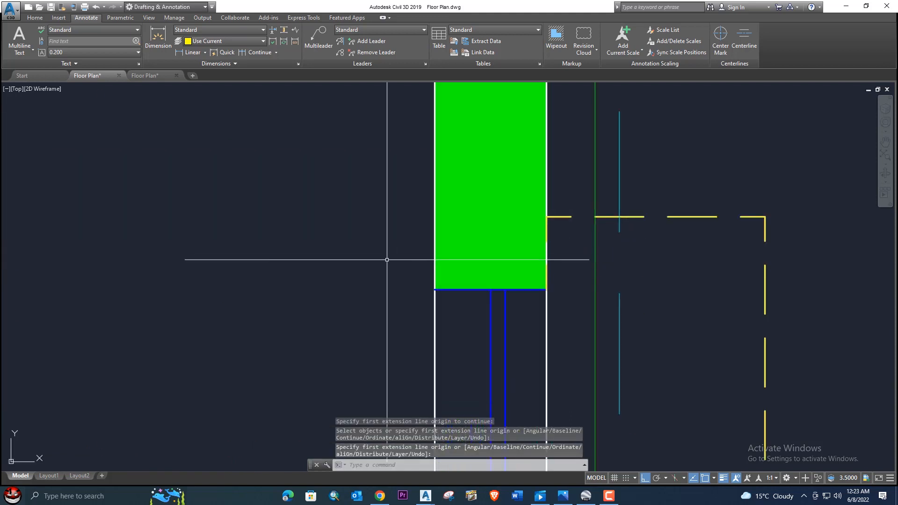
pyautogui.press('F3')
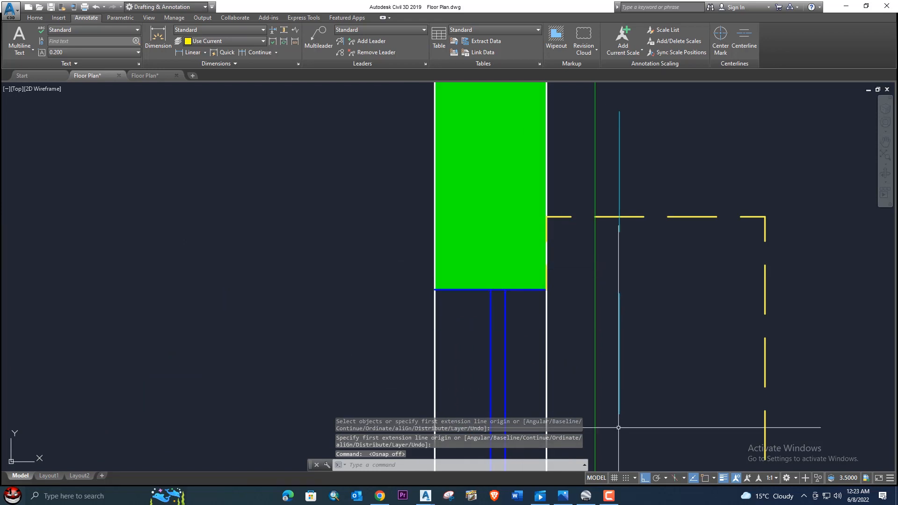
pyautogui.click(714, 478)
pyautogui.press('F3')
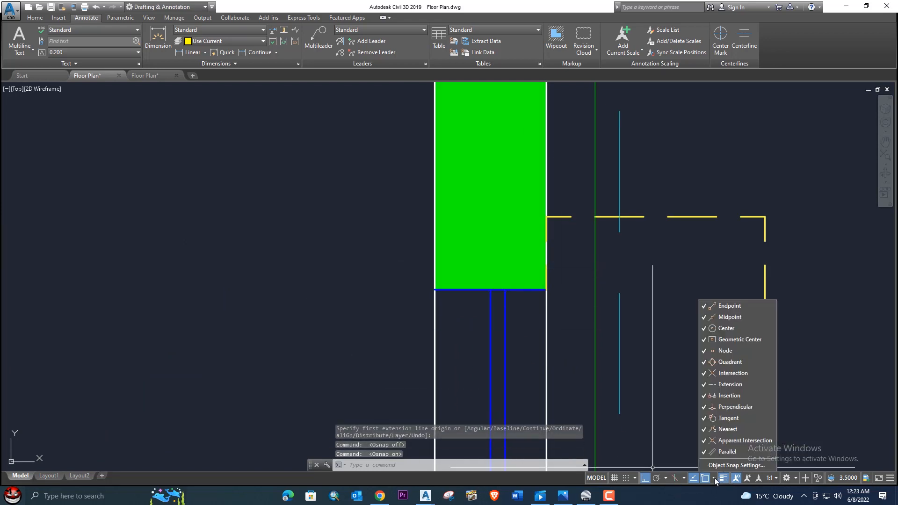
pyautogui.click(700, 466)
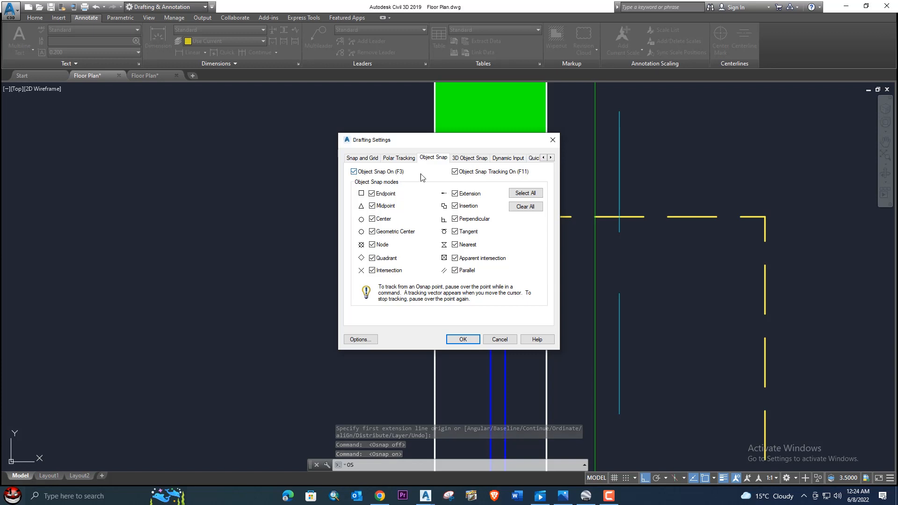
pyautogui.click(463, 339)
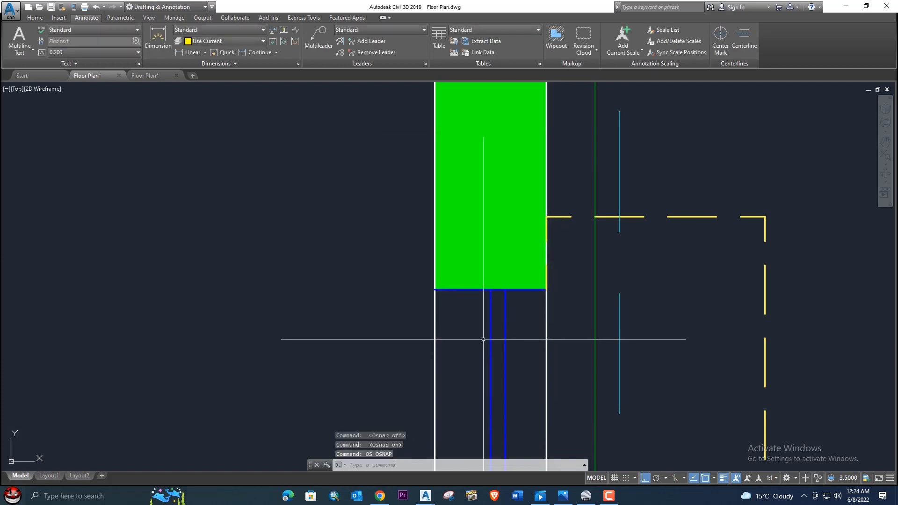
# - Dimension the thickness of the living room's right outer wall at the upper W2 window, placing the dimension line across that window
pyautogui.click(157, 39)
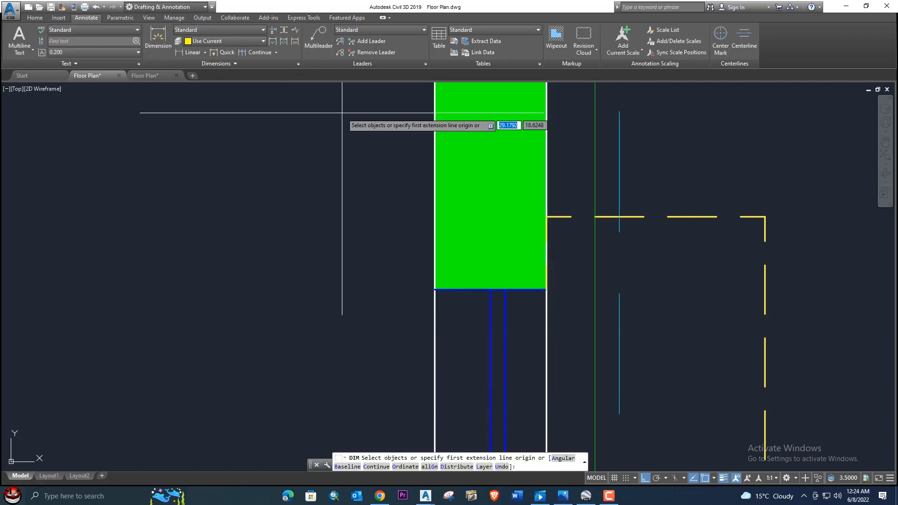
pyautogui.scroll(-2, 468, 229)
pyautogui.scroll(2, 444, 276)
pyautogui.click(450, 263)
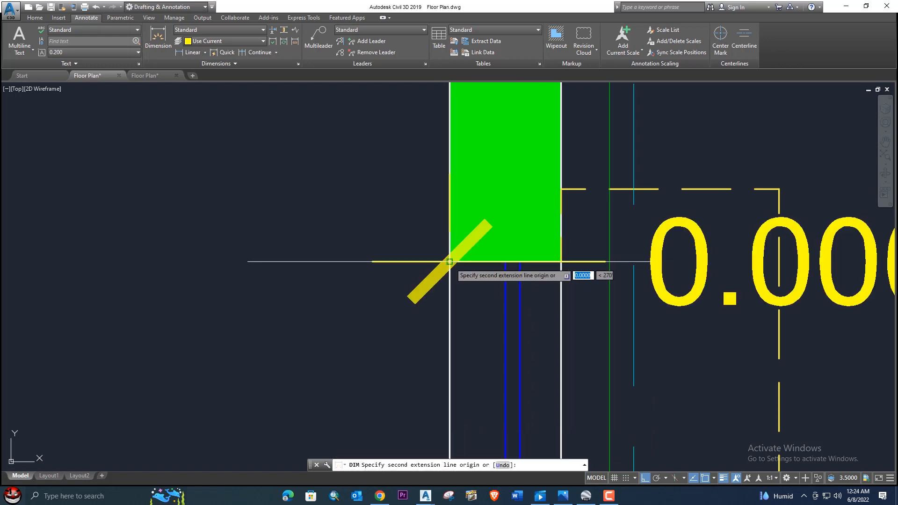
pyautogui.click(561, 262)
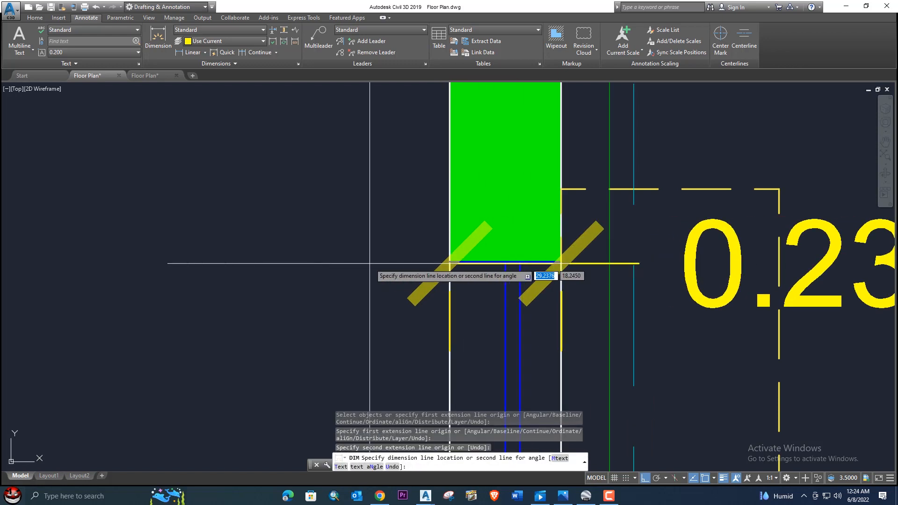
pyautogui.scroll(-3, 461, 262)
pyautogui.scroll(2, 577, 275)
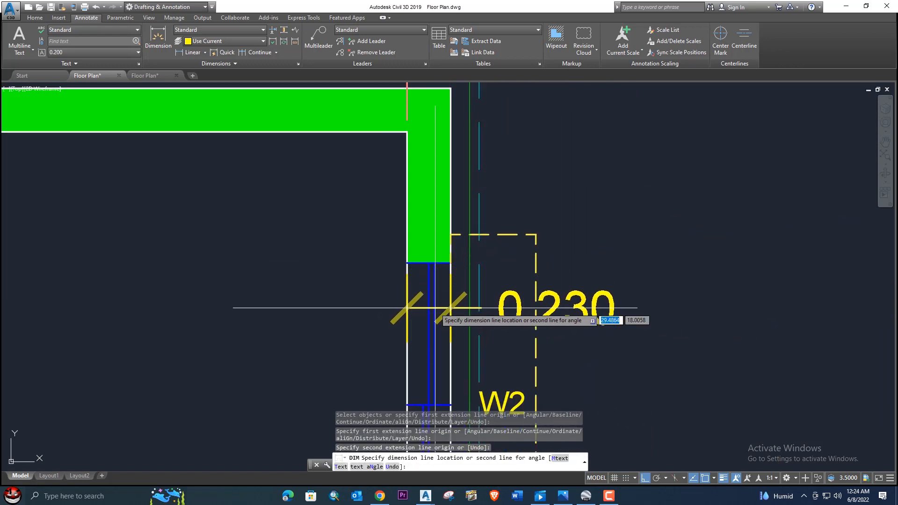
pyautogui.click(566, 280)
pyautogui.scroll(-6, 580, 155)
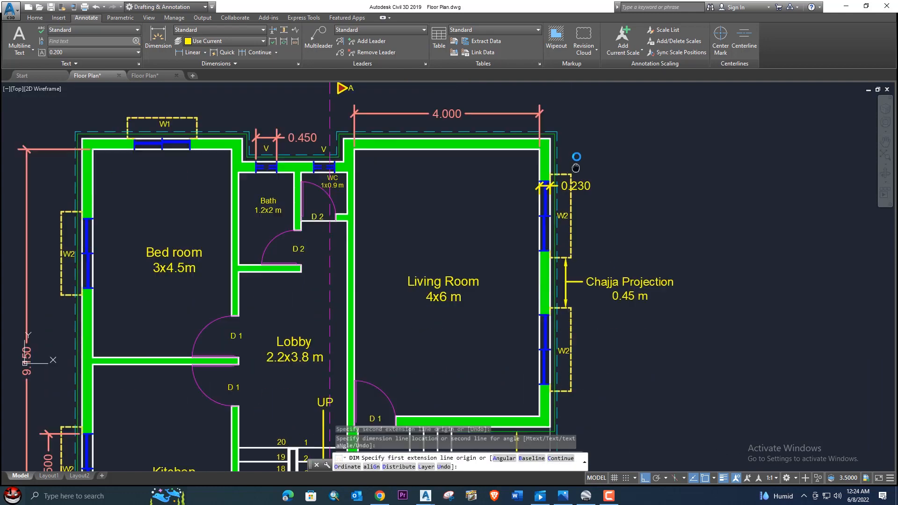
pyautogui.press('Escape')
# - Try to dimension the thickness of the wall between the lobby and the living room beside the WC door
pyautogui.scroll(4, 416, 144)
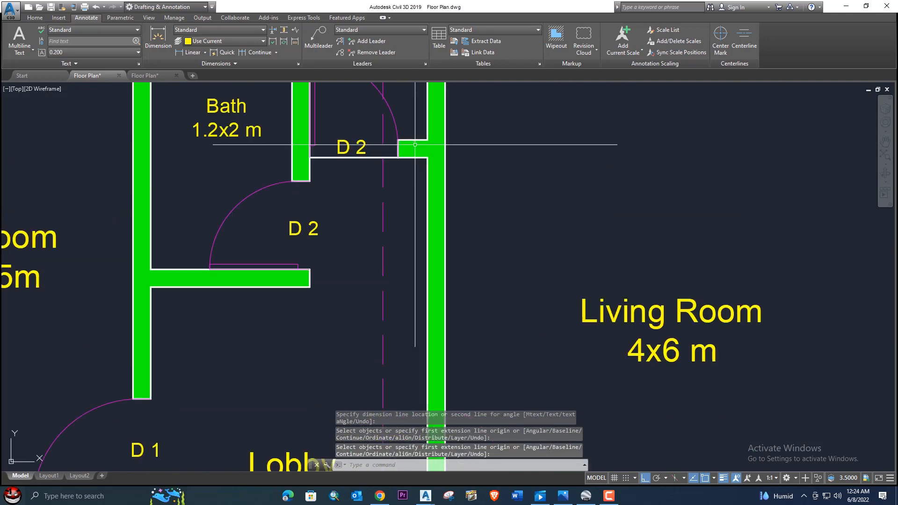
pyautogui.press('Return')
pyautogui.click(427, 140)
pyautogui.click(447, 160)
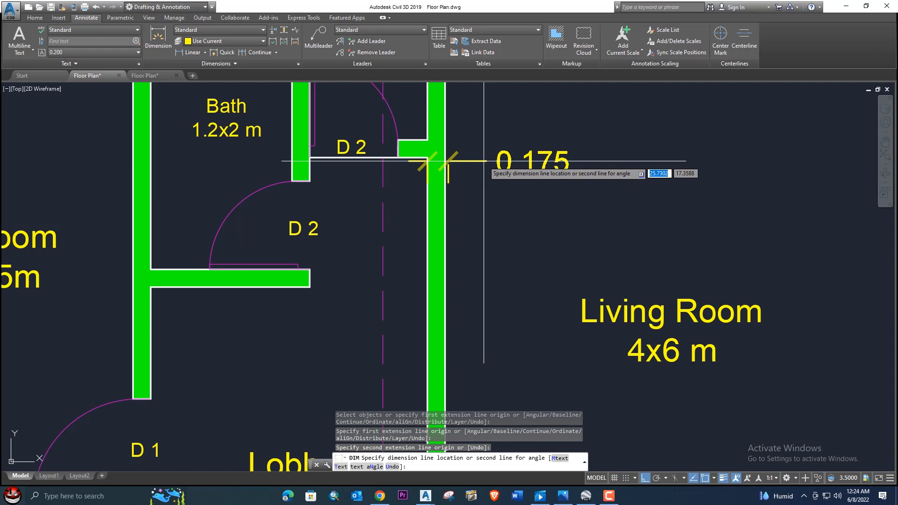
pyautogui.press('Escape')
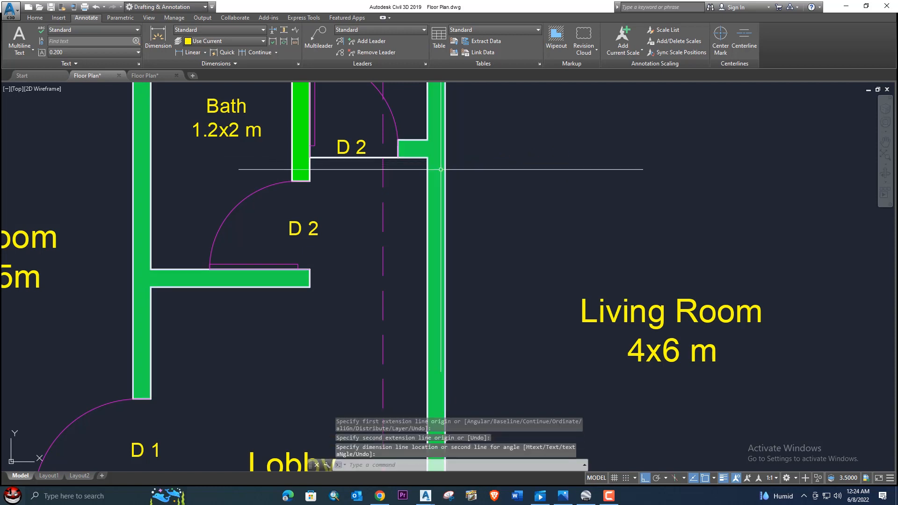
pyautogui.press('Return')
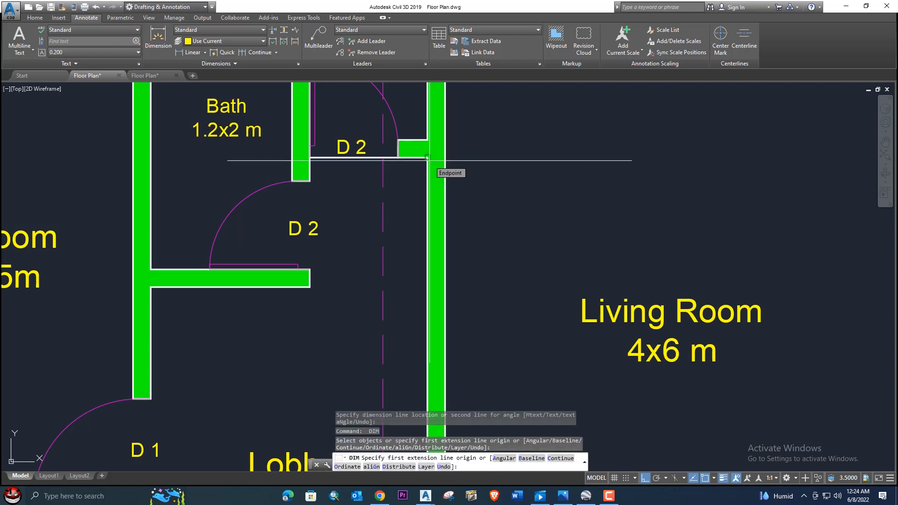
pyautogui.press('Escape')
# - Dimension the thickness of the partition wall between the bath and the lobby, placing it just beyond the wall's free end
pyautogui.moveTo(427, 189); pyautogui.dragTo(443, 144, button='middle')
pyautogui.press('Return')
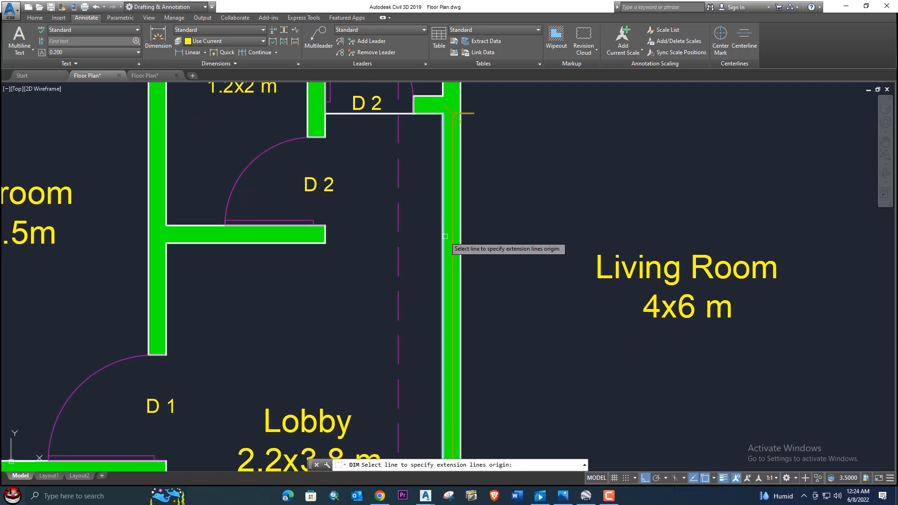
pyautogui.moveTo(439, 223); pyautogui.dragTo(439, 145, button='middle')
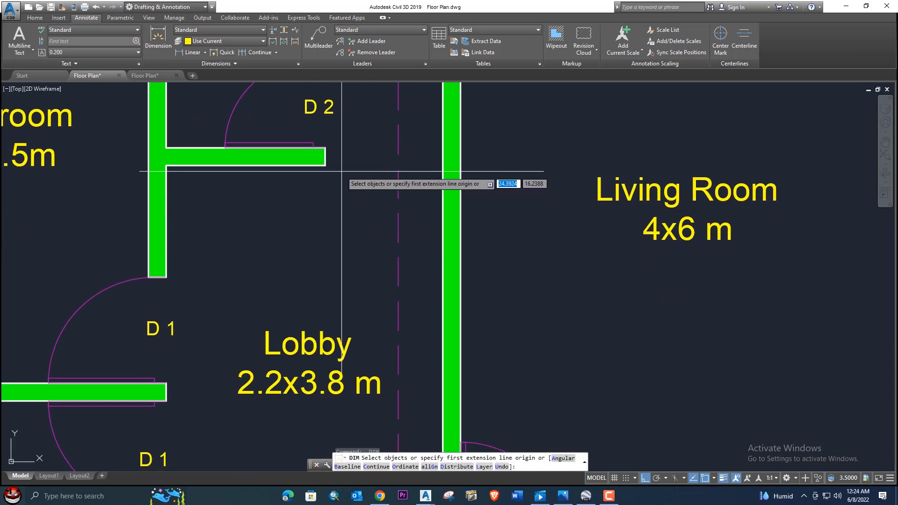
pyautogui.scroll(5, 324, 148)
pyautogui.click(324, 146)
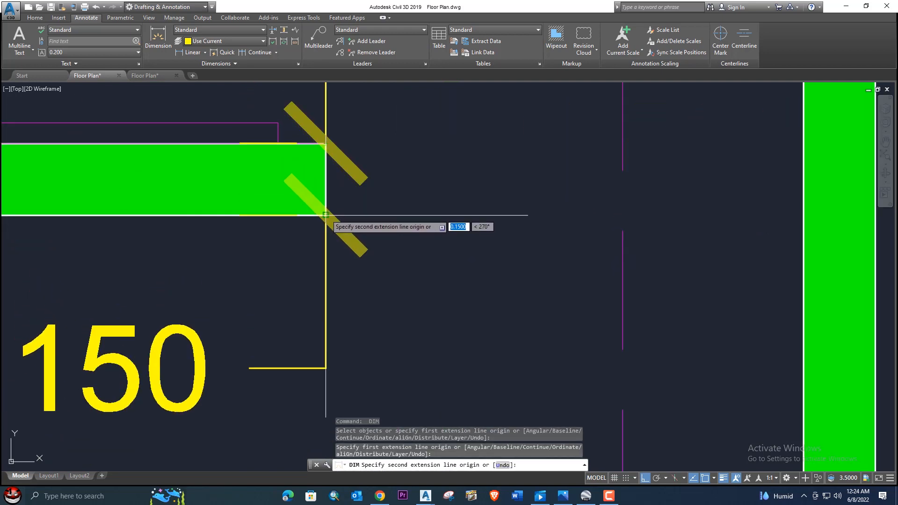
pyautogui.click(326, 215)
pyautogui.click(429, 249)
pyautogui.scroll(-3, 390, 241)
pyautogui.moveTo(337, 287); pyautogui.dragTo(331, 250, button='middle')
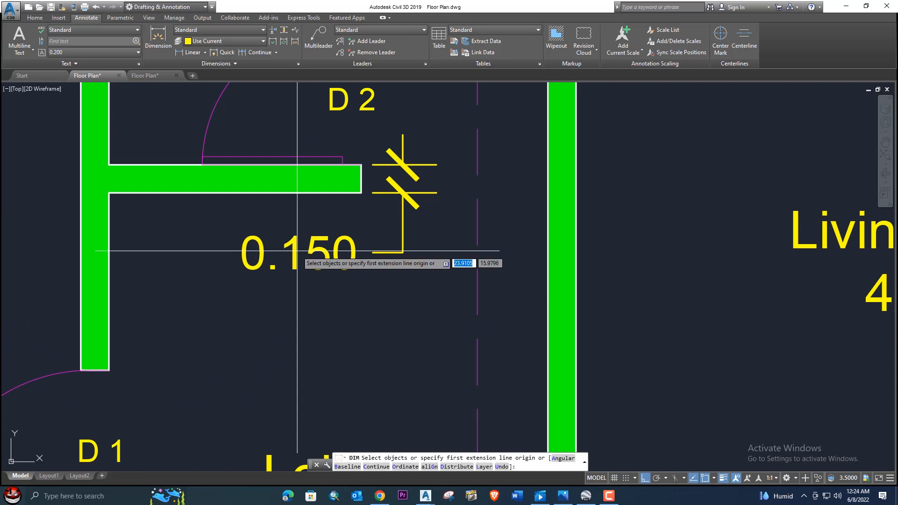
pyautogui.scroll(-4, 317, 251)
pyautogui.scroll(4, 319, 251)
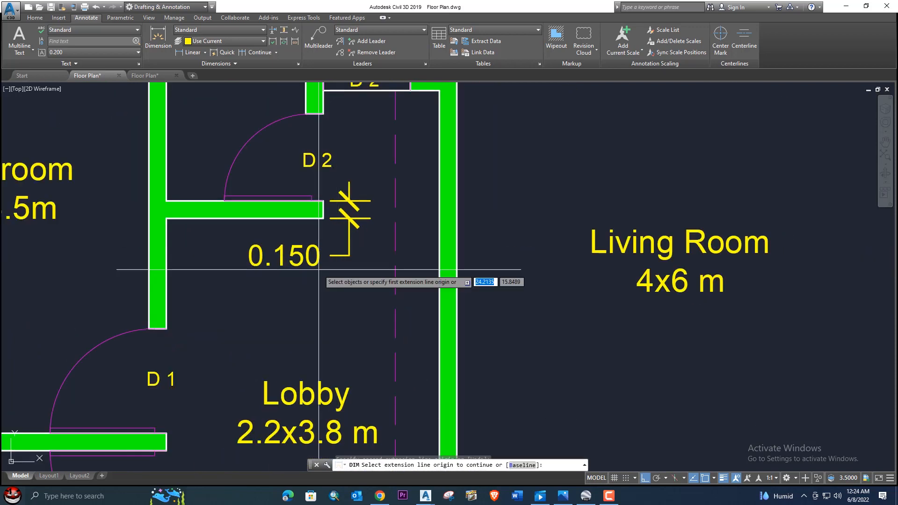
pyautogui.scroll(-2, 326, 251)
pyautogui.scroll(-3, 326, 251)
pyautogui.scroll(1, 503, 183)
pyautogui.scroll(3, 449, 158)
pyautogui.scroll(-5, 471, 155)
pyautogui.moveTo(471, 155); pyautogui.dragTo(542, 111, button='middle')
pyautogui.moveTo(519, 169); pyautogui.dragTo(550, 167, button='middle')
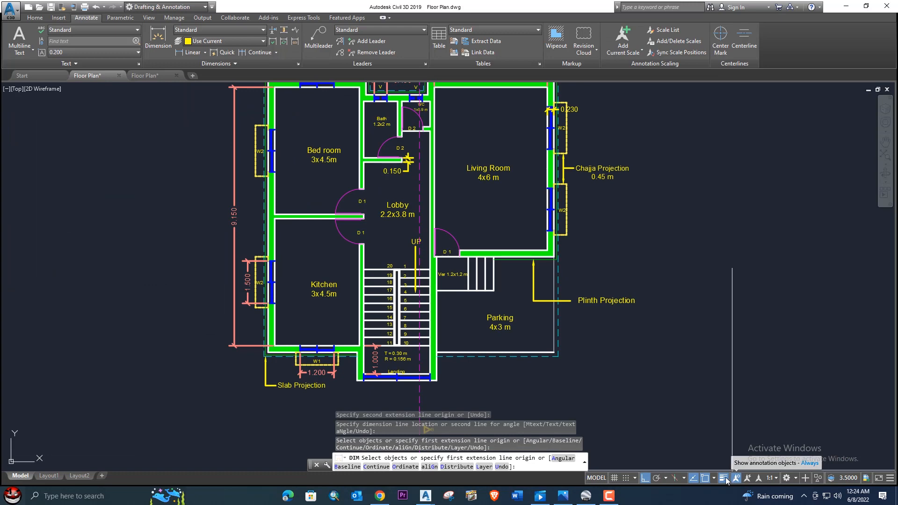
# - Turn off the lineweight display for the drawing
pyautogui.click(725, 458)
pyautogui.scroll(3, 371, 193)
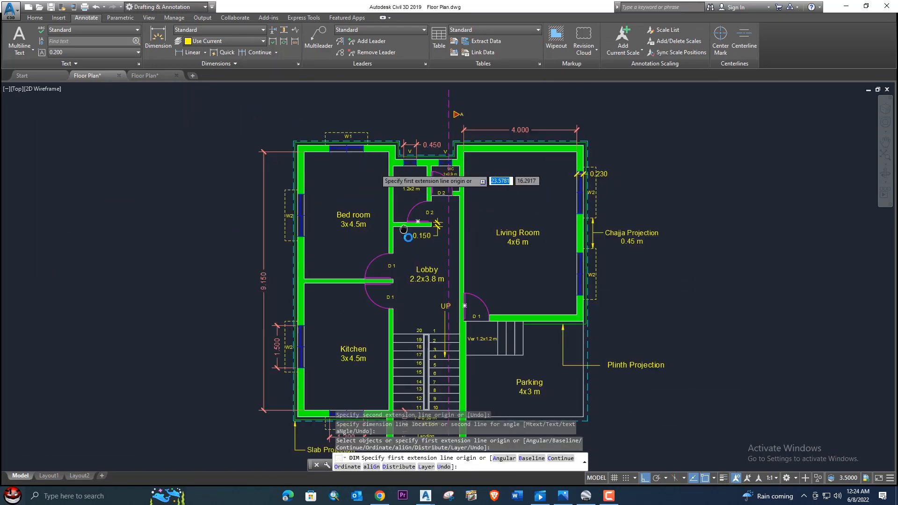
pyautogui.moveTo(307, 211); pyautogui.dragTo(318, 174, button='middle')
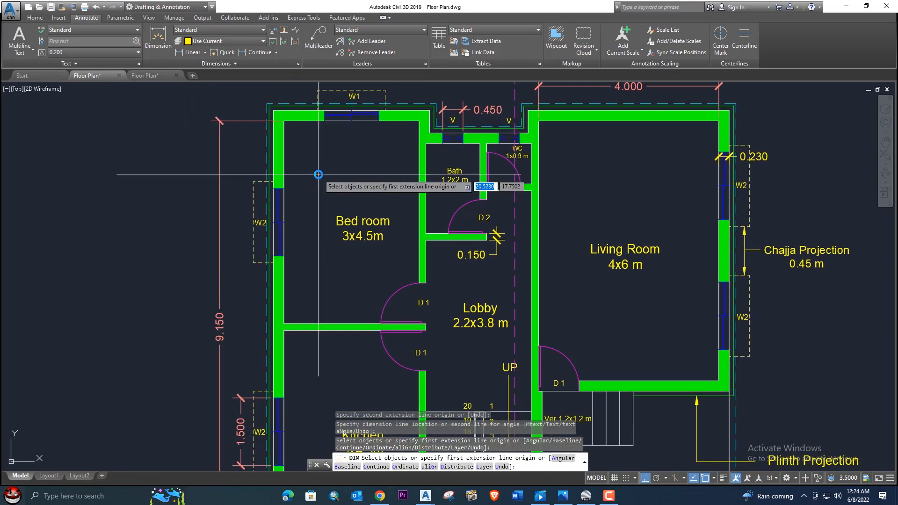
# - Make Blocks the current layer for the furniture and fixtures of the floor plan
pyautogui.click(35, 18)
pyautogui.click(312, 31)
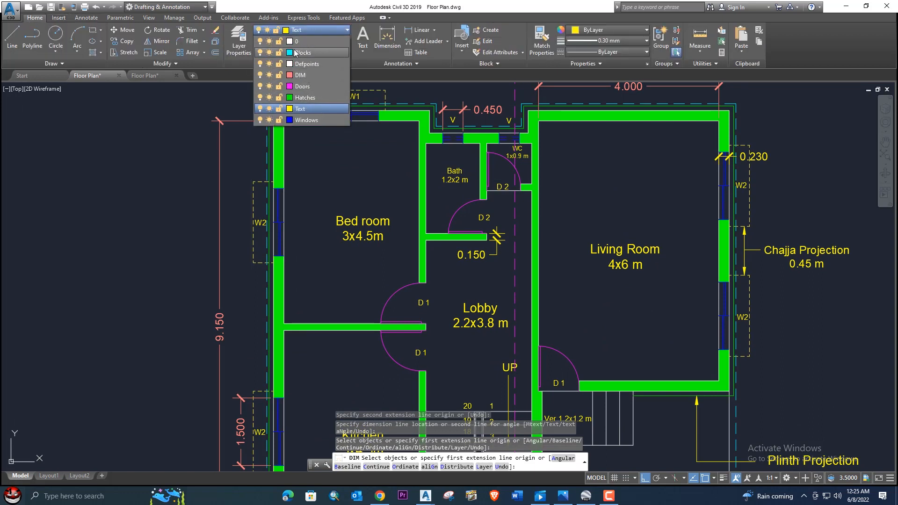
pyautogui.click(304, 52)
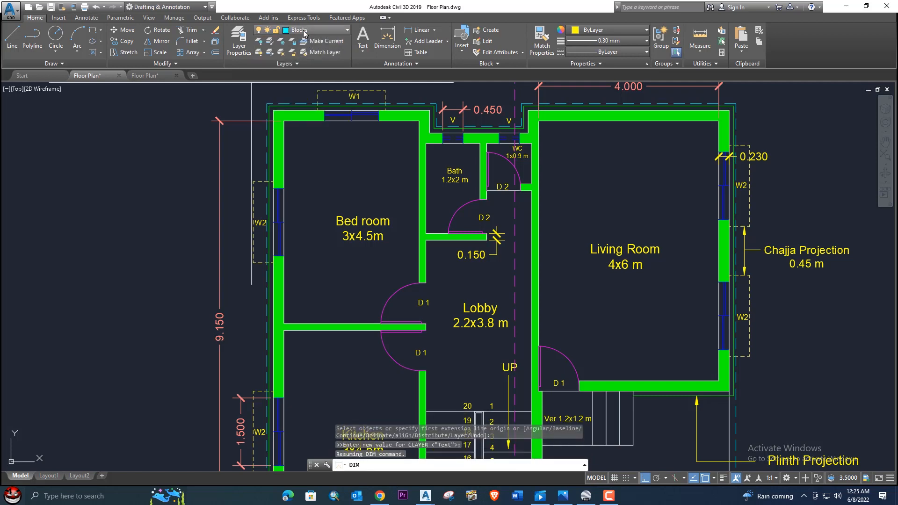
pyautogui.scroll(-4, 304, 108)
pyautogui.moveTo(304, 106); pyautogui.dragTo(305, 114, button='middle')
pyautogui.scroll(2, 411, 140)
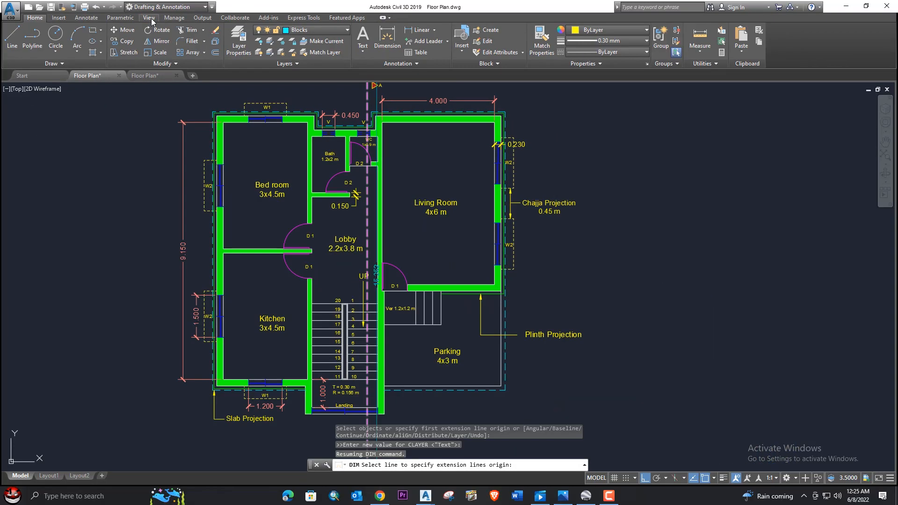
# - Open DesignCenter and browse its sample drawings to the blocks of Home - Space Planner.dwg
pyautogui.click(161, 31)
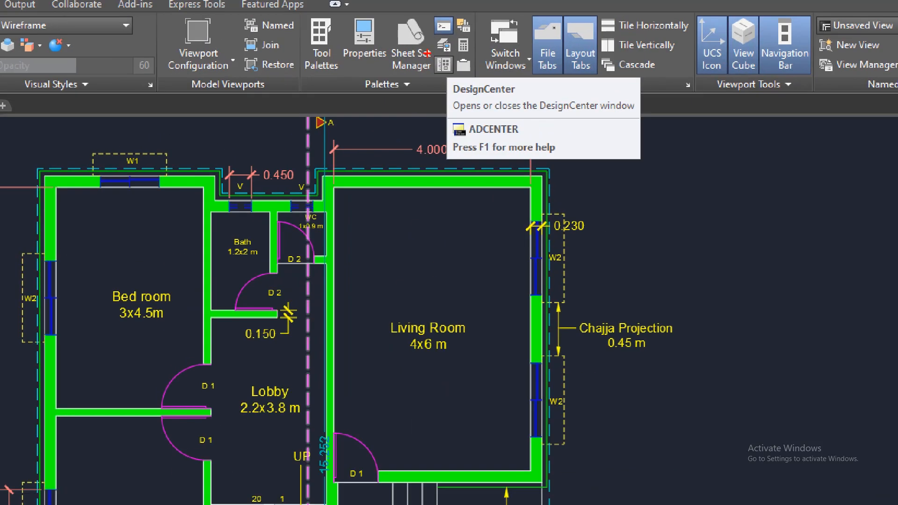
pyautogui.moveTo(427, 50)
pyautogui.mouseDown()
pyautogui.moveTo(446, 71)
pyautogui.moveTo(540, 99)
pyautogui.mouseUp()
pyautogui.click(444, 64)
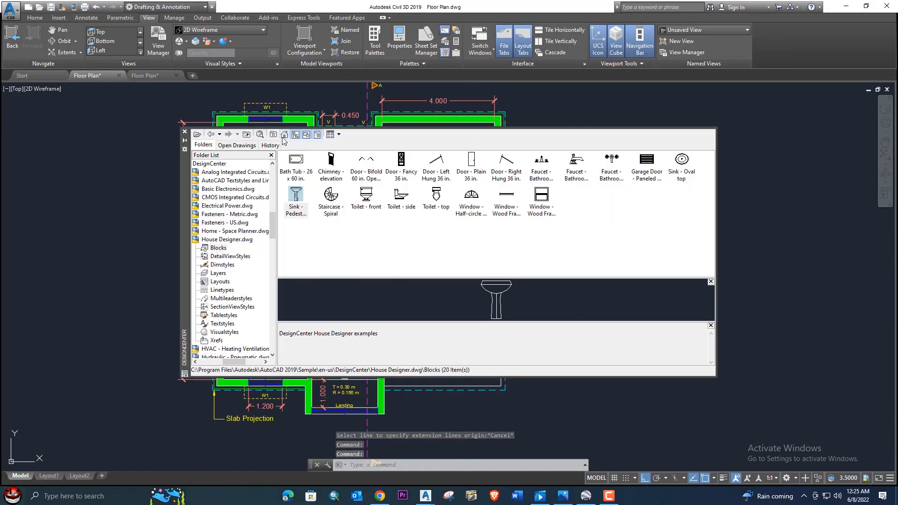
pyautogui.click(284, 134)
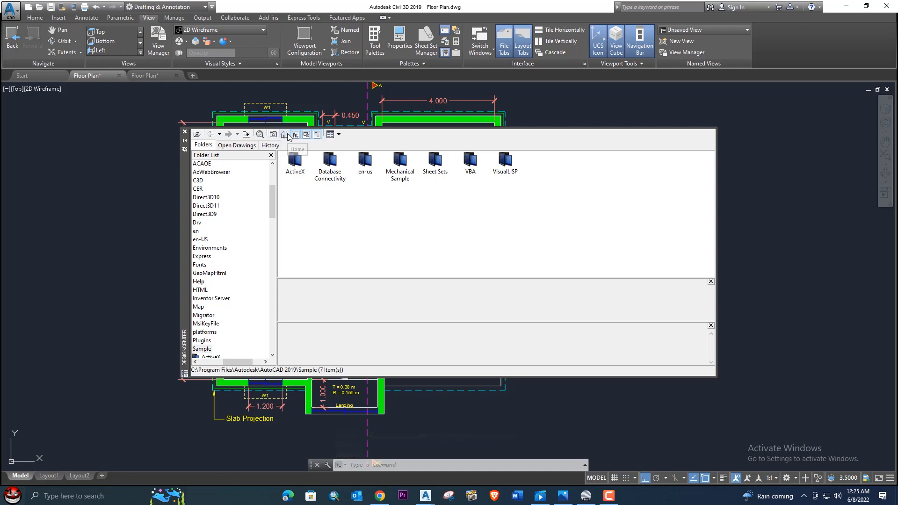
pyautogui.doubleClick(365, 162)
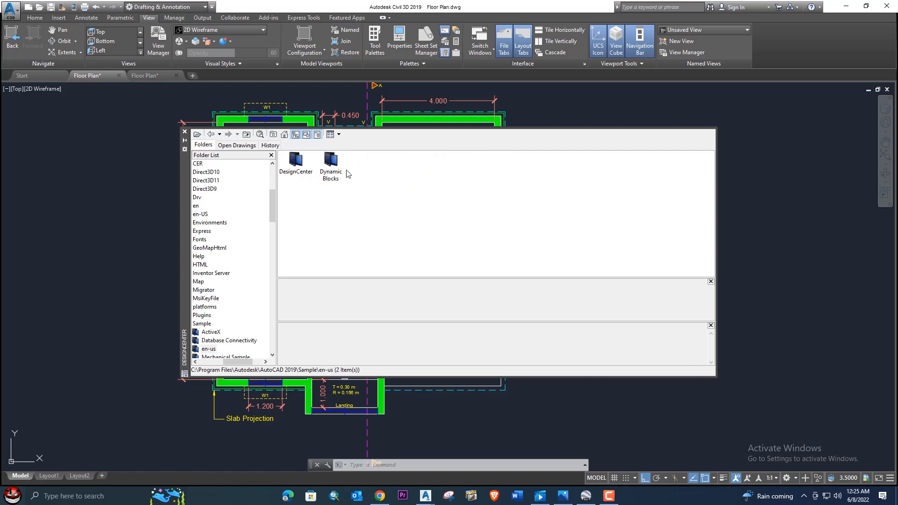
pyautogui.doubleClick(296, 163)
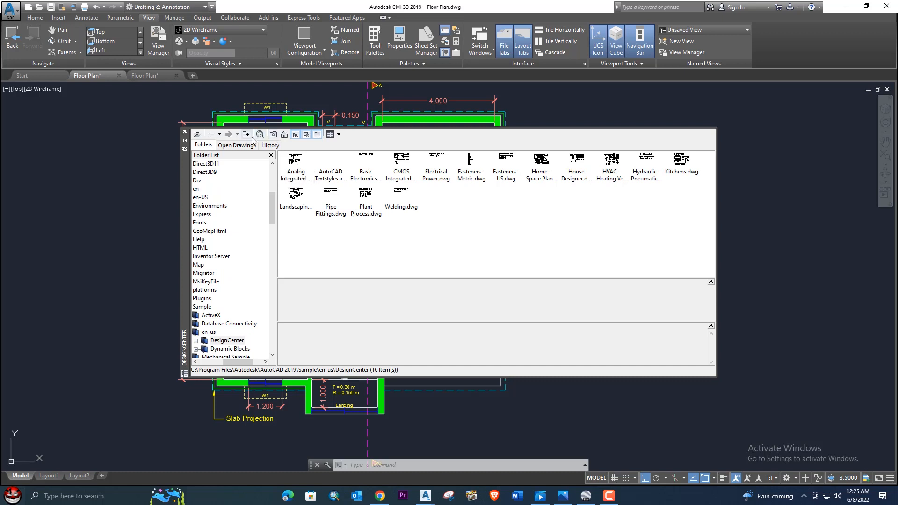
pyautogui.click(247, 135)
pyautogui.doubleClick(297, 165)
pyautogui.doubleClick(541, 161)
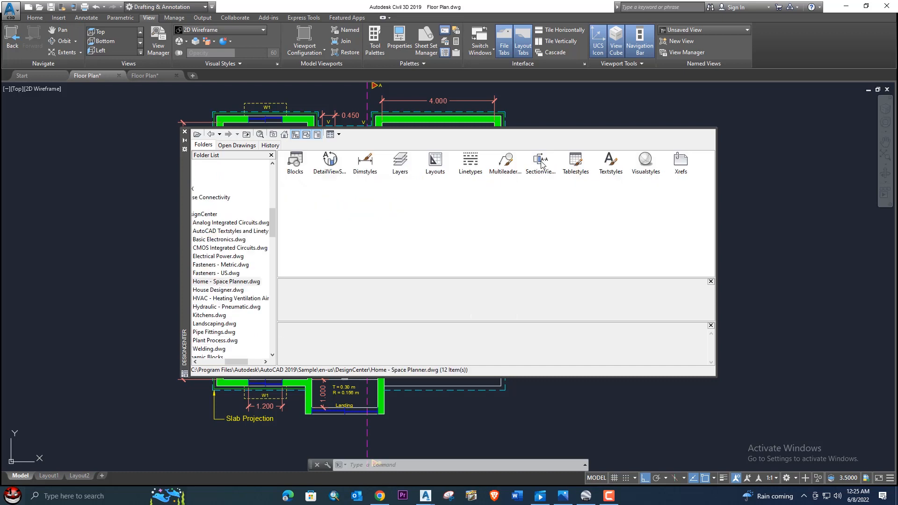
pyautogui.doubleClick(294, 161)
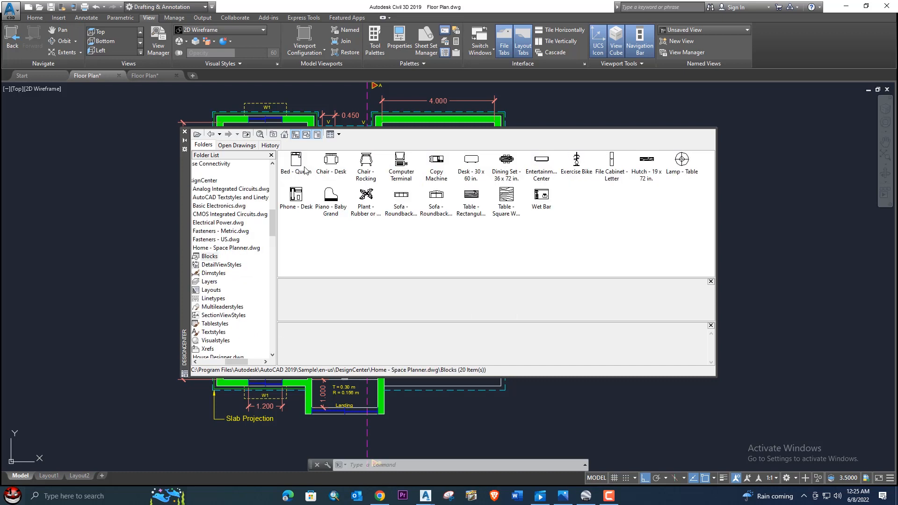
# - Insert the queen bed, plant, three-seat roundback sofa, table lamp and 36 x 72 in. dining set blocks in the empty space right of the plan
pyautogui.click(299, 165)
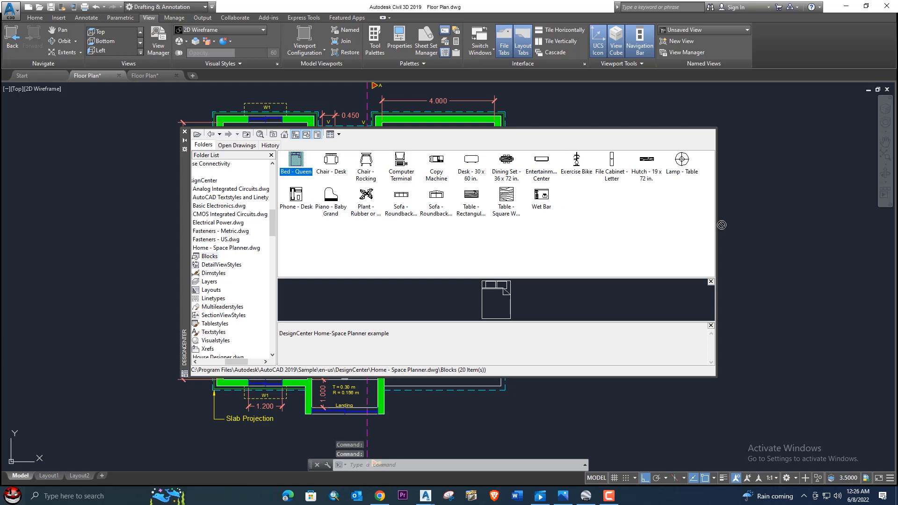
pyautogui.moveTo(732, 231); pyautogui.dragTo(764, 216)
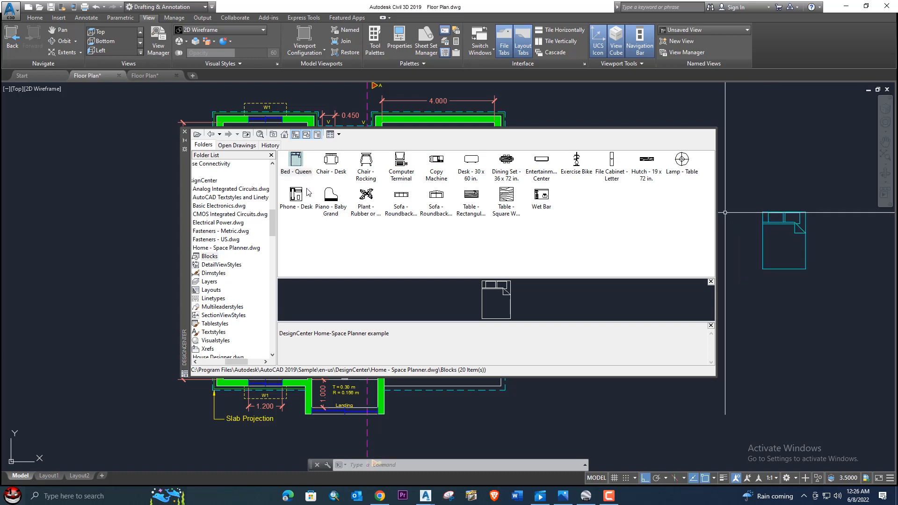
pyautogui.moveTo(366, 194); pyautogui.dragTo(817, 305)
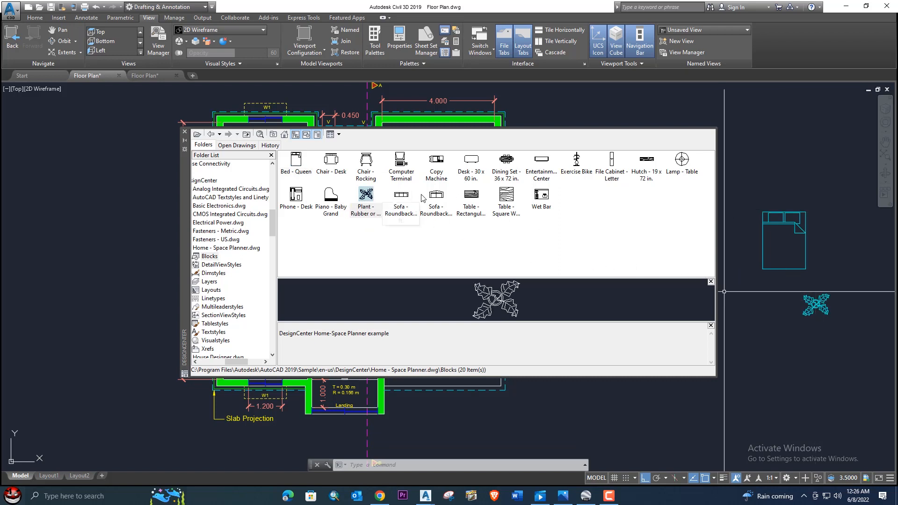
pyautogui.moveTo(406, 200)
pyautogui.mouseDown()
pyautogui.moveTo(655, 200)
pyautogui.moveTo(730, 182)
pyautogui.moveTo(772, 153)
pyautogui.moveTo(776, 140)
pyautogui.mouseUp()
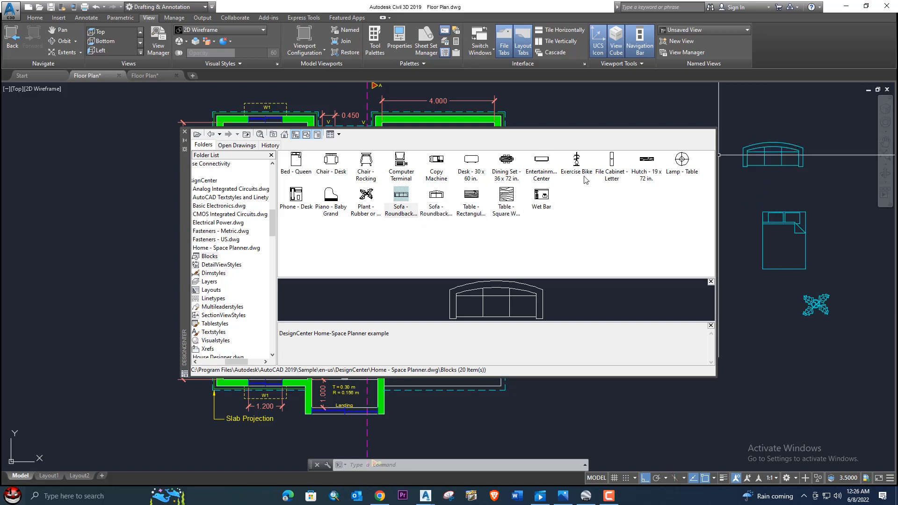
pyautogui.moveTo(682, 168); pyautogui.dragTo(768, 302)
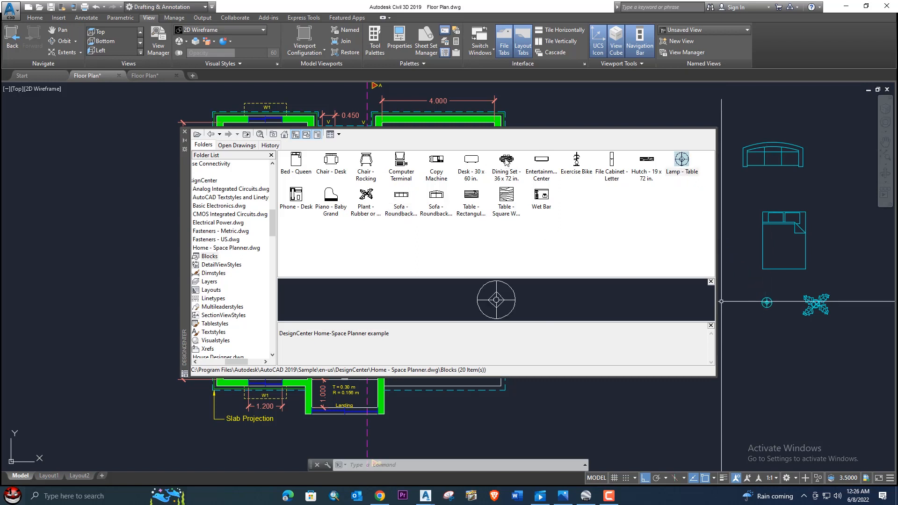
pyautogui.moveTo(508, 161)
pyautogui.mouseDown()
pyautogui.moveTo(567, 233)
pyautogui.moveTo(712, 330)
pyautogui.moveTo(797, 362)
pyautogui.mouseUp()
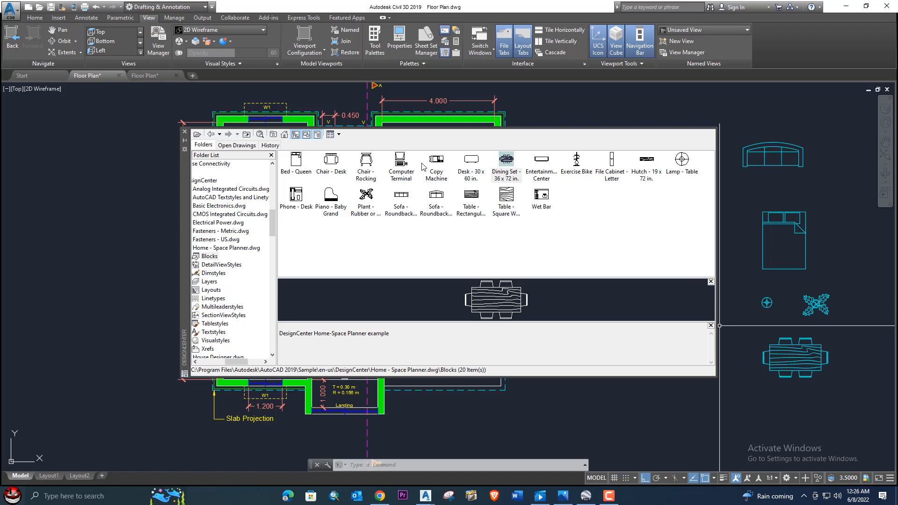
# - Switch the DesignCenter listing to the blocks of House Designer.dwg
pyautogui.click(247, 135)
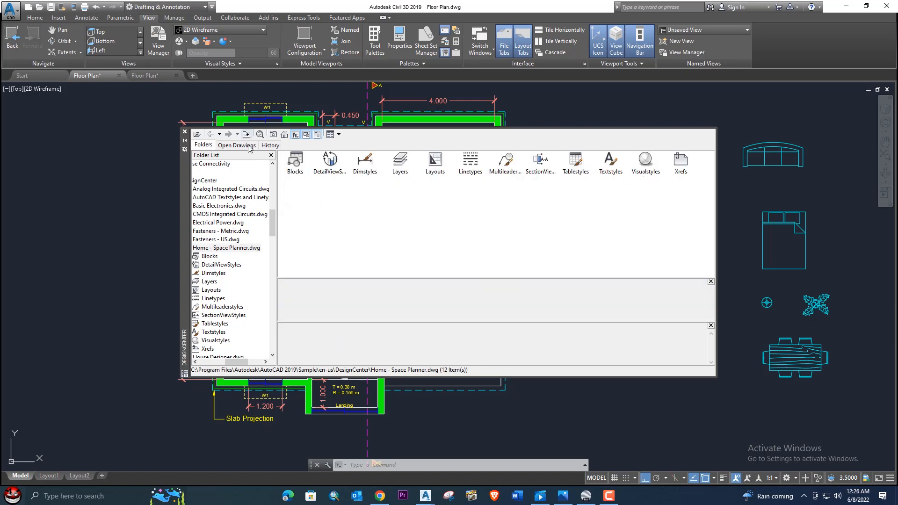
pyautogui.doubleClick(295, 162)
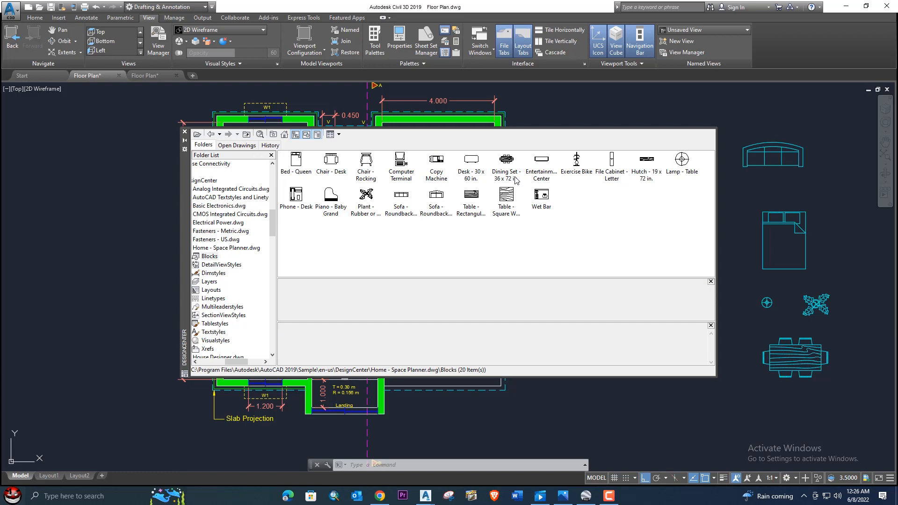
pyautogui.click(247, 135)
pyautogui.click(246, 135)
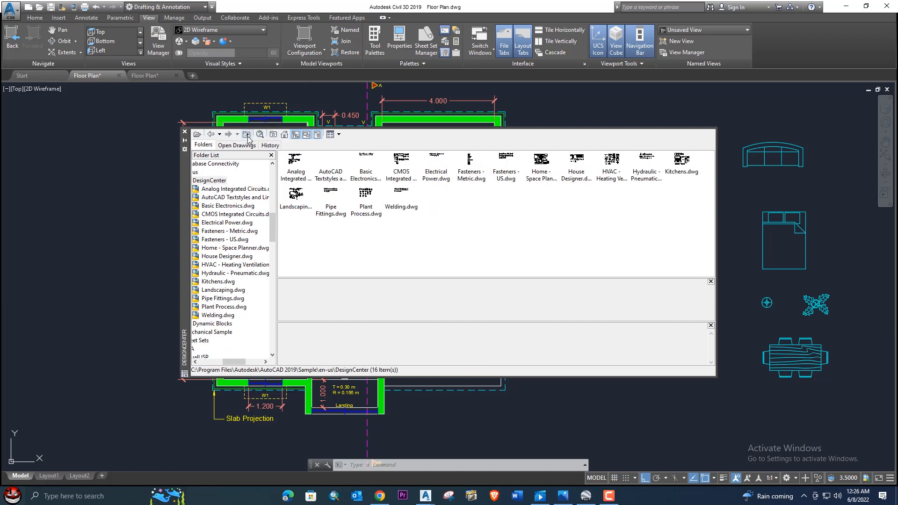
pyautogui.doubleClick(576, 161)
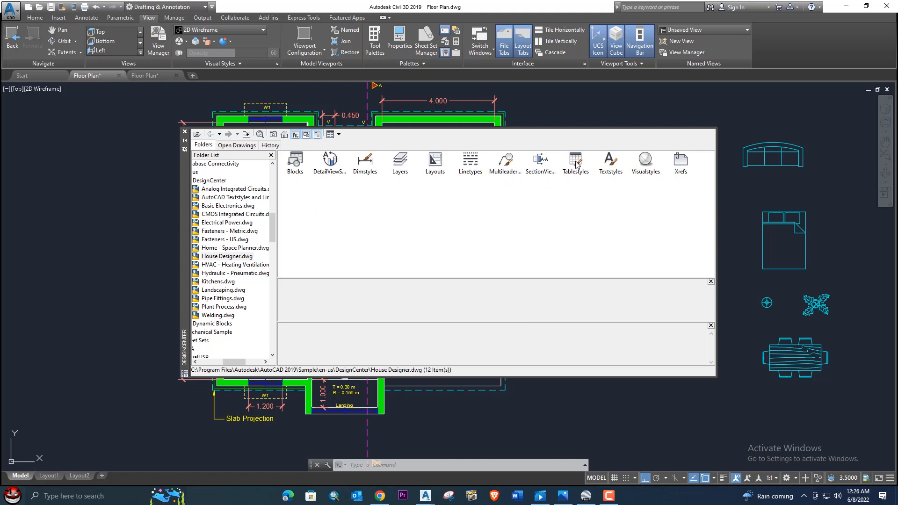
pyautogui.doubleClick(297, 163)
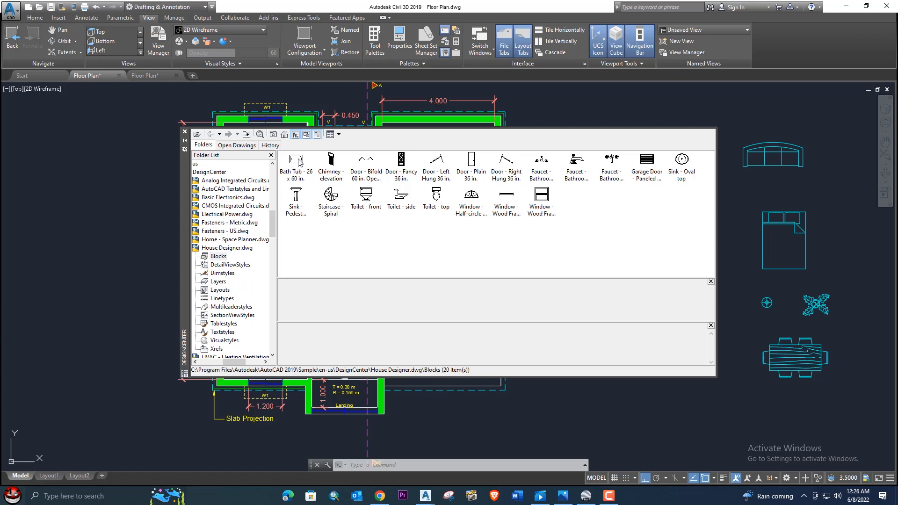
# - Insert the bath tub, pedestal sink, top-view toilet, oval sink and side-view bathroom faucet blocks in the empty space left of the plan
pyautogui.click(296, 161)
pyautogui.moveTo(296, 160); pyautogui.dragTo(58, 235)
pyautogui.click(295, 195)
pyautogui.moveTo(296, 195)
pyautogui.mouseDown()
pyautogui.moveTo(125, 288)
pyautogui.moveTo(69, 296)
pyautogui.mouseUp()
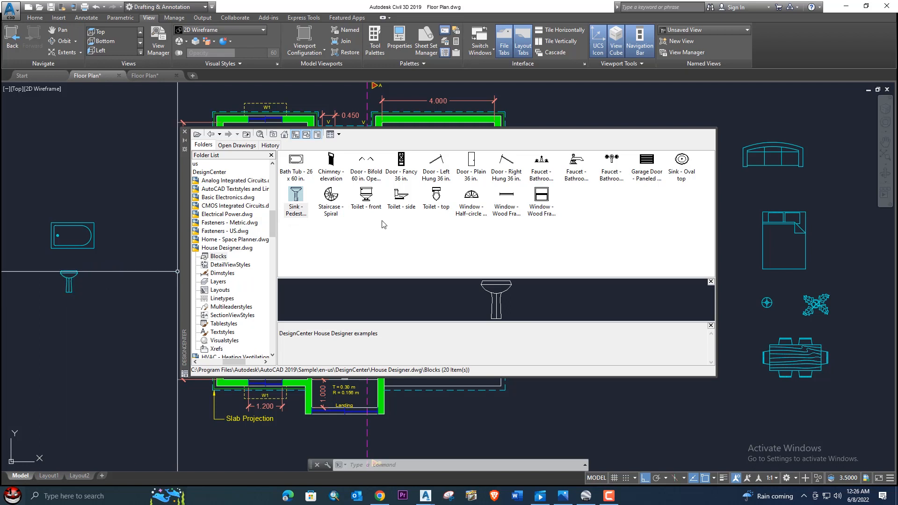
pyautogui.click(436, 195)
pyautogui.moveTo(436, 195); pyautogui.dragTo(65, 326)
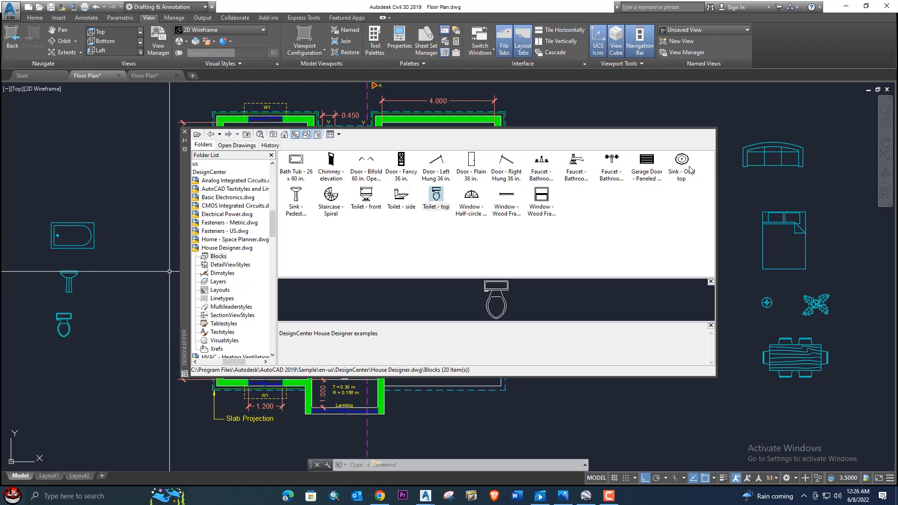
pyautogui.moveTo(683, 161)
pyautogui.mouseDown()
pyautogui.moveTo(583, 207)
pyautogui.moveTo(81, 287)
pyautogui.moveTo(28, 206)
pyautogui.mouseUp()
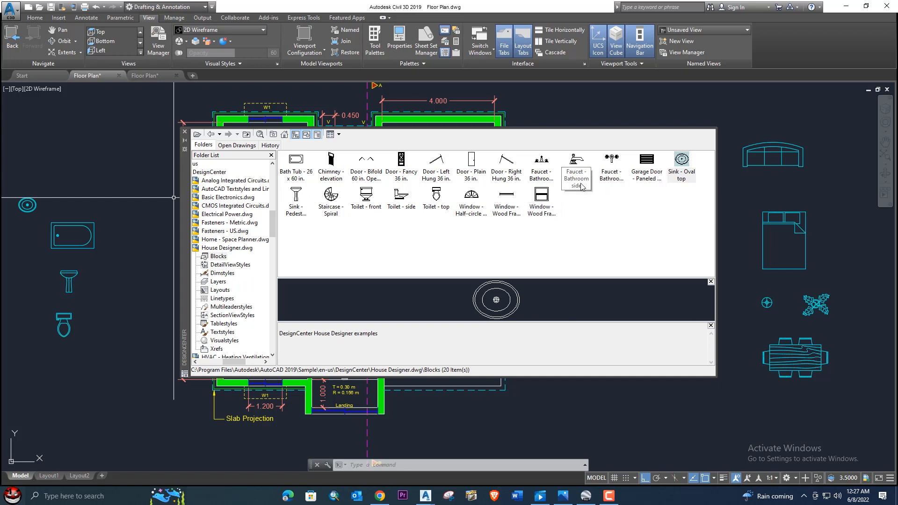
pyautogui.click(575, 166)
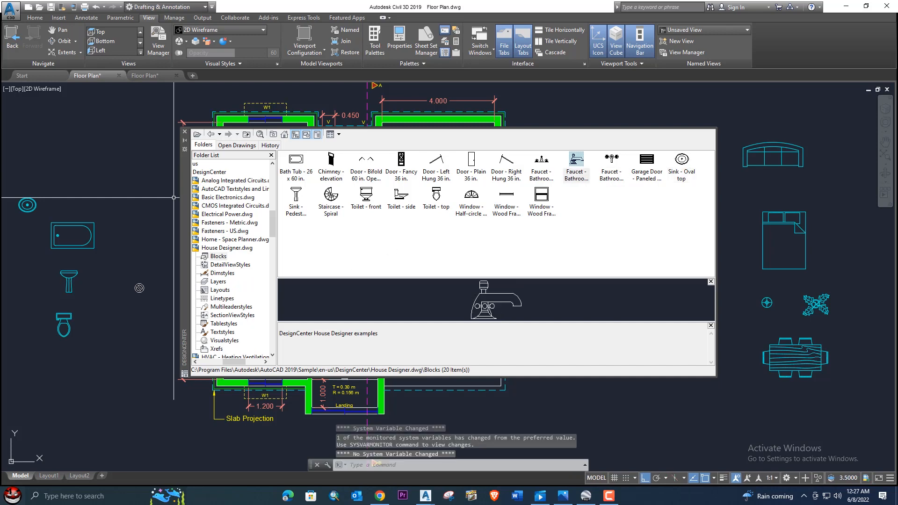
pyautogui.scroll(5, 99, 293)
pyautogui.scroll(-5, 107, 288)
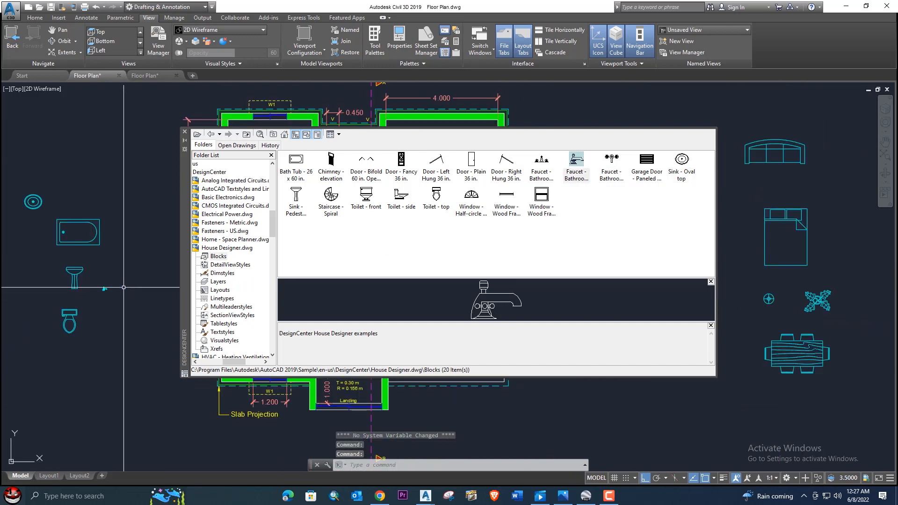
# - Switch the DesignCenter listing to the blocks of Kitchens.dwg
pyautogui.click(247, 134)
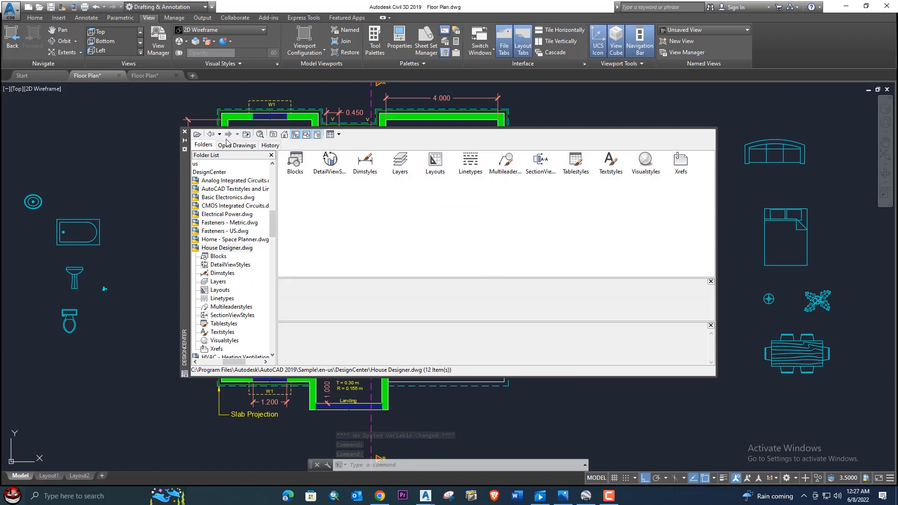
pyautogui.click(247, 135)
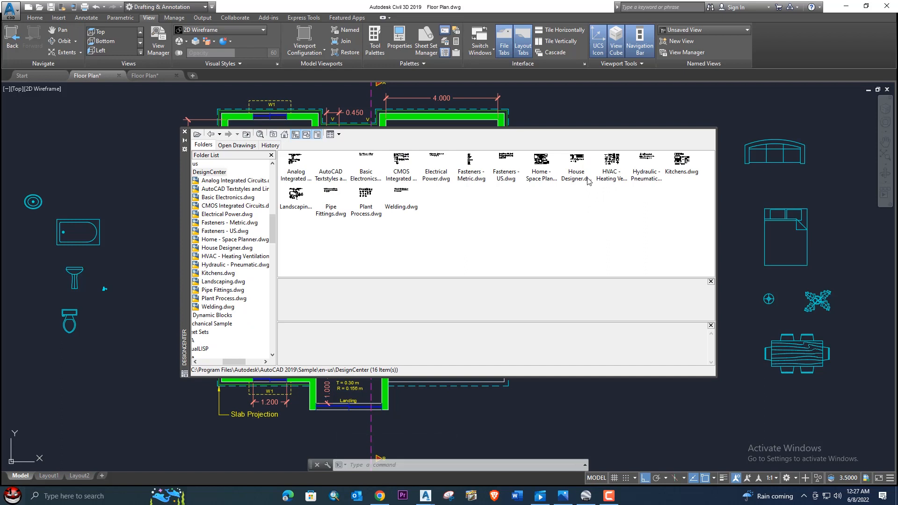
pyautogui.doubleClick(679, 167)
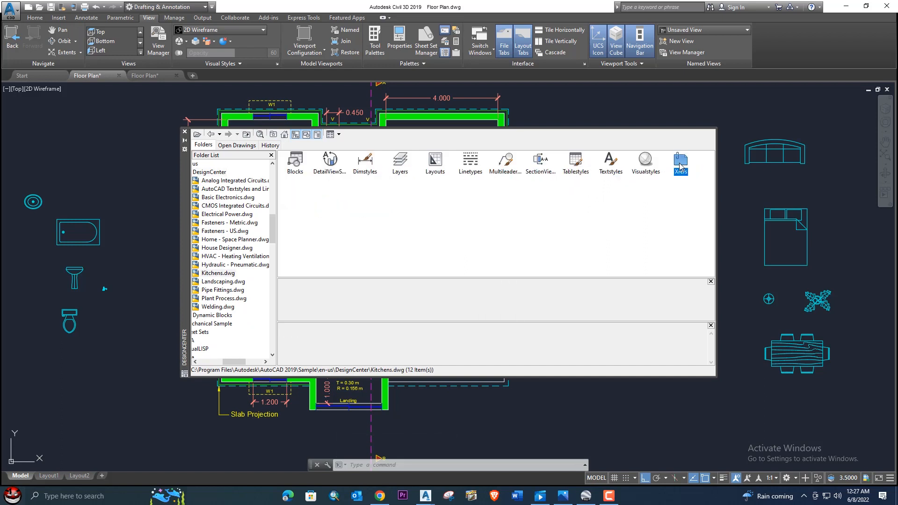
pyautogui.doubleClick(293, 169)
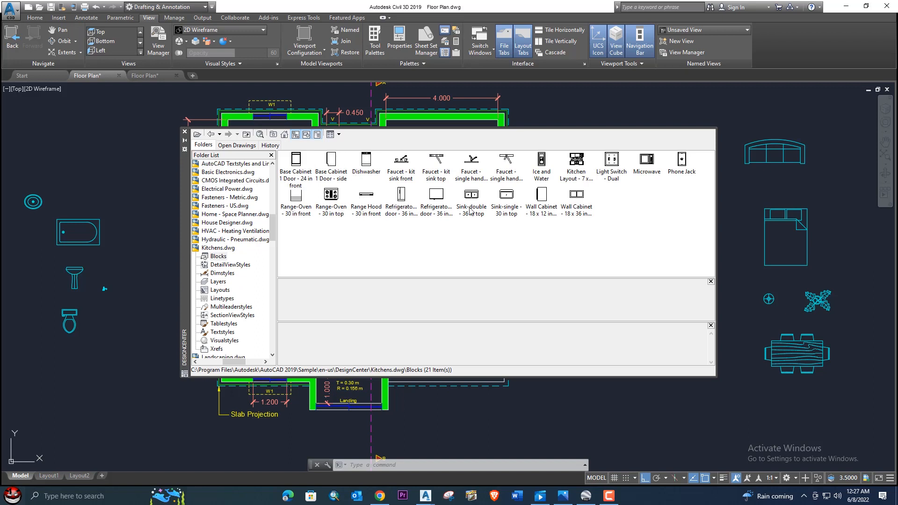
# - Insert the top-view refrigerator, 30 in range-oven, 36 in double sink and front-view one-door base cabinet blocks left of the plan, above the bathroom fixtures
pyautogui.click(440, 206)
pyautogui.moveTo(441, 206)
pyautogui.mouseDown()
pyautogui.moveTo(131, 108)
pyautogui.moveTo(130, 100)
pyautogui.mouseUp()
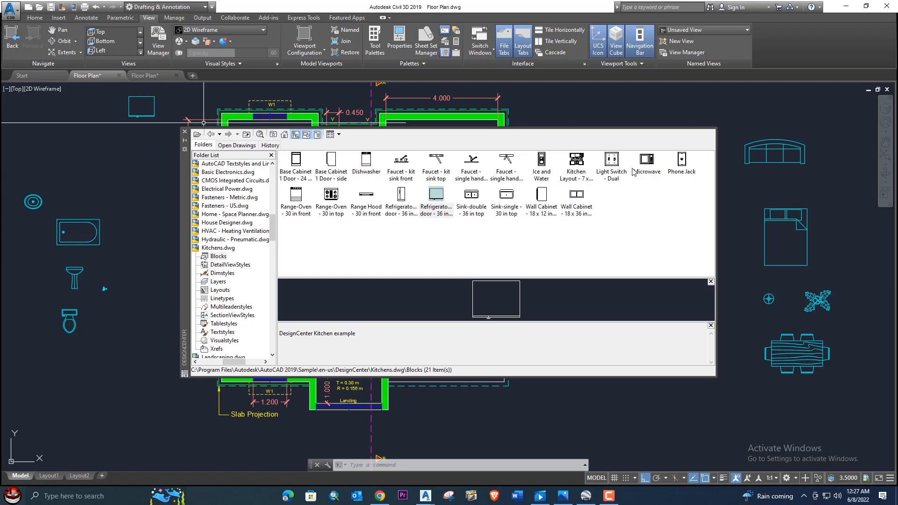
pyautogui.click(332, 199)
pyautogui.moveTo(332, 199); pyautogui.dragTo(136, 138)
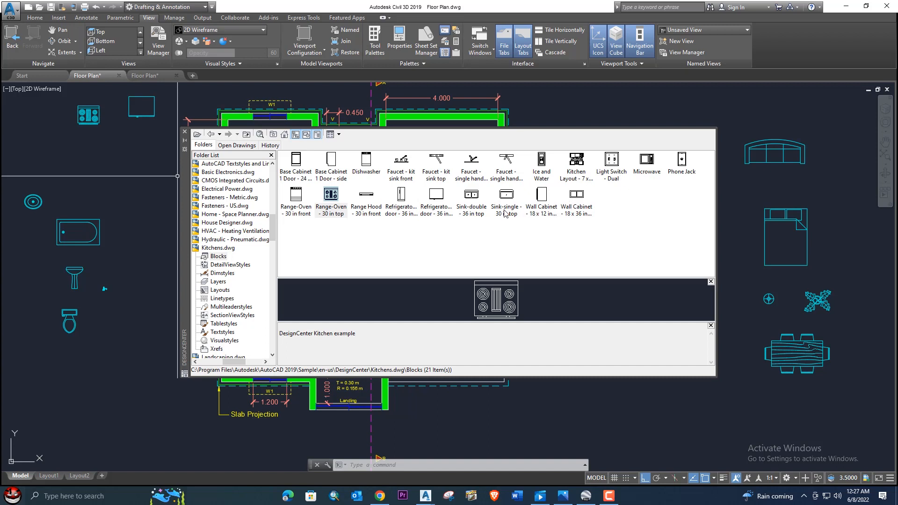
pyautogui.moveTo(467, 197); pyautogui.dragTo(120, 139)
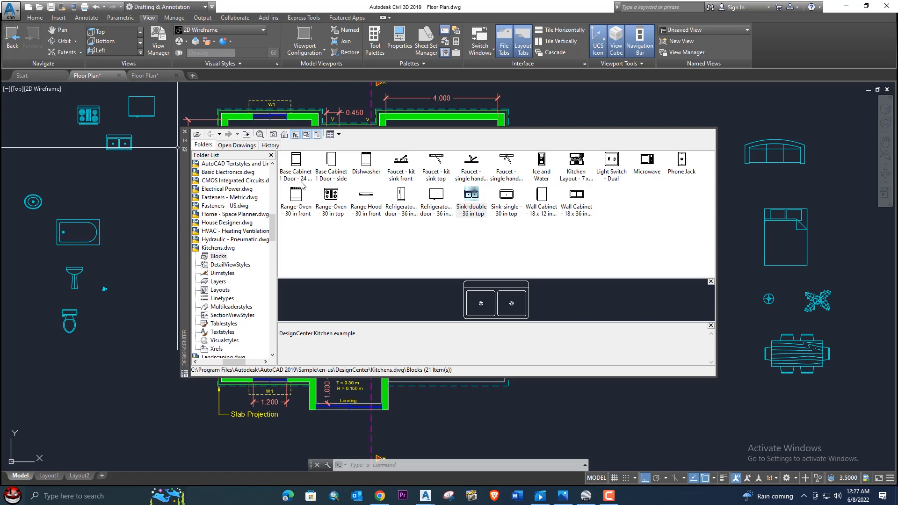
pyautogui.moveTo(295, 164); pyautogui.dragTo(142, 174)
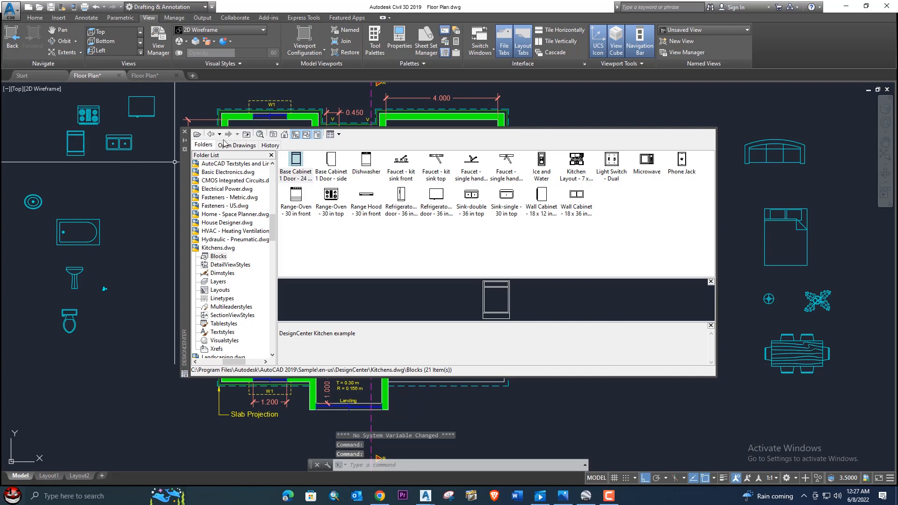
pyautogui.click(247, 135)
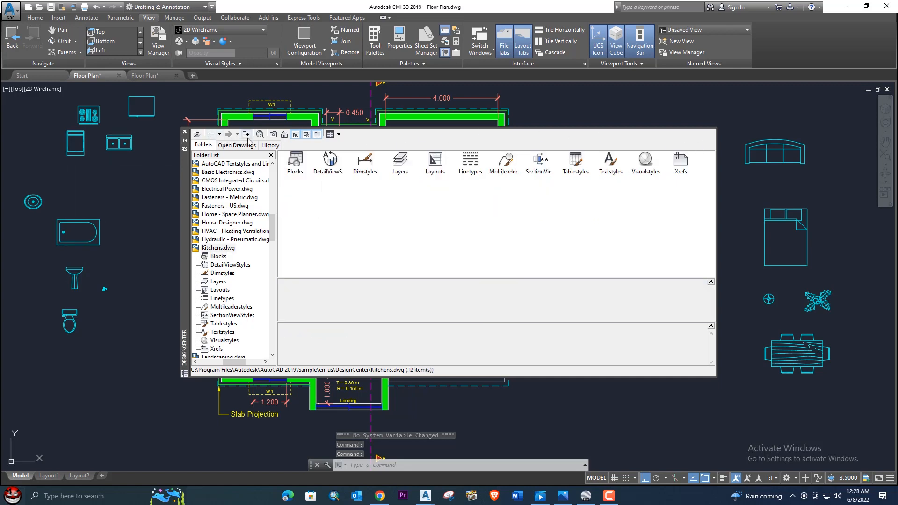
# - Look through the blocks of Civil - Metric.dwg in DesignCenter's Dynamic Blocks folder
pyautogui.click(247, 136)
pyautogui.click(246, 136)
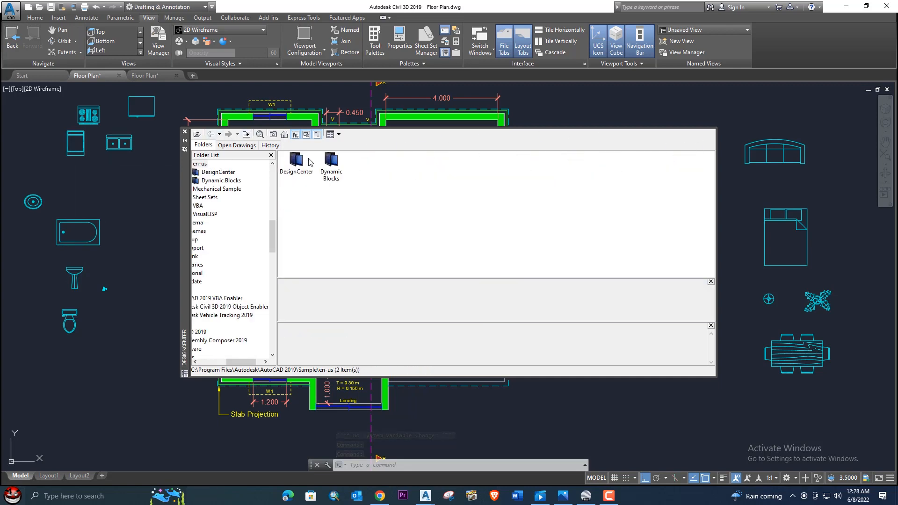
pyautogui.doubleClick(327, 165)
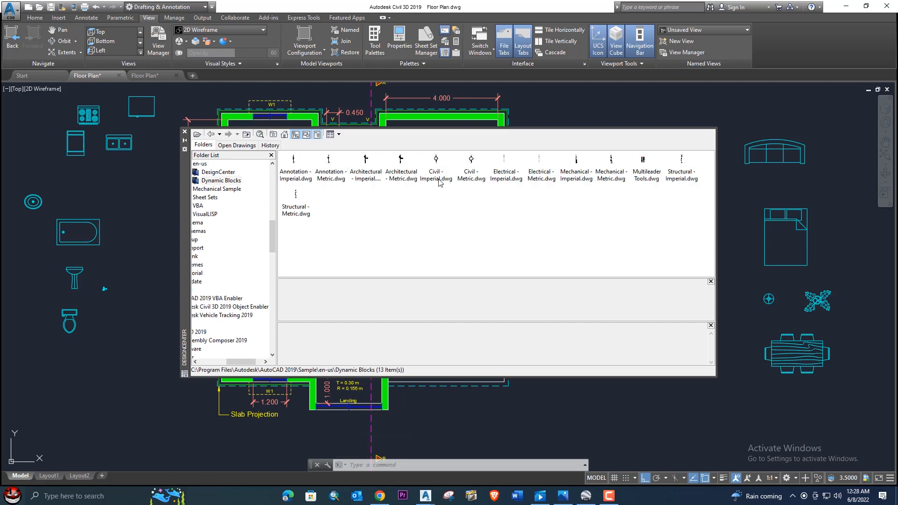
pyautogui.doubleClick(471, 162)
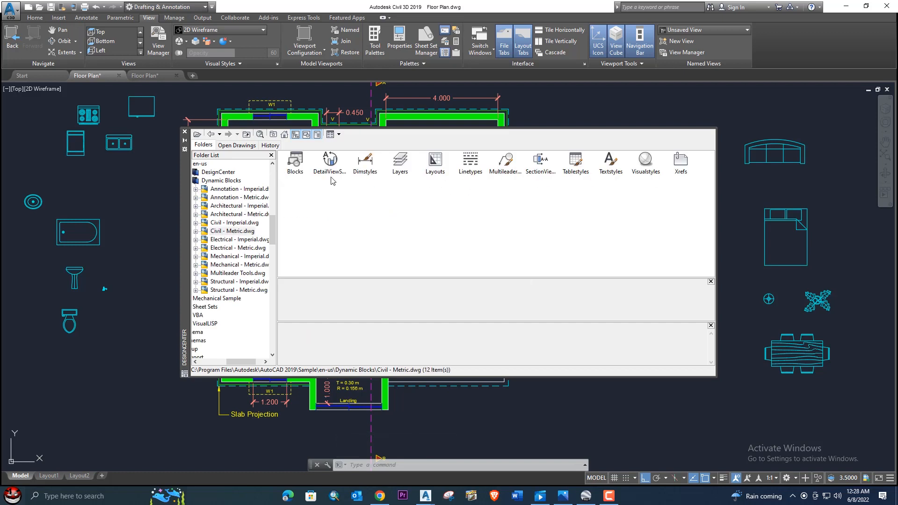
pyautogui.doubleClick(295, 165)
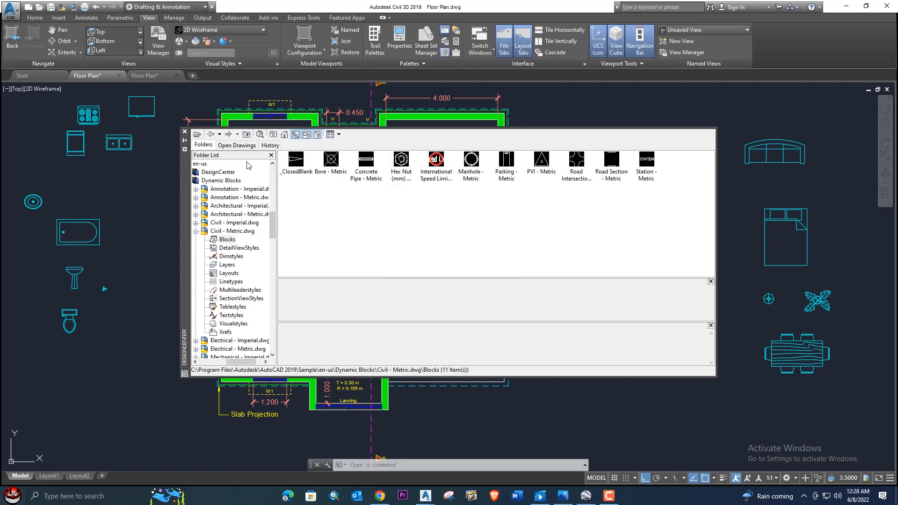
pyautogui.click(244, 137)
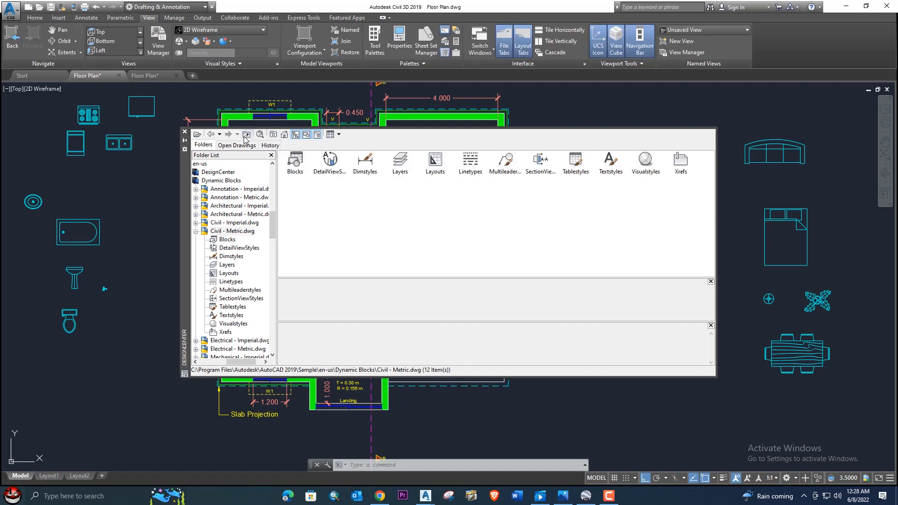
pyautogui.click(245, 138)
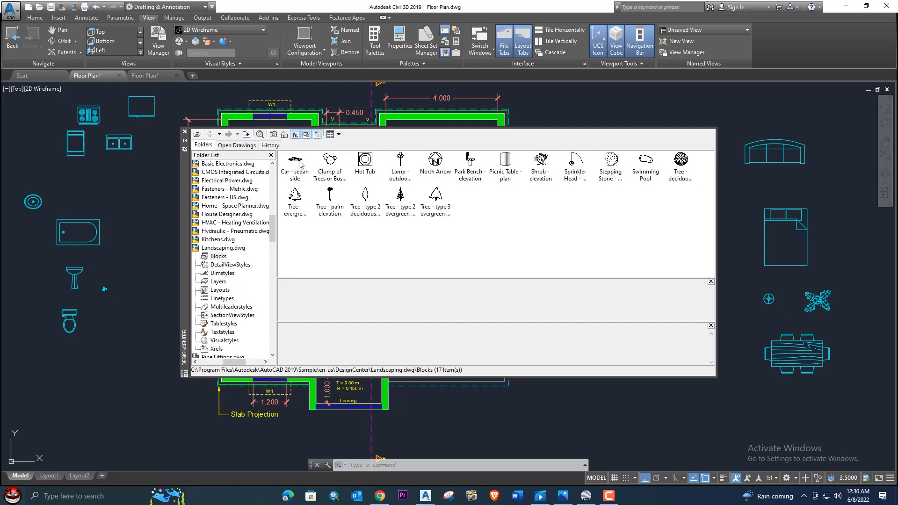
# - Insert the Car - sedan side block from Landscaping.dwg in the empty space right of and below the parking area
pyautogui.click(247, 135)
pyautogui.click(247, 136)
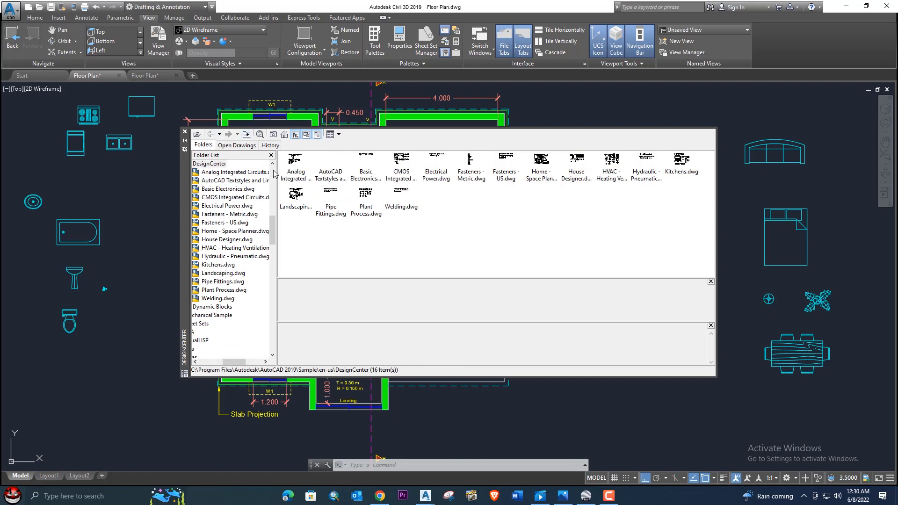
pyautogui.doubleClick(296, 193)
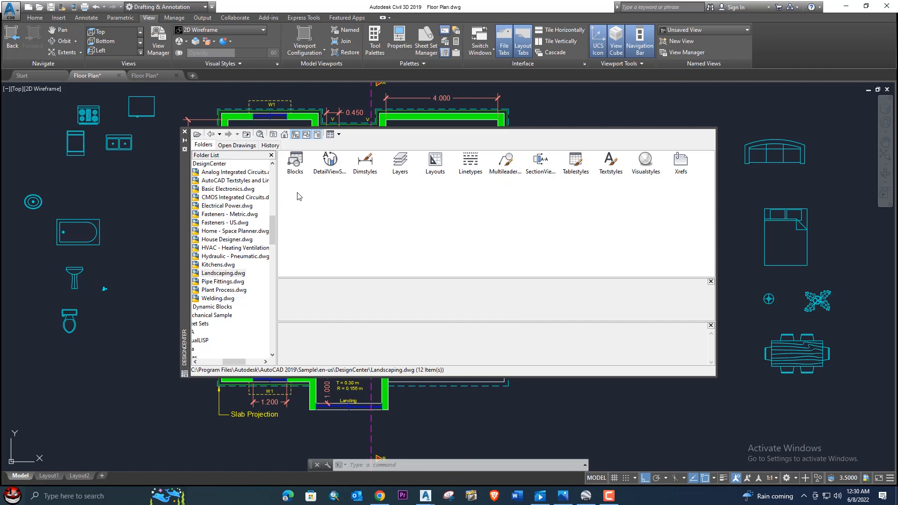
pyautogui.doubleClick(295, 164)
pyautogui.moveTo(295, 160); pyautogui.dragTo(439, 322)
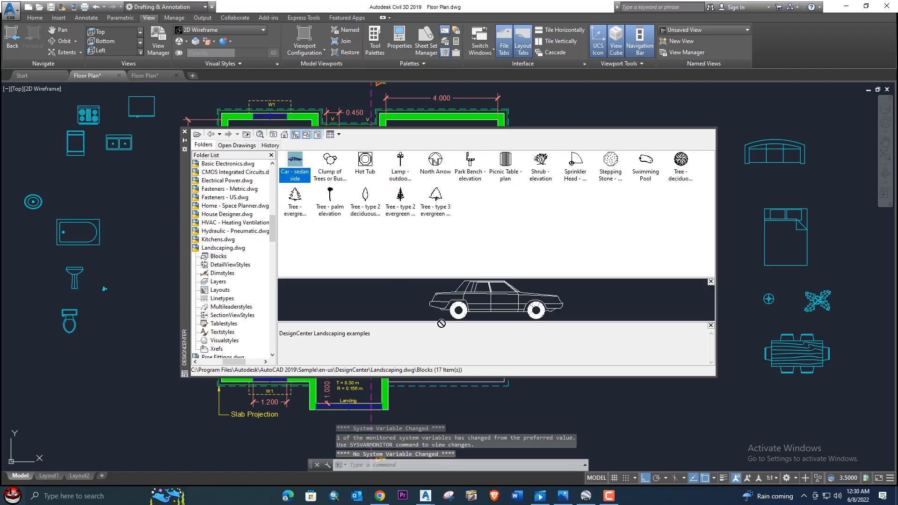
pyautogui.moveTo(569, 402); pyautogui.dragTo(667, 432)
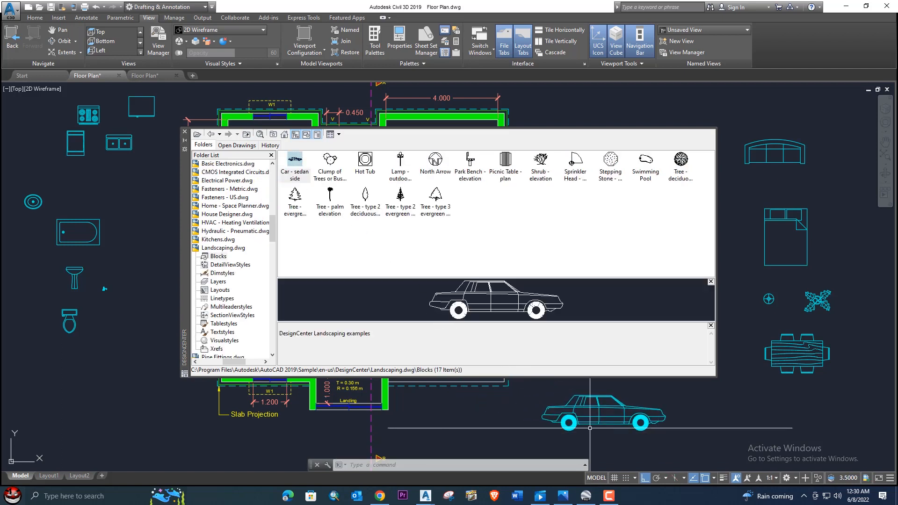
# - Try to insert the Tree - type 2 deciduous elevation block from Landscaping.dwg beside the dining table, right of the plan
pyautogui.click(247, 135)
pyautogui.click(247, 134)
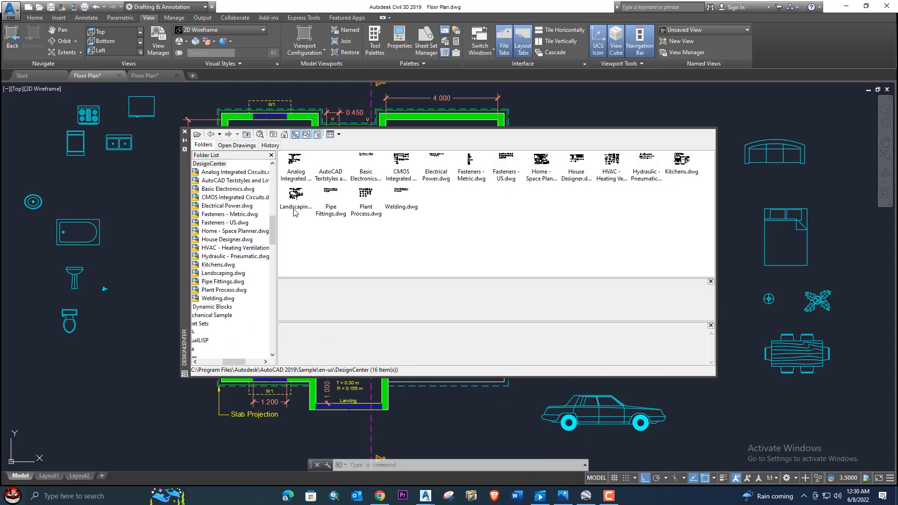
pyautogui.click(247, 135)
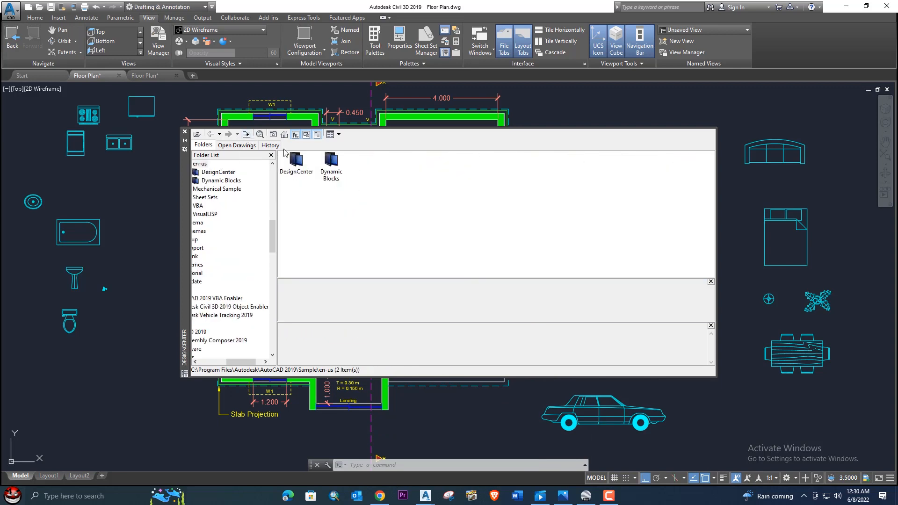
pyautogui.doubleClick(298, 161)
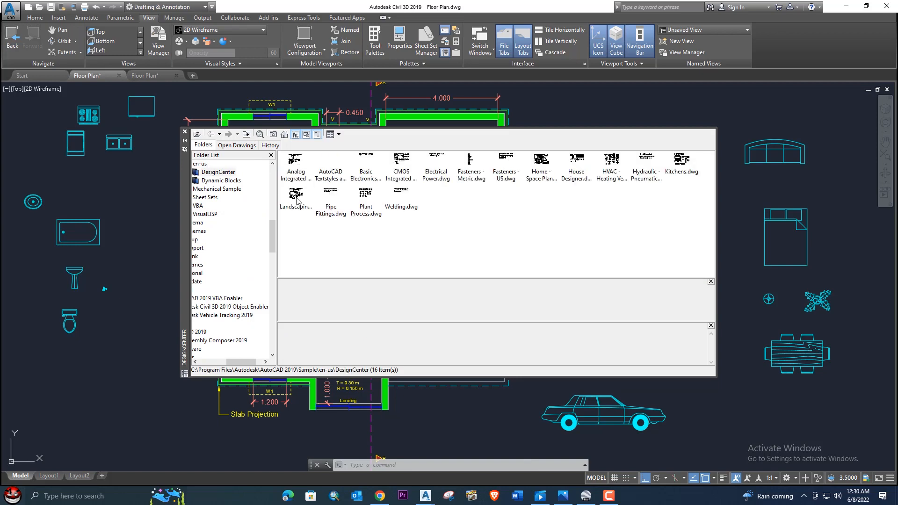
pyautogui.doubleClick(296, 195)
pyautogui.doubleClick(295, 162)
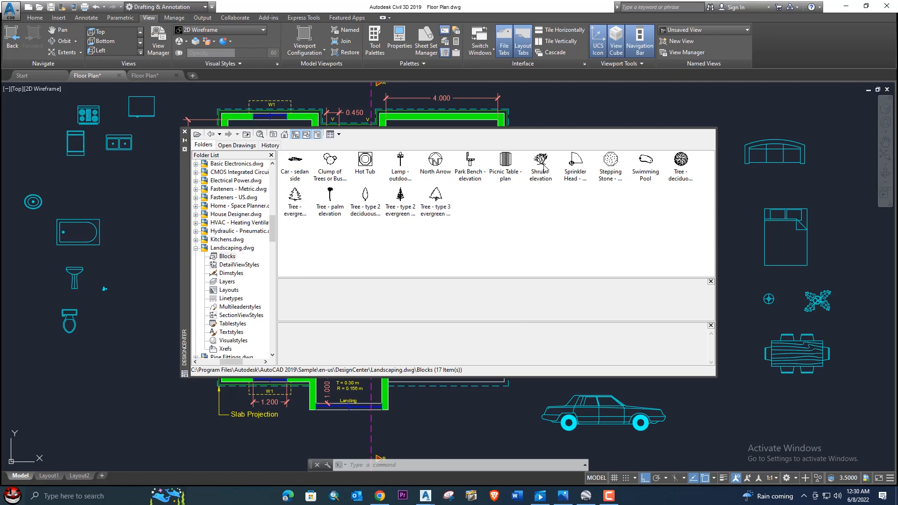
pyautogui.click(365, 195)
pyautogui.moveTo(655, 345); pyautogui.dragTo(725, 443)
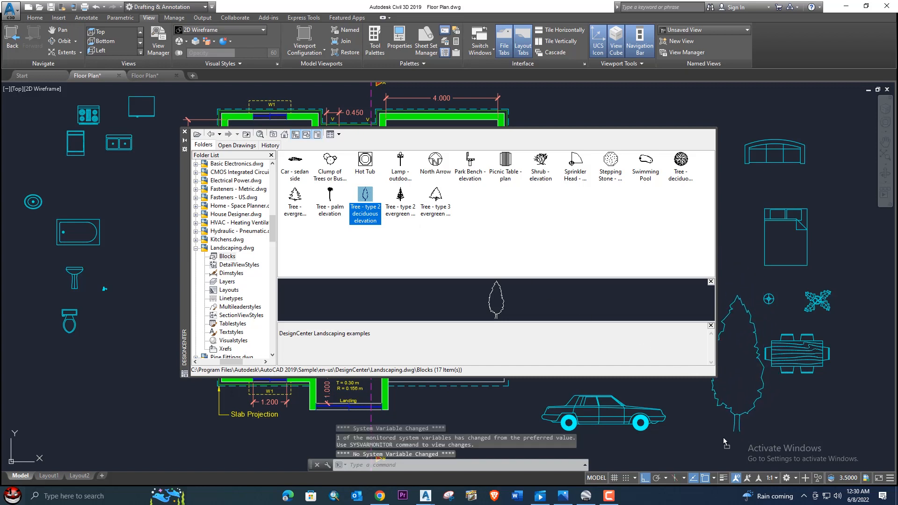
pyautogui.moveTo(718, 406)
pyautogui.mouseDown()
pyautogui.moveTo(735, 394)
pyautogui.moveTo(737, 407)
pyautogui.moveTo(443, 230)
pyautogui.mouseUp()
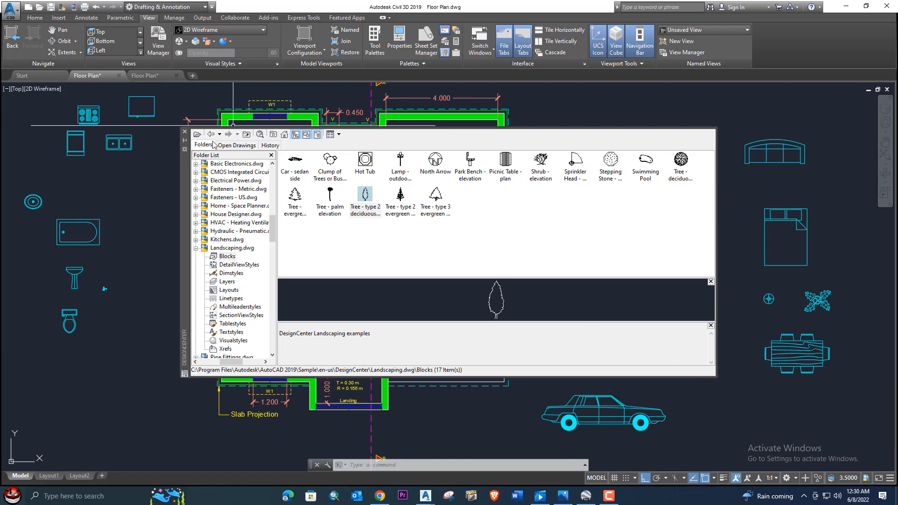
# - Close the DesignCenter palette
pyautogui.click(185, 132)
pyautogui.scroll(-2, 298, 155)
pyautogui.moveTo(299, 157); pyautogui.dragTo(427, 203, button='middle')
pyautogui.moveTo(528, 202); pyautogui.dragTo(427, 212, button='middle')
pyautogui.scroll(2, 552, 249)
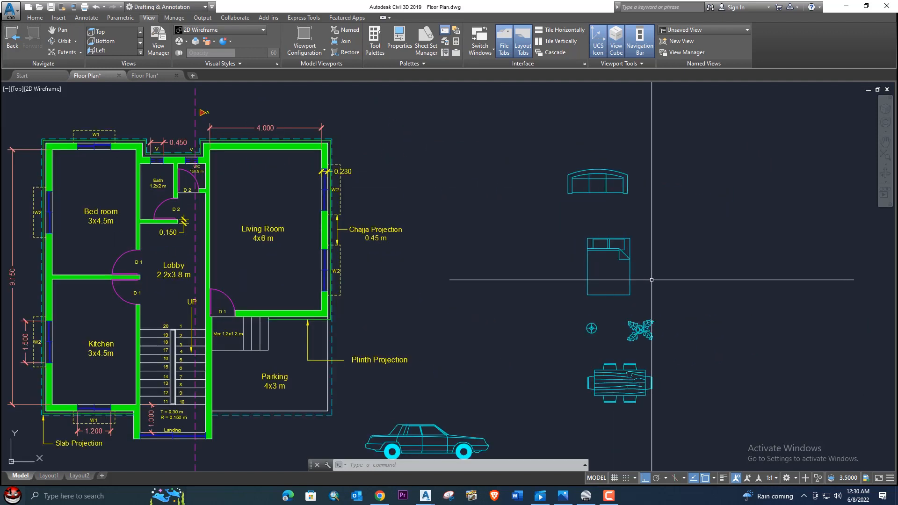
# - Scale down the bed block by reference from its lower-left corner, taking its diagonal as the reference length
pyautogui.click(651, 279)
pyautogui.click(595, 252)
pyautogui.write('sc')
pyautogui.press('Return')
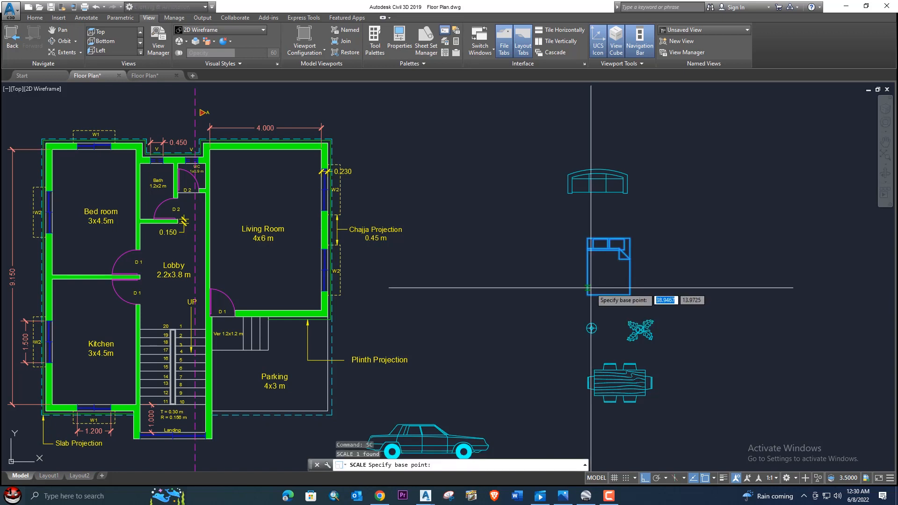
pyautogui.click(587, 296)
pyautogui.write('r')
pyautogui.press('Return')
pyautogui.click(587, 295)
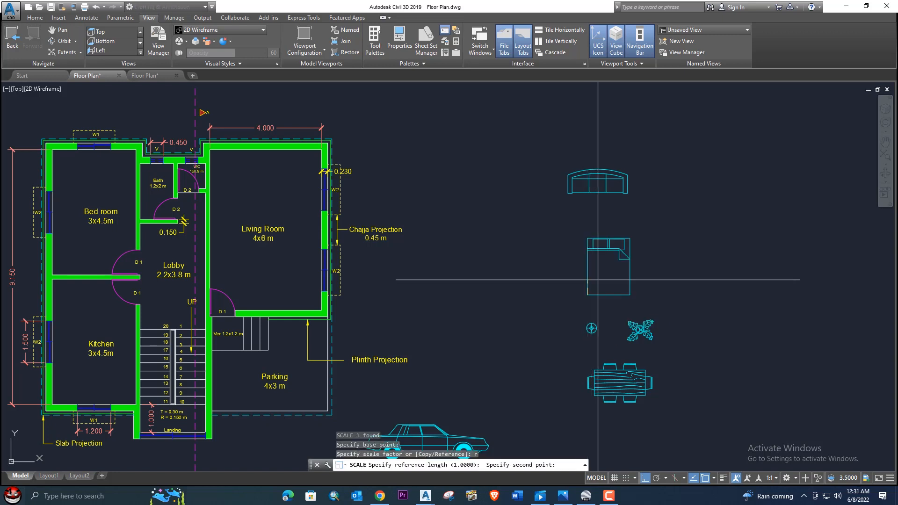
pyautogui.click(630, 239)
pyautogui.click(605, 265)
# - Copy the scaled bed block with Ortho off into the bedroom, placing its head near the upper wall by window W1
pyautogui.click(617, 281)
pyautogui.click(569, 276)
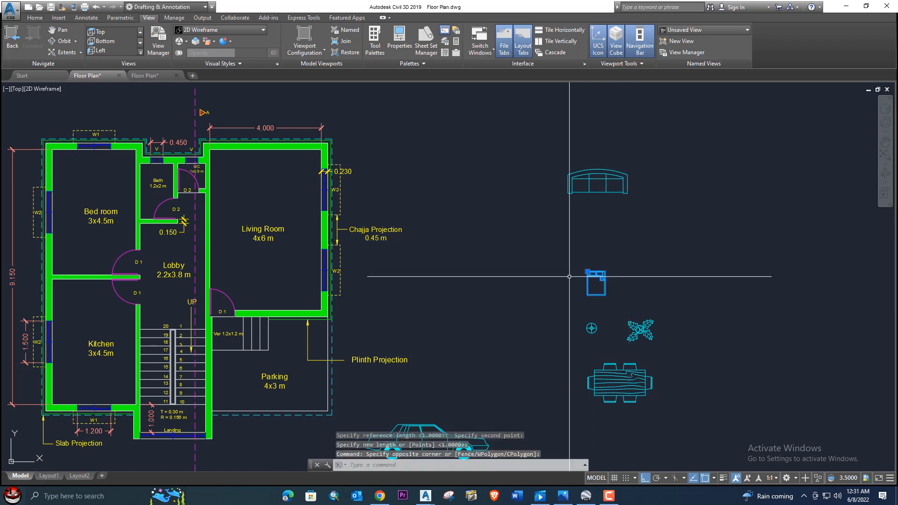
pyautogui.write('co')
pyautogui.press('Return')
pyautogui.click(581, 275)
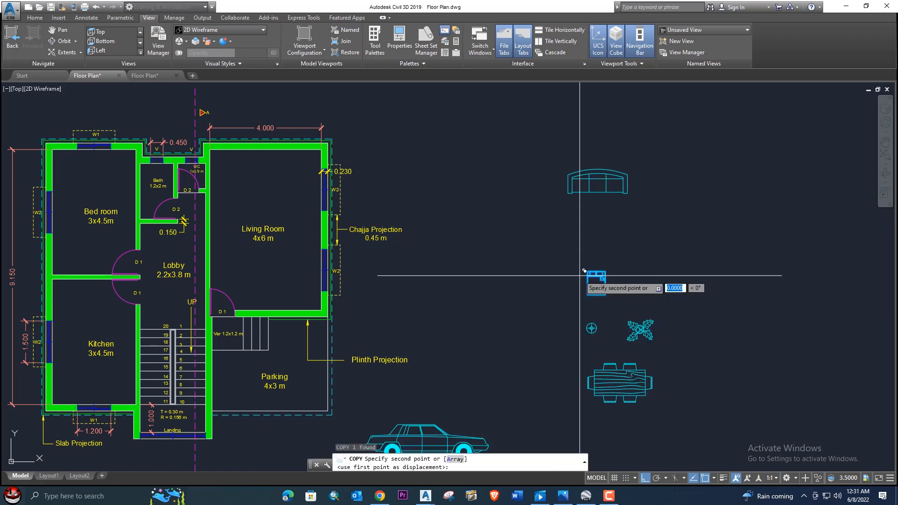
pyautogui.moveTo(190, 192); pyautogui.dragTo(264, 189, button='middle')
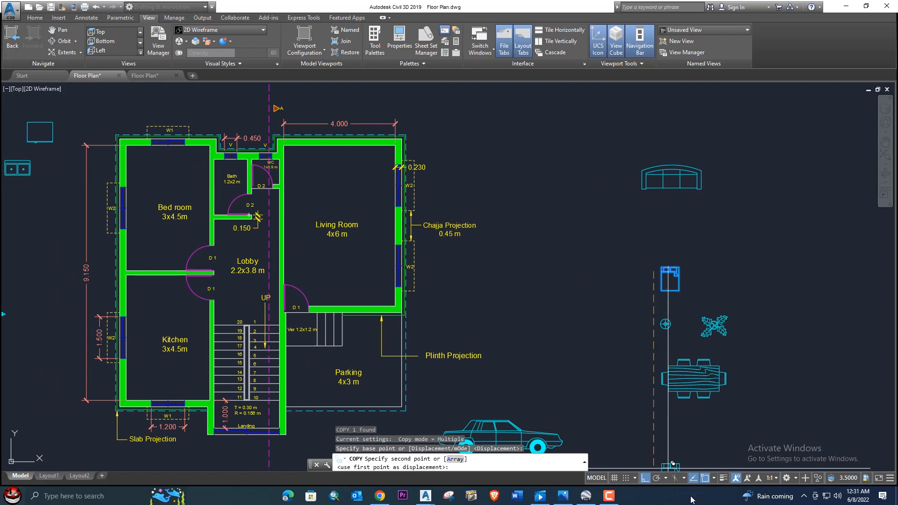
pyautogui.click(645, 478)
pyautogui.scroll(4, 163, 175)
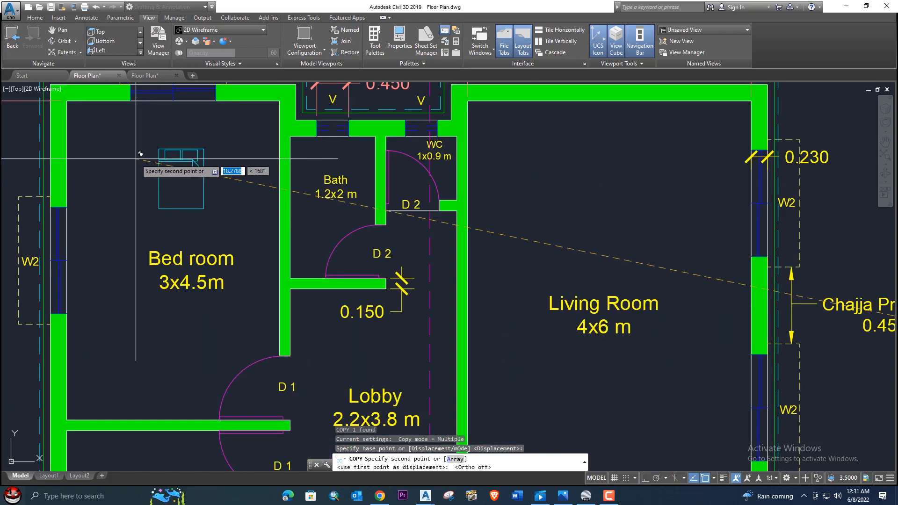
pyautogui.click(99, 118)
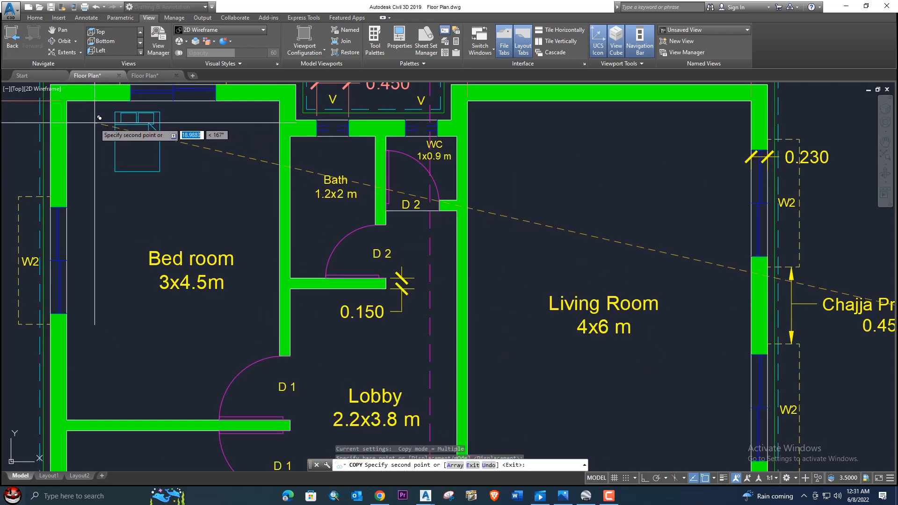
pyautogui.moveTo(131, 137); pyautogui.dragTo(188, 159, button='middle')
pyautogui.press('Escape')
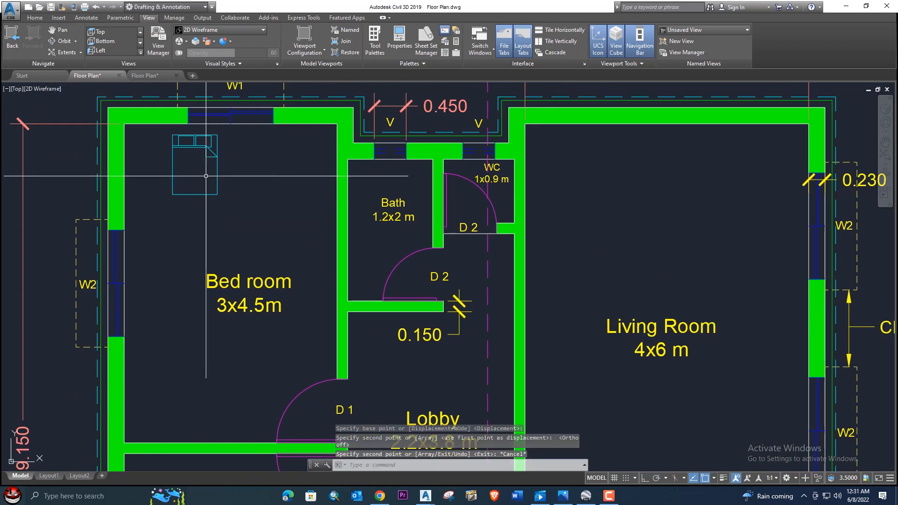
# - Draw a small rectangle as a bedside table between the bed and the bedroom's left wall
pyautogui.write('rec')
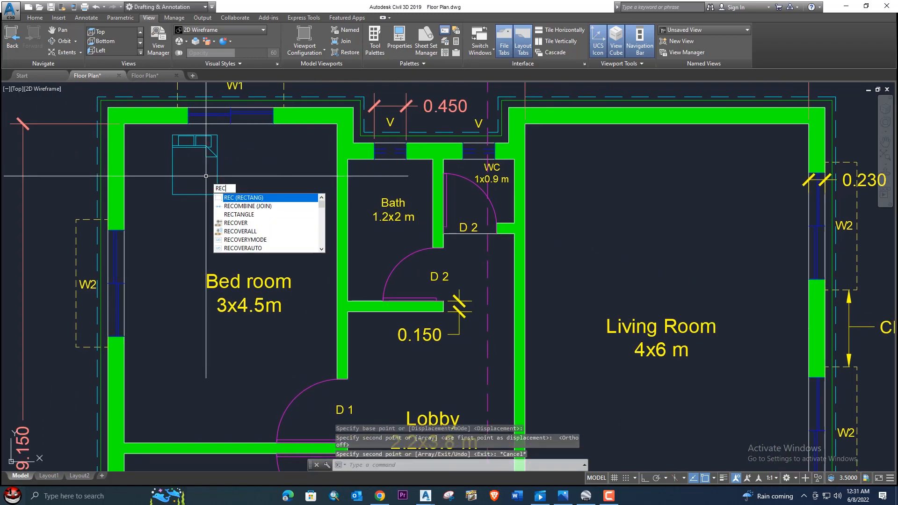
pyautogui.press('Return')
pyautogui.click(132, 134)
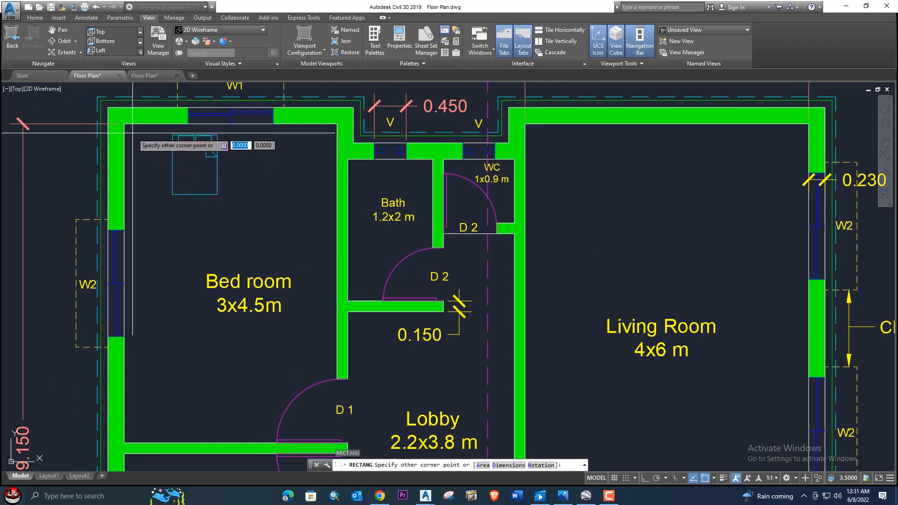
pyautogui.click(158, 147)
pyautogui.press('Escape')
# - Move the bedroom's bed slightly up and left, closer to the bedside table and the upper wall
pyautogui.click(219, 161)
pyautogui.click(189, 151)
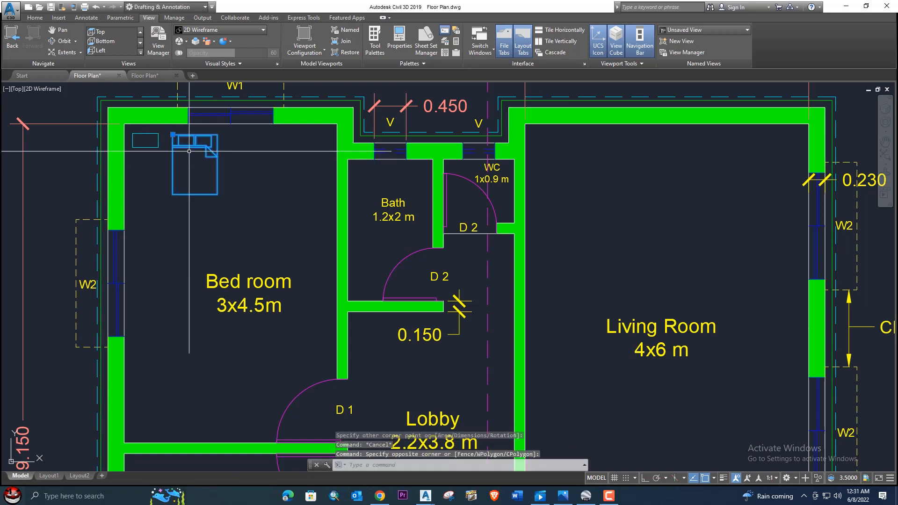
pyautogui.write('m')
pyautogui.press('Return')
pyautogui.click(196, 138)
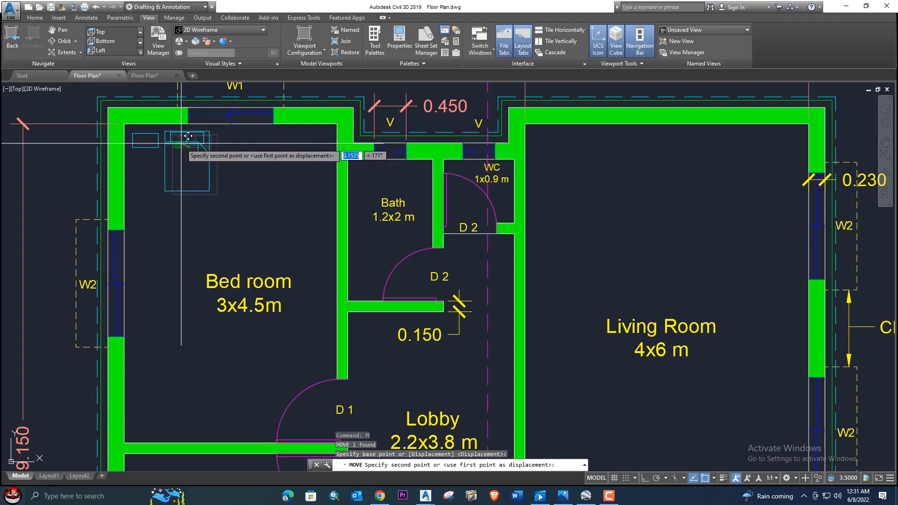
pyautogui.click(188, 135)
# - Copy the small round block from the furniture right of the plan into the bedroom, just right of the bed's head
pyautogui.scroll(-3, 458, 174)
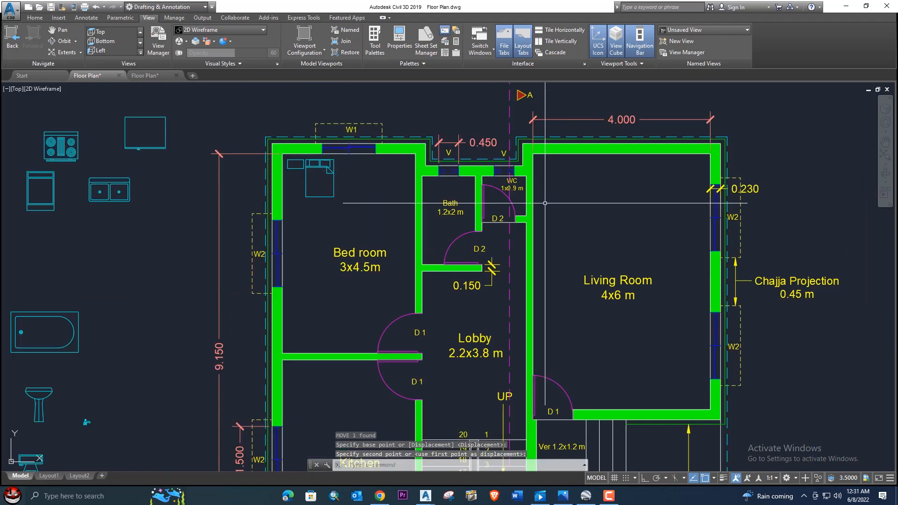
pyautogui.scroll(-3, 458, 173)
pyautogui.scroll(5, 601, 253)
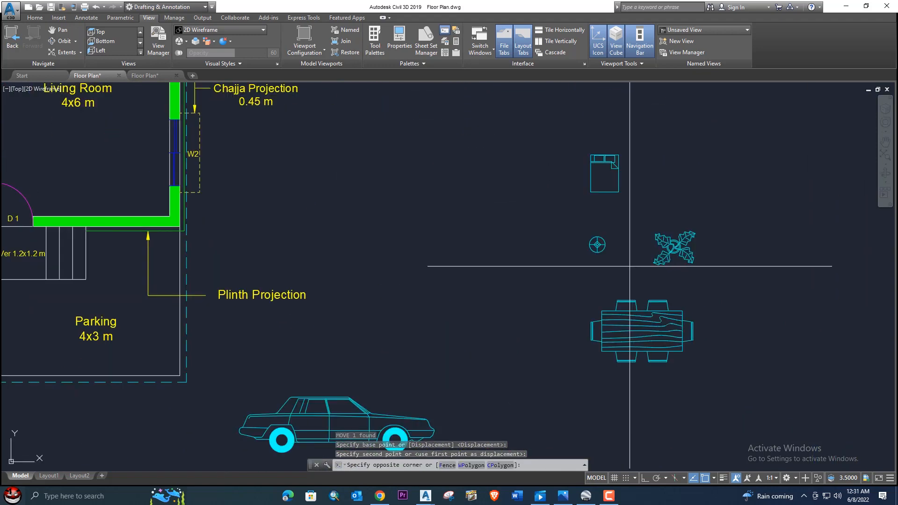
pyautogui.click(580, 232)
pyautogui.write('co')
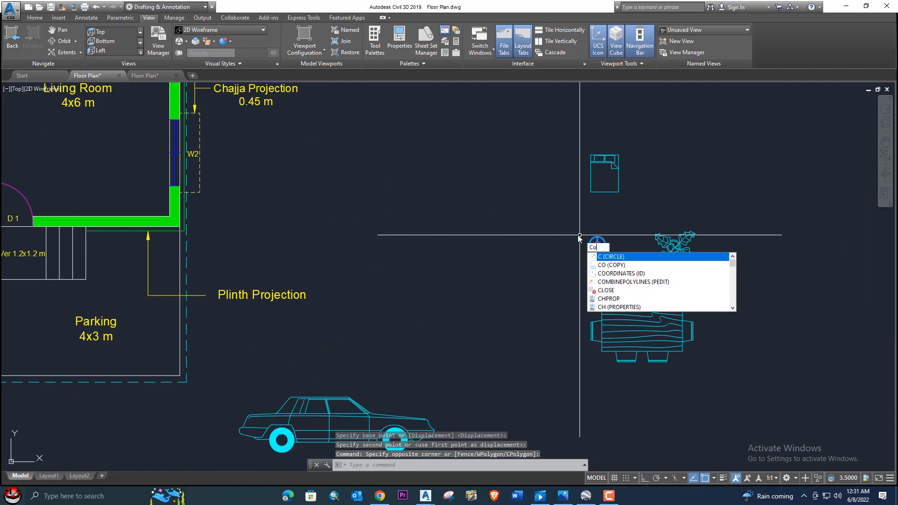
pyautogui.press('Return')
pyautogui.click(594, 243)
pyautogui.scroll(-5, 597, 244)
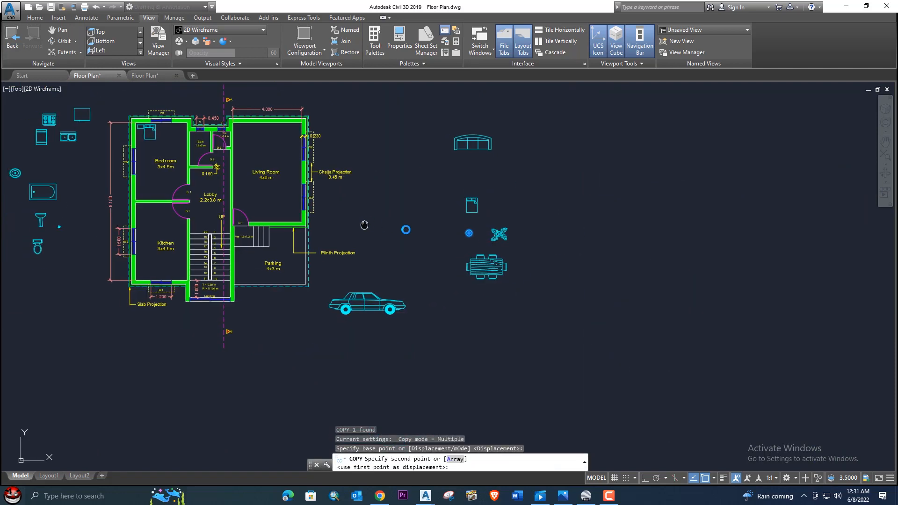
pyautogui.moveTo(156, 183); pyautogui.dragTo(297, 206, button='middle')
pyautogui.scroll(5, 321, 136)
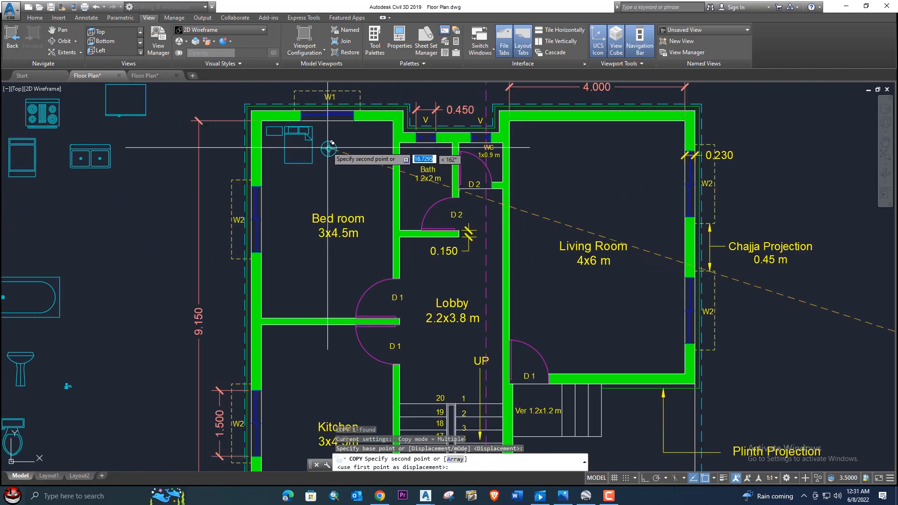
pyautogui.scroll(2, 325, 135)
pyautogui.press('Escape')
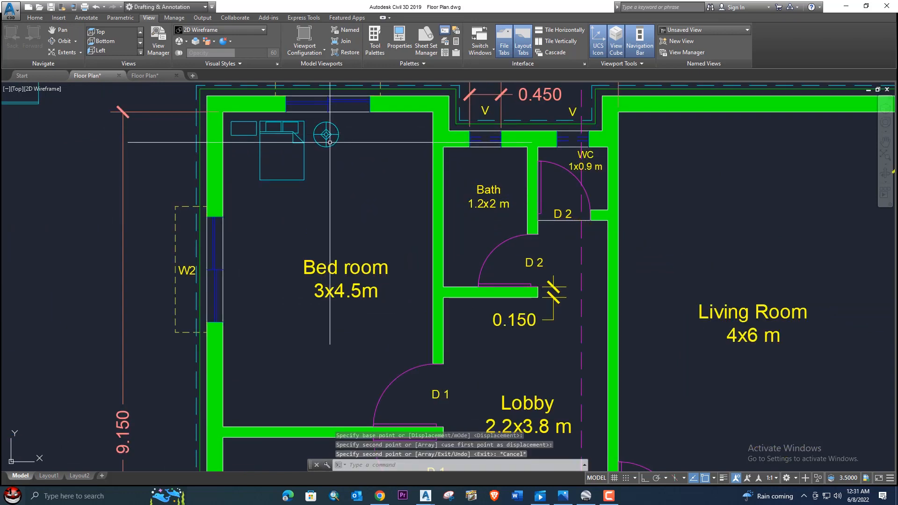
# - Scale the round block beside the bedroom's bed to less than half its size and move it up level with the bed's head
pyautogui.write('sc')
pyautogui.press('Return')
pyautogui.click(326, 134)
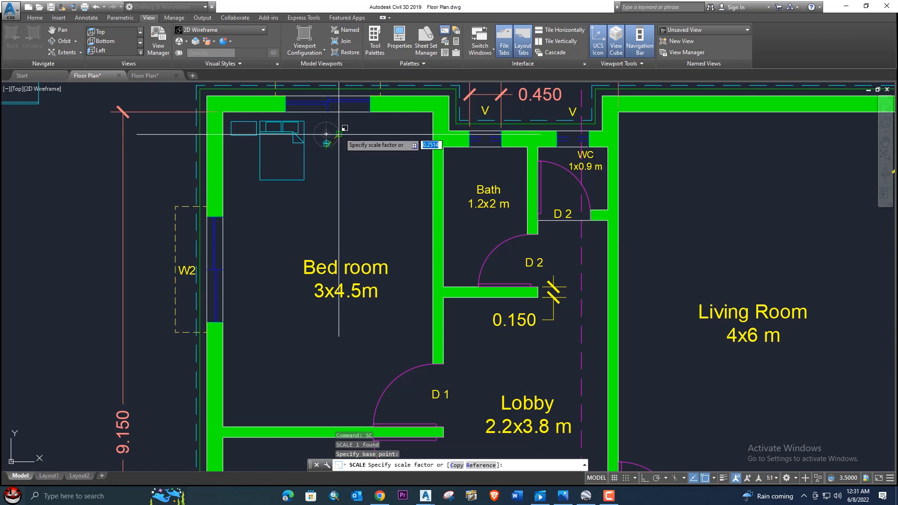
pyautogui.click(322, 140)
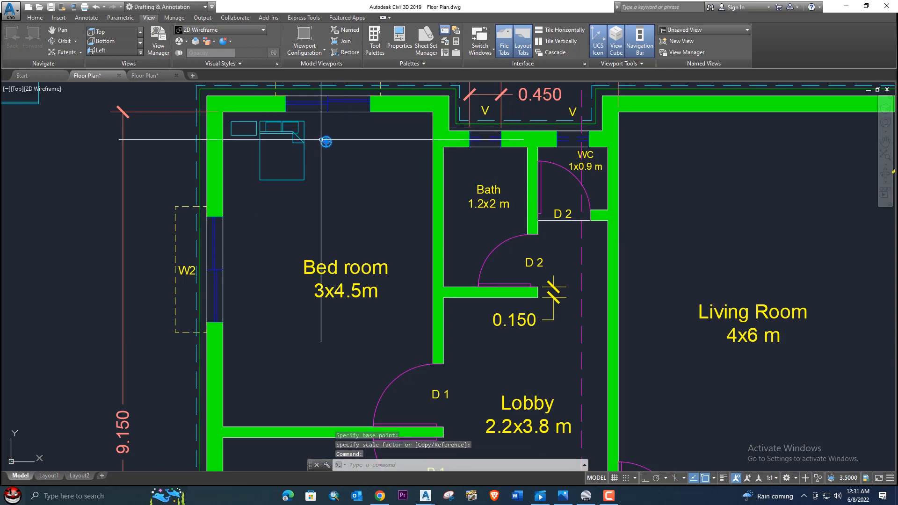
pyautogui.write('m')
pyautogui.press('Return')
pyautogui.click(326, 138)
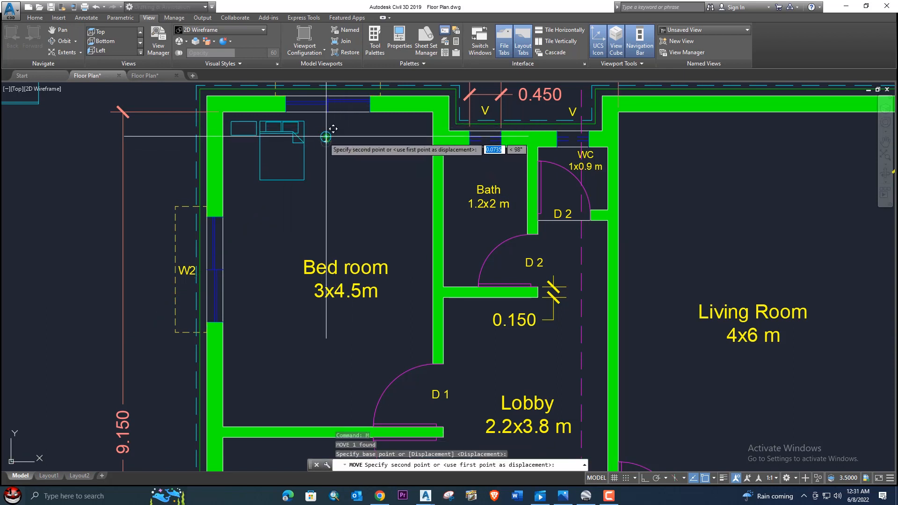
pyautogui.click(321, 131)
pyautogui.scroll(-2, 342, 147)
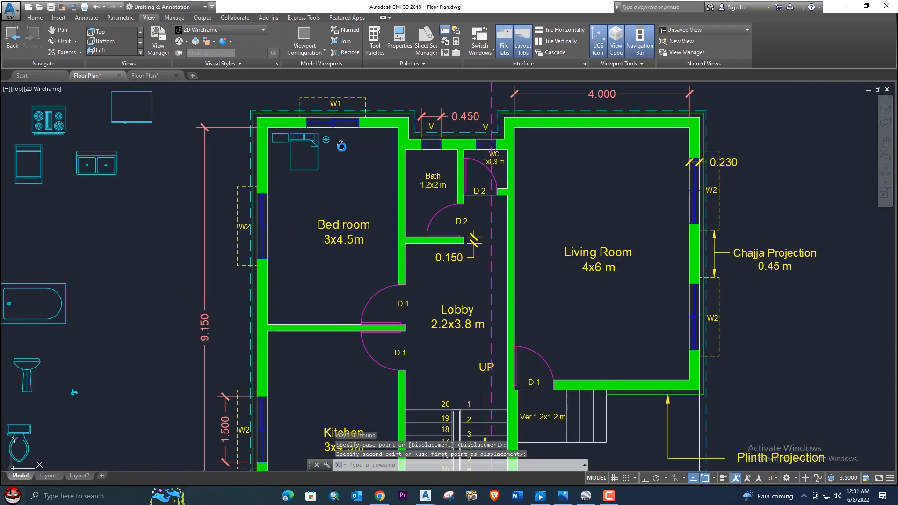
# - Copy the bedroom's bed, bedside table and round block together into the living room, near its upper-left corner
pyautogui.scroll(2, 328, 135)
pyautogui.click(349, 144)
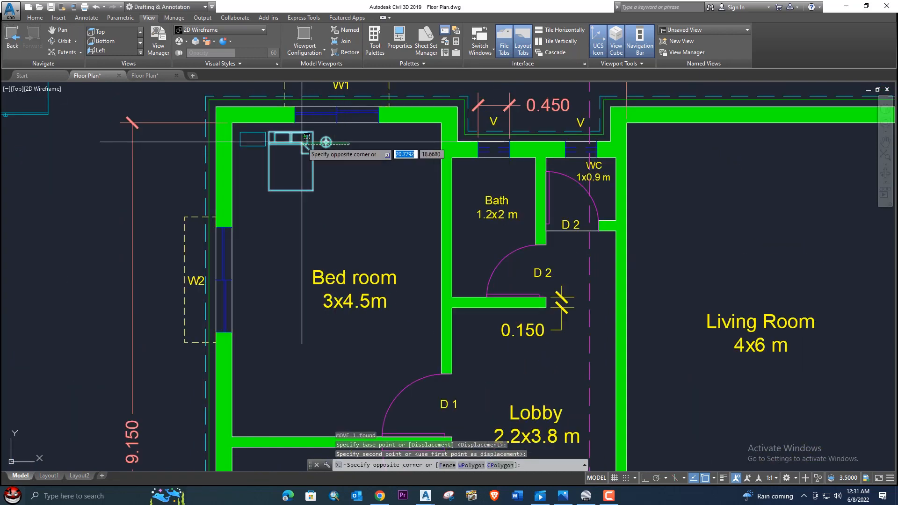
pyautogui.click(263, 144)
pyautogui.write('co')
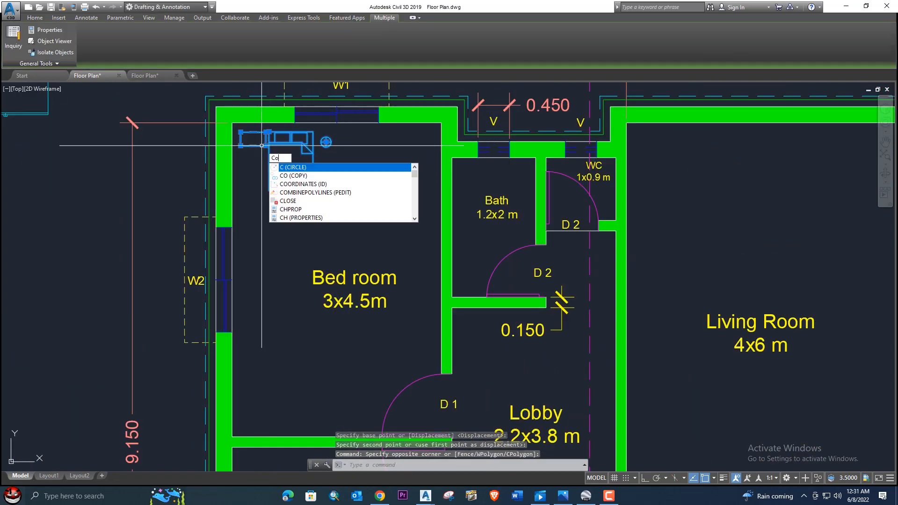
pyautogui.press('Return')
pyautogui.click(270, 151)
pyautogui.scroll(-2, 634, 179)
pyautogui.moveTo(634, 179); pyautogui.dragTo(542, 192, button='middle')
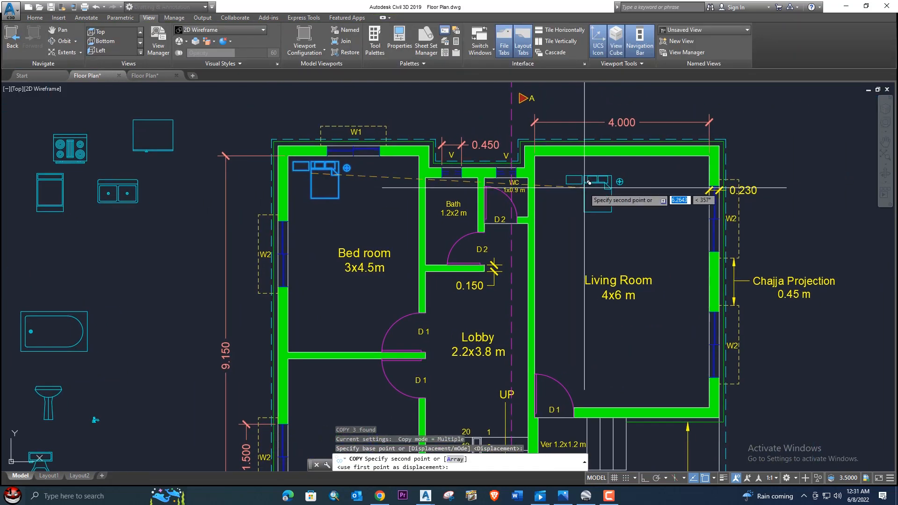
pyautogui.scroll(2, 584, 183)
pyautogui.click(564, 169)
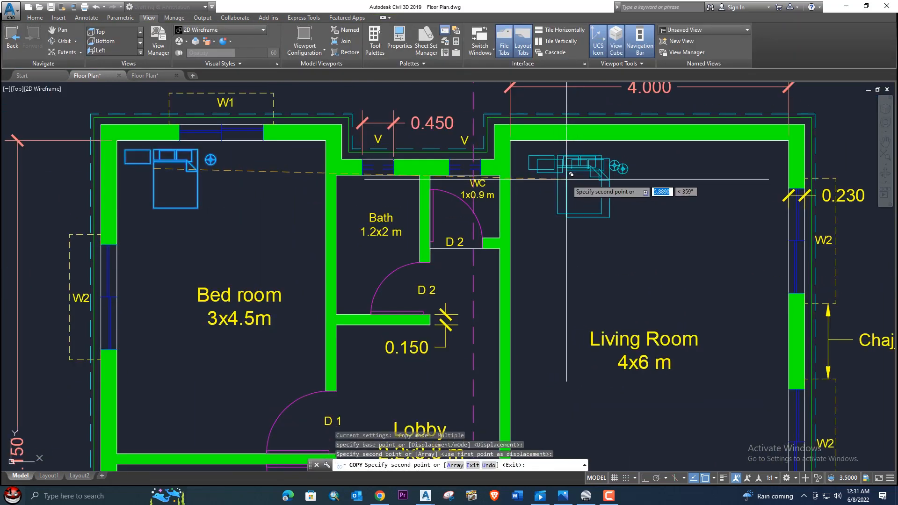
pyautogui.scroll(-2, 561, 169)
pyautogui.press('Escape')
# - Scale down the plant block among the furniture right of the plan by a factor of about 0.58
pyautogui.scroll(-2, 544, 265)
pyautogui.moveTo(544, 265)
pyautogui.mouseDown(button='middle')
pyautogui.moveTo(544, 184)
pyautogui.moveTo(484, 211)
pyautogui.mouseUp(button='middle')
pyautogui.press('Escape')
pyautogui.moveTo(604, 279)
pyautogui.mouseDown(button='middle')
pyautogui.moveTo(494, 248)
pyautogui.moveTo(422, 246)
pyautogui.mouseUp(button='middle')
pyautogui.click(745, 282)
pyautogui.click(705, 256)
pyautogui.write('sc')
pyautogui.press('Return')
pyautogui.click(708, 270)
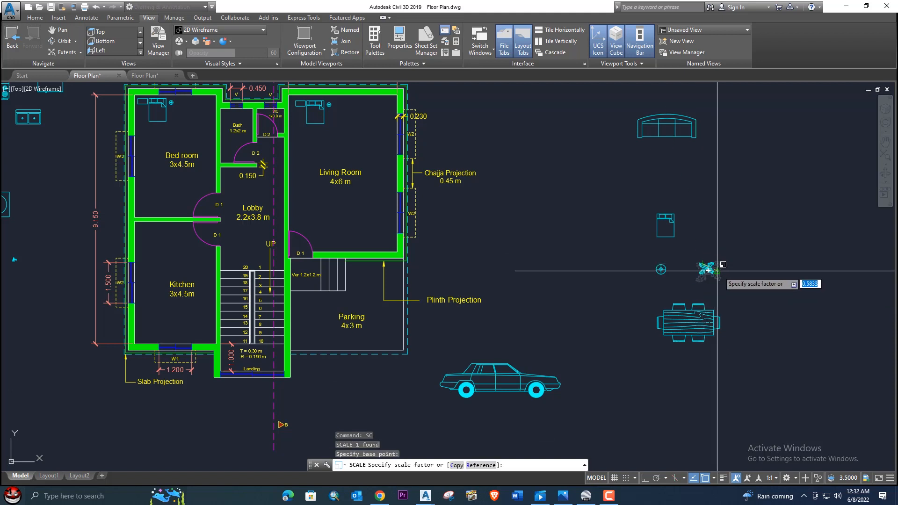
pyautogui.click(717, 271)
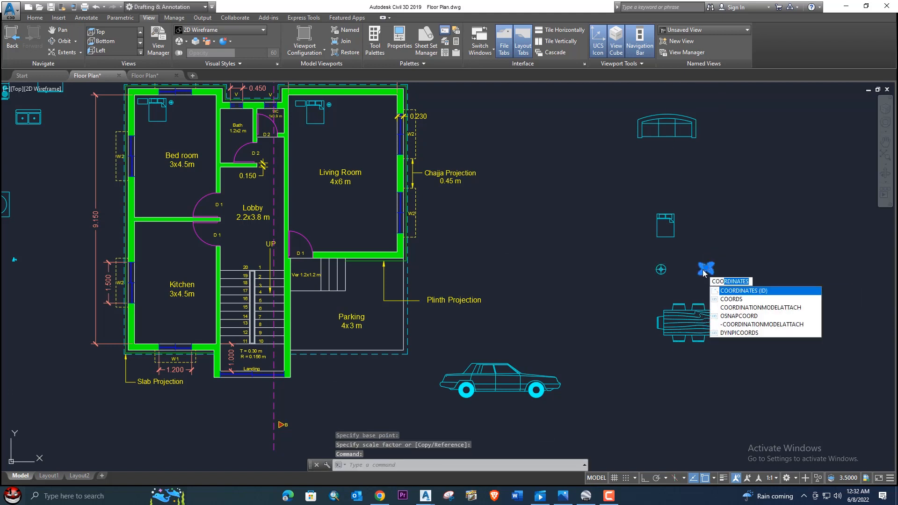
# - Copy the plant block into the bedroom's lower-left corner, the living room's lower-right corner and the parking's lower-left corner
pyautogui.press('BackSpace')
pyautogui.press('Return')
pyautogui.click(706, 268)
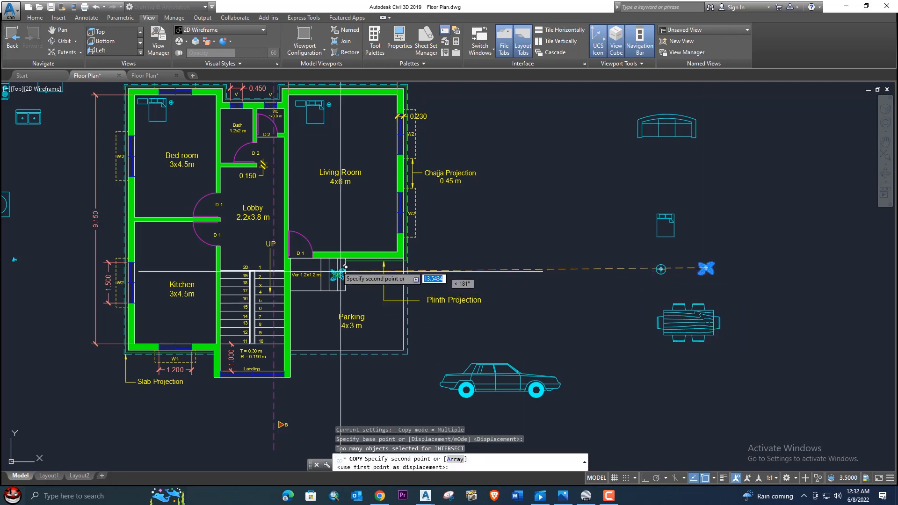
pyautogui.moveTo(307, 236); pyautogui.dragTo(415, 315, button='middle')
pyautogui.scroll(2, 305, 224)
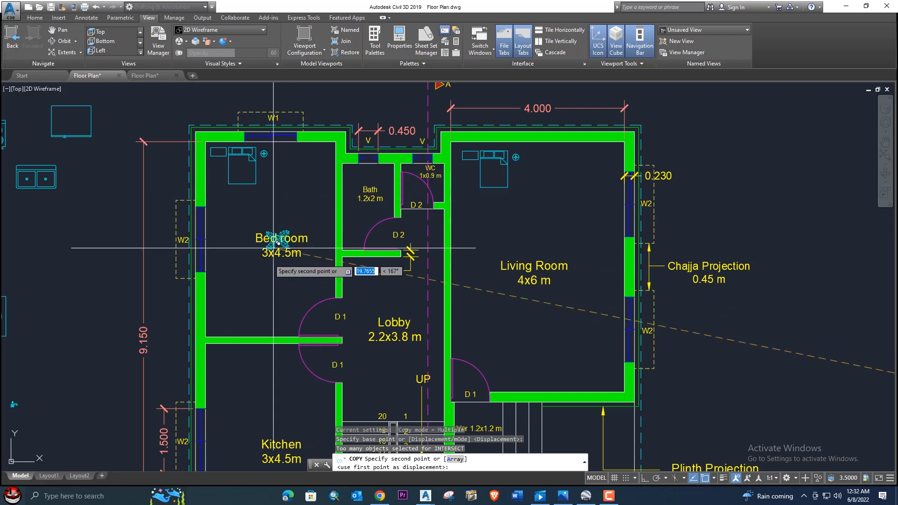
pyautogui.click(227, 315)
pyautogui.scroll(-2, 228, 155)
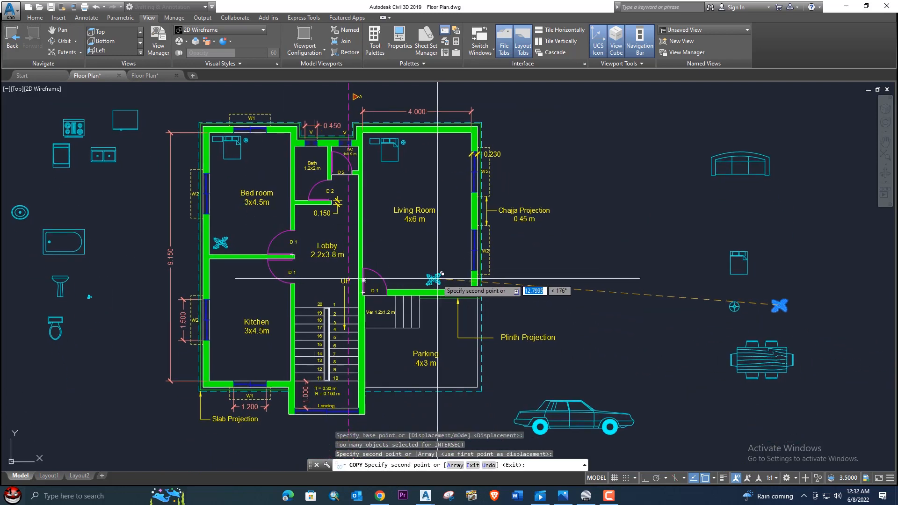
pyautogui.click(453, 278)
pyautogui.moveTo(453, 279); pyautogui.dragTo(446, 221, button='middle')
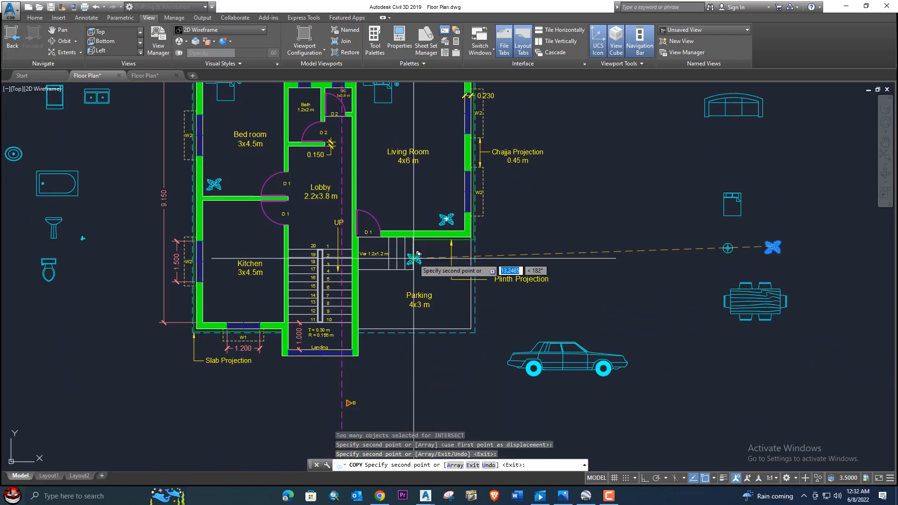
pyautogui.click(376, 313)
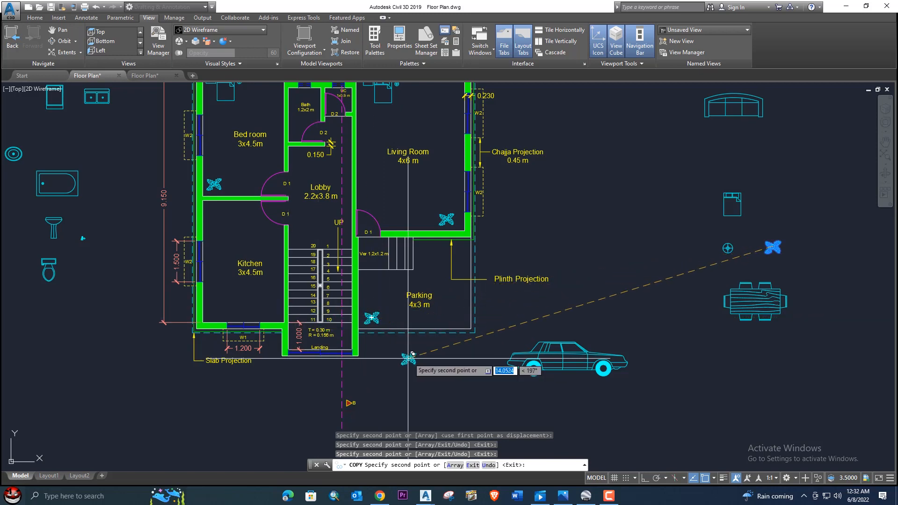
pyautogui.scroll(3, 321, 235)
pyautogui.moveTo(321, 236)
pyautogui.mouseDown(button='middle')
pyautogui.moveTo(331, 284)
pyautogui.moveTo(328, 227)
pyautogui.mouseUp(button='middle')
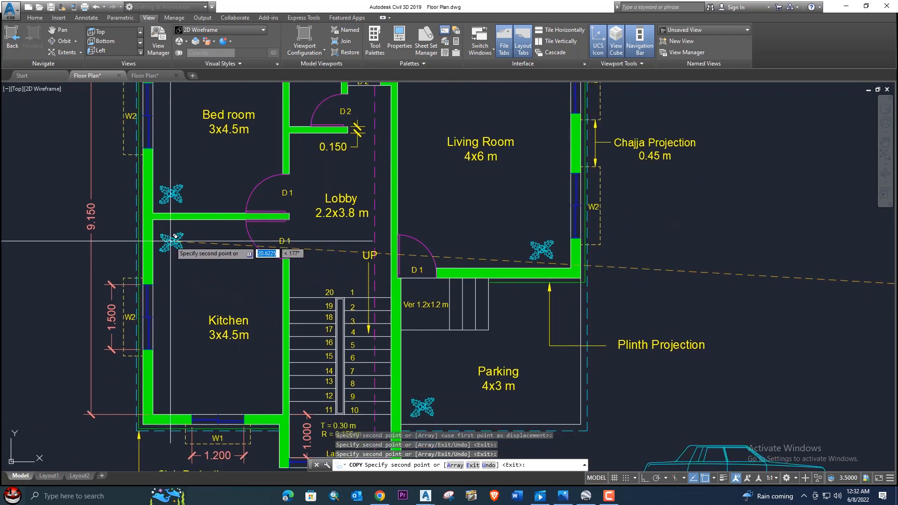
pyautogui.press('Escape')
# - Scale the car block outside the plan down to less than half its size so it fits the parking area
pyautogui.scroll(-5, 249, 261)
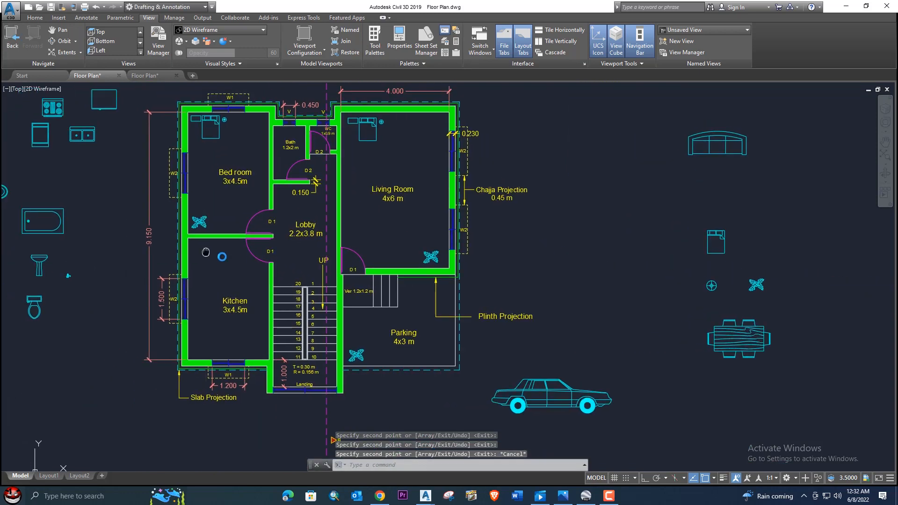
pyautogui.moveTo(317, 288); pyautogui.dragTo(395, 260, button='middle')
pyautogui.scroll(2, 398, 283)
pyautogui.click(617, 381)
pyautogui.click(573, 328)
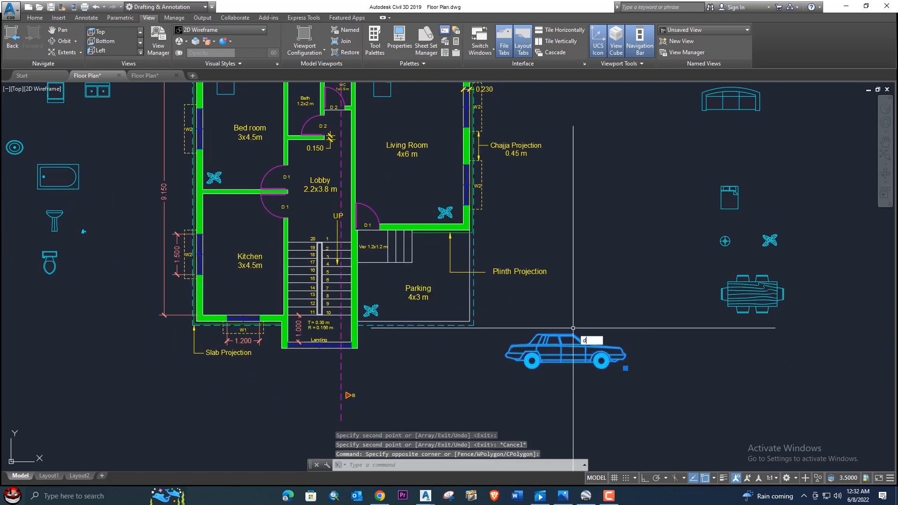
pyautogui.press('Escape')
pyautogui.write('sc')
pyautogui.press('Return')
pyautogui.click(519, 359)
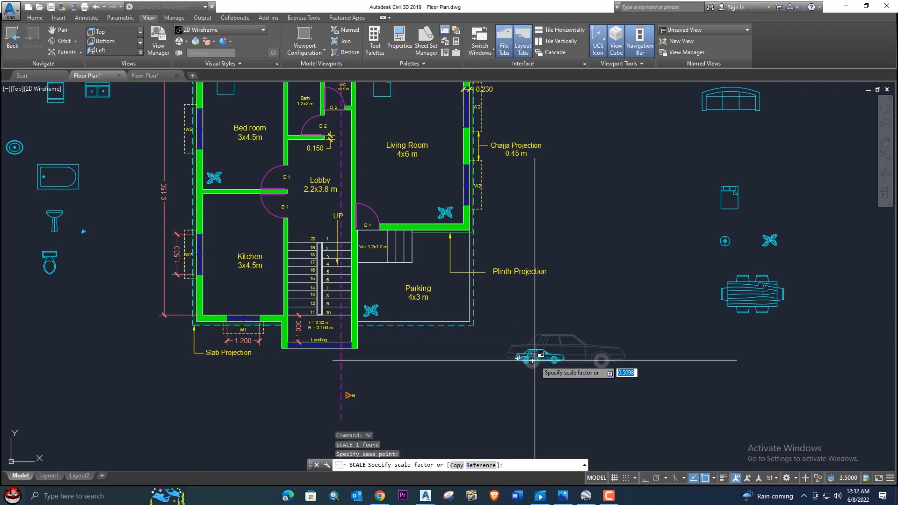
pyautogui.click(532, 361)
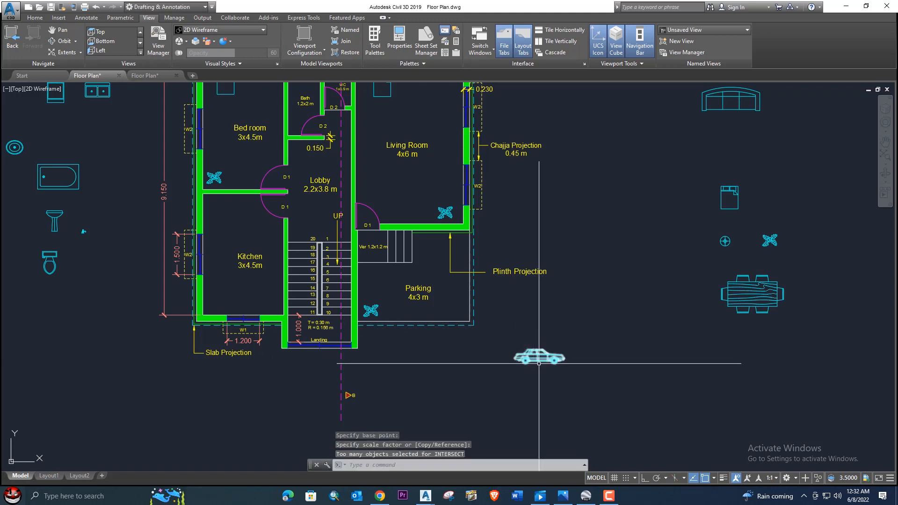
# - Copy the scaled car block into the parking area, near its lower-right corner beneath the room label
pyautogui.click(561, 373)
pyautogui.click(513, 338)
pyautogui.write('co')
pyautogui.press('Return')
pyautogui.click(544, 351)
pyautogui.scroll(2, 417, 290)
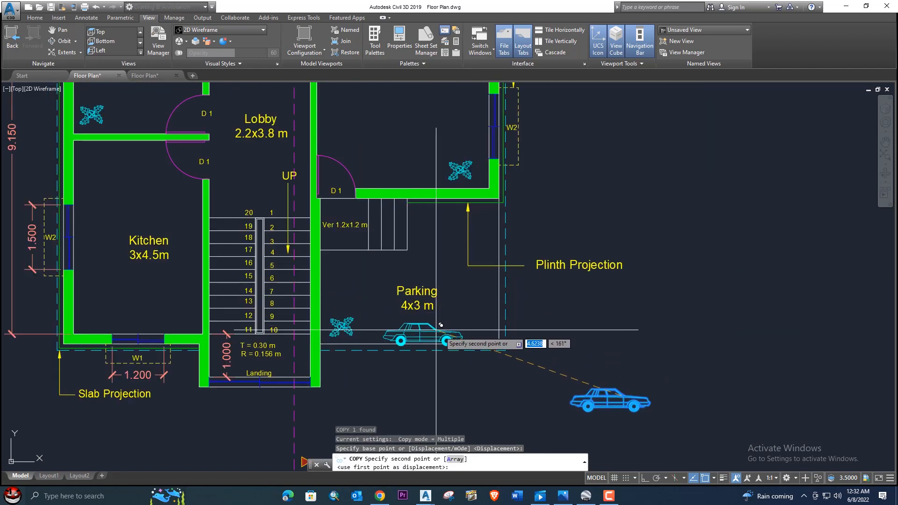
pyautogui.click(472, 317)
pyautogui.press('Escape')
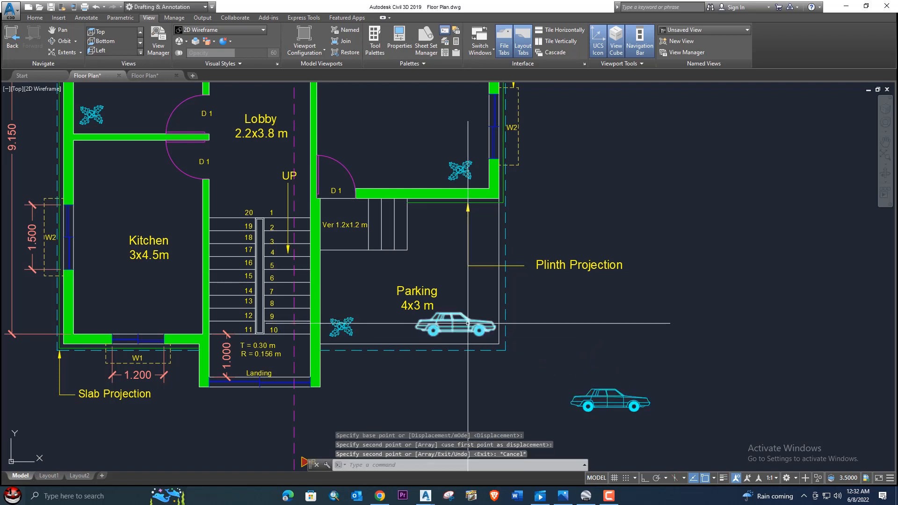
# - Delete the leftover car block outside the plan, keeping the copy in the parking area
pyautogui.scroll(-2, 525, 321)
pyautogui.moveTo(525, 321); pyautogui.dragTo(542, 309, button='middle')
pyautogui.click(608, 338)
pyautogui.click(560, 315)
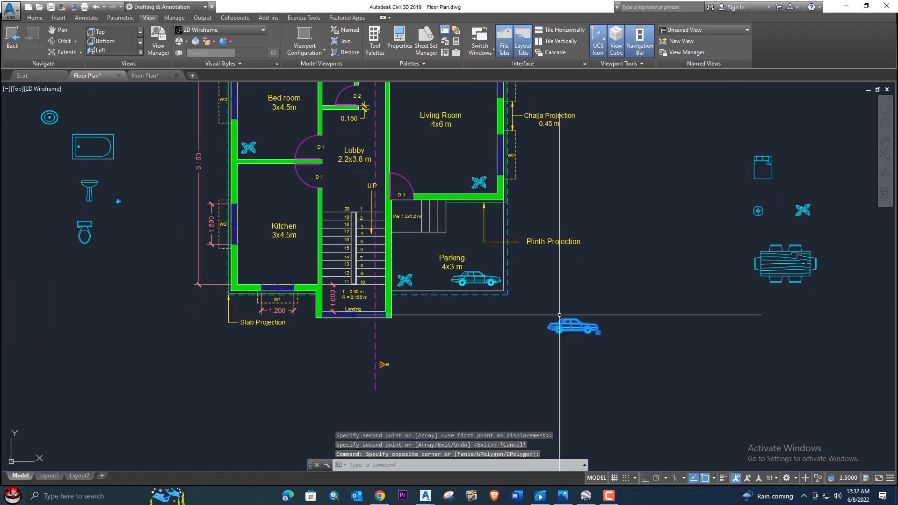
pyautogui.press('Delete')
# - Scale the dining table block right of the plan down to less than half its size
pyautogui.moveTo(665, 302)
pyautogui.mouseDown(button='middle')
pyautogui.moveTo(671, 325)
pyautogui.moveTo(552, 356)
pyautogui.mouseUp(button='middle')
pyautogui.click(691, 368)
pyautogui.click(659, 316)
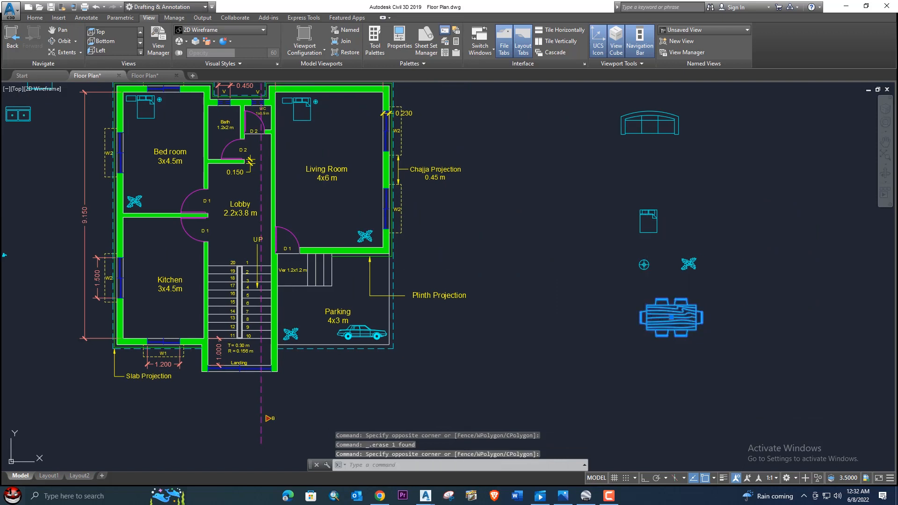
pyautogui.click(649, 327)
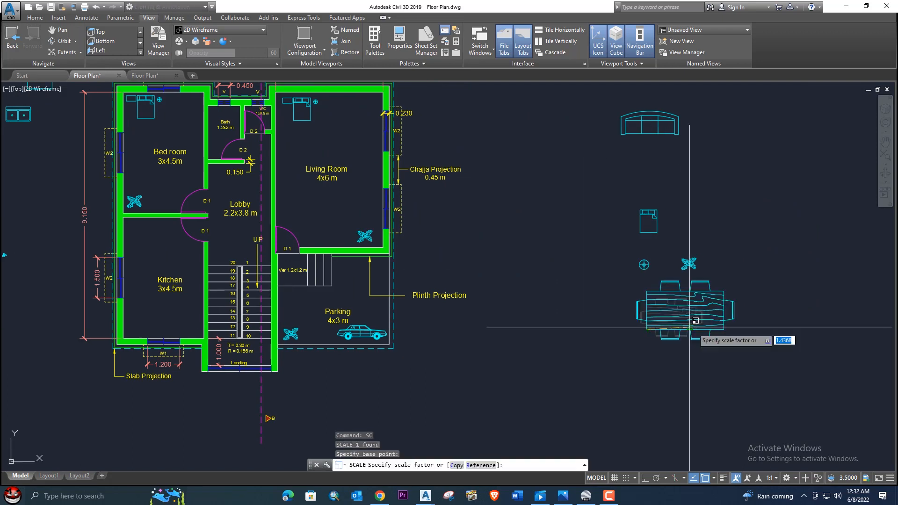
pyautogui.click(662, 330)
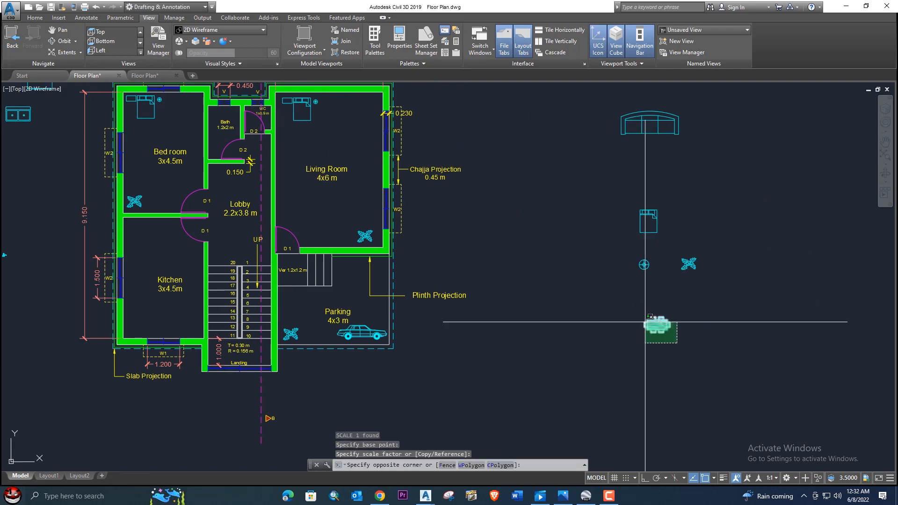
# - Copy the scaled dining table block into the lobby's upper-left corner, just below the bath wall
pyautogui.write('co')
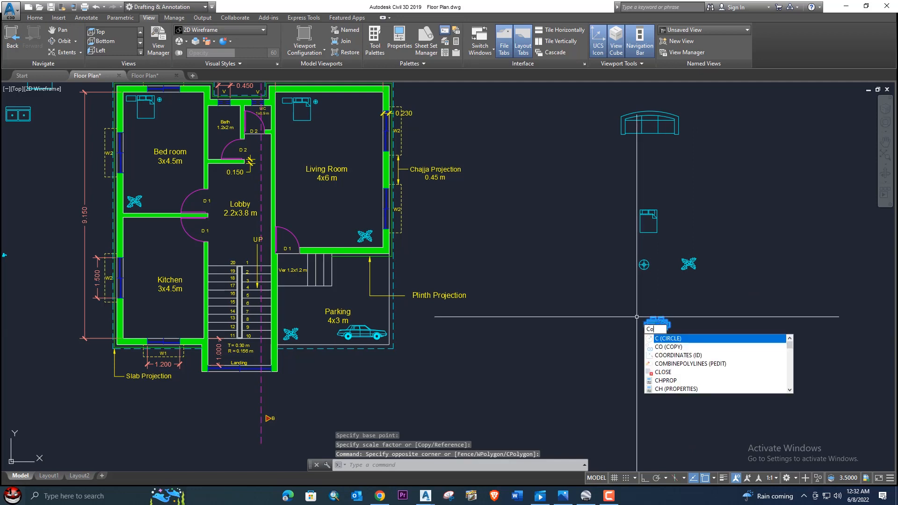
pyautogui.press('Return')
pyautogui.click(654, 323)
pyautogui.moveTo(287, 191); pyautogui.dragTo(380, 297, button='middle')
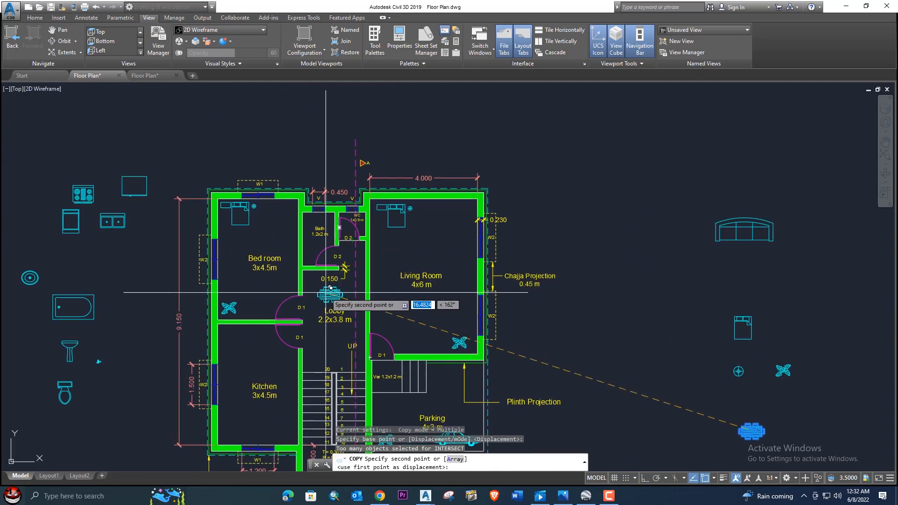
pyautogui.scroll(5, 326, 291)
pyautogui.moveTo(296, 285)
pyautogui.mouseDown(button='middle')
pyautogui.moveTo(331, 295)
pyautogui.moveTo(345, 267)
pyautogui.mouseUp(button='middle')
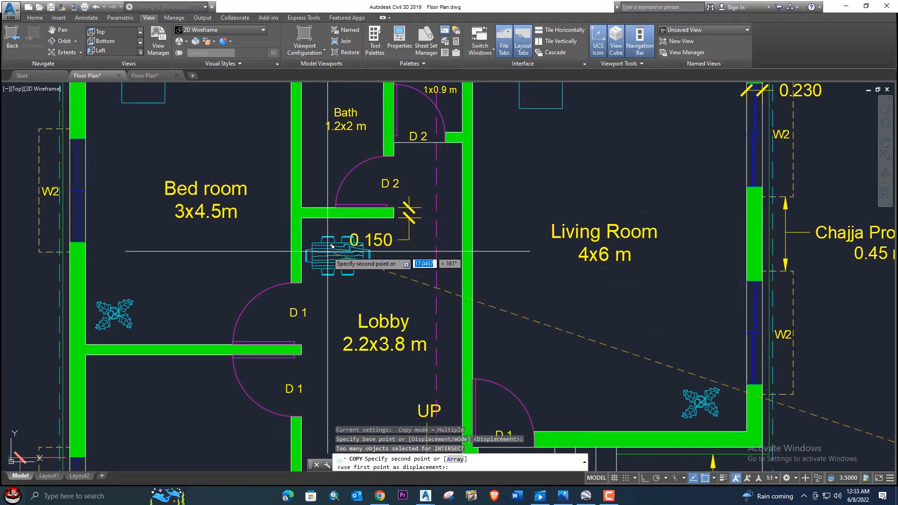
pyautogui.click(332, 247)
pyautogui.press('Return')
# - Scale the sofa block right of the plan down to less than half its size
pyautogui.scroll(-3, 352, 247)
pyautogui.moveTo(352, 247); pyautogui.dragTo(360, 213, button='middle')
pyautogui.moveTo(447, 244); pyautogui.dragTo(440, 273, button='middle')
pyautogui.moveTo(365, 282); pyautogui.dragTo(343, 272, button='middle')
pyautogui.scroll(-3, 399, 269)
pyautogui.moveTo(624, 203); pyautogui.dragTo(586, 253, button='middle')
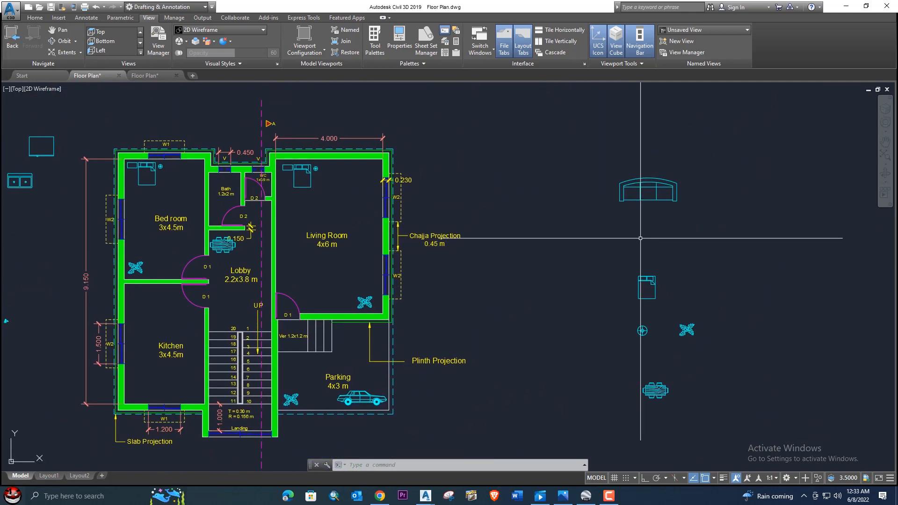
pyautogui.click(626, 179)
pyautogui.press('Return')
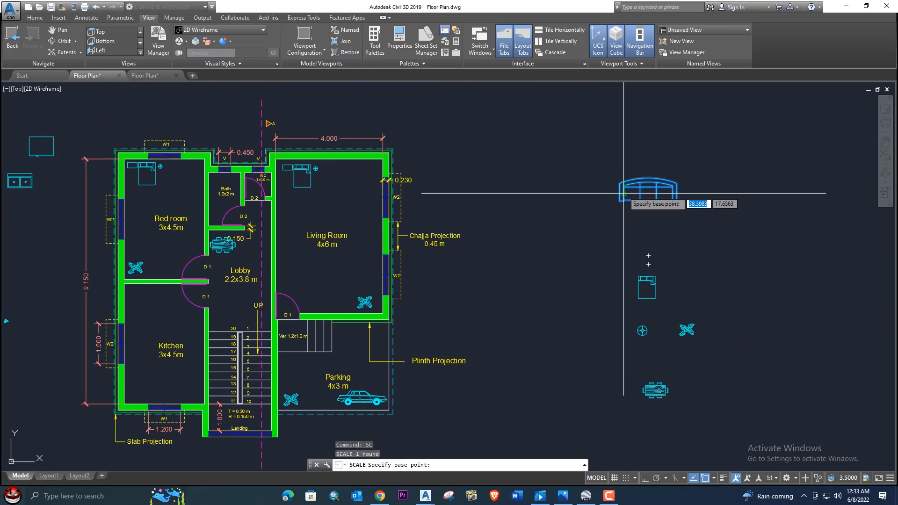
pyautogui.click(624, 187)
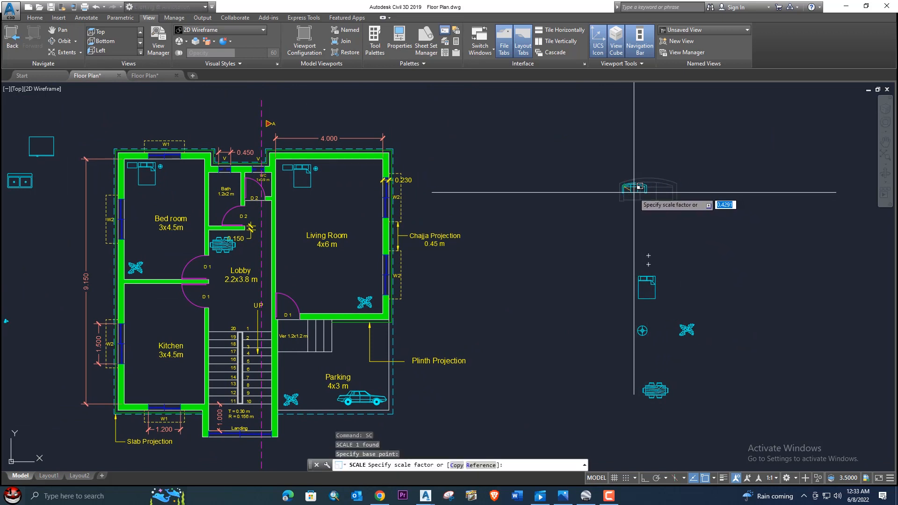
pyautogui.click(635, 192)
# - Copy the scaled sofa block from outside the plan into the lobby, just above the stairs and beside the kitchen wall
pyautogui.click(605, 183)
pyautogui.click(627, 194)
pyautogui.click(661, 212)
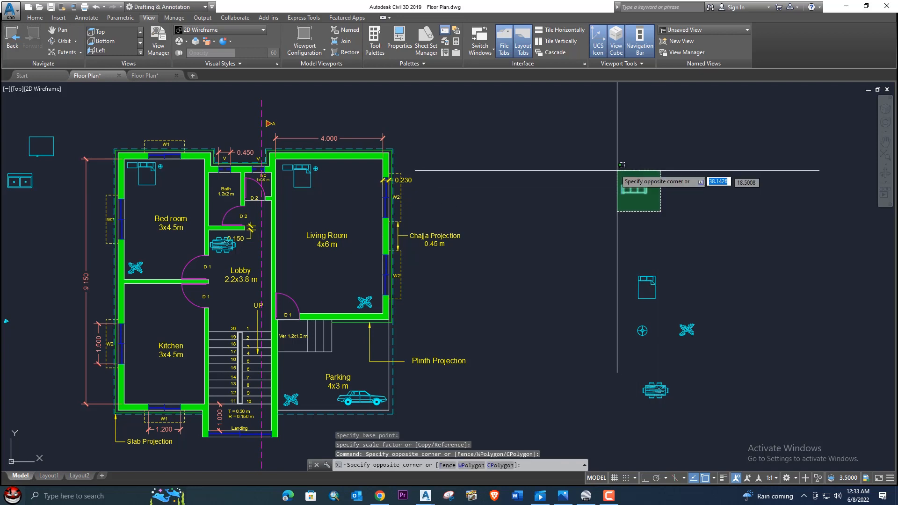
pyautogui.click(612, 169)
pyautogui.write('co')
pyautogui.press('Return')
pyautogui.click(634, 186)
pyautogui.moveTo(278, 279); pyautogui.dragTo(375, 256, button='middle')
pyautogui.scroll(4, 379, 251)
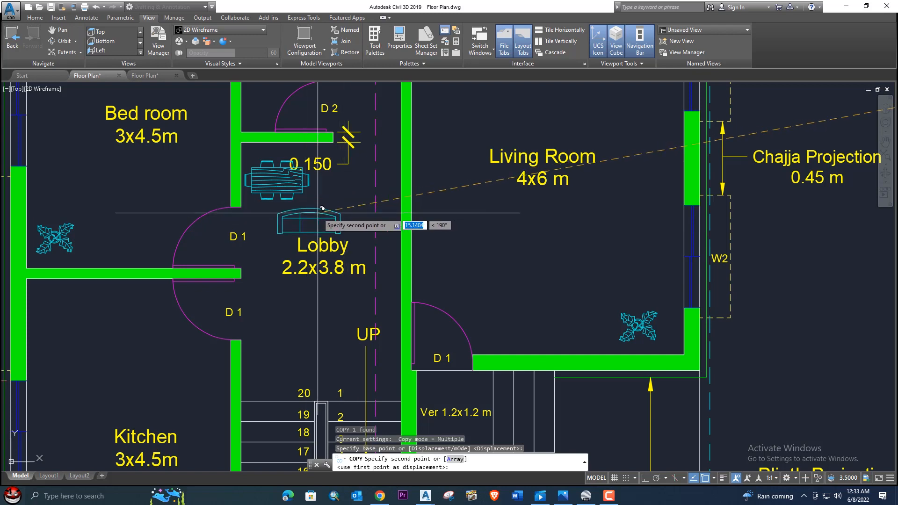
pyautogui.moveTo(326, 207); pyautogui.dragTo(341, 221, button='middle')
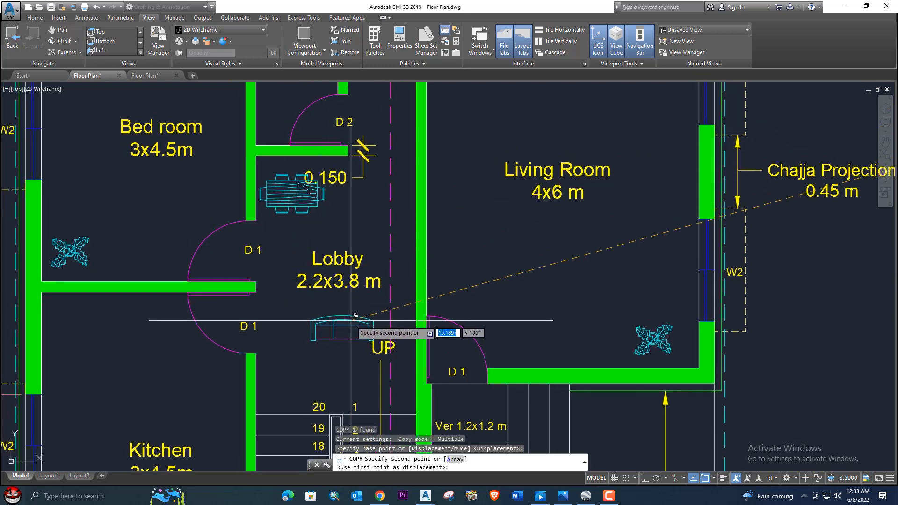
pyautogui.moveTo(351, 319); pyautogui.dragTo(385, 325, button='middle')
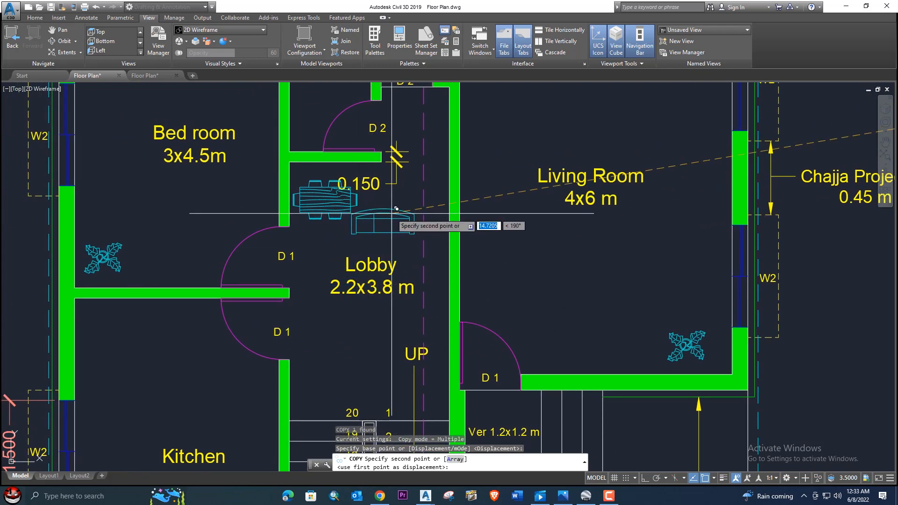
pyautogui.moveTo(377, 299)
pyautogui.mouseDown(button='middle')
pyautogui.moveTo(370, 253)
pyautogui.moveTo(359, 247)
pyautogui.mouseUp(button='middle')
pyautogui.click(324, 336)
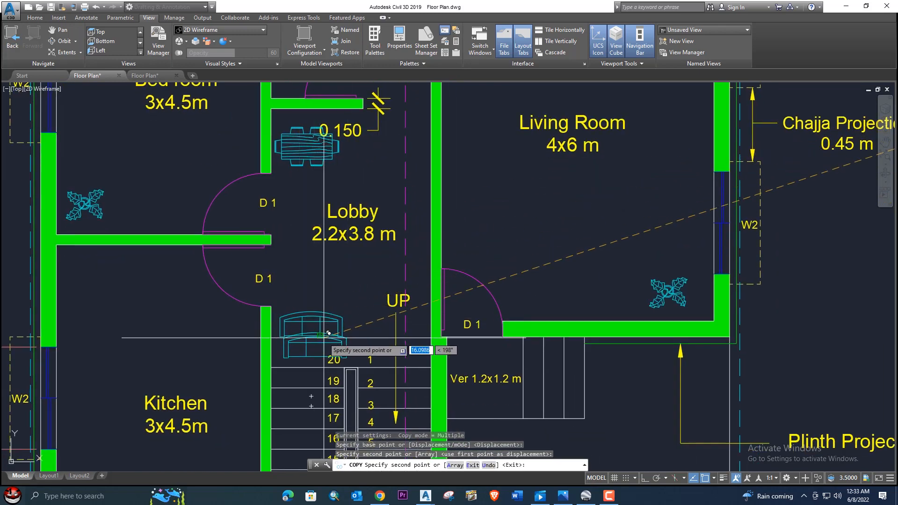
pyautogui.press('Escape')
# - Rotate the lobby sofa about 93° around its lower-left corner so that its back faces the kitchen wall
pyautogui.write('ro')
pyautogui.press('Return')
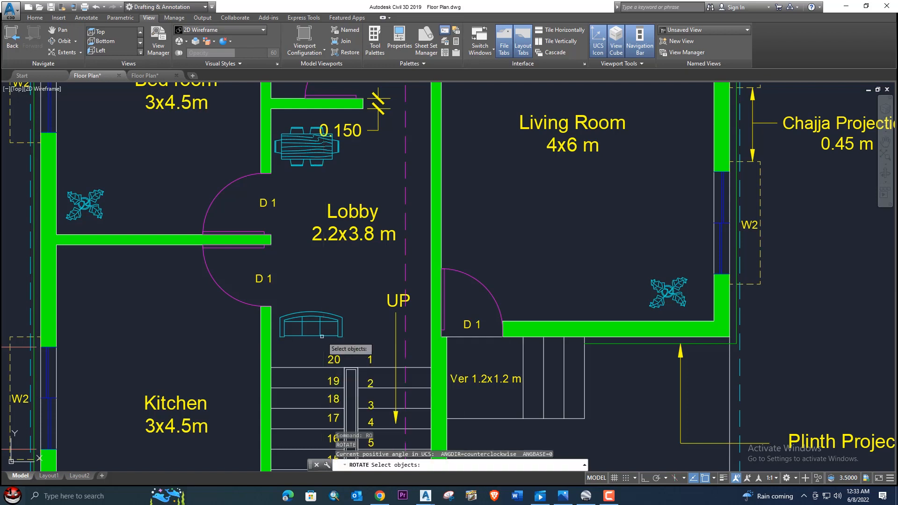
pyautogui.click(289, 338)
pyautogui.press('Return')
pyautogui.click(288, 336)
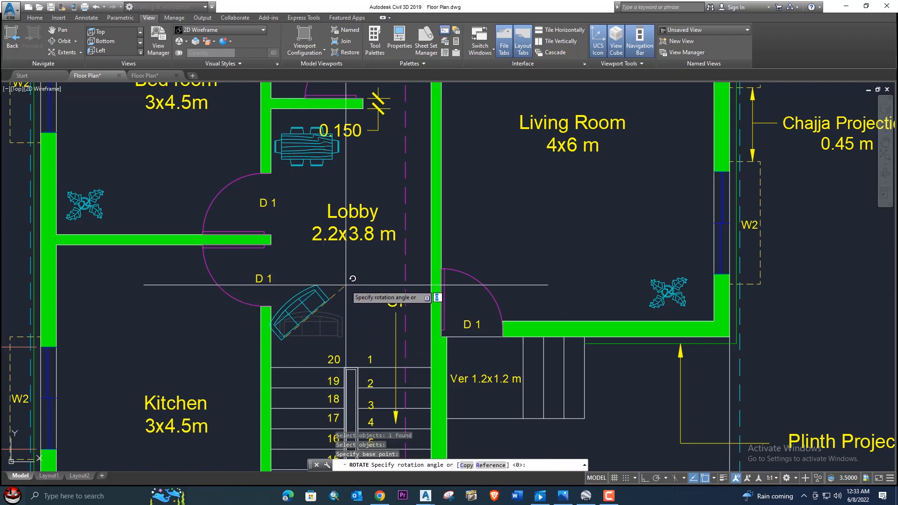
pyautogui.click(279, 232)
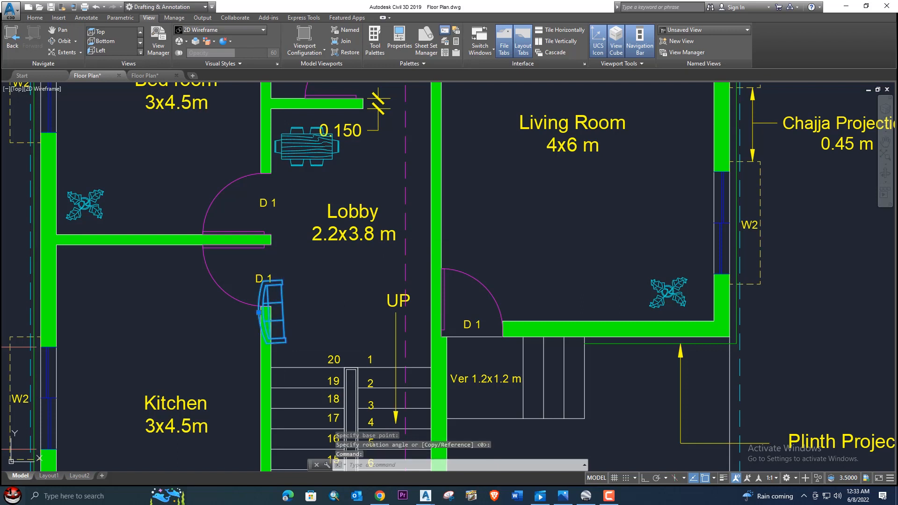
# - Move the rotated sofa off the kitchen wall so it sits inside the lobby above the stairs
pyautogui.write('m')
pyautogui.press('Return')
pyautogui.click(290, 308)
pyautogui.click(302, 326)
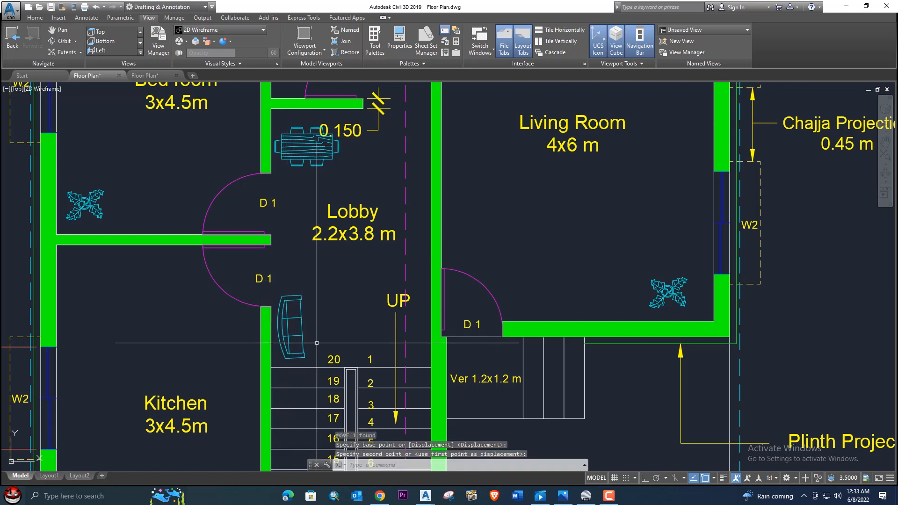
# - Try to straighten the slightly tilted sofa by rotating it about its upper-right corner
pyautogui.click(303, 296)
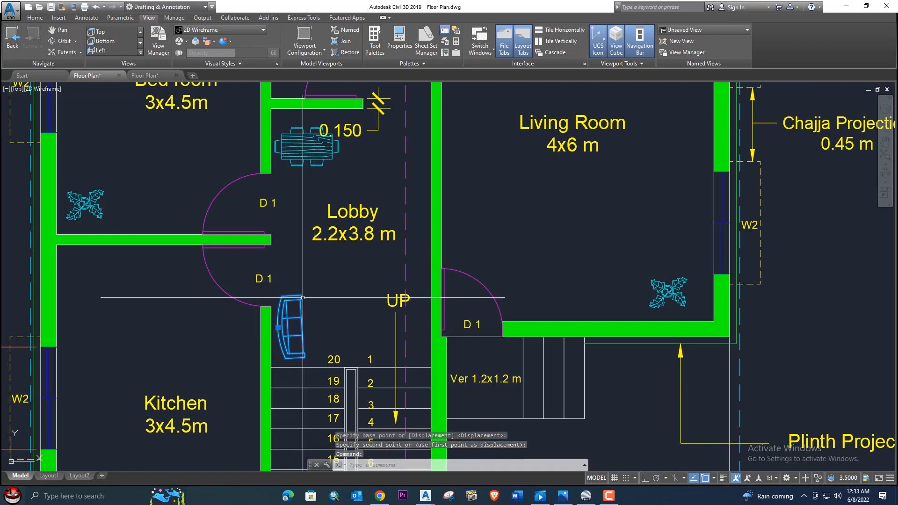
pyautogui.write('r')
pyautogui.press('Return')
pyautogui.click(302, 298)
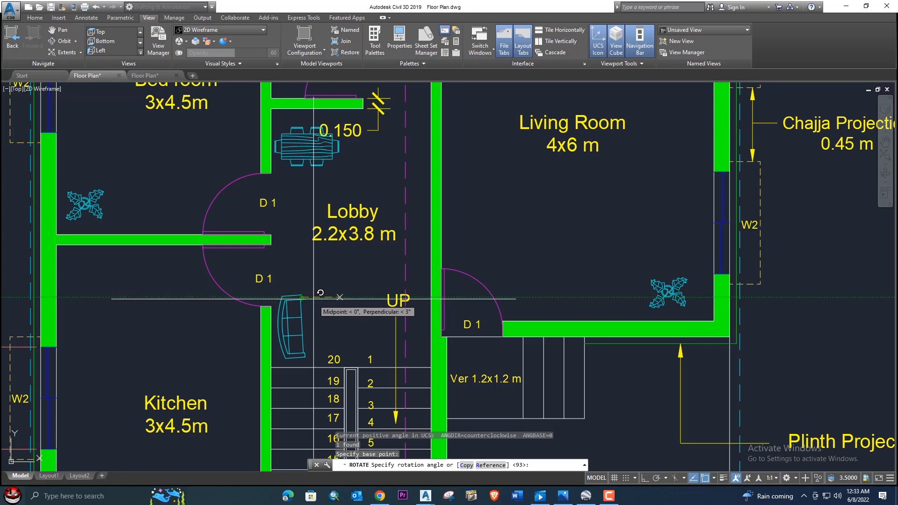
pyautogui.click(318, 299)
pyautogui.moveTo(337, 320); pyautogui.dragTo(323, 306, button='middle')
pyautogui.scroll(2, 419, 305)
pyautogui.moveTo(417, 302)
pyautogui.mouseDown(button='middle')
pyautogui.moveTo(421, 313)
pyautogui.moveTo(400, 244)
pyautogui.mouseUp(button='middle')
pyautogui.scroll(-2, 411, 303)
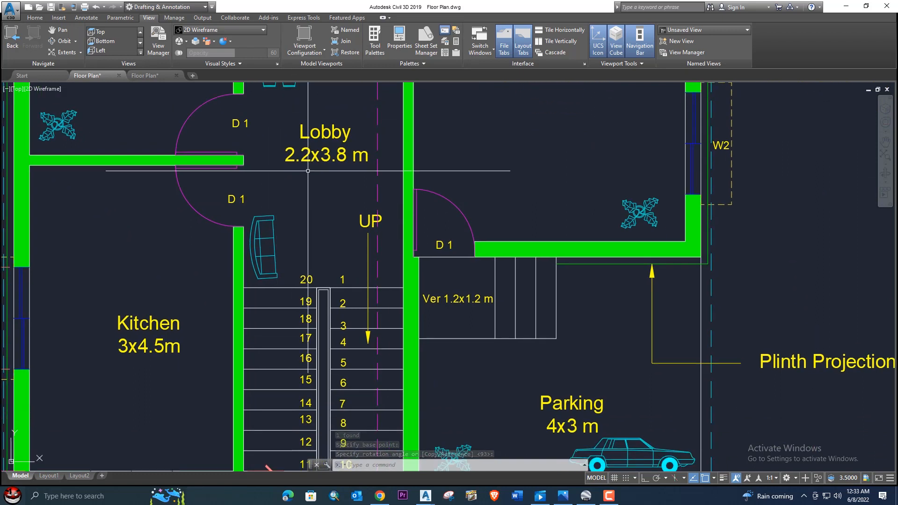
# - Draw a small narrow rectangle against the lobby side of the living room wall, opposite the sofa
pyautogui.press('Escape')
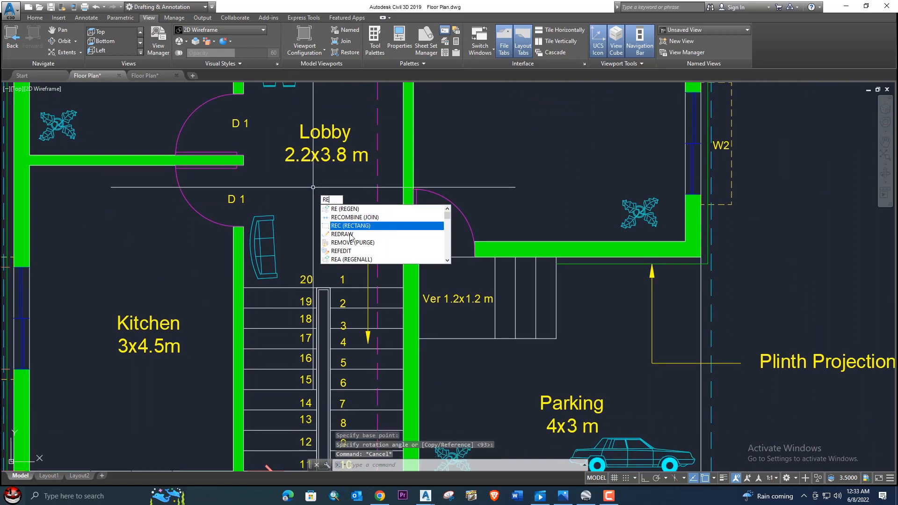
pyautogui.click(352, 225)
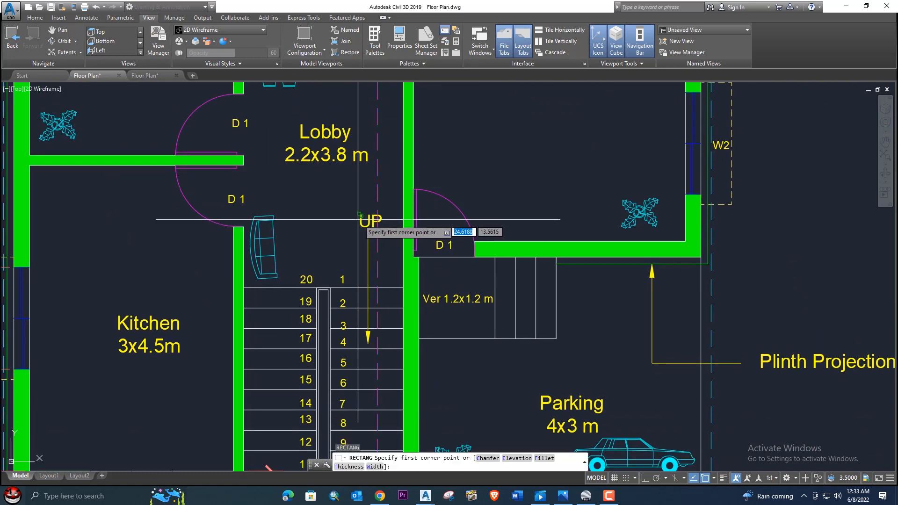
pyautogui.click(397, 221)
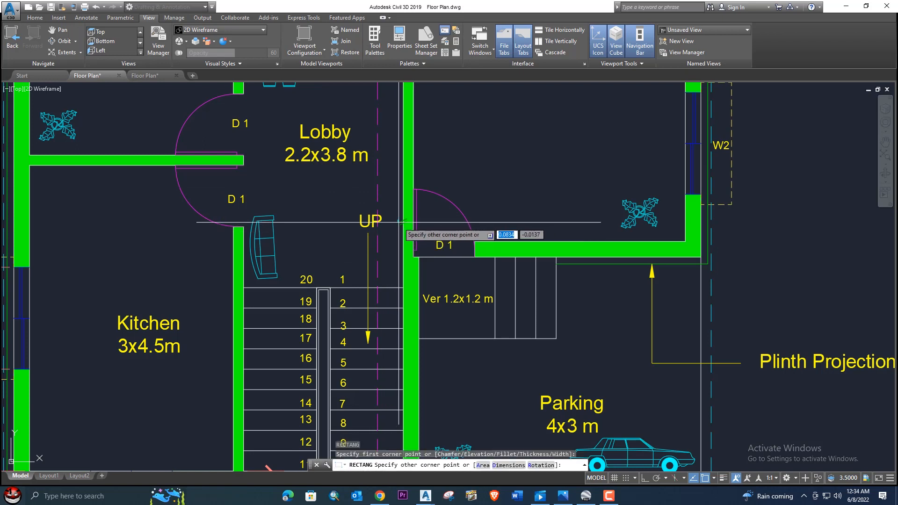
pyautogui.press('Escape')
pyautogui.press('Return')
pyautogui.scroll(2, 400, 236)
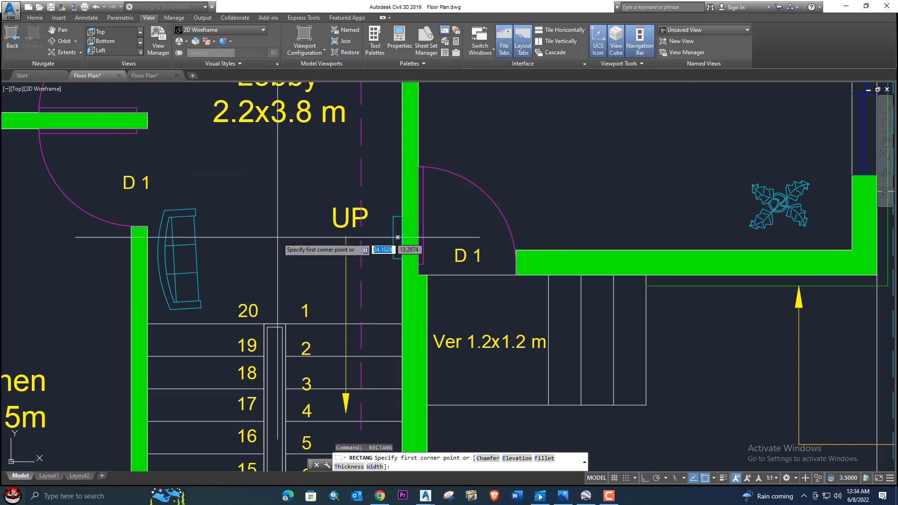
pyautogui.press('Escape')
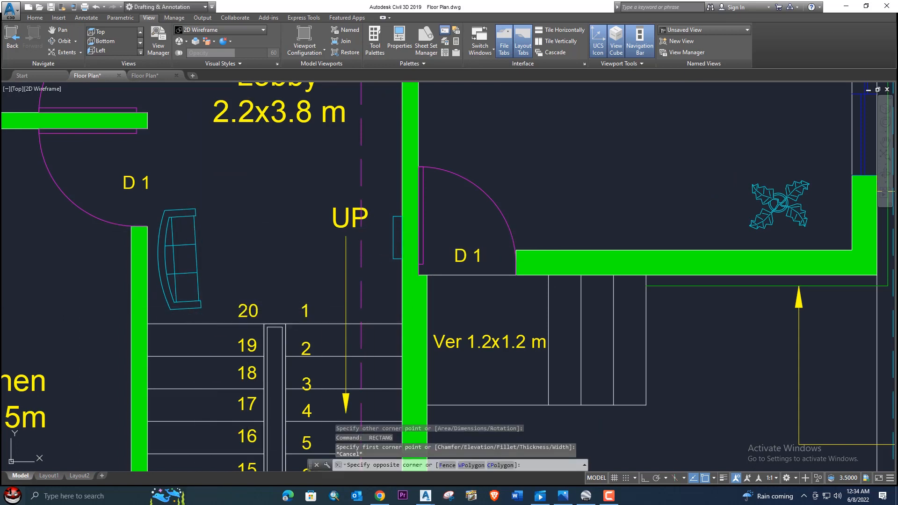
# - Rotate the sofa slightly about its upper-right corner so that it stands parallel to the kitchen wall
pyautogui.click(200, 307)
pyautogui.write('ro')
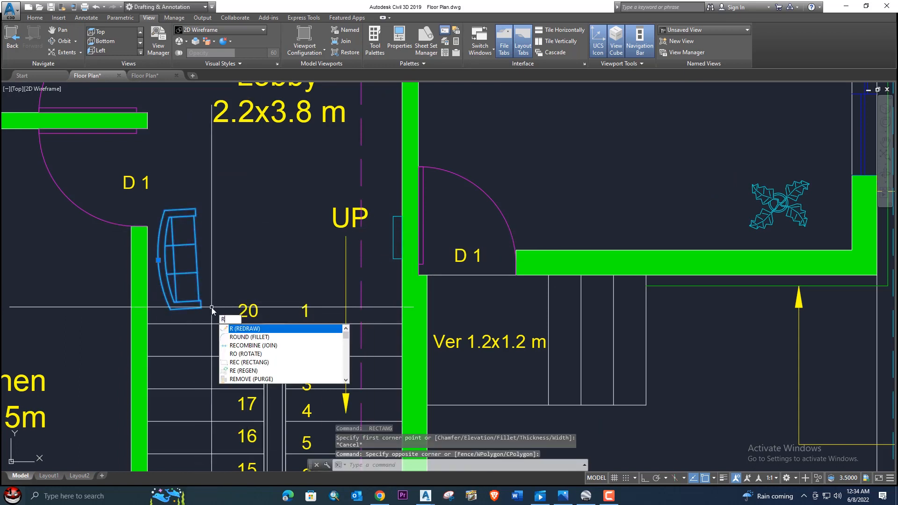
pyautogui.press('Return')
pyautogui.click(195, 208)
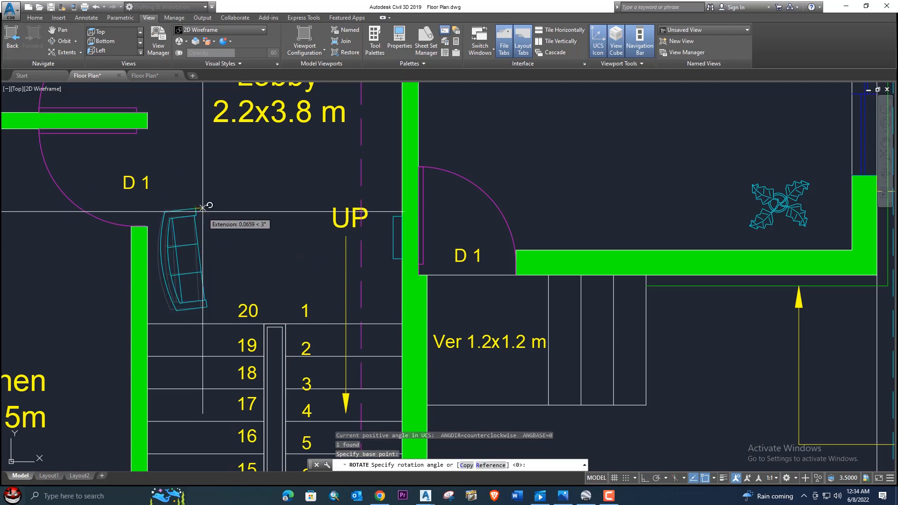
pyautogui.click(253, 213)
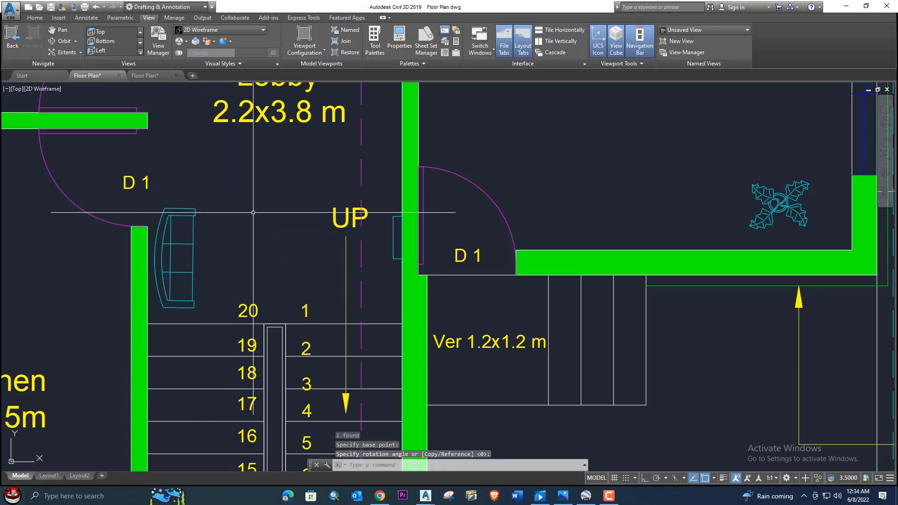
# - Move the dining table block from the lobby's upper-left corner into the kitchen, clearing its place
pyautogui.moveTo(240, 246); pyautogui.dragTo(248, 233, button='middle')
pyautogui.scroll(-2, 414, 231)
pyautogui.moveTo(380, 189); pyautogui.dragTo(389, 267, button='middle')
pyautogui.moveTo(346, 194); pyautogui.dragTo(339, 165, button='middle')
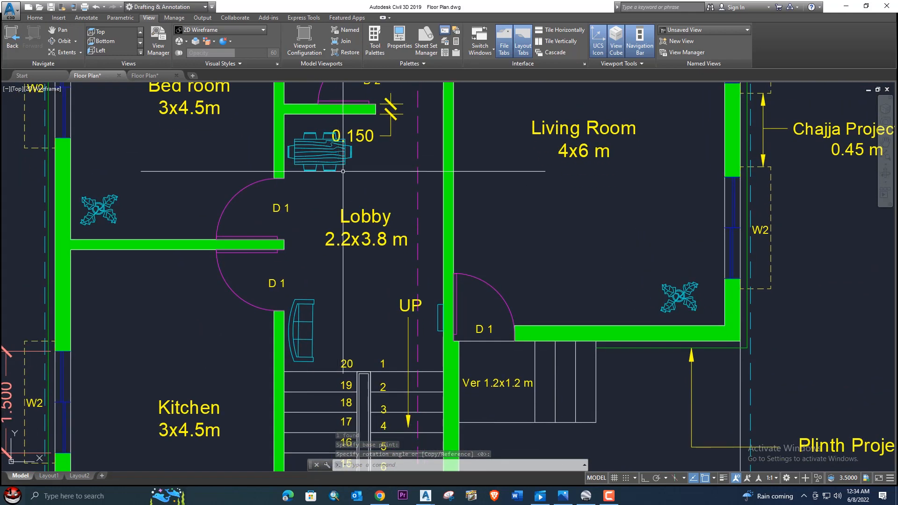
pyautogui.moveTo(337, 317); pyautogui.dragTo(339, 302, button='middle')
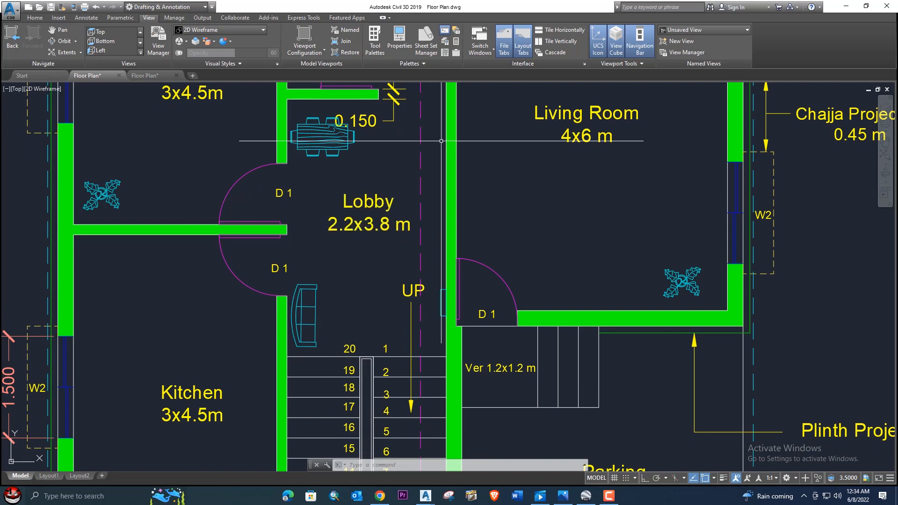
pyautogui.moveTo(392, 143); pyautogui.dragTo(330, 203, button='middle')
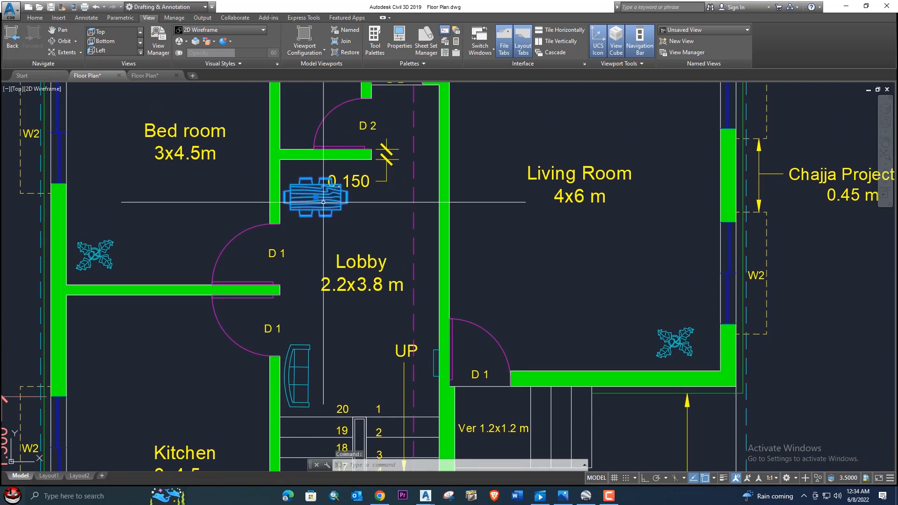
pyautogui.write('m')
pyautogui.press('Return')
pyautogui.click(323, 202)
pyautogui.click(205, 382)
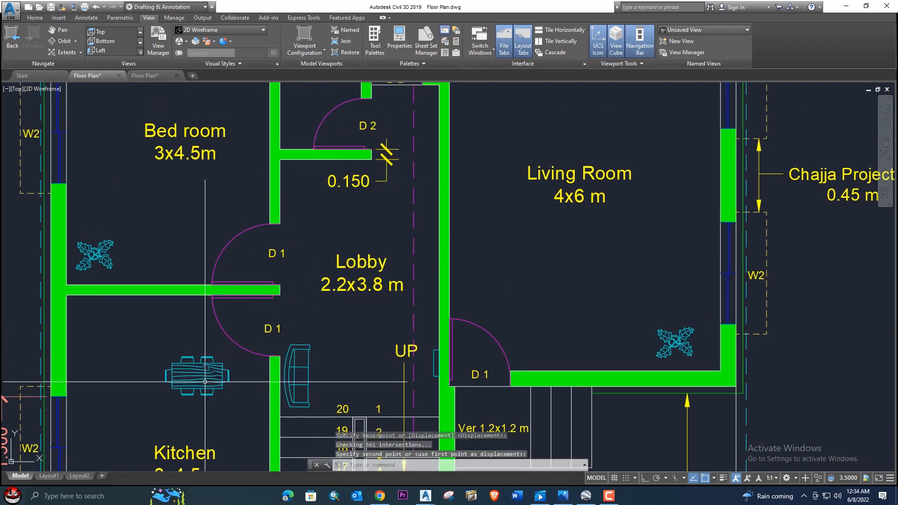
# - Move the sofa from above the stairs to the lobby's upper-left corner, just below the bath wall
pyautogui.click(292, 375)
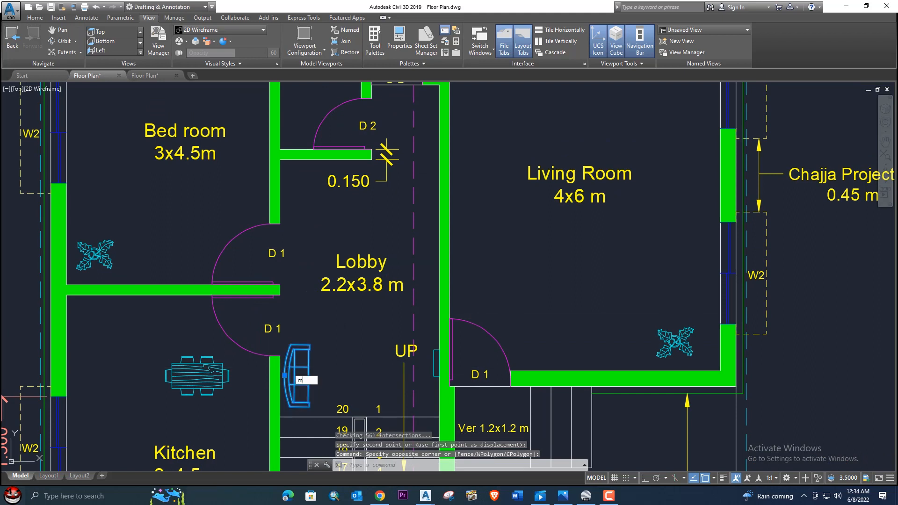
pyautogui.press('Return')
pyautogui.click(289, 366)
pyautogui.click(294, 184)
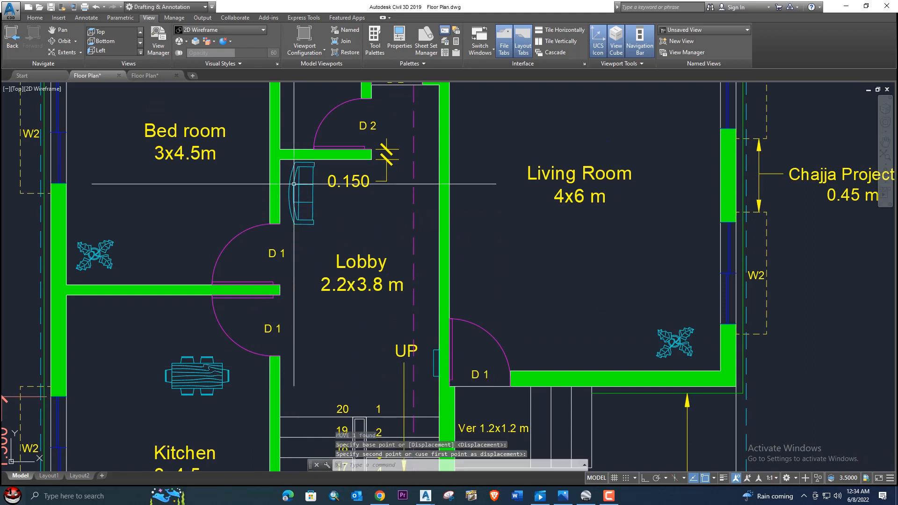
# - Move the small wall rectangle up along the living room wall so it faces the sofa
pyautogui.write('m')
pyautogui.press('Return')
pyautogui.click(436, 364)
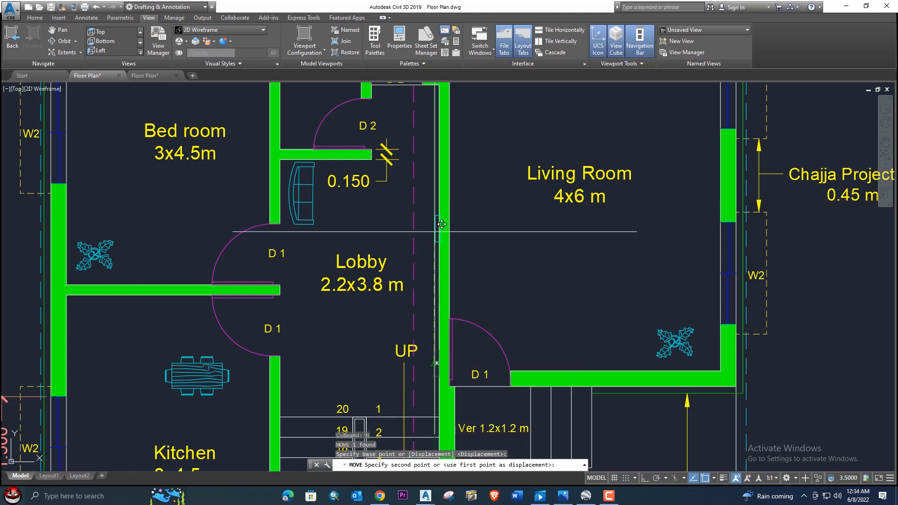
pyautogui.click(436, 178)
pyautogui.moveTo(436, 178); pyautogui.dragTo(446, 136, button='middle')
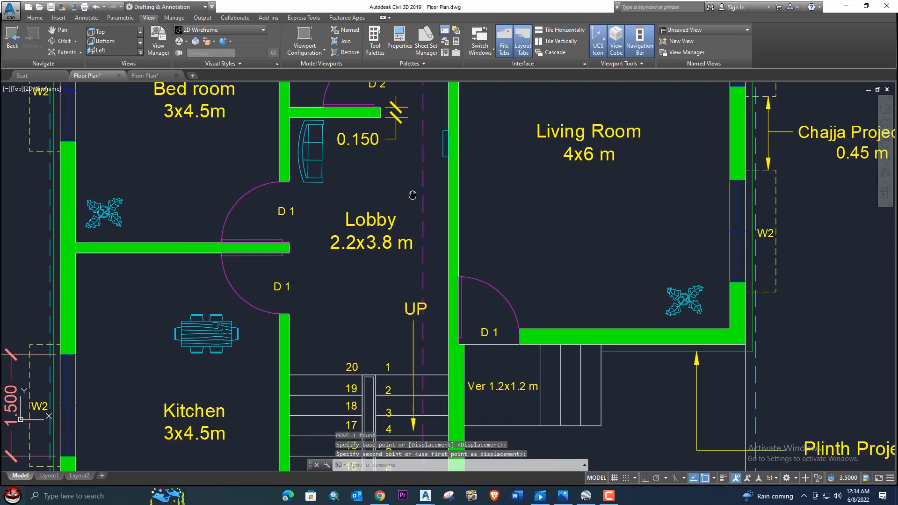
# - Move the dining table block from the kitchen into the lobby, just above the stairs beside the kitchen wall
pyautogui.write('m')
pyautogui.press('Return')
pyautogui.click(215, 347)
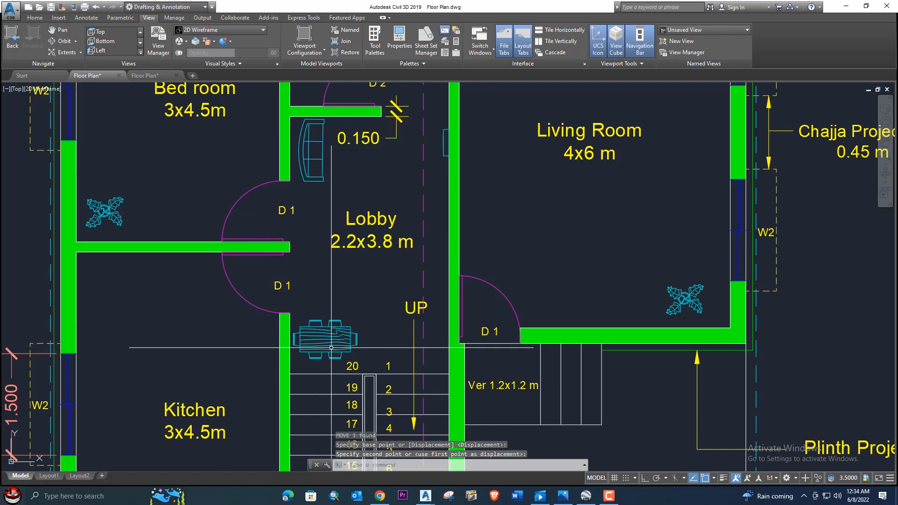
pyautogui.click(331, 348)
pyautogui.scroll(-2, 304, 230)
pyautogui.scroll(-3, 352, 140)
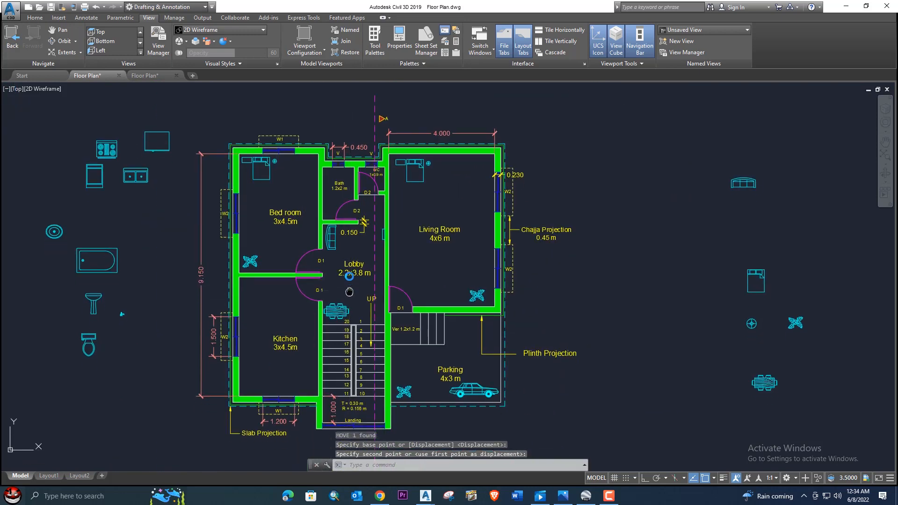
# - Copy the stove block from left of the plan into the kitchen, against the outer wall at the W2 window
pyautogui.moveTo(242, 287); pyautogui.dragTo(313, 337, button='middle')
pyautogui.moveTo(117, 257); pyautogui.dragTo(185, 295, button='middle')
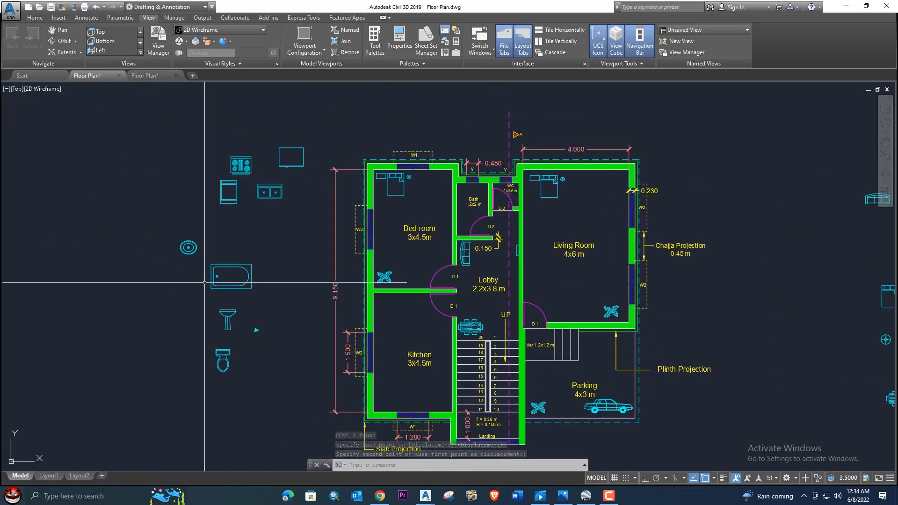
pyautogui.click(259, 301)
pyautogui.click(255, 290)
pyautogui.click(230, 161)
pyautogui.press('Escape')
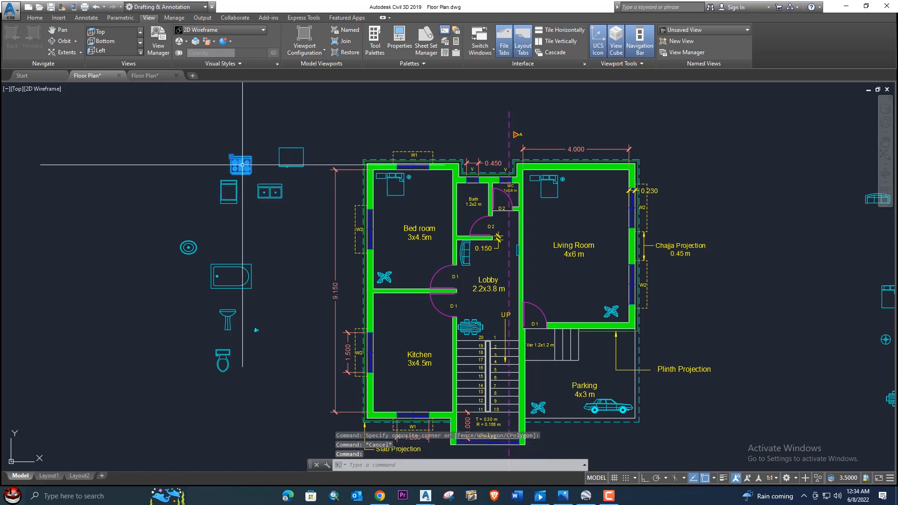
pyautogui.write('o')
pyautogui.press('Return')
pyautogui.click(247, 160)
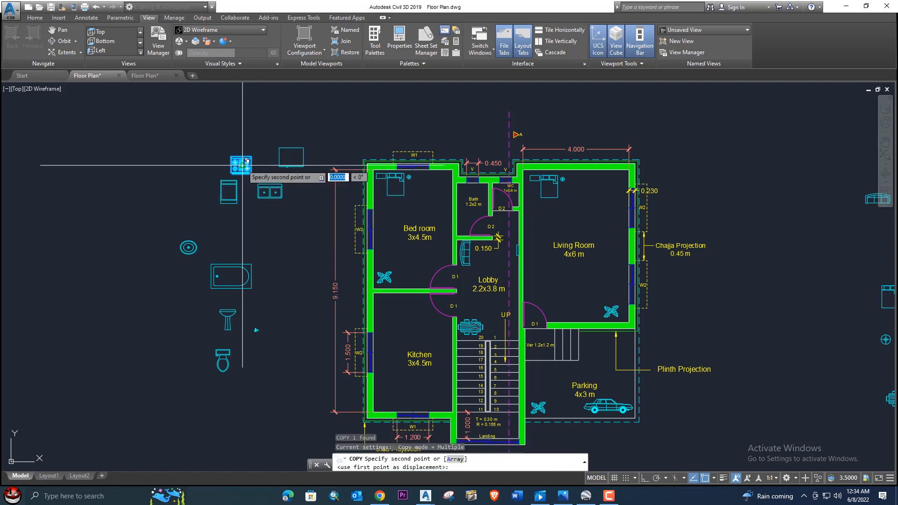
pyautogui.scroll(2, 382, 367)
pyautogui.click(390, 348)
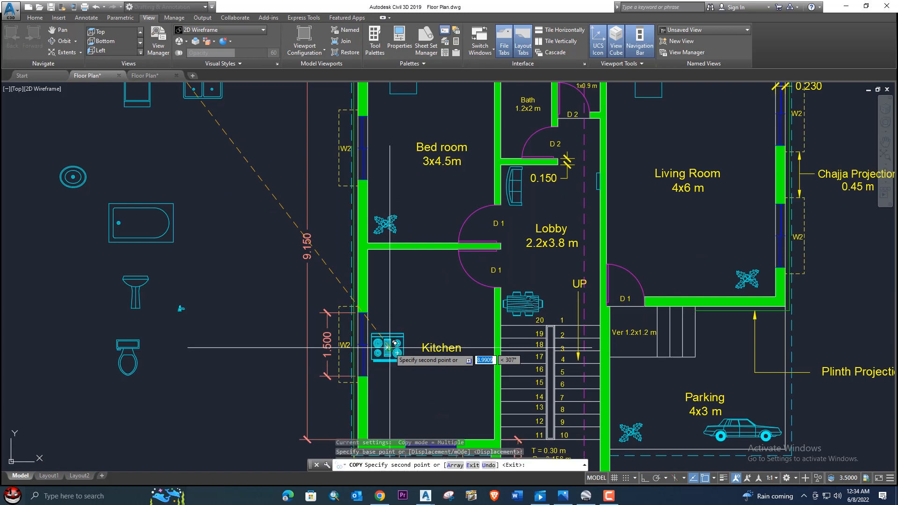
pyautogui.press('Escape')
# - Copy the double sink block from left of the plan into the kitchen's upper-left corner, just below the bedroom wall
pyautogui.moveTo(254, 194); pyautogui.dragTo(267, 232, button='middle')
pyautogui.click(219, 127)
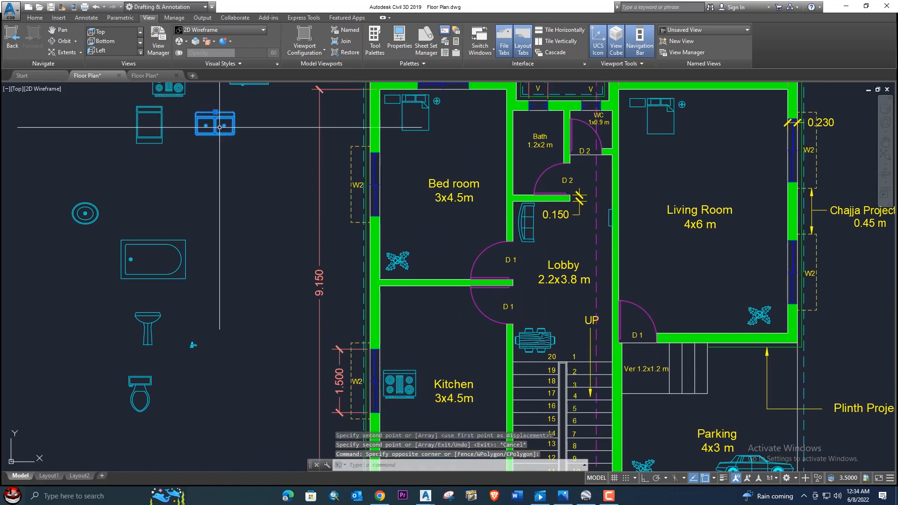
pyautogui.write('co')
pyautogui.press('Return')
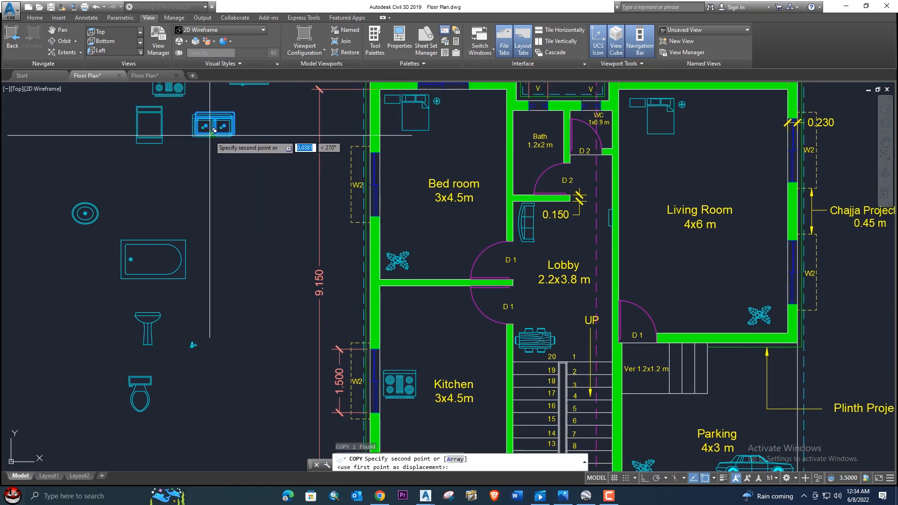
pyautogui.click(215, 131)
pyautogui.click(405, 303)
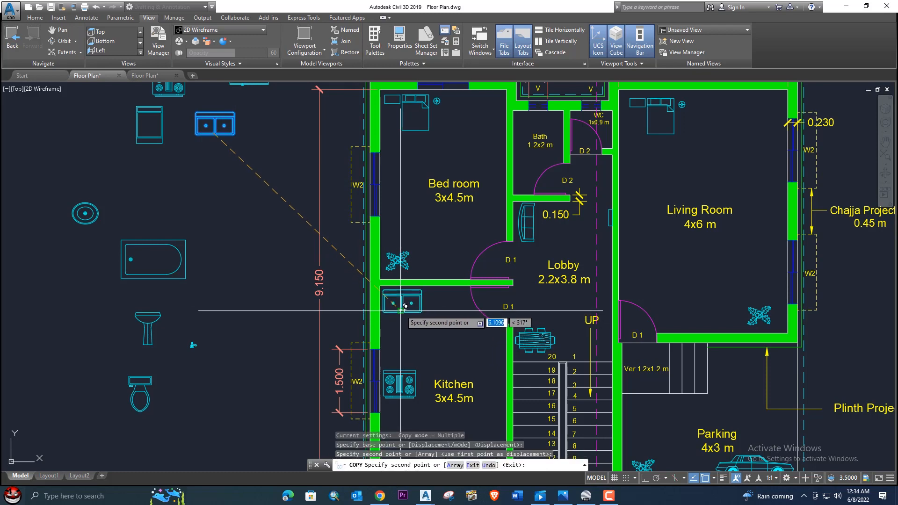
pyautogui.scroll(-3, 401, 238)
pyautogui.press('F1')
pyautogui.click(673, 67)
pyautogui.press('Escape')
pyautogui.press('Escape')
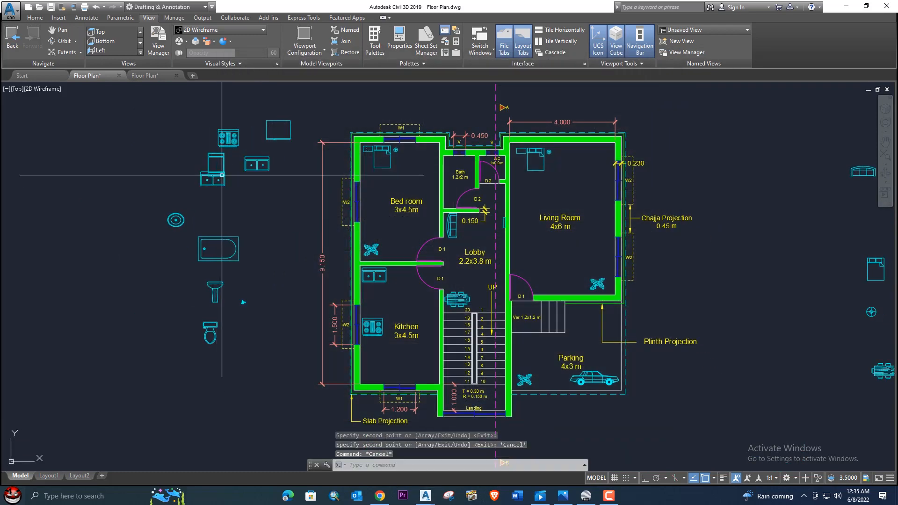
# - Copy the narrow upright appliance block from beside the plan into the kitchen's lower-left corner, next to the W1 window
pyautogui.click(224, 163)
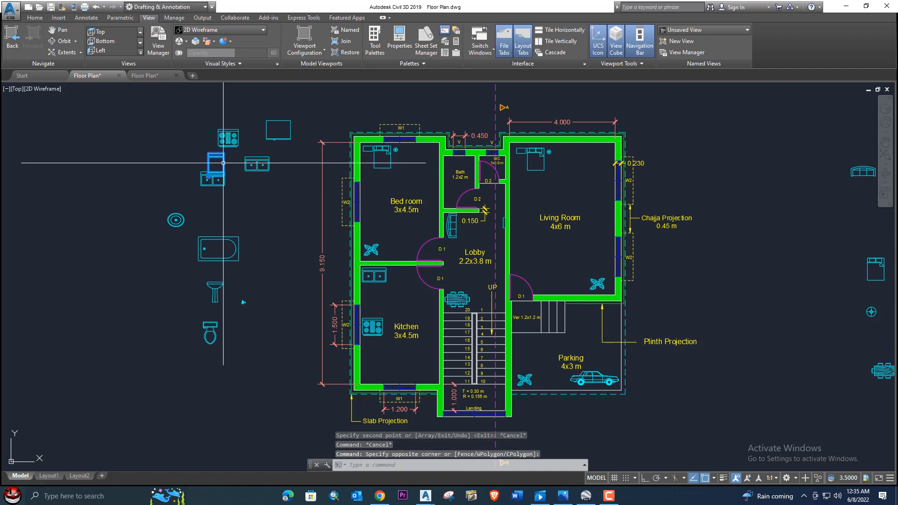
pyautogui.write('co')
pyautogui.press('space')
pyautogui.click(224, 163)
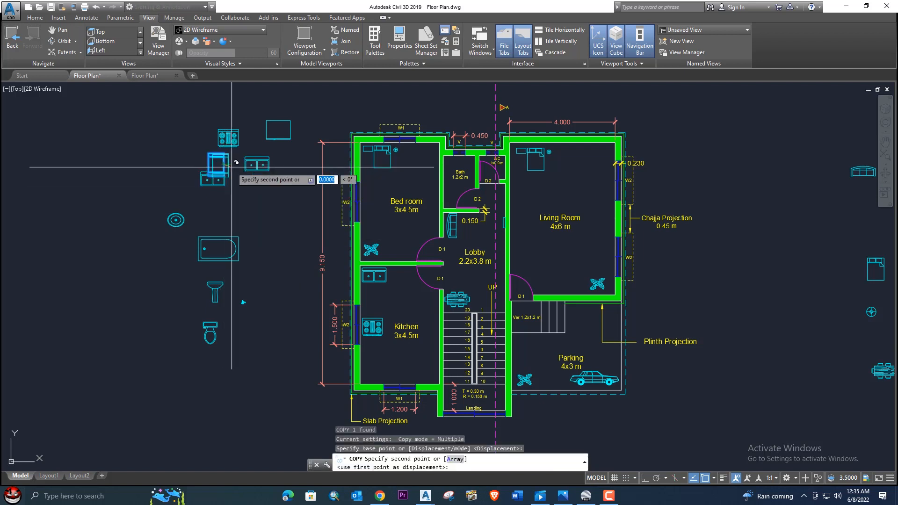
pyautogui.moveTo(382, 317); pyautogui.dragTo(371, 257, button='middle')
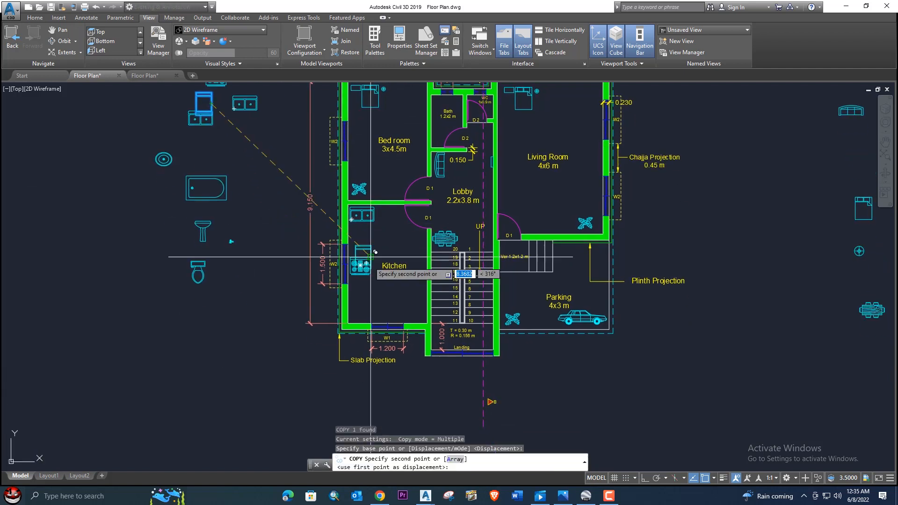
pyautogui.click(369, 306)
pyautogui.press('Escape')
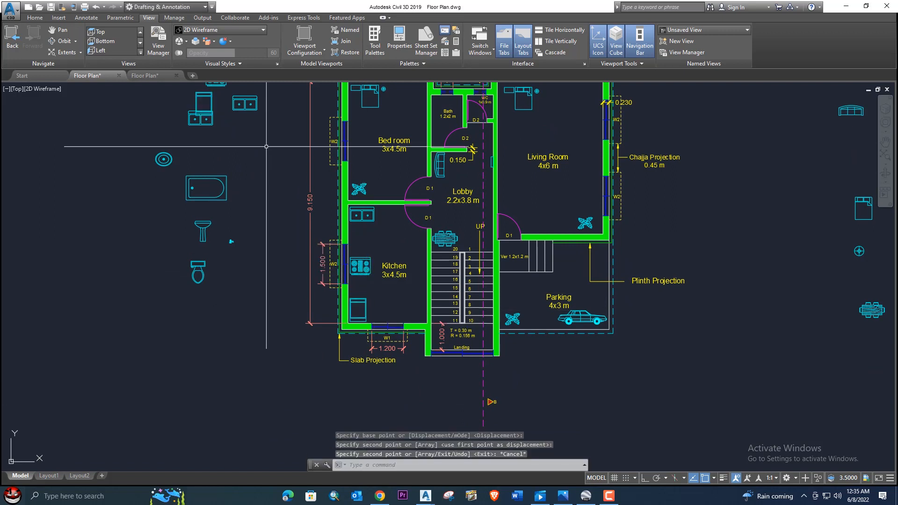
# - Copy the plain wide rectangular block from beside the plan into the kitchen's lower-right corner, against the stair wall
pyautogui.moveTo(267, 146); pyautogui.dragTo(283, 229, button='middle')
pyautogui.click(271, 144)
pyautogui.write('co')
pyautogui.press('Return')
pyautogui.click(270, 148)
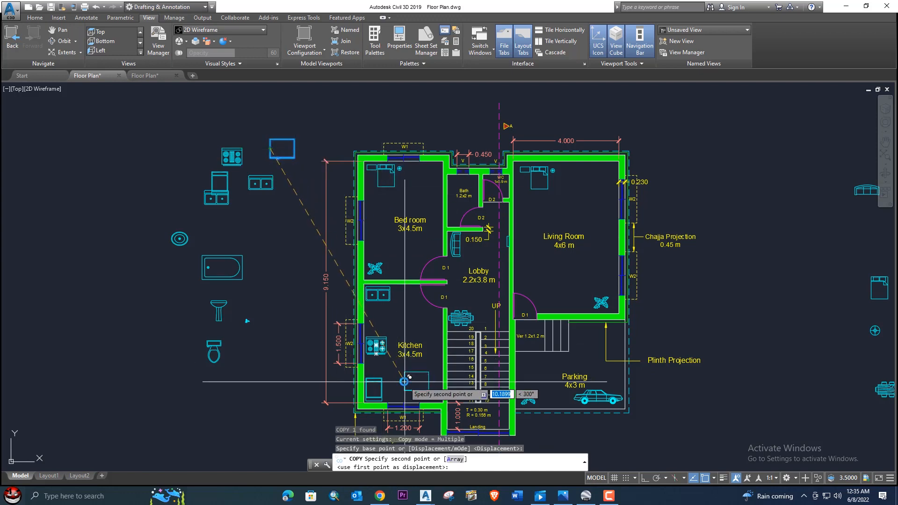
pyautogui.moveTo(410, 376); pyautogui.dragTo(351, 309, button='middle')
pyautogui.scroll(2, 375, 319)
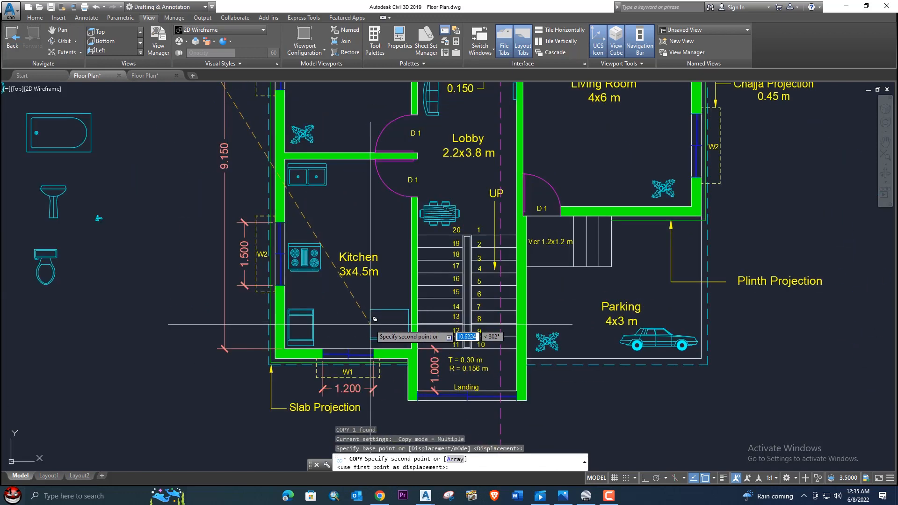
pyautogui.click(369, 326)
pyautogui.press('Escape')
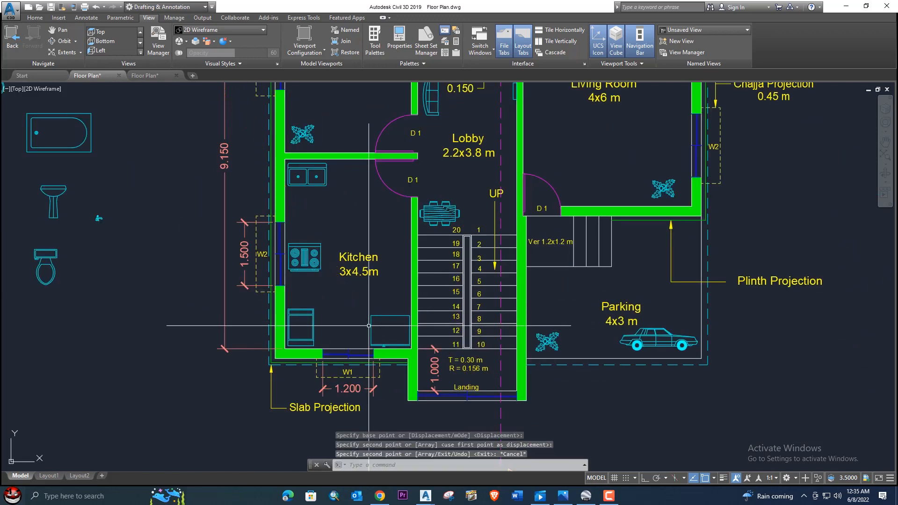
pyautogui.scroll(-4, 369, 325)
pyautogui.scroll(1, 269, 273)
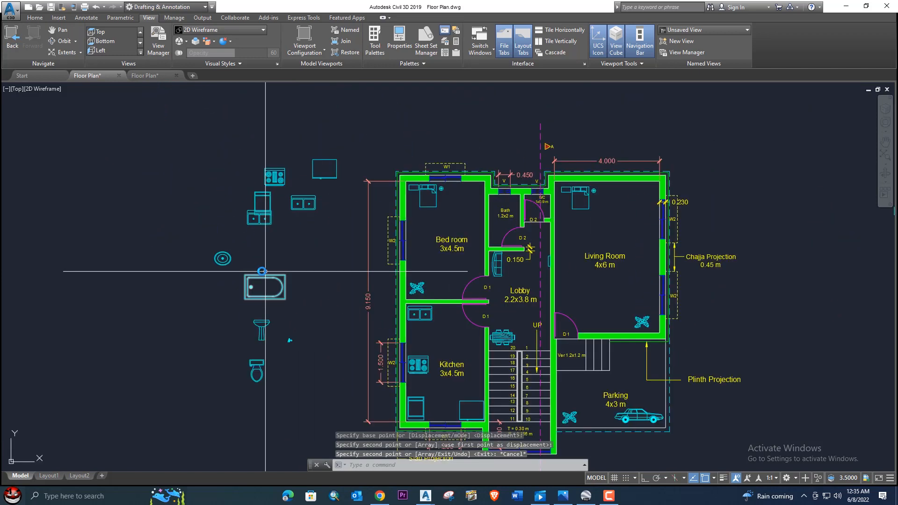
pyautogui.scroll(2, 267, 273)
pyautogui.click(227, 266)
pyautogui.click(177, 242)
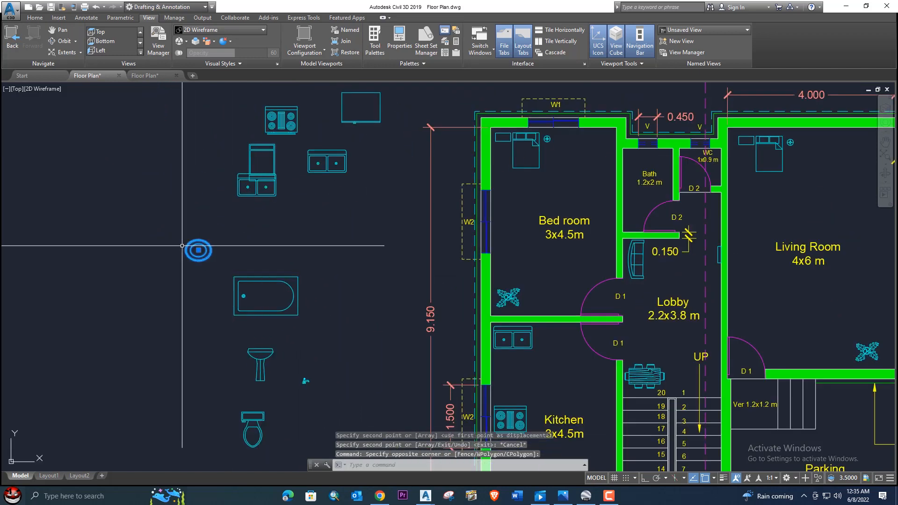
pyautogui.write('sc')
pyautogui.press('Return')
pyautogui.press('Escape')
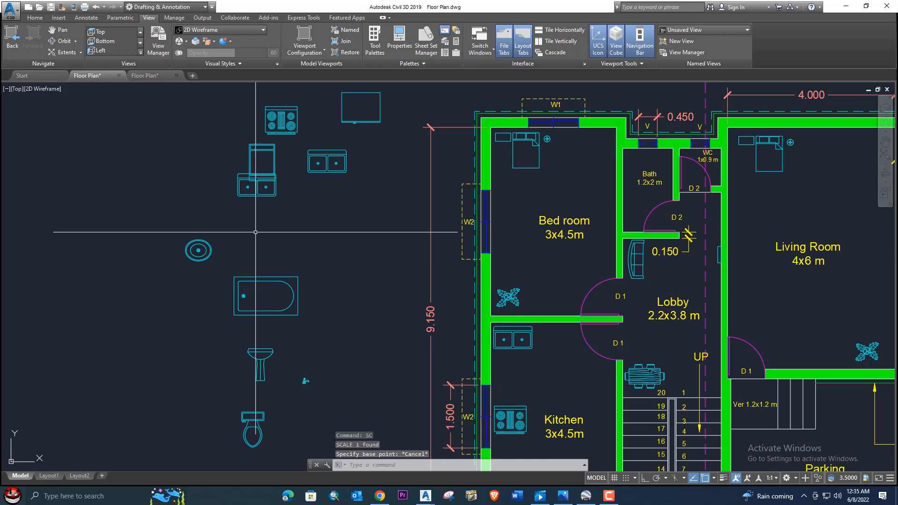
pyautogui.moveTo(256, 232); pyautogui.dragTo(270, 247, button='middle')
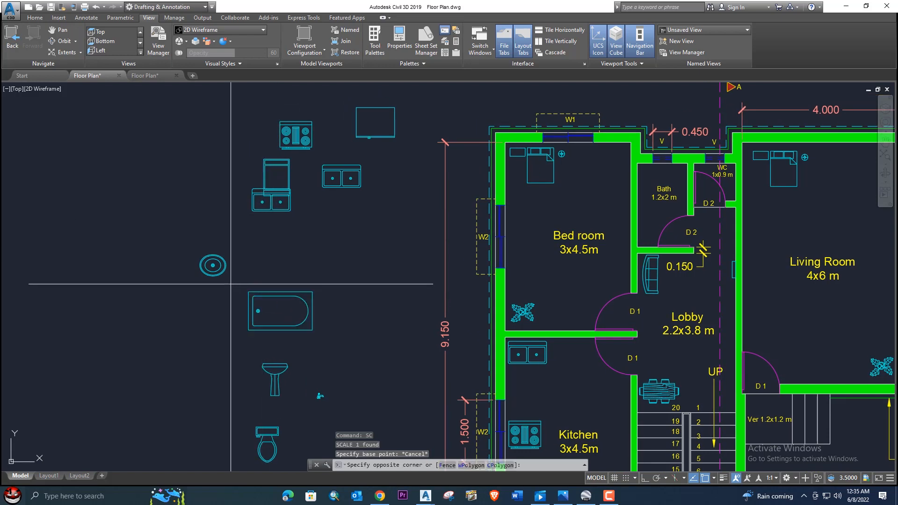
pyautogui.click(199, 255)
pyautogui.press('Escape')
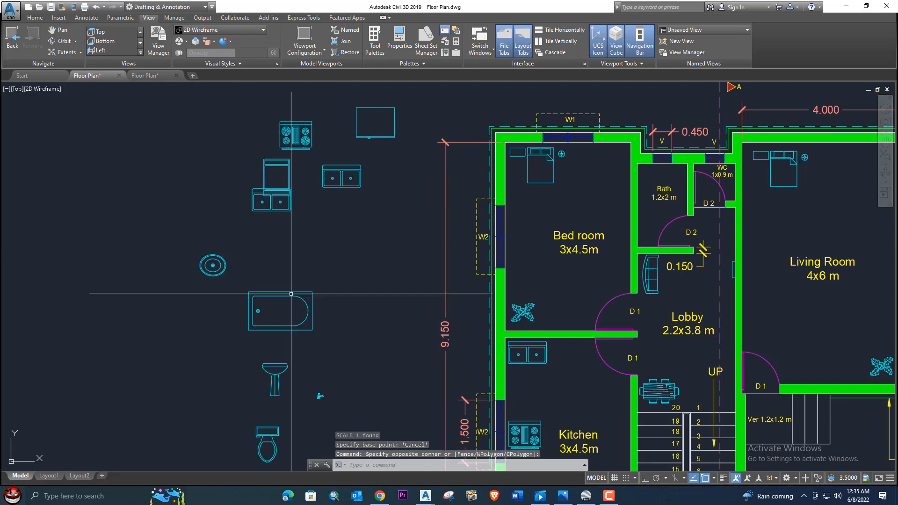
# - Scale the toilet block left of the plan down slightly, using a base point near its bowl
pyautogui.moveTo(290, 323); pyautogui.dragTo(276, 264, button='middle')
pyautogui.moveTo(270, 363); pyautogui.dragTo(283, 303, button='middle')
pyautogui.click(301, 327)
pyautogui.click(222, 312)
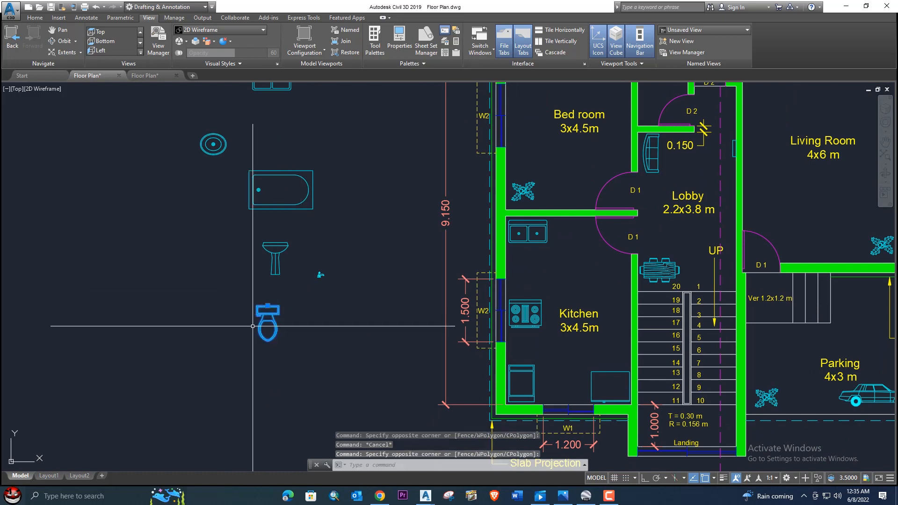
pyautogui.write('sc')
pyautogui.press('Return')
pyautogui.click(267, 340)
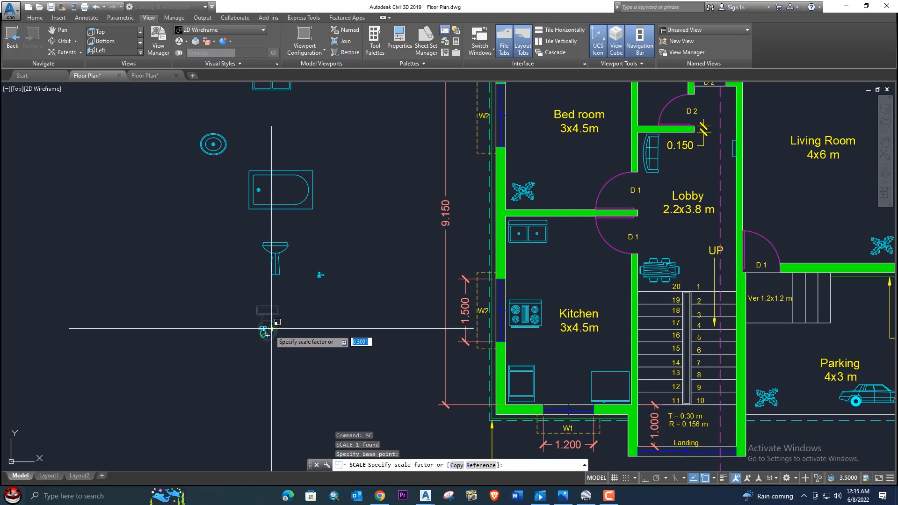
pyautogui.click(286, 322)
# - Copy the toilet block from beside the plan into the WC, against its upper-left corner
pyautogui.click(281, 330)
pyautogui.click(249, 321)
pyautogui.write('co')
pyautogui.press('Return')
pyautogui.click(262, 322)
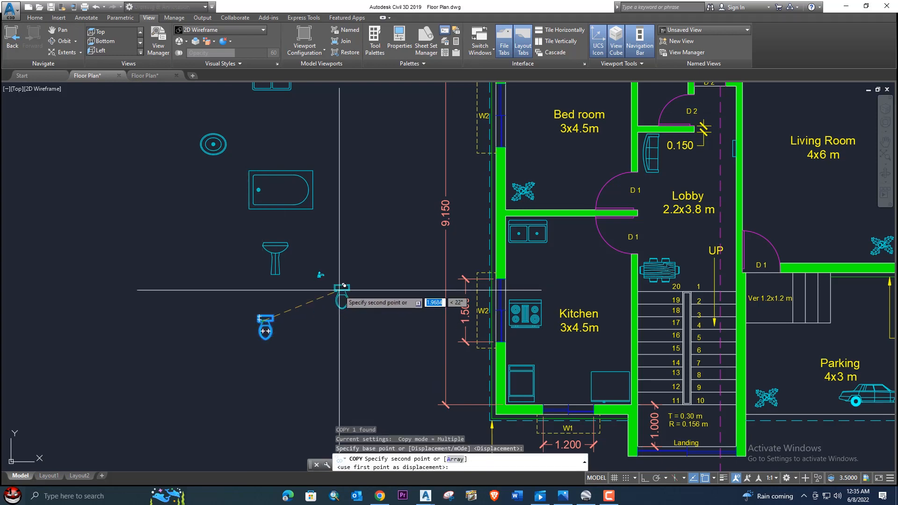
pyautogui.moveTo(401, 247); pyautogui.dragTo(229, 429, button='middle')
pyautogui.moveTo(504, 252); pyautogui.dragTo(289, 359, button='middle')
pyautogui.scroll(4, 330, 349)
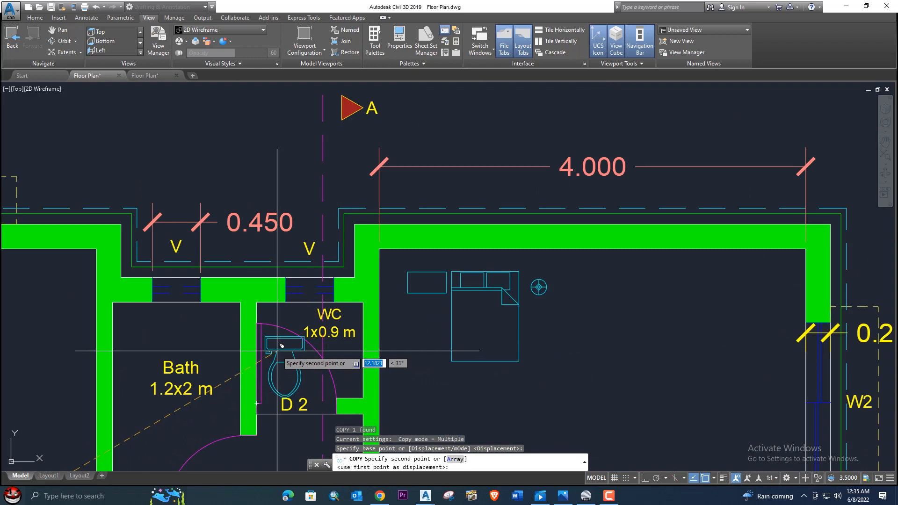
pyautogui.click(273, 320)
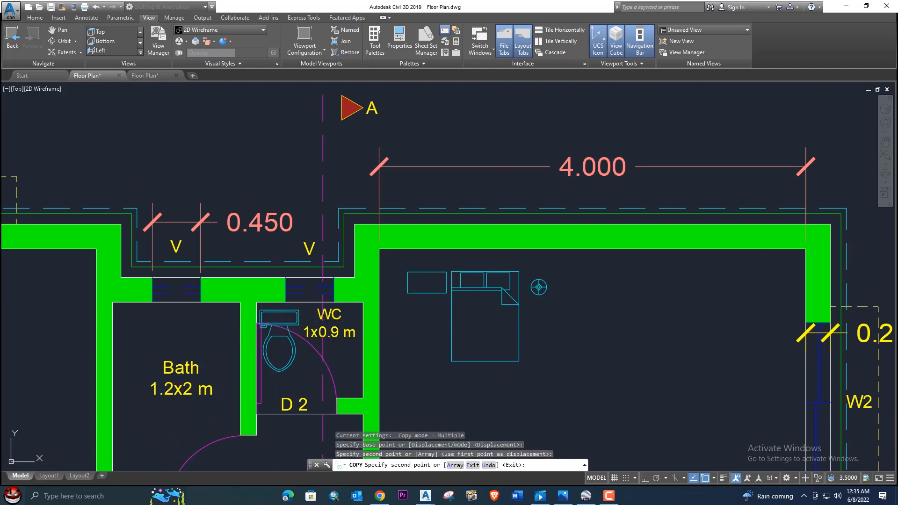
pyautogui.press('Escape')
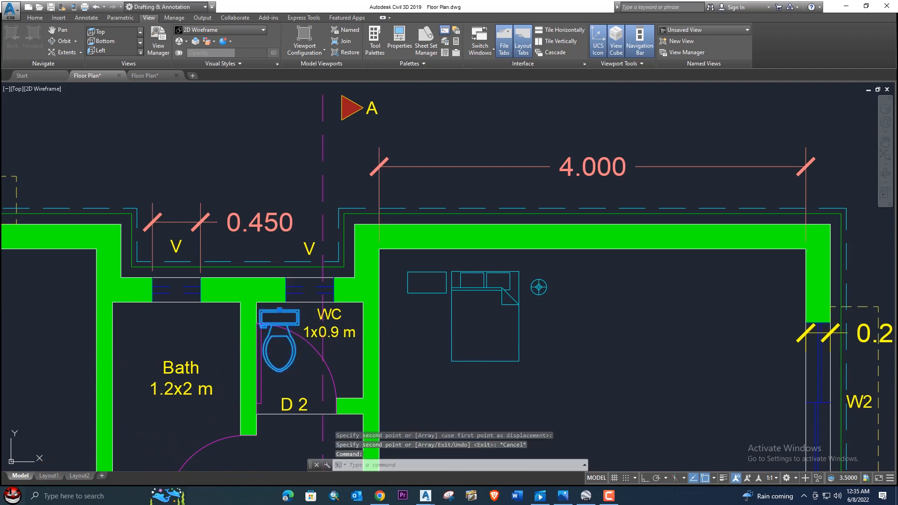
# - Scale the WC's toilet down to a small fraction of its size and move it back into the room's upper-left corner
pyautogui.write('sc')
pyautogui.press('Return')
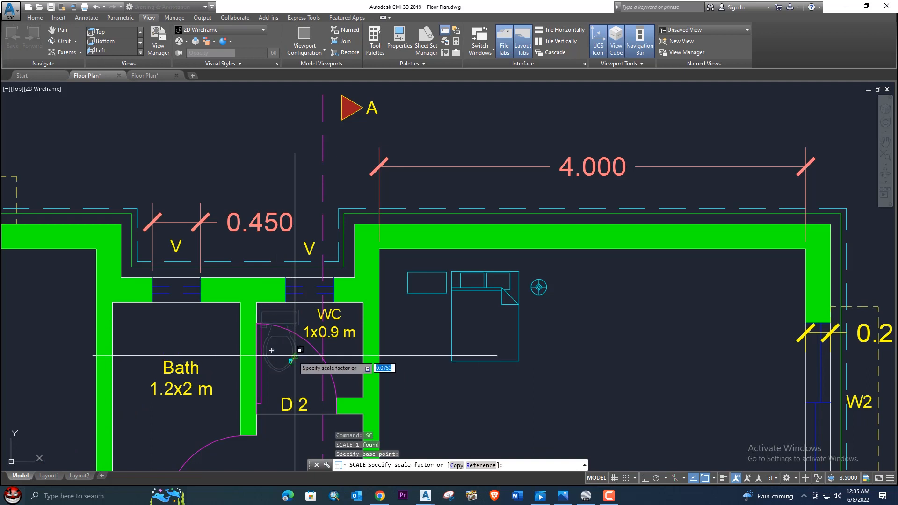
pyautogui.click(292, 324)
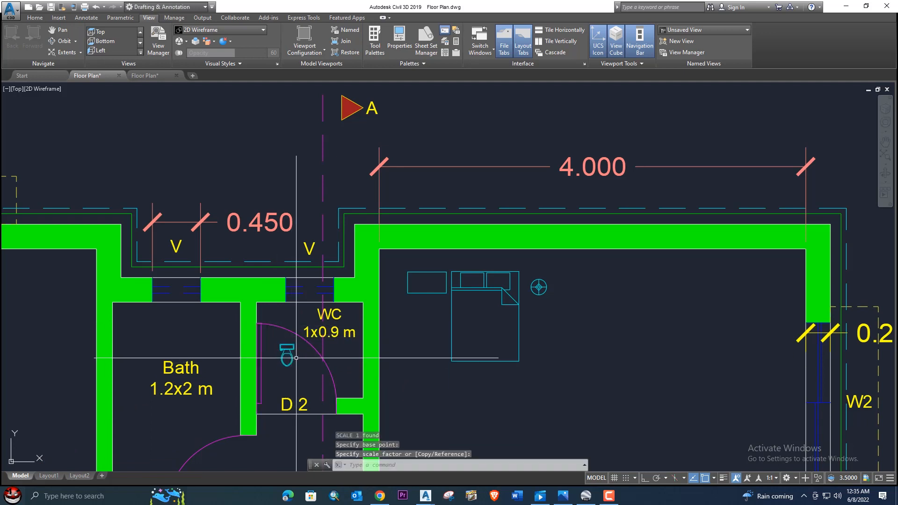
pyautogui.write('m')
pyautogui.press('Return')
pyautogui.click(282, 347)
pyautogui.click(263, 309)
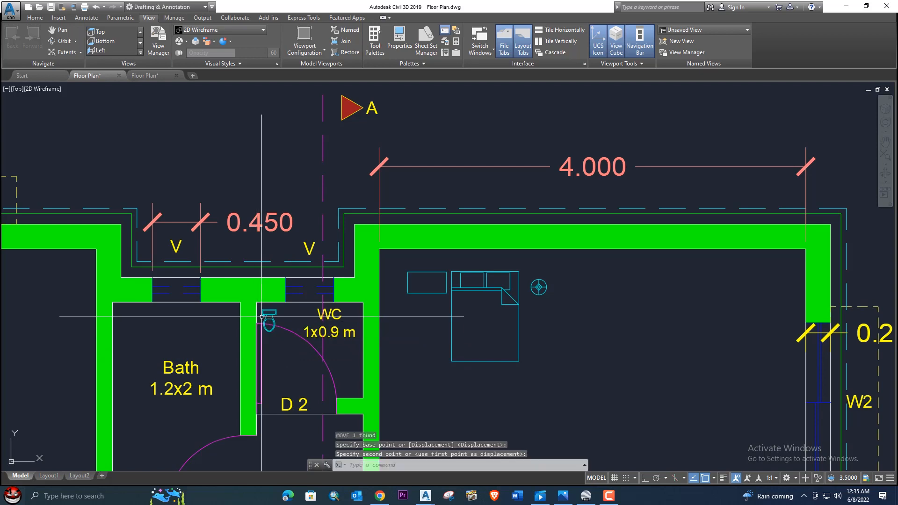
# - Scale the oval washbasin block left of the plan down slightly, using a base point on its rim
pyautogui.scroll(-4, 139, 363)
pyautogui.moveTo(139, 363)
pyautogui.mouseDown(button='middle')
pyautogui.moveTo(235, 310)
pyautogui.moveTo(242, 259)
pyautogui.mouseUp(button='middle')
pyautogui.click(129, 310)
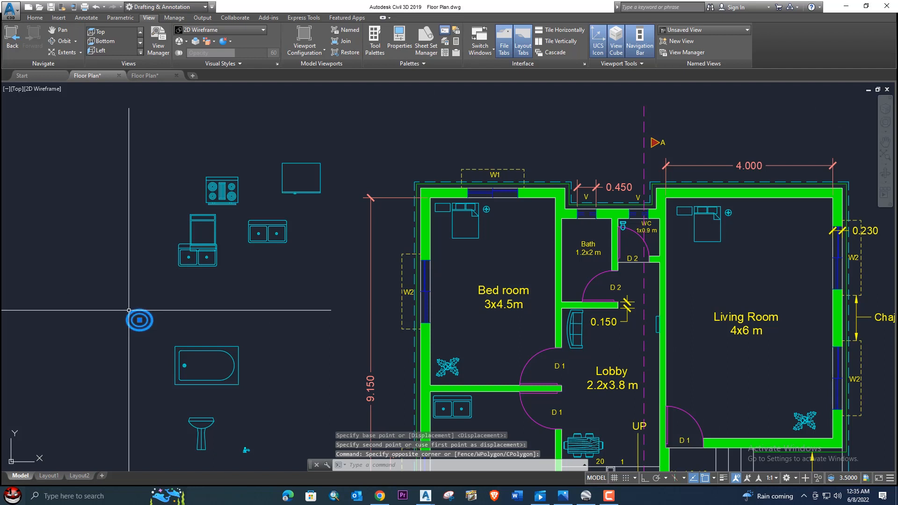
pyautogui.write('sc')
pyautogui.press('Return')
pyautogui.click(130, 325)
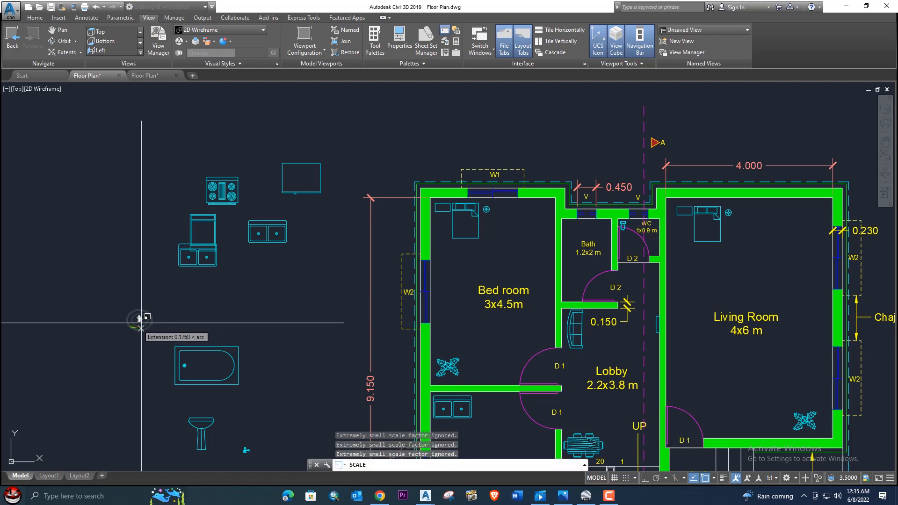
pyautogui.click(161, 322)
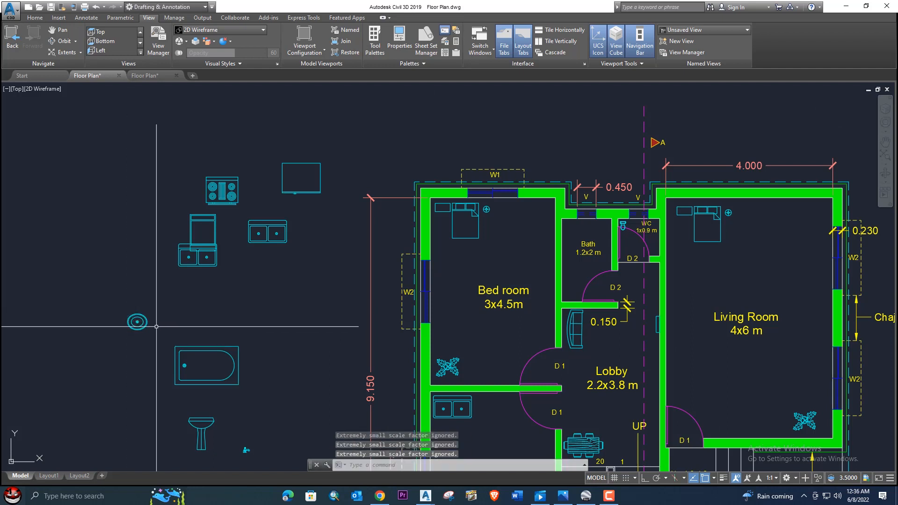
# - Copy the oval washbasin block from beside the plan into the WC, beside the right wall below the room label
pyautogui.write('co')
pyautogui.press('Return')
pyautogui.click(133, 314)
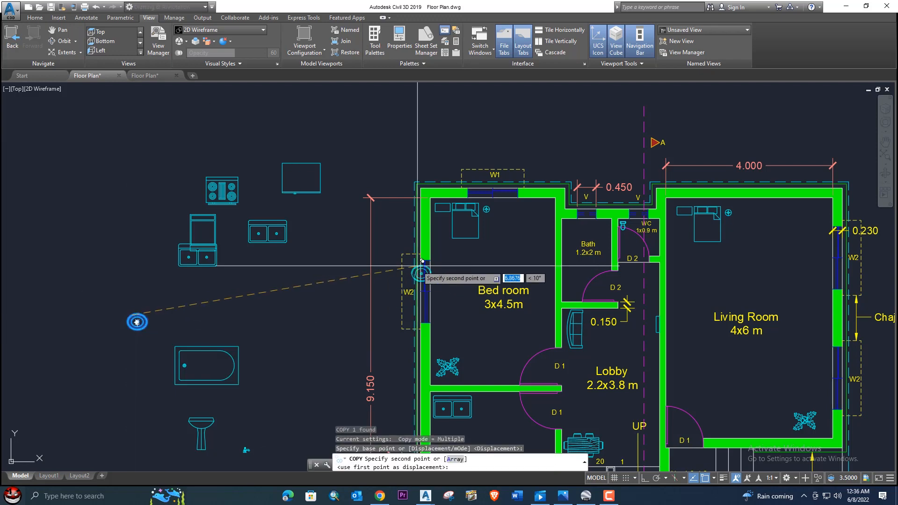
pyautogui.moveTo(472, 262); pyautogui.dragTo(239, 308, button='middle')
pyautogui.scroll(6, 412, 281)
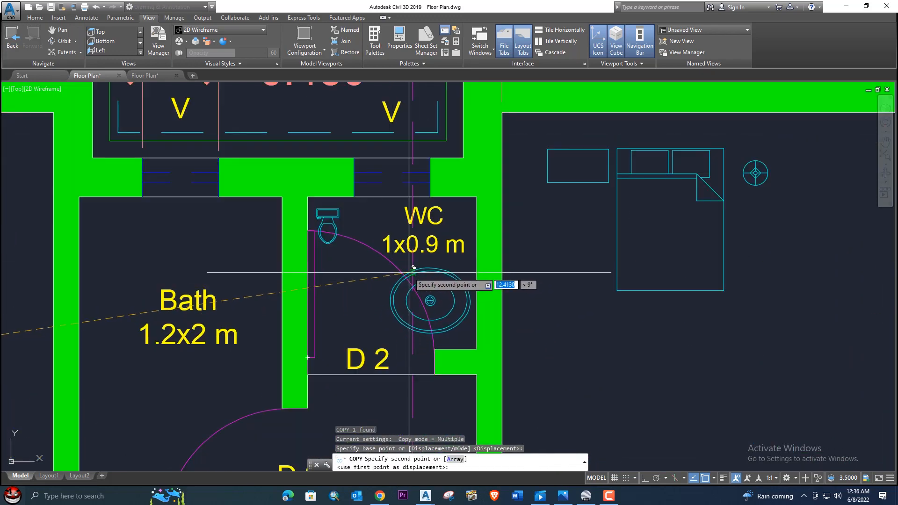
pyautogui.click(417, 275)
pyautogui.press('Escape')
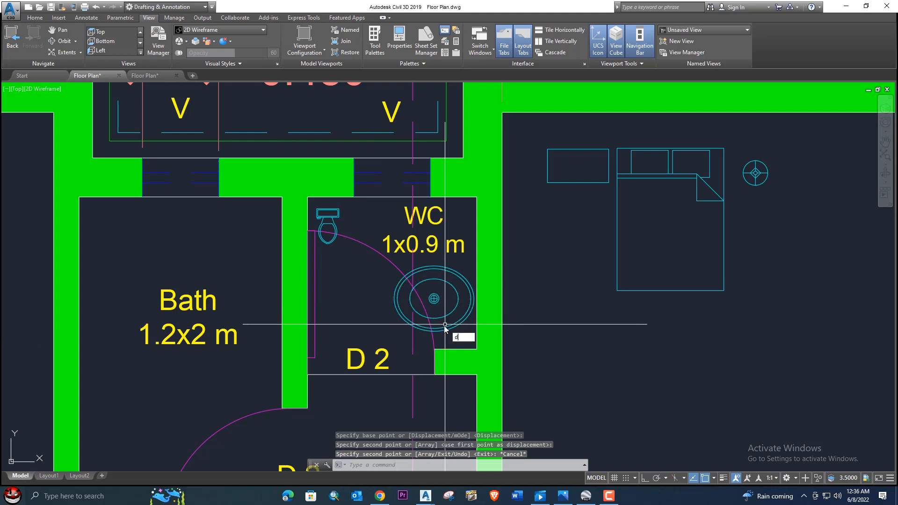
# - Scale the oval washbasin in the WC down to about a third of its size, from its lower rim
pyautogui.press('Escape')
pyautogui.write('sc')
pyautogui.press('Return')
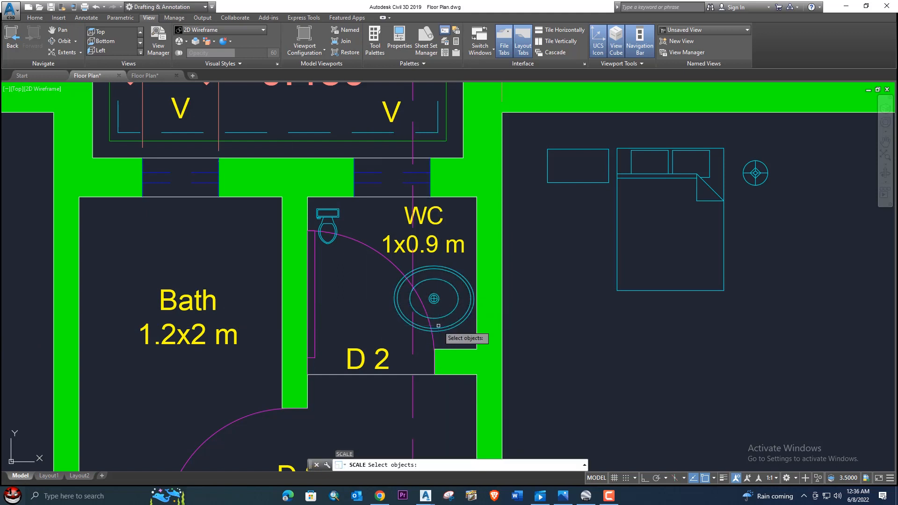
pyautogui.click(439, 329)
pyautogui.press('Return')
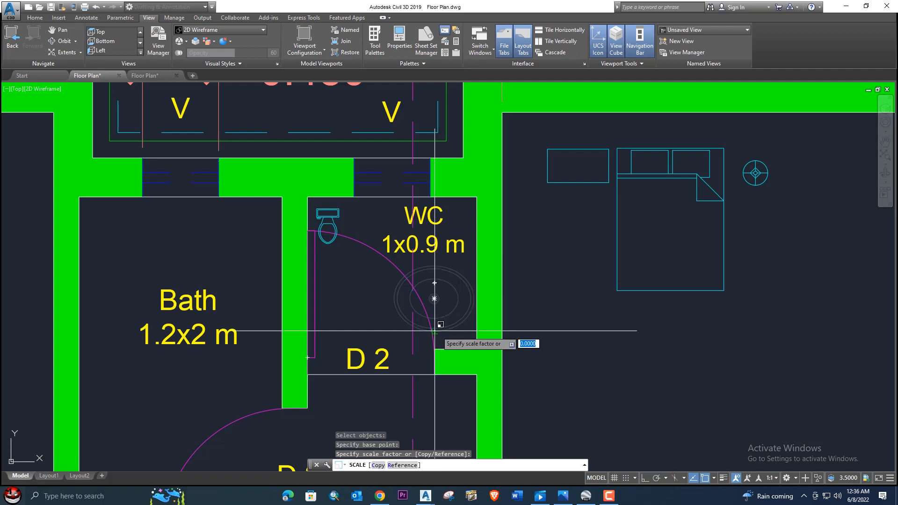
pyautogui.press('Escape')
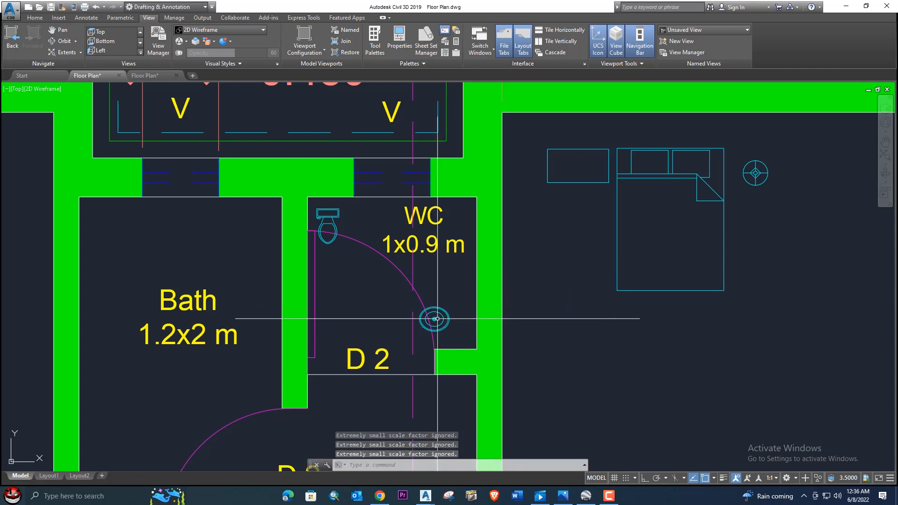
# - Move the oval washbasin in the WC into the room's lower-right corner, just above the short wall beside door D2
pyautogui.write('m')
pyautogui.press('Return')
pyautogui.click(437, 314)
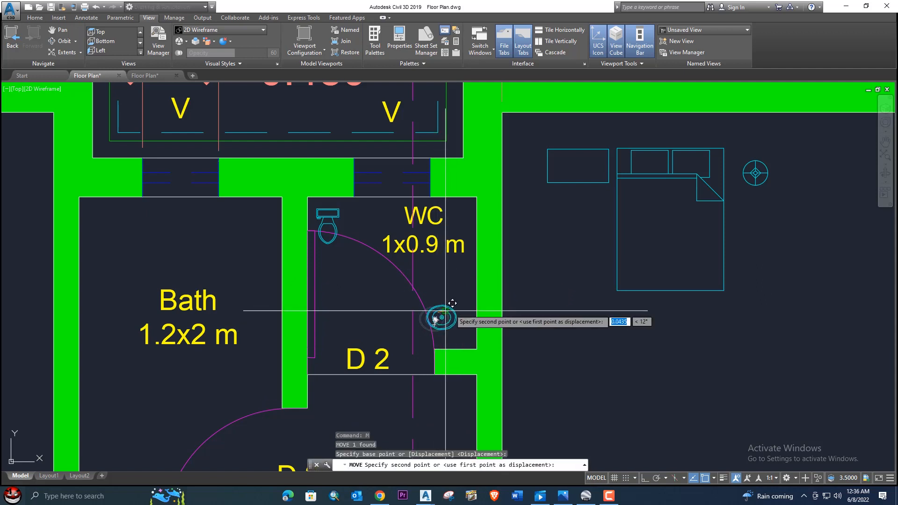
pyautogui.click(460, 330)
# - Copy the WC's oval washbasin into the Bath, beside the right wall below the room label
pyautogui.write('co')
pyautogui.press('Return')
pyautogui.click(459, 331)
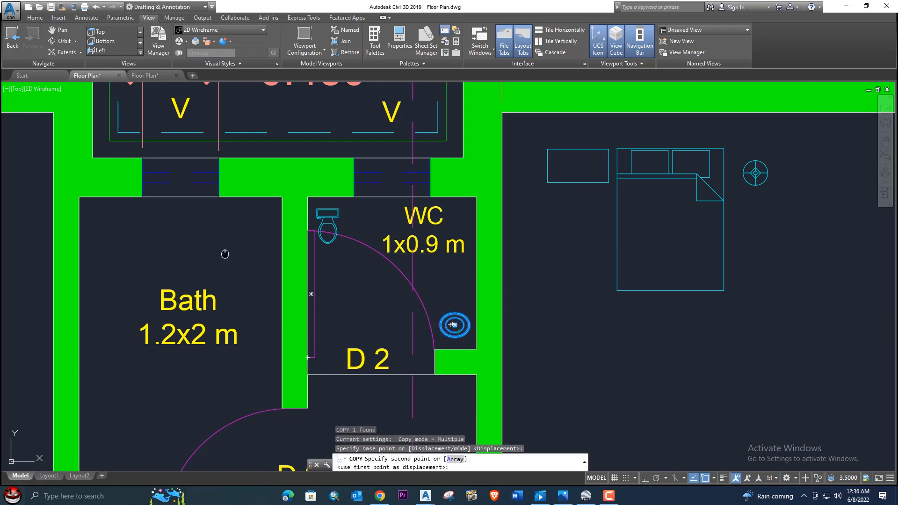
pyautogui.scroll(-2, 230, 247)
pyautogui.moveTo(230, 247); pyautogui.dragTo(307, 239, button='middle')
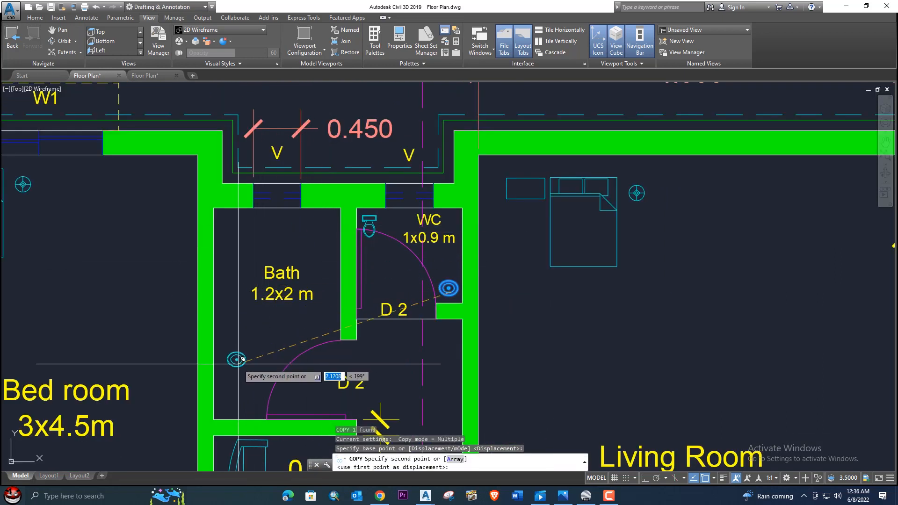
pyautogui.click(330, 314)
pyautogui.press('Escape')
# - Scale the bathtub block left of the plan down to about 60 percent of its size, from its lower-left corner
pyautogui.scroll(-2, 322, 318)
pyautogui.moveTo(322, 319); pyautogui.dragTo(427, 275, button='middle')
pyautogui.scroll(-2, 341, 272)
pyautogui.moveTo(341, 272); pyautogui.dragTo(464, 308, button='middle')
pyautogui.moveTo(232, 289); pyautogui.dragTo(353, 285, button='middle')
pyautogui.moveTo(259, 369); pyautogui.dragTo(270, 301, button='middle')
pyautogui.click(309, 338)
pyautogui.click(214, 328)
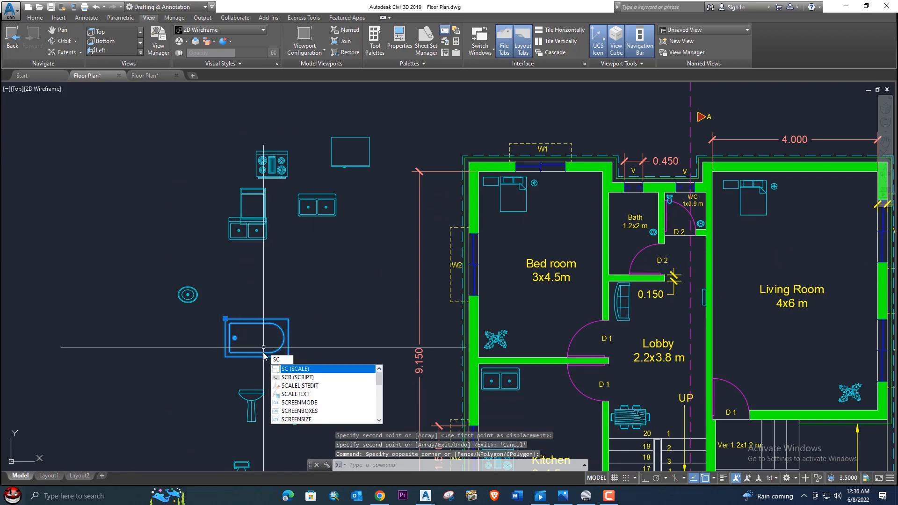
pyautogui.press('Return')
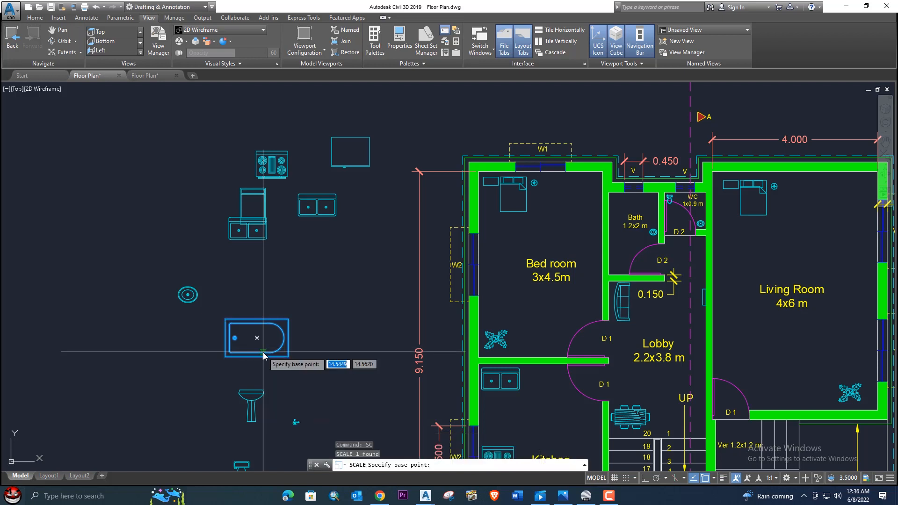
pyautogui.click(226, 356)
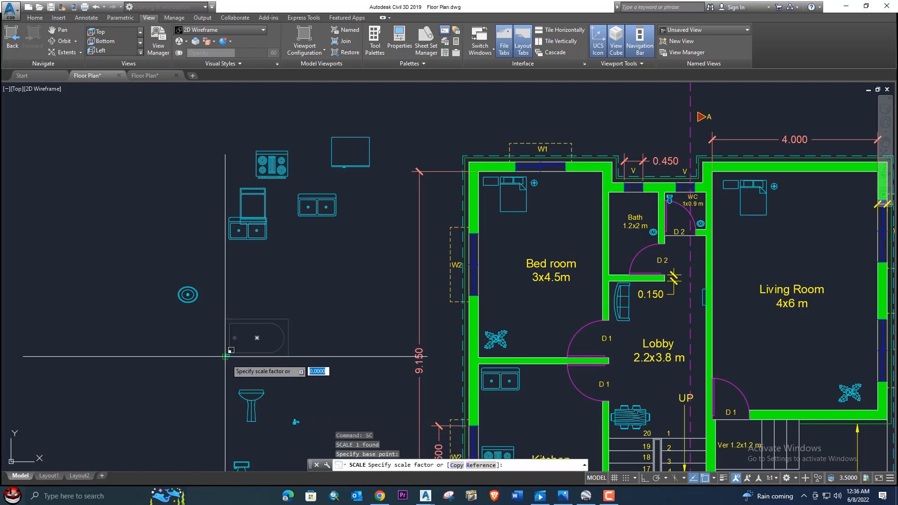
pyautogui.click(256, 352)
# - Move the bathtub into the Bath, against the upper wall above the room label
pyautogui.moveTo(268, 358); pyautogui.dragTo(221, 332)
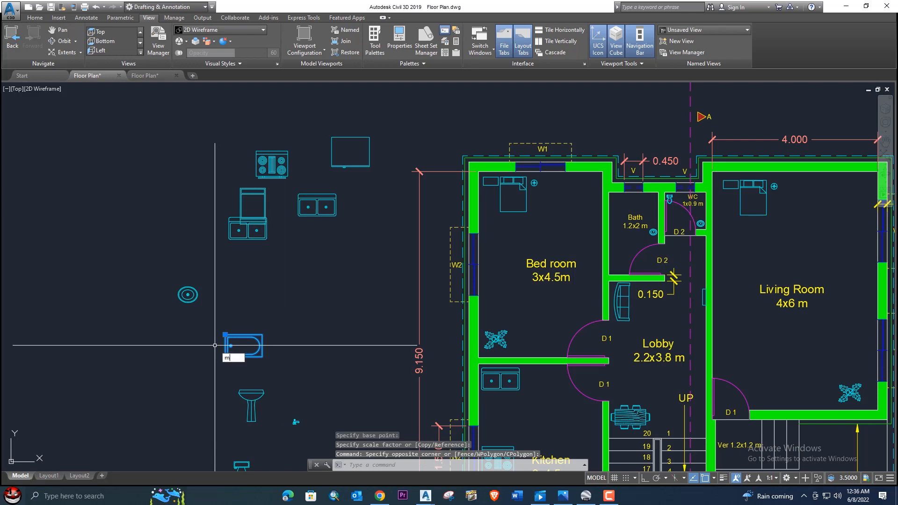
pyautogui.press('Return')
pyautogui.click(238, 343)
pyautogui.scroll(2, 449, 248)
pyautogui.scroll(1, 460, 253)
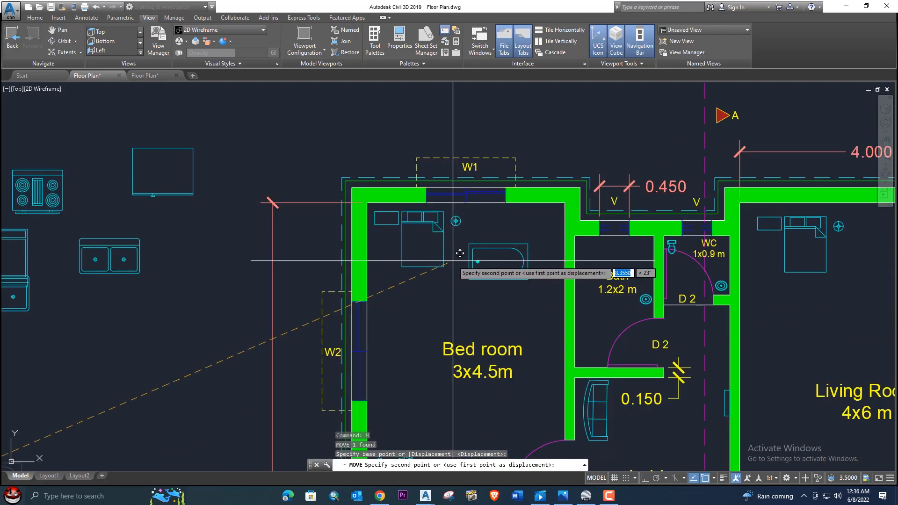
pyautogui.scroll(-4, 473, 251)
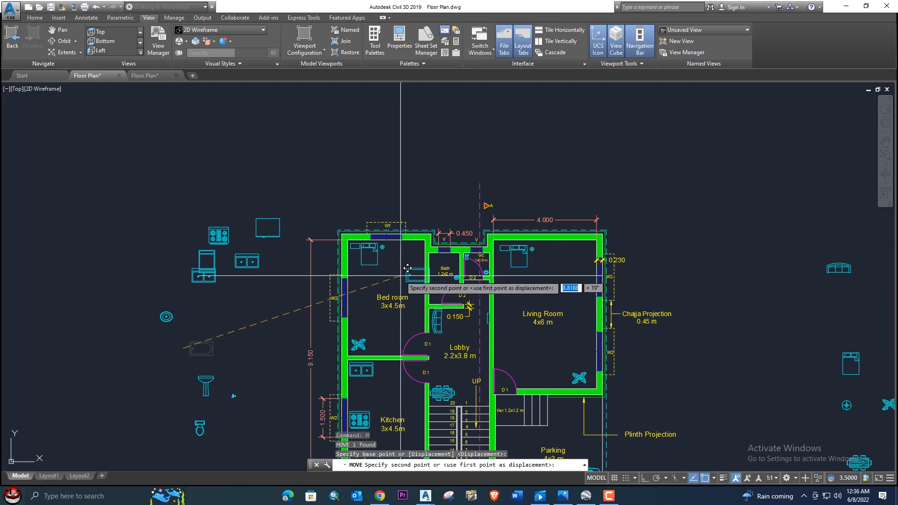
pyautogui.scroll(4, 407, 268)
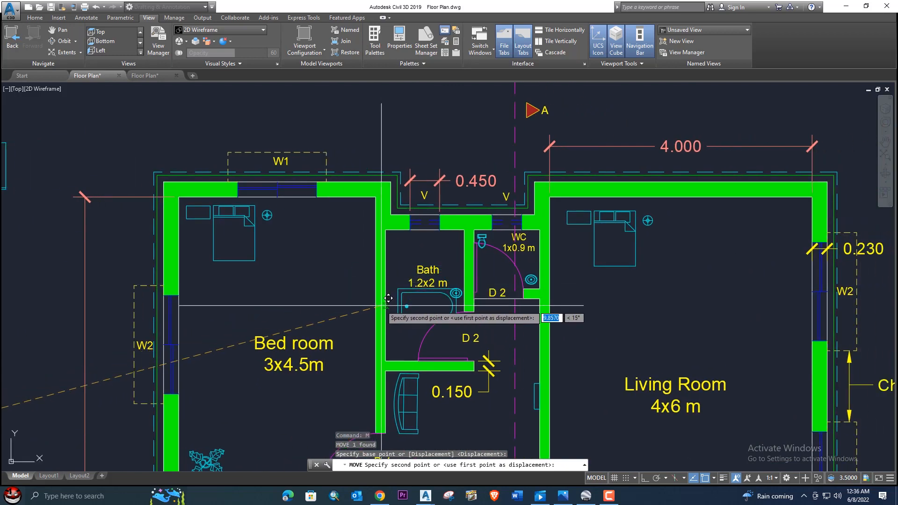
pyautogui.scroll(-3, 388, 281)
pyautogui.scroll(2, 388, 262)
pyautogui.scroll(3, 390, 260)
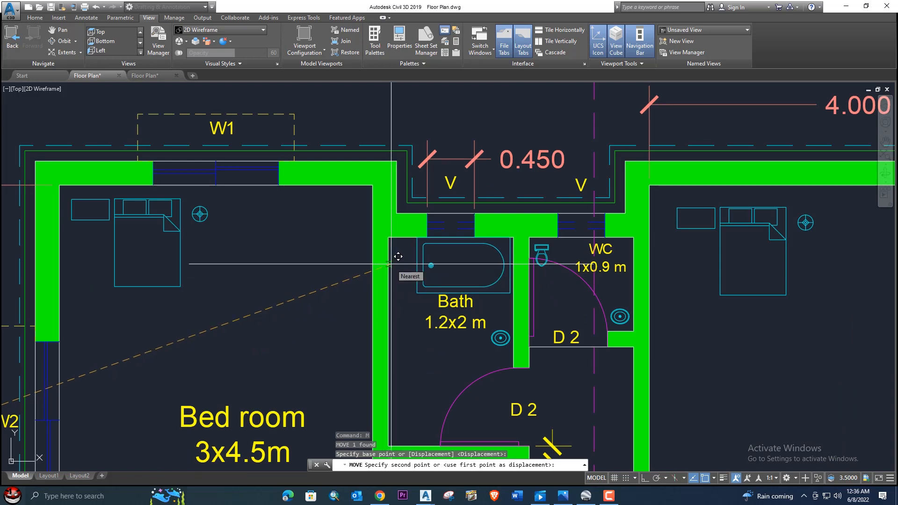
pyautogui.click(391, 264)
# - Copy the tap block from left of the plan into the Kitchen, just right of the double sink below the upper wall
pyautogui.scroll(-4, 384, 256)
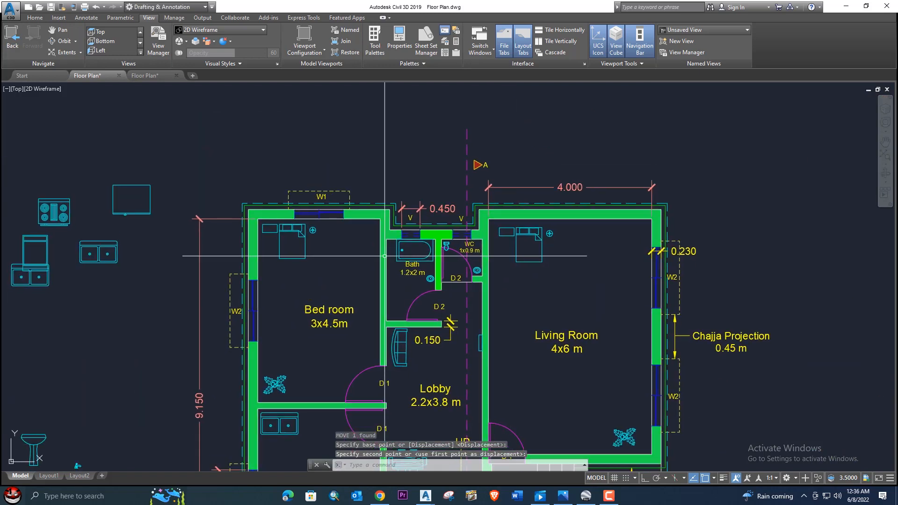
pyautogui.scroll(4, 423, 248)
pyautogui.scroll(-2, 423, 248)
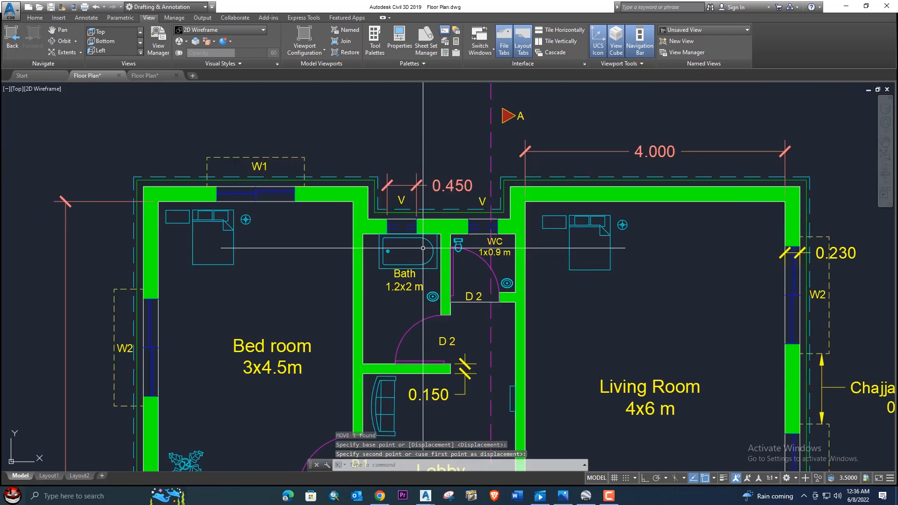
pyautogui.moveTo(405, 260); pyautogui.dragTo(406, 236, button='middle')
pyautogui.moveTo(391, 285); pyautogui.dragTo(429, 257, button='middle')
pyautogui.scroll(-2, 348, 281)
pyautogui.moveTo(348, 281); pyautogui.dragTo(511, 233, button='middle')
pyautogui.scroll(-1, 223, 290)
pyautogui.scroll(4, 244, 384)
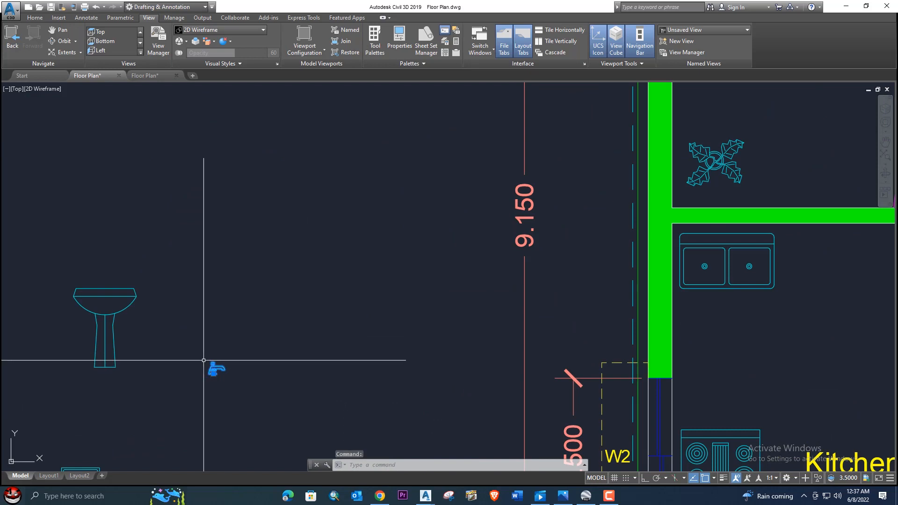
pyautogui.write('co')
pyautogui.press('Return')
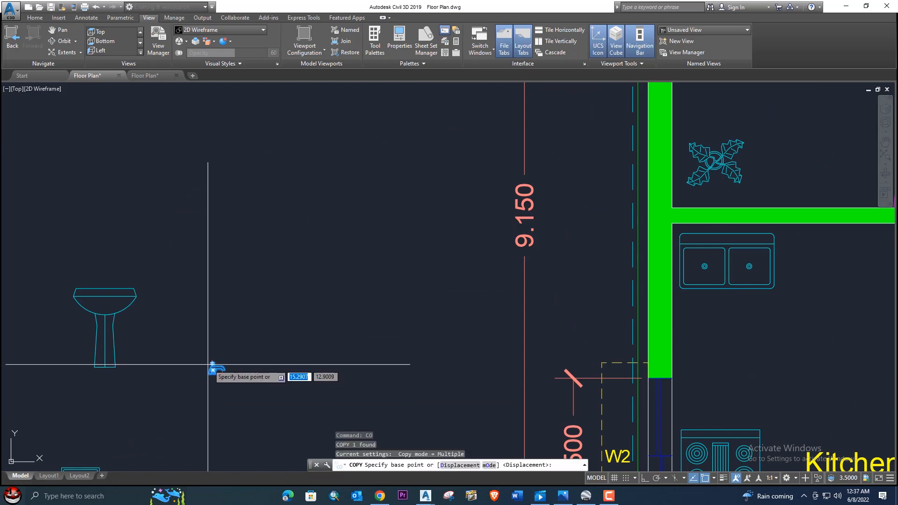
pyautogui.click(213, 365)
pyautogui.scroll(-2, 314, 354)
pyautogui.moveTo(369, 341); pyautogui.dragTo(338, 287, button='middle')
pyautogui.scroll(-3, 339, 287)
pyautogui.scroll(6, 396, 305)
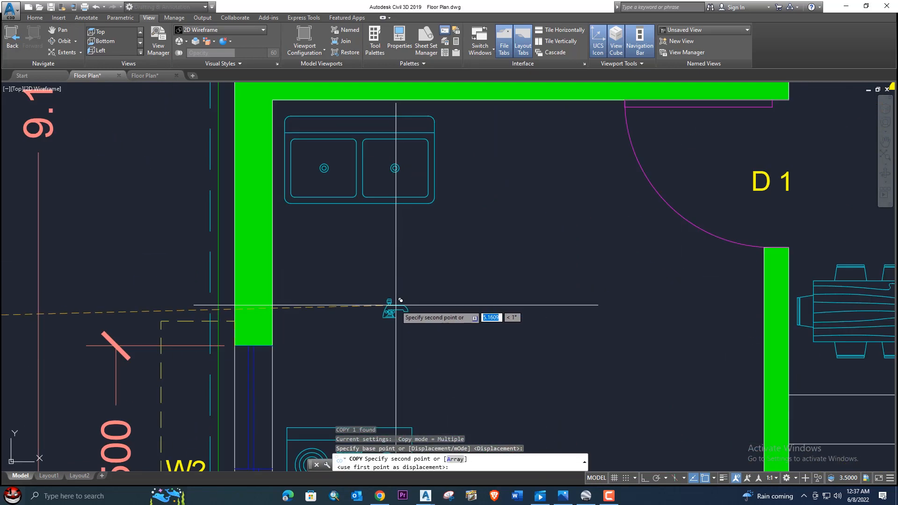
pyautogui.moveTo(400, 266); pyautogui.dragTo(383, 352, button='middle')
pyautogui.click(446, 205)
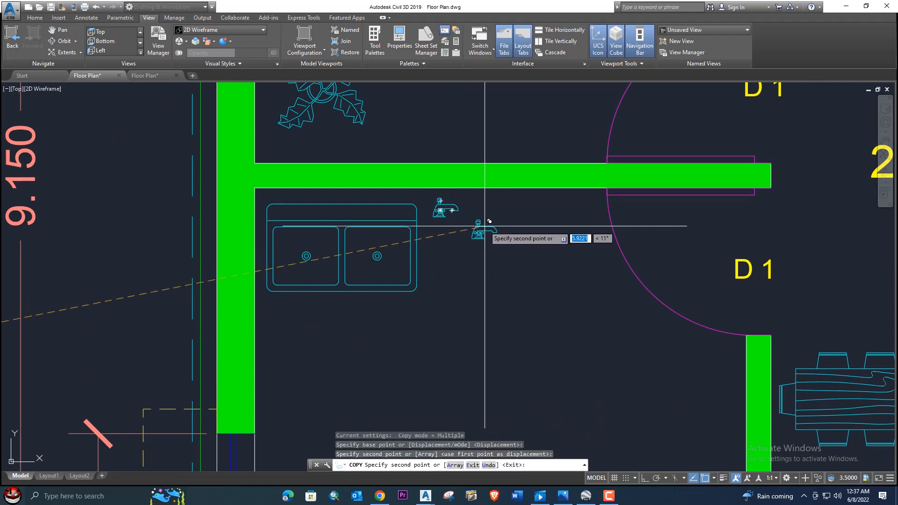
# - Place further copies of the tap in the Bath's lower-left corner and in the WC above the washbasin
pyautogui.scroll(-5, 454, 272)
pyautogui.moveTo(437, 287); pyautogui.dragTo(424, 302, button='middle')
pyautogui.scroll(-3, 403, 290)
pyautogui.scroll(7, 381, 318)
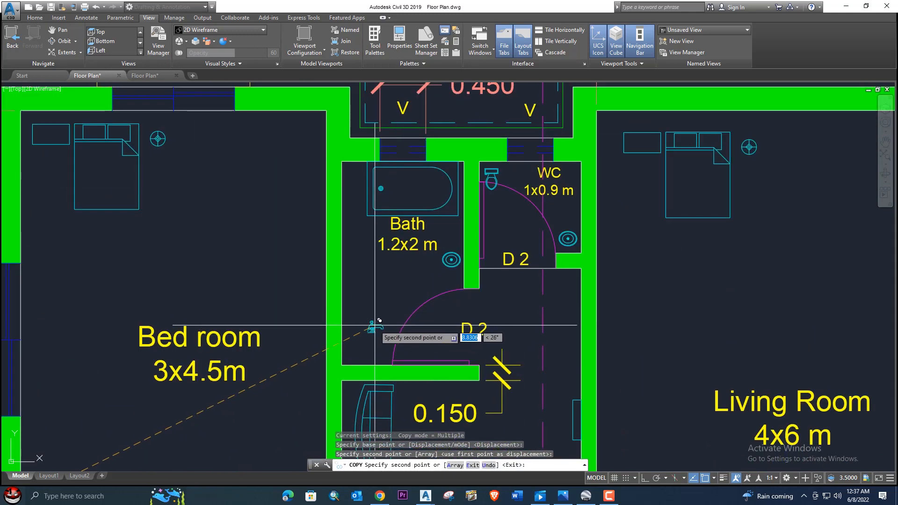
pyautogui.click(364, 344)
pyautogui.moveTo(562, 198); pyautogui.dragTo(515, 245, button='middle')
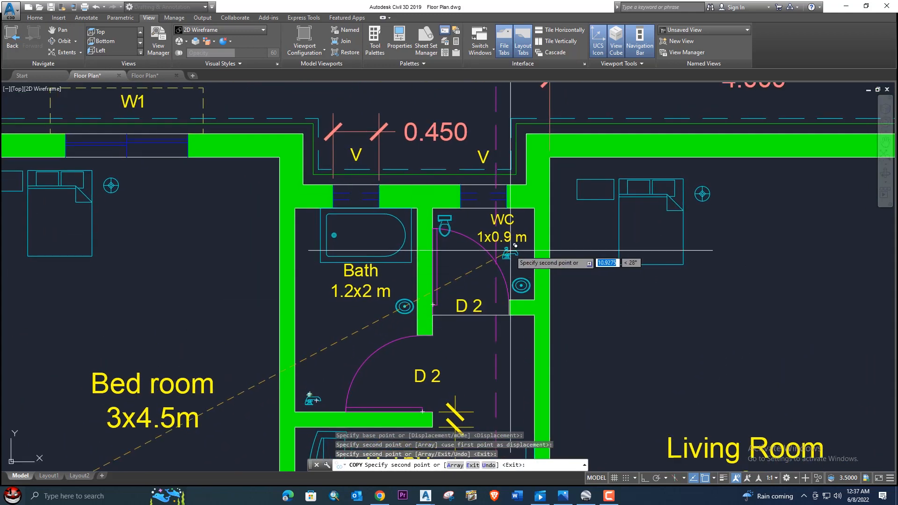
pyautogui.click(521, 254)
pyautogui.press('Escape')
# - Delete the spare furniture blocks standing to the right of the floor plan
pyautogui.scroll(-7, 508, 263)
pyautogui.moveTo(508, 277); pyautogui.dragTo(457, 226, button='middle')
pyautogui.scroll(2, 508, 270)
pyautogui.moveTo(641, 333); pyautogui.dragTo(544, 309, button='middle')
pyautogui.scroll(-2, 577, 320)
pyautogui.click(781, 449)
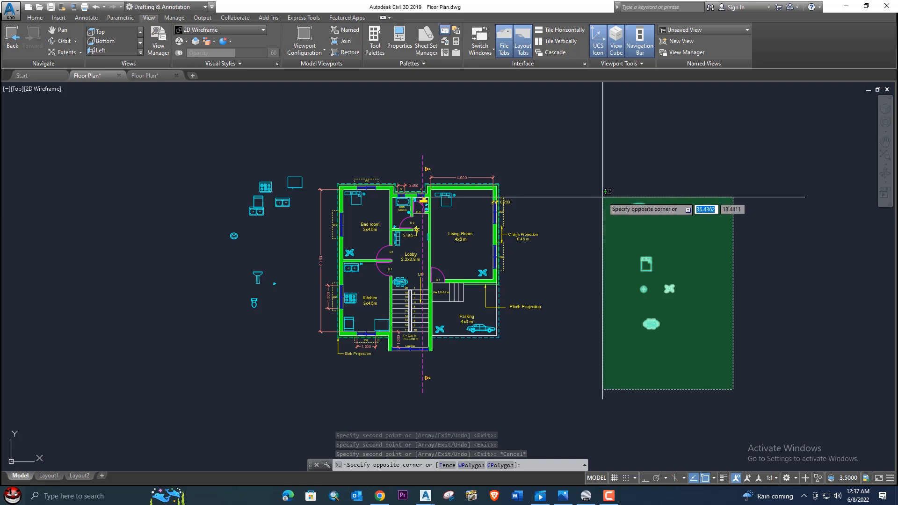
pyautogui.click(604, 177)
pyautogui.press('Delete')
# - Delete the spare kitchen and bathroom fixture blocks standing to the left of the floor plan
pyautogui.moveTo(593, 247); pyautogui.dragTo(694, 283, button='middle')
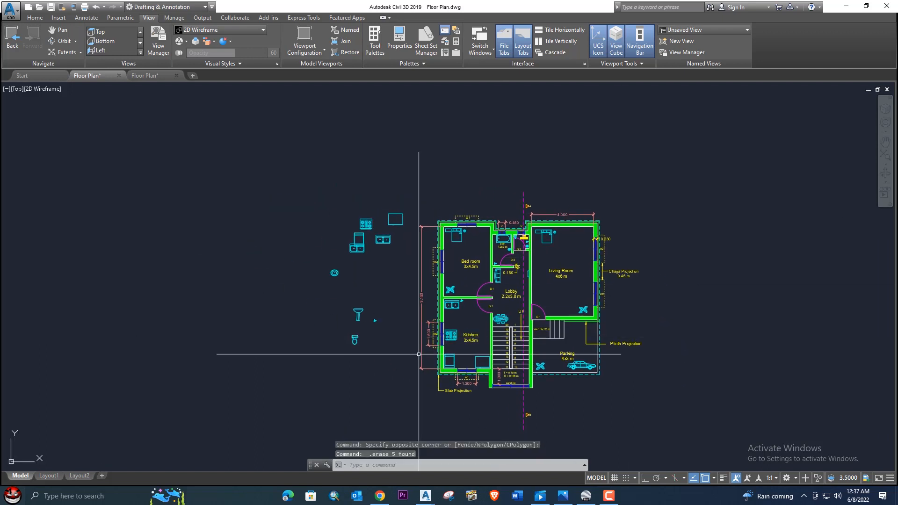
pyautogui.click(387, 359)
pyautogui.click(345, 214)
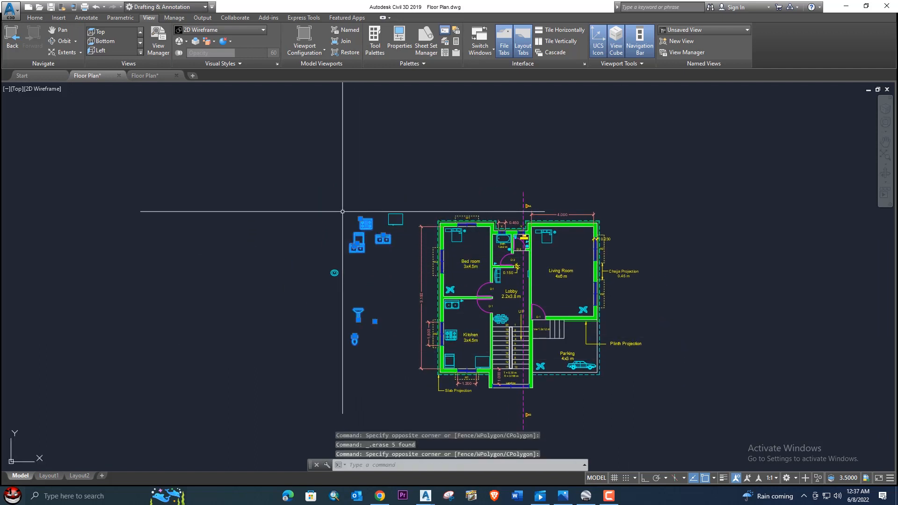
pyautogui.press('Delete')
pyautogui.click(365, 318)
pyautogui.press('Escape')
# - Examine the furnished floor plan, checking the fixtures and furniture room by room and the layout as a whole
pyautogui.scroll(5, 323, 259)
pyautogui.moveTo(283, 251); pyautogui.dragTo(306, 300, button='middle')
pyautogui.scroll(2, 329, 303)
pyautogui.scroll(-2, 329, 303)
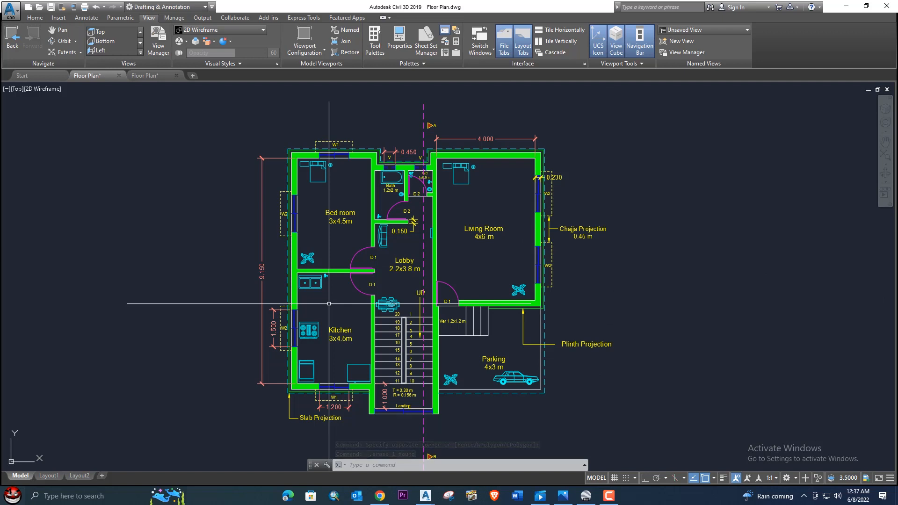
pyautogui.moveTo(420, 293); pyautogui.dragTo(424, 261, button='middle')
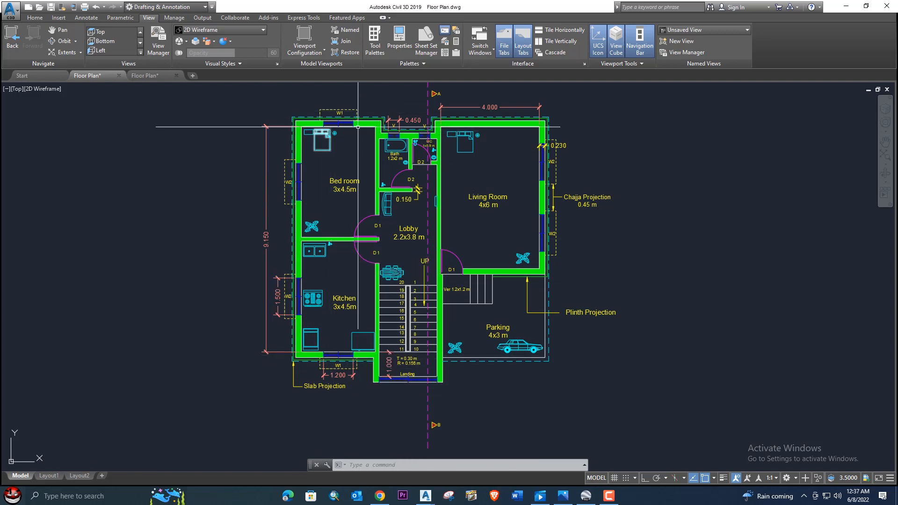
pyautogui.scroll(4, 442, 177)
pyautogui.scroll(-6, 443, 177)
pyautogui.scroll(6, 443, 177)
pyautogui.scroll(-2, 442, 177)
pyautogui.scroll(-3, 510, 346)
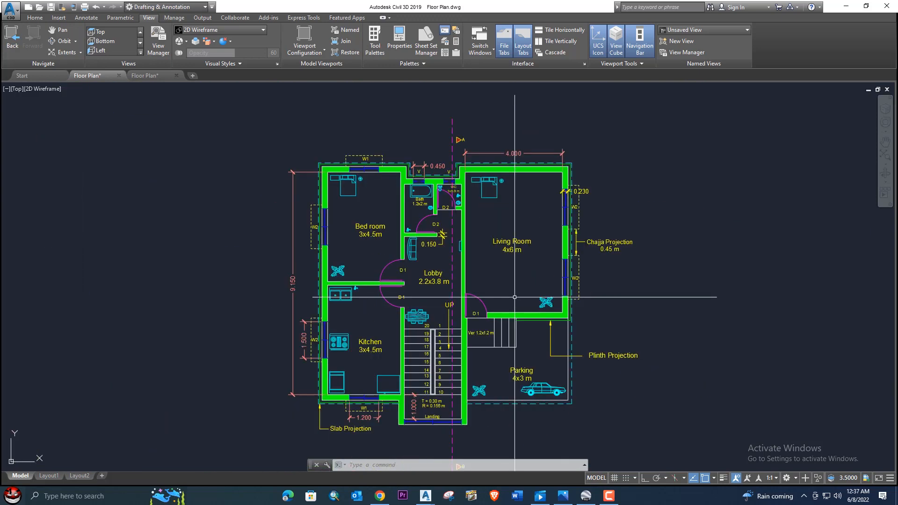
pyautogui.scroll(1, 513, 347)
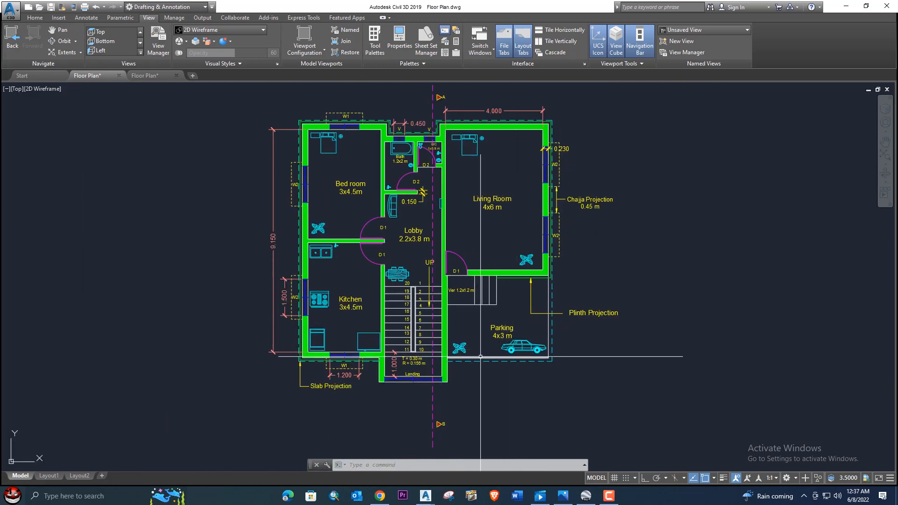